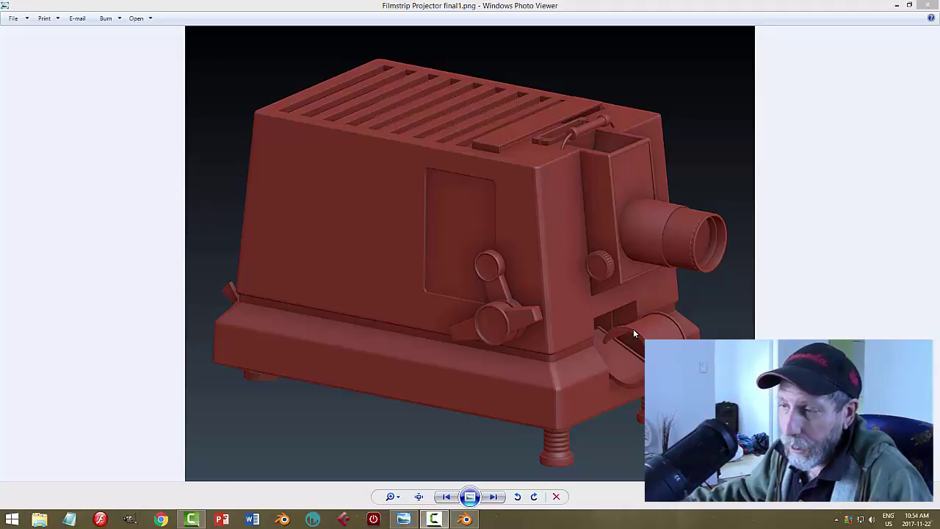
Look through the finished Filmstrip Projector renders from final1 to final4 and back, and switch to Blender
click(493, 497)
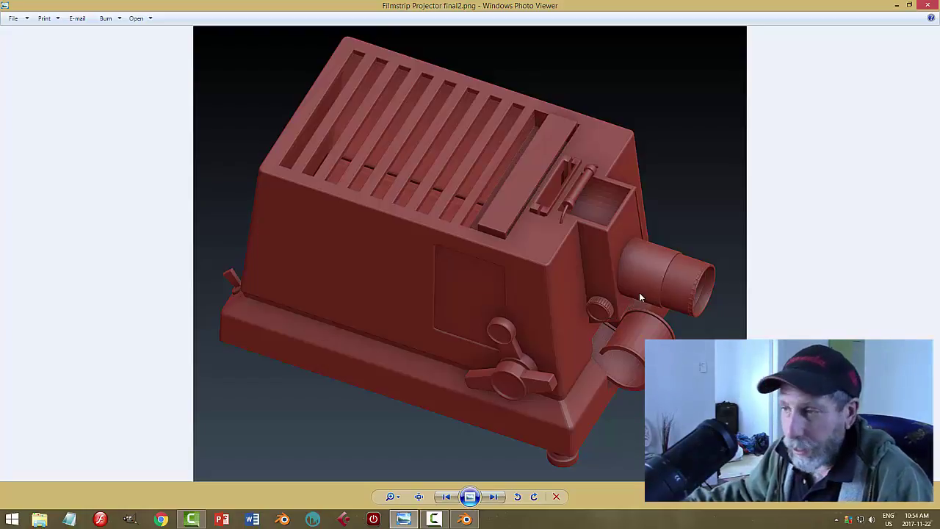
click(493, 496)
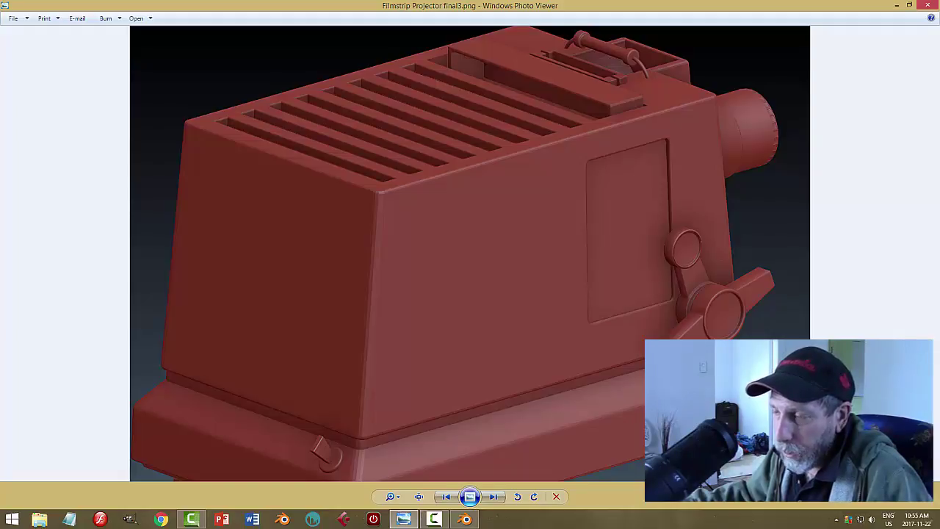
click(493, 496)
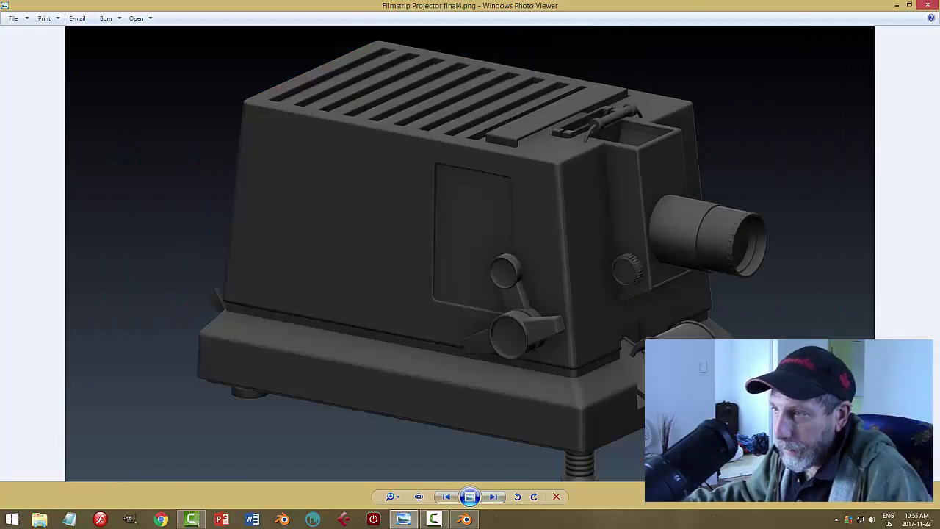
click(443, 498)
click(443, 497)
click(444, 497)
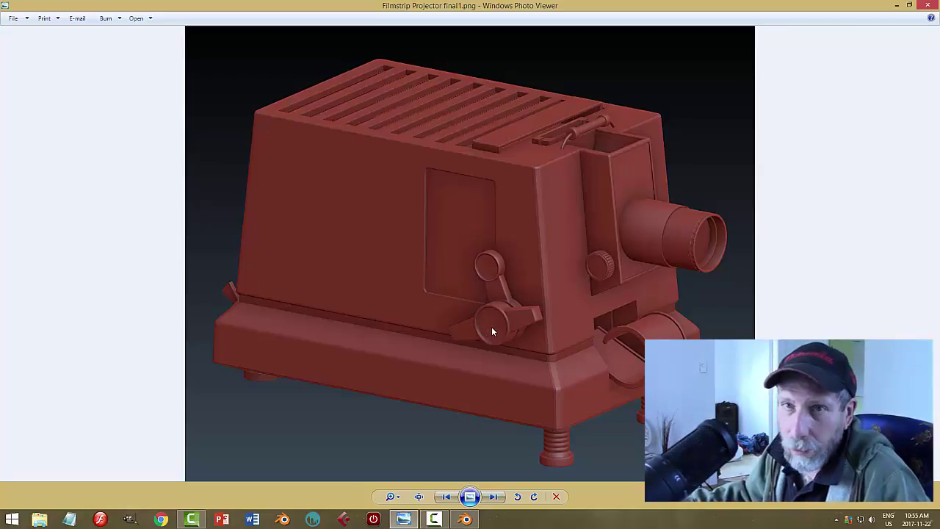
click(464, 519)
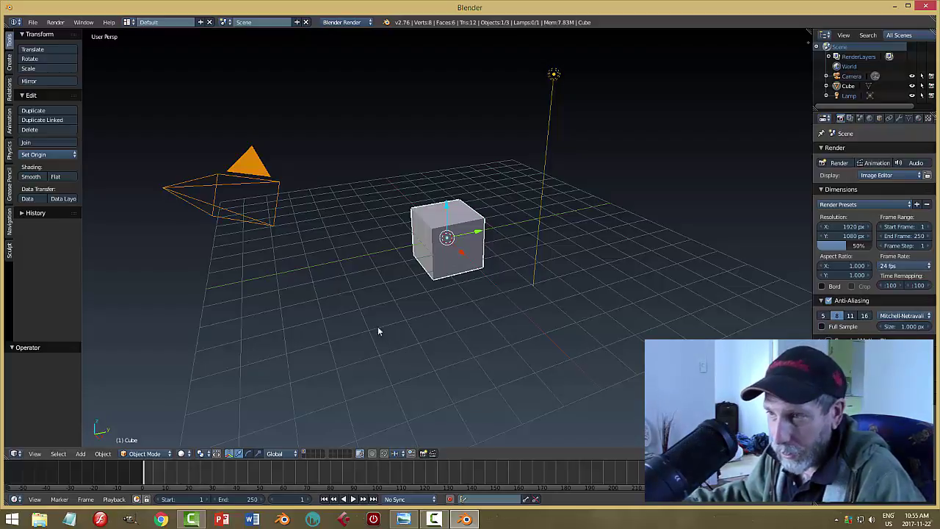
shift+right_click(555, 75)
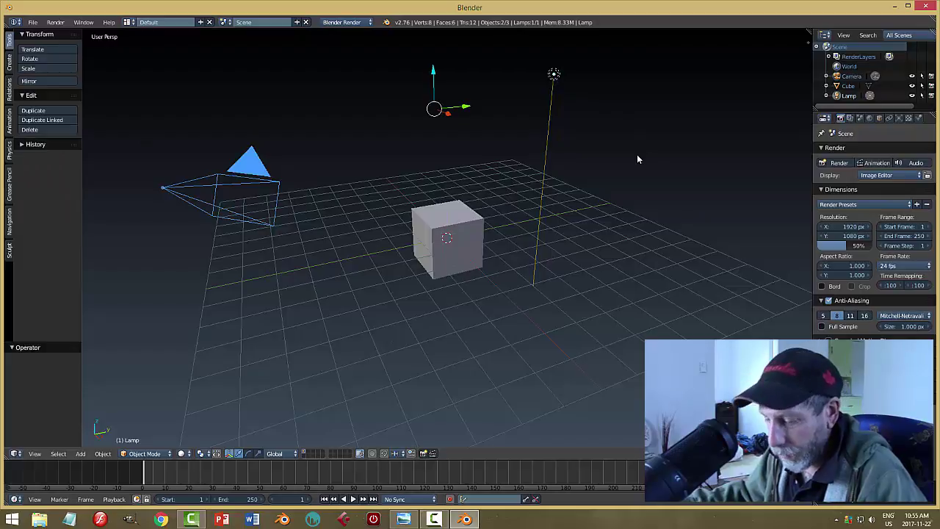
key(x)
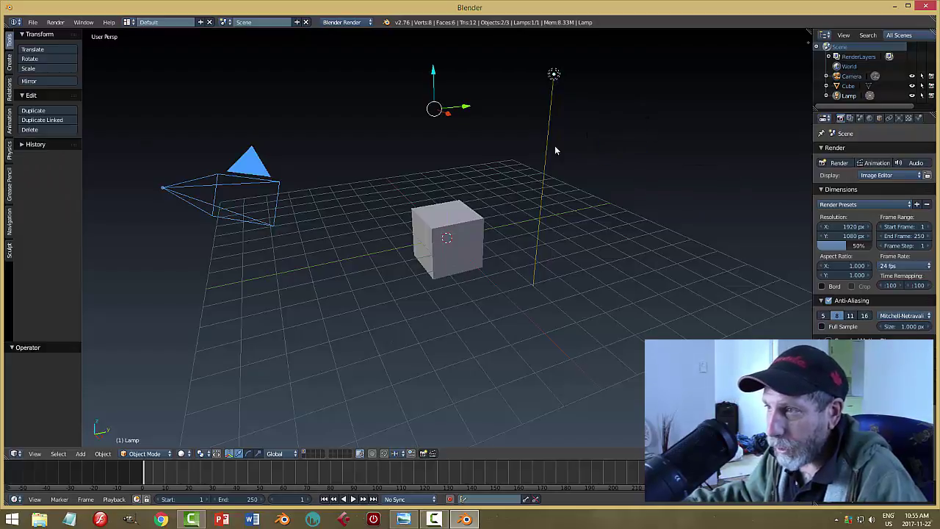
key(a)
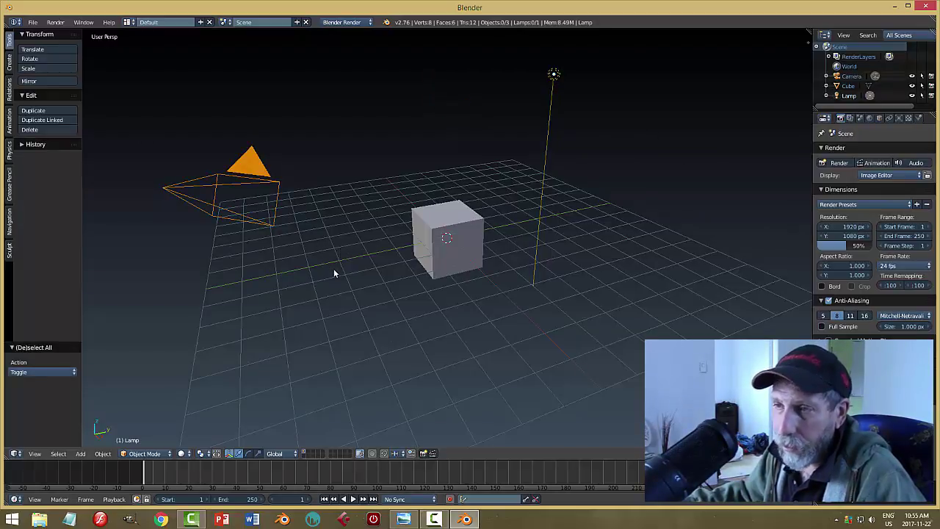
right_click(253, 173)
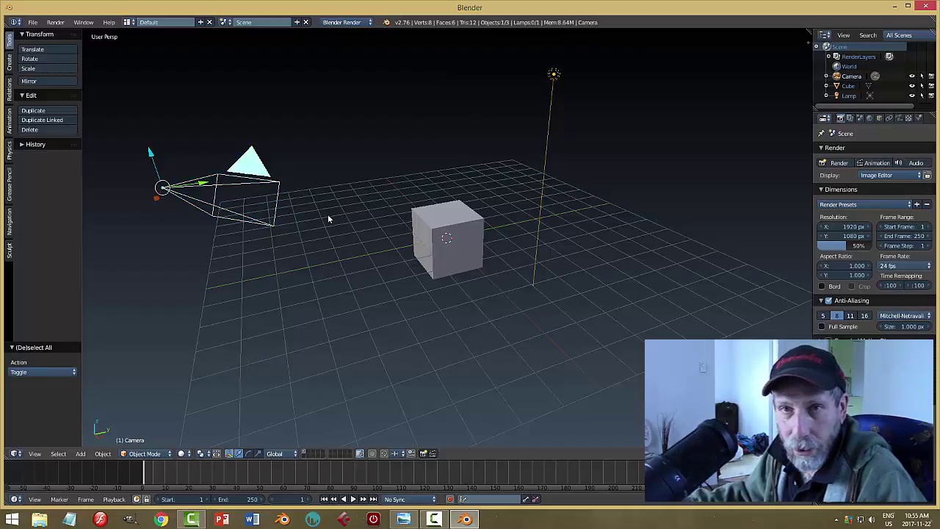
key(ctrl+z)
key(ctrl+shift+z)
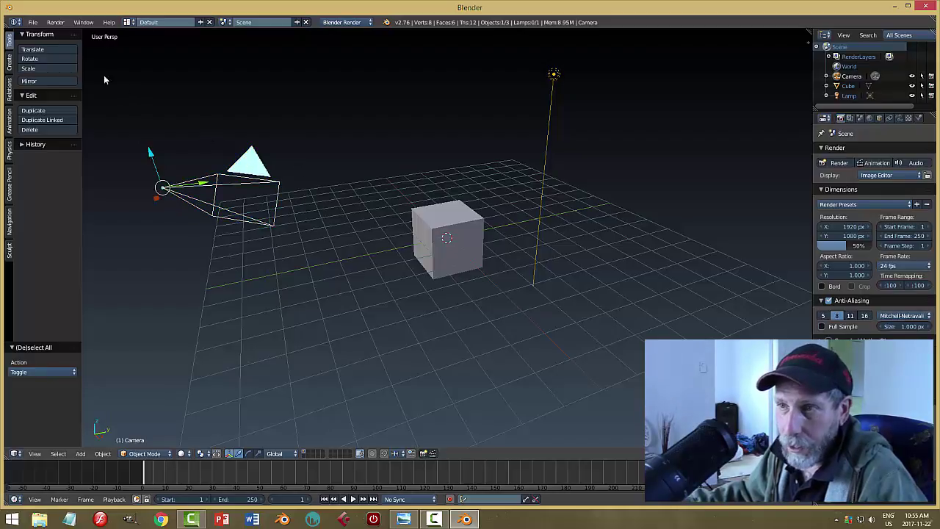
click(33, 22)
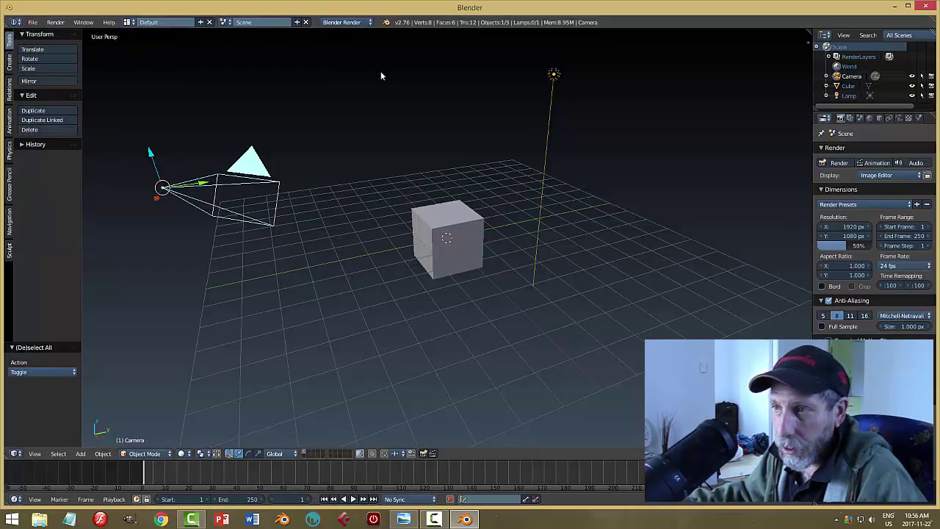
key(a)
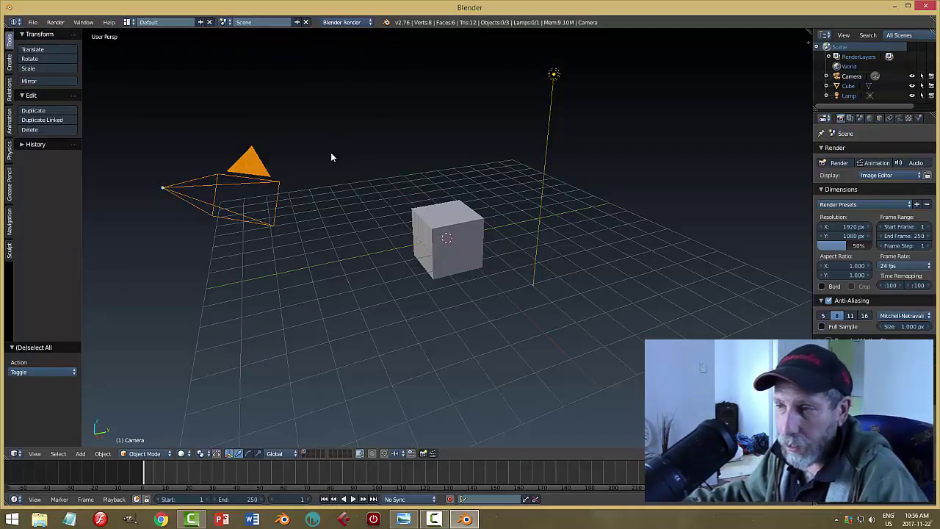
Delete the camera and the lamp from the default scene, leaving only the cube
mouse_move(392, 146)
middle_down()
mouse_move(357, 172)
mouse_move(348, 147)
mouse_move(434, 148)
mouse_move(372, 145)
mouse_move(403, 146)
mouse_move(389, 151)
middle_up()
scroll(389, 152, down, 2)
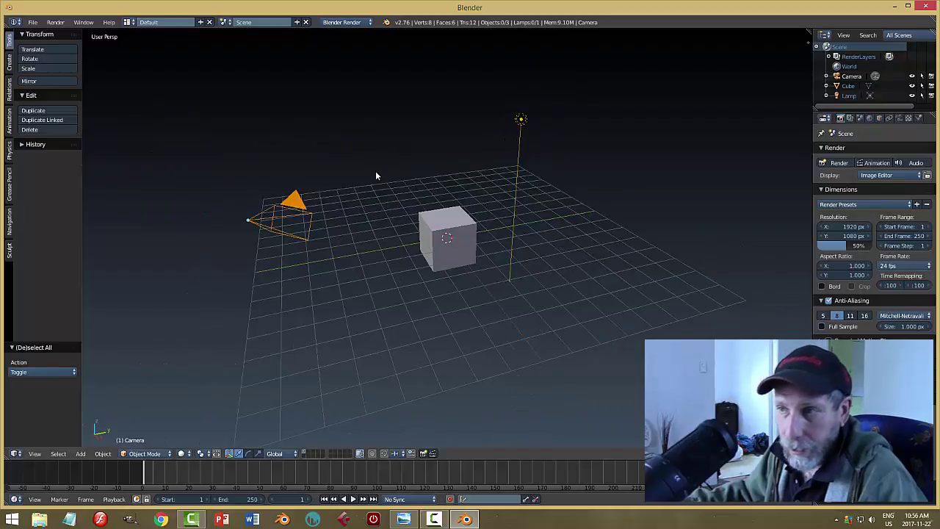
scroll(375, 173, up, 1)
right_click(211, 185)
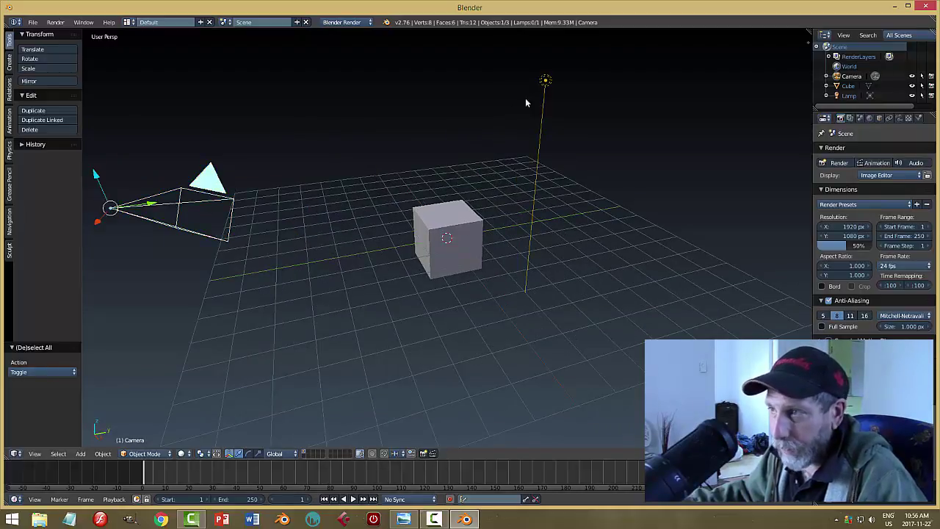
shift+right_click(544, 82)
key(x)
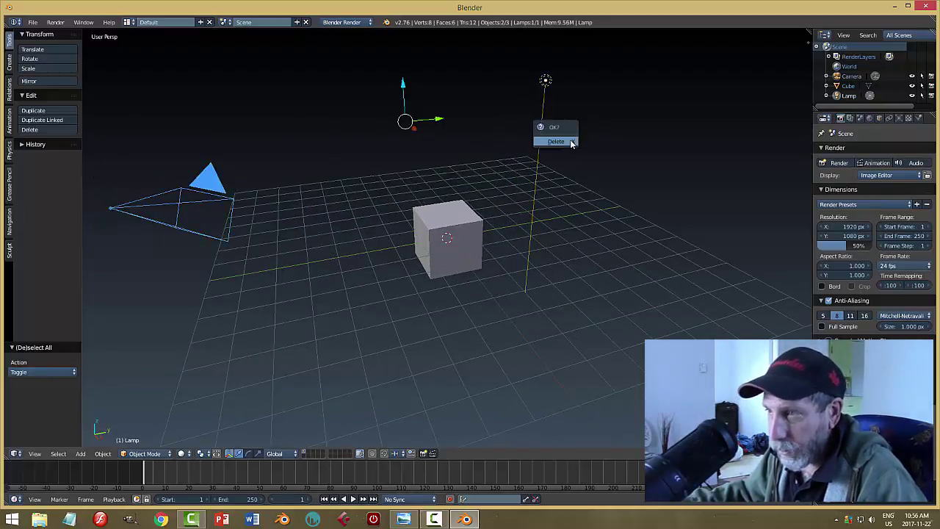
click(556, 141)
middle_drag(420, 195, 394, 184)
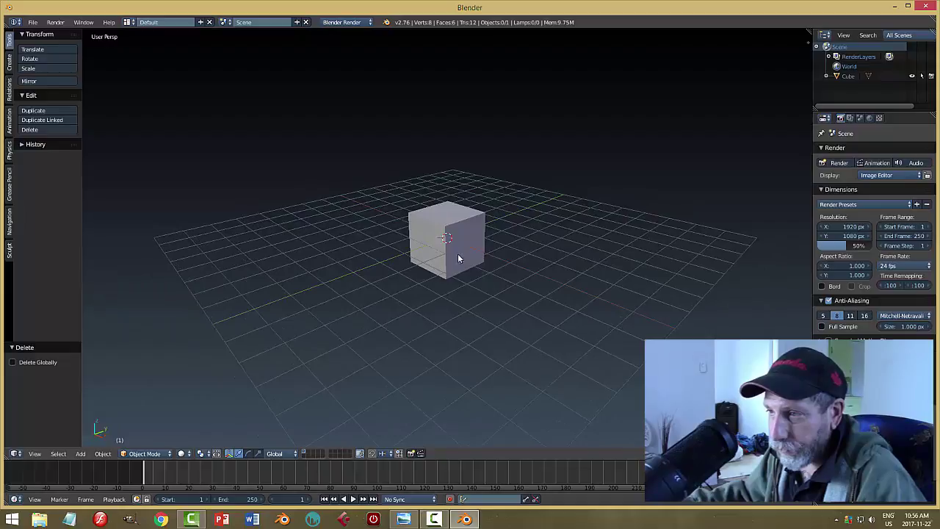
Show the 3D view's properties and start the Screencast Keys display
key(n)
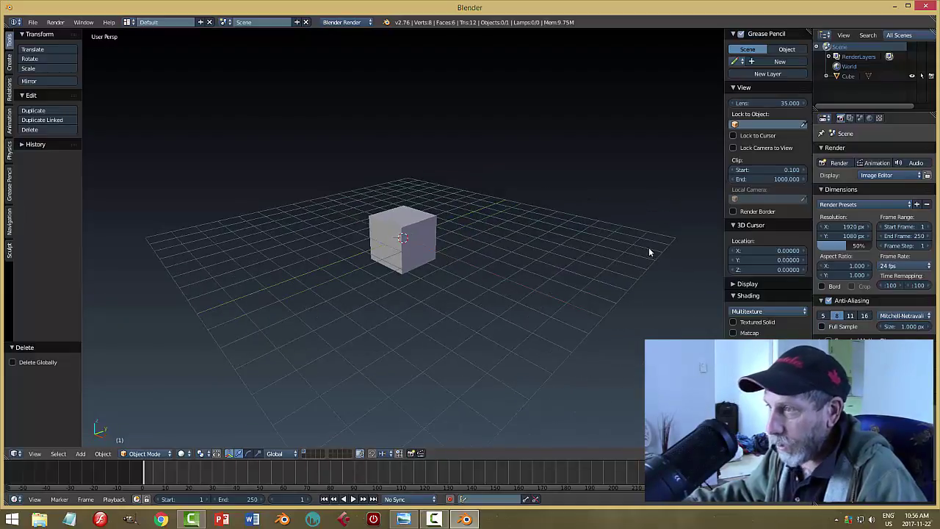
key(n)
key(n)
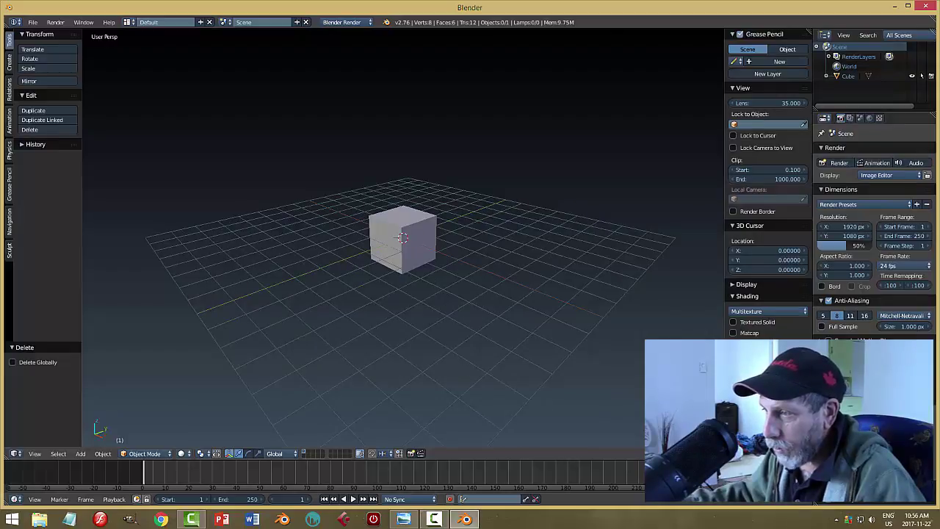
scroll(767, 183, down, 3)
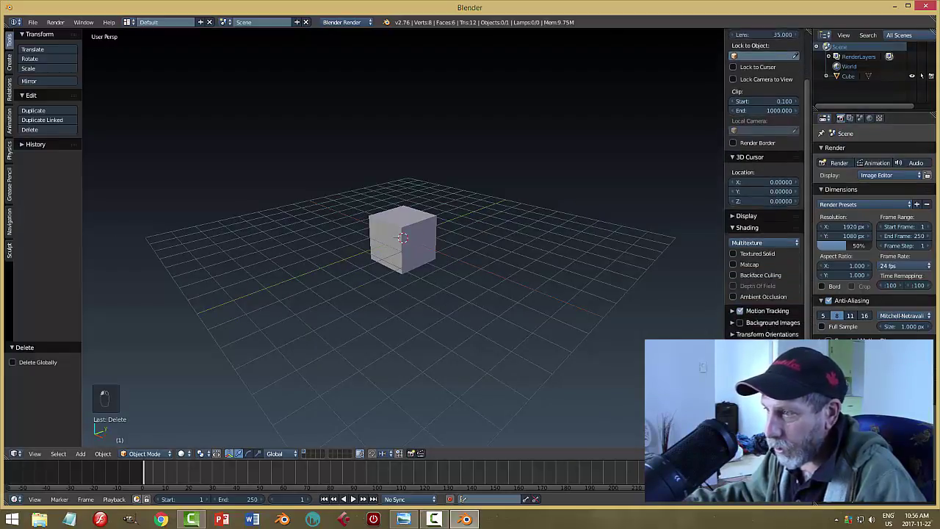
scroll(764, 184, down, 1)
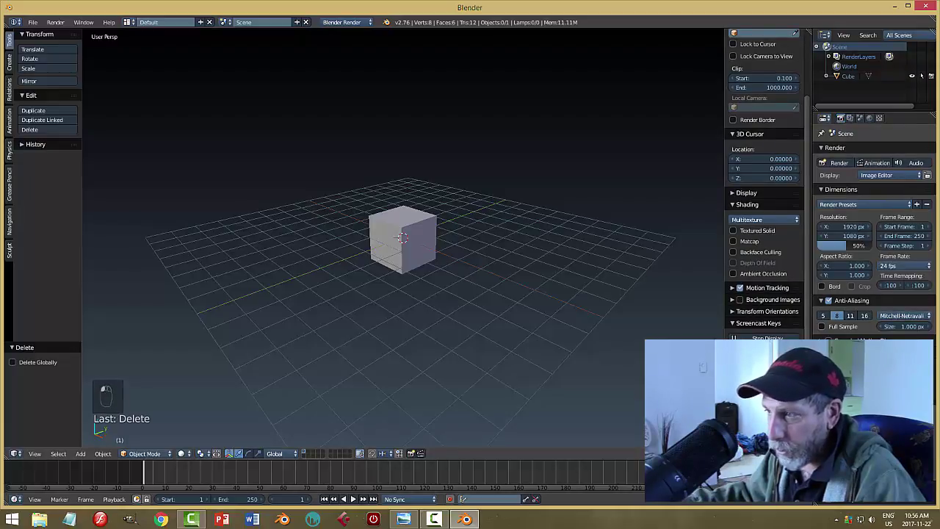
key(n)
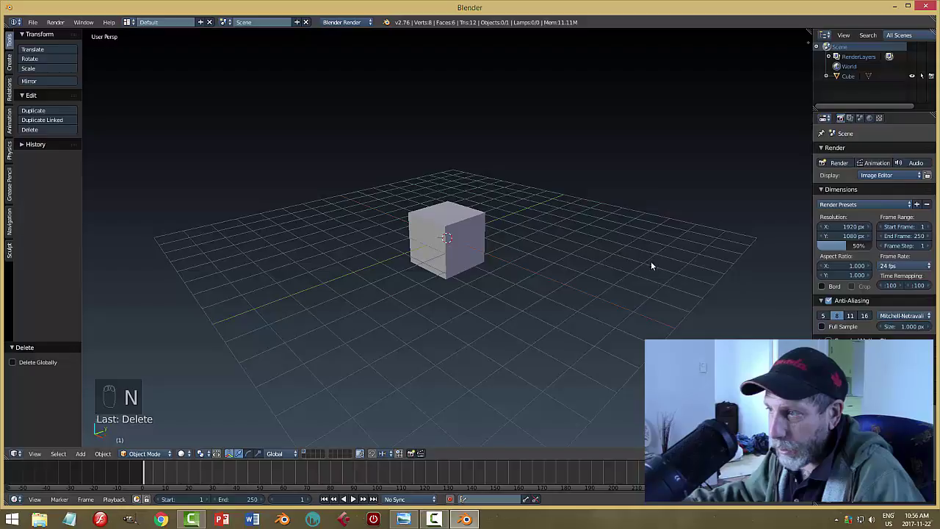
key(n)
key(n)
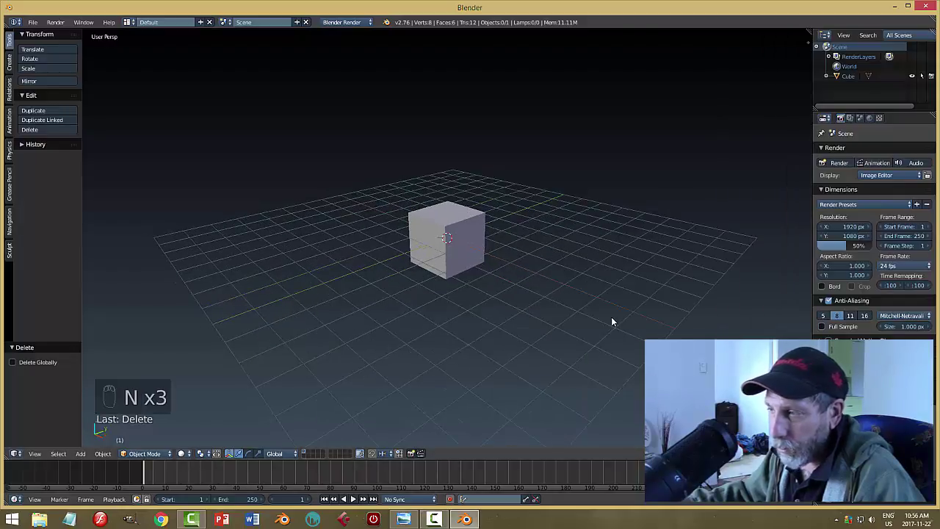
key(n)
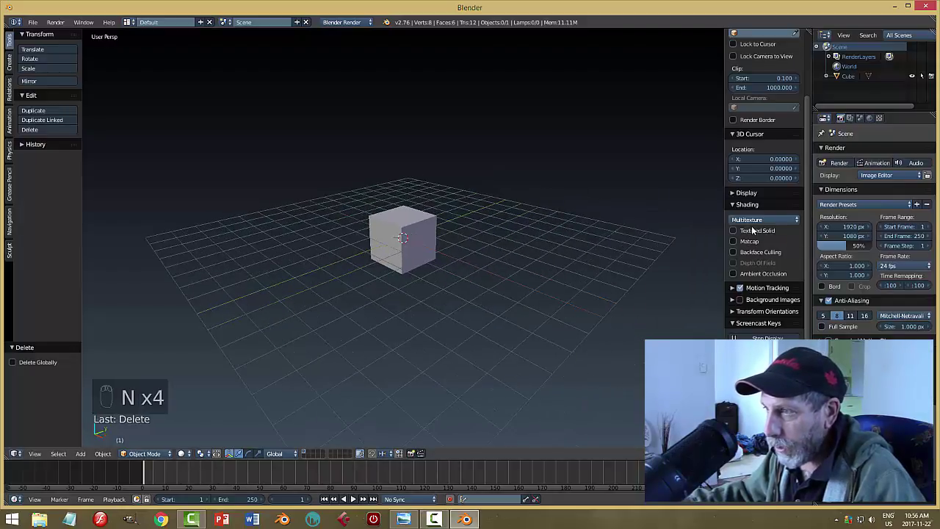
click(732, 206)
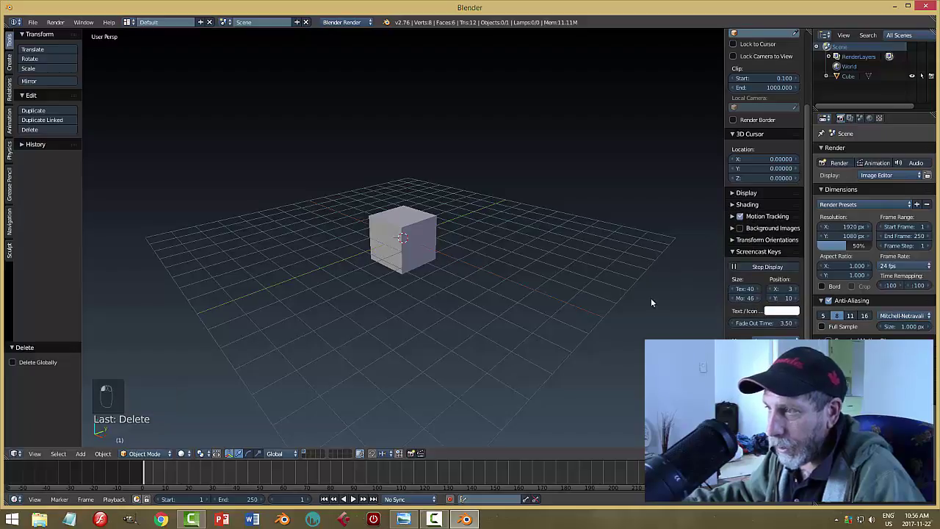
click(732, 205)
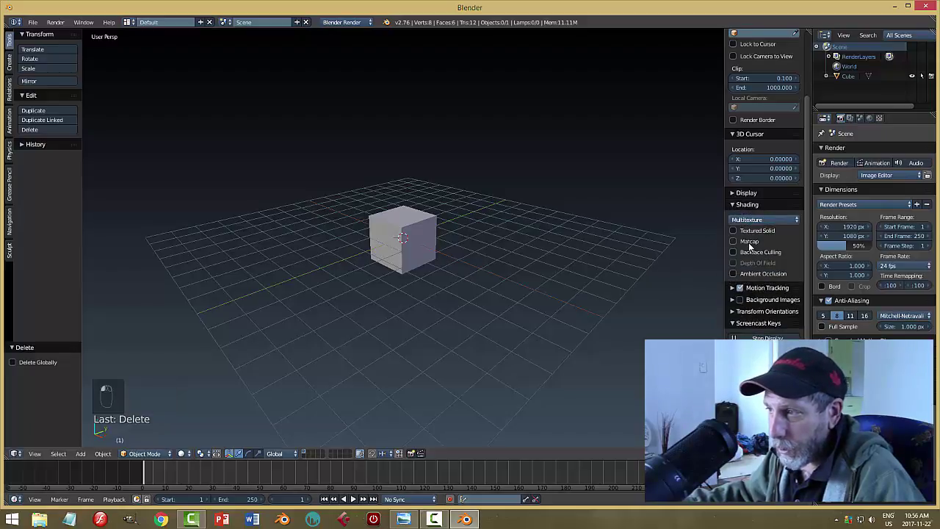
Enable Matcap and Ambient Occlusion for the viewport shading and choose the matte red matcap
click(750, 243)
click(734, 333)
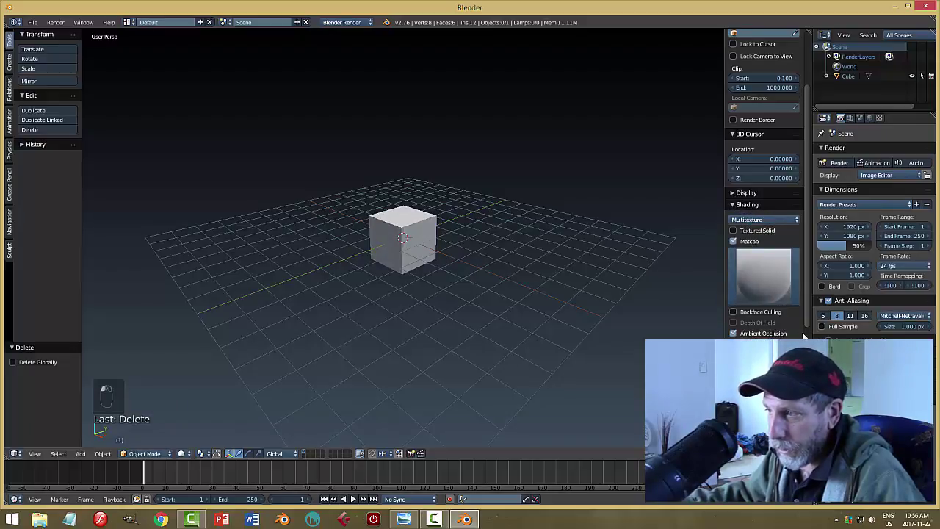
click(761, 275)
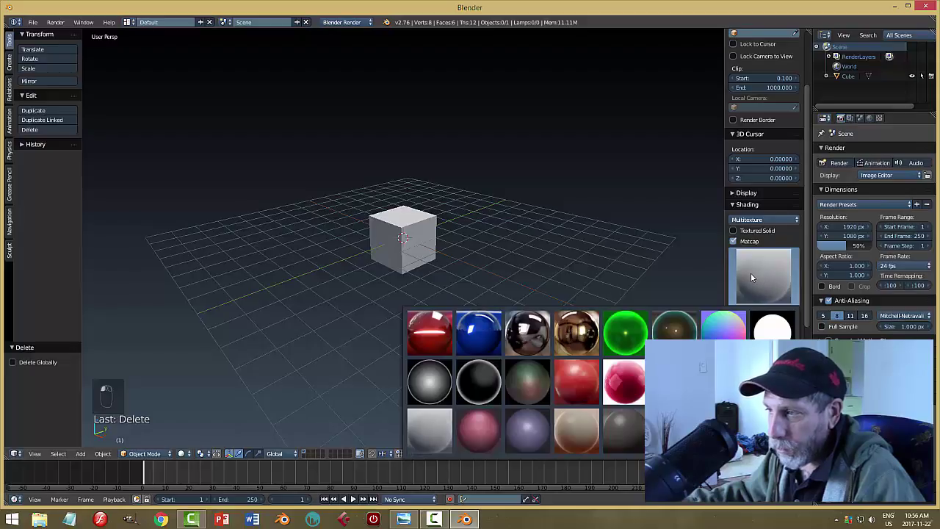
click(636, 396)
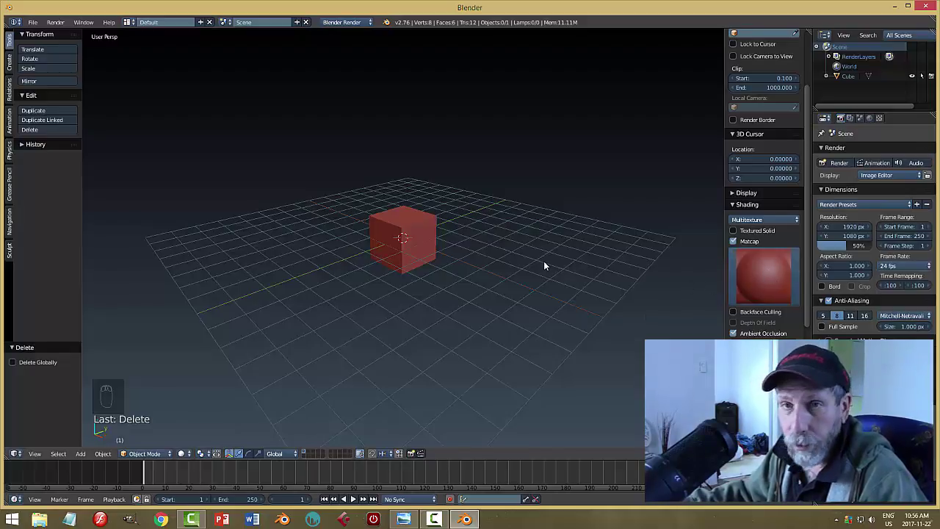
click(410, 453)
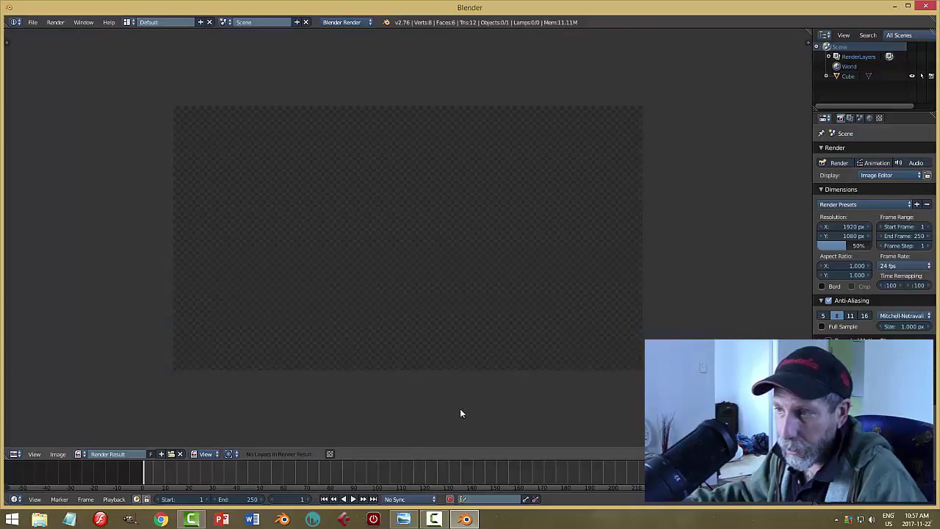
key(Escape)
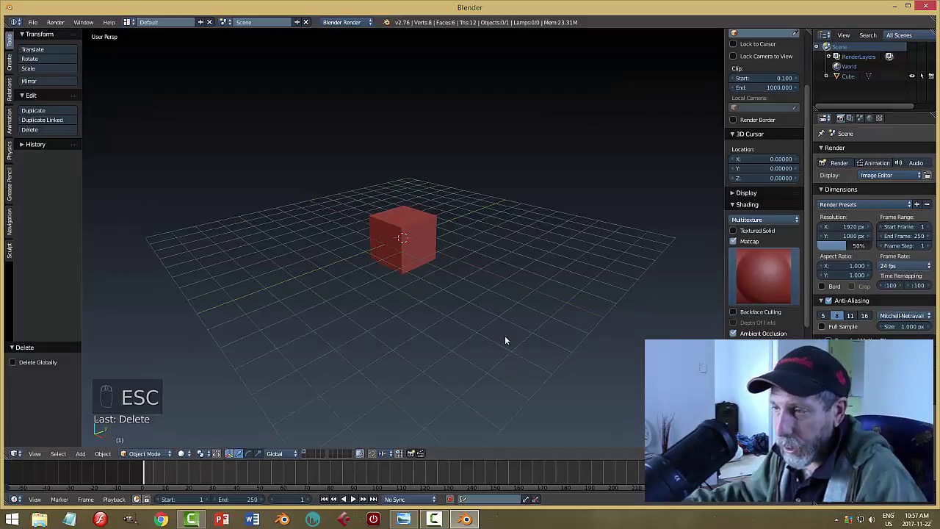
Turn off the Grid Floor in the viewport display settings and hide the 3D view's properties
click(738, 193)
click(733, 265)
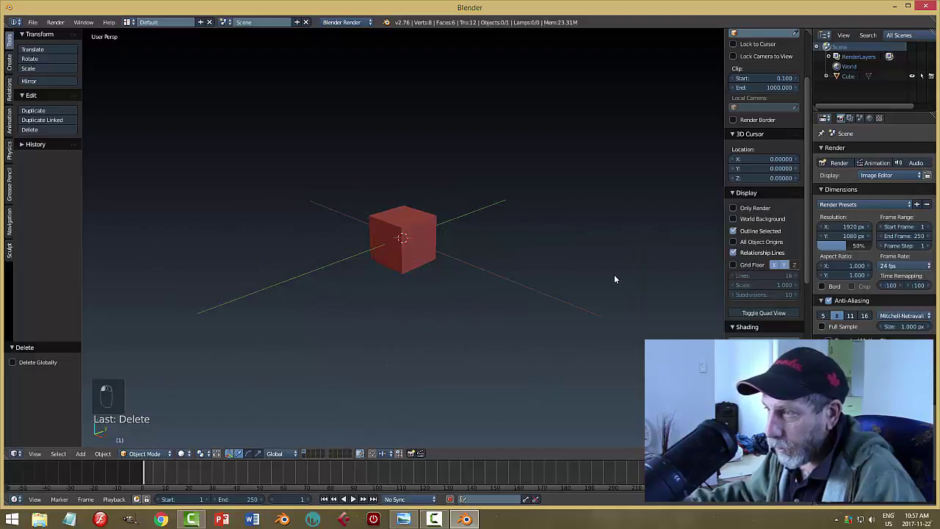
click(732, 264)
click(733, 264)
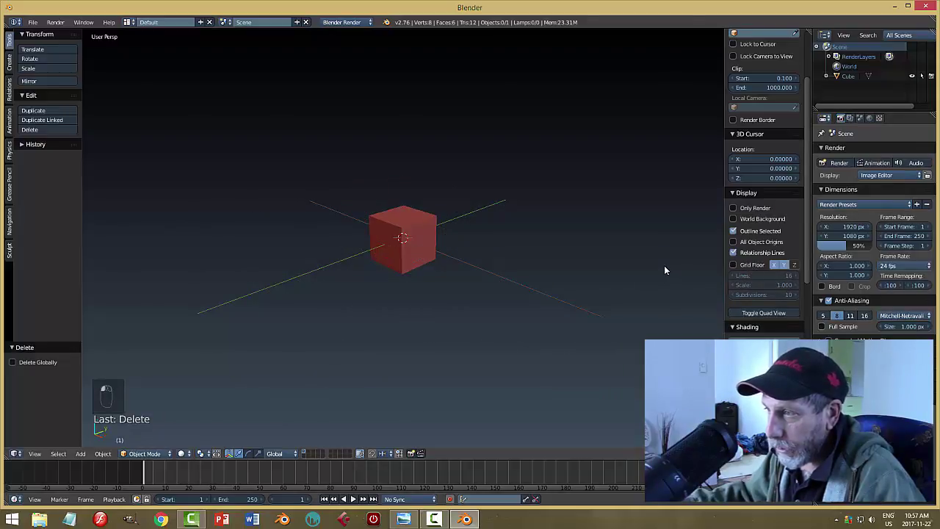
key(n)
Select the default cube in the 3D view
middle_drag(617, 281, 662, 286)
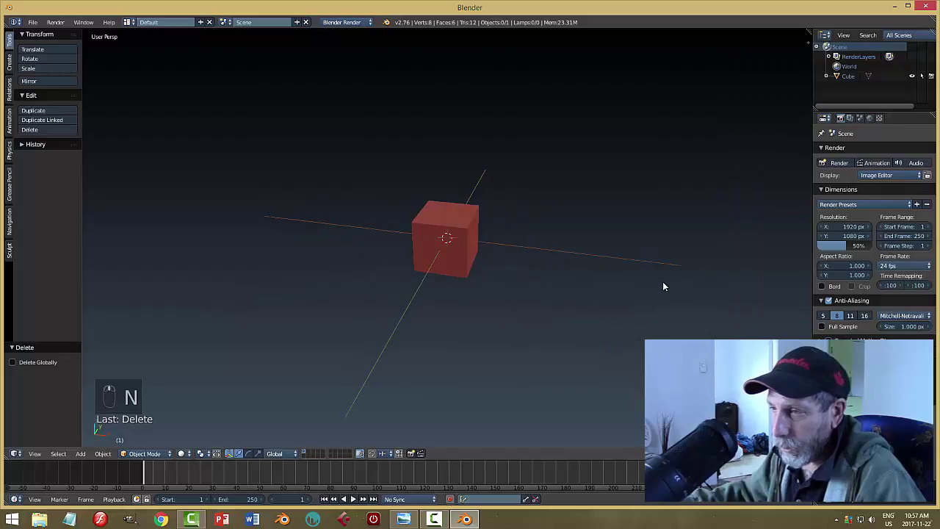
right_click(471, 241)
mouse_move(552, 287)
middle_down()
mouse_move(514, 265)
mouse_move(506, 289)
mouse_move(556, 288)
mouse_move(562, 278)
middle_up()
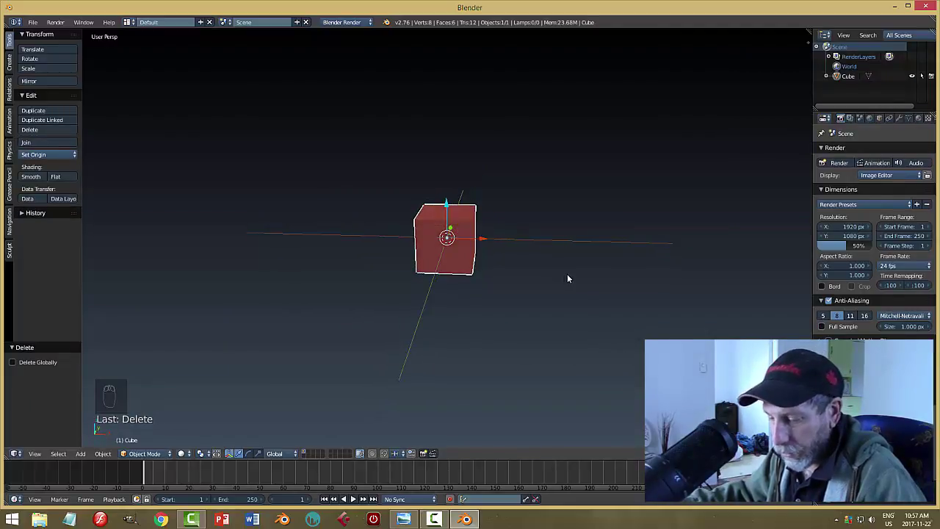
key(s)
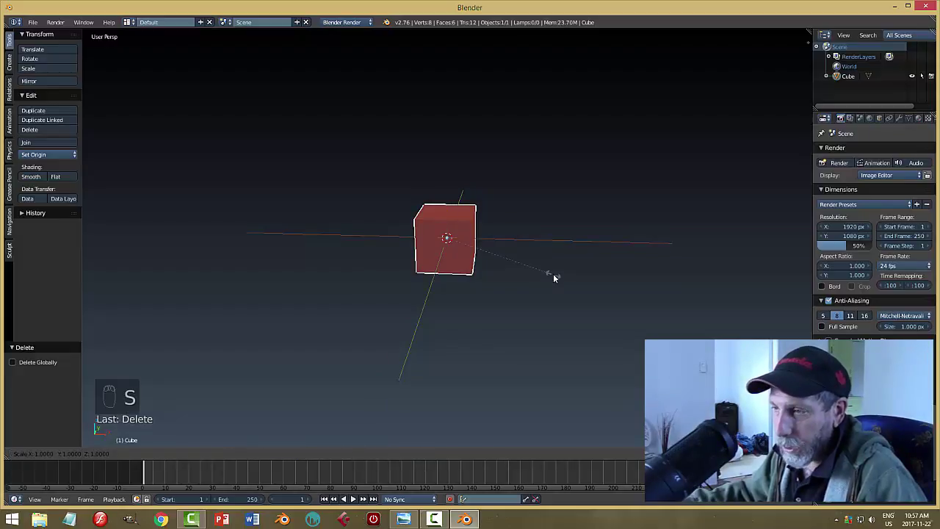
right_click(553, 278)
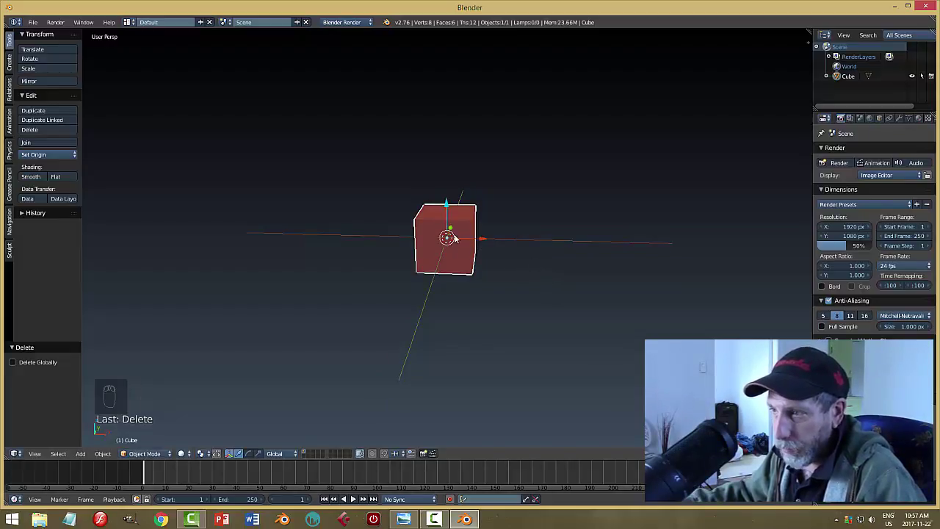
middle_drag(555, 240, 497, 203)
middle_drag(563, 227, 602, 271)
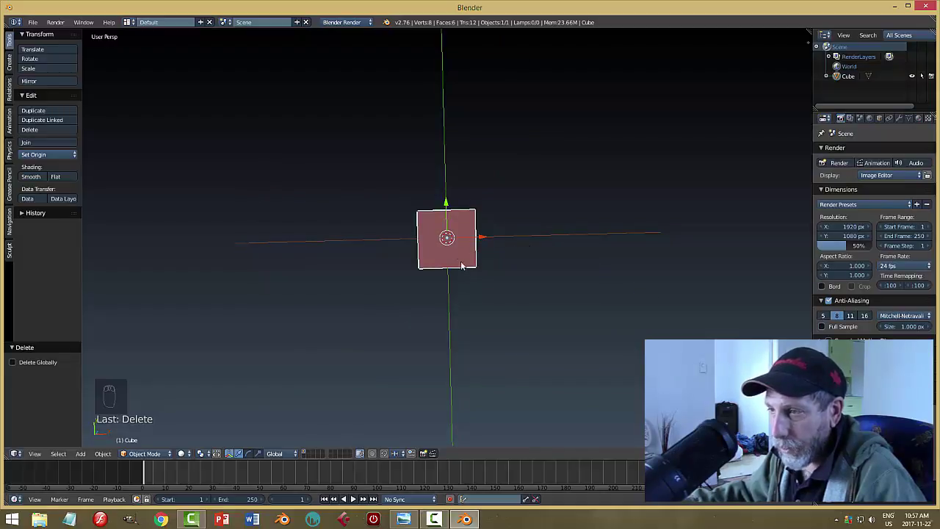
middle_drag(456, 273, 574, 243)
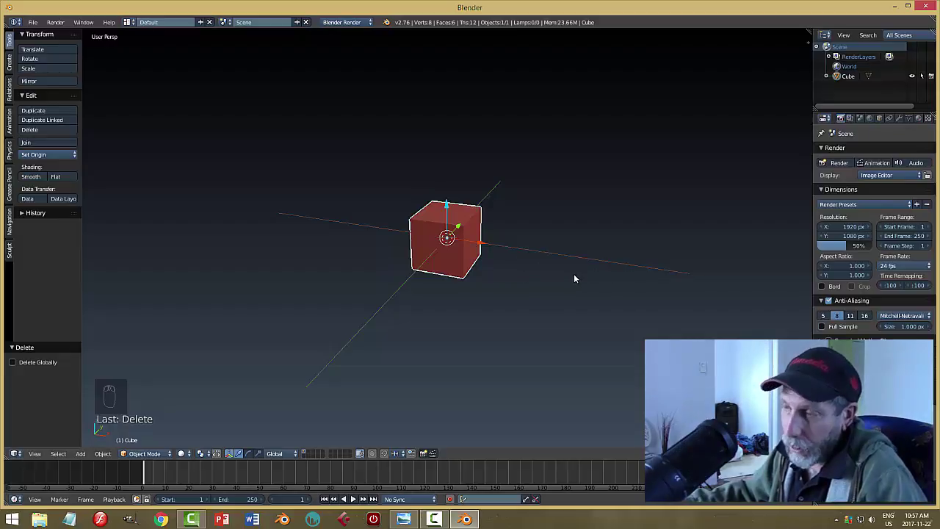
Stretch the cube along the X axis by a factor of about 1.53
key(s)
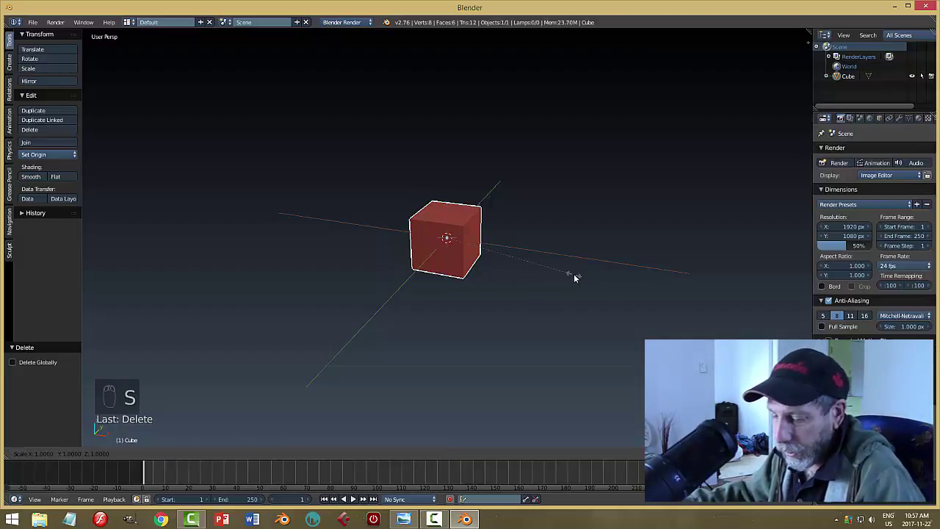
key(x)
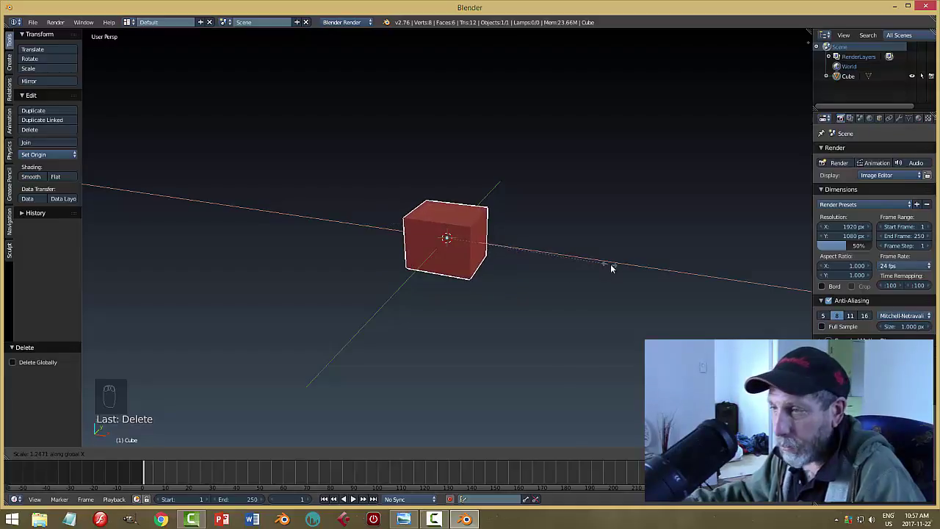
click(645, 274)
middle_drag(585, 251, 543, 309)
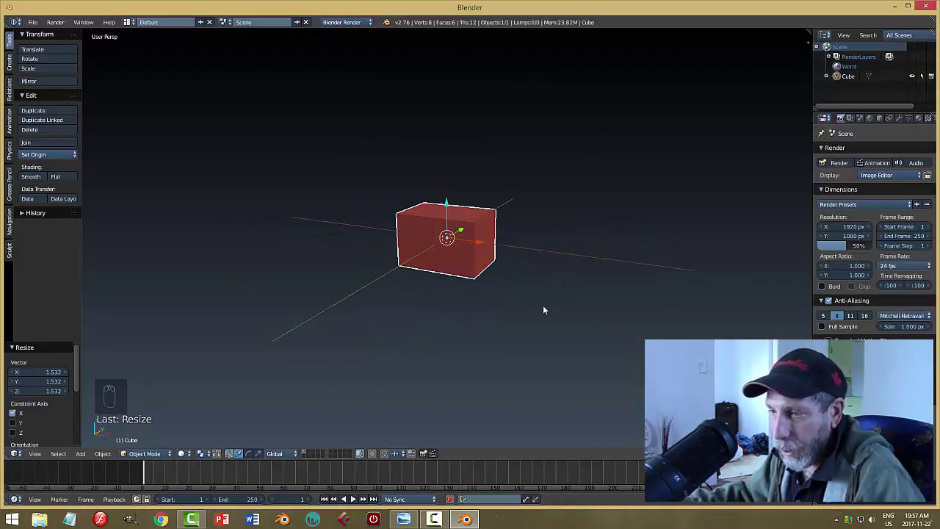
Check the finished projector render in Windows Photo Viewer, and flatten the Blender box along the Z axis by a factor of about 0.147
click(403, 520)
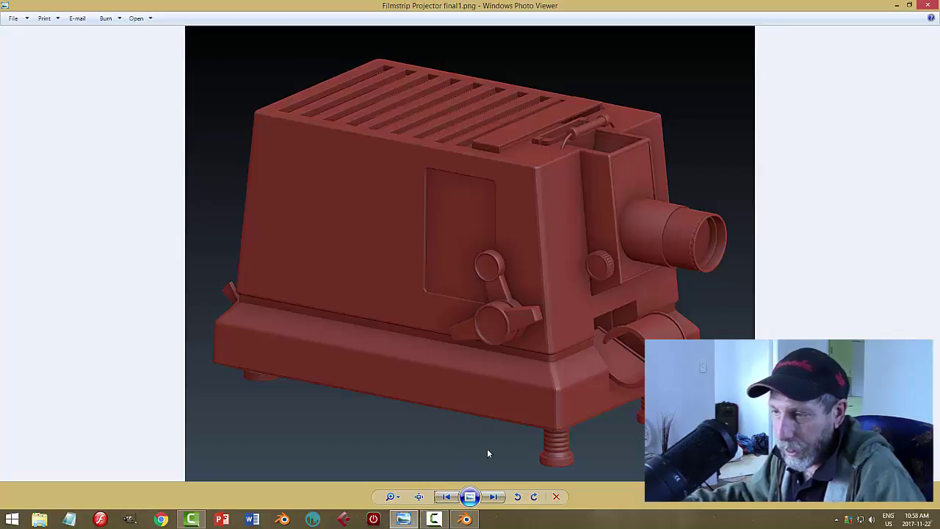
click(464, 520)
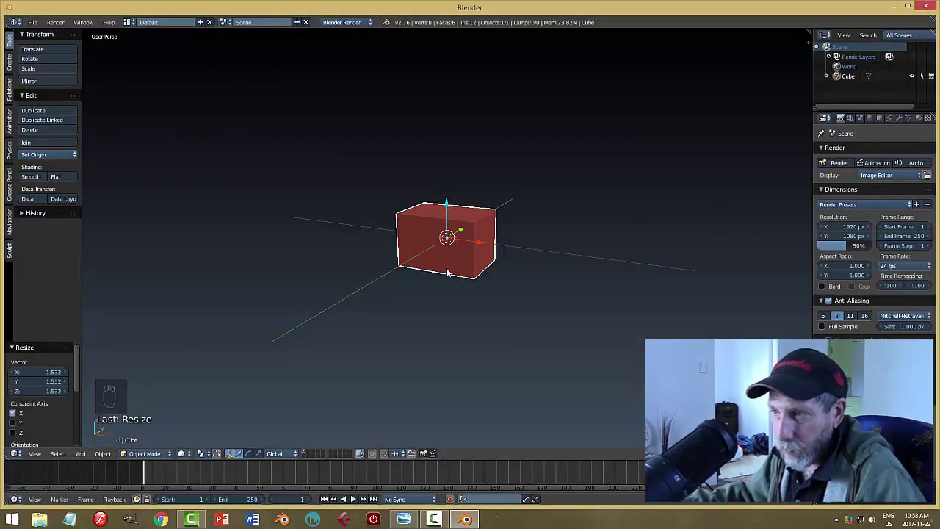
scroll(498, 315, up, 5)
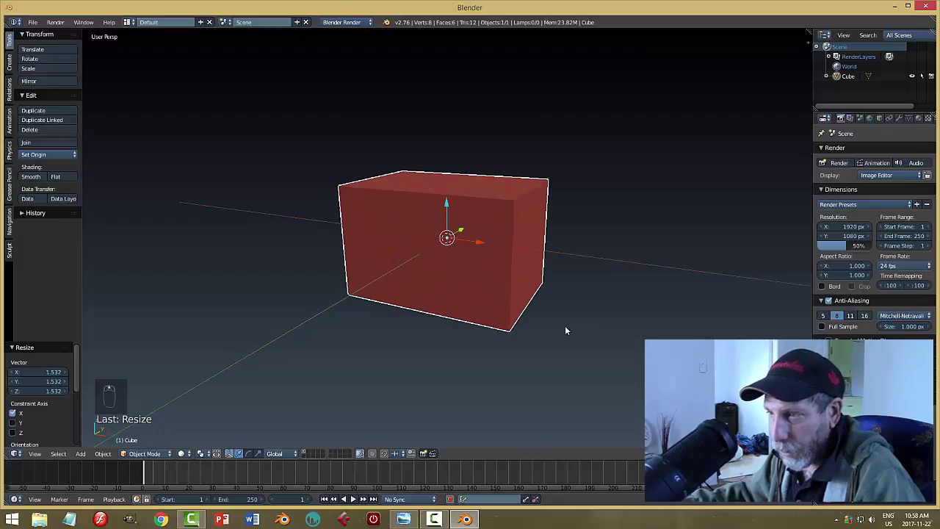
key(s)
key(z)
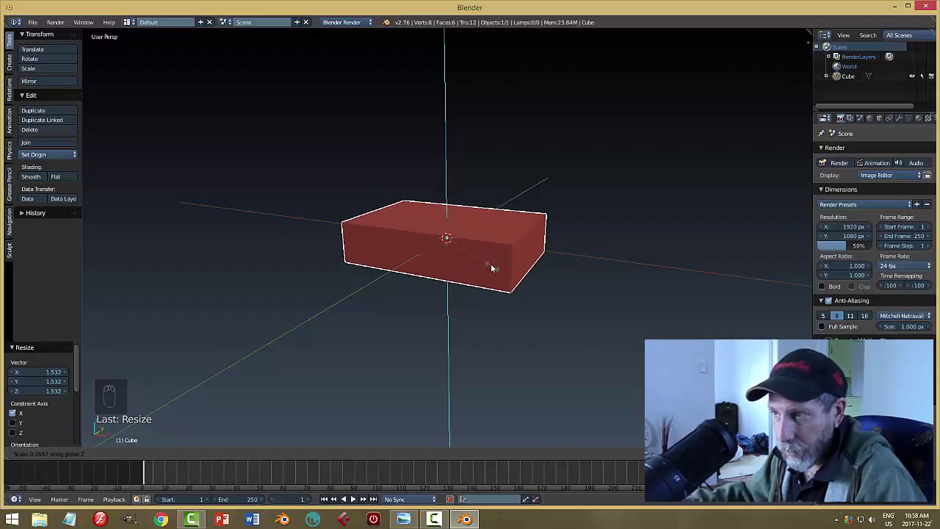
click(465, 248)
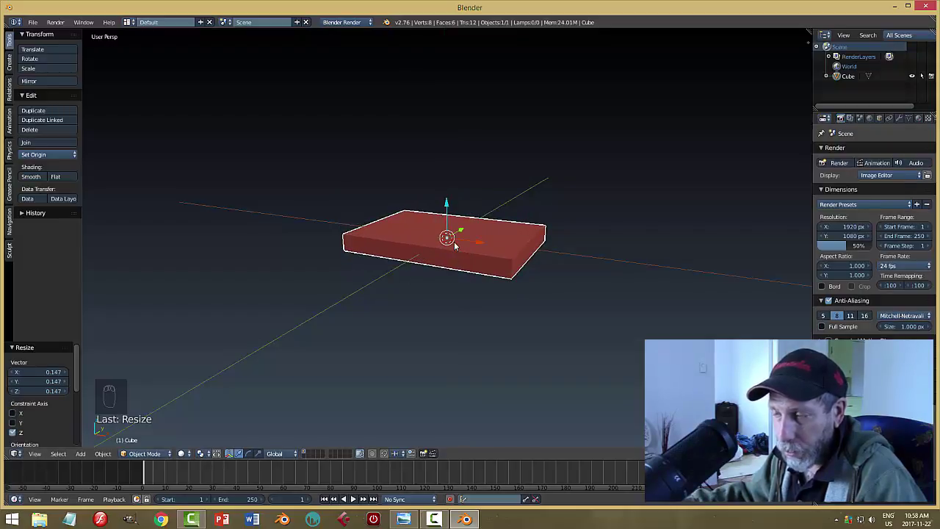
Widen the flattened box along the Y axis by a factor of about 1.17
middle_drag(489, 297, 479, 365)
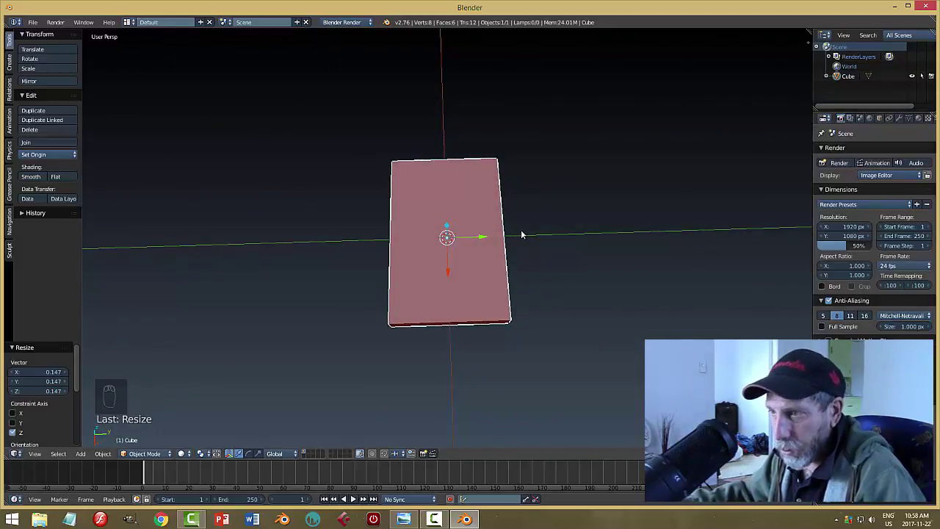
middle_drag(578, 301, 591, 281)
key(s)
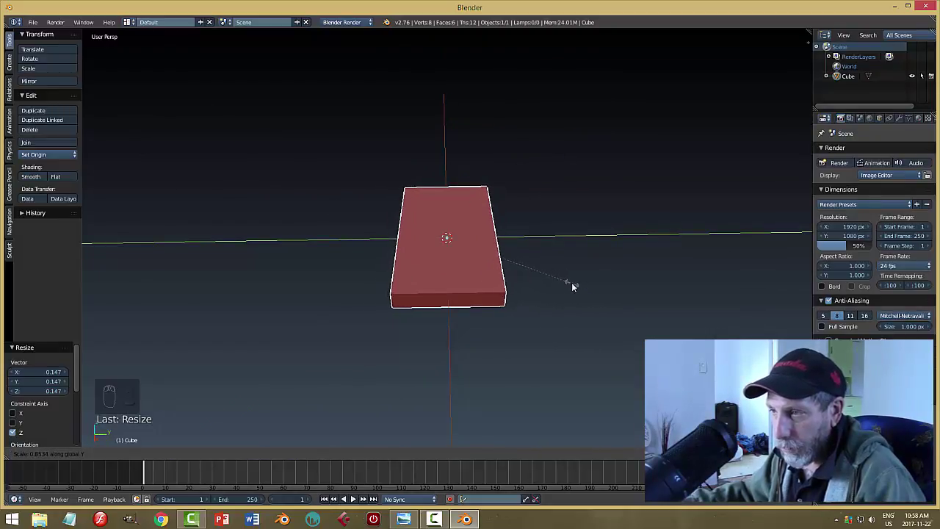
click(622, 288)
middle_drag(648, 286, 618, 274)
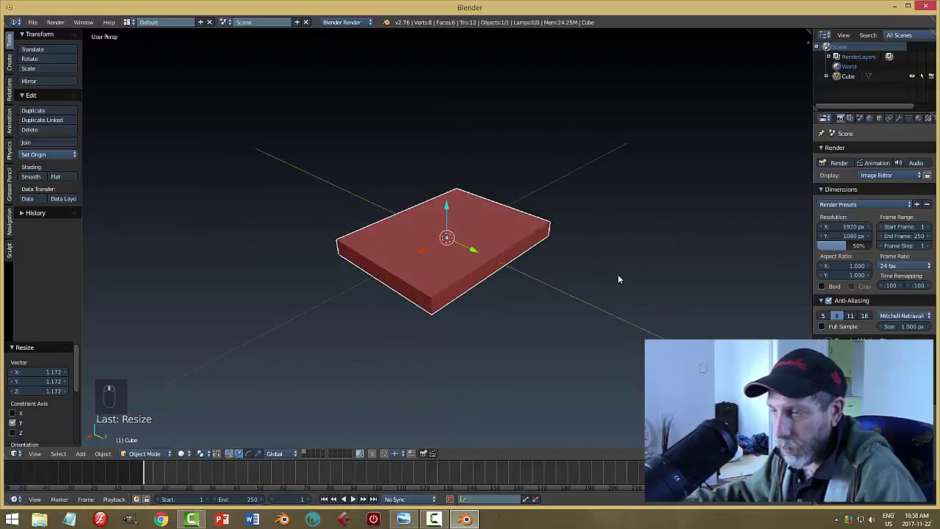
Enter Edit Mode on the box, deselect all of its geometry and set the mesh select mode to Face
key(Tab)
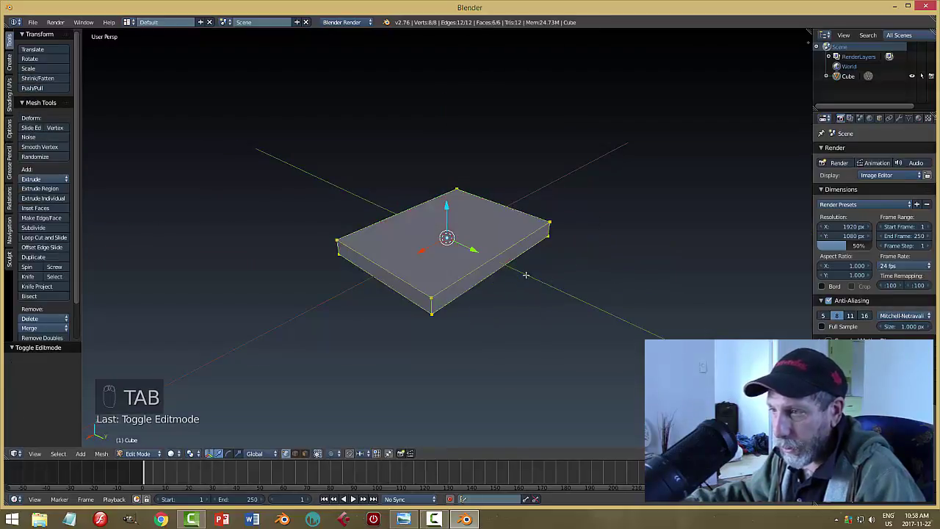
key(a)
key(a)
key(ctrl+Tab)
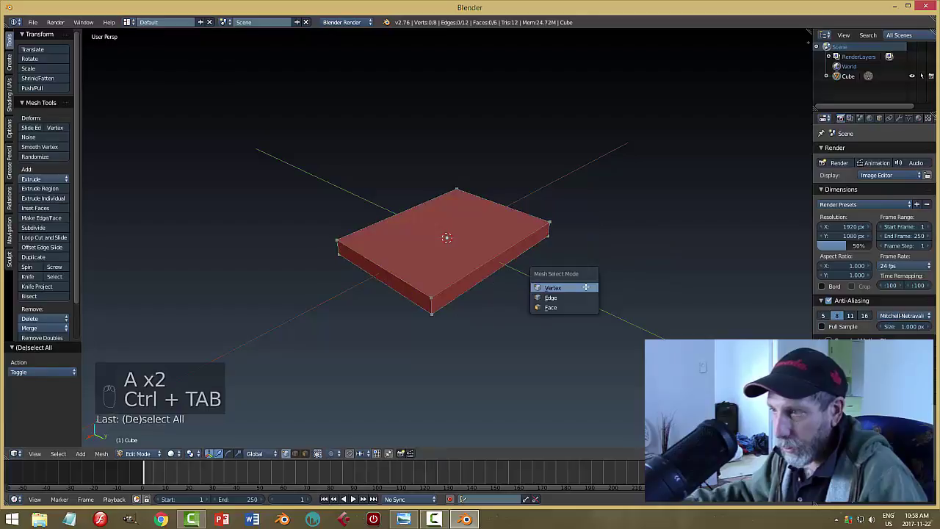
click(564, 307)
Try moving the box's long side face about -0.375 along Y, undo the move and return to Object Mode
right_click(495, 269)
middle_drag(547, 285, 543, 262)
drag(544, 262, 595, 279)
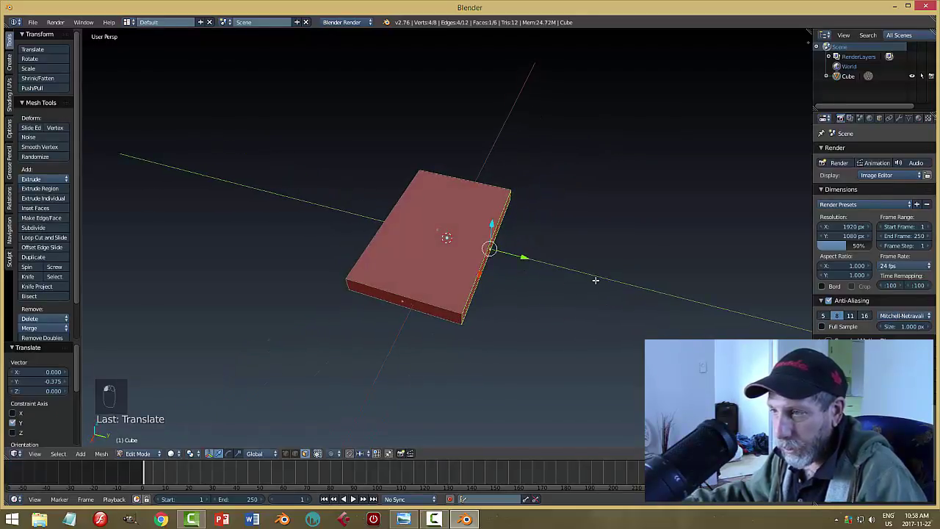
key(ctrl+z)
key(a)
key(Tab)
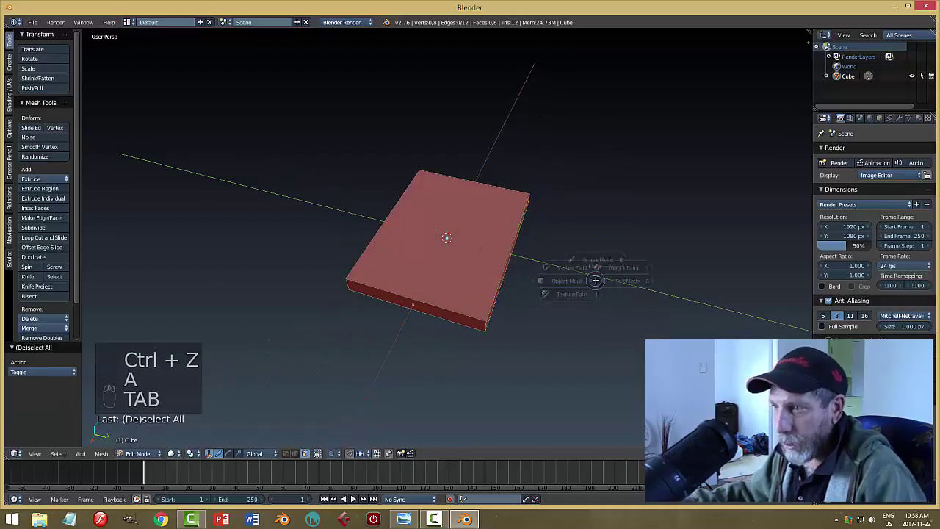
click(595, 301)
Narrow the box along the Y axis by a factor of about 0.788
middle_drag(594, 301, 673, 287)
key(s)
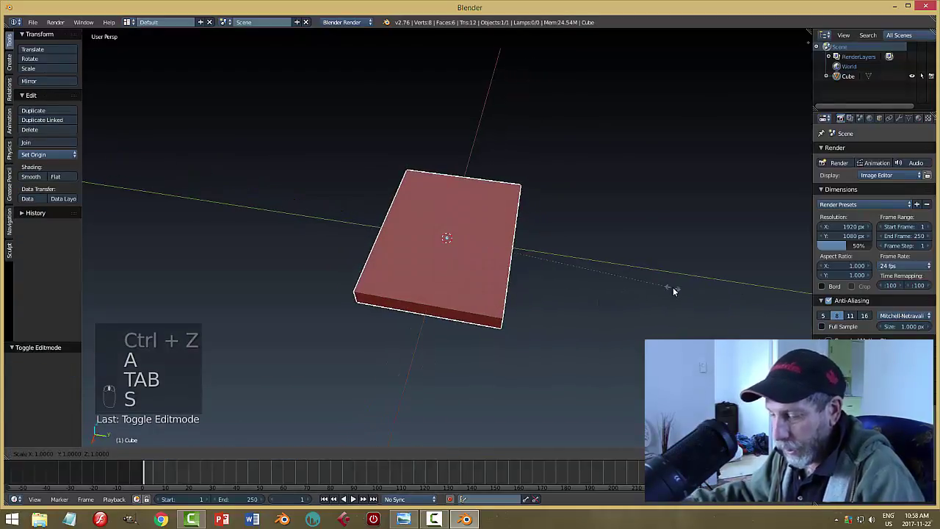
click(623, 284)
middle_drag(579, 310, 549, 323)
scroll(549, 323, up, 1)
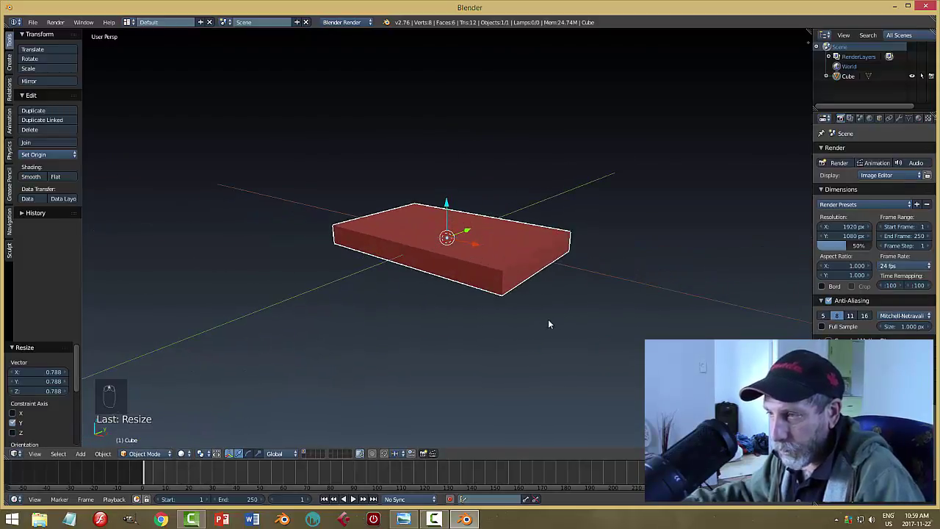
Check the base in the projector reference render again, and put the Blender box into Edit Mode
key(alt+Tab)
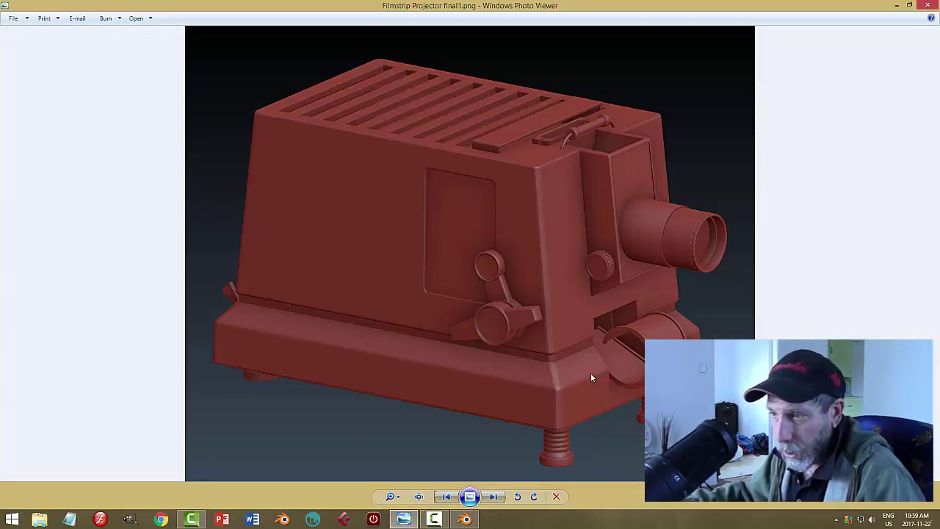
click(465, 519)
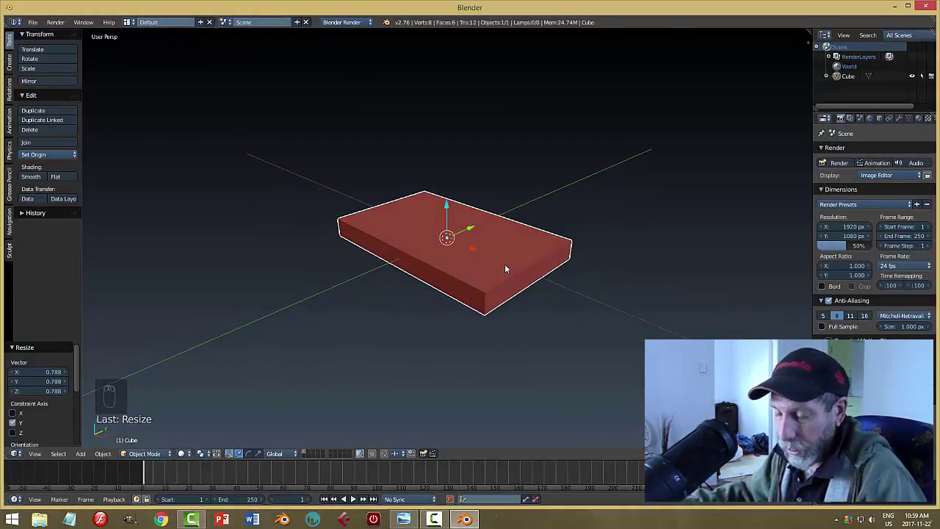
key(Tab)
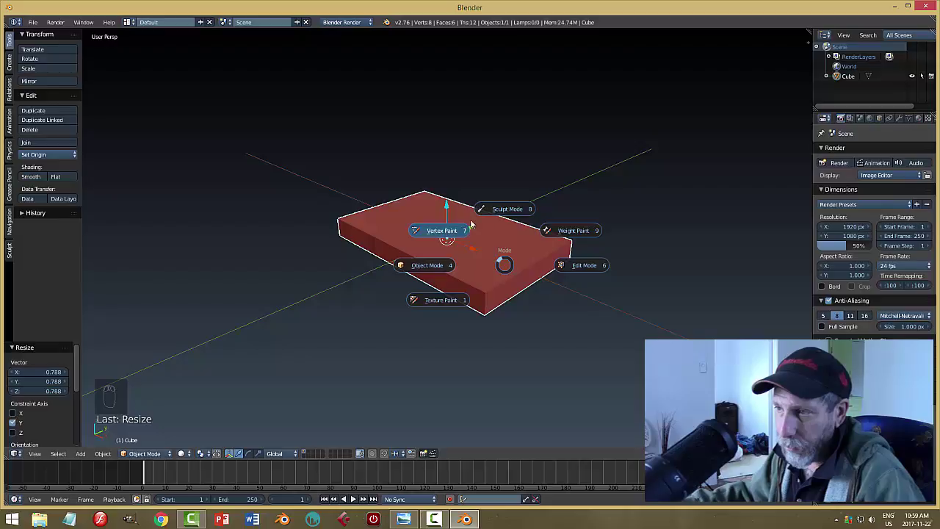
key(Escape)
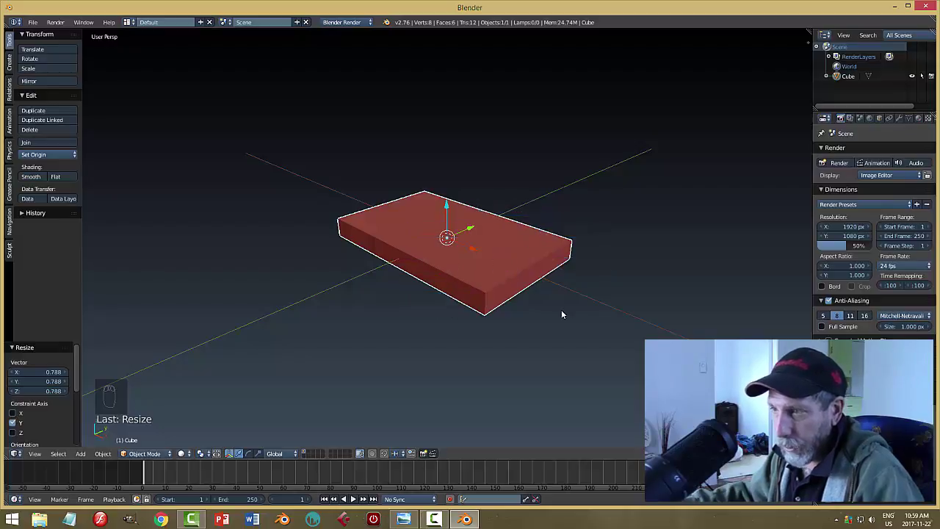
click(151, 456)
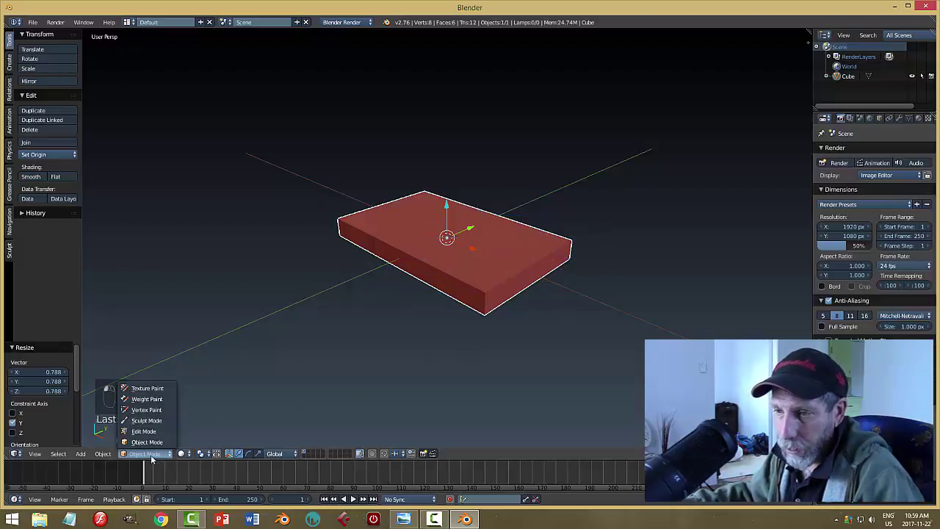
click(145, 431)
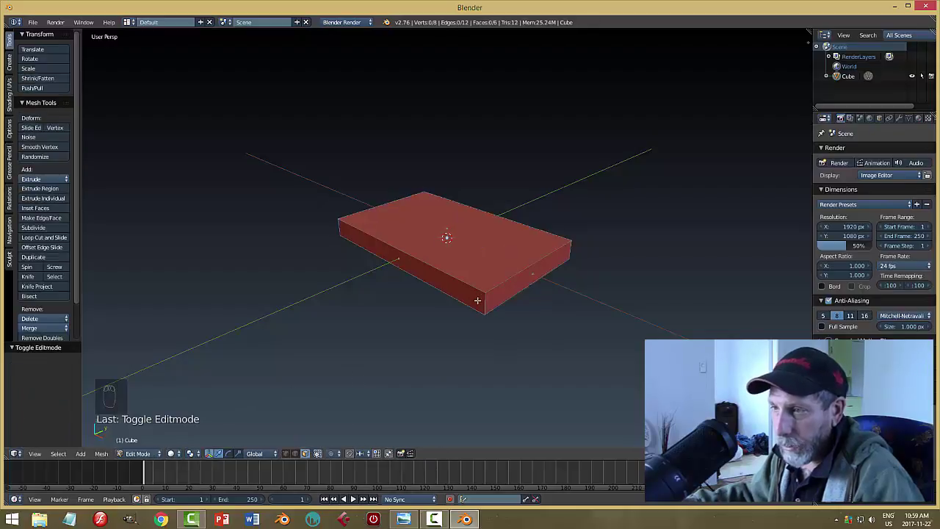
Select the box's end, long side and top faces one at a time, and deselect everything
right_click(523, 288)
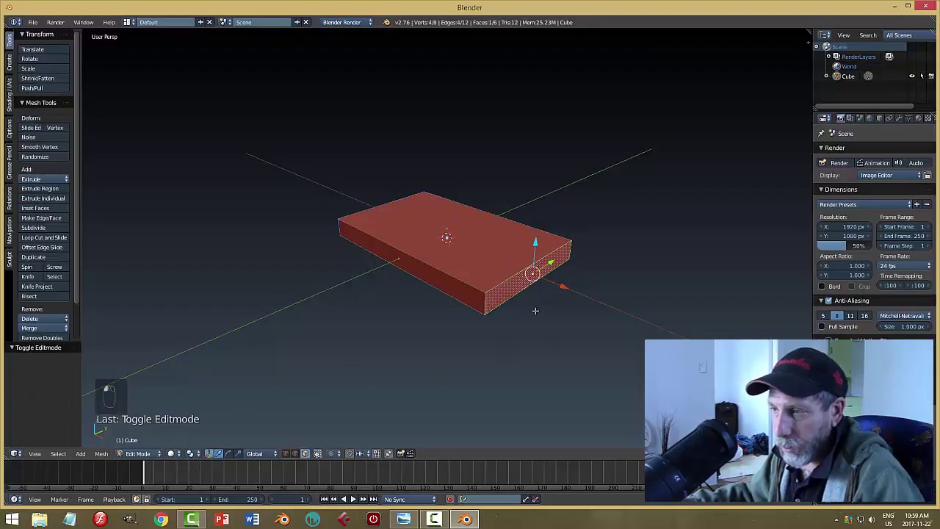
right_click(453, 293)
right_click(478, 255)
right_click(521, 288)
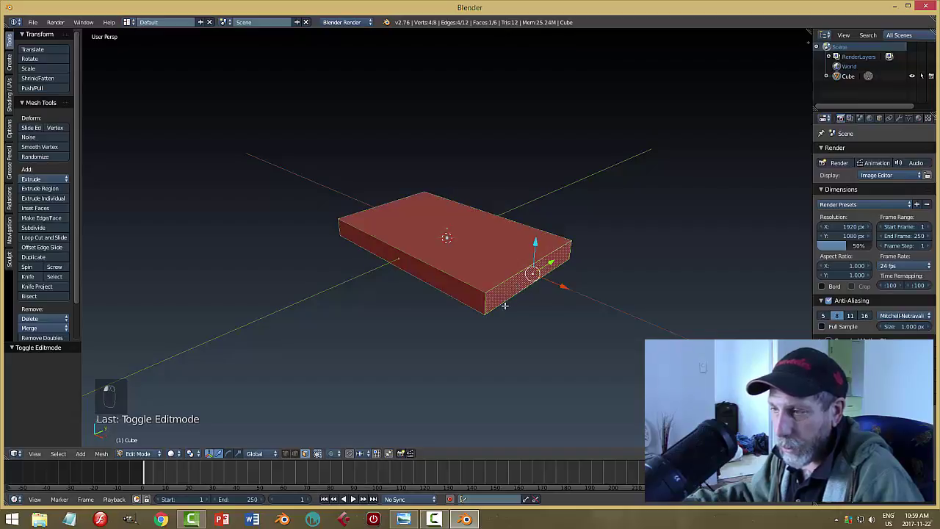
right_click(462, 300)
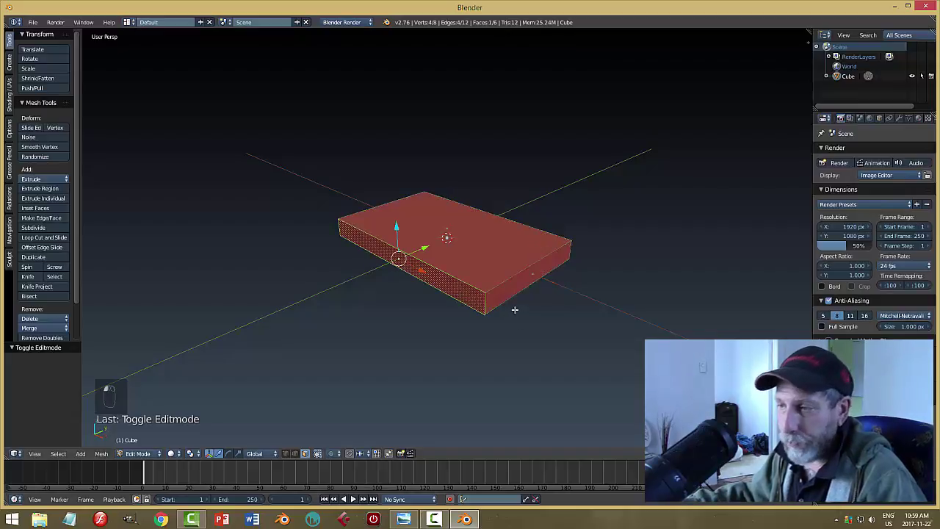
right_click(506, 301)
right_click(472, 293)
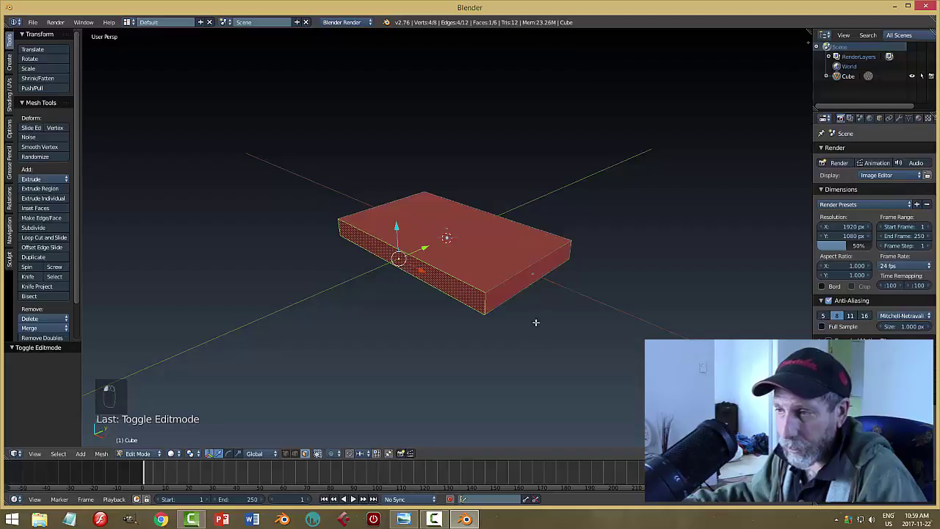
right_click(499, 250)
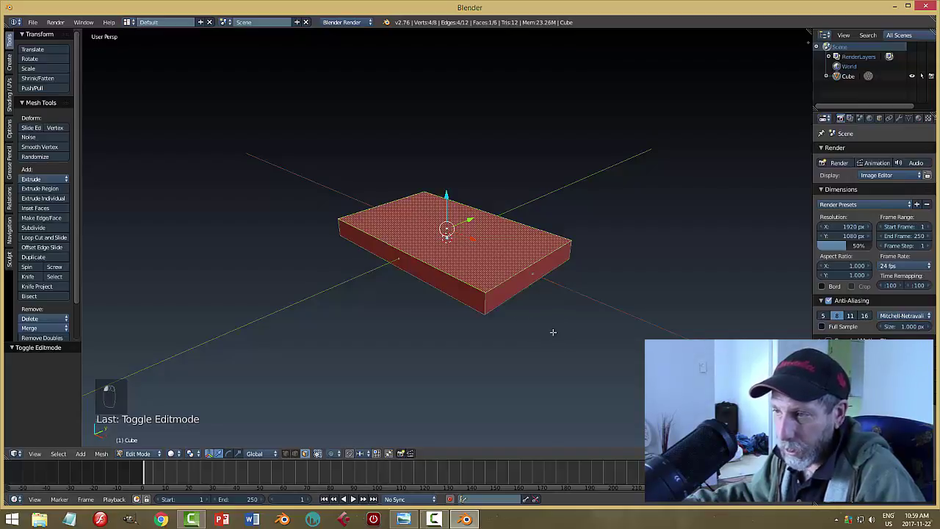
key(a)
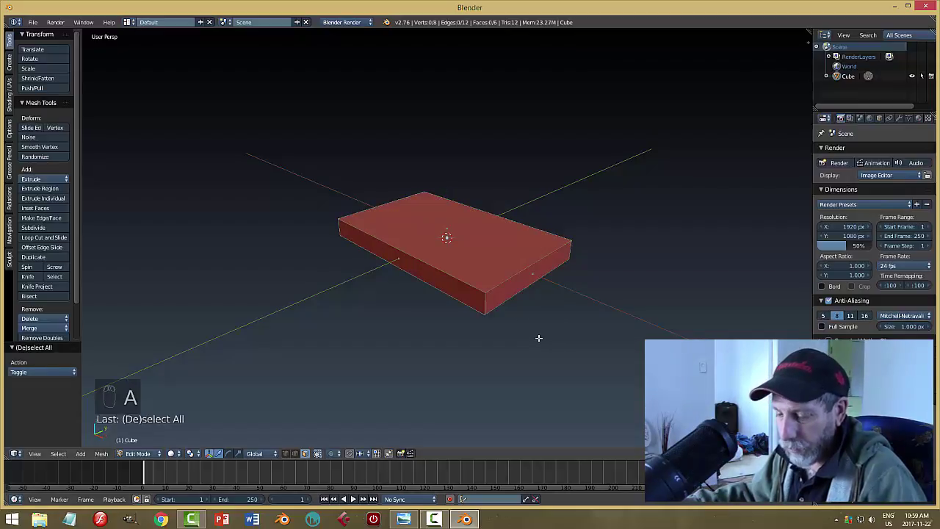
Cycle the mesh selection mode through vertex, edge and face, ending in face selection
key(ctrl+Tab)
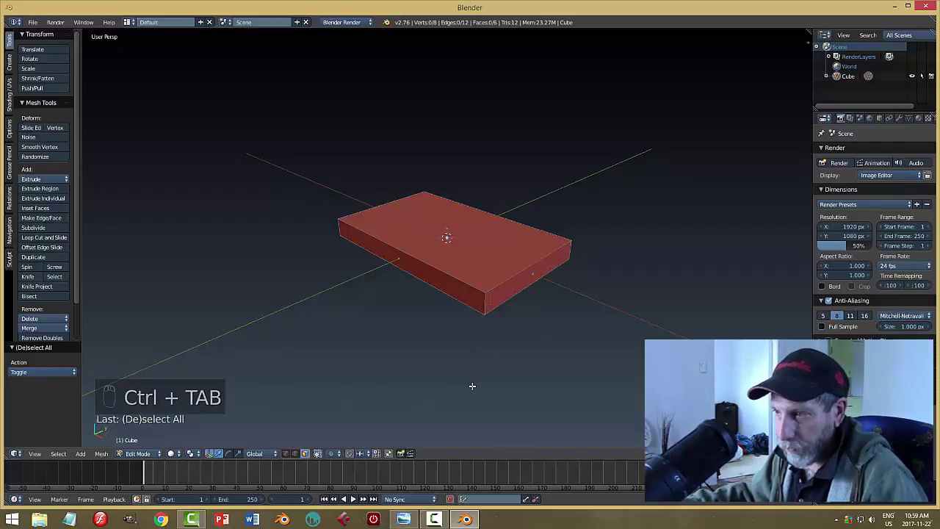
key(ctrl+Tab)
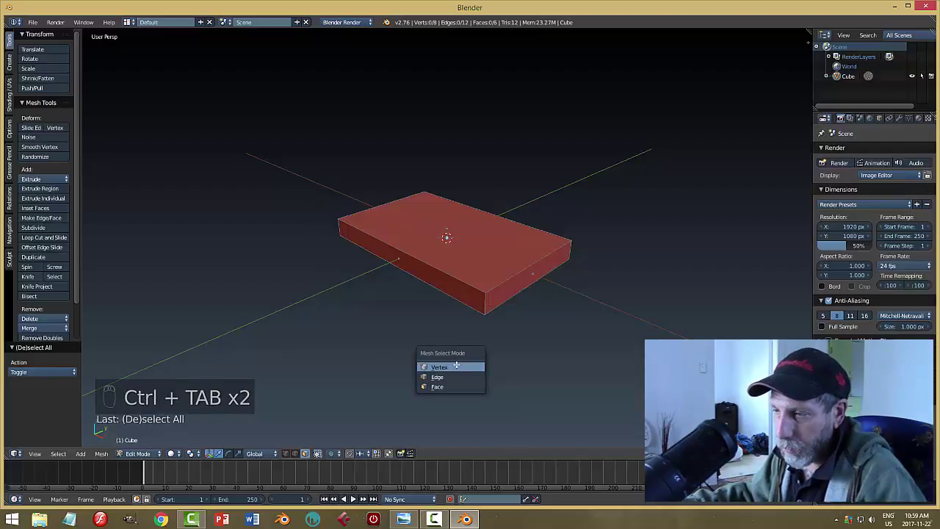
click(461, 366)
key(ctrl+Tab)
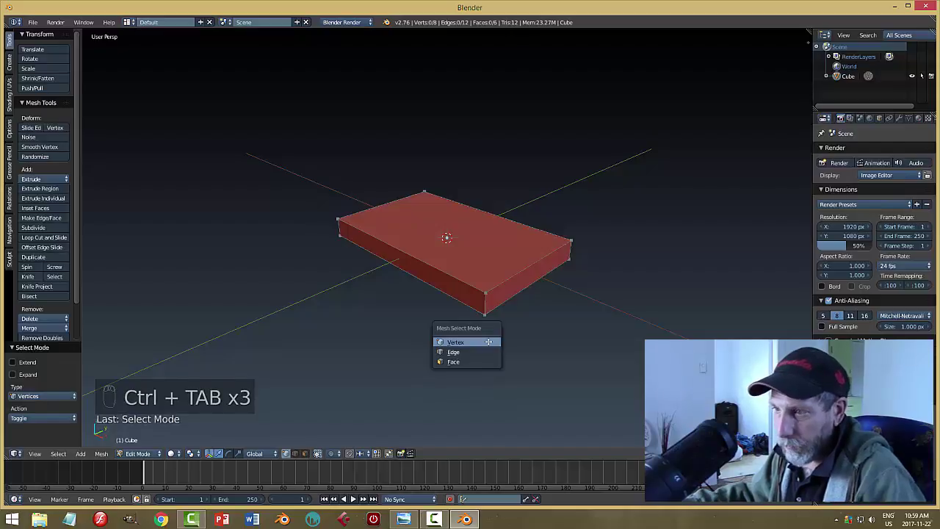
click(485, 352)
key(ctrl+Tab)
click(524, 350)
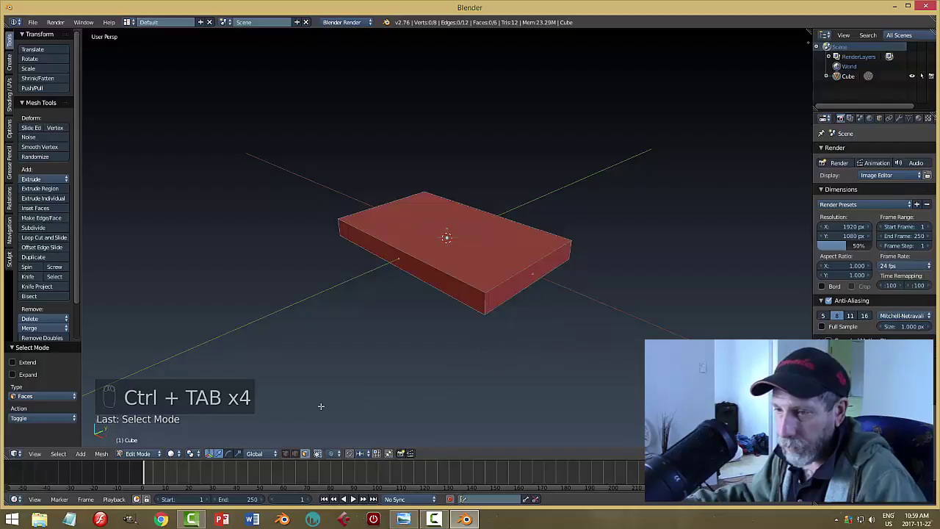
click(287, 453)
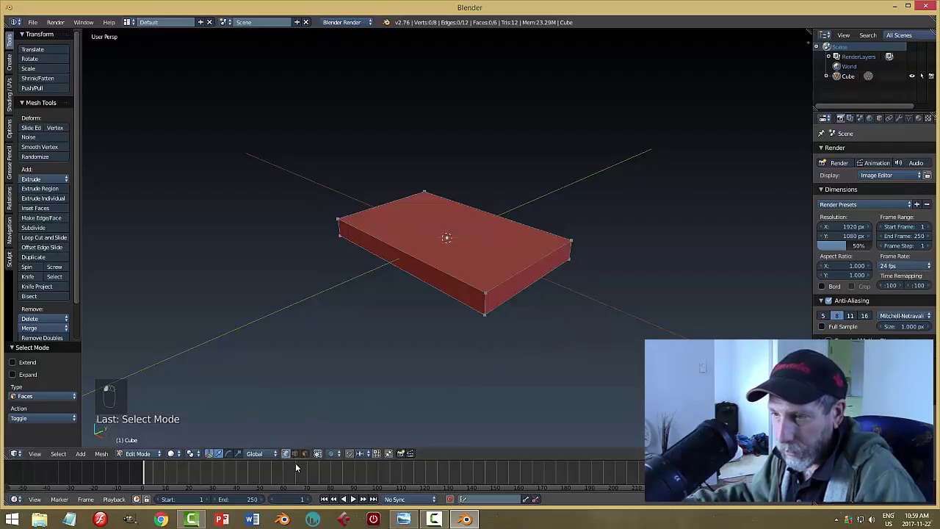
click(304, 453)
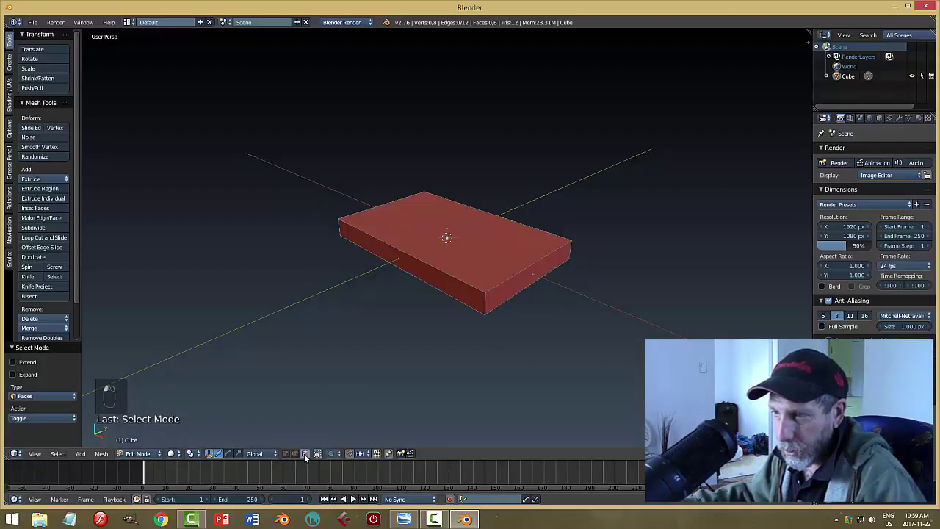
Select the box's top face in face selection mode and look at it from above and from the front
key(ctrl+Tab)
click(478, 375)
right_click(510, 258)
middle_drag(621, 320, 602, 333)
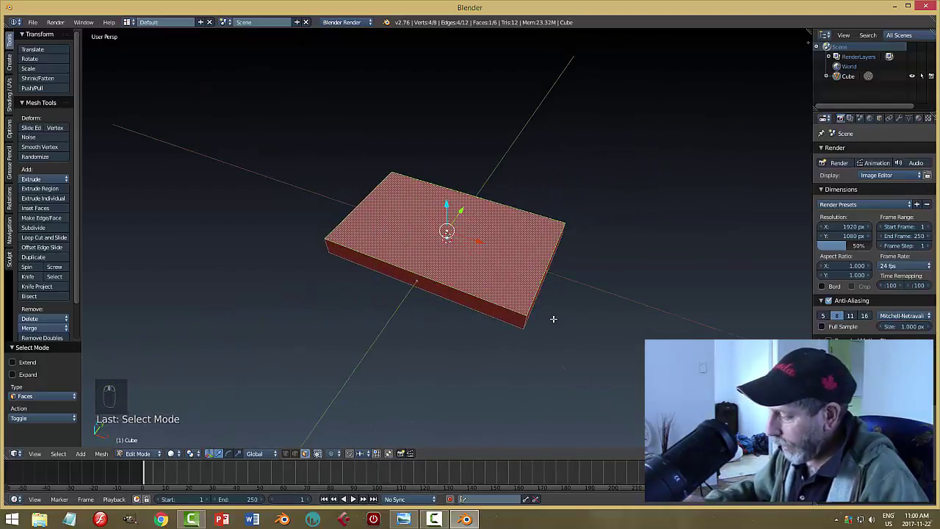
key(KP_7)
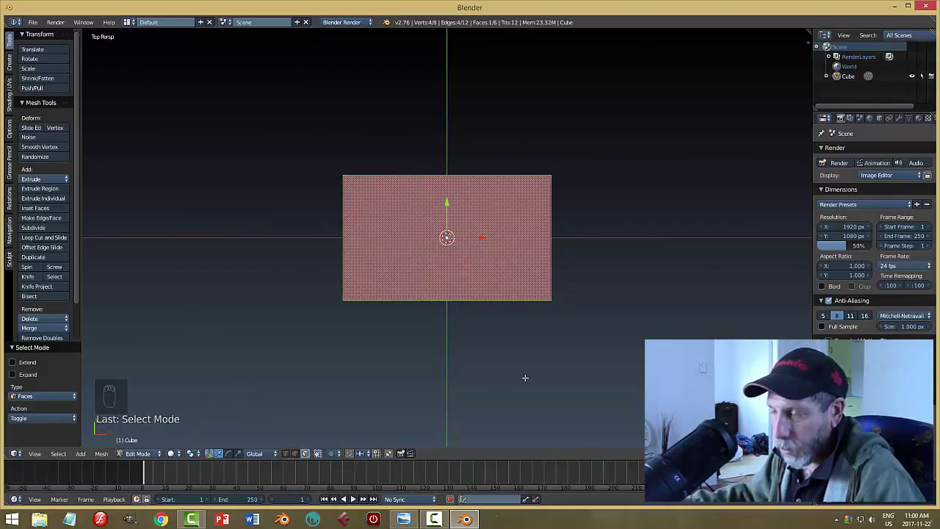
middle_drag(513, 355, 630, 313)
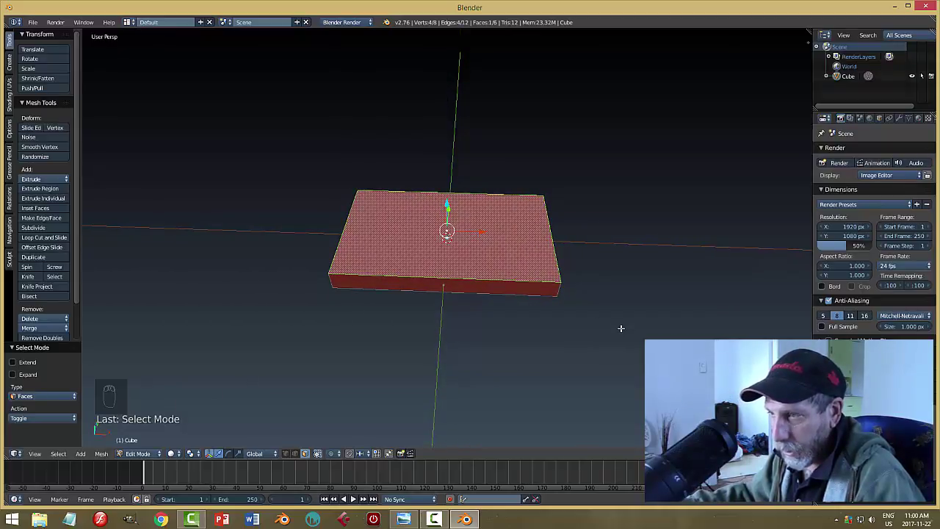
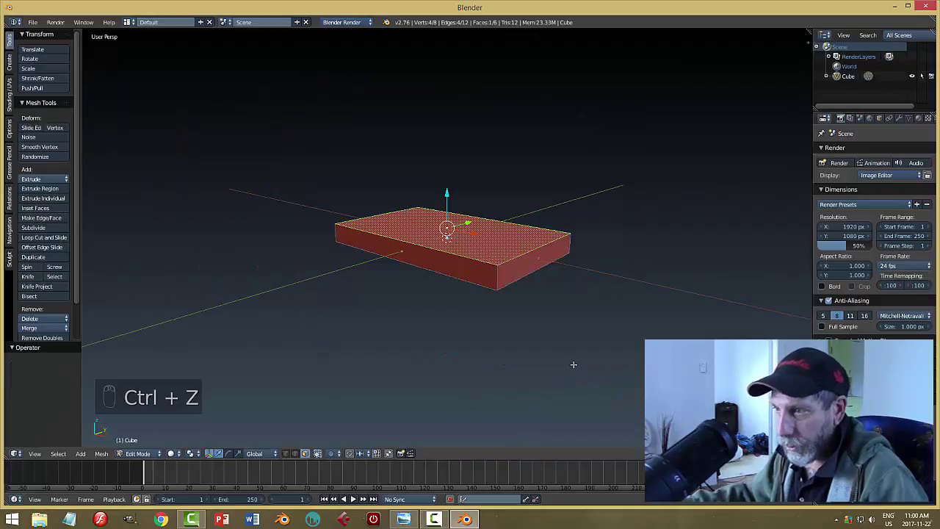
Extrude the box's top face and raise the new face about 0.211 along the Z axis
mouse_move(573, 363)
middle_down()
mouse_move(556, 373)
mouse_move(569, 377)
middle_up()
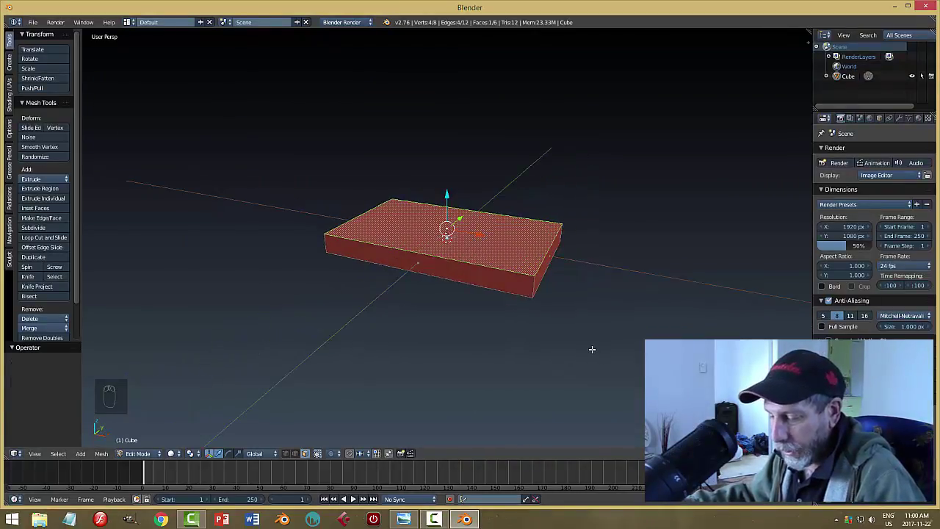
key(e)
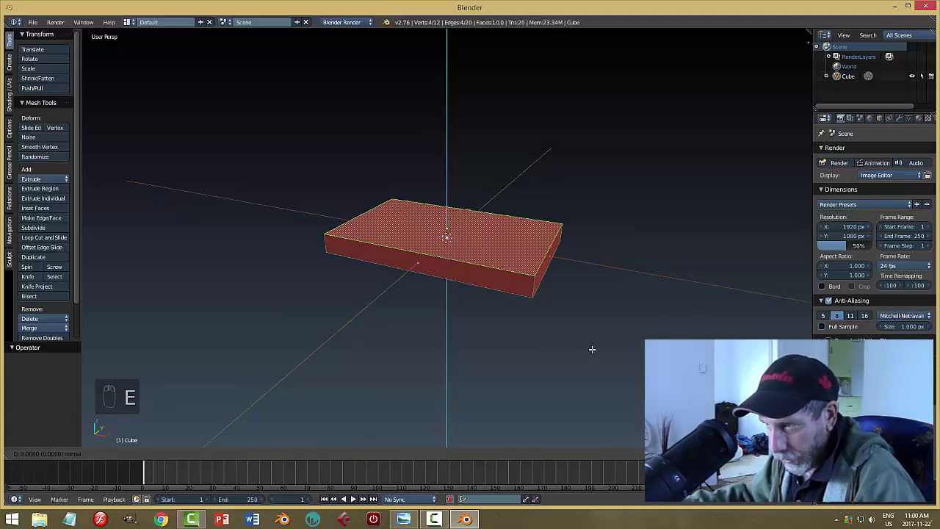
click(592, 349)
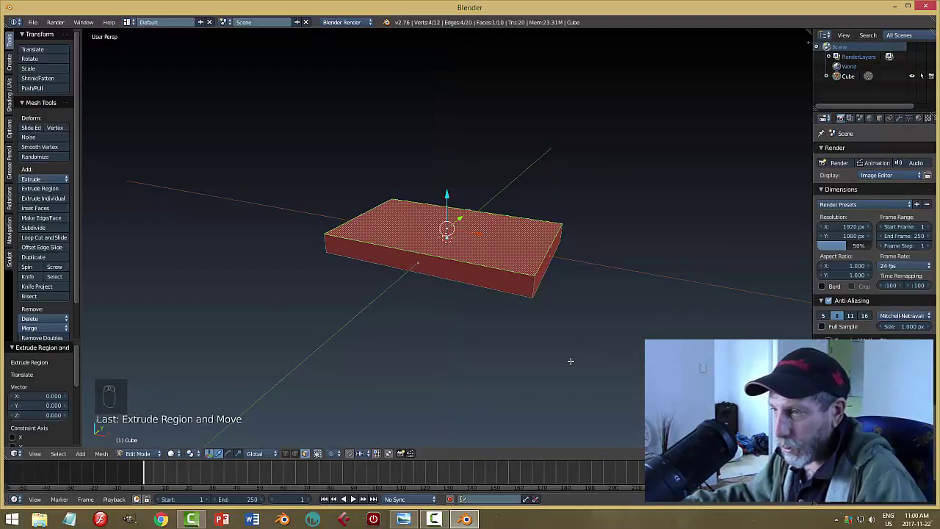
middle_drag(571, 361, 592, 354)
middle_drag(561, 274, 442, 199)
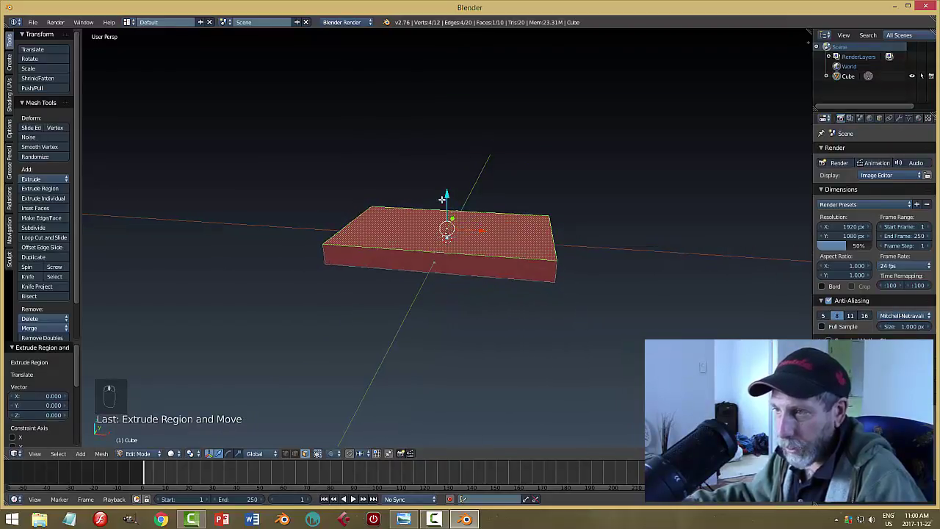
middle_drag(518, 303, 635, 280)
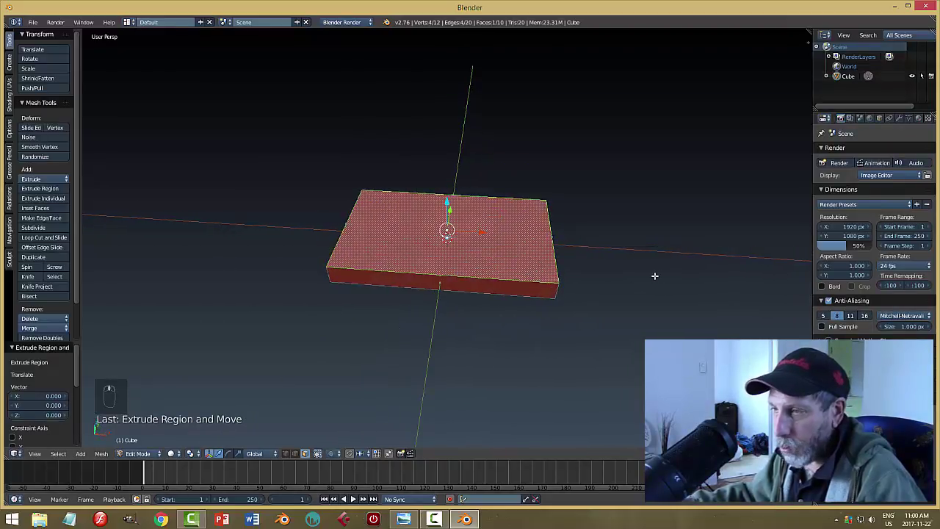
middle_drag(575, 340, 479, 212)
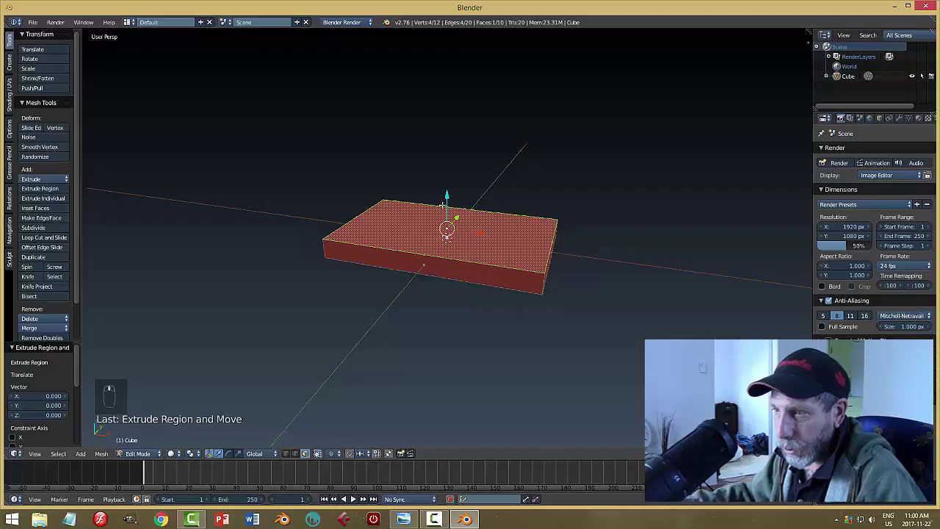
drag(446, 197, 450, 185)
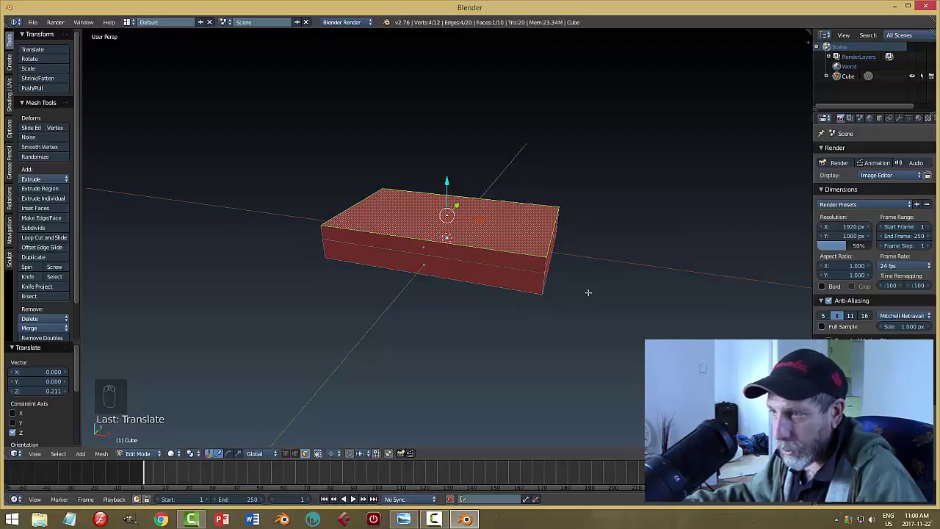
Scale the raised top face along the X axis by a factor of about 0.898 to slope the short ends
middle_drag(595, 292, 607, 275)
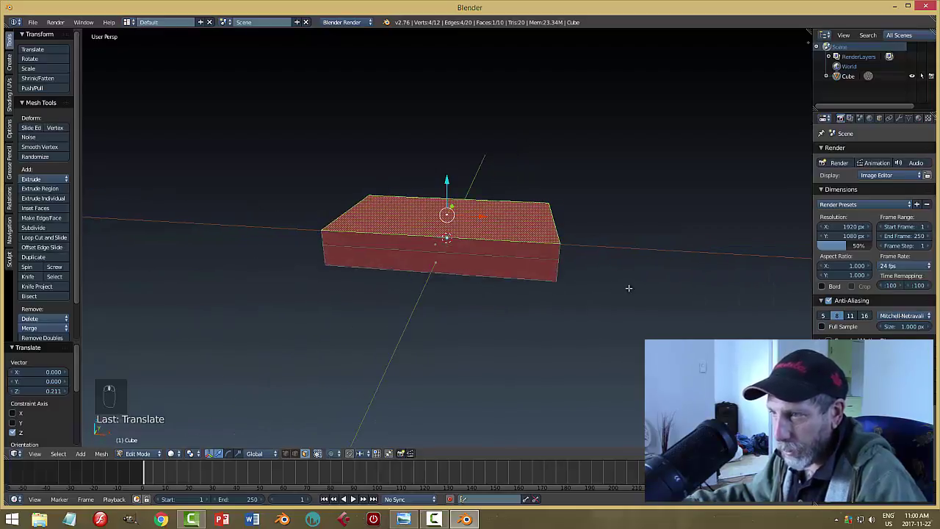
key(s)
key(x)
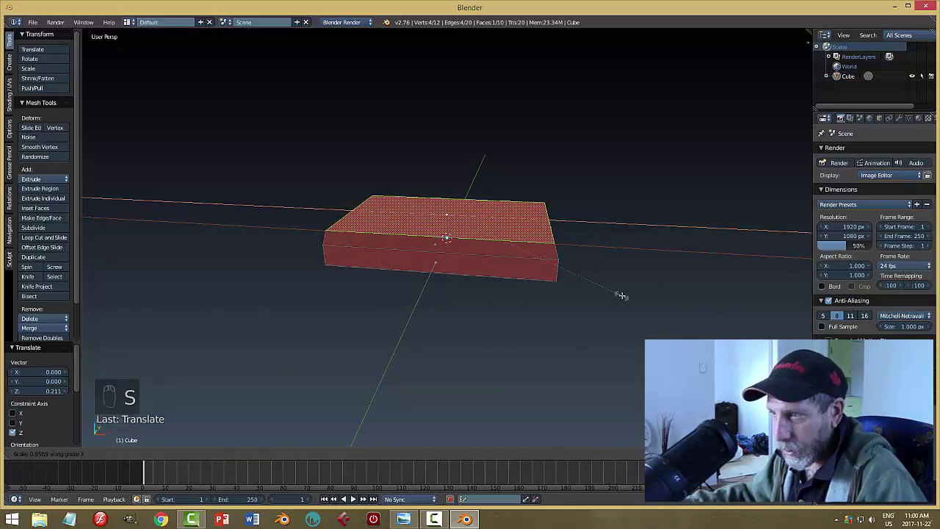
click(605, 297)
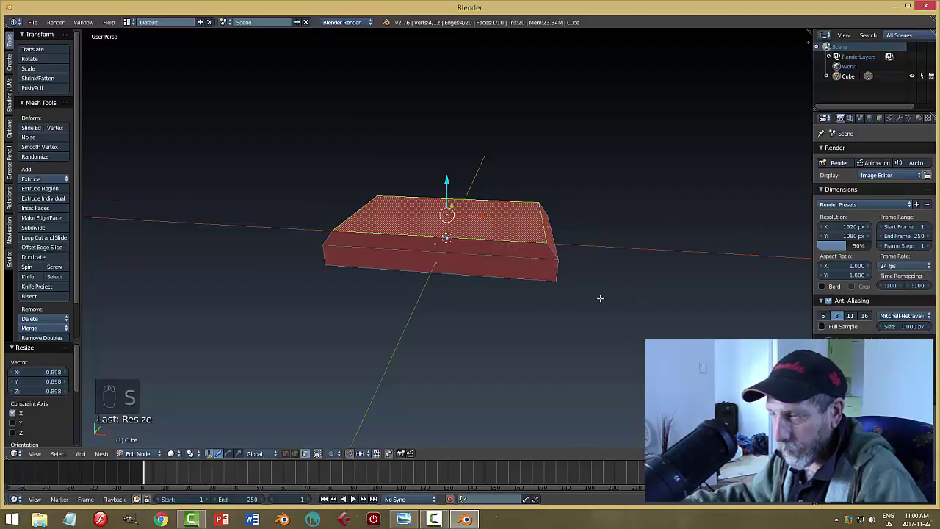
Scale the raised top face along the Y axis by a factor of about 0.856 to slope the long sides
middle_drag(602, 298, 611, 278)
key(s)
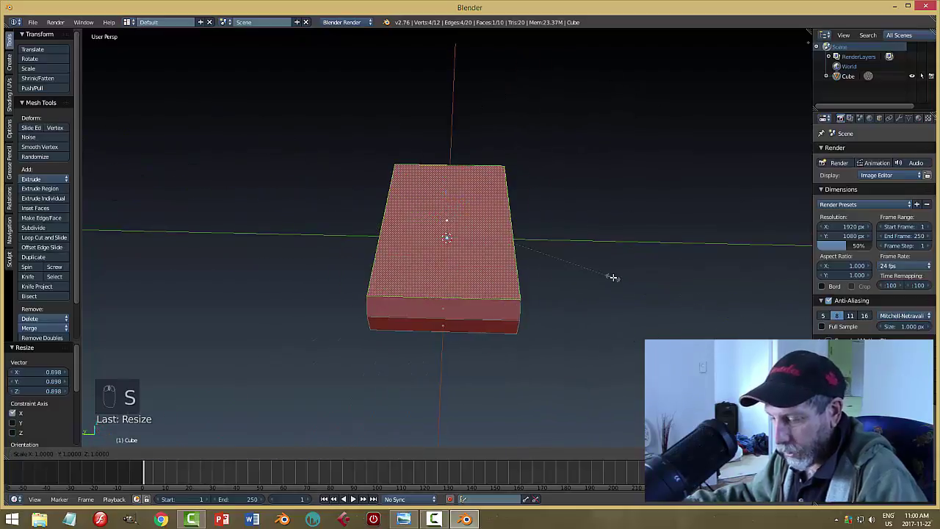
key(y)
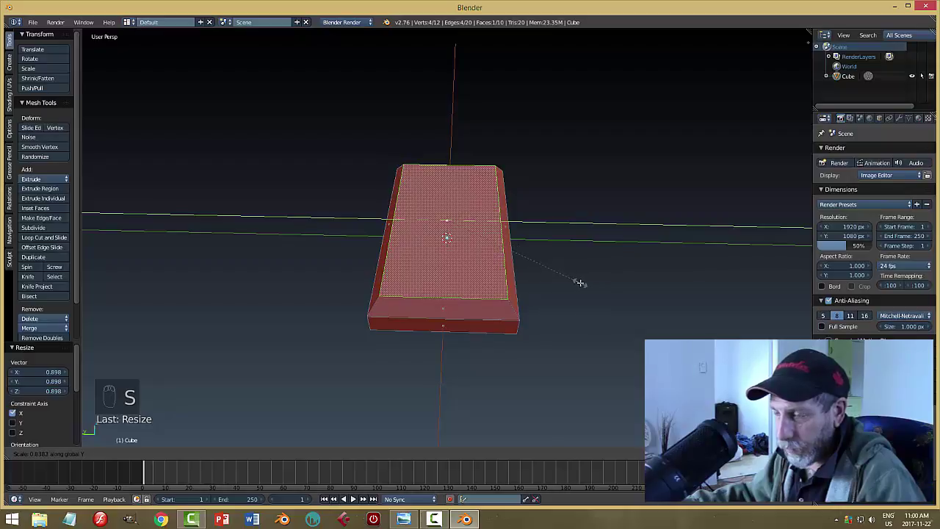
click(583, 283)
middle_drag(583, 283, 521, 274)
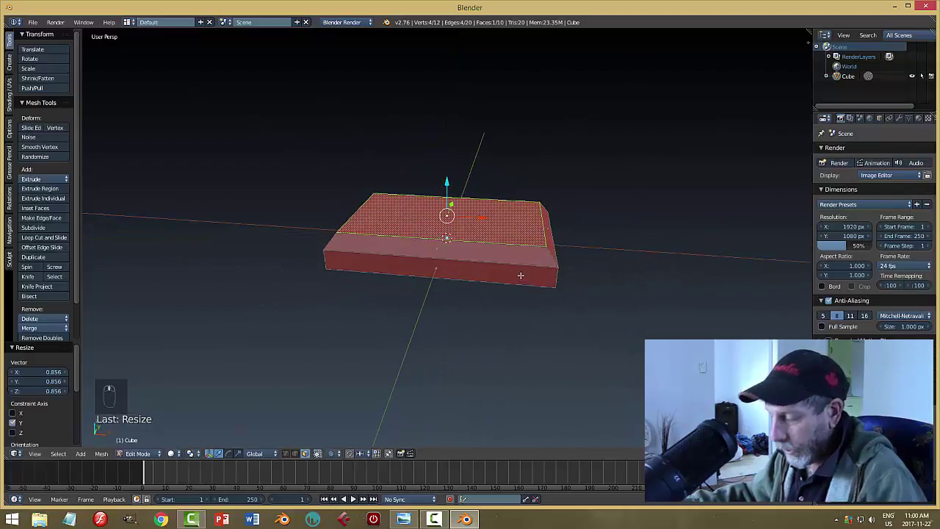
In the top view, even out the bevel border by scaling the top face along X by about 0.981 and again by about 1.007
key(KP_7)
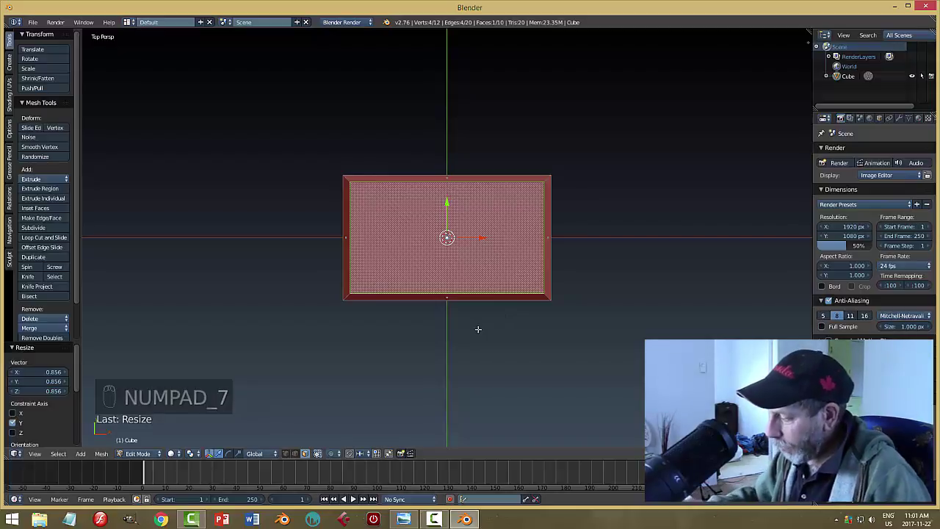
key(KP_7)
key(ctrl+KP_7)
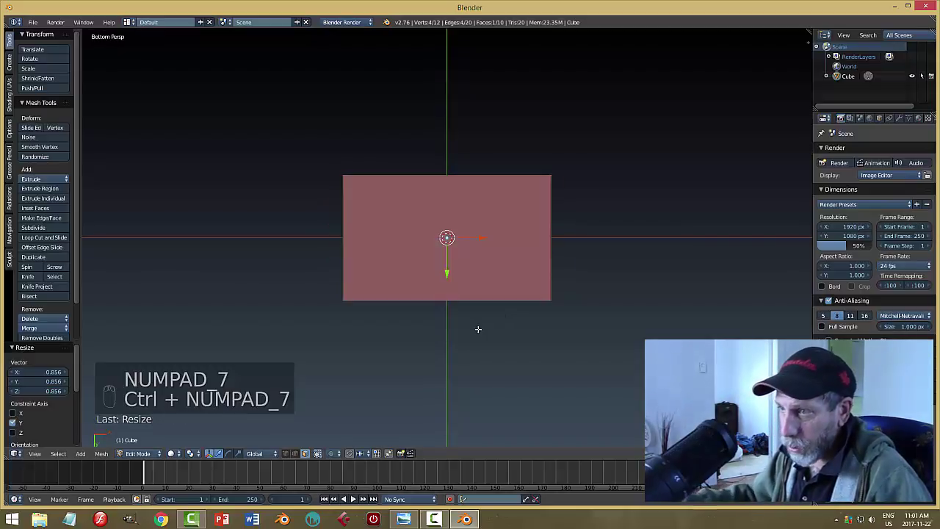
key(KP_7)
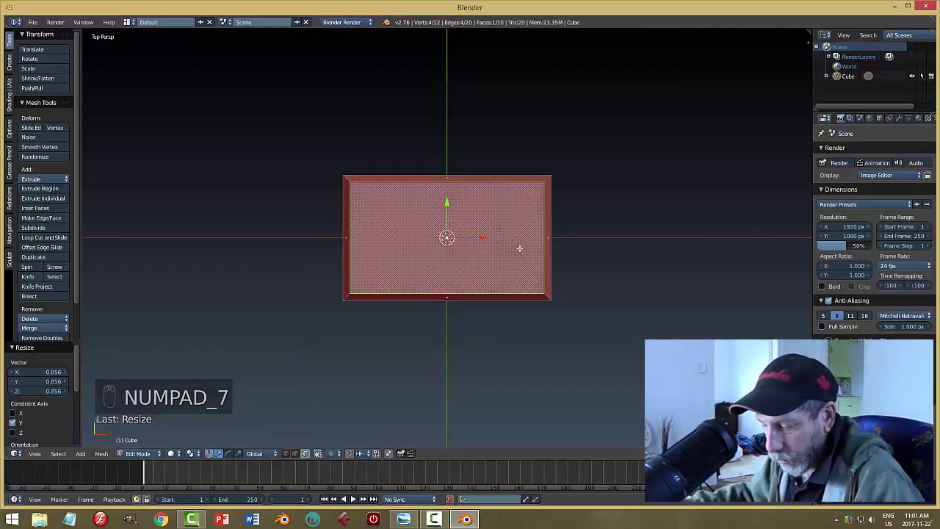
key(s)
key(x)
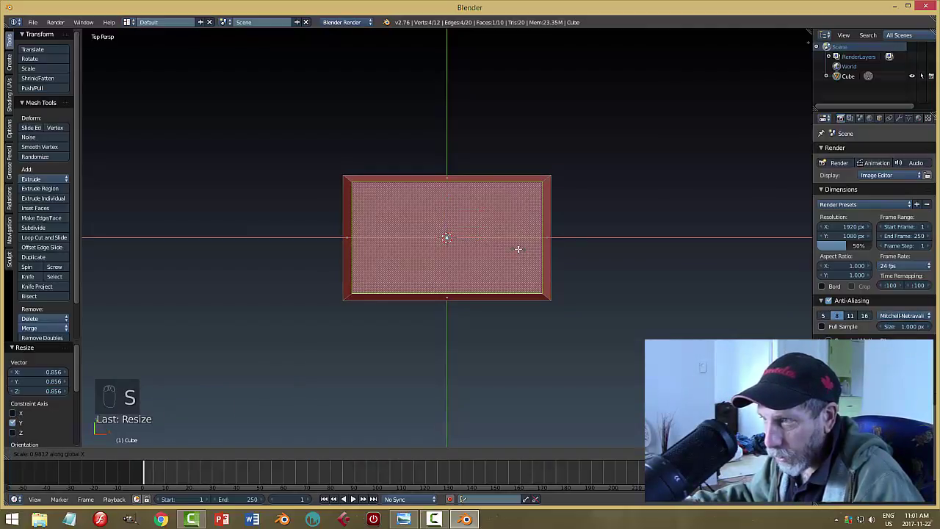
click(589, 242)
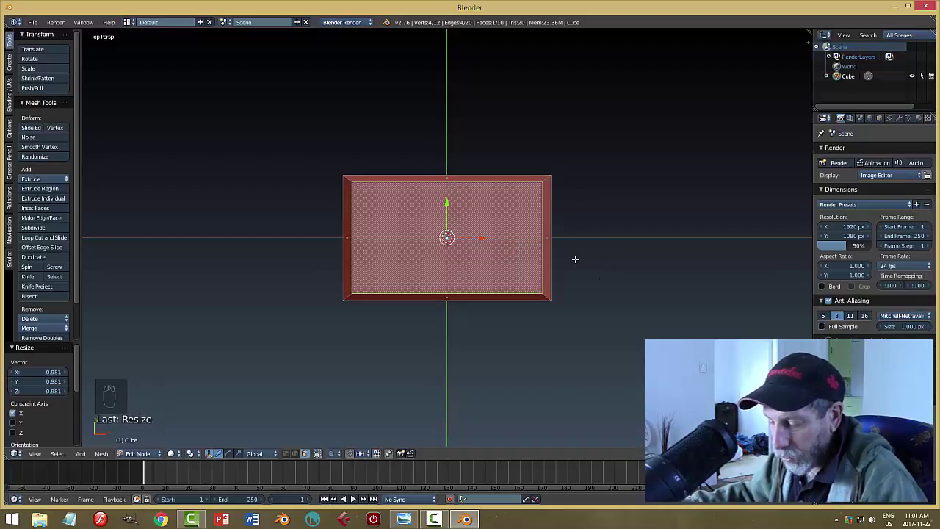
key(s)
key(x)
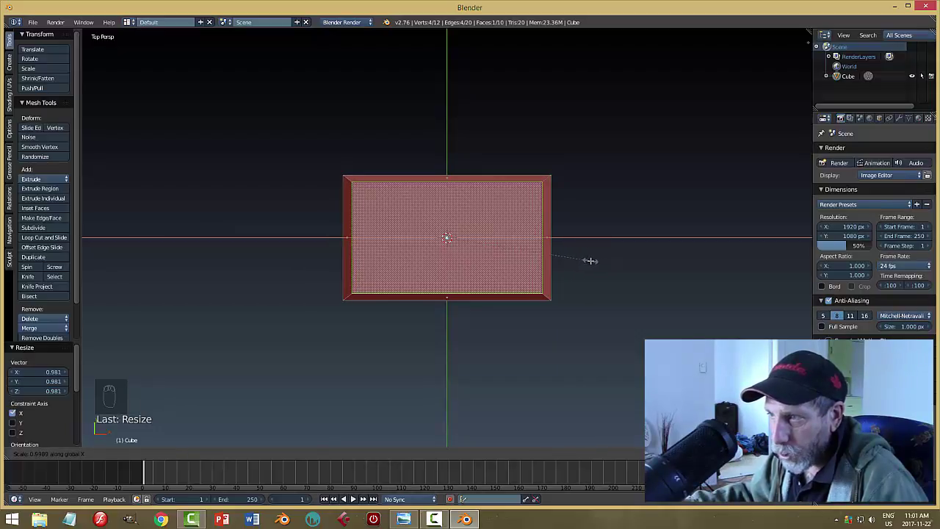
click(597, 267)
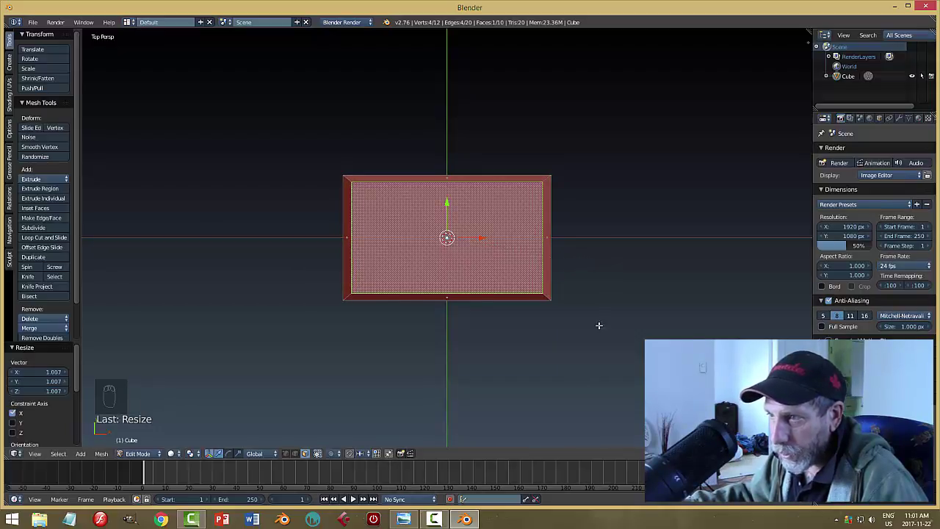
Inspect the sloped base from the side and compare it with the filmstrip projector reference render, returning to Blender
middle_drag(598, 325, 612, 258)
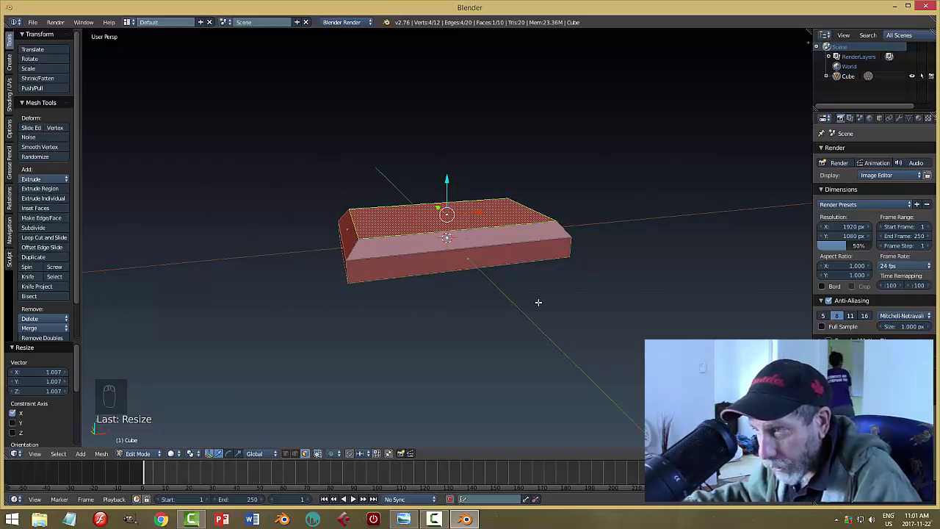
middle_drag(537, 301, 516, 280)
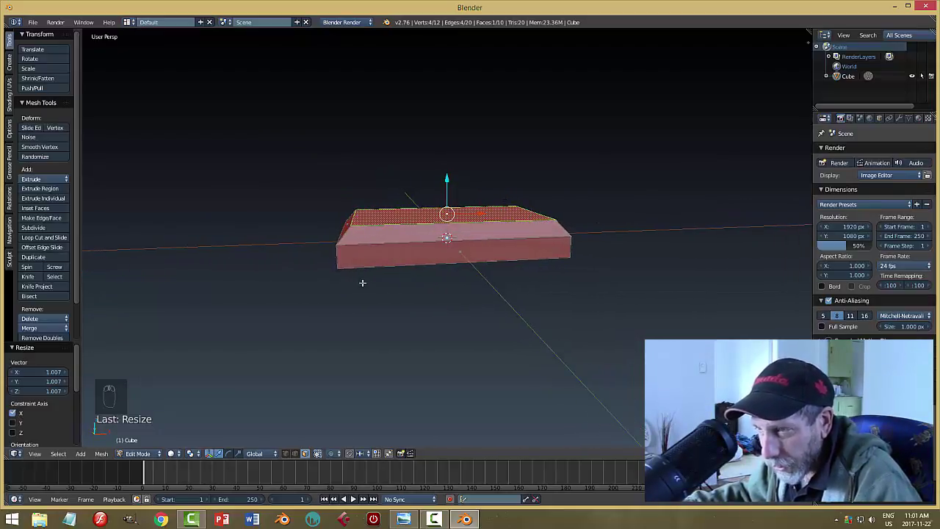
middle_drag(362, 282, 396, 378)
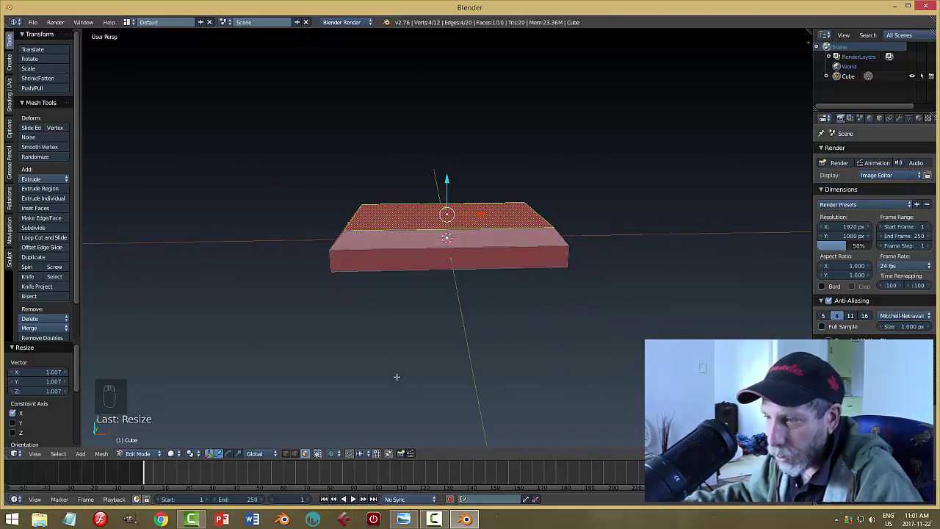
click(403, 519)
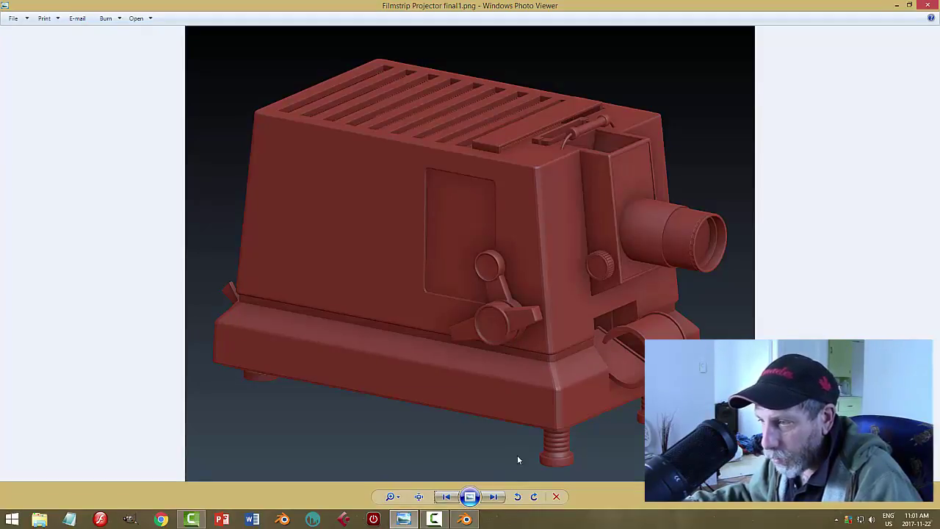
click(464, 519)
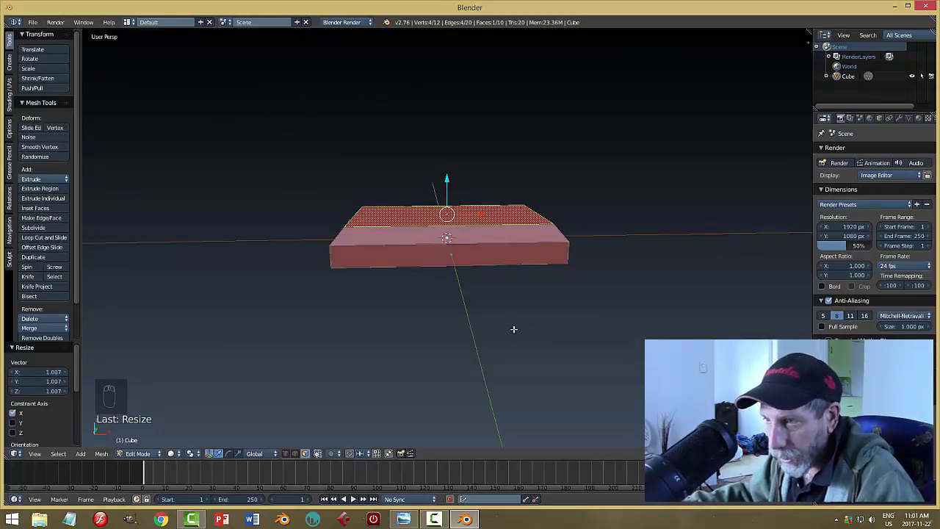
Extrude the base's top face up by about 0.052 along Z and compare it with the filmstrip projector reference render
key(e)
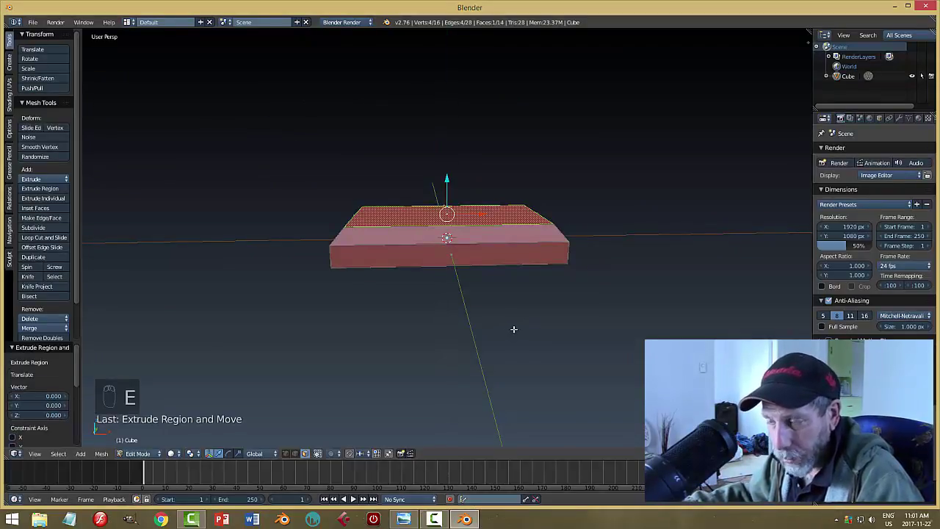
click(459, 176)
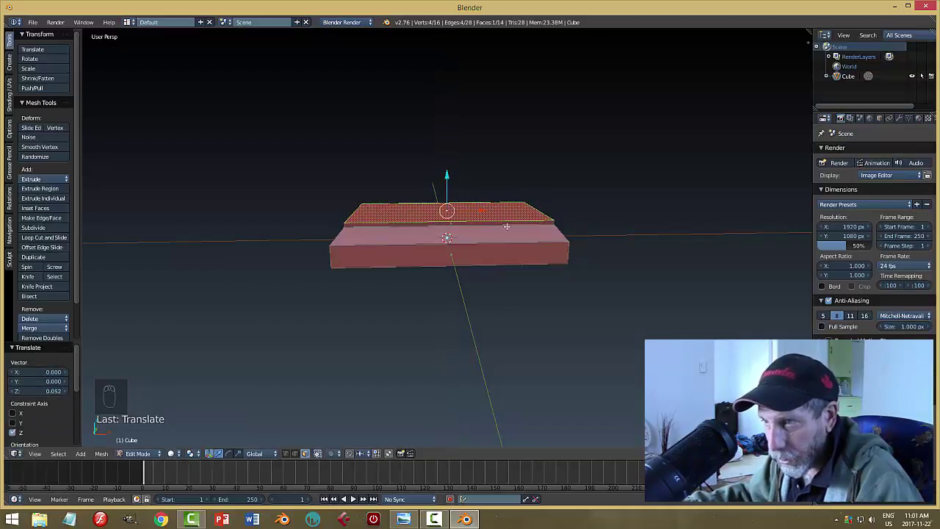
middle_drag(678, 308, 628, 336)
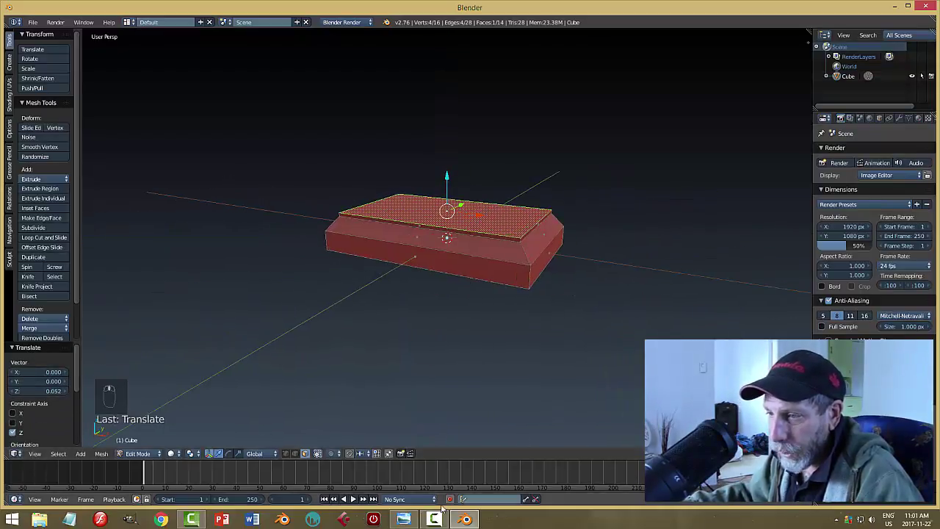
click(411, 520)
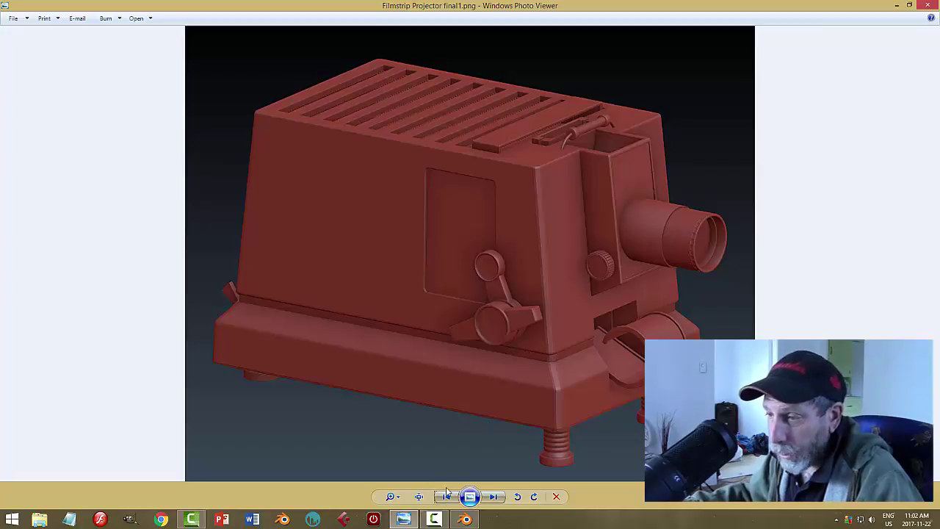
click(464, 519)
Extrude the raised top face again in place and scale it along the Y axis by about 1.064
middle_drag(576, 300, 550, 338)
key(e)
click(563, 311)
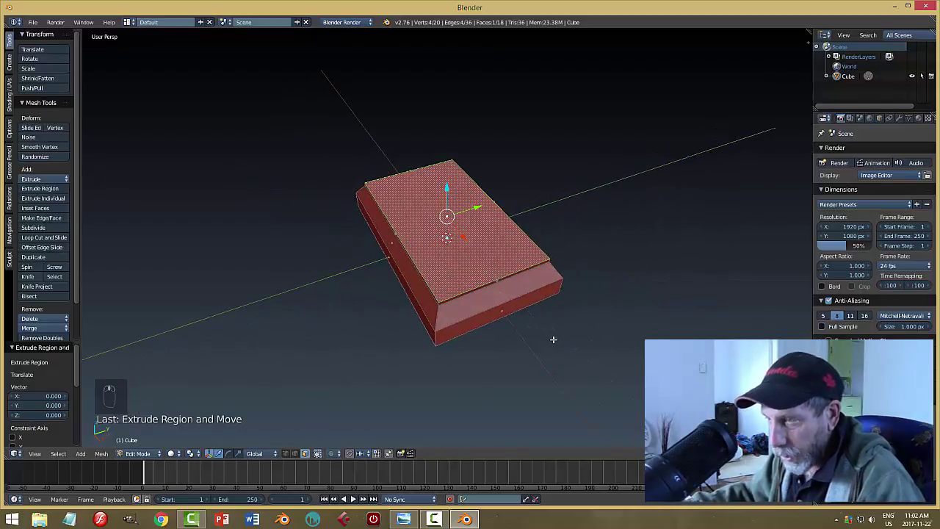
key(s)
key(y)
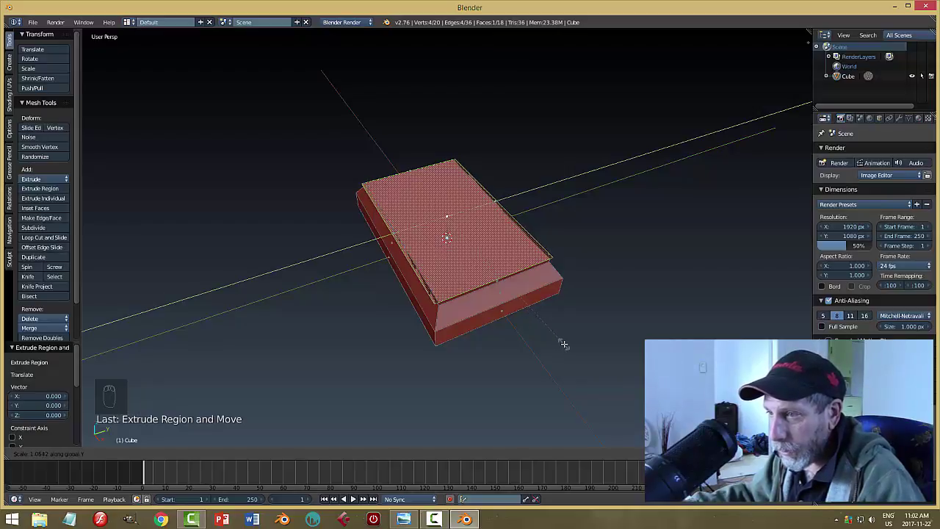
click(563, 344)
Scale the new top face along X by about 1.027 and raise it about 0.025 along Z to form an overhang
middle_drag(521, 346, 574, 365)
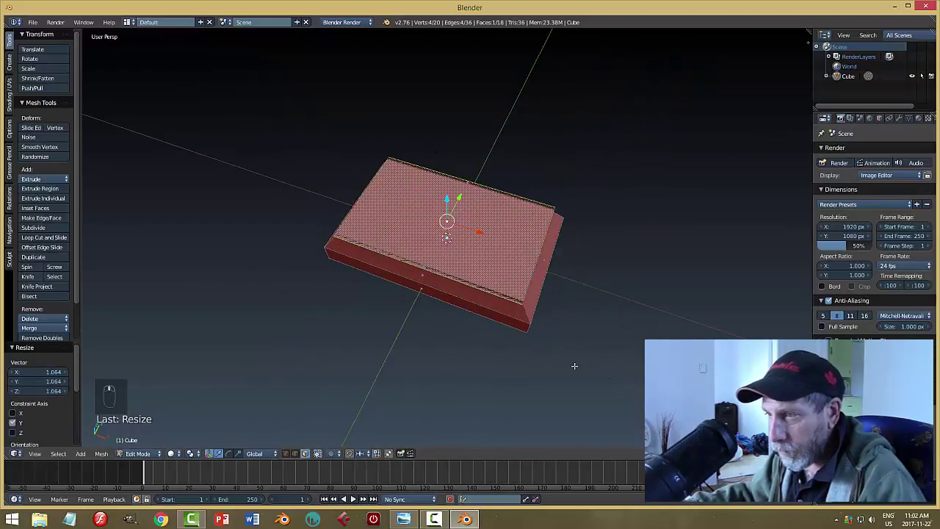
scroll(609, 308, up, 3)
key(s)
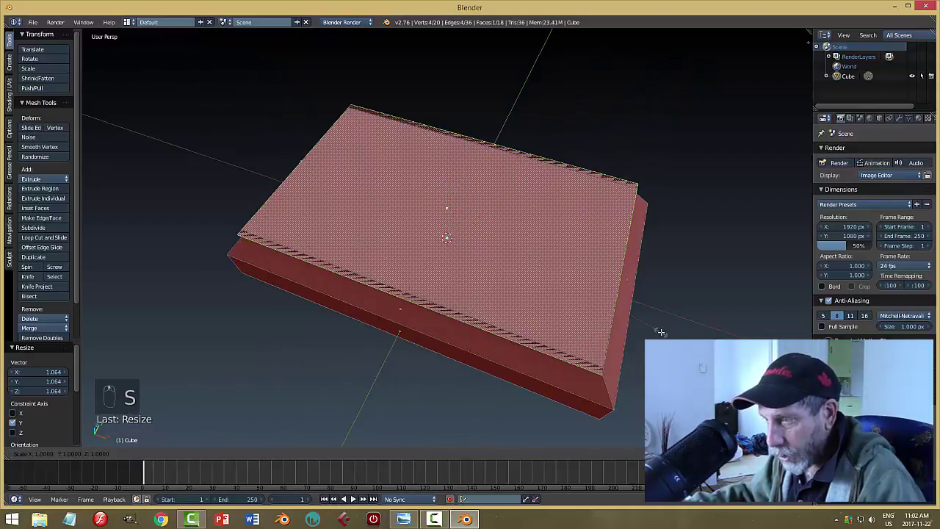
key(x)
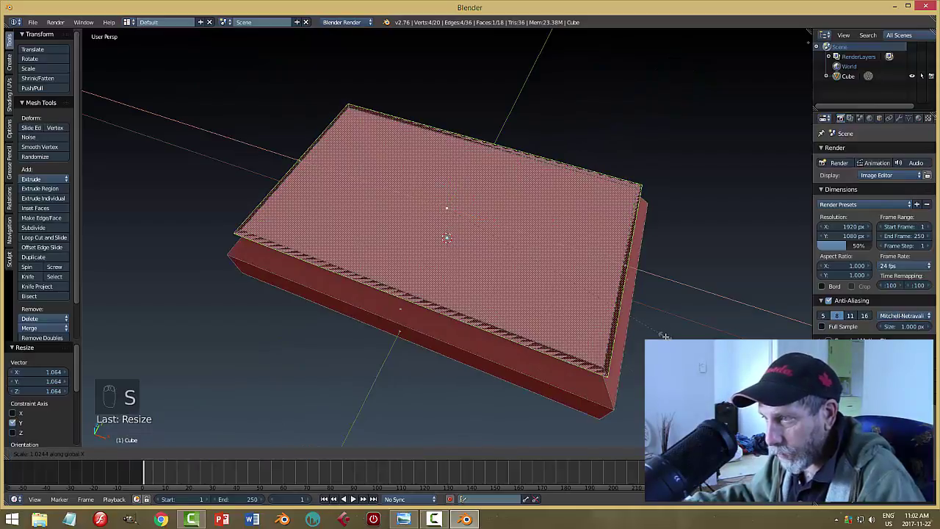
click(665, 336)
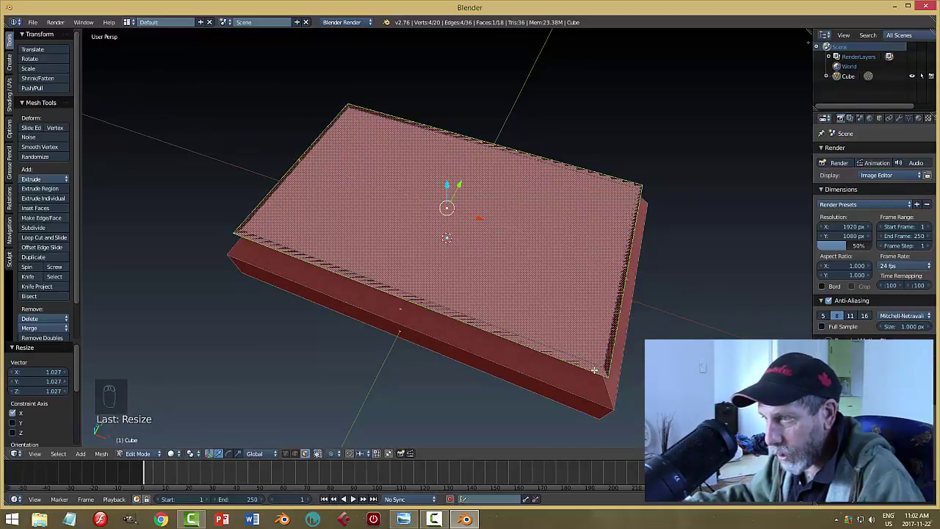
middle_drag(669, 345, 681, 305)
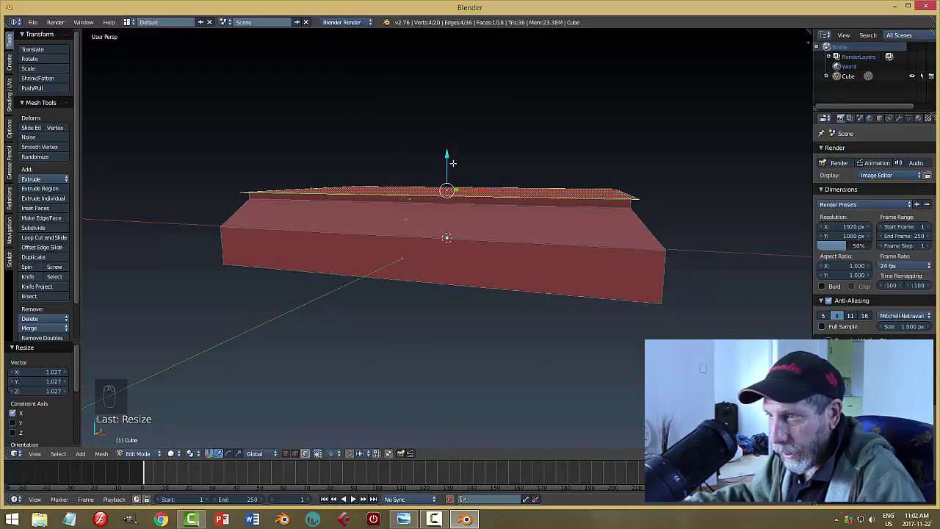
drag(447, 154, 448, 152)
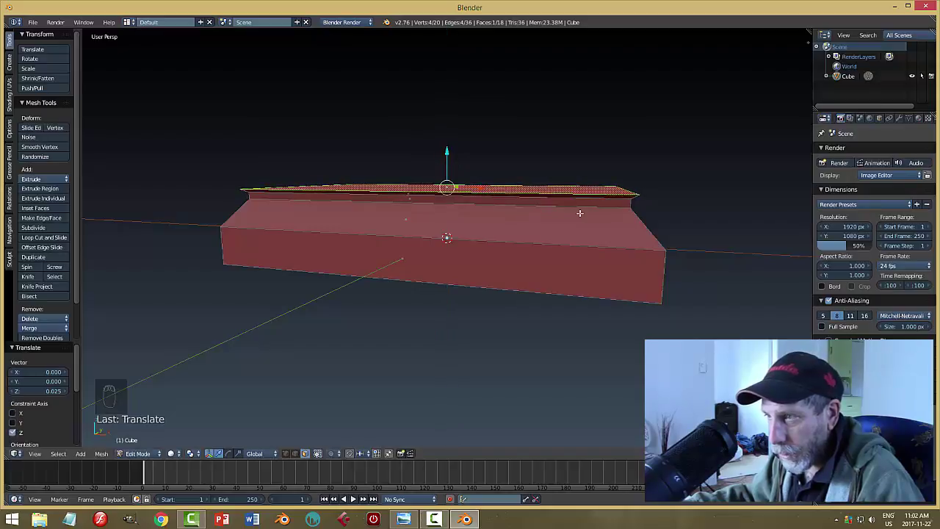
Extrude the overhanging top face and raise it about 0.928 along Z to form the projector body, and deselect everything
middle_drag(617, 263, 578, 267)
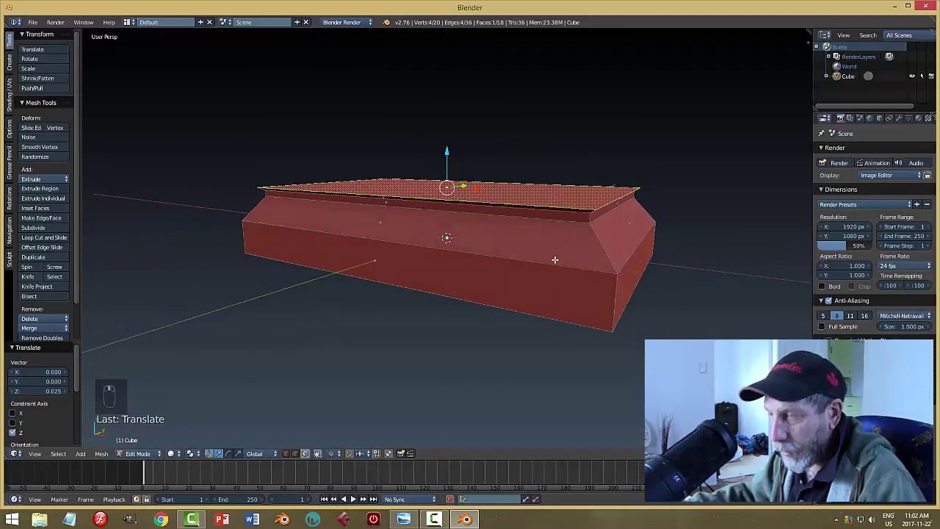
key(e)
right_click(497, 291)
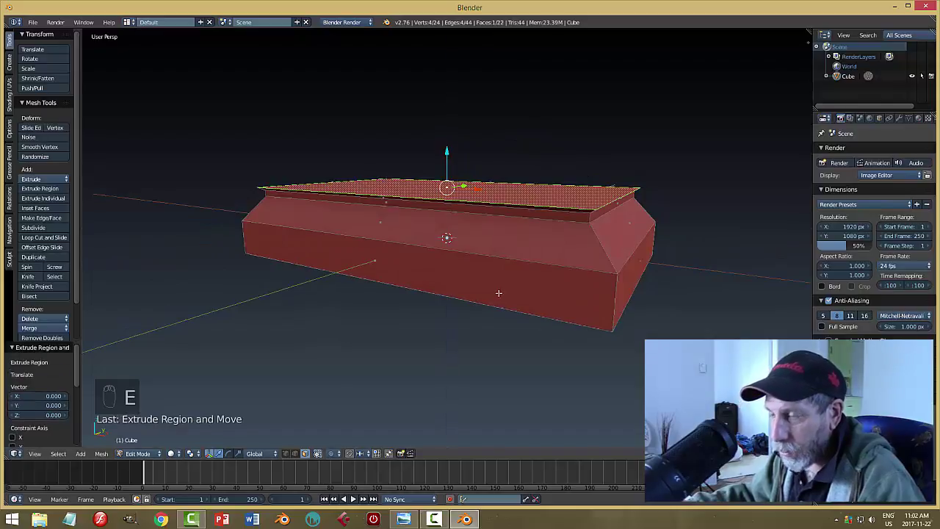
scroll(497, 291, down, 2)
drag(448, 168, 458, 90)
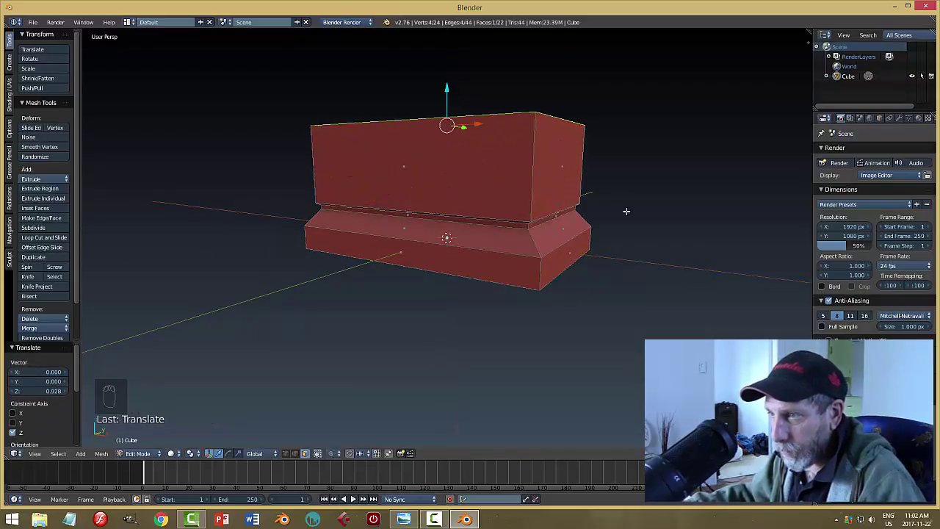
middle_drag(625, 210, 604, 258)
scroll(558, 230, down, 3)
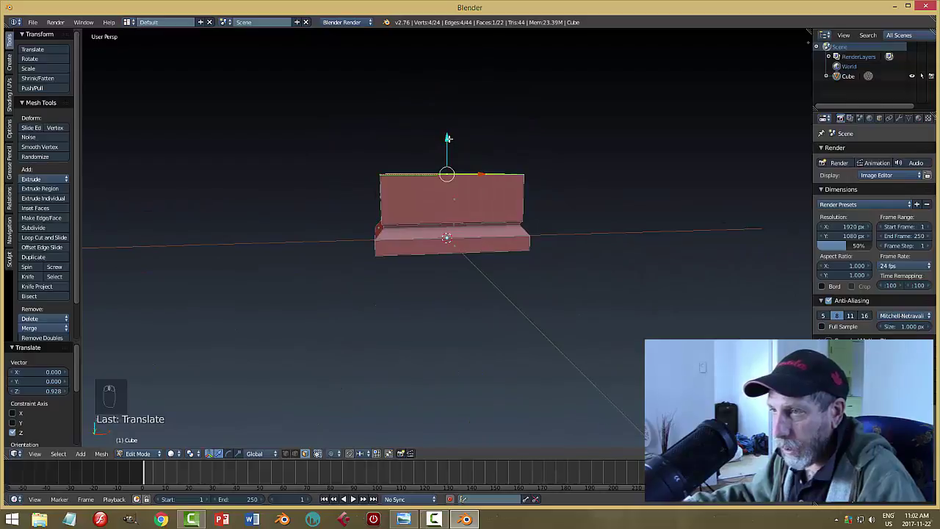
key(a)
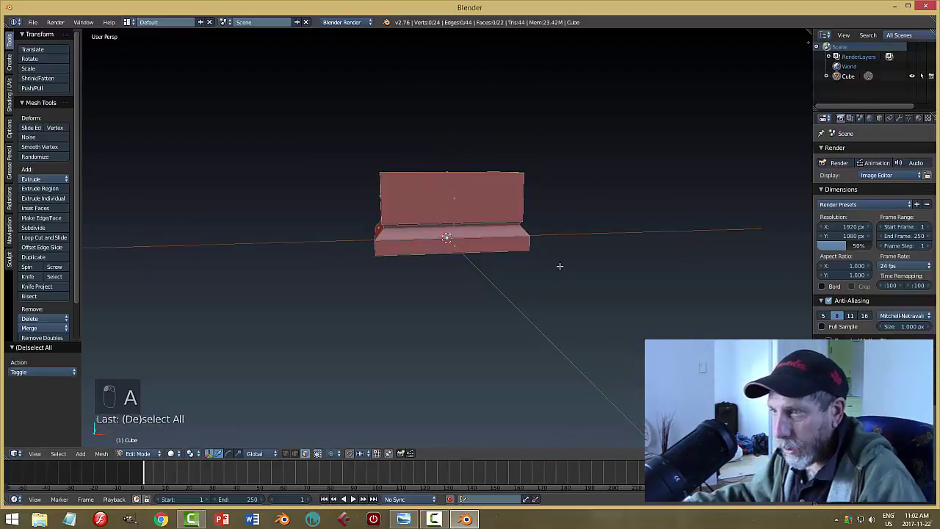
Switch to Object Mode and inspect the body and the underside of the base from several angles
middle_drag(560, 266, 430, 282)
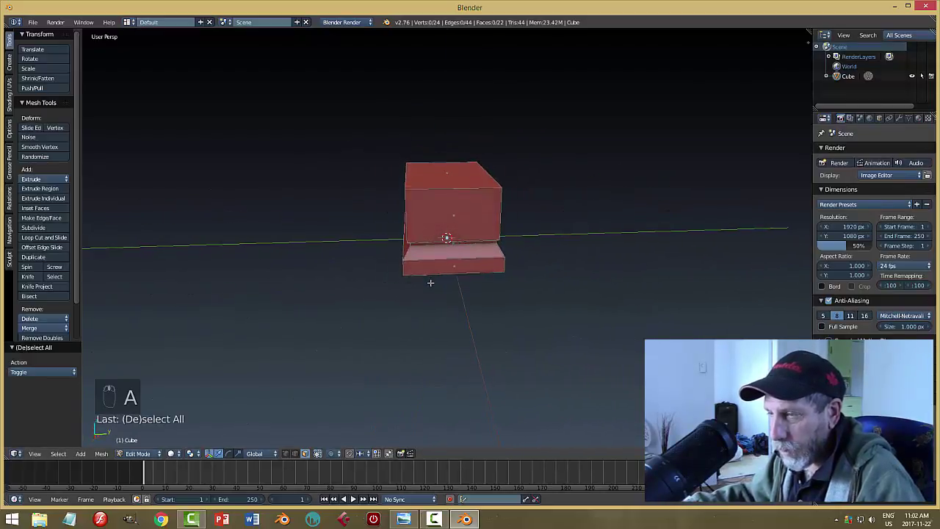
key(Tab)
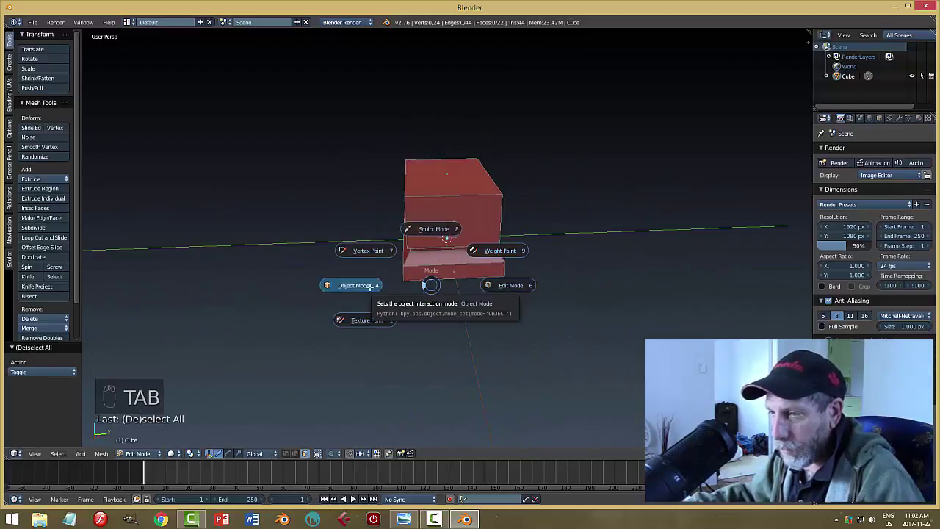
key(Tab)
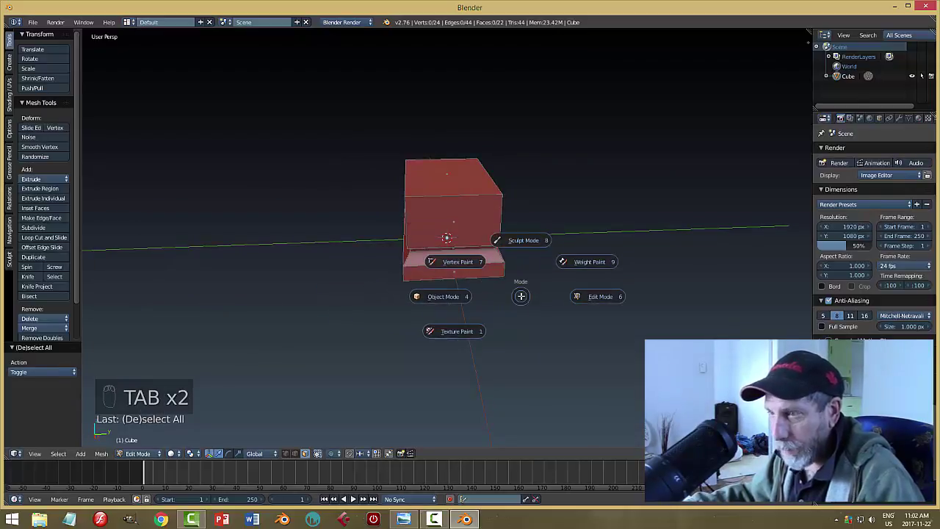
click(443, 297)
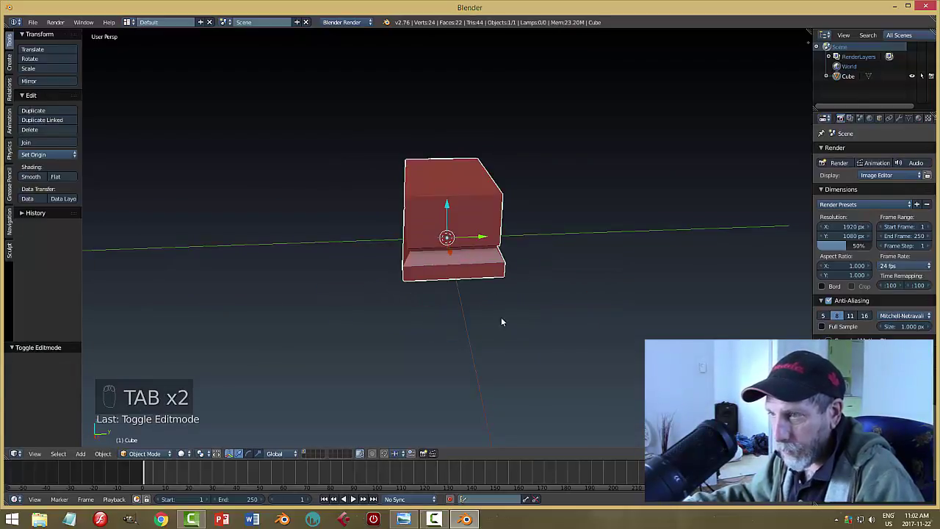
click(147, 455)
click(150, 428)
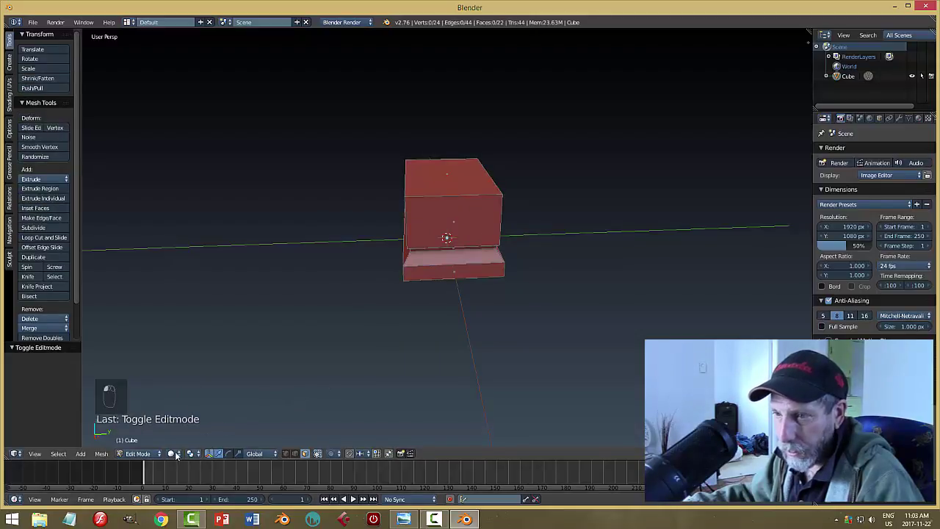
click(140, 453)
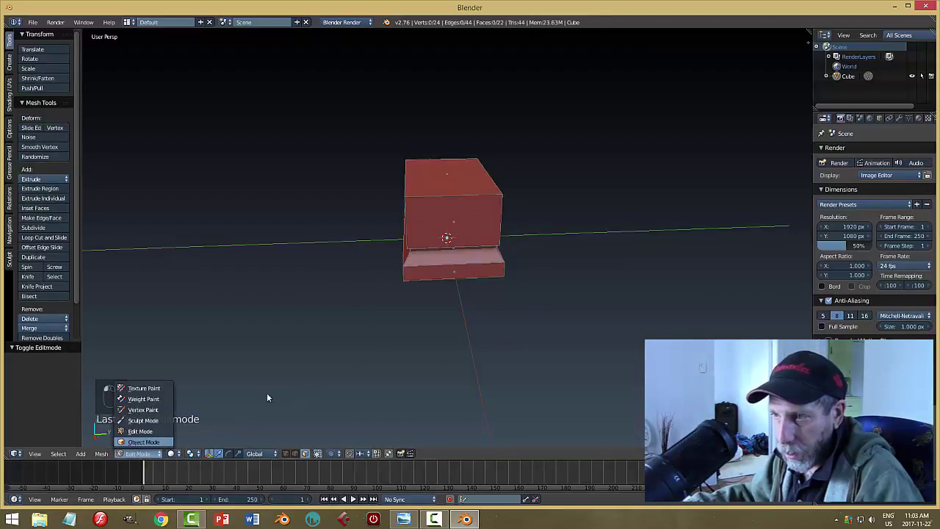
key(Tab)
middle_drag(267, 397, 542, 259)
scroll(522, 335, up, 3)
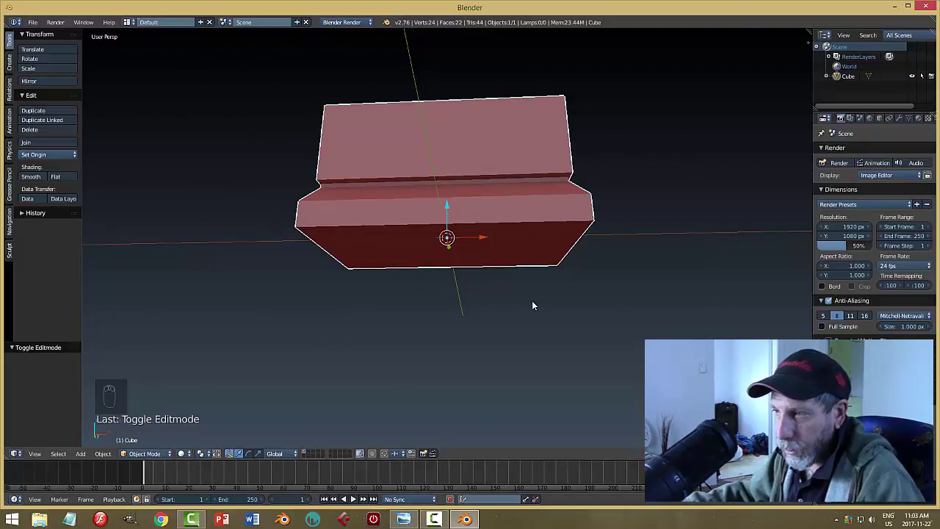
middle_drag(533, 305, 482, 367)
middle_drag(524, 280, 512, 266)
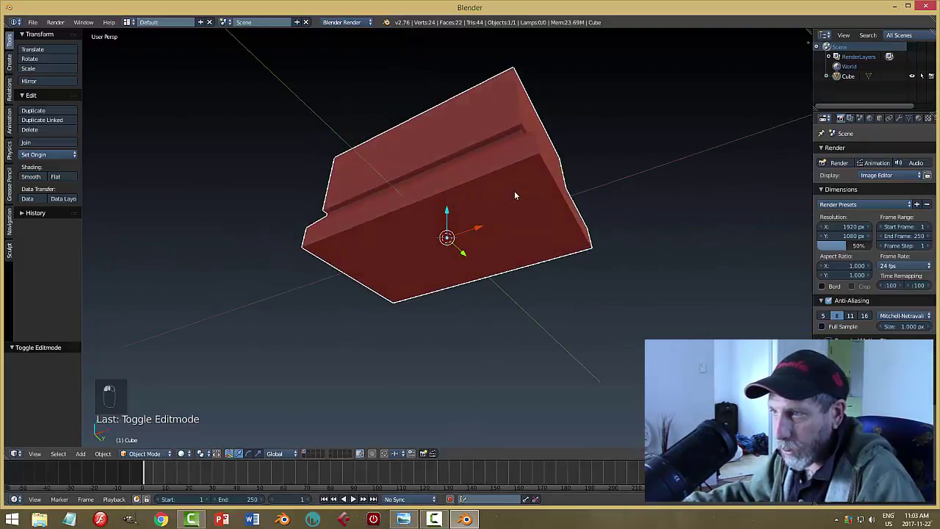
In Edit Mode with face selection, select the base's bottom face and inset it by about 0.0154
key(Tab)
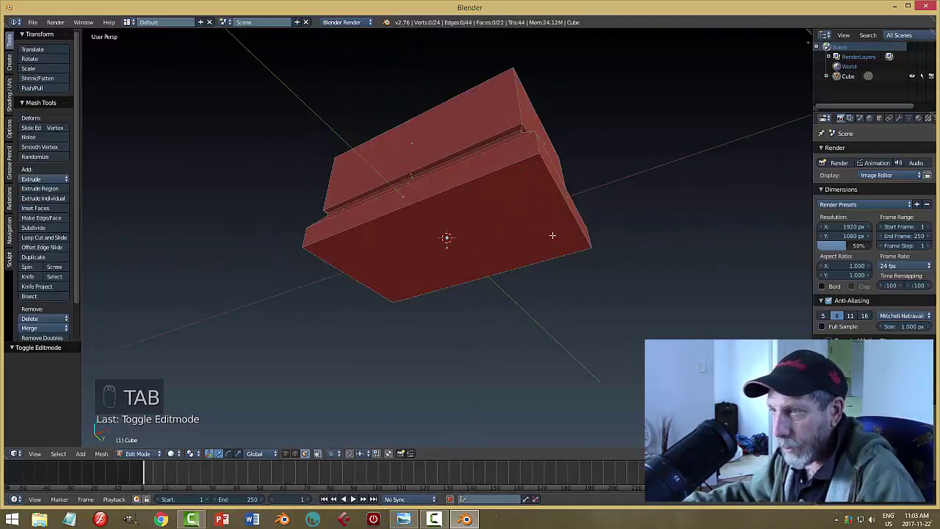
key(ctrl+Tab)
click(544, 243)
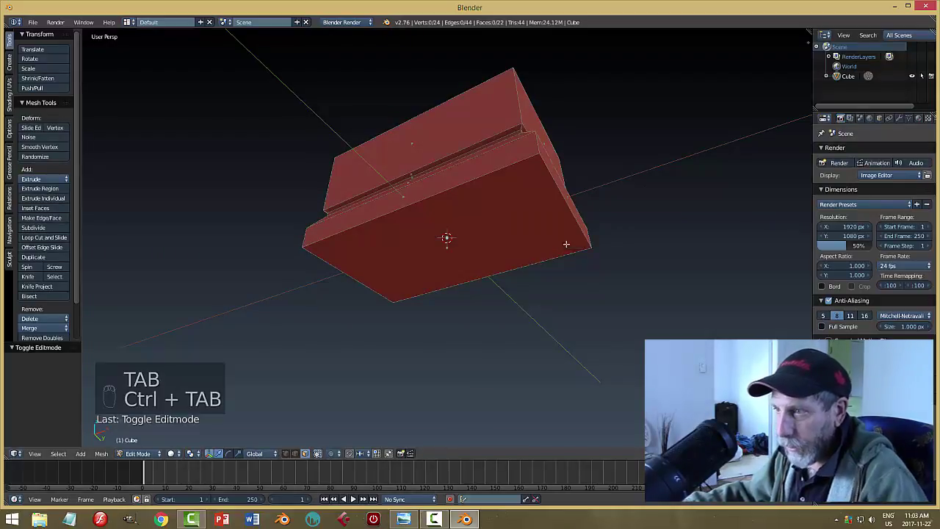
right_click(566, 246)
middle_drag(635, 212, 635, 232)
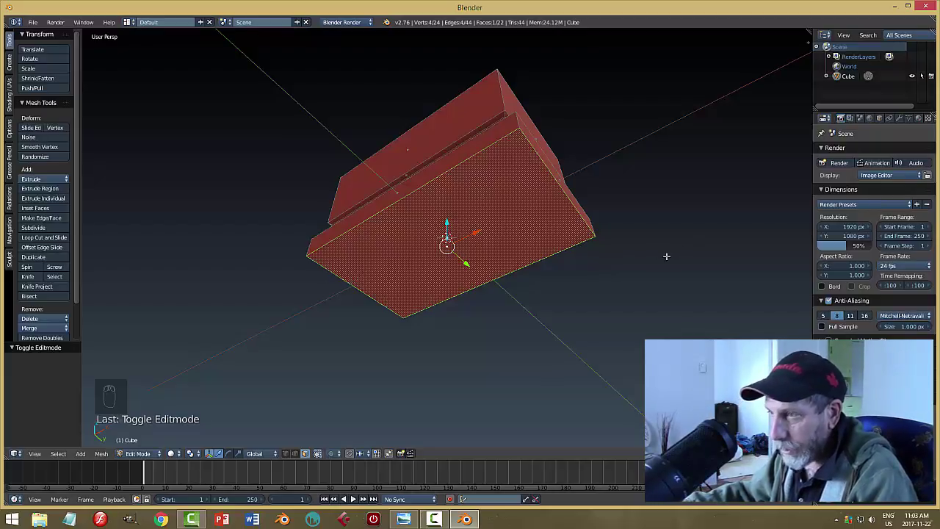
key(i)
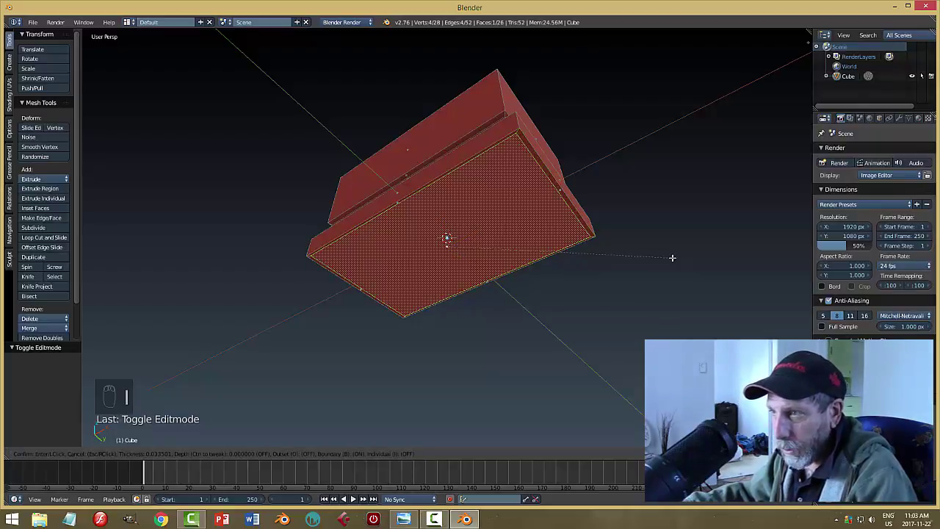
click(673, 258)
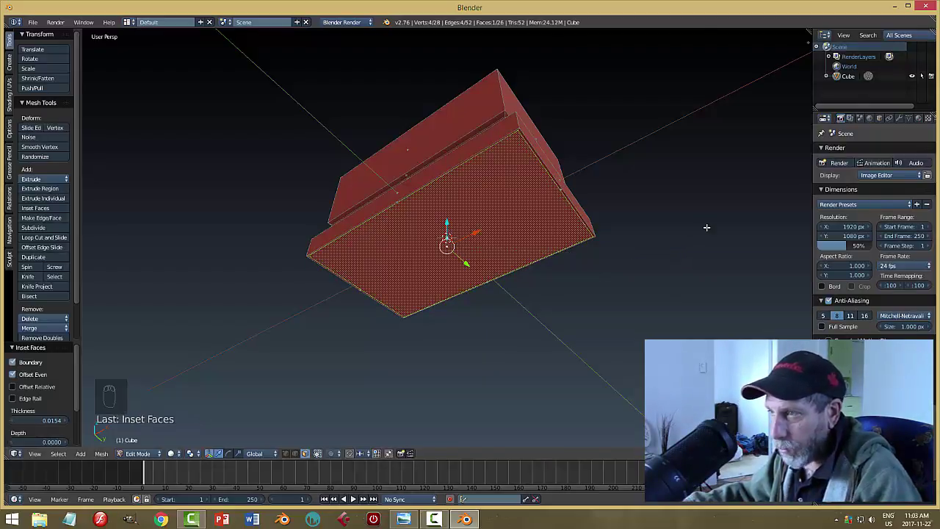
Examine the narrow inset border around the base's underside up close and in the bottom view
middle_drag(706, 227, 651, 184)
scroll(621, 212, up, 3)
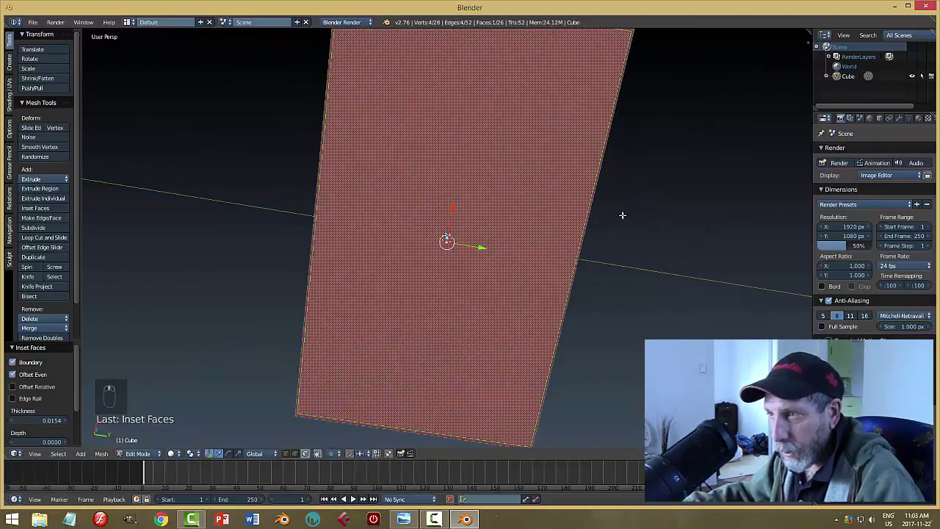
scroll(622, 212, down, 3)
middle_drag(621, 212, 598, 210)
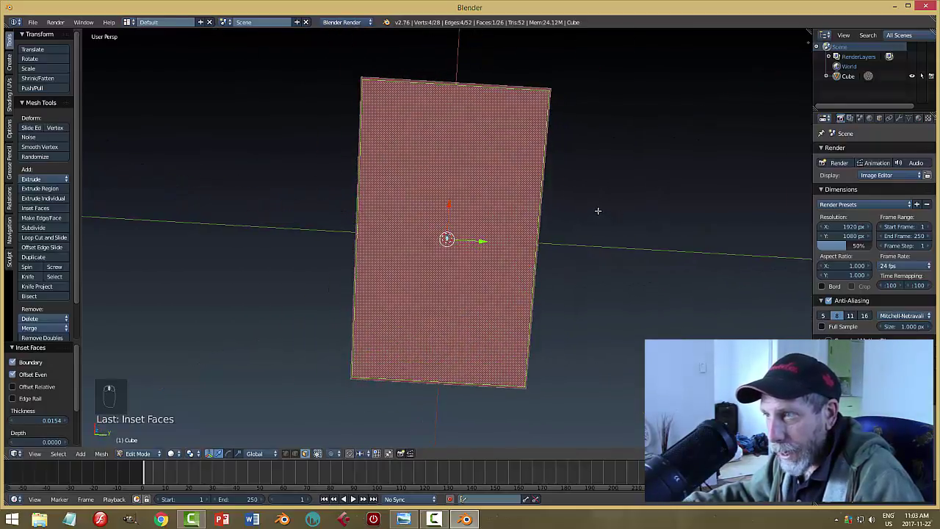
scroll(653, 189, up, 2)
middle_drag(653, 189, 645, 294)
scroll(645, 294, up, 1)
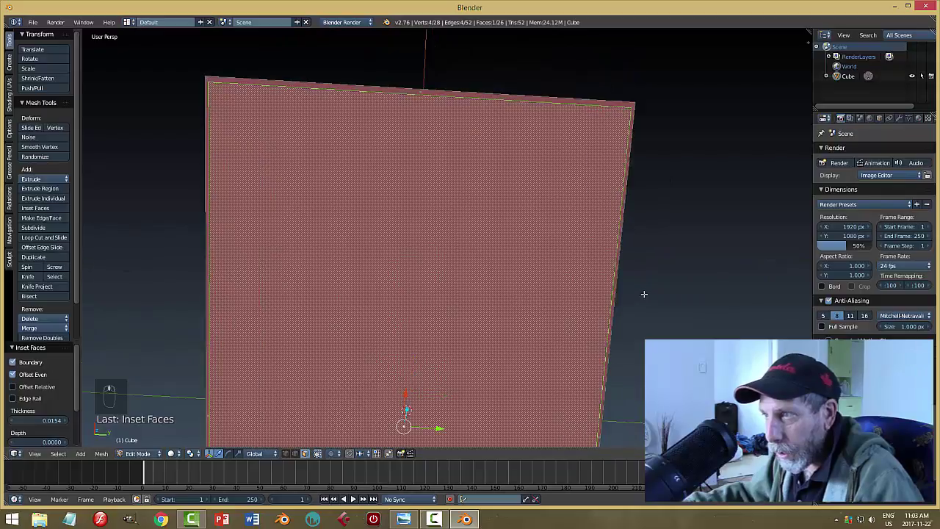
key(KP_7)
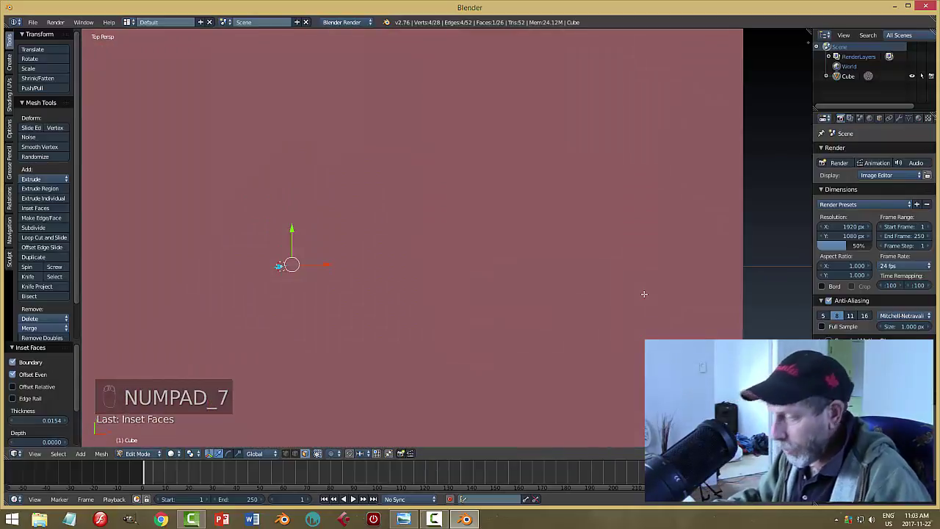
key(ctrl+KP_7)
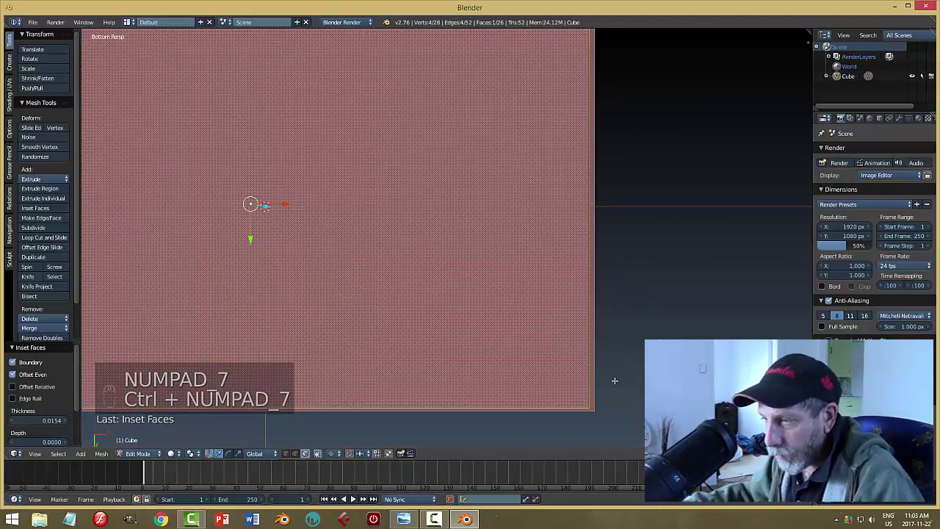
Scale the inset face on the base's underside to about 0.988 along the Y axis to even out its border
scroll(615, 381, down, 1)
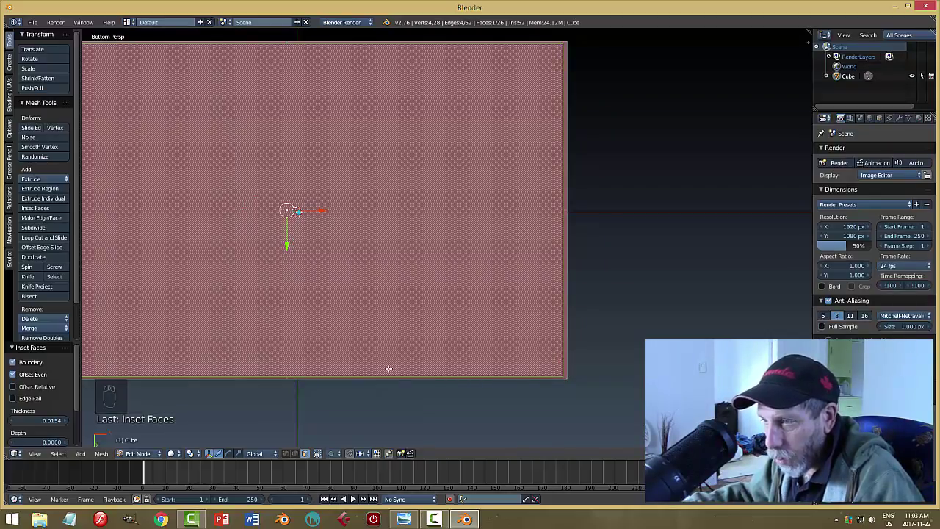
key(s)
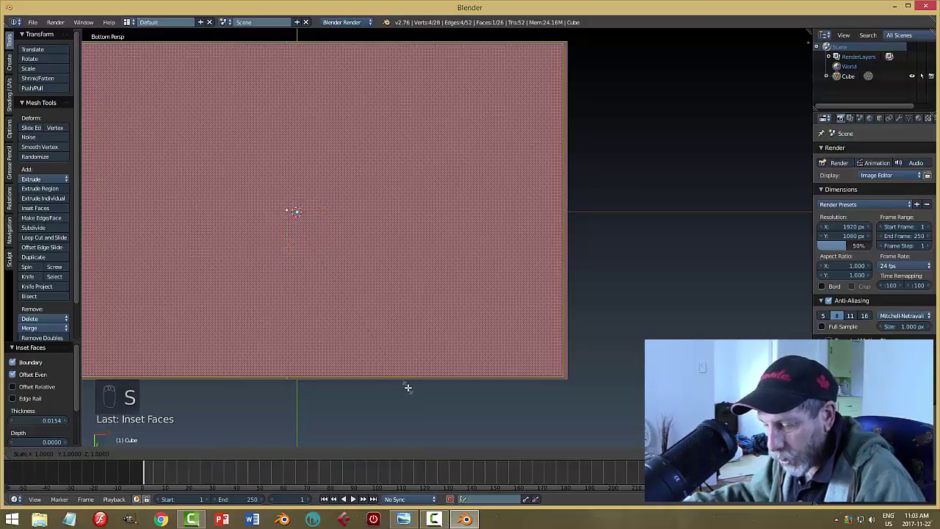
key(y)
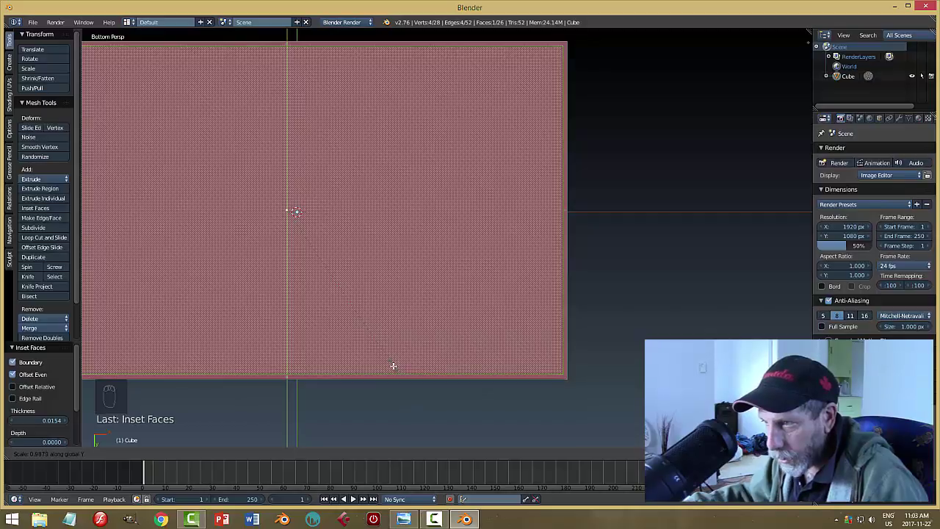
click(393, 366)
Extrude the inset underside face about 0.036 downward along Z, deselect everything and return to Object Mode
middle_drag(552, 338, 605, 323)
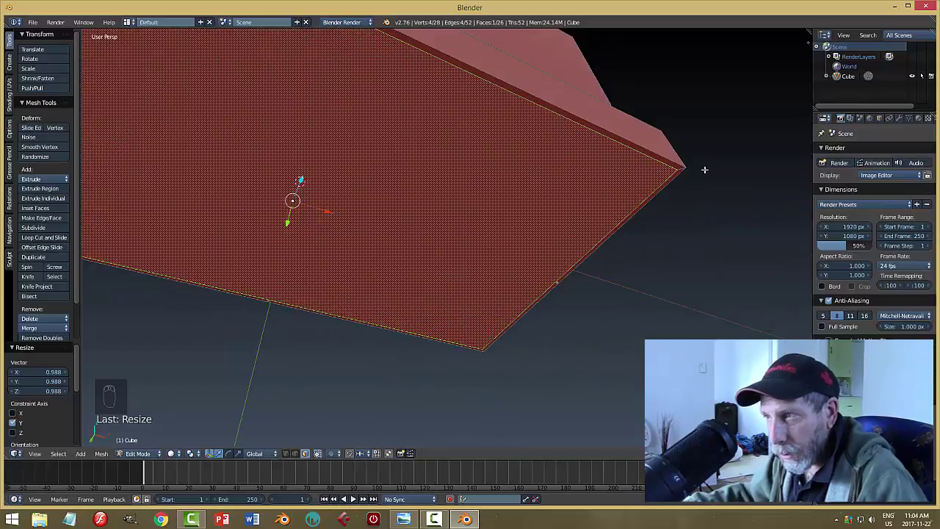
middle_drag(561, 252, 506, 262)
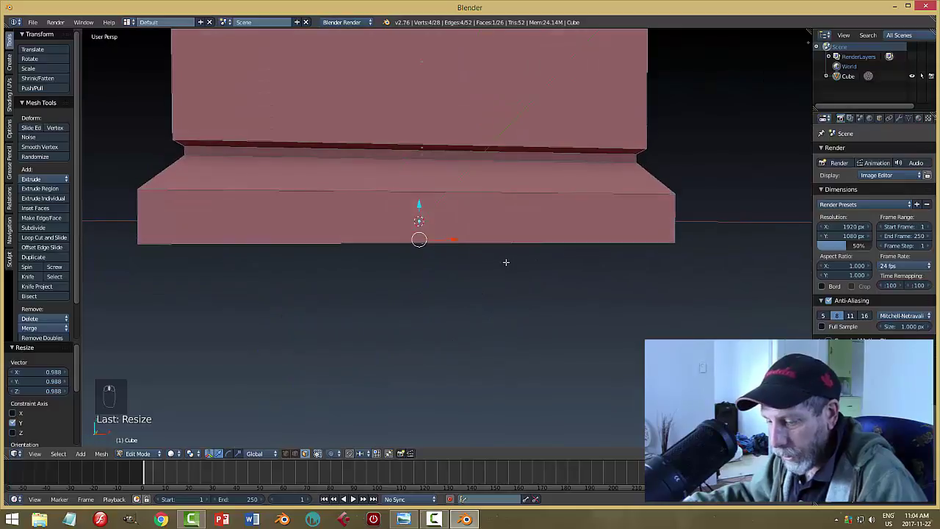
key(e)
right_click(504, 262)
key(e)
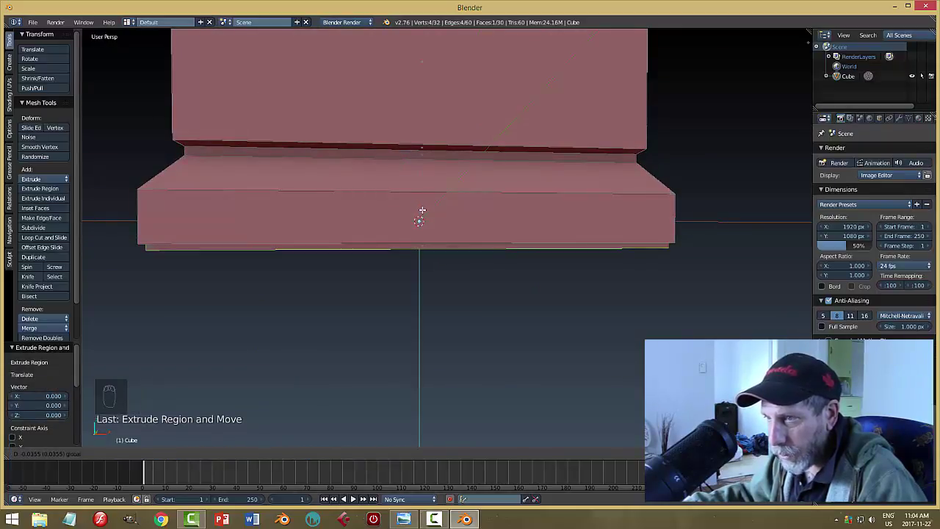
click(422, 212)
middle_drag(619, 321, 532, 243)
key(a)
key(Tab)
click(579, 269)
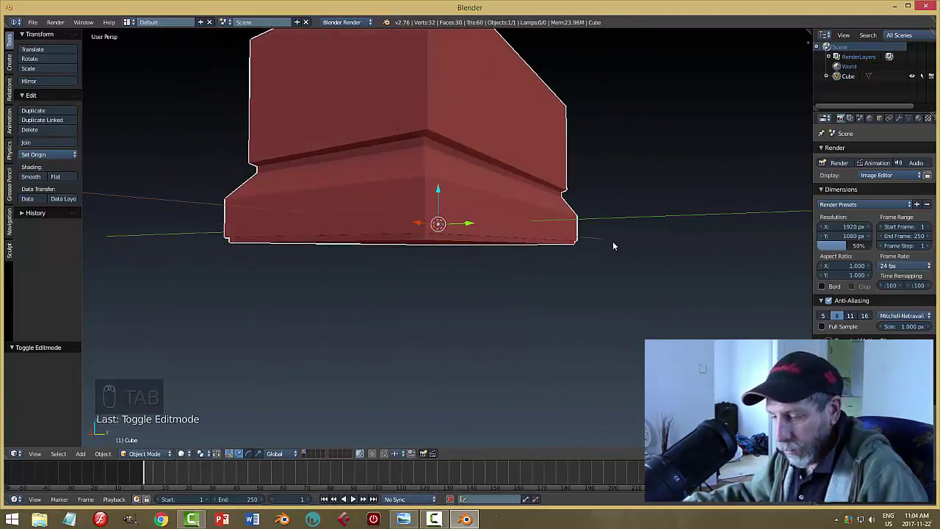
Save the project in the MODELS folder as film projector video.blend
key(ctrl+s)
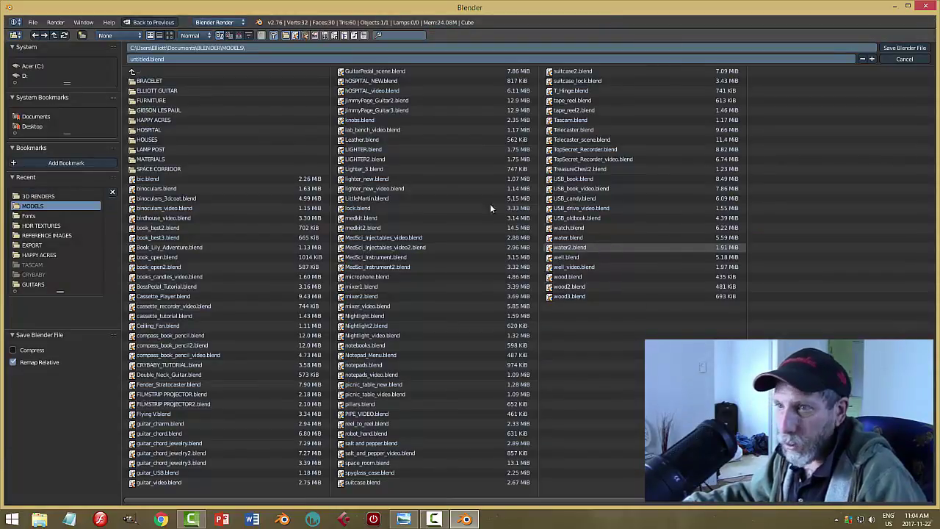
click(195, 59)
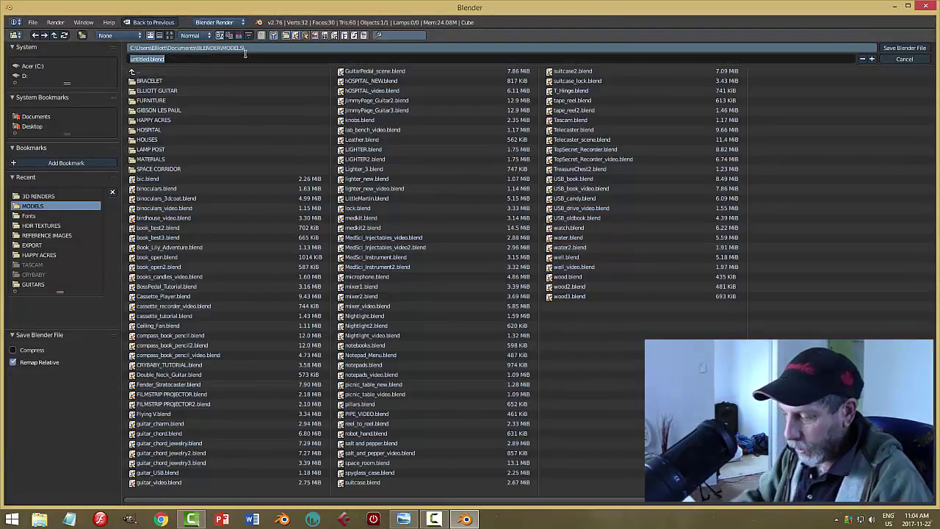
key(BackSpace)
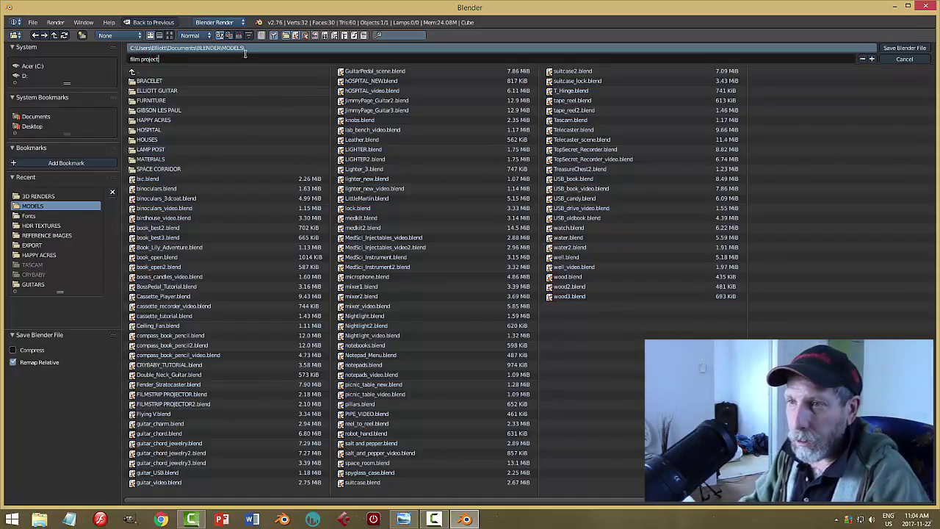
text(film projector video)
key(Return)
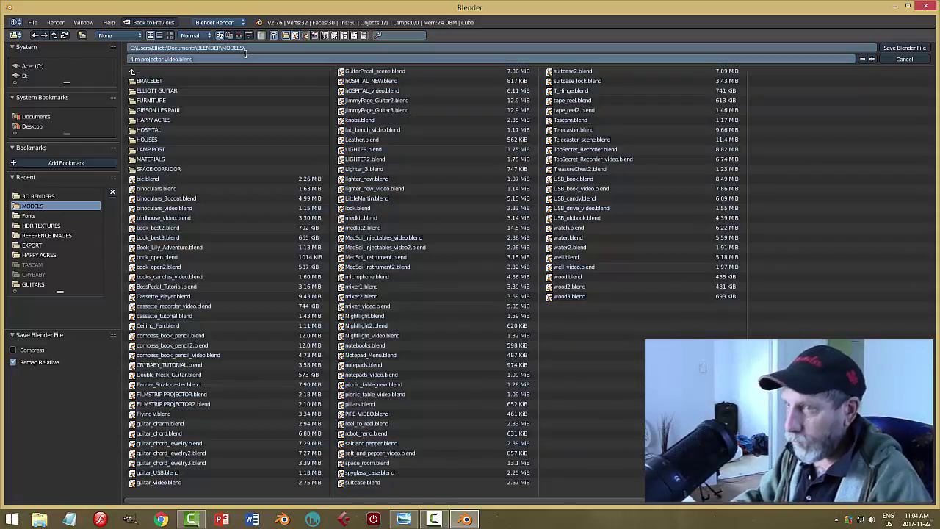
click(903, 48)
Compare the model's proportions with the reference render, using front and right orthographic views
mouse_move(596, 274)
middle_down()
mouse_move(493, 267)
mouse_move(470, 283)
mouse_move(548, 291)
mouse_move(630, 251)
mouse_move(575, 278)
mouse_move(558, 323)
mouse_move(604, 304)
mouse_move(584, 294)
mouse_move(522, 301)
mouse_move(646, 273)
mouse_move(593, 271)
mouse_move(603, 275)
middle_up()
click(403, 520)
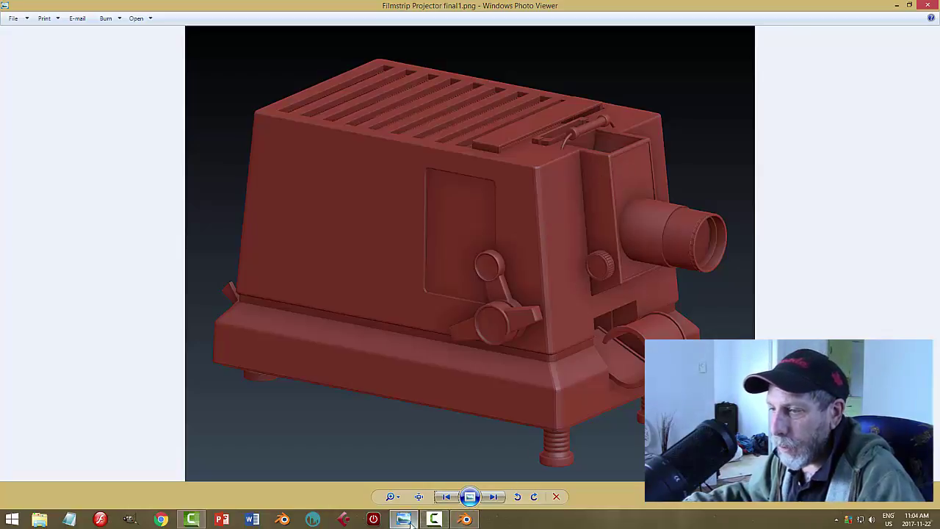
click(465, 520)
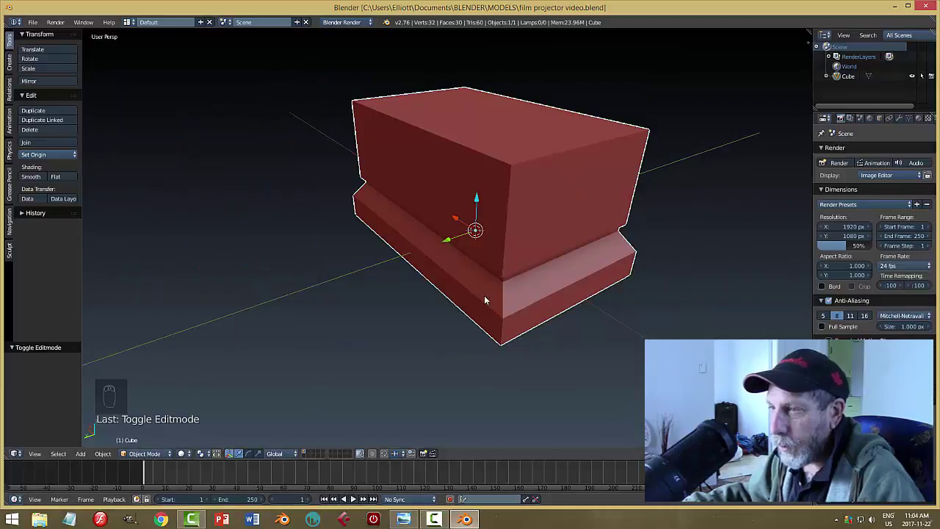
key(KP_1)
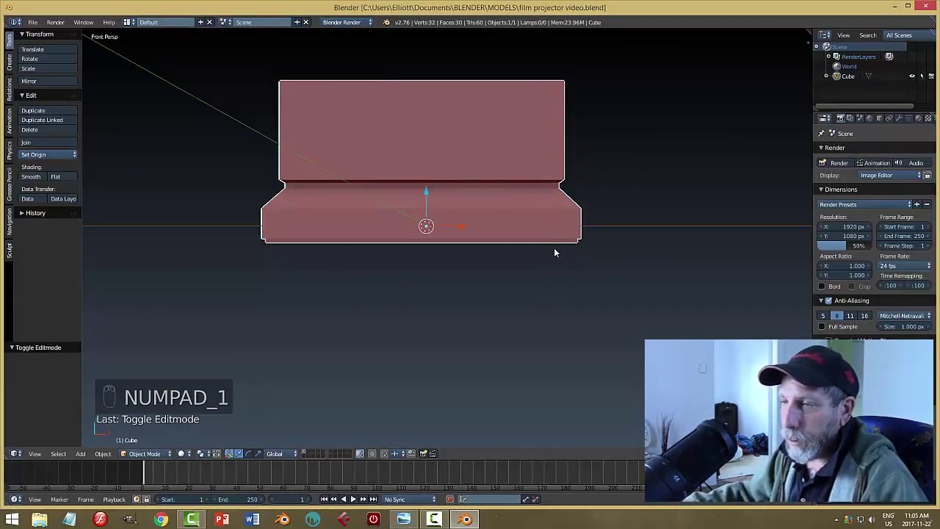
key(KP_5)
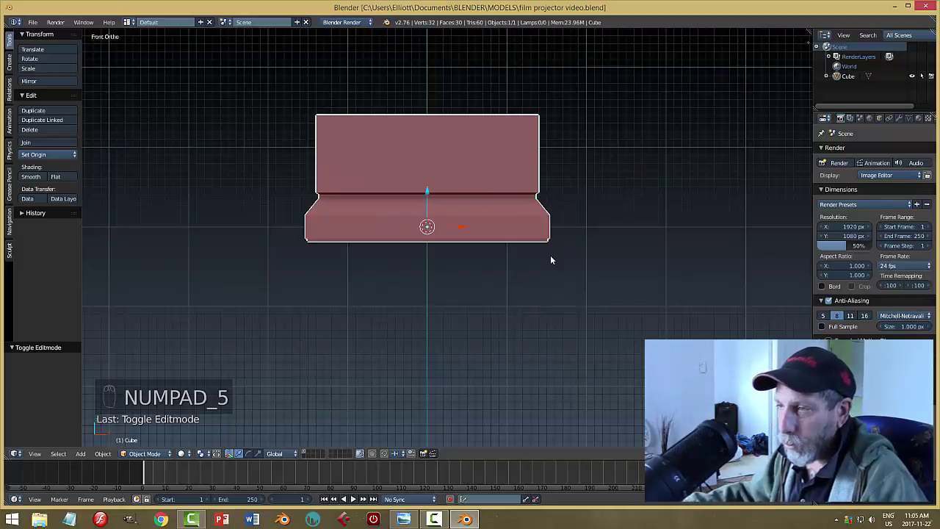
middle_drag(551, 260, 448, 297)
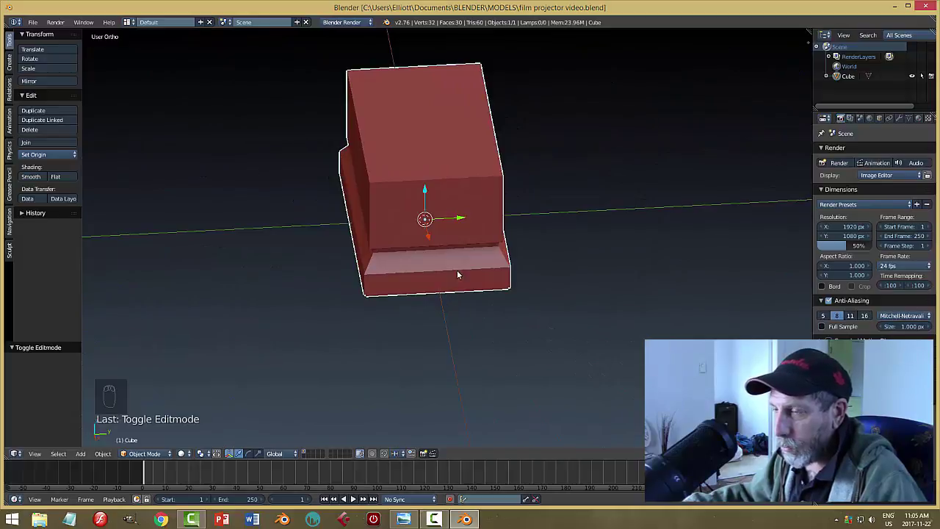
key(KP_3)
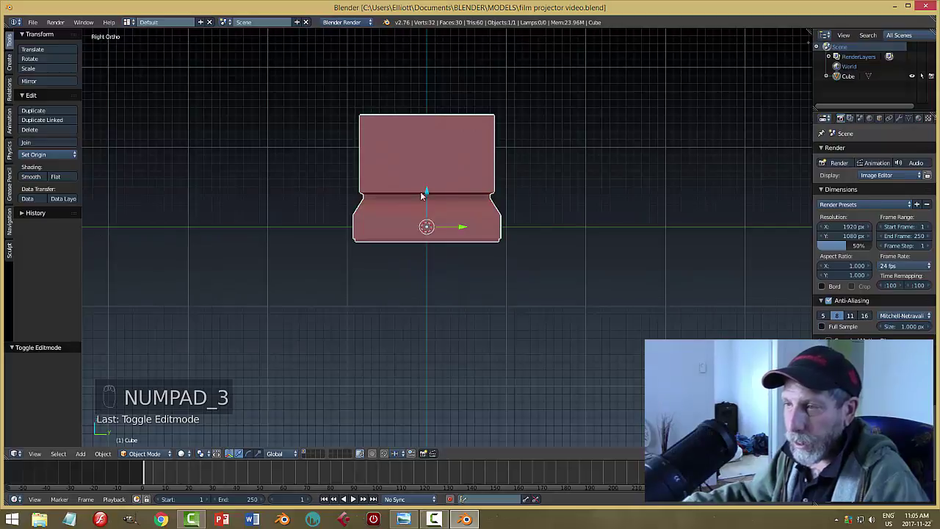
middle_drag(422, 195, 456, 176)
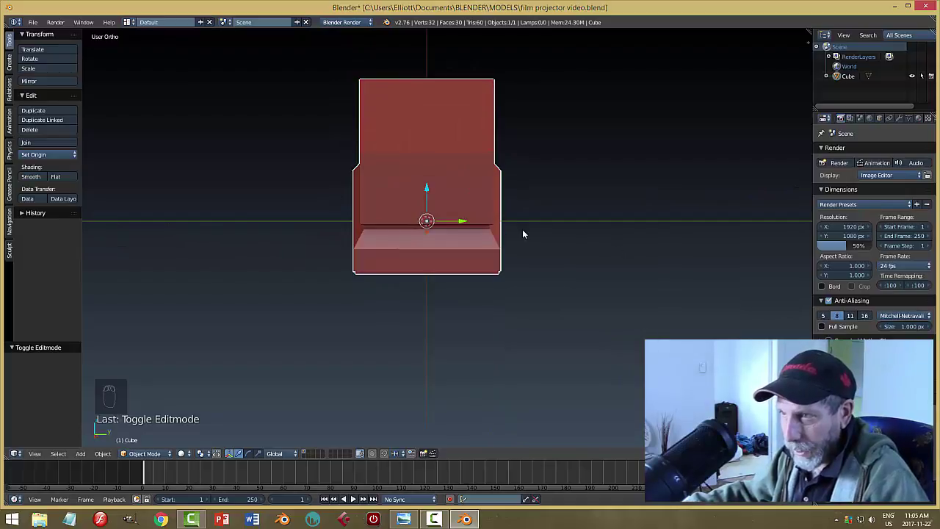
Narrow the whole model by scaling it to about 0.868 along the Y axis, and save the file
key(s)
key(y)
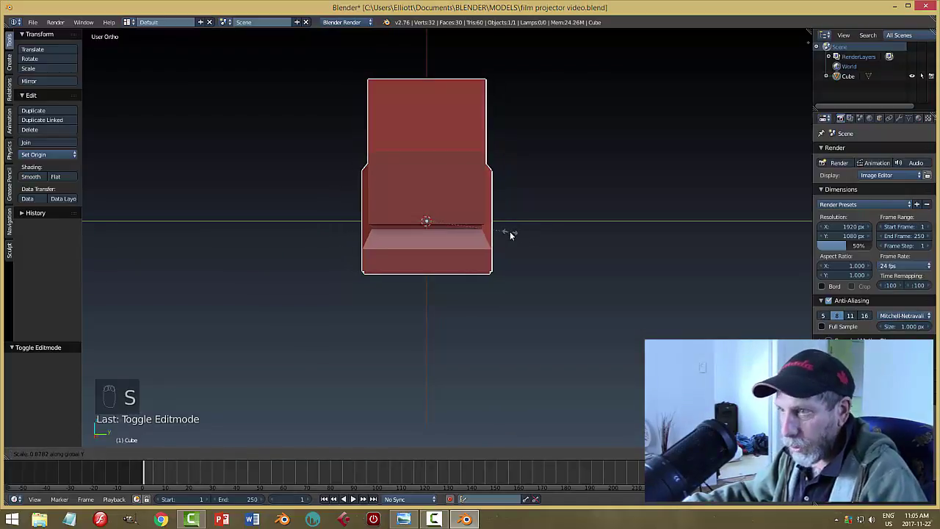
click(510, 236)
middle_drag(510, 235, 459, 197)
key(ctrl+s)
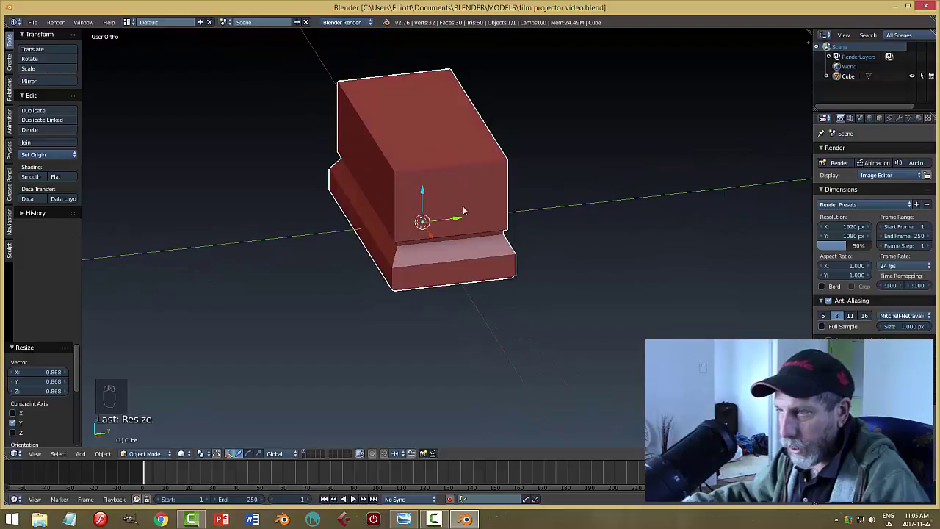
Enter Edit Mode on the projector mesh and study the body's top and front opening in the reference render
click(403, 519)
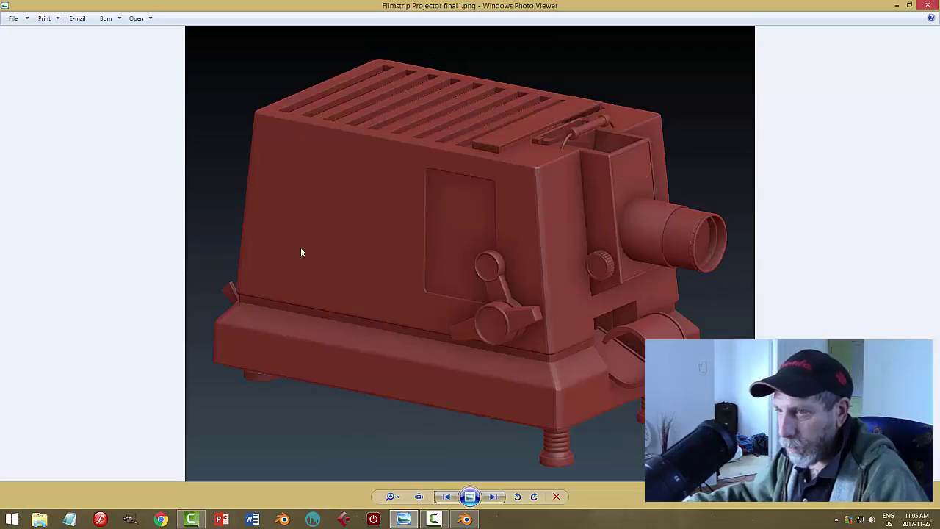
click(464, 519)
middle_drag(522, 326, 517, 274)
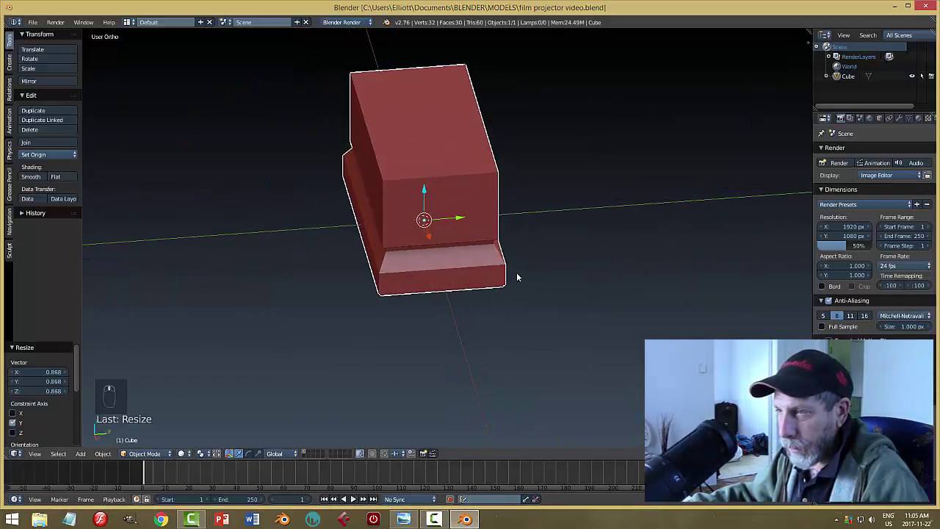
key(Tab)
click(464, 209)
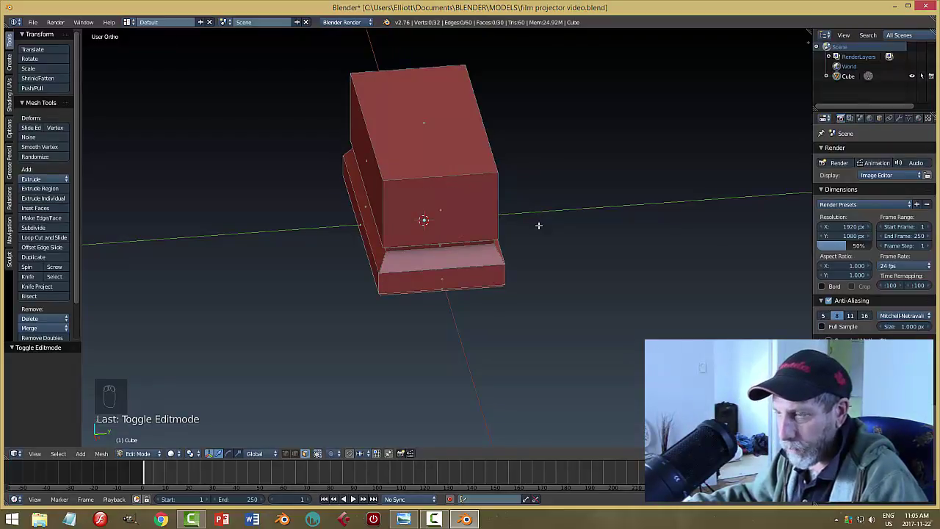
click(403, 519)
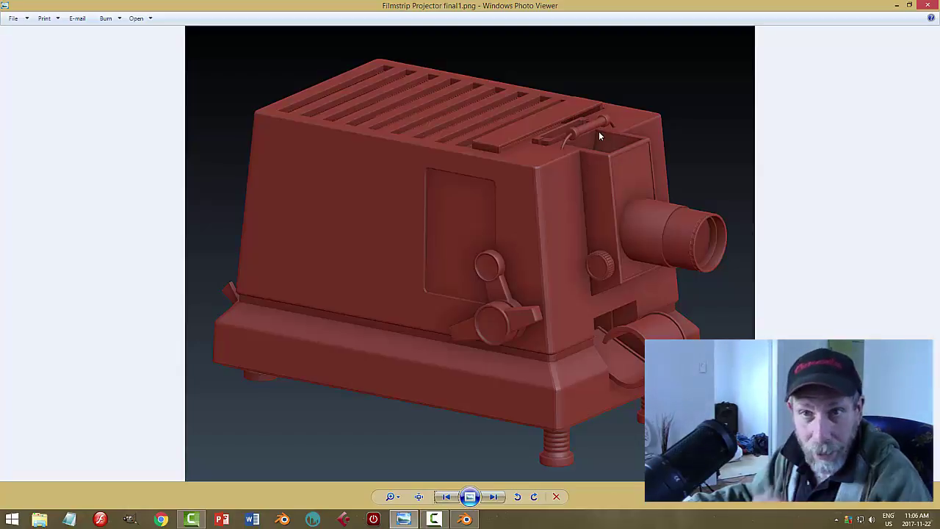
click(464, 519)
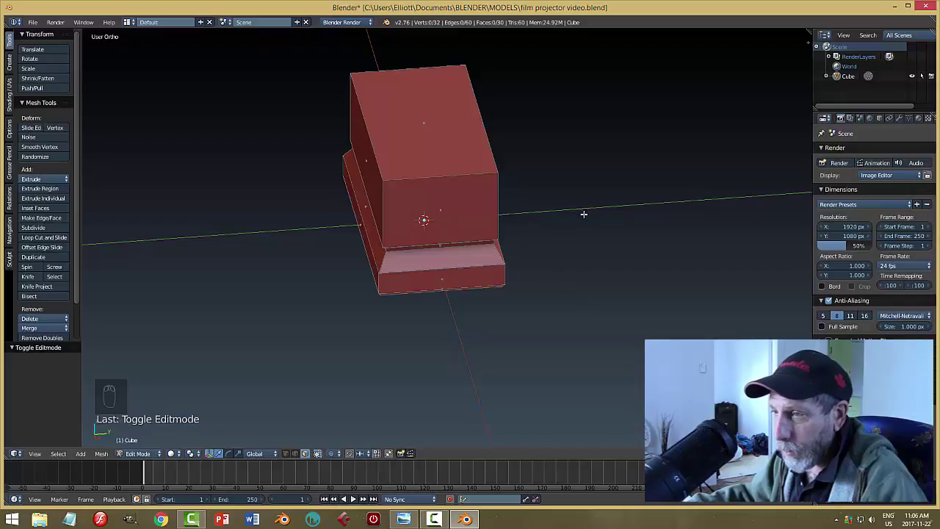
middle_drag(558, 222, 422, 190)
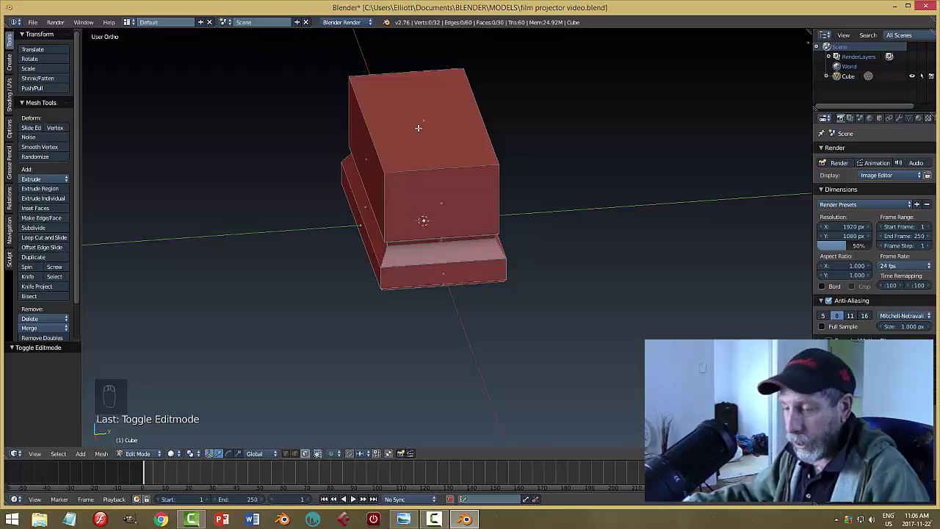
Add two evenly spaced lengthwise loop cuts around the projector, dividing its top and end faces into three strips
key(ctrl+r)
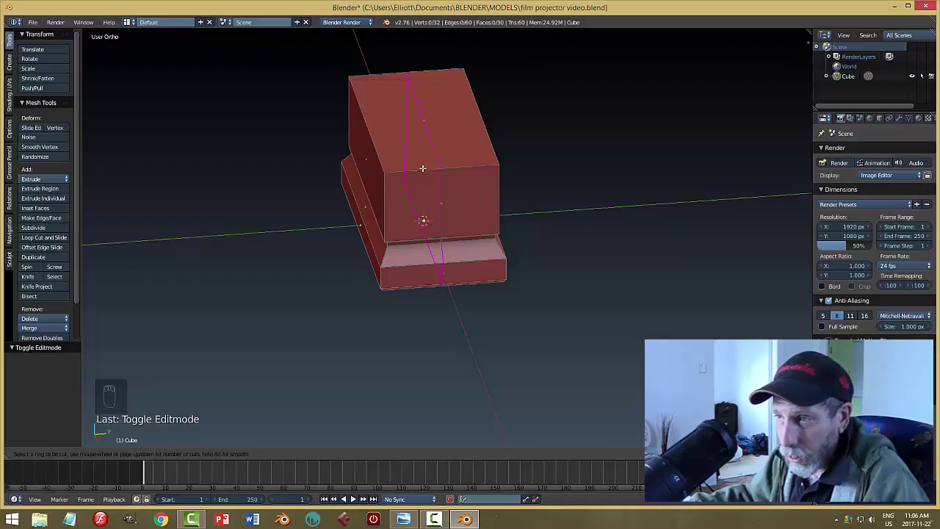
scroll(422, 168, up, 1)
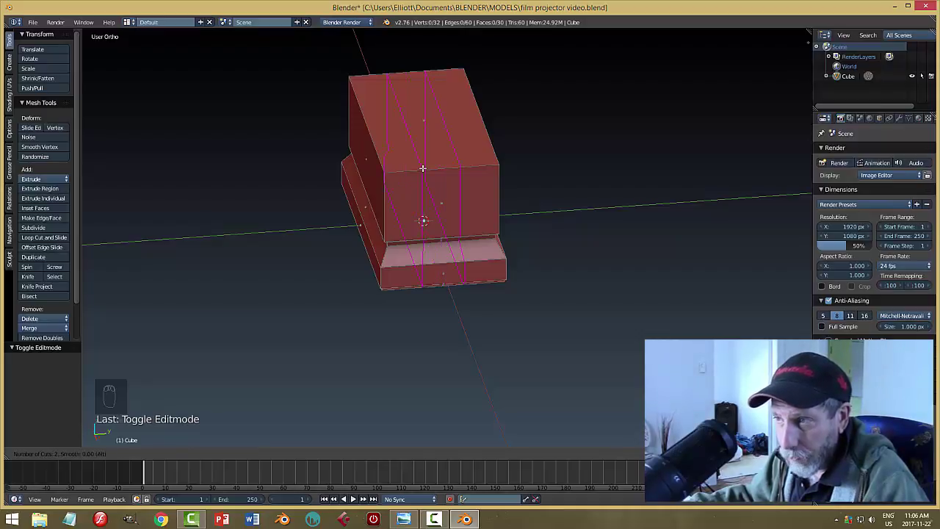
scroll(422, 168, up, 1)
scroll(422, 168, down, 2)
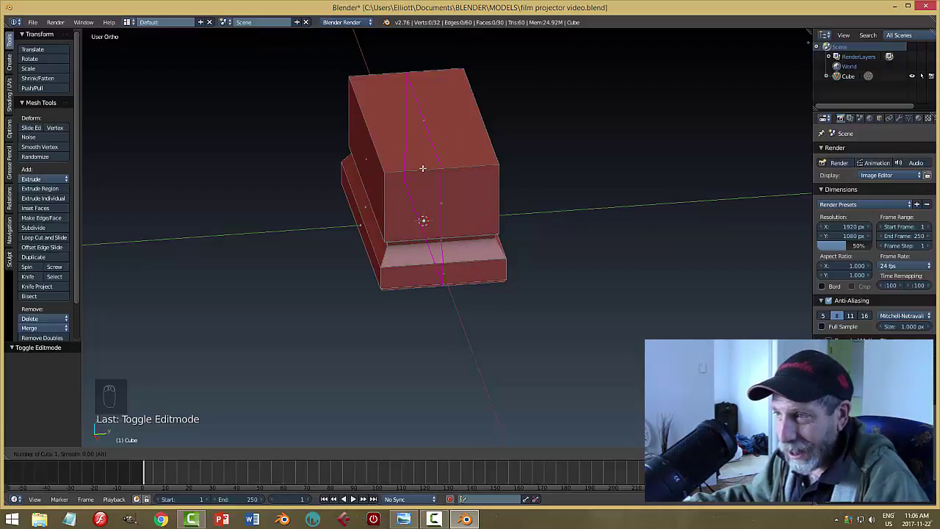
scroll(422, 168, up, 1)
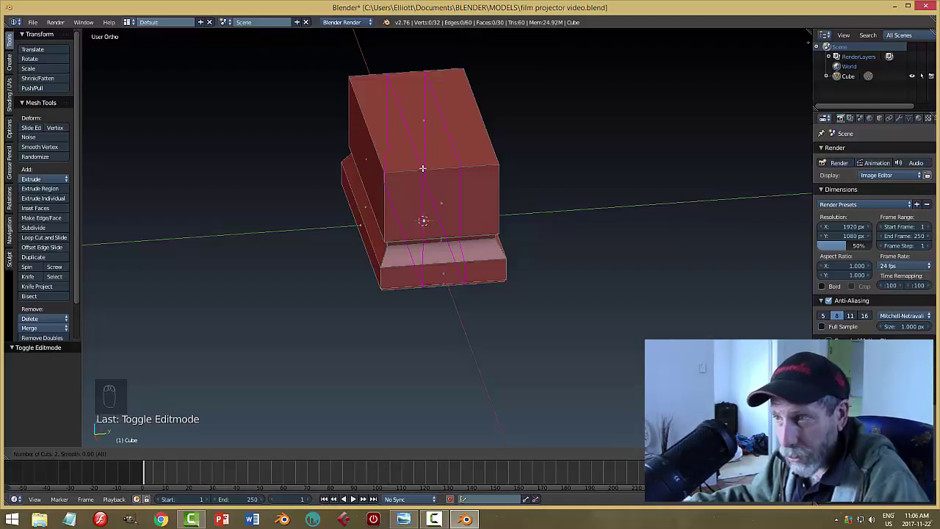
click(422, 168)
right_click(422, 168)
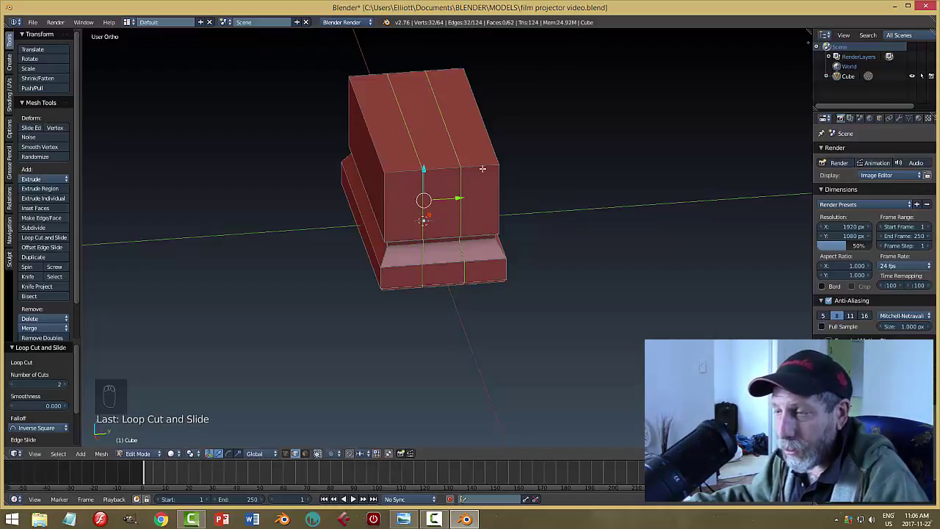
Deselect everything, switch to face selection and select the strips on the body's top one at a time
middle_drag(576, 199, 615, 231)
key(a)
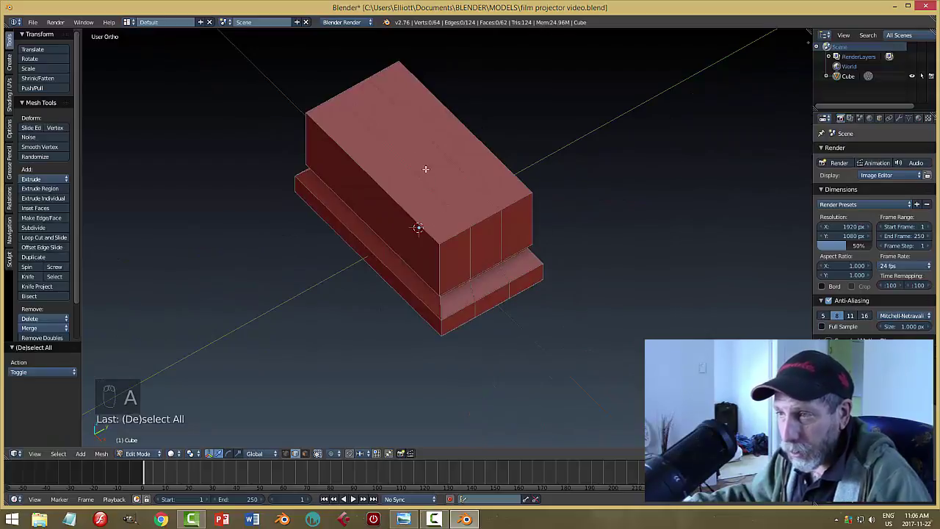
key(ctrl+Tab)
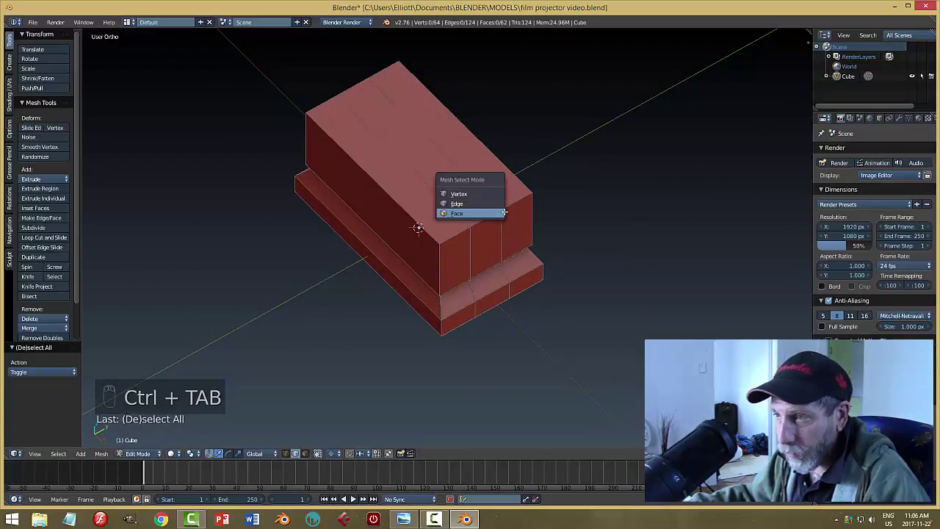
click(491, 213)
right_click(439, 216)
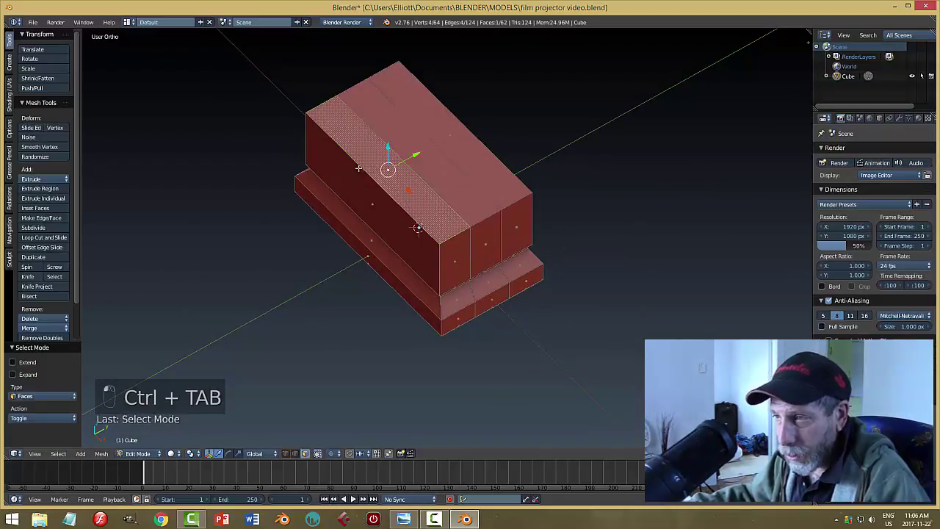
right_click(461, 189)
right_click(487, 169)
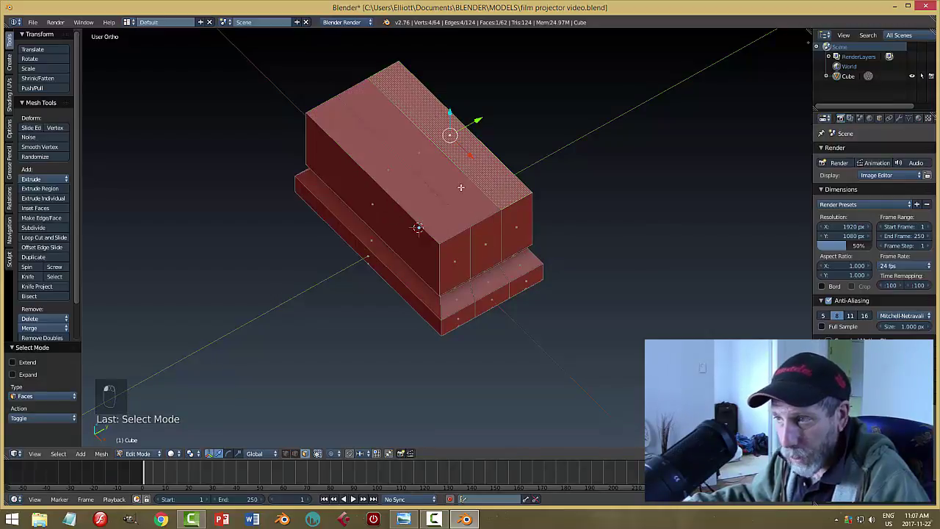
Select the strips on the body's top and front end one at a time and inspect the three-way division
right_click(419, 151)
right_click(388, 167)
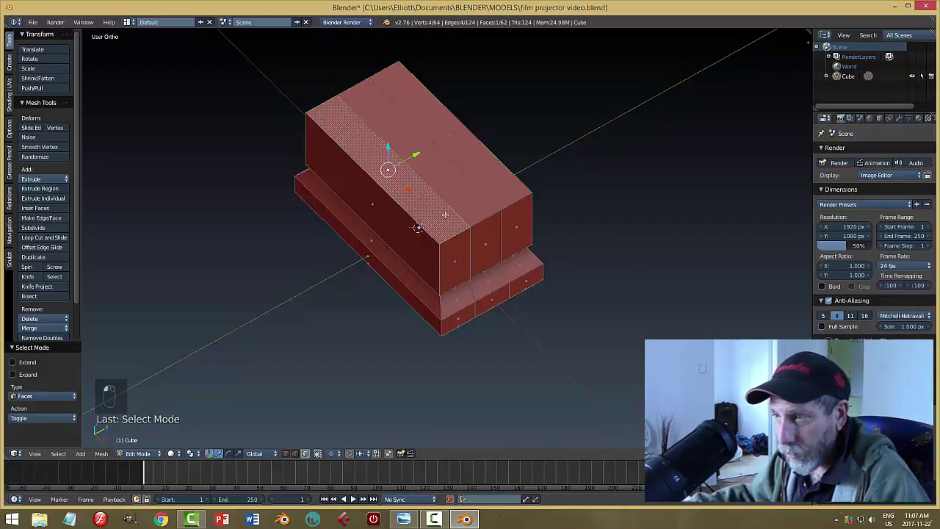
right_click(489, 243)
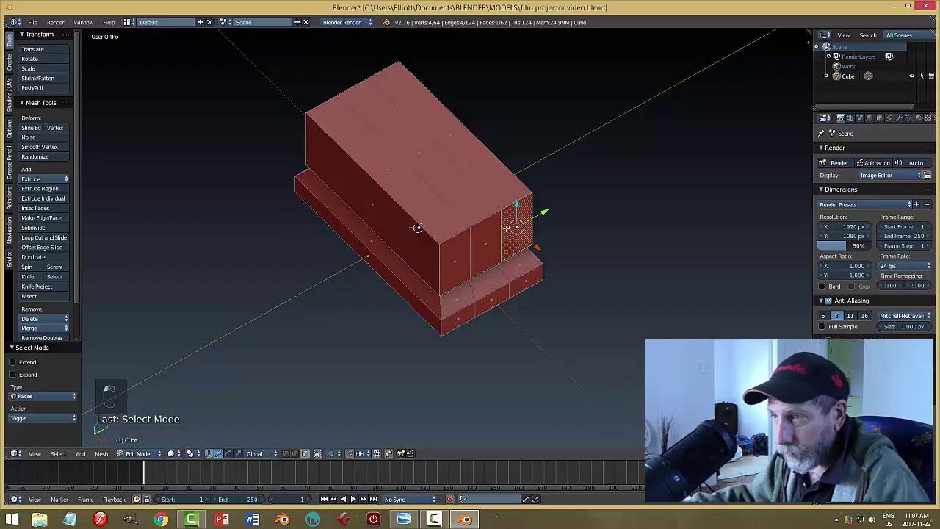
middle_drag(569, 277, 547, 198)
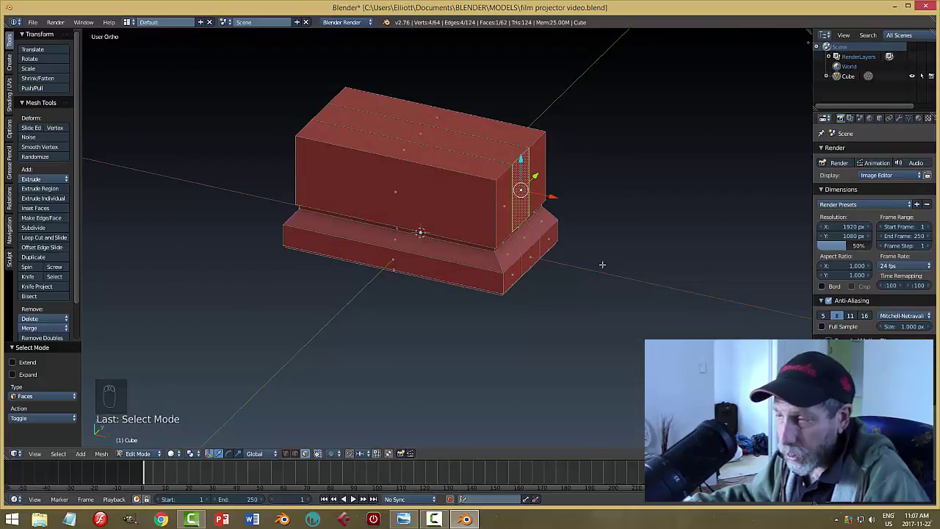
middle_drag(602, 264, 573, 257)
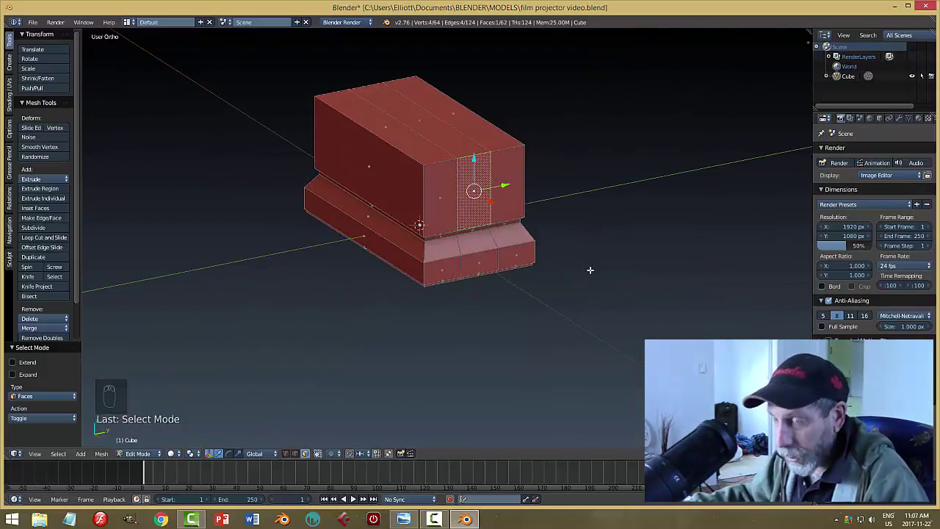
key(a)
key(a)
middle_drag(588, 270, 559, 258)
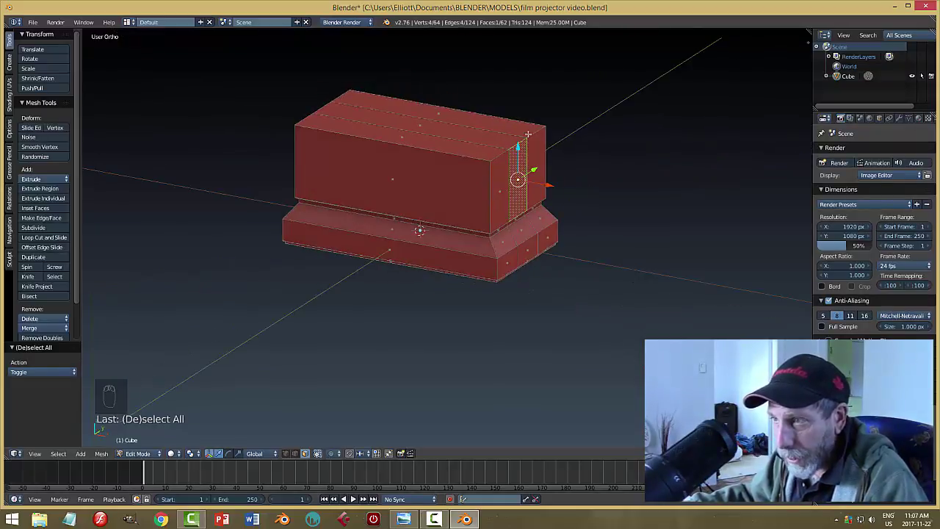
Check the reference render and add one horizontal loop cut around the upper body, slid down toward the base to about 0.75
click(403, 519)
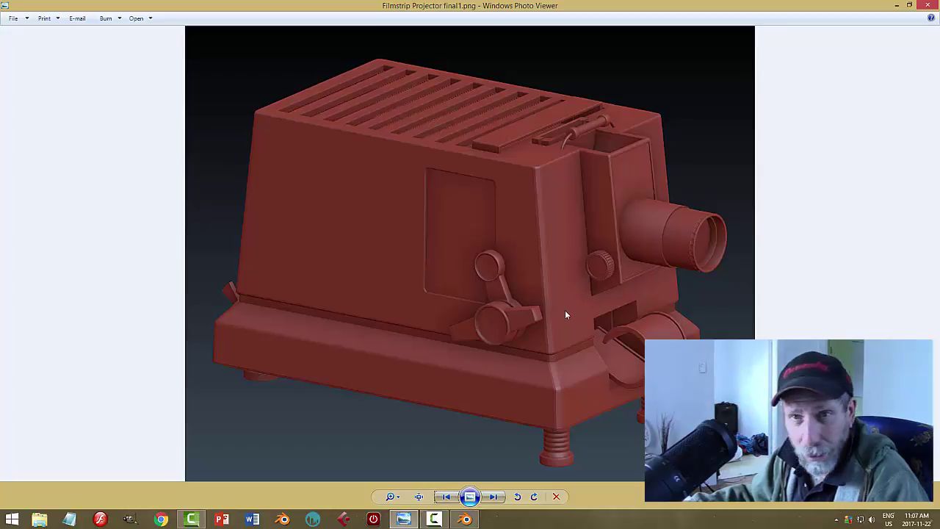
click(467, 520)
middle_drag(558, 316, 591, 268)
key(a)
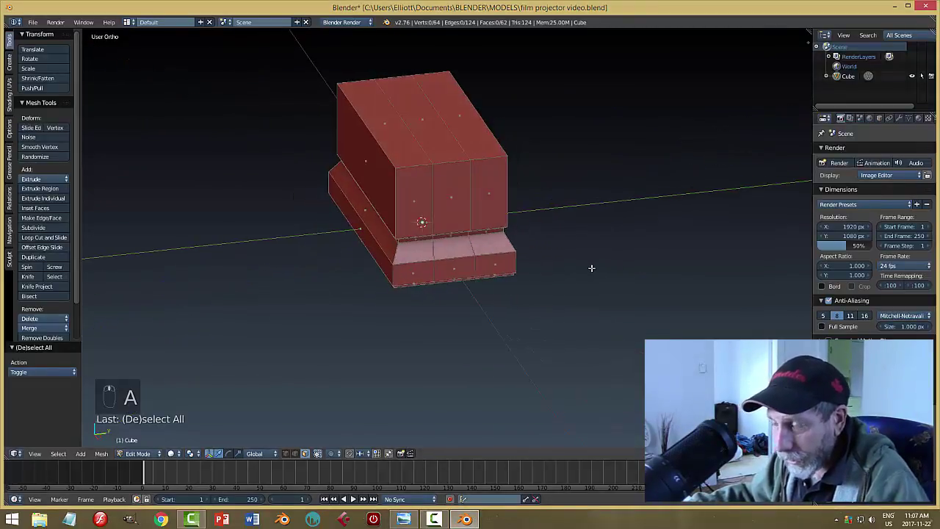
key(ctrl+r)
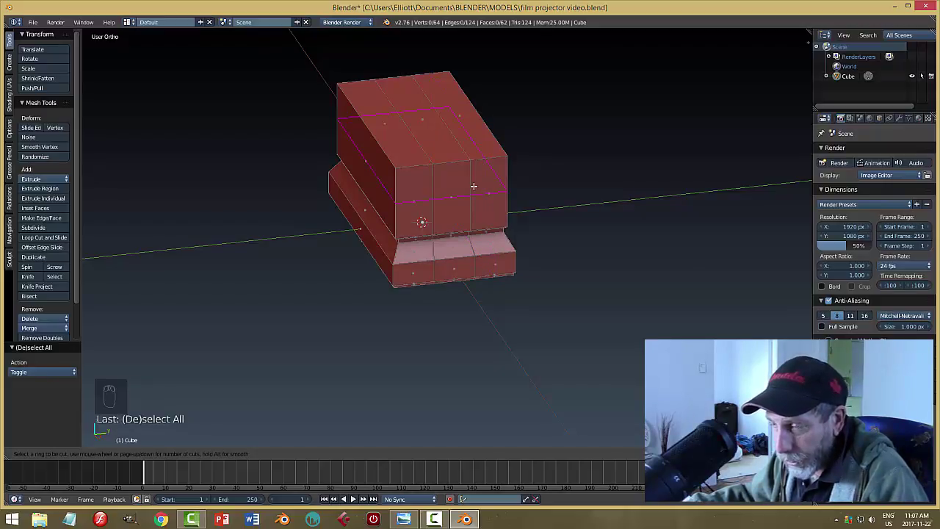
click(474, 186)
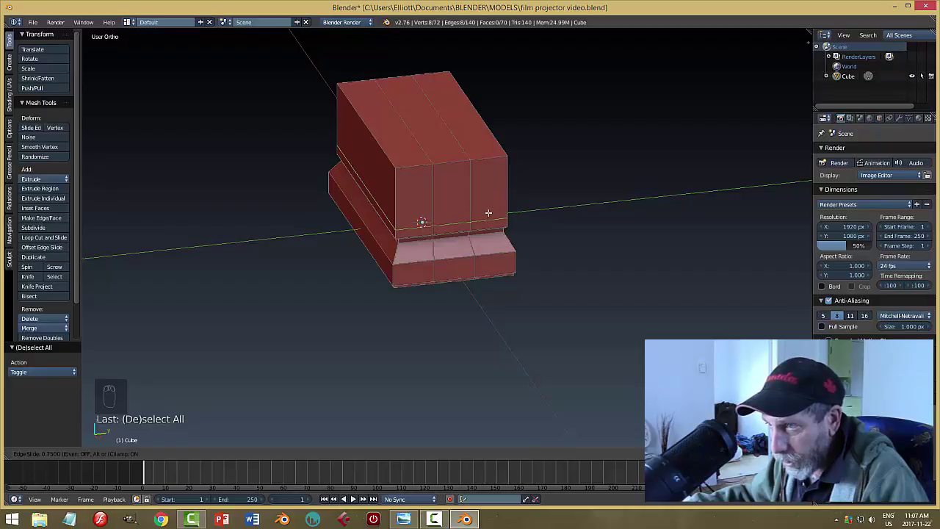
click(487, 209)
middle_drag(638, 224, 677, 210)
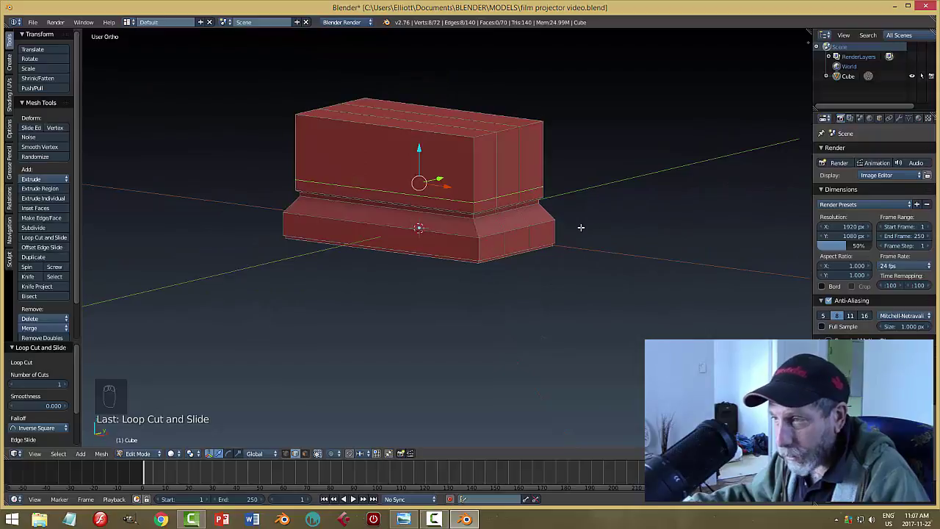
key(a)
In face selection, extrude the tall middle face of the body's front end outward by 0.223 along the X axis
middle_drag(603, 225, 584, 224)
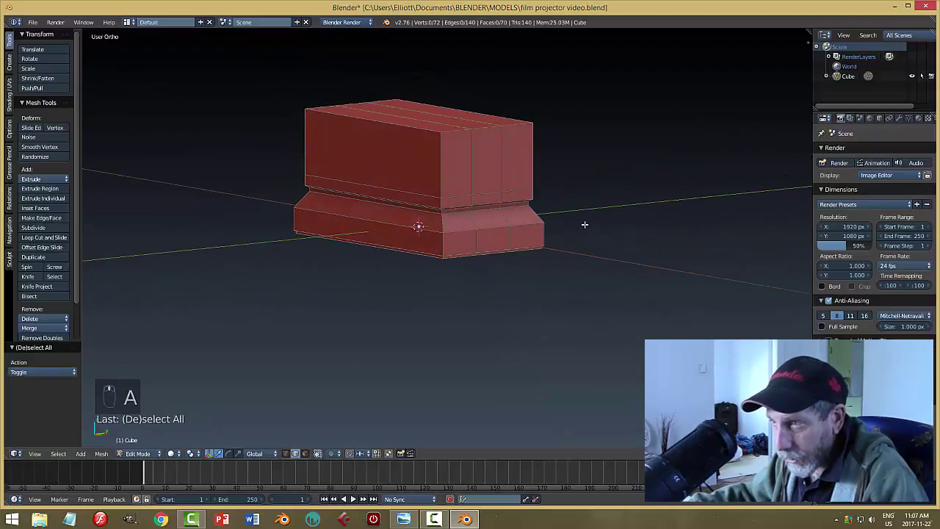
key(ctrl+Tab)
click(580, 225)
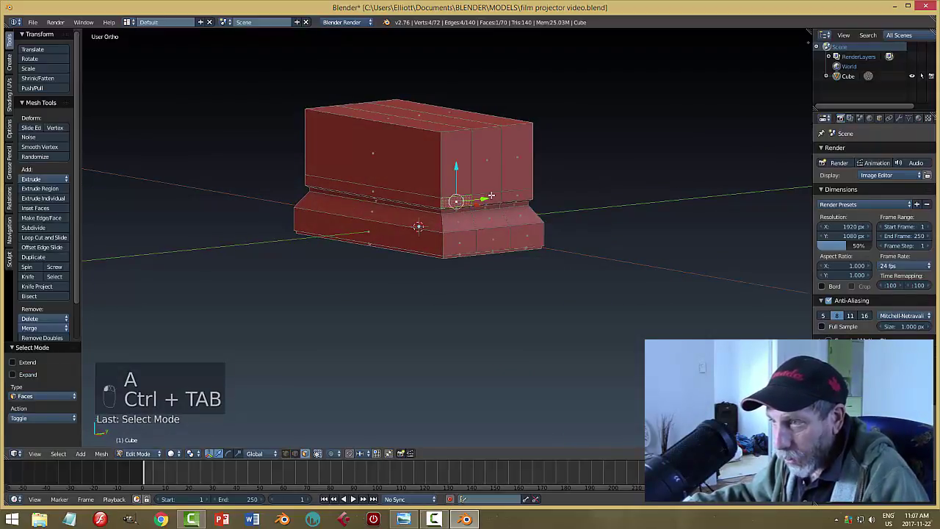
right_click(518, 165)
right_click(493, 166)
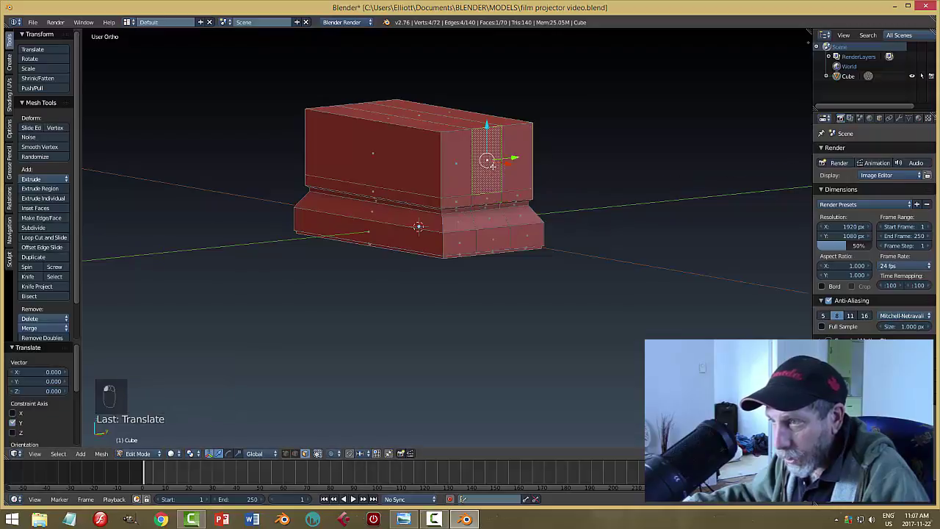
middle_drag(565, 226, 582, 232)
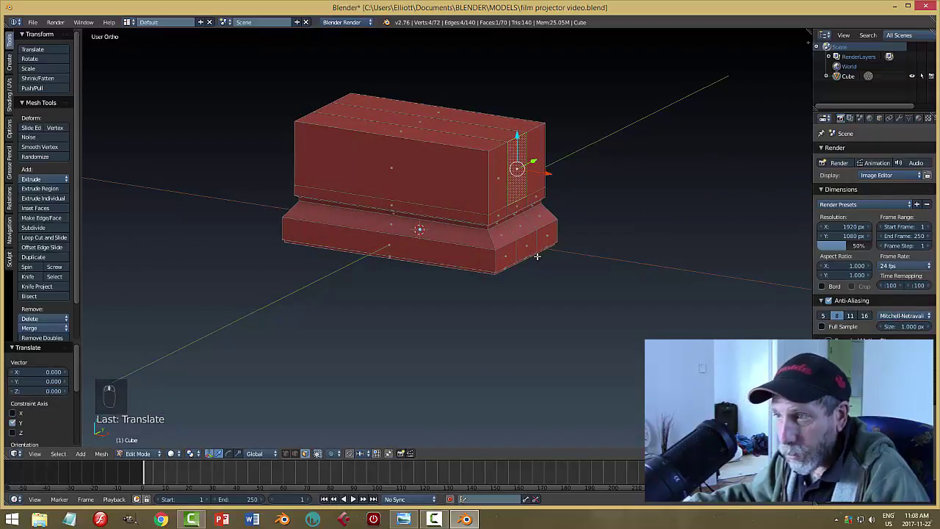
middle_drag(537, 256, 571, 271)
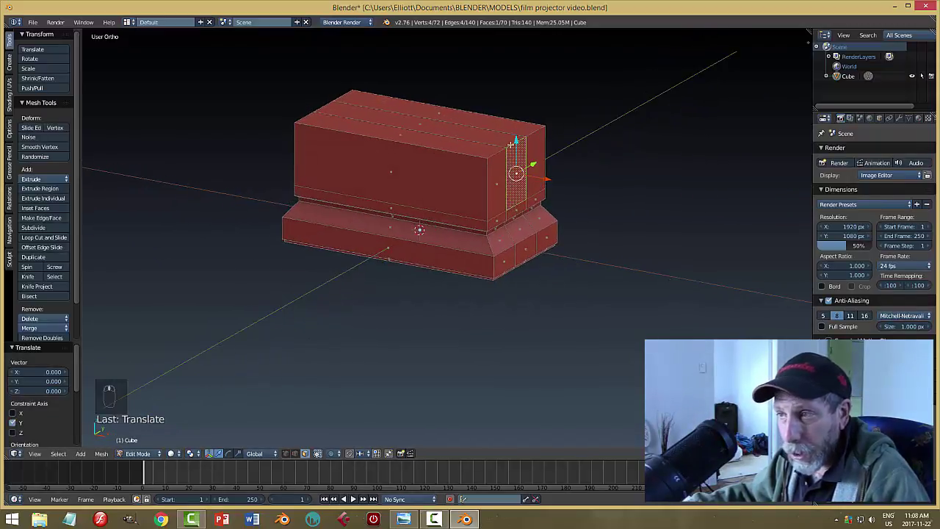
mouse_move(544, 248)
middle_down()
mouse_move(563, 251)
mouse_move(615, 228)
mouse_move(539, 245)
middle_up()
scroll(563, 243, up, 4)
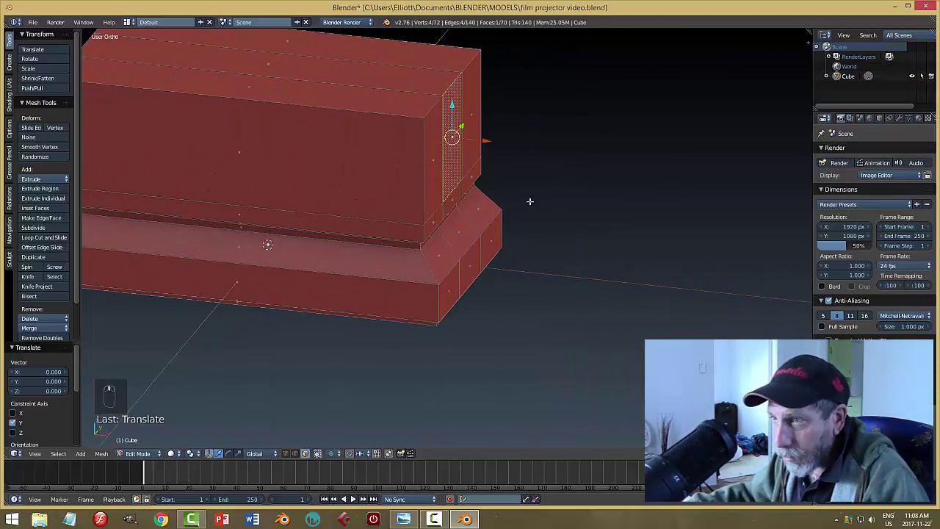
scroll(529, 201, down, 3)
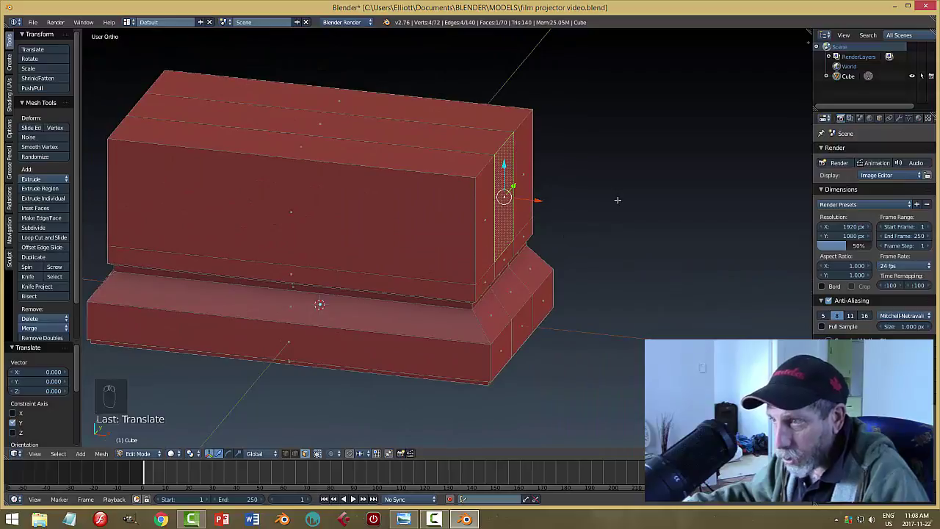
middle_drag(554, 214, 578, 242)
middle_drag(657, 236, 635, 251)
key(e)
right_click(634, 250)
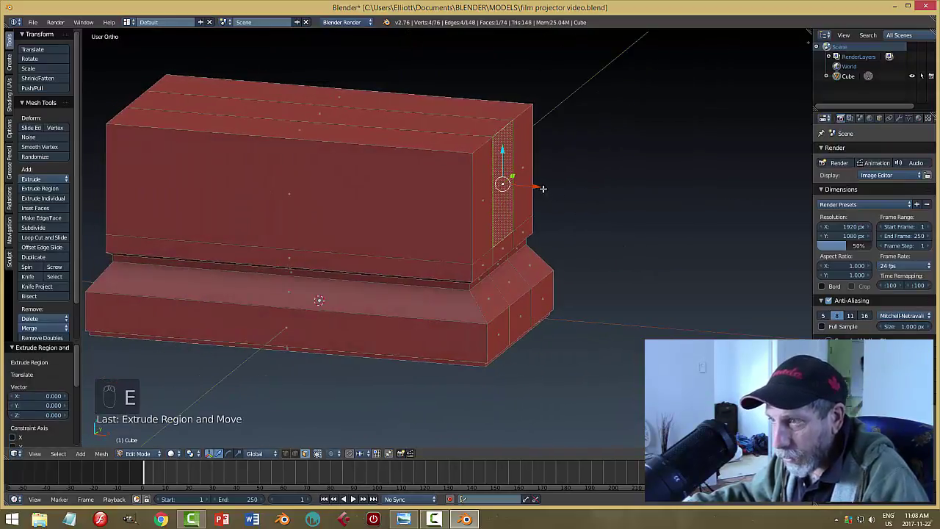
key(e)
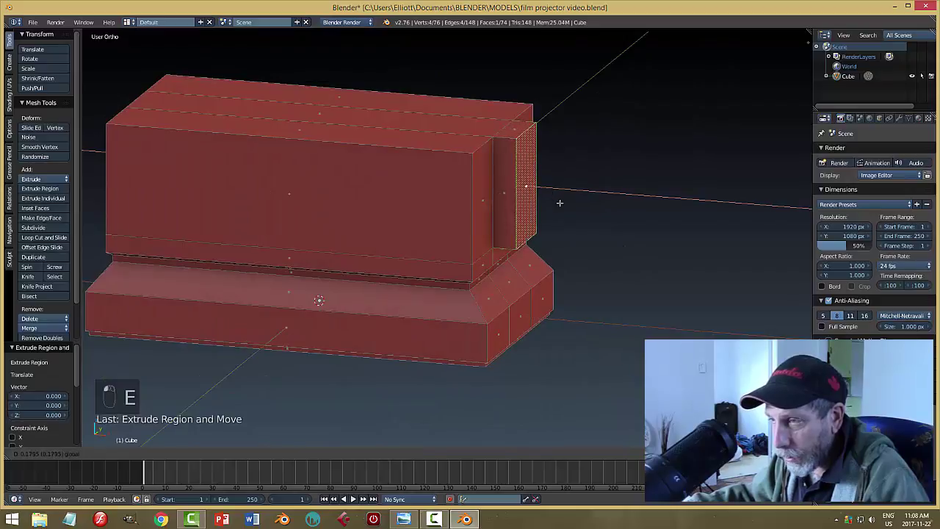
click(562, 205)
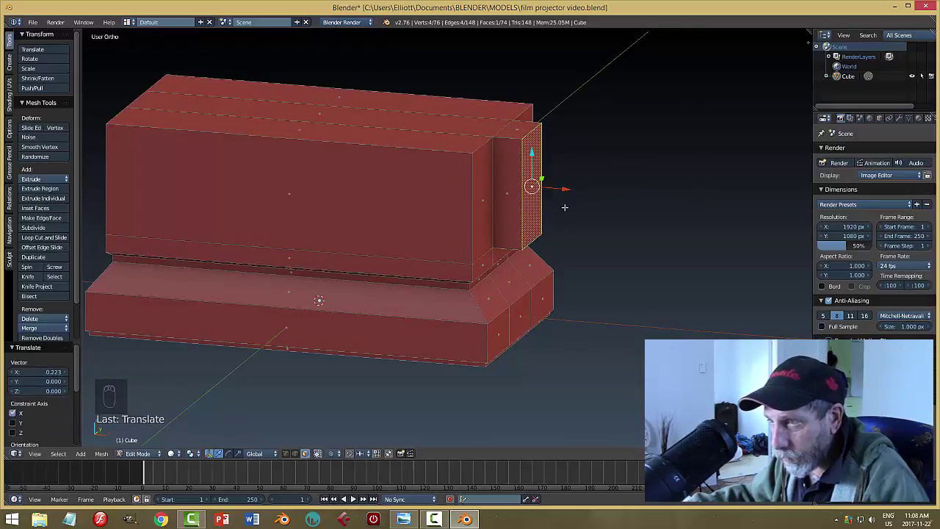
Compare the extruded front block and its underside with the lens housing in the reference render, and deselect everything
click(403, 519)
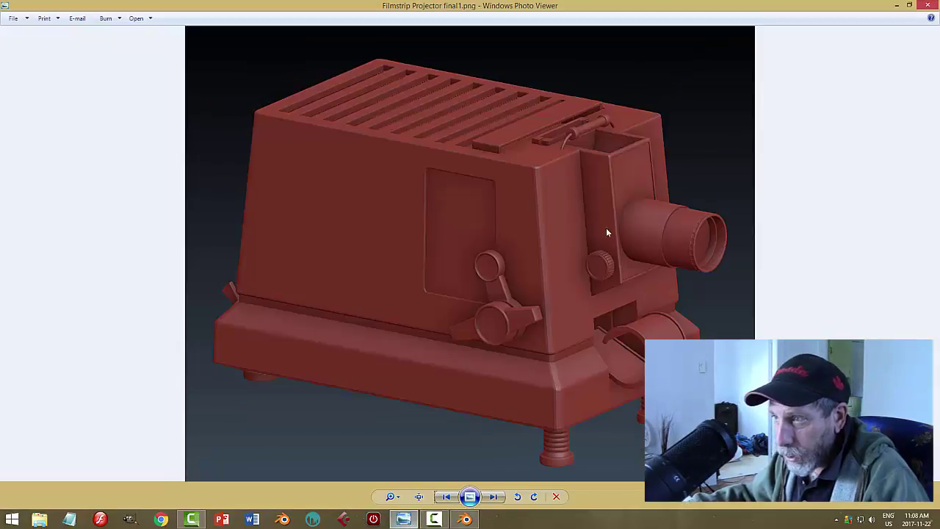
click(465, 519)
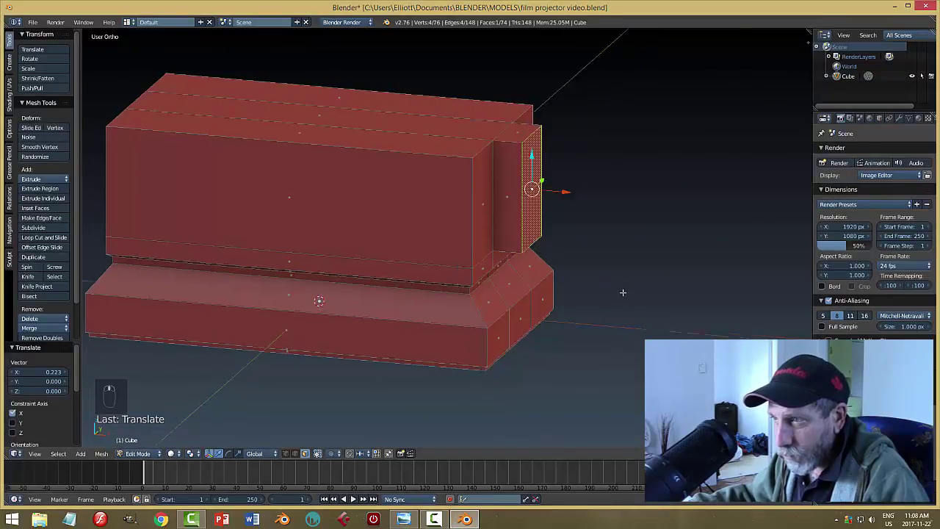
middle_drag(514, 441, 620, 257)
key(a)
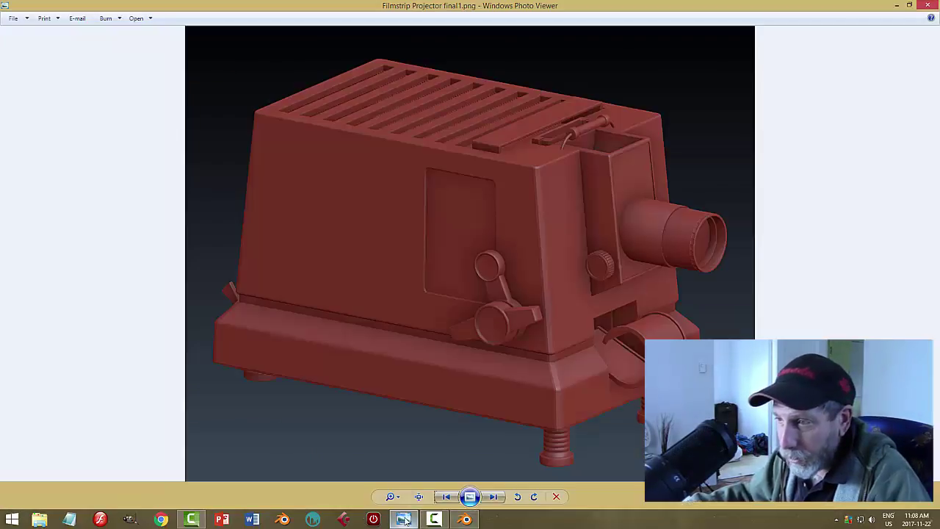
click(404, 520)
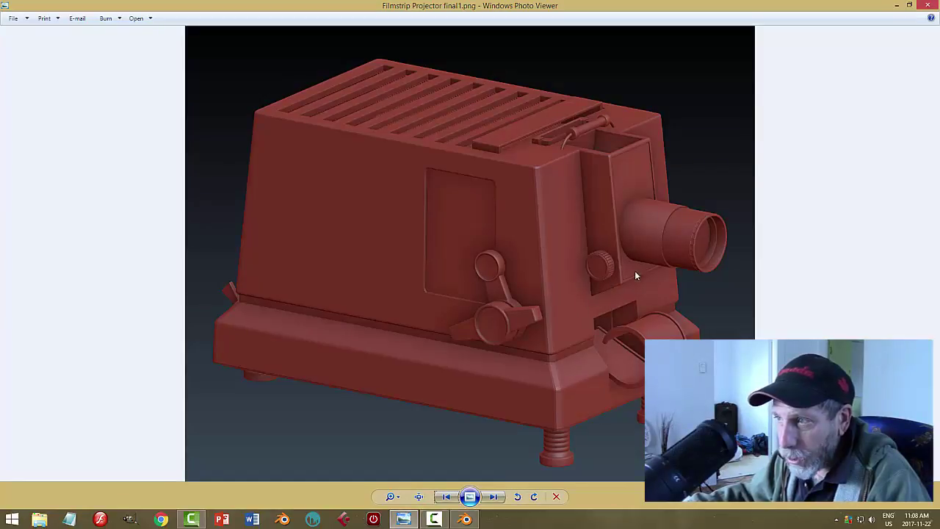
click(465, 520)
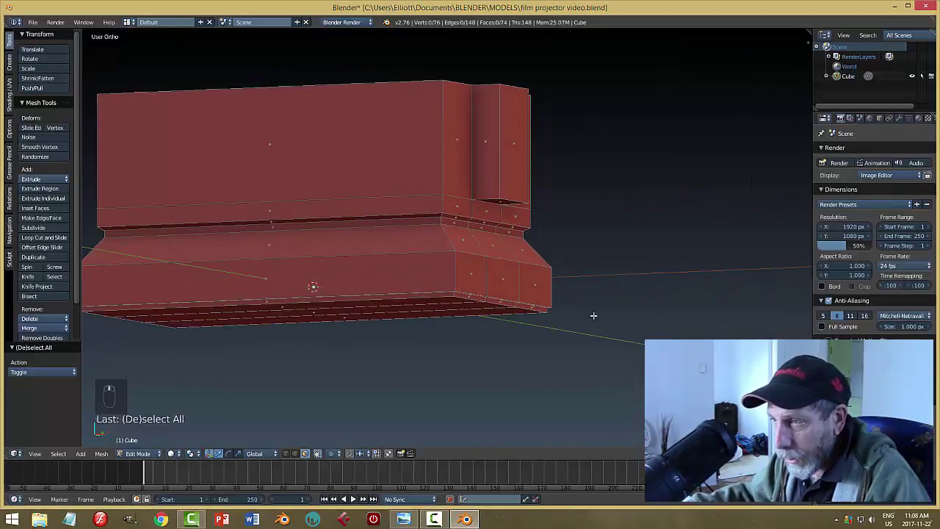
Switch to edge selection and raise the lower outer edge of the front block along the Z axis to slope its underside
middle_drag(555, 258, 583, 272)
key(ctrl+Tab)
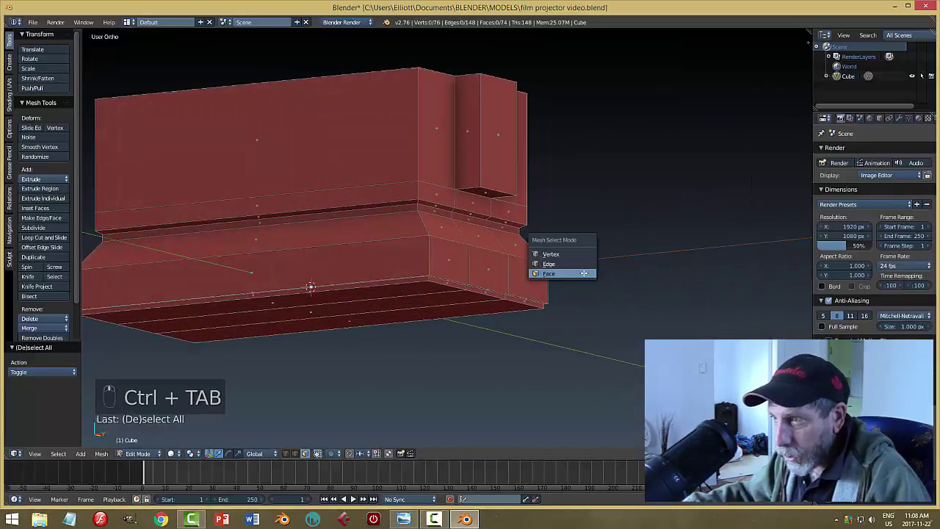
click(575, 265)
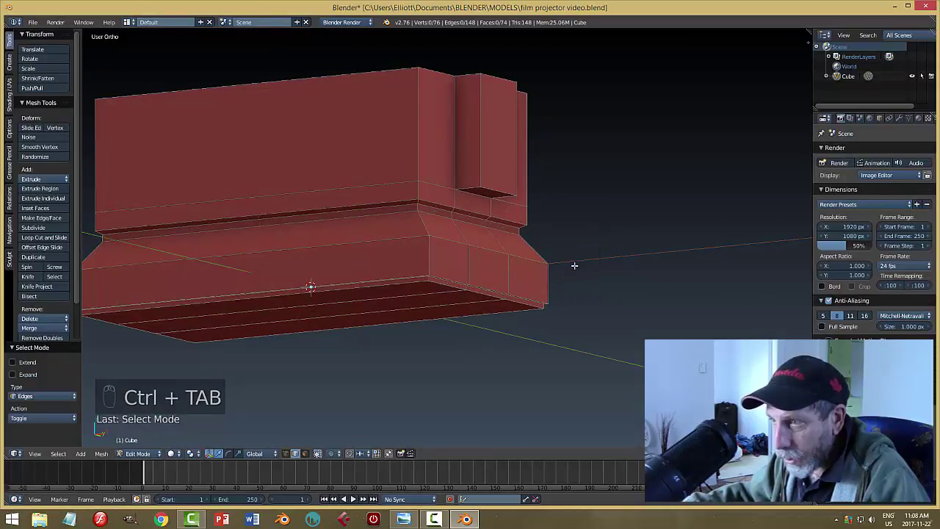
click(305, 453)
click(296, 453)
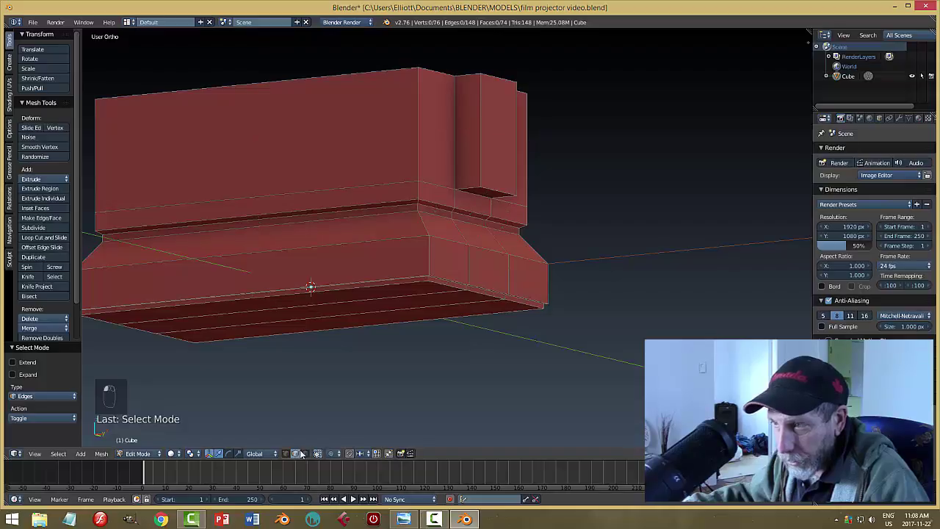
right_click(496, 189)
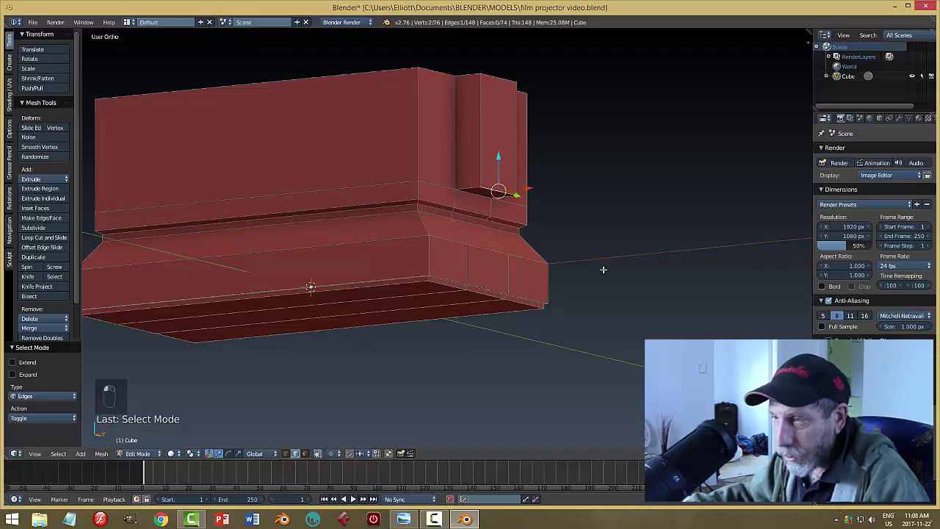
key(a)
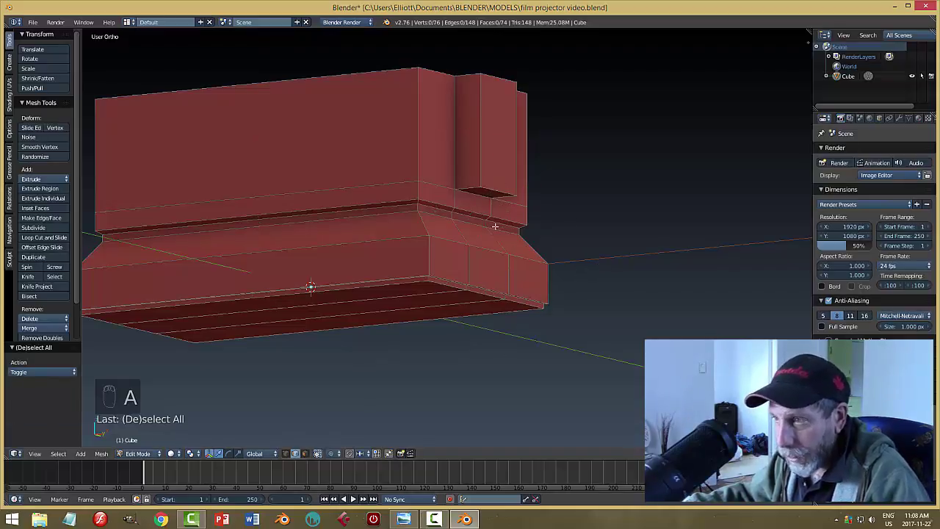
right_click(497, 190)
middle_drag(673, 277, 563, 225)
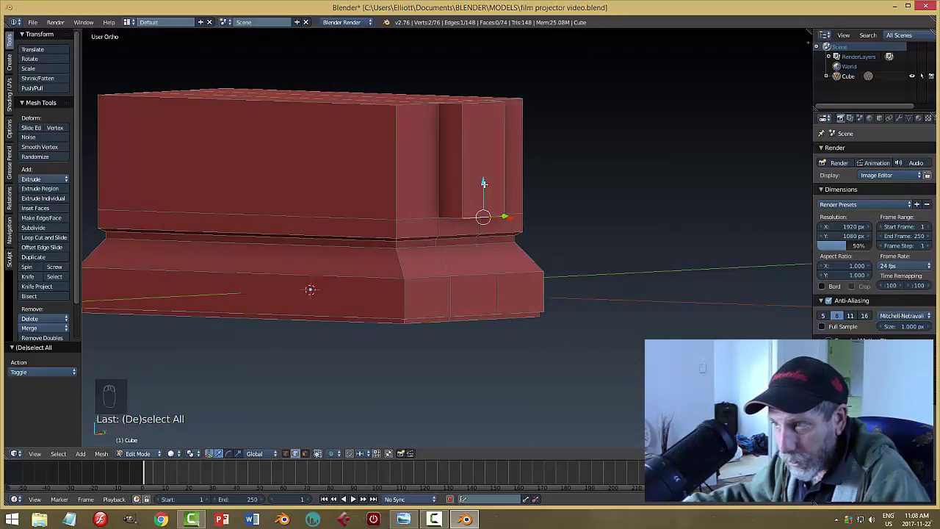
drag(484, 185, 486, 171)
middle_drag(486, 171, 595, 220)
Lower the front block's bottom outer edge by 0.011 along the Z axis, deselect it and check the reference render
key(a)
right_click(490, 197)
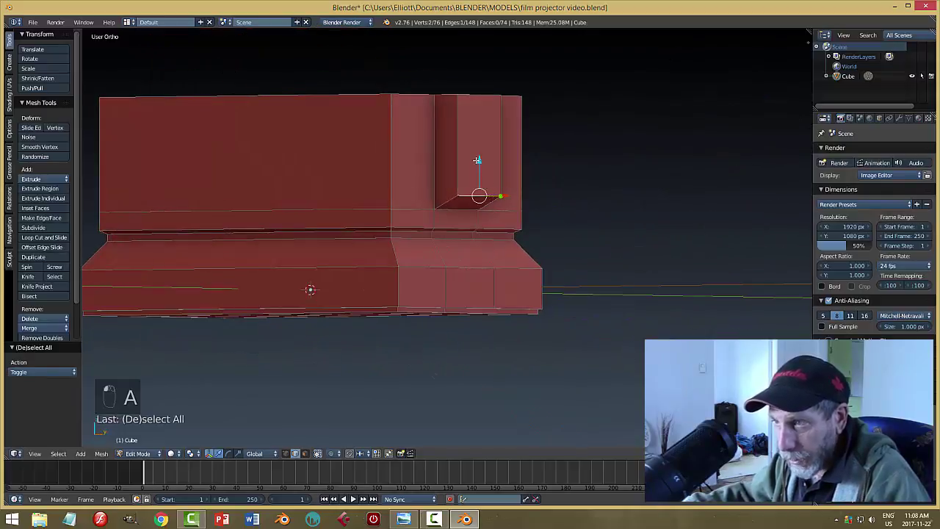
drag(481, 158, 483, 164)
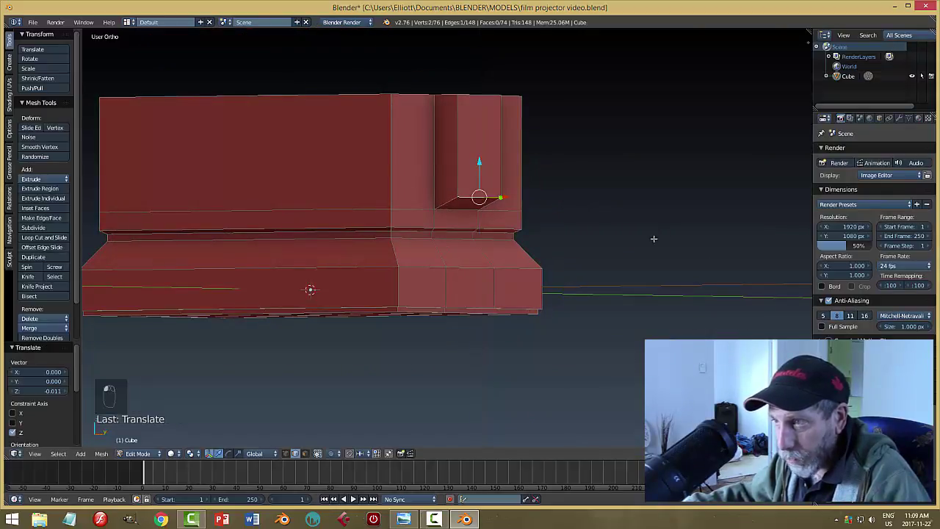
key(a)
middle_drag(648, 237, 608, 345)
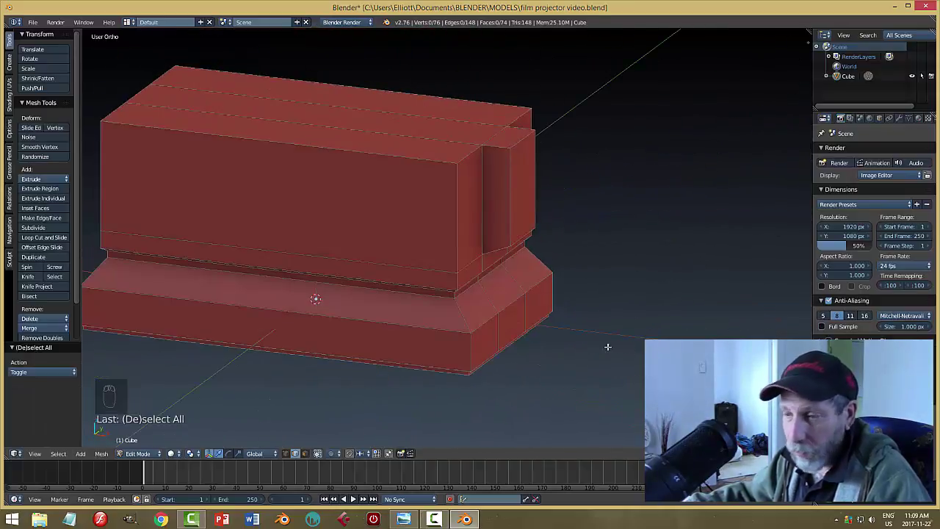
click(403, 519)
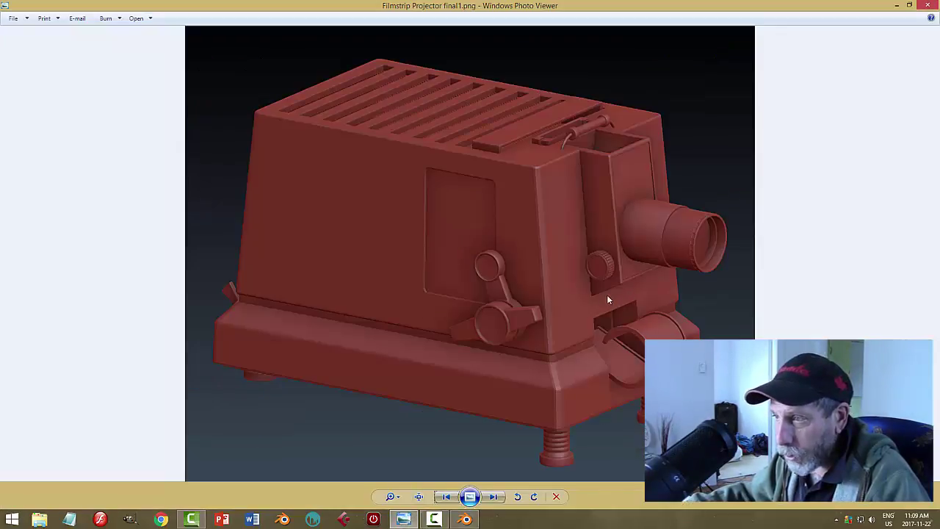
Switch back to Blender, change to face selection and select the outer face of the protruding front block
click(464, 519)
middle_drag(609, 290, 596, 282)
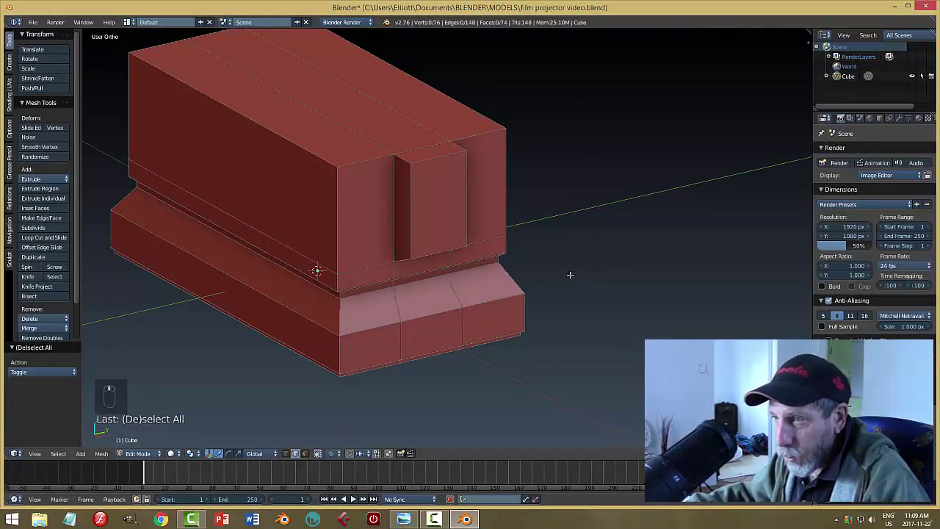
middle_drag(489, 222, 429, 213)
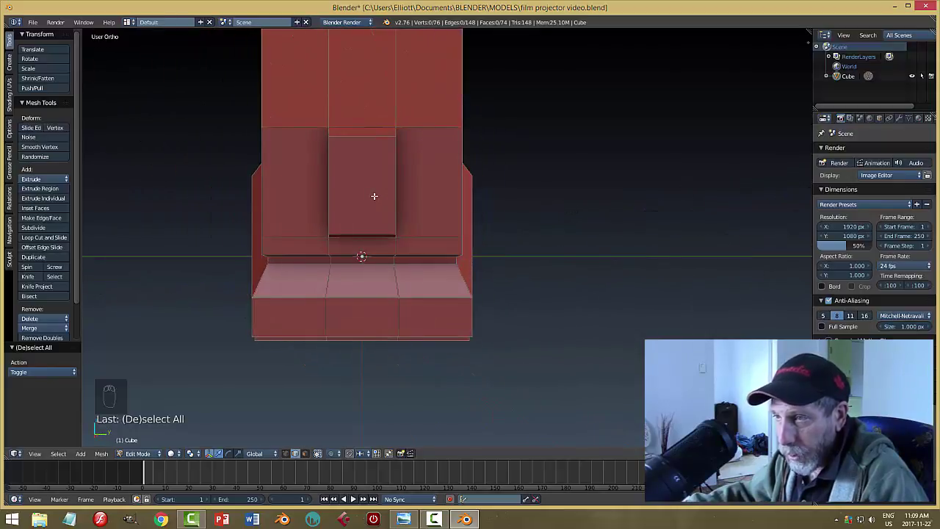
key(Tab)
key(ctrl+Tab)
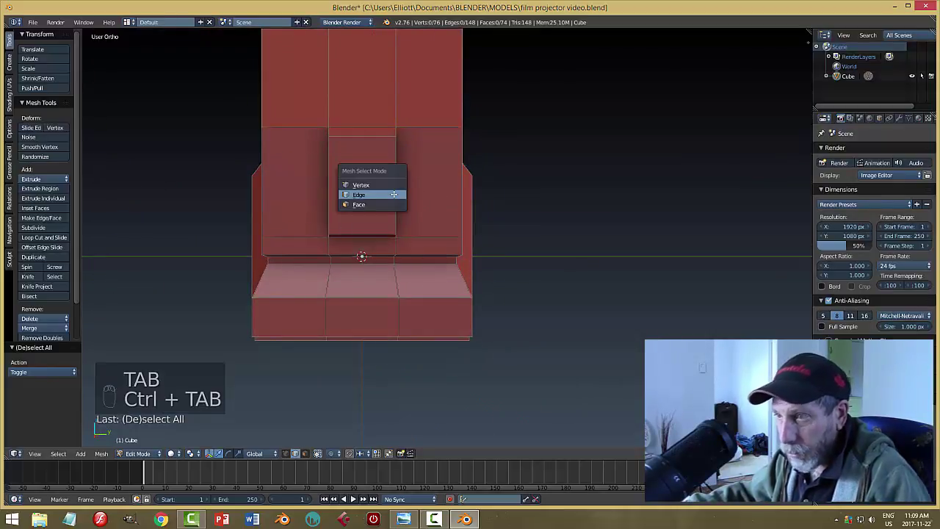
click(389, 205)
right_click(377, 178)
middle_drag(518, 219, 556, 210)
Check the lens housing in the reference render in Windows Photo Viewer, return to Blender and inset the front block's outer face by 0.0321
key(alt+Tab)
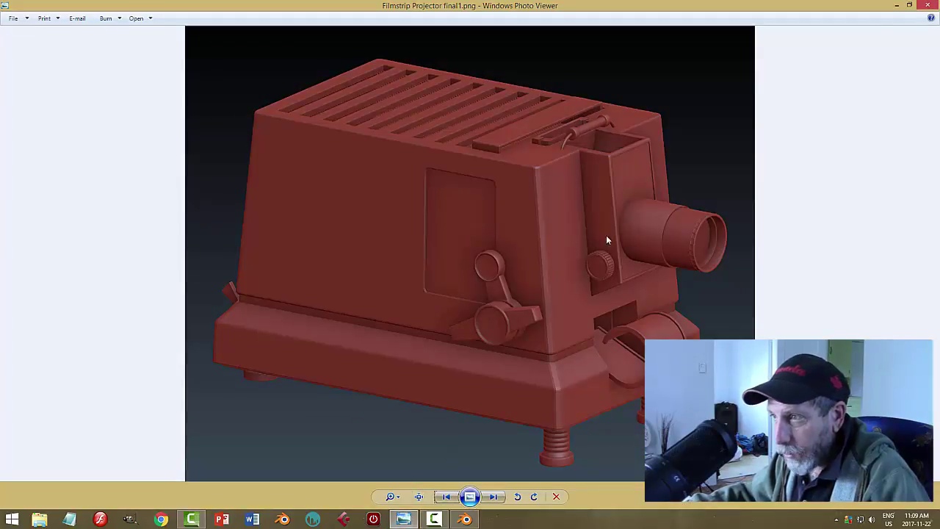
scroll(606, 235, up, 2)
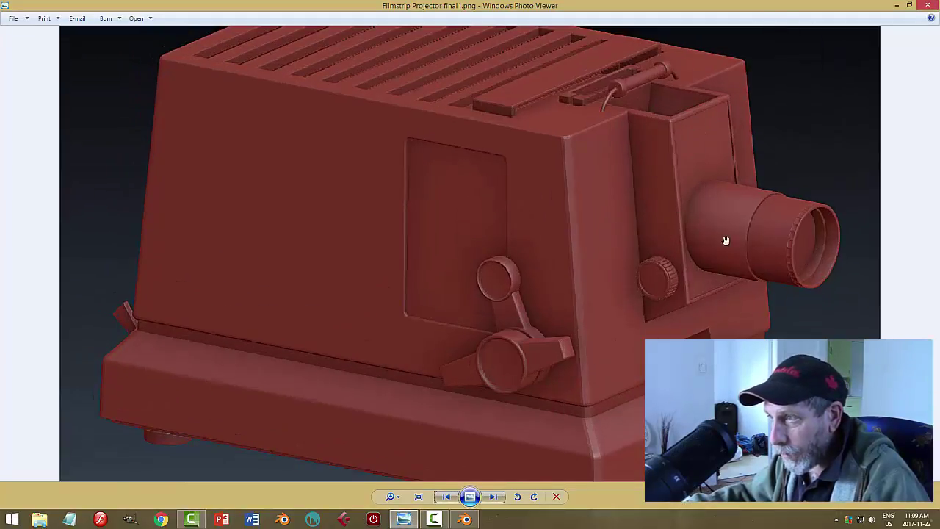
scroll(534, 426, down, 2)
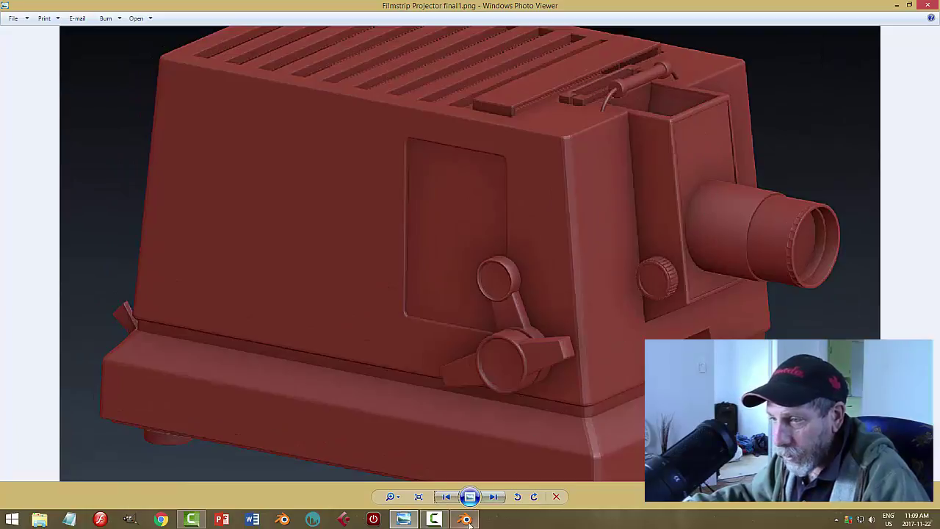
key(alt+Tab)
middle_drag(565, 207, 560, 237)
scroll(566, 230, up, 2)
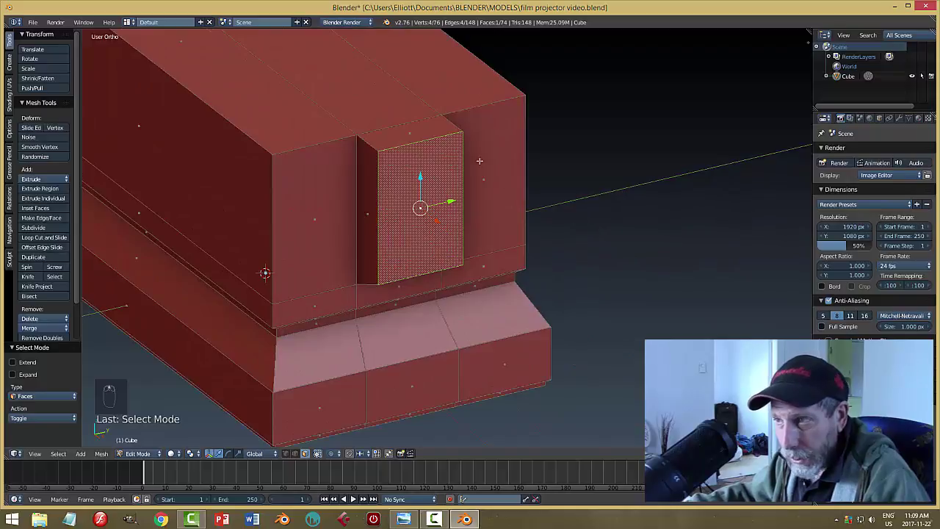
middle_drag(621, 193, 642, 186)
scroll(617, 178, up, 1)
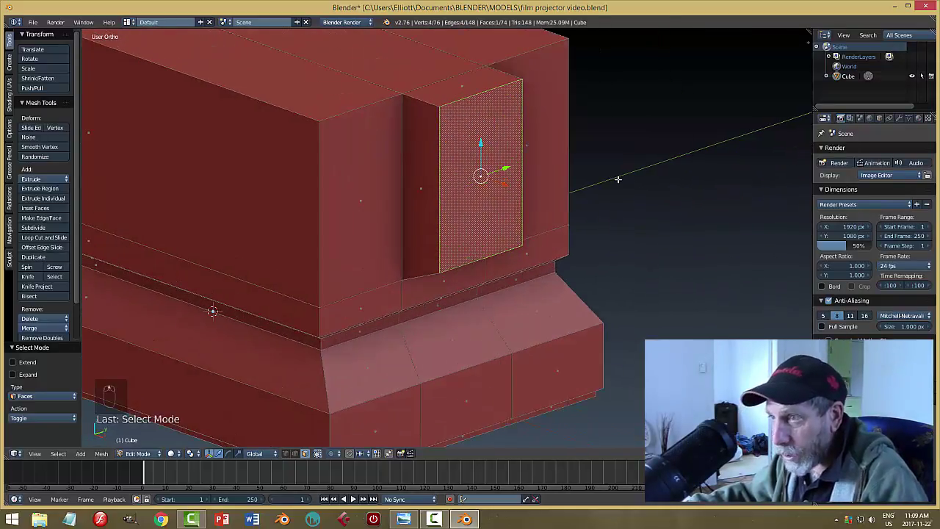
key(i)
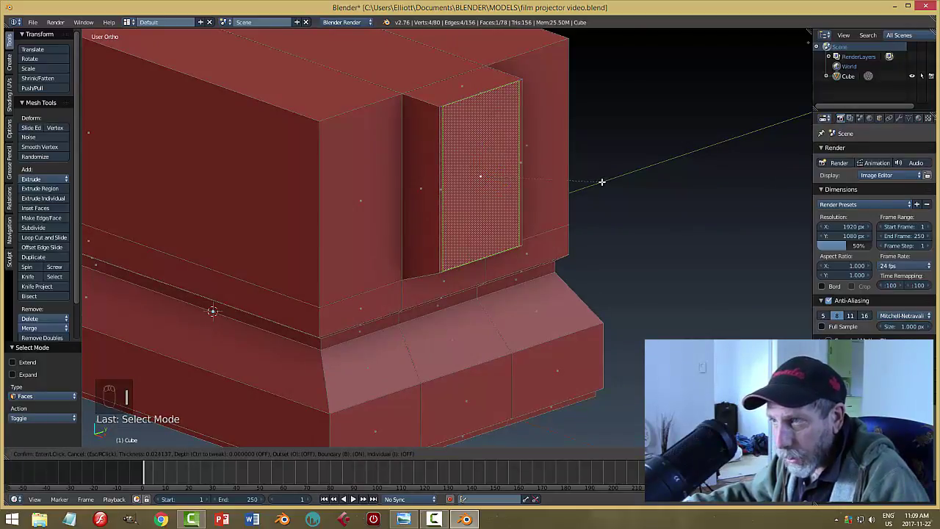
click(600, 182)
Scale the inset face on the front block to 0.965 along the Z axis
key(KP_6)
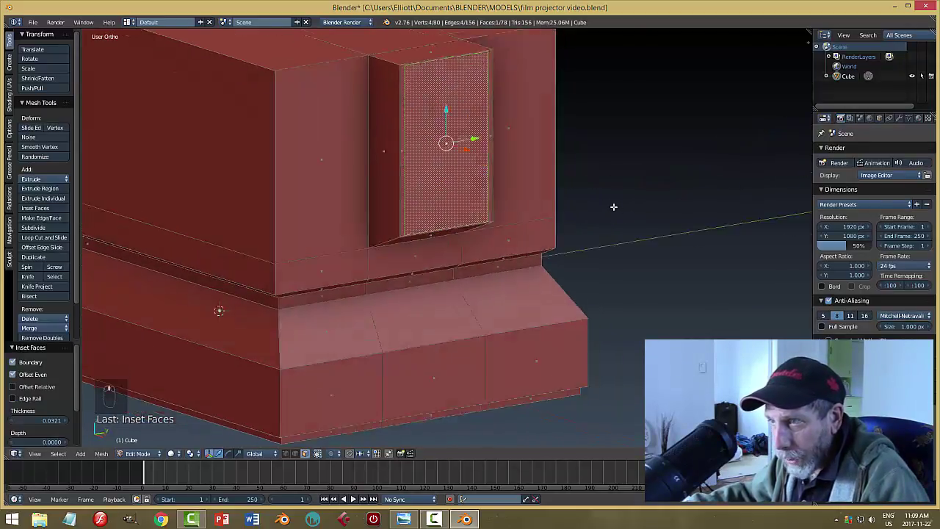
key(KP_2)
key(KP_8)
scroll(441, 206, up, 2)
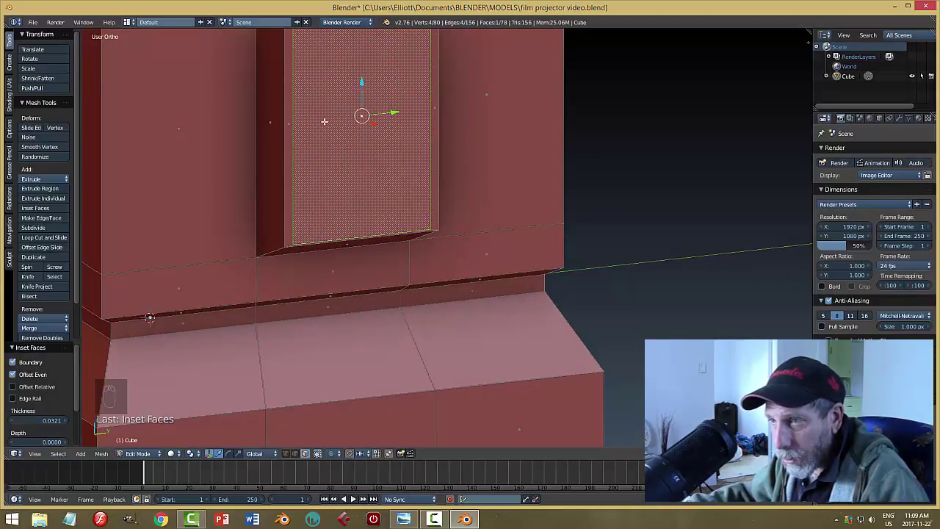
middle_drag(413, 210, 525, 189)
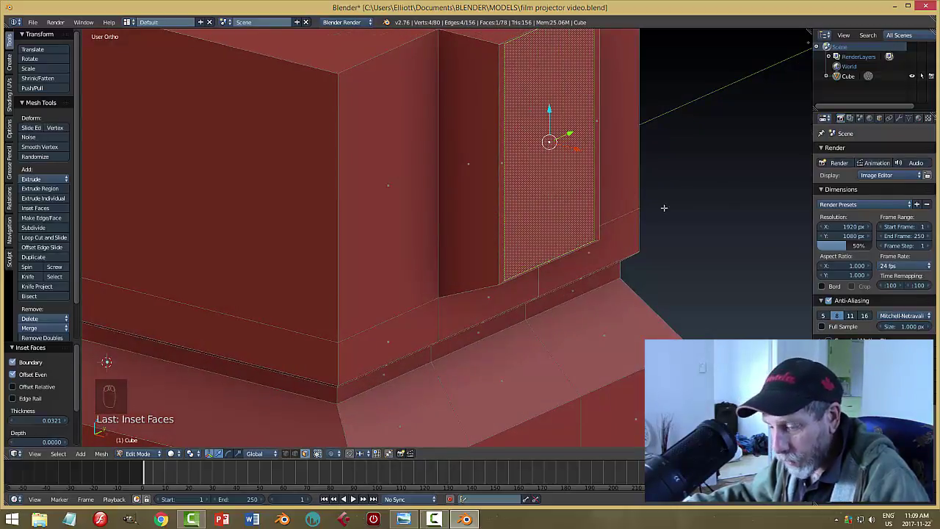
key(s)
key(z)
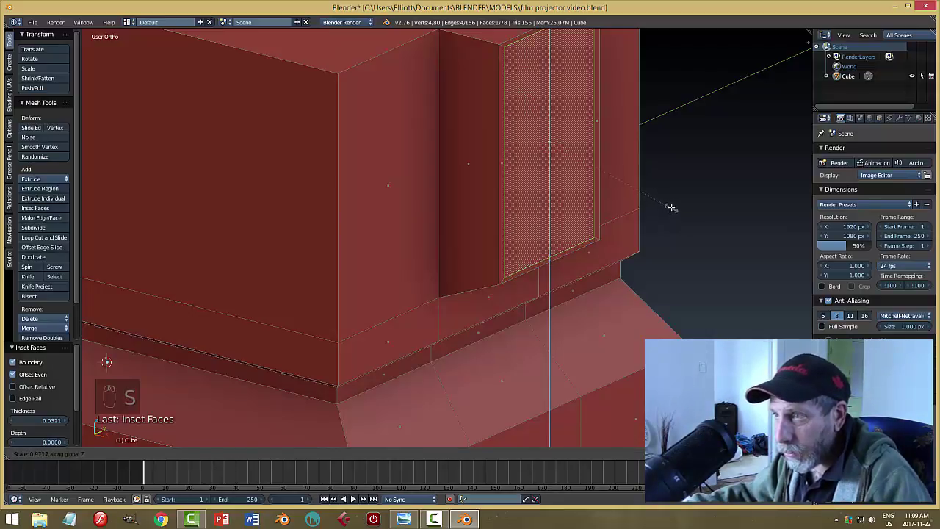
click(670, 207)
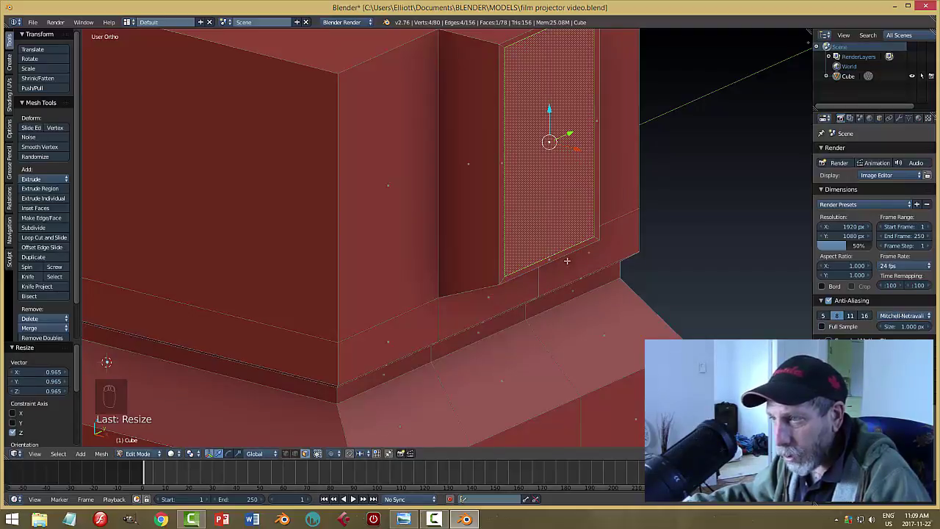
Shrink the inset face further by scaling it to 0.983 along the Z axis, evening out its border
middle_drag(567, 261, 594, 239)
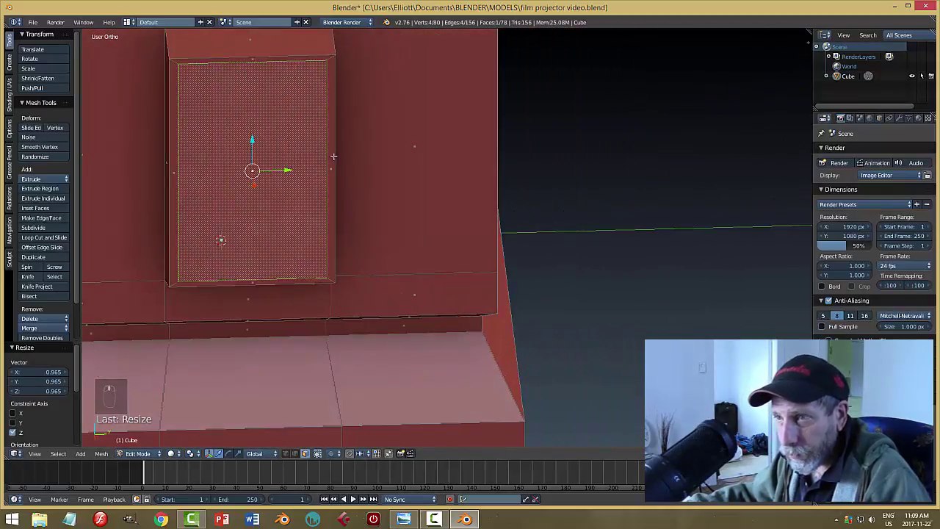
key(s)
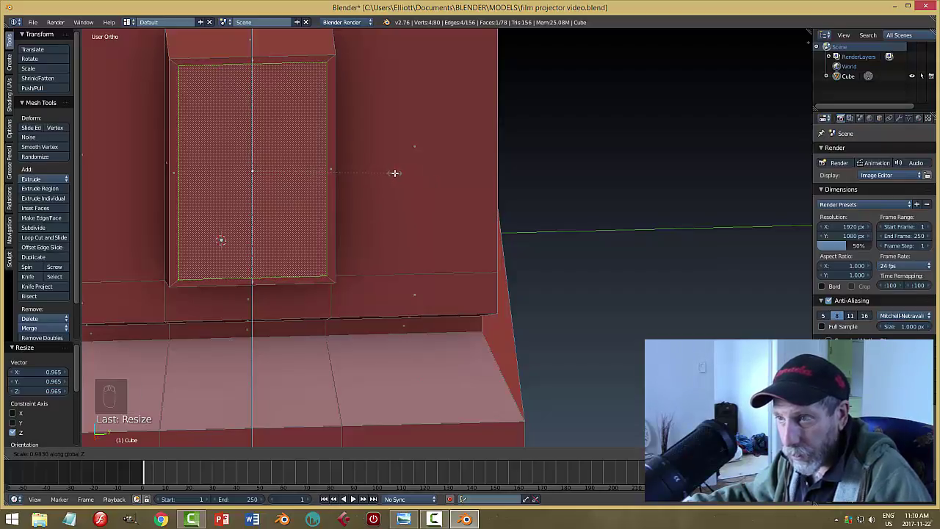
click(395, 172)
Extrude the inset face and push it slightly inward along the X axis to form a shallow recess, and deselect everything
middle_drag(434, 184, 505, 186)
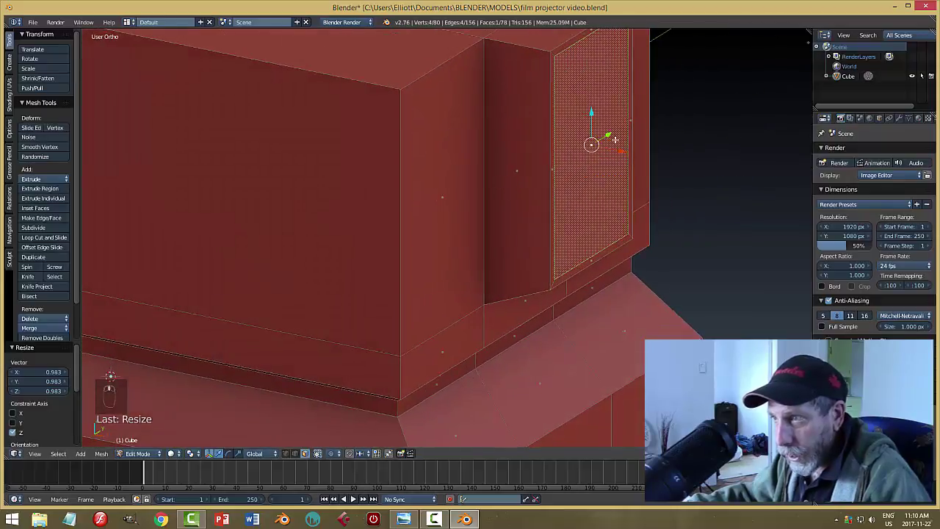
middle_drag(616, 139, 572, 124)
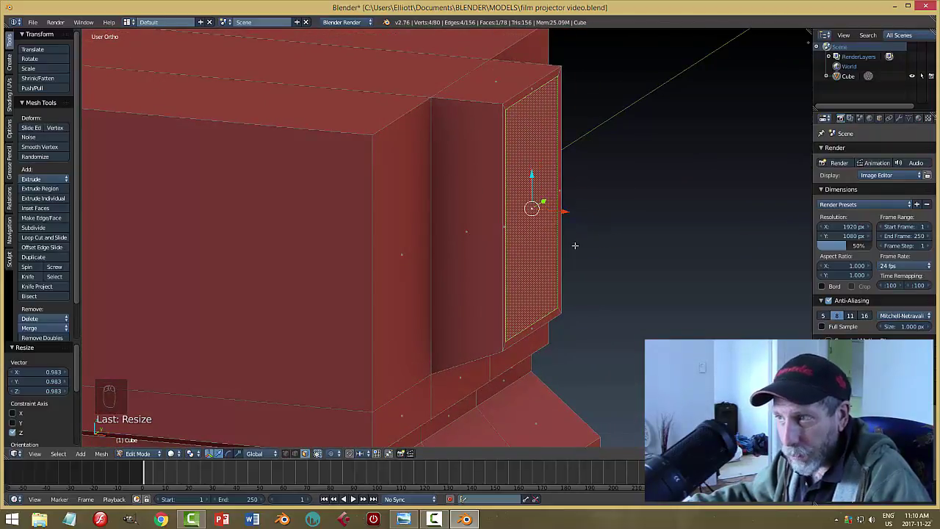
key(e)
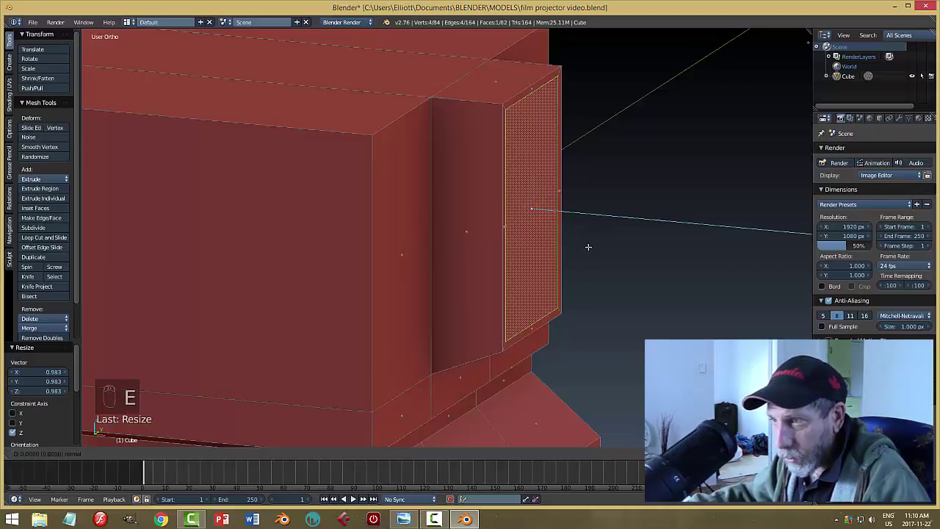
right_click(587, 247)
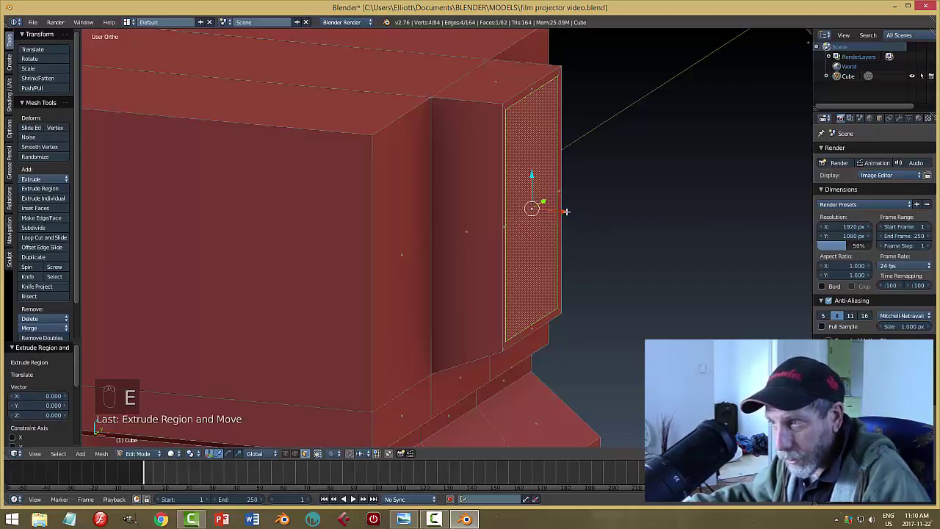
drag(567, 211, 564, 211)
key(a)
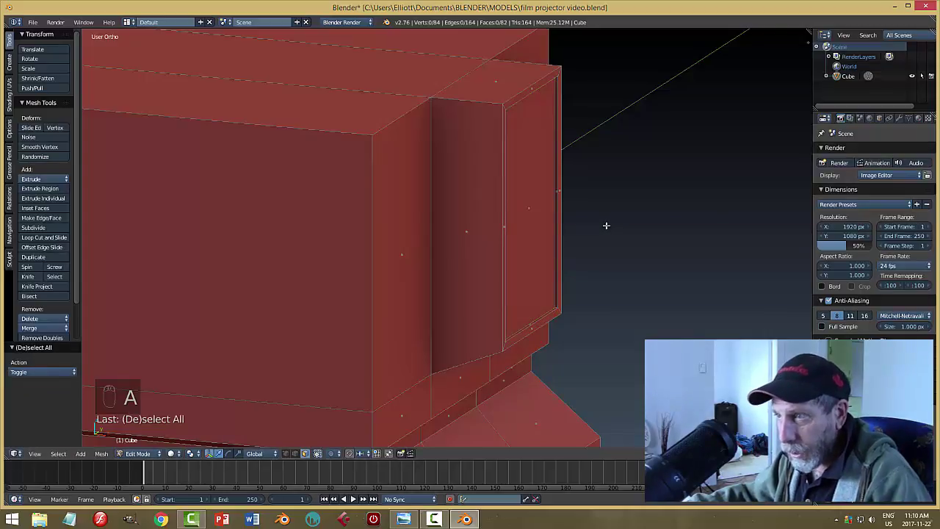
Leave edit mode, inspect the recessed front block and save the project over the existing blend file
scroll(606, 225, down, 3)
key(Tab)
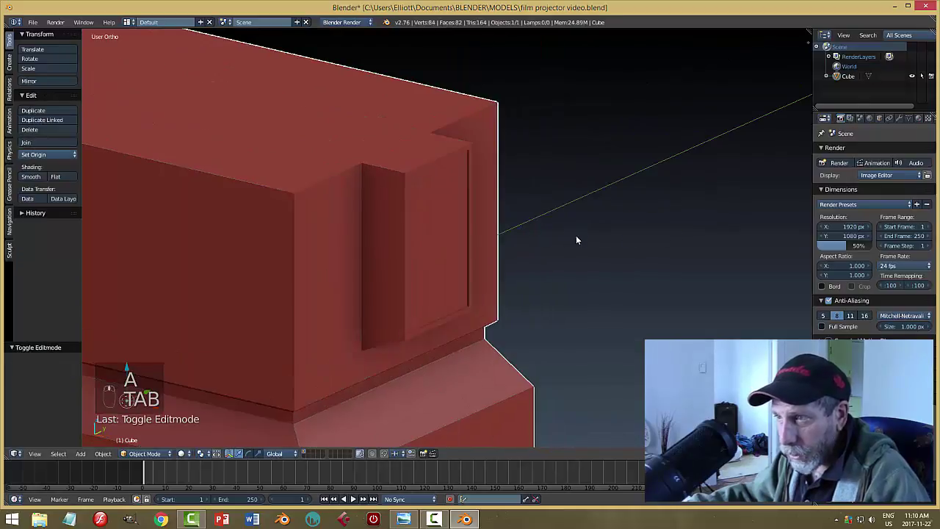
middle_drag(576, 240, 475, 219)
middle_drag(533, 215, 590, 255)
key(ctrl+s)
click(589, 254)
middle_drag(518, 261, 480, 262)
middle_drag(415, 263, 539, 243)
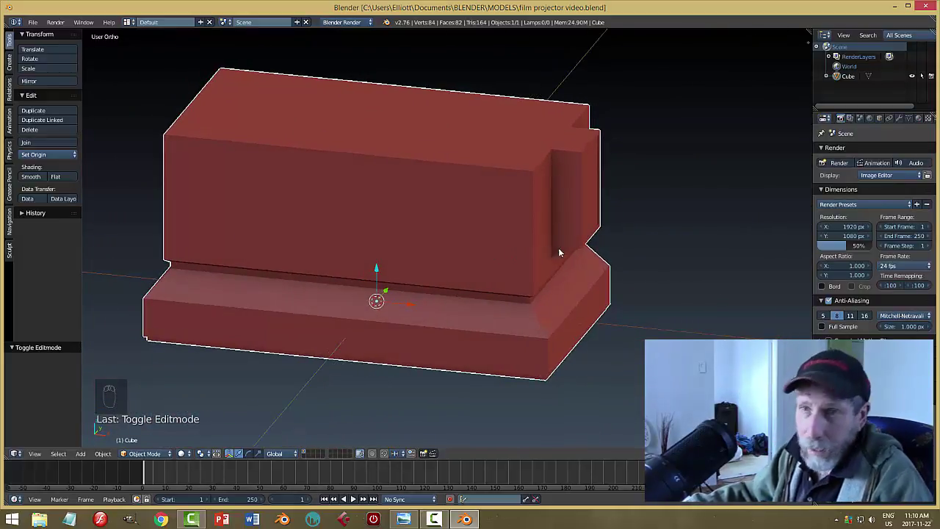
Try a Bevel modifier with a width of 0.1640 and two segments on the projector body, and remove it
click(900, 118)
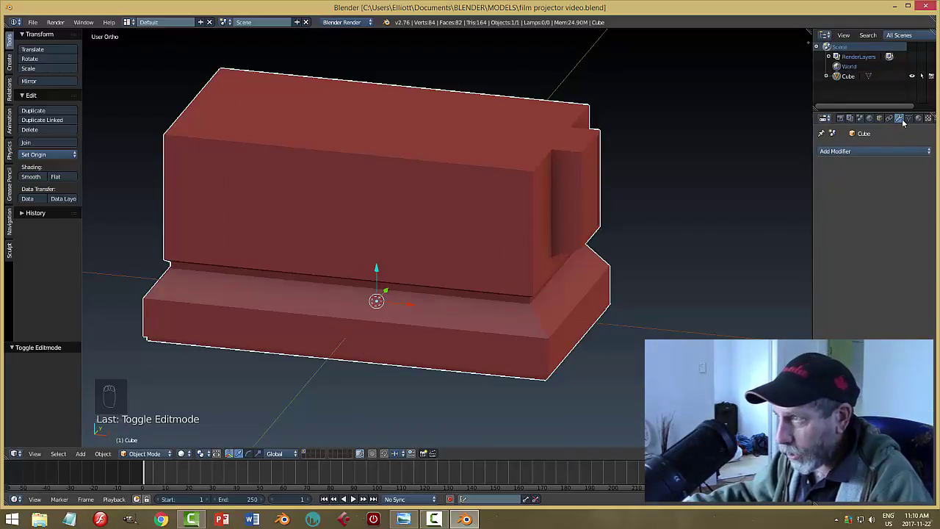
click(852, 151)
click(733, 185)
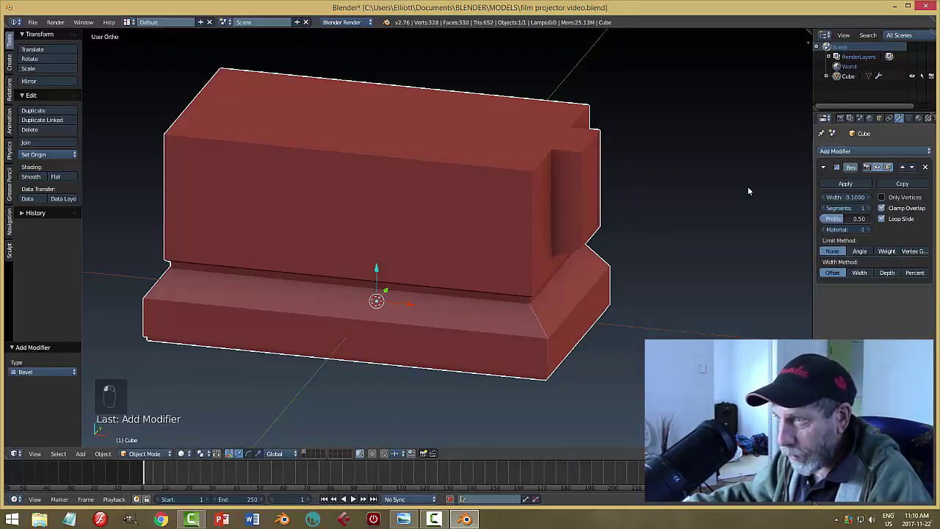
click(863, 208)
drag(852, 197, 865, 197)
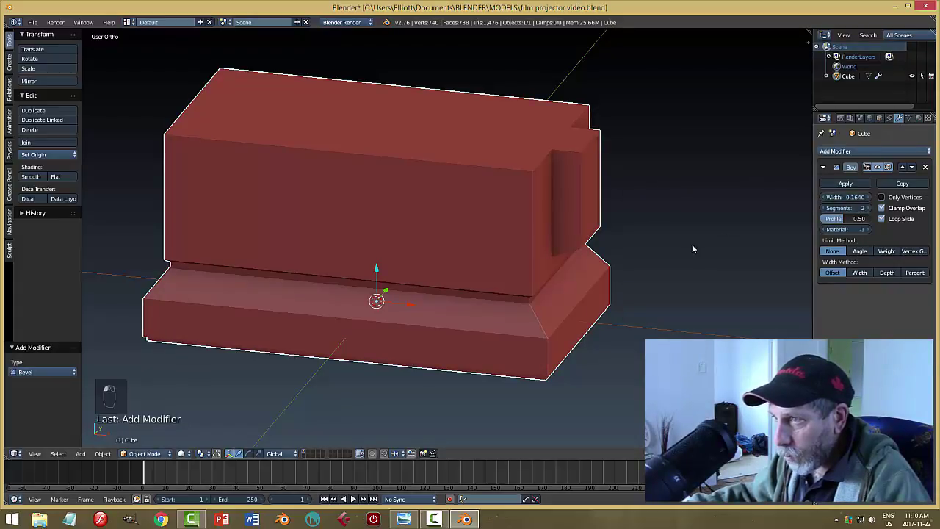
scroll(662, 238, down, 2)
middle_drag(662, 238, 727, 220)
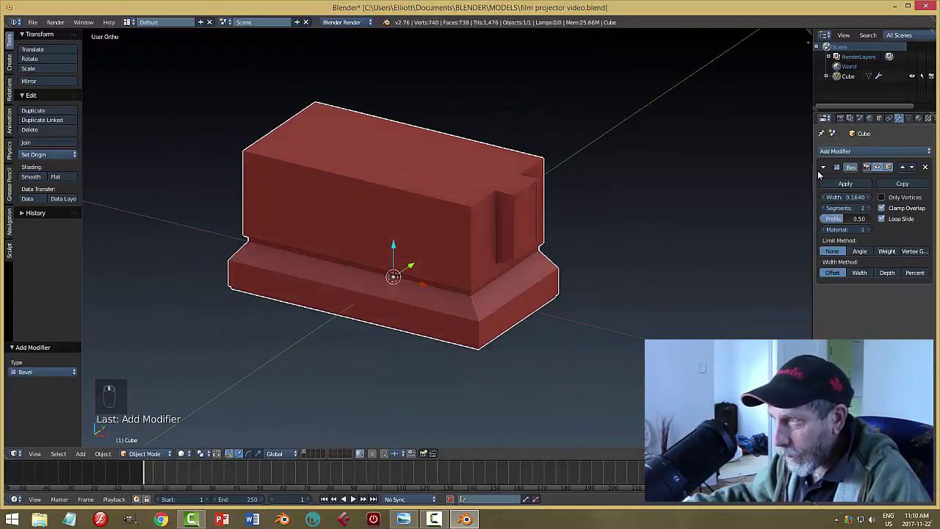
click(925, 167)
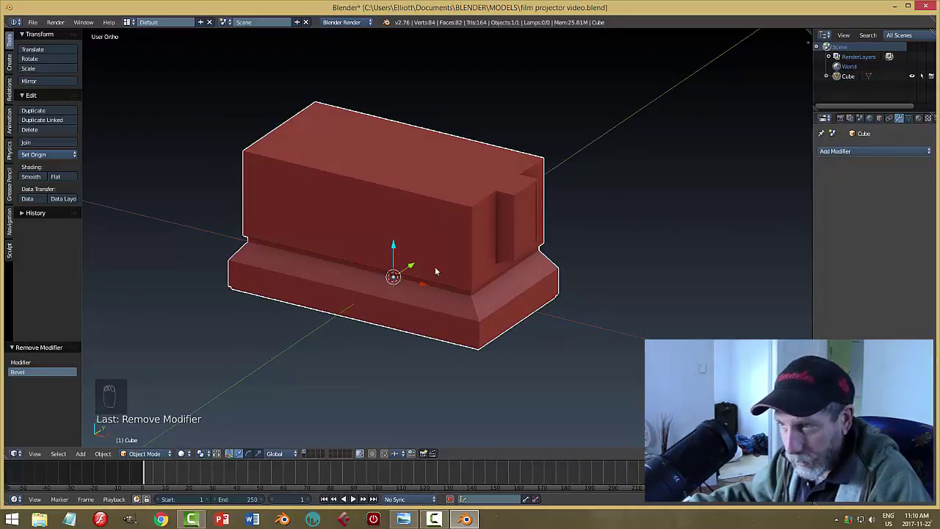
Apply the scale transform to the projector body object
click(103, 453)
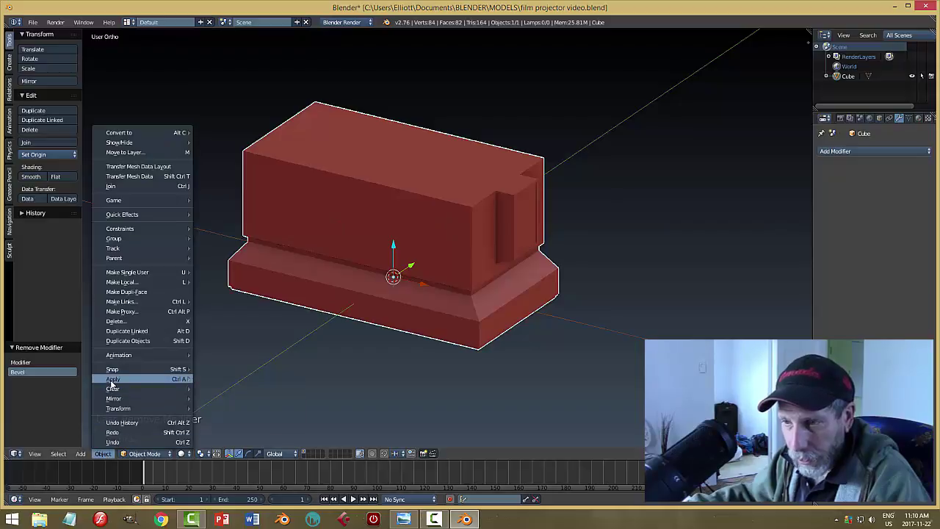
mouse_move(113, 379)
click(231, 399)
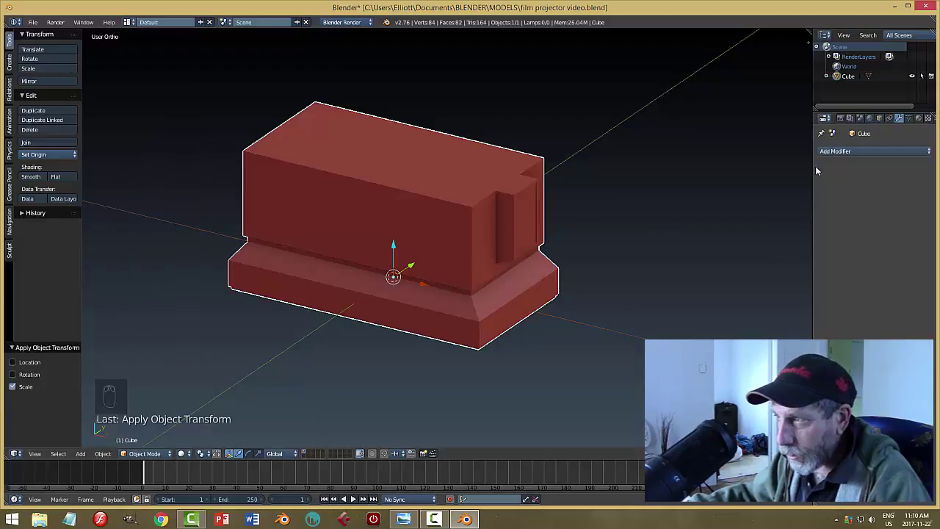
Try a one-segment Bevel modifier on the rescaled body with its width raised to 0.4060, and remove it
click(834, 151)
click(733, 184)
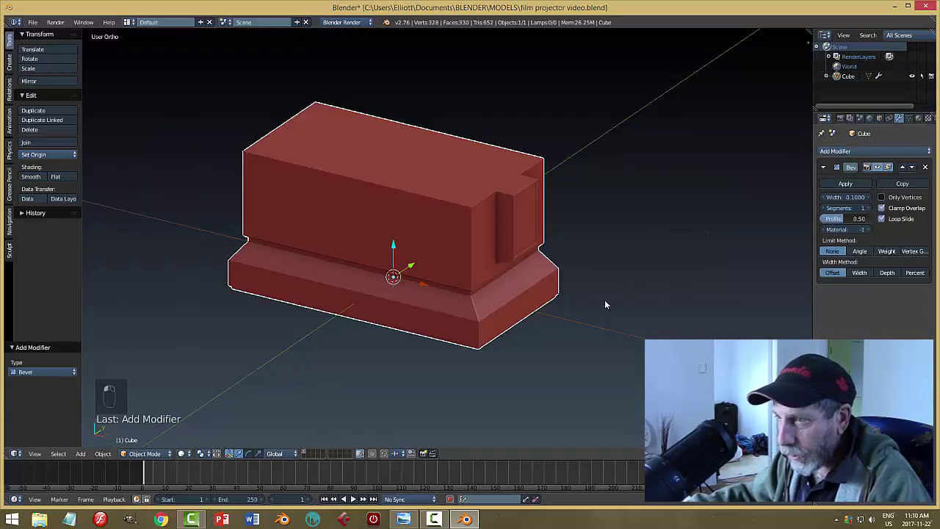
scroll(749, 250, up, 5)
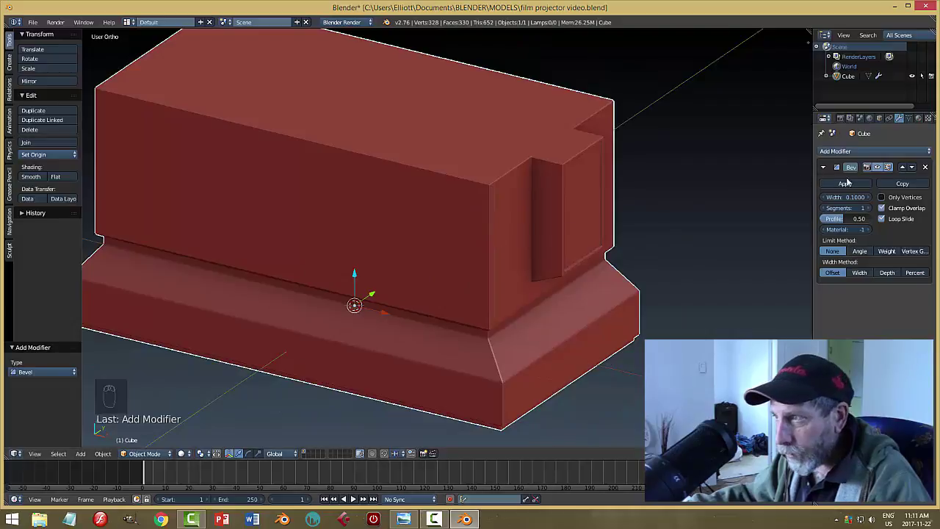
mouse_move(837, 203)
mouse_down()
mouse_move(852, 204)
mouse_move(825, 202)
mouse_up()
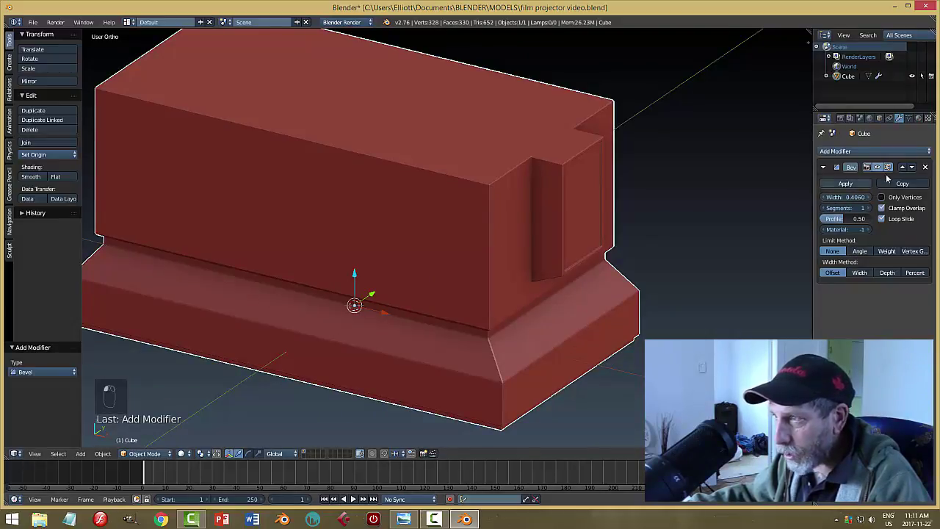
click(925, 167)
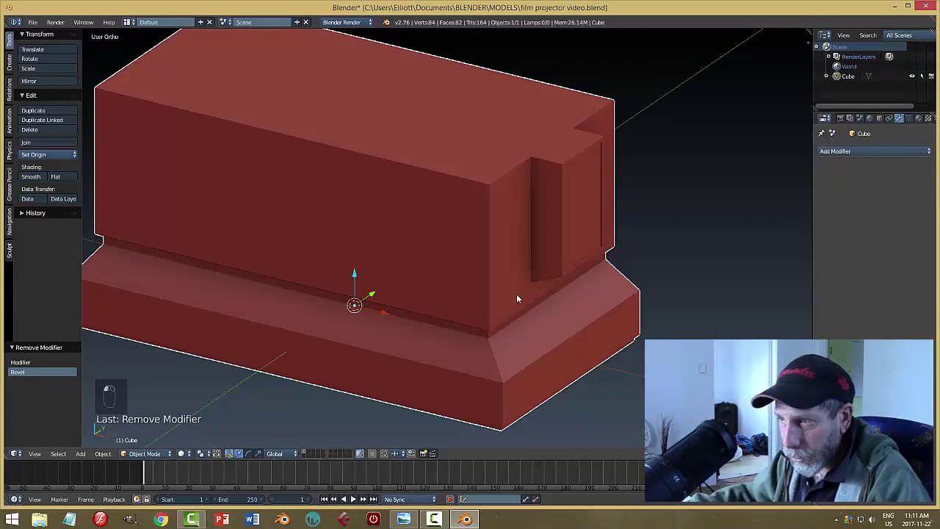
middle_drag(517, 298, 622, 287)
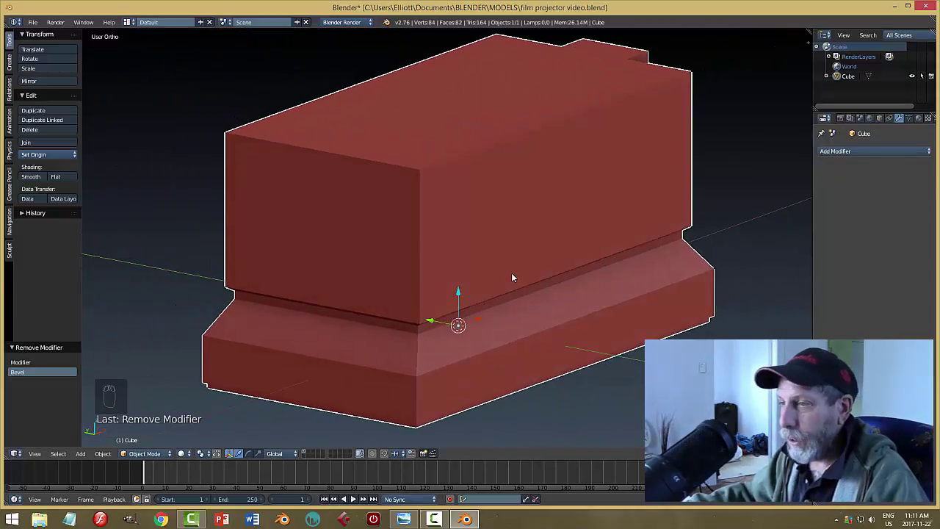
Open the projector body mesh for editing in edge selection mode
key(Tab)
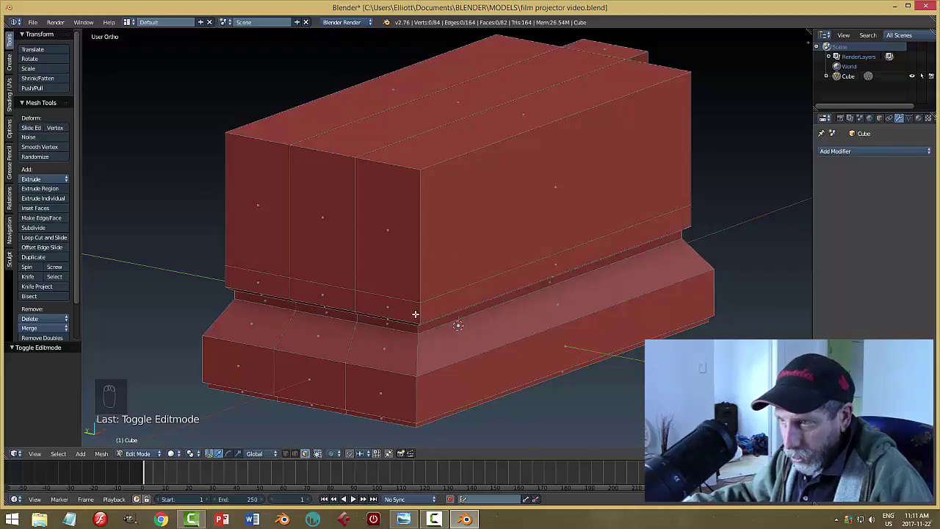
key(ctrl+Tab)
click(467, 287)
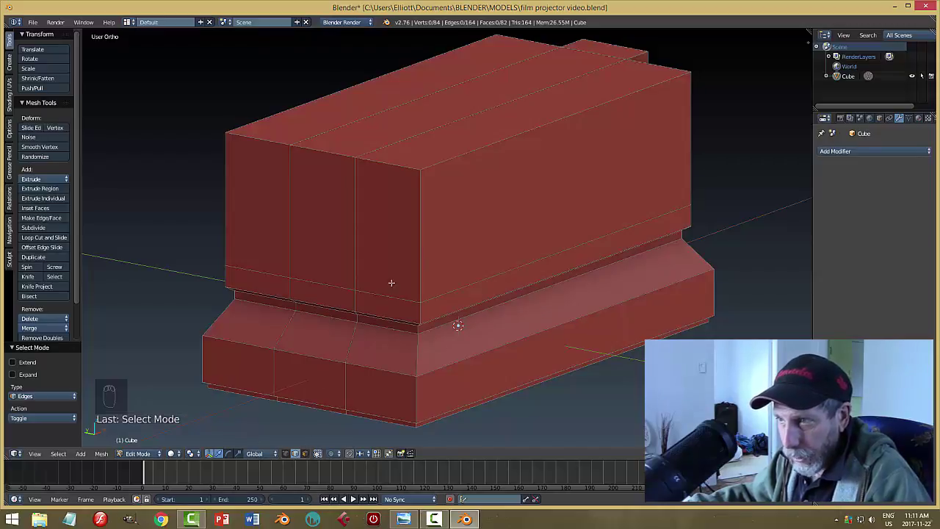
right_click(421, 233)
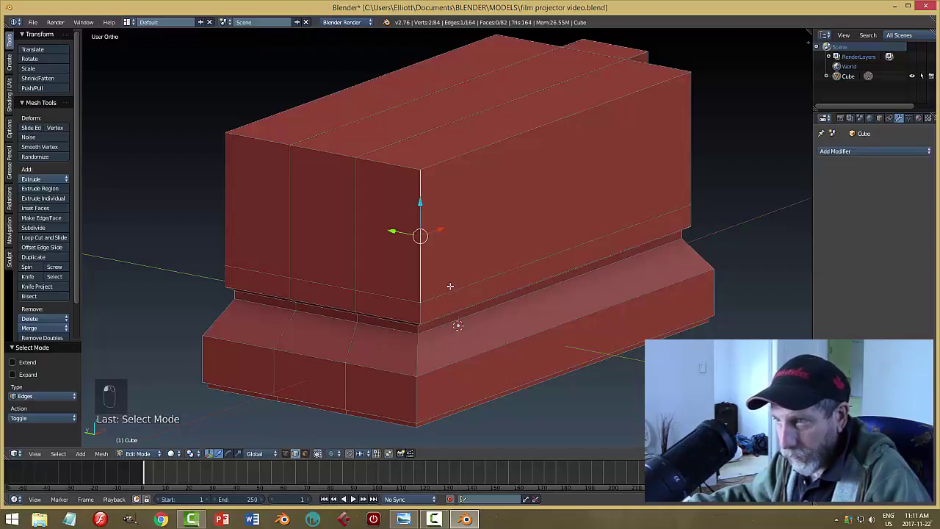
alt+right_click(419, 311)
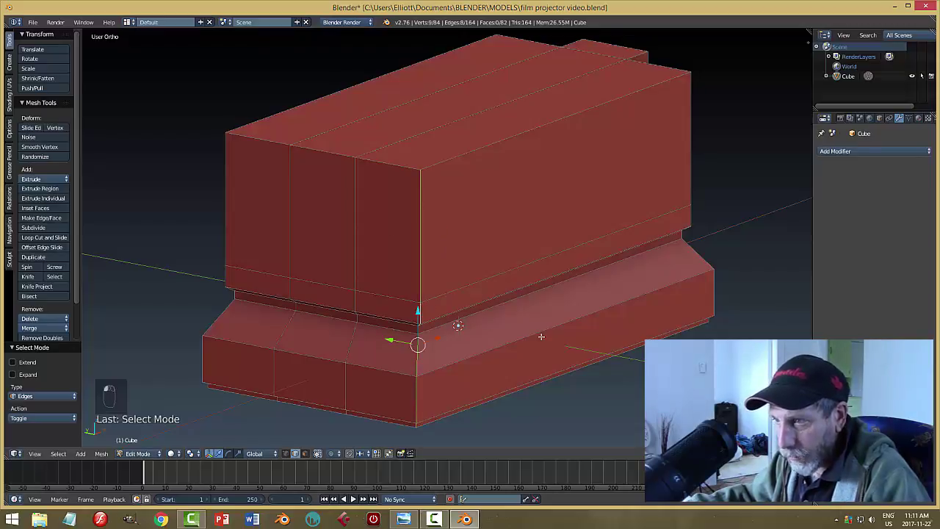
middle_drag(541, 337, 416, 335)
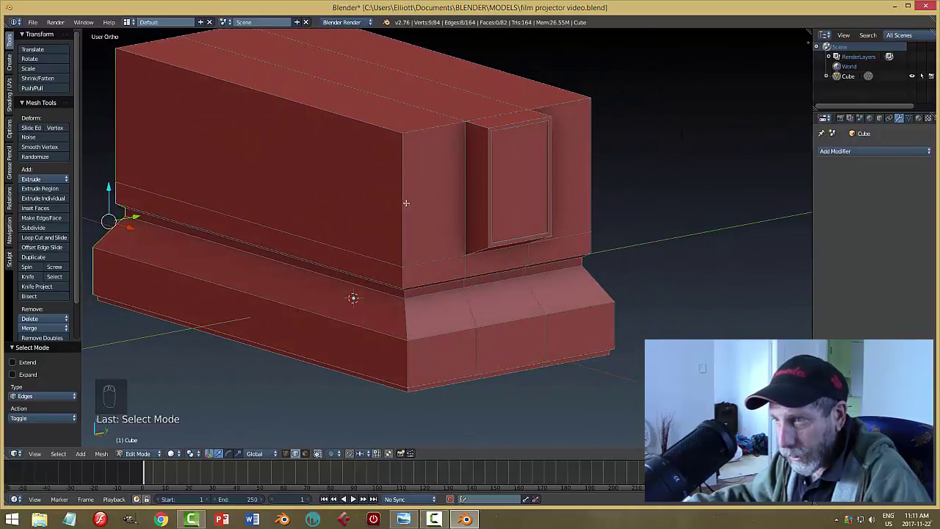
alt+shift+right_click(453, 298)
middle_drag(453, 298, 452, 288)
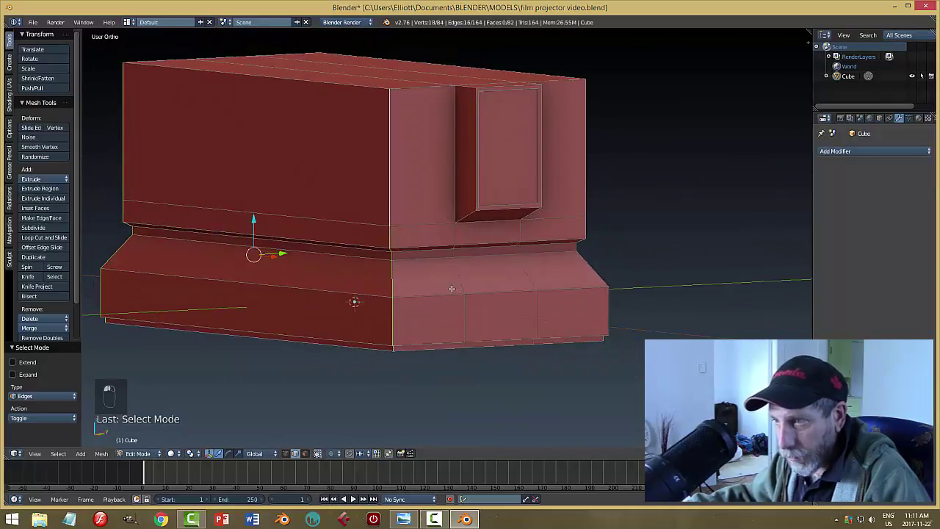
middle_drag(509, 294, 458, 234)
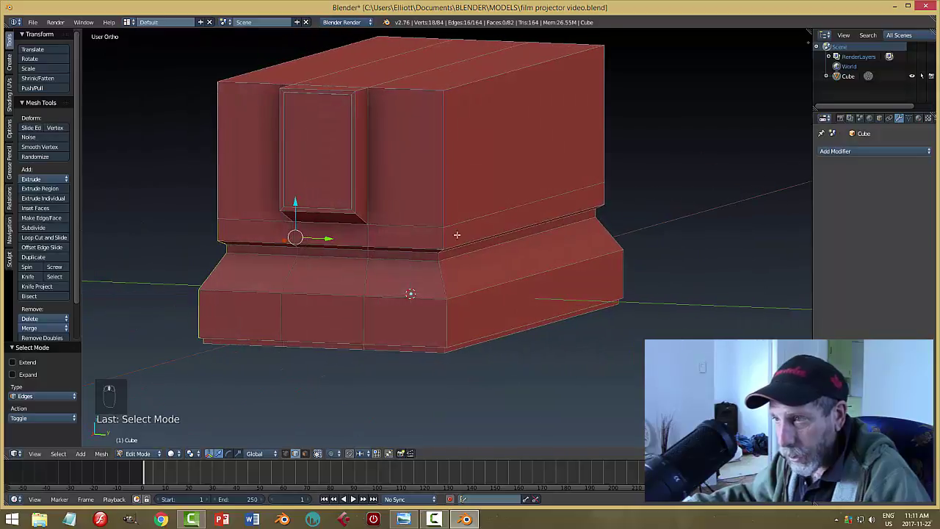
alt+shift+right_click(441, 173)
middle_drag(467, 183, 451, 266)
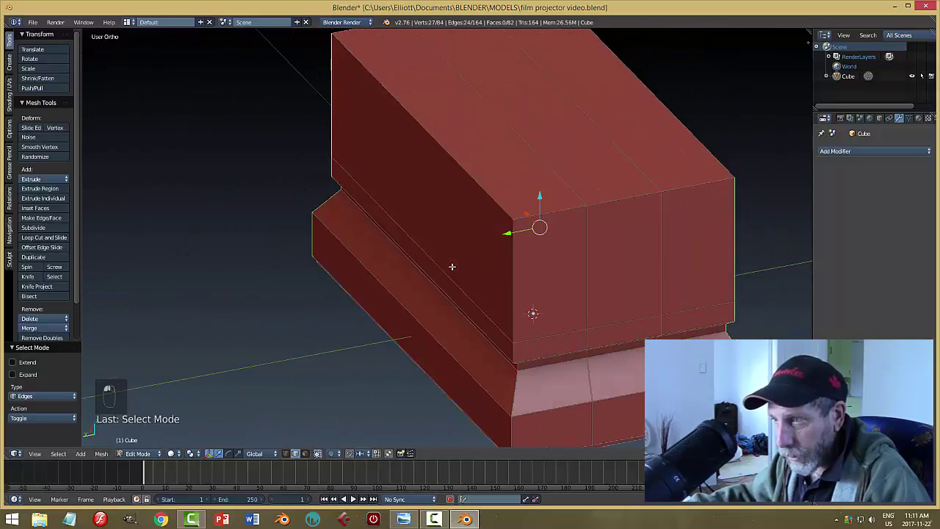
alt+shift+right_click(514, 276)
middle_drag(514, 276, 448, 239)
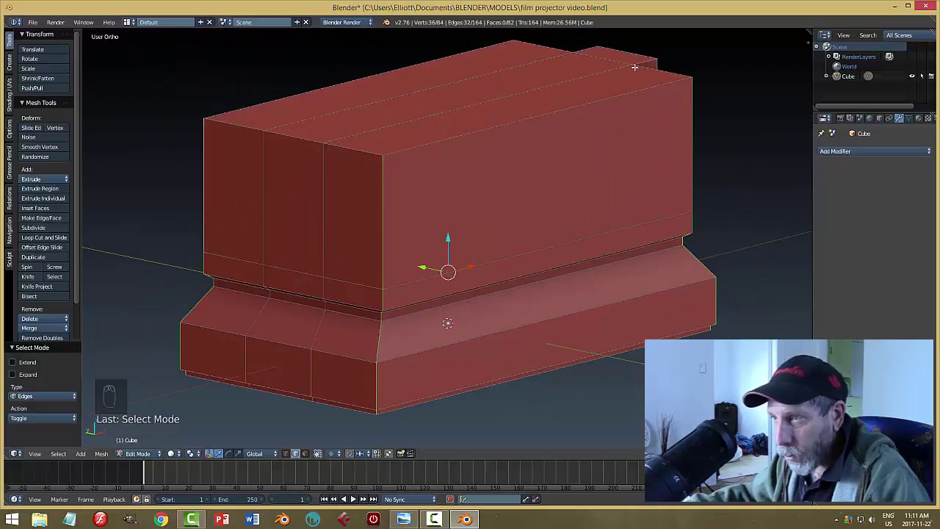
middle_drag(605, 311, 629, 308)
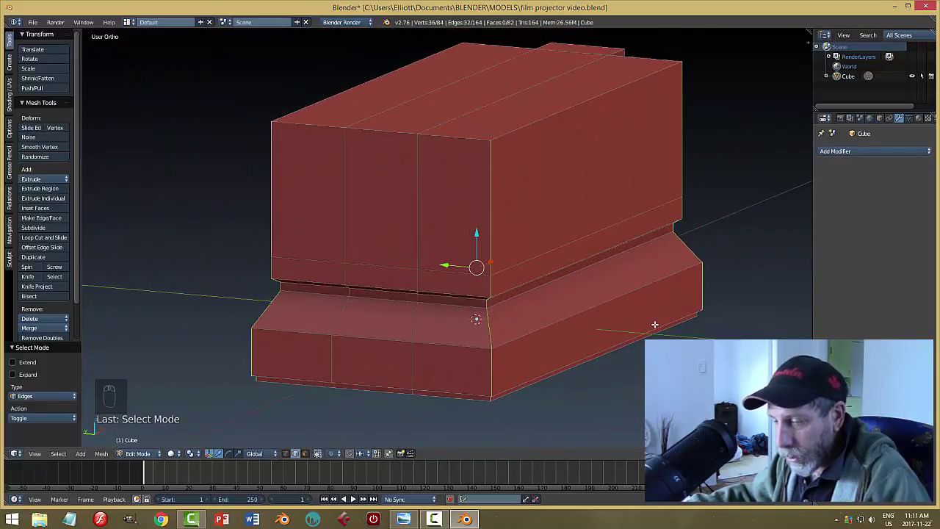
key(a)
Leave edit mode and apply the rotation and scale transforms to the projector body object
key(Tab)
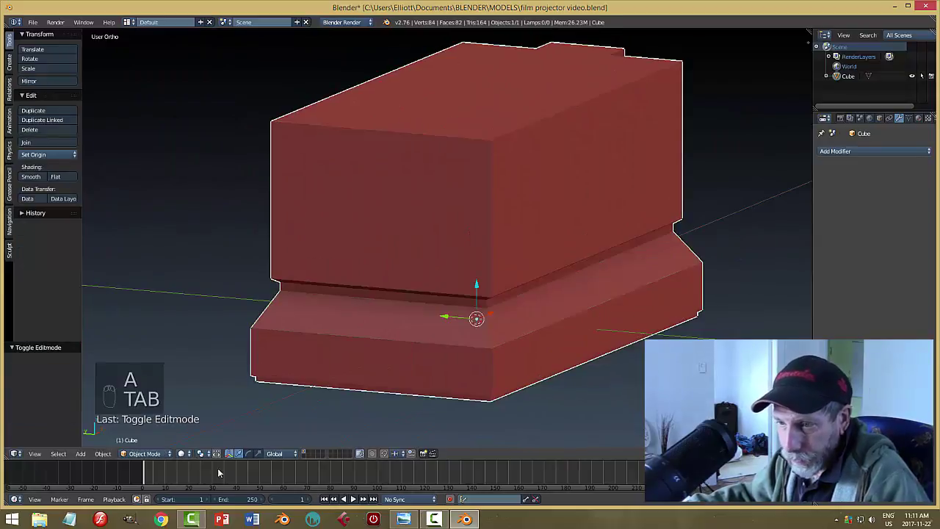
click(102, 453)
mouse_move(118, 379)
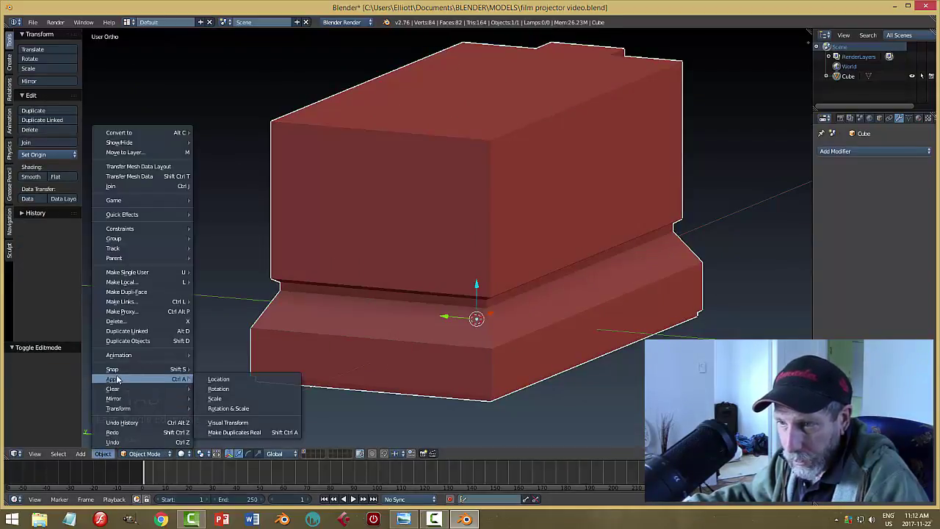
click(243, 409)
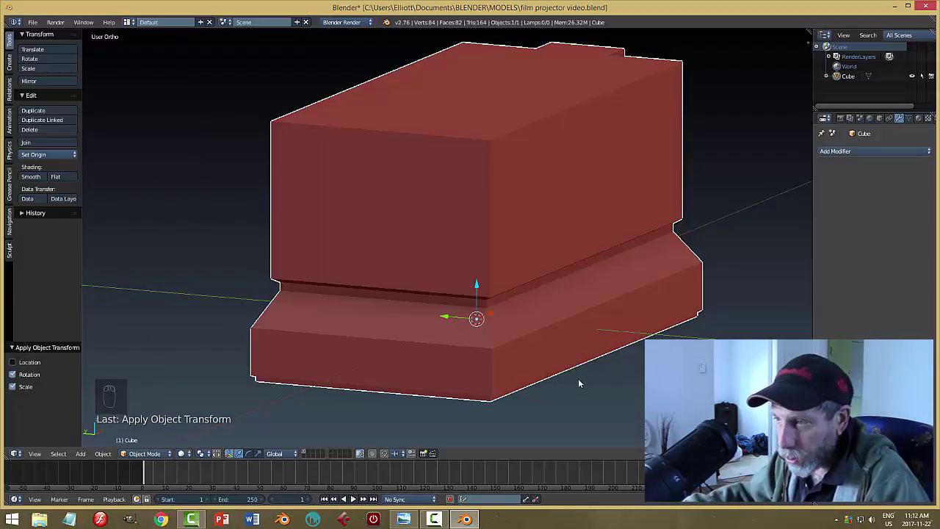
Return to mesh editing and select the edge loops running down all four vertical corners of the projector body
middle_drag(579, 380, 622, 372)
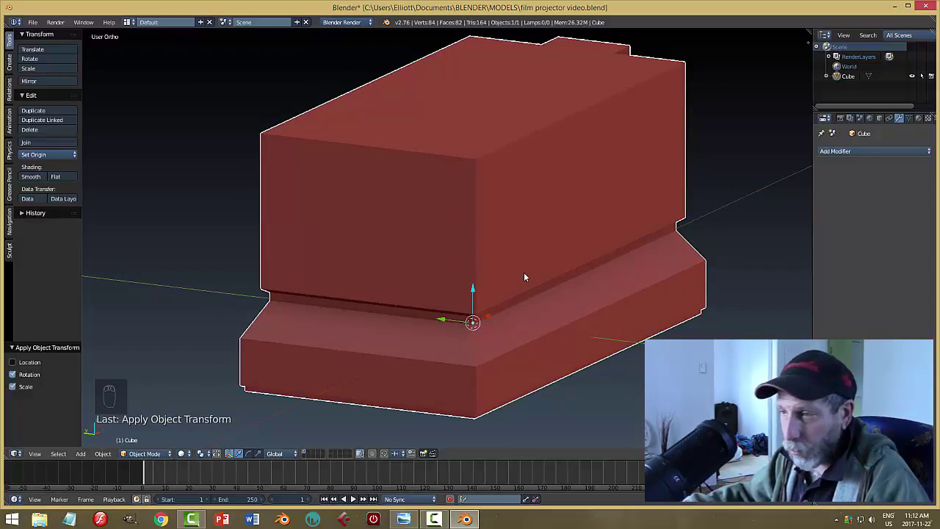
key(Tab)
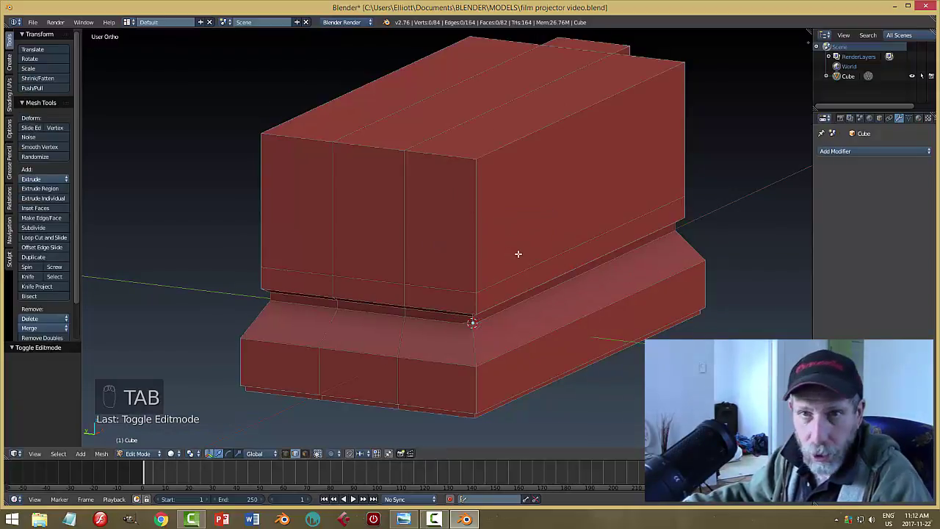
middle_drag(490, 201, 438, 212)
alt+right_click(439, 213)
middle_drag(671, 252, 543, 259)
alt+shift+right_click(395, 206)
middle_drag(434, 262, 613, 236)
alt+shift+right_click(586, 210)
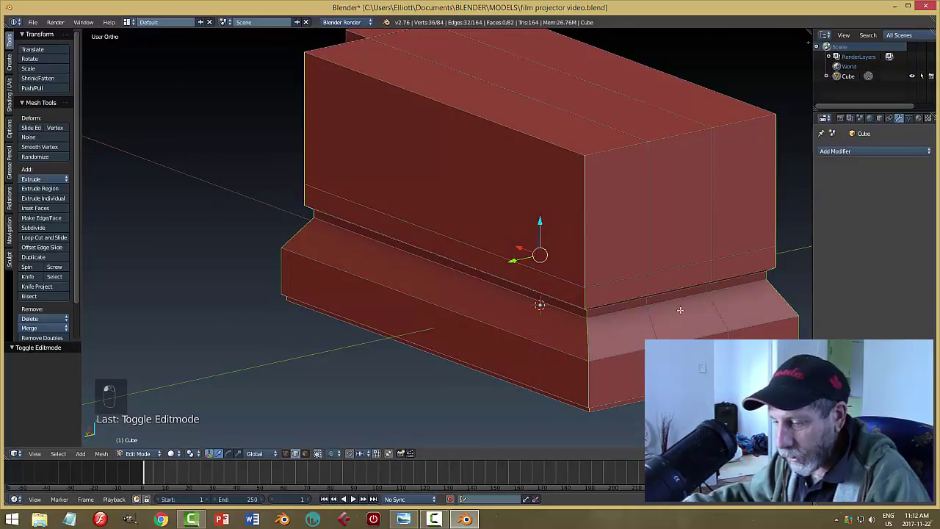
middle_drag(586, 296, 646, 269)
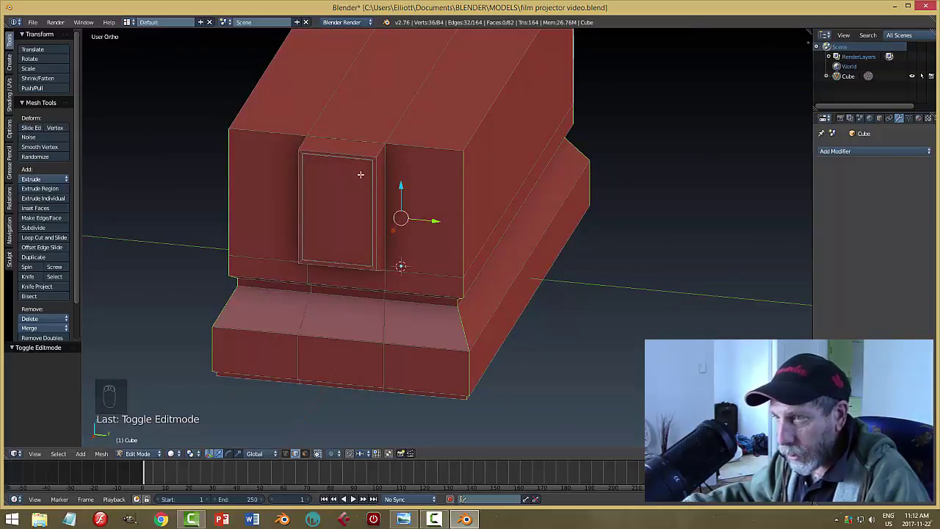
mouse_move(595, 261)
middle_down()
mouse_move(533, 258)
mouse_move(541, 248)
mouse_move(552, 255)
mouse_move(597, 245)
mouse_move(551, 257)
mouse_move(585, 268)
middle_up()
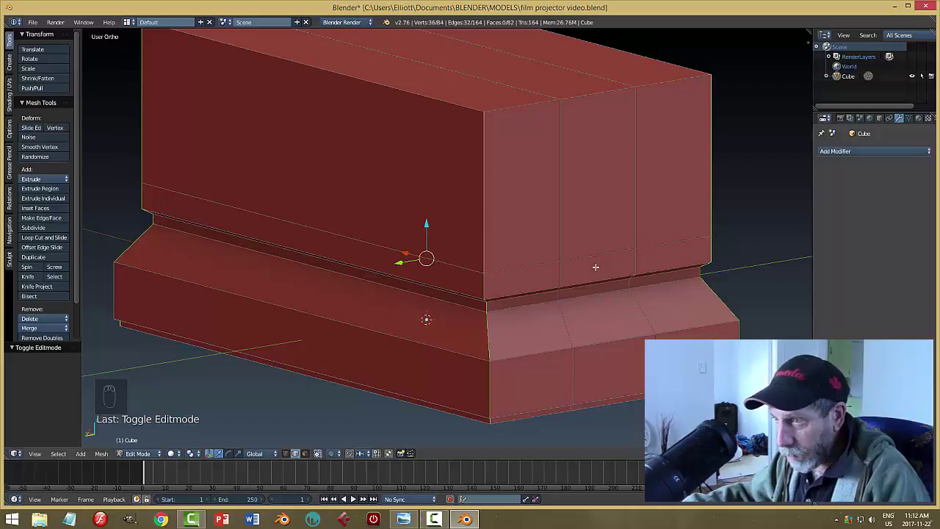
Try a five-segment bevel with an offset of about 0.05 on the four corner edge loops, and undo it
key(ctrl+b)
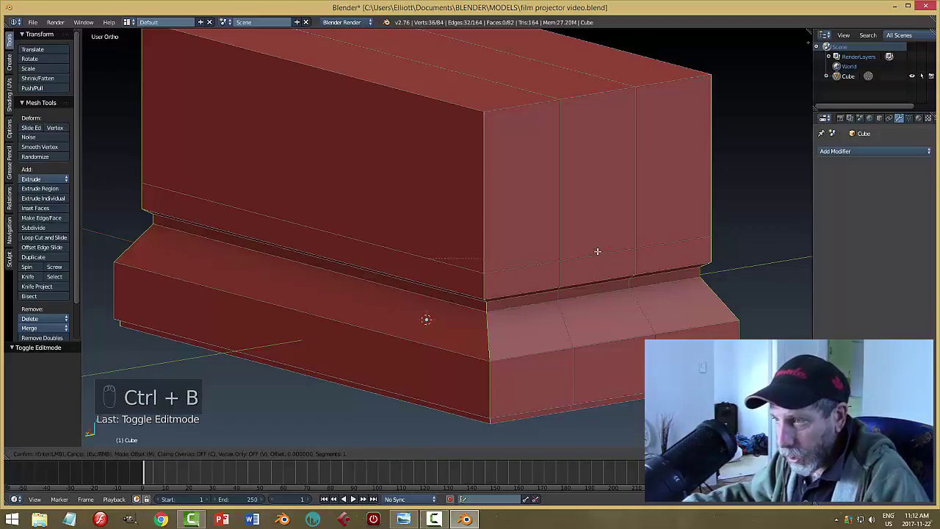
mouse_move(600, 245)
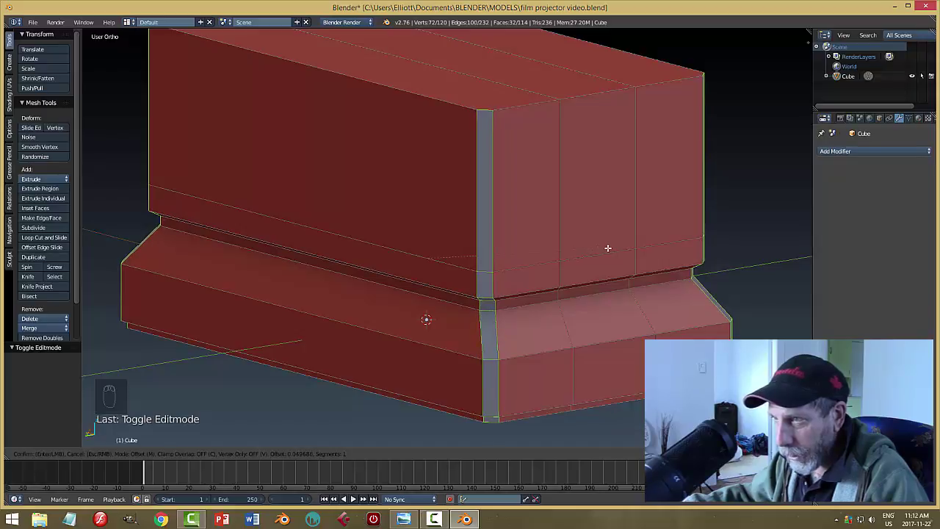
scroll(607, 249, up, 2)
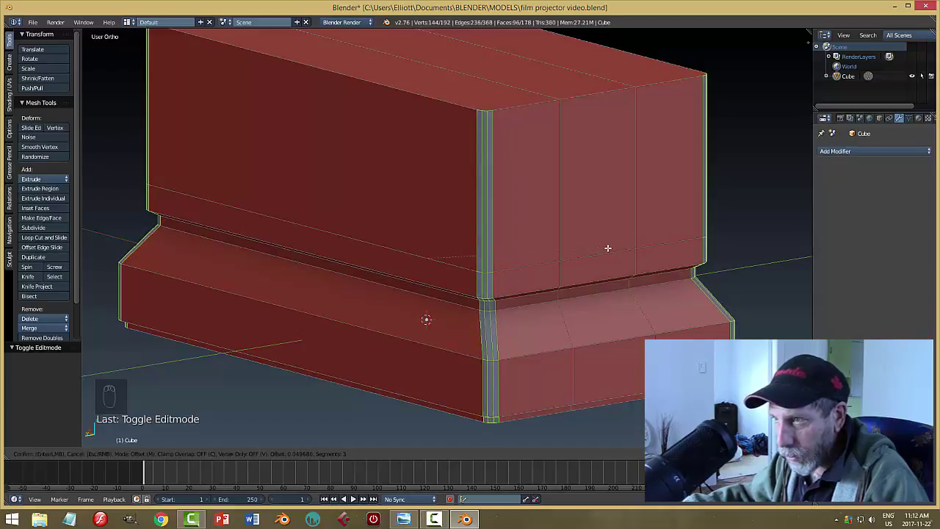
scroll(608, 248, up, 1)
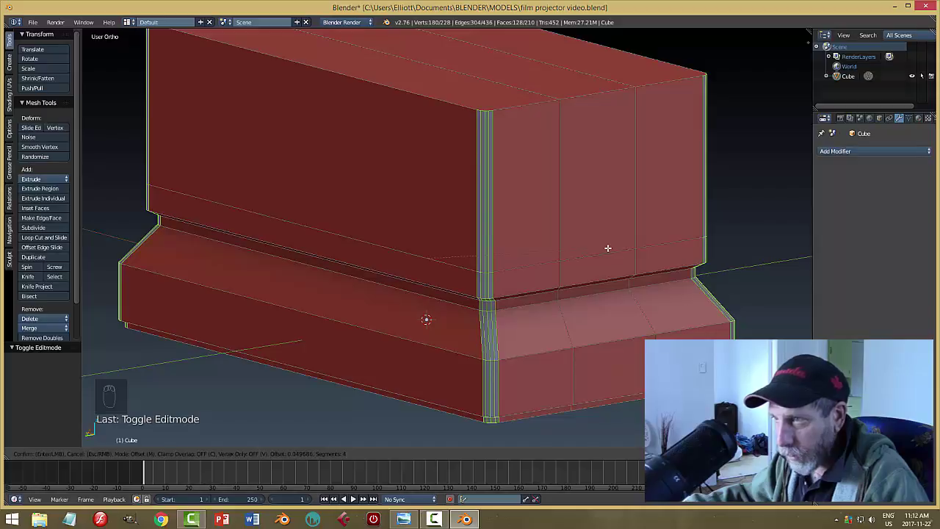
scroll(607, 248, up, 1)
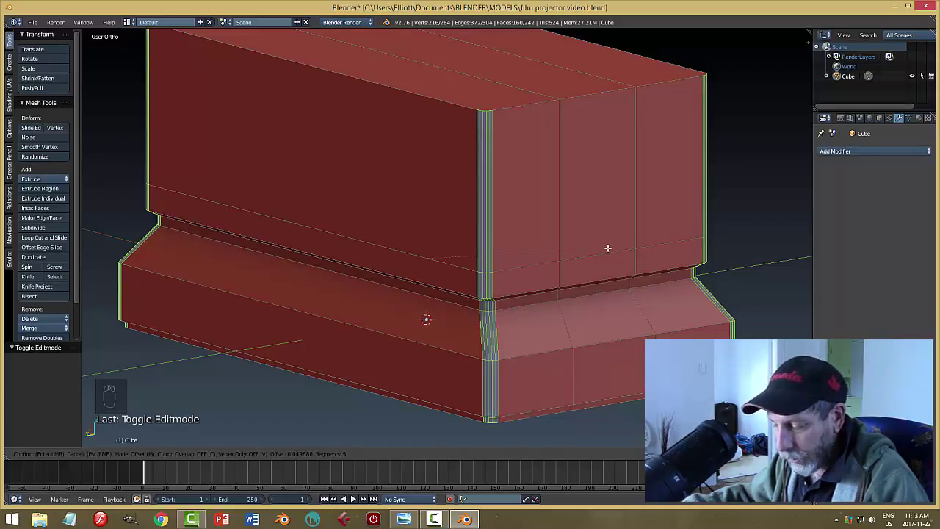
click(608, 248)
middle_drag(607, 248, 409, 241)
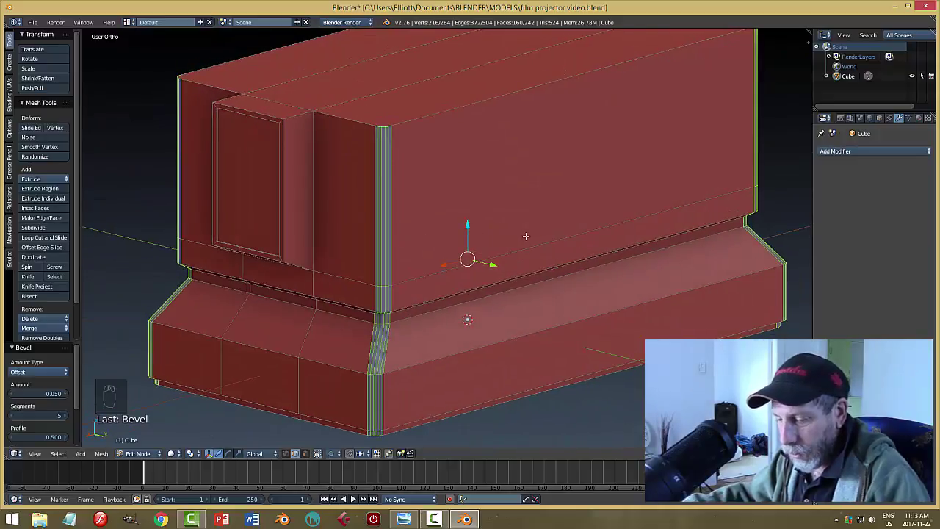
key(ctrl+z)
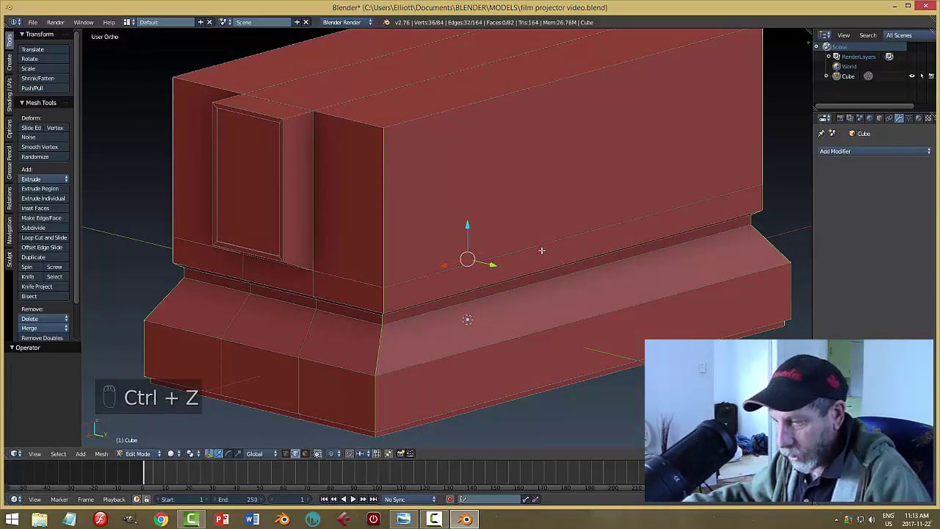
Bevel the four corner edge loops with six segments and an offset of about 0.072, and inspect the rounded body in object mode
key(ctrl+b)
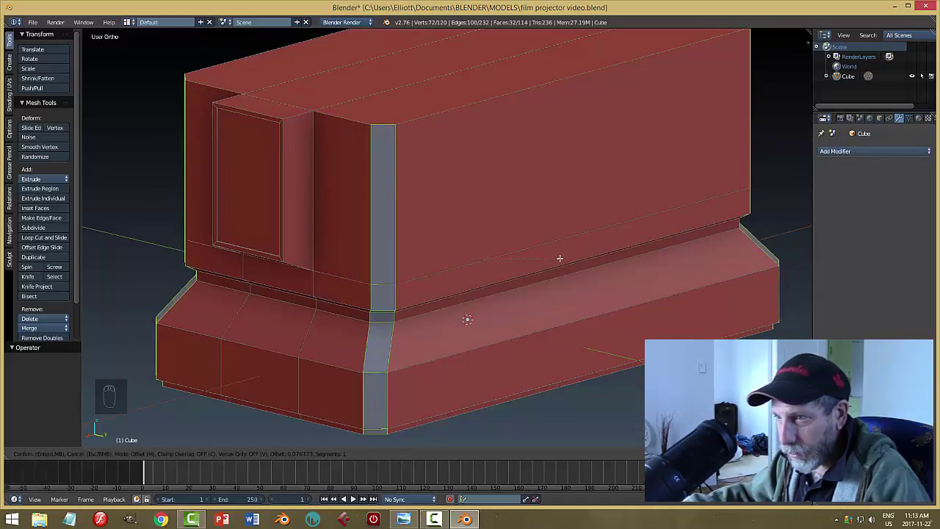
scroll(558, 258, up, 5)
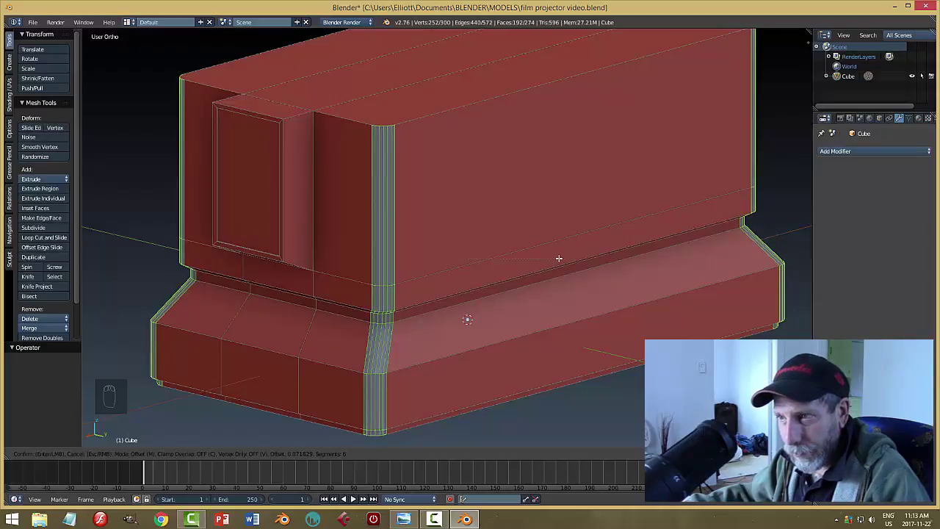
click(558, 258)
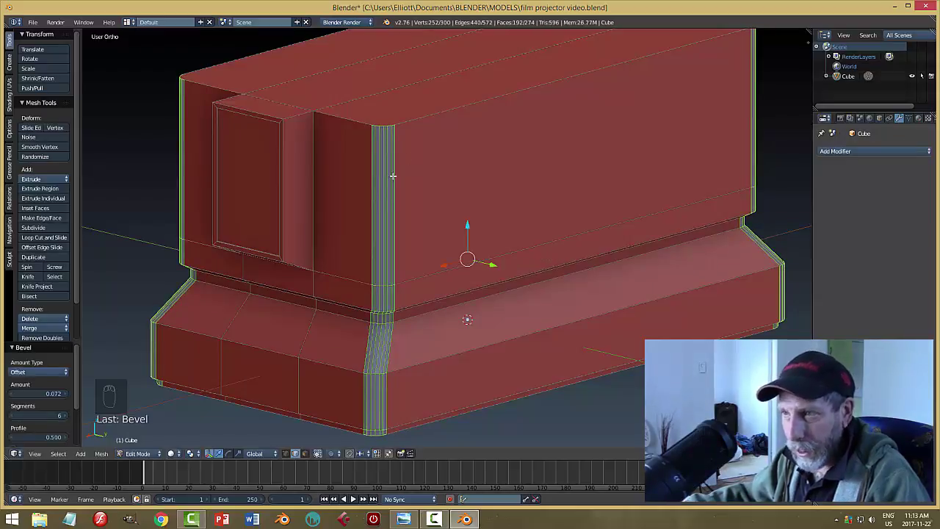
key(a)
key(Tab)
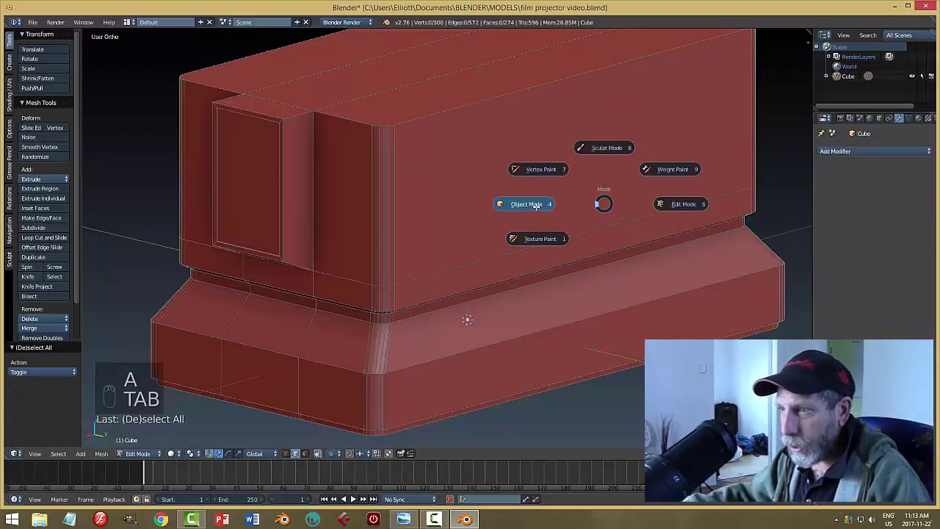
scroll(661, 218, down, 4)
middle_drag(573, 229, 494, 236)
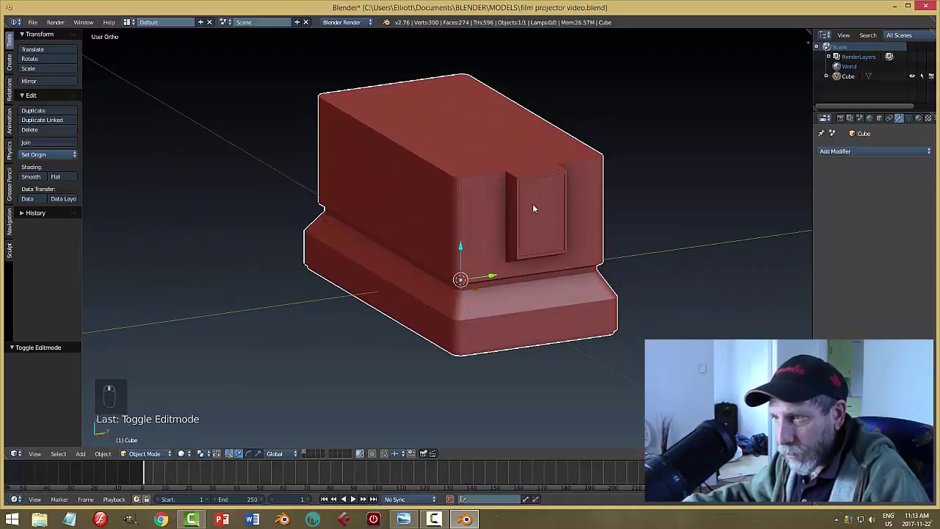
Enter mesh editing with edge selection and select the outer edge loop around the lens housing's front face
key(Tab)
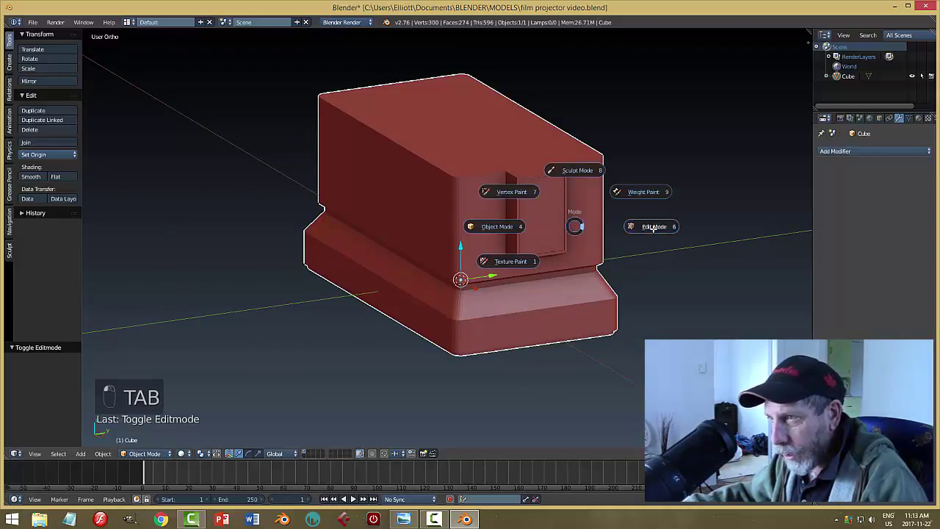
click(628, 227)
scroll(626, 216, up, 2)
scroll(627, 215, up, 3)
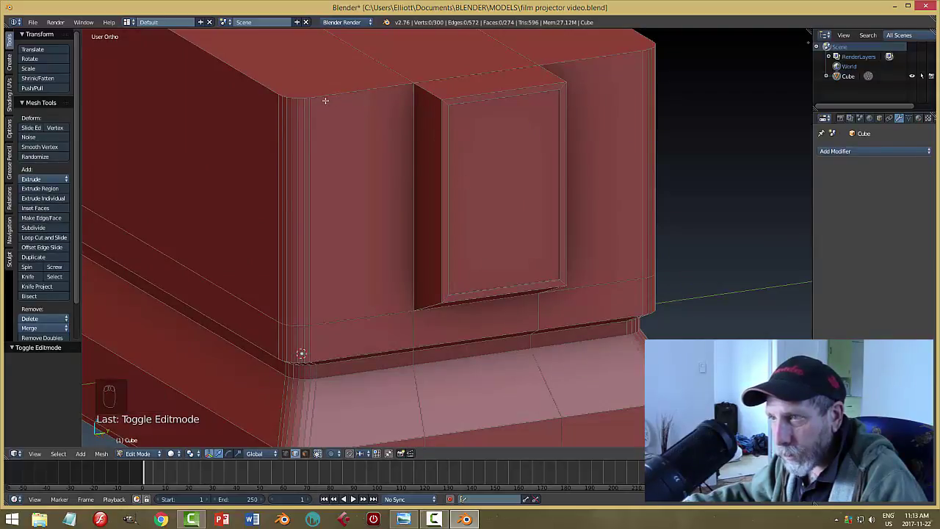
key(ctrl+Tab)
click(494, 201)
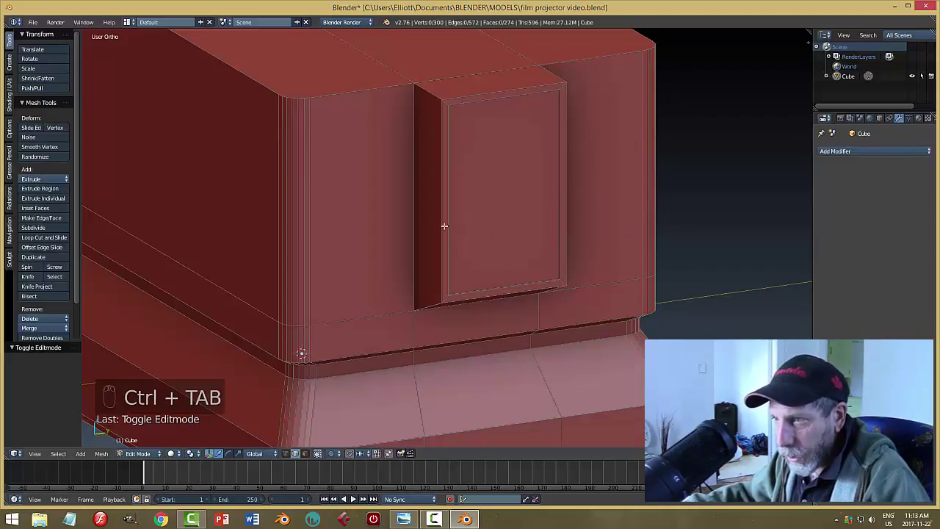
alt+right_click(442, 221)
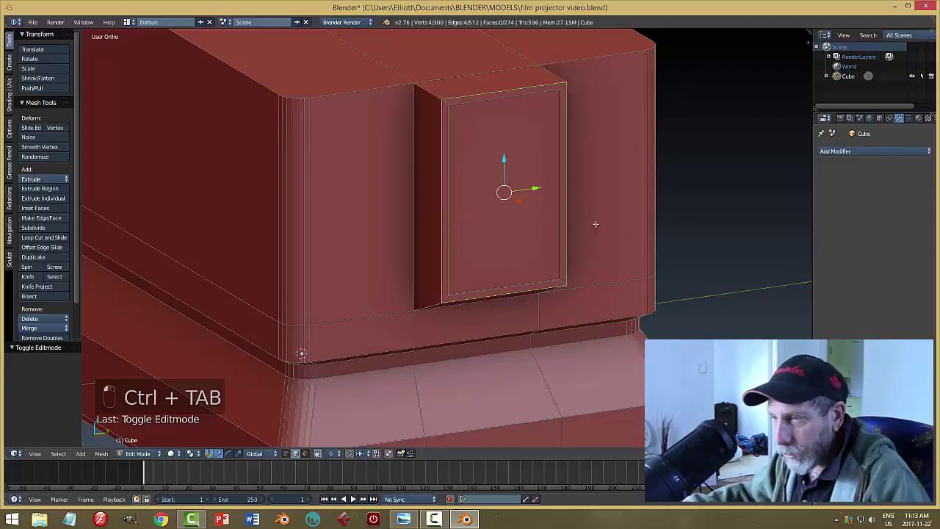
middle_drag(596, 224, 529, 218)
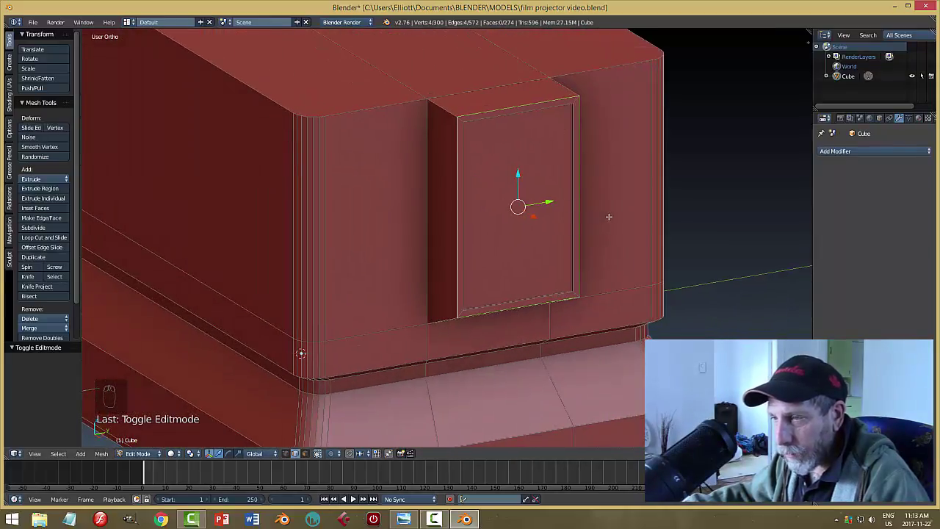
middle_drag(601, 227, 544, 202)
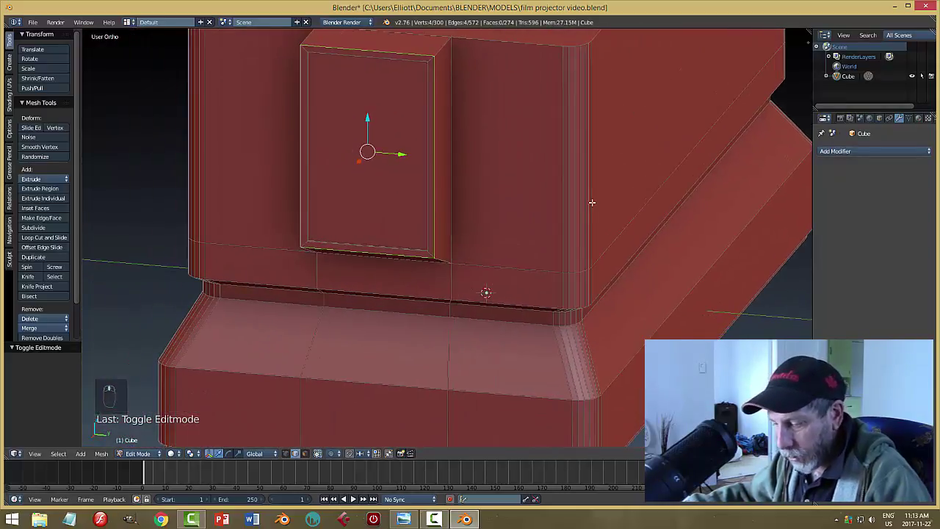
Try a three-segment bevel of about 0.011 on the lens housing's outer front edge loop, and inspect it in object mode
key(ctrl+b)
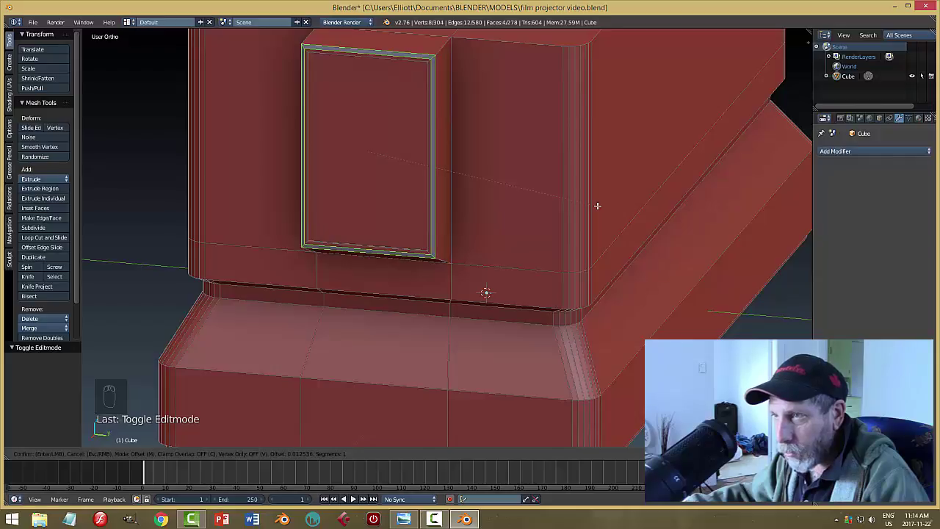
scroll(597, 205, up, 1)
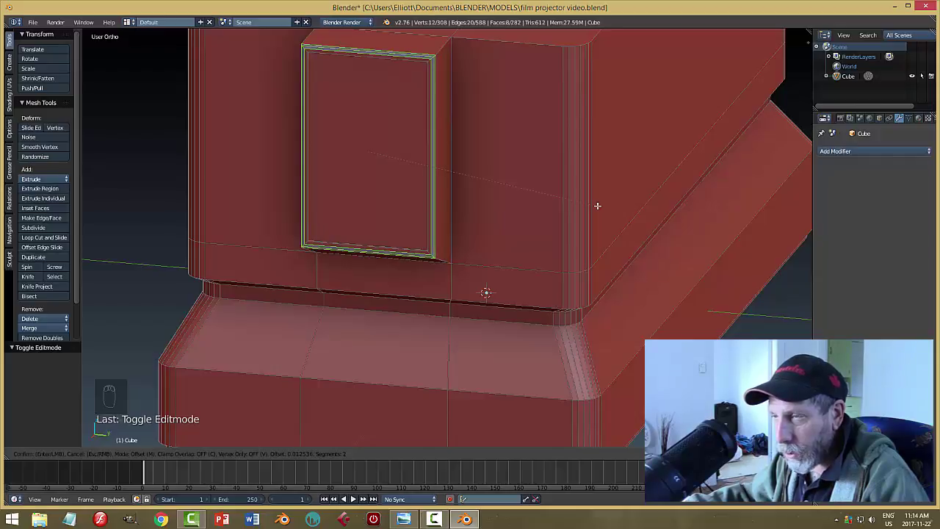
scroll(597, 206, up, 1)
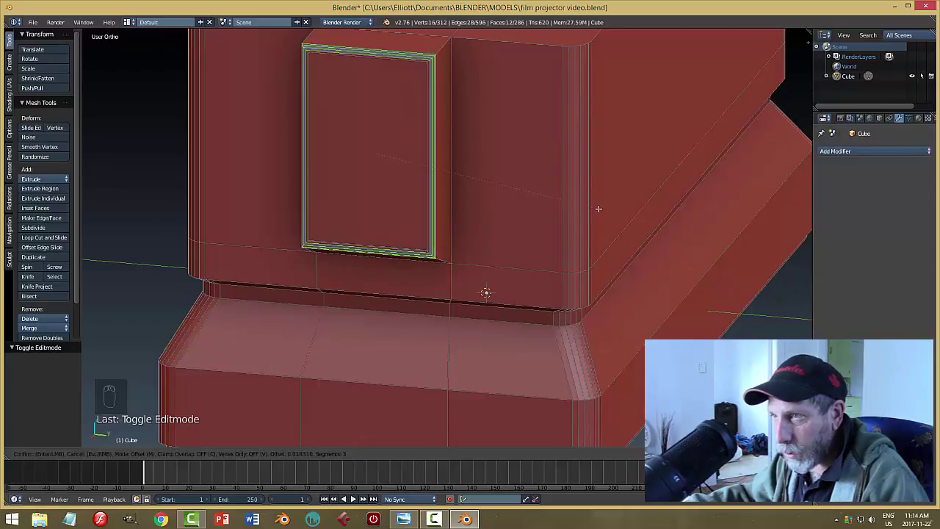
click(596, 210)
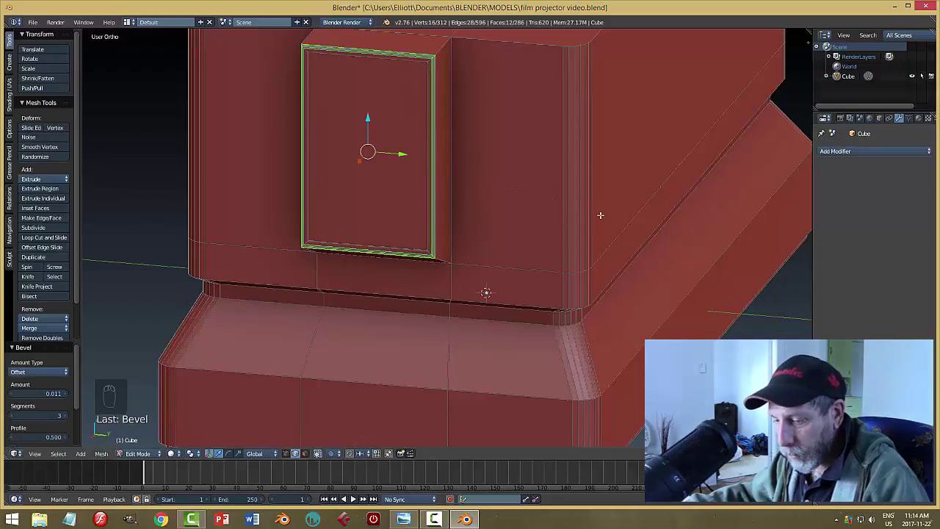
key(a)
key(Tab)
mouse_move(551, 214)
middle_down()
mouse_move(619, 214)
mouse_move(534, 215)
middle_up()
scroll(316, 103, up, 2)
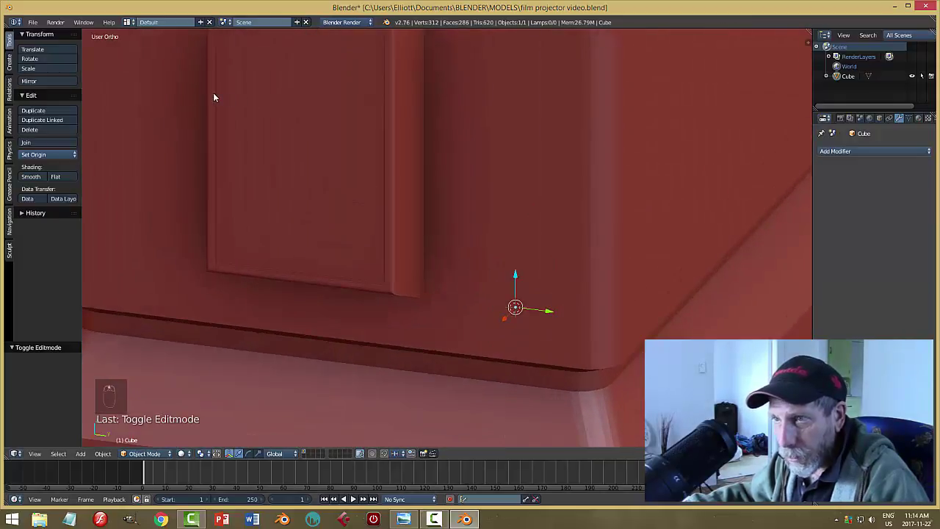
scroll(213, 93, down, 1)
middle_drag(227, 92, 372, 77)
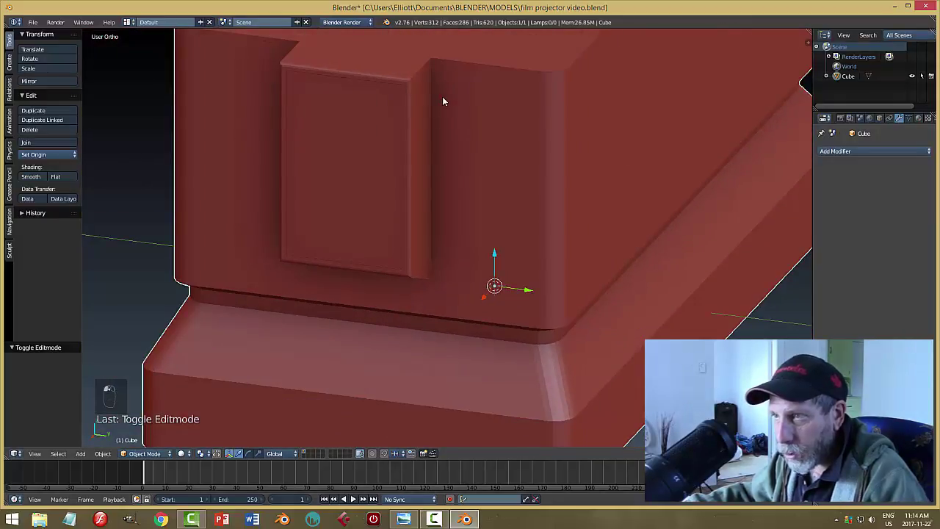
Return to mesh editing and select the inner edge loop framing the recessed panel on the lens housing's front
key(Tab)
click(539, 98)
middle_drag(458, 126, 593, 120)
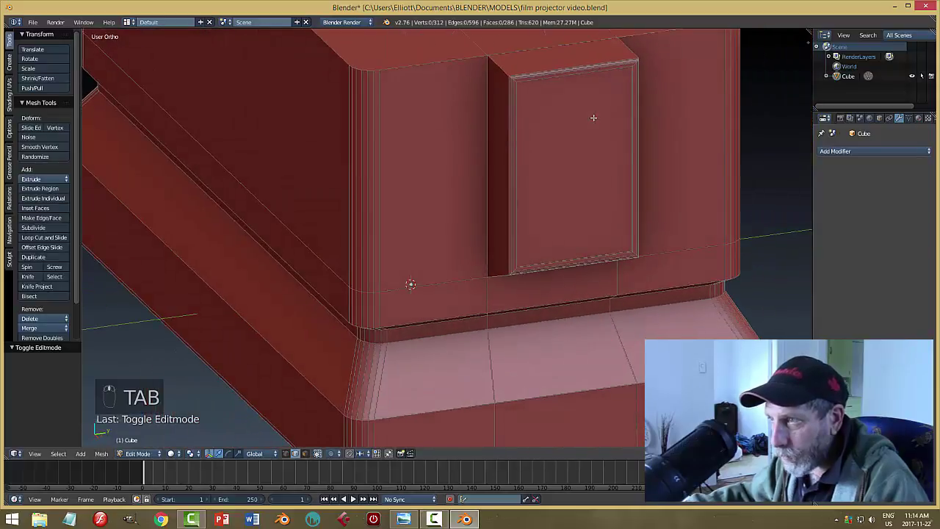
scroll(710, 113, up, 3)
shift+middle_drag(709, 113, 436, 120)
scroll(465, 130, up, 3)
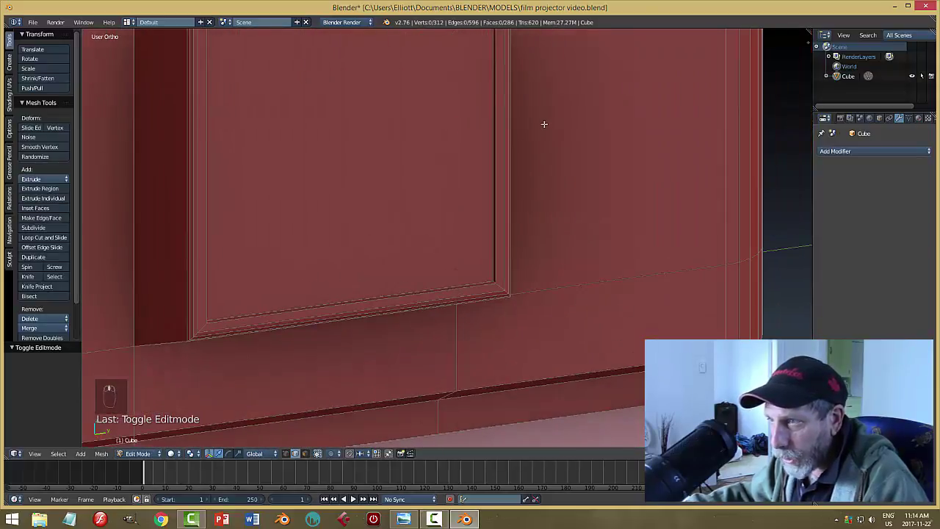
alt+right_click(459, 144)
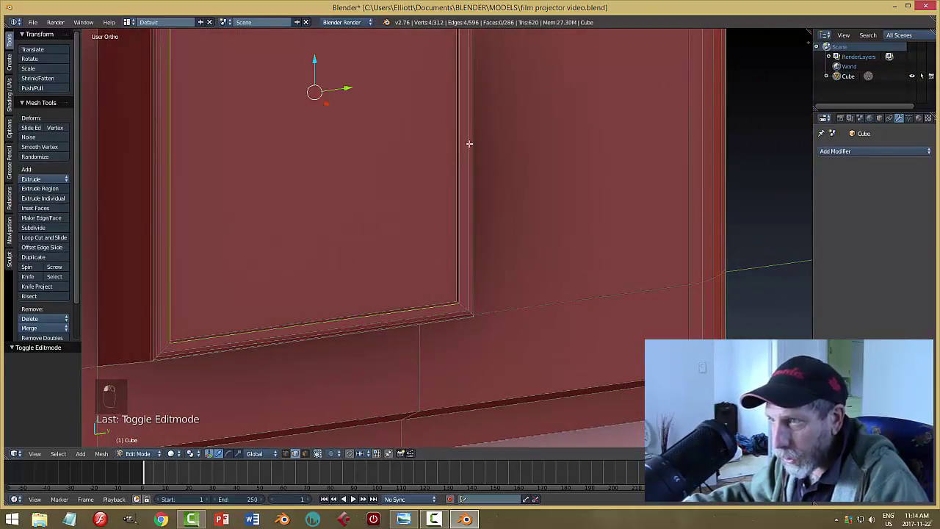
middle_drag(519, 208, 458, 262)
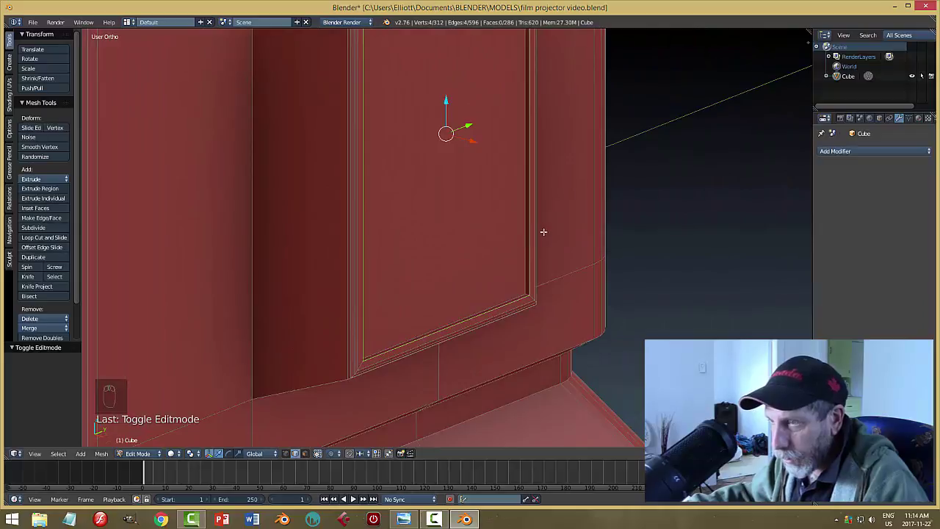
shift+middle_drag(549, 228, 622, 228)
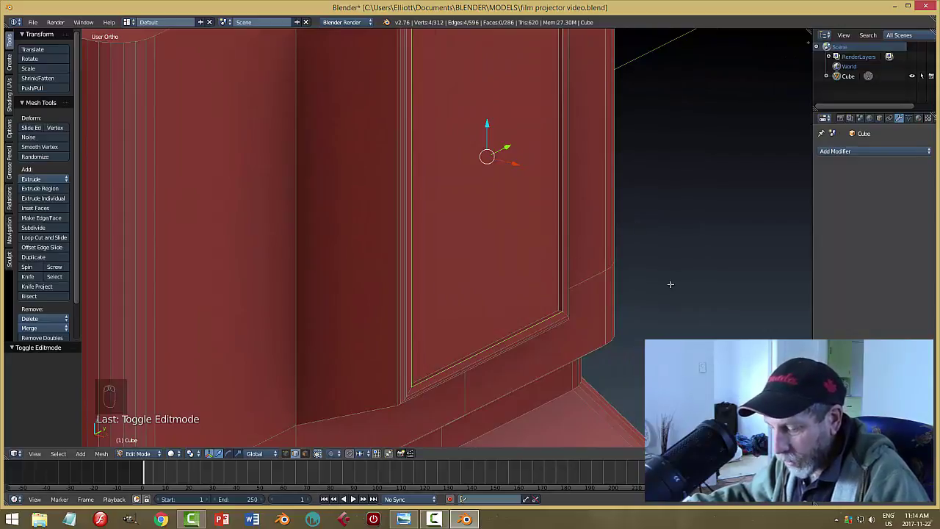
Try a two-segment bevel of about 0.003 on the recessed panel's edge loop, and inspect the lens housing in object mode
key(ctrl+b)
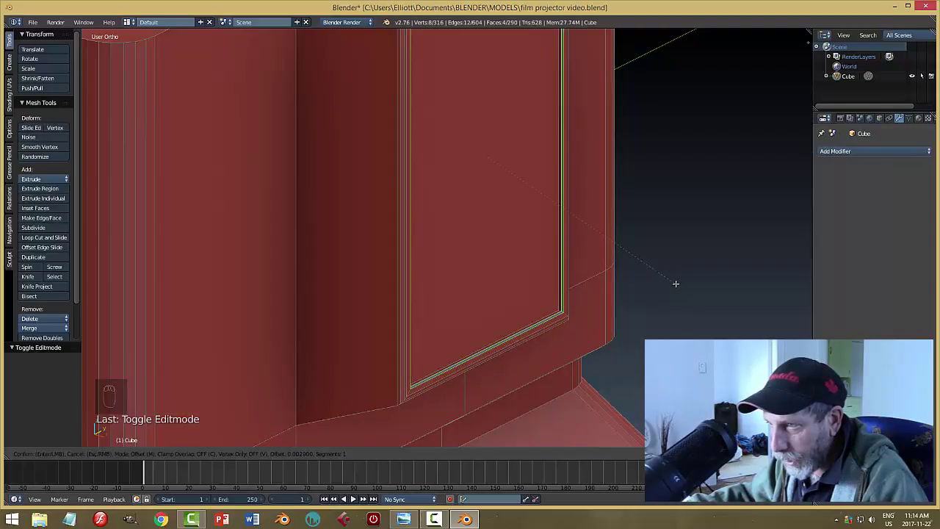
scroll(677, 285, up, 1)
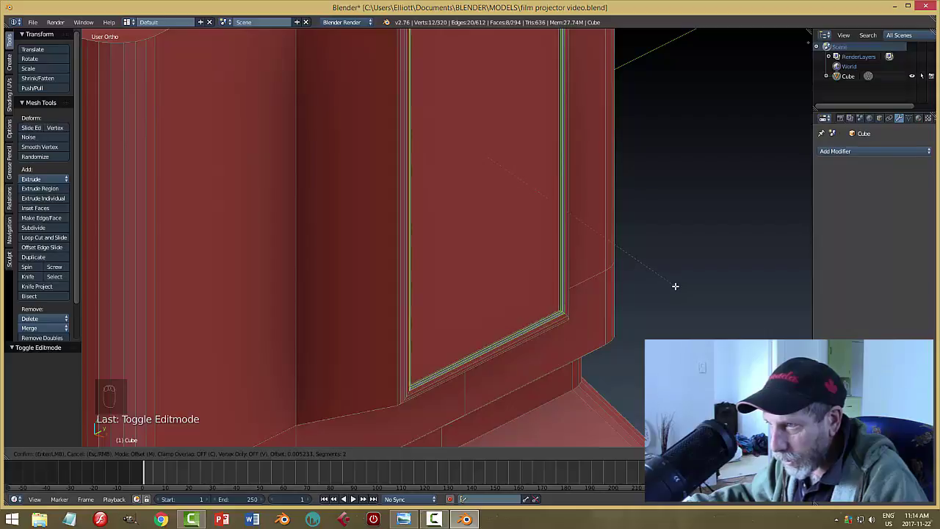
click(675, 285)
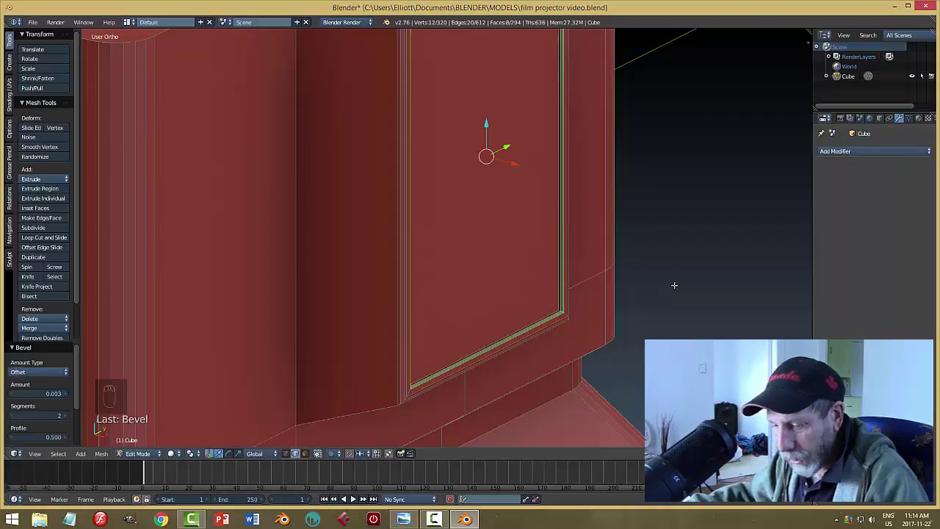
key(a)
key(Tab)
click(618, 286)
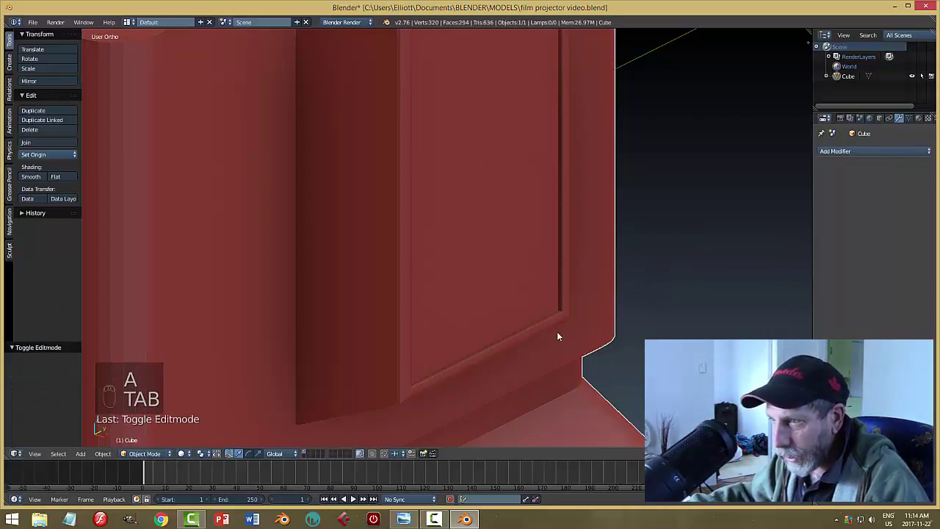
scroll(579, 305, down, 1)
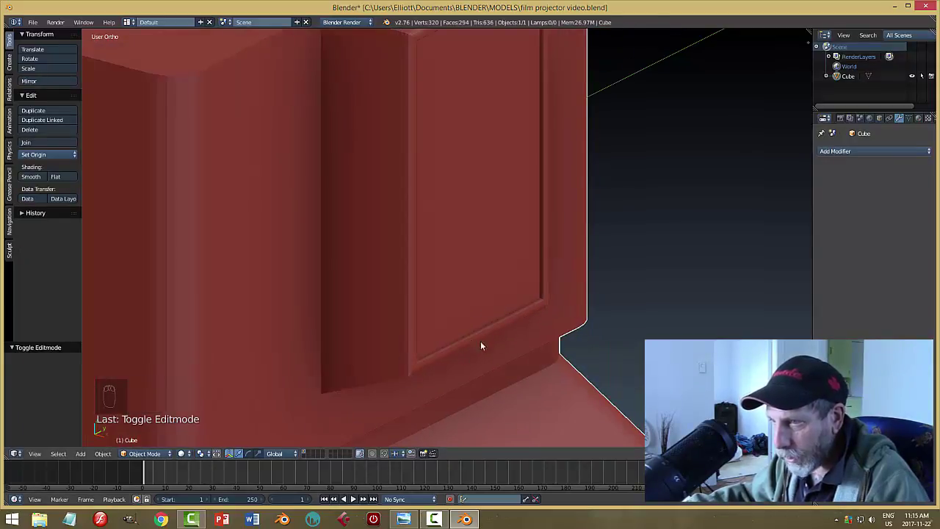
middle_drag(481, 345, 330, 270)
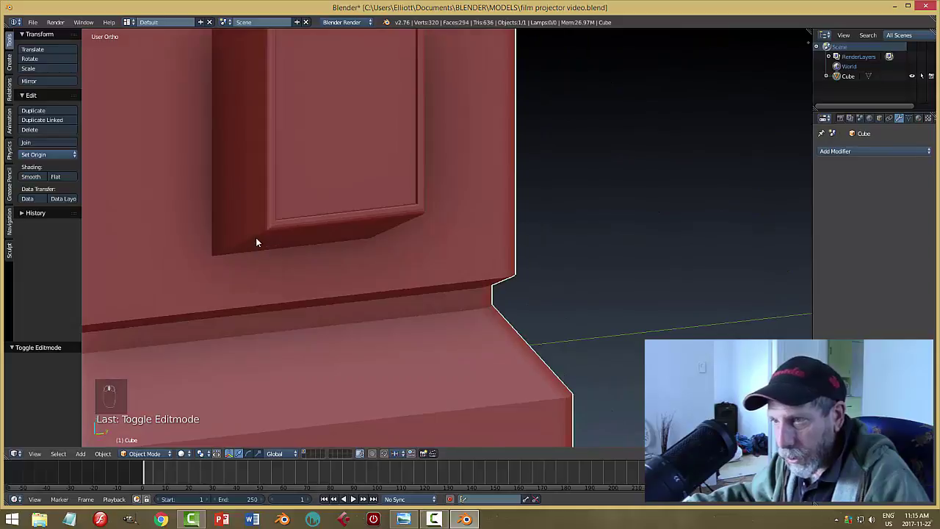
middle_drag(287, 233, 476, 259)
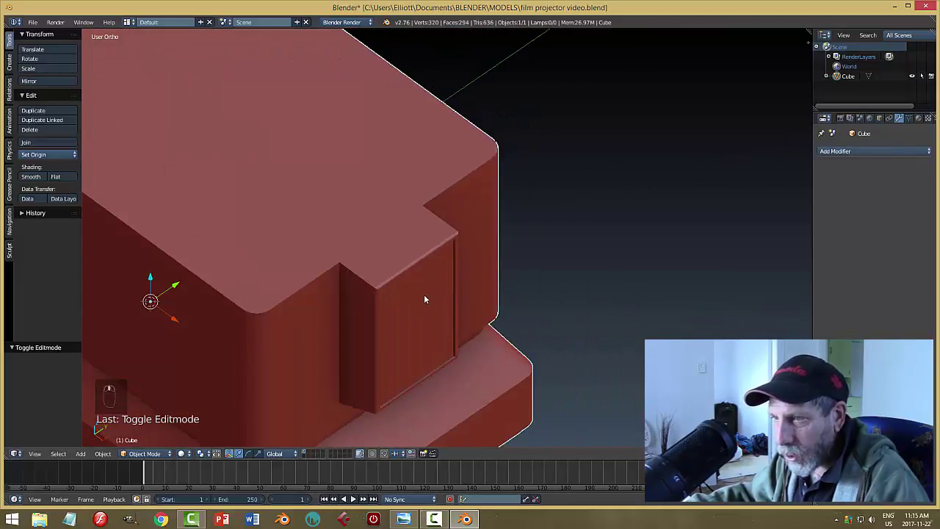
mouse_move(424, 298)
middle_down()
mouse_move(426, 308)
mouse_move(463, 281)
mouse_move(435, 291)
middle_up()
middle_drag(359, 255, 519, 266)
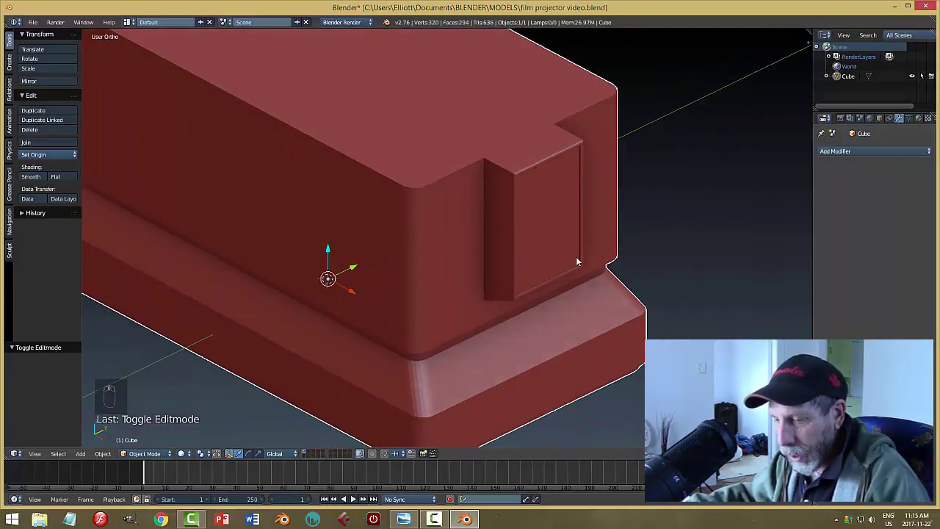
Undo both bevels on the lens housing's front edges
key(ctrl+z)
key(ctrl+z)
key(ctrl+z)
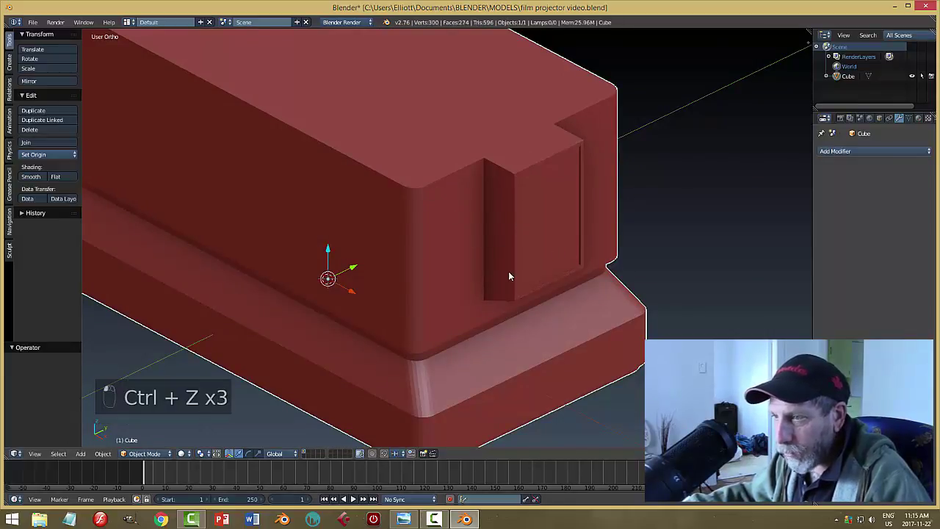
Return to mesh editing, try selecting the edge loops around the base's bottom rim, and clear the selection
key(Tab)
click(588, 272)
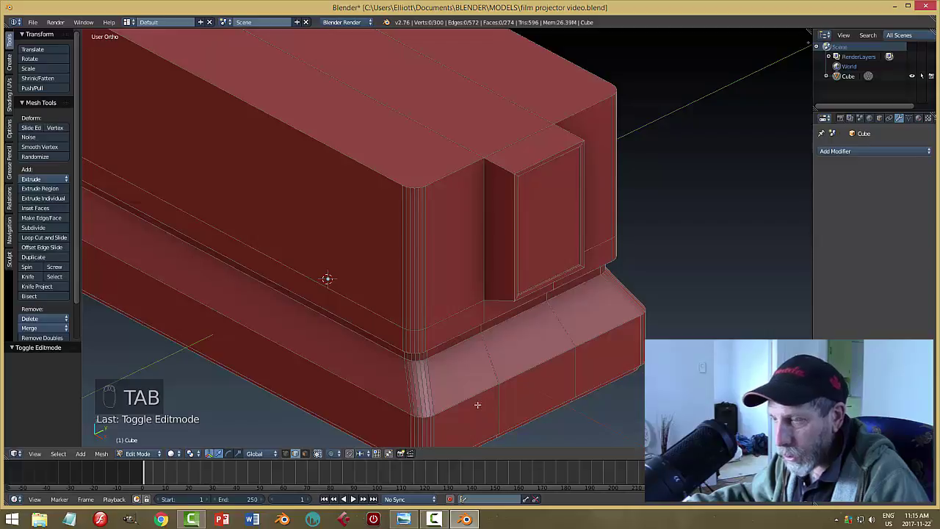
middle_drag(522, 408, 534, 356)
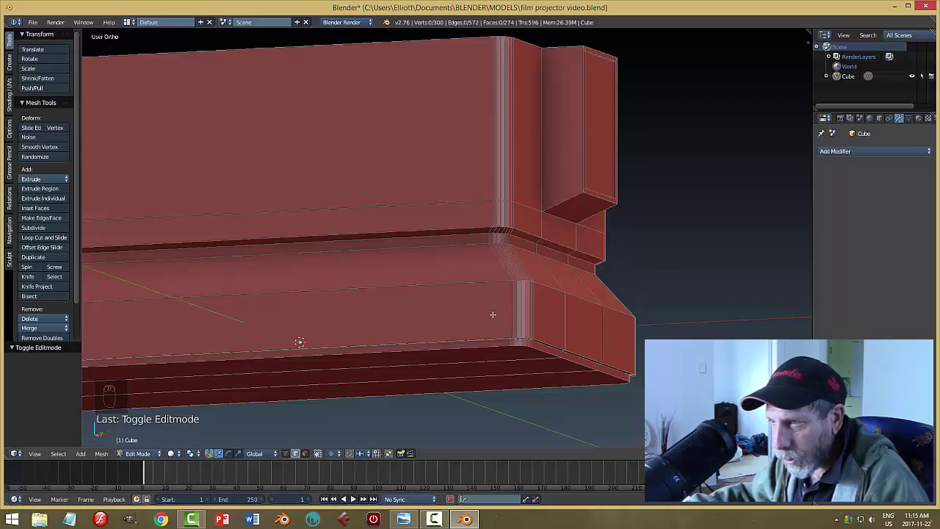
middle_drag(493, 315, 567, 351)
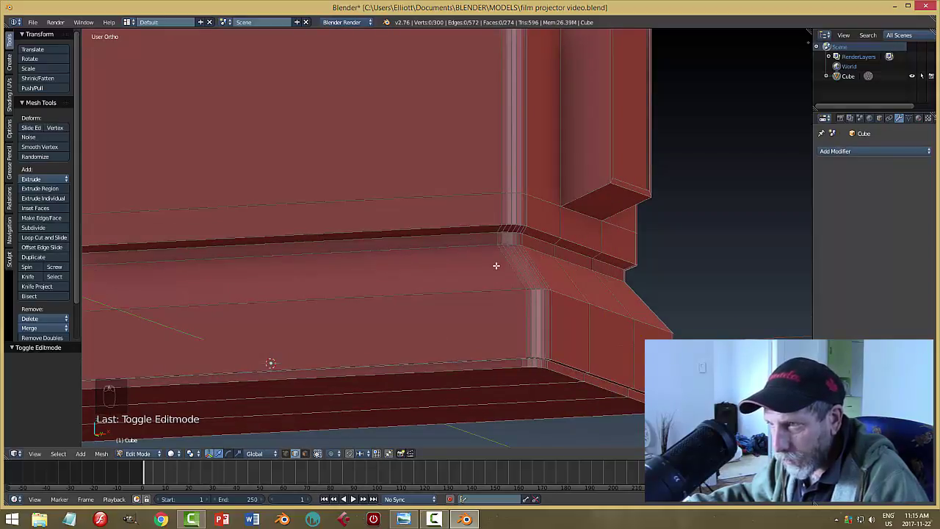
alt+right_click(566, 362)
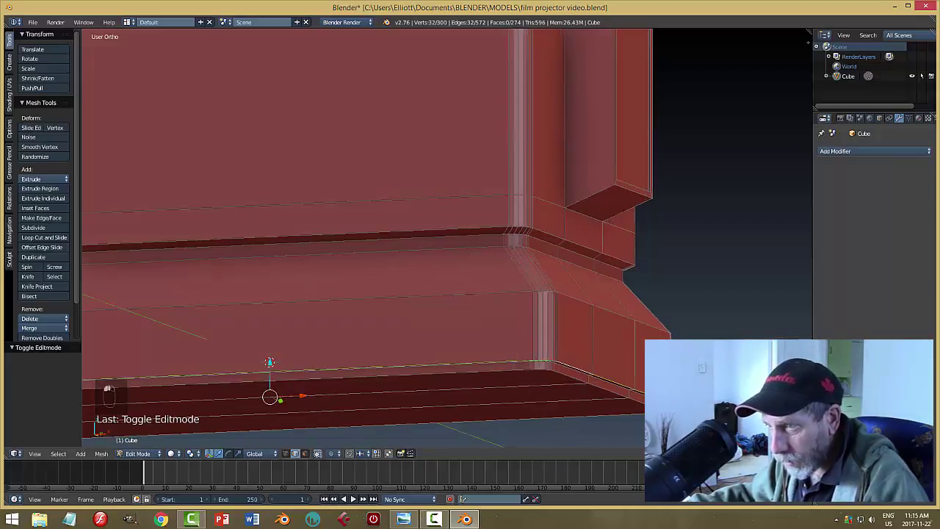
middle_drag(566, 362, 306, 387)
alt+shift+right_click(520, 382)
key(a)
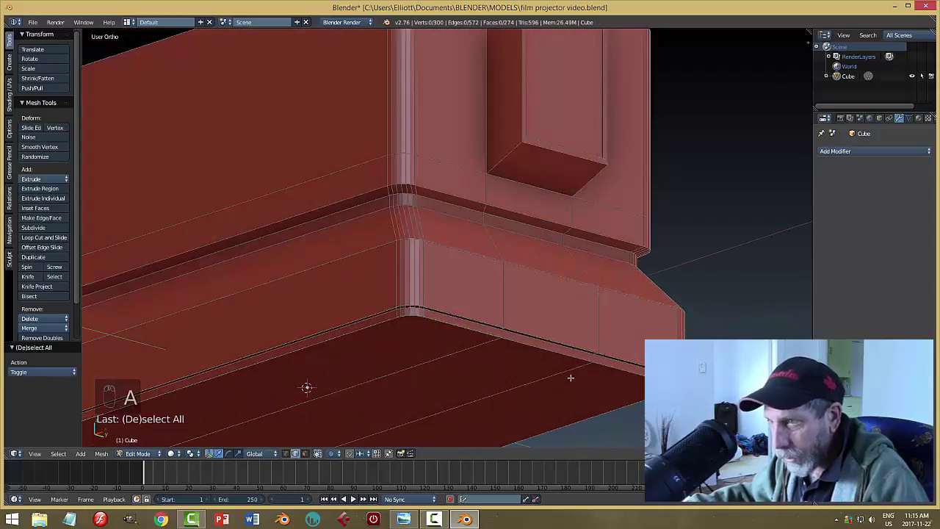
Switch to face selection and select the three long faces on the underside of the projector base
middle_drag(577, 369, 496, 313)
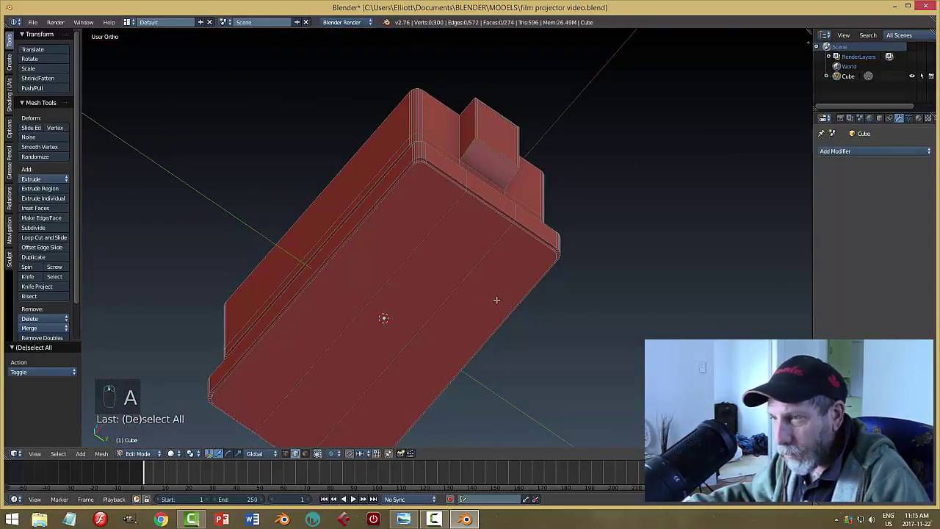
key(ctrl+Tab)
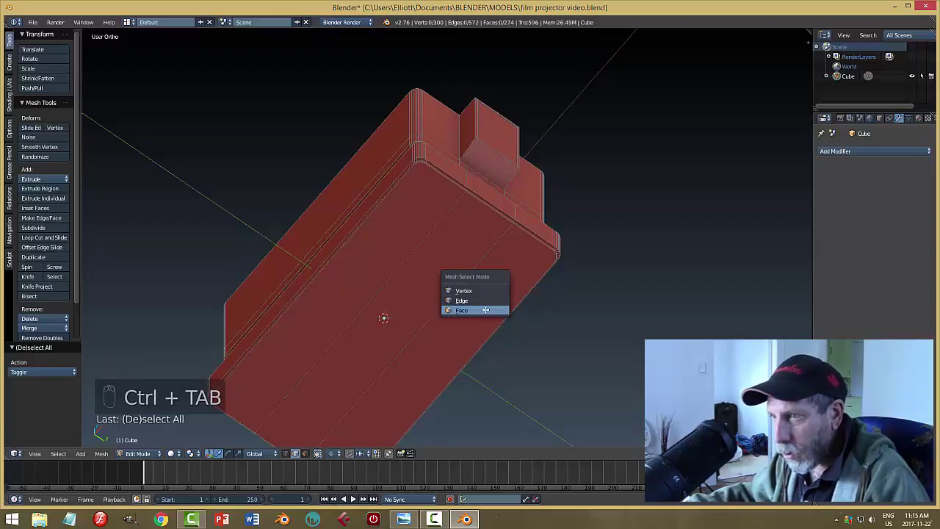
click(483, 308)
right_click(508, 274)
shift+right_click(447, 256)
shift+right_click(392, 216)
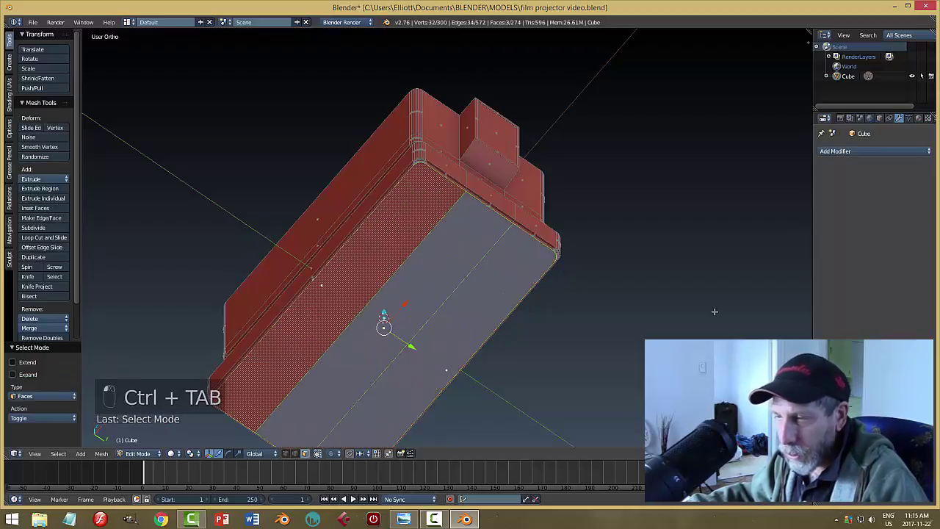
middle_drag(556, 295, 582, 351)
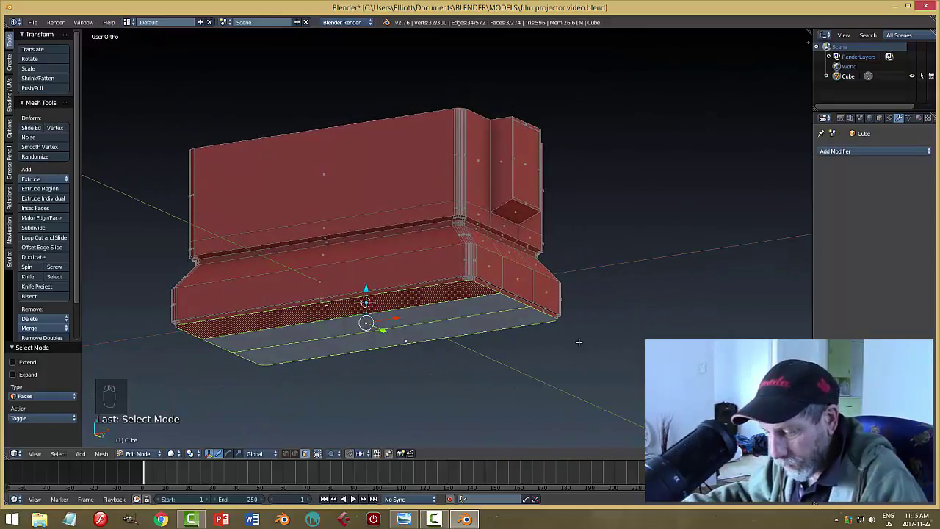
Dissolve the three selected underside faces into one face, and clear the selection
key(x)
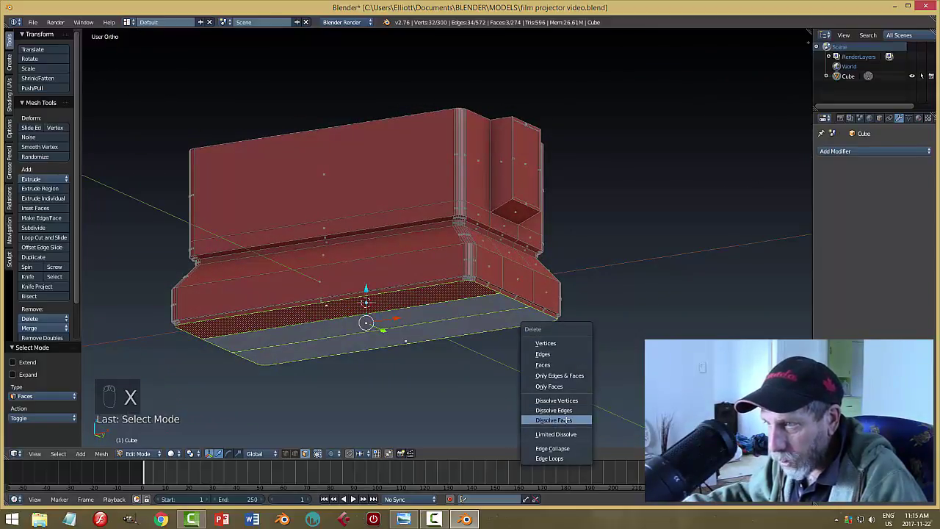
click(564, 420)
key(a)
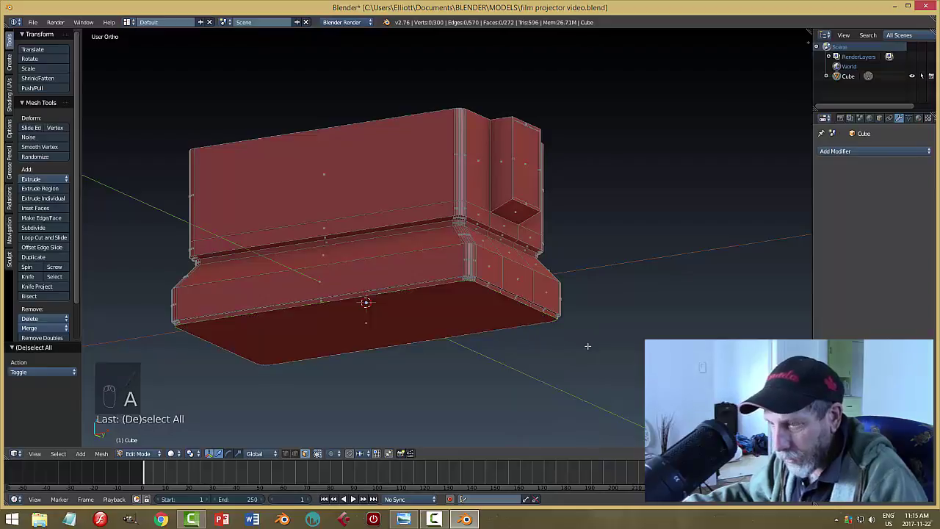
middle_drag(588, 342, 549, 330)
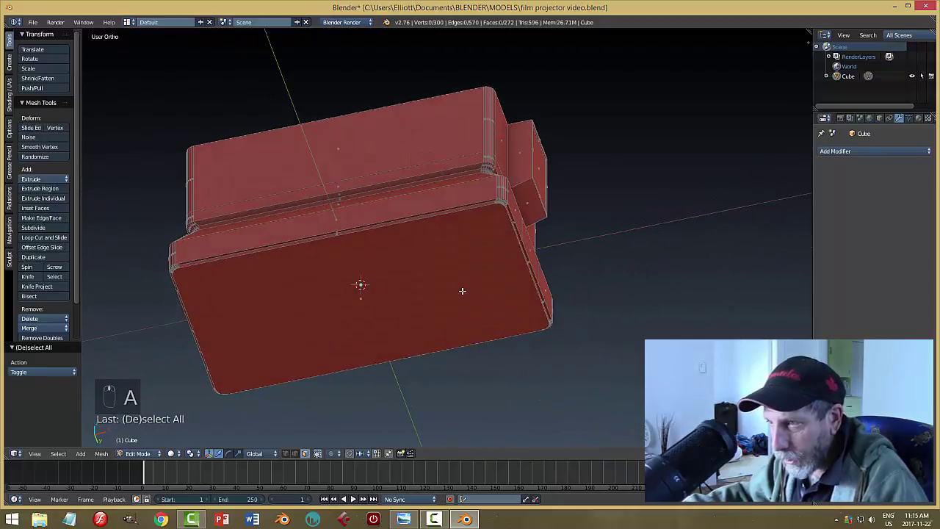
right_click(463, 290)
key(a)
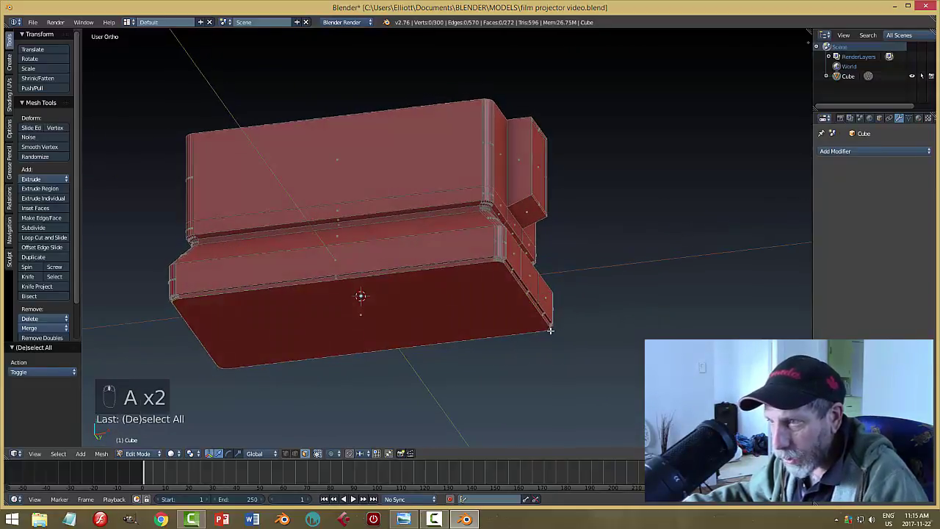
Switch to edge selection and bevel the edge loop around the base's underside by 0.010 with two segments, and return to object mode
key(ctrl+Tab)
click(534, 322)
scroll(514, 323, up, 4)
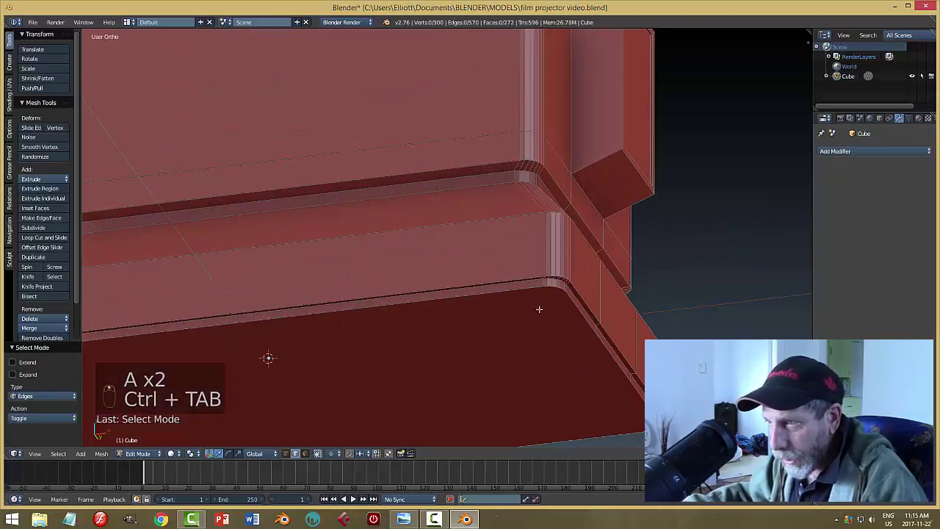
alt+right_click(537, 312)
middle_drag(538, 312, 506, 287)
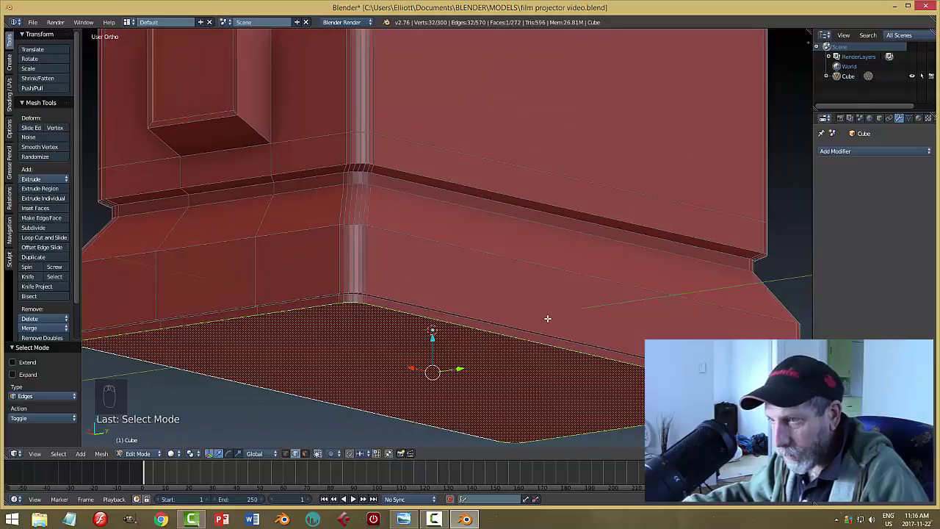
key(ctrl+b)
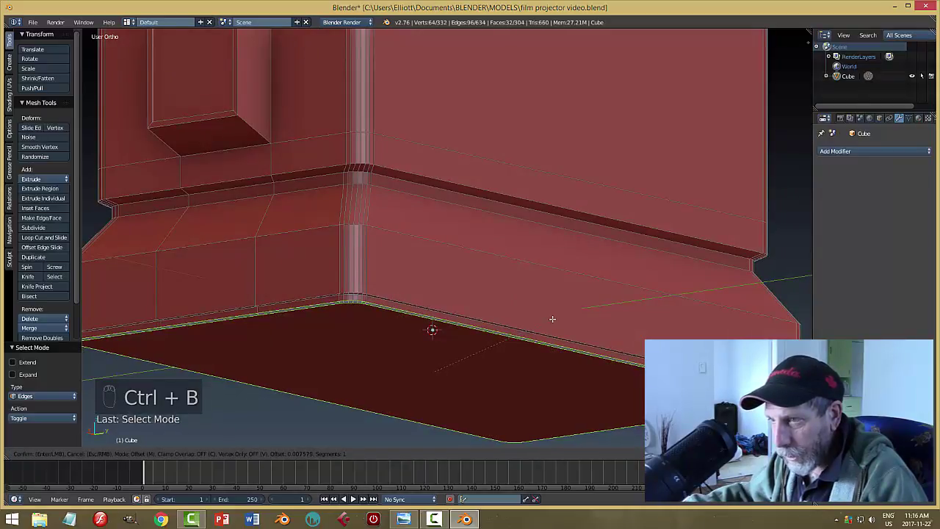
scroll(552, 318, up, 1)
click(552, 318)
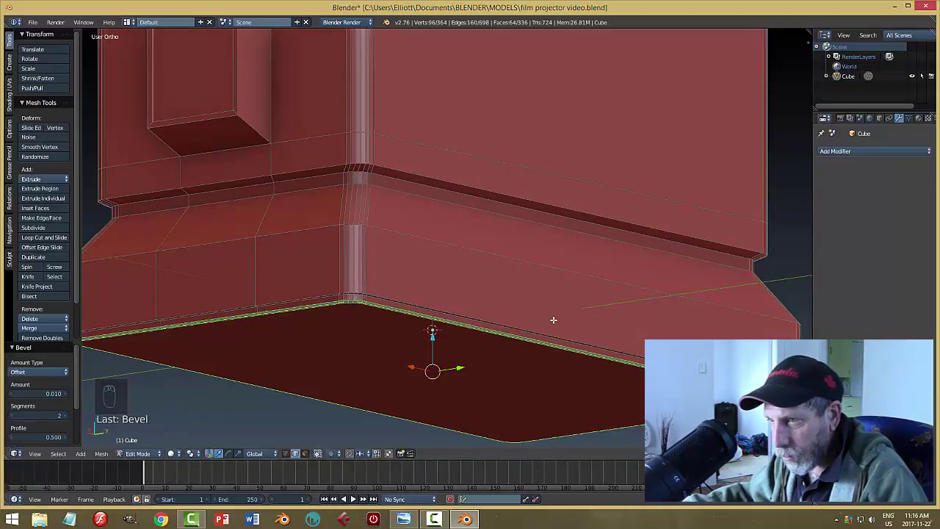
key(a)
key(Tab)
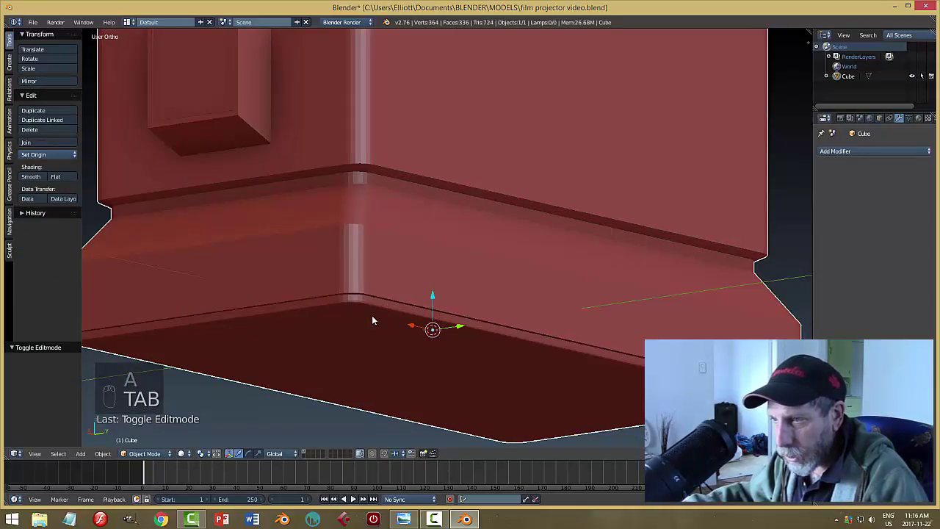
Bevel the base's lower edge loop just above the bottom lip by about 0.005 with two segments, and check it in object mode
key(Tab)
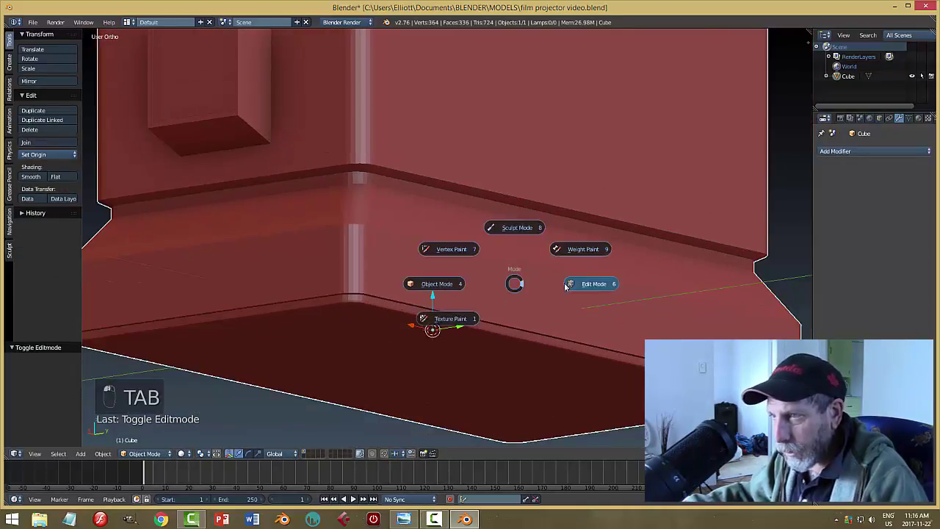
scroll(401, 299, up, 1)
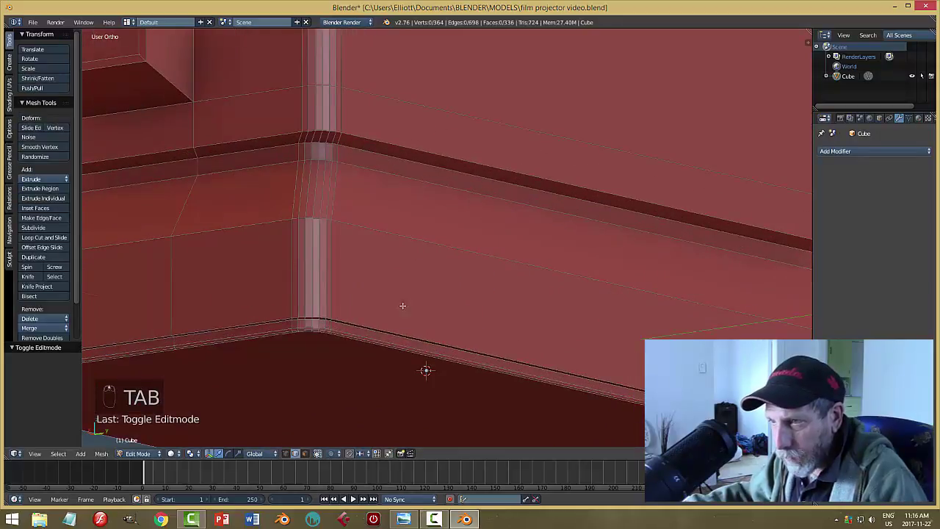
alt+right_click(358, 322)
scroll(473, 318, up, 3)
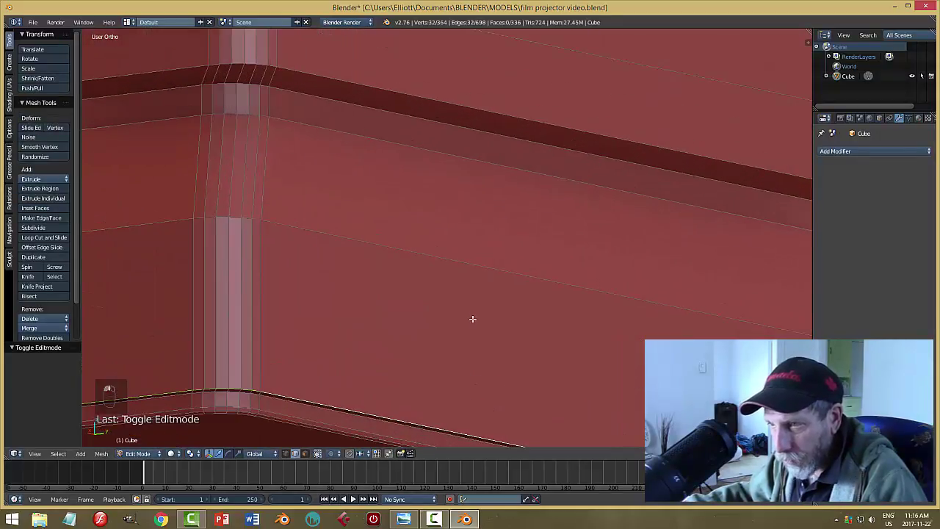
middle_drag(472, 319, 472, 307)
key(ctrl+b)
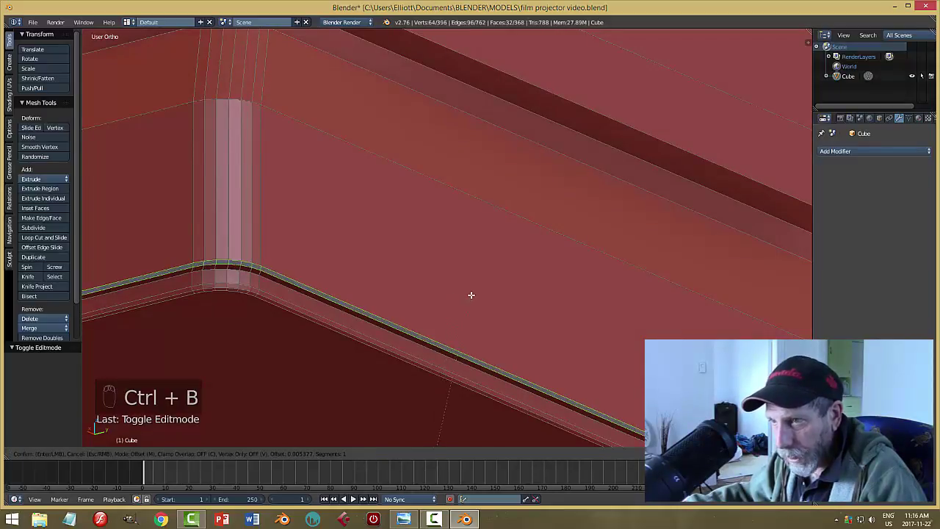
click(471, 295)
key(a)
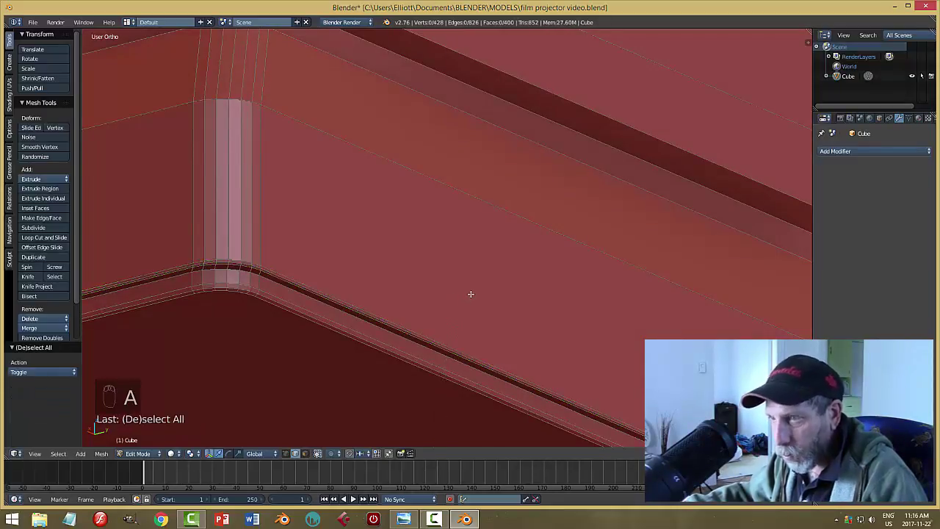
key(Tab)
click(401, 294)
middle_drag(443, 294, 405, 320)
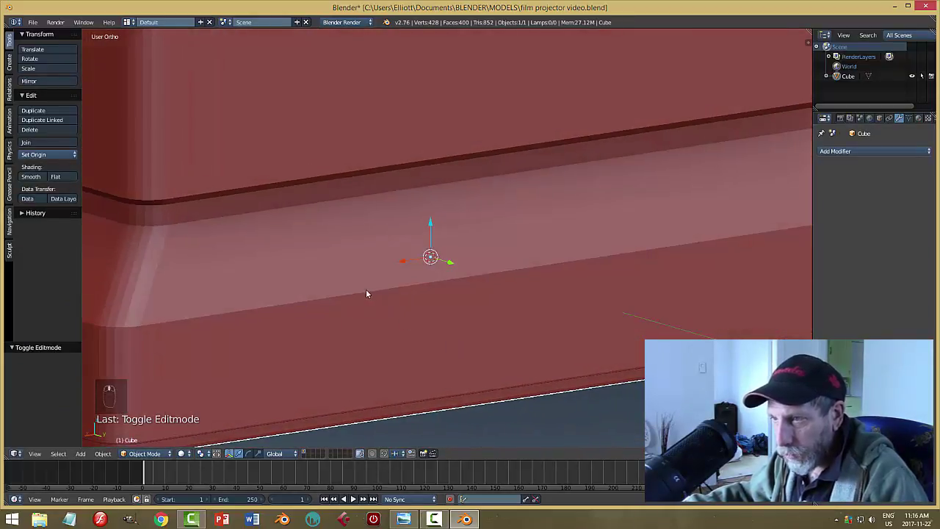
Bevel the edge loop where the base's slope meets its vertical sides by 0.010 with three segments, and check it in object mode
key(Tab)
click(383, 300)
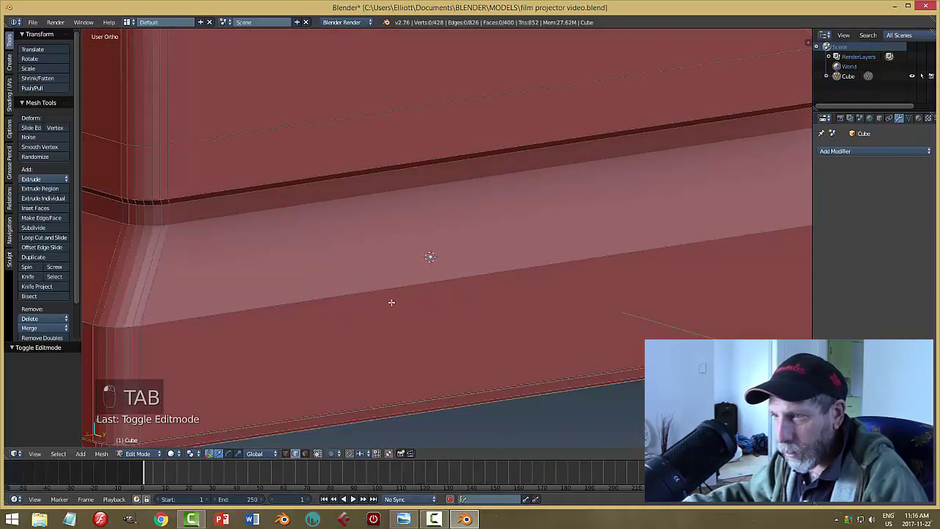
middle_drag(392, 287, 568, 308)
key(ctrl+b)
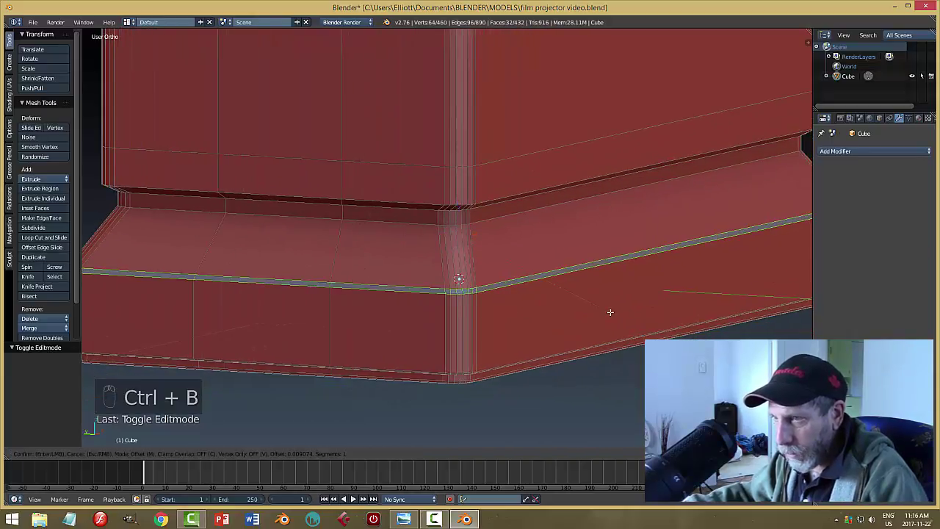
scroll(610, 313, up, 2)
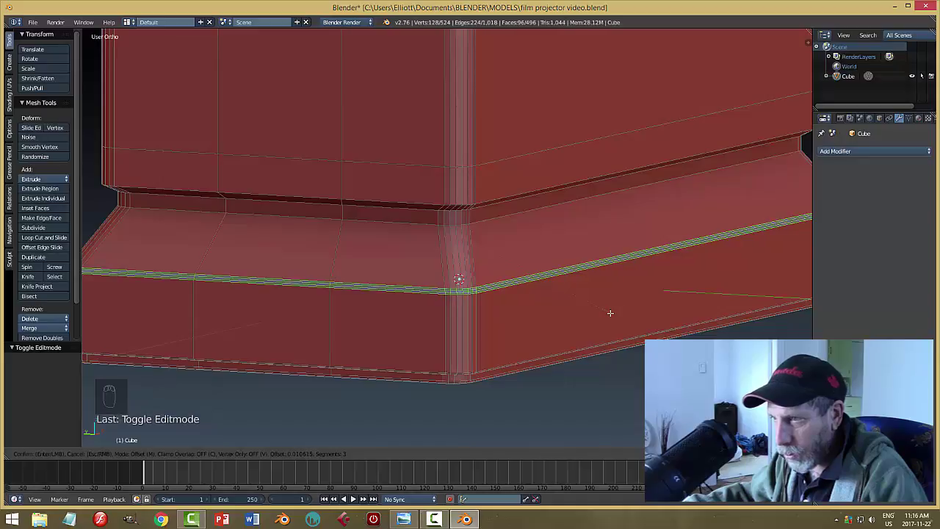
click(617, 316)
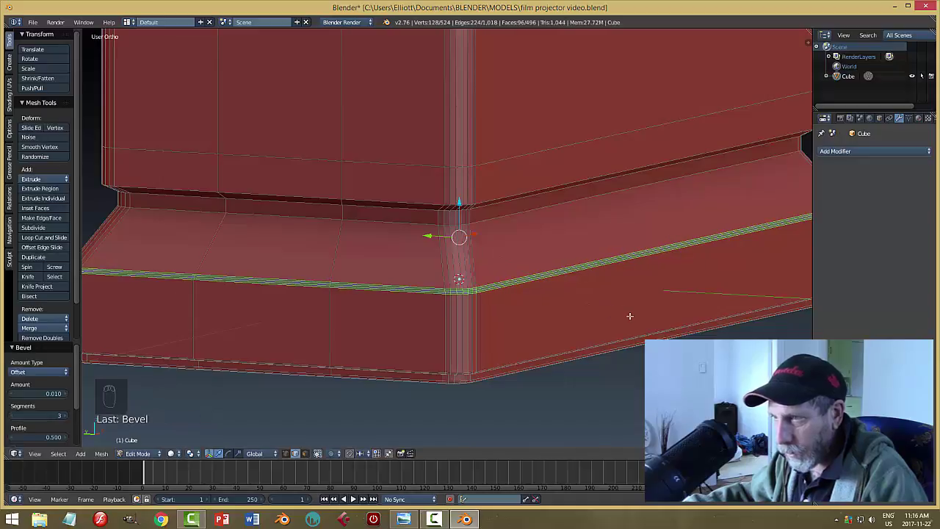
key(a)
key(Tab)
click(586, 317)
middle_drag(621, 319, 678, 311)
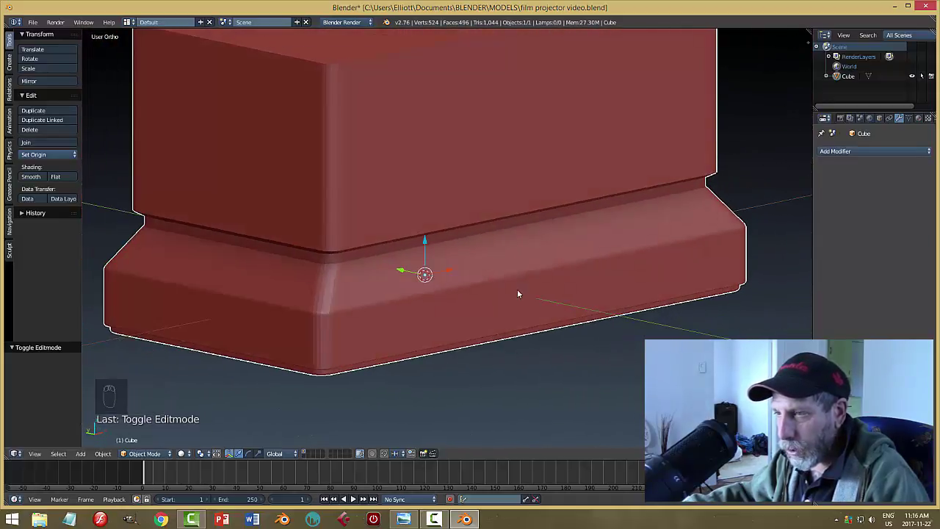
middle_drag(518, 291, 542, 329)
Bevel the edge loop where the base's slope meets the recessed neck by about 0.01 with two segments, and check it in object mode
key(Tab)
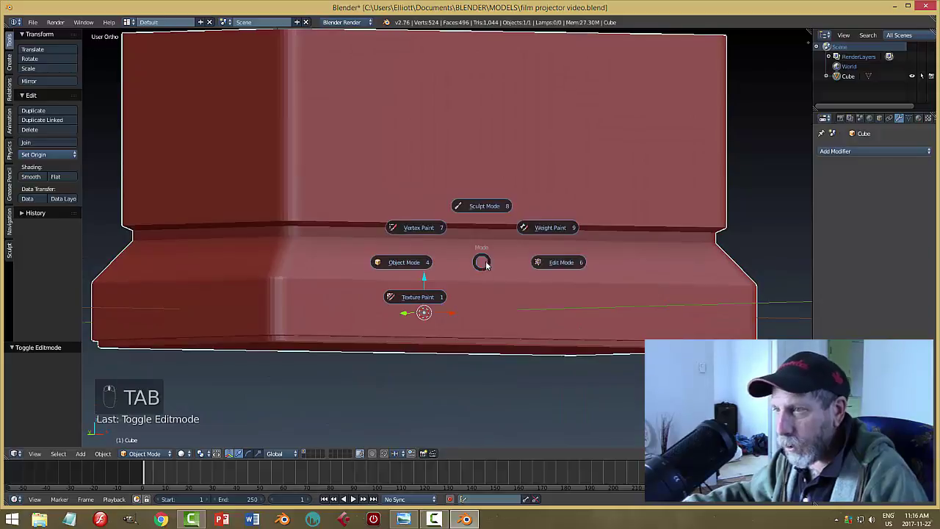
click(543, 262)
alt+right_click(484, 239)
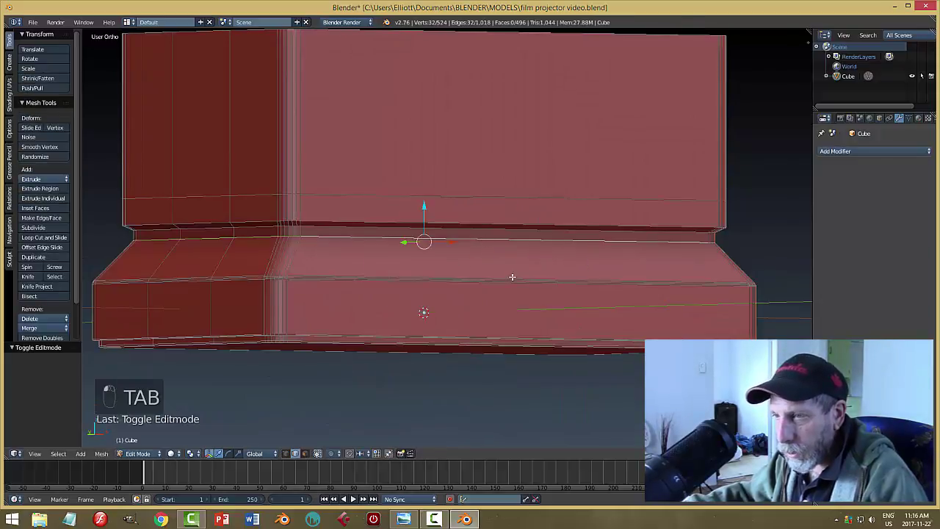
scroll(511, 277, up, 2)
key(ctrl+b)
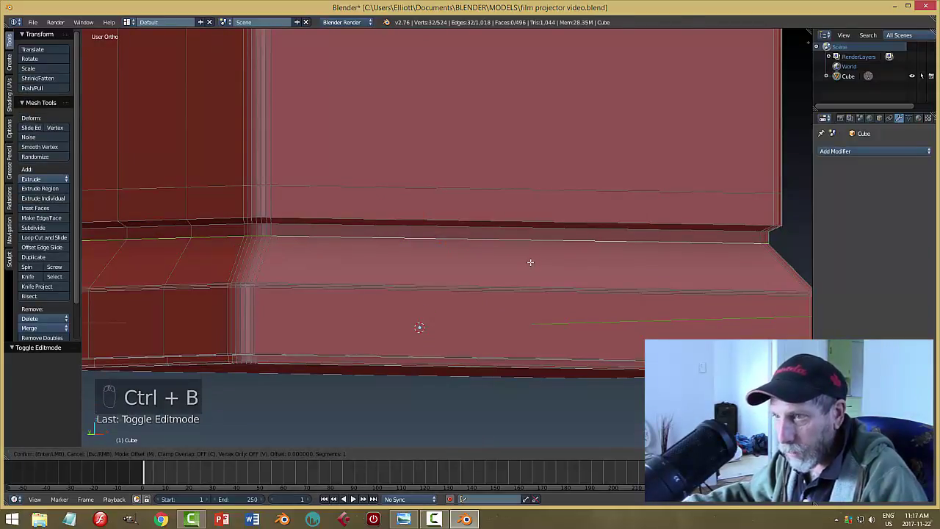
scroll(531, 266, up, 1)
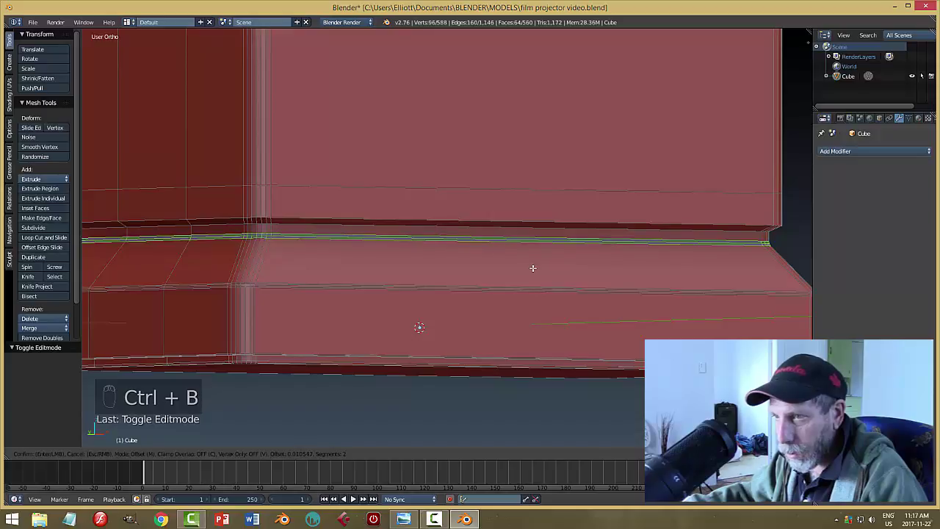
click(539, 269)
click(508, 273)
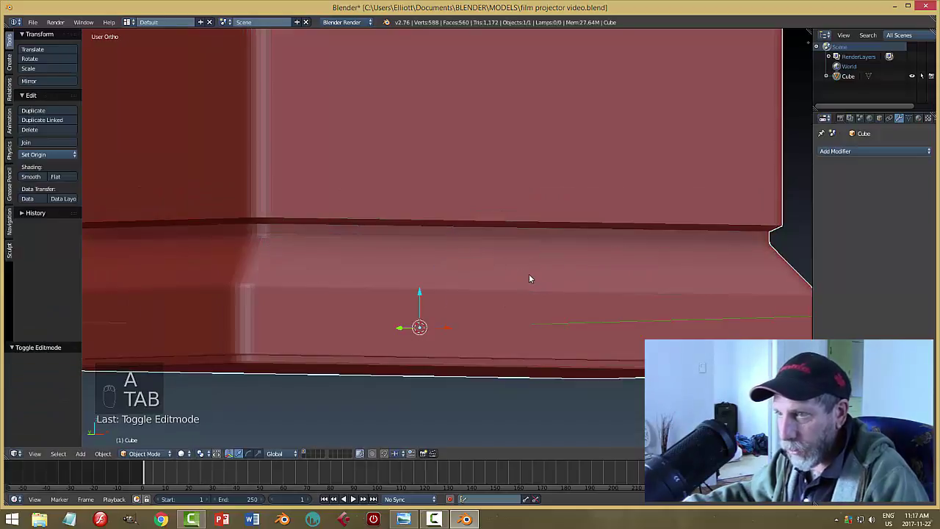
scroll(507, 277, down, 5)
middle_drag(512, 285, 256, 243)
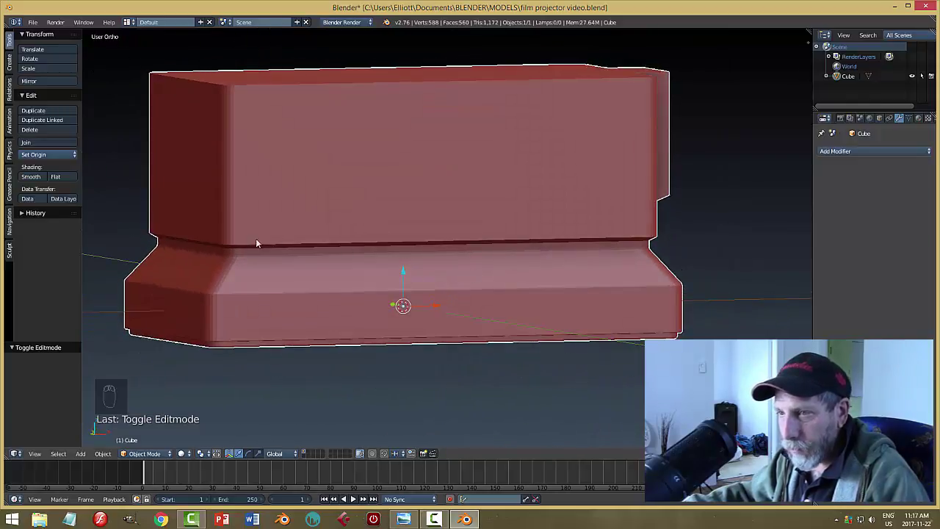
Bevel the lower edge loop of the upper body above the neck by 0.012 with three segments, and return to object mode
key(Tab)
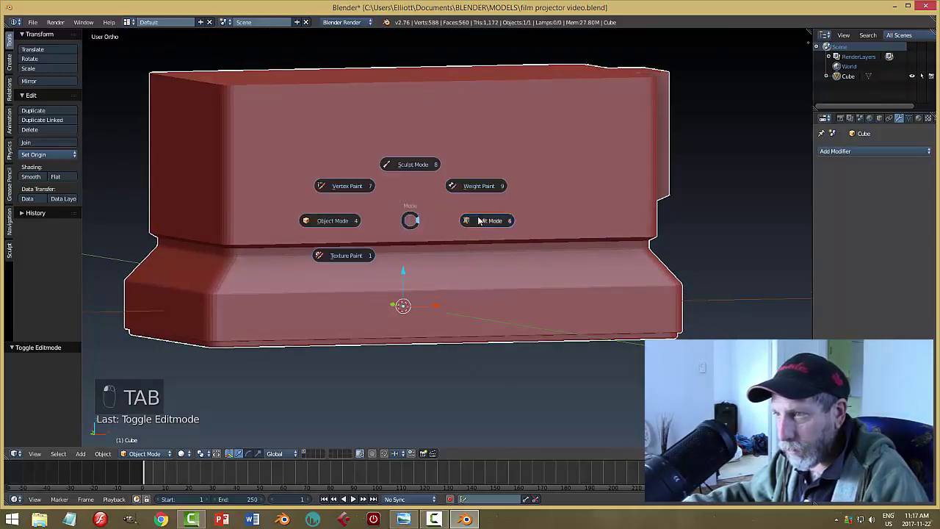
click(489, 220)
scroll(307, 246, up, 5)
alt+right_click(307, 246)
scroll(245, 251, down, 4)
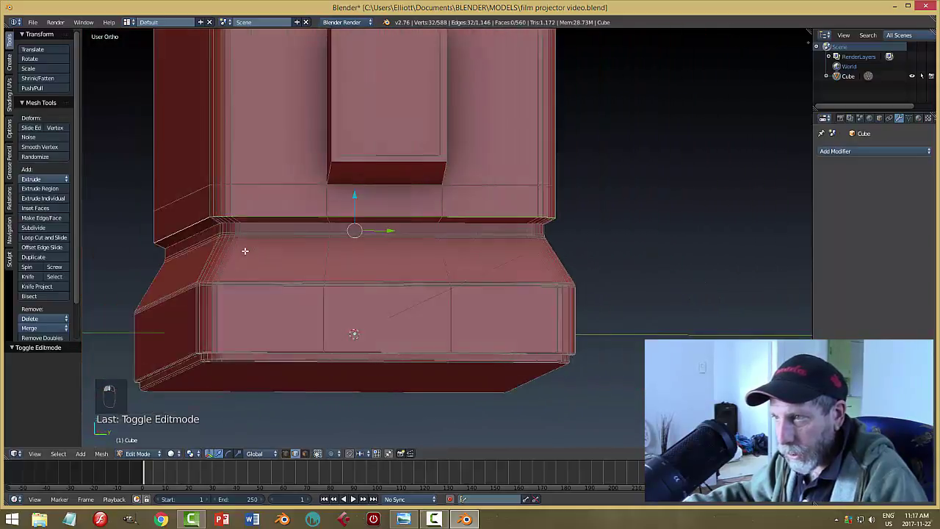
middle_drag(244, 251, 415, 250)
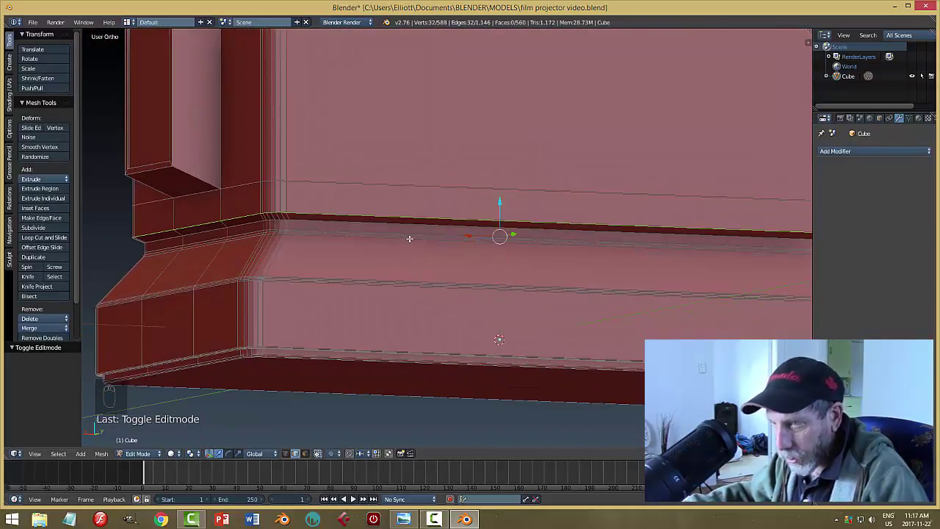
key(ctrl+b)
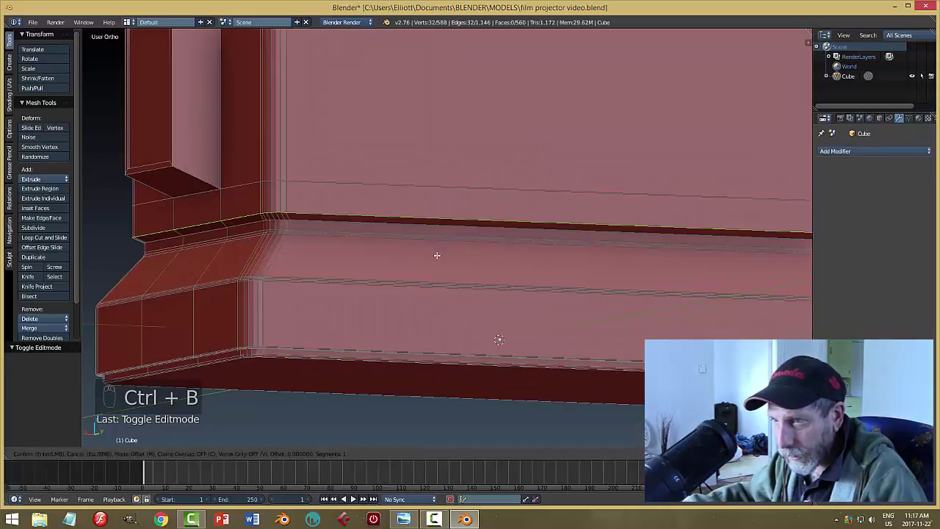
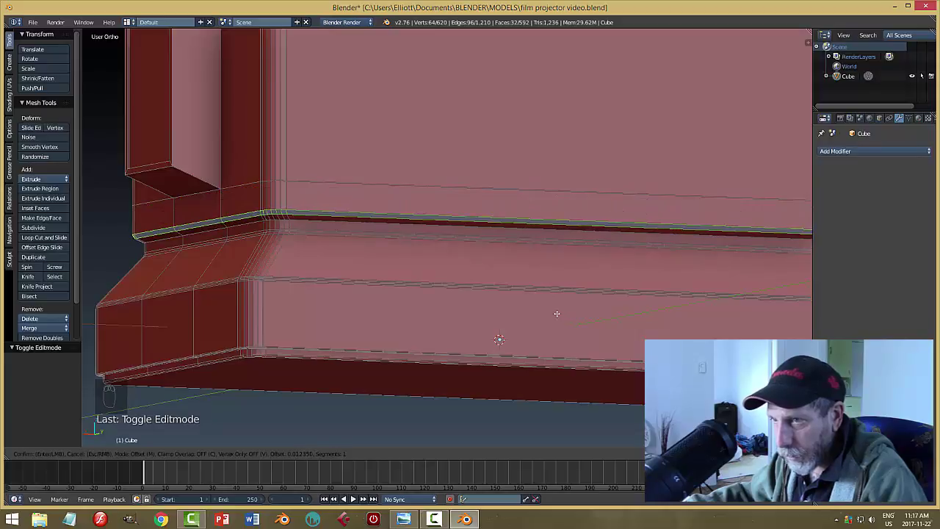
scroll(557, 313, up, 2)
click(557, 313)
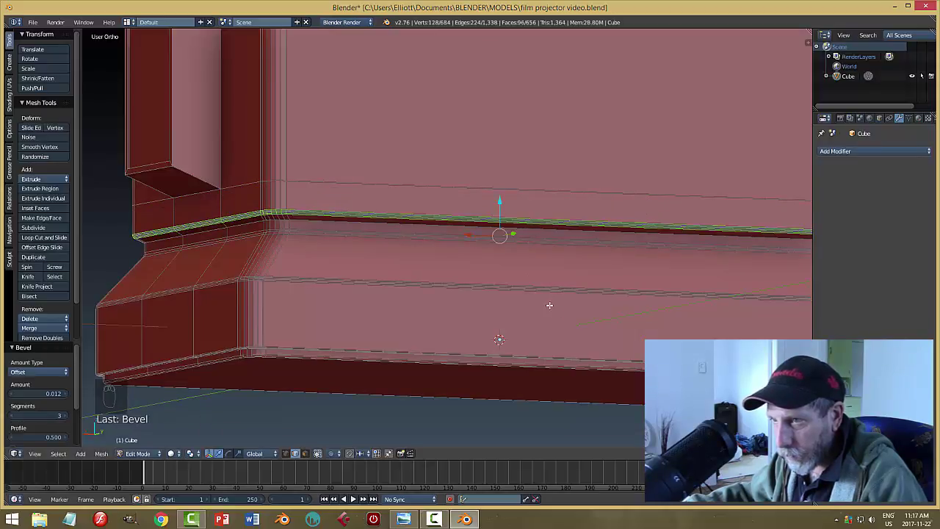
key(a)
key(Tab)
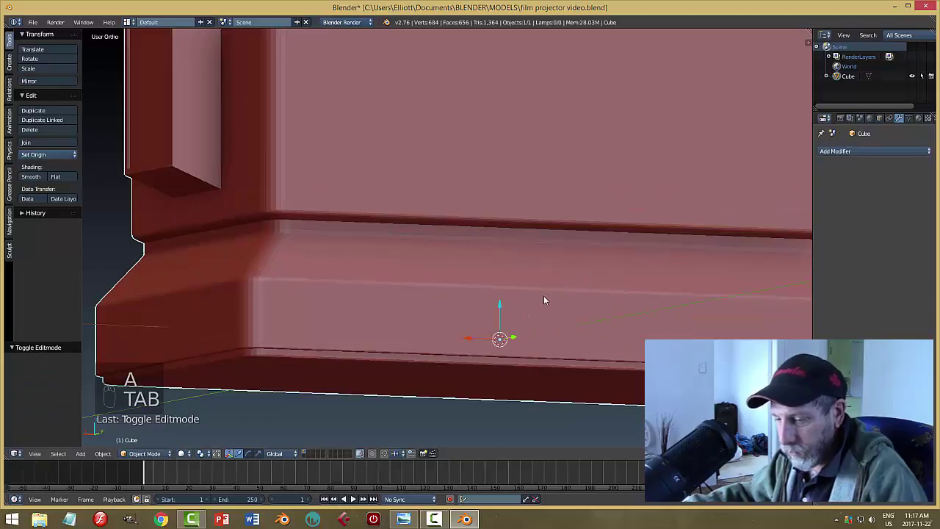
Inspect the whole projector body from above in object mode, and return to mesh editing with the body's top in view
key(a)
scroll(544, 295, down, 5)
middle_drag(505, 293, 311, 311)
middle_drag(493, 260, 475, 236)
right_click(474, 235)
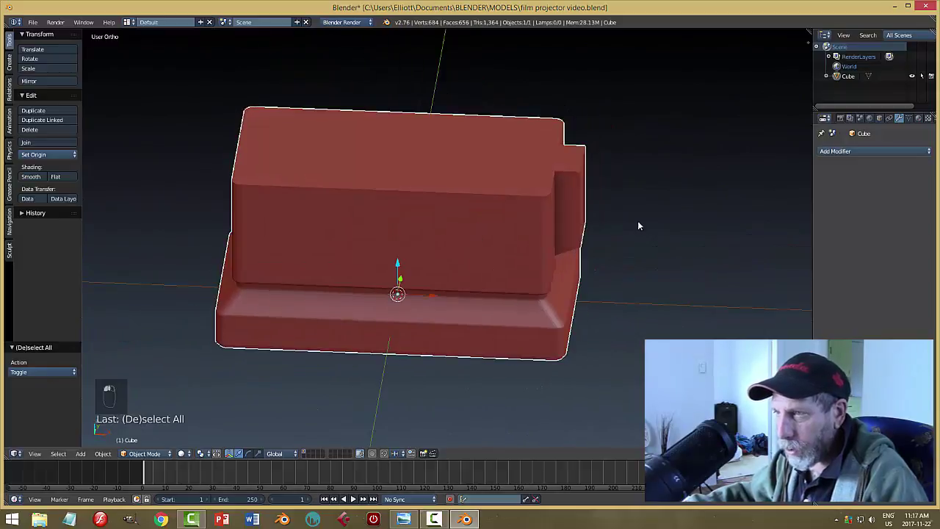
key(Tab)
scroll(546, 242, up, 2)
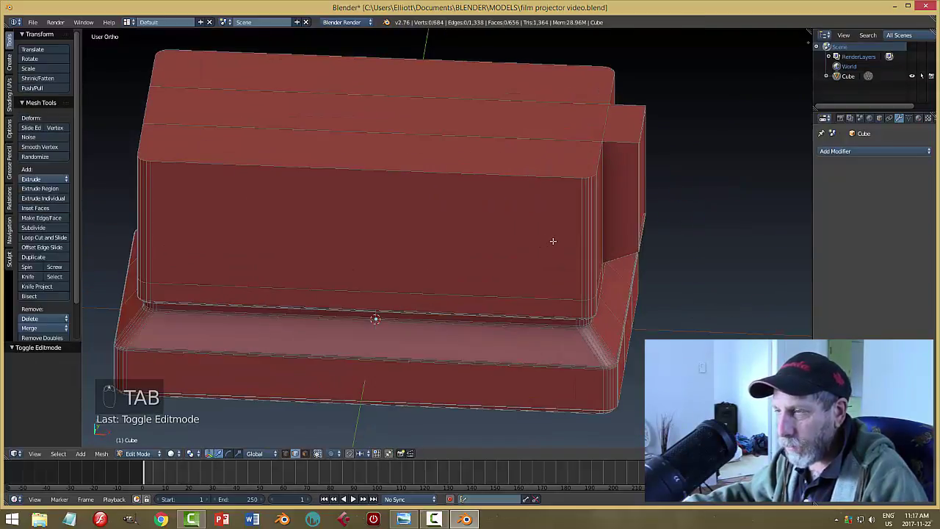
Dissolve the divisions between the three strips on the body's top so they form a single face, and clear the selection
key(ctrl+Tab)
click(420, 193)
click(446, 153)
shift+click(465, 119)
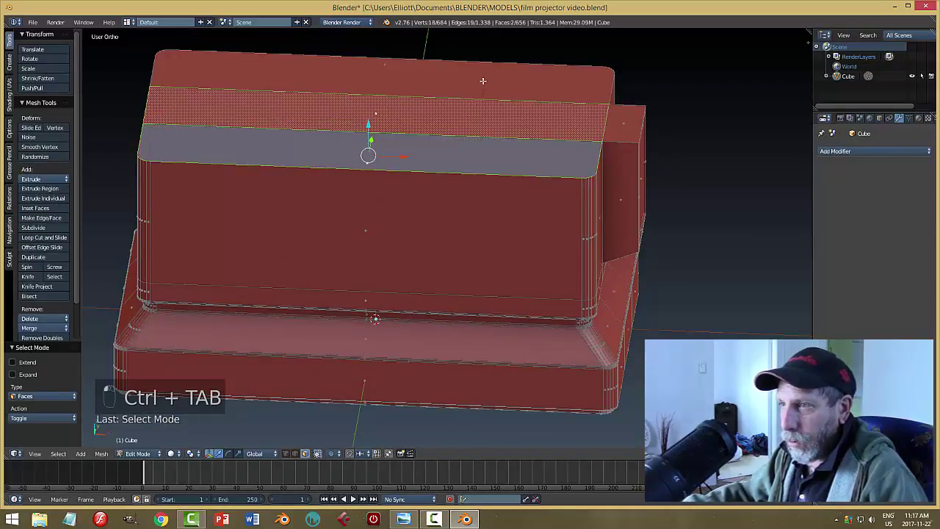
shift+click(483, 81)
middle_drag(576, 184, 532, 176)
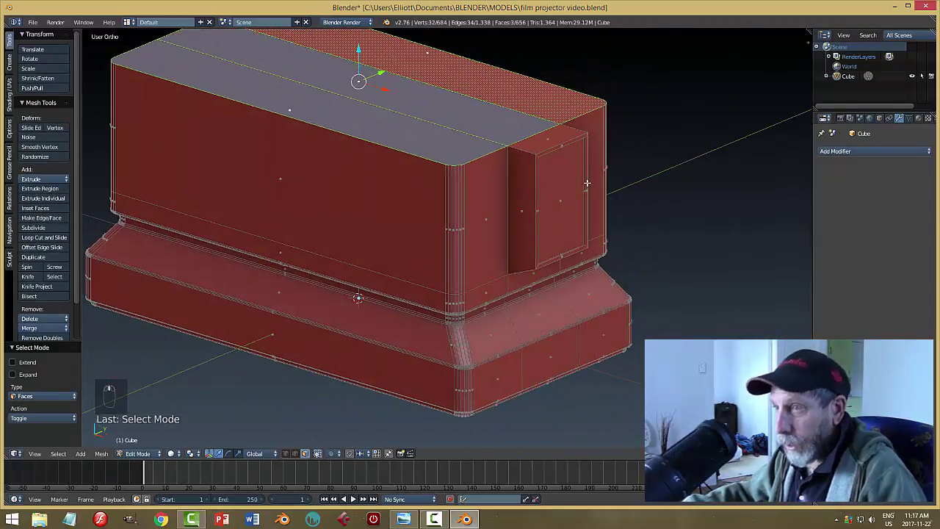
key(x)
click(586, 183)
key(a)
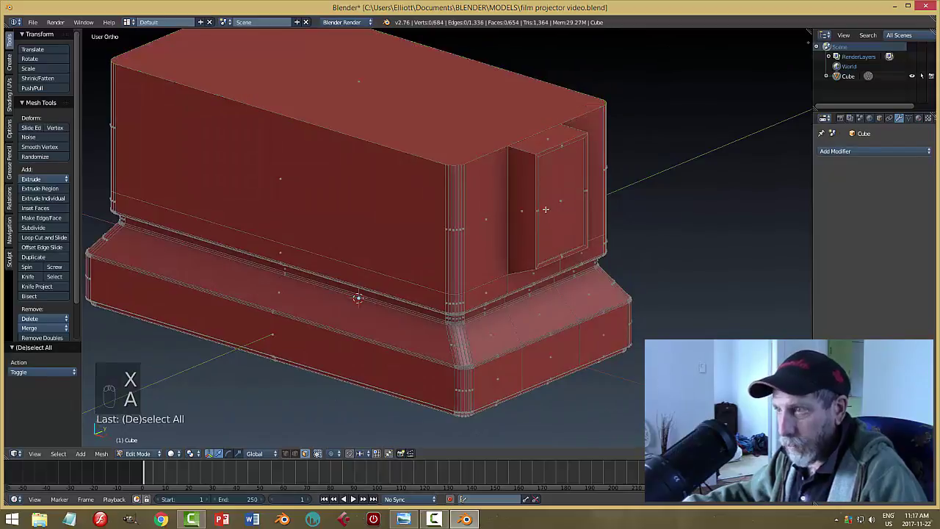
middle_drag(563, 202, 536, 216)
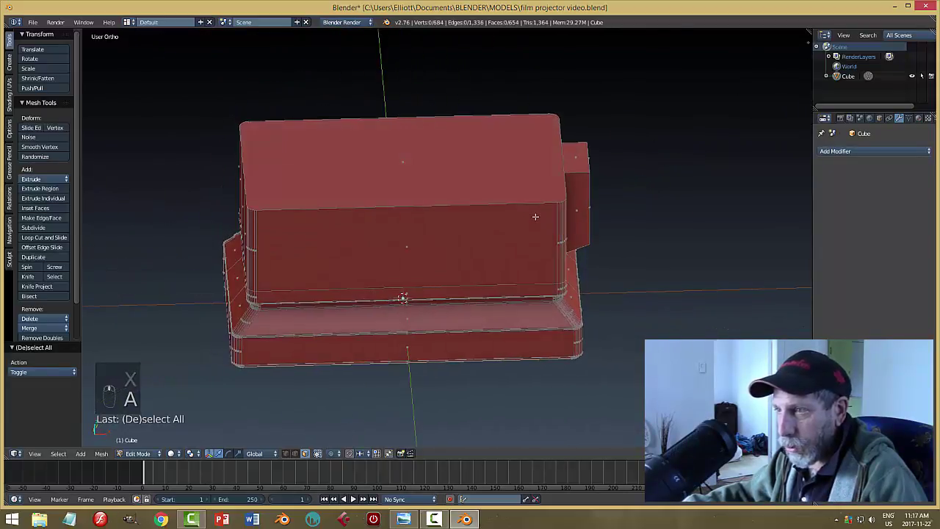
Switch to edge selection and select the edge loop around the body's top face
key(ctrl+Tab)
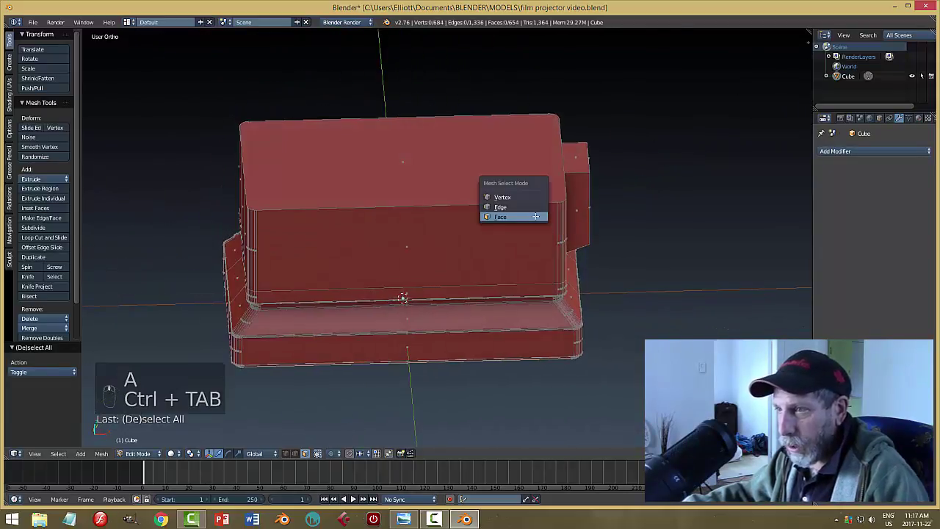
click(518, 207)
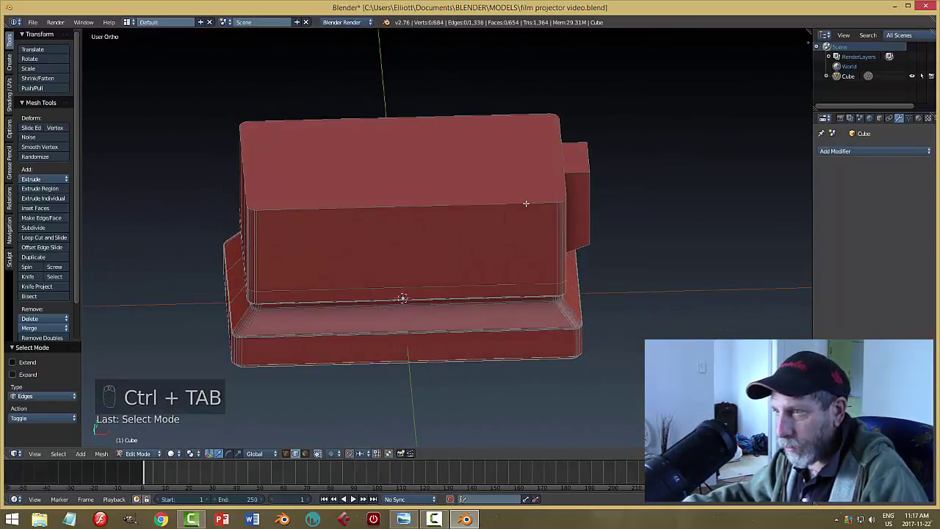
alt+right_click(525, 204)
middle_drag(633, 218, 503, 262)
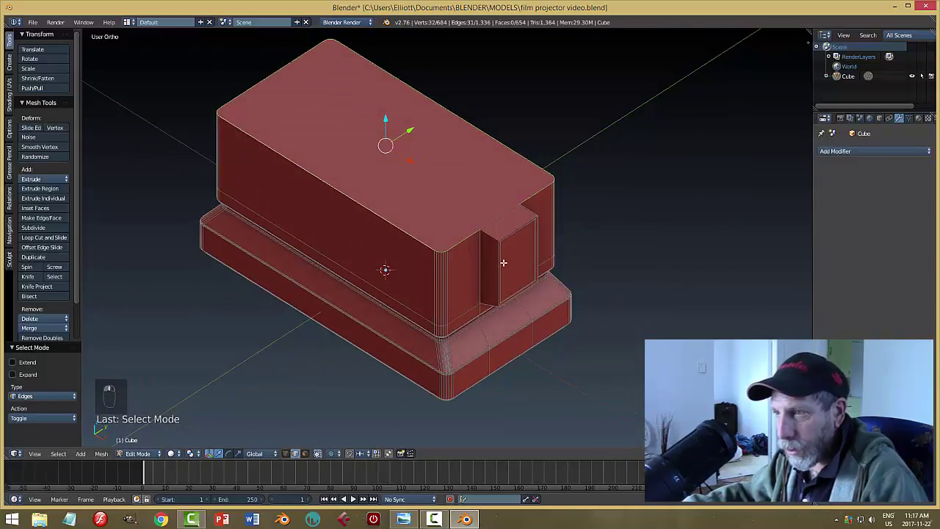
scroll(503, 262, up, 4)
middle_drag(576, 272, 576, 272)
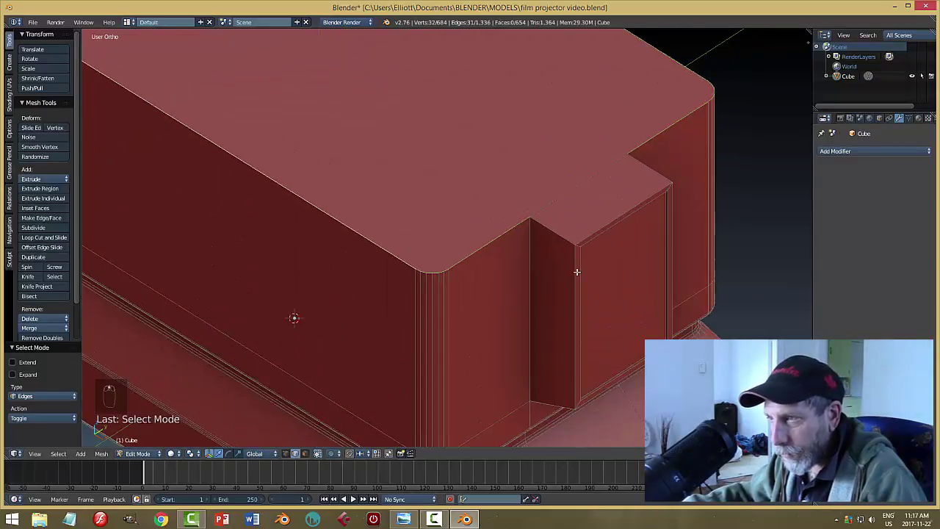
Extend the top outline selection with the three outer top edges of the protruding end box
alt+shift+right_click(543, 226)
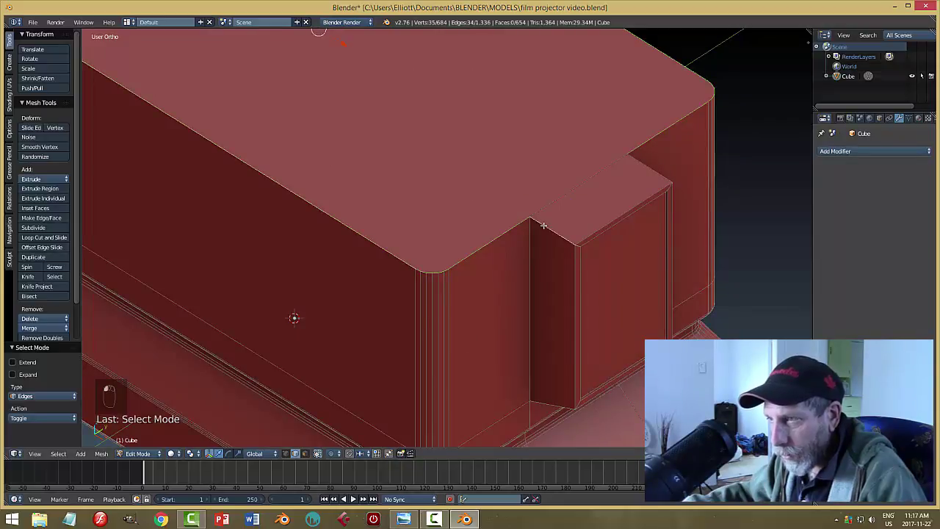
shift+right_click(579, 247)
shift+right_click(579, 248)
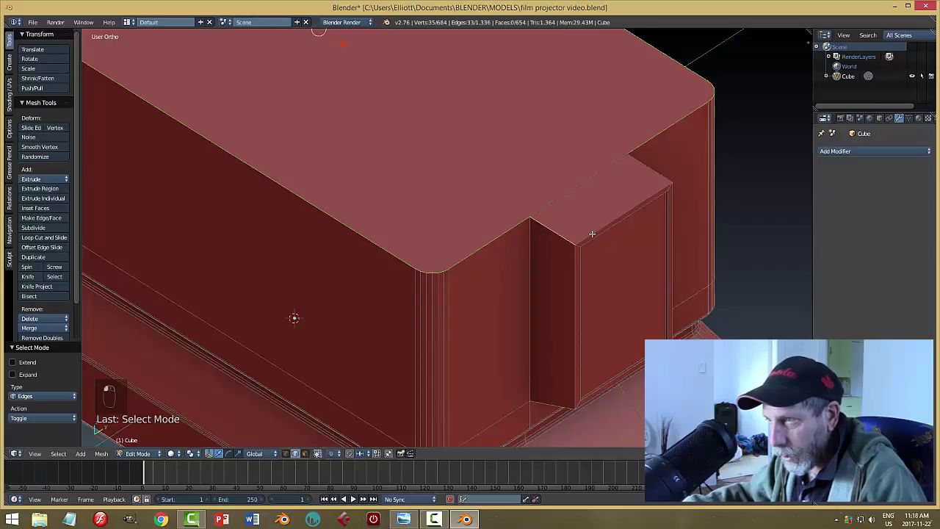
alt+shift+right_click(592, 234)
key(ctrl+z)
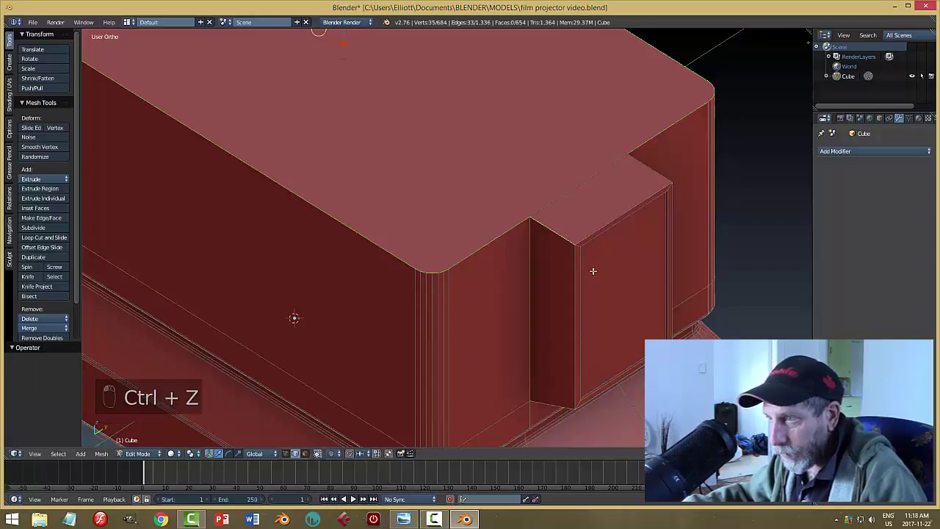
shift+right_click(588, 234)
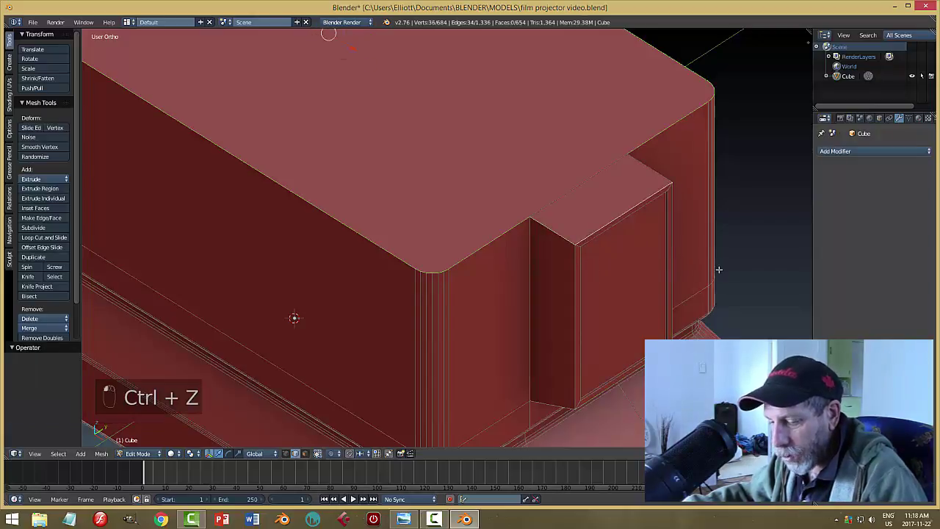
middle_drag(718, 270, 669, 277)
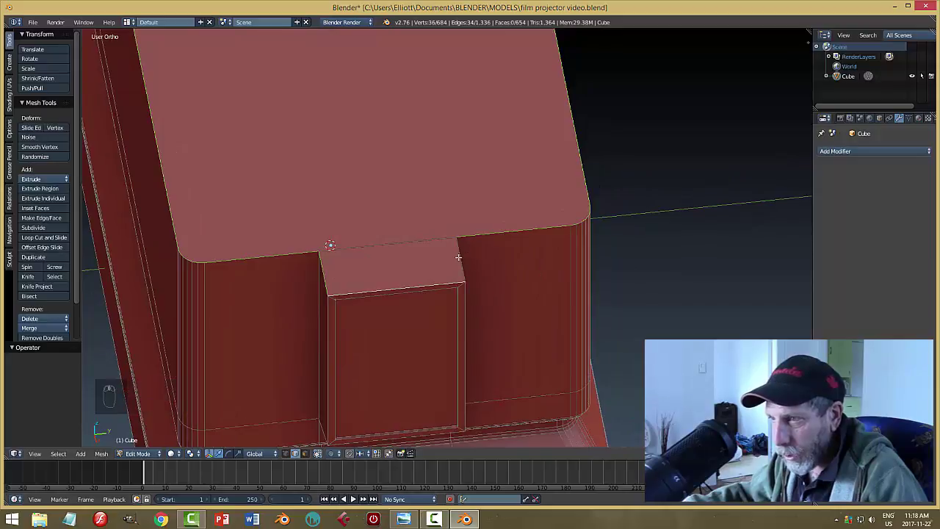
middle_drag(474, 255, 526, 134)
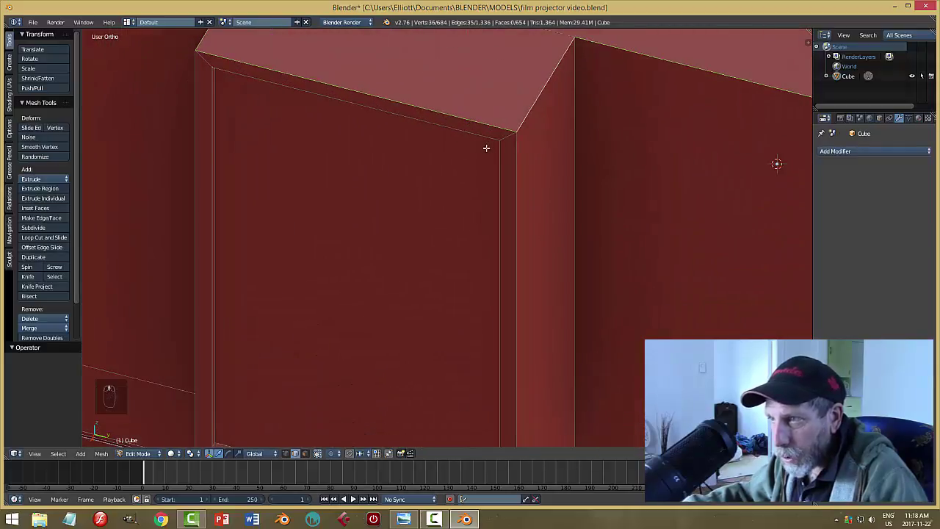
middle_drag(195, 73, 656, 265)
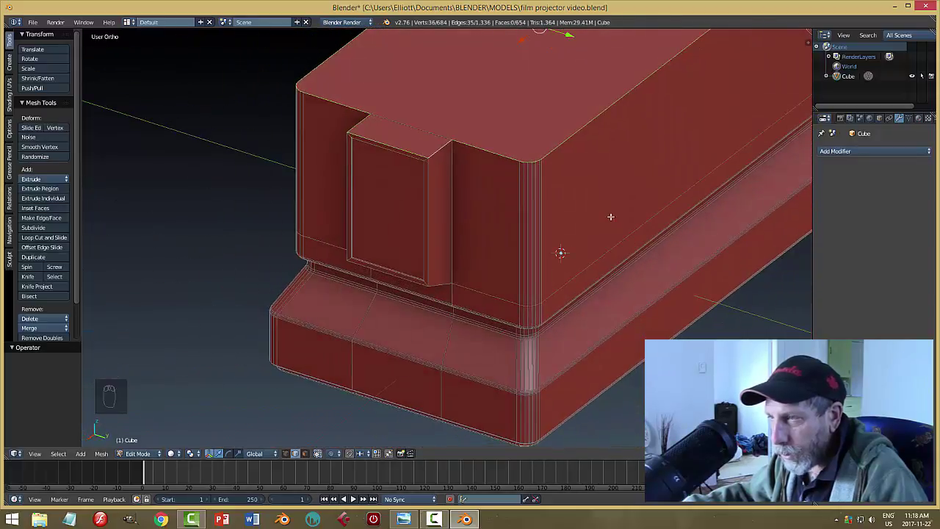
shift+middle_drag(610, 217, 607, 254)
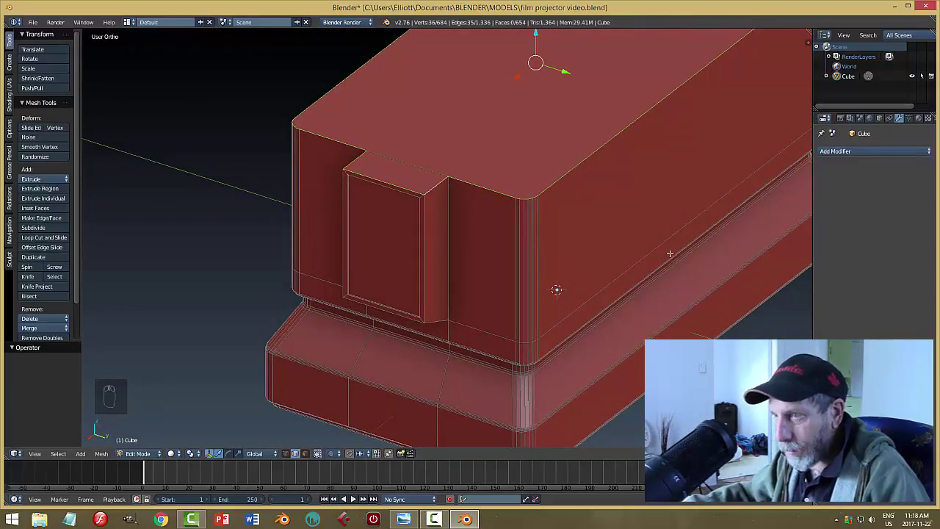
Try to bevel the selected top outline by 0.007 with one segment, and undo the bevel
key(ctrl+b)
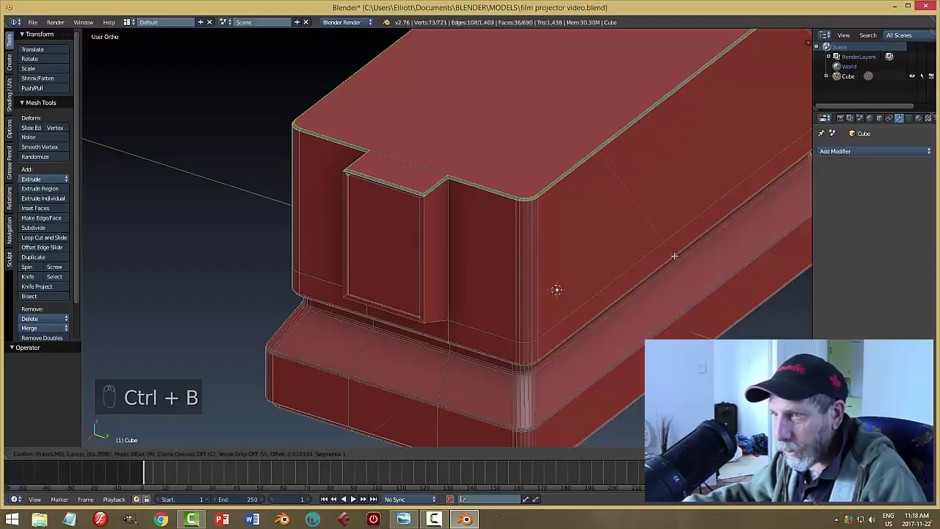
right_click(674, 256)
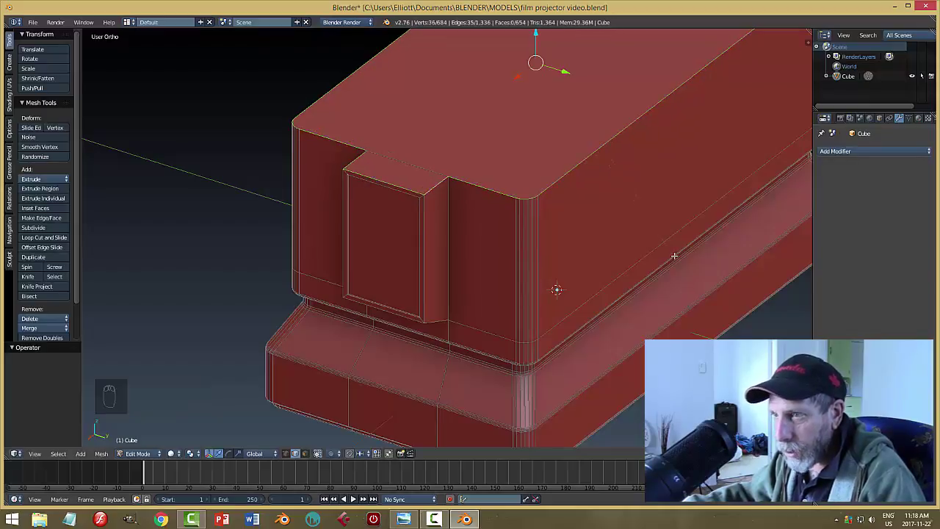
scroll(379, 230, up, 3)
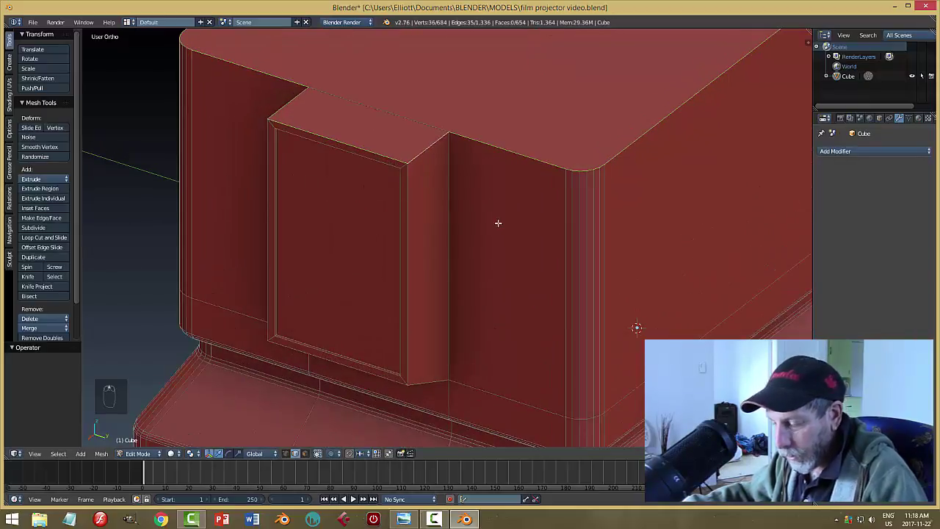
key(ctrl+b)
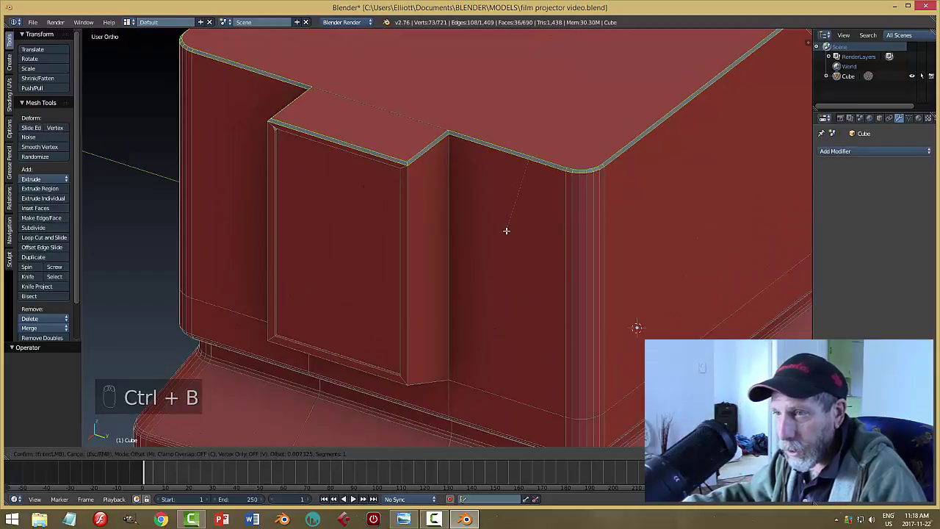
click(506, 230)
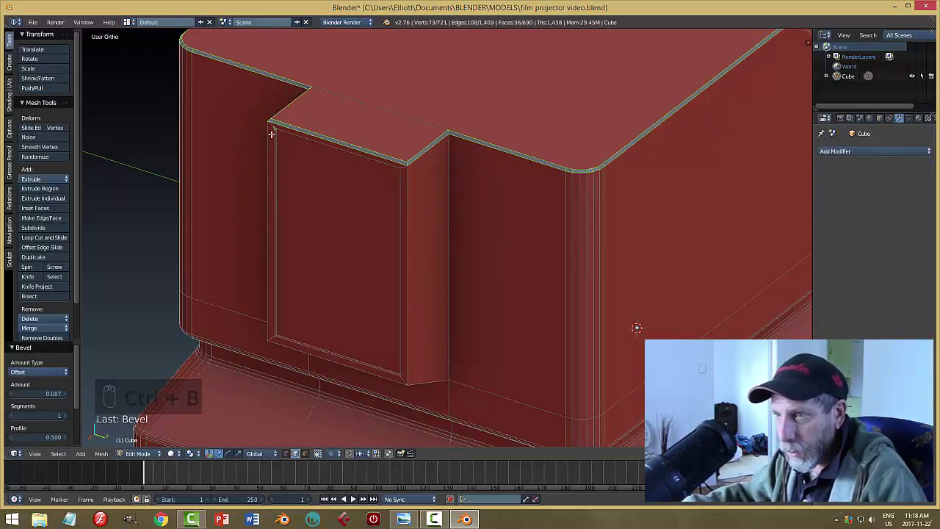
key(ctrl+z)
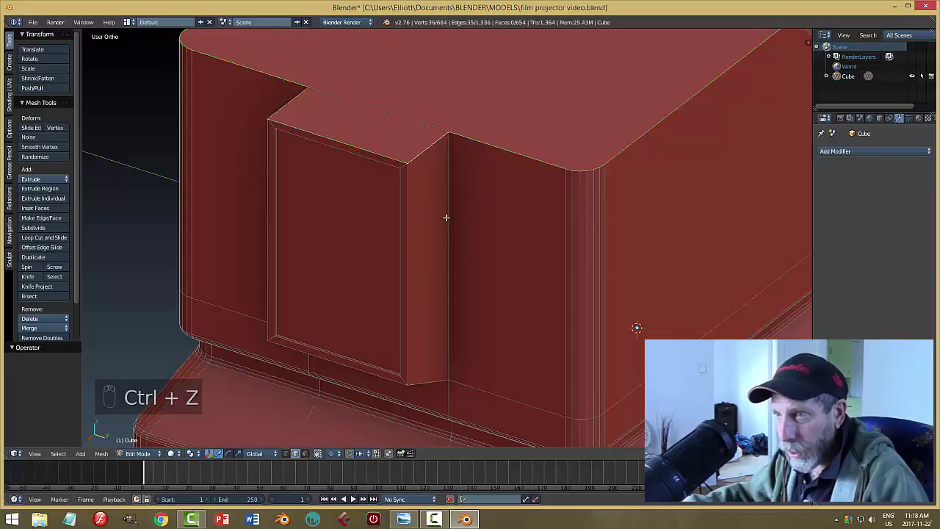
Examine the end box's upper corners up close, recheck its front top edge in the selection, and test the bevel again
scroll(374, 224, up, 8)
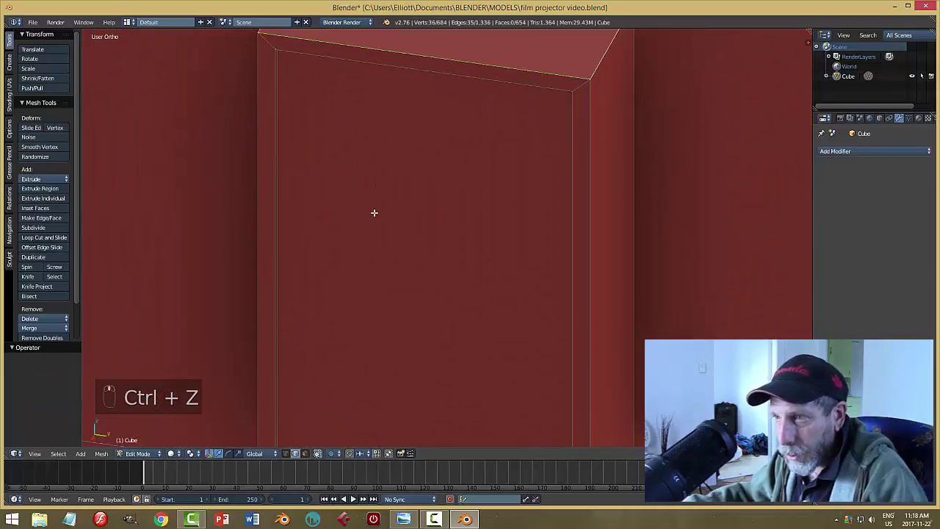
scroll(433, 239, up, 2)
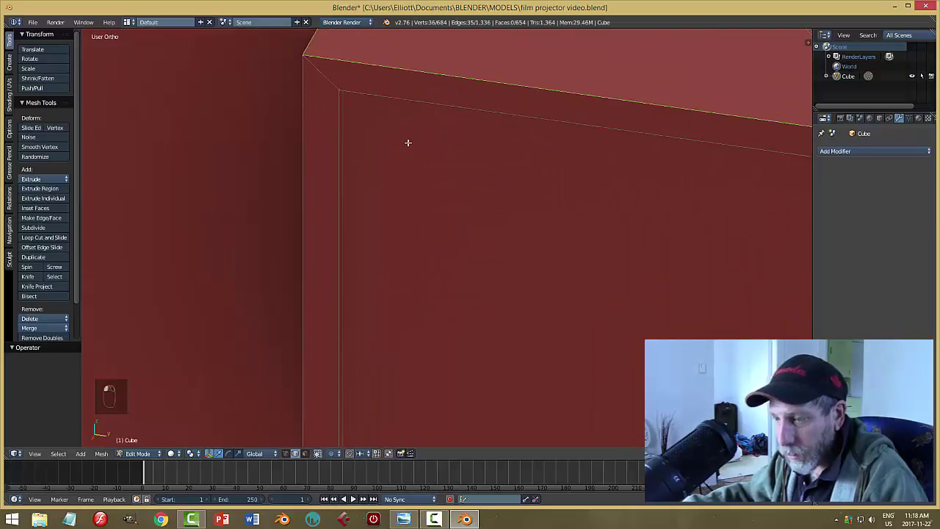
shift+right_click(362, 65)
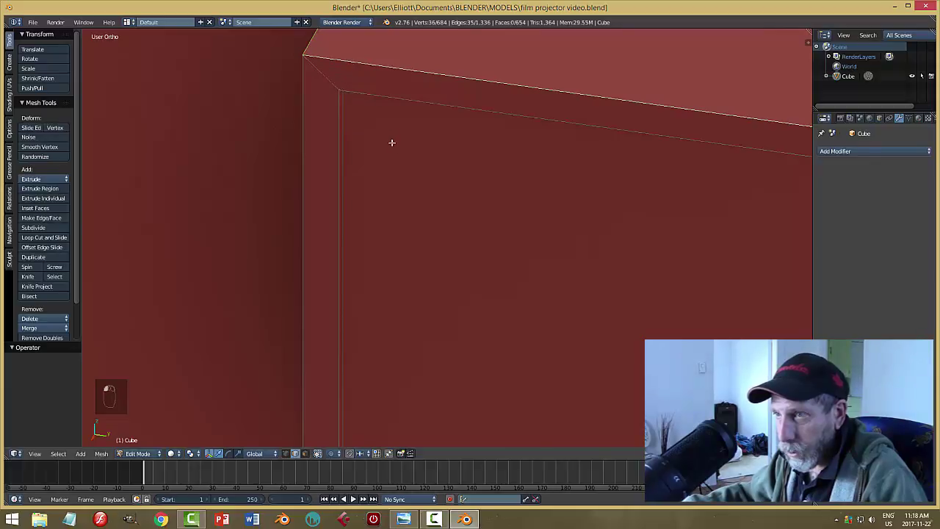
middle_drag(390, 143, 427, 155)
scroll(529, 161, down, 2)
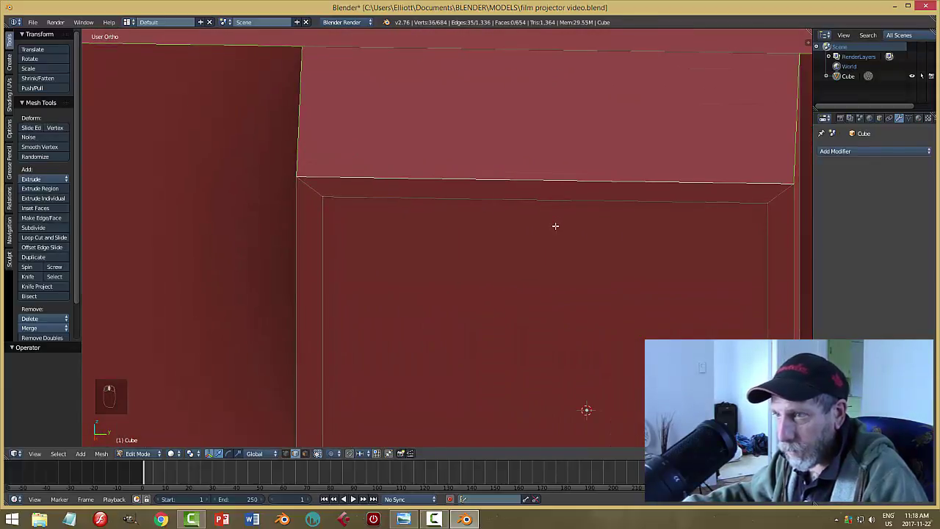
key(ctrl+b)
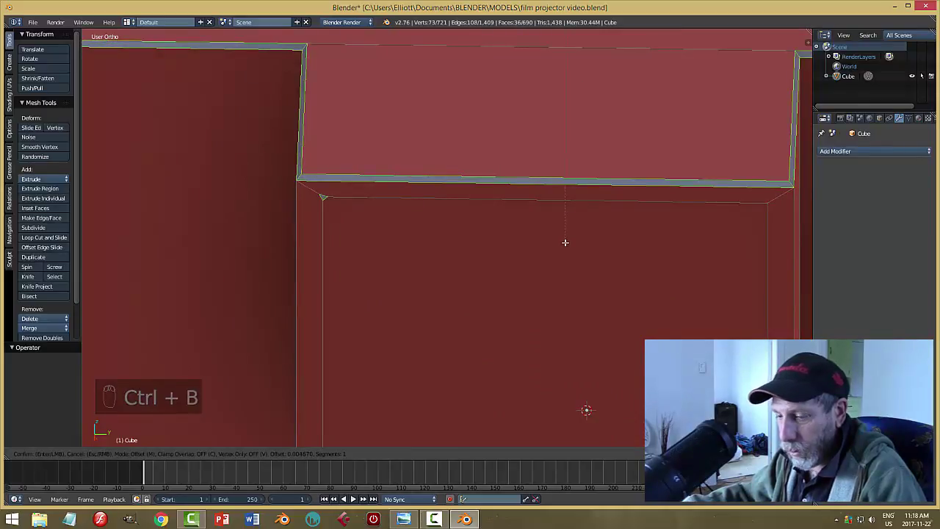
right_click(565, 242)
Clear the selection, select only the end box's three outer top edges, and test a bevel on them
middle_drag(364, 242, 461, 214)
key(a)
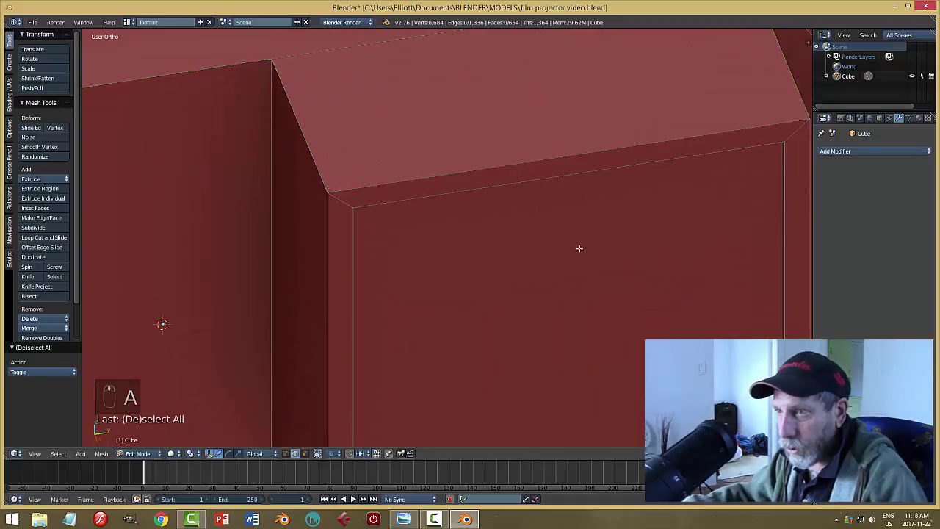
right_click(399, 180)
shift+right_click(311, 152)
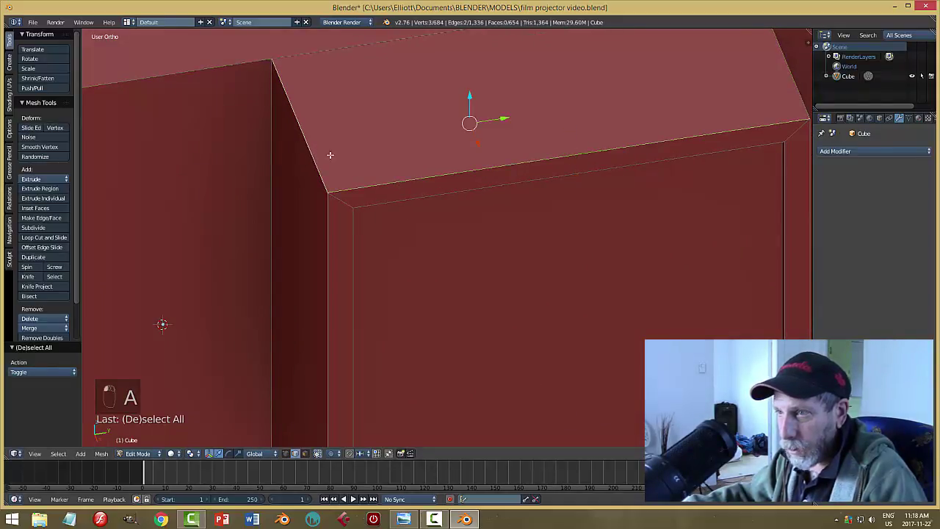
shift+right_click(786, 67)
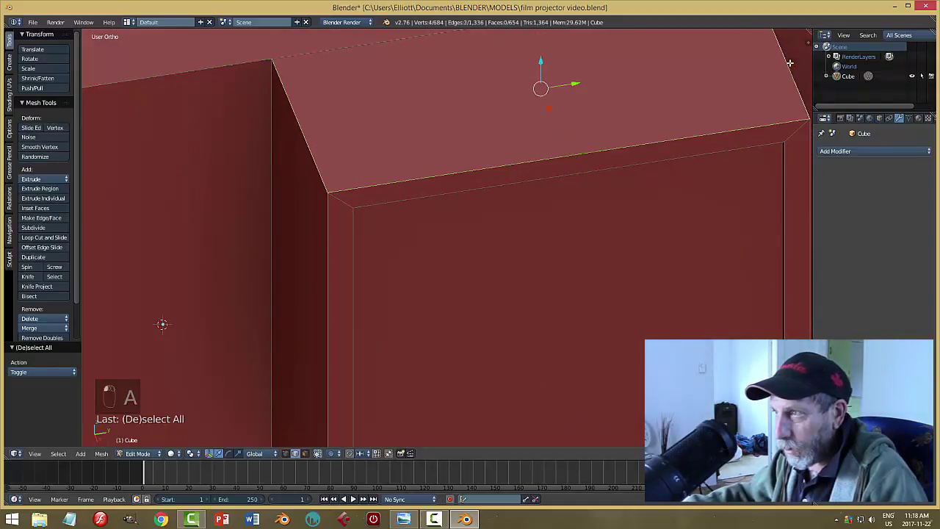
key(ctrl+b)
right_click(548, 292)
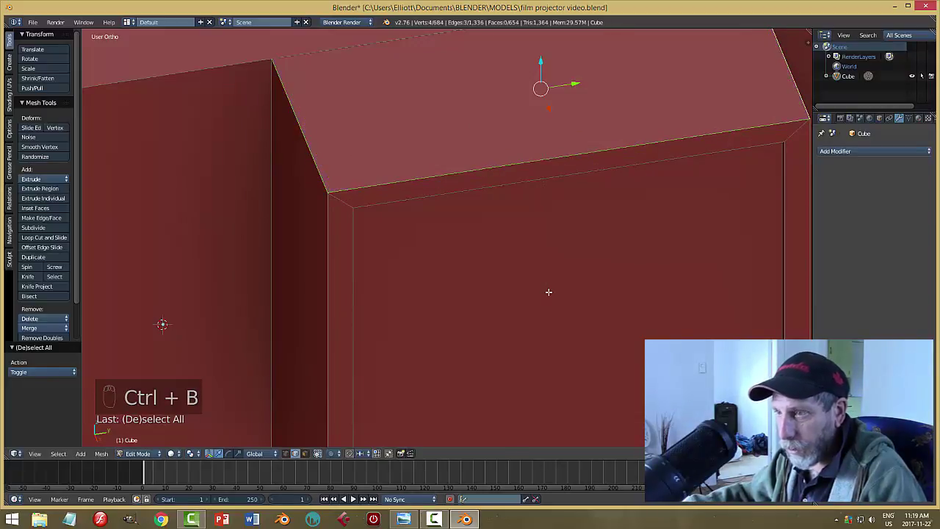
Add the body's top edge loop to the selected box edges and bevel the whole outline by 0.007 with three segments
alt+shift+right_click(226, 68)
scroll(520, 180, down, 3)
middle_drag(552, 195, 623, 294)
scroll(421, 190, up, 5)
scroll(421, 190, down, 3)
middle_drag(577, 204, 531, 269)
scroll(667, 189, up, 4)
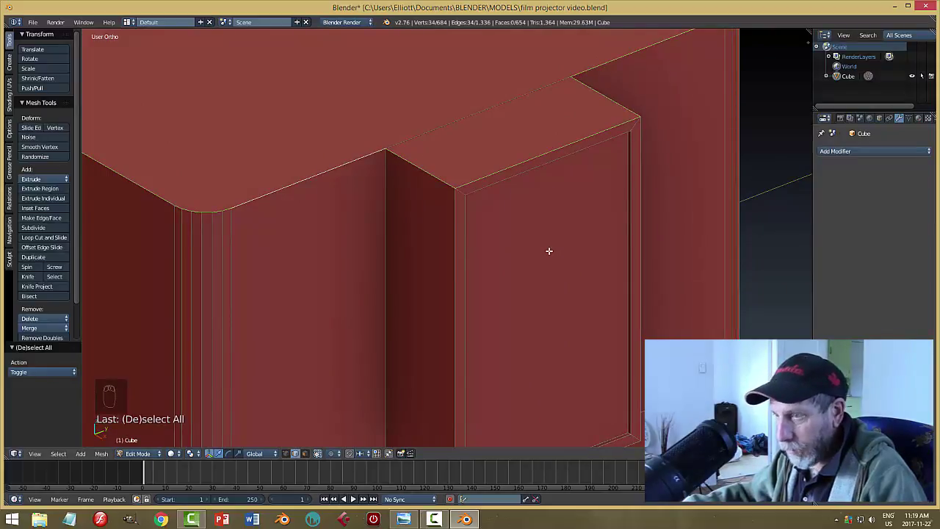
key(ctrl+b)
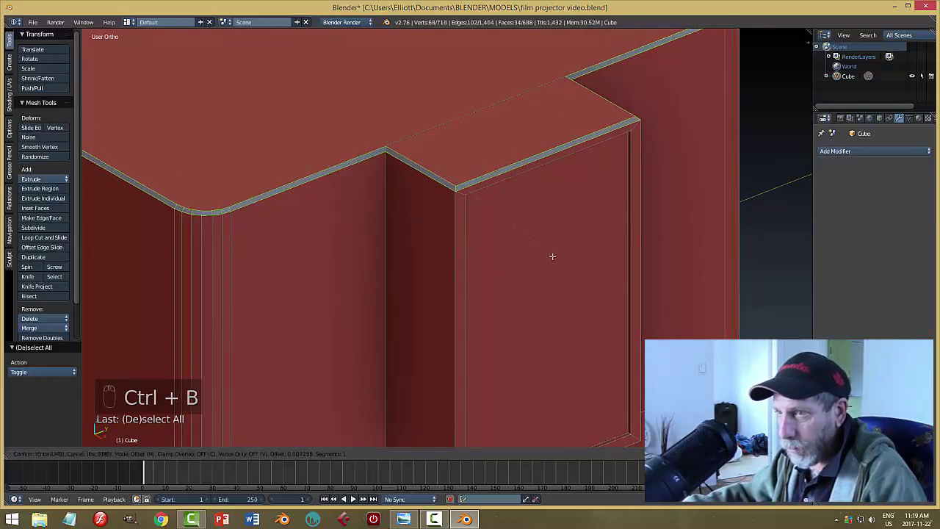
scroll(553, 257, up, 2)
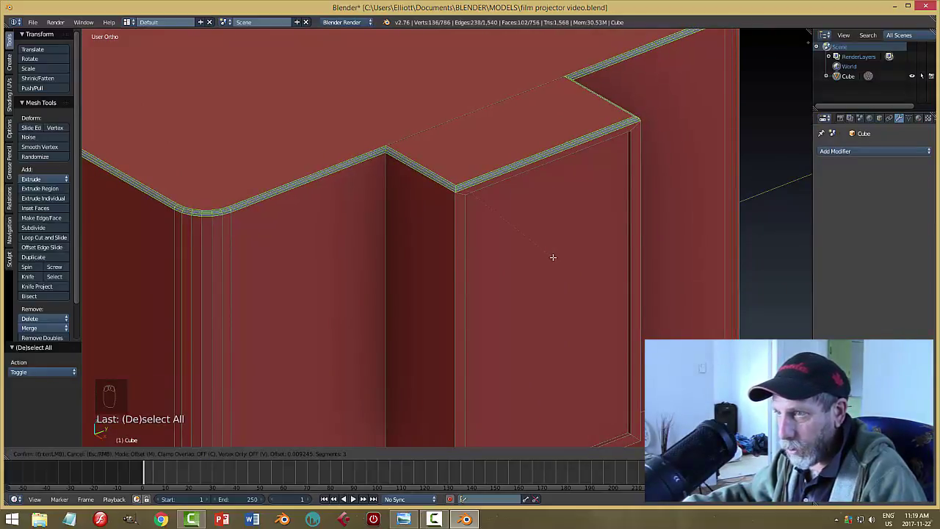
click(553, 257)
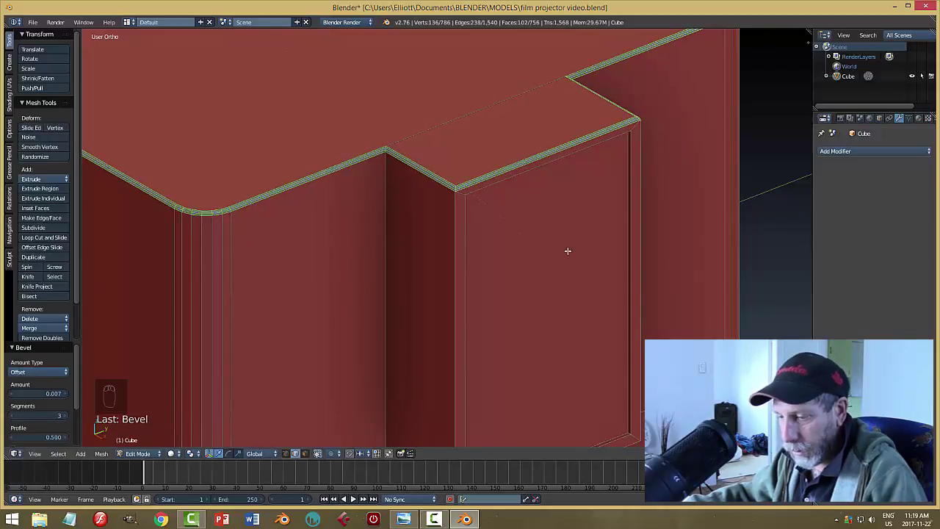
Clear the selection and inspect the beveled top edges around the end box in object mode
key(a)
key(Tab)
scroll(586, 257, down, 4)
middle_drag(586, 258, 504, 256)
scroll(468, 267, up, 2)
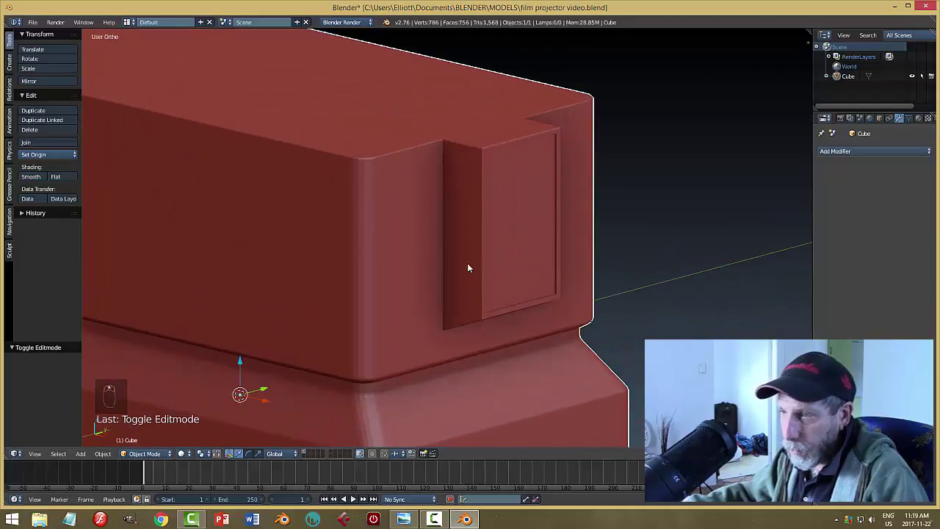
Bevel the inner rectangular edge loop on the protruding block's front face with 2 segments and an offset of about 0.004
key(Tab)
scroll(556, 331, up, 4)
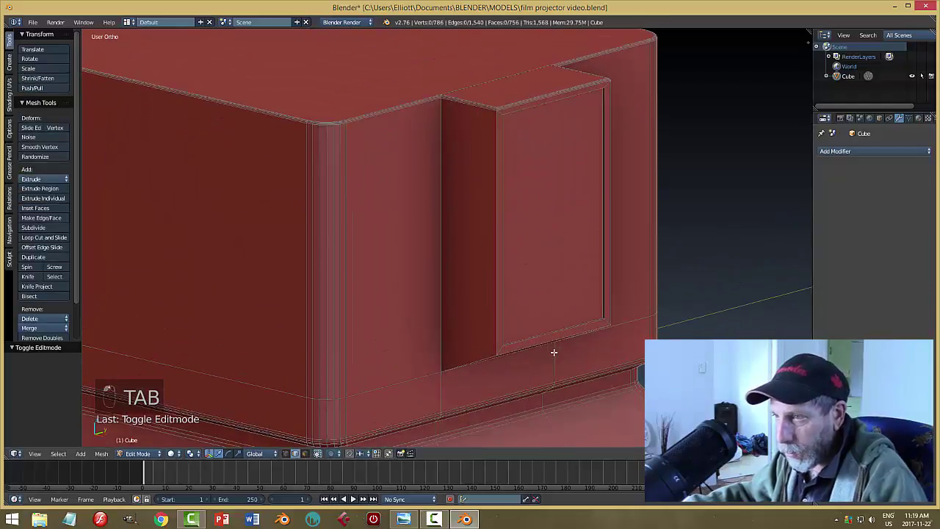
middle_drag(544, 287, 537, 318)
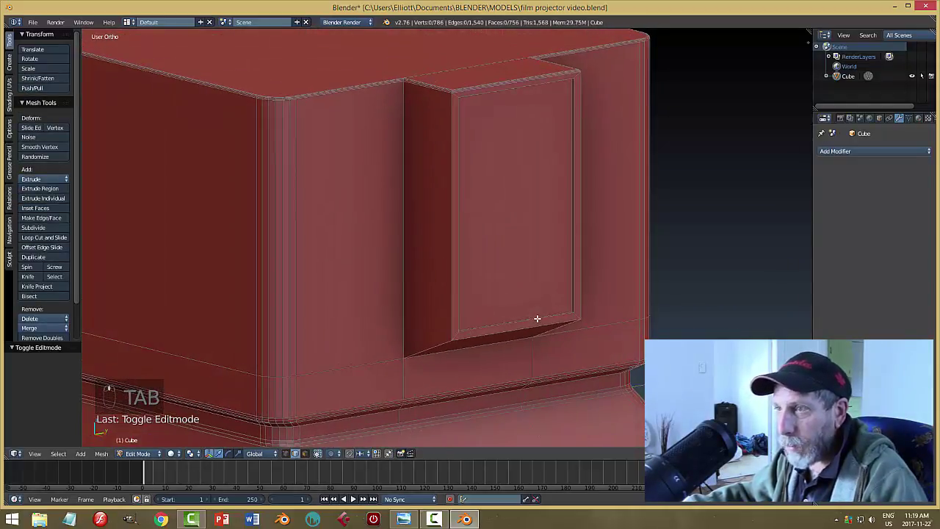
right_click(459, 146)
middle_drag(646, 235, 663, 224)
scroll(574, 239, up, 4)
key(ctrl+b)
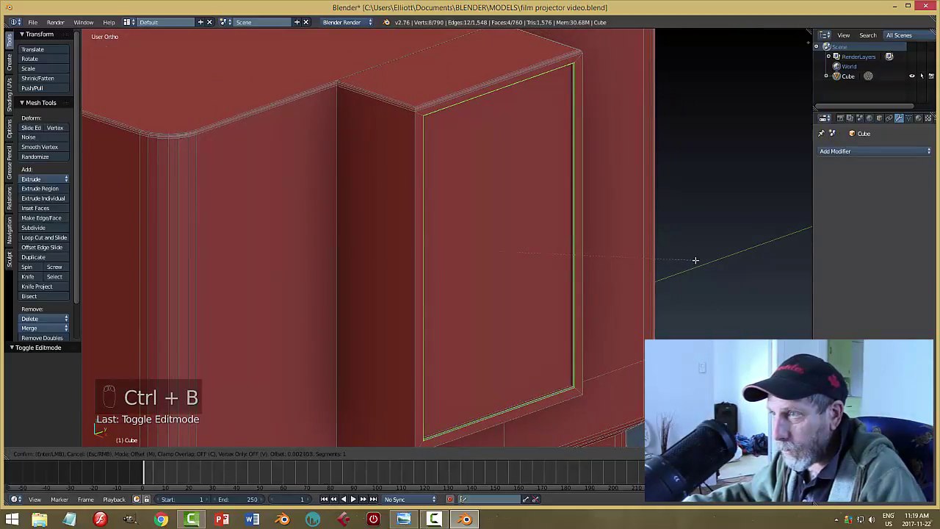
scroll(695, 260, up, 1)
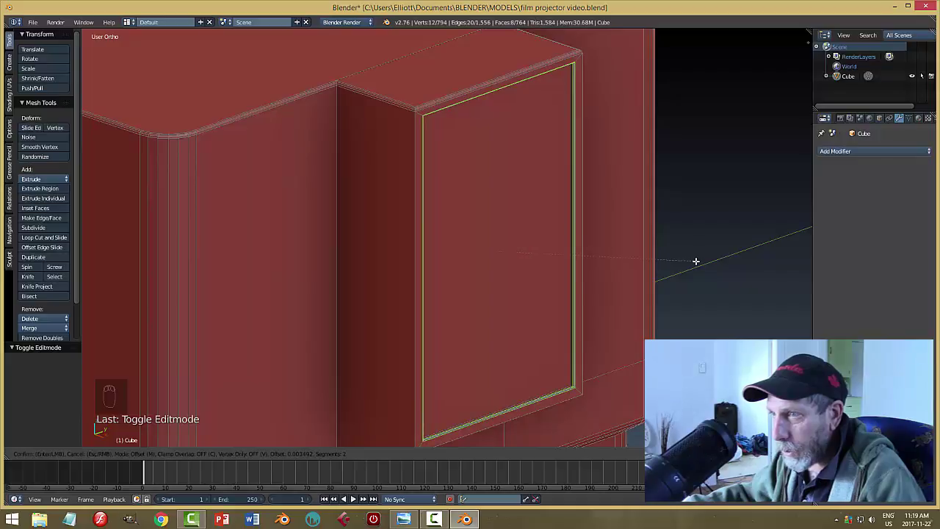
click(695, 260)
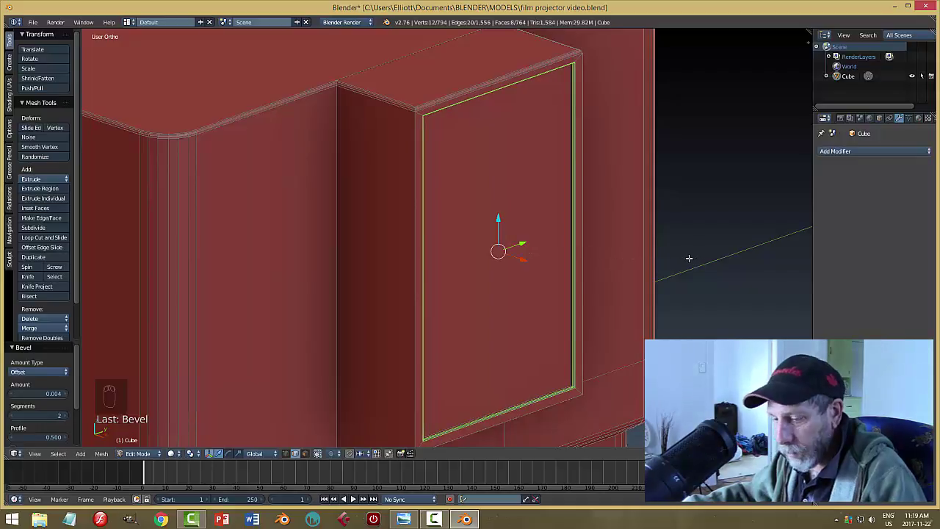
key(a)
key(Tab)
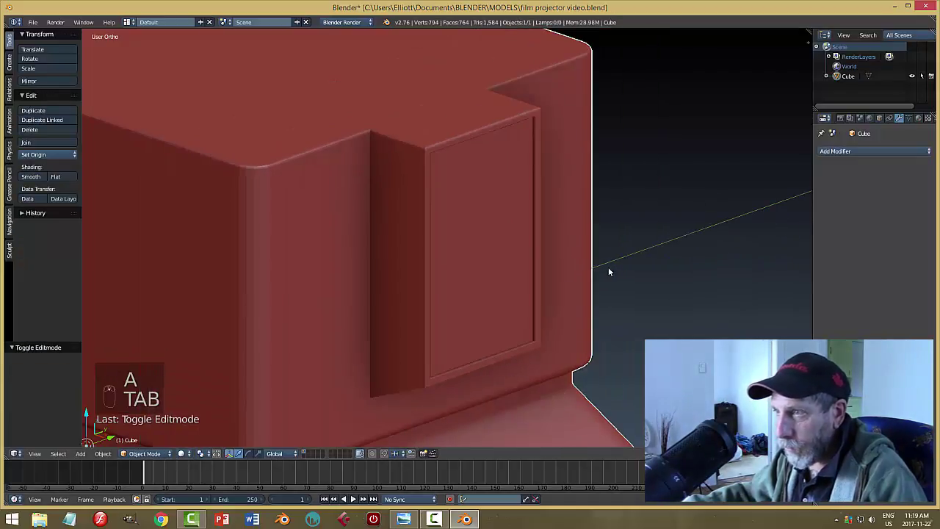
Bevel the two lower side edges of the protruding block with 2 segments and an offset of about 0.011
middle_drag(608, 272, 512, 244)
key(Tab)
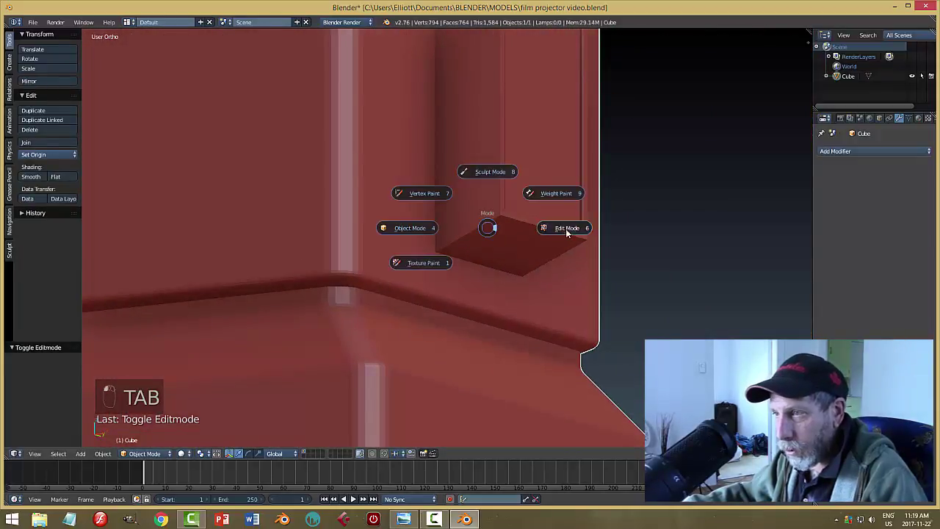
click(566, 227)
scroll(636, 262, up, 2)
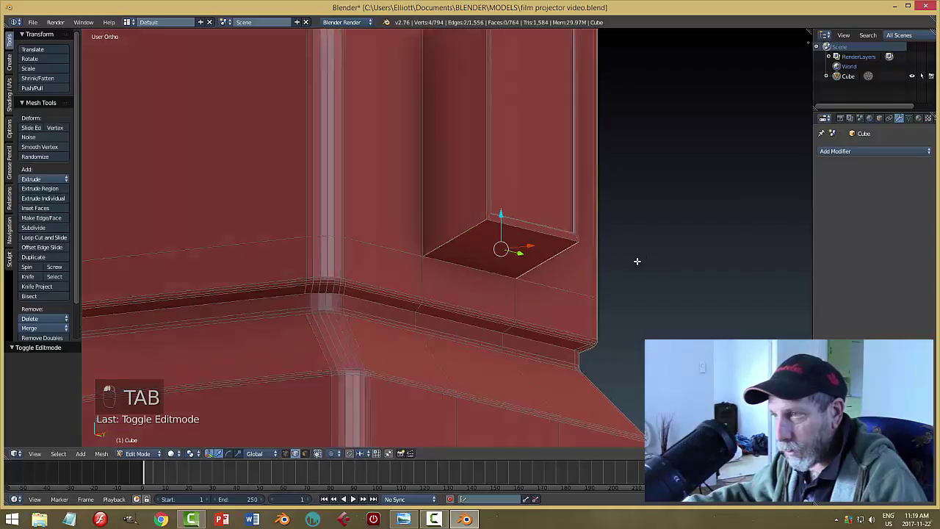
shift+middle_drag(636, 262, 520, 265)
shift+middle_drag(330, 292, 550, 259)
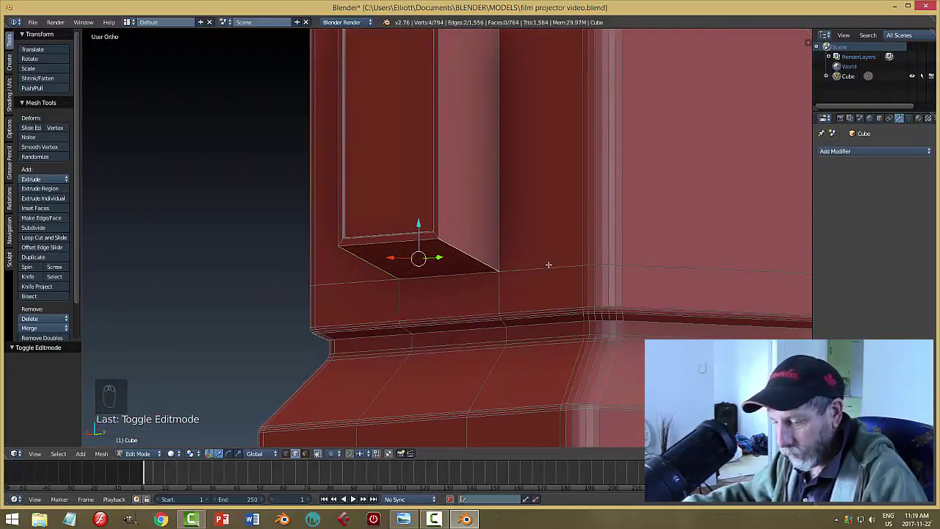
key(ctrl+b)
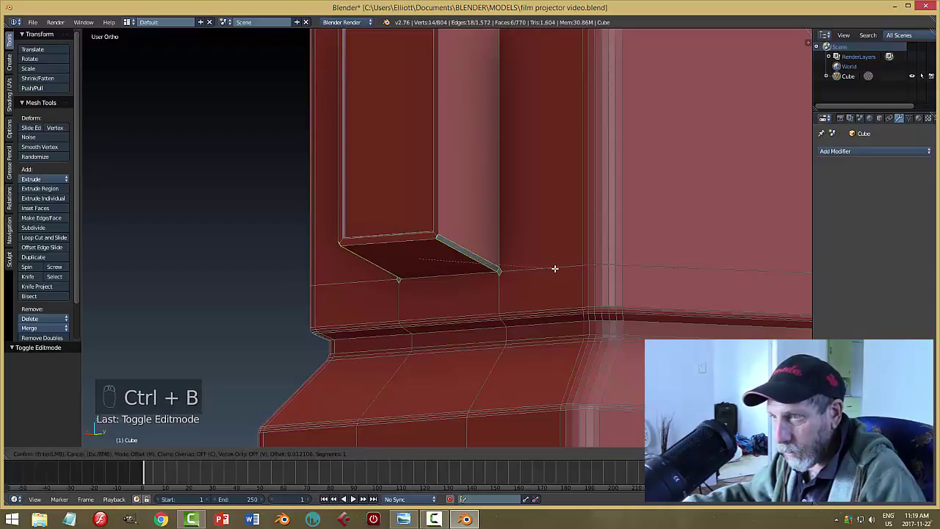
scroll(554, 269, up, 1)
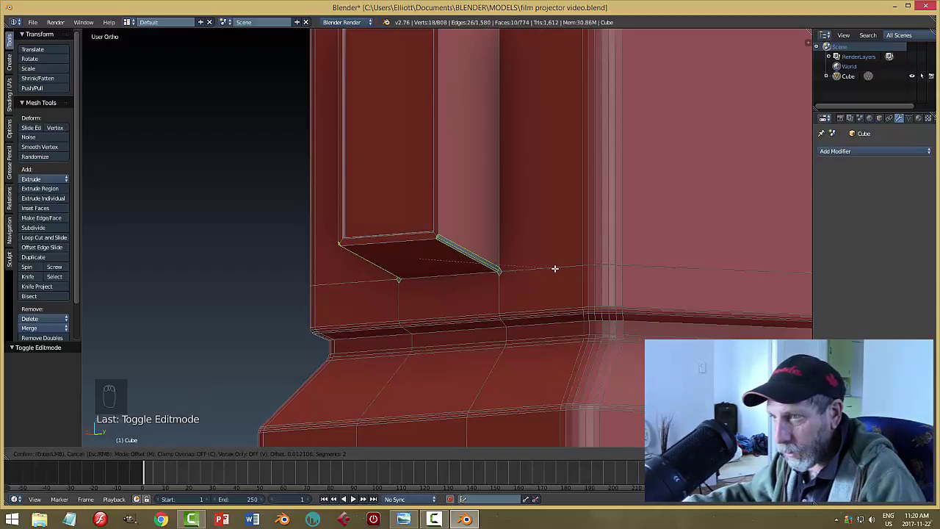
click(555, 268)
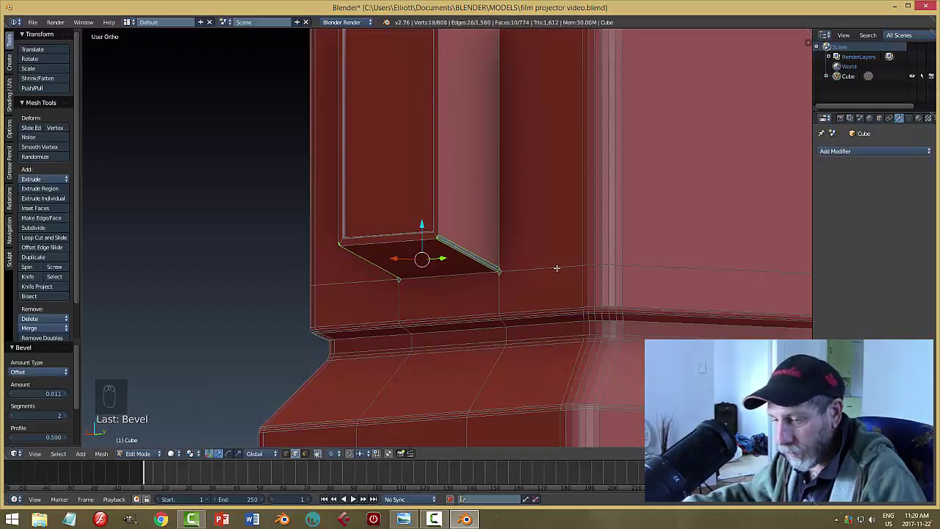
key(a)
key(Tab)
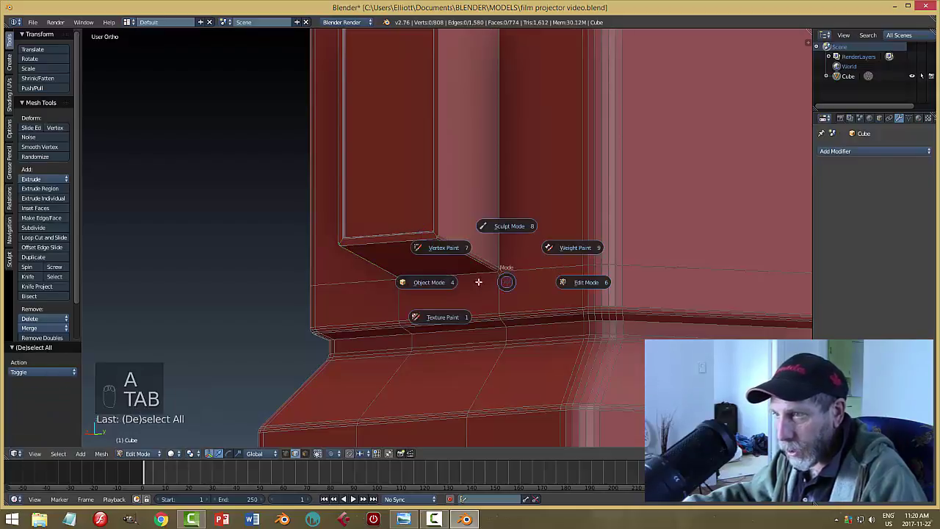
scroll(503, 280, up, 2)
middle_drag(538, 323, 604, 312)
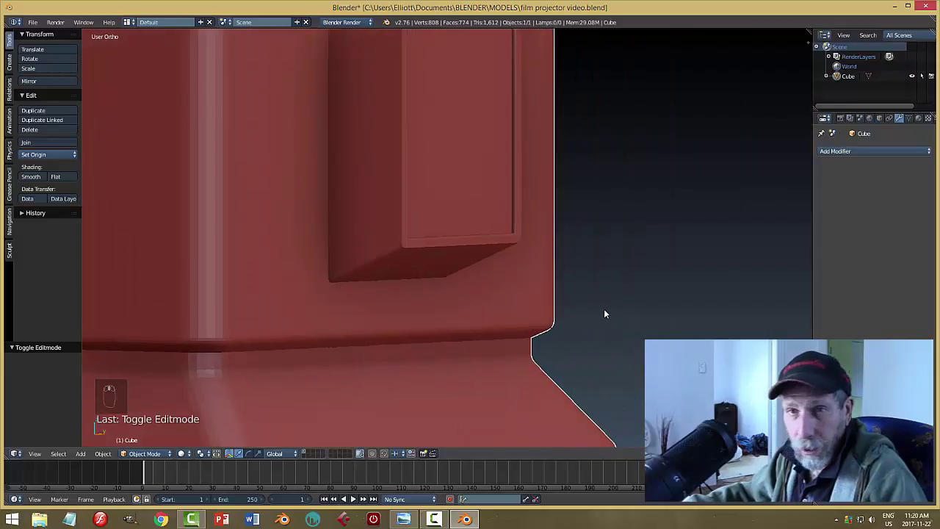
Bevel the protruding block's outer front edges along both sides and the bottom with 2 segments and an offset of about 0.006
middle_drag(555, 288, 430, 256)
key(Tab)
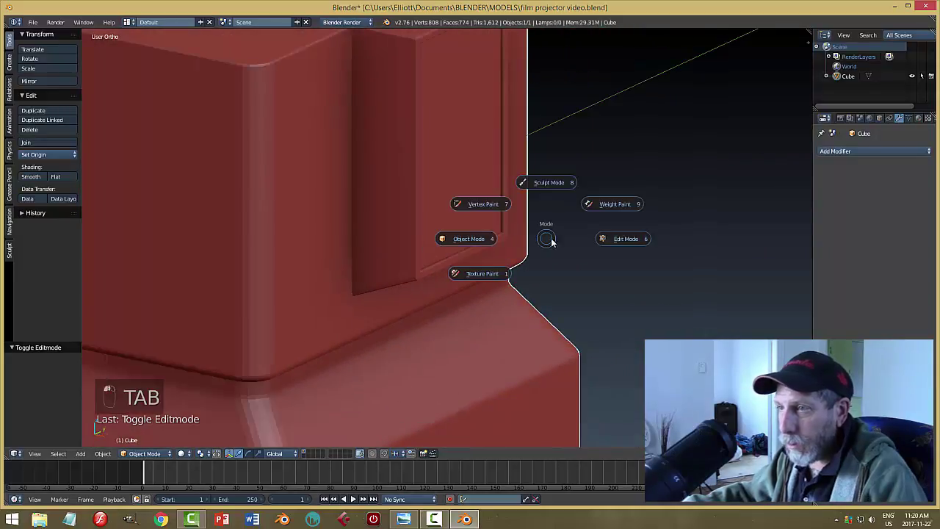
click(556, 240)
right_click(411, 104)
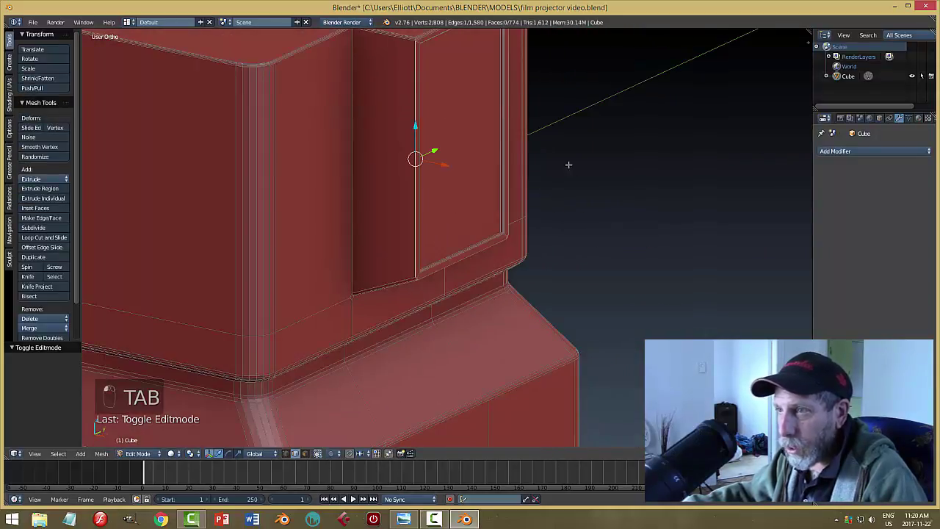
middle_drag(411, 104, 512, 309)
scroll(503, 279, up, 5)
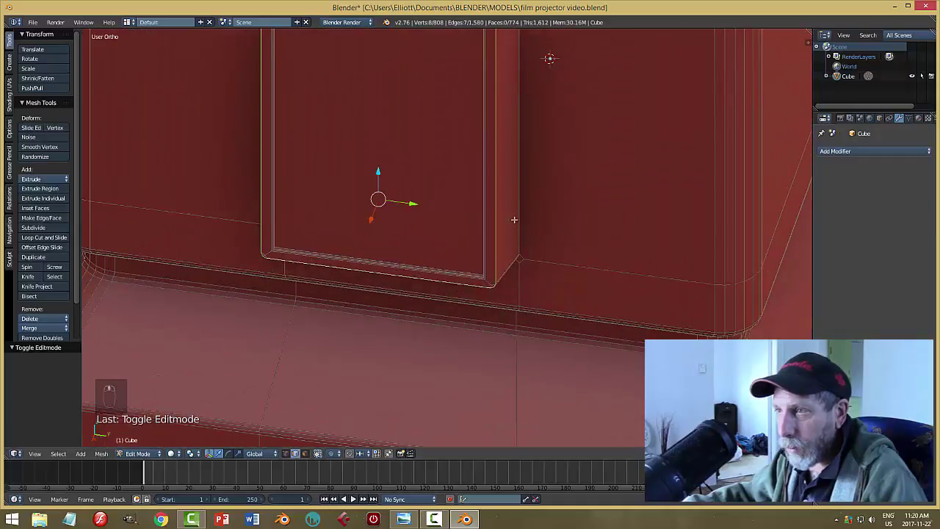
middle_drag(553, 316, 521, 262)
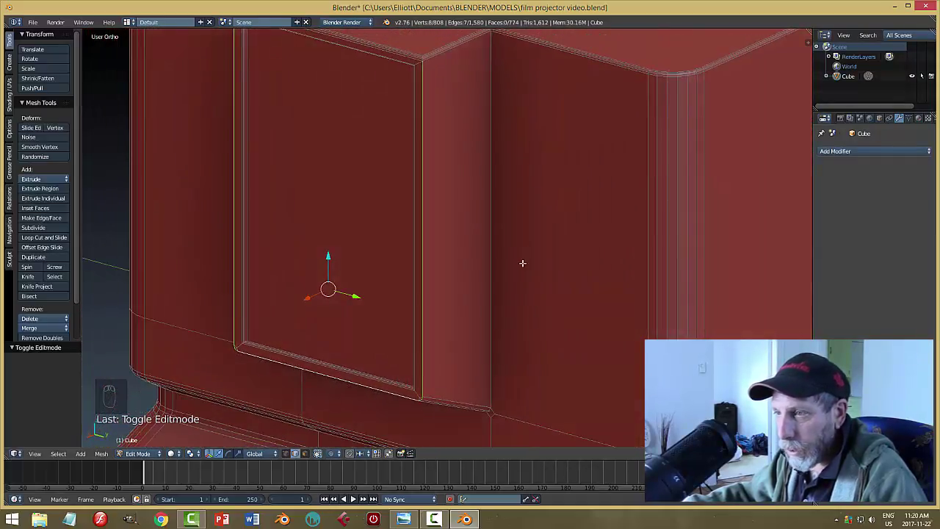
key(ctrl+b)
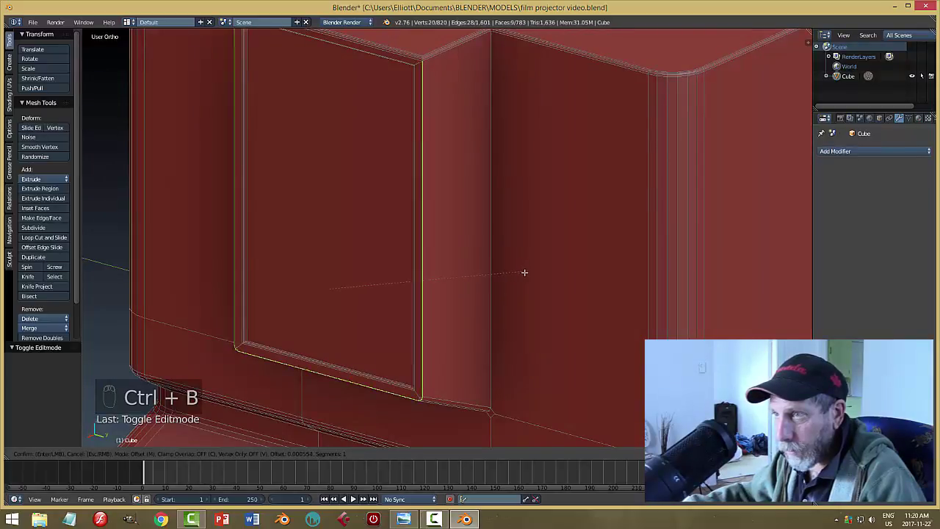
scroll(527, 274, up, 2)
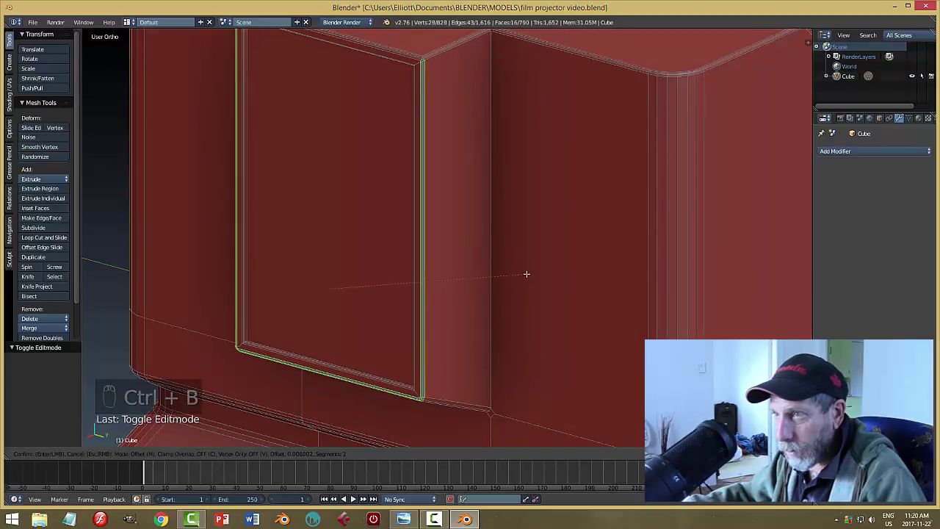
click(526, 273)
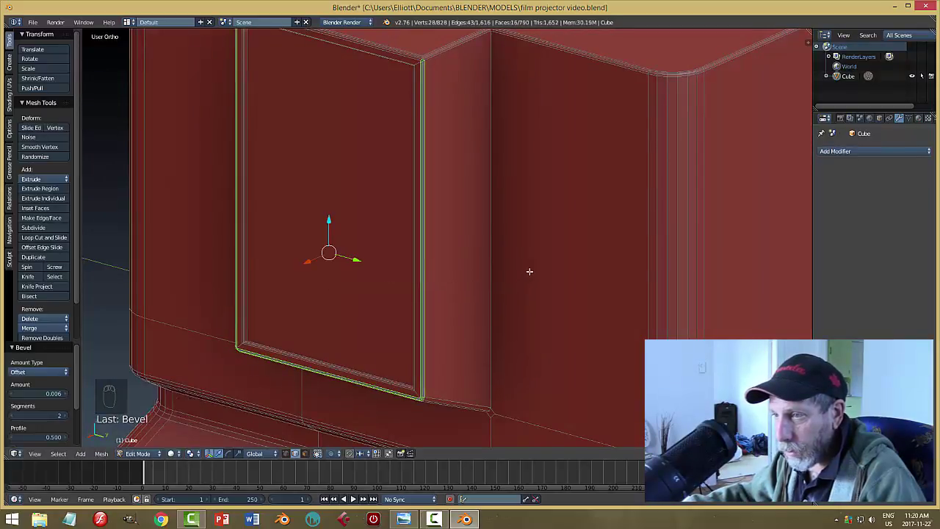
key(a)
key(Tab)
click(470, 269)
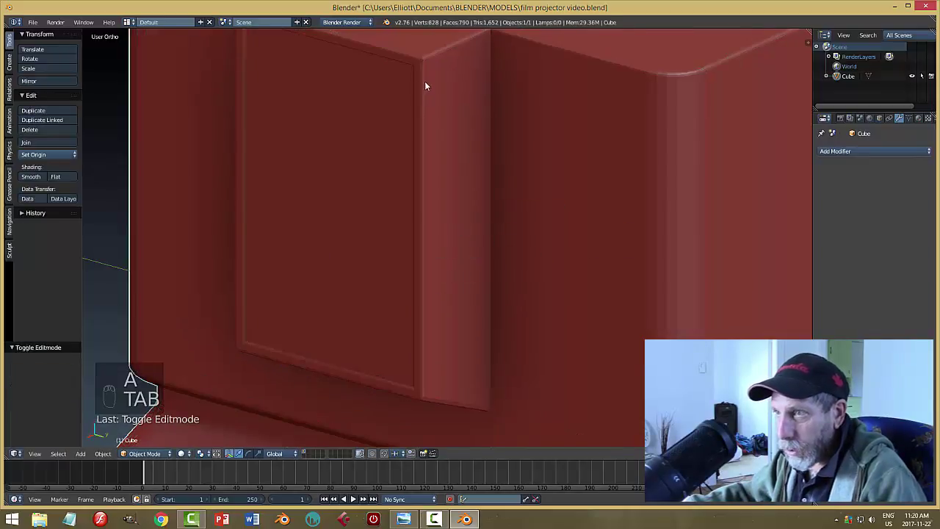
Check the bevelled block from several angles in Object Mode and save the file
middle_drag(444, 87, 489, 262)
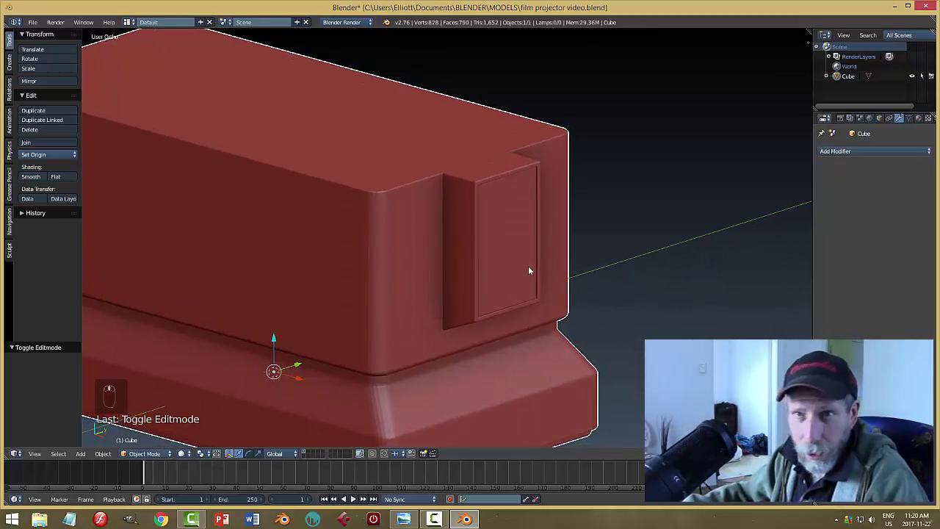
mouse_move(546, 267)
middle_down()
mouse_move(393, 268)
mouse_move(372, 256)
mouse_move(430, 257)
mouse_move(532, 196)
mouse_move(578, 234)
mouse_move(562, 210)
mouse_move(532, 223)
mouse_move(546, 259)
middle_up()
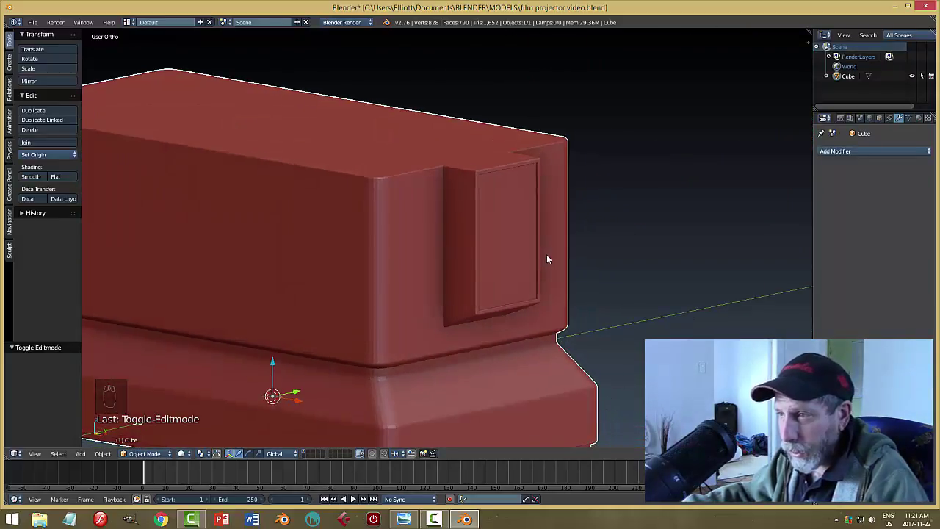
middle_drag(476, 261, 504, 229)
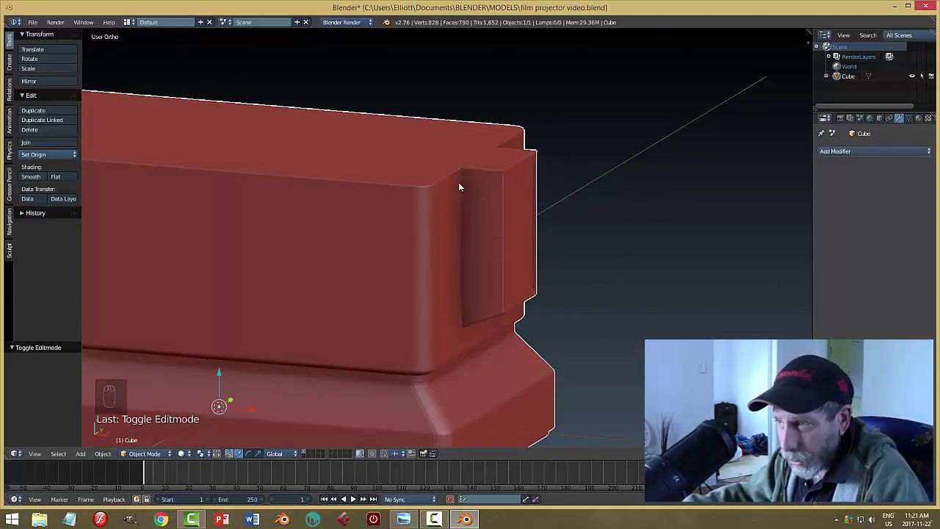
middle_drag(520, 252, 495, 287)
scroll(497, 262, down, 2)
key(ctrl+s)
Try adding a cylinder mesh with 32 vertices, radius 1 and depth 2 at the base's origin, and undo it
scroll(575, 287, down, 2)
middle_drag(575, 287, 435, 373)
mouse_move(446, 338)
middle_down()
mouse_move(466, 316)
mouse_move(462, 330)
middle_up()
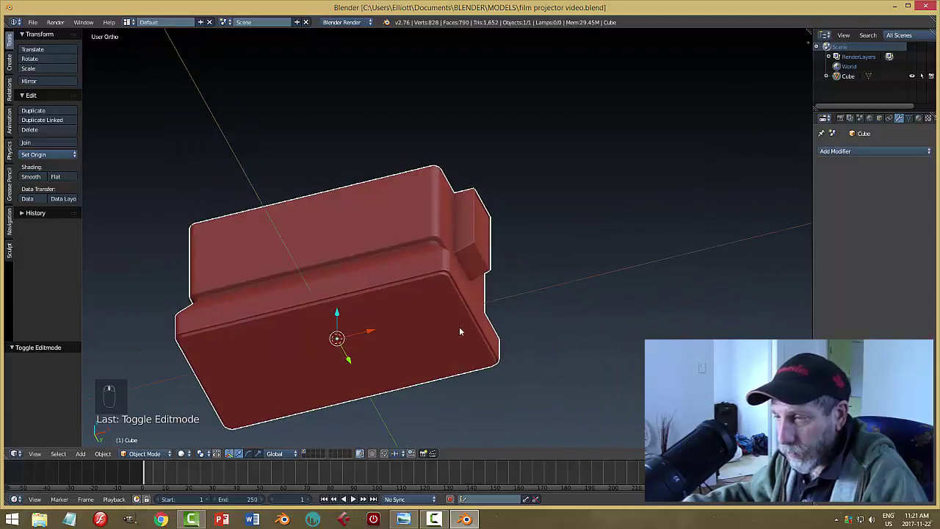
middle_drag(524, 321, 513, 292)
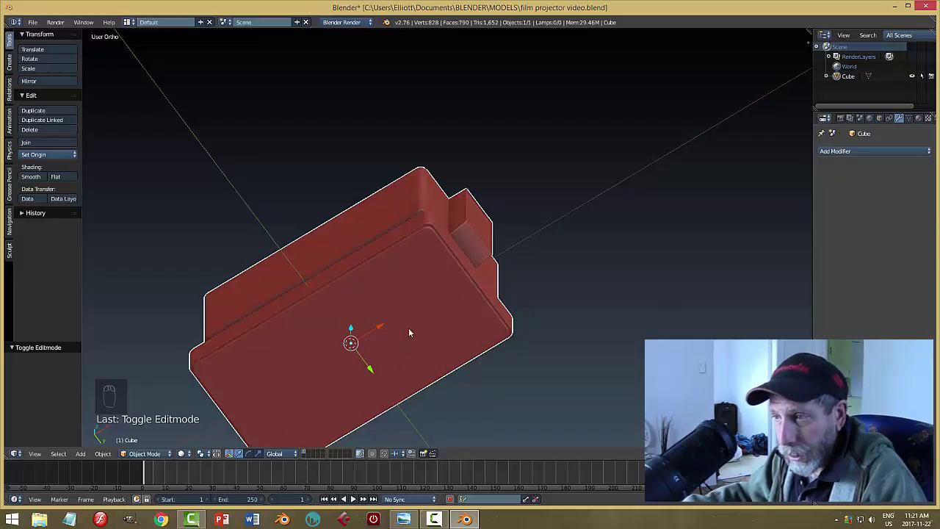
middle_drag(409, 332, 434, 379)
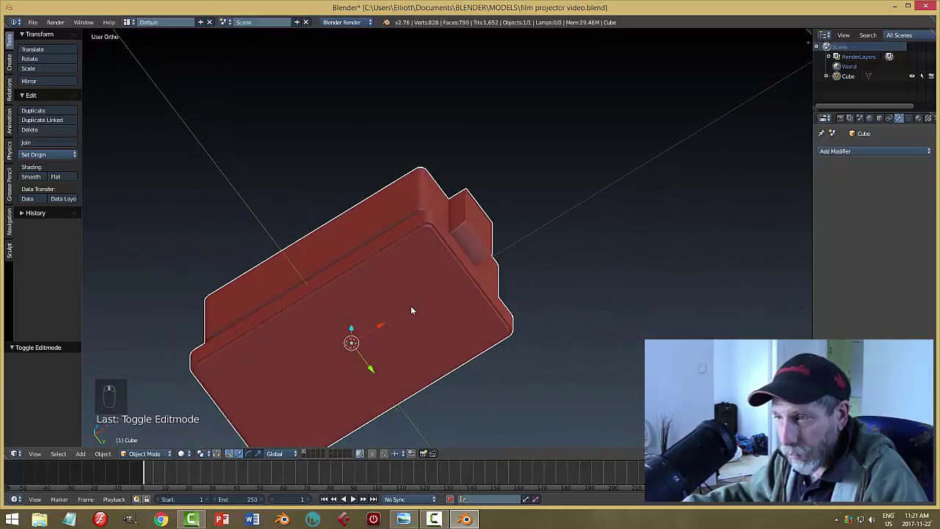
middle_drag(463, 308, 536, 301)
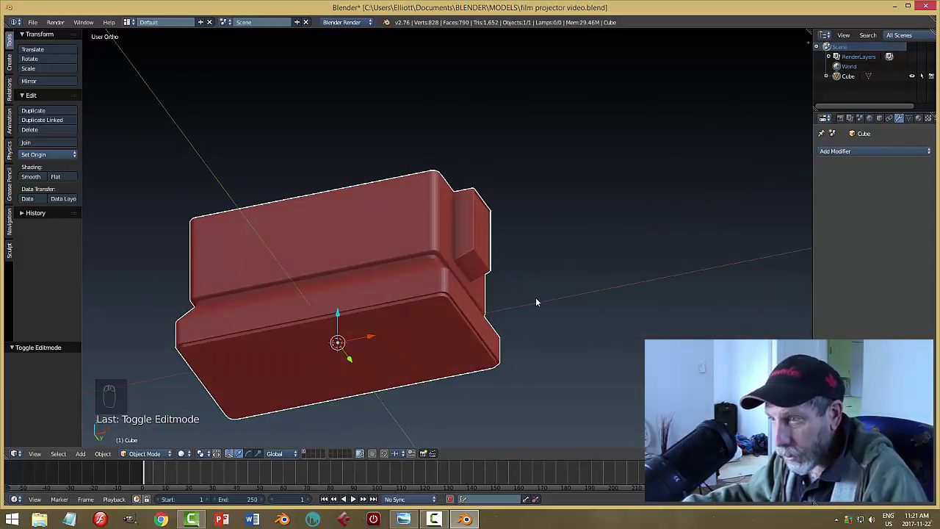
key(ctrl+a)
key(Escape)
key(shift+a)
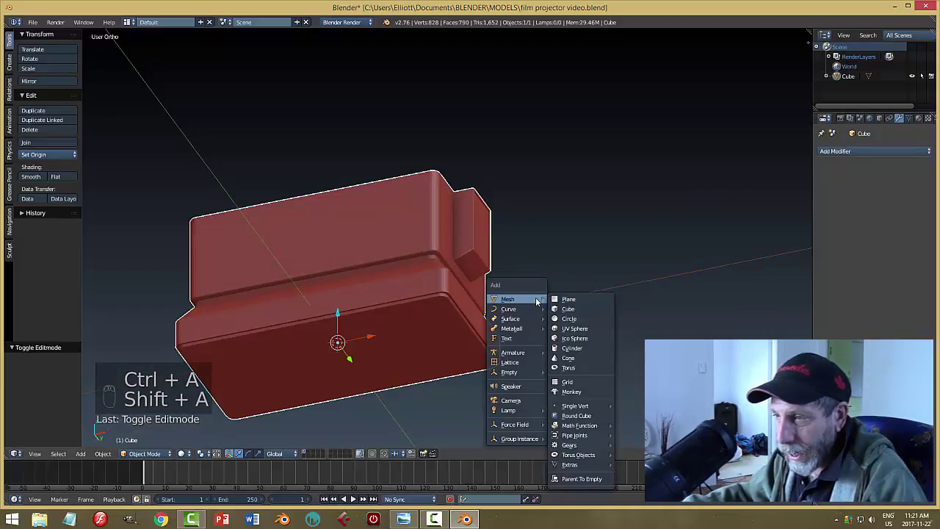
click(571, 348)
middle_drag(583, 312, 451, 365)
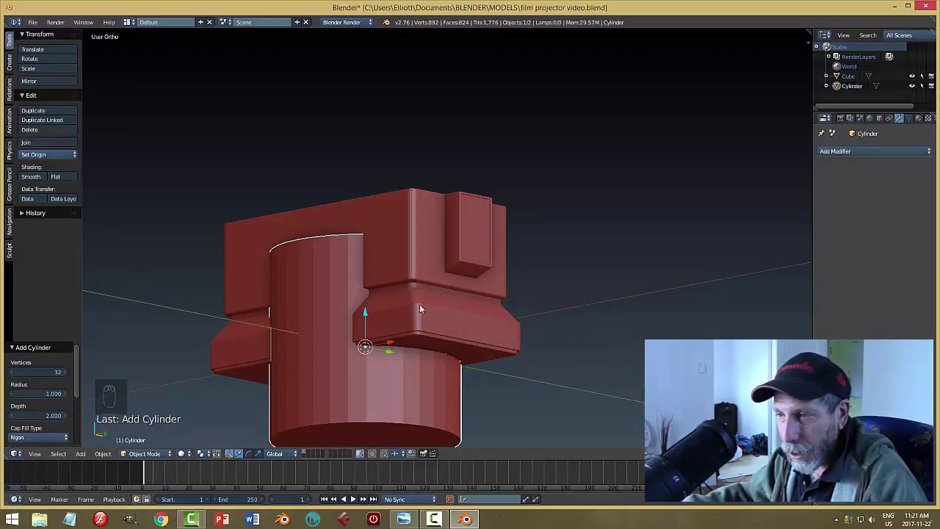
key(ctrl+z)
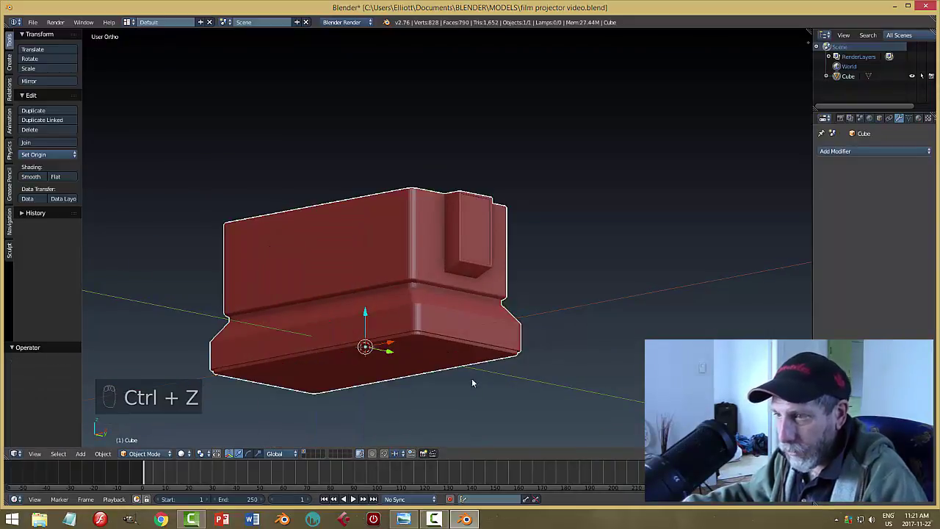
Snap the 3D cursor to the centre of the base's bottom face, clear the selection and return to Object Mode
middle_drag(472, 378, 527, 329)
key(Tab)
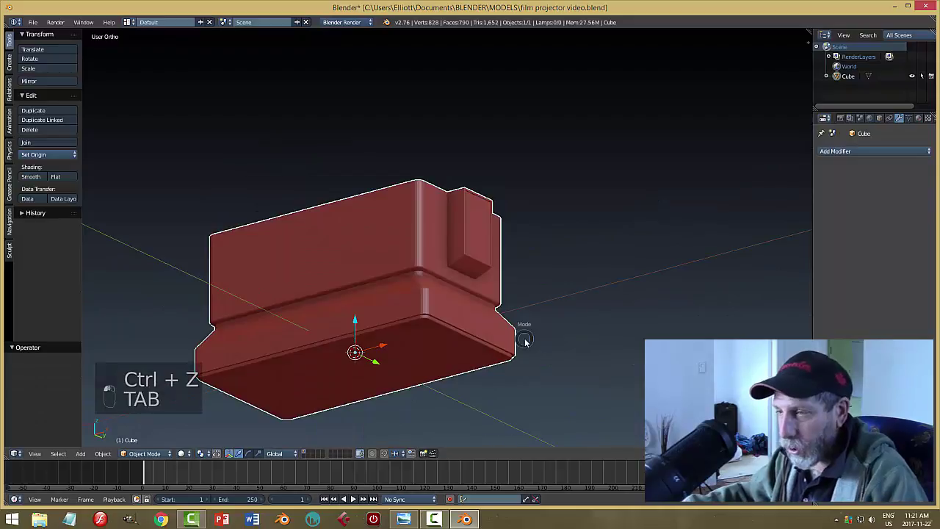
middle_drag(594, 340, 535, 336)
key(ctrl+Tab)
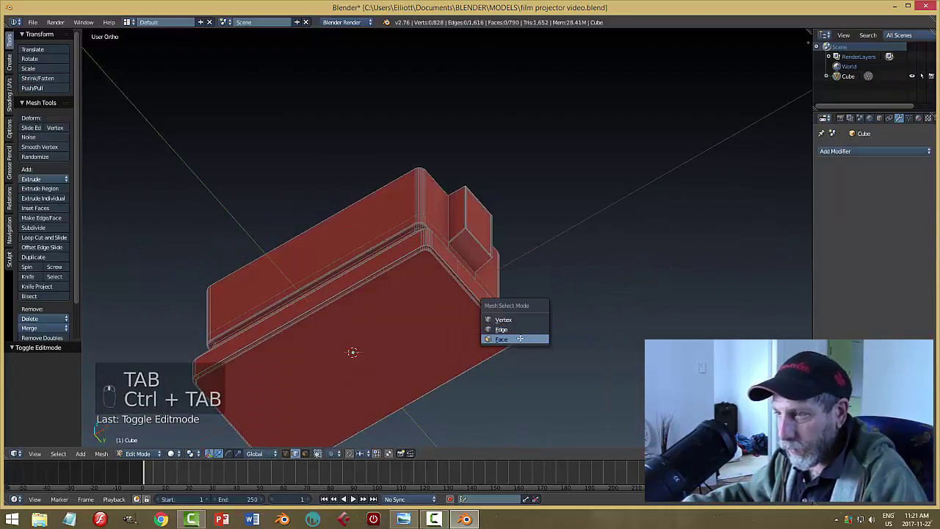
click(520, 339)
right_click(429, 312)
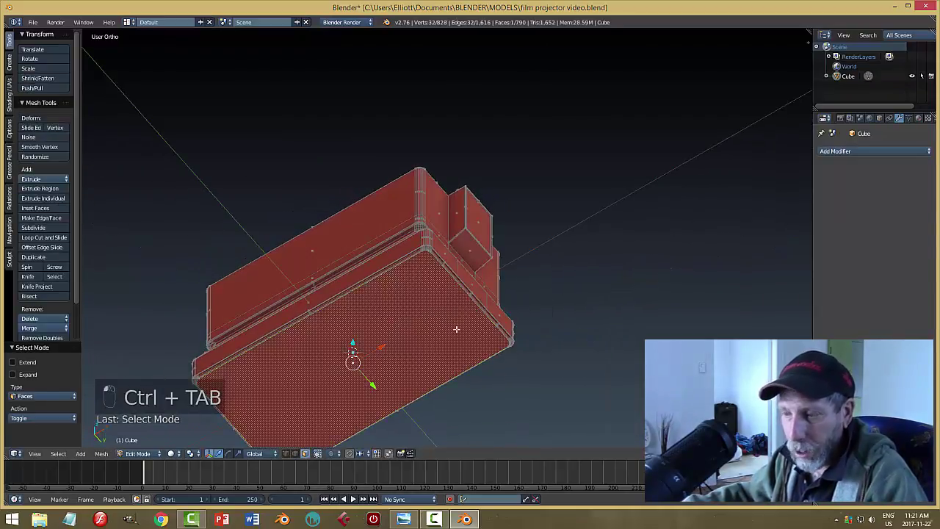
key(shift+s)
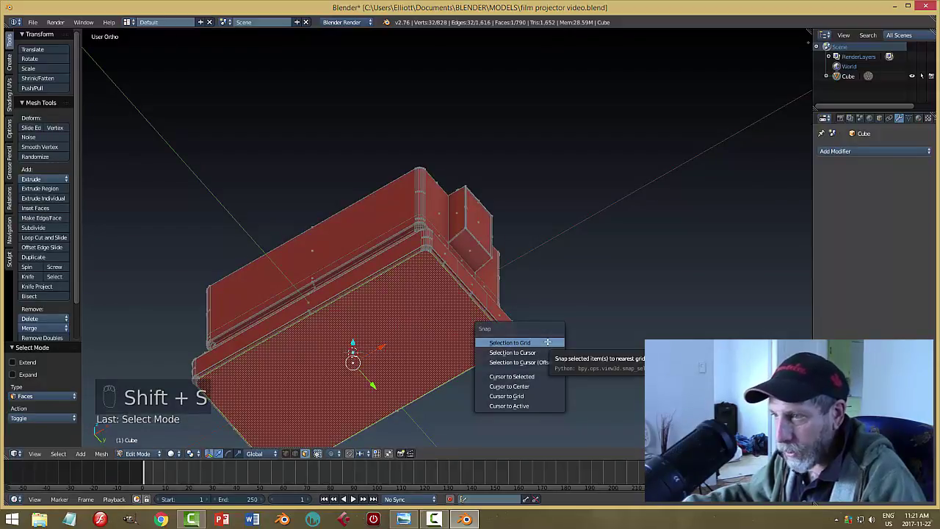
click(525, 376)
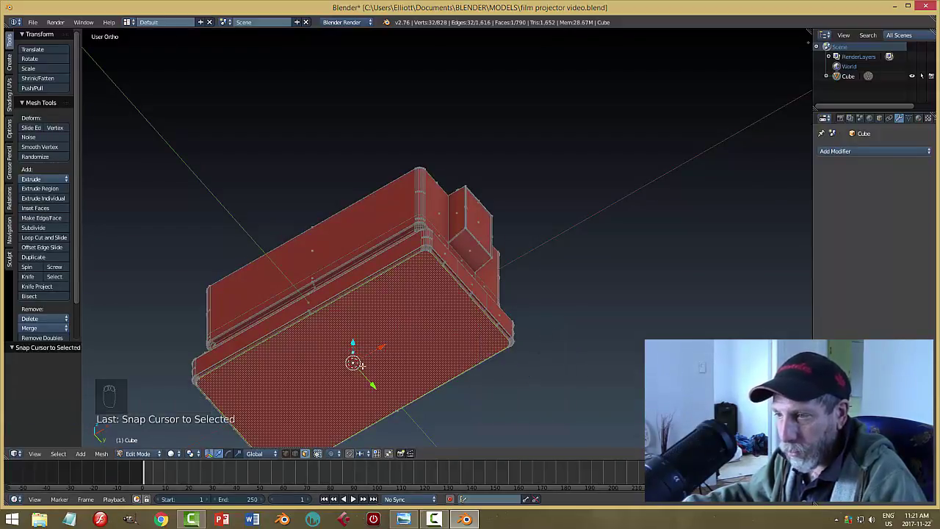
key(a)
key(Tab)
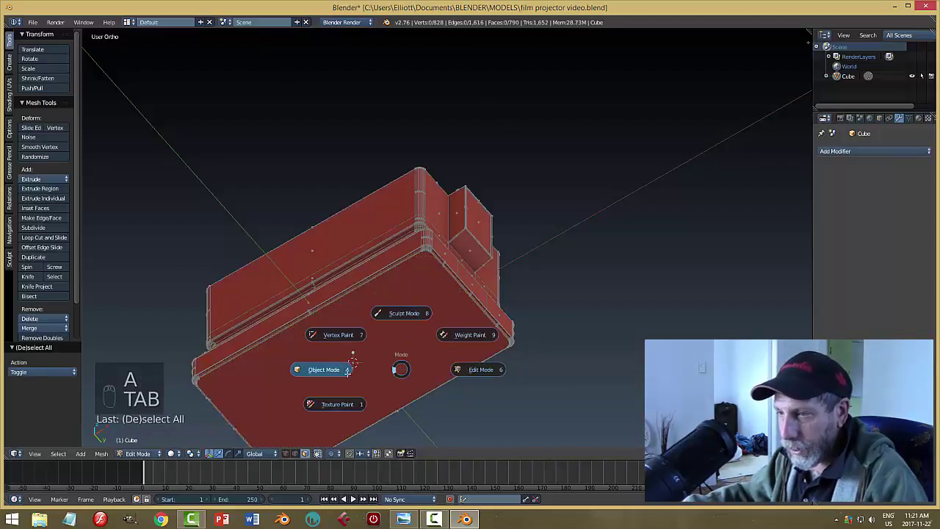
Add a 32-vertex cylinder, radius 1 and depth 2, at the 3D cursor under the base and scale it to about 0.133
middle_drag(430, 311, 466, 372)
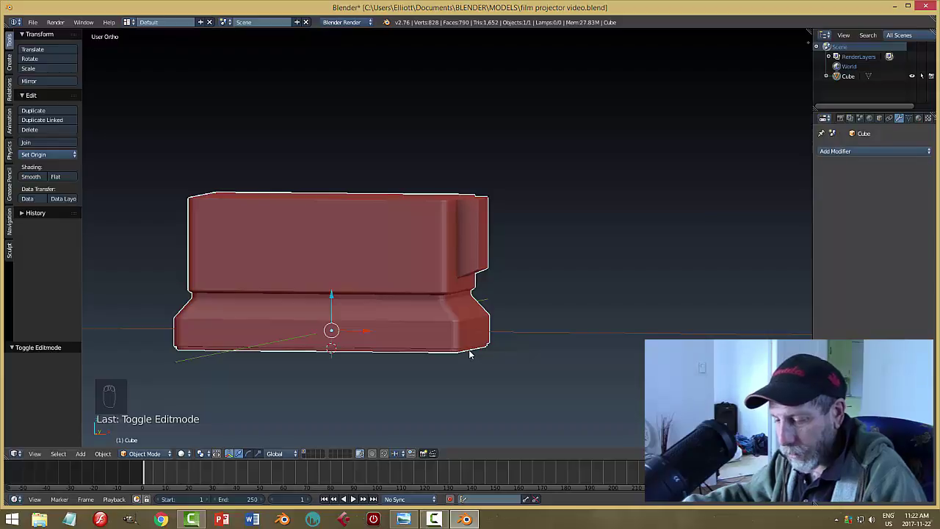
key(shift+a)
mouse_move(470, 351)
click(526, 214)
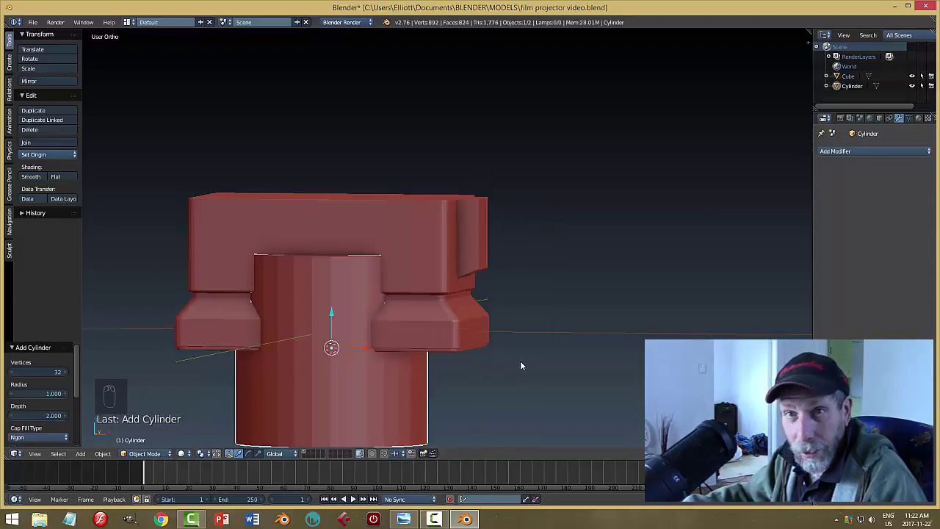
scroll(520, 360, down, 2)
key(s)
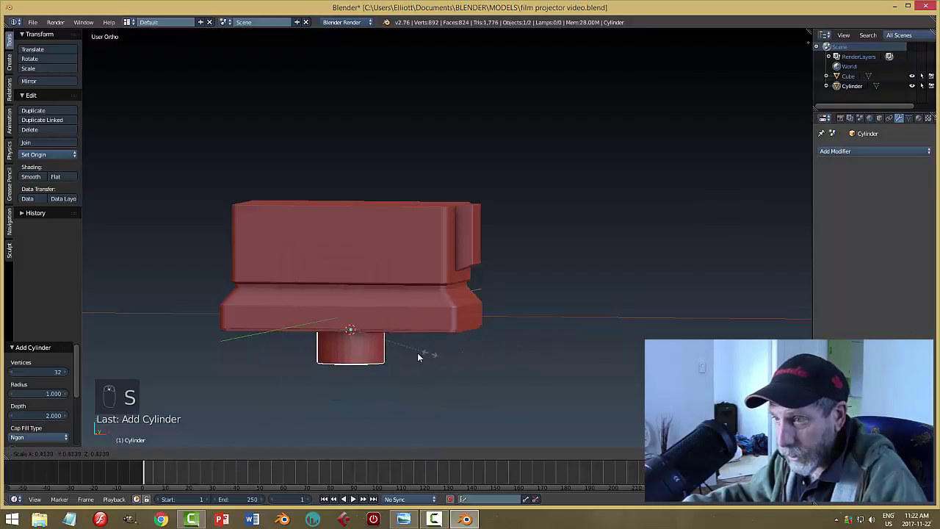
click(372, 345)
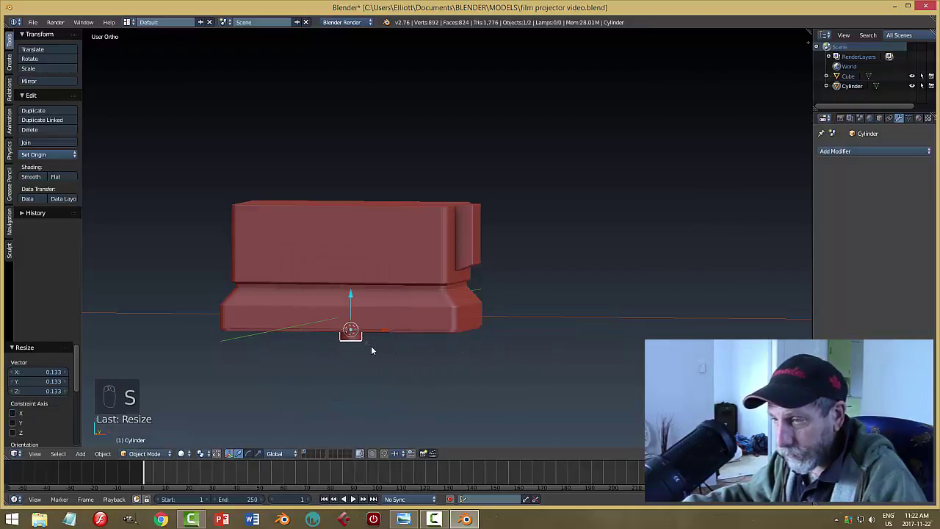
Lower the small cylinder about 0.106 along Z and scale it uniformly by about 0.49
middle_drag(372, 345, 396, 317)
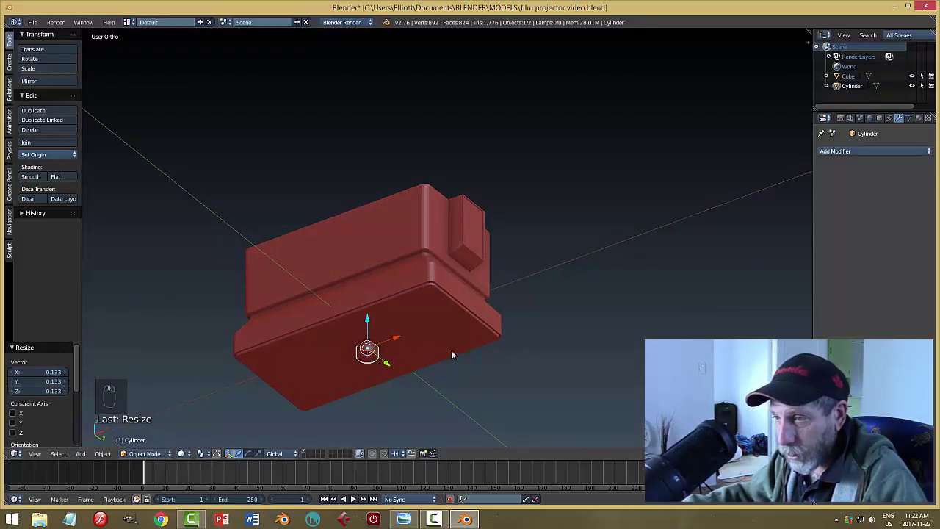
mouse_move(451, 351)
middle_down()
mouse_move(410, 361)
mouse_move(455, 361)
middle_up()
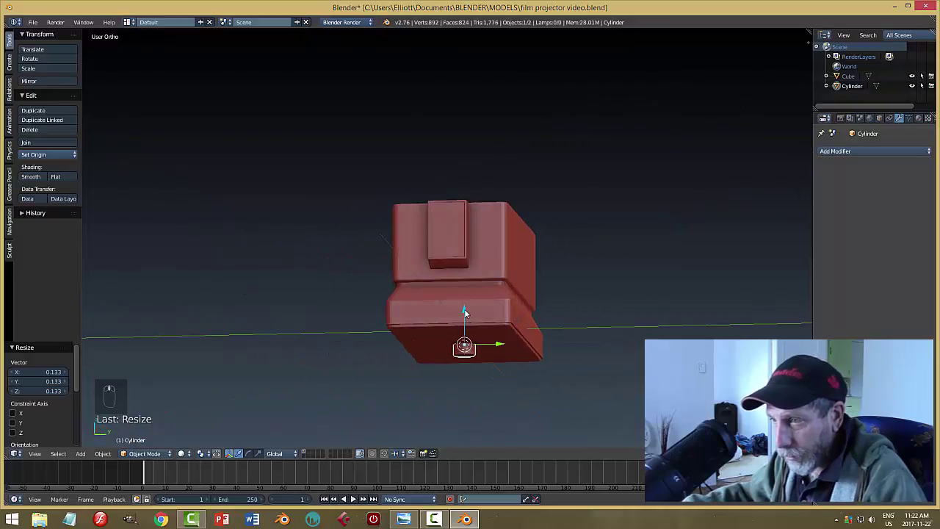
drag(464, 312, 467, 319)
middle_drag(562, 350, 609, 376)
key(s)
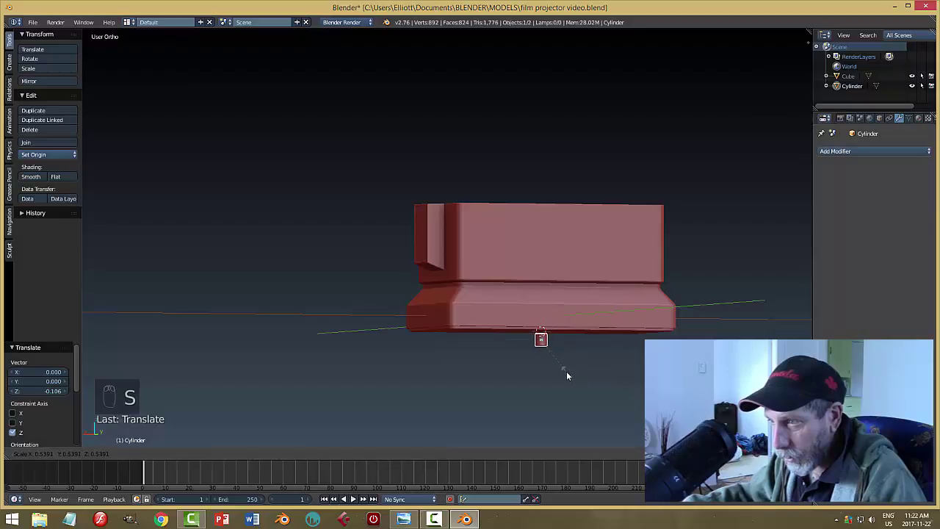
click(562, 370)
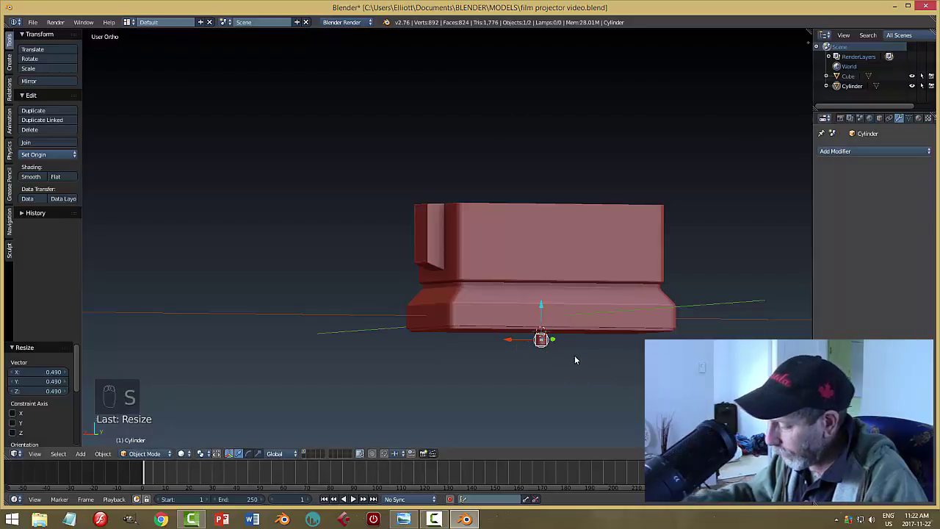
From the bottom view, move the small cylinder 1.36 along X and about 0.6 along Y into the base's corner
key(KP_7)
key(ctrl+KP_7)
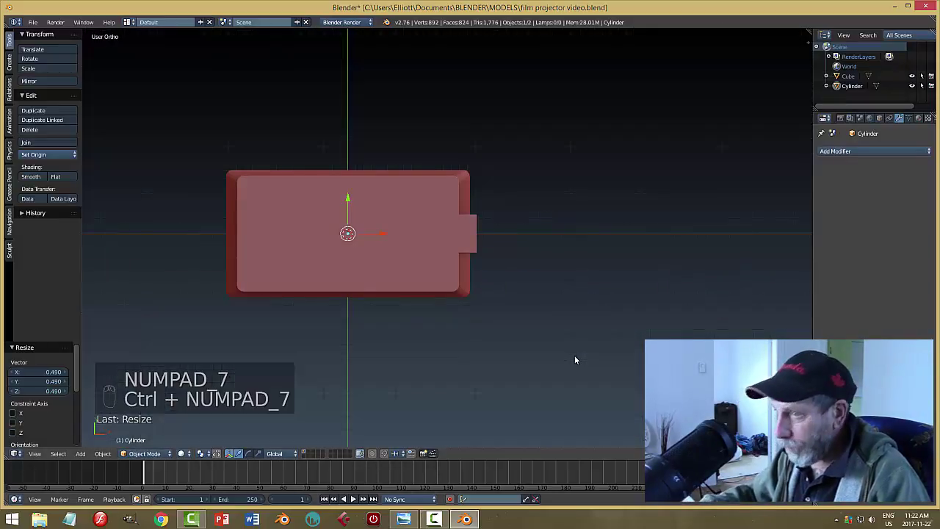
drag(383, 241, 454, 230)
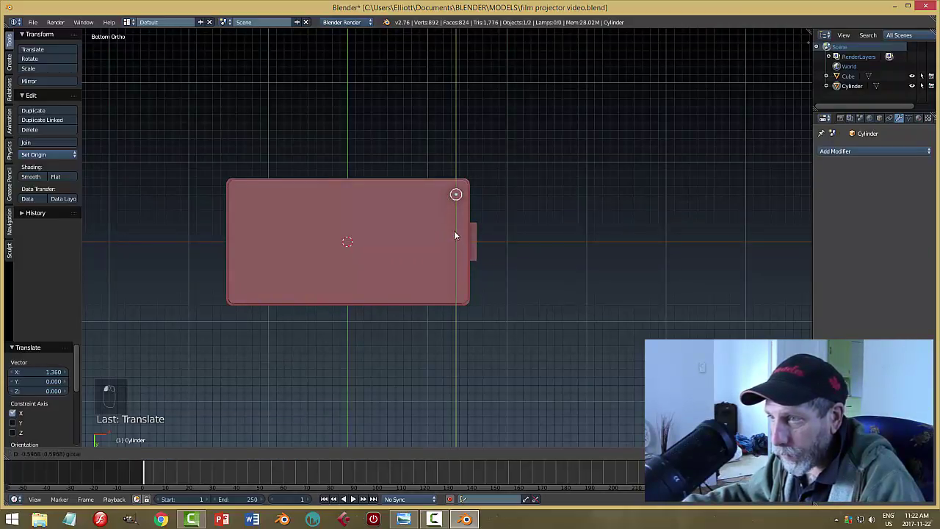
Raise the small cylinder about 0.038 along Z so its top meets the underside of the base
middle_drag(454, 231, 497, 315)
key(KP_Decimal)
scroll(468, 365, down, 3)
middle_drag(510, 279, 451, 221)
drag(451, 222, 446, 189)
middle_drag(501, 236, 472, 304)
scroll(470, 307, up, 4)
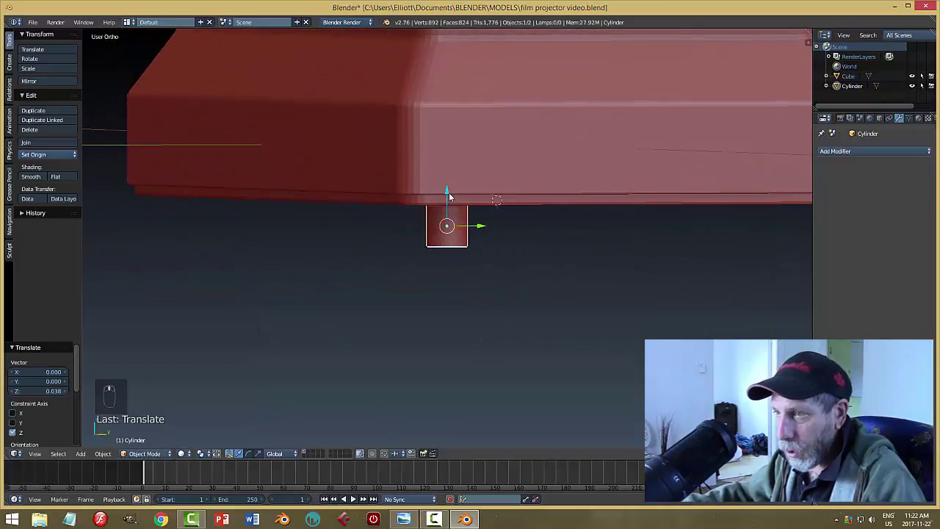
Lower the corner cylinder about 0.13 along Z and stretch it along Z by about 2.26
drag(451, 197, 448, 238)
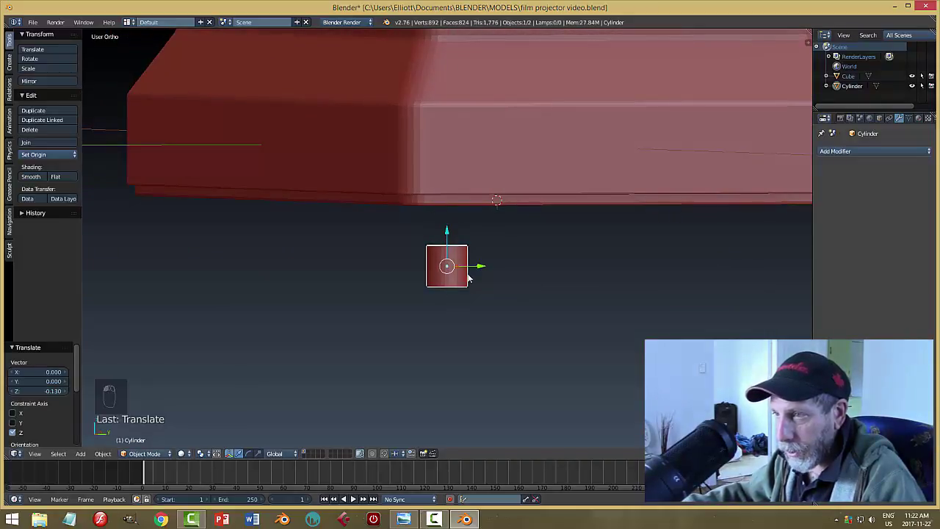
key(s)
key(z)
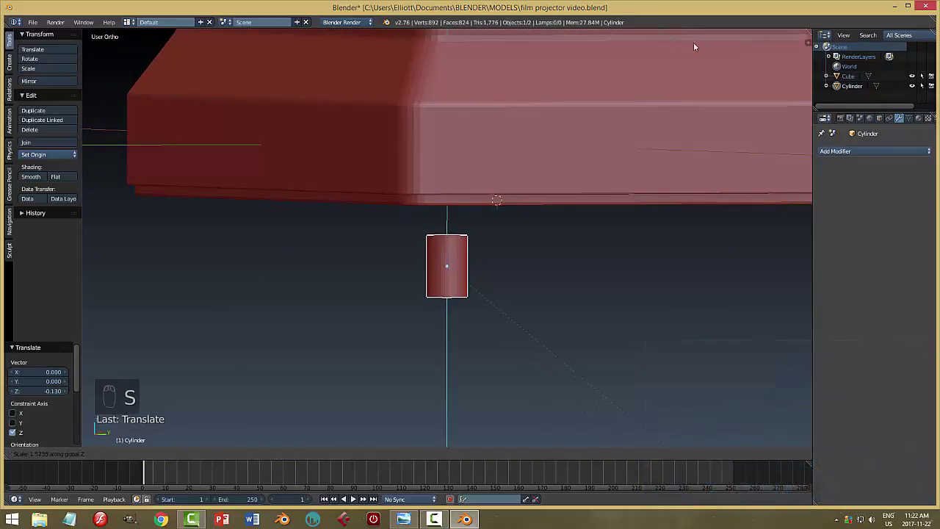
click(758, 158)
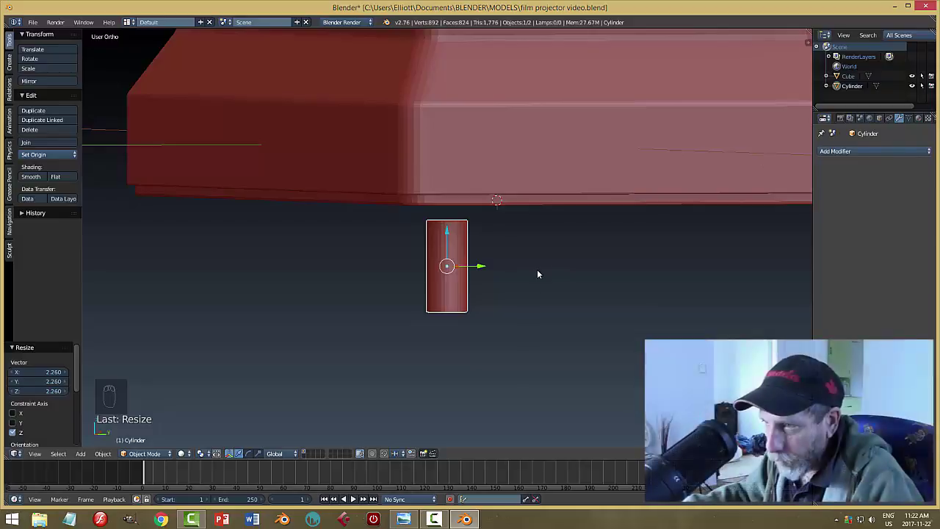
Raise the stretched cylinder up against the base's underside, deselect everything and check its proportions against the projector body
drag(448, 233, 449, 216)
scroll(550, 279, down, 3)
key(a)
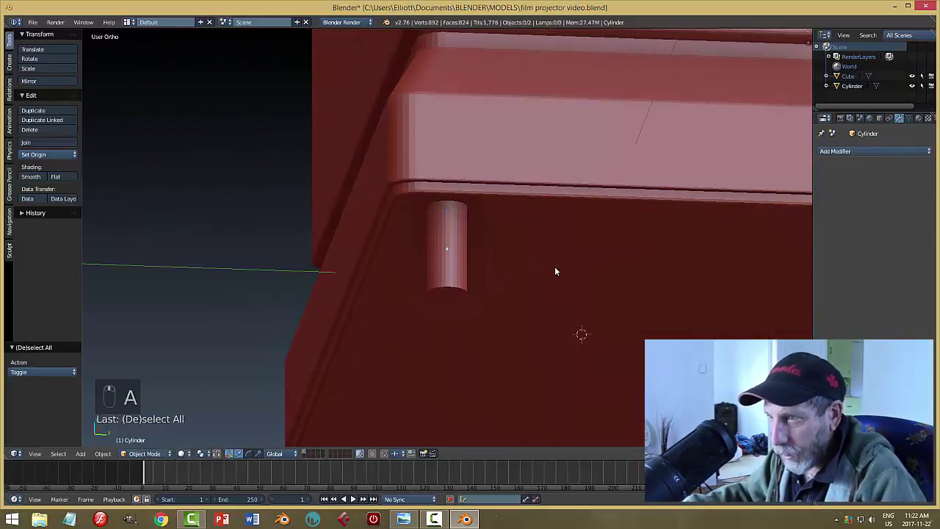
scroll(551, 270, down, 3)
middle_drag(554, 266, 510, 281)
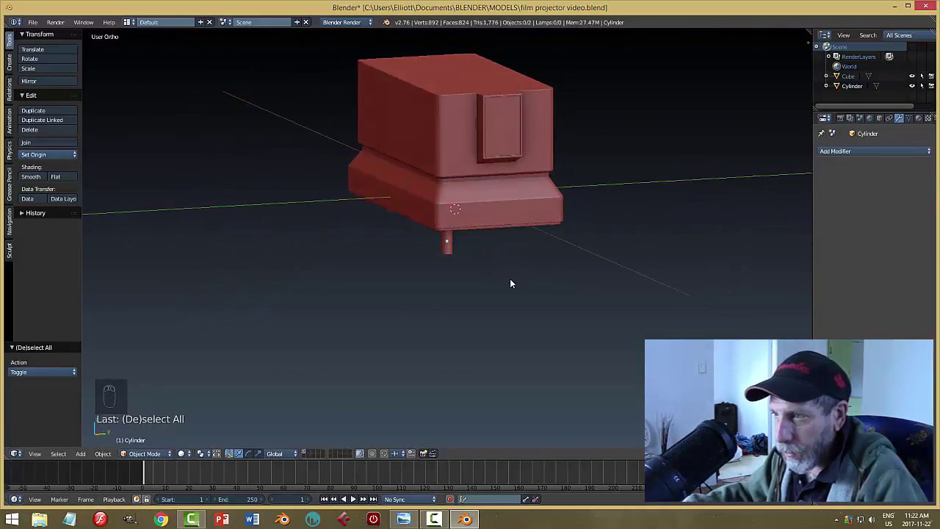
Move the leg cylinder about 0.267 down along Z, clear of the base, and enter Edit Mode with its mesh deselected
scroll(492, 283, up, 4)
right_click(447, 251)
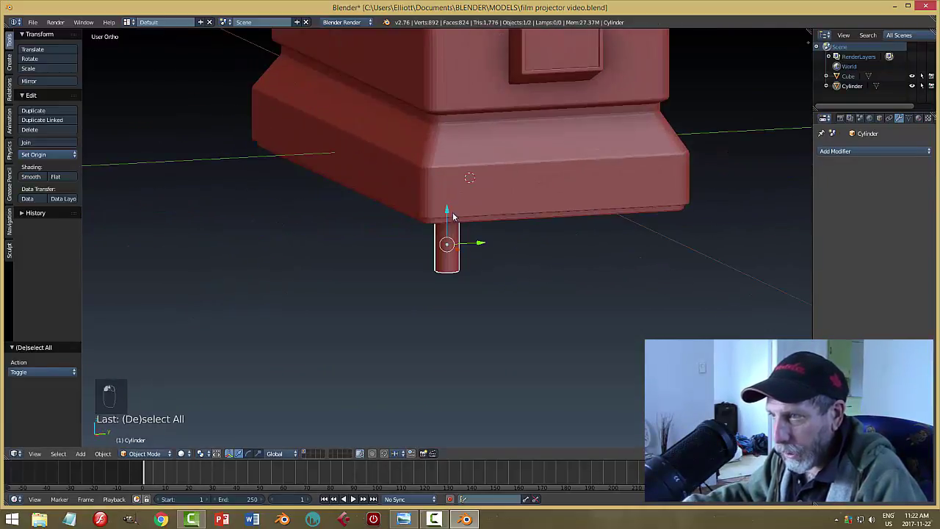
drag(447, 213, 500, 288)
middle_drag(500, 287, 587, 301)
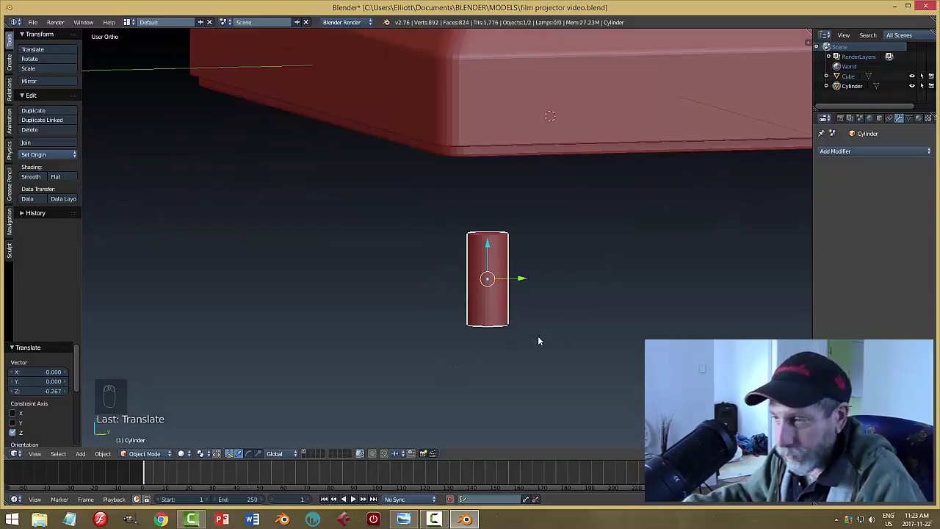
key(Tab)
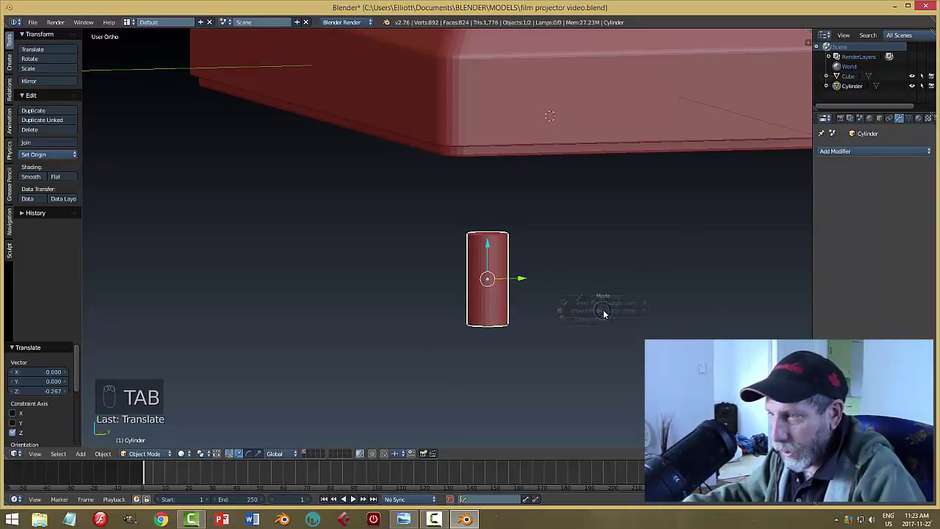
key(a)
key(a)
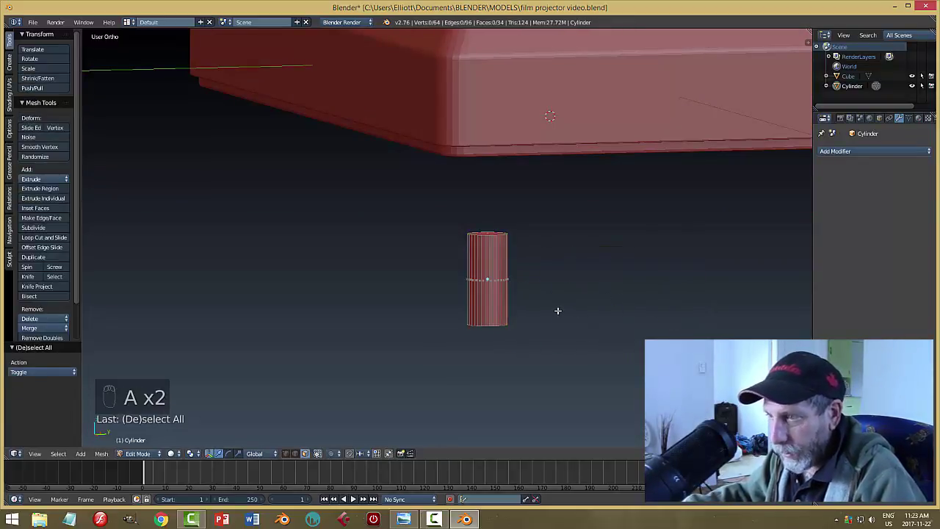
scroll(558, 311, up, 2)
shift+middle_drag(585, 311, 525, 299)
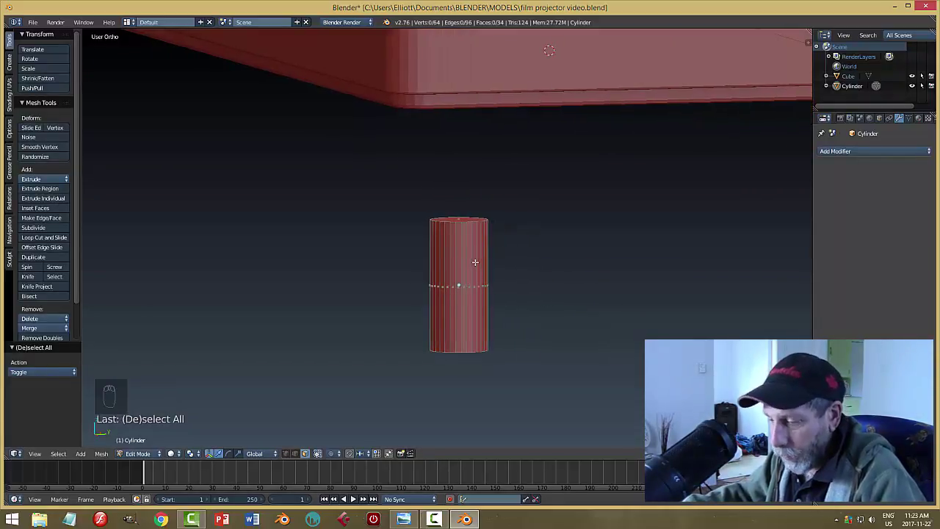
Try cutting 12 loops around the leg cylinder and bevelling them with 1 segment and an offset of 0.019, and undo both
key(ctrl+r)
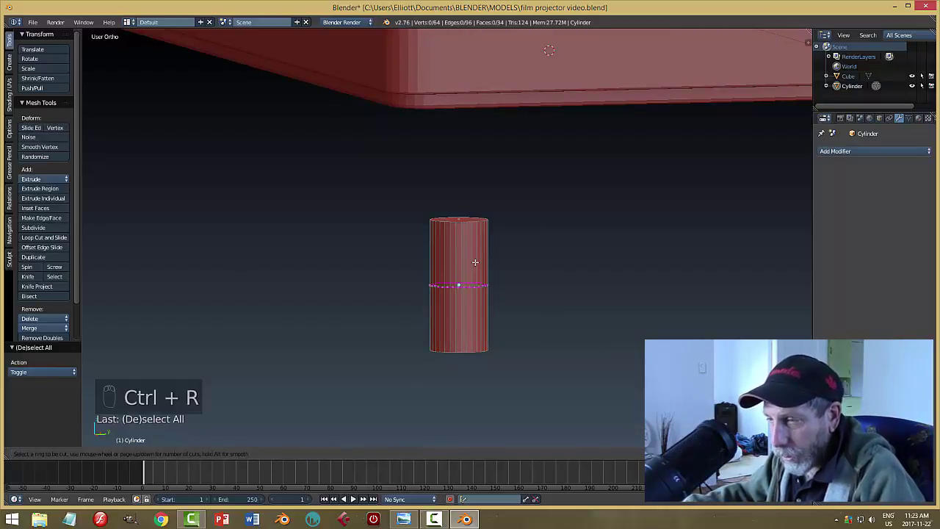
scroll(475, 262, up, 10)
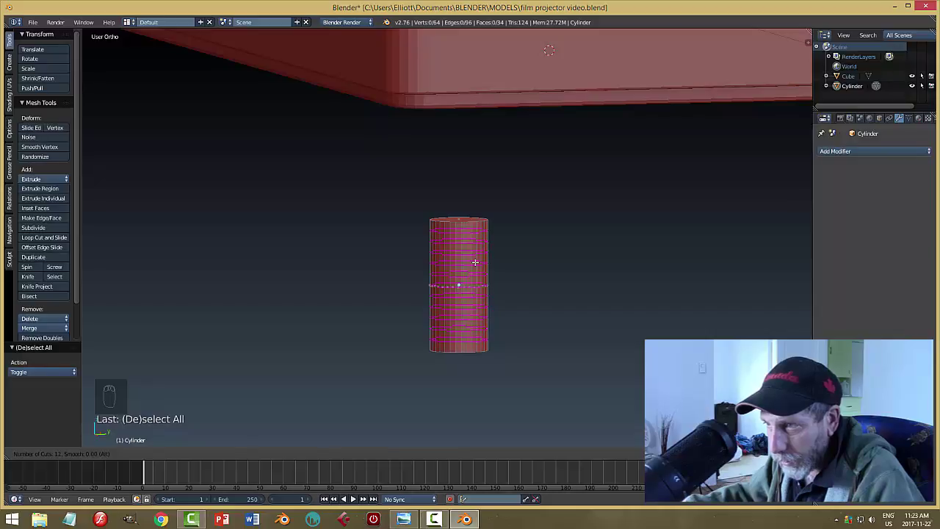
click(475, 262)
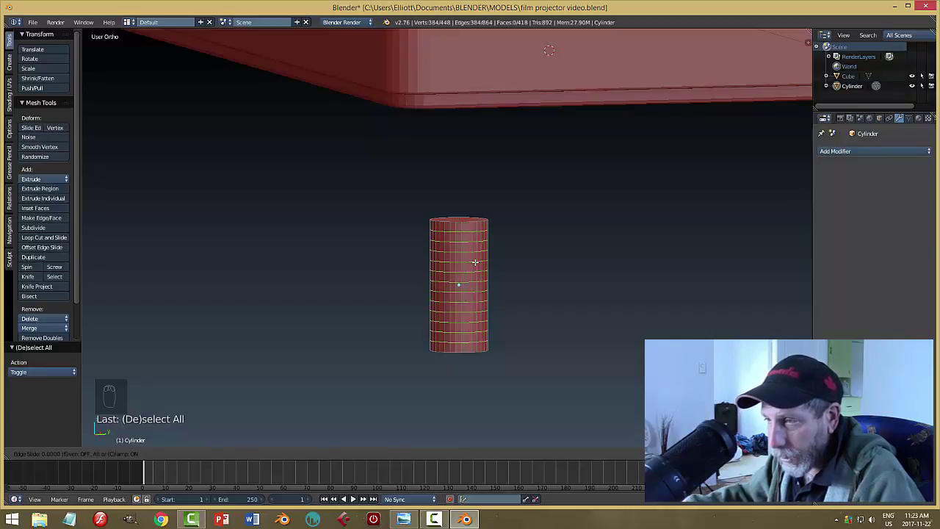
click(475, 262)
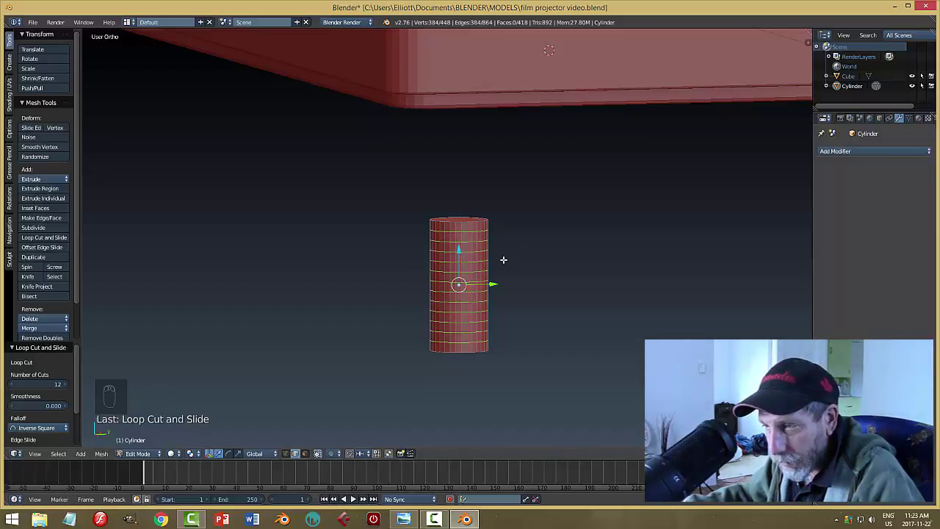
key(ctrl+b)
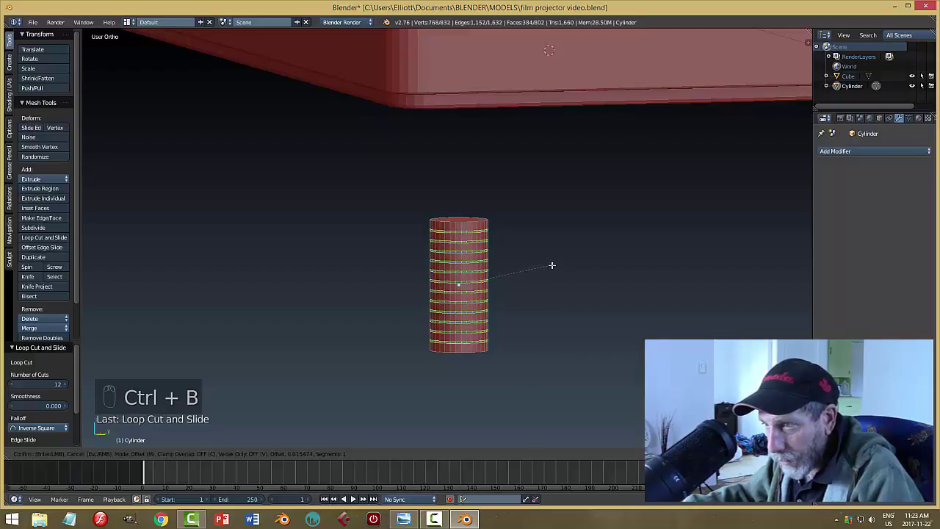
click(554, 265)
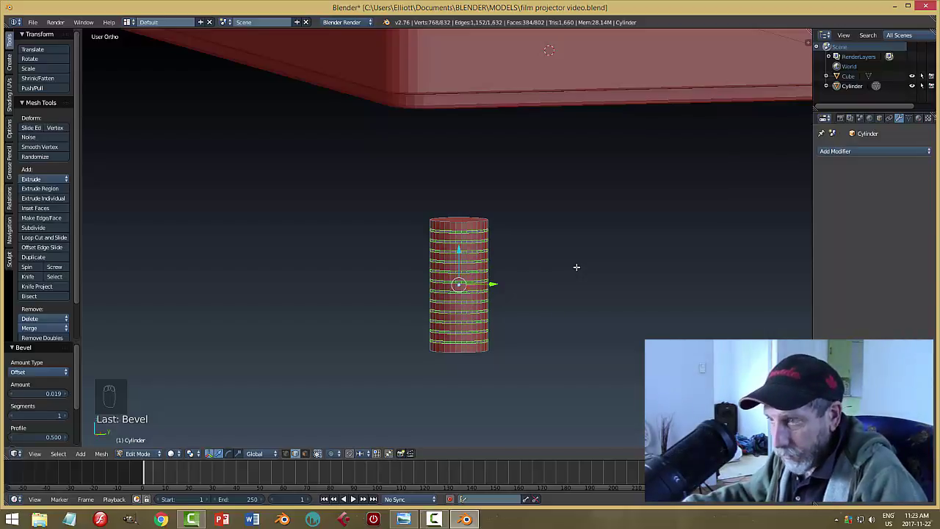
key(ctrl+z)
key(ctrl+z)
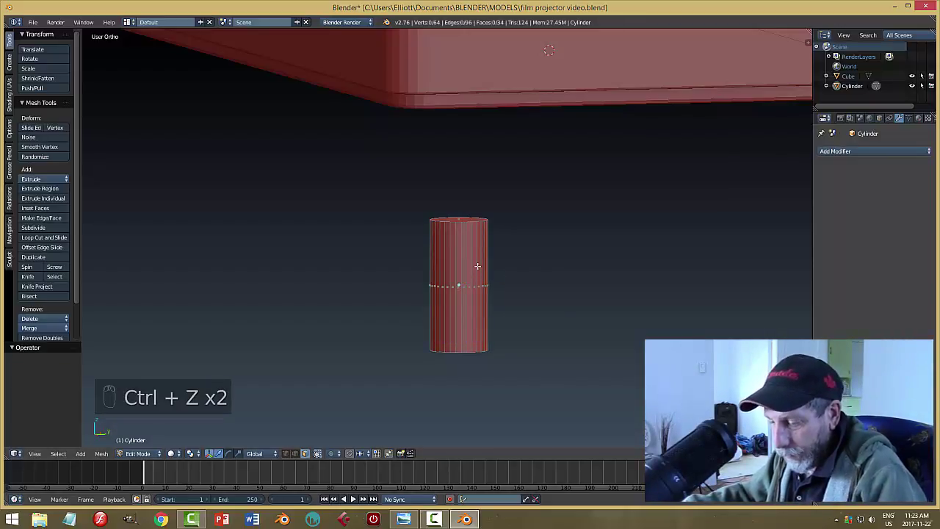
Cut 11 evenly spaced edge loops around the leg cylinder without sliding them, and deselect the mesh
key(ctrl+r)
scroll(478, 266, up, 3)
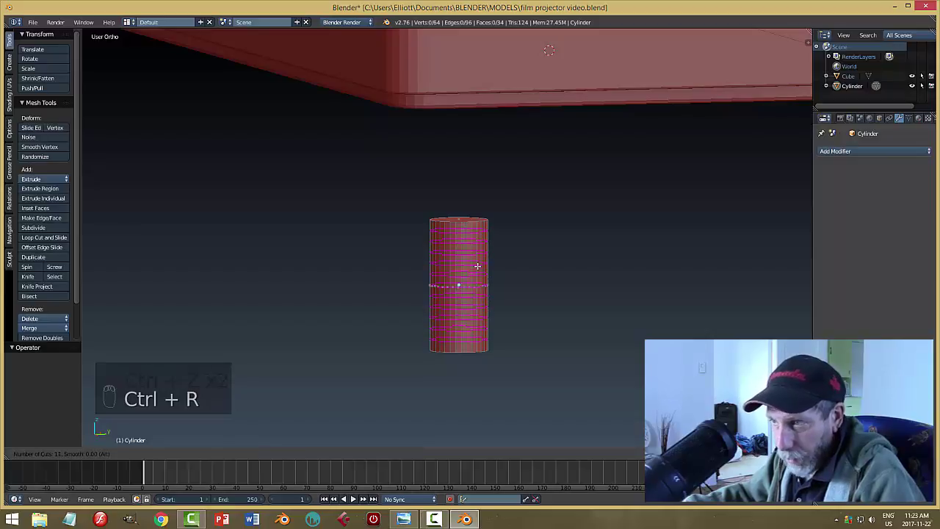
click(478, 265)
click(555, 265)
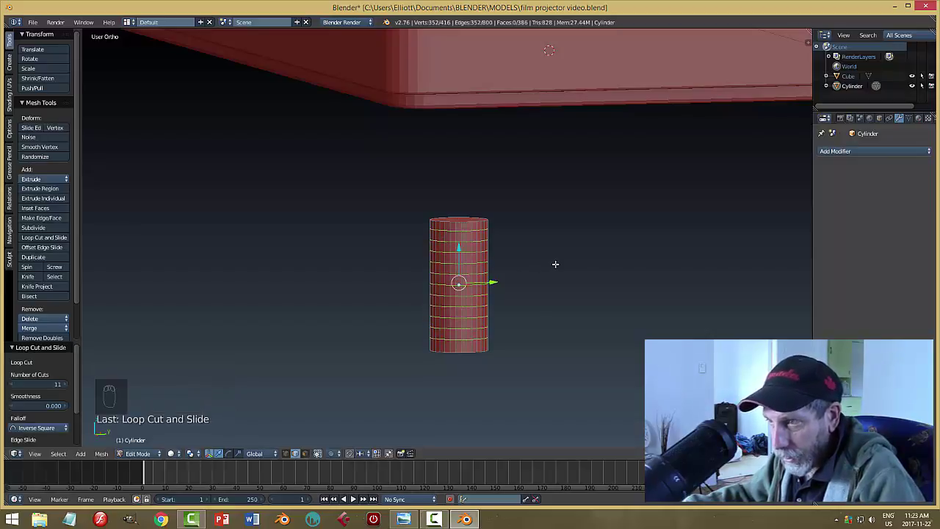
key(a)
scroll(512, 250, up, 3)
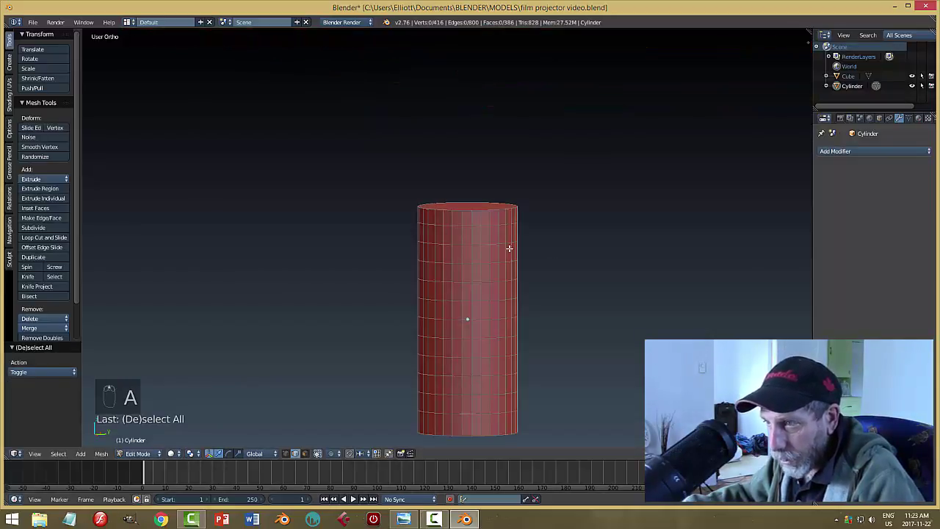
Select all 11 inner horizontal edge loops around the leg cylinder, leaving out its two end rims
alt+right_click(456, 223)
alt+right_click(464, 246)
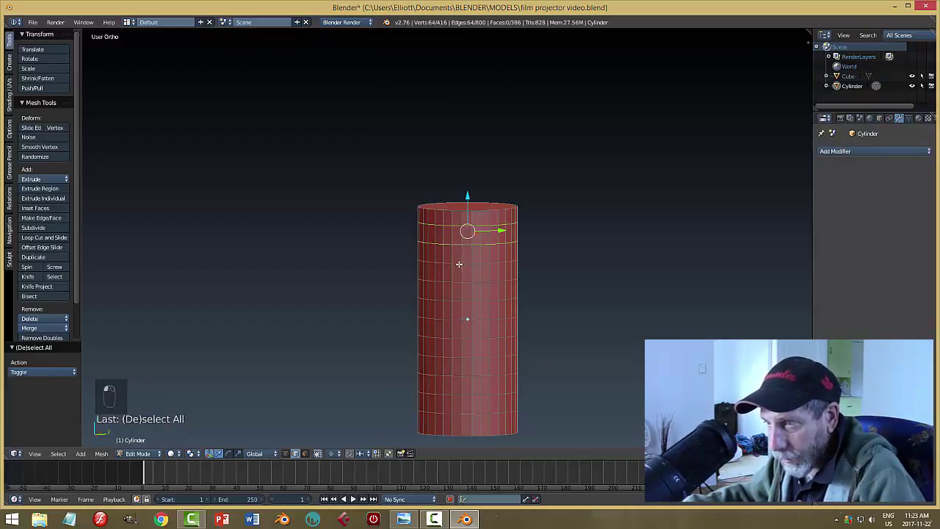
alt+shift+right_click(465, 264)
key(ctrl+z)
key(ctrl+z)
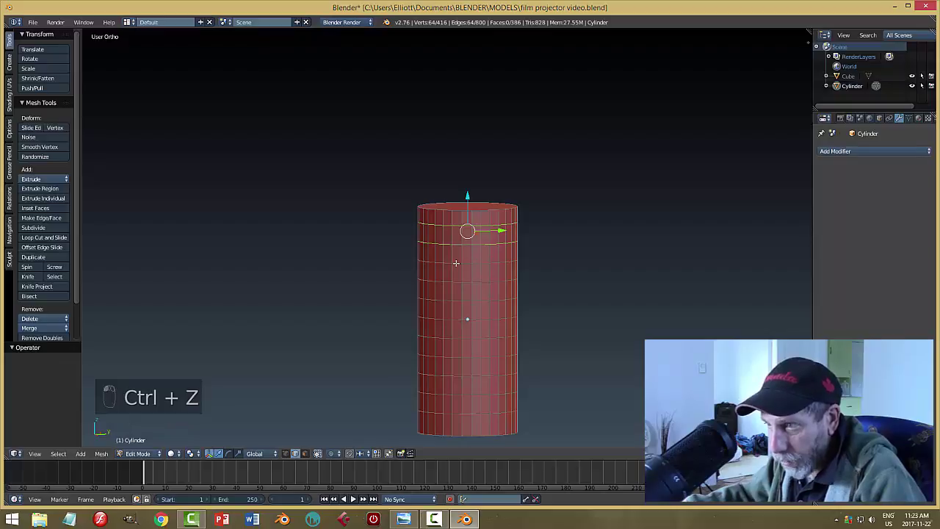
alt+shift+right_click(461, 300)
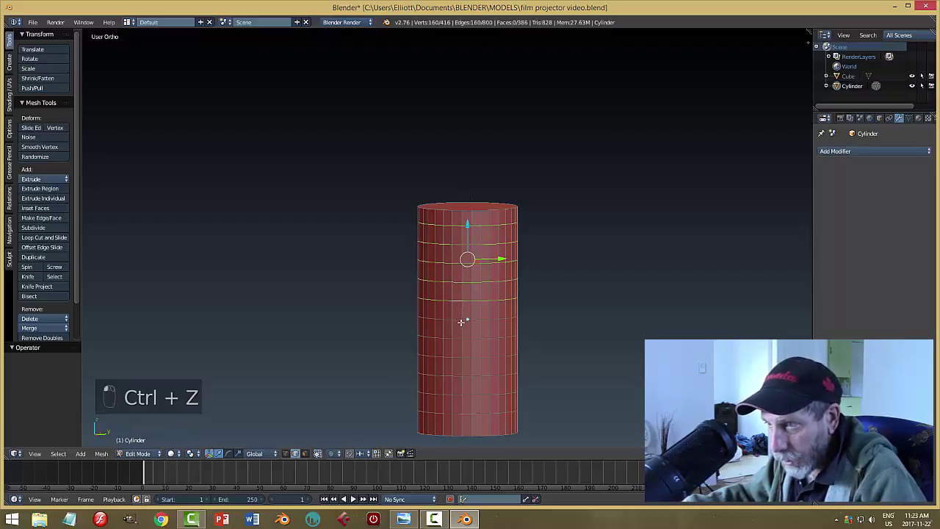
alt+shift+right_click(461, 320)
alt+shift+right_click(457, 338)
alt+shift+right_click(460, 355)
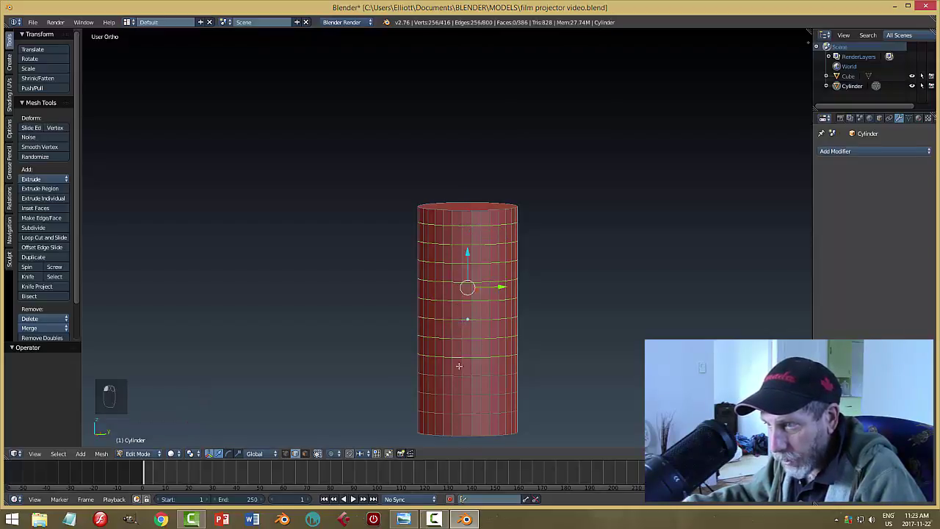
alt+shift+right_click(456, 375)
alt+shift+right_click(461, 393)
alt+shift+right_click(460, 413)
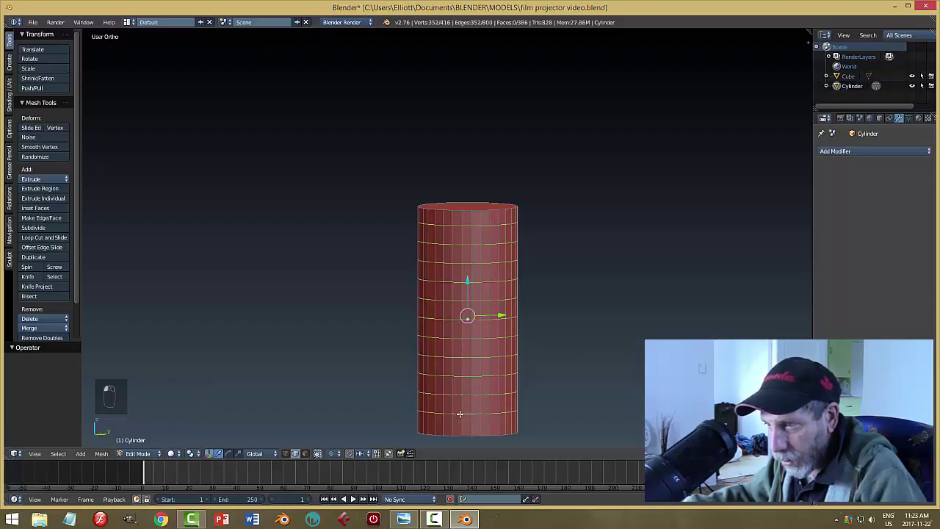
Bevel the selected edge loops with 1 segment and an offset of about 0.038 to form horizontal bands
scroll(619, 337, up, 2)
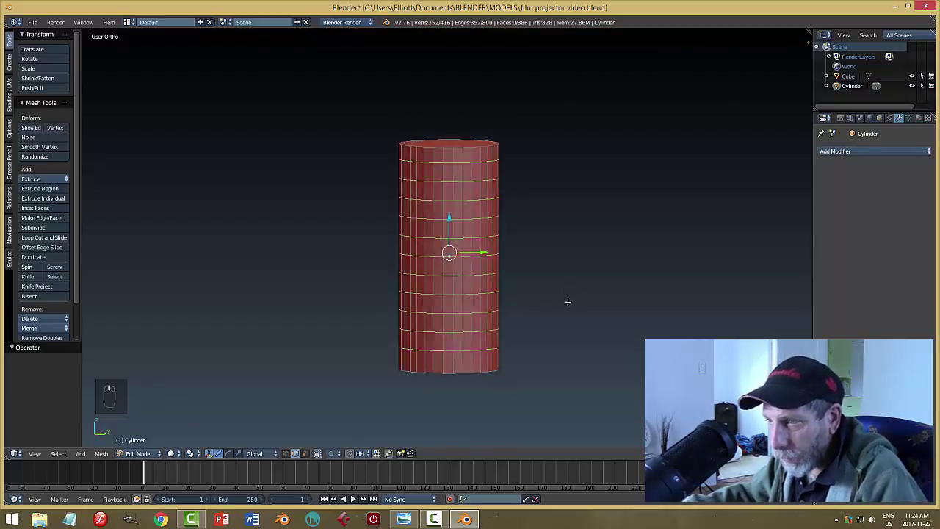
key(ctrl+b)
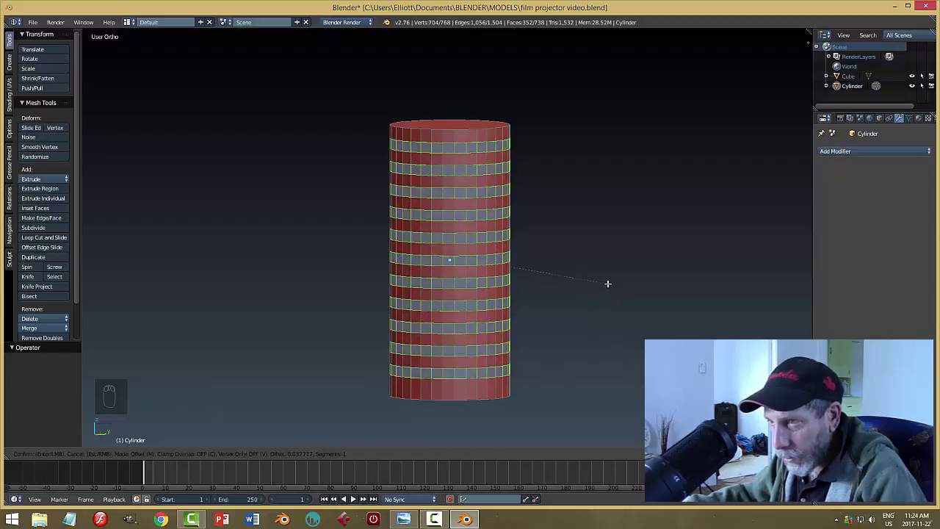
click(606, 284)
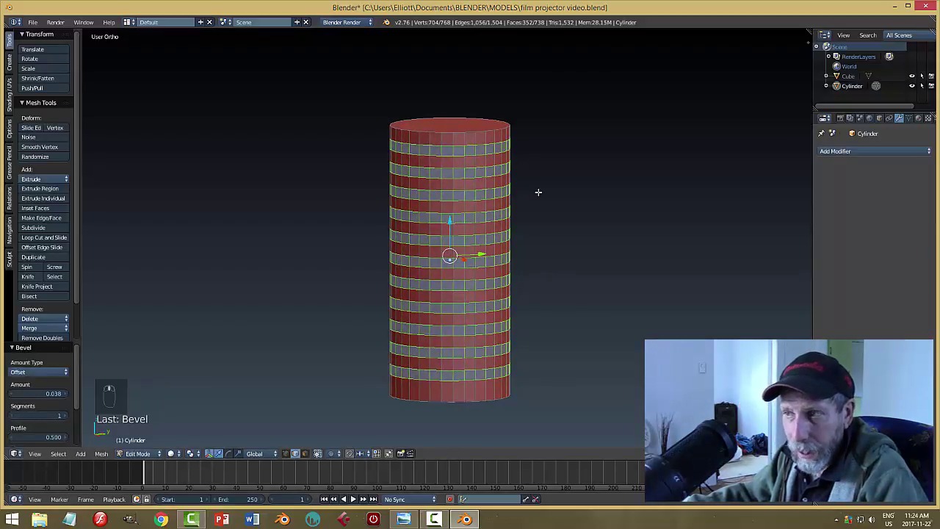
Extrude the bevelled bands in place and scale them to about 0.93 in X and Y only, forming recessed grooves
scroll(582, 225, down, 1)
middle_drag(570, 233, 593, 239)
key(e)
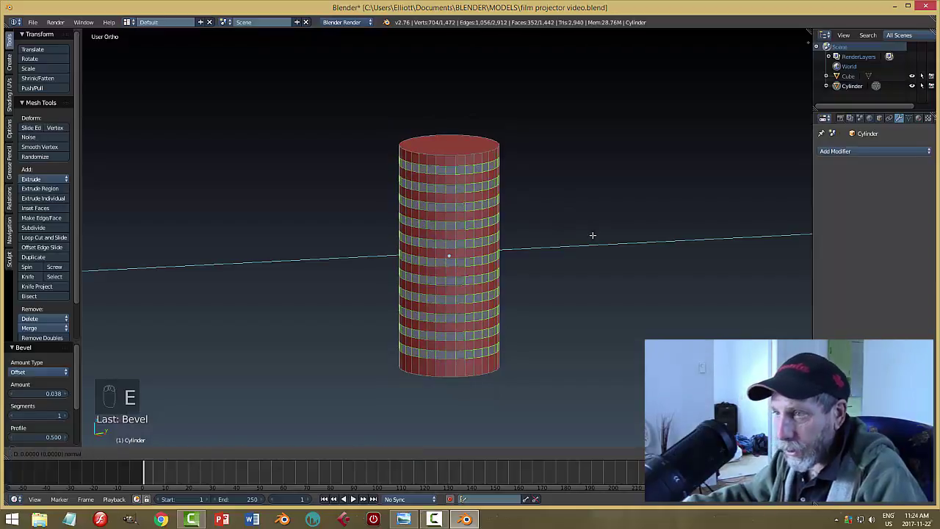
right_click(593, 235)
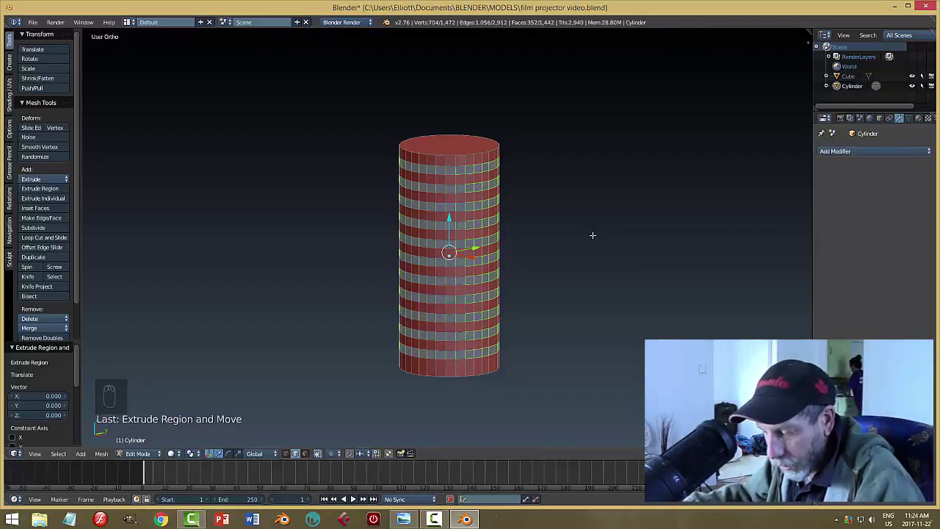
key(s)
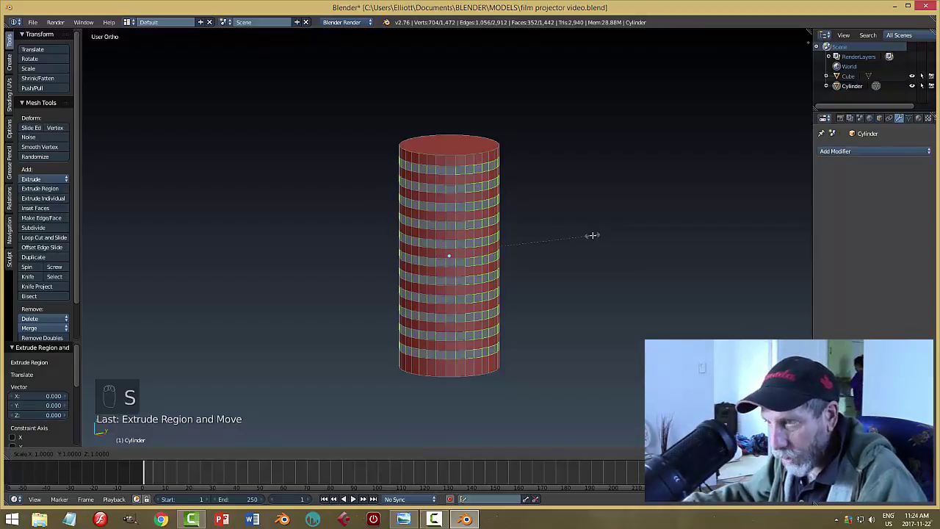
key(shift+z)
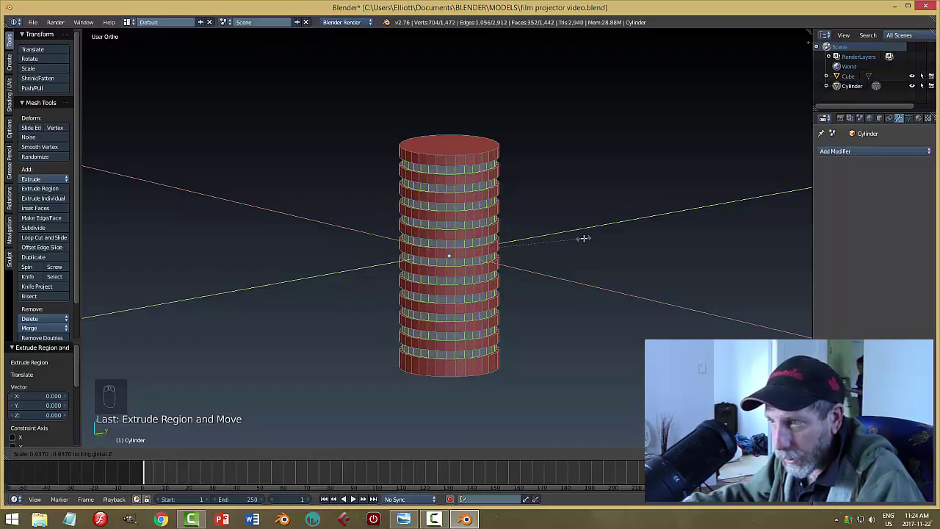
click(582, 238)
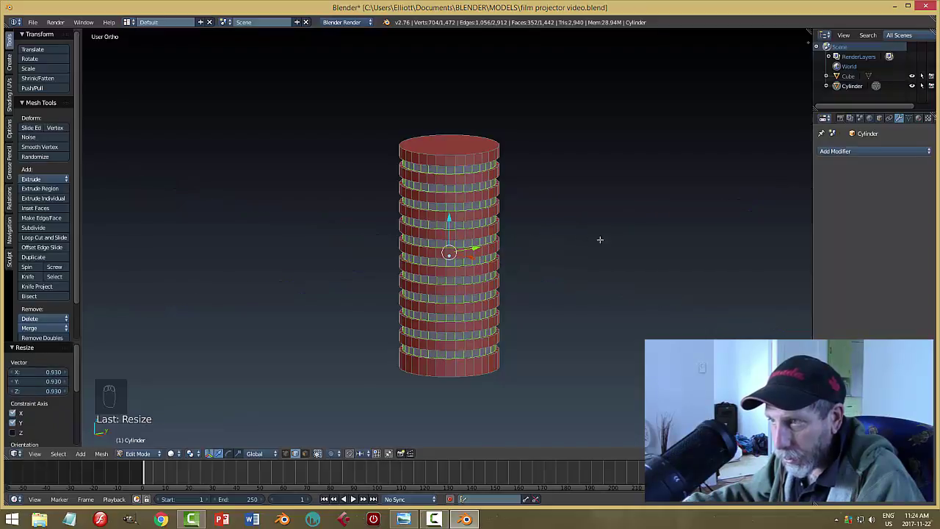
Deselect the mesh, return to Object Mode with nothing selected and inspect the grooved leg
key(a)
key(Tab)
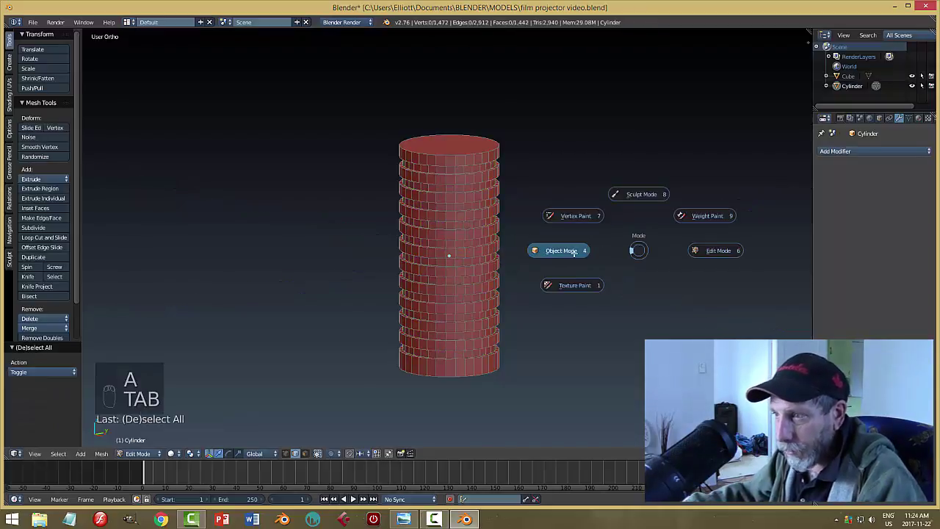
key(a)
middle_drag(646, 216, 663, 206)
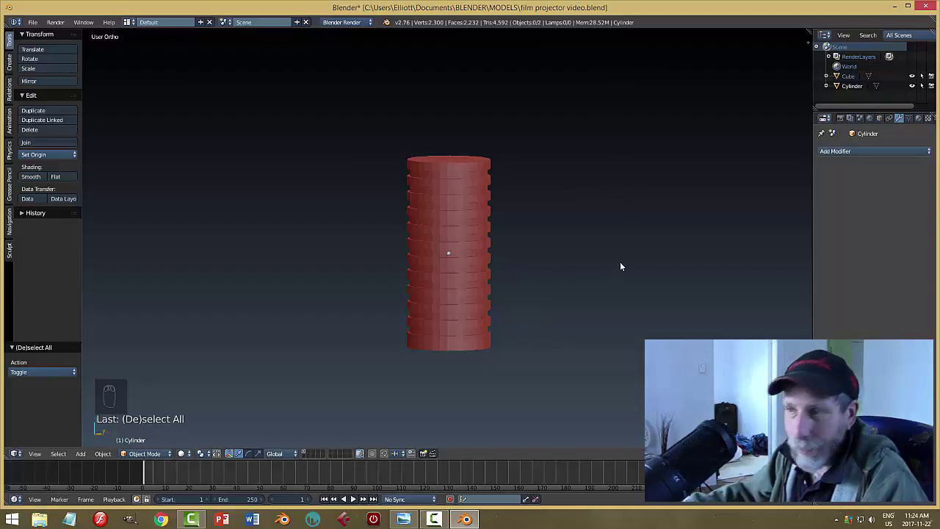
scroll(619, 261, up, 2)
scroll(616, 267, down, 1)
Add a Bevel modifier to the grooved leg and set its width to 0.0140
right_click(453, 254)
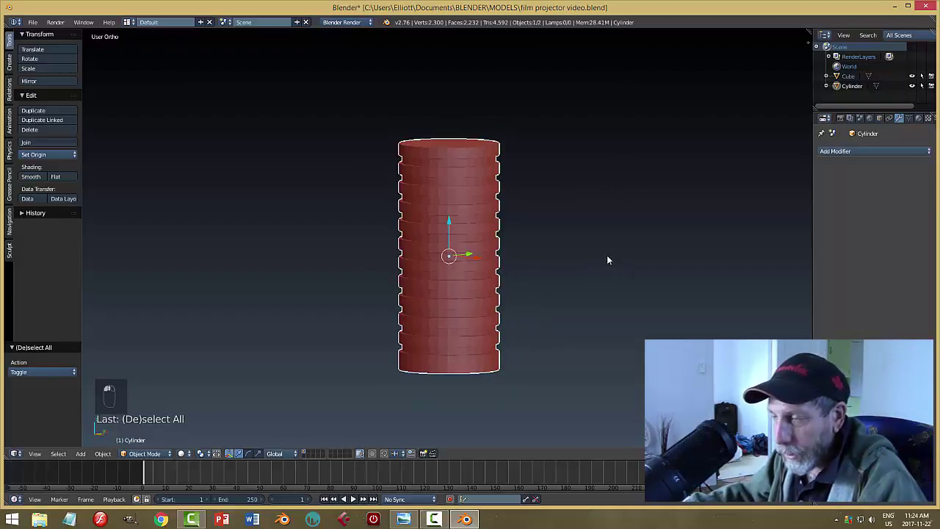
click(841, 152)
click(738, 181)
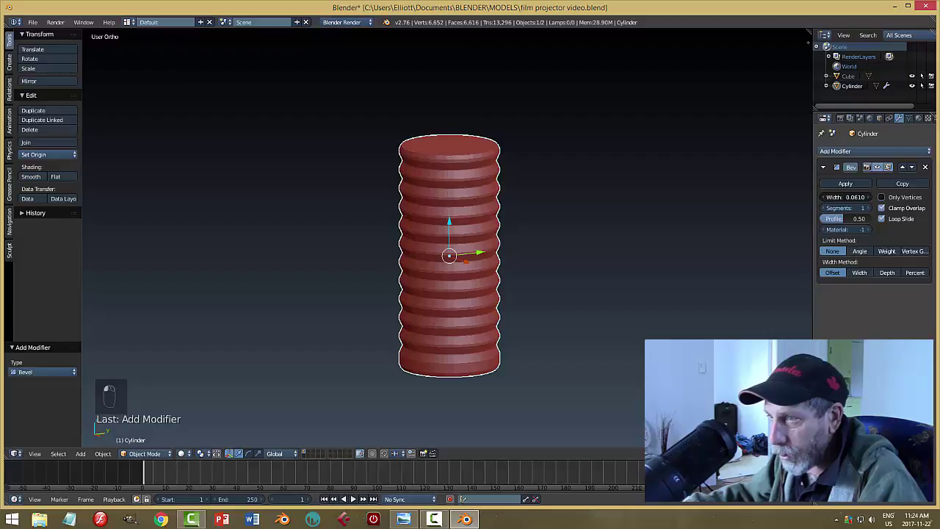
mouse_move(852, 197)
mouse_down()
mouse_move(836, 197)
mouse_move(865, 210)
mouse_up()
click(826, 212)
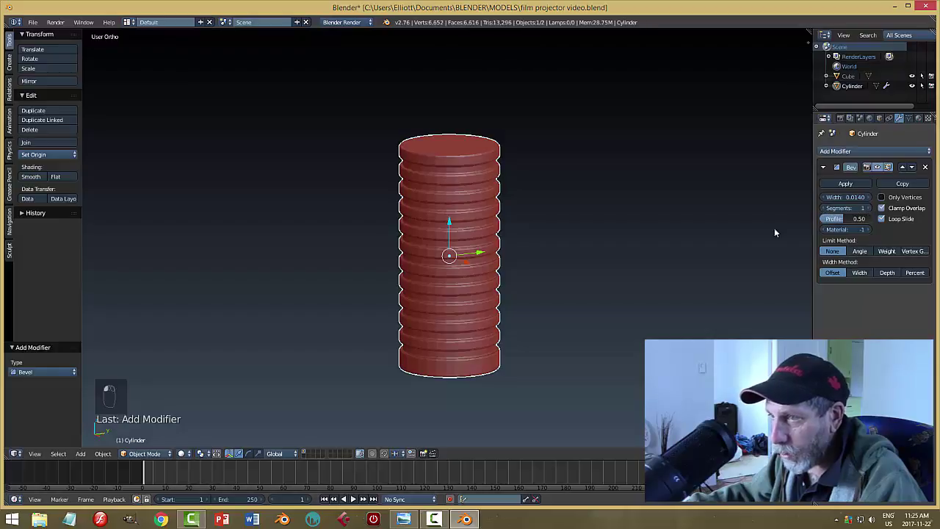
Apply smooth shading to the grooved leg and deselect it
mouse_move(594, 269)
middle_down()
mouse_move(586, 279)
mouse_move(613, 240)
mouse_move(603, 263)
middle_up()
click(32, 176)
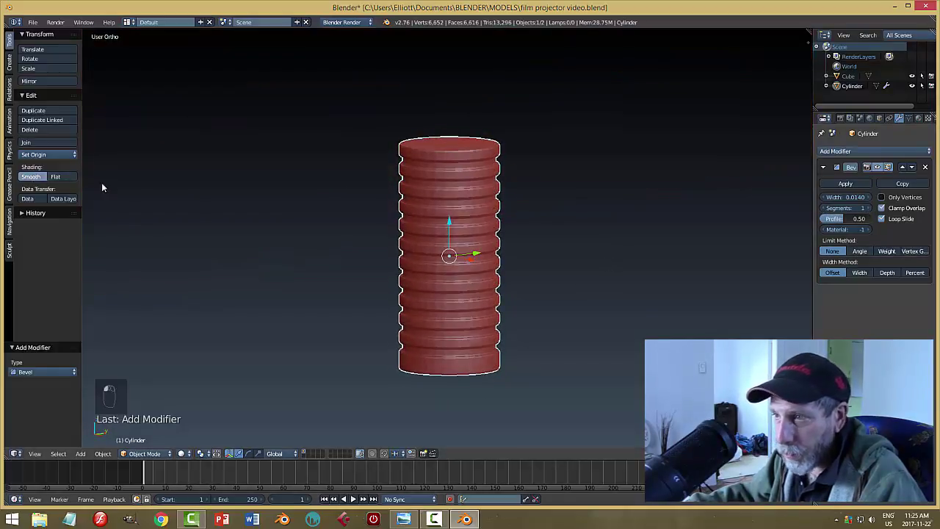
key(a)
scroll(596, 210, down, 4)
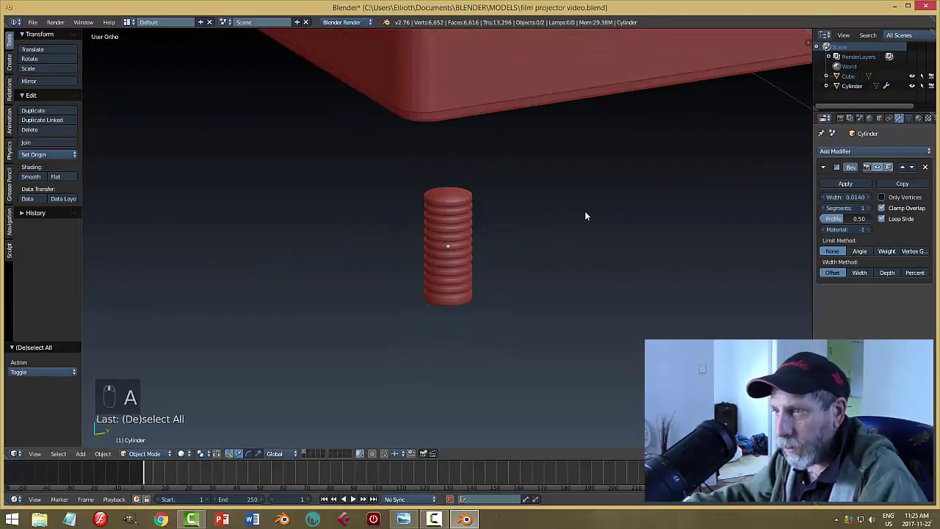
Raise the ribbed leg along Z until it meets the underside of the projector base, and deselect it
mouse_move(585, 211)
middle_down()
mouse_move(551, 242)
mouse_move(596, 188)
mouse_move(573, 216)
middle_up()
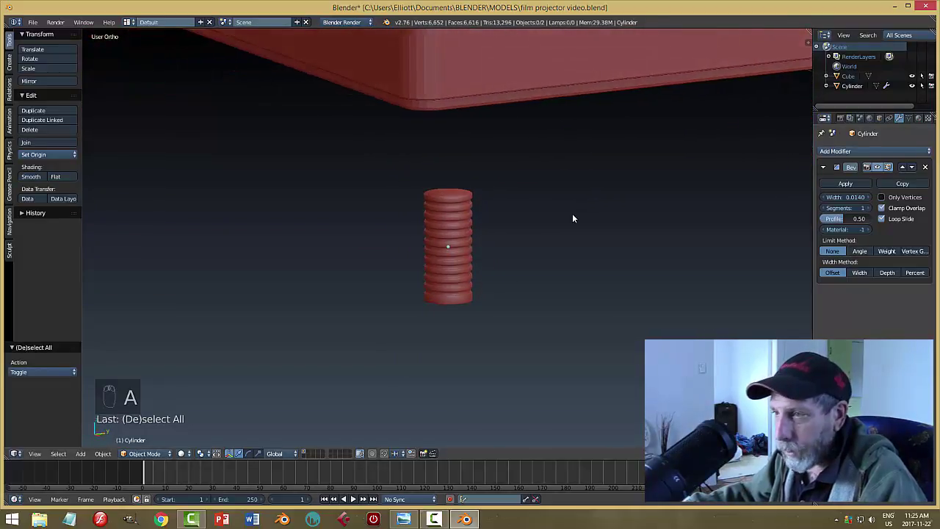
scroll(570, 216, up, 2)
scroll(551, 228, down, 2)
middle_drag(532, 241, 480, 231)
right_click(474, 245)
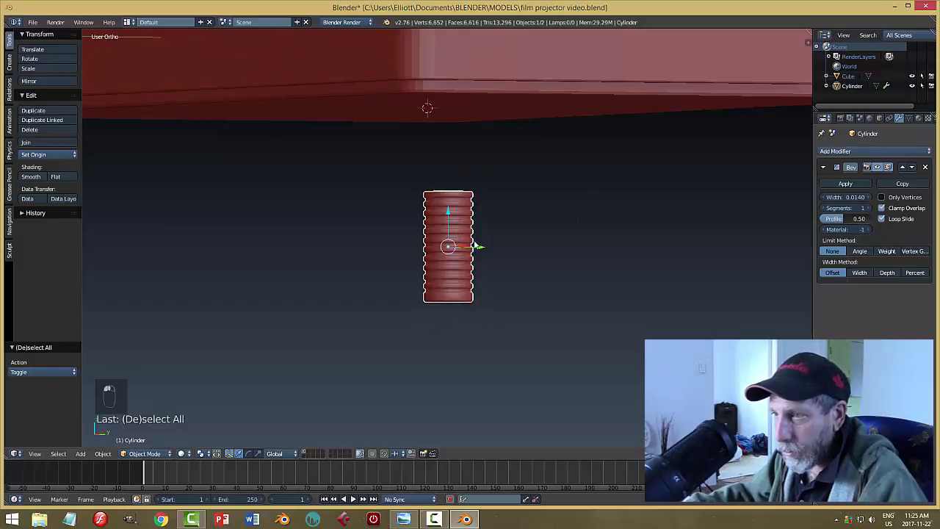
drag(447, 213, 604, 195)
key(a)
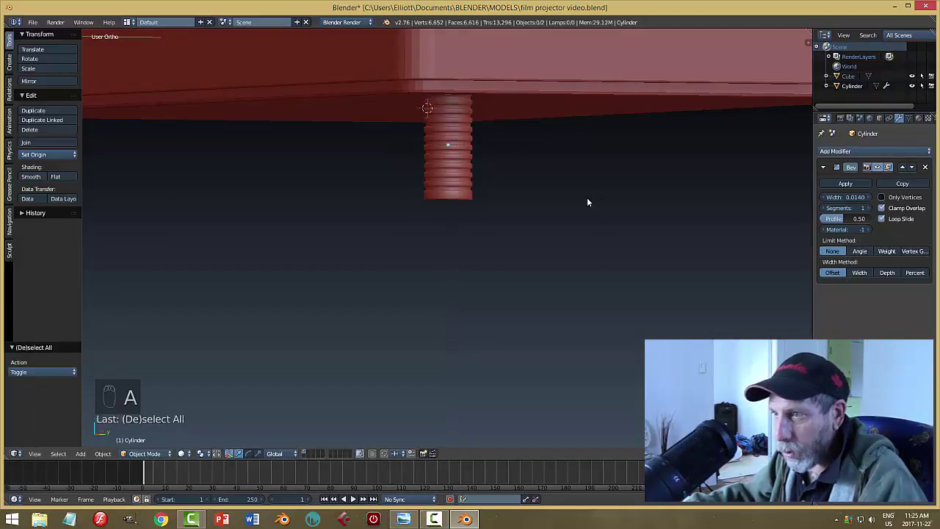
middle_drag(587, 196, 546, 271)
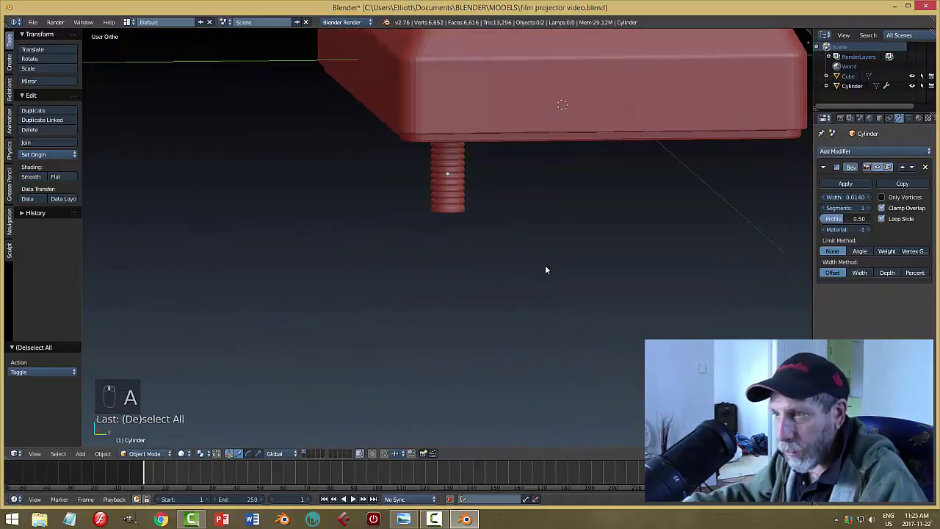
Enter Edit Mode on the leg, switch to face selection and select its bottom cap face
middle_drag(484, 241, 480, 212)
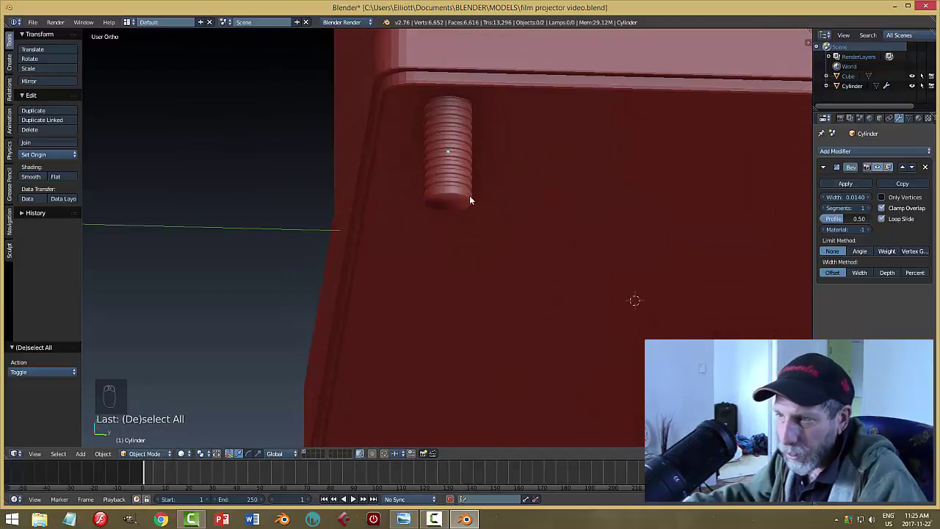
scroll(470, 197, up, 2)
right_click(454, 175)
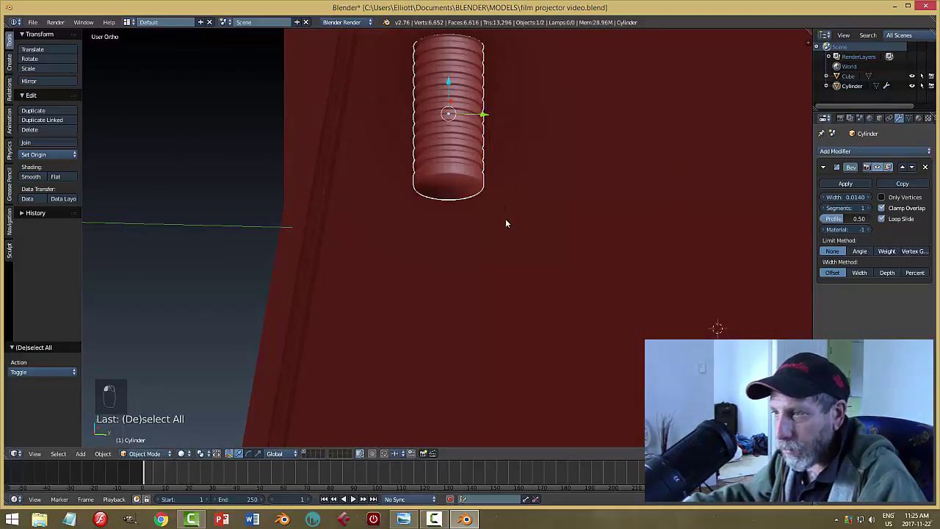
key(Tab)
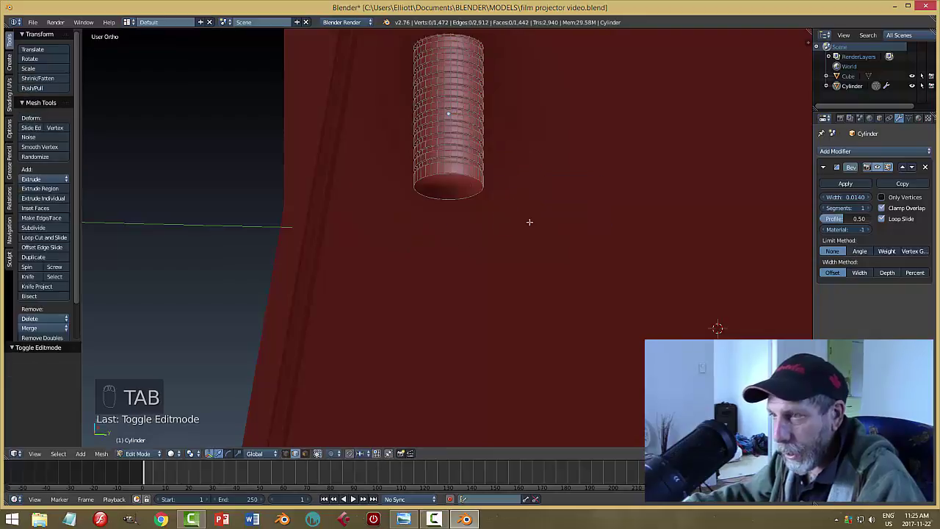
key(ctrl+Tab)
click(480, 220)
right_click(444, 189)
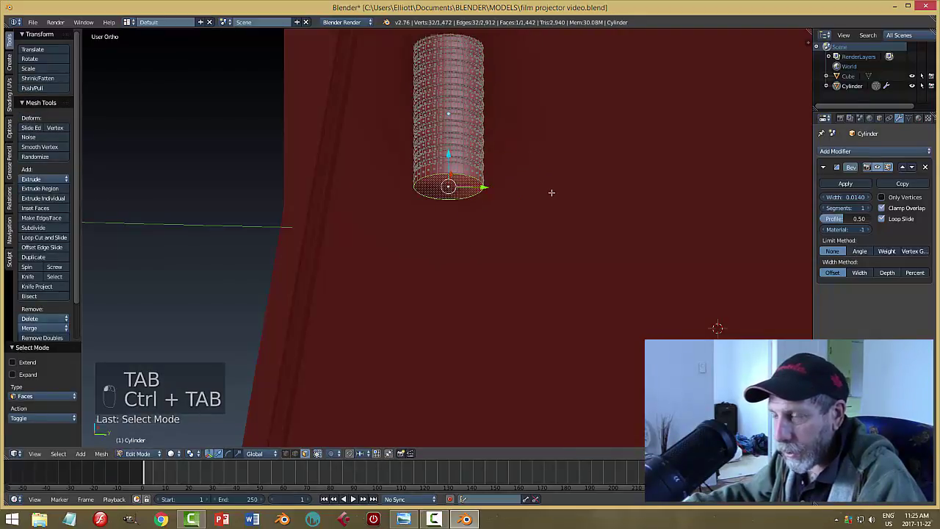
Extrude the leg's bottom face in place and scale it up by about 1.339 to form a flange
middle_drag(552, 191, 550, 215)
scroll(550, 213, up, 2)
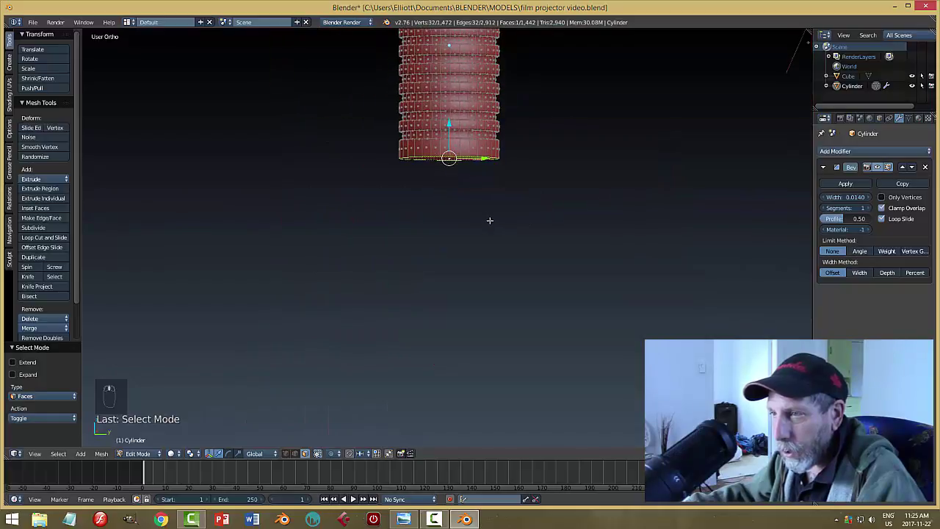
key(e)
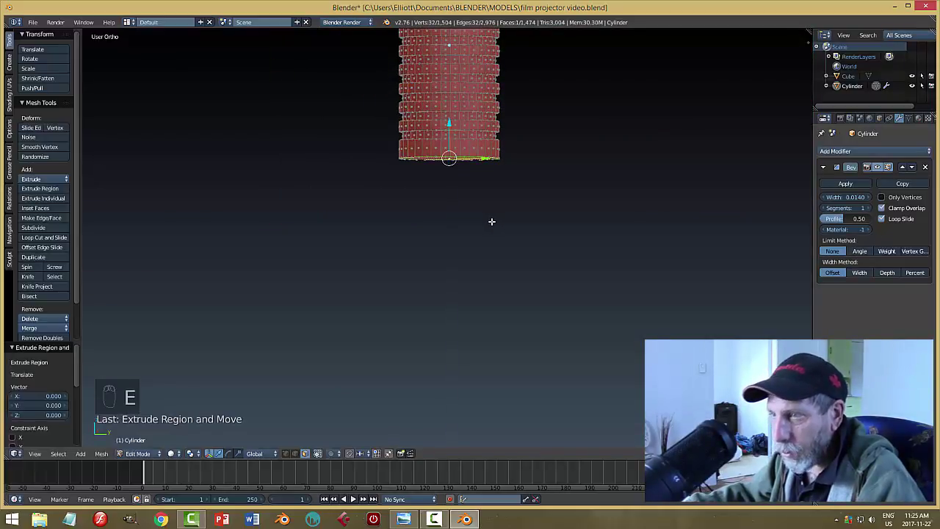
key(s)
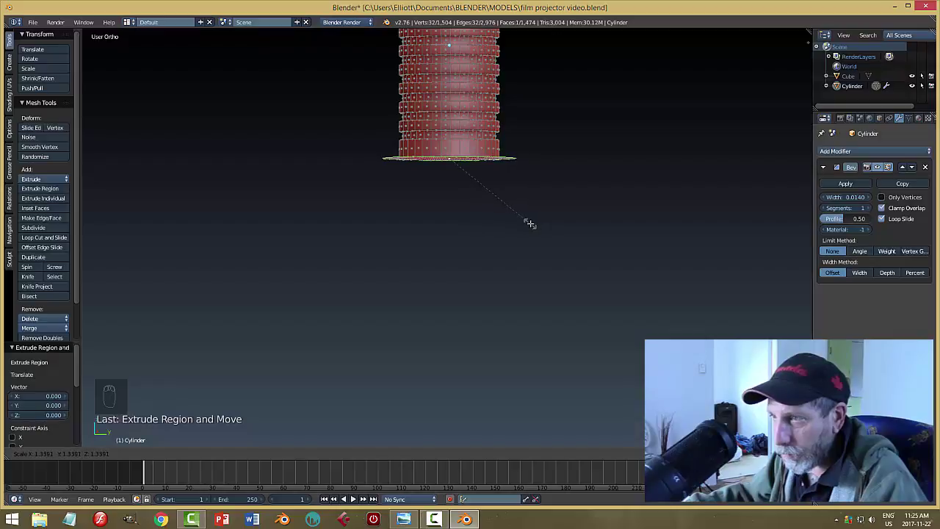
click(531, 223)
Extrude the flange's bottom face and lower it 0.045 along Z to thicken the foot, and deselect everything
middle_drag(542, 193, 545, 211)
key(e)
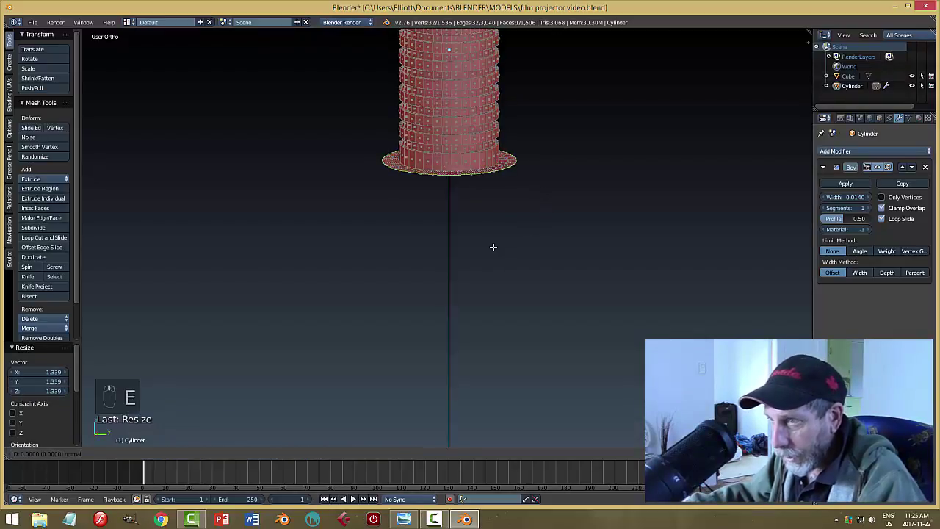
right_click(465, 155)
key(e)
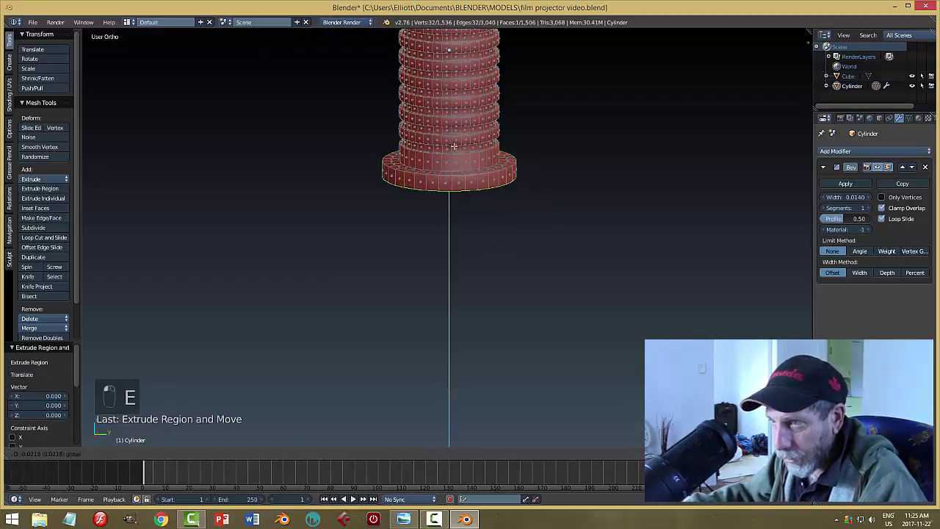
click(457, 162)
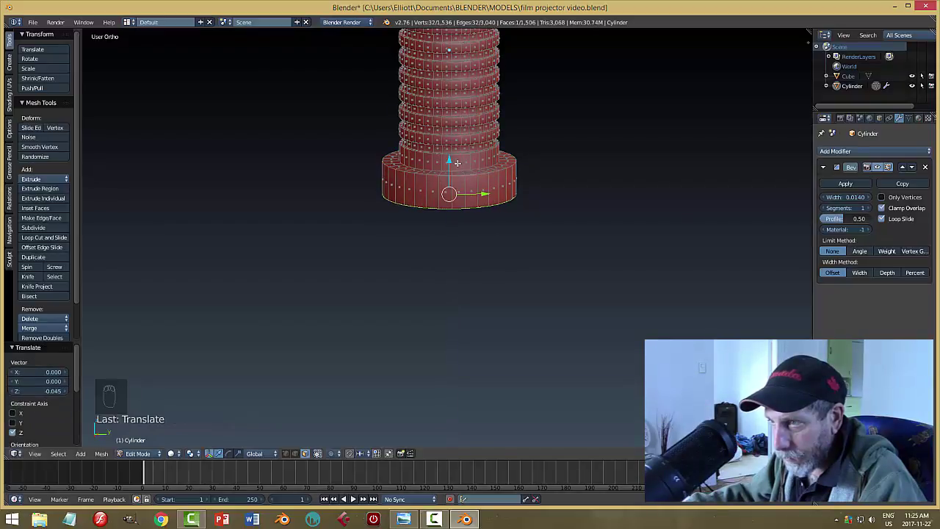
key(a)
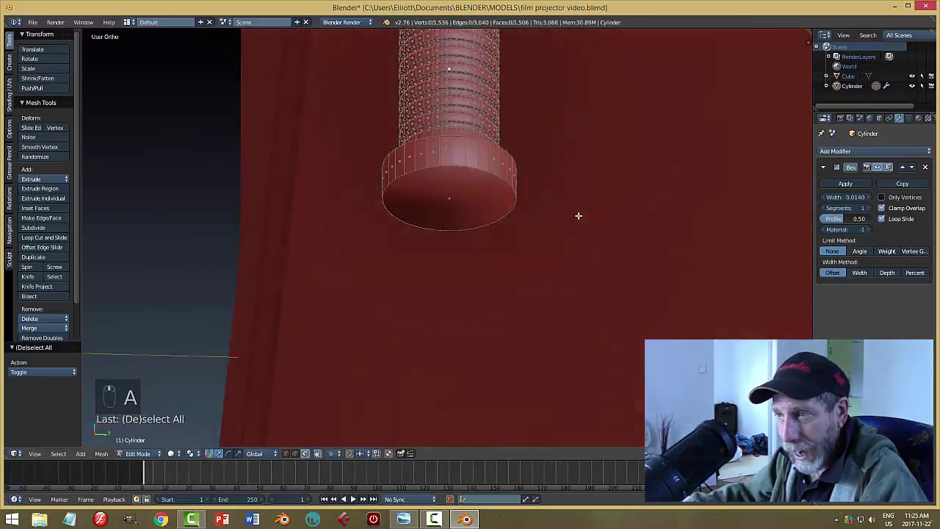
Bevel the foot's upper and lower outer edge loops by about 0.041 with 3 segments, and return to Object Mode
middle_drag(575, 228, 542, 257)
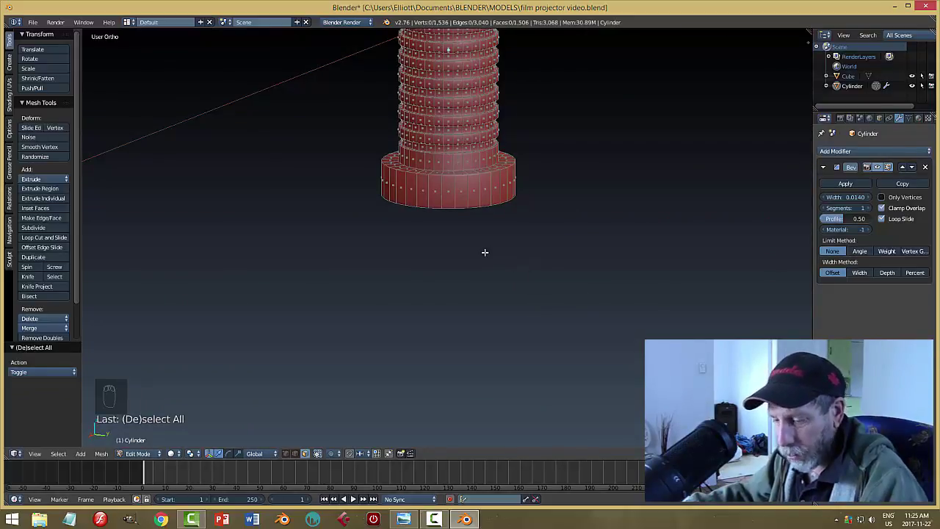
key(ctrl+Tab)
click(454, 243)
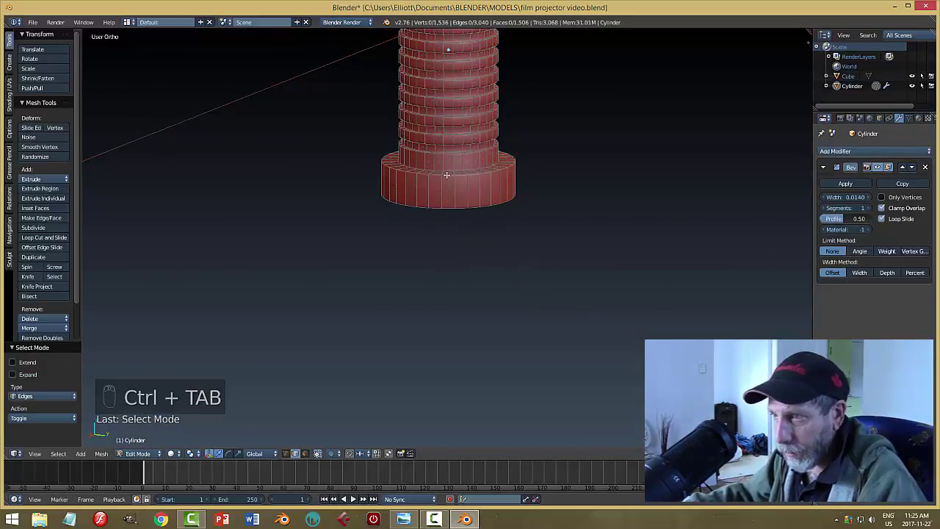
alt+right_click(447, 175)
alt+shift+right_click(448, 208)
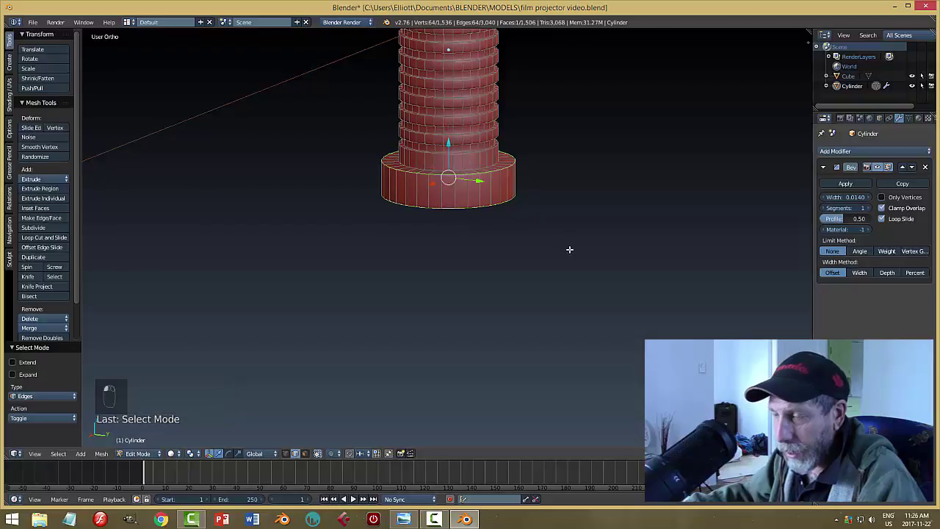
mouse_move(569, 250)
middle_down()
mouse_move(529, 264)
mouse_move(561, 250)
middle_up()
scroll(580, 254, up, 2)
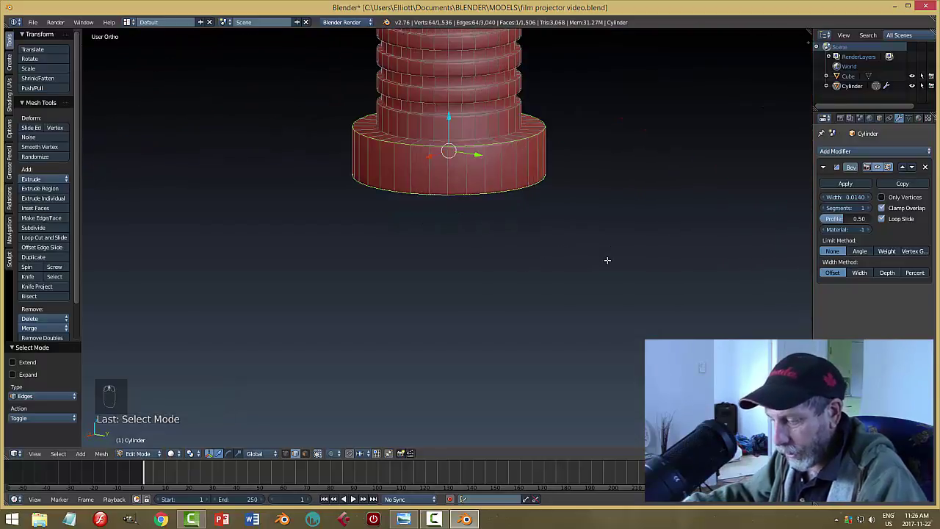
key(ctrl+b)
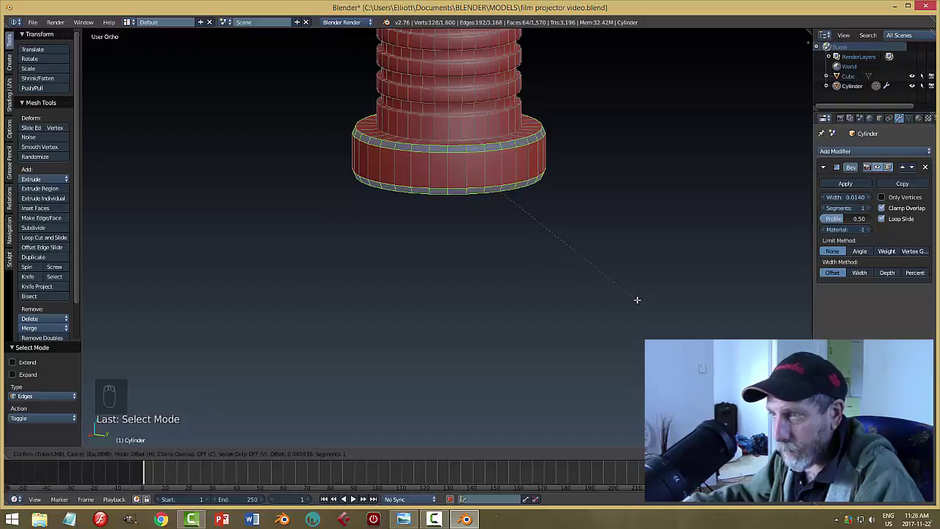
scroll(637, 300, up, 2)
click(637, 299)
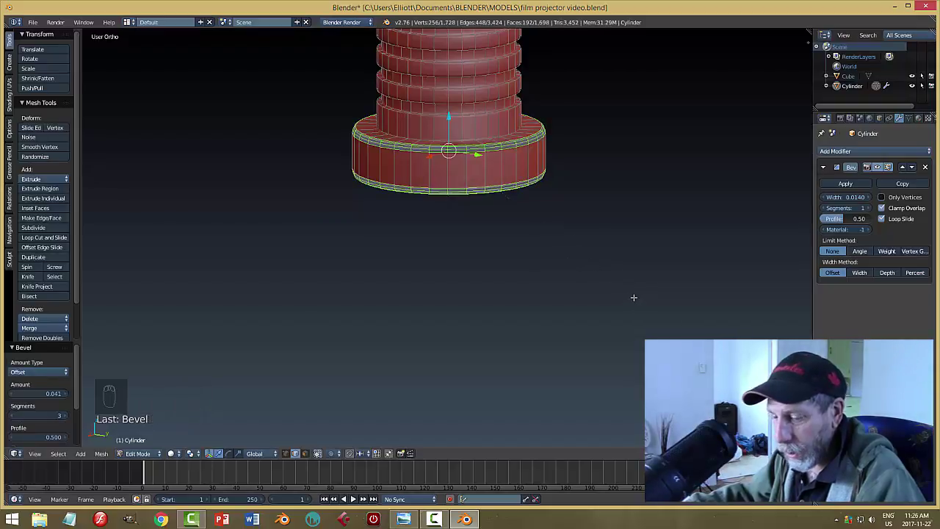
key(a)
key(Tab)
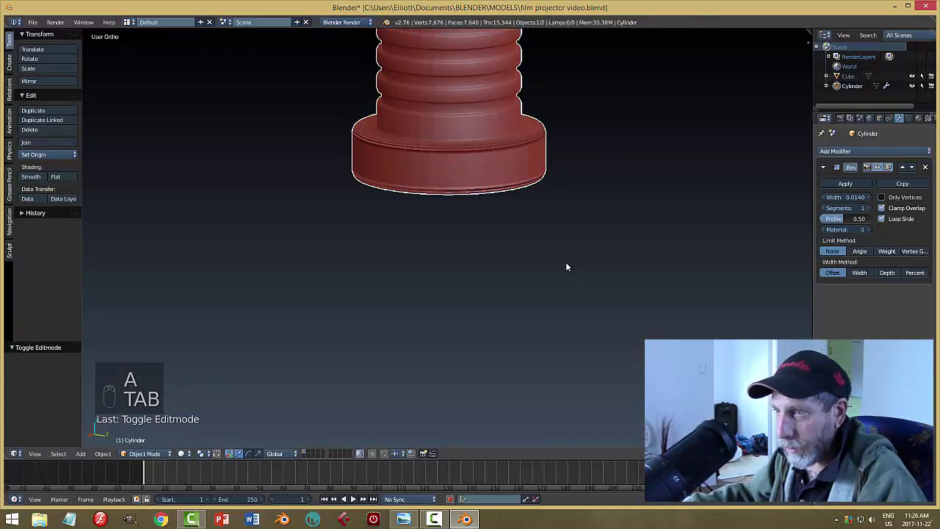
Remove the Bevel modifier from the ribbed leg and deselect the leg
scroll(561, 260, down, 3)
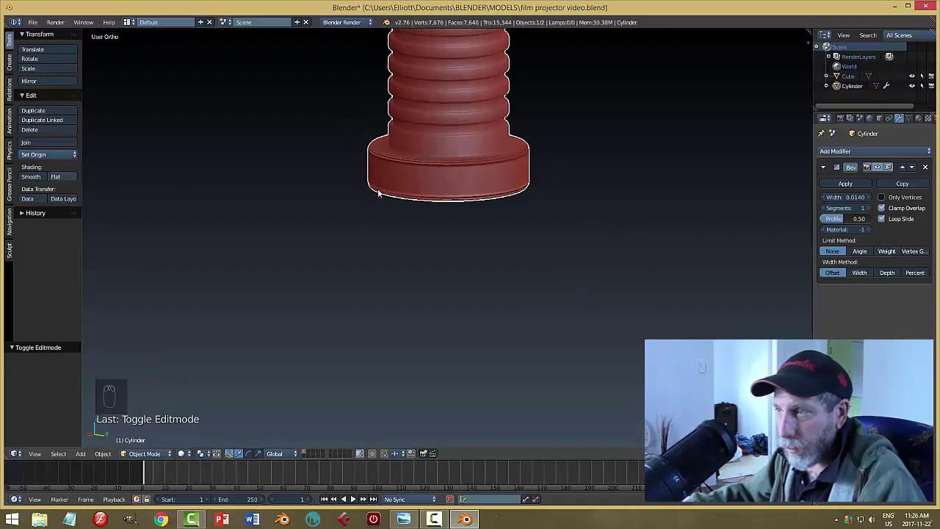
click(879, 167)
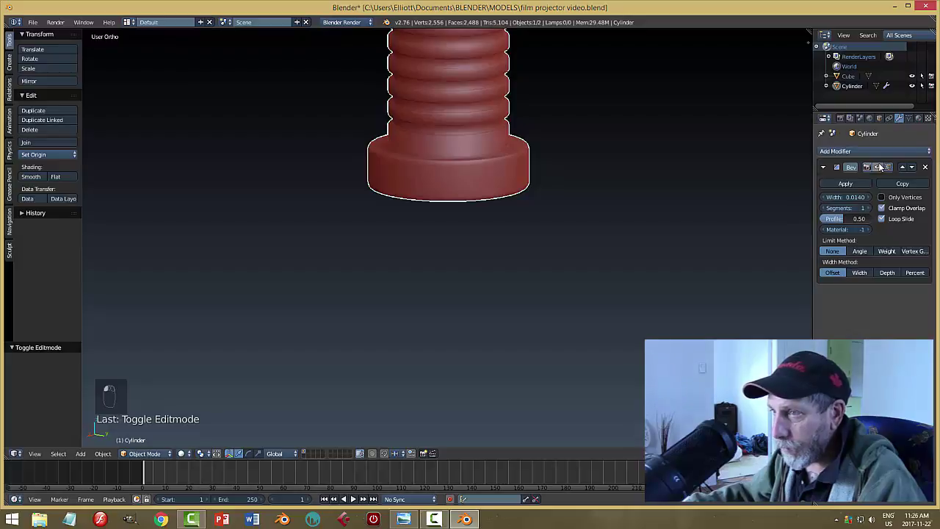
scroll(661, 253, down, 1)
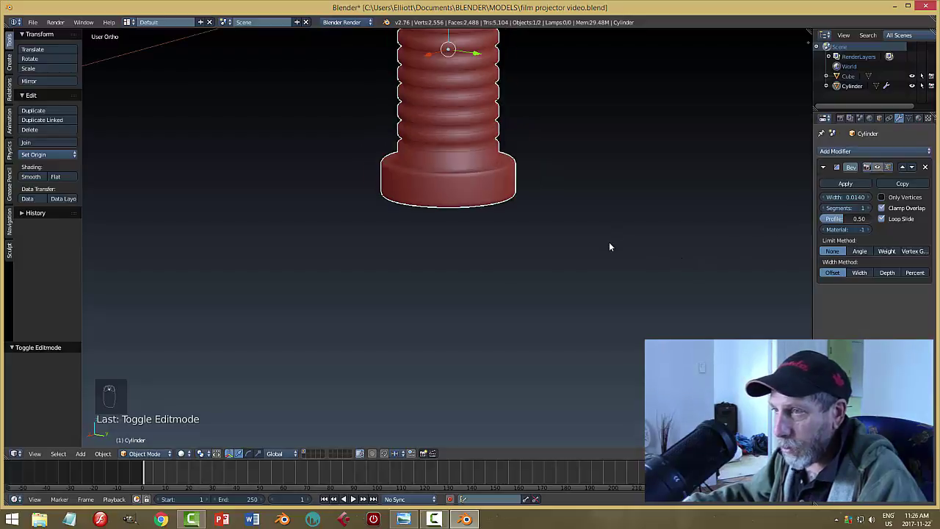
click(926, 168)
scroll(661, 228, down, 2)
middle_drag(585, 232, 630, 225)
key(a)
scroll(541, 230, down, 4)
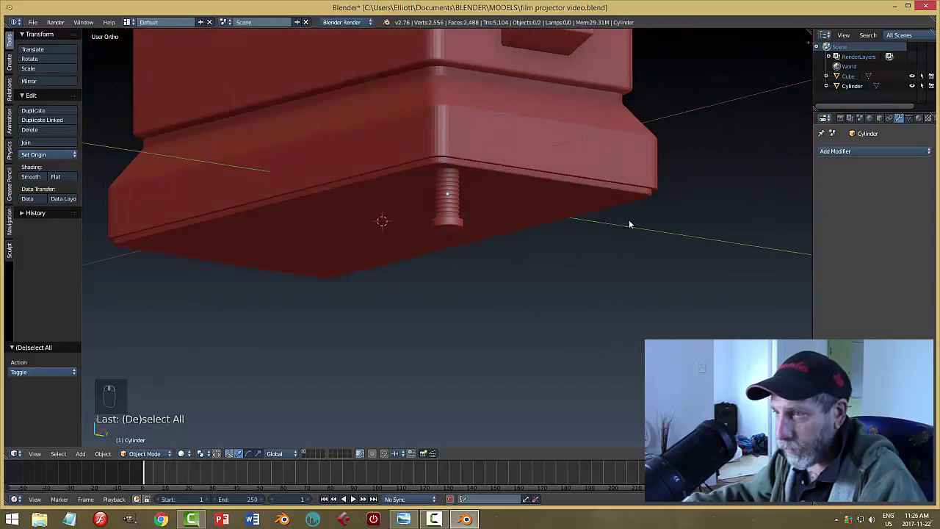
Raise the leg 0.121 along Z into the projector base, deselect it, and save the file
right_click(457, 209)
middle_drag(528, 231, 455, 175)
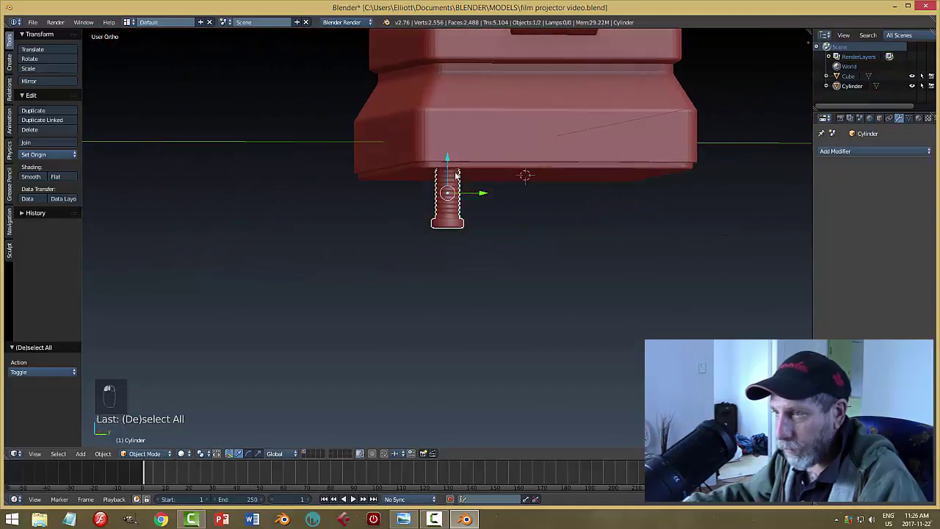
drag(450, 159, 448, 137)
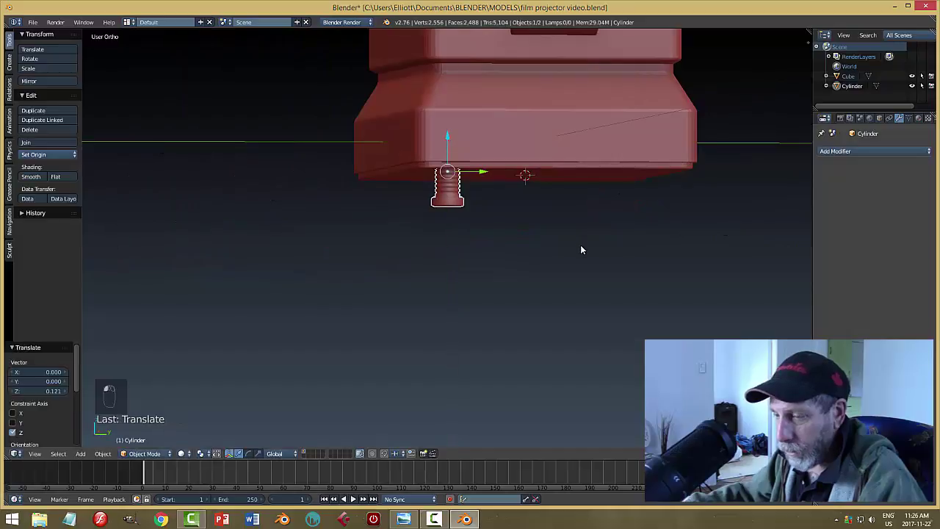
key(a)
middle_drag(550, 266, 571, 263)
key(ctrl+s)
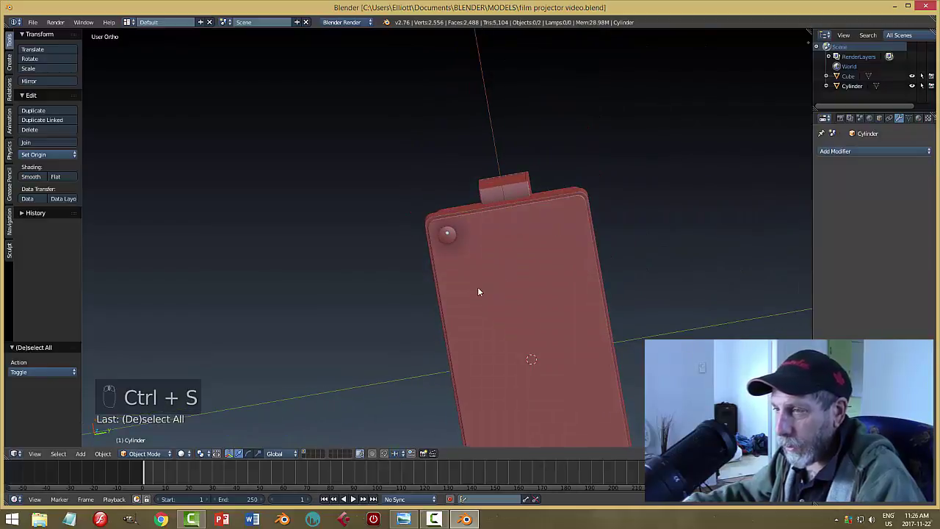
Add a Mirror modifier to the leg with only the Y axis enabled
middle_drag(478, 289, 541, 290)
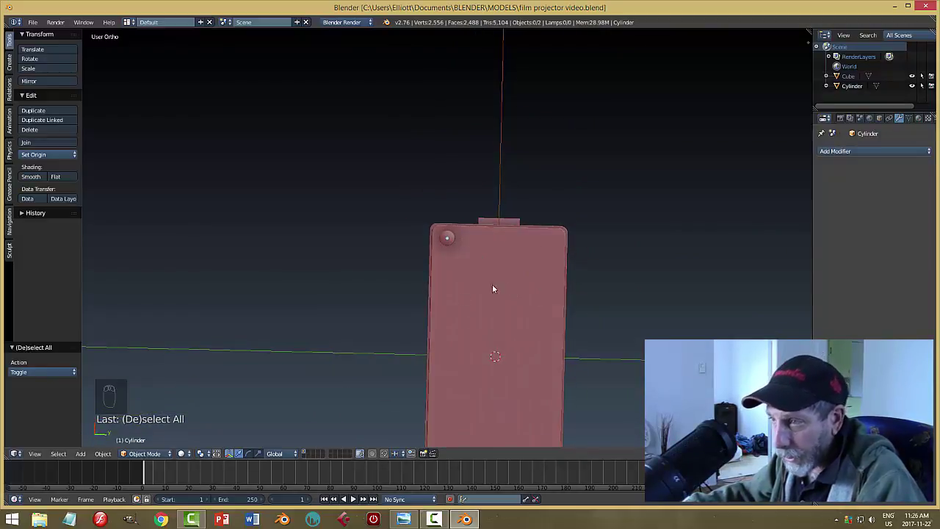
right_click(447, 238)
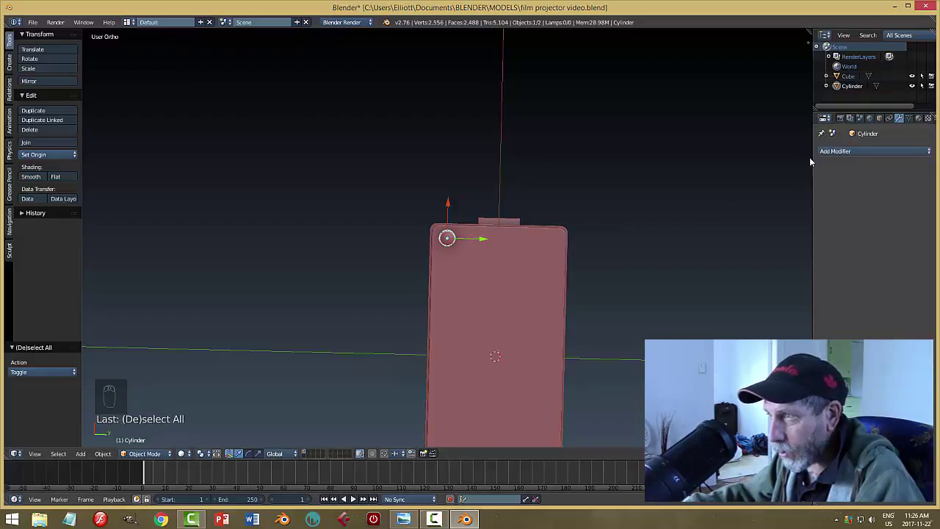
click(845, 152)
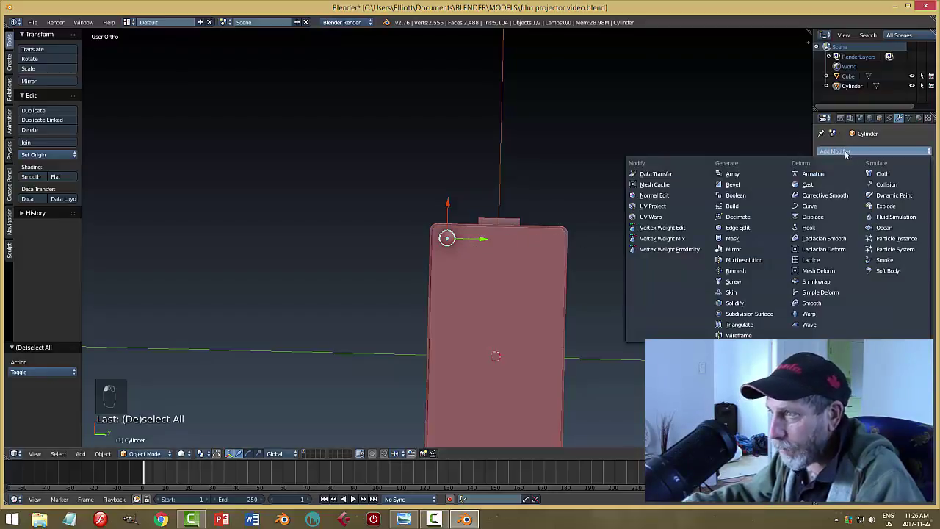
click(733, 249)
click(825, 219)
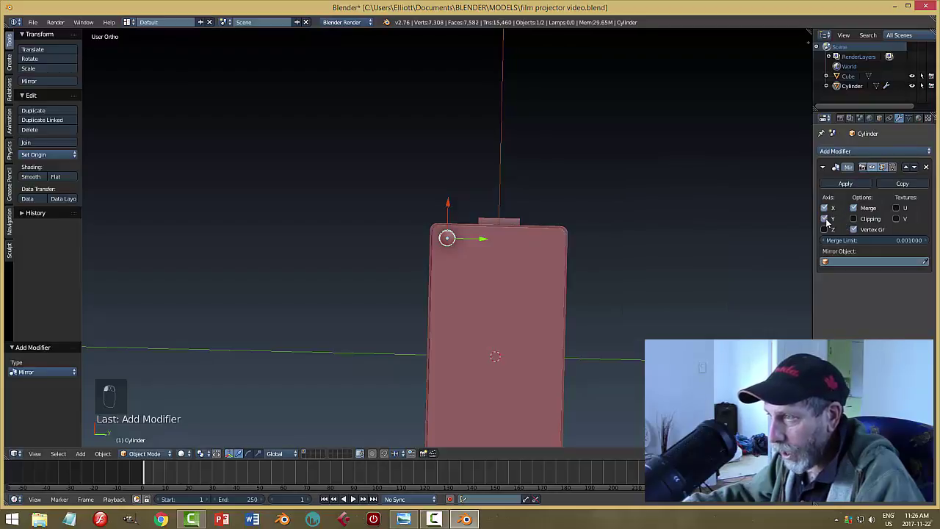
click(825, 208)
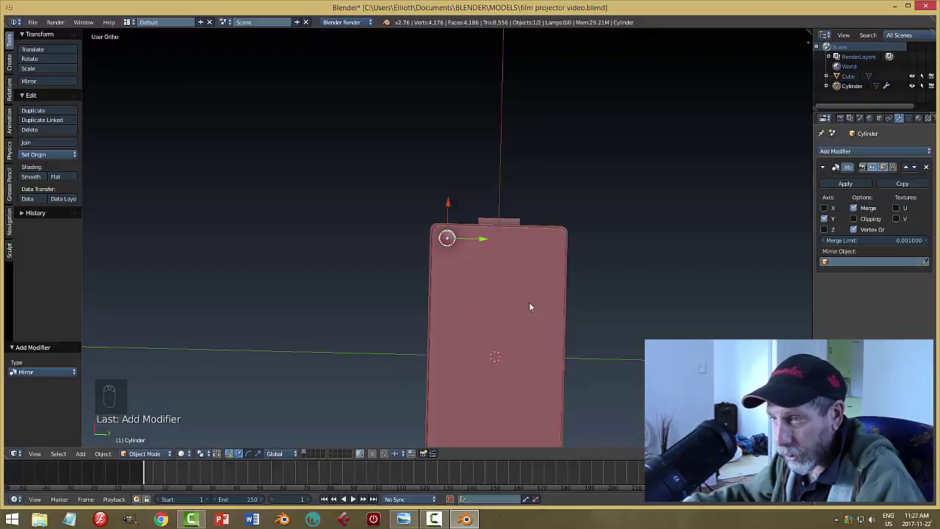
Mirror the leg about the projector body by choosing Cube as the mirror object, and apply the modifier
click(925, 263)
click(567, 277)
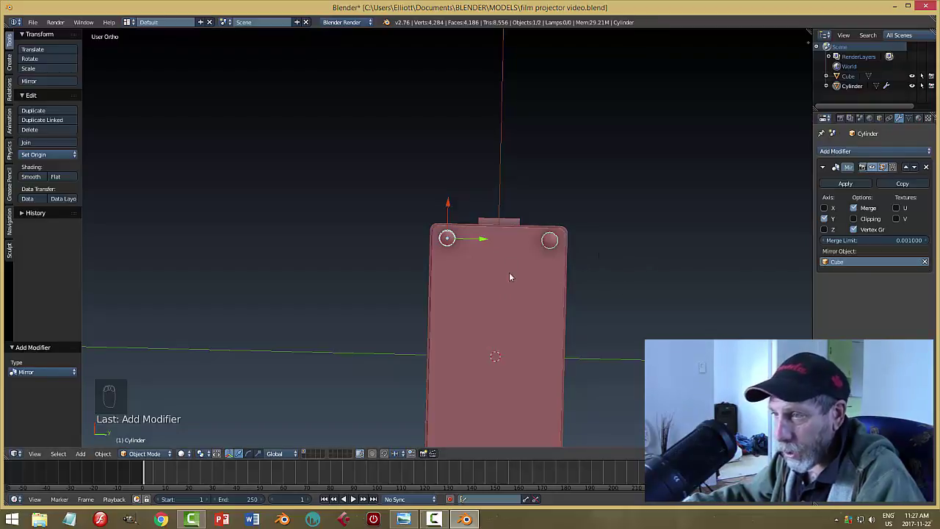
middle_drag(632, 253, 608, 292)
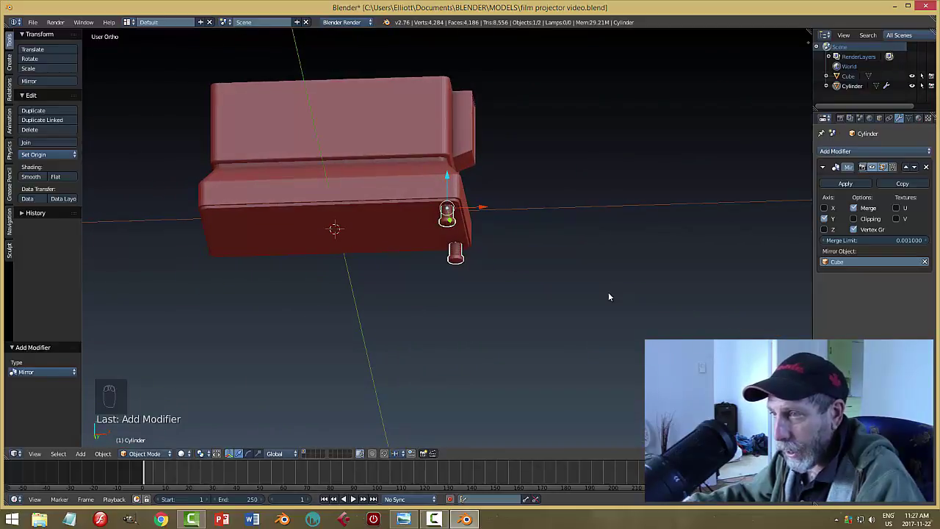
click(845, 184)
middle_drag(661, 213, 574, 228)
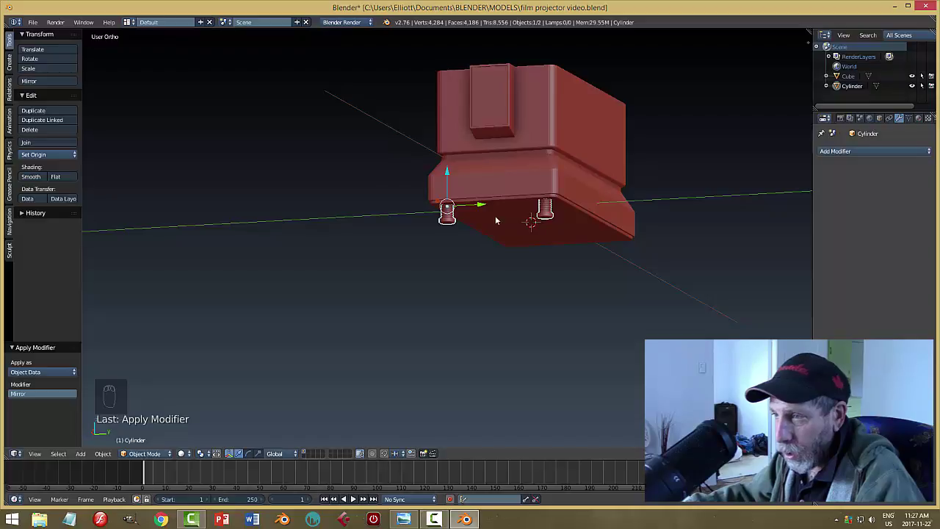
Set the leg pair's origin to its geometry and save over the existing file
drag(479, 208, 436, 204)
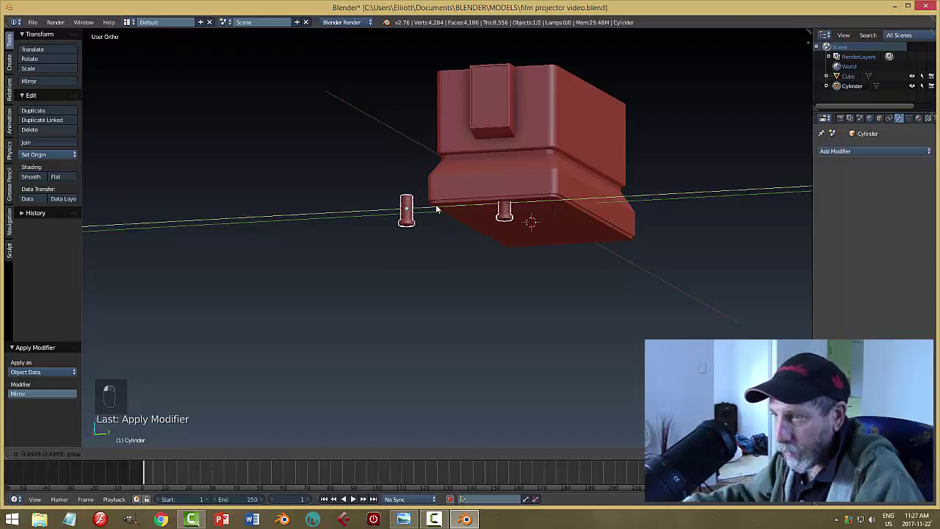
key(ctrl+z)
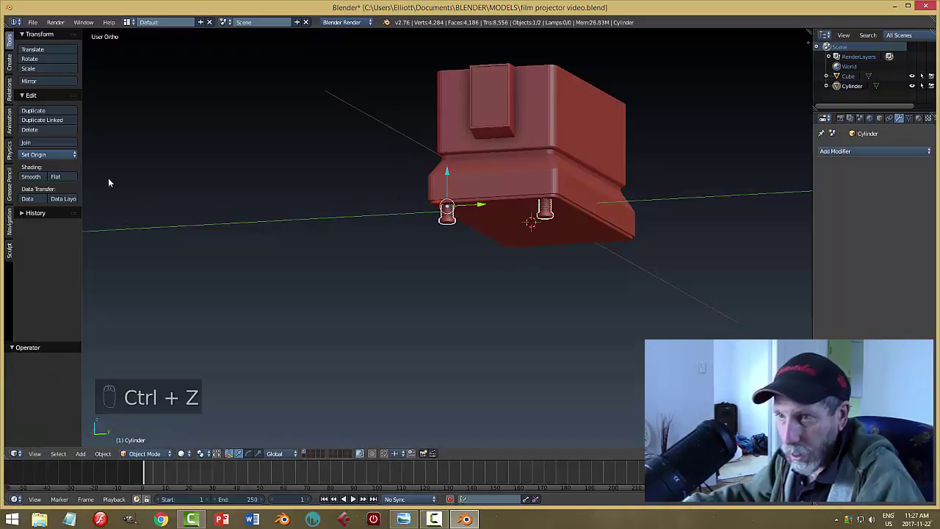
click(49, 154)
click(60, 177)
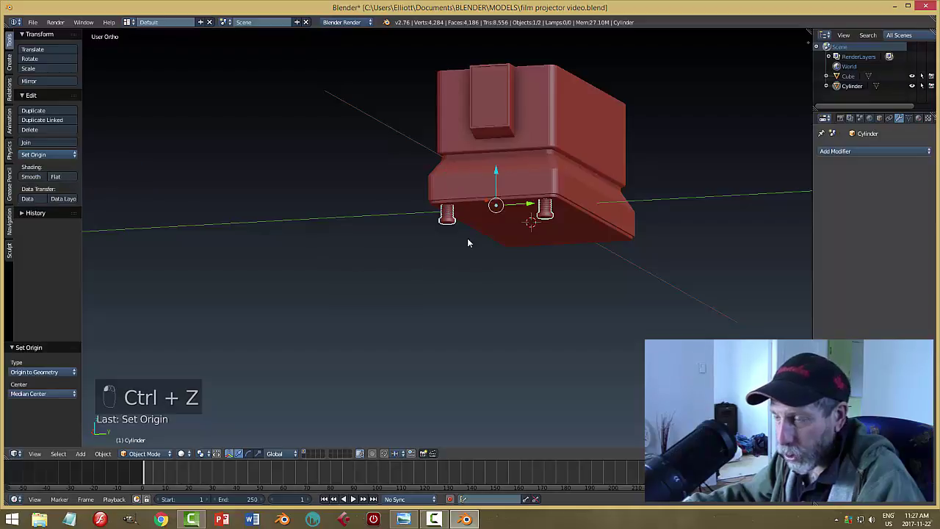
middle_drag(486, 239, 399, 229)
key(ctrl+s)
click(400, 230)
Duplicate the leg pair in front view and move the copy -2.687 along X to the opposite end of the base
middle_drag(511, 241, 510, 262)
key(KP_1)
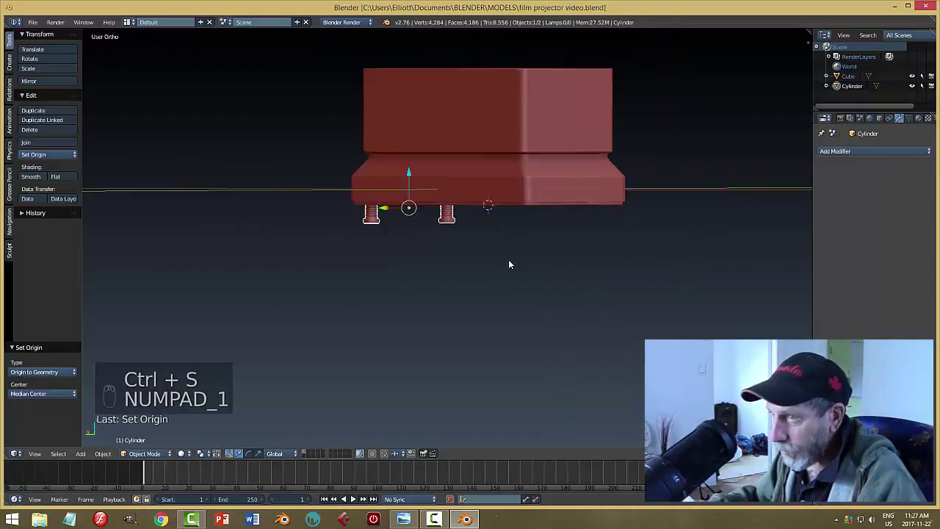
middle_drag(399, 265, 531, 287)
key(KP_1)
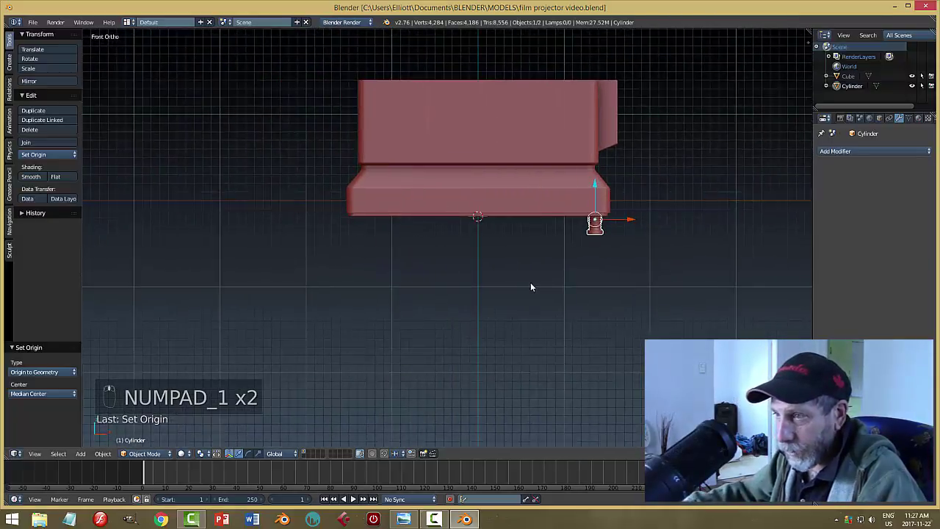
key(shift+d)
right_click(626, 304)
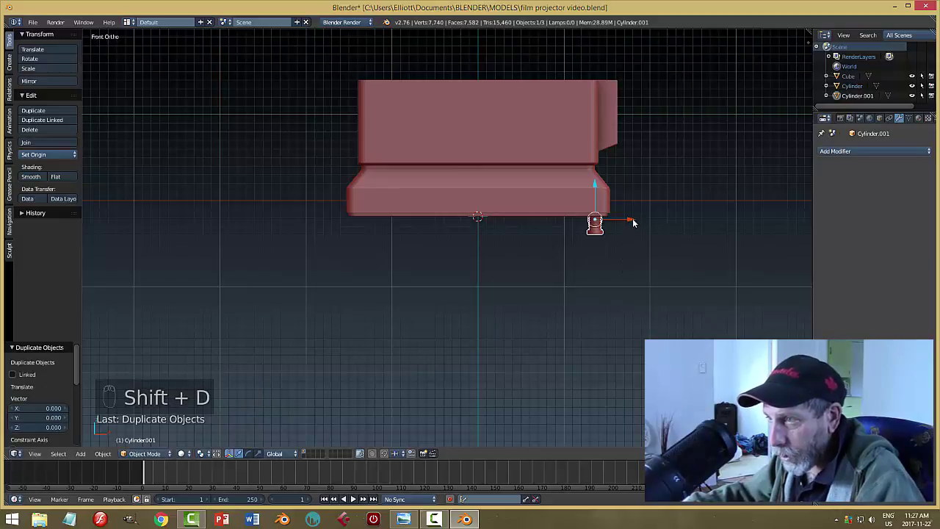
key(g)
key(x)
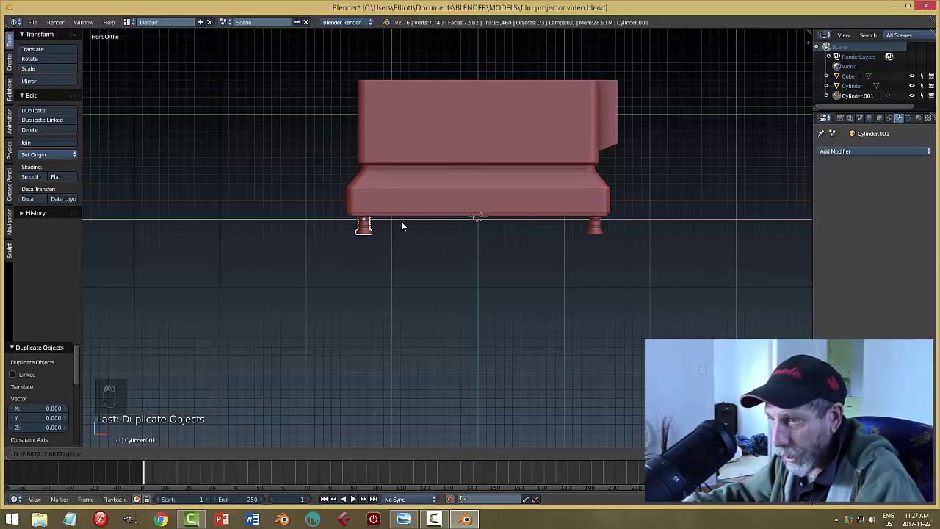
click(402, 226)
Raise the duplicated leg pair about 0.15 along Z so only its feet protrude beneath the base
middle_drag(402, 226, 450, 317)
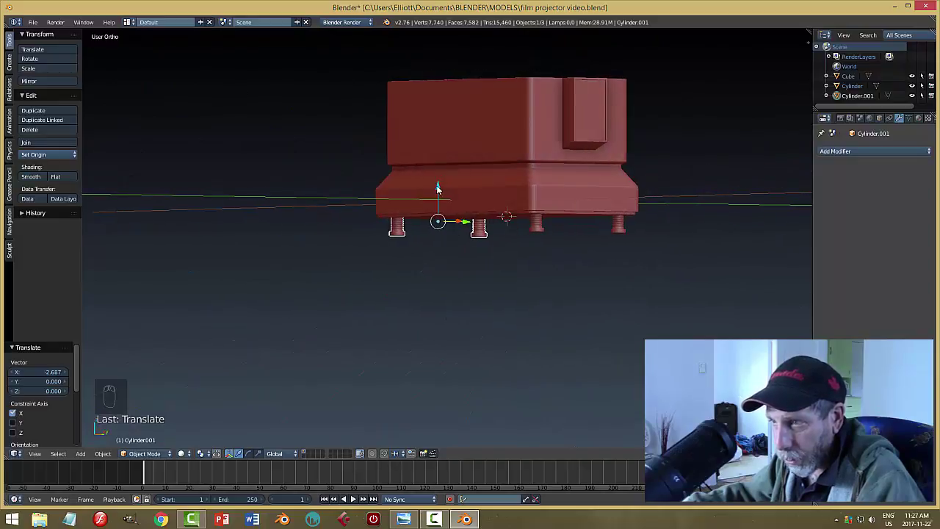
key(g)
key(z)
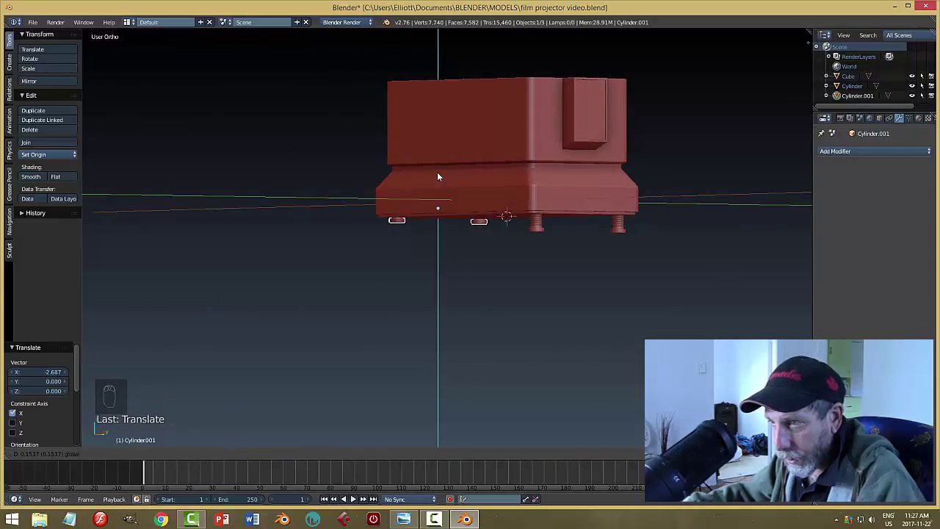
click(437, 176)
key(a)
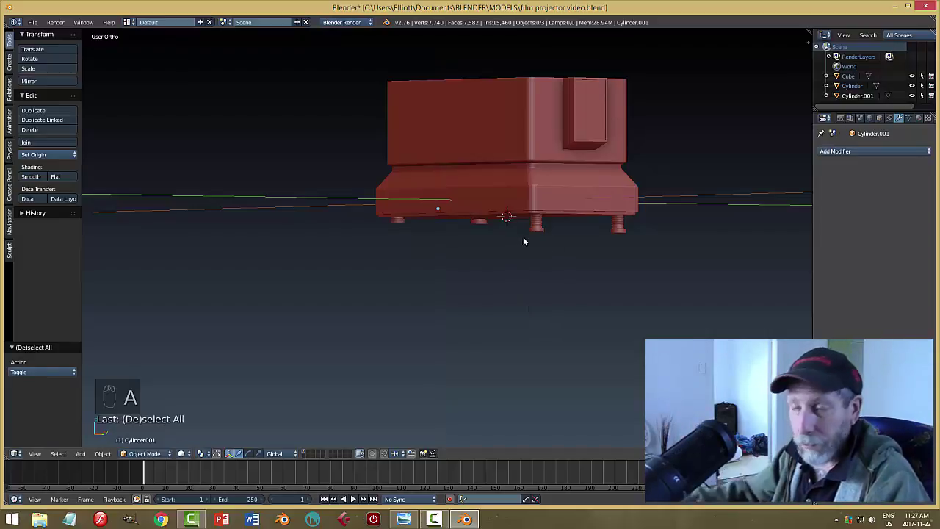
Join the two leg pairs into a single object
middle_drag(619, 185, 517, 171)
right_click(517, 171)
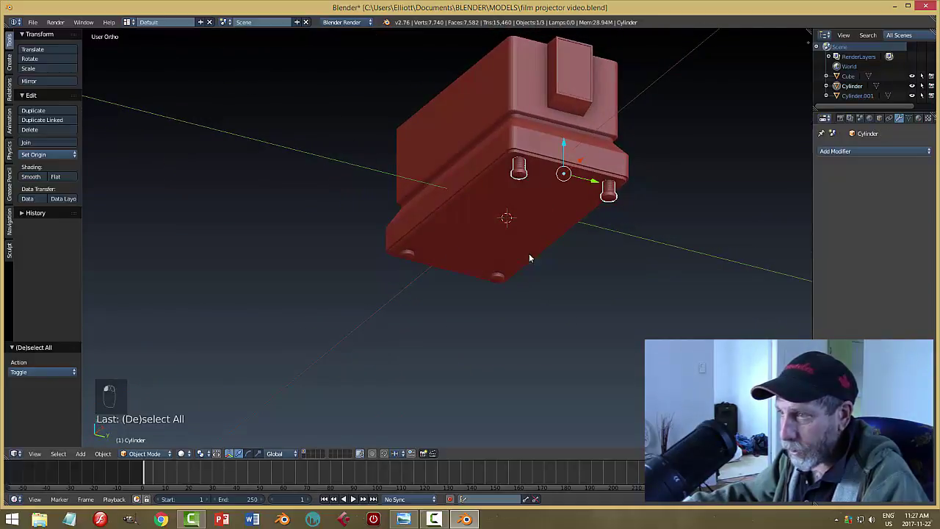
shift+right_click(421, 254)
key(ctrl+j)
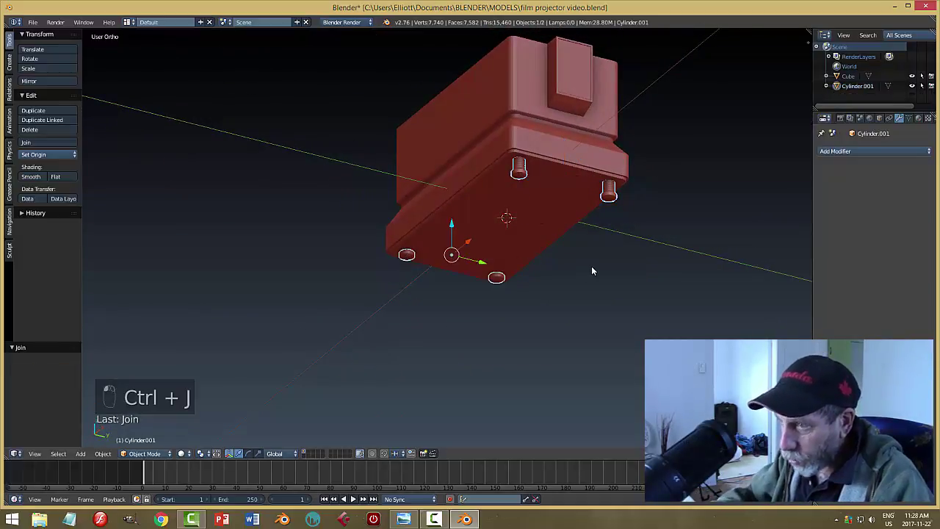
key(a)
Set the origin of the joined legs to their geometry
middle_drag(551, 285, 563, 267)
right_click(573, 208)
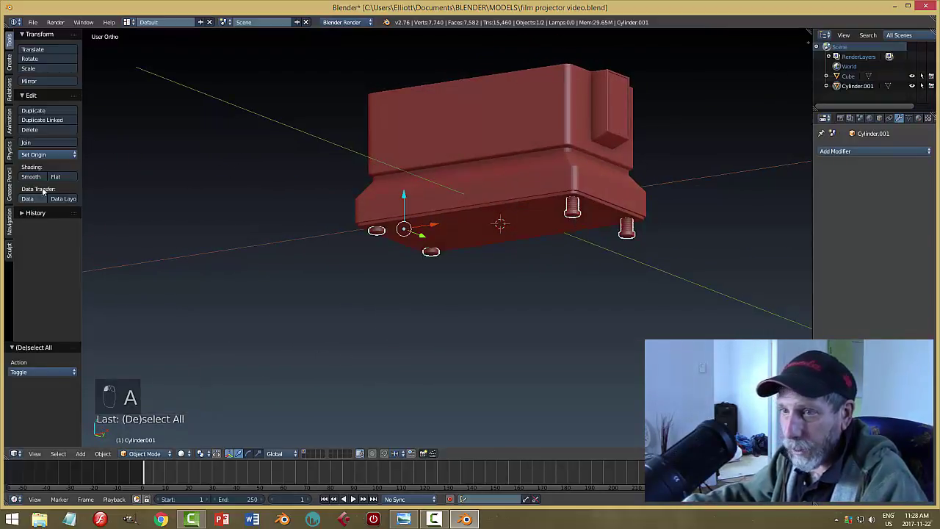
click(44, 154)
click(44, 177)
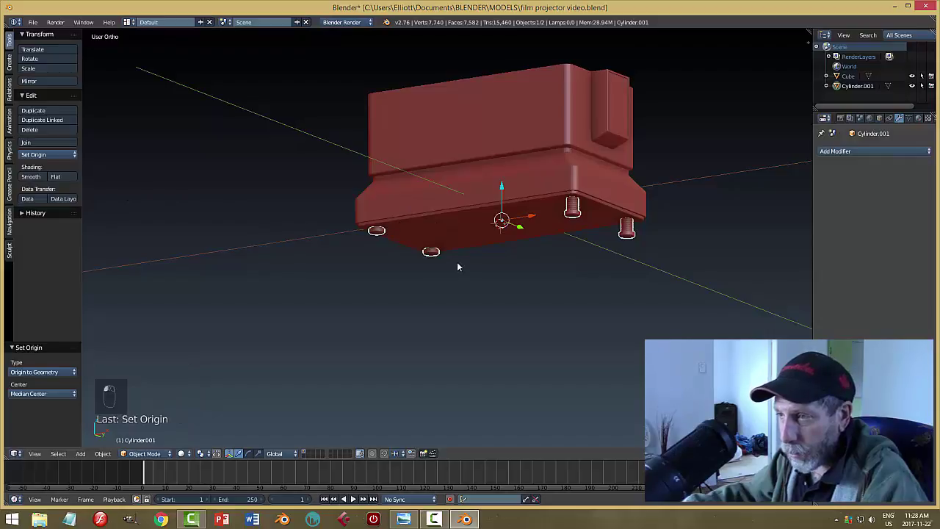
Lower the joined legs slightly along Z and save the file
middle_drag(457, 266, 505, 196)
key(g)
key(z)
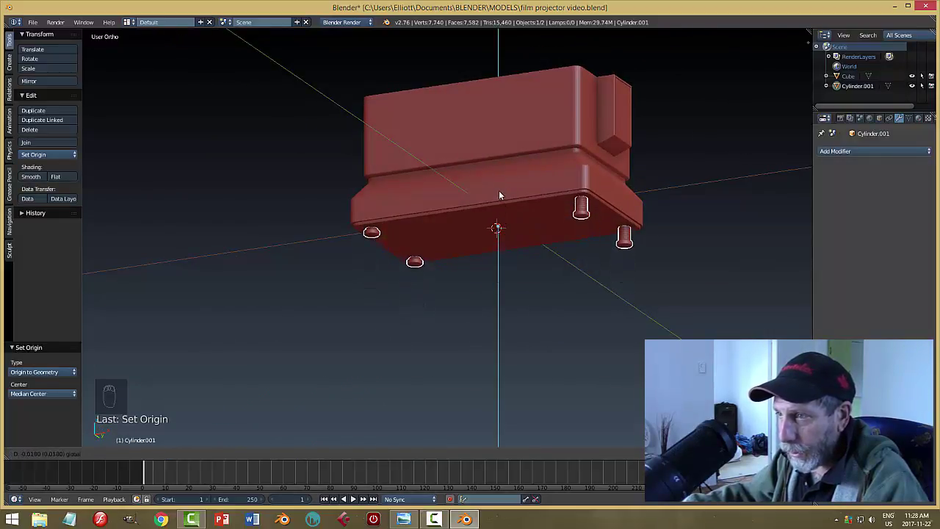
click(499, 194)
key(a)
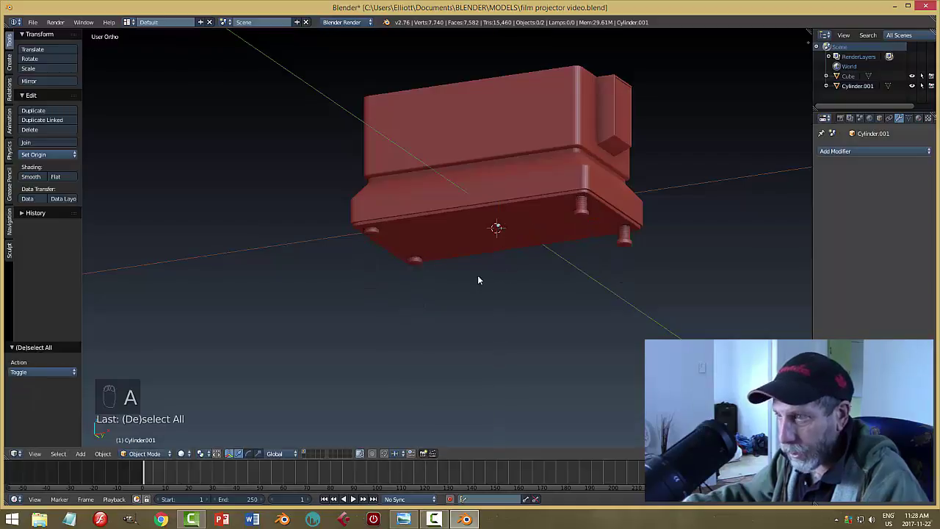
middle_drag(478, 279, 593, 283)
key(ctrl+s)
Select the projector body object
middle_drag(369, 240, 431, 241)
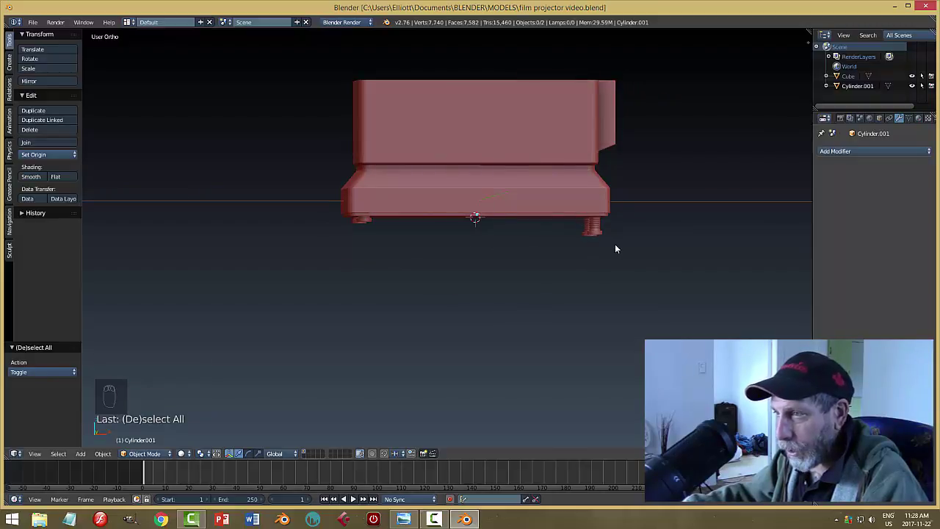
middle_drag(615, 249, 629, 297)
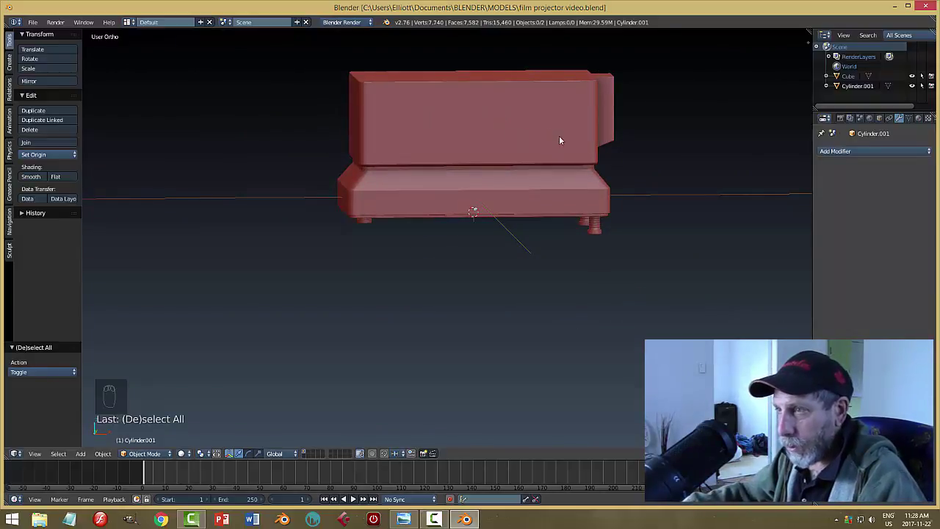
middle_drag(558, 137, 568, 154)
middle_drag(638, 142, 543, 203)
right_click(524, 157)
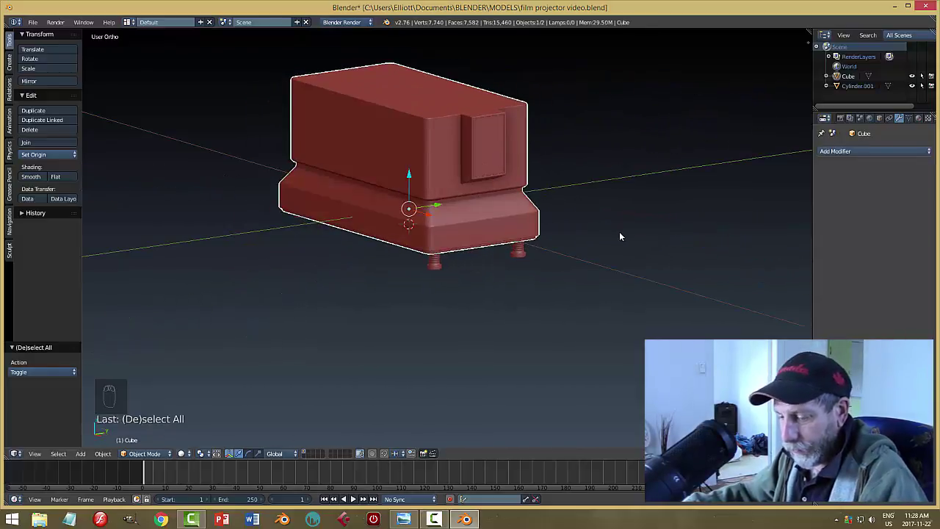
key(shift+a)
mouse_move(621, 234)
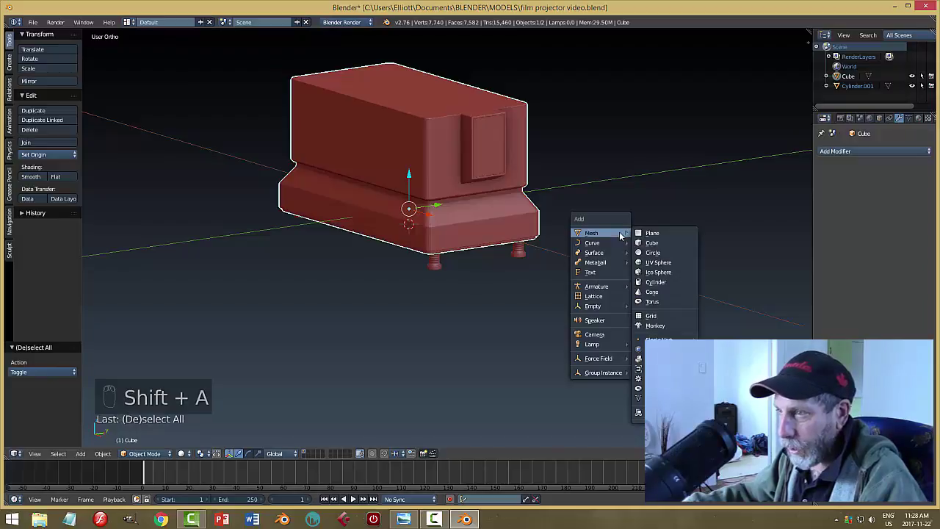
click(645, 281)
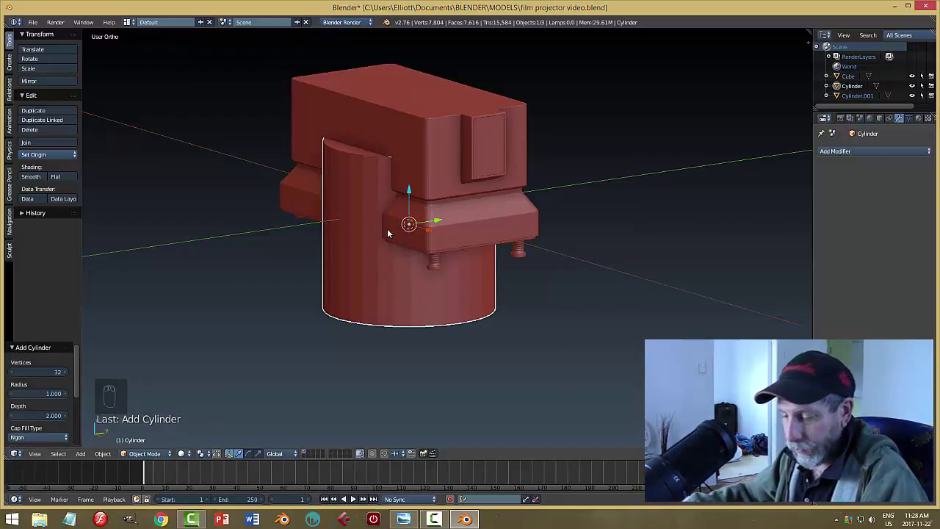
key(ctrl+z)
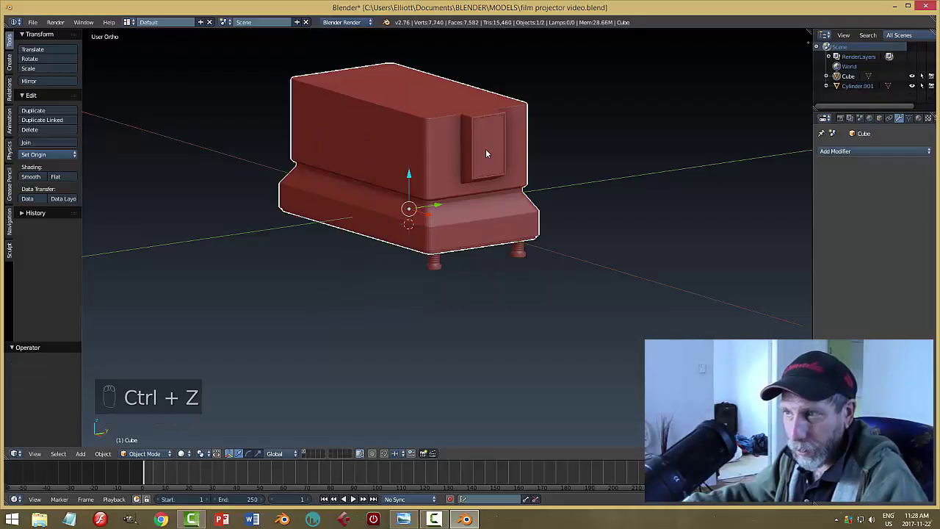
Snap the 3D cursor to the outer face of the rectangular block on the body's end, and return to Object Mode
key(Tab)
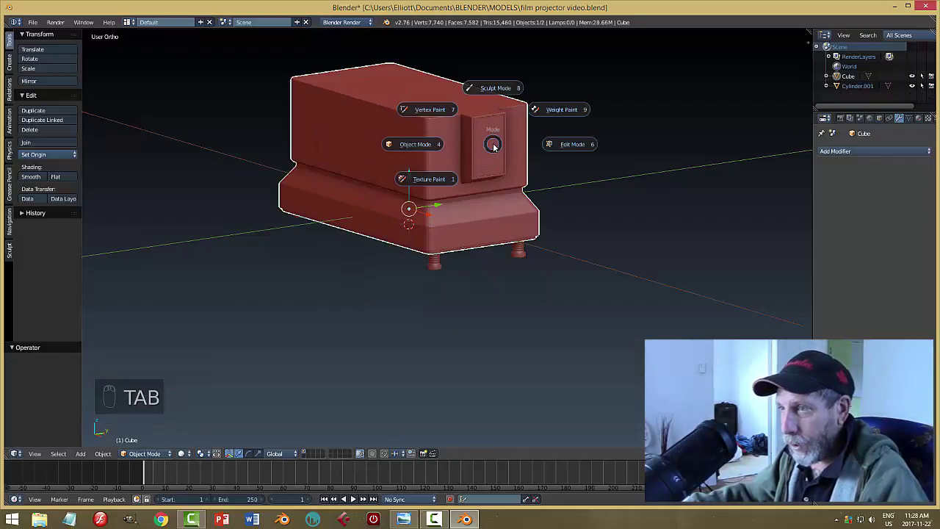
key(ctrl+Tab)
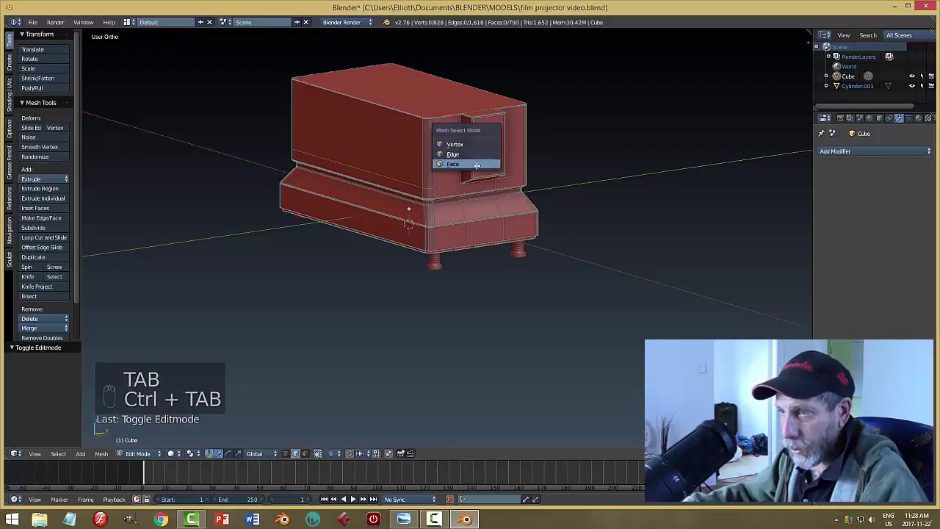
click(464, 164)
right_click(488, 147)
key(shift+s)
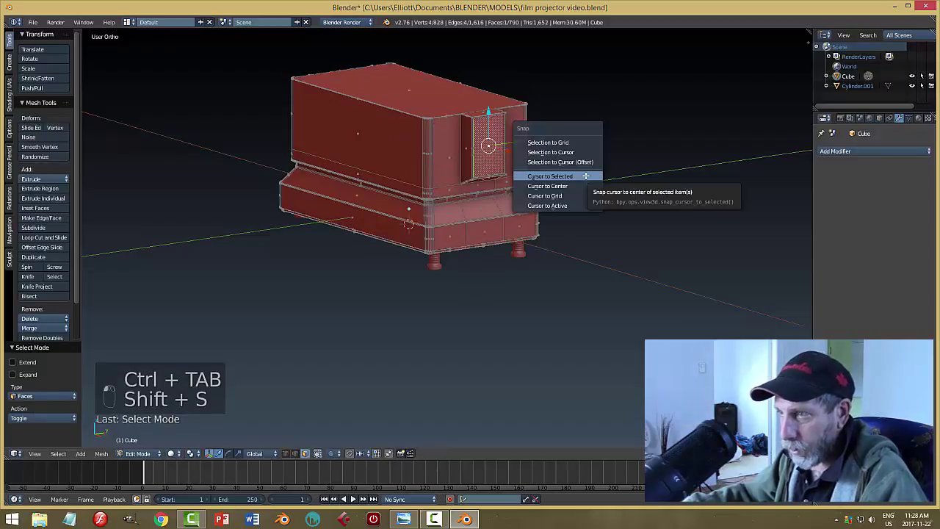
click(585, 177)
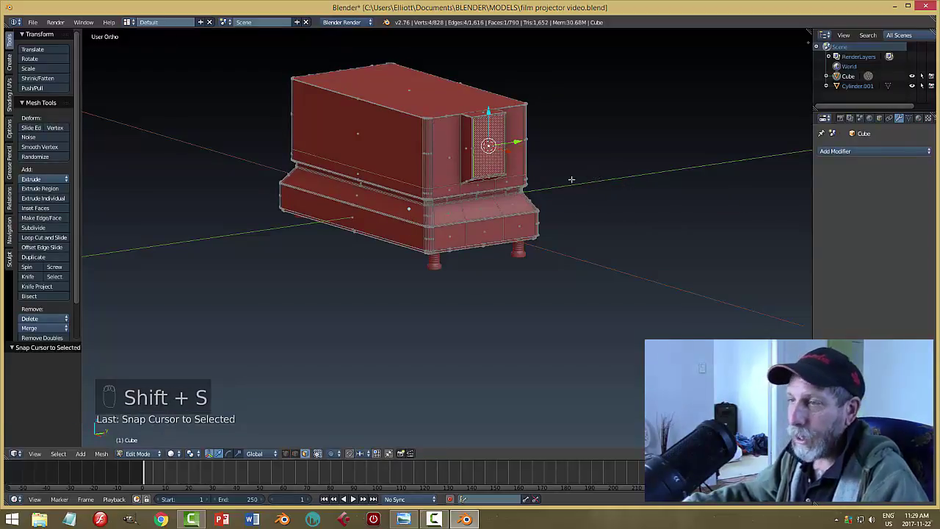
key(a)
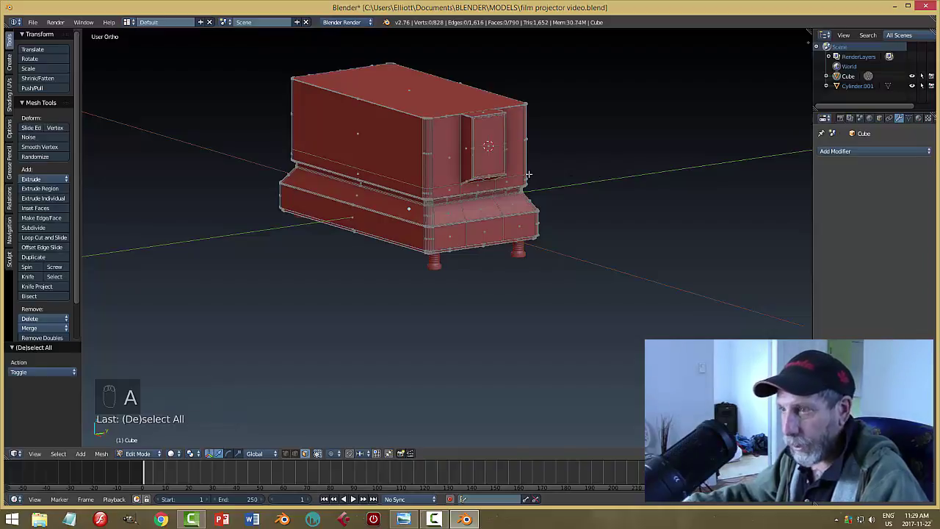
key(Tab)
Add a mesh cylinder at the 3D cursor and scale it down by 0.278, then by 0.793, to suit the block's width
middle_drag(537, 193, 586, 182)
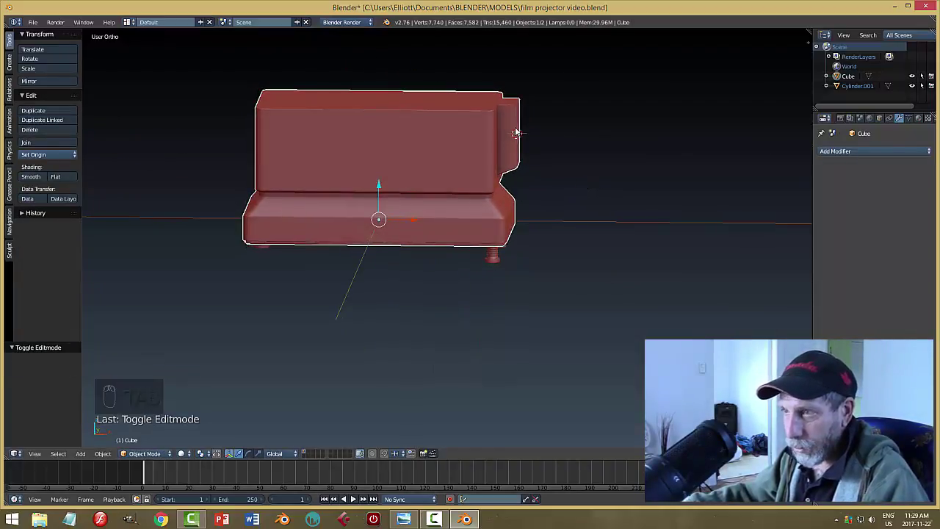
key(shift+a)
mouse_move(547, 157)
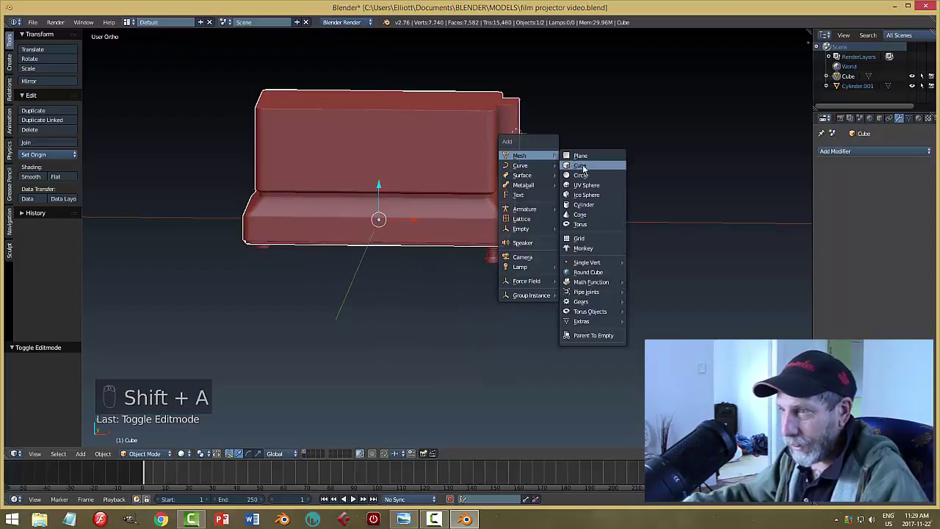
click(584, 204)
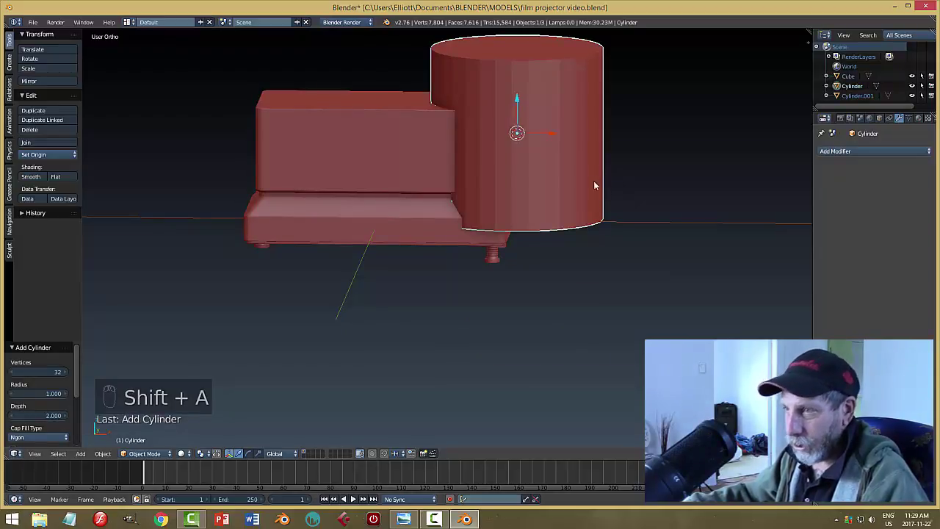
key(s)
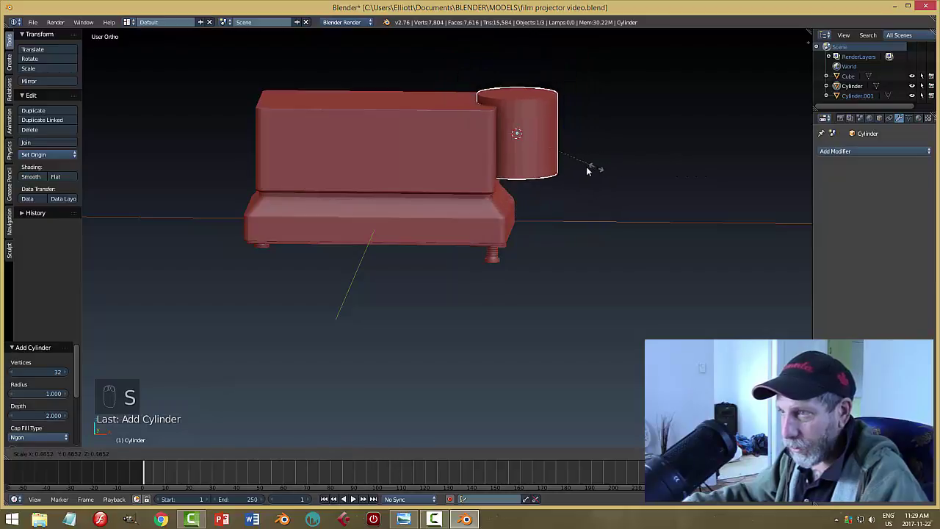
click(556, 166)
middle_drag(604, 151, 533, 176)
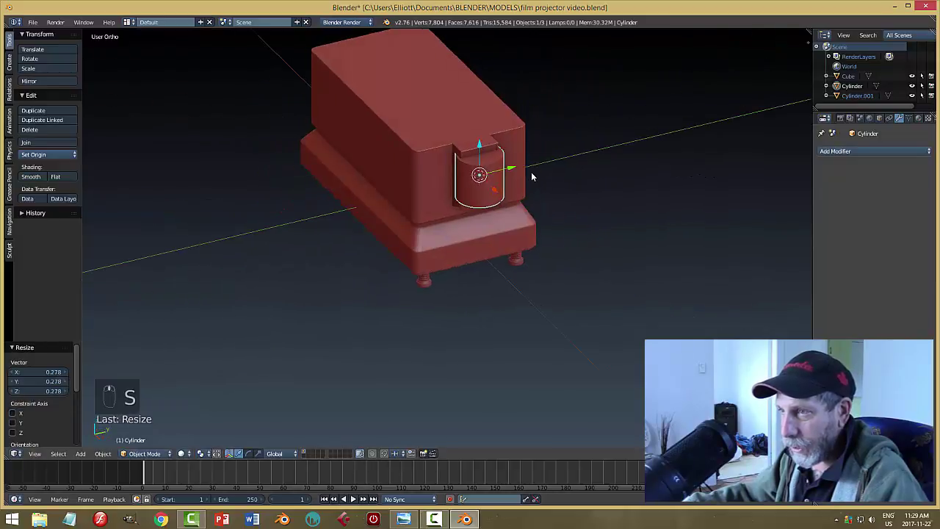
key(s)
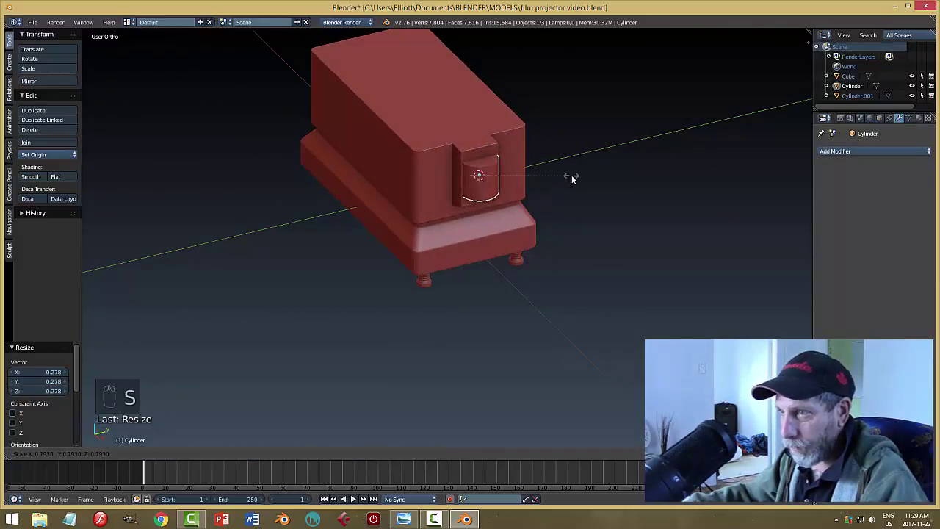
click(554, 196)
Rotate the cylinder 90 degrees about the Y axis so its round cap faces outward from the block
mouse_move(554, 196)
middle_down()
mouse_move(554, 209)
mouse_move(550, 181)
middle_up()
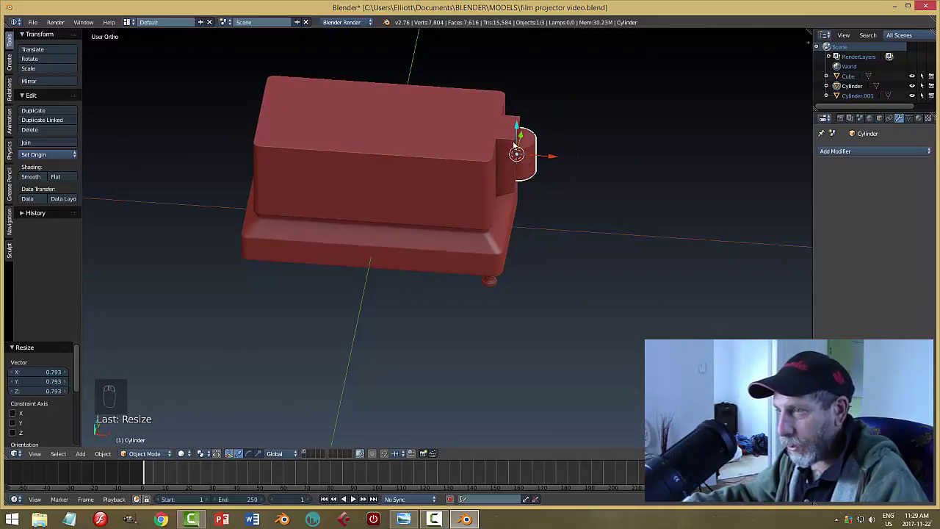
key(r)
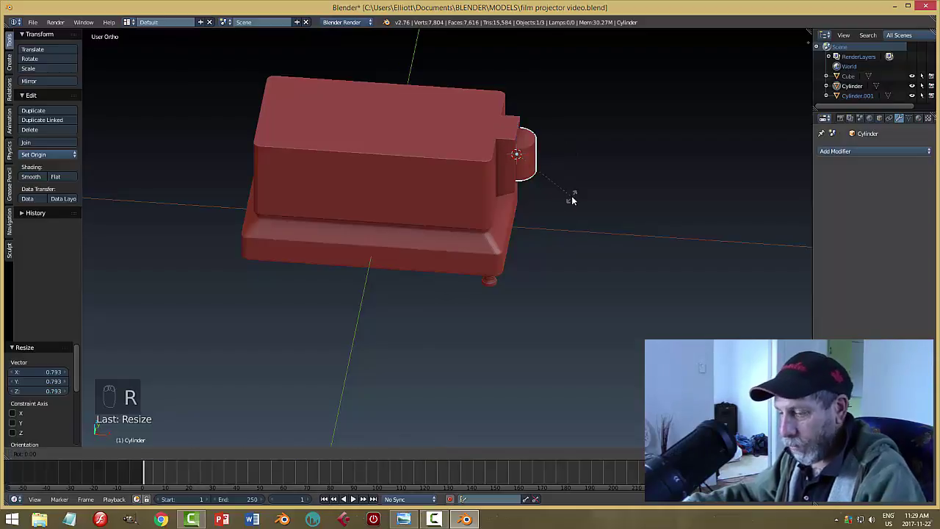
key(y)
key(9)
key(0)
key(Return)
Scale the cylinder by 0.871 so it fits inside the block's face
middle_drag(571, 199, 545, 175)
scroll(539, 194, up, 4)
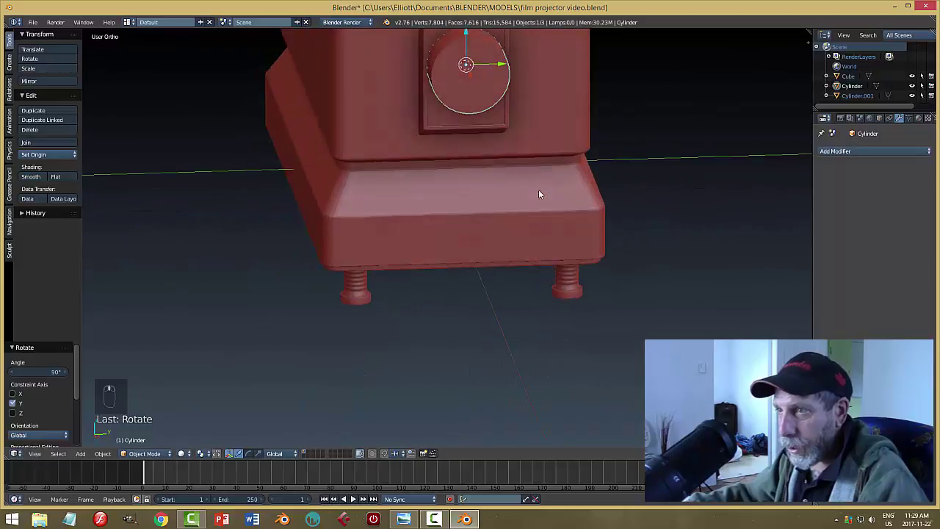
key(s)
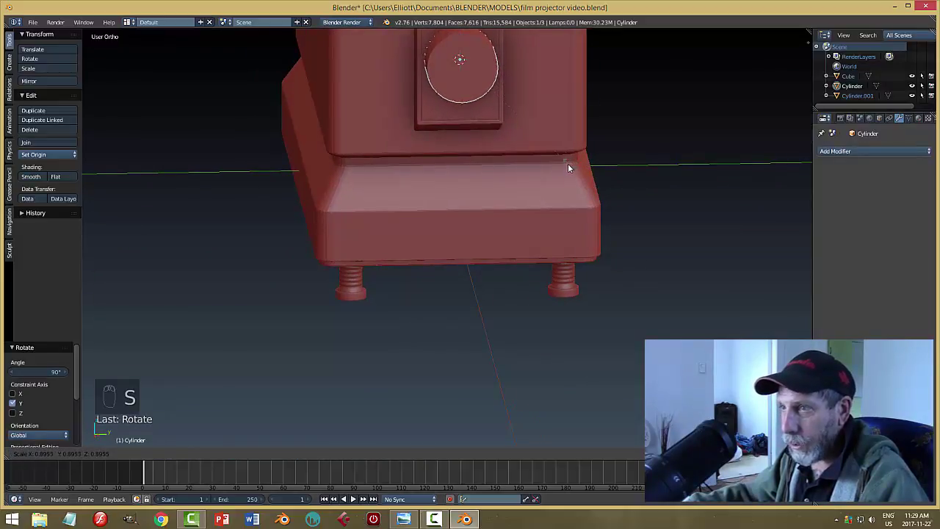
click(563, 163)
Move the cylinder -0.168 along Z toward the lower part of the block's face, and fine-tune its height
middle_drag(562, 163, 537, 150)
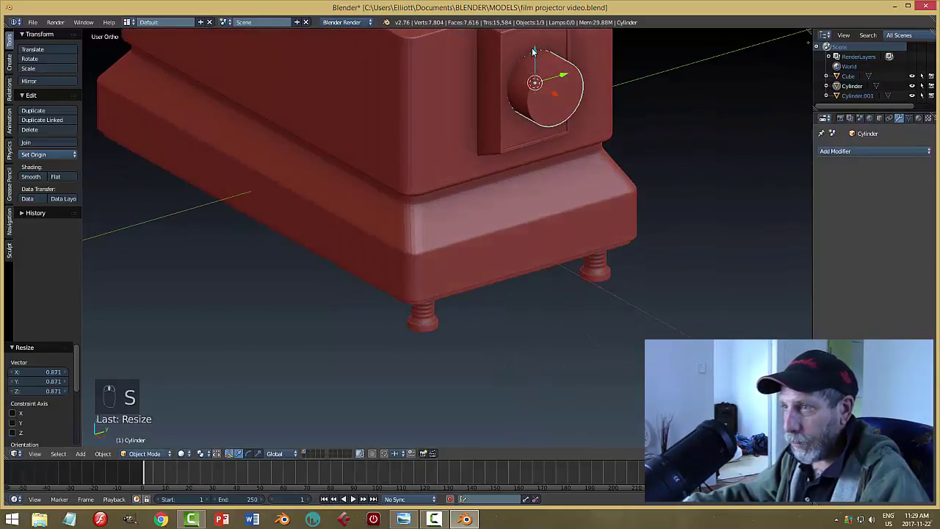
key(g)
key(z)
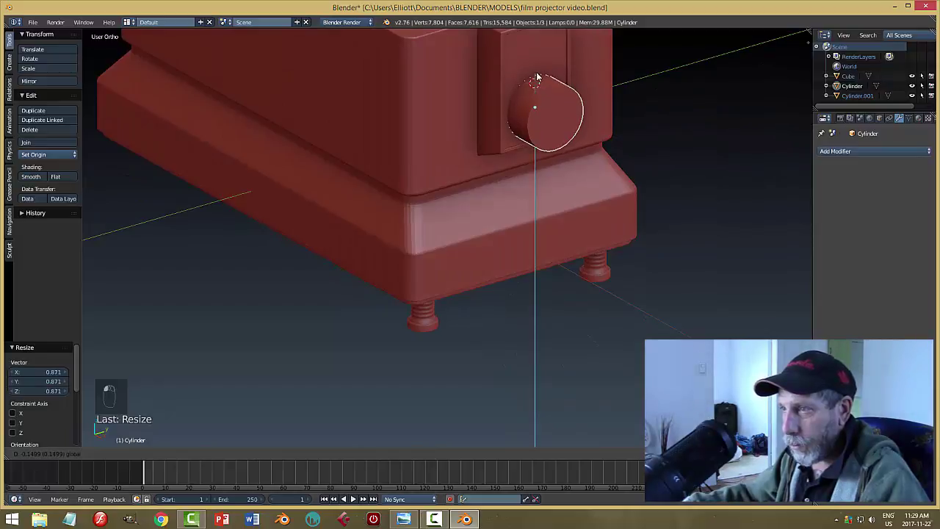
click(536, 81)
middle_drag(530, 173, 565, 142)
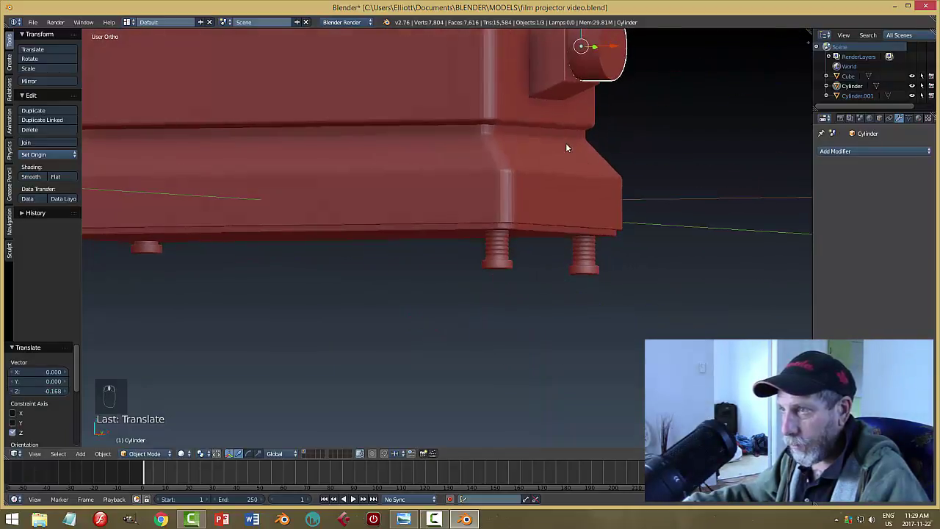
shift+middle_drag(586, 94, 550, 163)
scroll(581, 158, up, 2)
drag(546, 152, 546, 138)
key(a)
Move the cylinder outward along X so it projects farther from the block, and deselect it
middle_drag(672, 144, 600, 232)
middle_drag(641, 255, 644, 208)
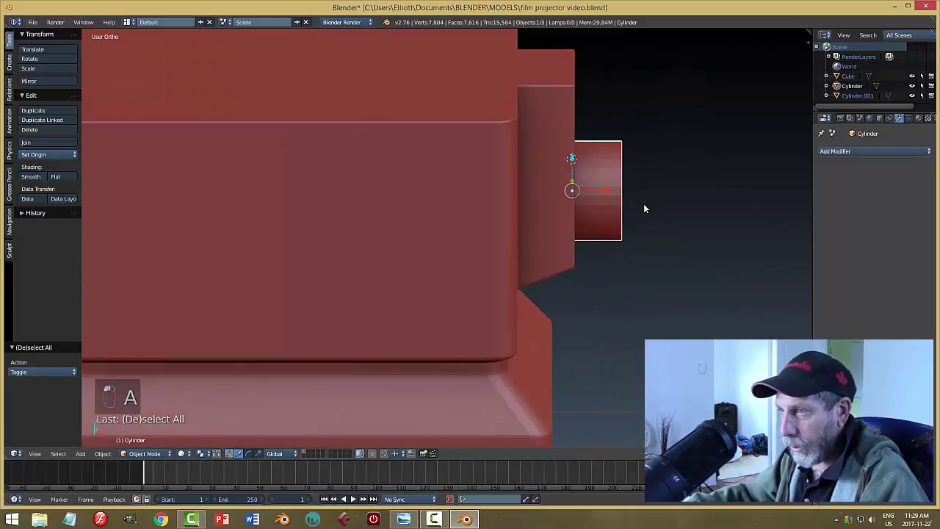
drag(599, 193, 640, 193)
middle_drag(685, 222, 656, 227)
key(a)
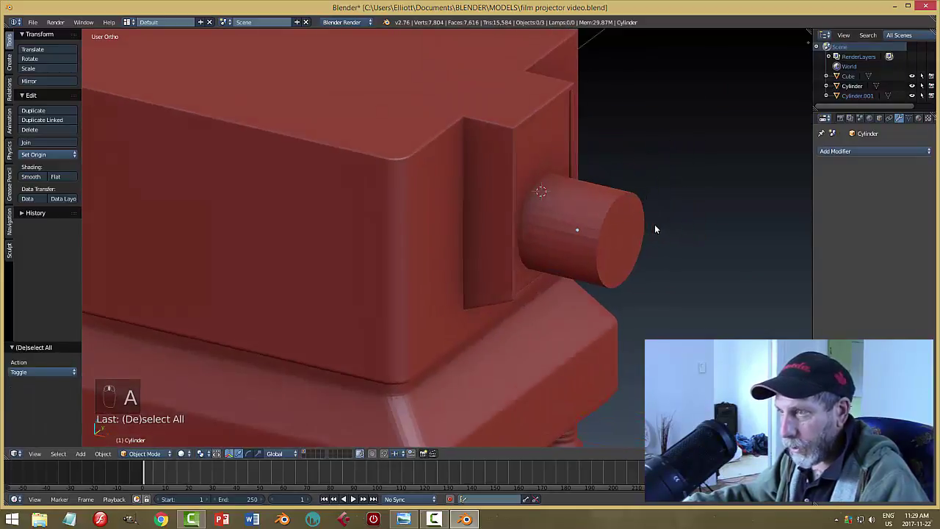
Lengthen the lens cylinder by scaling it 1.307 along X, shift it slightly outward from the block along X, and deselect it
key(a)
middle_drag(683, 264, 581, 233)
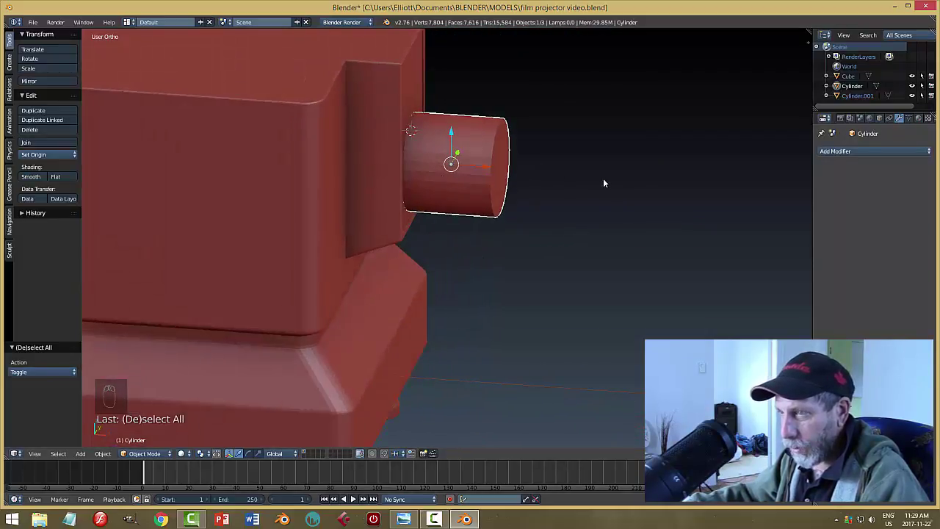
key(s)
key(x)
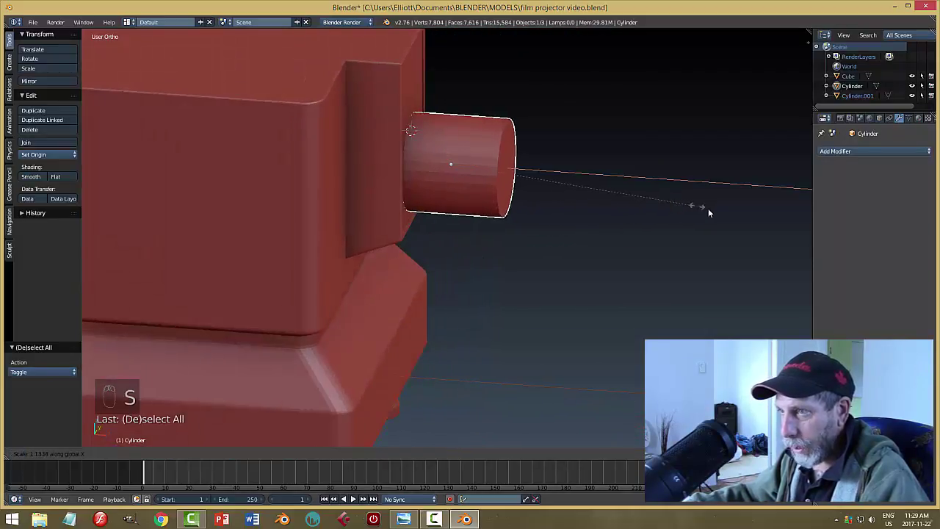
click(732, 213)
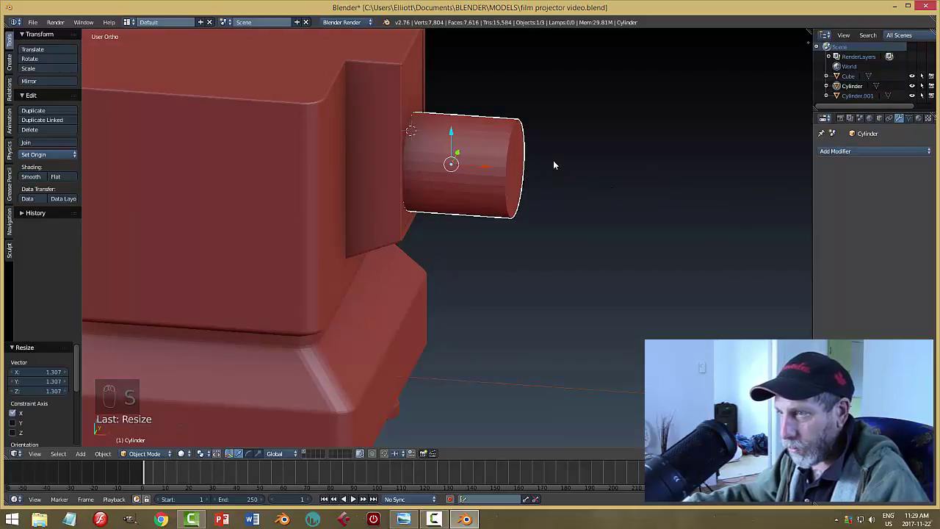
mouse_move(488, 168)
mouse_down()
mouse_move(532, 175)
mouse_move(504, 173)
mouse_up()
key(a)
scroll(569, 211, down, 2)
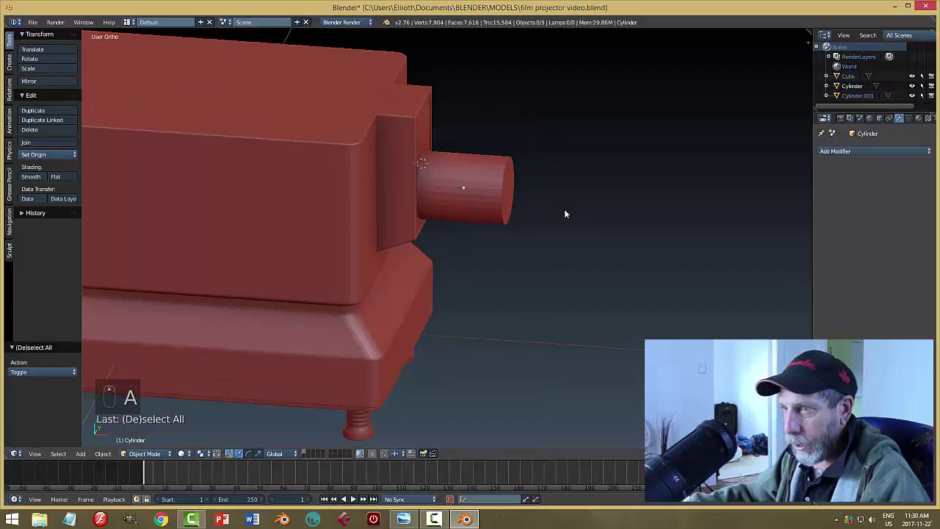
Scale the cylinder by a further 1.067 along X, move it about 0.026 outward along X, and deselect it
middle_drag(564, 214, 516, 193)
right_click(504, 188)
key(s)
key(x)
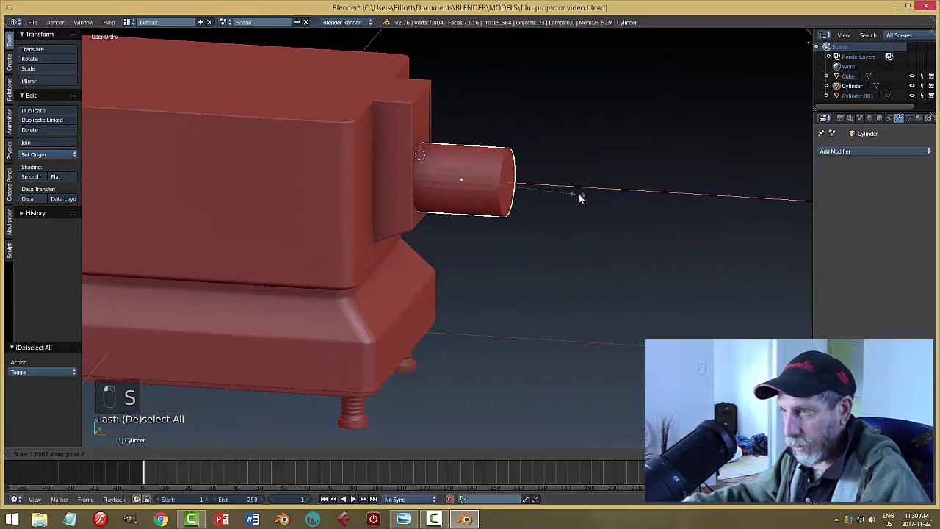
click(577, 194)
key(g)
key(x)
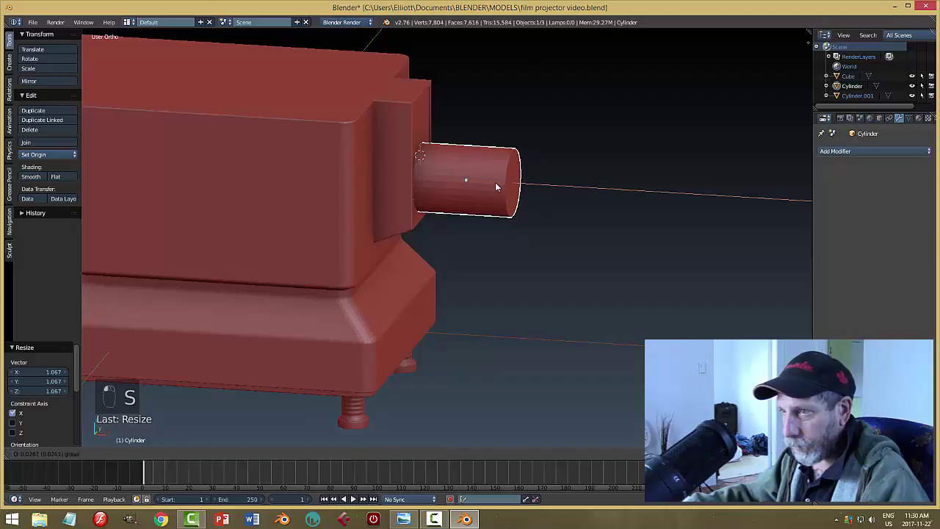
click(495, 187)
key(a)
middle_drag(598, 208, 474, 217)
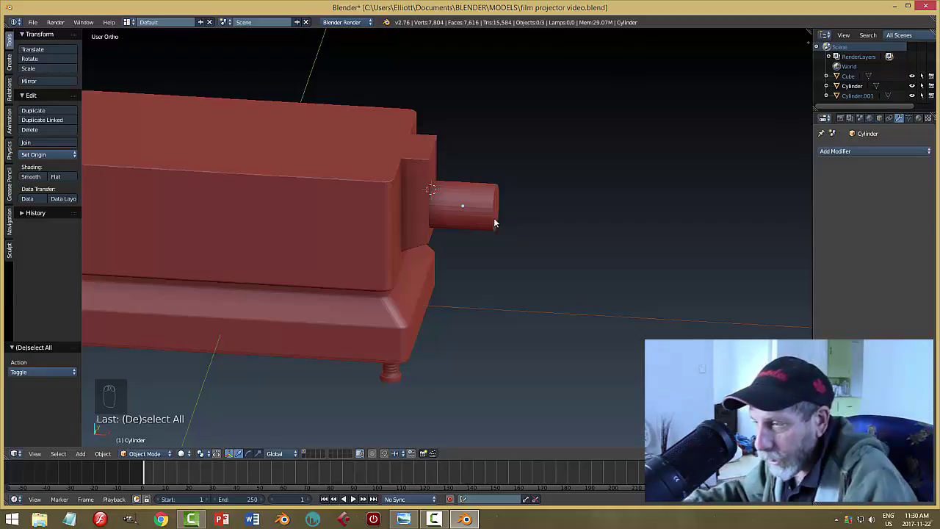
In Edit Mode, add one loop cut around the cylinder, slid slightly from its middle toward the outer end, and clear the selection
scroll(451, 227, up, 3)
right_click(497, 202)
shift+middle_drag(560, 253, 466, 248)
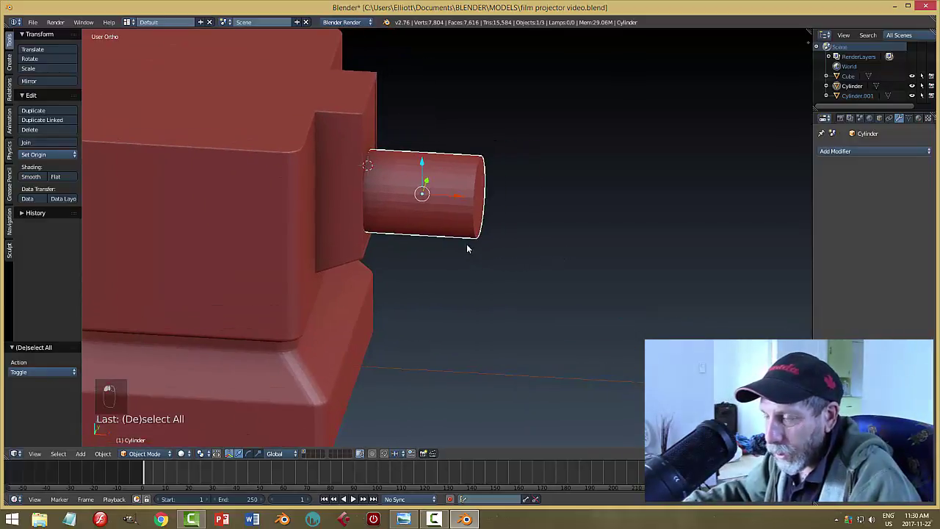
key(Tab)
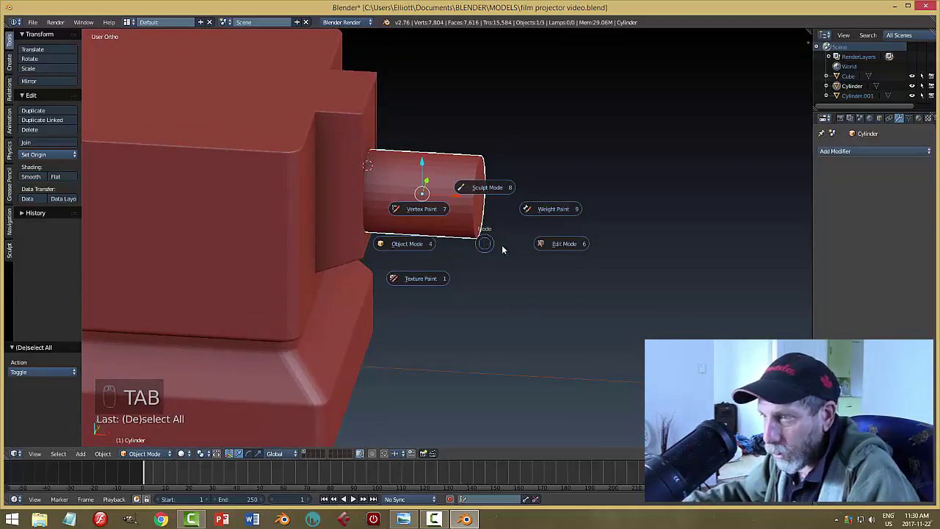
click(562, 244)
key(a)
key(a)
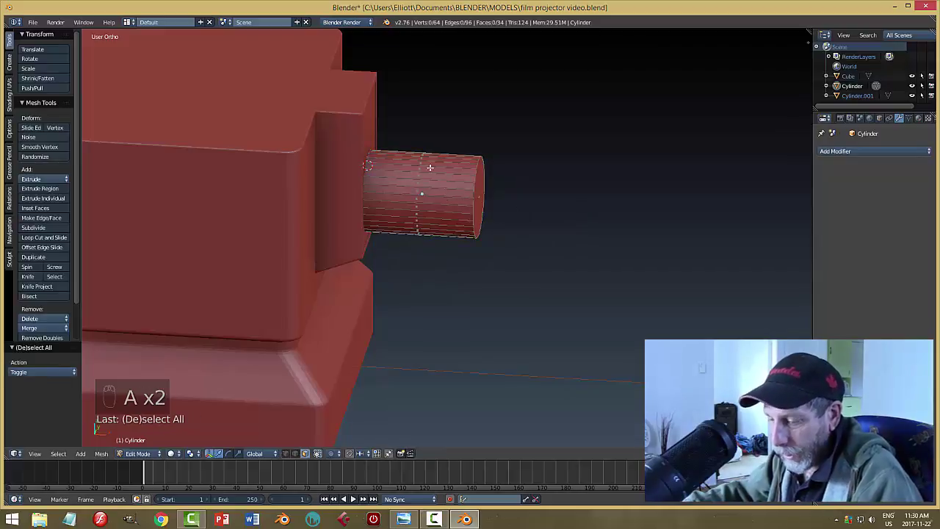
key(ctrl+r)
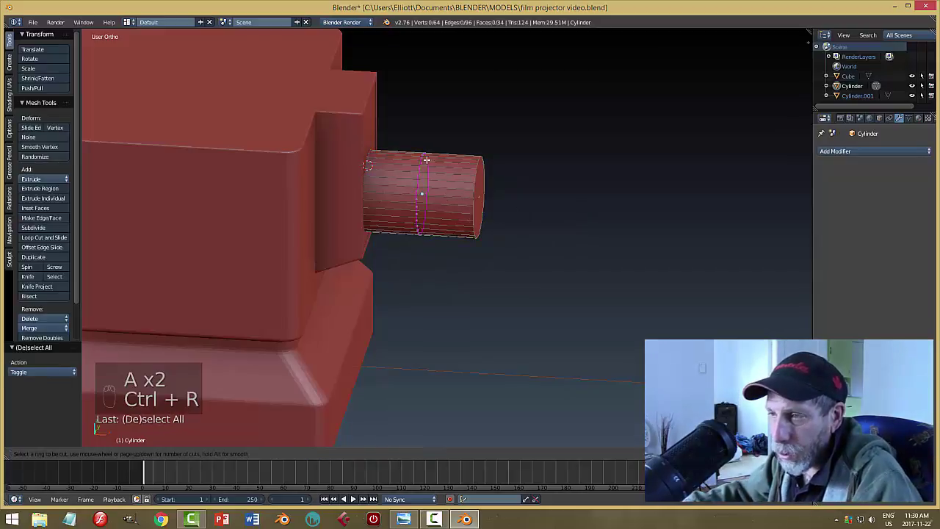
click(426, 159)
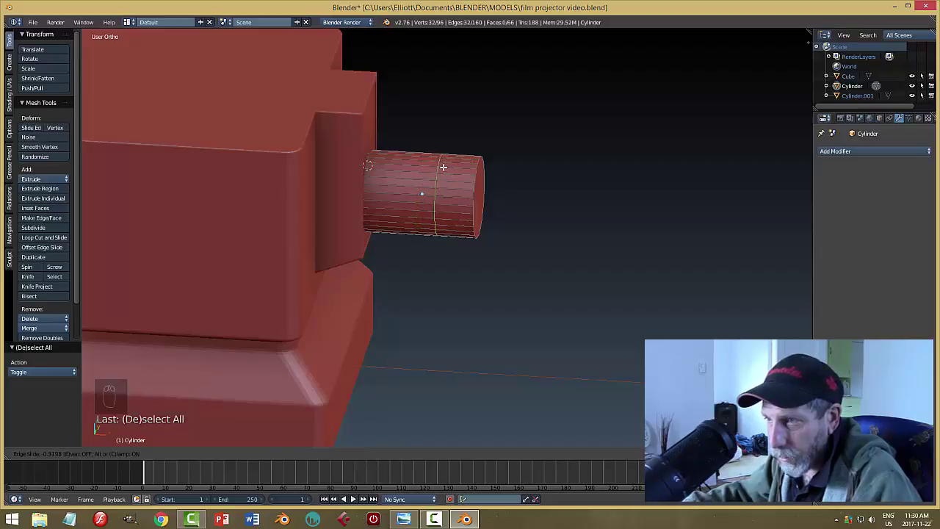
click(432, 167)
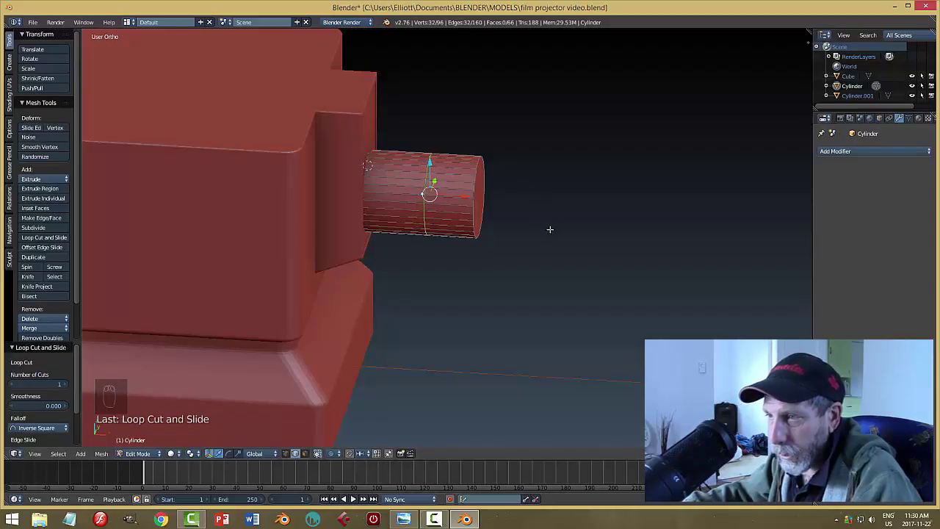
mouse_move(550, 228)
middle_down()
mouse_move(565, 235)
mouse_move(507, 252)
mouse_move(553, 229)
mouse_move(537, 237)
middle_up()
key(a)
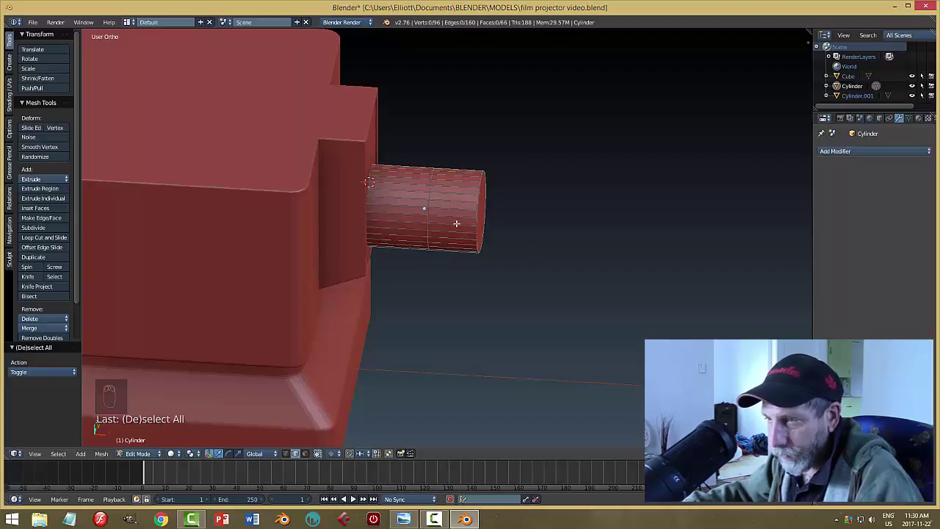
Using face selection, select the ring of side faces beyond the loop cut together with the cylinder's outer end cap
key(ctrl+Tab)
click(511, 242)
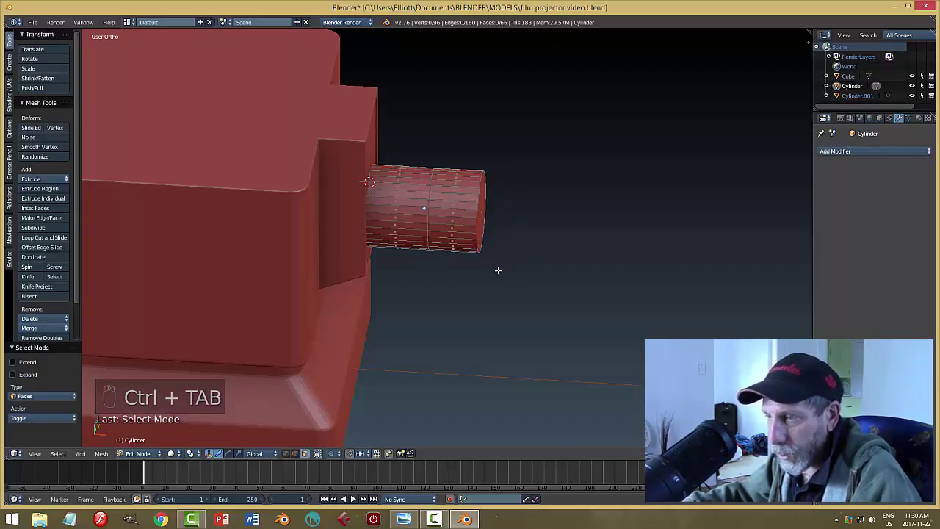
alt+right_click(457, 200)
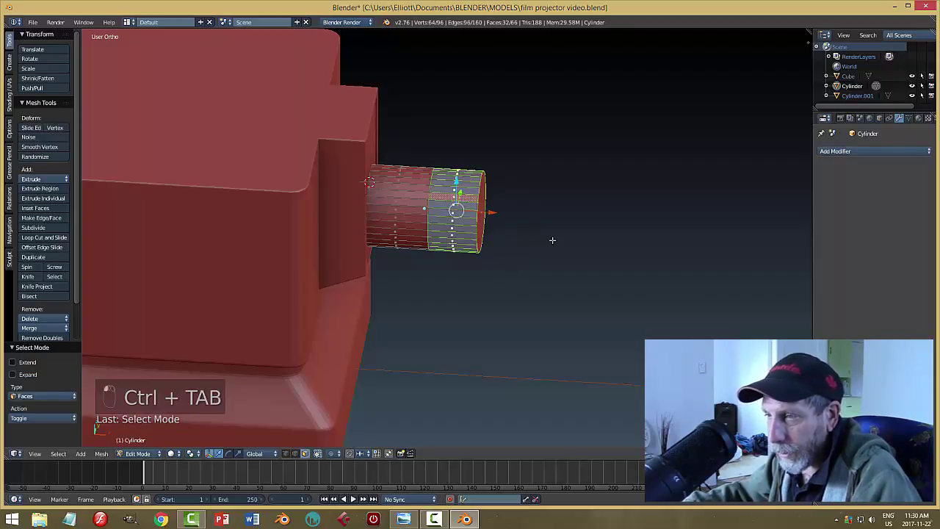
key(a)
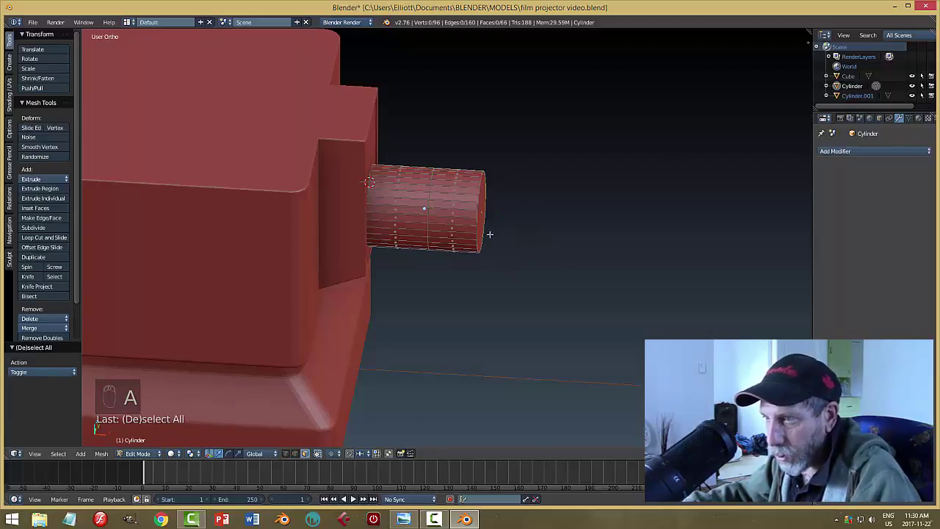
key(a)
key(a)
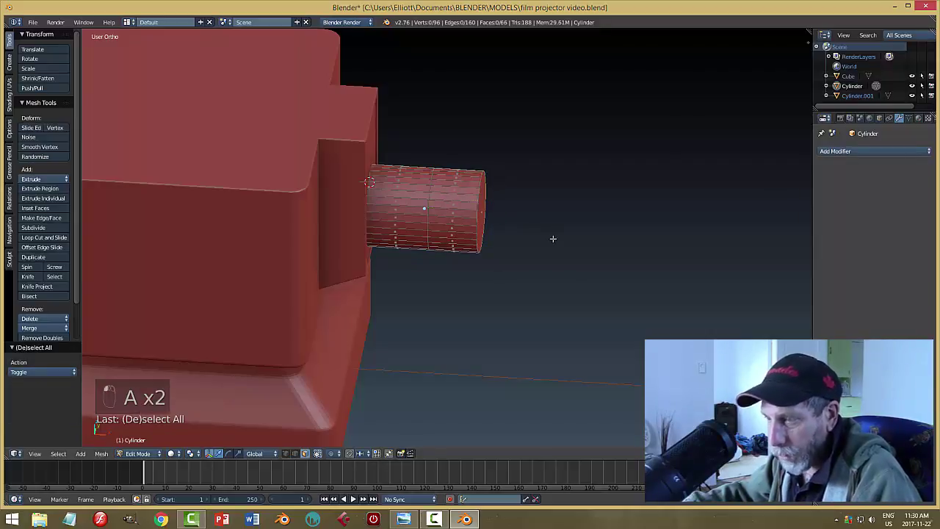
alt+right_click(462, 209)
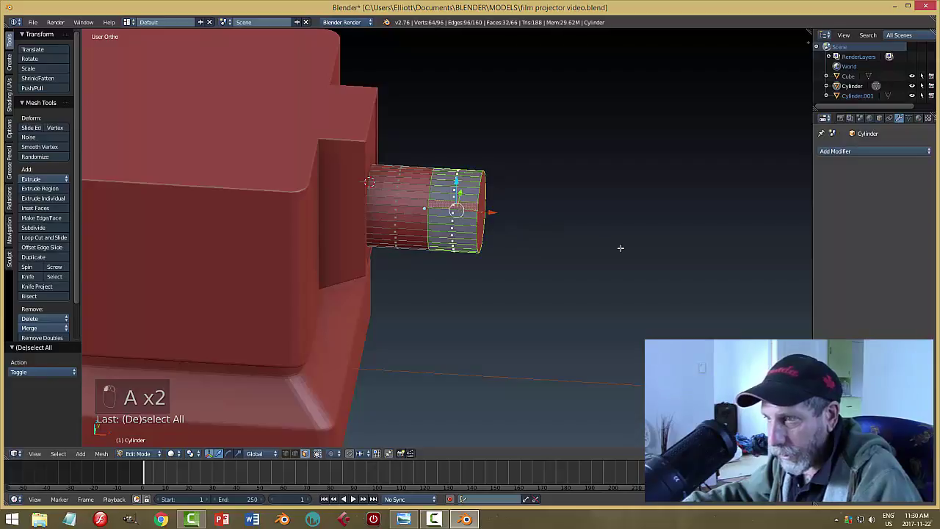
middle_drag(462, 209, 552, 271)
shift+right_click(361, 229)
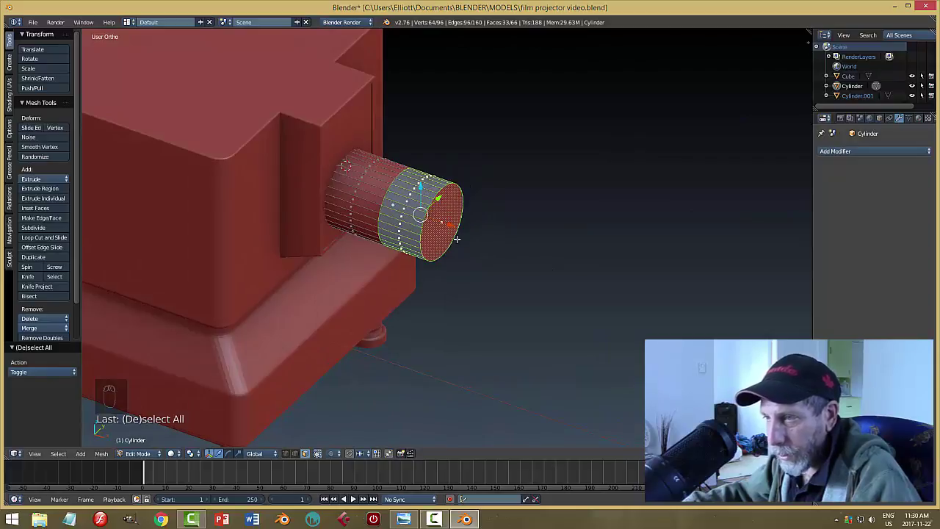
mouse_move(515, 258)
middle_down()
mouse_move(495, 269)
mouse_move(510, 256)
middle_up()
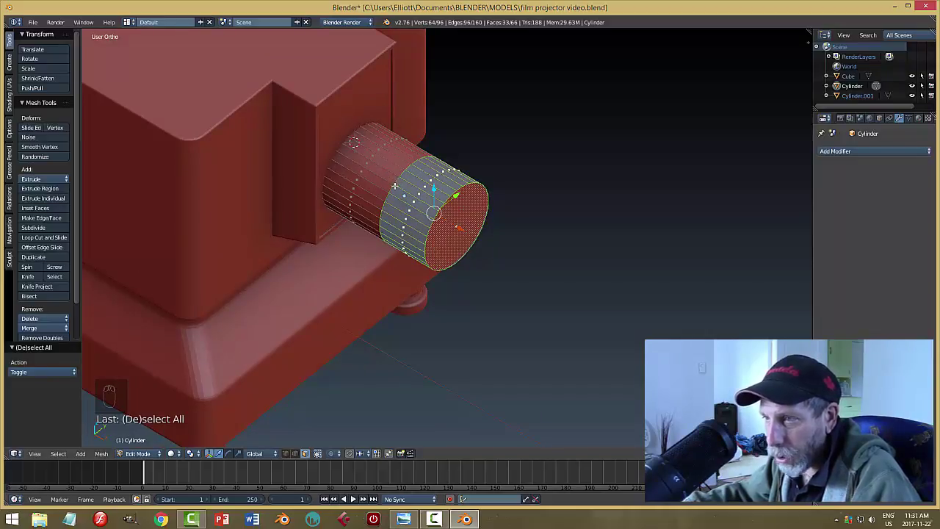
middle_drag(491, 277, 482, 276)
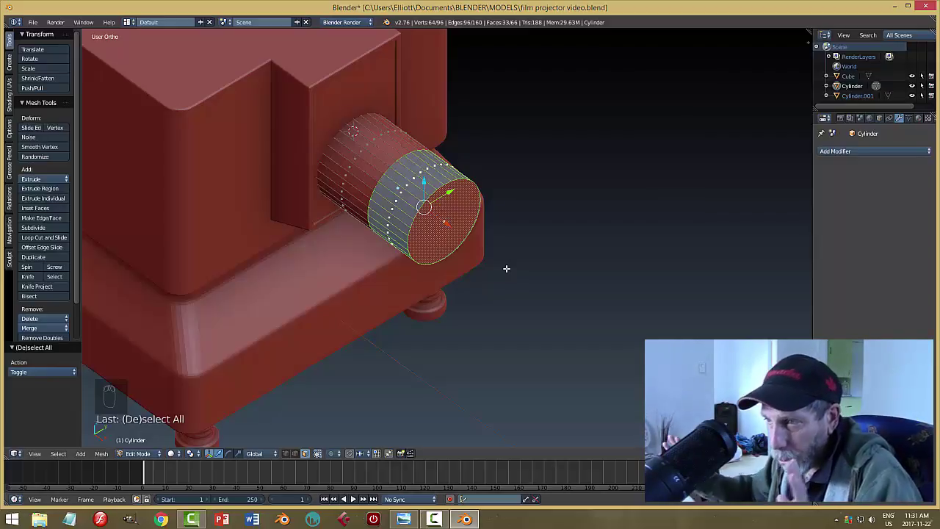
middle_drag(451, 223, 429, 178)
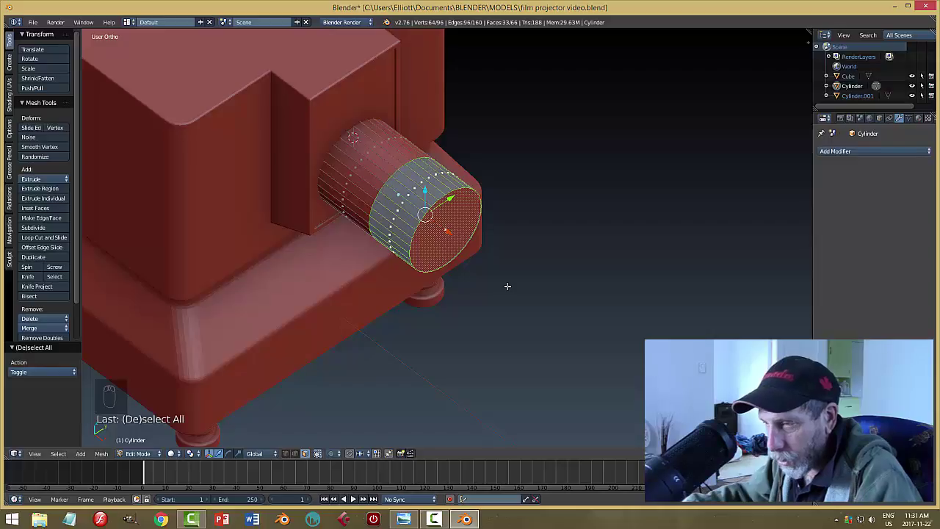
Extrude the selected faces in place, scale them by 0.929 on Y and Z only, and return to Object Mode with nothing selected
key(s)
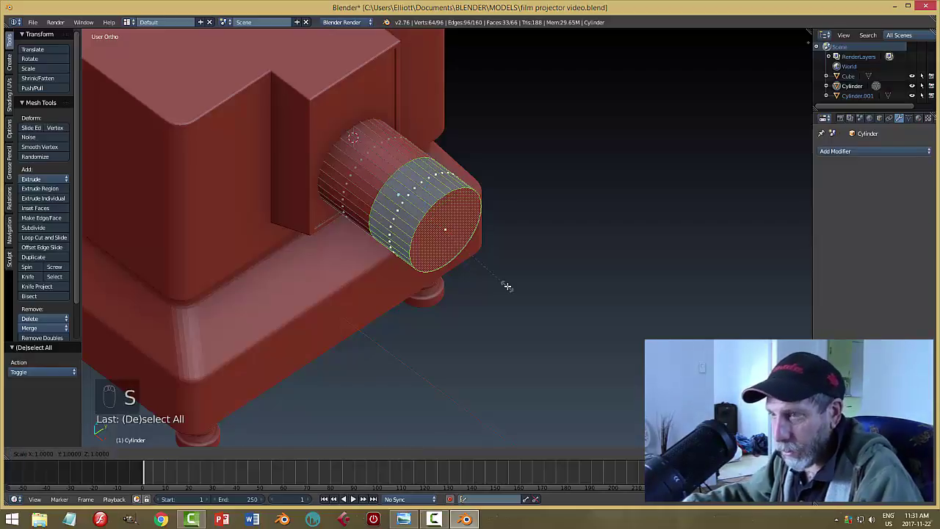
right_click(507, 286)
key(e)
right_click(507, 286)
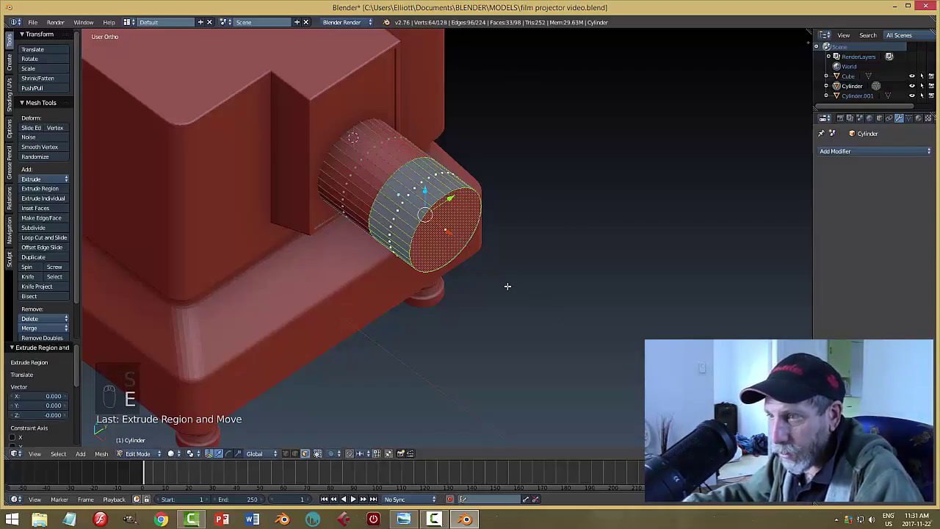
key(s)
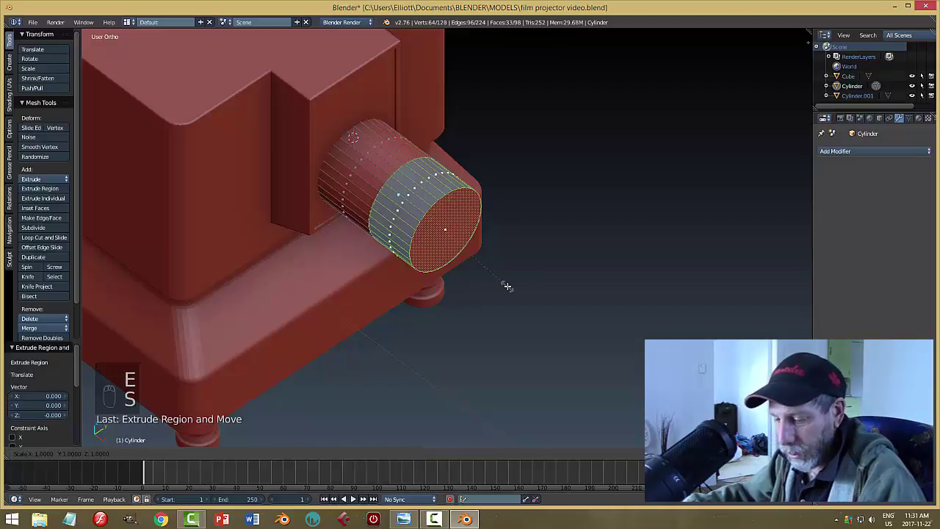
key(shift+x)
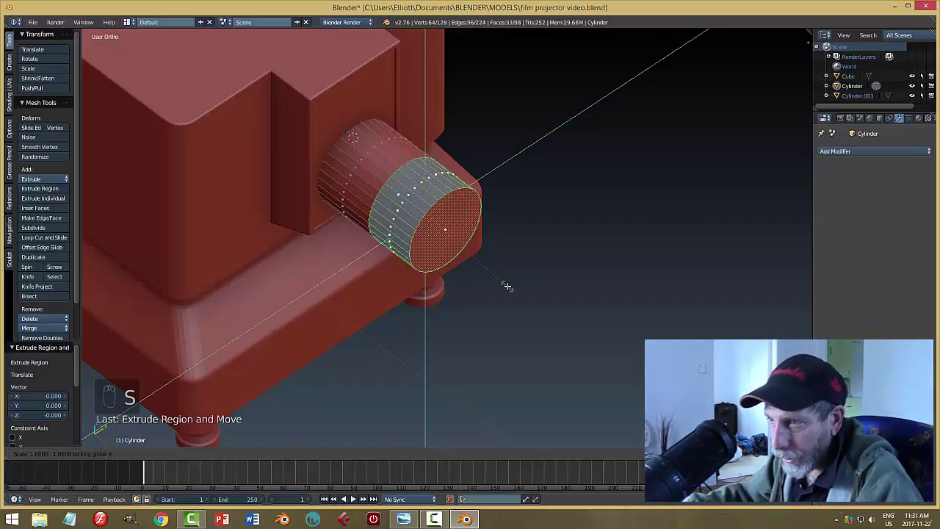
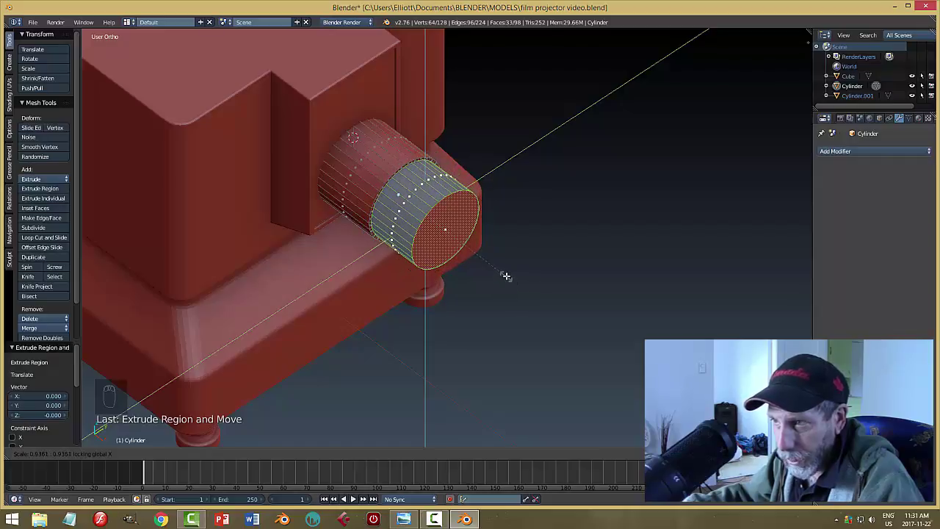
click(505, 275)
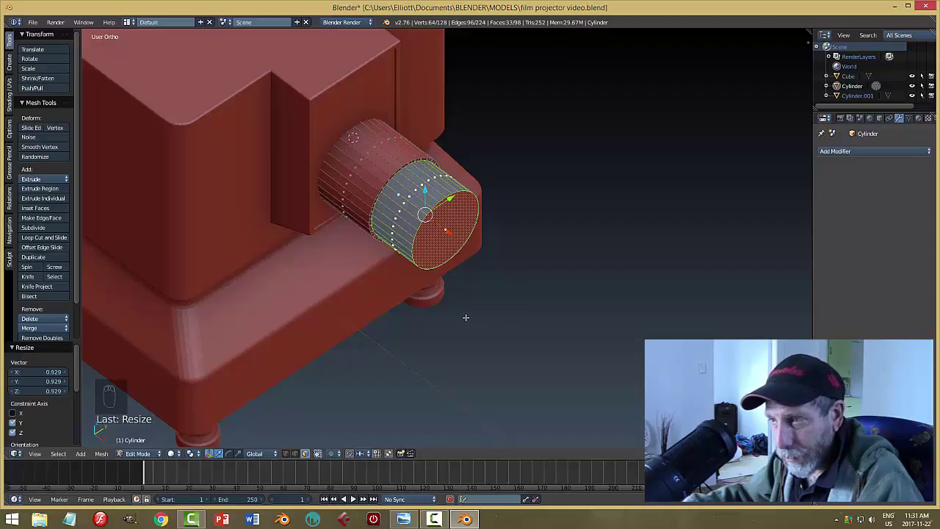
middle_drag(490, 303, 490, 302)
key(a)
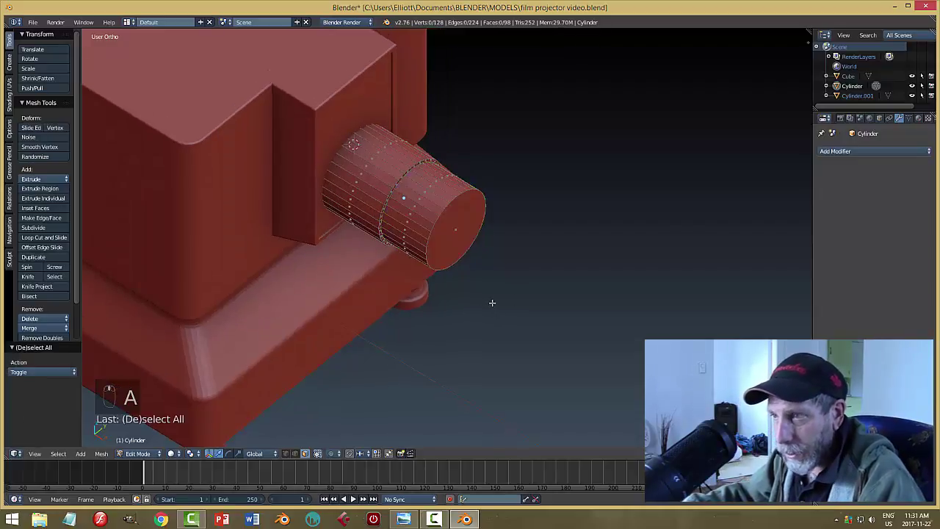
key(Tab)
click(457, 305)
key(a)
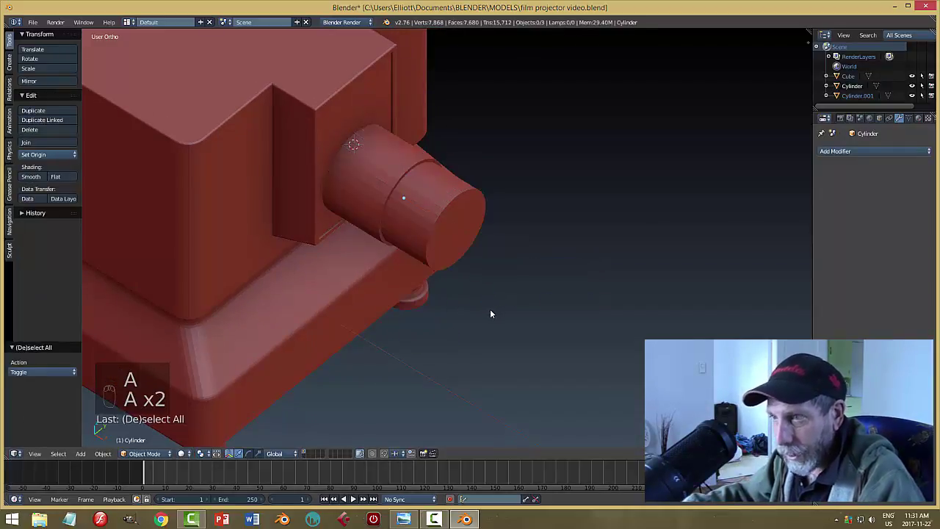
Select the stepped lens cylinder and enter Edit Mode with edge selection active
mouse_move(481, 311)
middle_down()
mouse_move(430, 316)
mouse_move(491, 316)
middle_up()
scroll(485, 319, up, 2)
scroll(492, 317, up, 2)
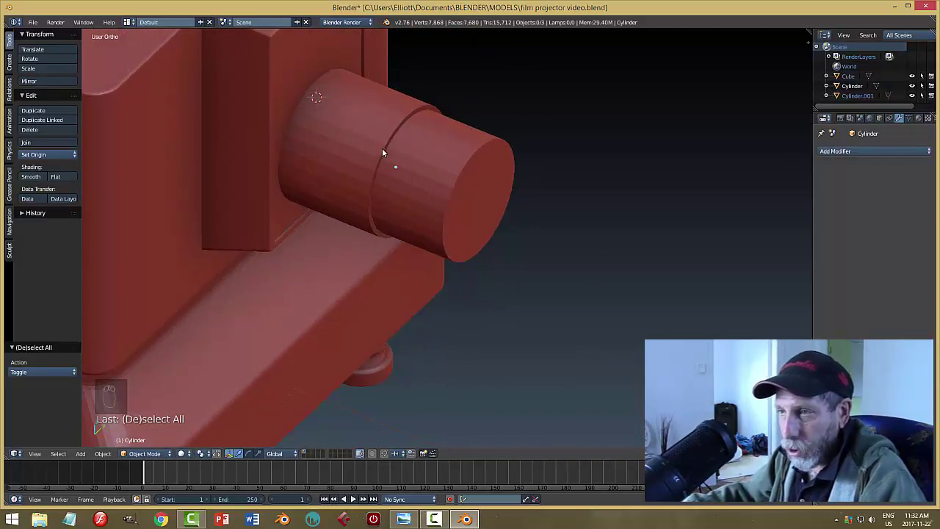
key(Tab)
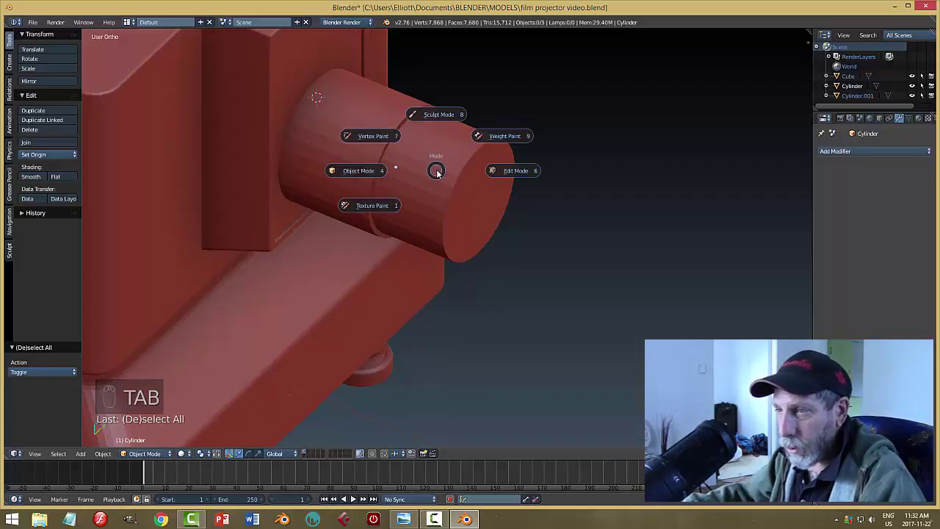
right_click(461, 150)
key(Tab)
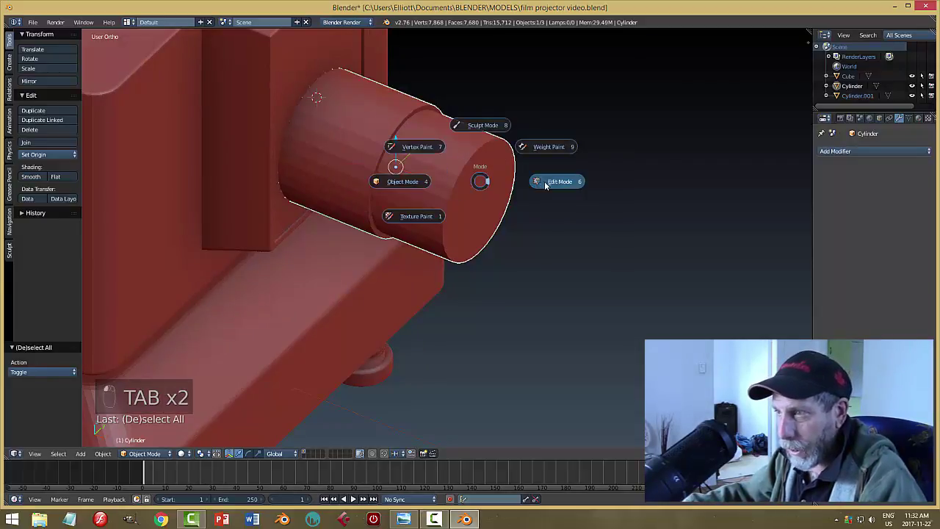
click(546, 181)
middle_drag(441, 189, 439, 188)
key(ctrl+Tab)
click(410, 178)
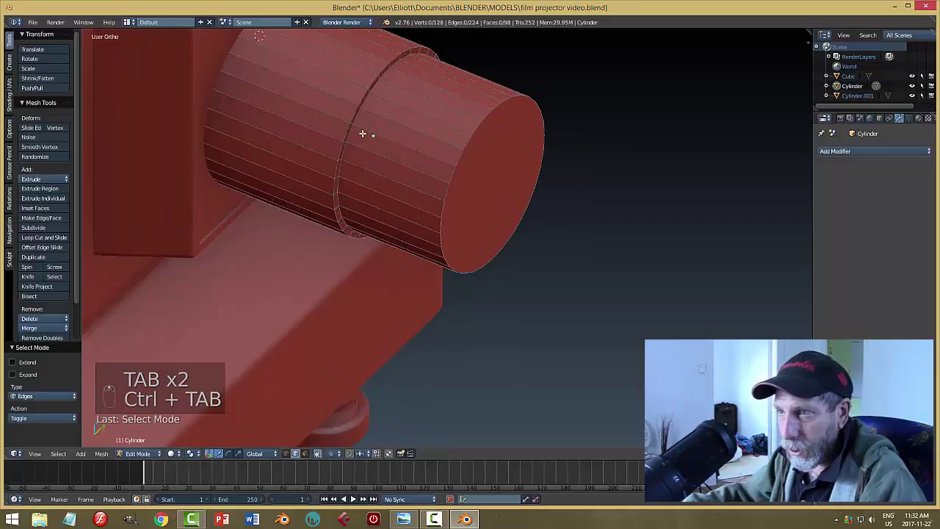
Bevel the edge loop around the barrel's step shoulder by 0.022 with 2 segments, clear the selection and return to Object Mode
alt+right_click(353, 116)
middle_drag(354, 116, 400, 268)
key(ctrl+b)
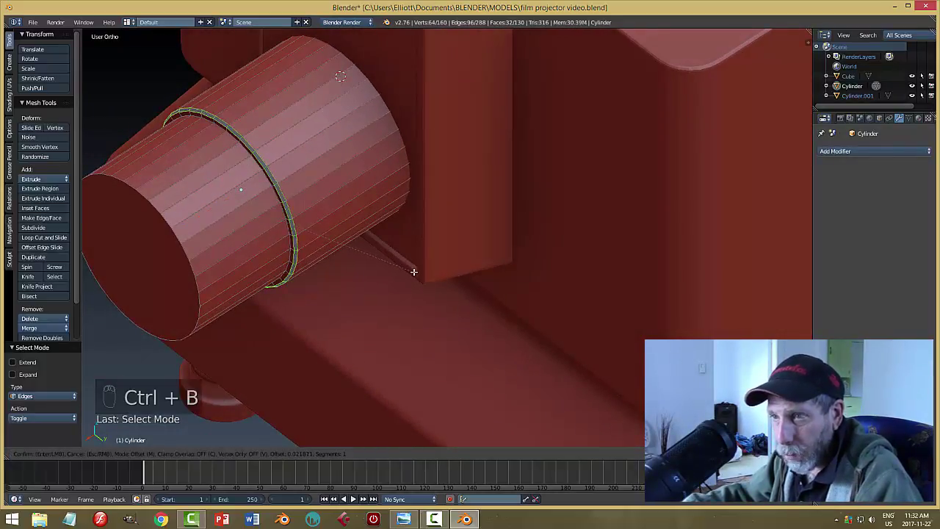
scroll(414, 272, up, 1)
click(414, 272)
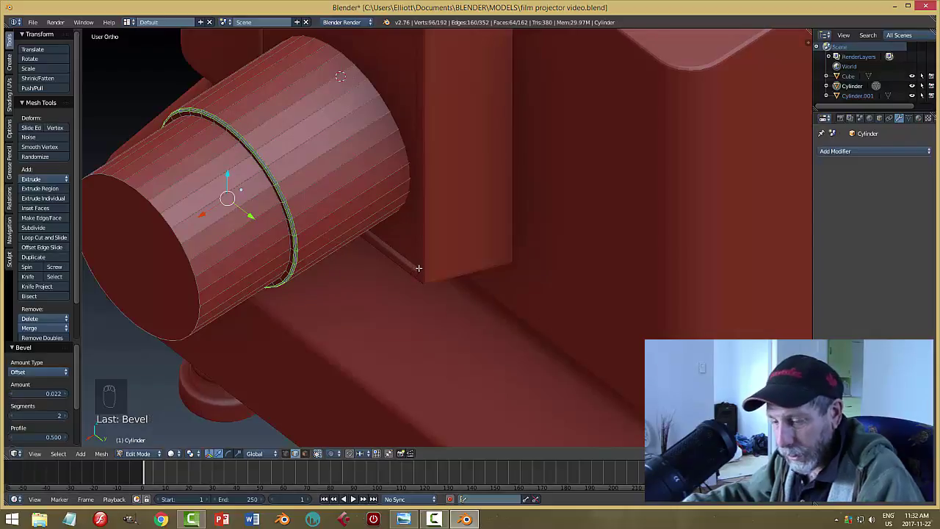
key(a)
key(Tab)
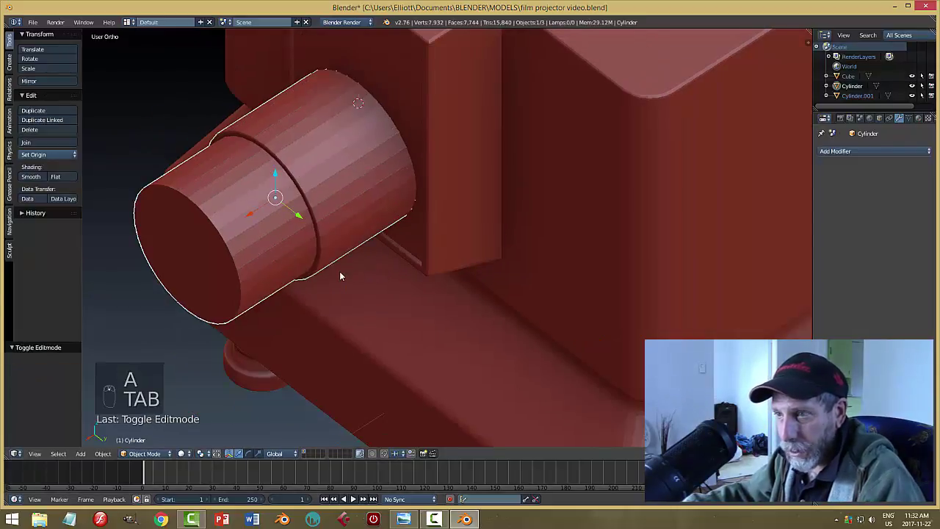
Enter Edit Mode on the cylinder, switch to face selection, and select its outer end cap
middle_drag(340, 276, 491, 250)
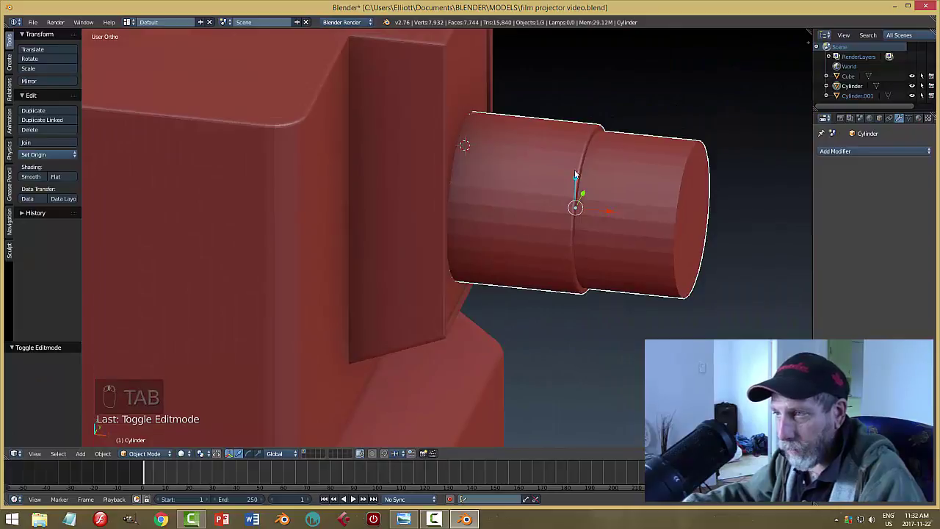
scroll(577, 206, down, 2)
mouse_move(577, 205)
middle_down()
mouse_move(595, 253)
mouse_move(566, 246)
mouse_move(581, 219)
middle_up()
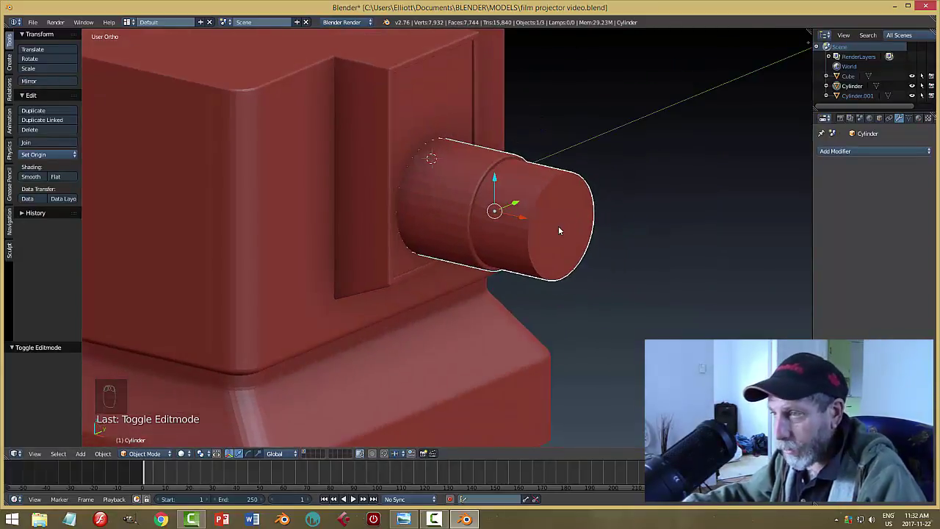
key(Tab)
click(629, 226)
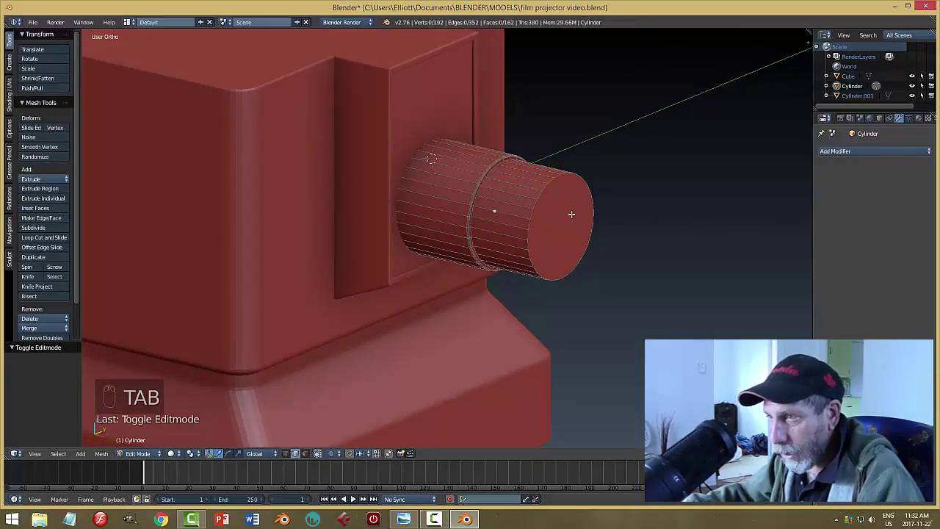
key(ctrl+Tab)
click(547, 222)
right_click(548, 216)
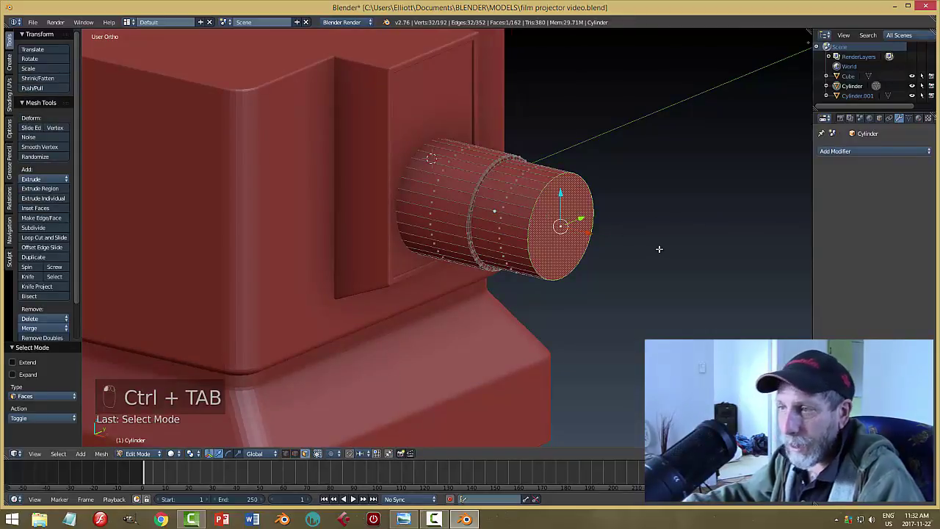
Inset the outer end cap with a thickness of about 0.07 to form a thin rim
scroll(659, 249, down, 1)
middle_drag(663, 243, 662, 243)
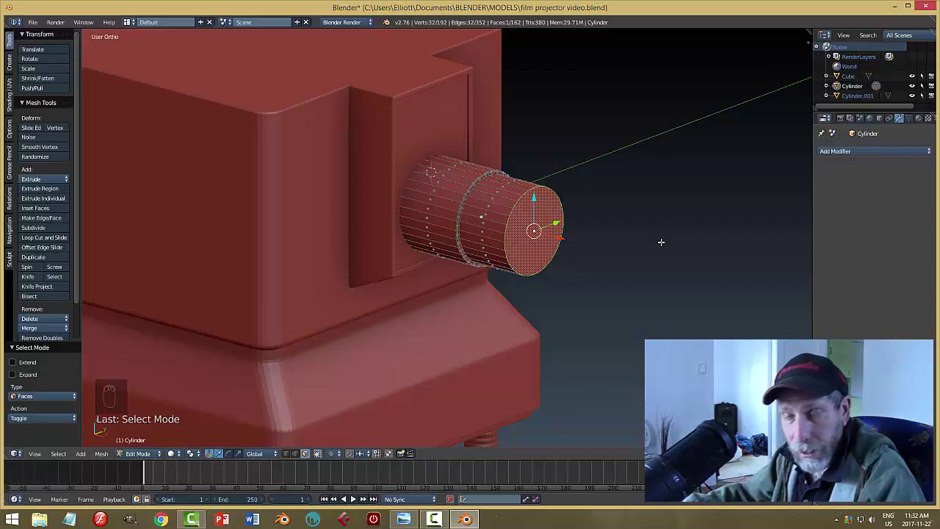
key(i)
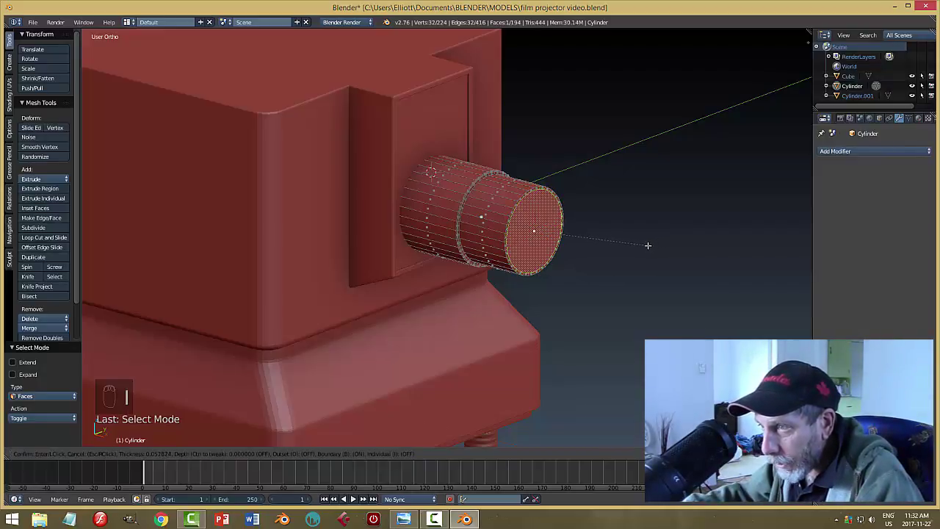
click(645, 246)
scroll(661, 235, up, 5)
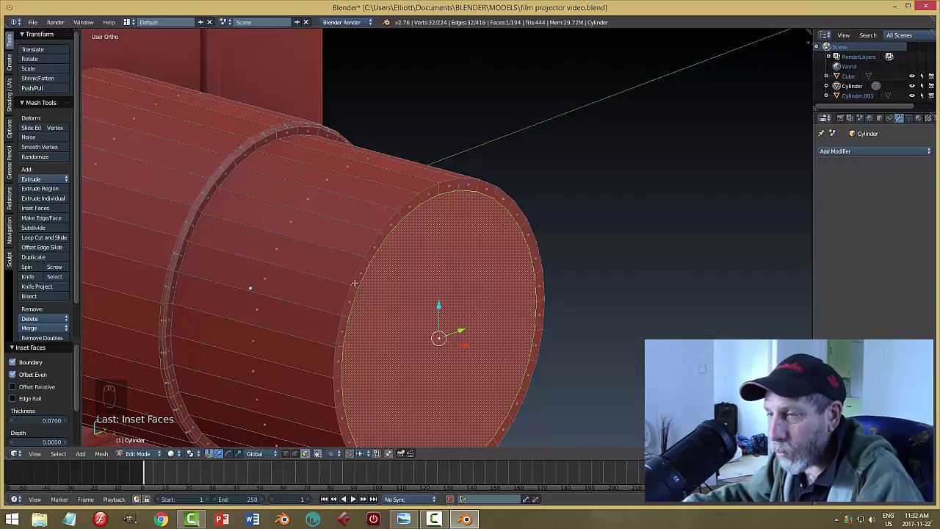
Extrude the inset cap face in place and move it about 0.032 inward along X to recess it
middle_drag(564, 269, 505, 269)
key(e)
right_click(658, 284)
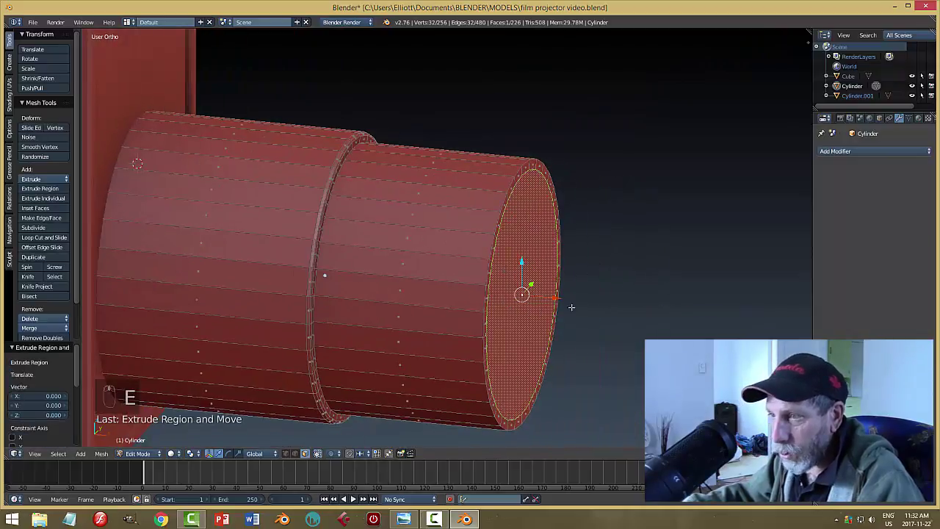
key(g)
key(x)
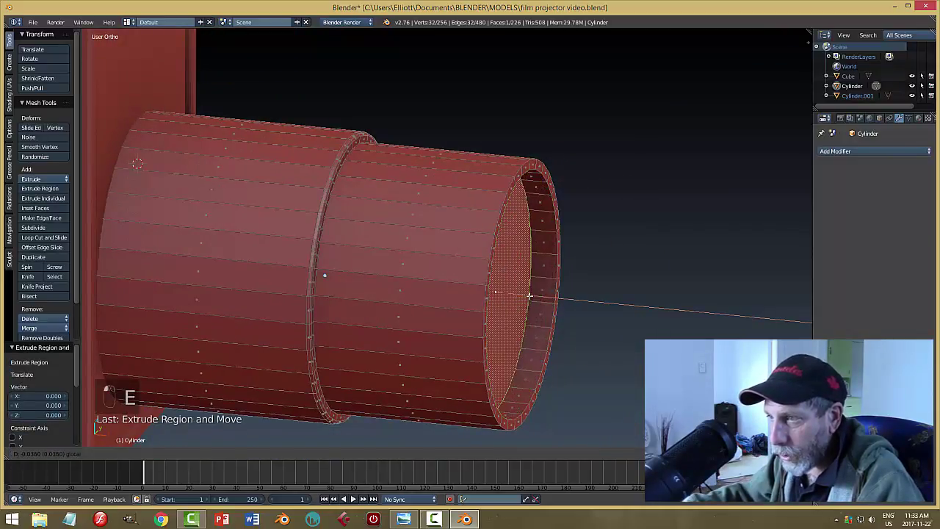
click(525, 297)
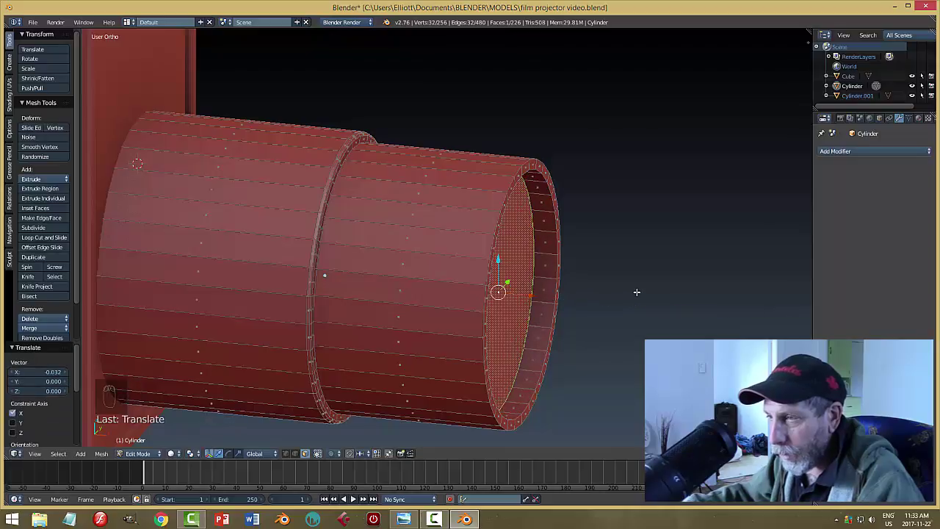
middle_drag(526, 298, 596, 296)
mouse_move(527, 317)
middle_down()
mouse_move(453, 320)
mouse_move(530, 304)
middle_up()
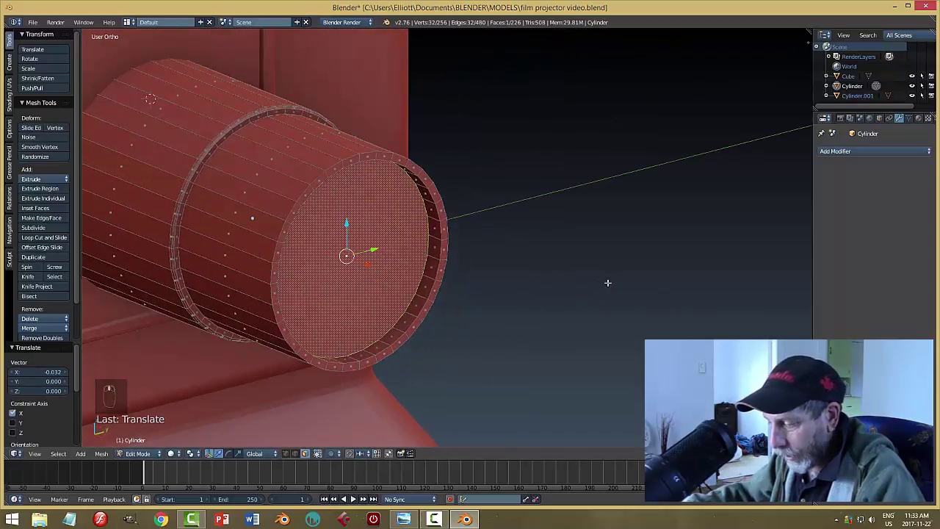
Inset the recessed cap face with a thickness of about 0.0286 to form a narrow ledge
key(i)
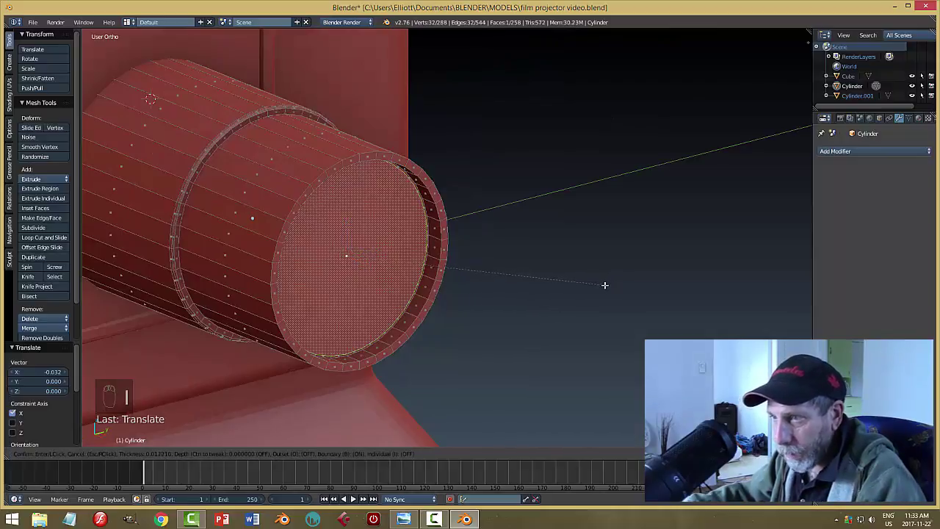
click(599, 289)
scroll(489, 286, up, 6)
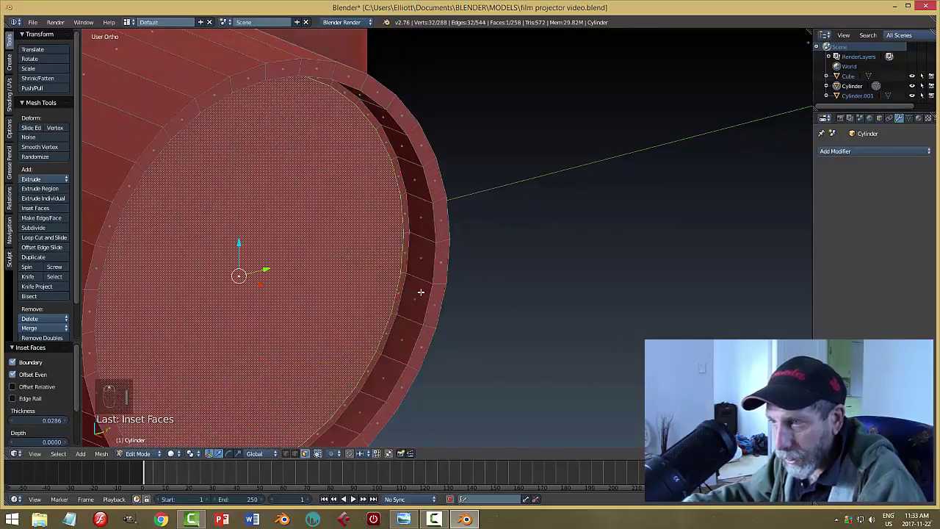
Extrude the innermost cap face, move it about 0.022 further inward along X, and clear the selection
scroll(384, 227, down, 3)
middle_drag(384, 227, 405, 216)
scroll(646, 287, down, 3)
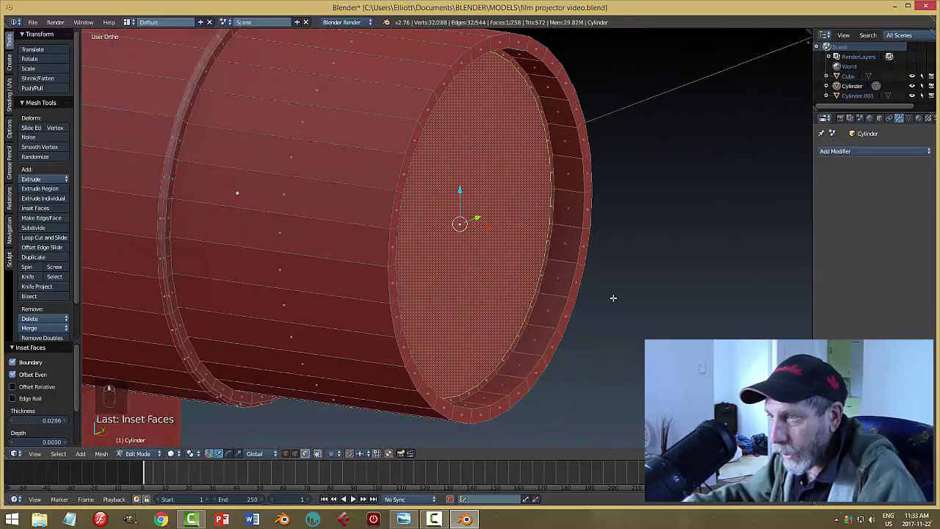
key(e)
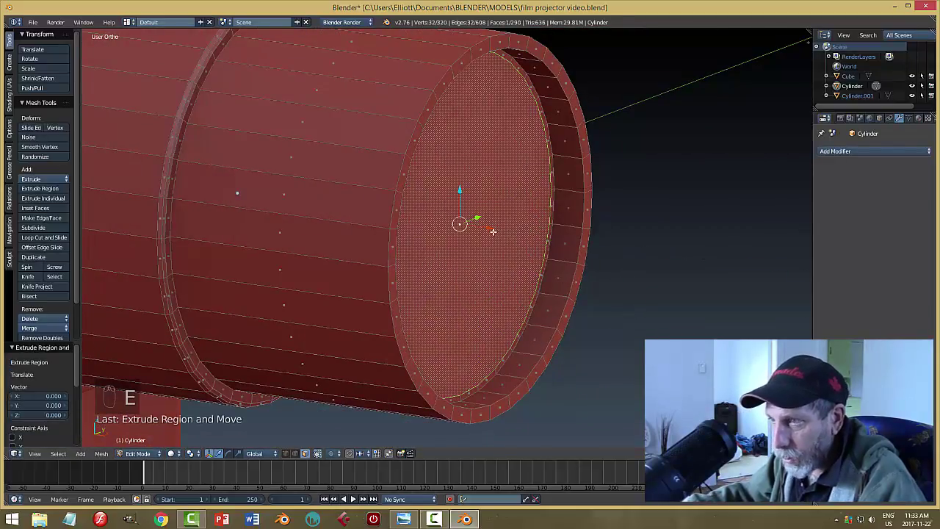
click(469, 226)
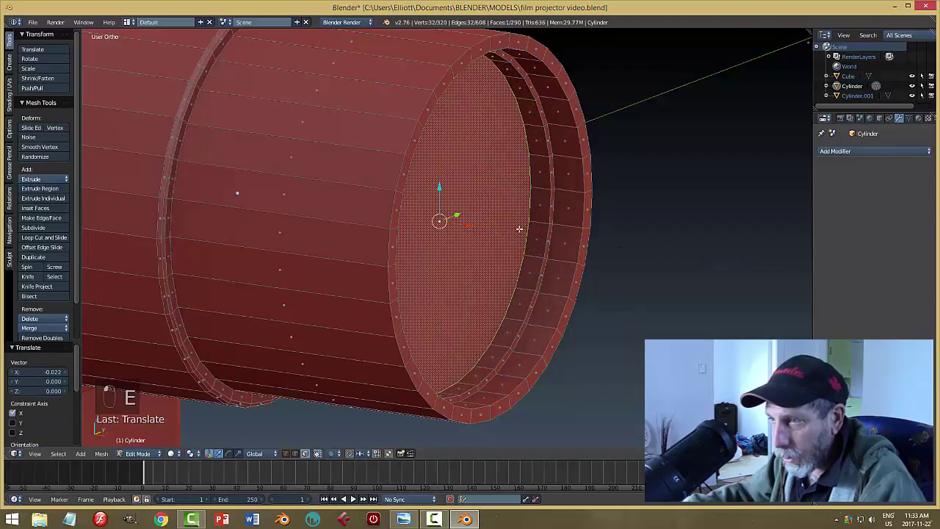
key(a)
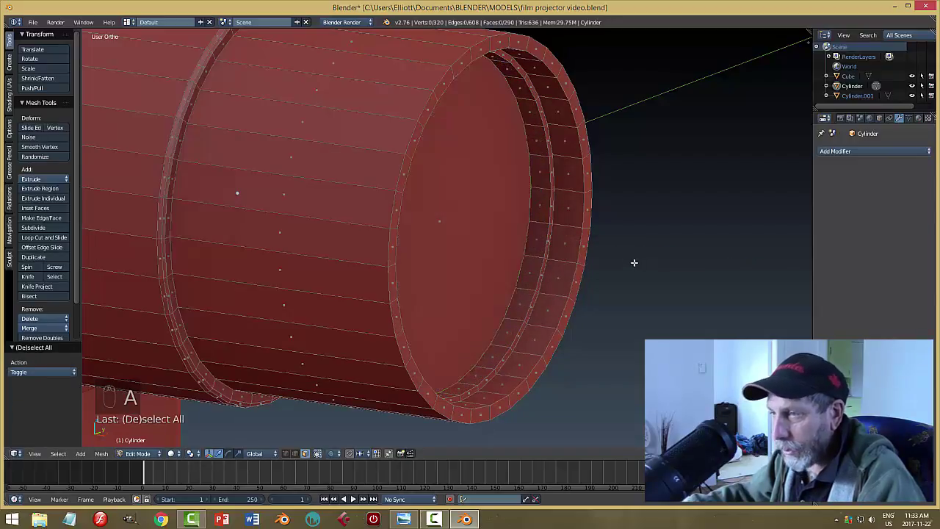
Switch to edge selection and select only the inner edge loop of the narrow ledge inside the barrel's recess
middle_drag(634, 261, 603, 265)
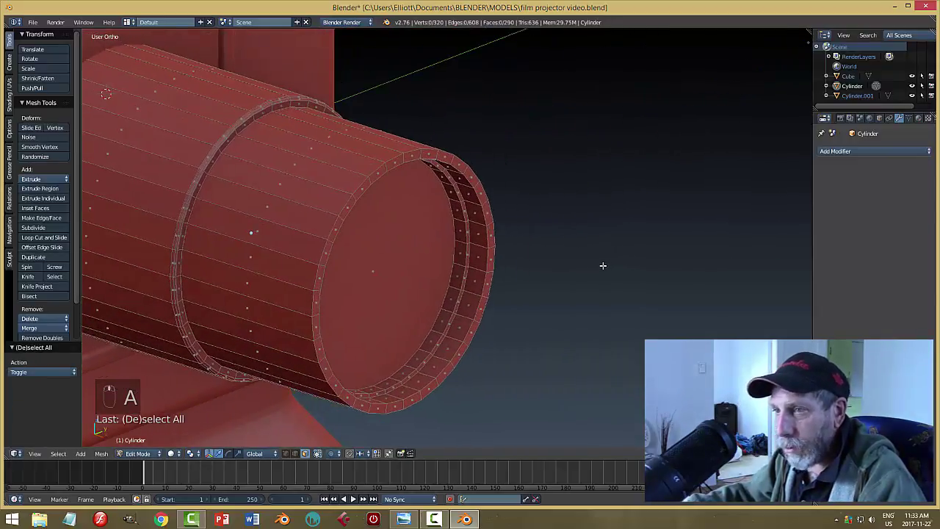
key(ctrl+Tab)
click(479, 226)
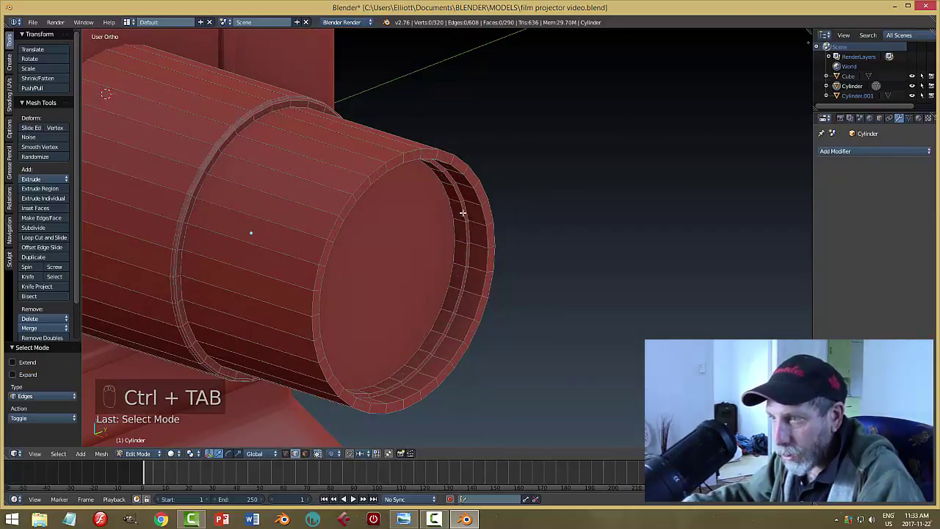
alt+right_click(463, 213)
scroll(514, 336, up, 2)
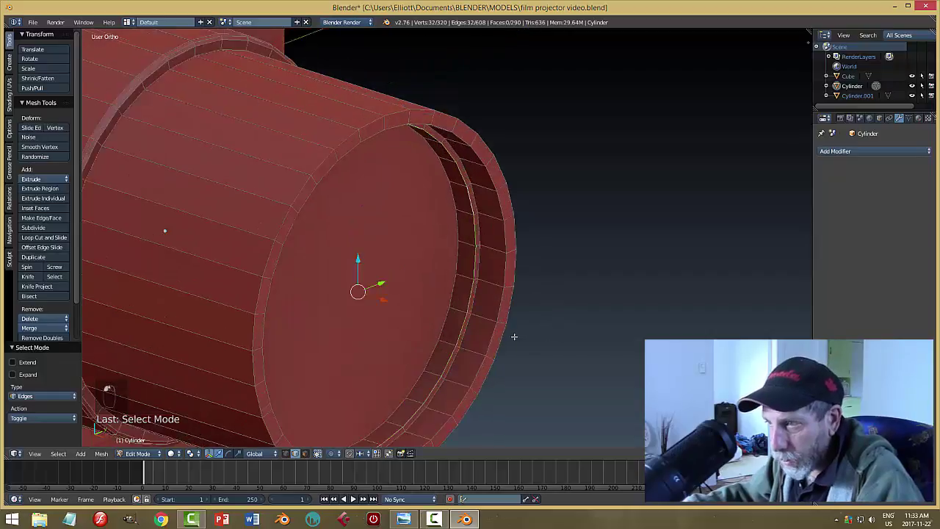
scroll(514, 336, up, 1)
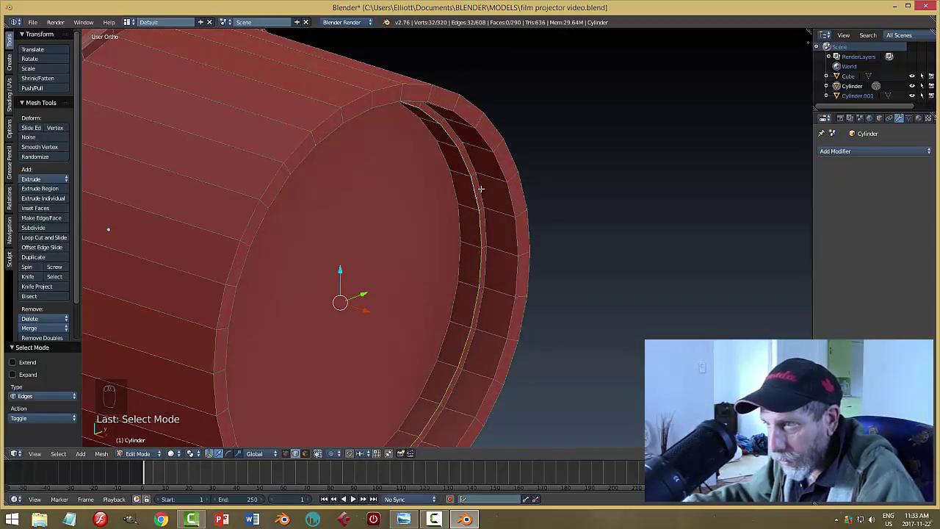
key(a)
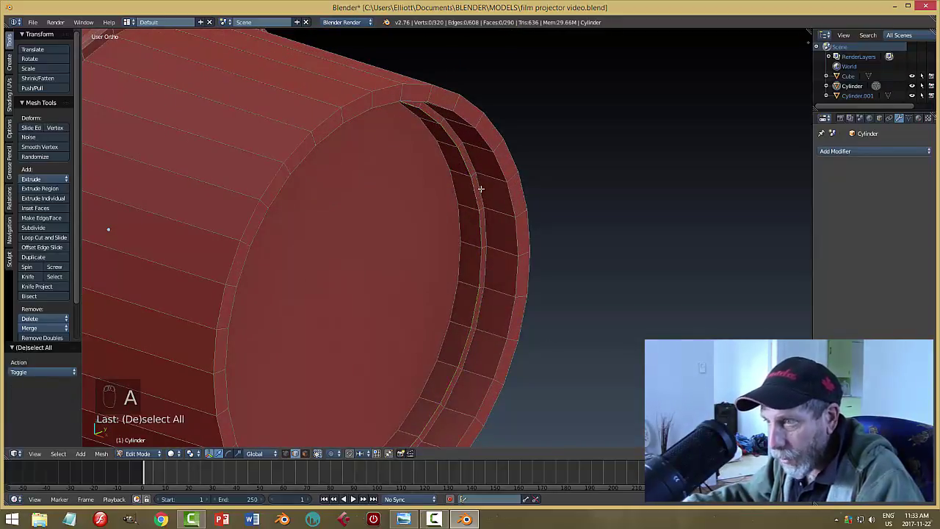
alt+right_click(501, 207)
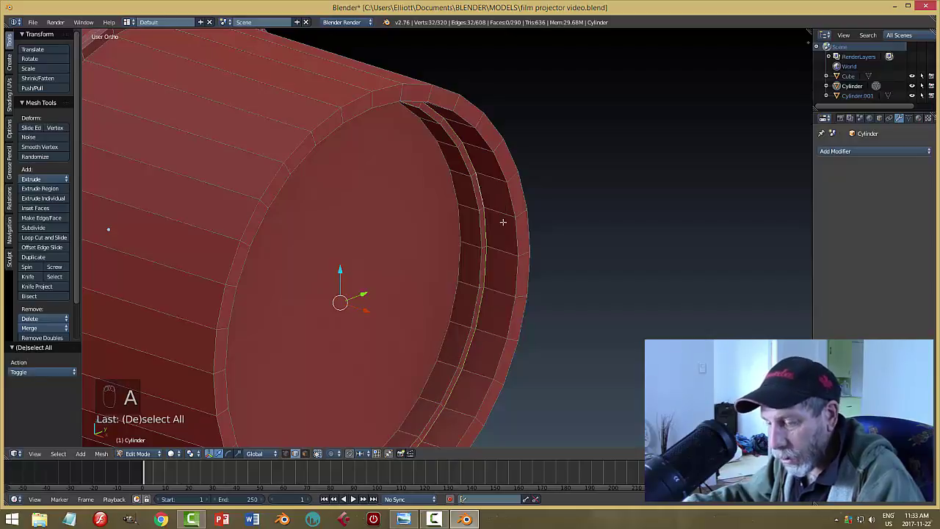
key(a)
alt+right_click(500, 213)
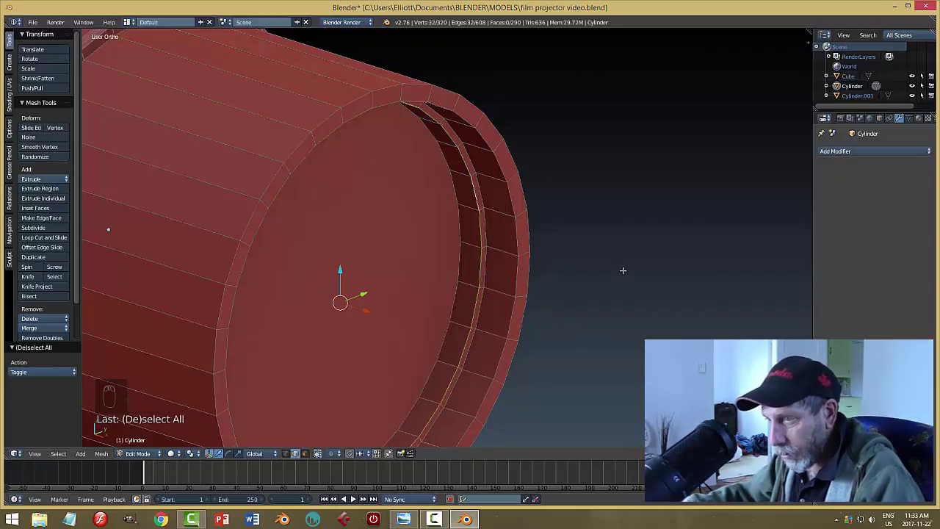
Bevel the selected ledge loop slightly with two segments, clear the selection, and return to Object Mode
key(ctrl+b)
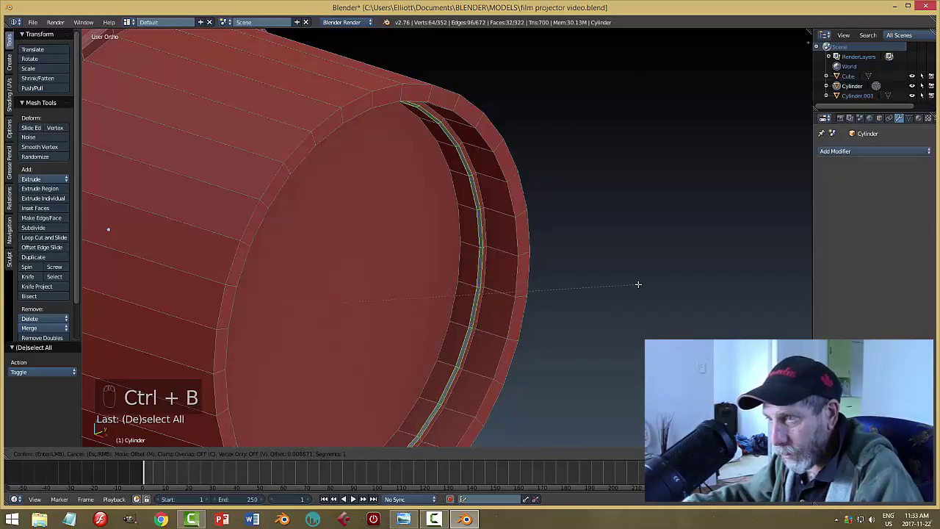
click(639, 284)
key(a)
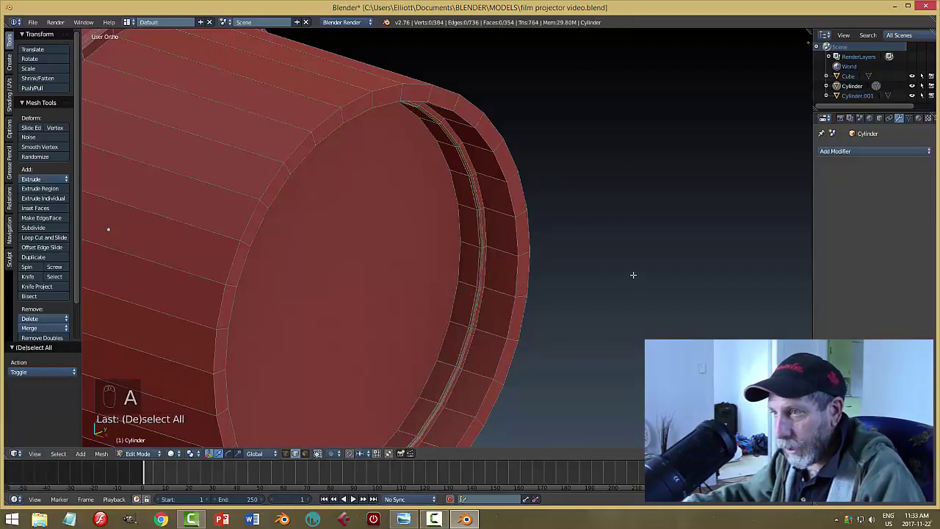
key(Tab)
Enter Edit Mode on the lens barrel and select the inner and outer edge loops of its front rim
middle_drag(575, 292, 614, 288)
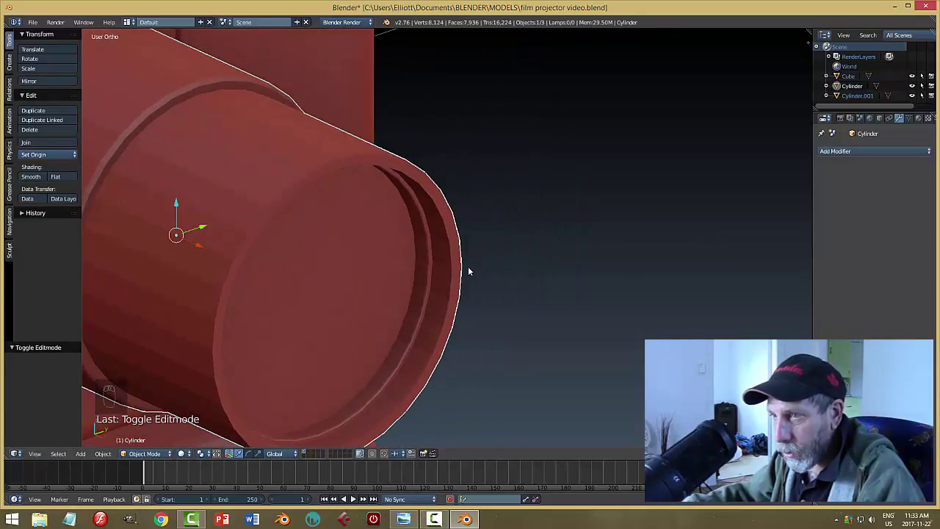
key(Tab)
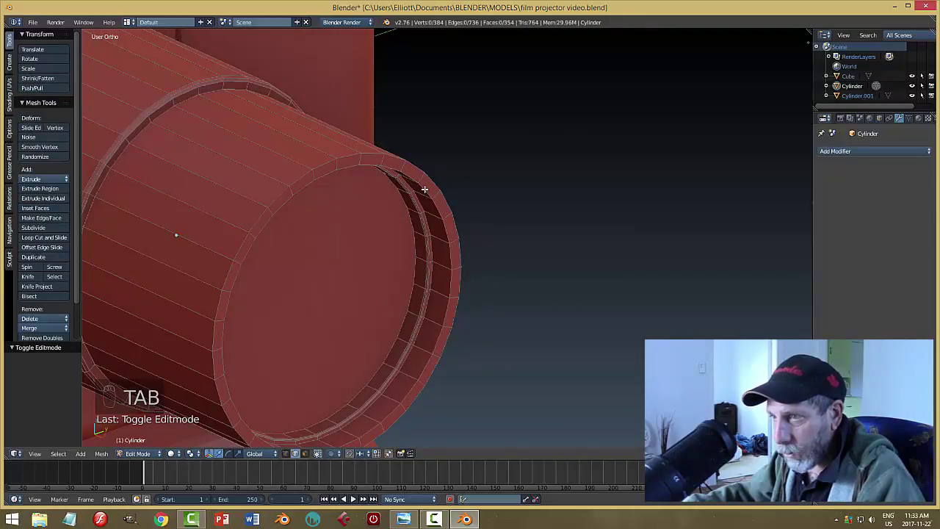
alt+right_click(424, 190)
alt+shift+right_click(295, 180)
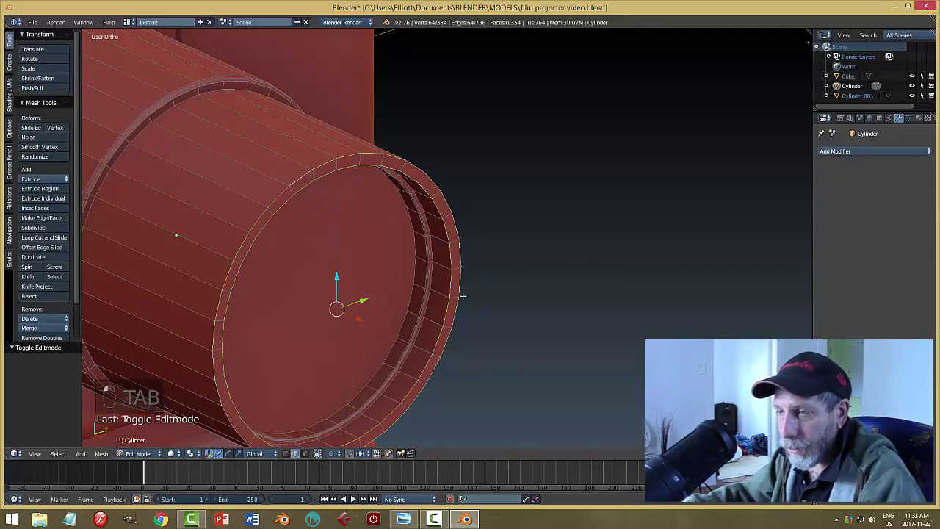
middle_drag(463, 297, 500, 312)
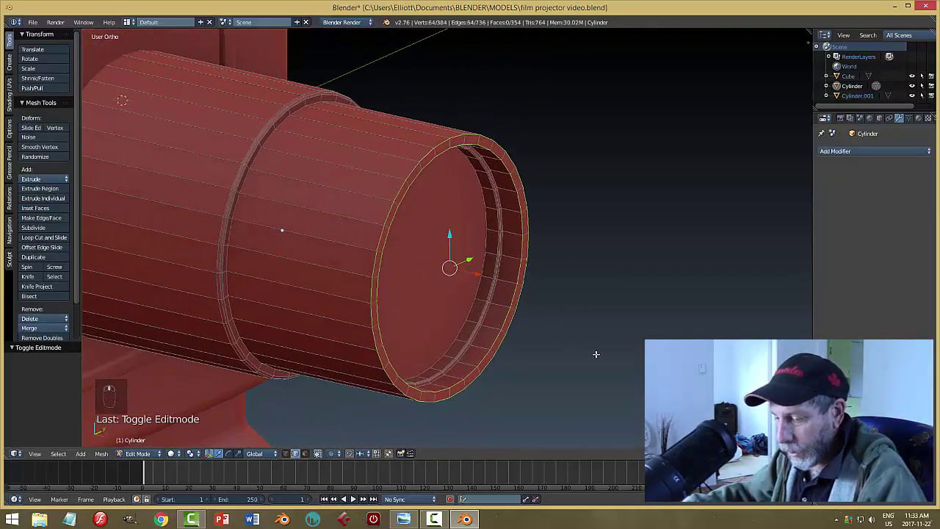
Bevel the two rim loops by about 0.019 with three segments, clear the selection, and return to Object Mode
key(ctrl+b)
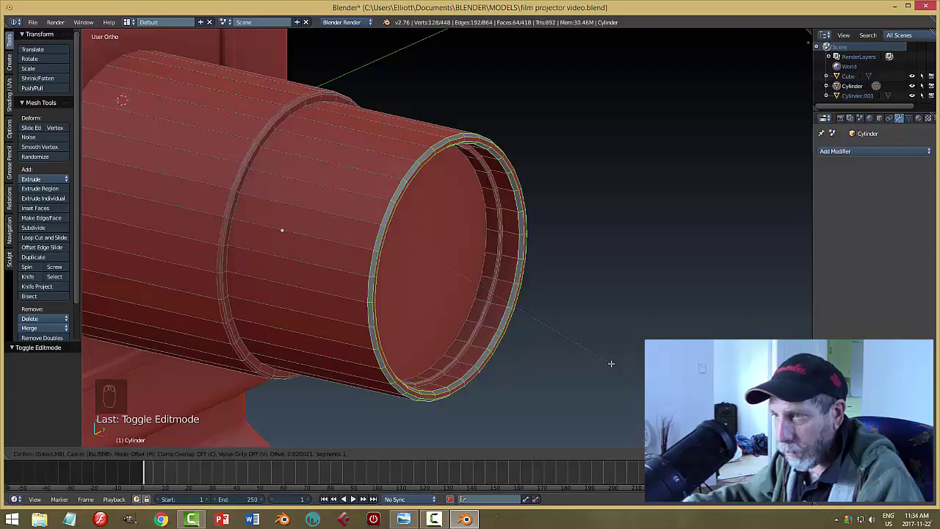
scroll(611, 362, up, 2)
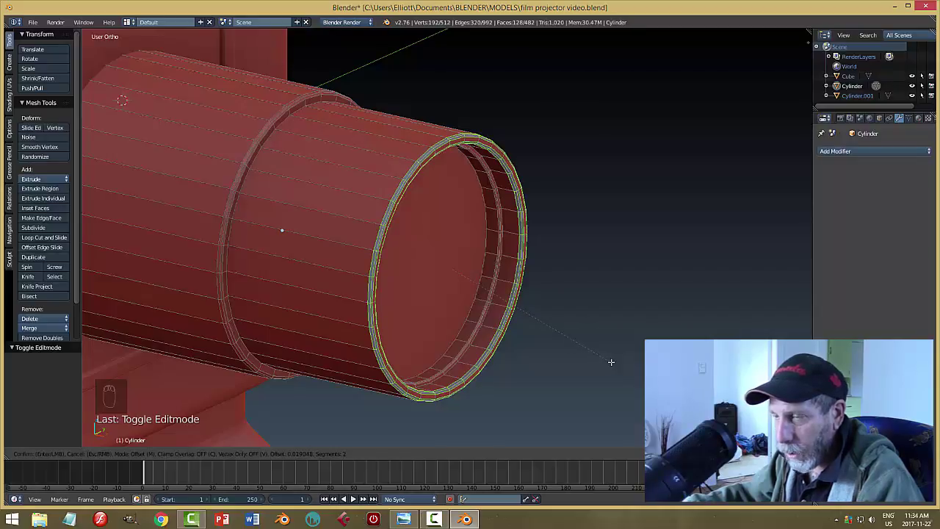
click(611, 362)
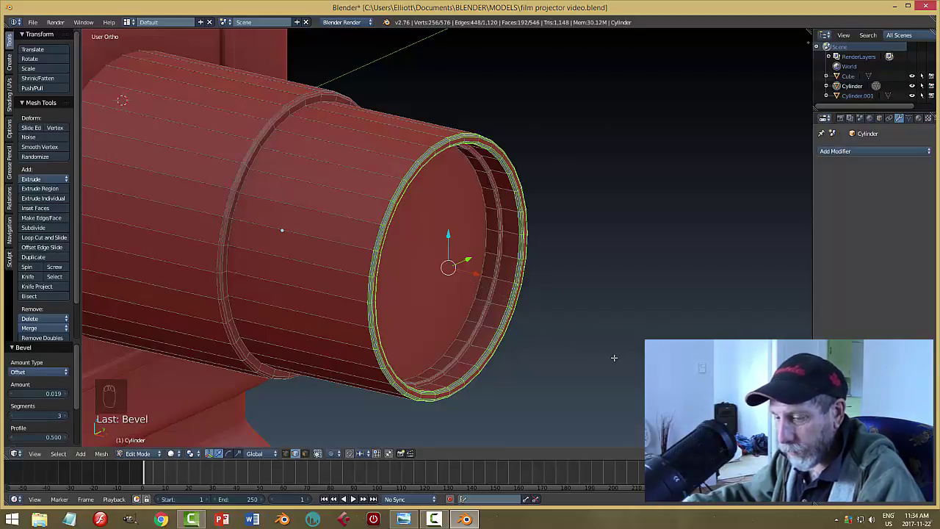
key(a)
key(Tab)
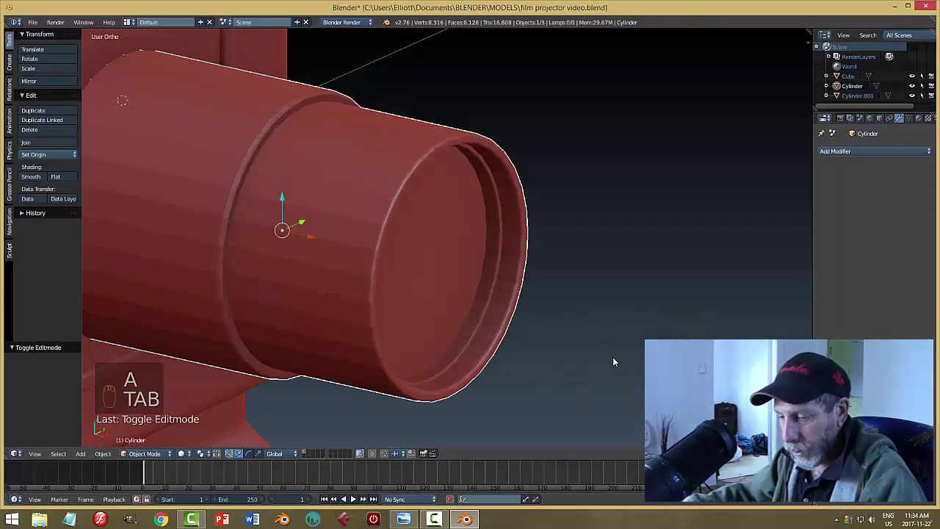
Try smooth shading on the lens barrel and inspect how its surface looks
key(a)
key(a)
middle_drag(613, 357, 545, 355)
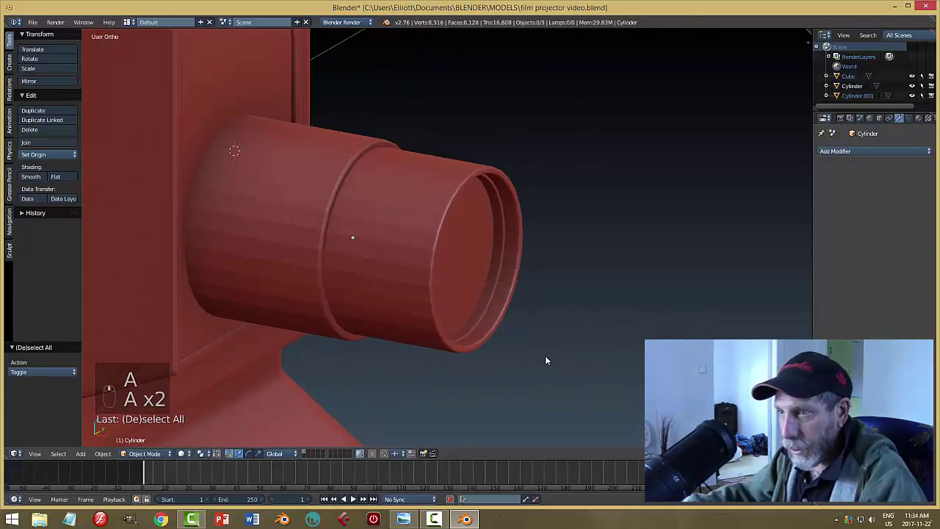
click(30, 176)
mouse_move(507, 252)
middle_down()
mouse_move(561, 254)
mouse_move(527, 266)
middle_up()
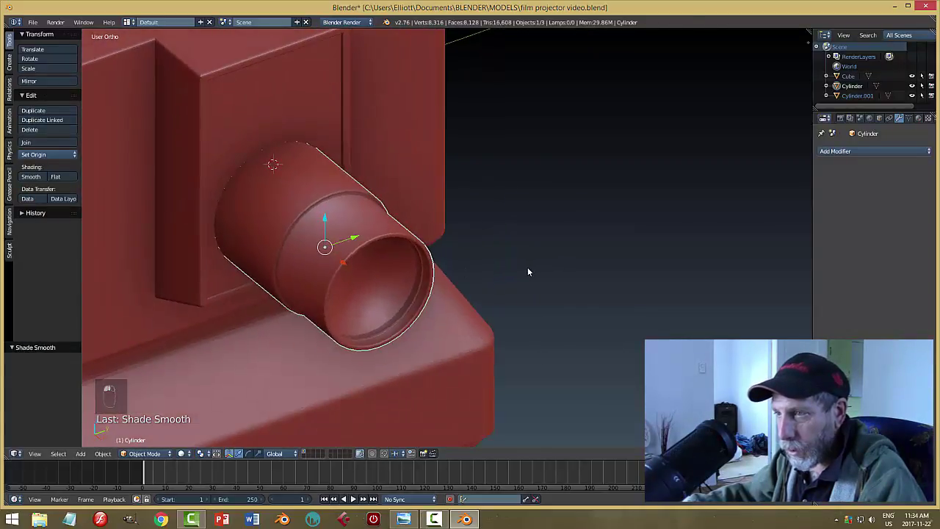
key(a)
scroll(507, 275, up, 4)
middle_drag(492, 293, 501, 269)
Reselect the lens barrel and set its shading back to flat
right_click(502, 269)
scroll(588, 272, down, 1)
mouse_move(587, 277)
middle_down()
mouse_move(567, 275)
mouse_move(585, 277)
middle_up()
click(65, 178)
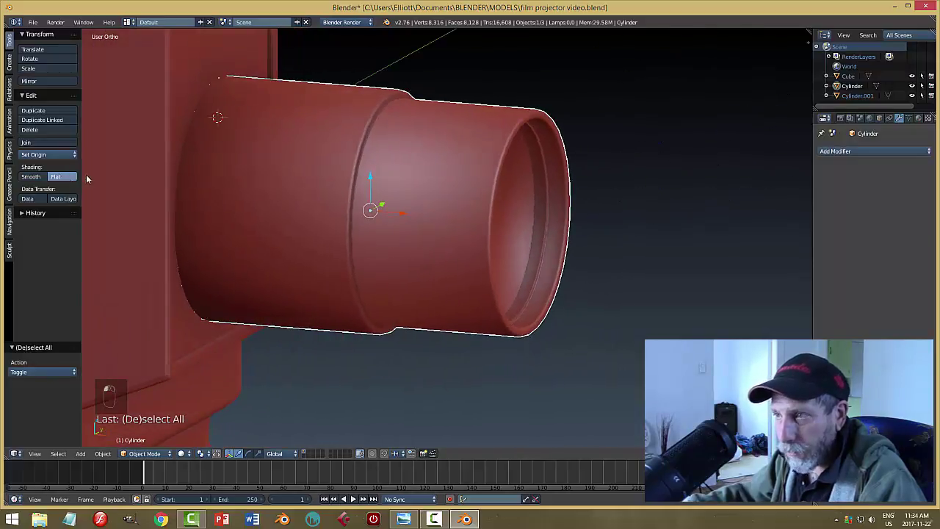
middle_drag(397, 209, 455, 226)
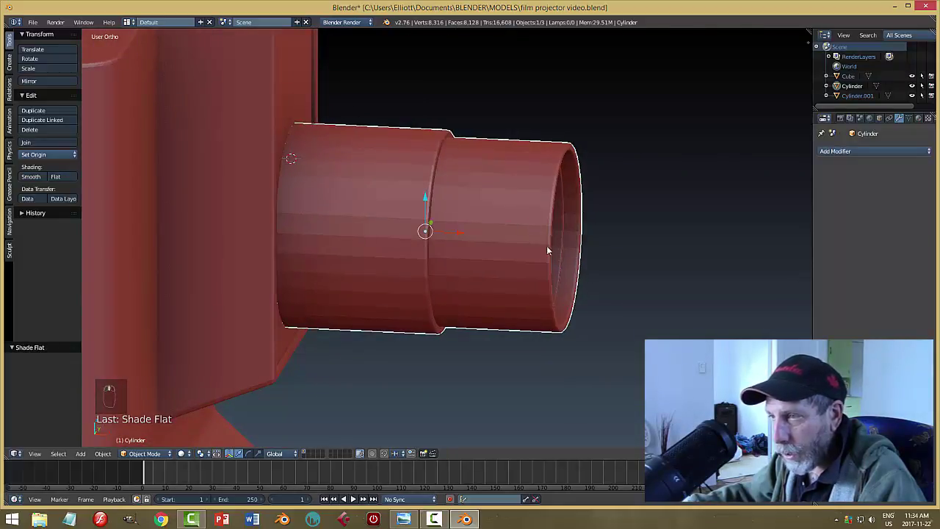
In Edit Mode, add a loop cut around the barrel's front section and slide it close to the front rim, at about -0.93
key(Tab)
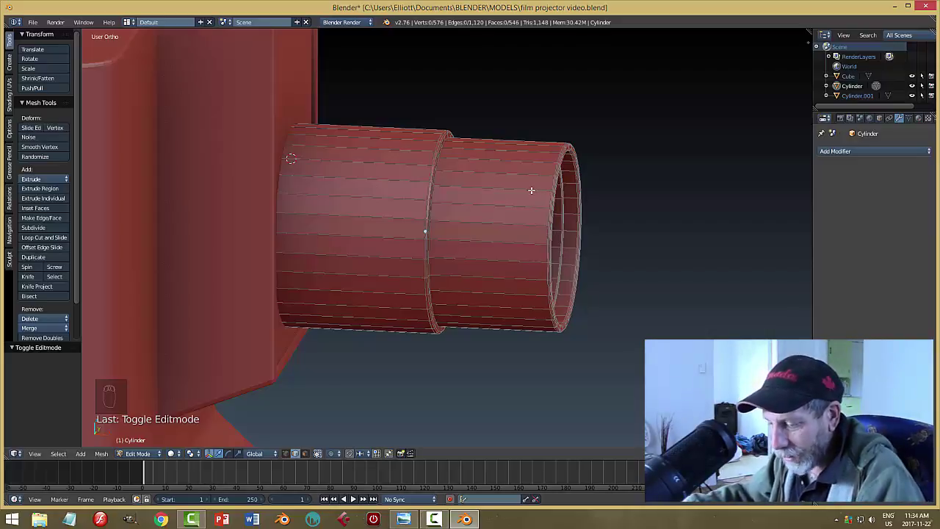
key(ctrl+r)
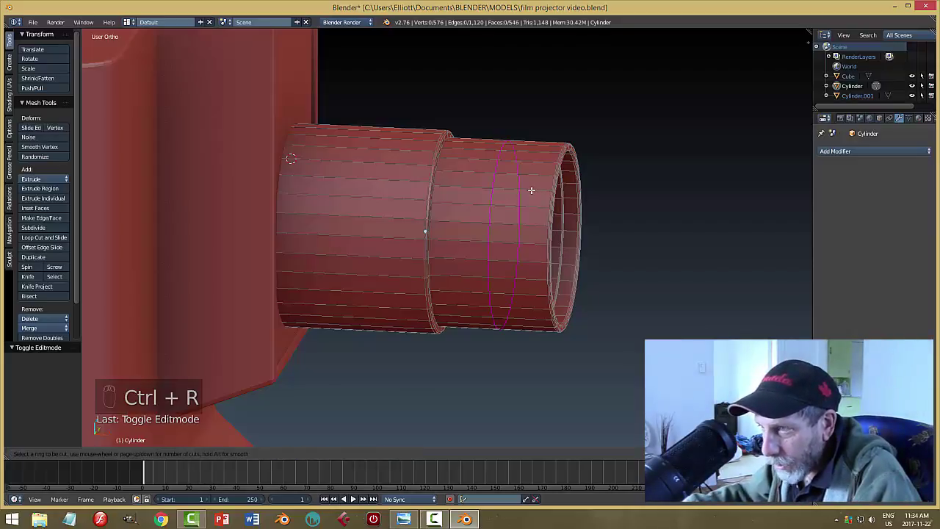
click(531, 190)
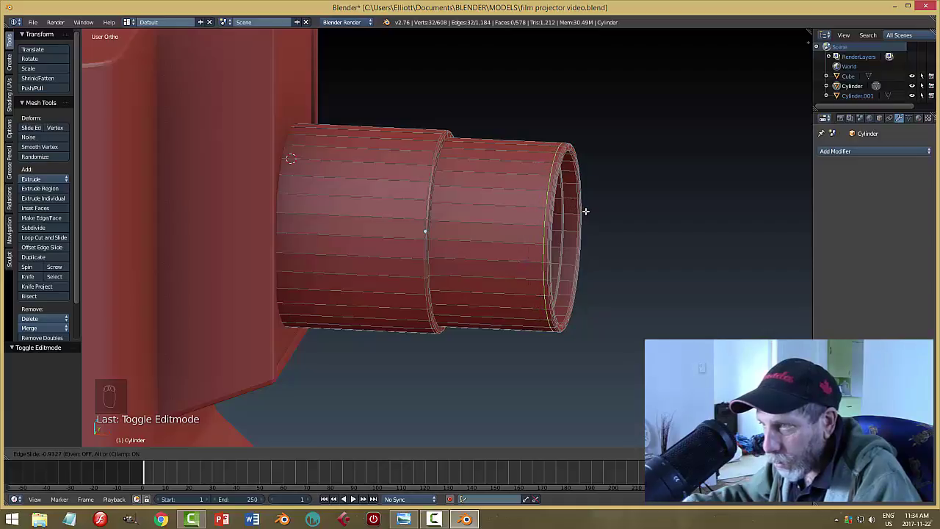
click(585, 210)
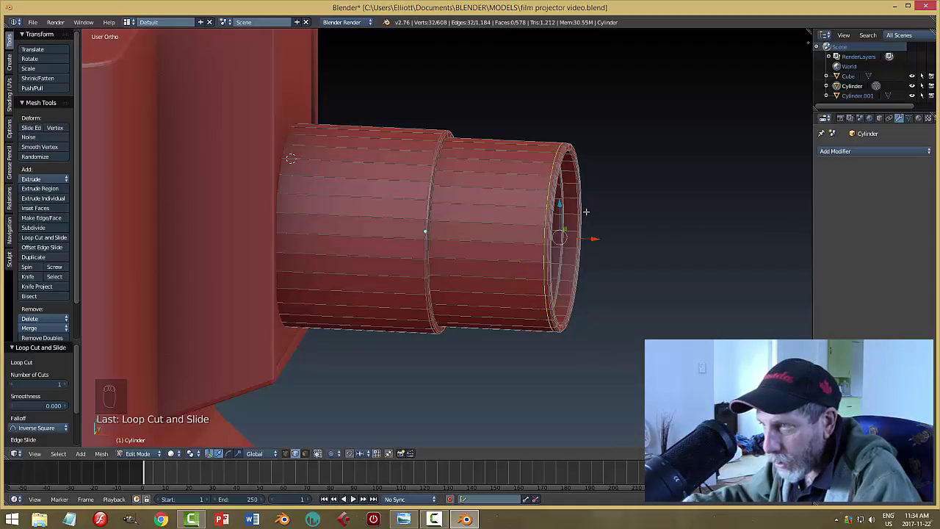
Add a second loop cut slightly behind the first, slid forward to about 0.73, and clear the selection
key(ctrl+r)
click(522, 179)
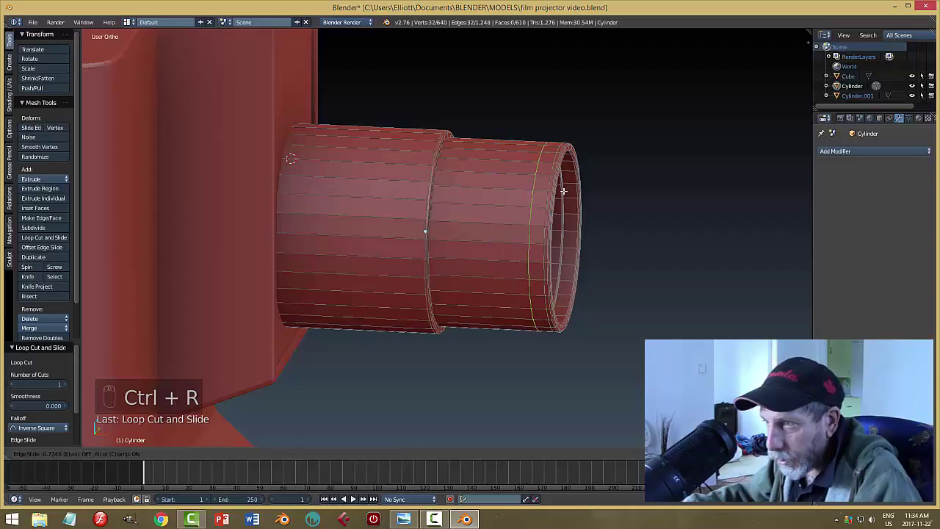
click(563, 191)
key(a)
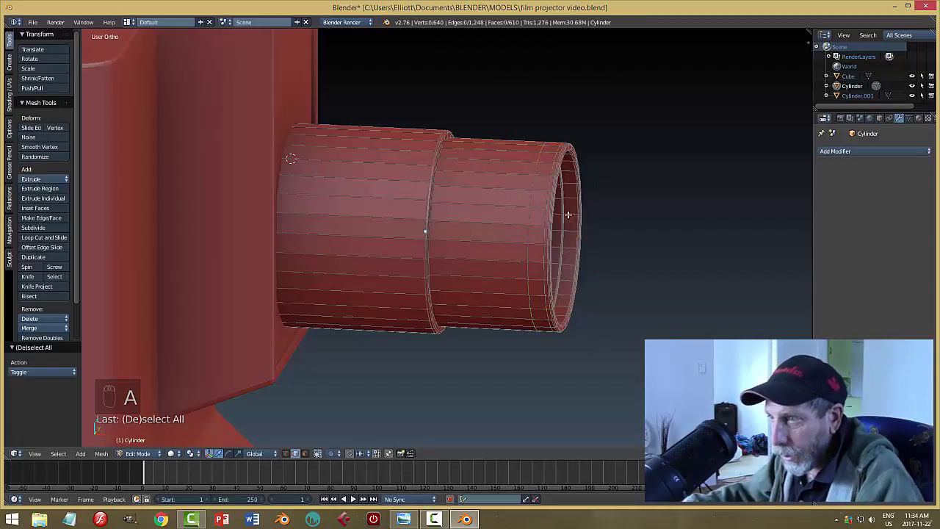
Switch to face selection for working on the narrow band behind the barrel's front rim
scroll(647, 194, up, 3)
shift+middle_drag(648, 194, 541, 204)
scroll(550, 208, down, 1)
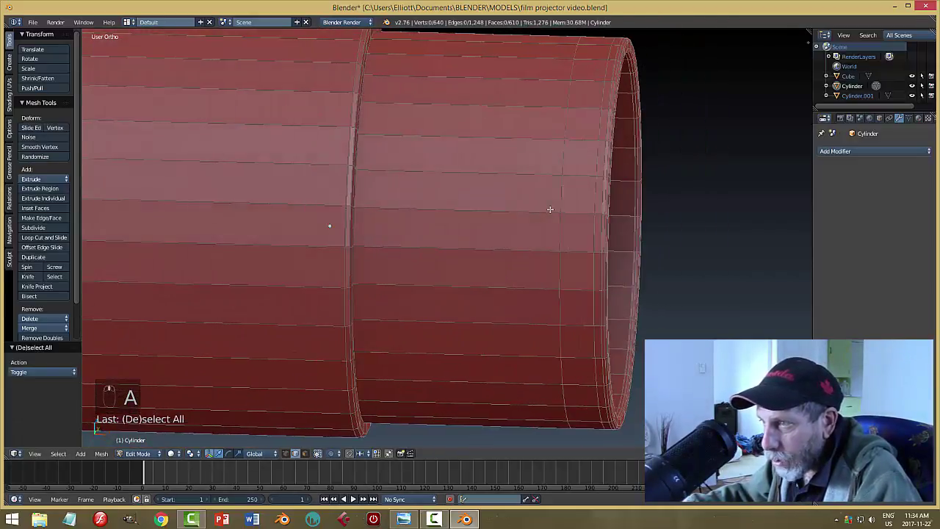
key(ctrl+Tab)
click(594, 198)
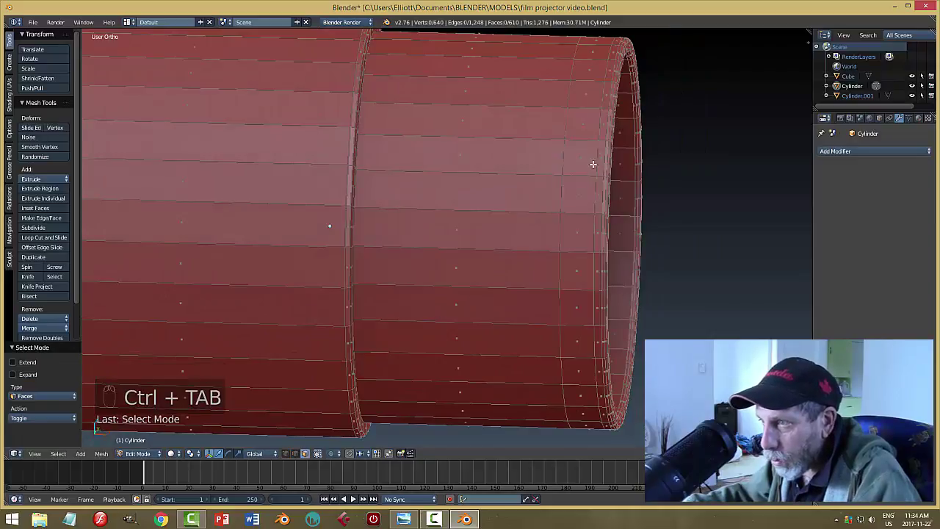
right_click(579, 166)
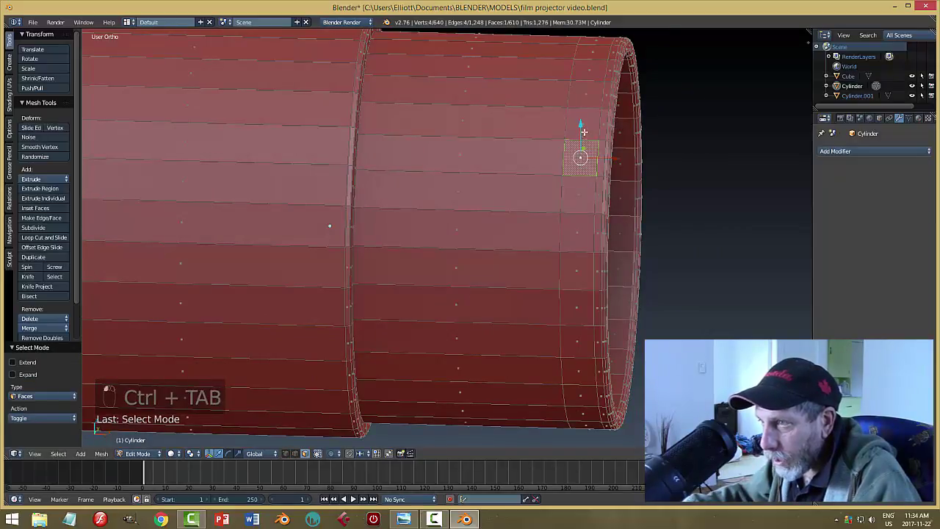
shift+right_click(581, 126)
shift+right_click(594, 94)
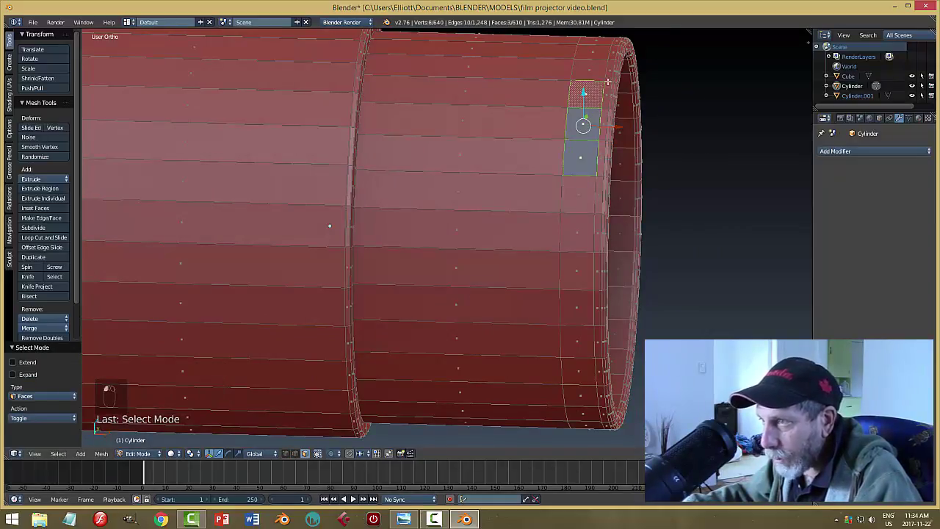
key(a)
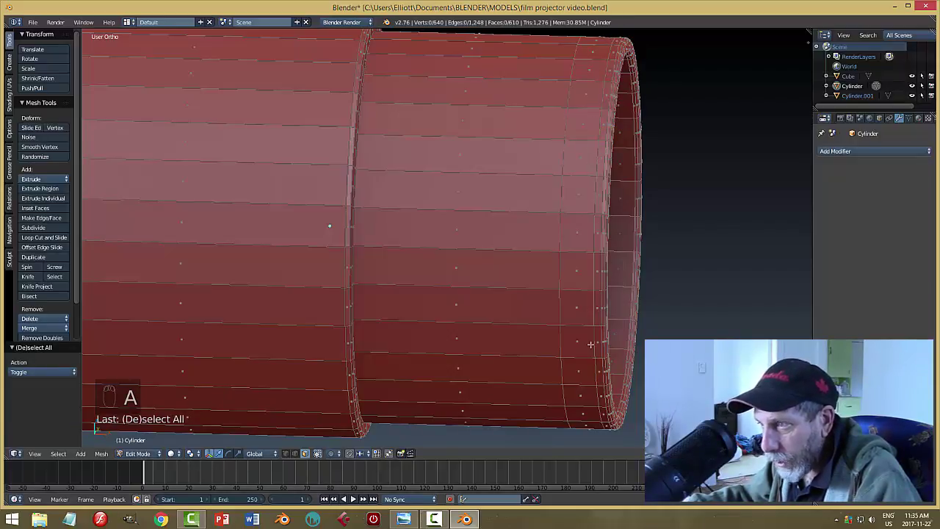
alt+right_click(579, 243)
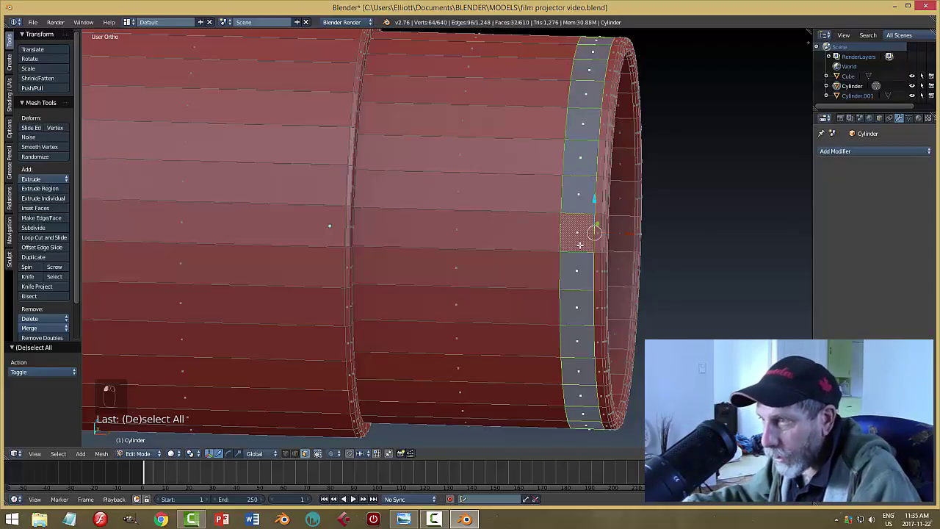
scroll(661, 259, down, 2)
middle_drag(664, 294, 595, 200)
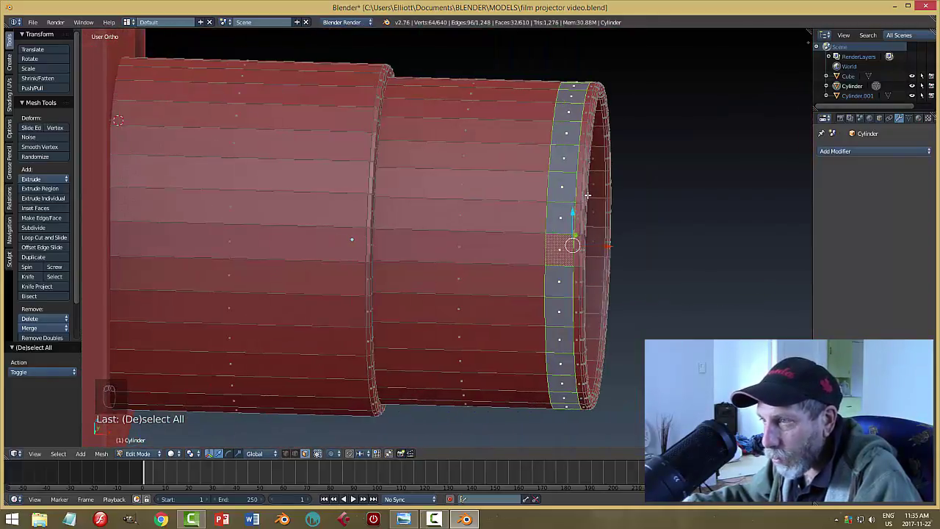
shift+right_click(578, 190)
key(a)
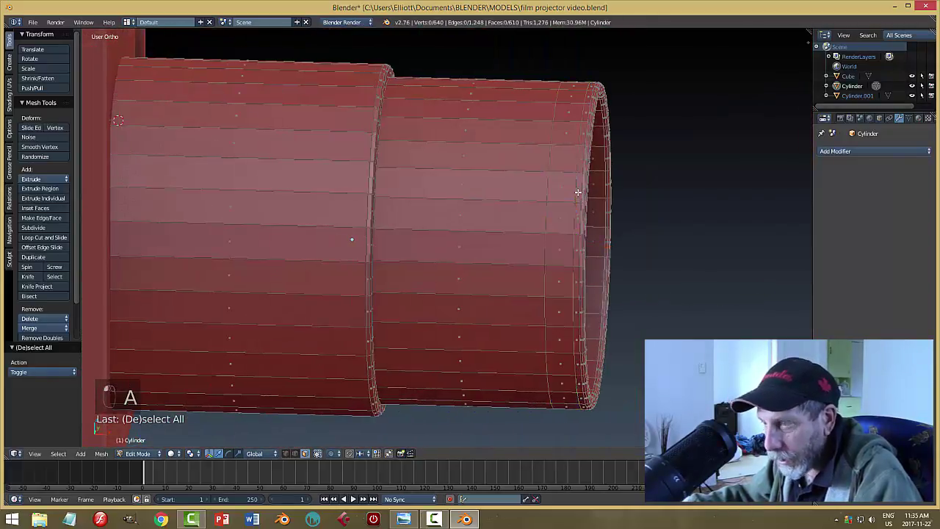
alt+right_click(578, 191)
key(a)
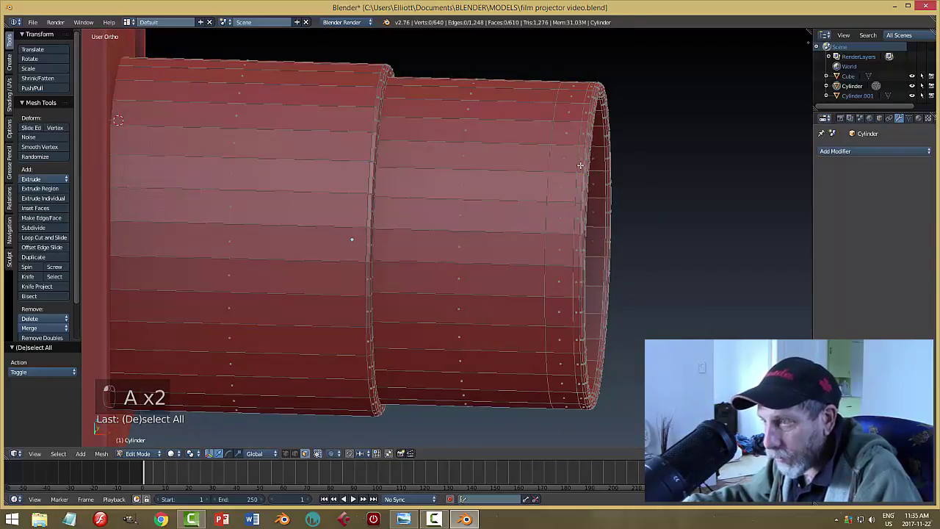
alt+right_click(582, 146)
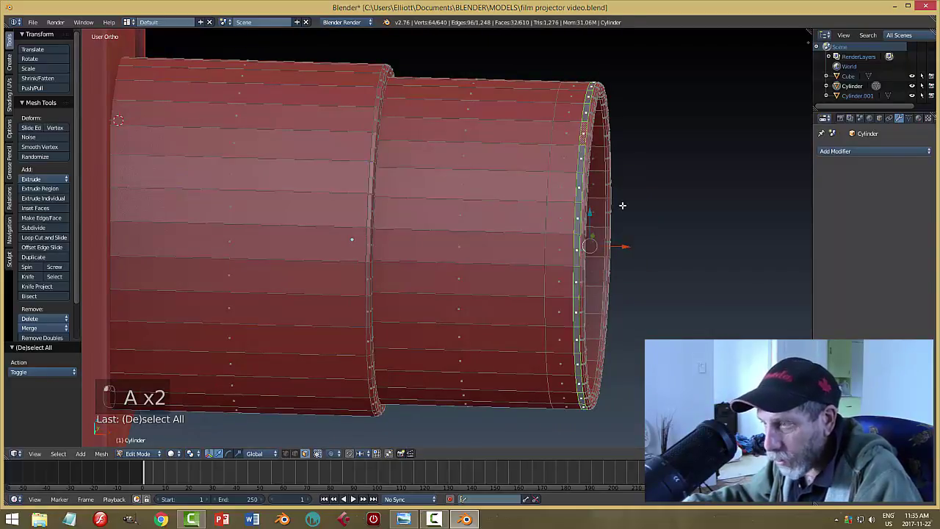
key(a)
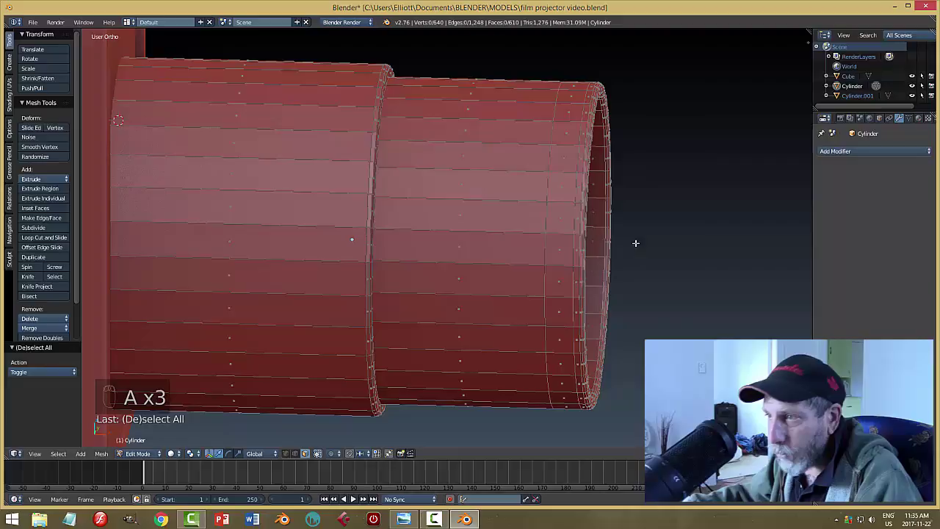
alt+right_click(563, 185)
key(a)
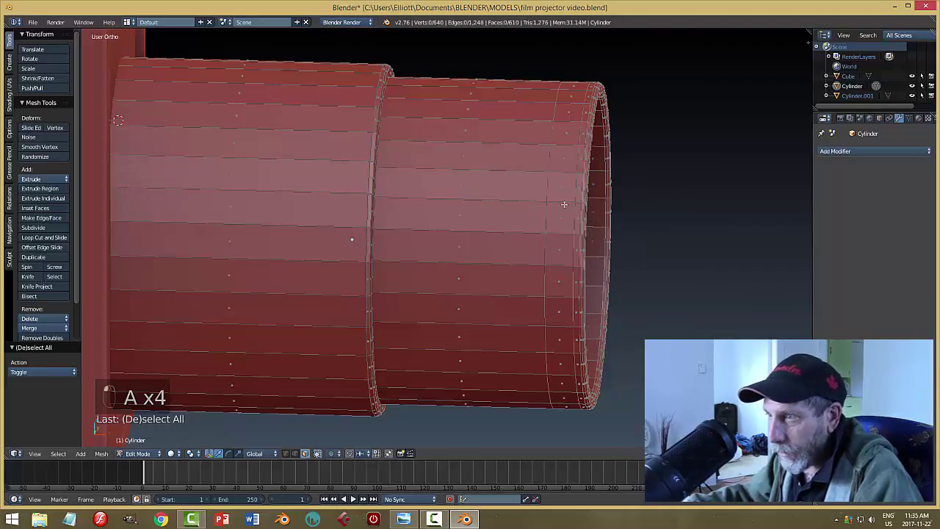
Select the complete ring of faces between the two new edge loops behind the front rim
alt+right_click(562, 202)
middle_drag(571, 241, 651, 232)
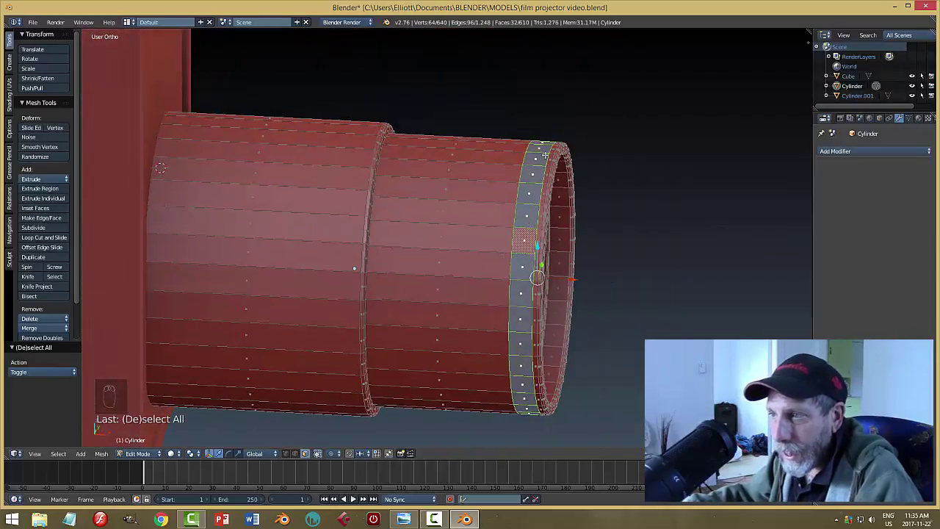
Examine the ridged grip ring on the lens in the reference image Filmstrip Projector final1.png, and return to Blender
click(403, 519)
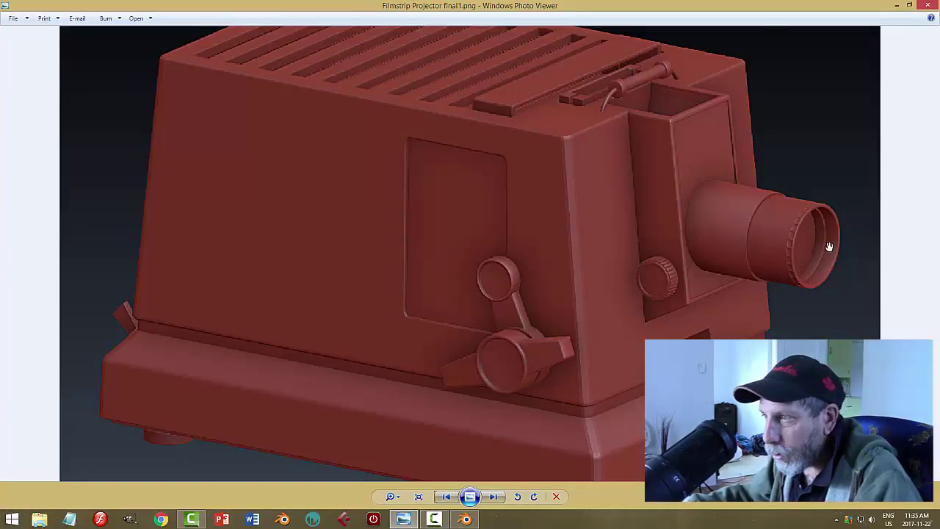
scroll(834, 247, up, 3)
scroll(732, 336, down, 2)
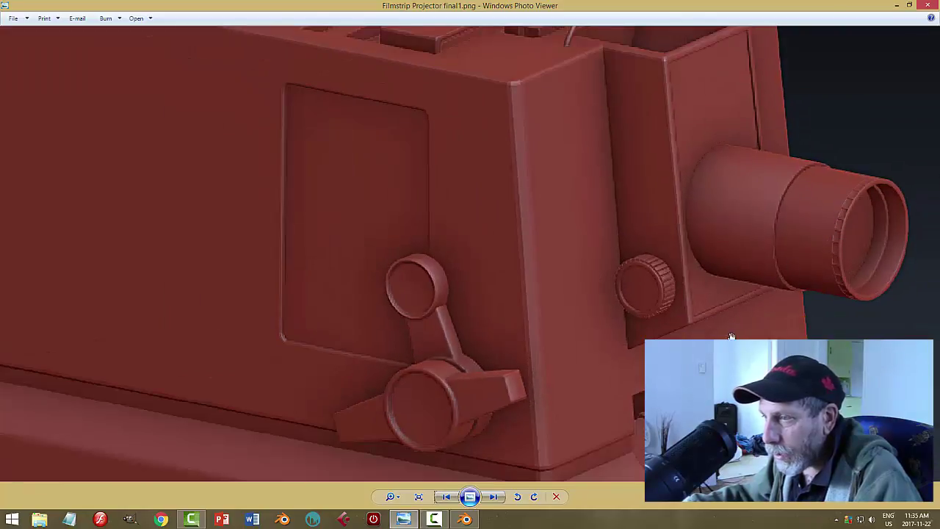
click(464, 519)
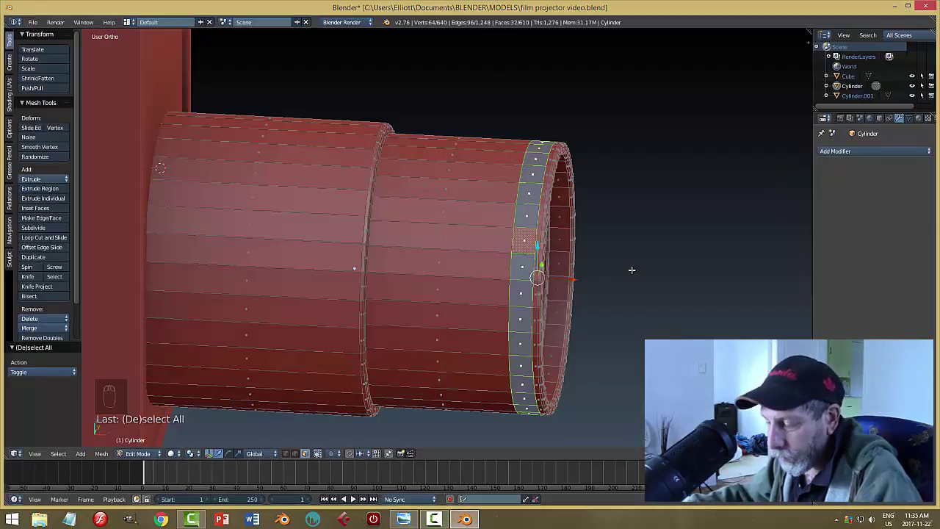
Inset the selected ring of faces behind the lens's front rim individually with a thickness of about 0.0152
key(i)
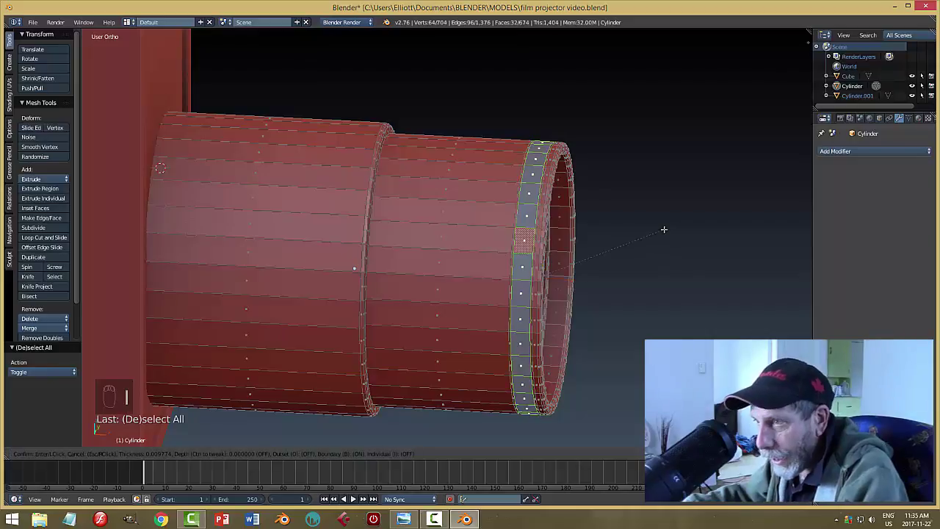
key(i)
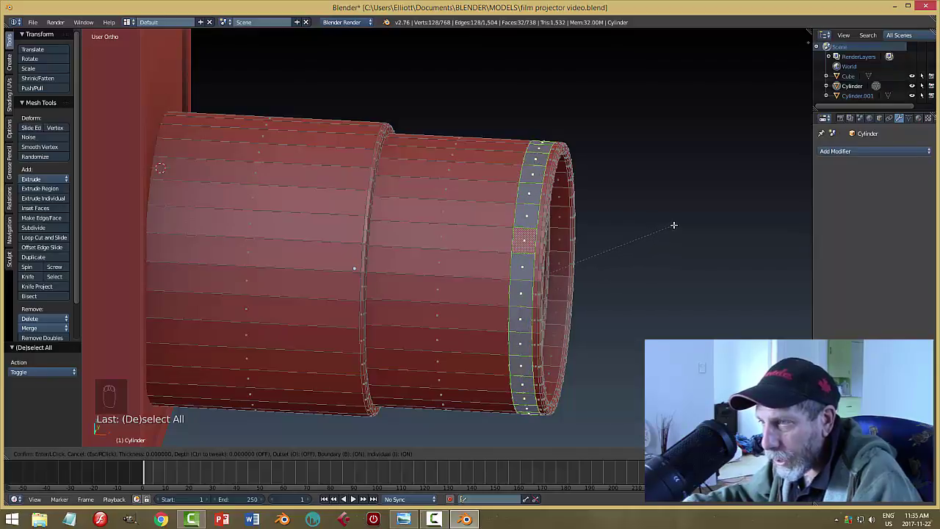
click(662, 236)
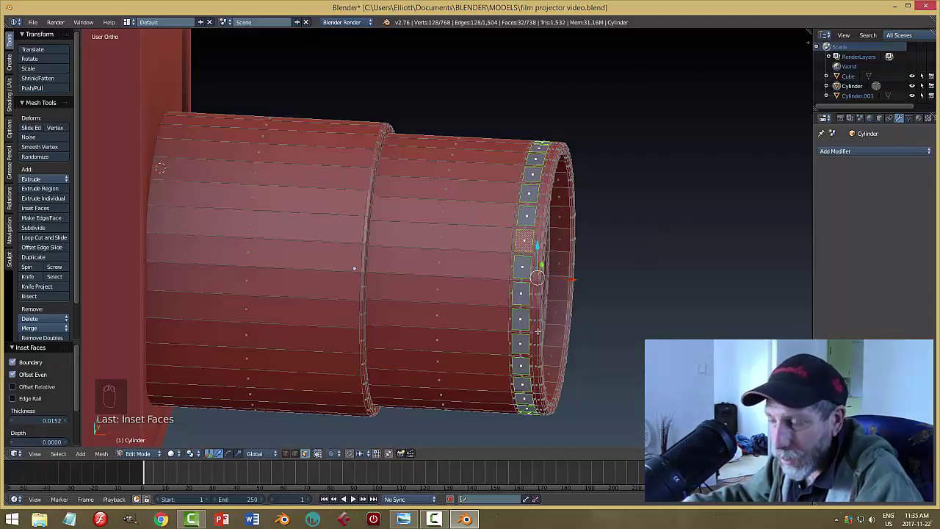
Extrude the inset faces individually into the barrel with an offset of about 0.023
middle_drag(619, 340, 600, 336)
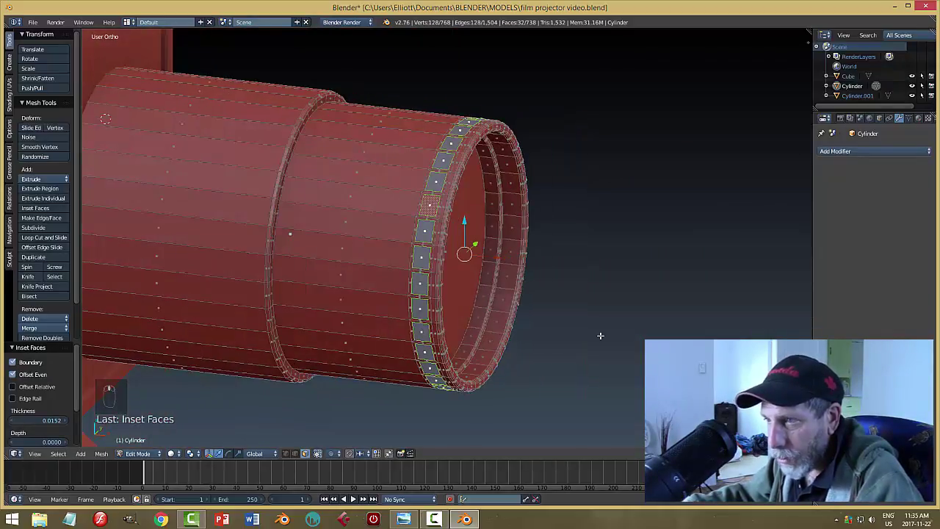
click(57, 200)
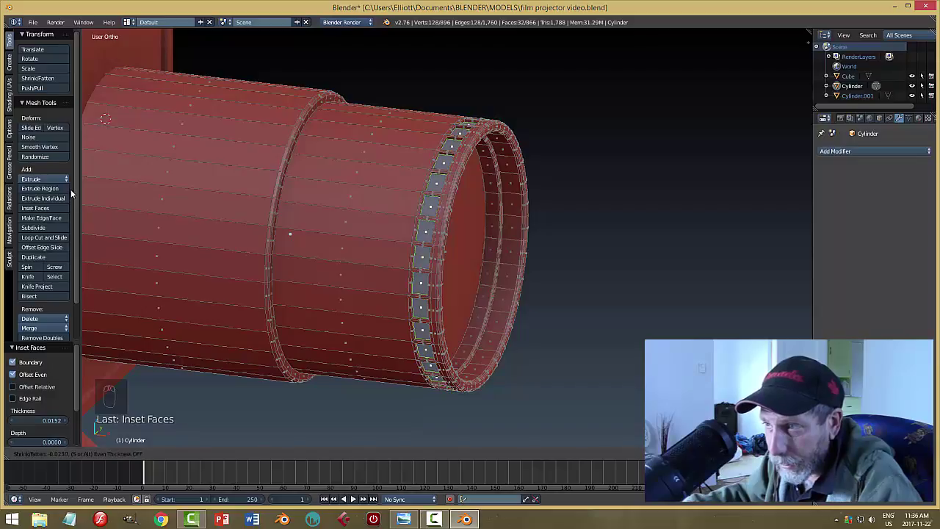
click(71, 193)
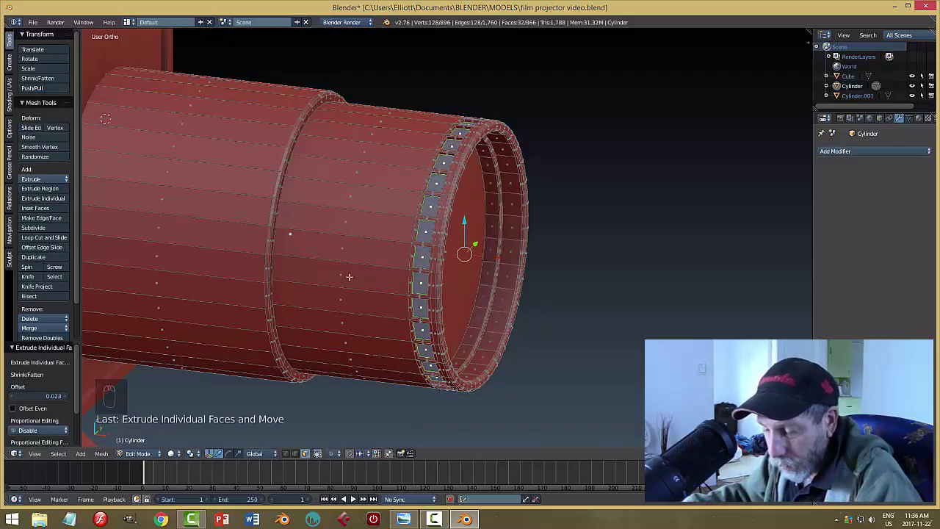
Bevel the edges of the recessed grip faces slightly, using one segment, and clear the selection
middle_drag(336, 257, 368, 253)
shift+middle_drag(645, 222, 617, 266)
scroll(583, 257, up, 3)
key(ctrl+b)
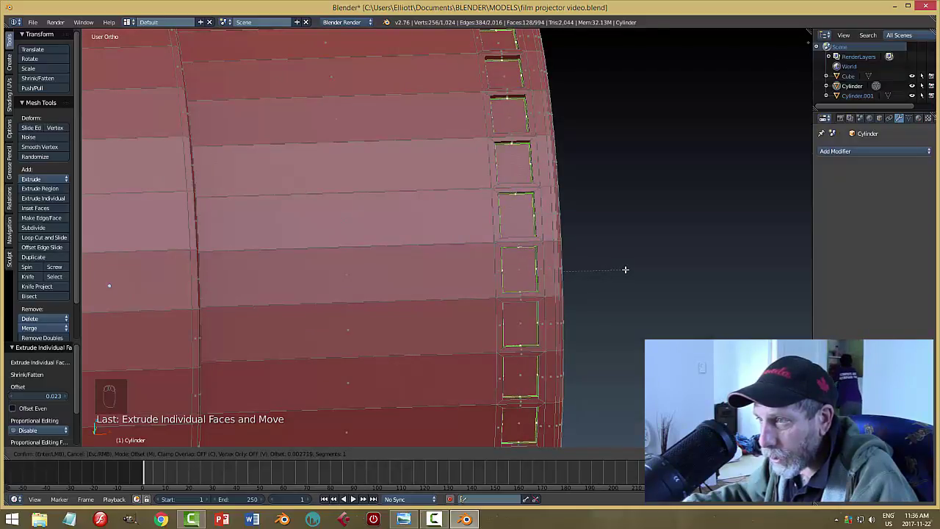
click(625, 269)
key(a)
Return to Object Mode and apply smooth shading to the lens barrel
key(Tab)
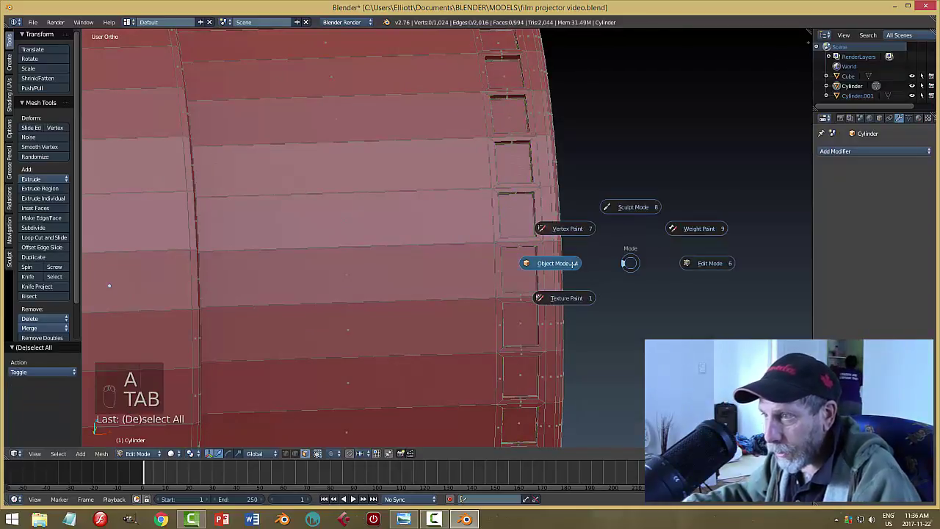
scroll(636, 259, down, 5)
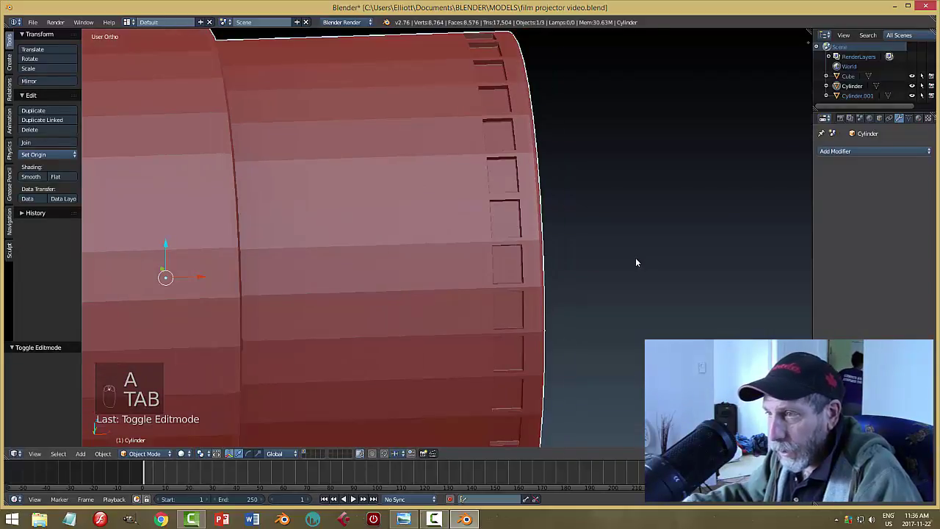
key(a)
scroll(595, 255, down, 3)
shift+middle_drag(575, 255, 514, 269)
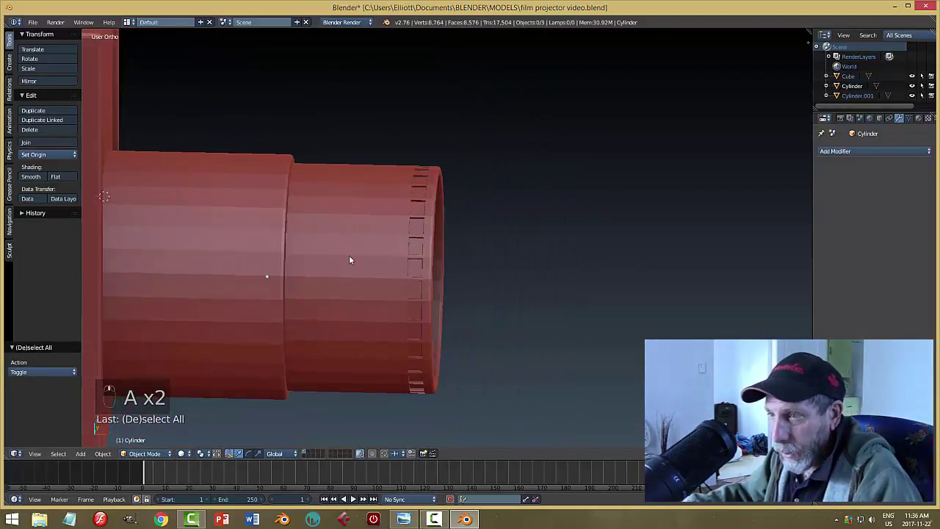
right_click(349, 257)
click(31, 177)
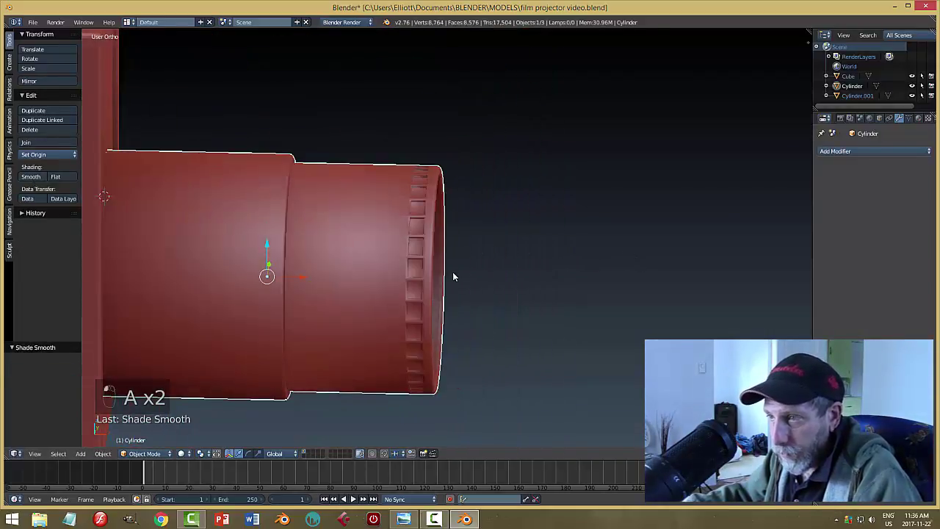
Add an Edge Split modifier with a 30° split angle to the lens barrel and apply it
scroll(470, 276, up, 2)
scroll(469, 275, down, 2)
middle_drag(417, 298, 578, 236)
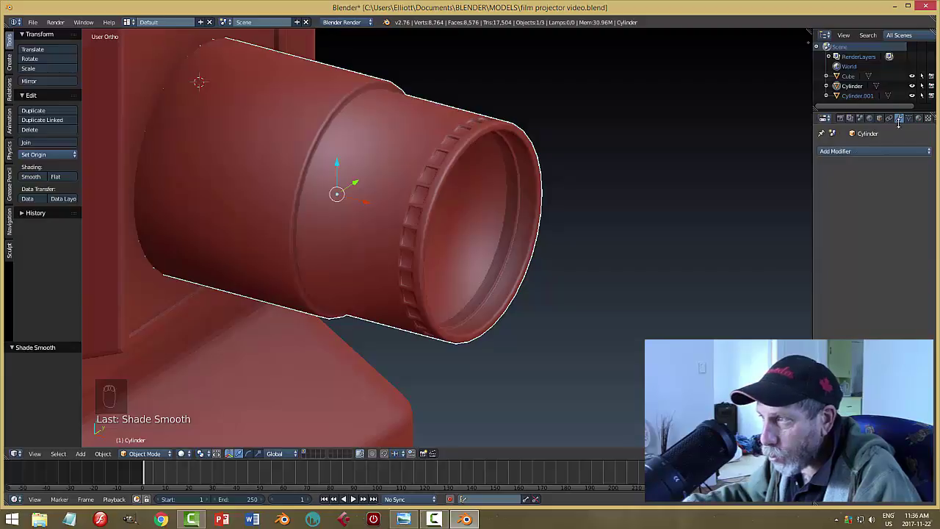
click(843, 151)
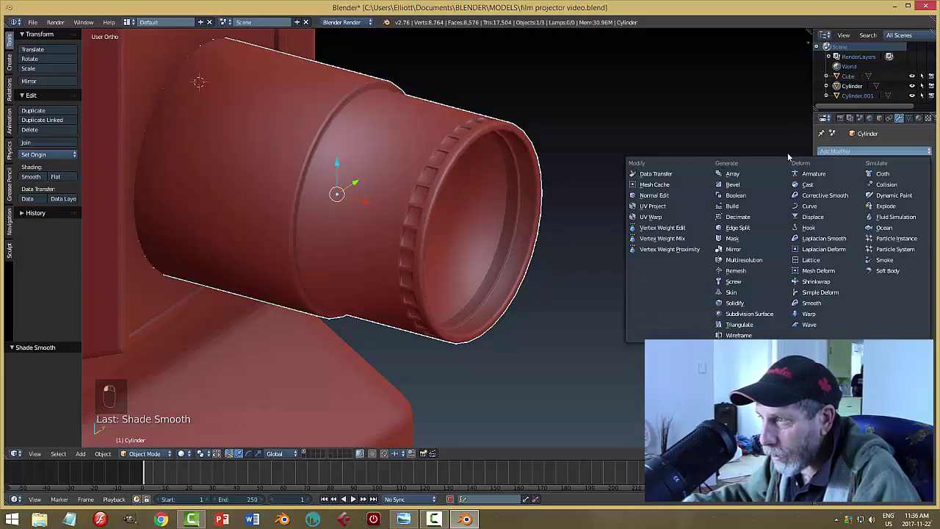
click(746, 229)
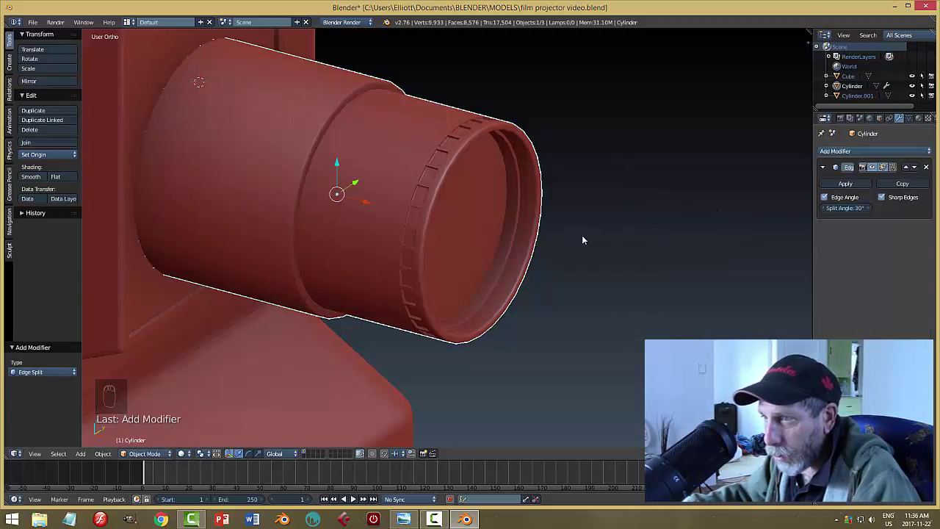
key(a)
scroll(587, 224, down, 3)
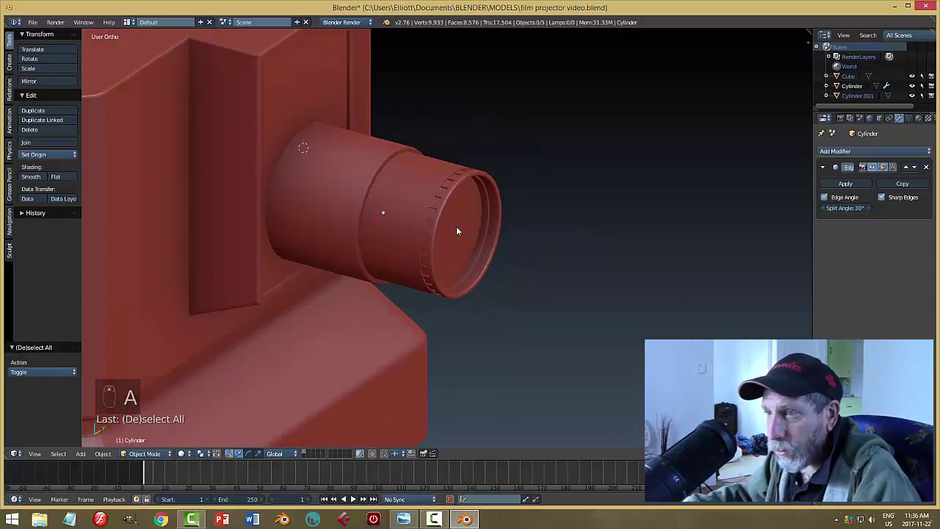
mouse_move(456, 231)
middle_down()
mouse_move(512, 224)
mouse_move(445, 224)
middle_up()
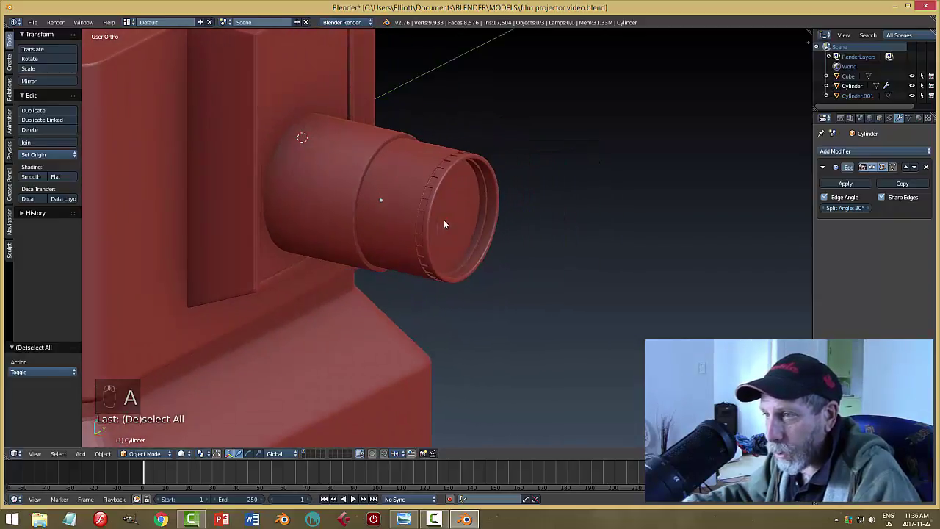
click(845, 184)
Move the lens barrel slightly toward the projector body along the X axis
middle_drag(603, 242, 404, 216)
right_click(461, 236)
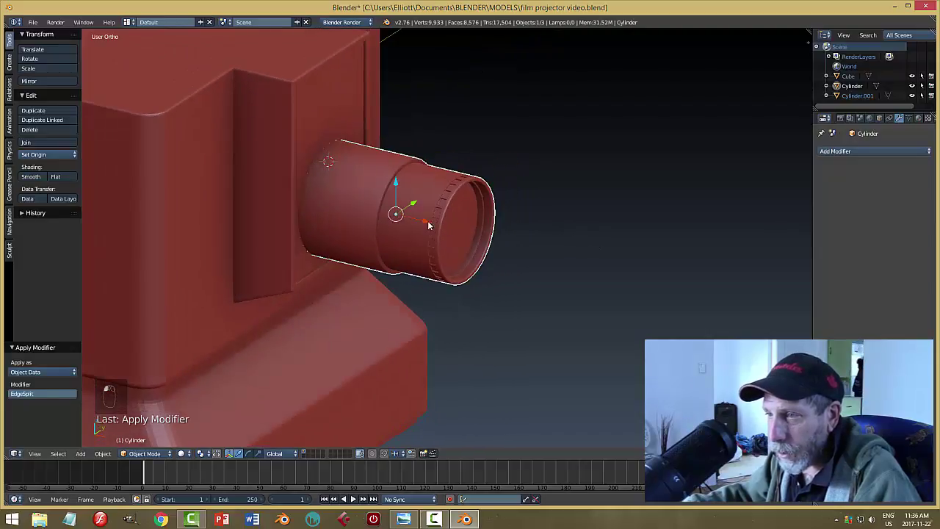
key(g)
key(x)
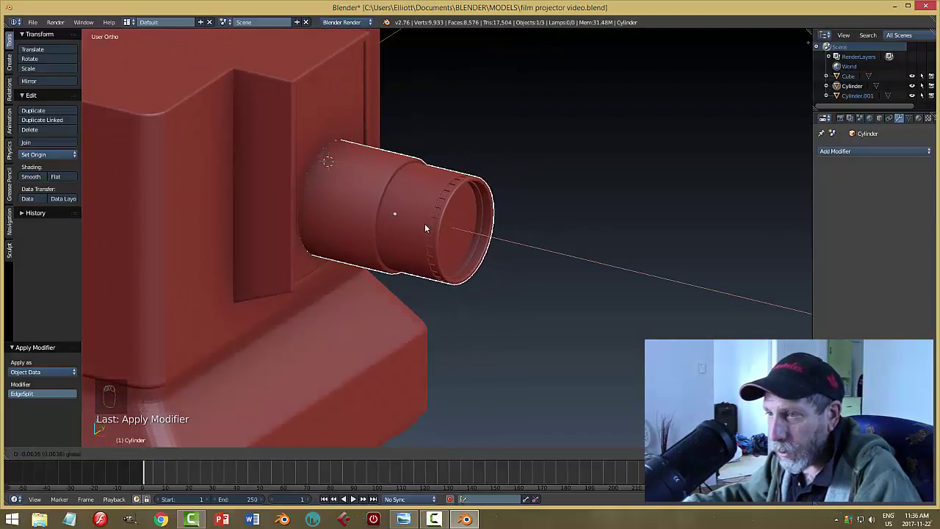
click(422, 224)
Deselect everything and save the projector file
scroll(580, 234, down, 5)
key(a)
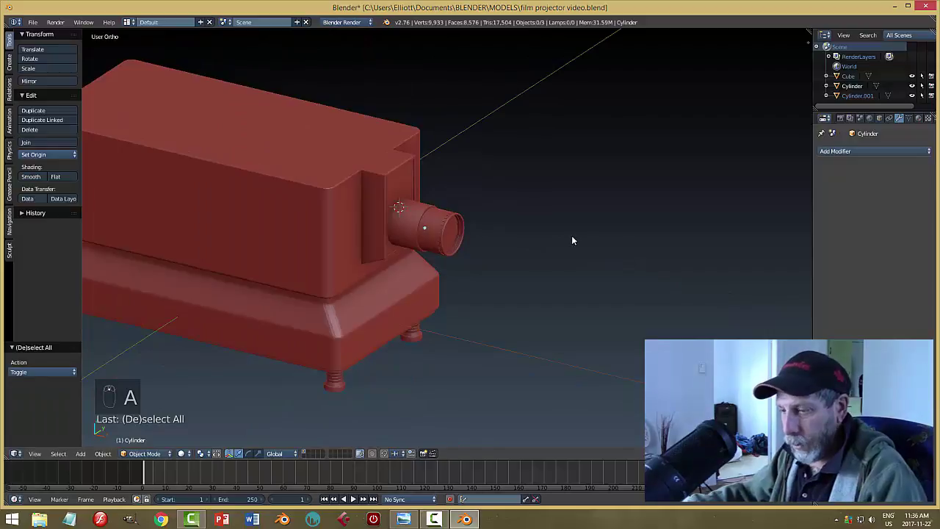
key(ctrl+s)
middle_drag(575, 238, 653, 253)
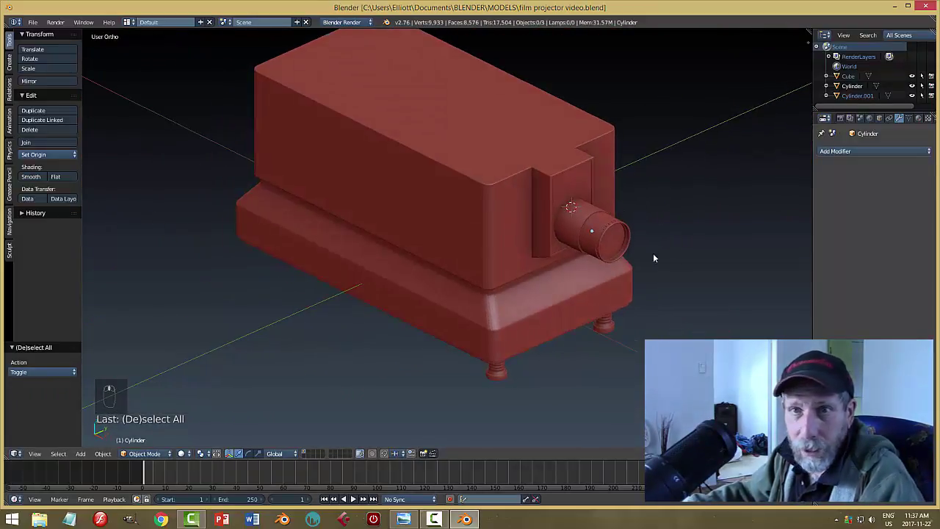
Dismiss the SUPERAntiSpyware trial notice and cancel the HP Update prompt
click(431, 524)
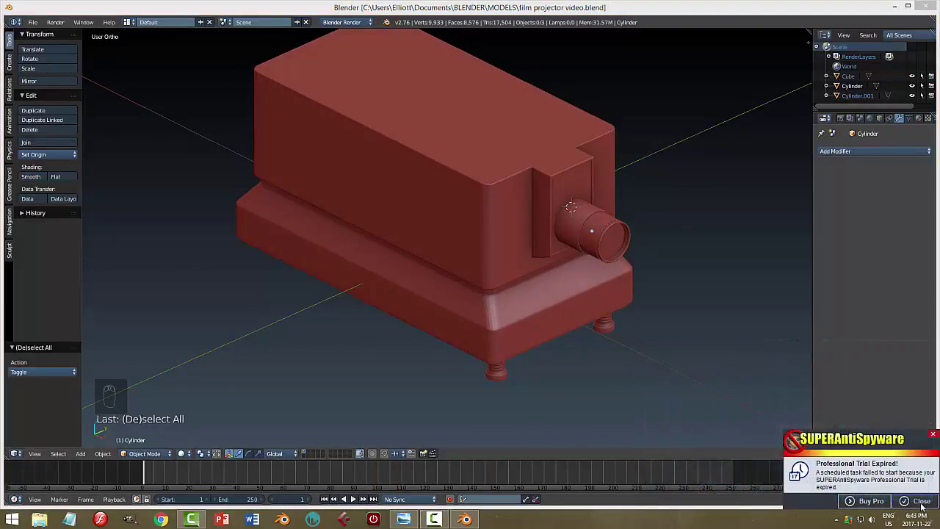
click(921, 503)
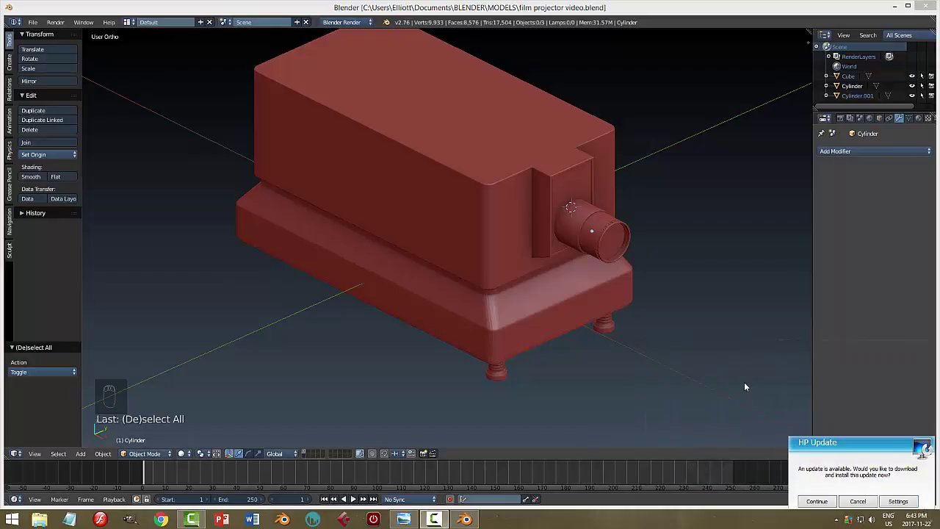
click(873, 502)
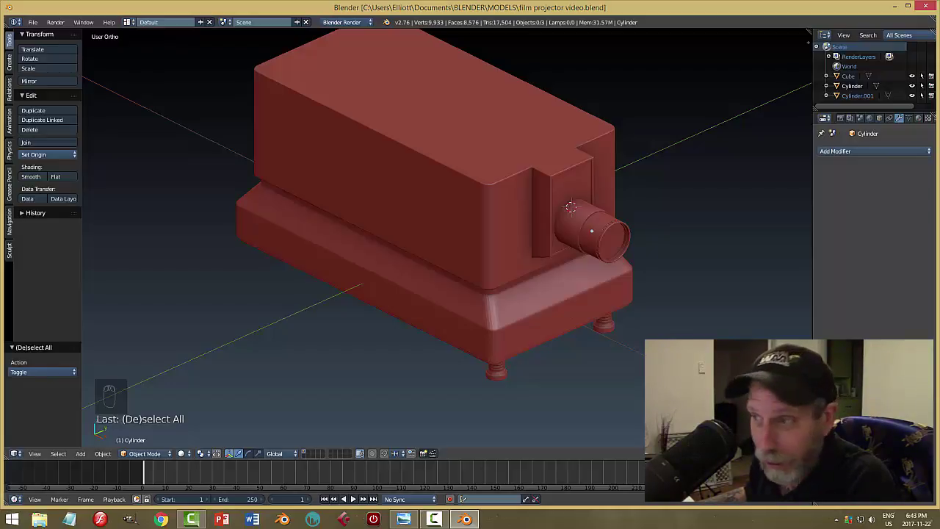
Shorten the projector body by scaling it along the X axis to about 0.878
middle_drag(600, 394, 653, 293)
right_click(419, 218)
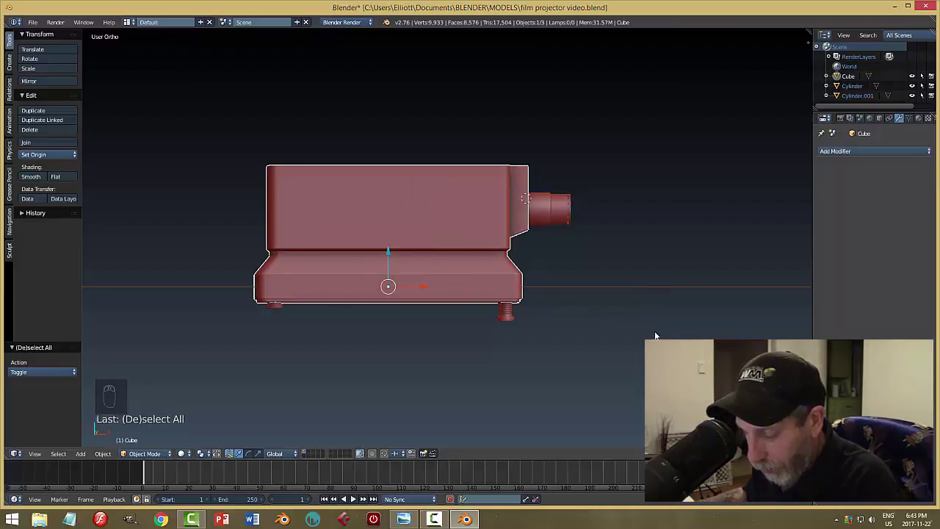
key(s)
key(x)
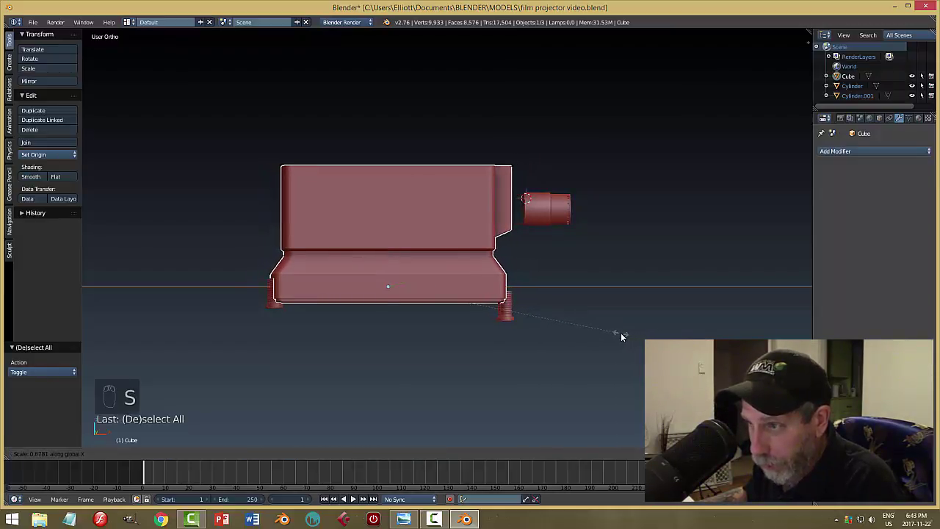
click(619, 332)
Move the lens barrel about 0.192 back along the X axis against the shortened body
right_click(545, 224)
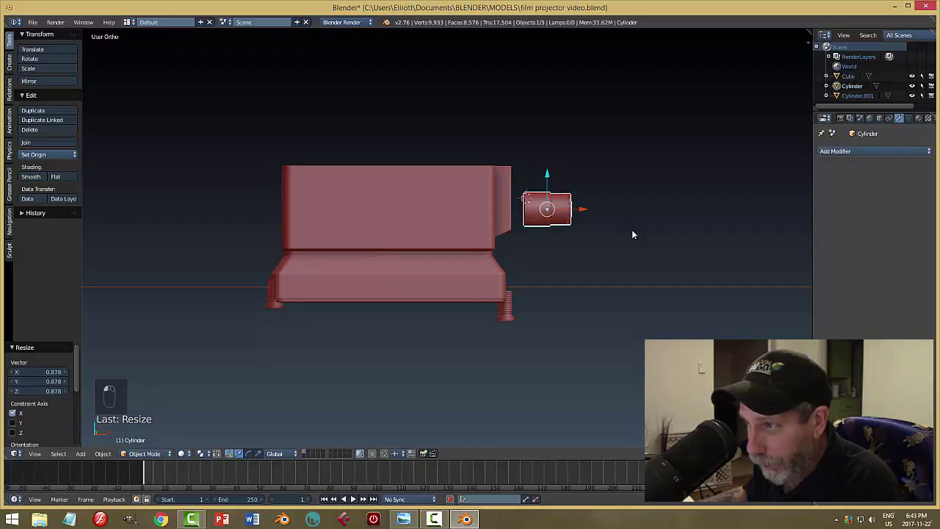
middle_drag(633, 234, 609, 254)
key(g)
key(x)
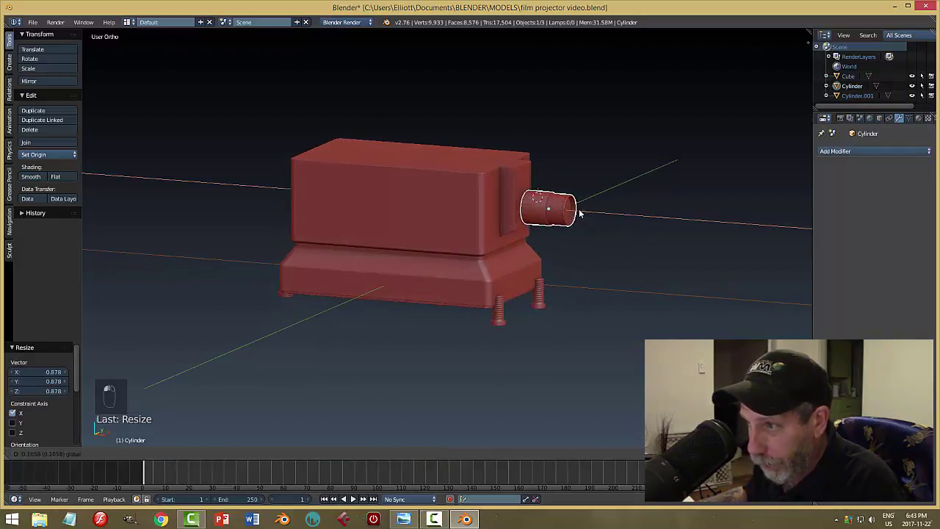
click(573, 211)
Select all linked geometry of the two feet at the lens end in the feet object's Edit Mode
right_click(503, 321)
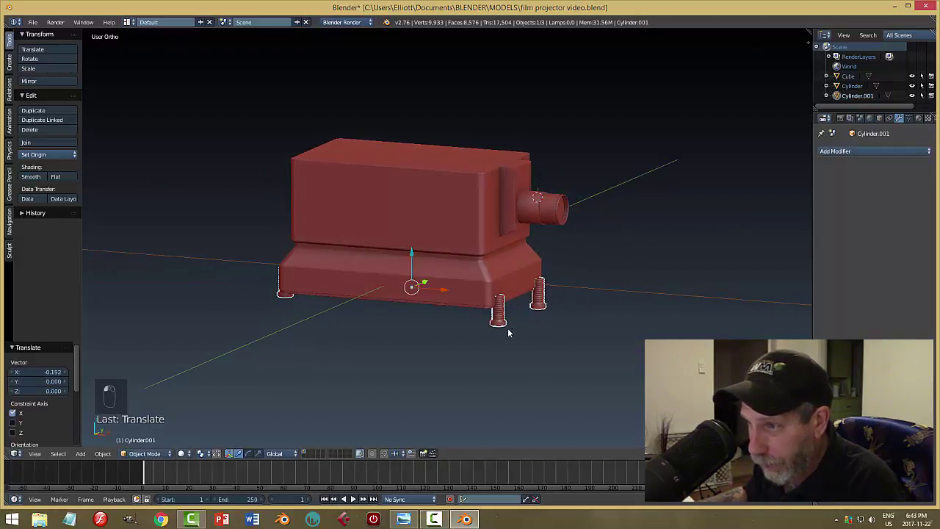
middle_drag(482, 331, 521, 320)
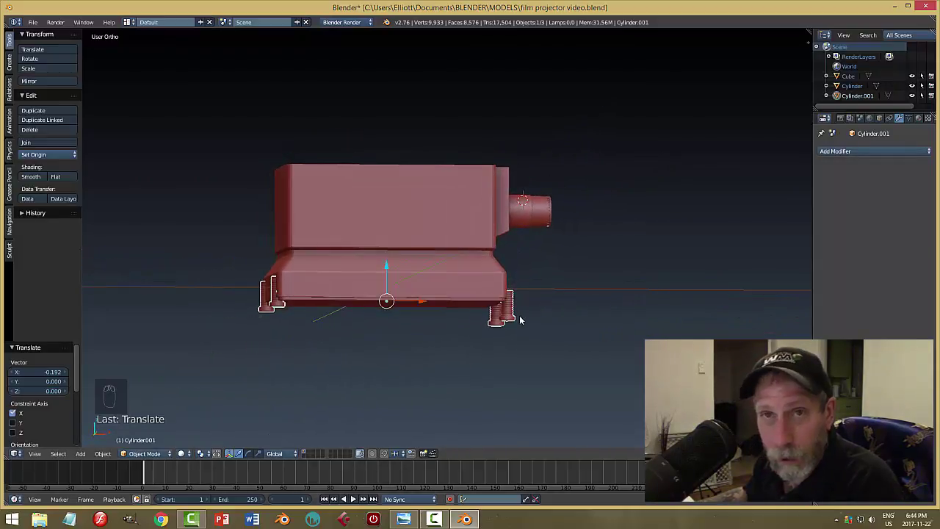
middle_drag(494, 356, 493, 336)
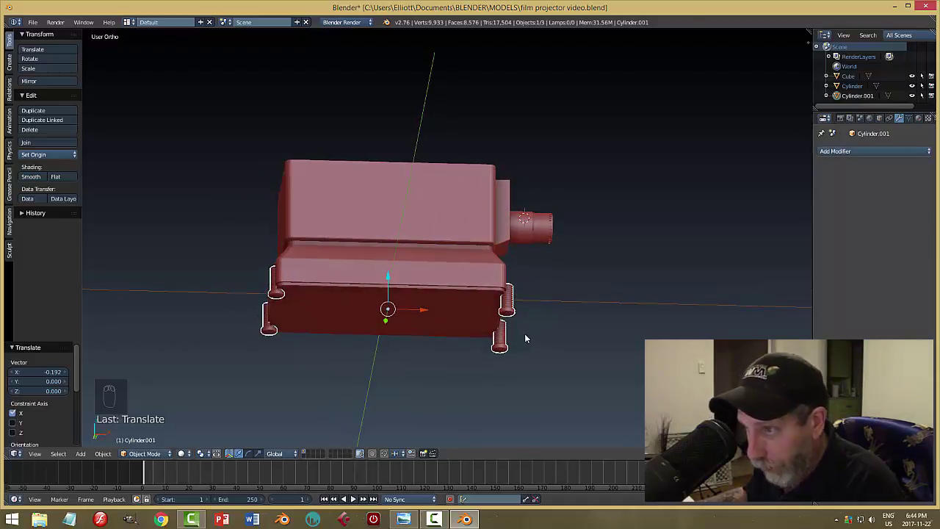
key(Tab)
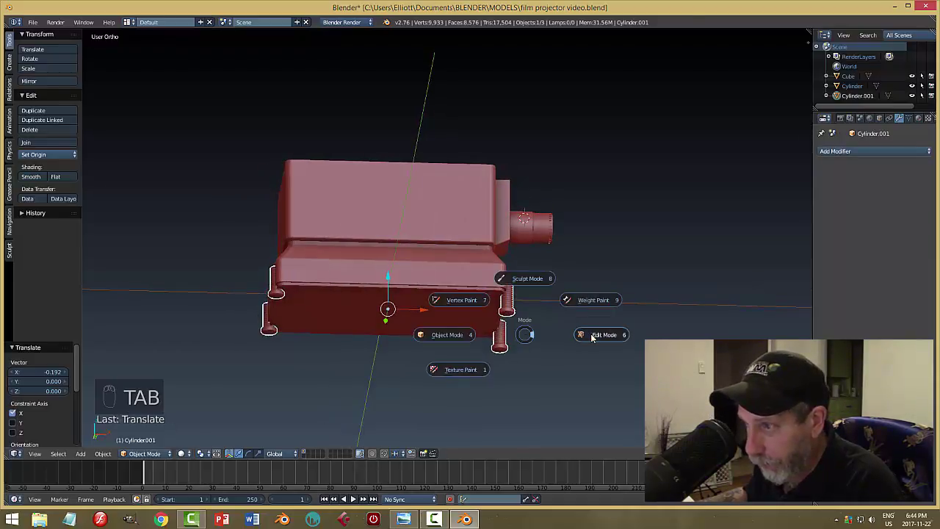
right_click(507, 312)
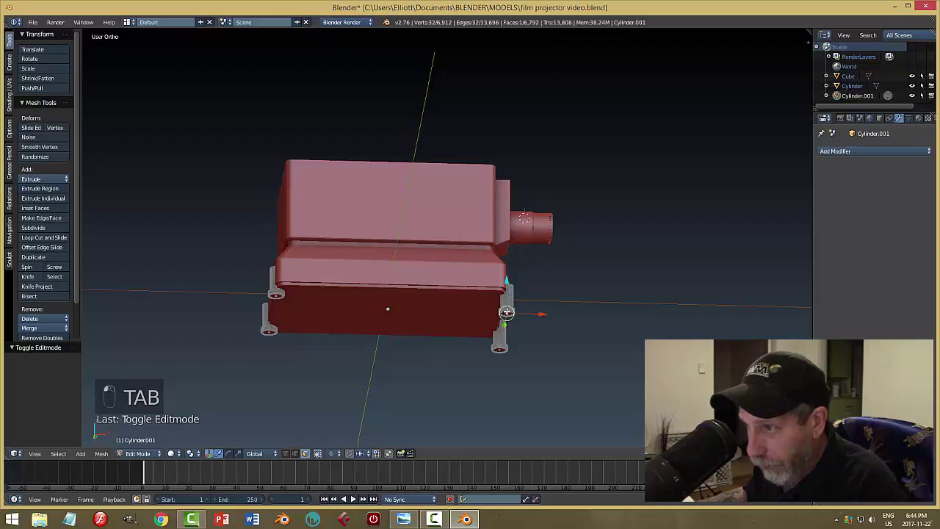
shift+right_click(501, 349)
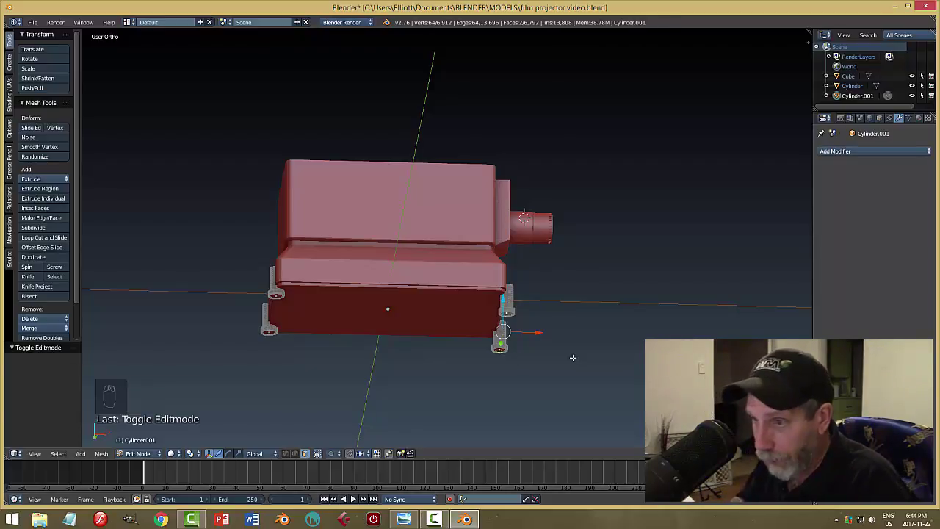
key(ctrl+l)
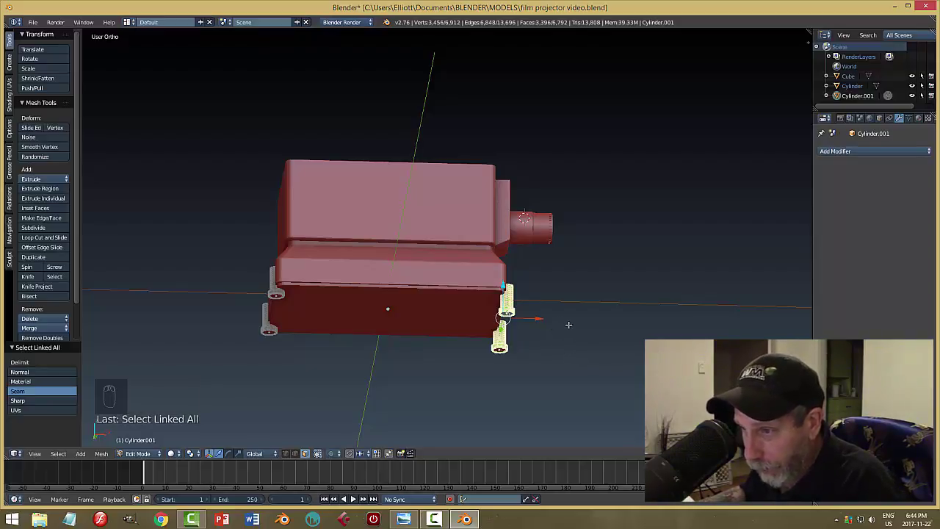
middle_drag(569, 324, 561, 342)
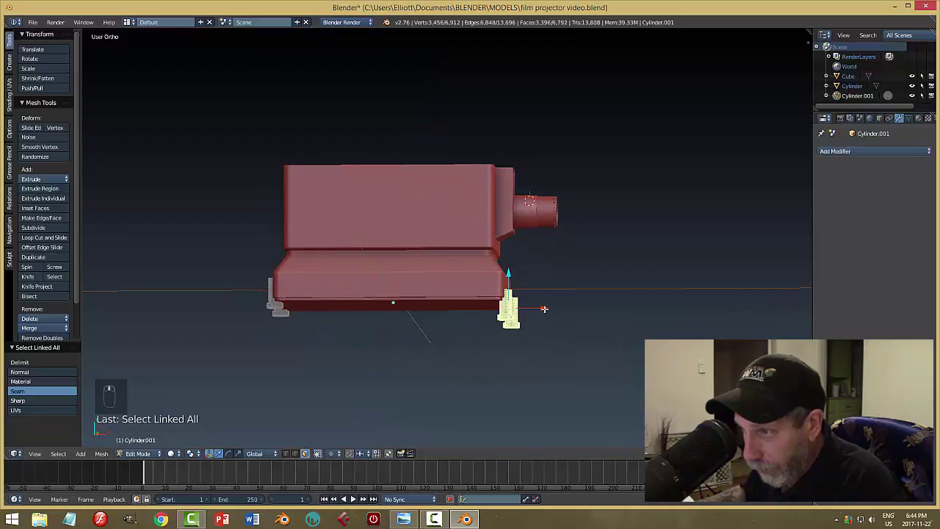
Move the two selected lens-end feet about 0.291 inward along the X axis and return to Object Mode
drag(544, 308, 520, 311)
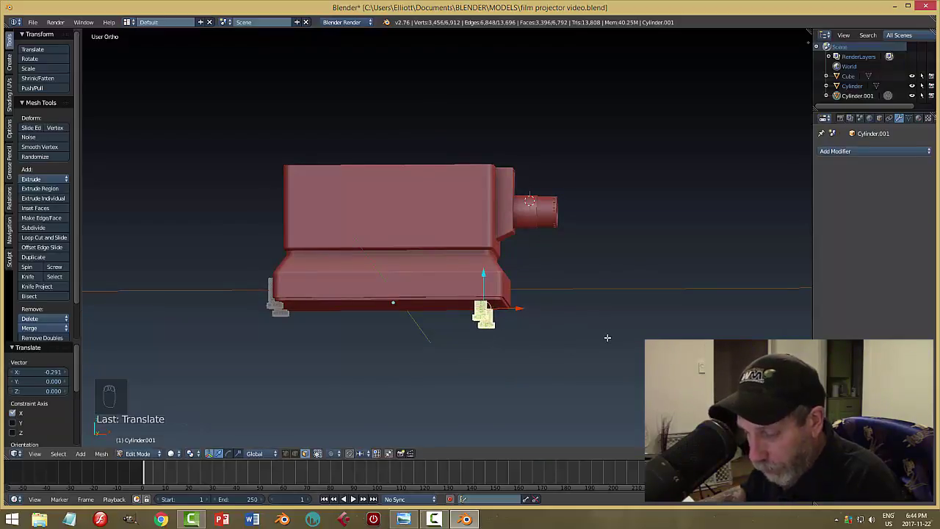
key(a)
key(Tab)
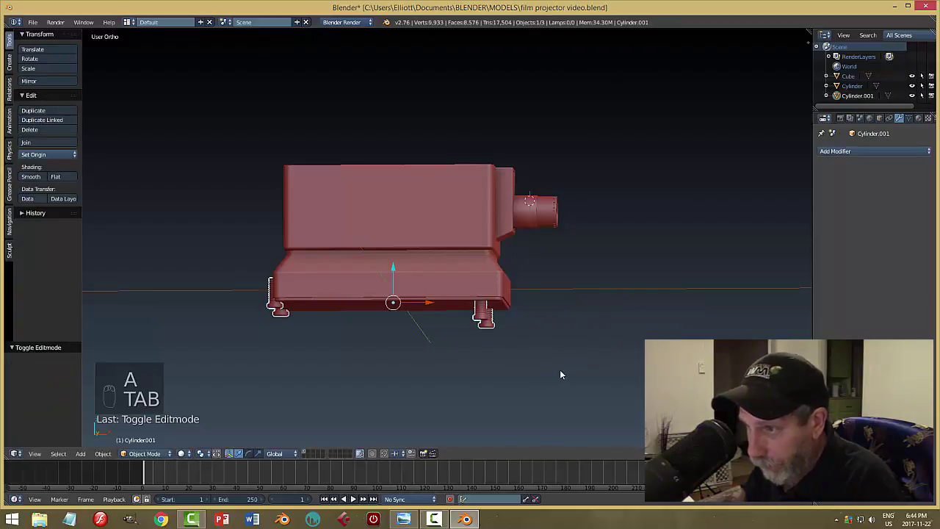
Shift the whole feet object about 0.165 toward the lens along X, then nudge it about 0.028 back
drag(428, 305, 442, 305)
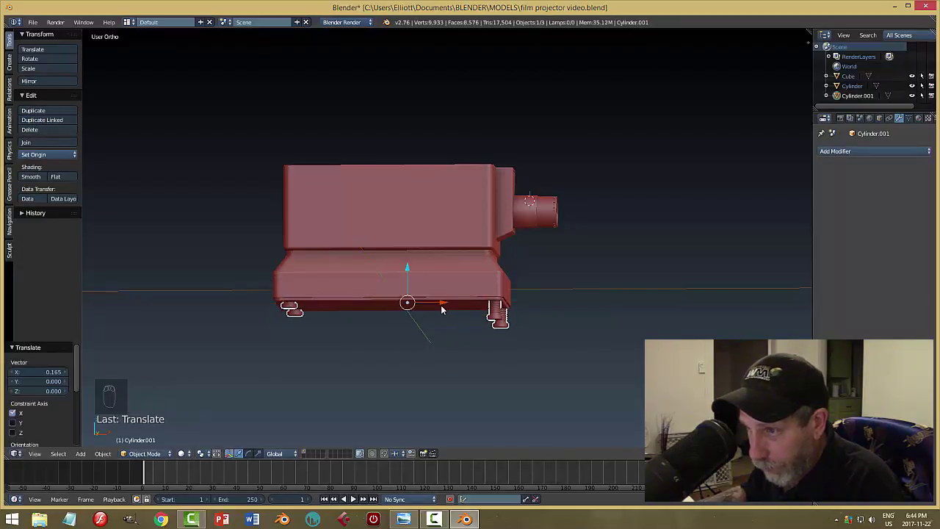
middle_drag(529, 313, 441, 291)
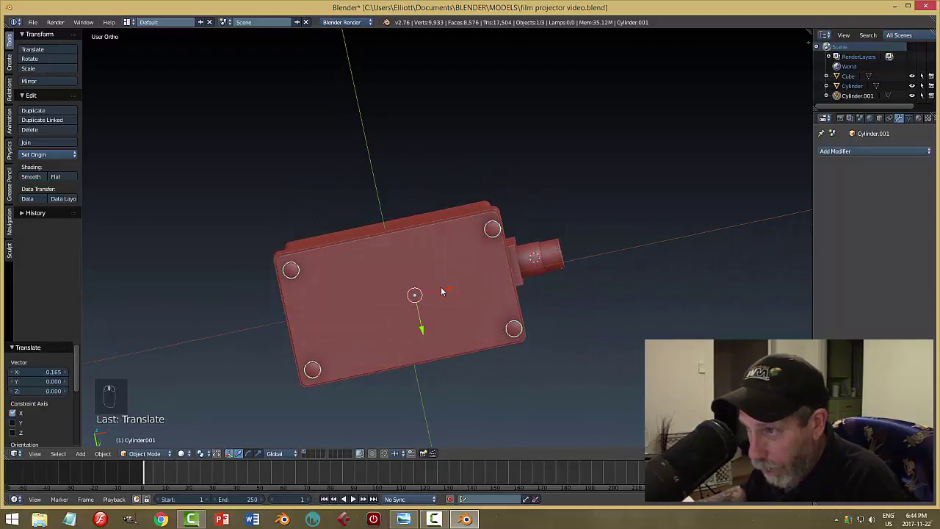
drag(448, 293, 445, 293)
middle_drag(550, 308, 539, 361)
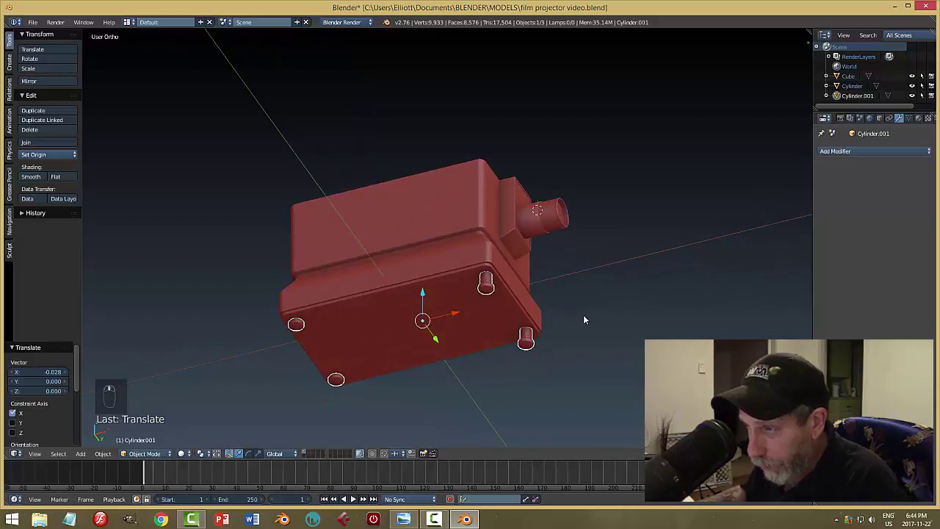
Select the full linked geometry of the two lens-end feet in Edit Mode and move them farther inward along the X axis
key(Tab)
click(649, 325)
right_click(487, 289)
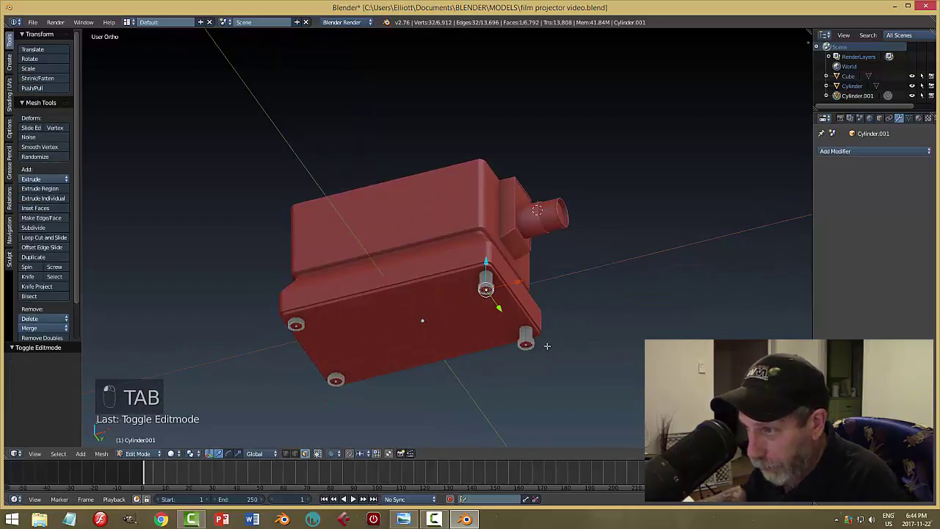
shift+right_click(527, 344)
scroll(572, 358, up, 3)
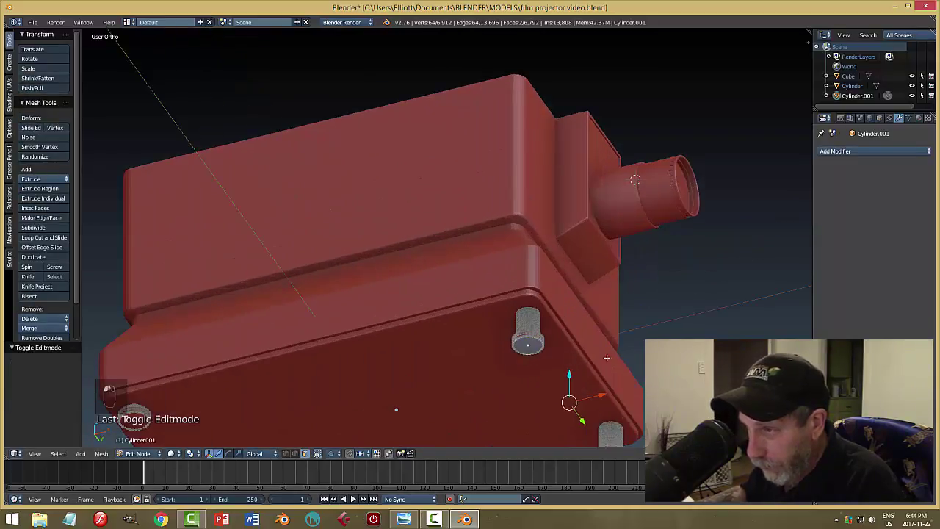
scroll(632, 348, up, 2)
shift+scroll(624, 243, down, 1)
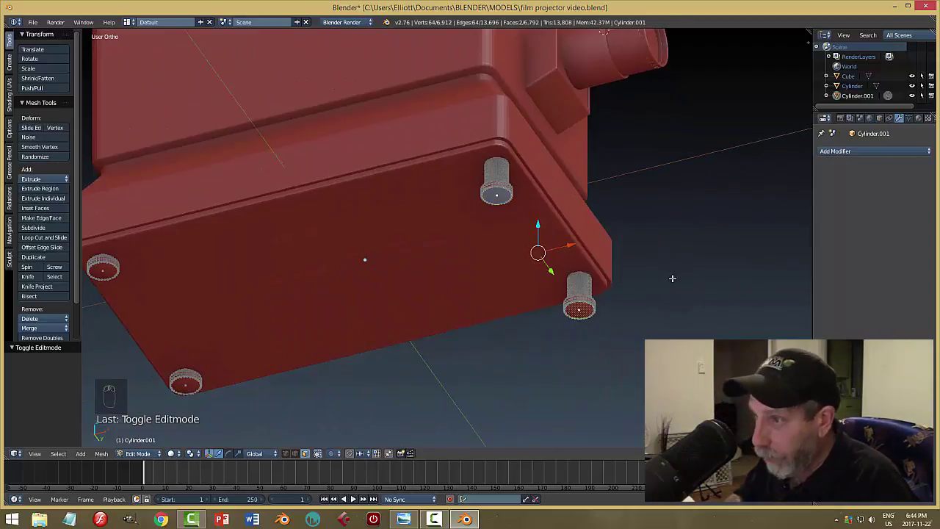
key(ctrl+l)
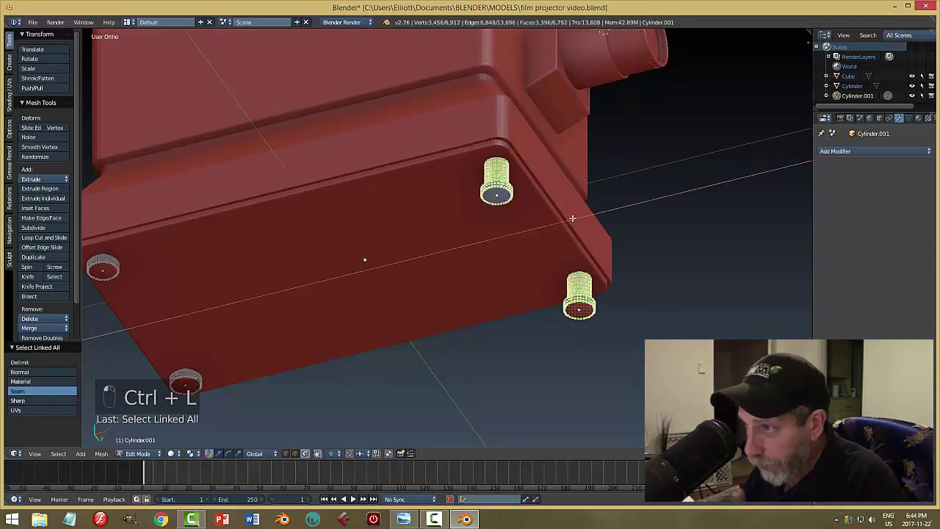
drag(563, 223, 531, 230)
key(a)
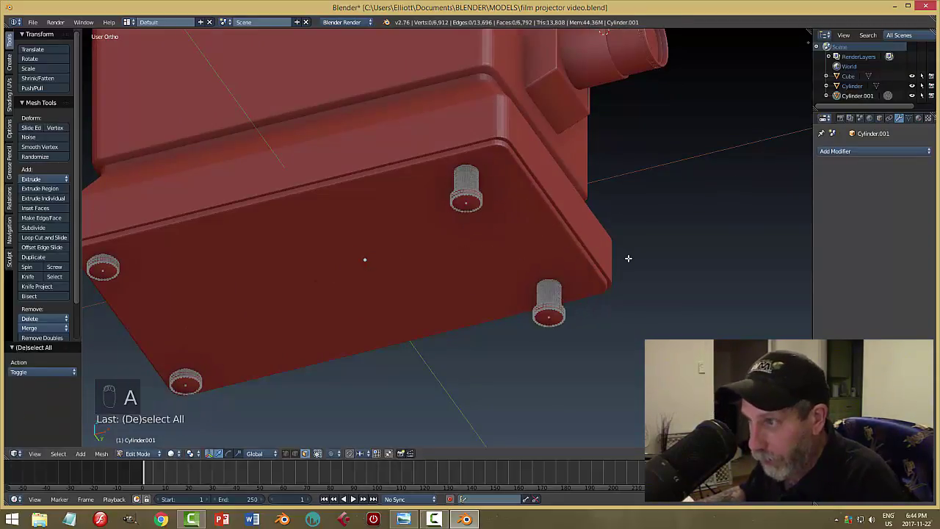
key(Tab)
Shift the whole feet object slightly toward the lens end along X to even out its placement beneath the body
scroll(518, 286, down, 1)
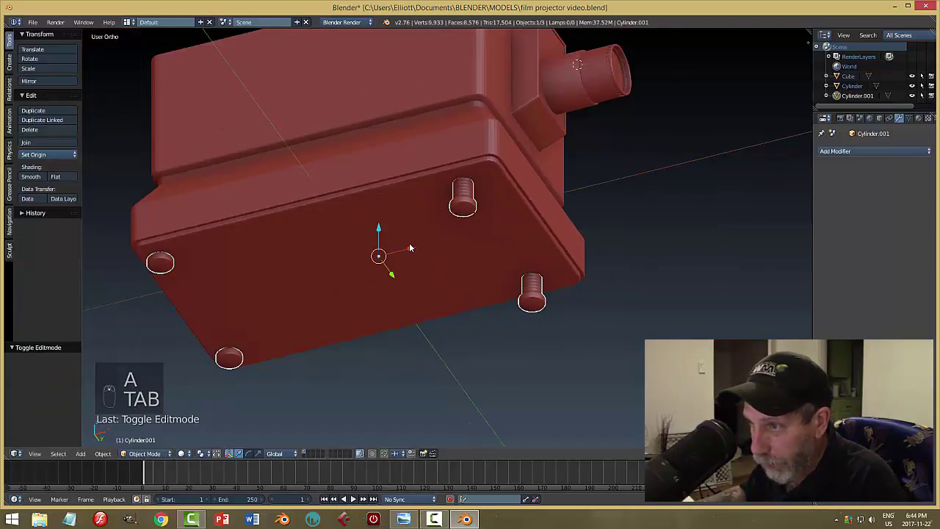
drag(412, 252, 422, 245)
middle_drag(569, 300, 639, 342)
key(a)
scroll(552, 315, down, 3)
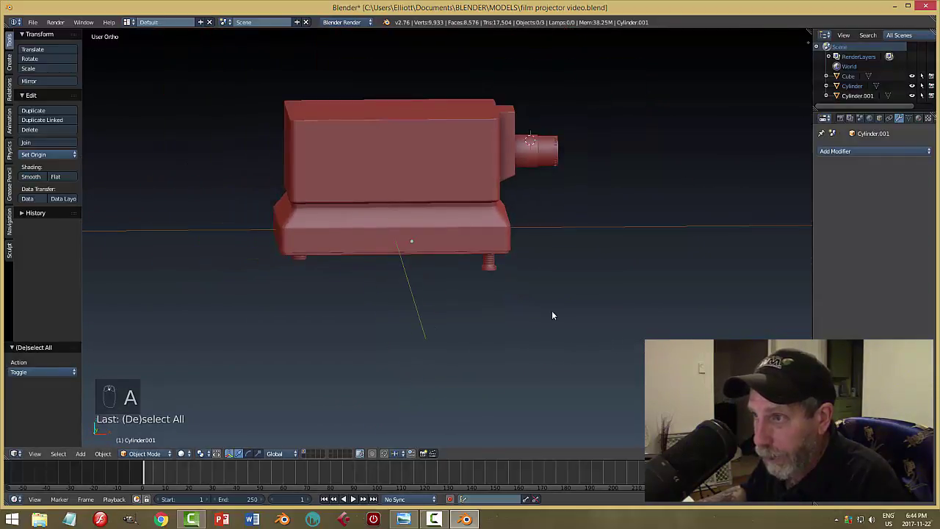
mouse_move(552, 314)
middle_down()
mouse_move(541, 340)
mouse_move(609, 312)
mouse_move(539, 310)
mouse_move(550, 291)
mouse_move(546, 307)
mouse_move(518, 321)
mouse_move(544, 316)
mouse_move(557, 288)
mouse_move(535, 307)
mouse_move(545, 331)
middle_up()
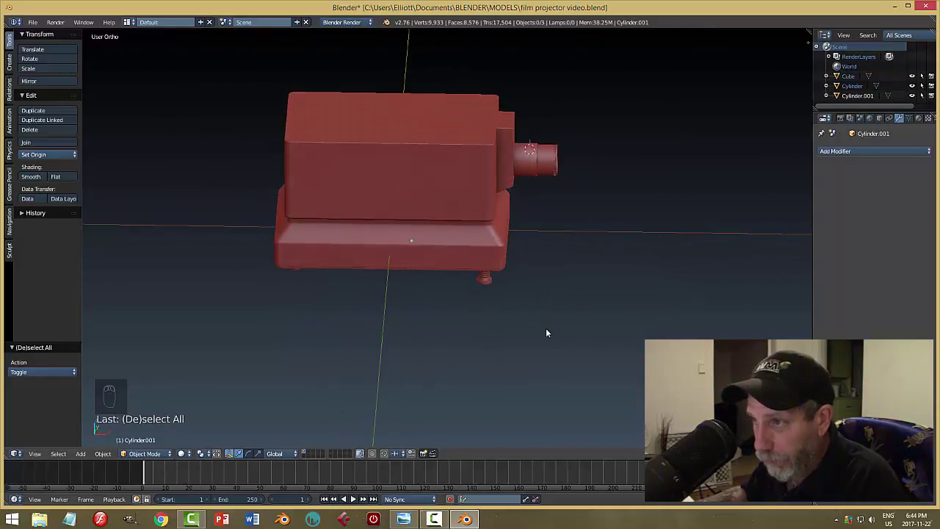
Shorten the projector body again by scaling it along the X axis to about 0.906
right_click(434, 194)
key(s)
key(x)
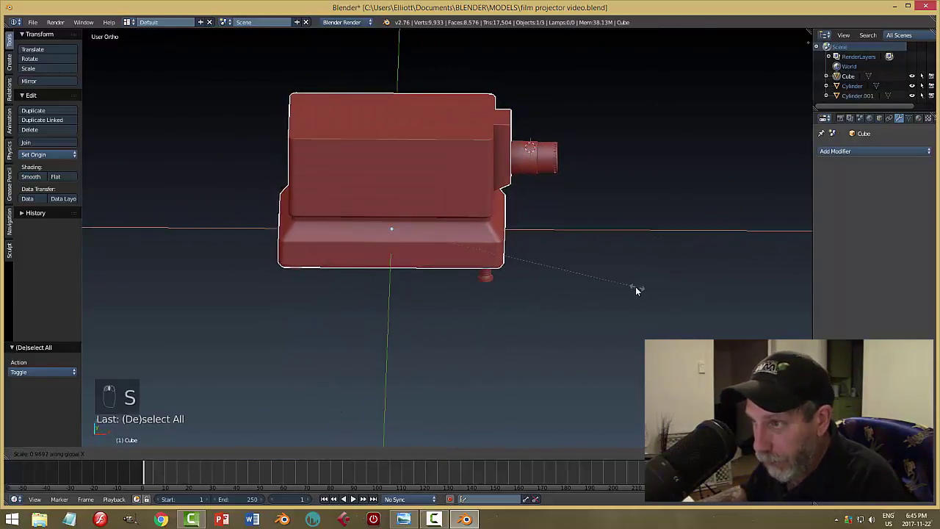
click(620, 289)
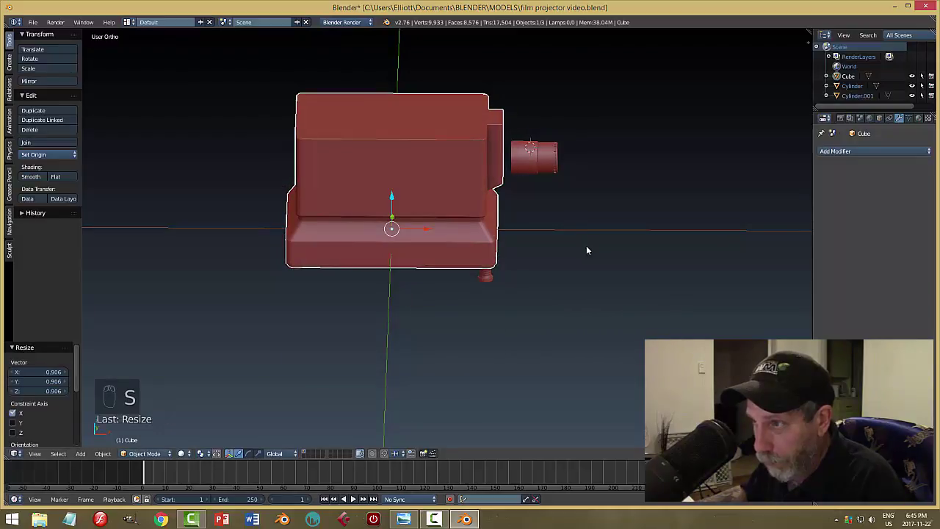
Move the lens barrel back along the X axis until it meets the front housing of the shortened body
right_click(531, 170)
middle_drag(596, 247, 560, 182)
key(g)
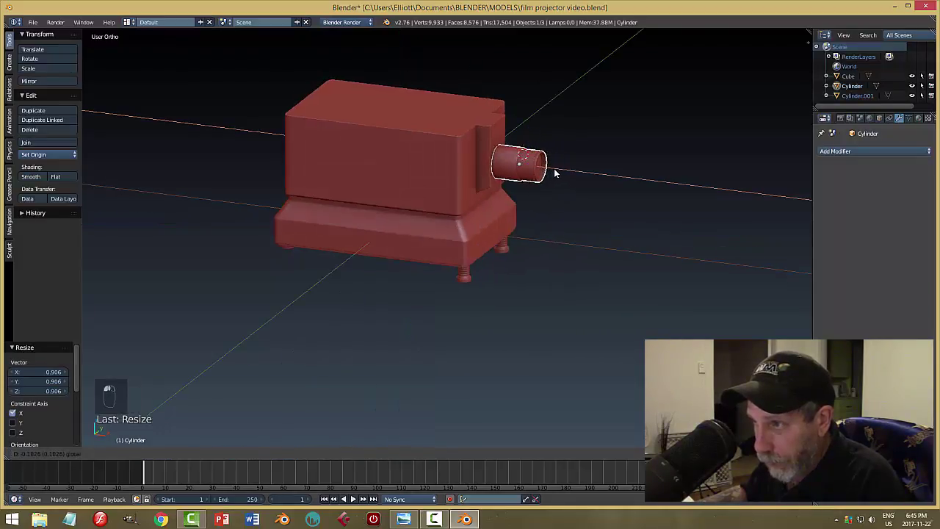
click(554, 172)
key(a)
Select all linked geometry of the two lens-end feet in Edit Mode and move them inward along X to suit the shorter base
middle_drag(528, 313, 524, 261)
right_click(487, 235)
key(Tab)
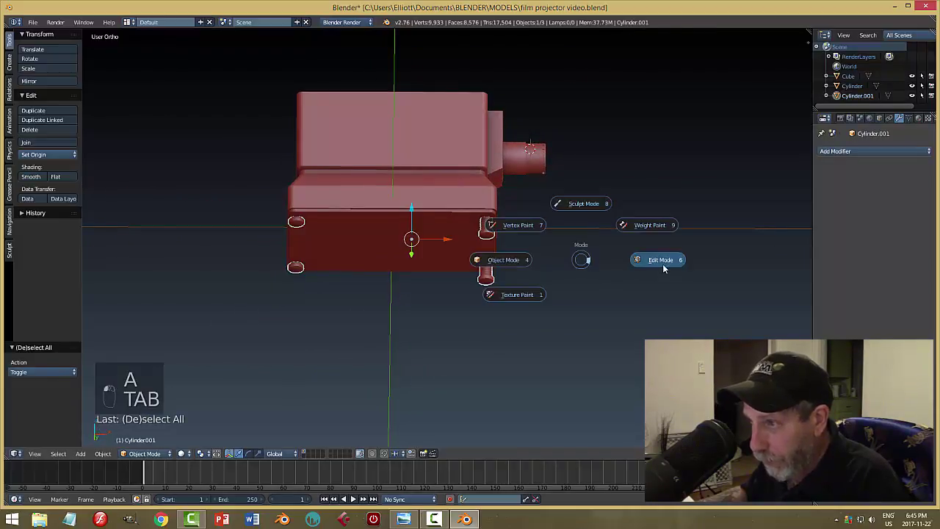
click(658, 259)
key(l)
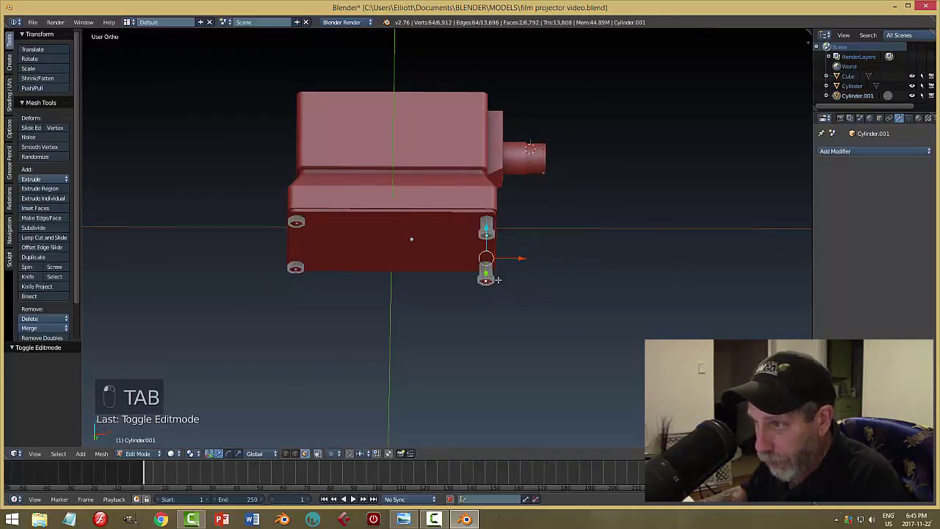
key(ctrl+l)
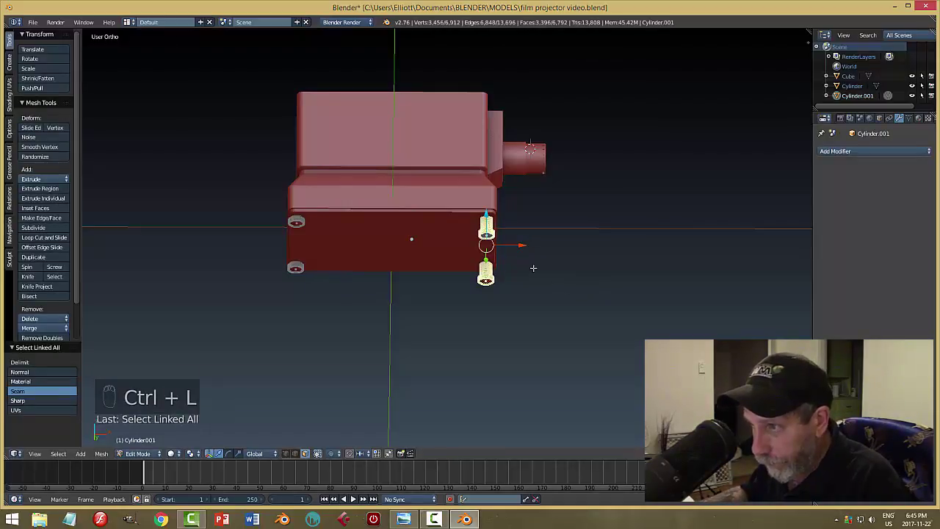
mouse_move(523, 245)
mouse_down()
mouse_move(497, 245)
mouse_move(506, 245)
mouse_up()
key(a)
key(Tab)
click(495, 284)
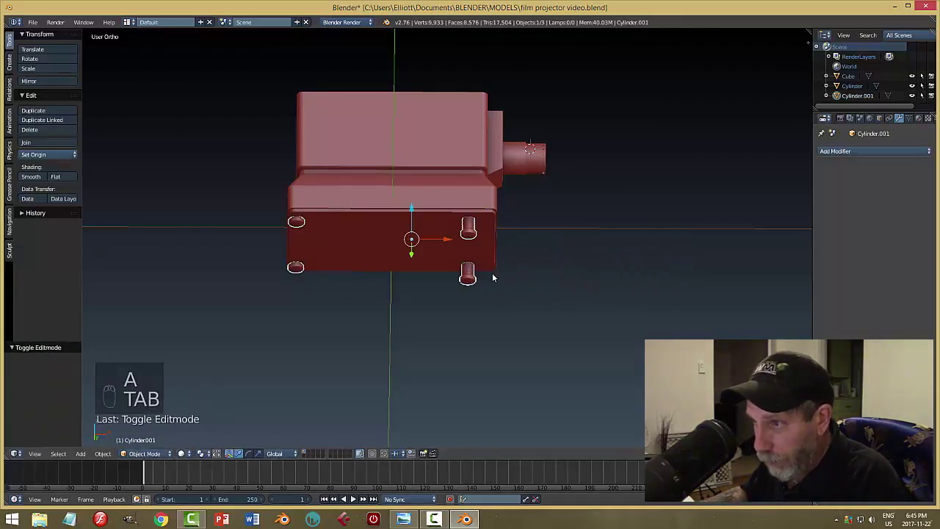
Nudge the whole feet object toward the lens along X to balance it under the base, and save the file
drag(445, 239, 455, 240)
middle_drag(454, 239, 550, 340)
key(a)
key(ctrl+s)
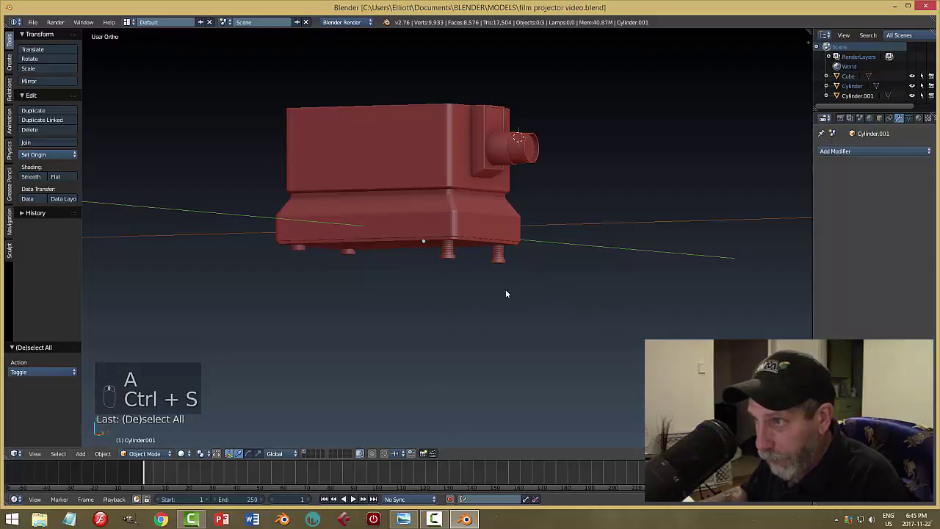
Examine the model's lens end and compare it with the reference images Filmstrip Projector final1.png and final2.png in Windows Photo Viewer
middle_drag(506, 292, 541, 277)
scroll(524, 323, up, 3)
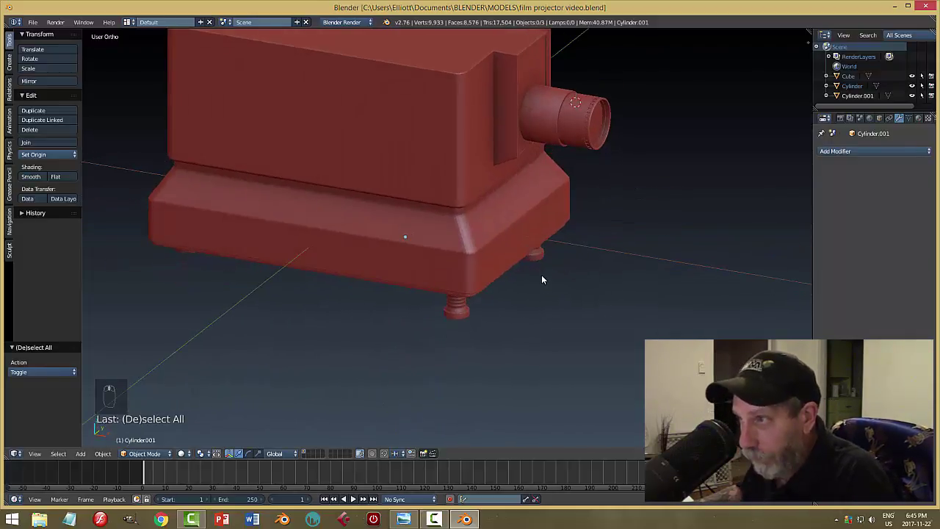
middle_drag(534, 202, 511, 232)
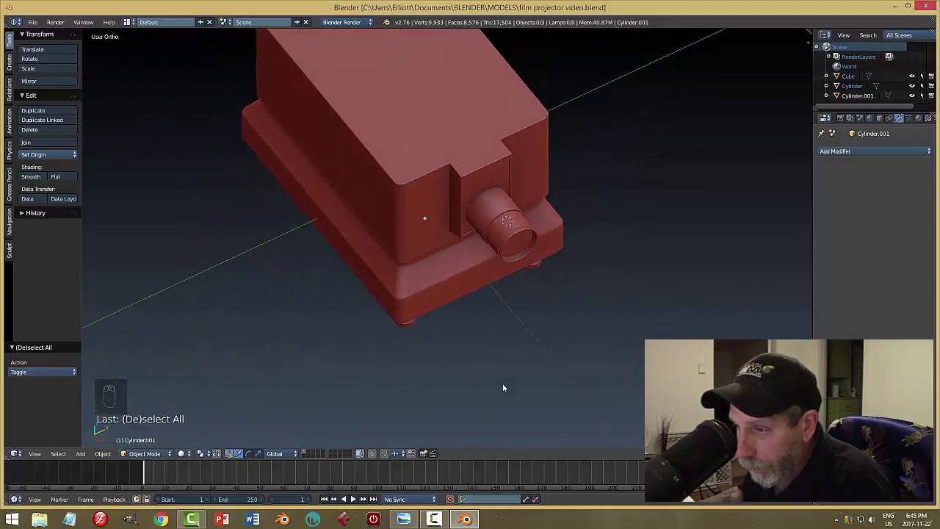
click(403, 519)
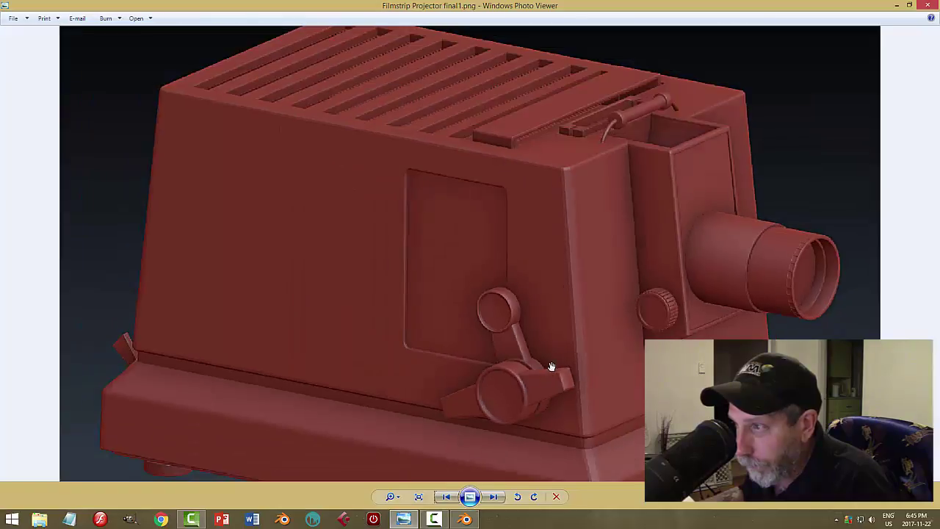
scroll(628, 321, down, 1)
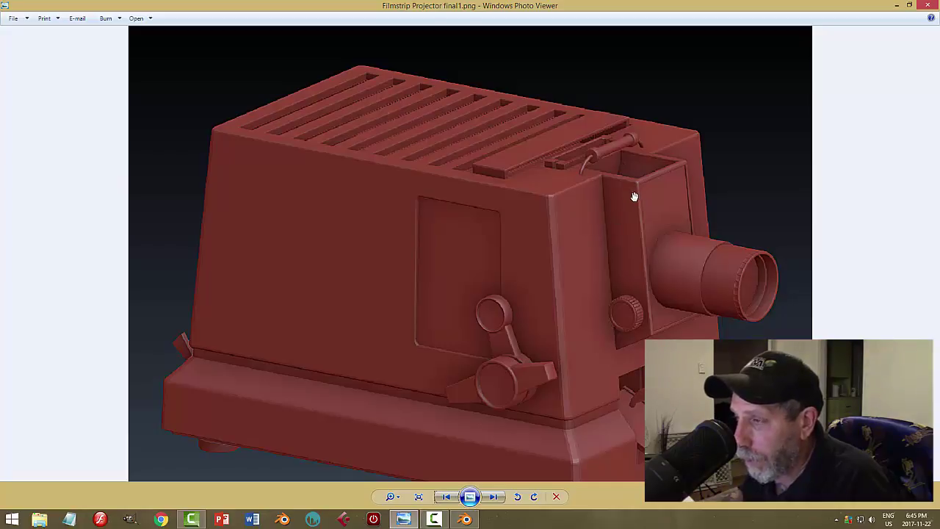
click(494, 496)
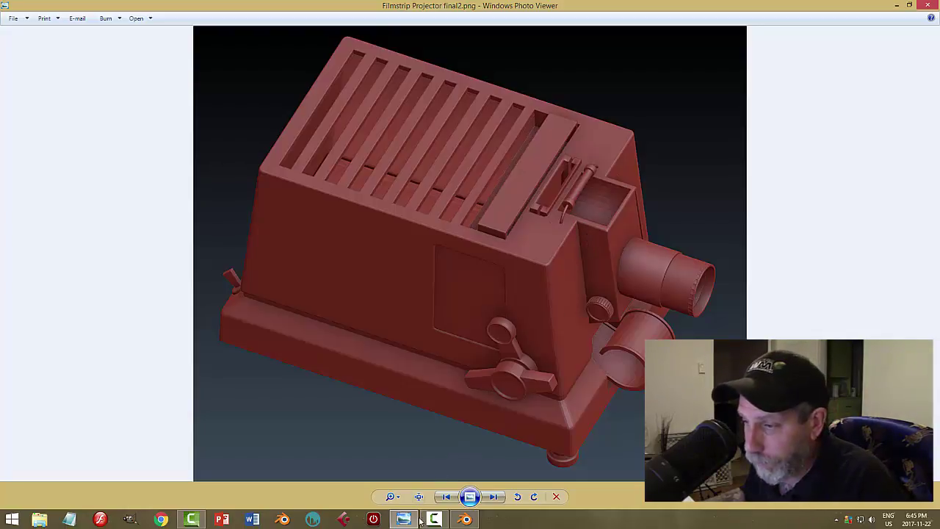
click(465, 520)
Snap the 3D cursor to the top face of the body's lens housing, then return to Object Mode
mouse_move(566, 285)
middle_down()
mouse_move(555, 281)
mouse_move(554, 290)
middle_up()
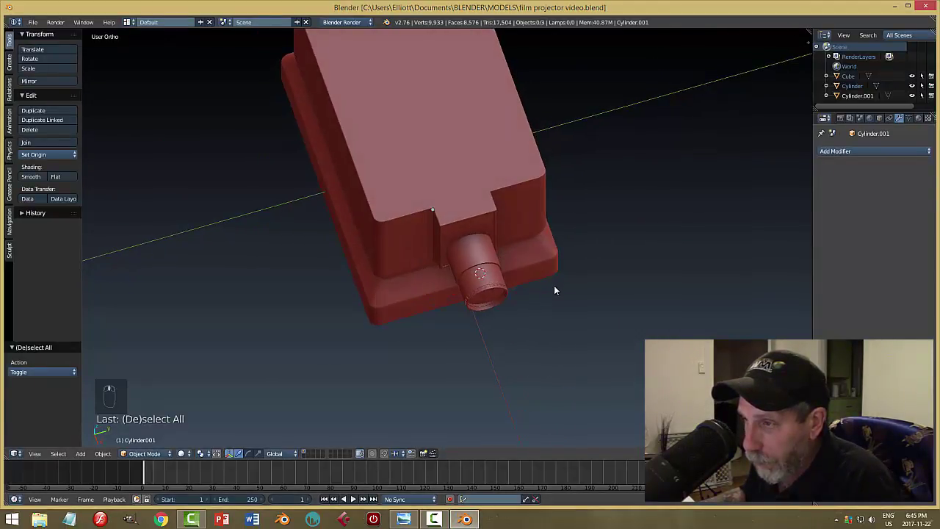
right_click(518, 204)
key(Tab)
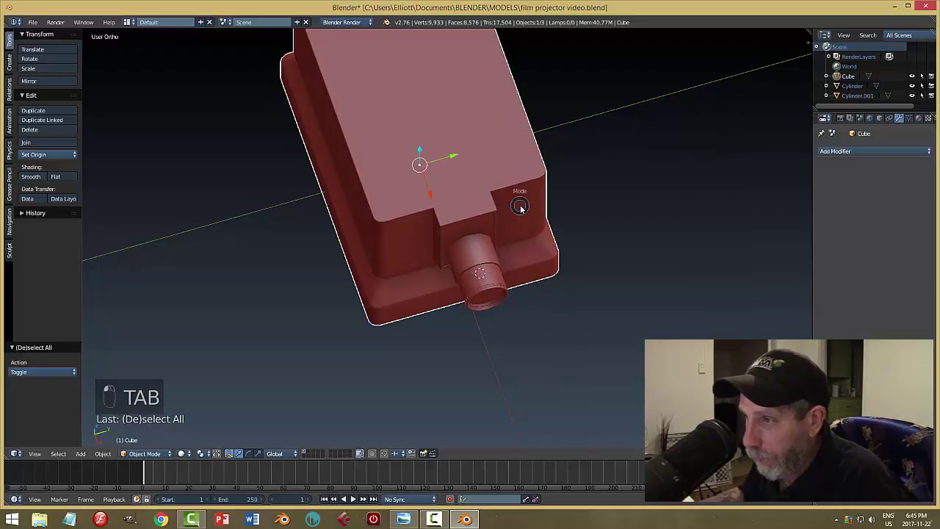
right_click(469, 207)
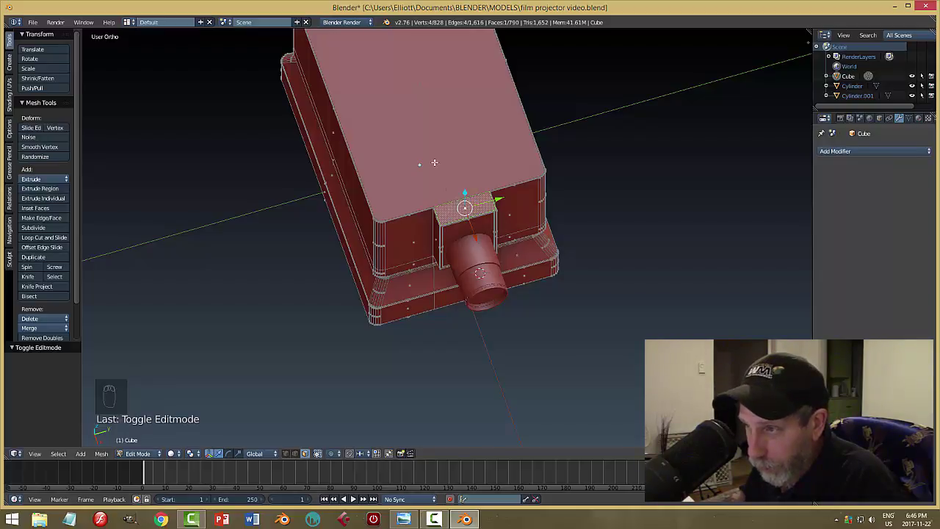
key(shift+s)
click(540, 261)
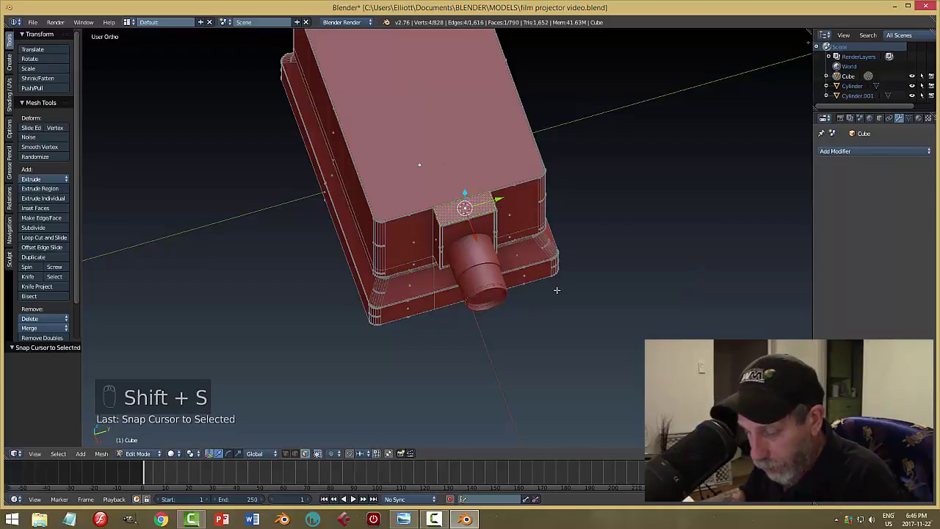
key(a)
key(Tab)
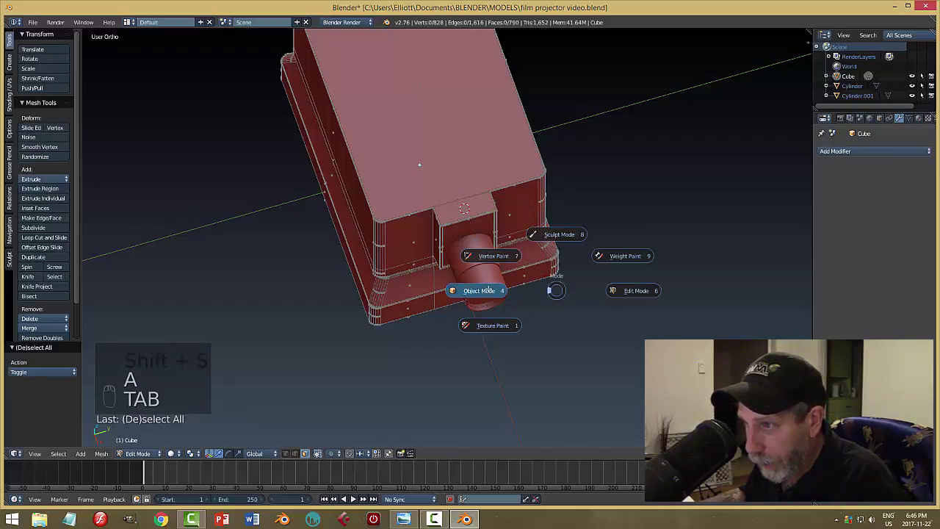
Add a 32-vertex mesh cylinder with radius 1 and depth 2 at the 3D cursor on the lens housing
middle_drag(538, 321, 499, 184)
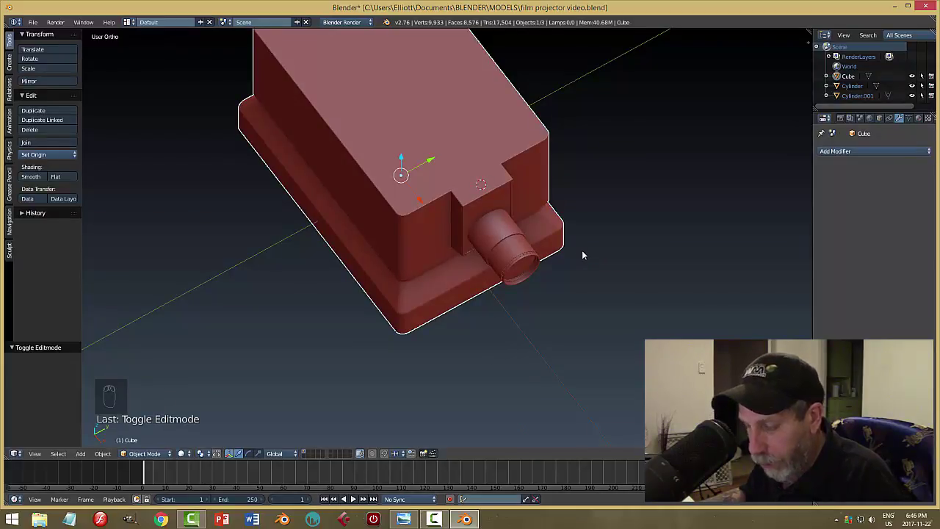
key(shift+a)
mouse_move(581, 252)
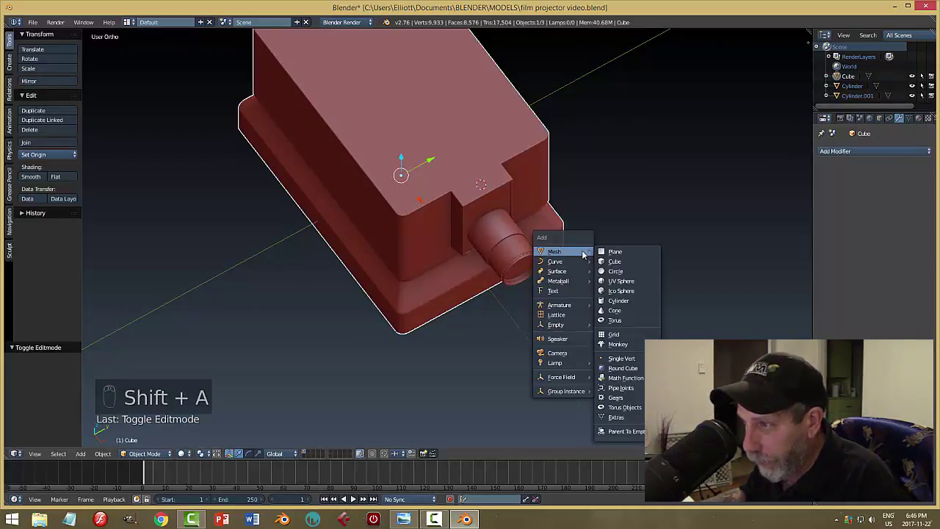
click(617, 301)
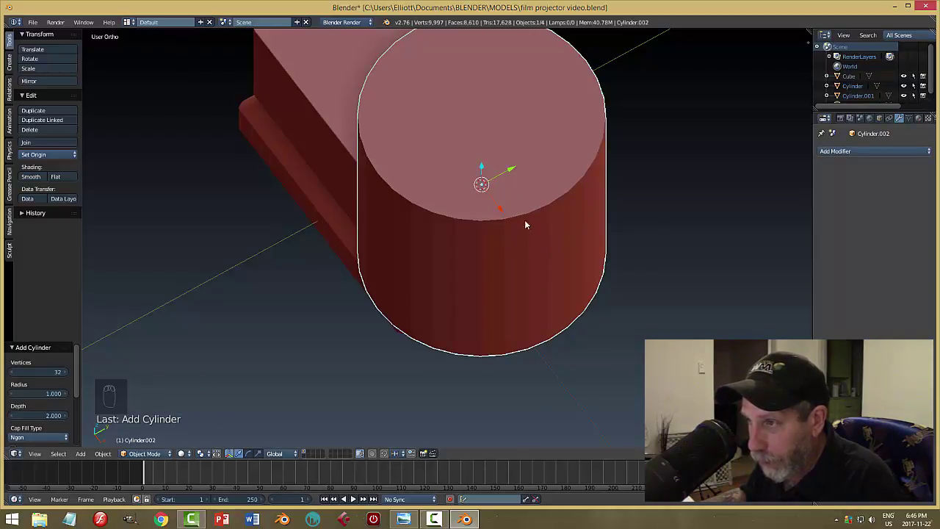
middle_drag(522, 203, 623, 232)
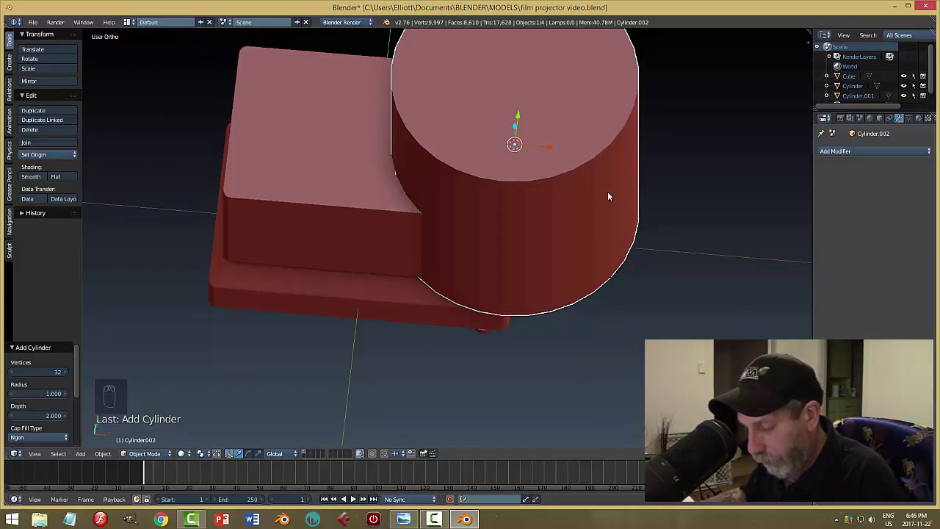
Rotate the new cylinder 90° about the Y axis and scale it uniformly to about 0.195
key(r)
key(y)
key(9)
key(0)
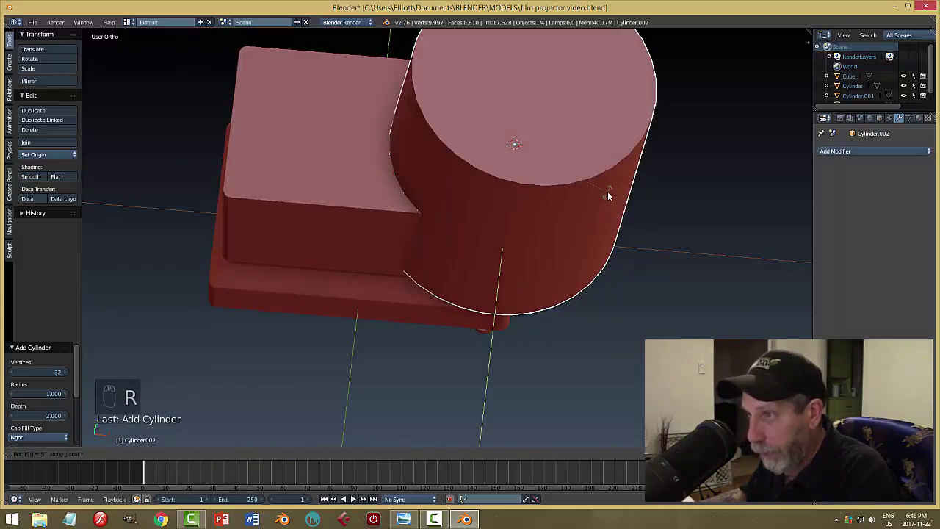
click(607, 191)
key(s)
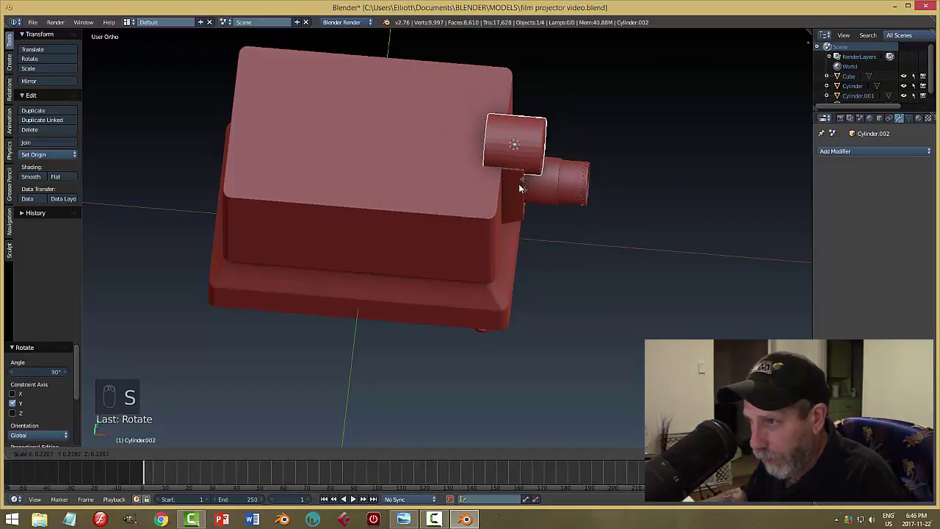
click(511, 178)
Move the cylinder about -0.133 along X toward the body and about -0.054 along Z into the lens housing
middle_drag(575, 185, 551, 185)
key(g)
key(x)
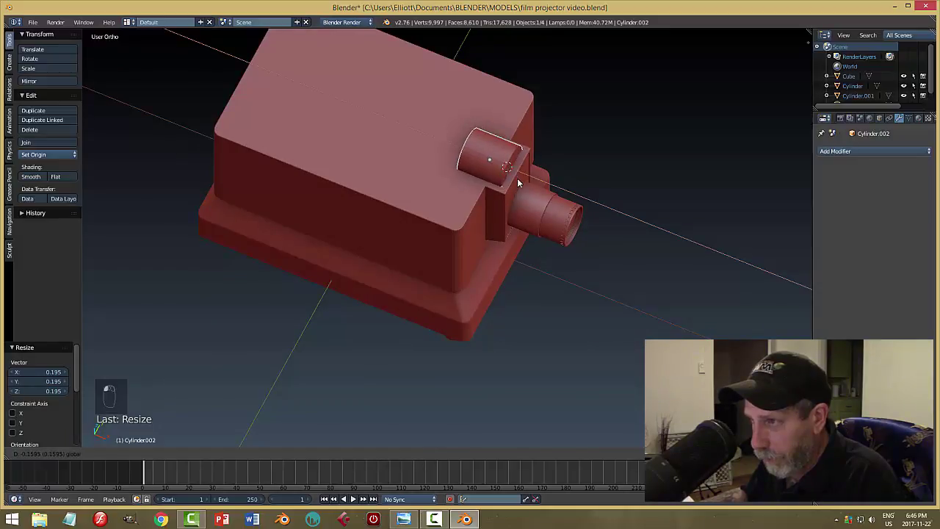
click(517, 180)
middle_drag(582, 200, 546, 180)
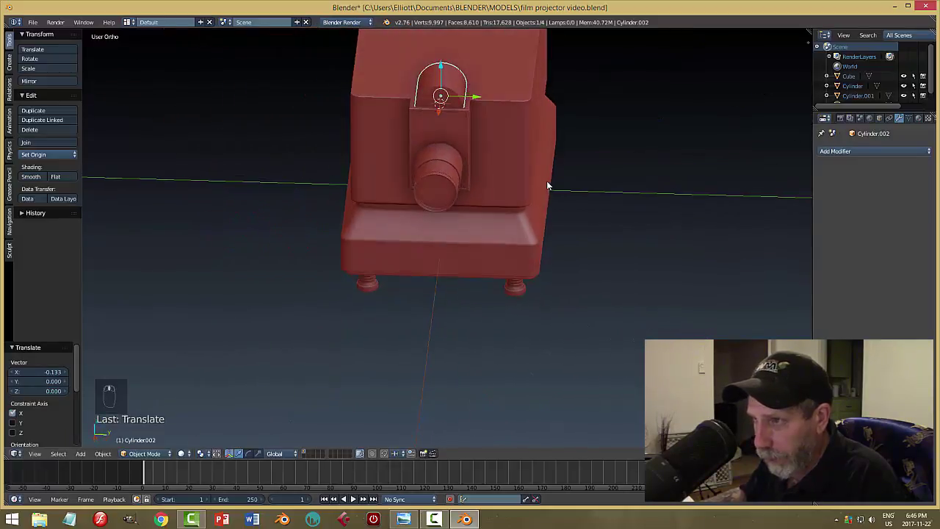
key(g)
key(z)
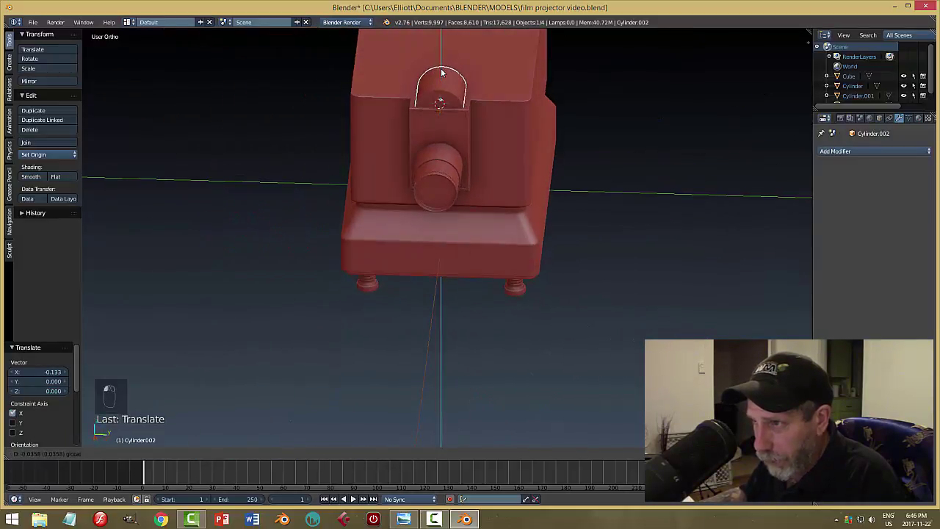
click(441, 73)
Check the cylinder's height against the lens housing in the right orthographic view and raise it about 0.030 along Z
key(KP_1)
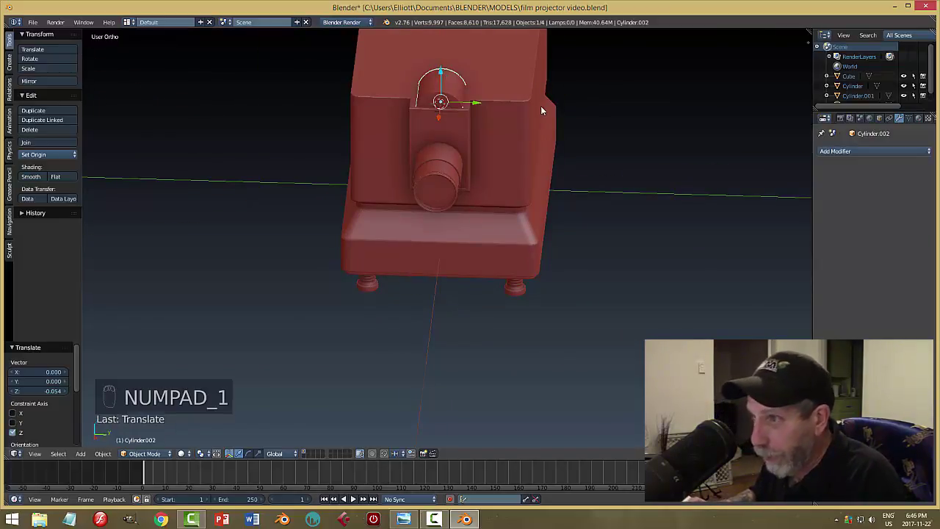
key(KP_3)
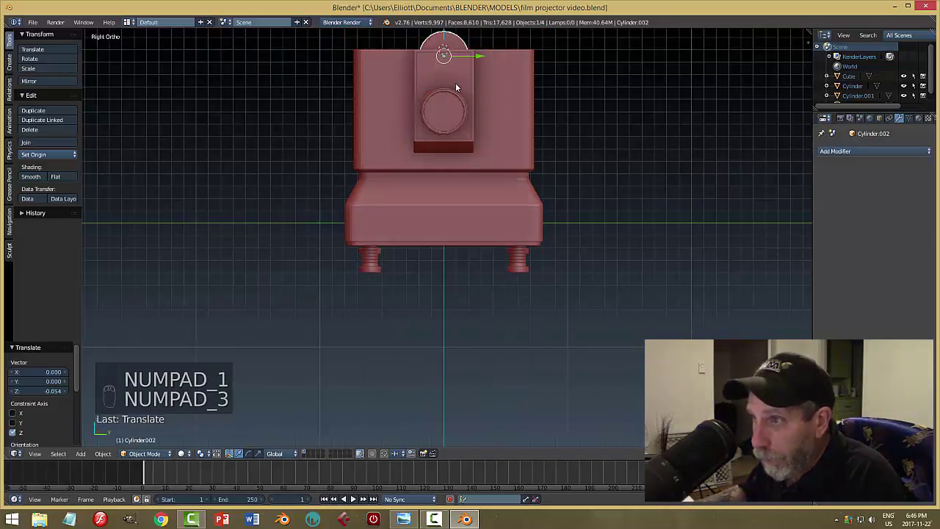
shift+middle_drag(493, 102, 534, 202)
scroll(533, 202, up, 3)
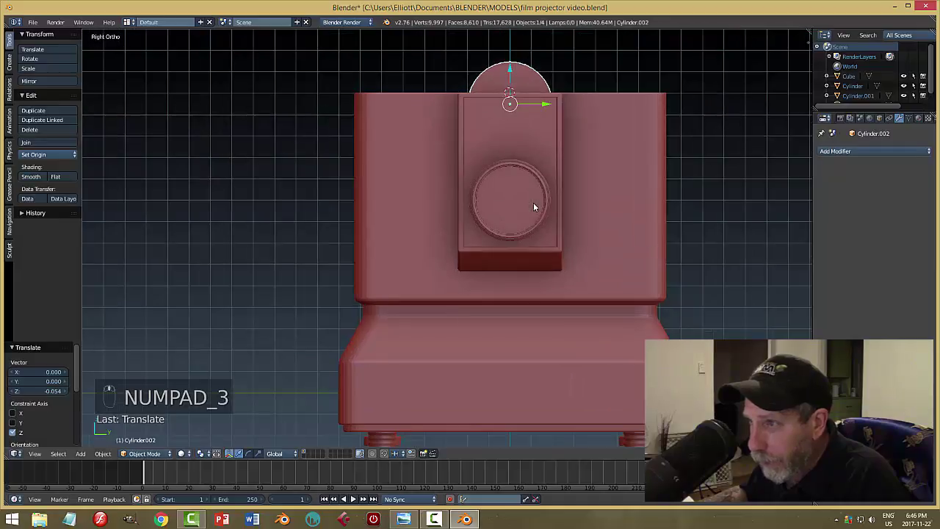
drag(512, 71, 512, 64)
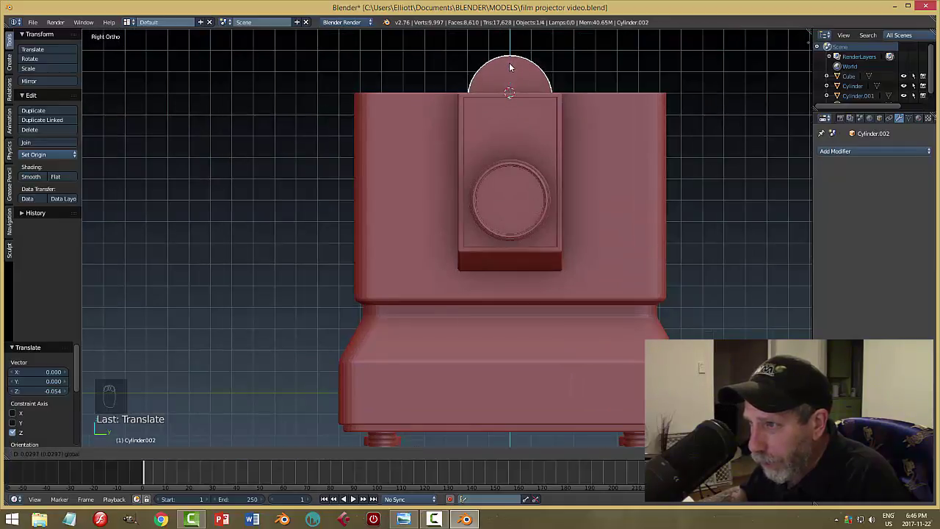
middle_drag(550, 95, 662, 188)
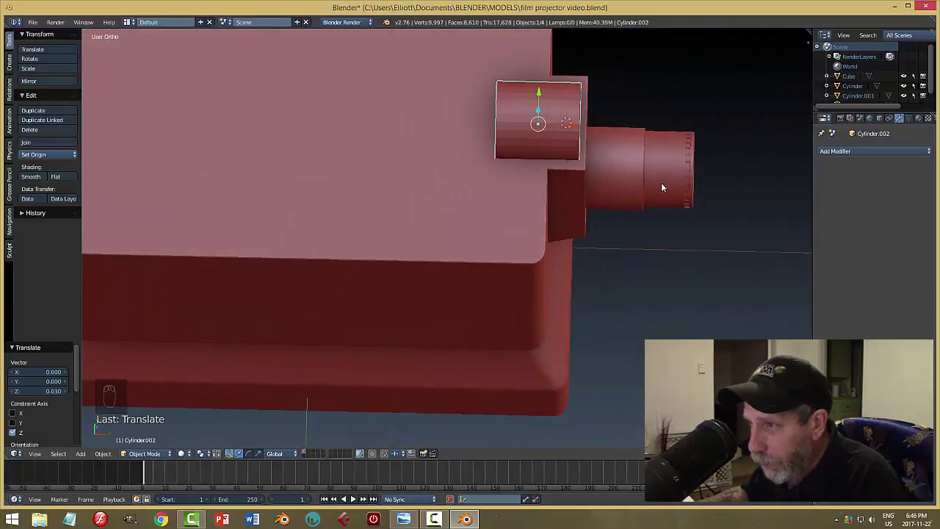
middle_drag(554, 136, 499, 155)
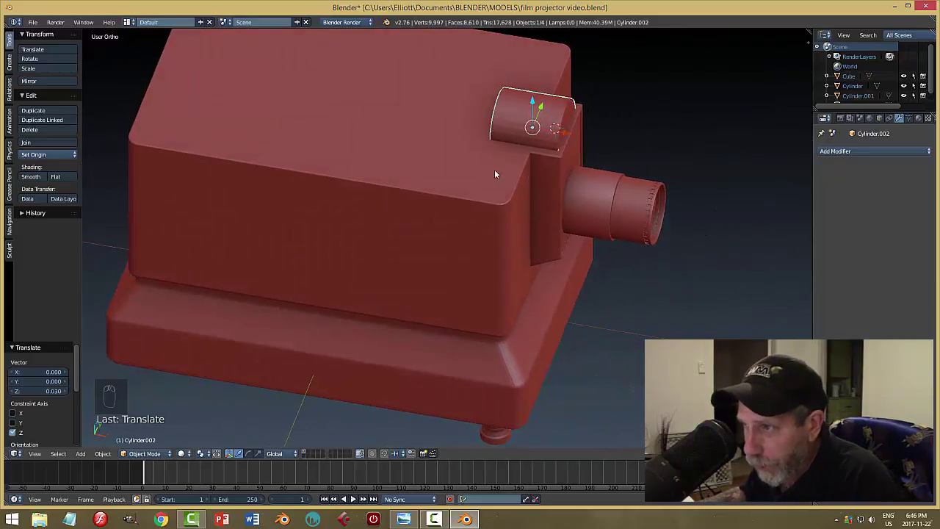
Apply the rotation and scale transforms to the cylinder on the lens housing
click(103, 453)
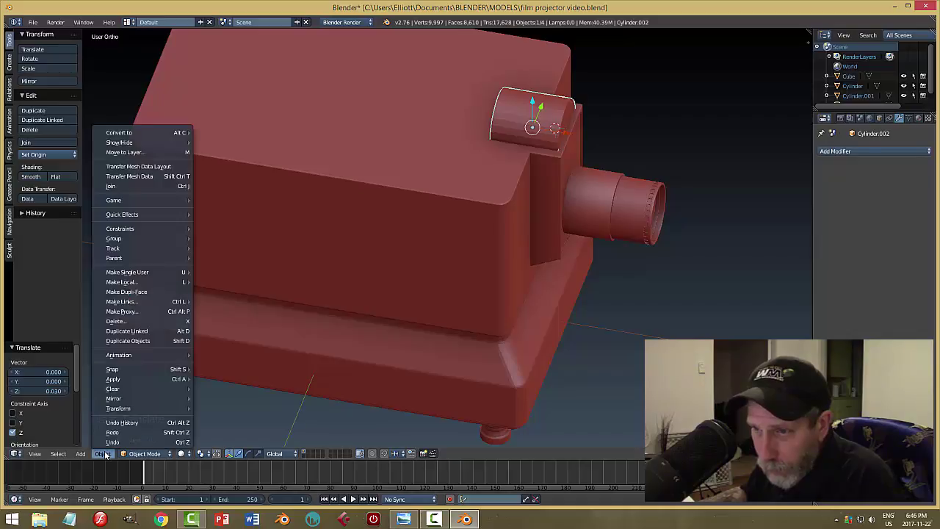
mouse_move(127, 380)
click(219, 409)
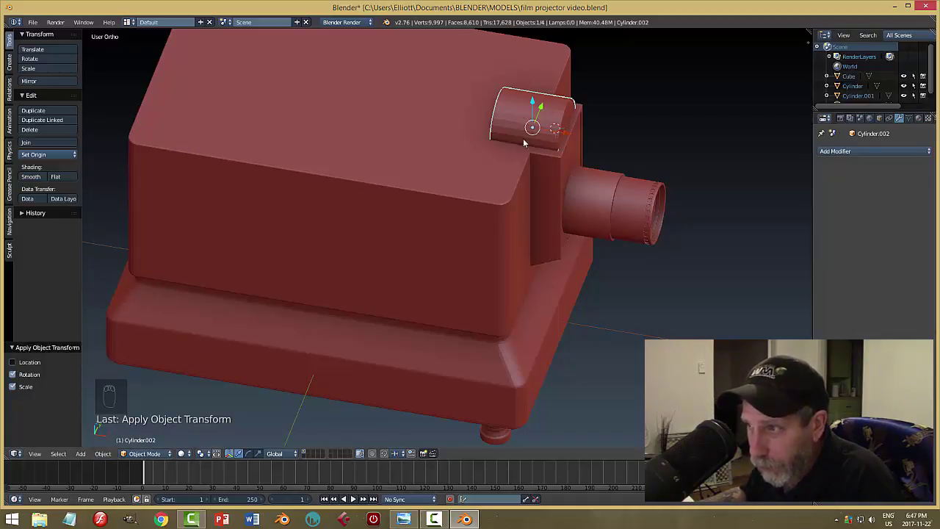
Cut the horizontal cylinder's shape out of the projector body with a Boolean modifier set to Difference using Cylinder.002, and apply it
right_click(463, 182)
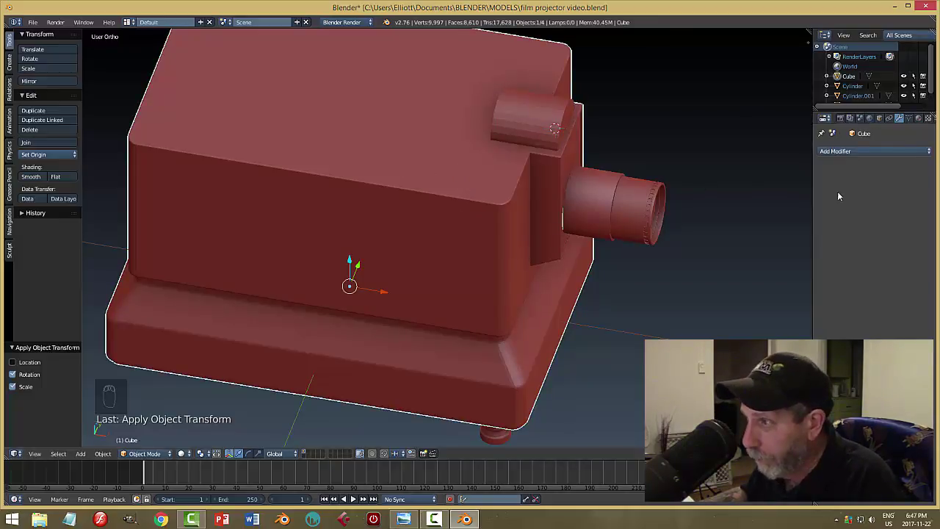
click(845, 152)
click(743, 194)
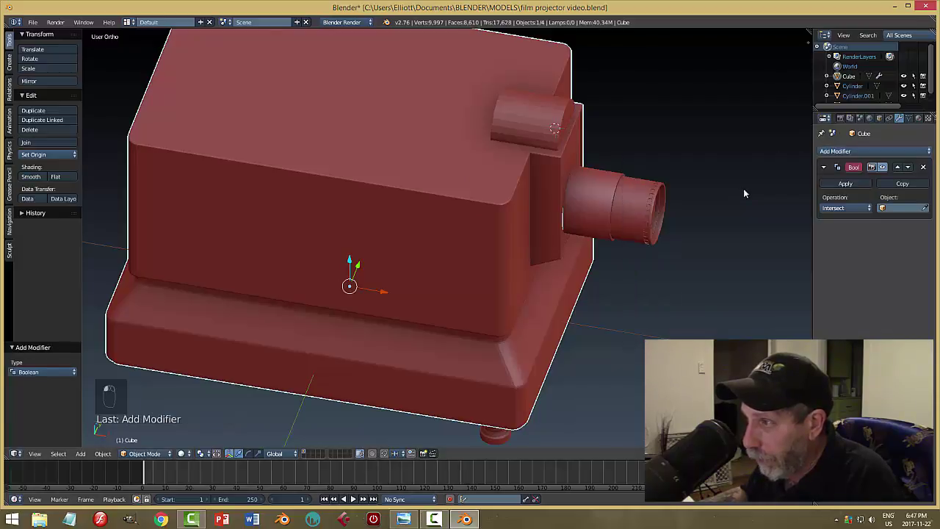
click(833, 209)
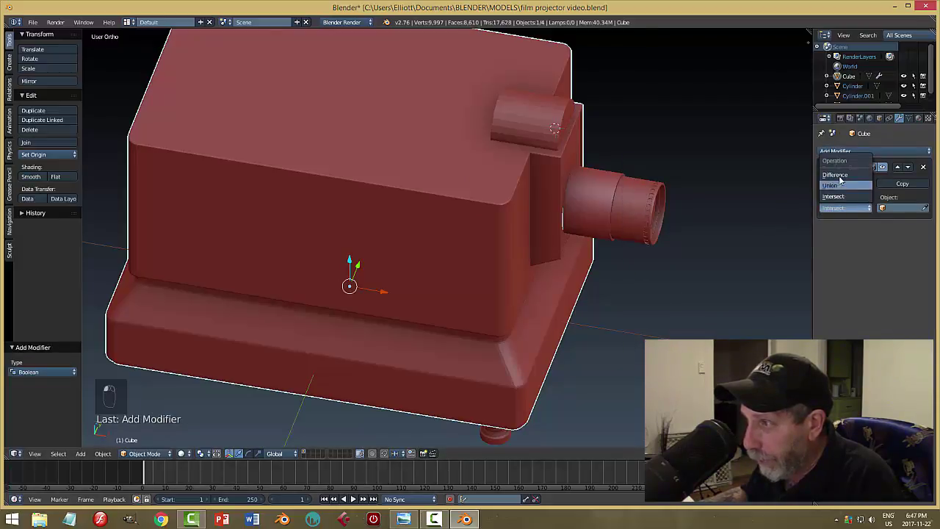
click(838, 176)
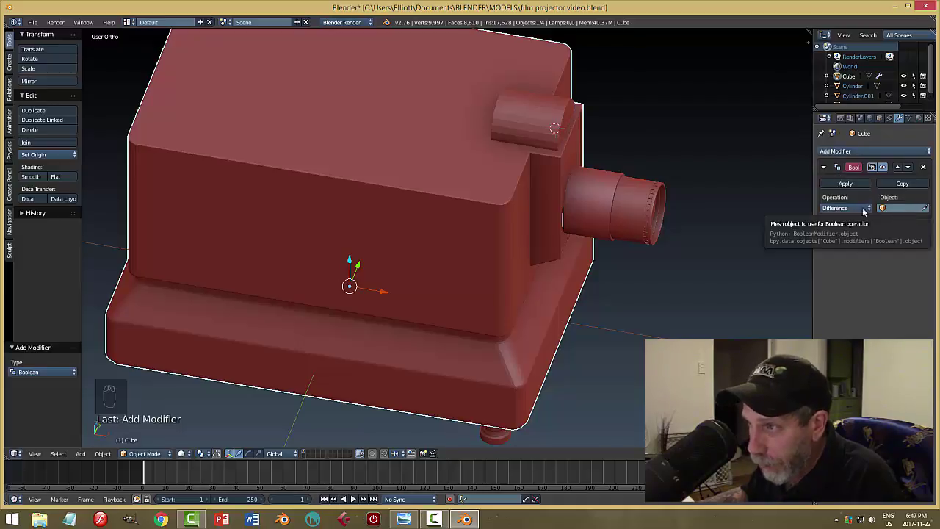
click(926, 209)
click(529, 108)
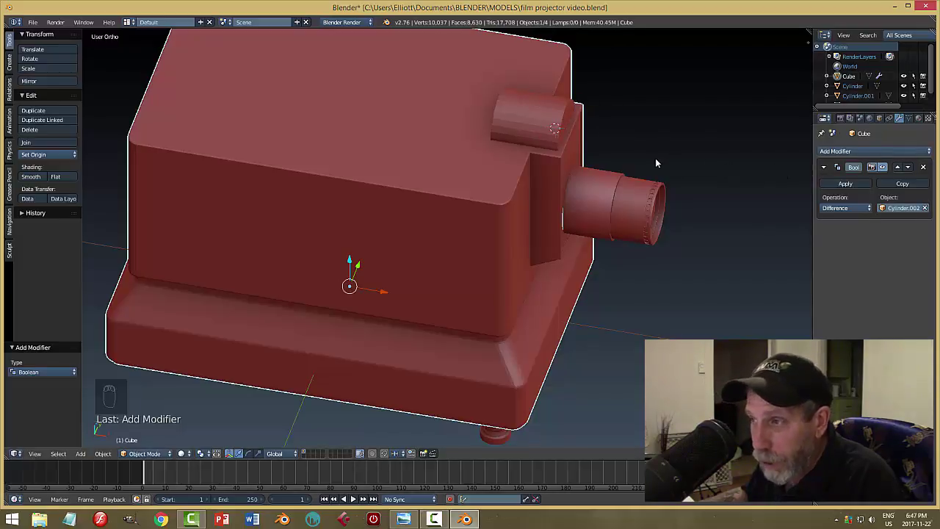
click(846, 184)
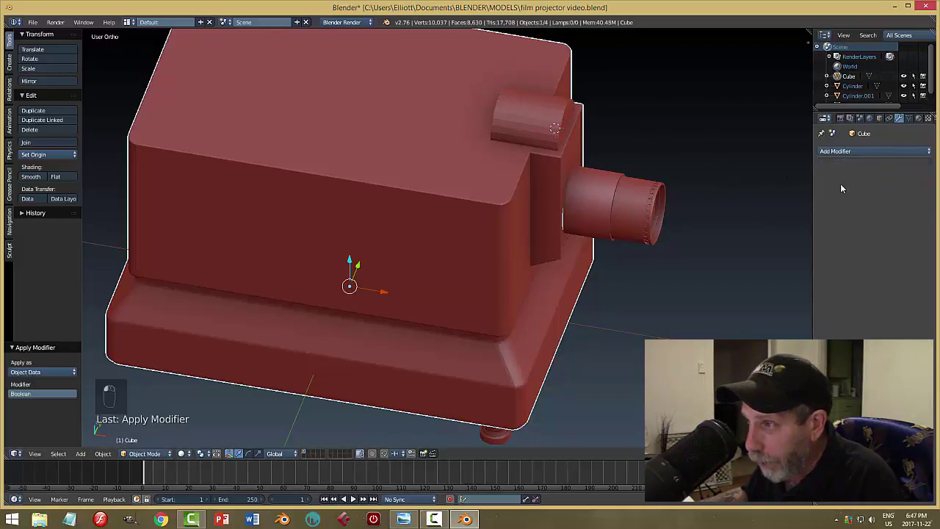
Hide the cutting cylinder to inspect the recess in the lens housing, then unhide it
right_click(540, 122)
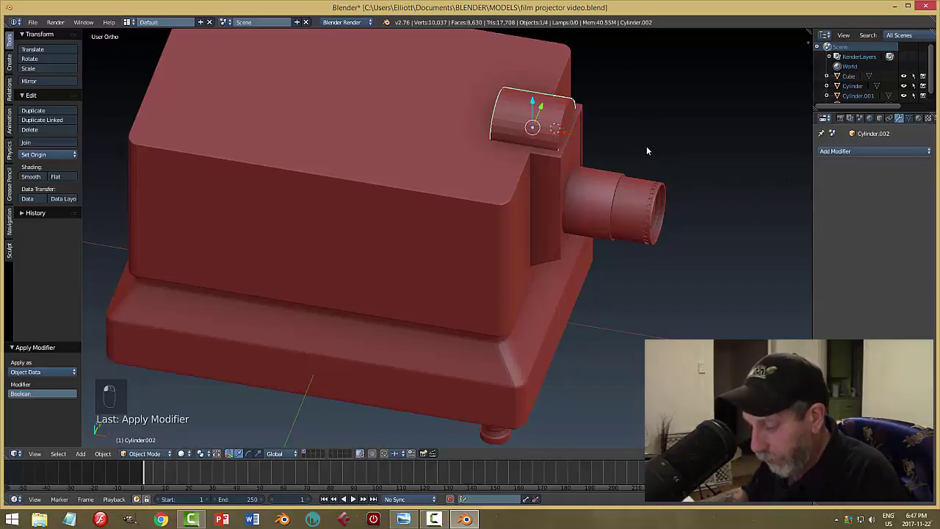
key(h)
middle_drag(620, 149, 600, 152)
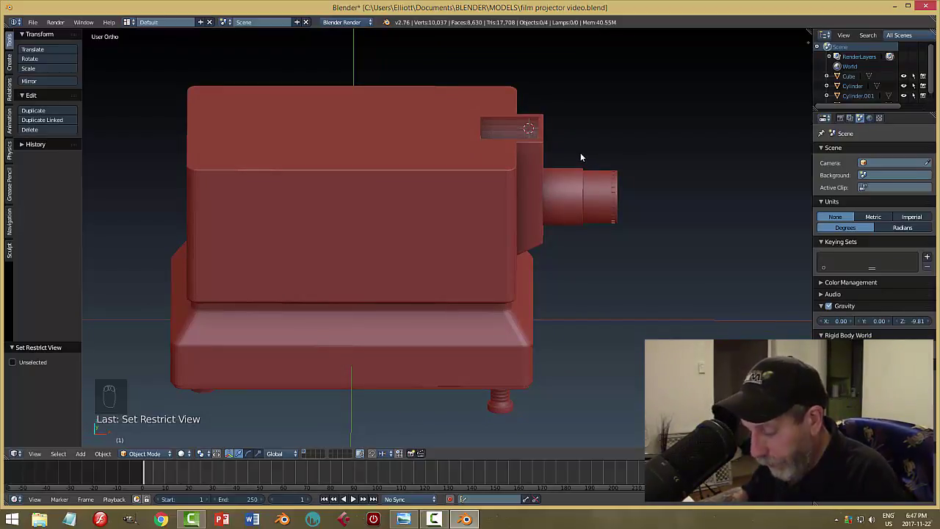
key(alt+h)
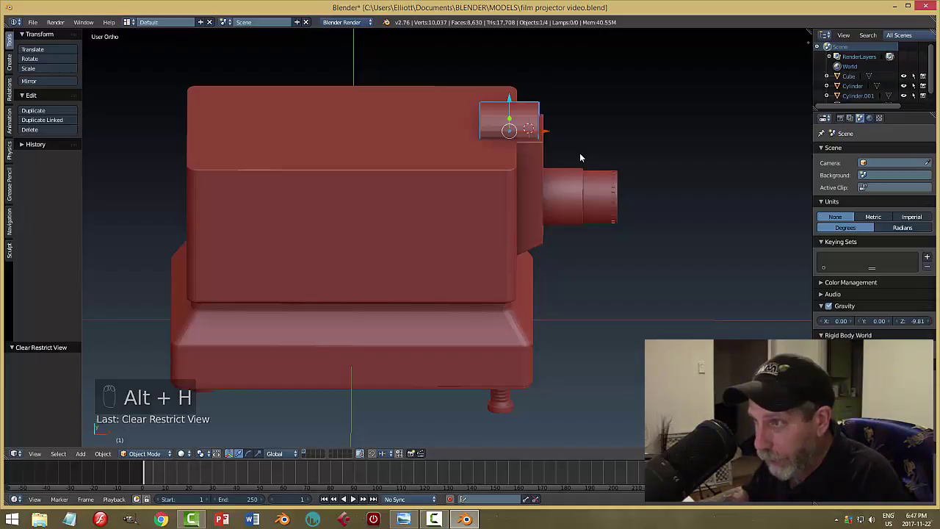
middle_drag(603, 154, 558, 150)
Raise the cutting cylinder about 0.242 along Z above the body and check Filmstrip Projector final2.png in Windows Photo Viewer
right_click(535, 134)
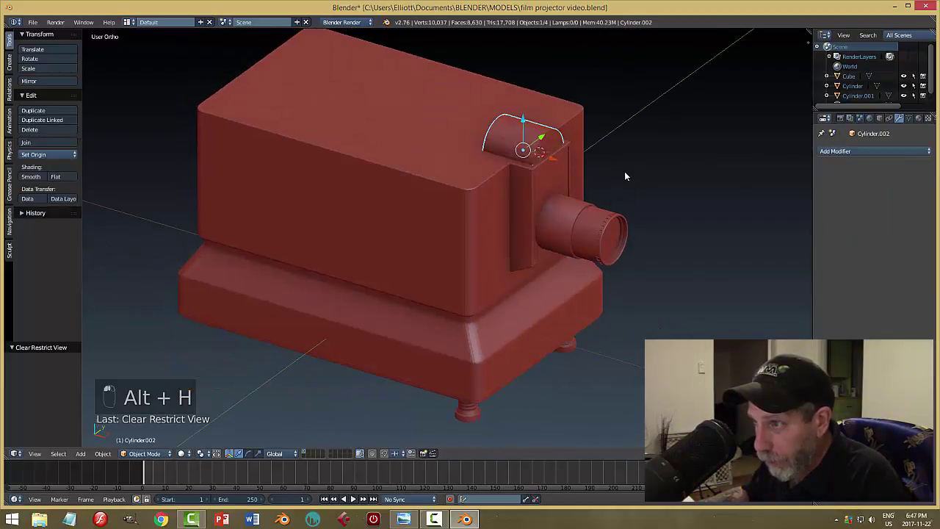
middle_drag(625, 176, 611, 161)
drag(522, 115, 523, 83)
click(404, 519)
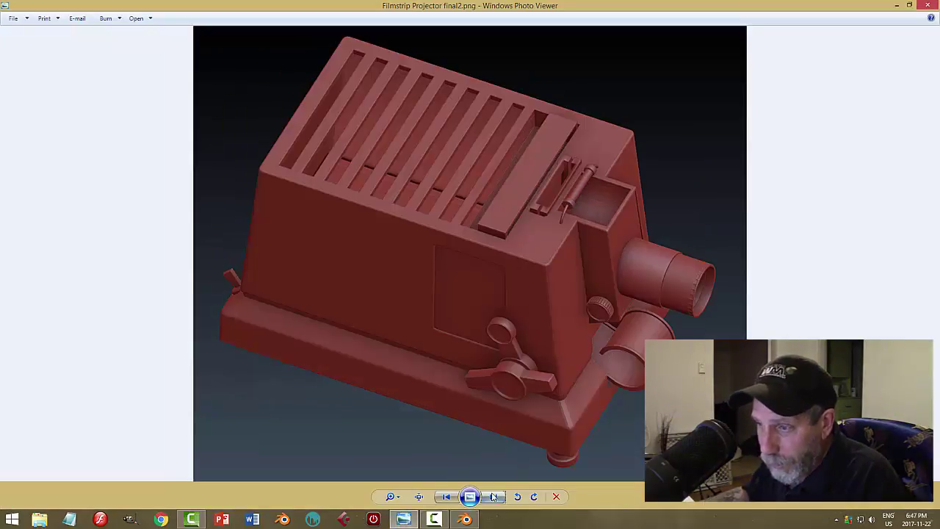
click(464, 519)
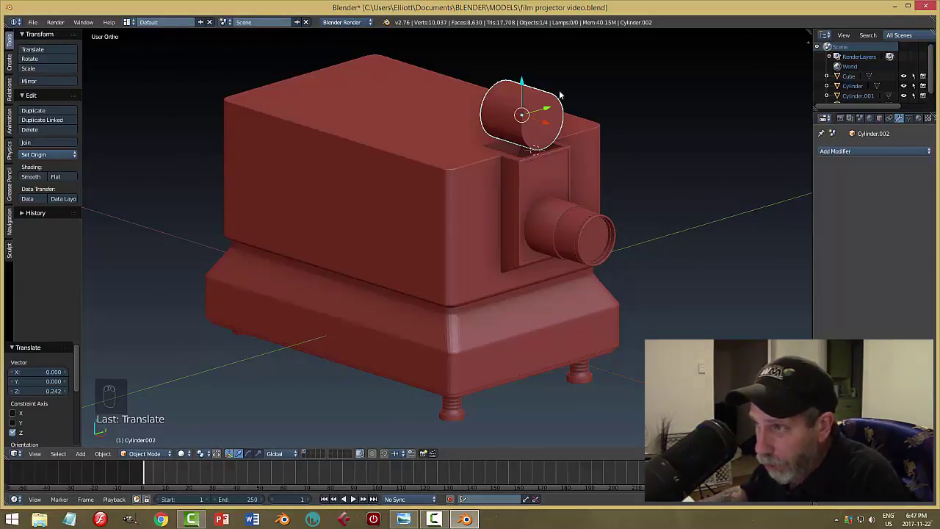
Rotate the cylinder 90° about the Z axis so it lies crosswise above the lens housing
key(r)
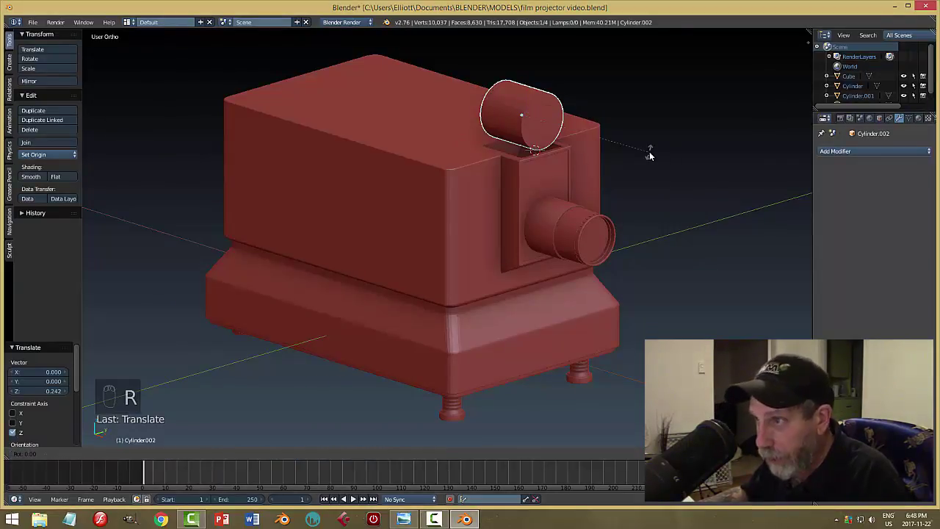
text(z)
text(90)
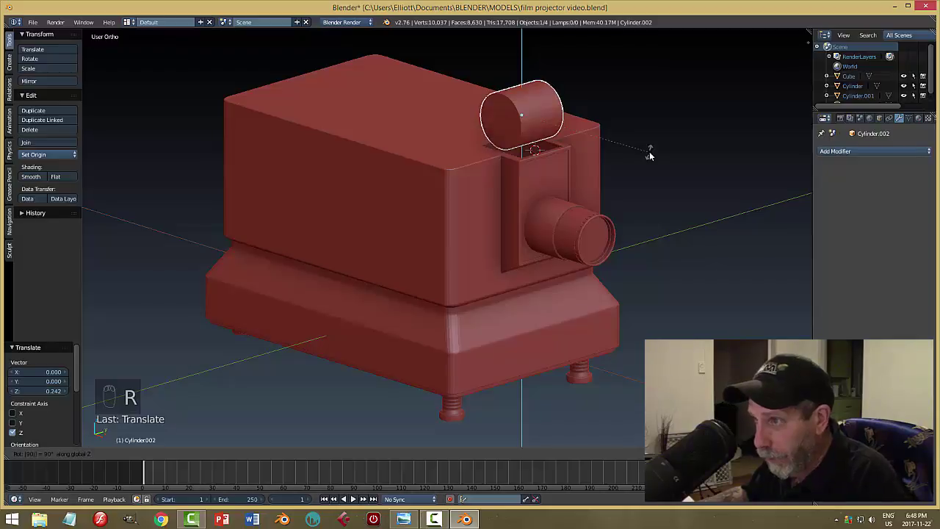
key(Return)
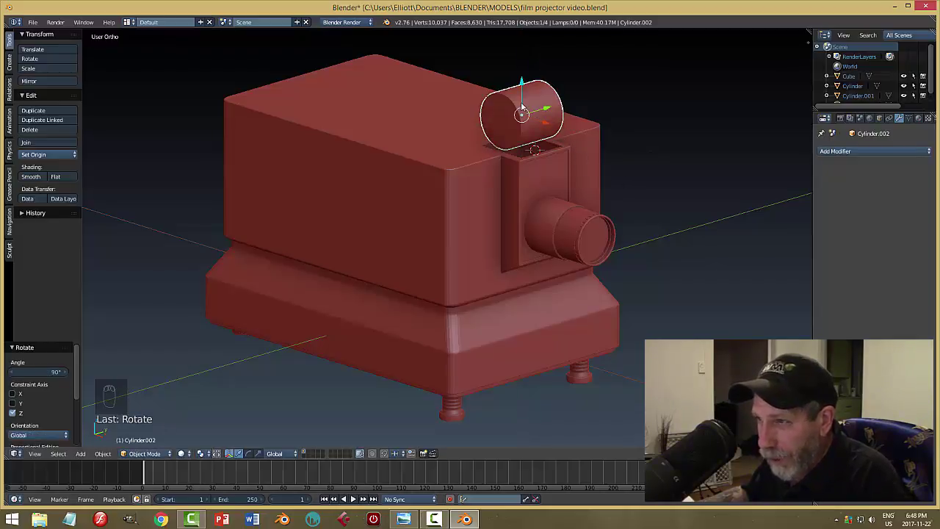
middle_drag(504, 116, 525, 141)
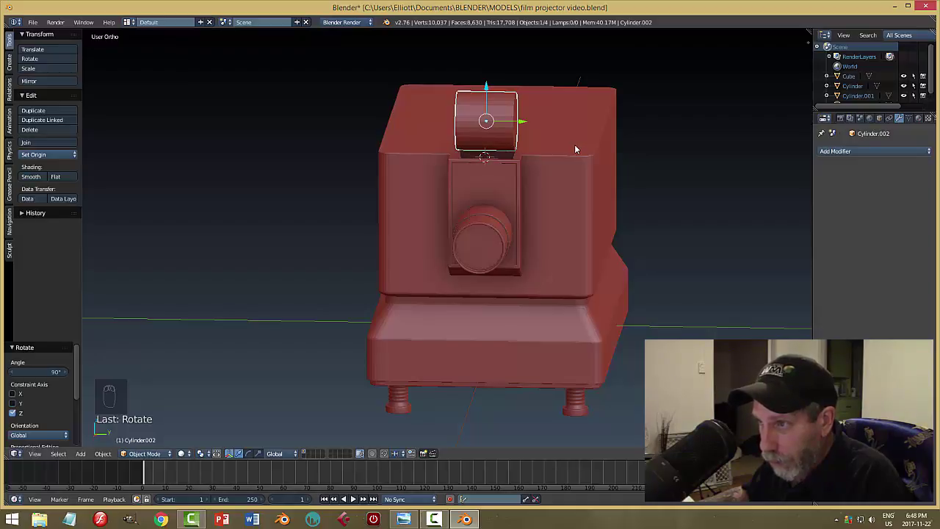
middle_drag(578, 153, 609, 174)
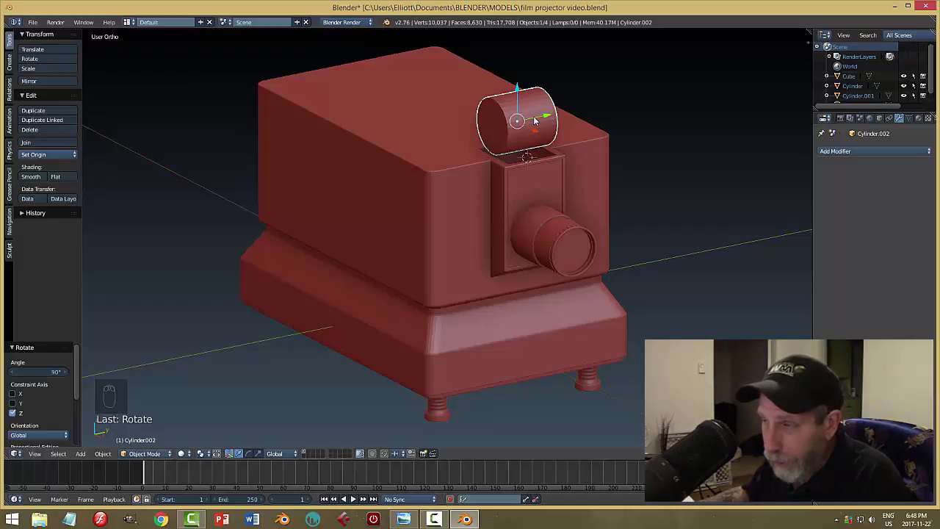
Slim the crosswise cylinder by scaling it with the Y axis locked, and lower it along Z toward the body's top
key(s)
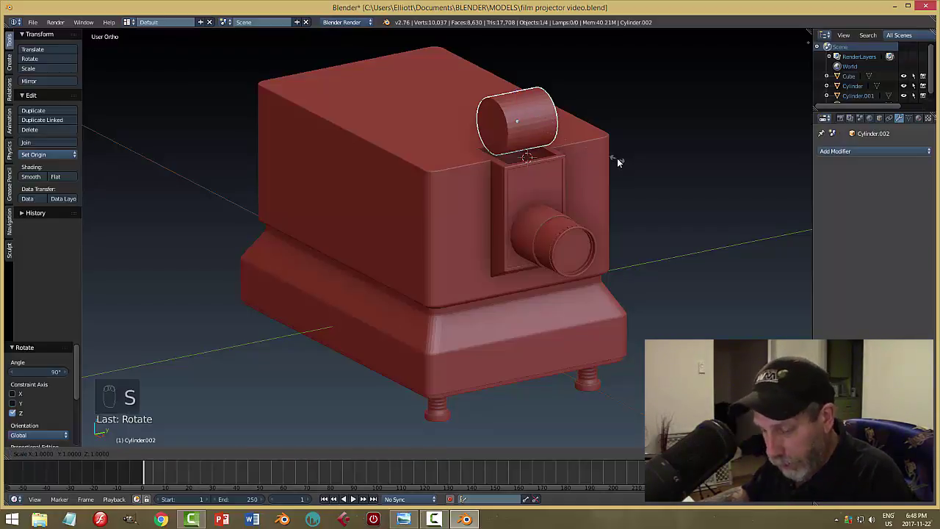
key(shift+y)
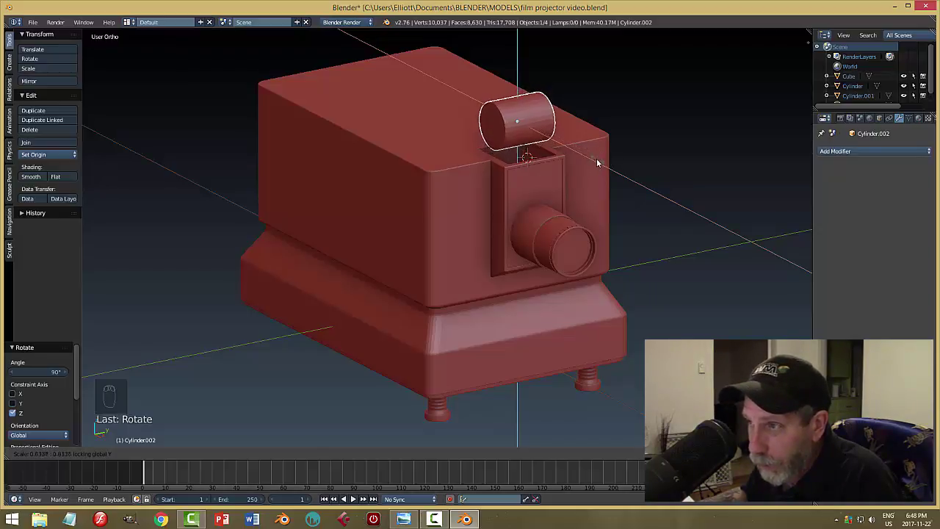
click(536, 143)
drag(514, 89, 513, 104)
middle_drag(637, 162, 558, 178)
Examine the rod beside the lens housing in Filmstrip Projector final2.png and final3.png in Windows Photo Viewer
click(403, 520)
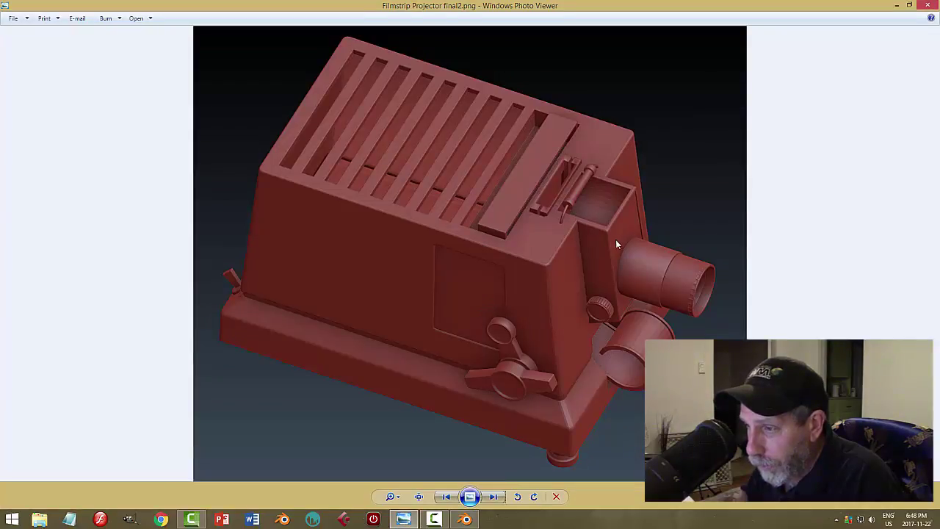
click(499, 498)
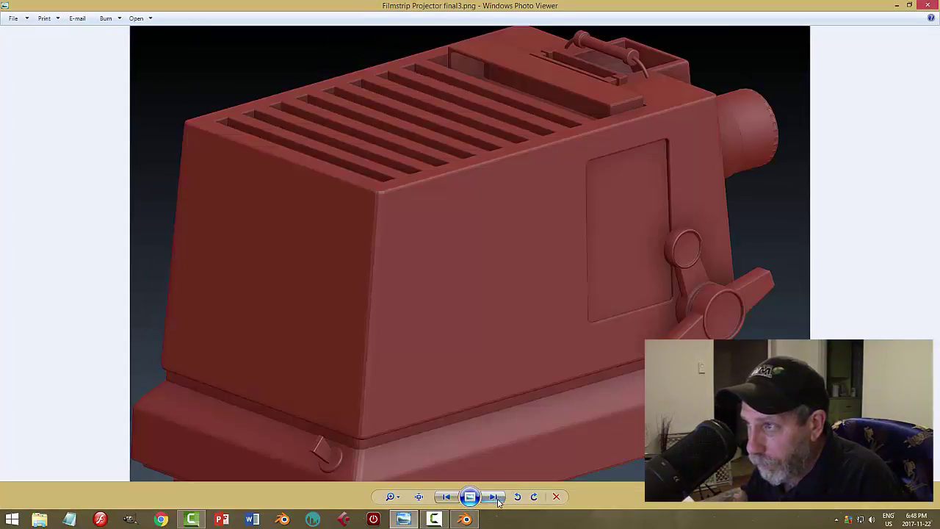
click(446, 497)
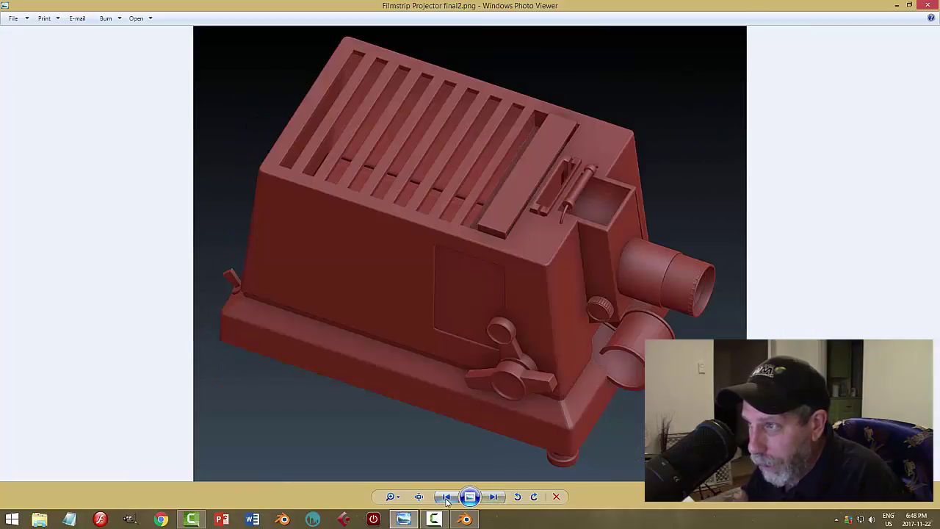
Check the rod in Filmstrip Projector final1.png, return to Blender, and slim the crosswise cylinder to about 0.745 scale with the Y axis locked
click(446, 497)
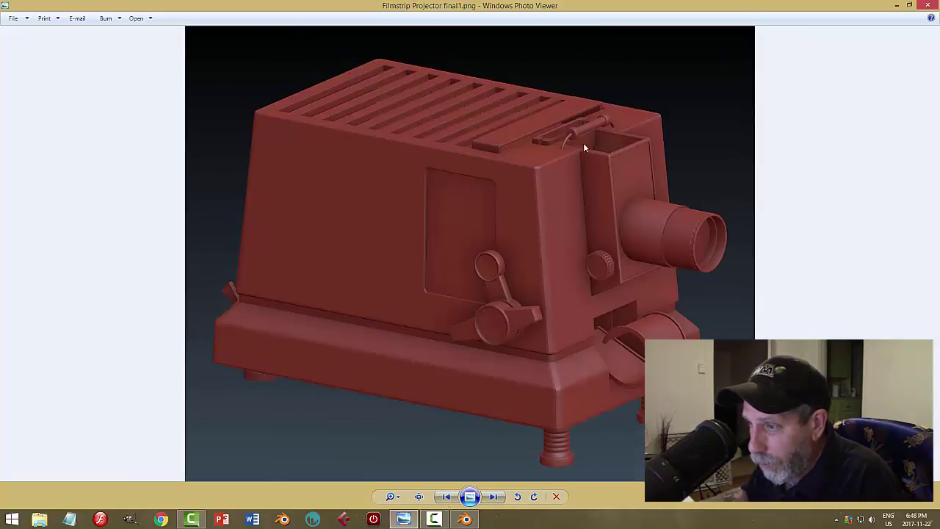
click(465, 520)
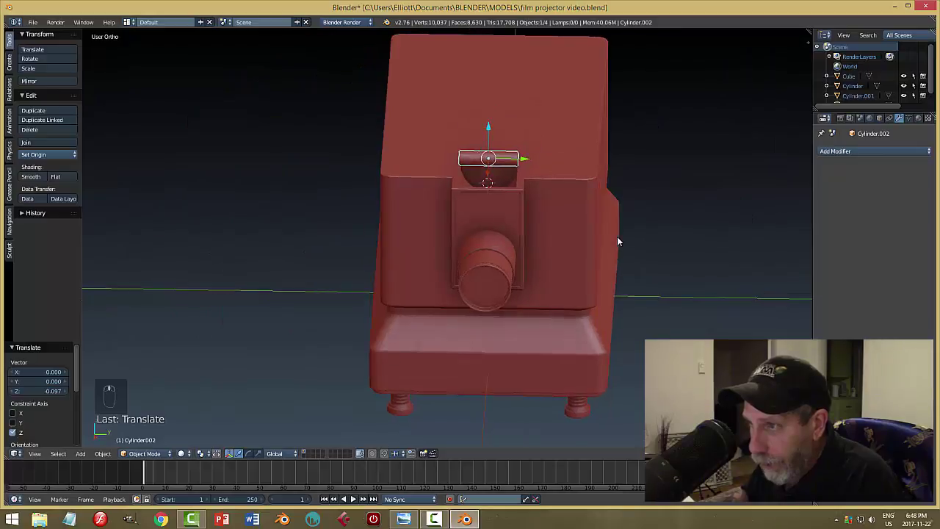
middle_drag(622, 241, 643, 239)
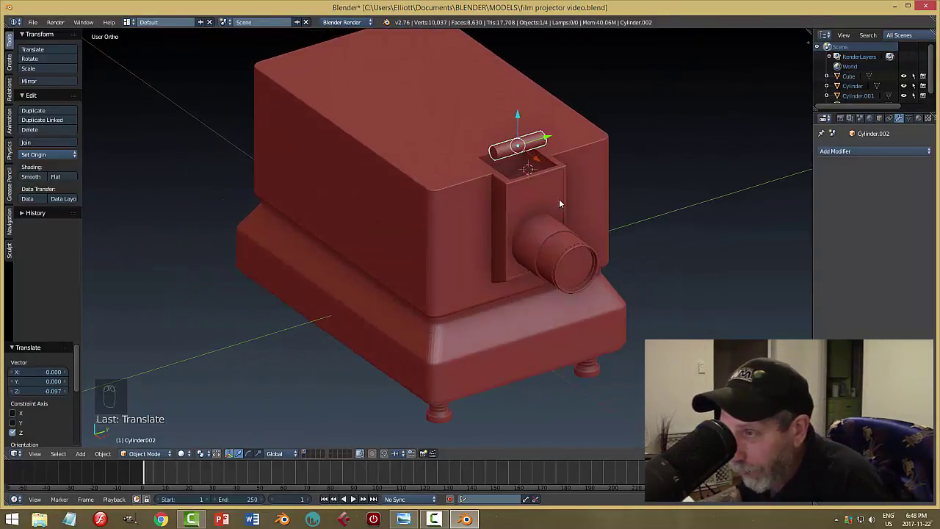
middle_drag(559, 199, 532, 202)
scroll(527, 202, up, 3)
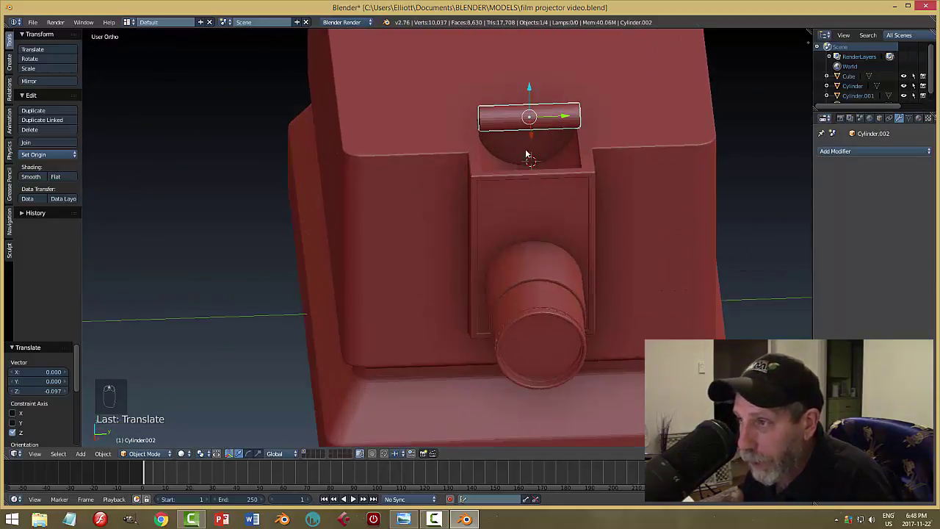
middle_drag(527, 155, 594, 157)
scroll(645, 143, down, 3)
key(s)
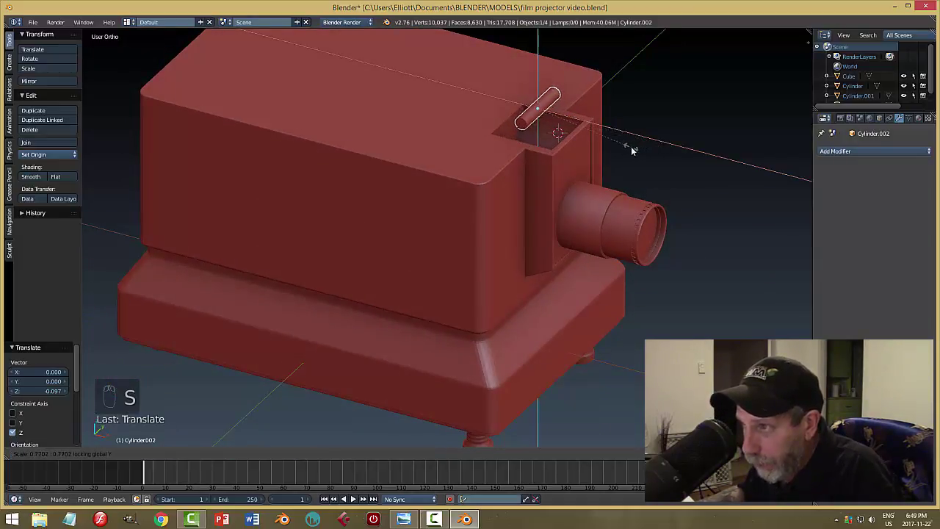
click(628, 151)
Frame the crosswise cylinder above the lens housing and open its mesh in Edit Mode
middle_drag(628, 151, 582, 148)
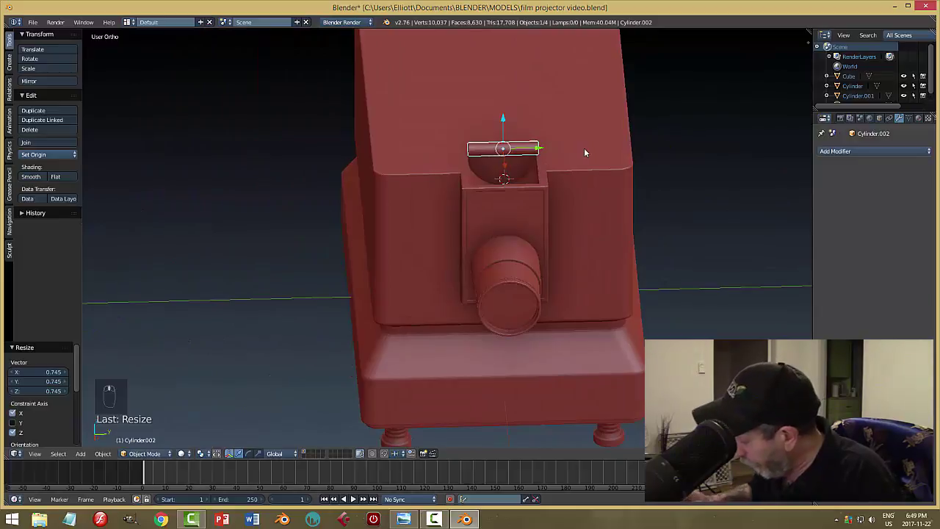
key(KP_Decimal)
middle_drag(571, 260, 519, 268)
key(Tab)
click(594, 264)
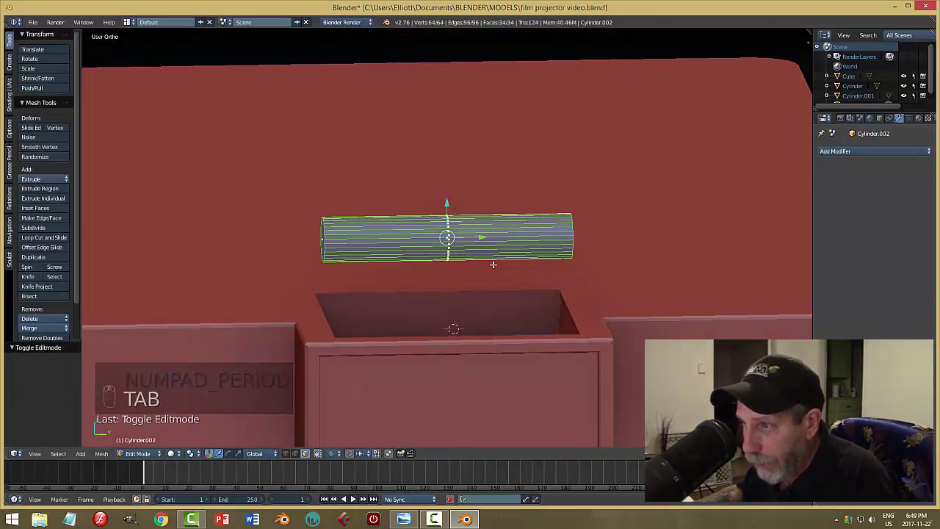
Add two evenly spaced loop cuts around the cylinder above the recess, without sliding them
key(a)
key(a)
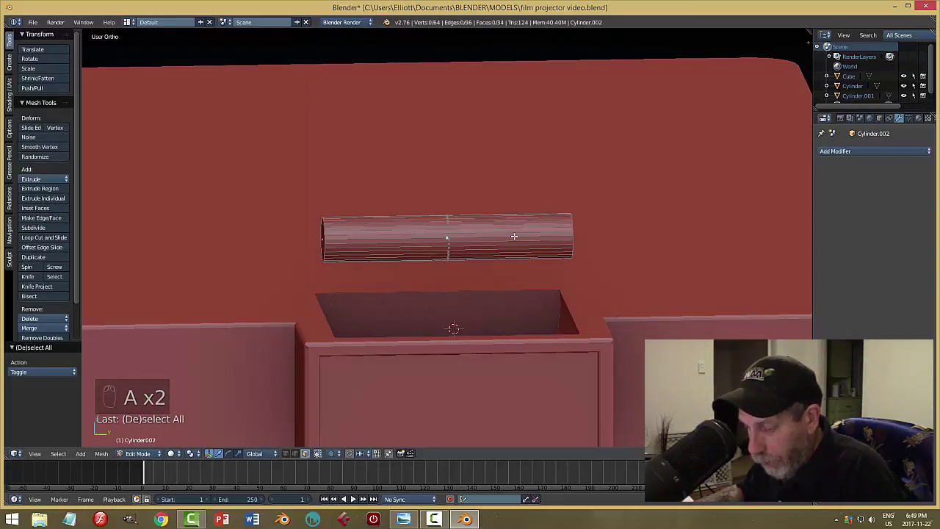
key(ctrl+r)
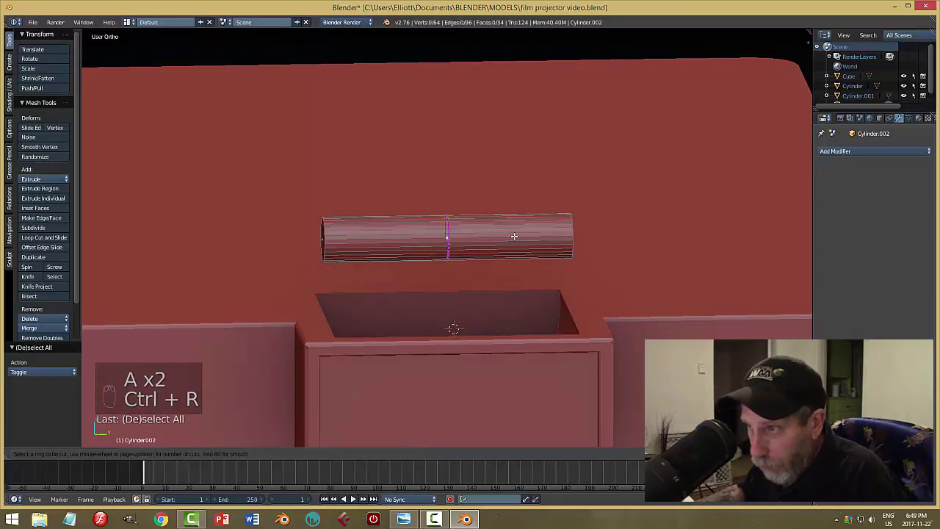
scroll(514, 236, up, 1)
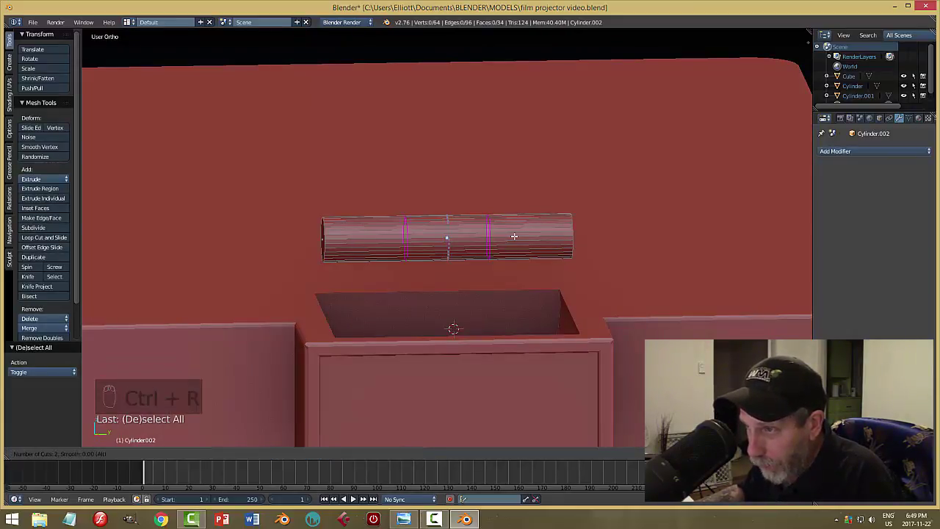
click(514, 236)
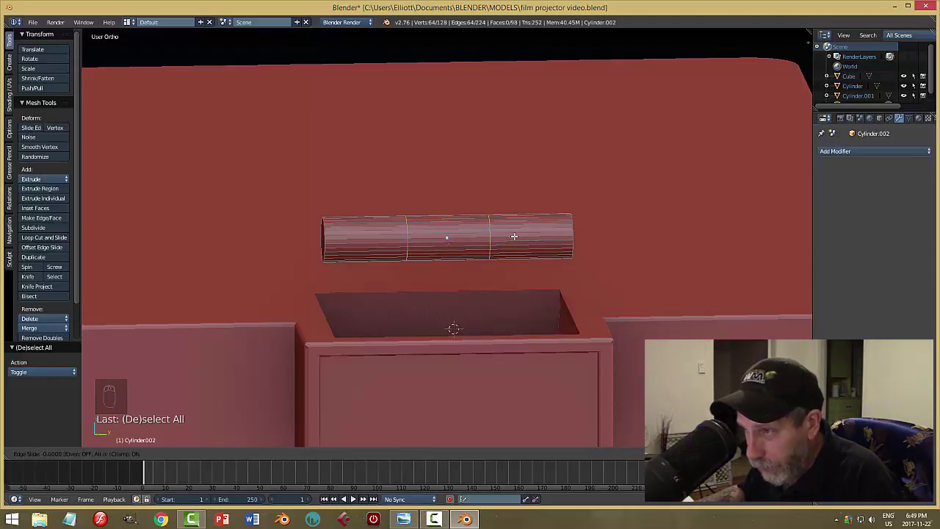
click(514, 236)
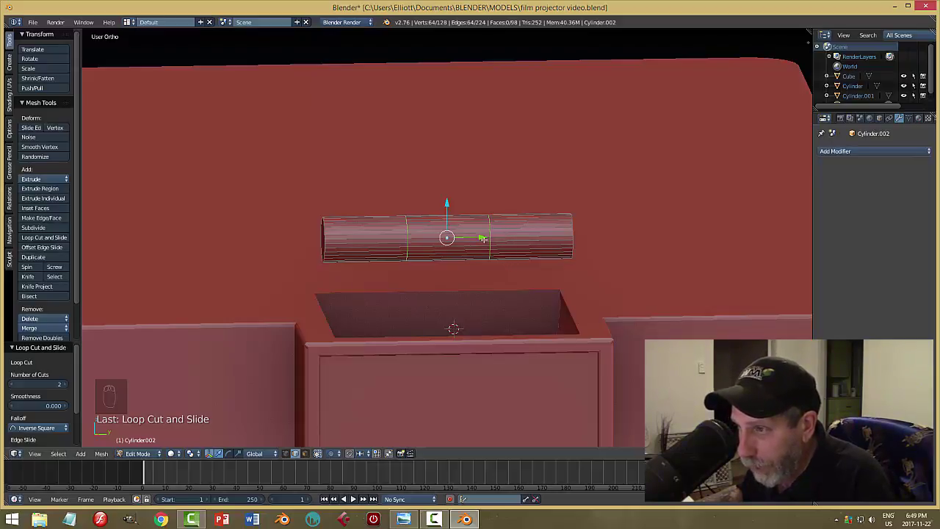
Scale the two new edge loops apart along the Y axis until they sit close to the cylinder's ends, then clear the selection
key(s)
key(y)
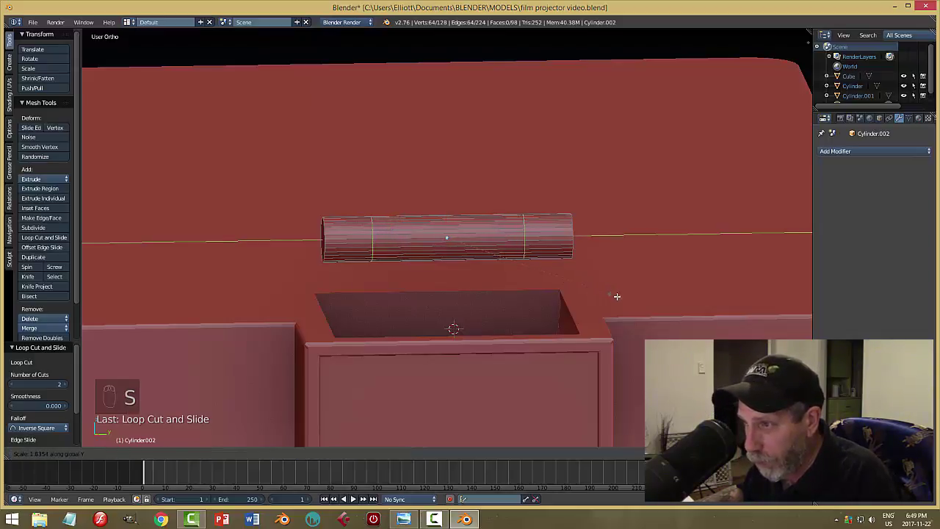
click(699, 308)
key(a)
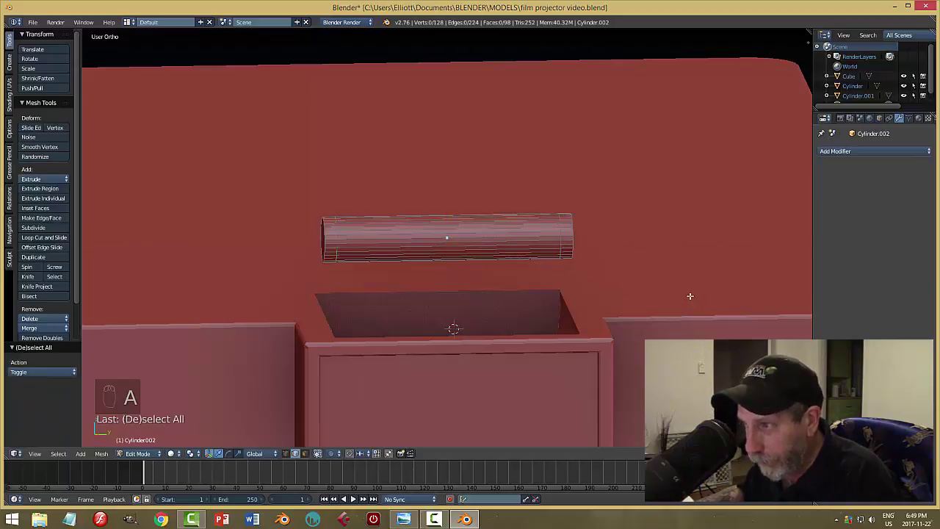
Switch to face selection and select the narrow rings of side faces at both ends of the cylinder
key(ctrl+Tab)
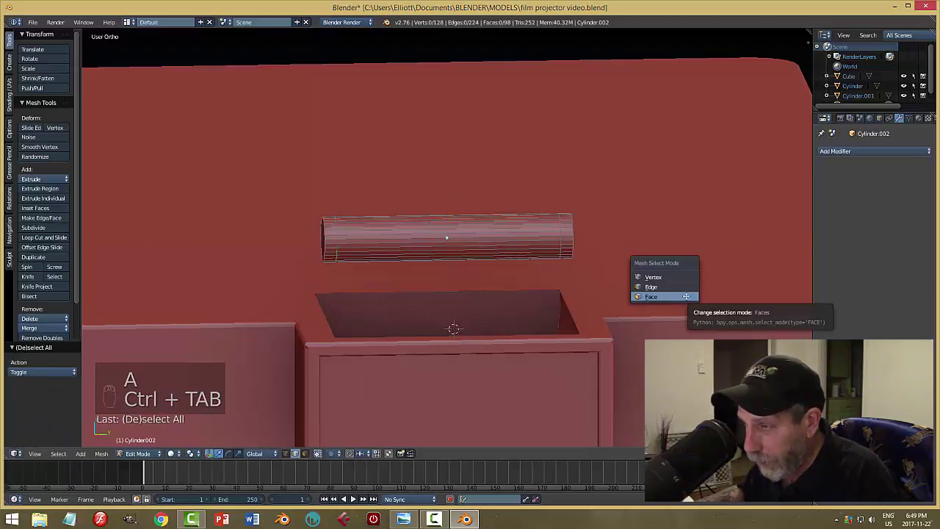
click(686, 296)
middle_drag(653, 271, 582, 279)
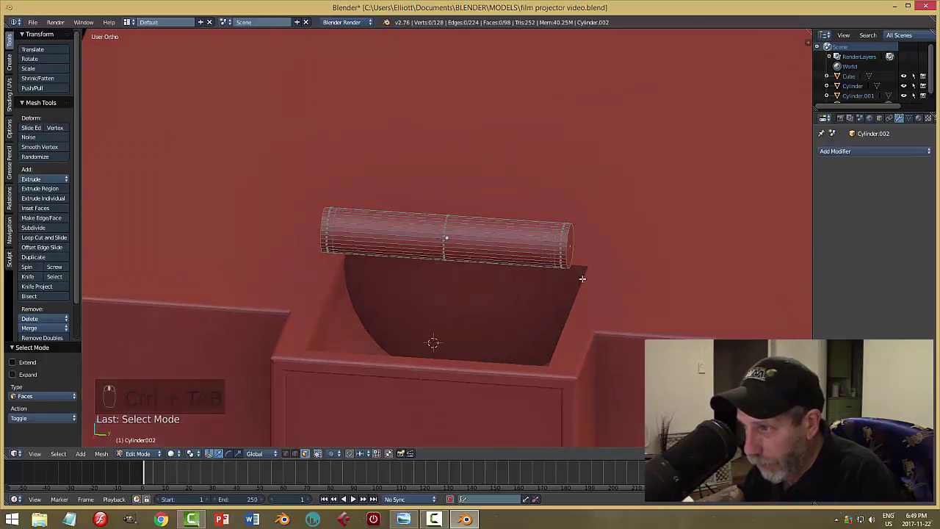
alt+click(560, 242)
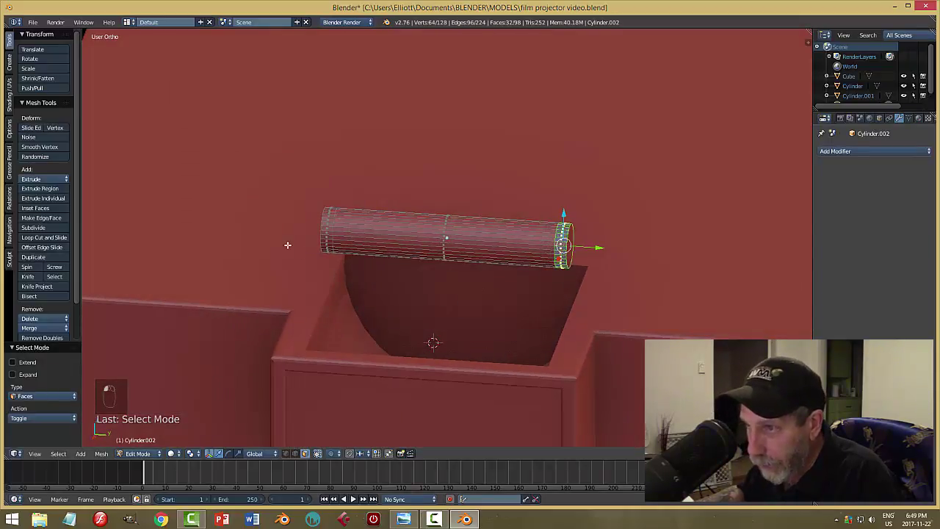
alt+shift+click(324, 229)
middle_drag(597, 293, 666, 275)
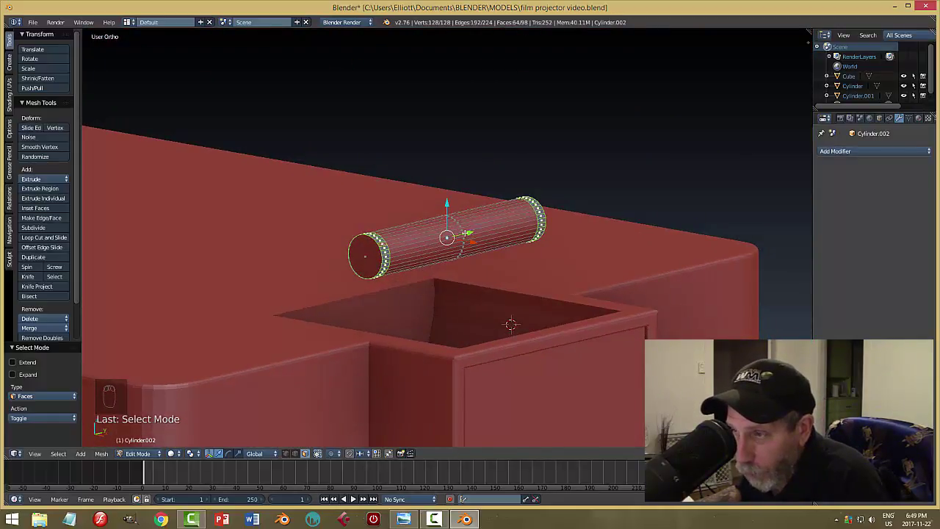
middle_drag(556, 279, 547, 287)
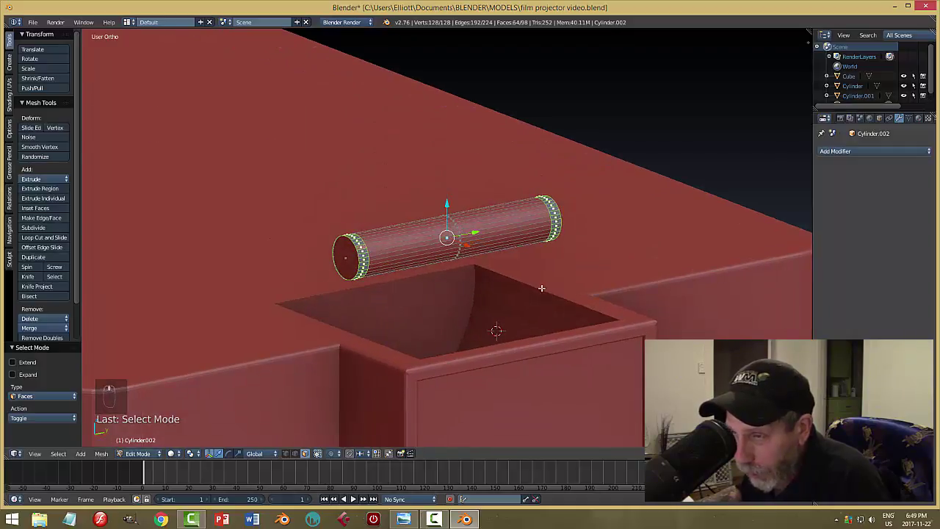
Extrude the end face rings in place and scale them by about 1.41 on X and Z only, forming raised flanges
key(e)
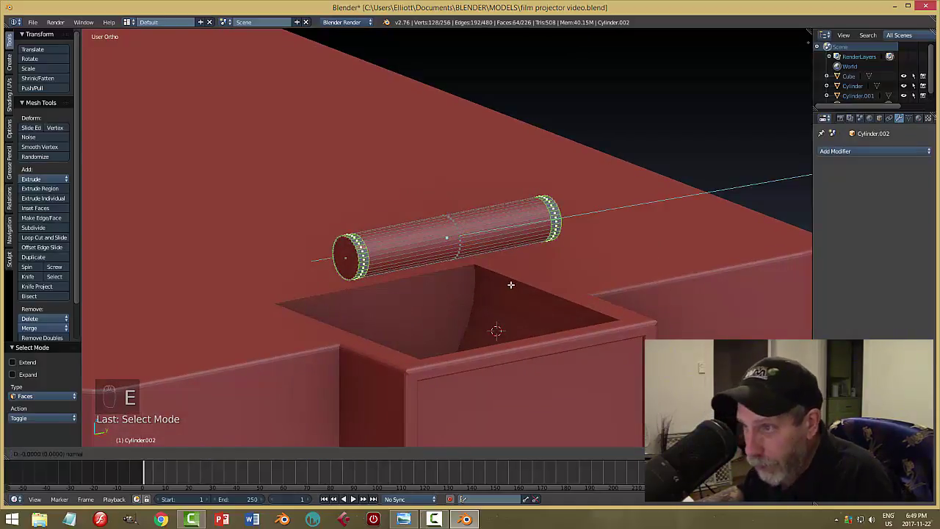
click(510, 284)
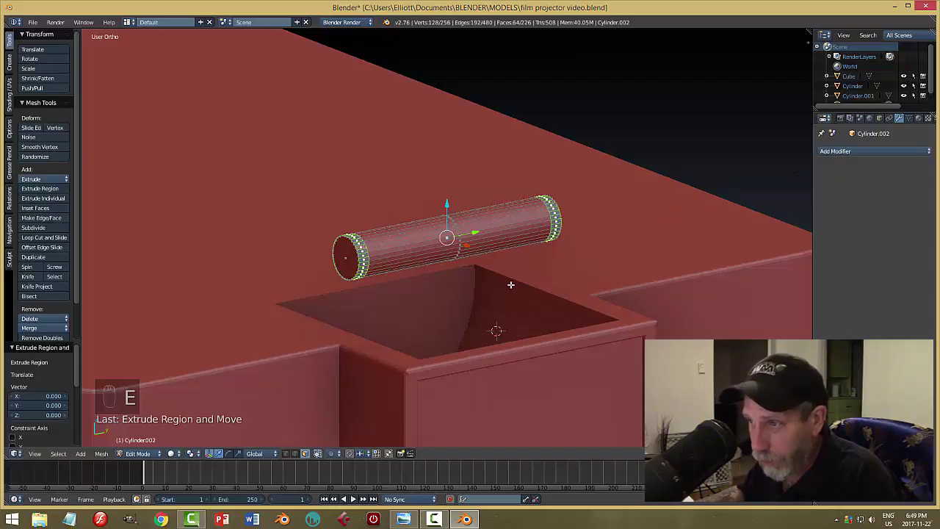
key(s)
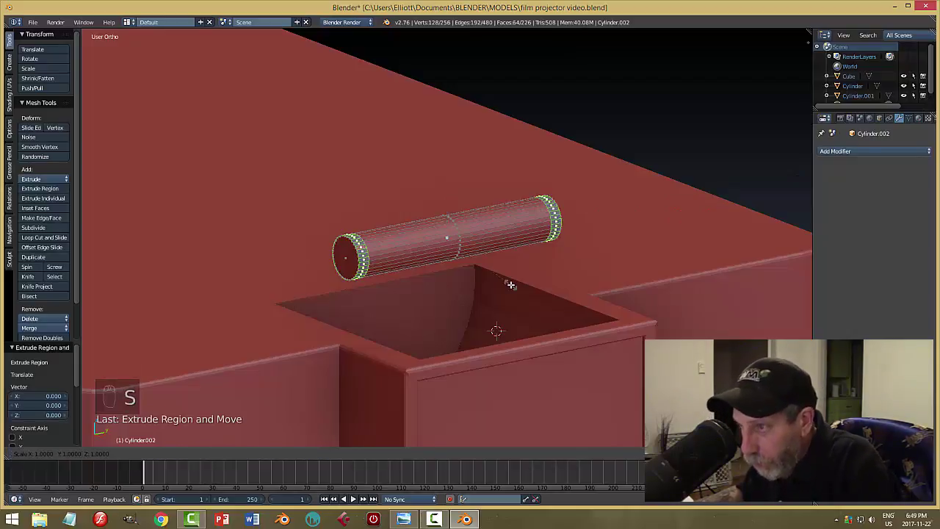
key(shift+y)
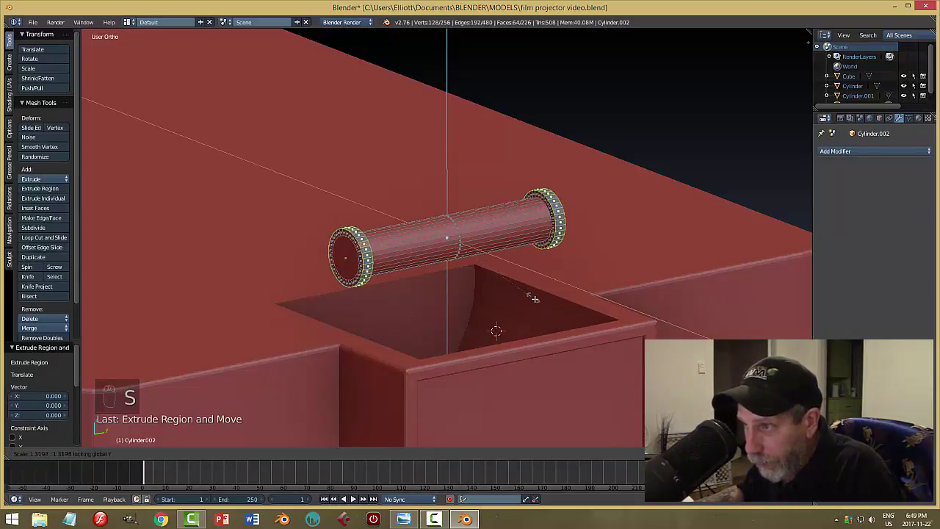
click(538, 301)
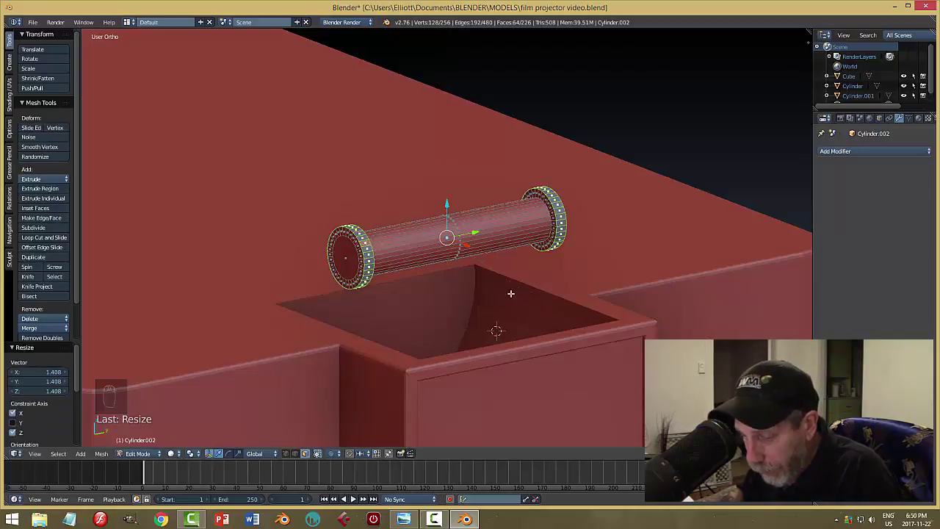
key(a)
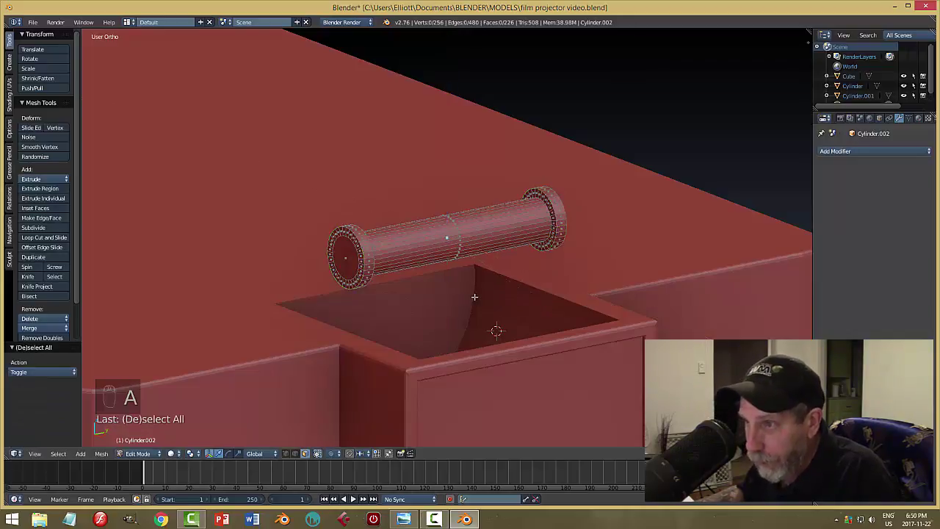
Switch to edge selection and select the four outer circular edge loops of the two flanges
key(ctrl+Tab)
click(437, 294)
middle_drag(413, 278, 421, 302)
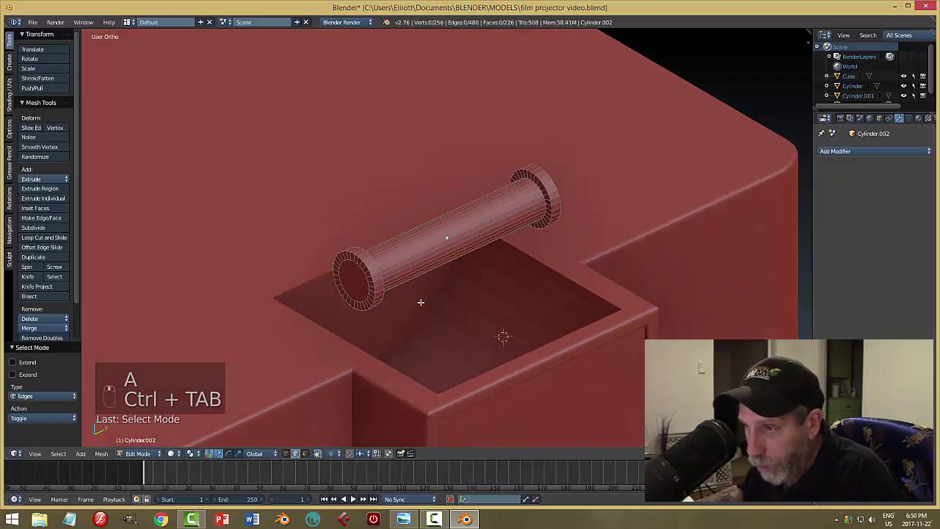
scroll(411, 302, up, 3)
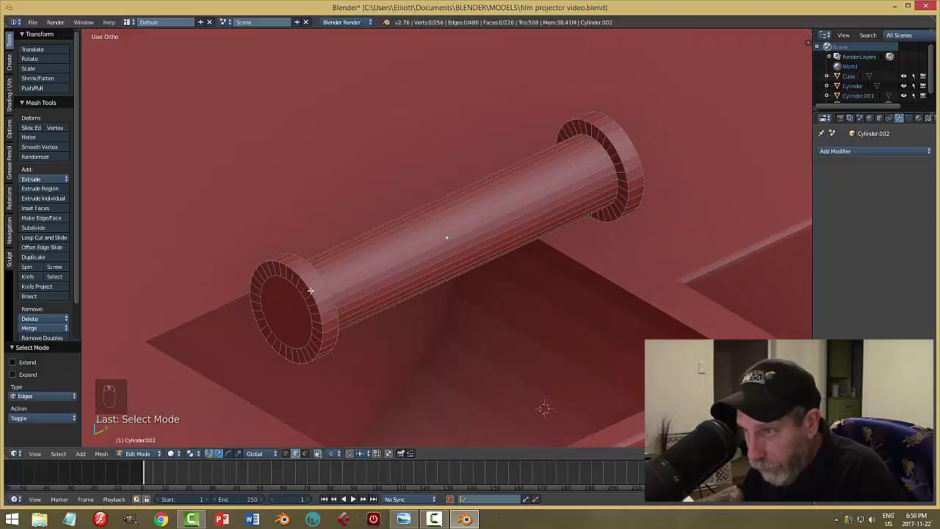
alt+right_click(311, 291)
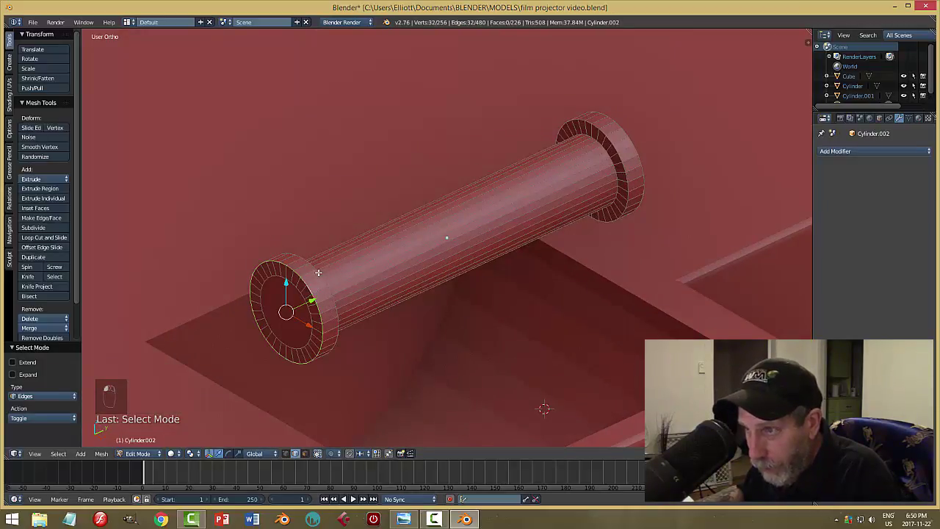
alt+shift+right_click(350, 273)
alt+shift+right_click(617, 151)
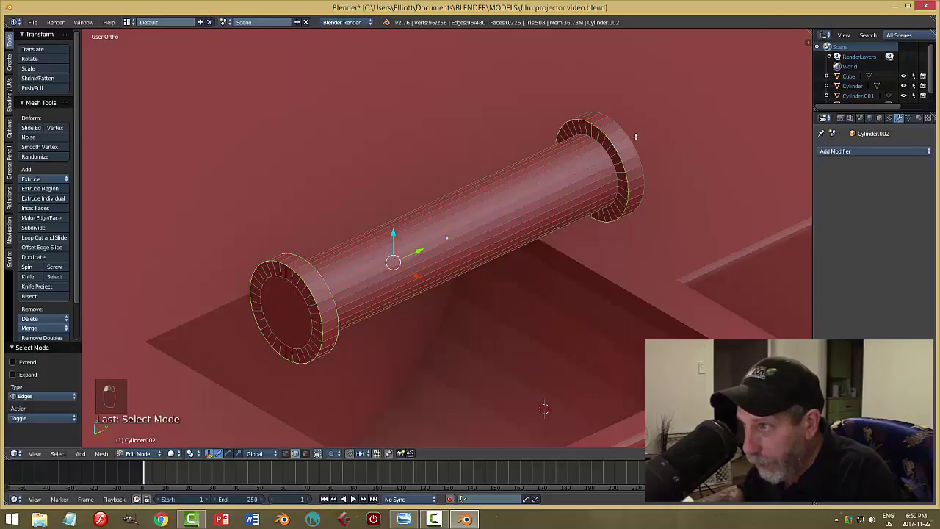
alt+shift+right_click(630, 138)
middle_drag(707, 246, 612, 233)
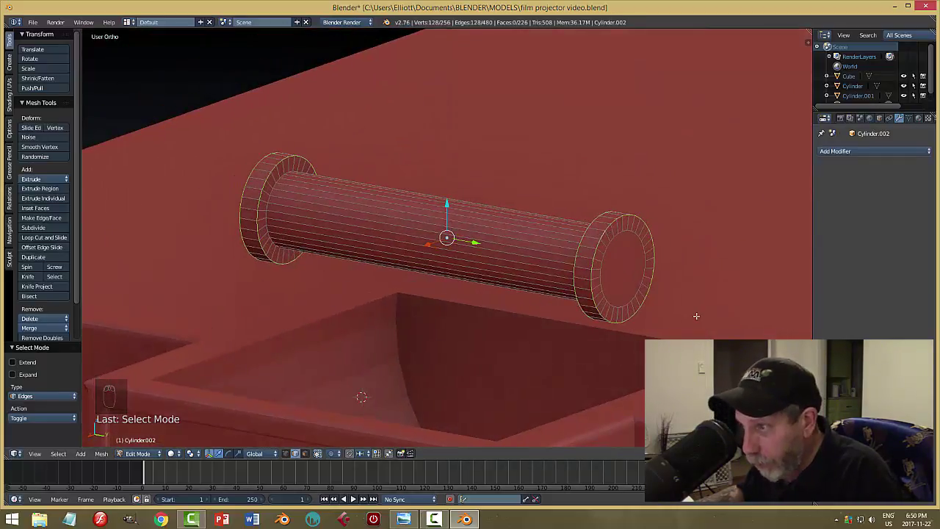
key(ctrl+b)
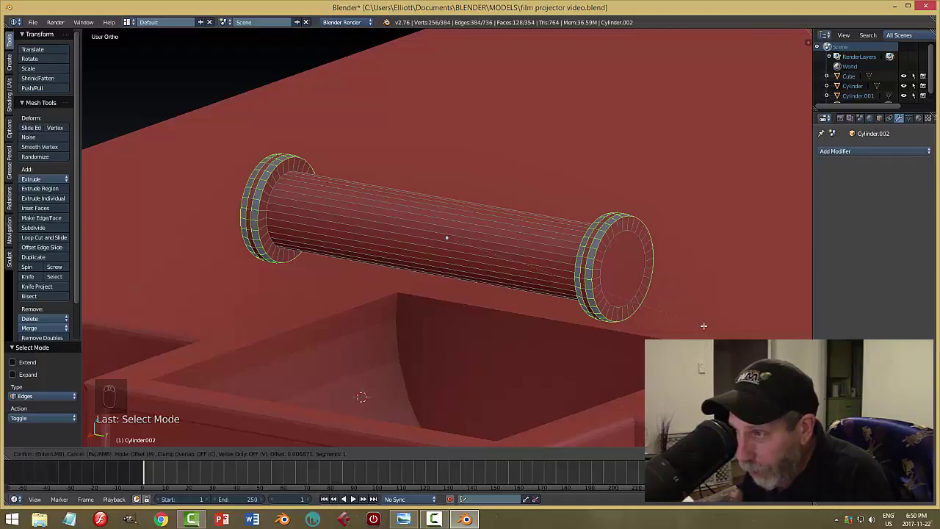
click(699, 324)
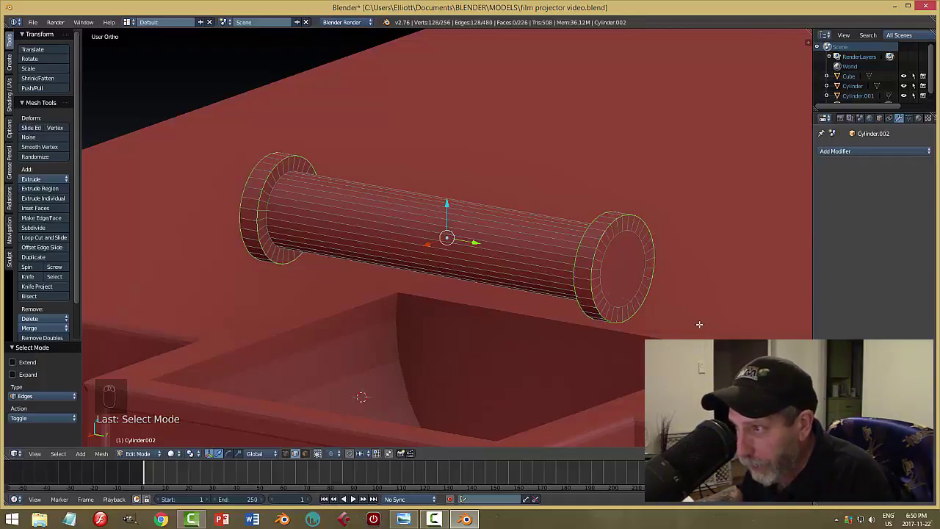
scroll(626, 288, up, 2)
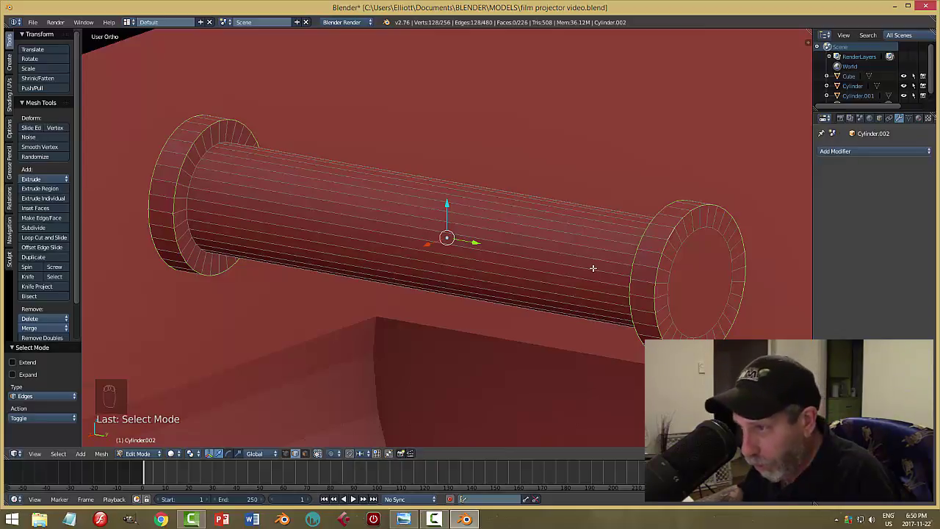
Apply the flanged cylinder's rotation and scale in Object Mode
key(Tab)
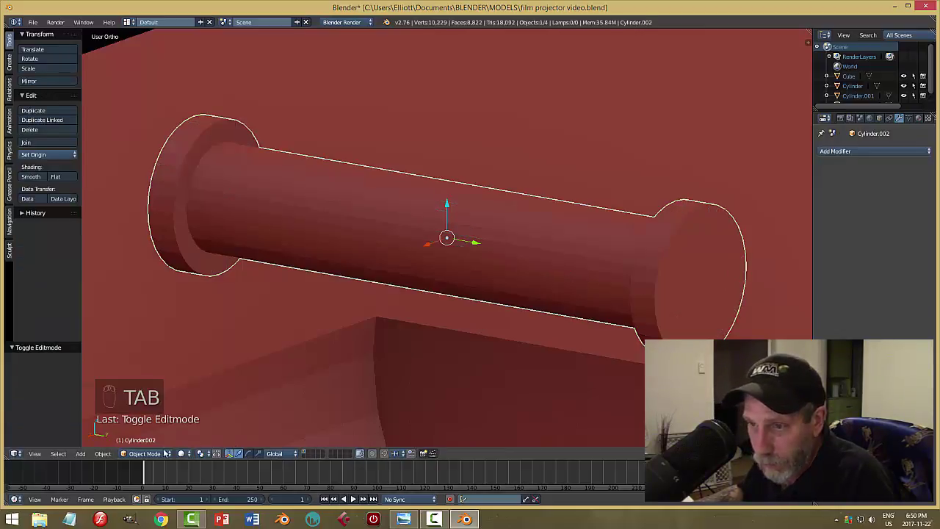
click(103, 453)
mouse_move(199, 382)
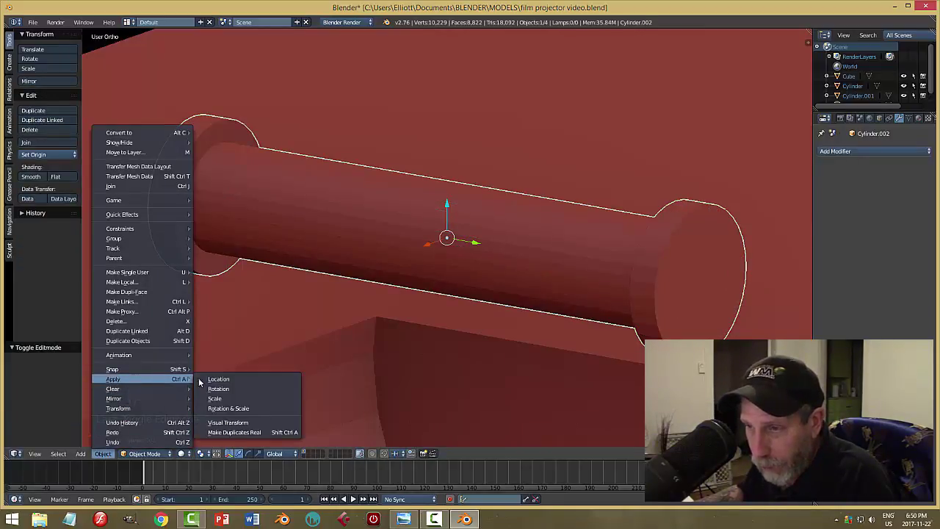
click(228, 408)
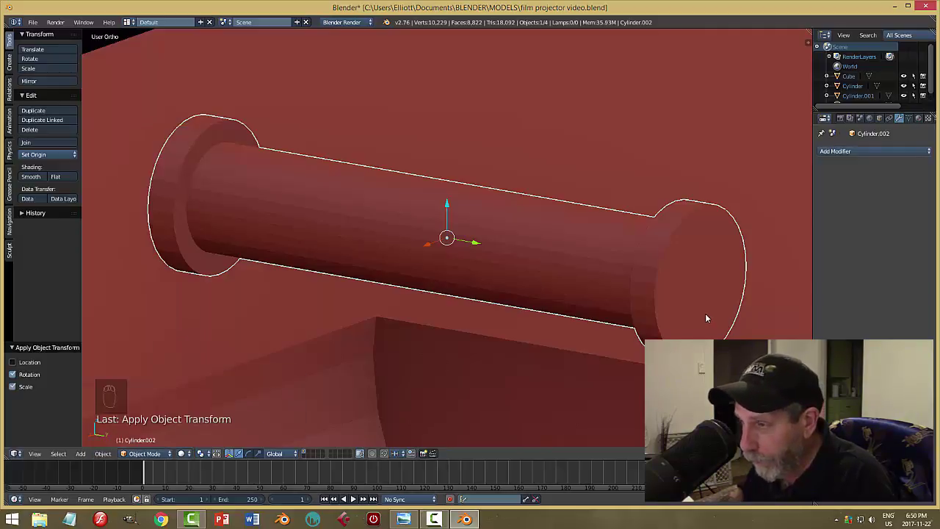
Bevel the selected flange edge loops in Edit Mode with 3 segments and an offset of about 0.0024, then clear the selection
key(Tab)
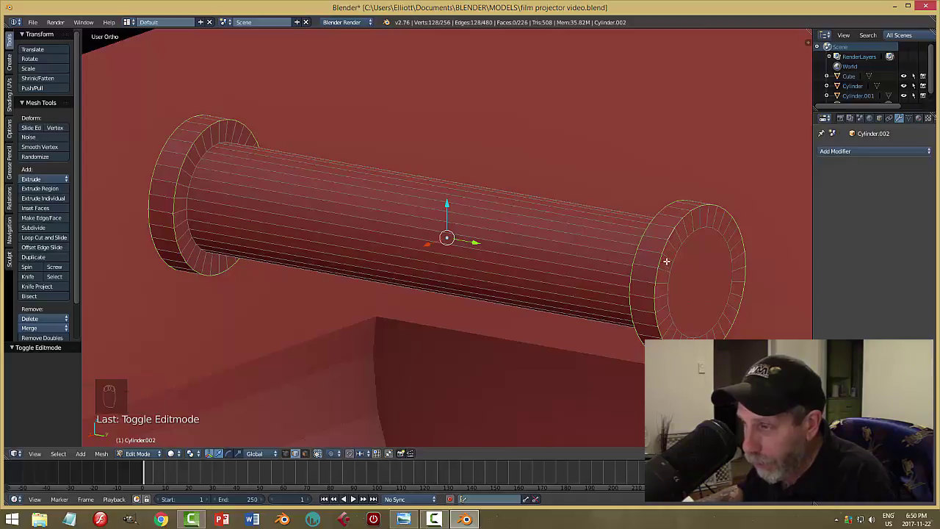
key(ctrl+b)
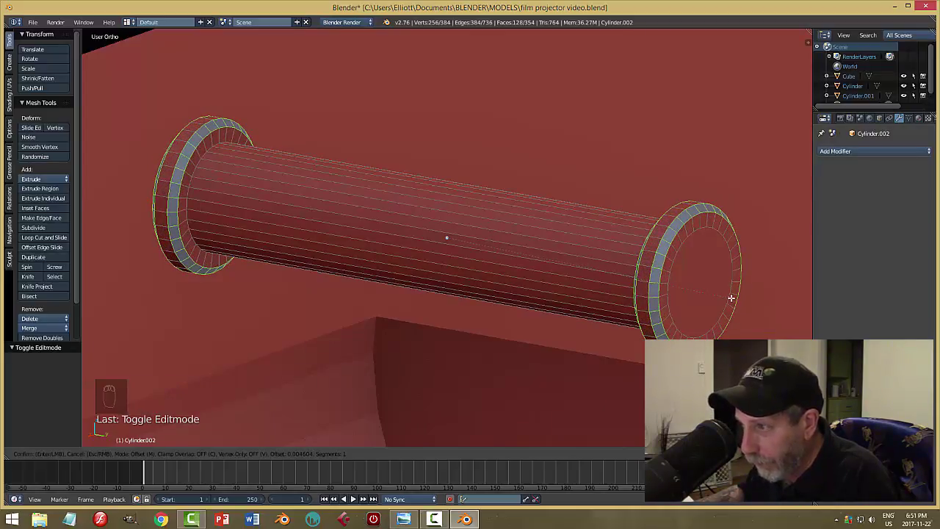
scroll(732, 298, up, 2)
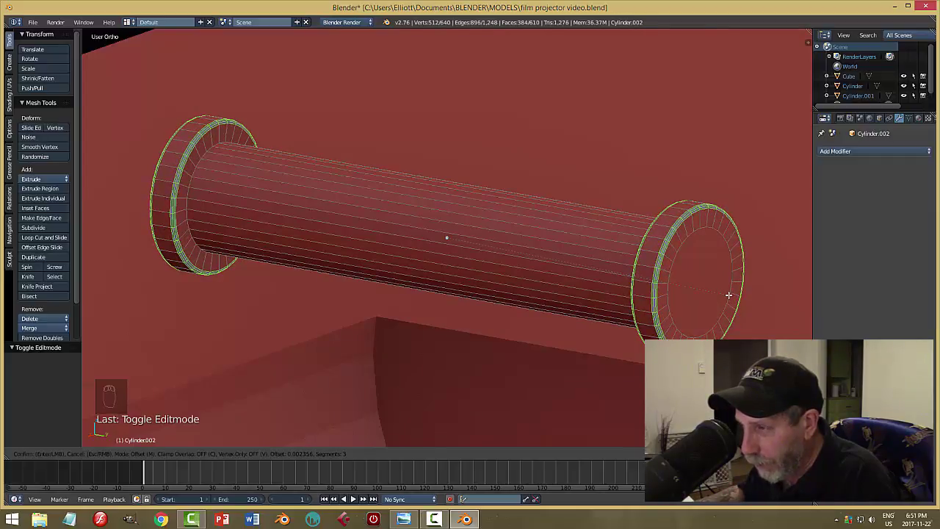
click(728, 295)
key(a)
Return to Object Mode and apply smooth shading to the flanged cylinder
key(Tab)
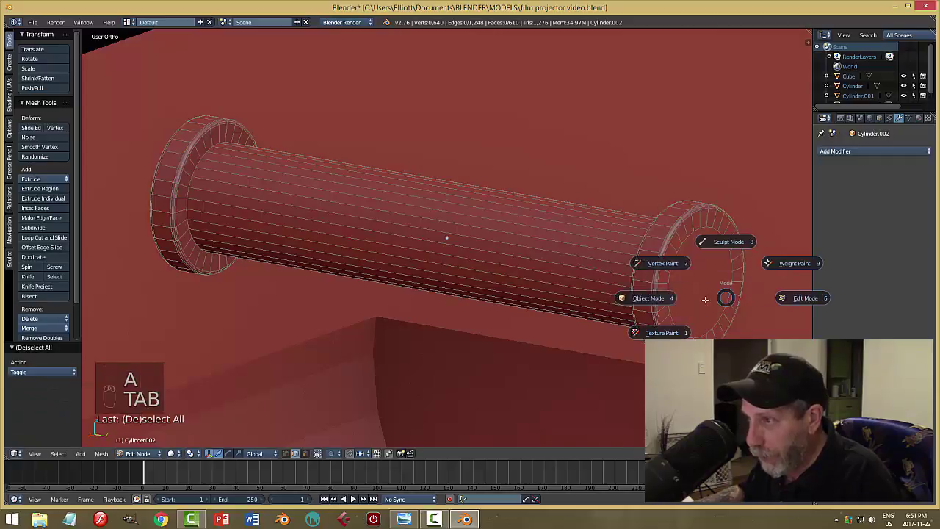
click(648, 297)
scroll(608, 299, down, 2)
mouse_move(608, 299)
middle_down()
mouse_move(502, 295)
mouse_move(601, 295)
mouse_move(606, 309)
mouse_move(555, 284)
mouse_move(532, 281)
mouse_move(528, 292)
middle_up()
click(31, 176)
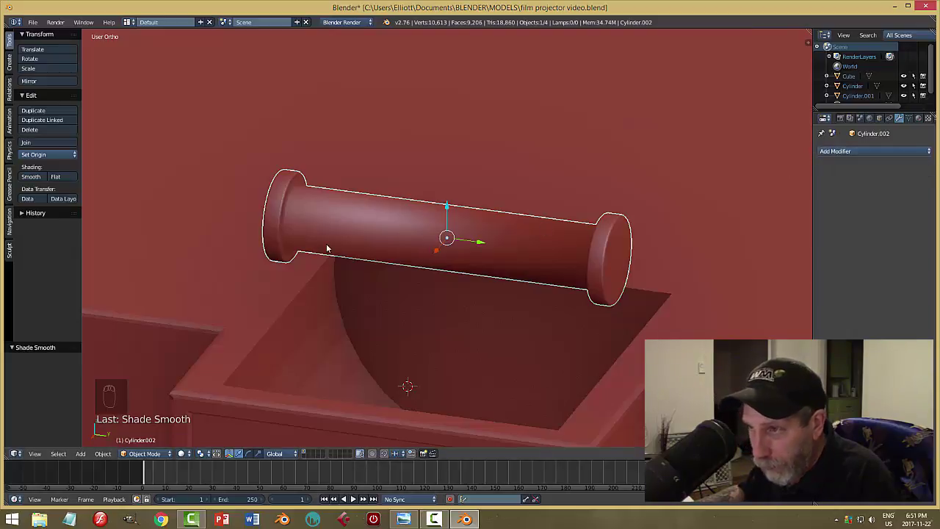
Add an Edge Split modifier to the flanged cylinder and apply it
click(826, 151)
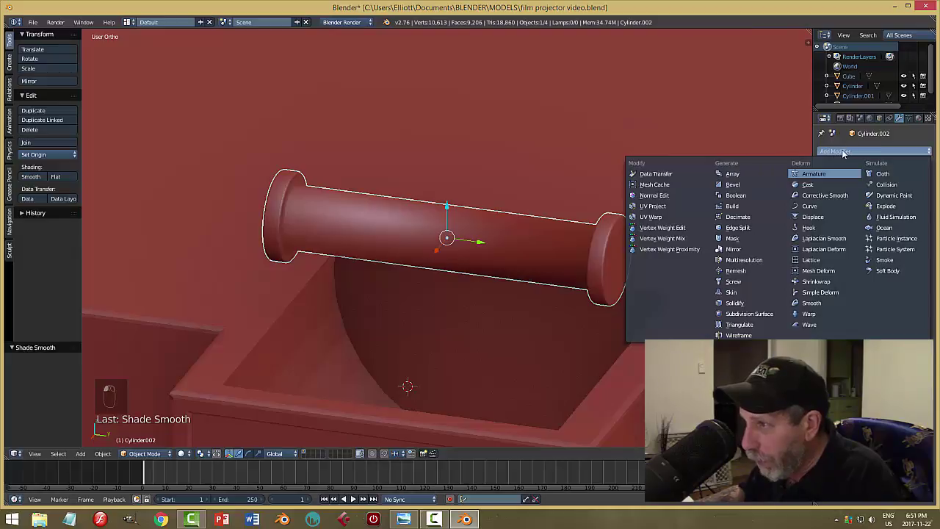
click(738, 228)
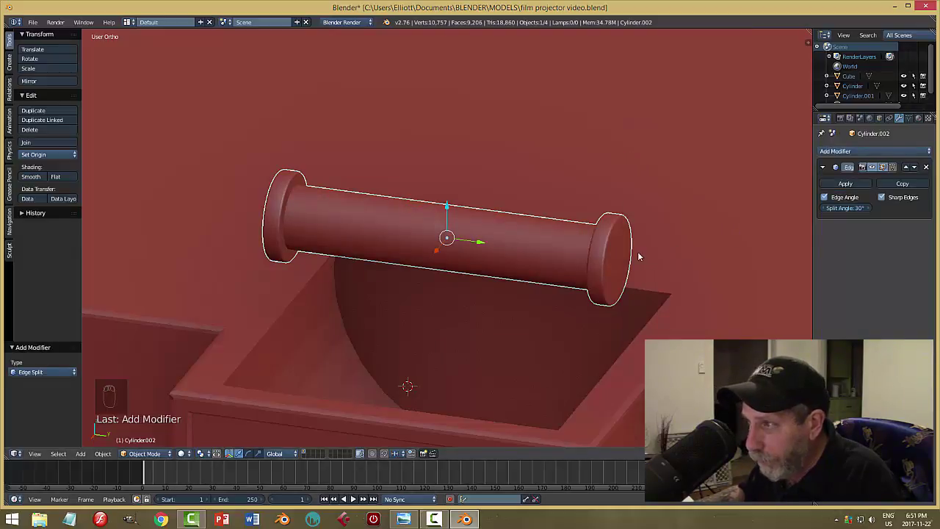
click(845, 183)
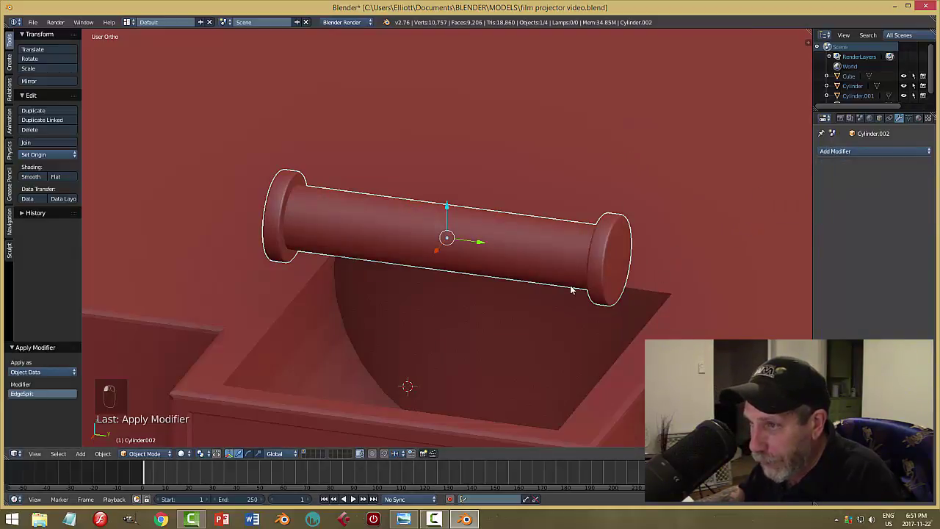
Consult the reference picture of the finished projector, snap the 3D cursor to the flanged roller, and clear the selection
middle_drag(570, 285, 502, 272)
key(a)
right_click(492, 259)
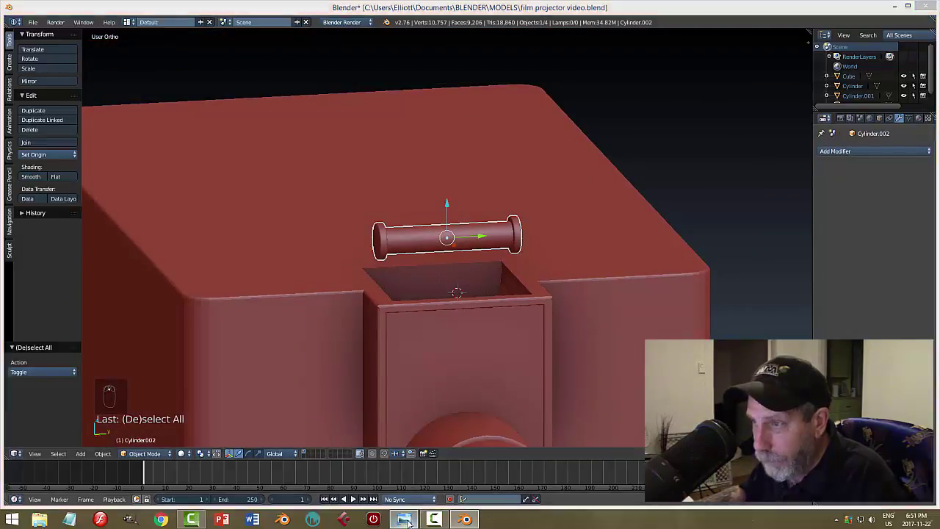
key(alt+Tab)
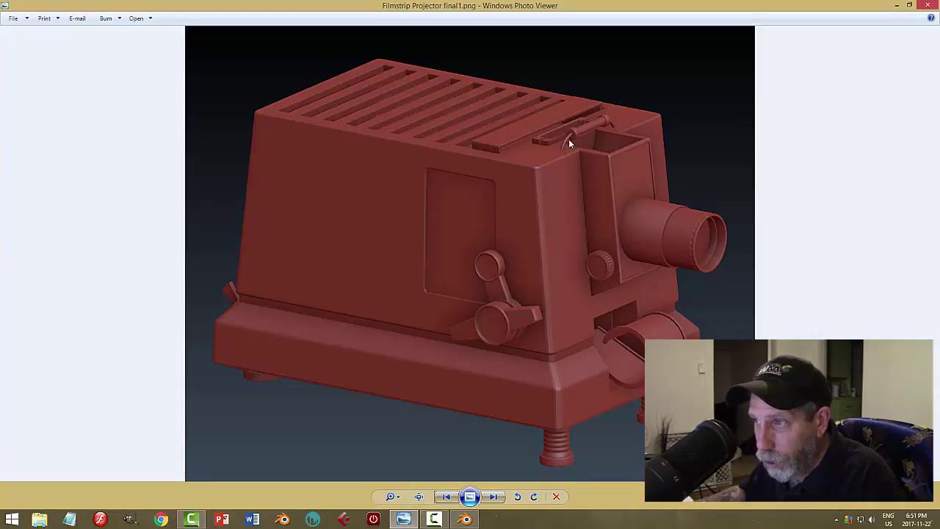
click(464, 519)
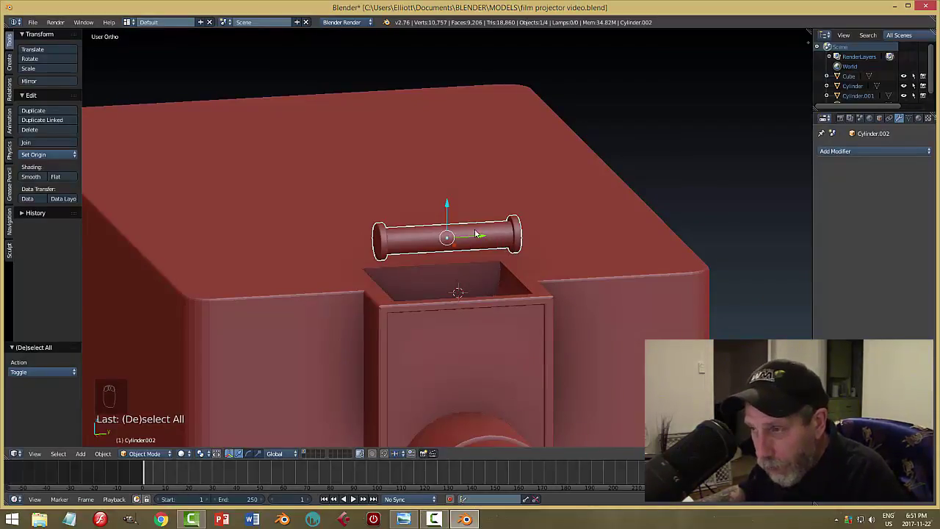
key(shift+s)
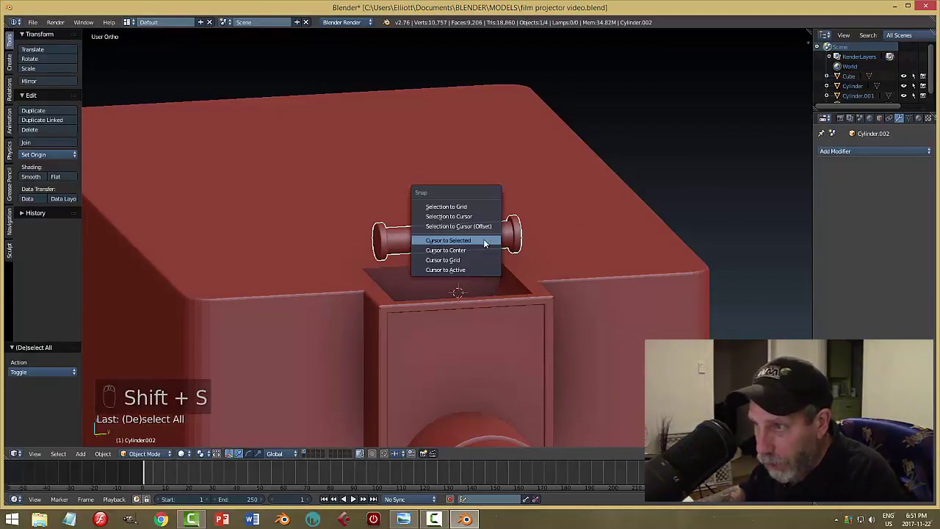
click(481, 242)
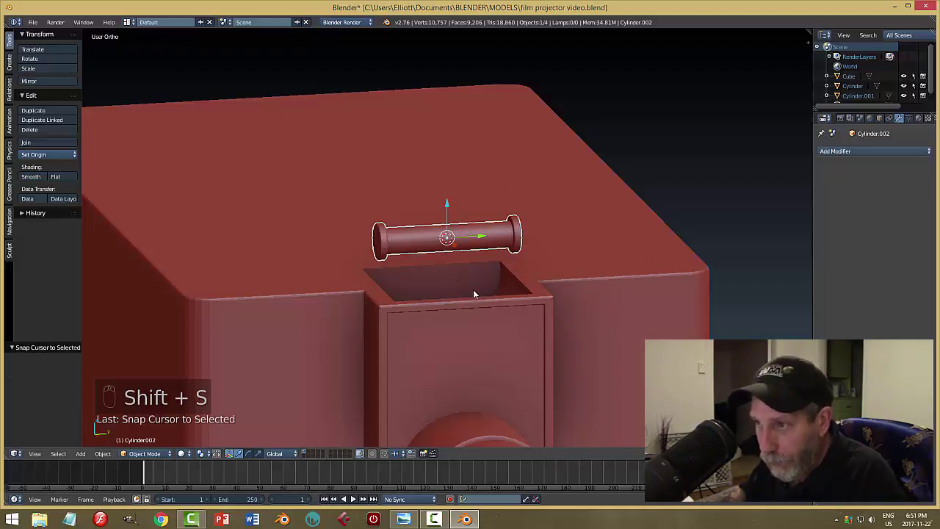
key(a)
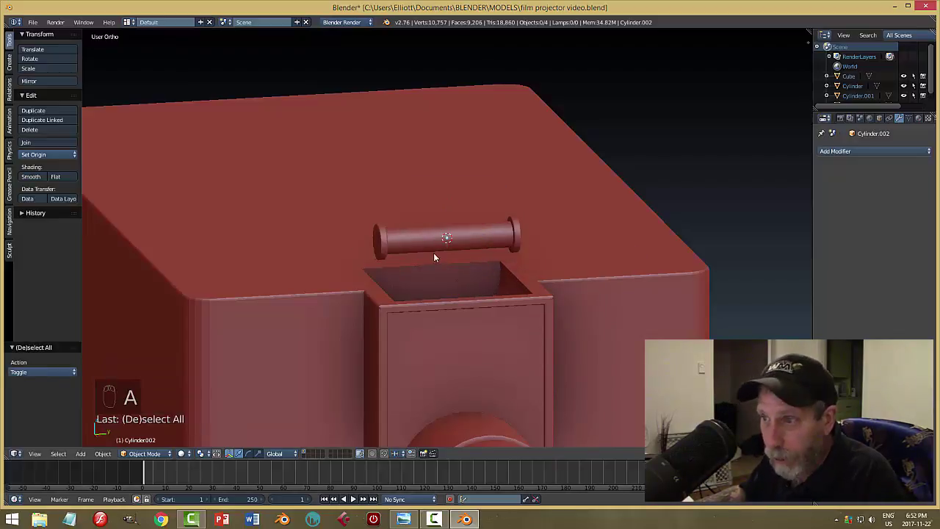
Add a torus mesh at the 3D cursor and set its minor radius to 0.04
scroll(433, 253, down, 4)
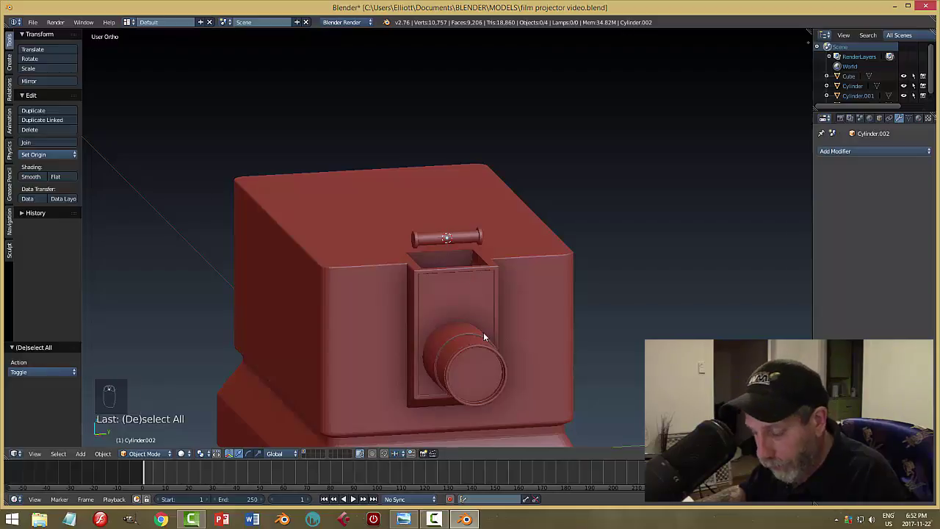
key(shift+a)
mouse_move(527, 318)
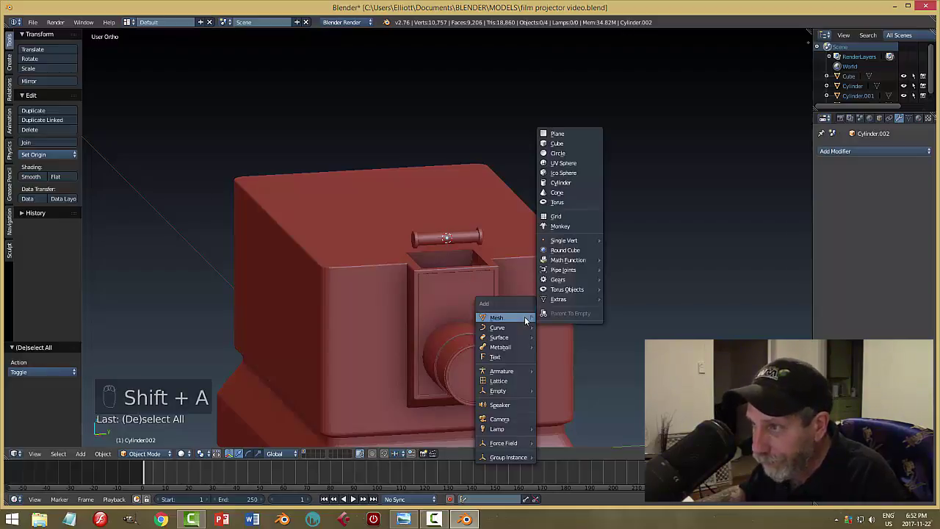
click(575, 202)
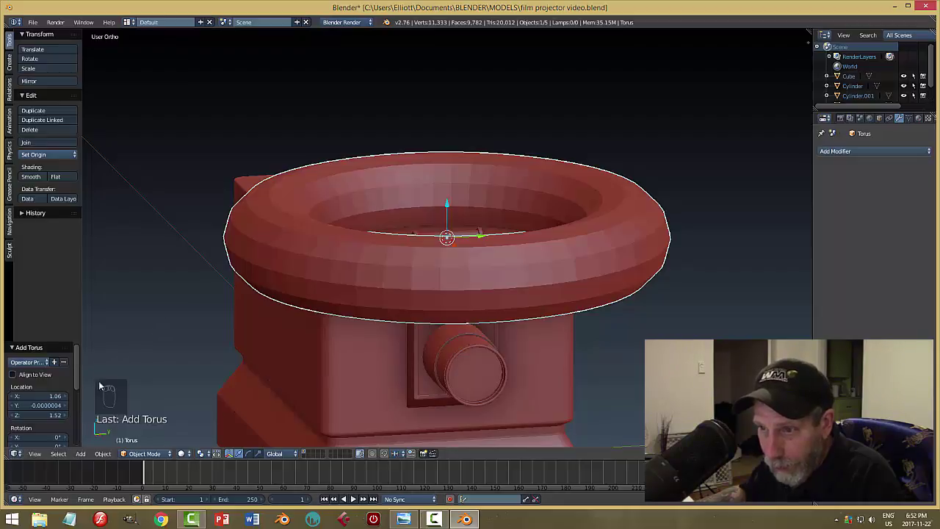
drag(80, 369, 33, 443)
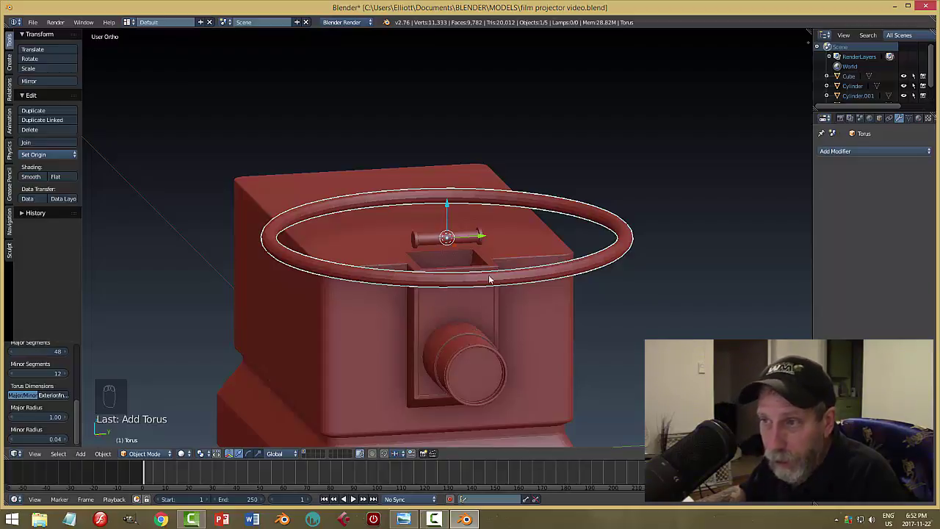
Rotate the torus 90° about the Y axis so it stands upright
middle_drag(505, 272, 464, 271)
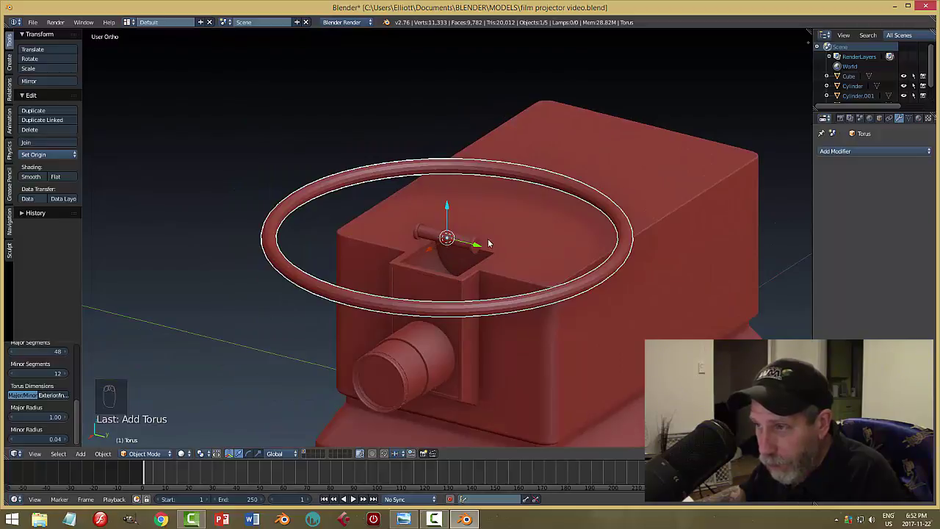
text(ry90)
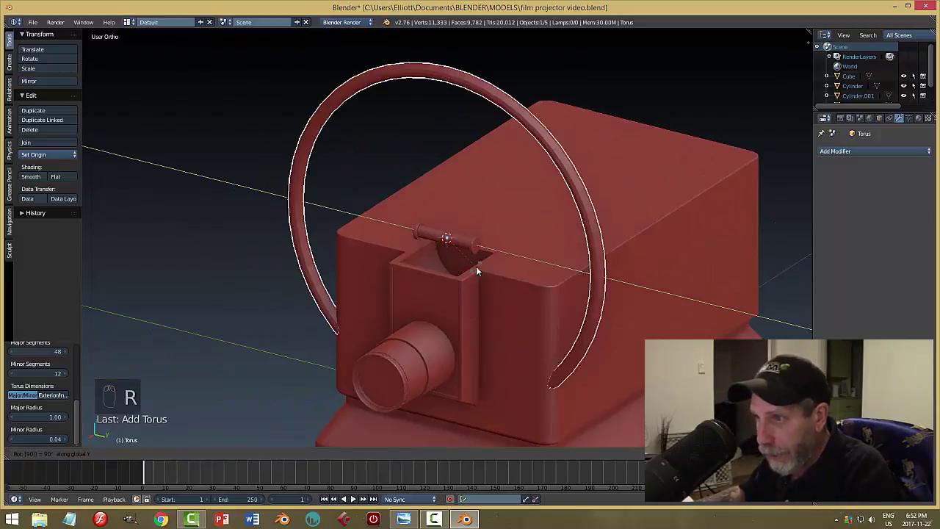
key(Return)
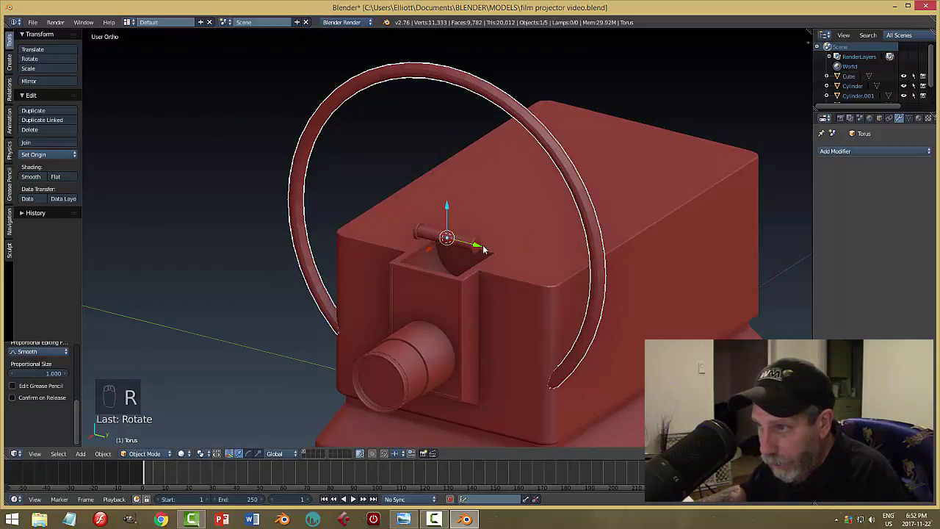
Move the upright torus along Y and Z so it surrounds the front end of the projector body
key(g)
key(y)
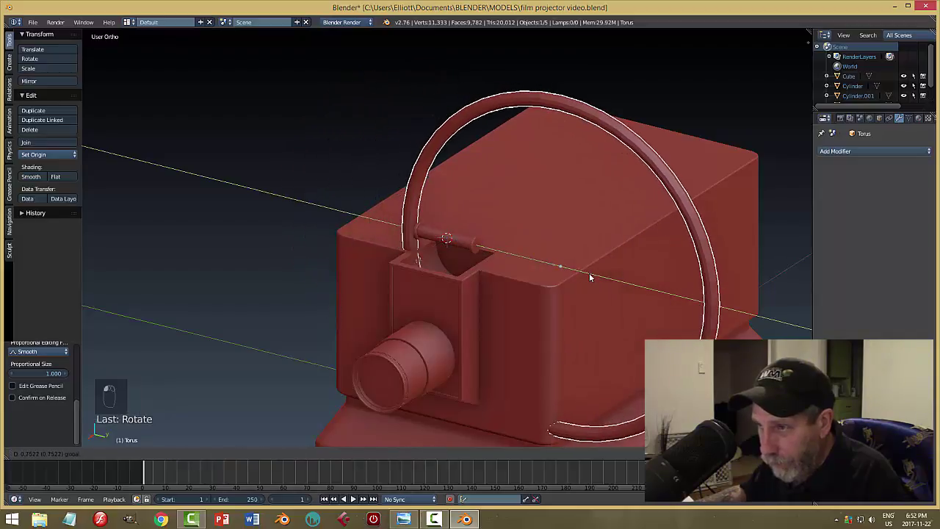
click(589, 273)
key(g)
key(z)
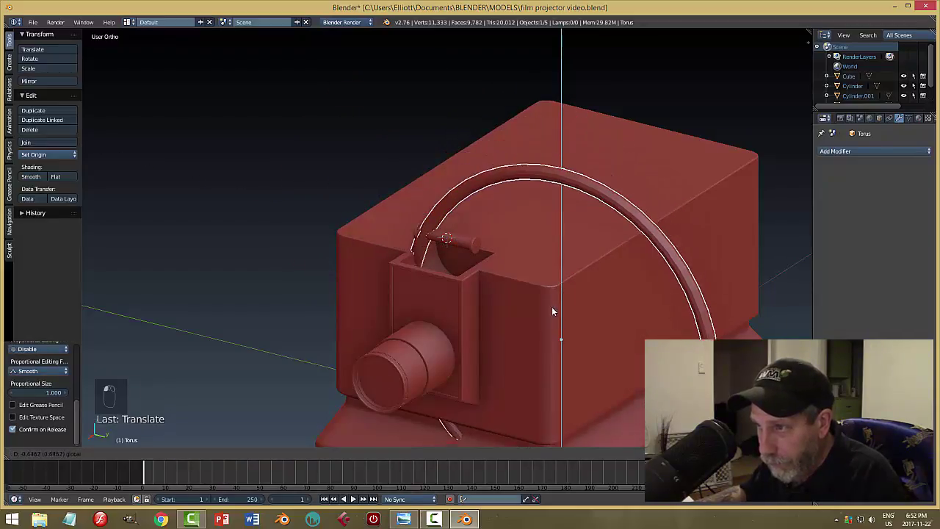
click(545, 360)
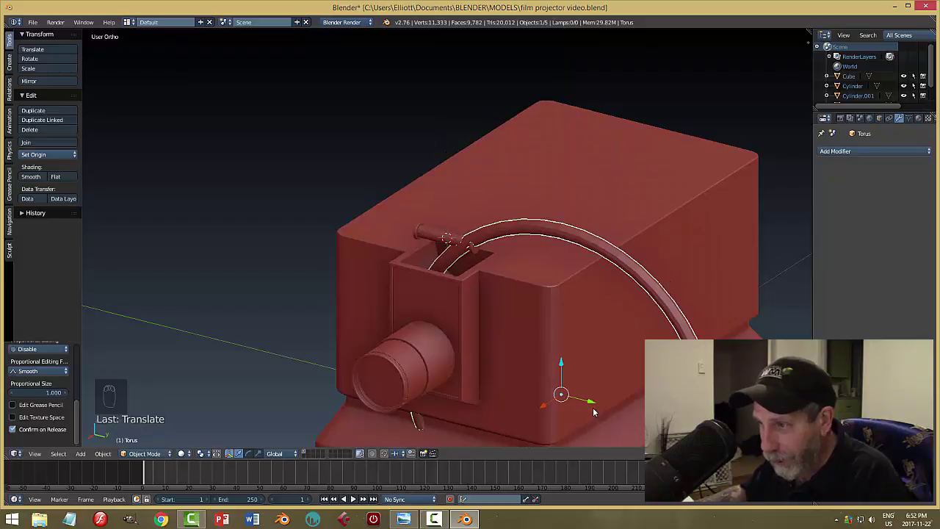
key(g)
key(y)
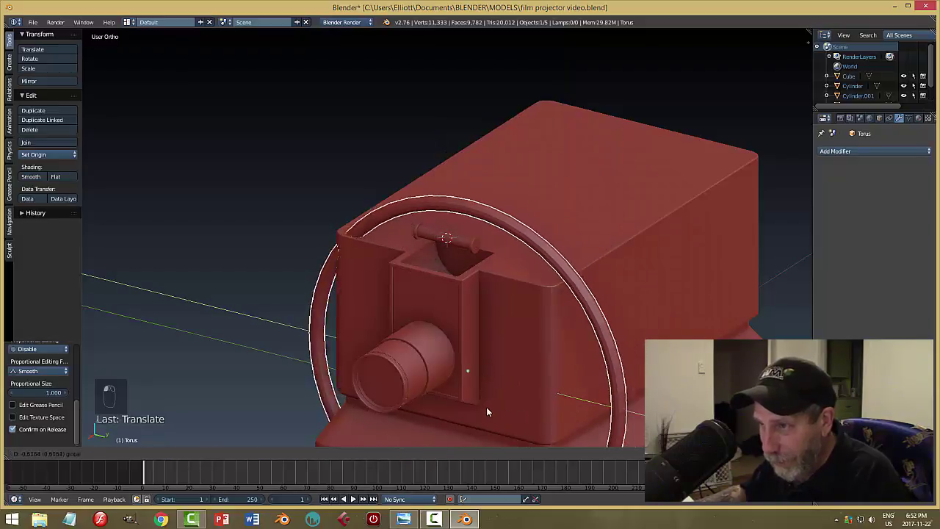
key(z)
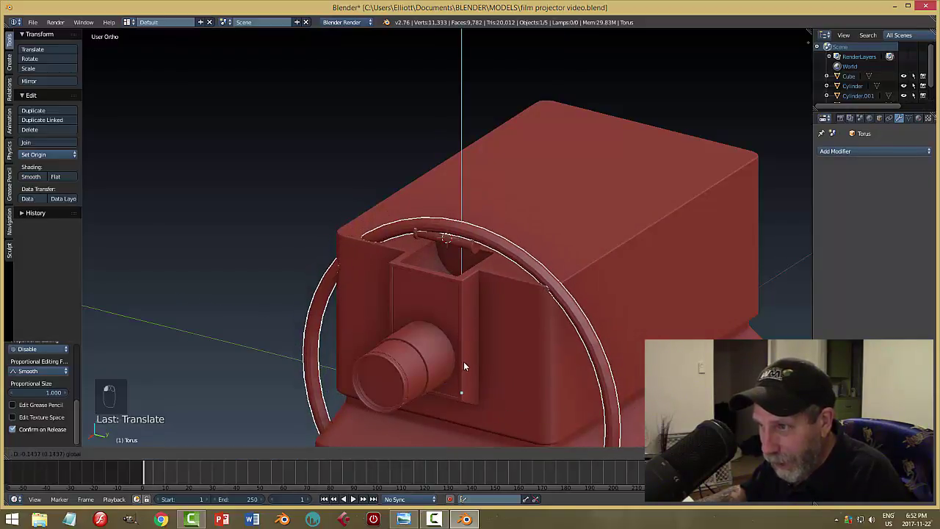
click(464, 366)
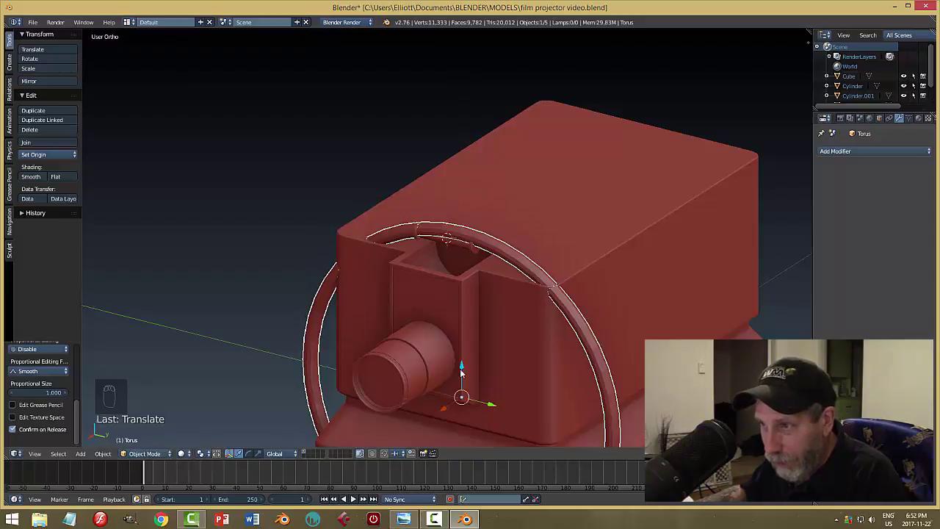
drag(463, 370, 475, 331)
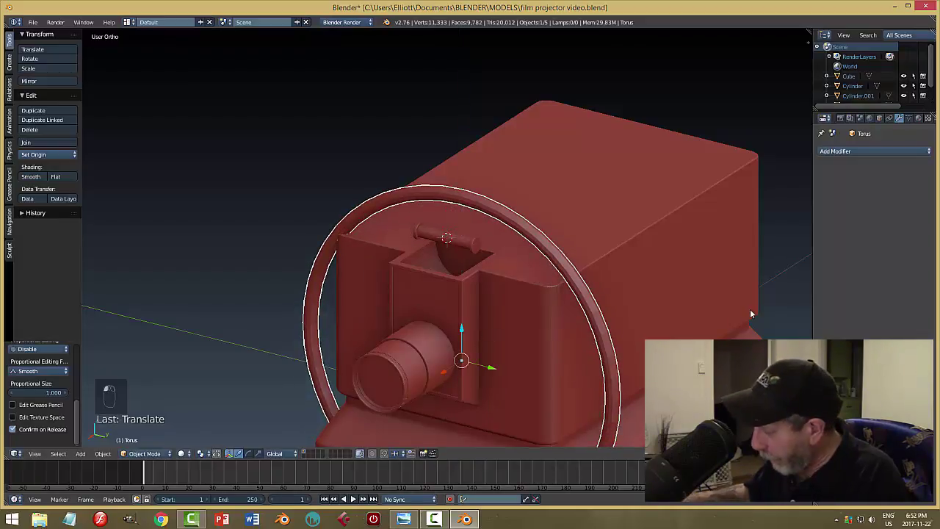
In the right orthographic view, raise the torus along Z until its centre is roughly level with the body's top edge
key(KP_3)
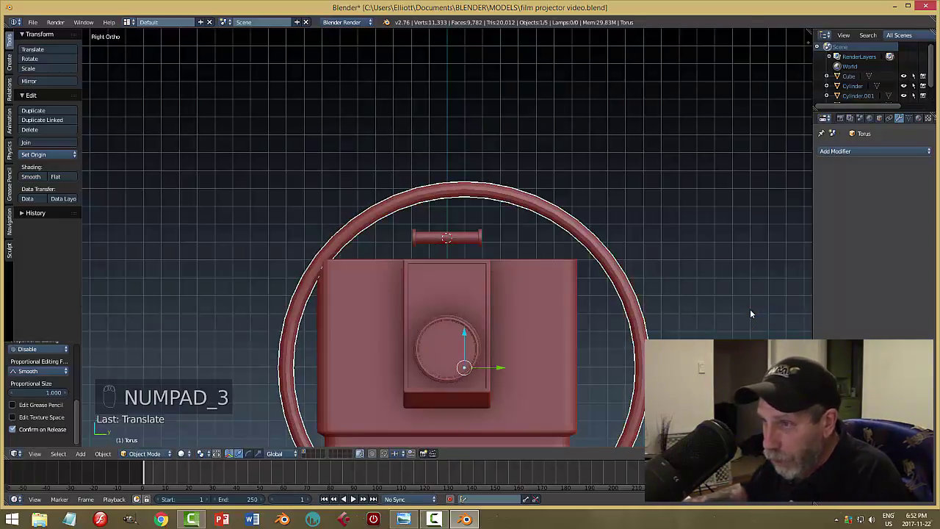
scroll(481, 338, down, 1)
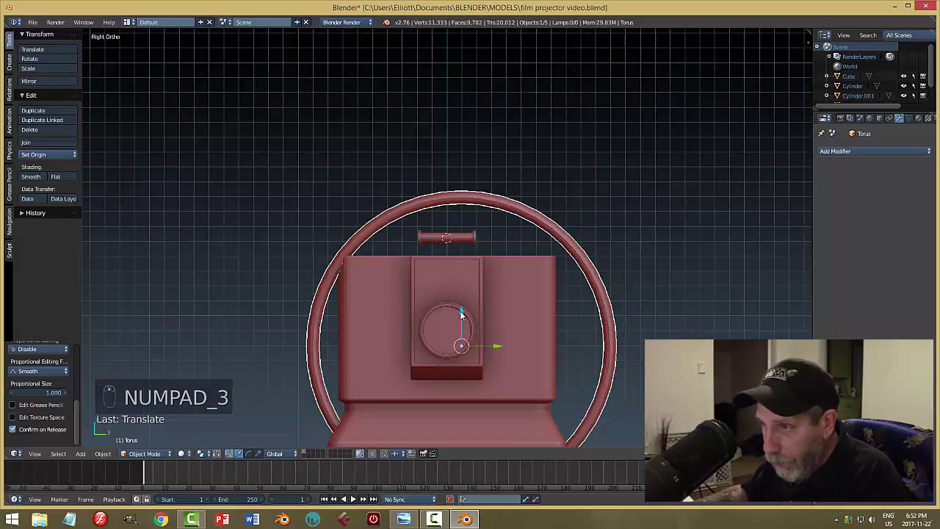
drag(461, 327, 543, 248)
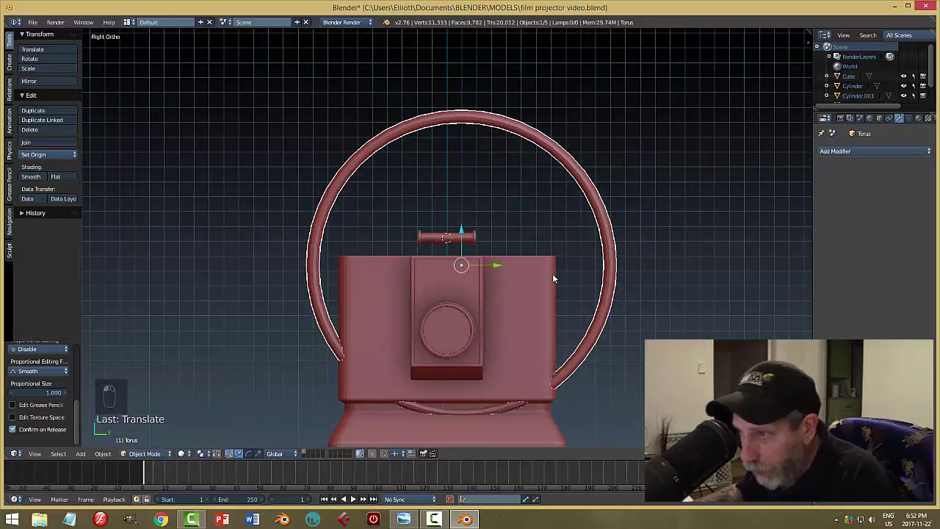
Enter Edit Mode on the torus with vertex selection and wireframe display, and deselect all its vertices
key(Tab)
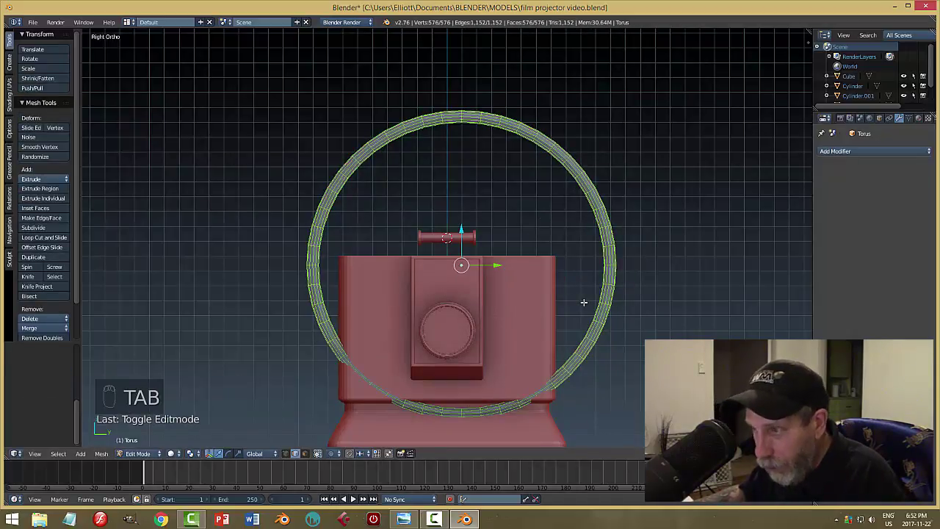
key(ctrl+Tab)
click(569, 290)
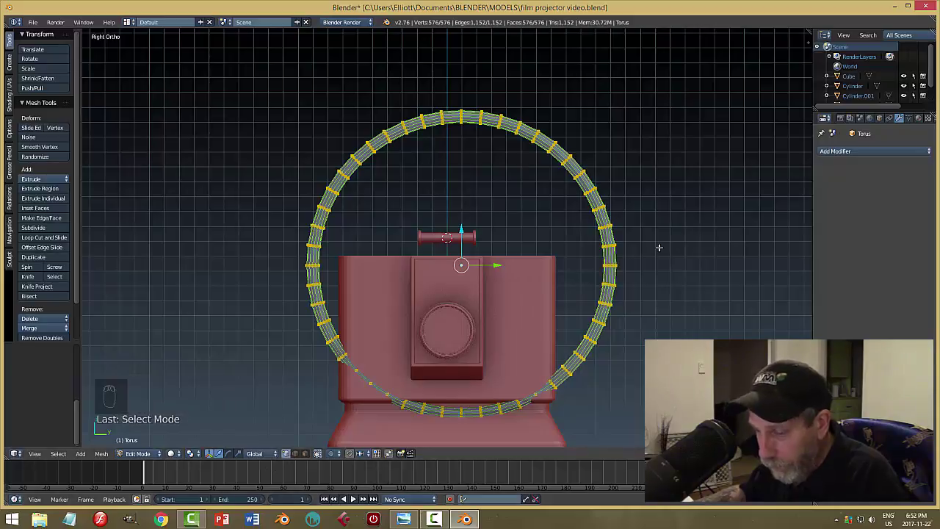
key(w)
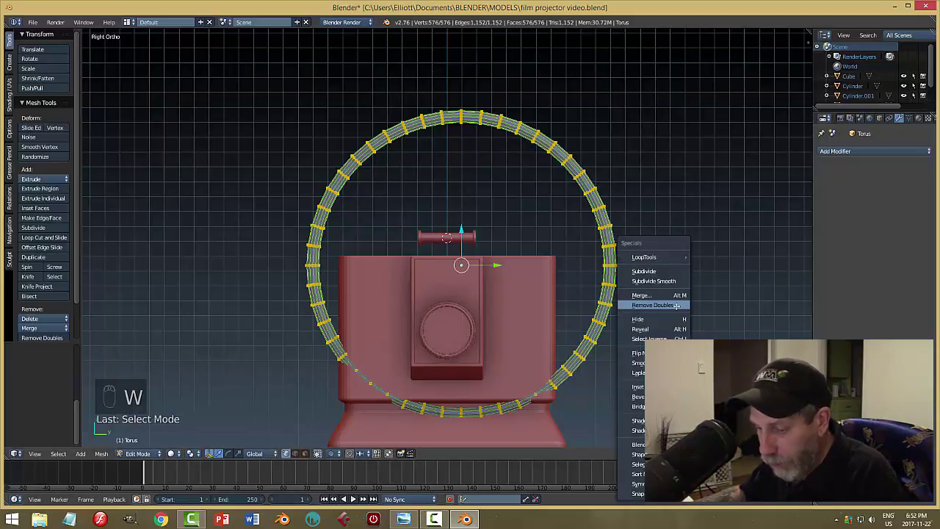
key(z)
click(732, 307)
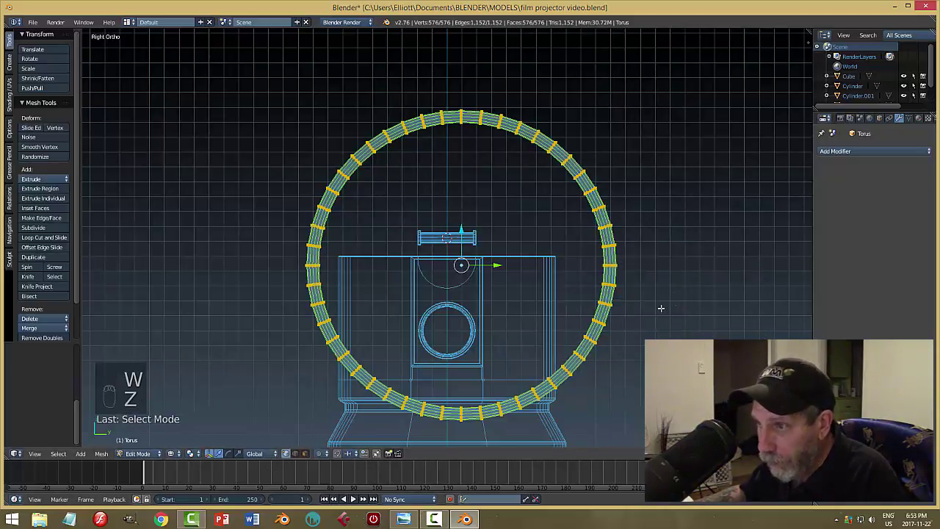
key(a)
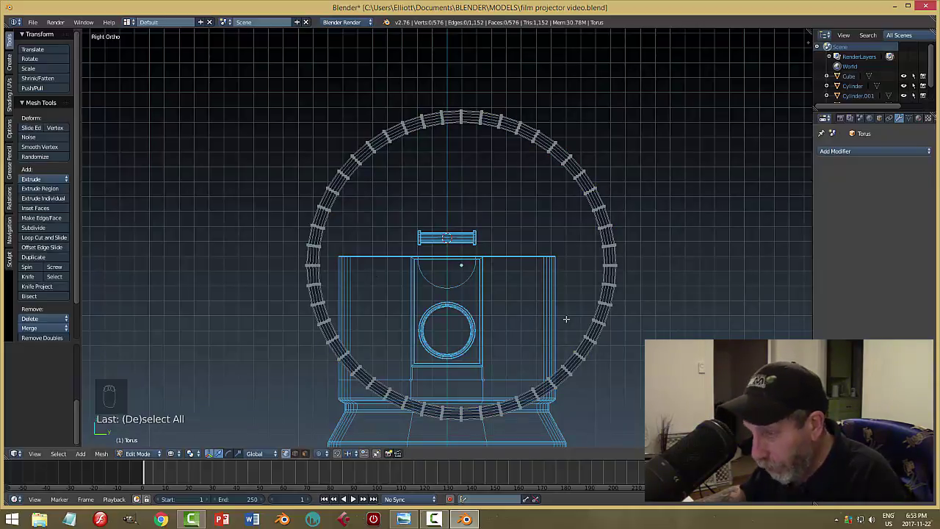
Box-select the lower half of the torus and delete its vertices to leave a semicircular arch
key(b)
drag(636, 436, 223, 273)
key(x)
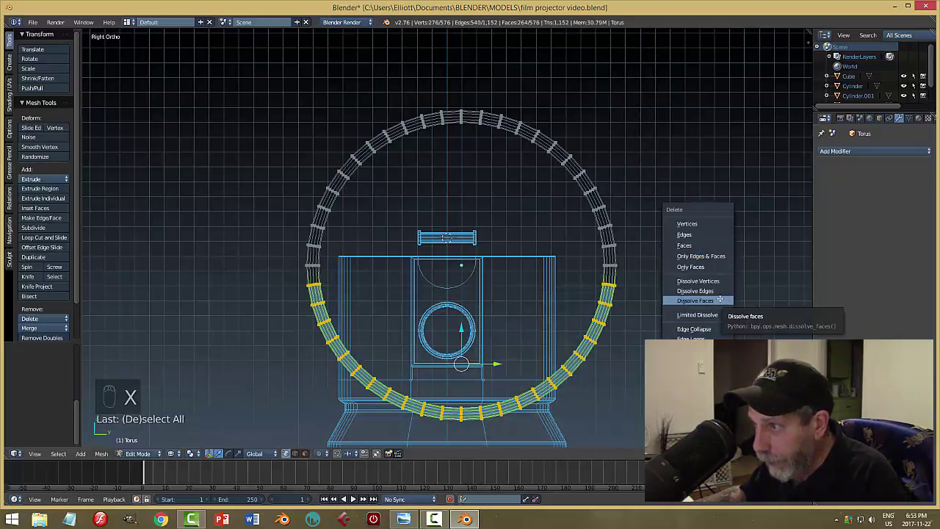
click(700, 221)
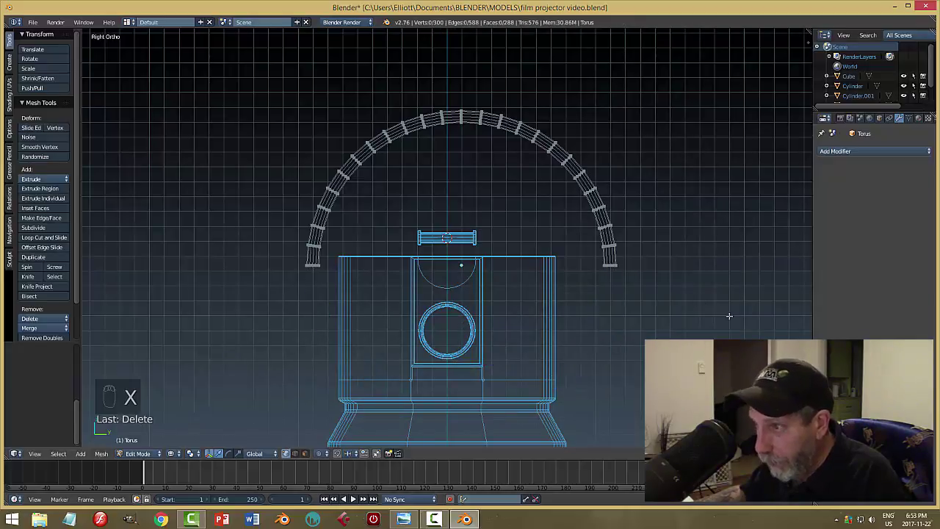
Box-select the right half of the arch and delete its vertices, leaving a quarter-circle arc
key(b)
drag(727, 343, 465, 83)
key(x)
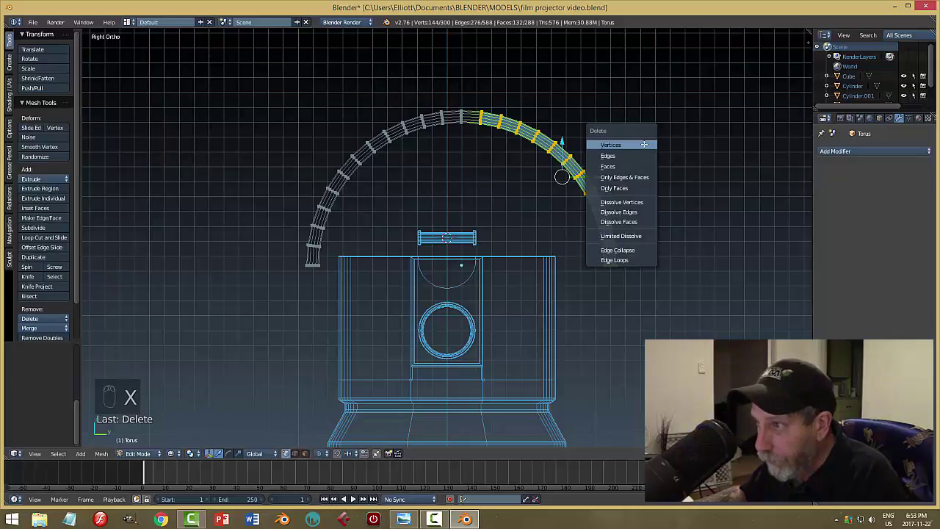
click(645, 145)
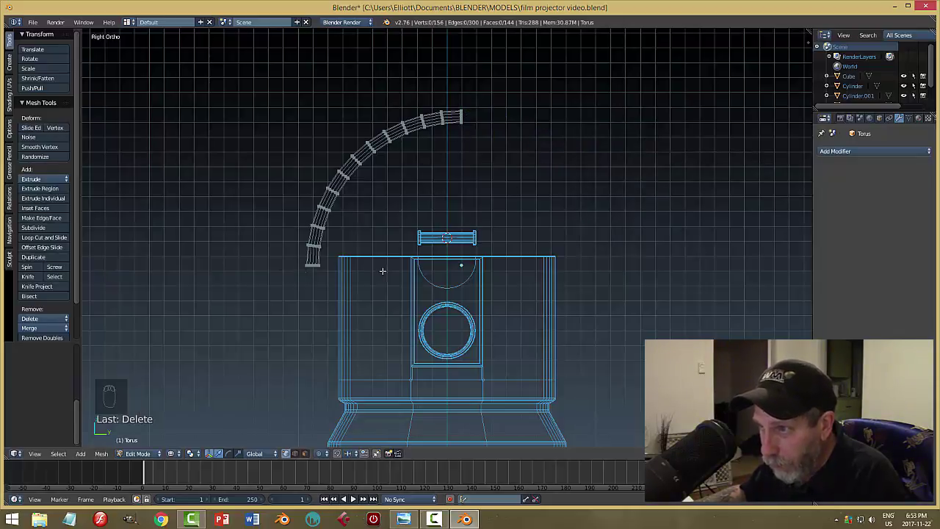
Return the quarter-circle arc to Object Mode with solid shading and set its origin to its geometry
key(Tab)
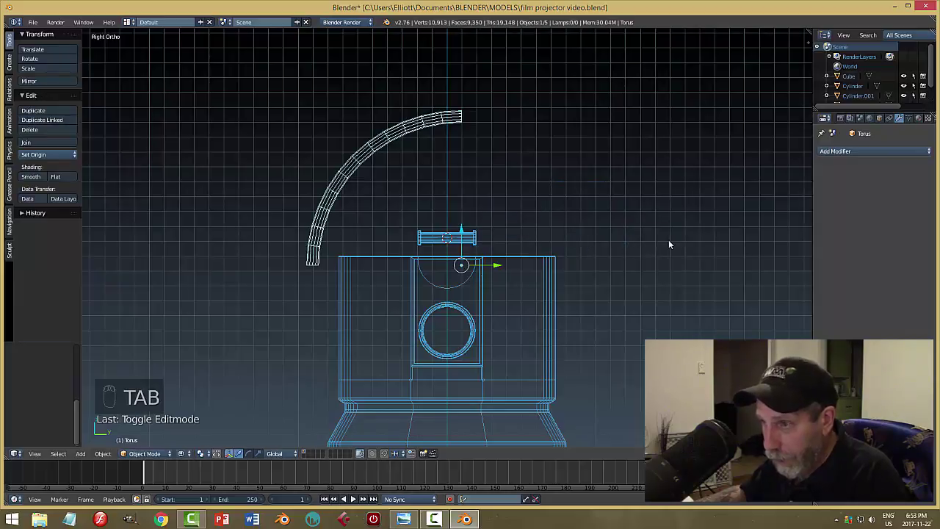
key(z)
click(670, 296)
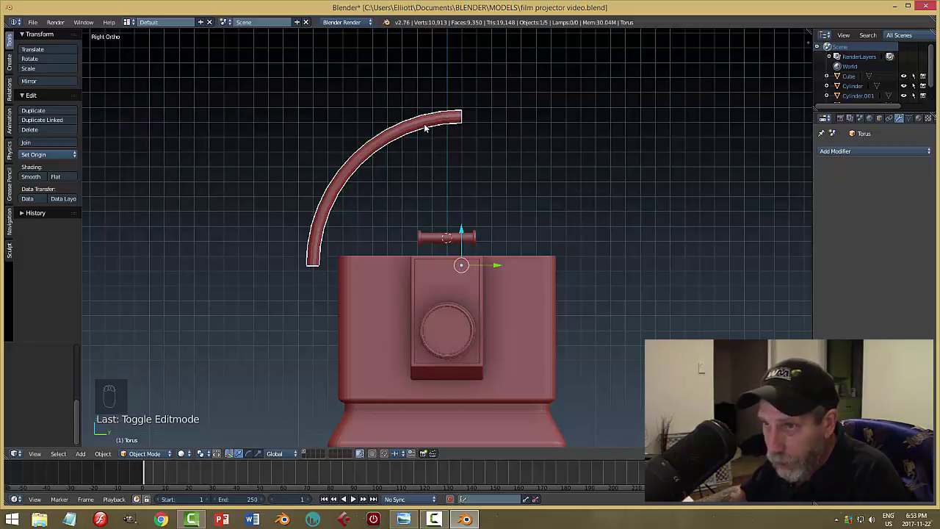
click(68, 155)
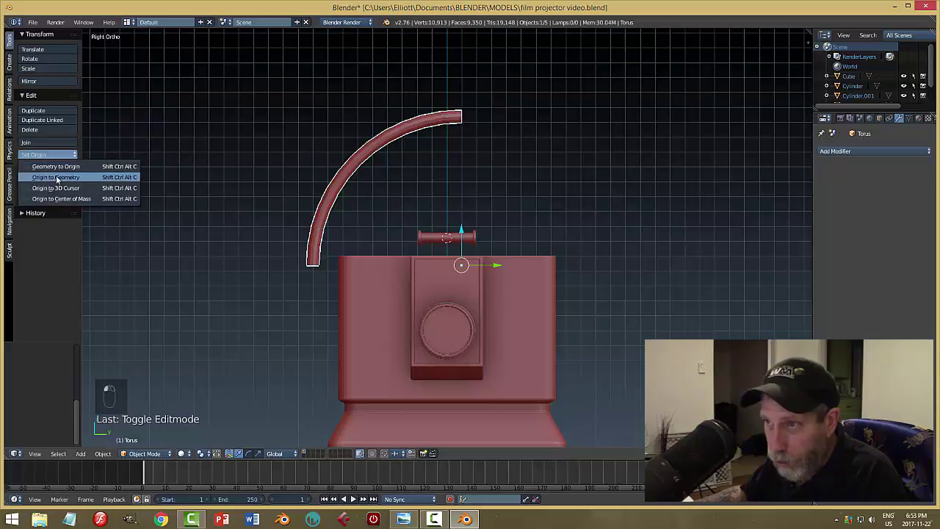
click(44, 176)
Scale the arc down to about half its size and move it so its upper end meets the roller's left flange
mouse_move(369, 140)
mouse_down()
mouse_move(375, 256)
mouse_move(379, 138)
mouse_up()
key(s)
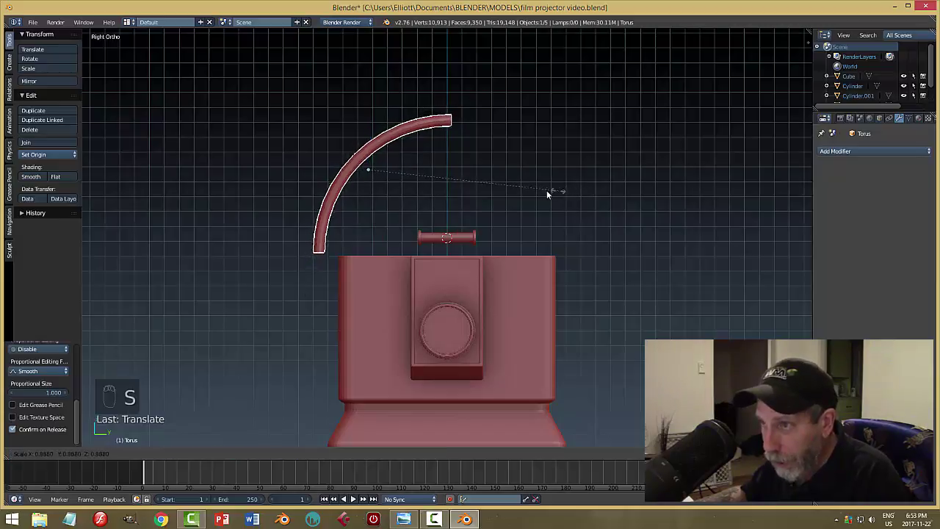
click(471, 195)
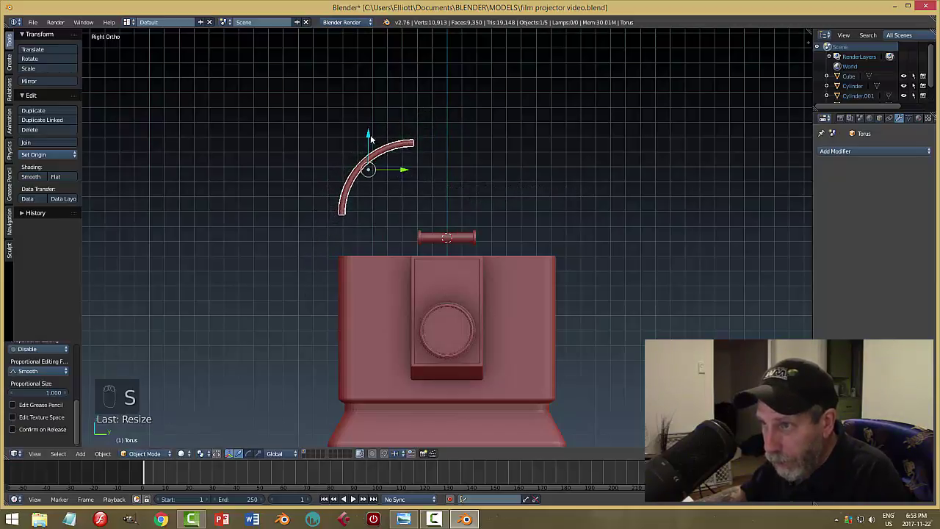
drag(370, 137, 409, 261)
middle_drag(461, 245, 517, 254)
scroll(492, 266, up, 3)
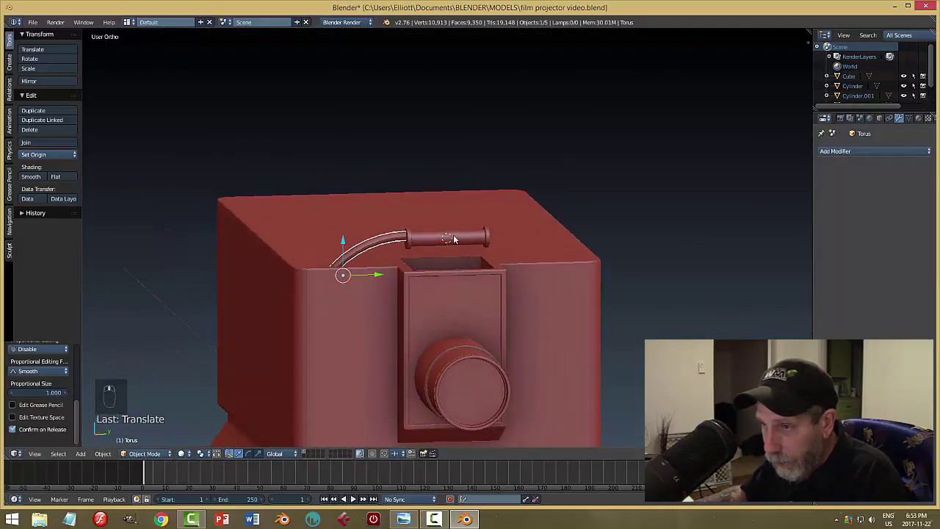
Narrow the arc along Y and slide it along Y back against the roller's left flange
key(s)
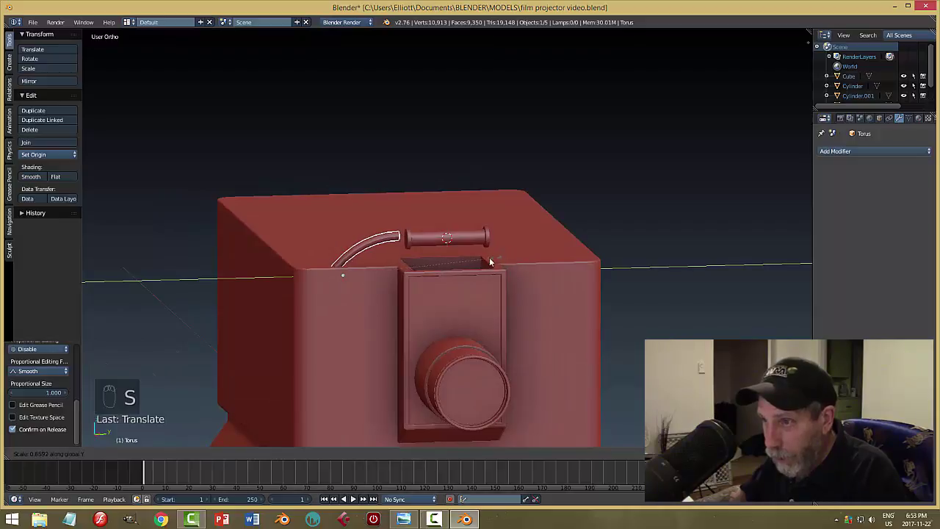
click(476, 264)
drag(375, 276, 390, 283)
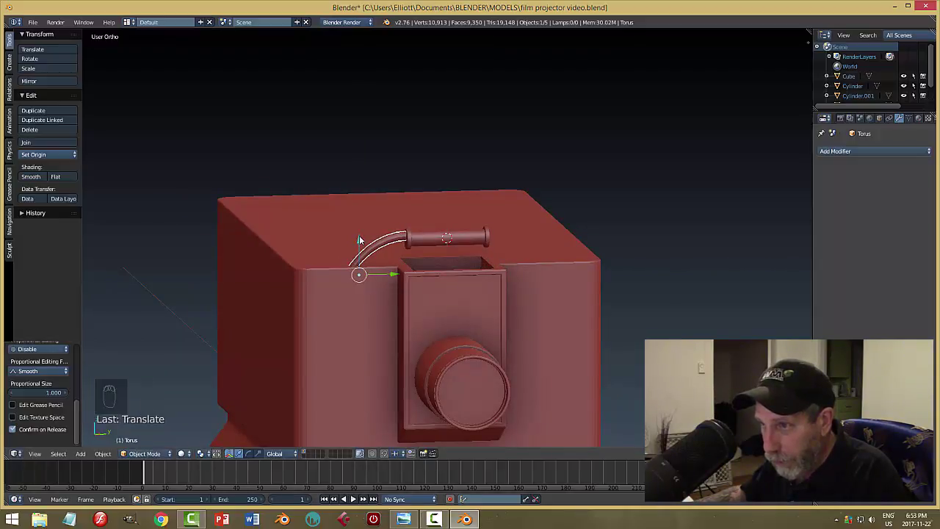
Raise the arc clear of the body, shorten it along Z, and scale it down slightly overall
drag(359, 240, 358, 139)
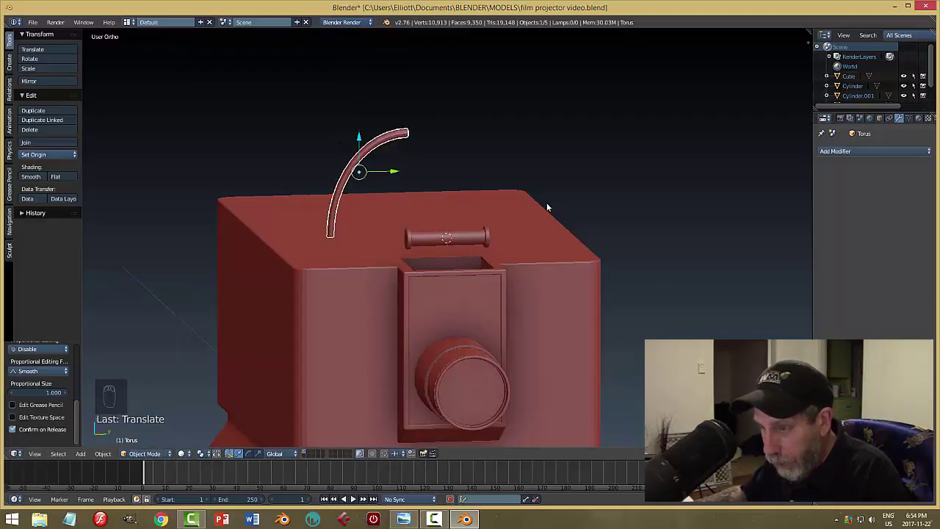
key(s)
click(505, 191)
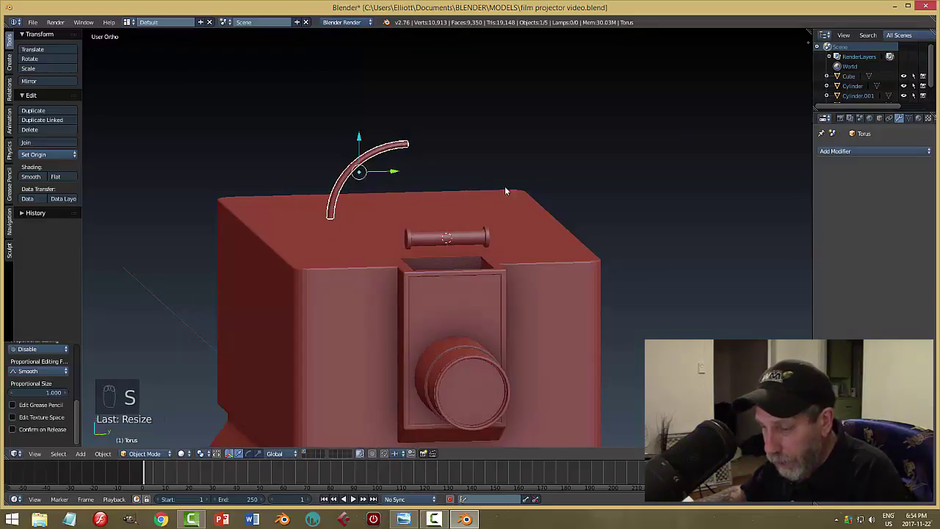
key(s)
click(493, 192)
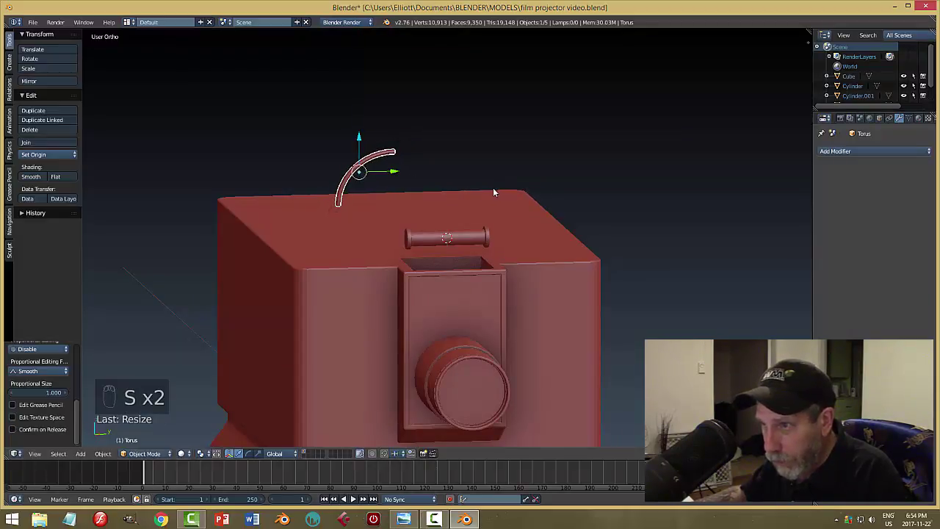
Lower the arc onto the body and shift it so its upper end touches the roller's left flange
drag(361, 142, 410, 243)
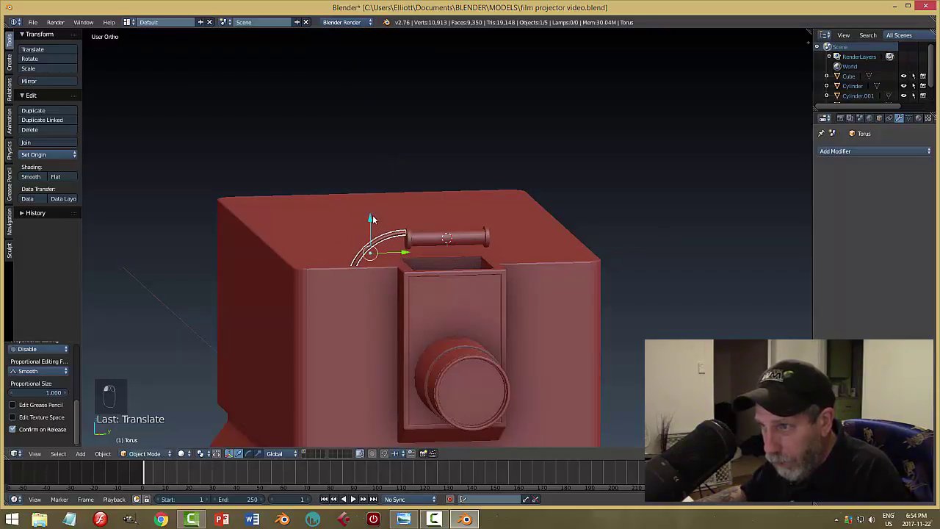
drag(372, 218, 372, 220)
drag(411, 253, 405, 259)
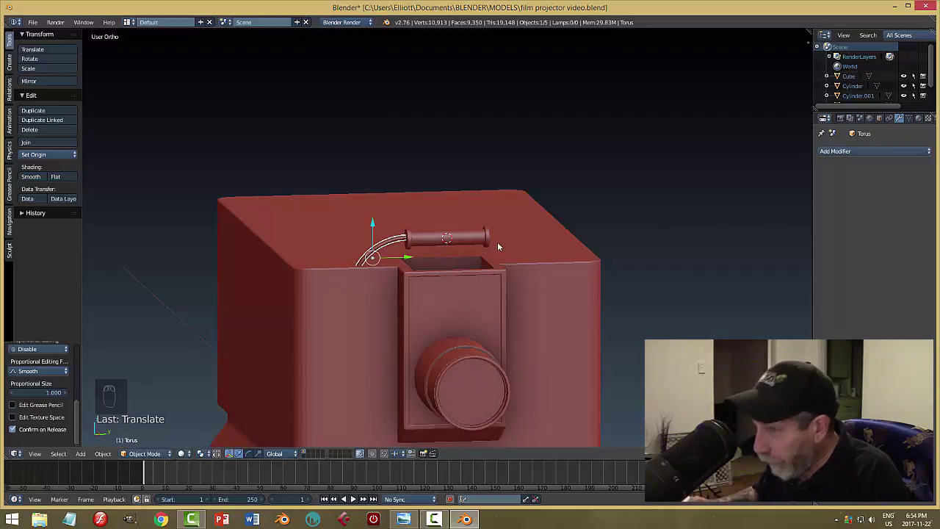
Fine-tune the arc's height so its upper end is centred on the roller's flange, and deselect everything
key(KP_Decimal)
middle_drag(496, 247, 557, 236)
drag(447, 186, 448, 192)
middle_drag(554, 208, 525, 186)
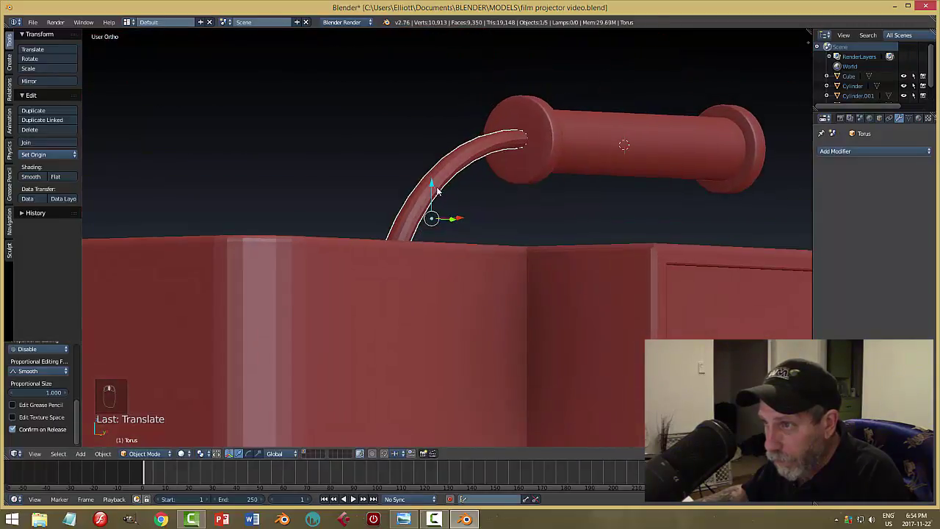
drag(437, 191, 433, 192)
middle_drag(587, 225, 602, 239)
scroll(532, 227, down, 2)
key(a)
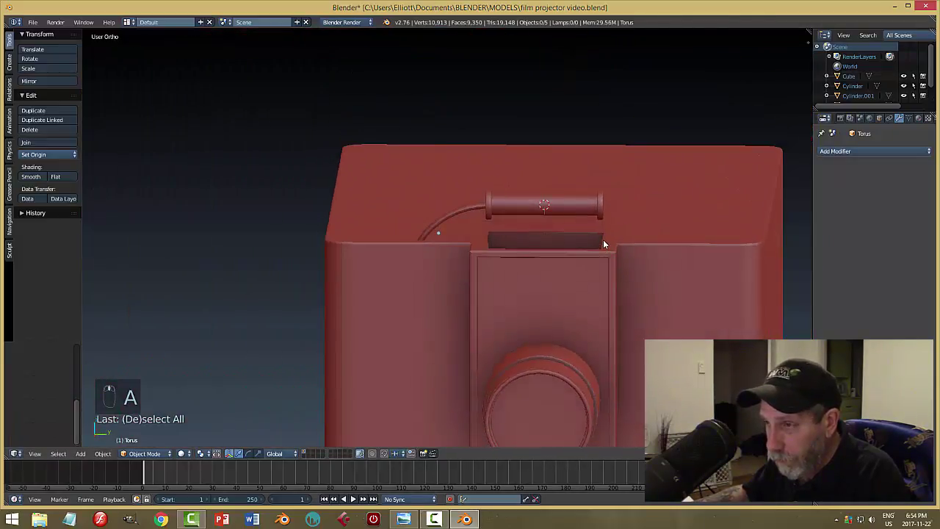
Slide the arc along Y further into the roller's left end and raise it slightly
right_click(470, 213)
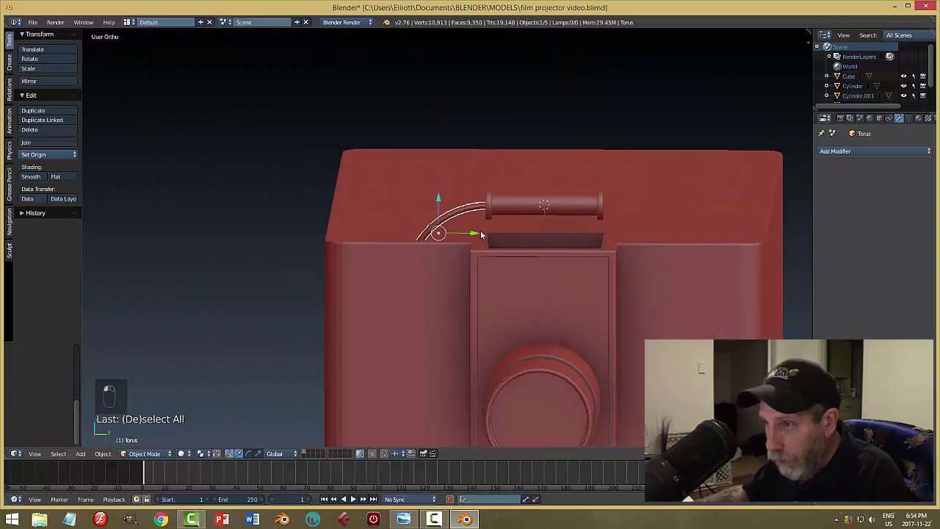
right_drag(480, 230, 492, 233)
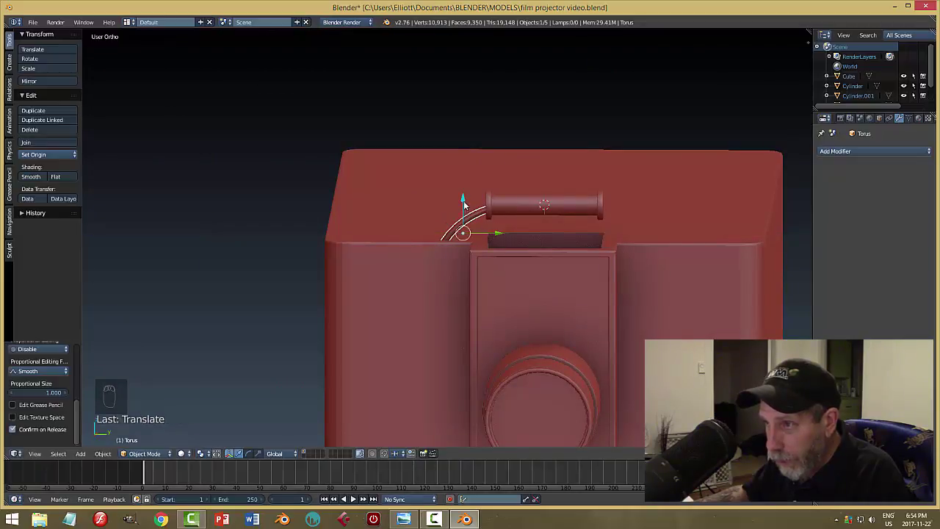
key(z)
right_drag(466, 204, 465, 200)
middle_drag(465, 200, 514, 208)
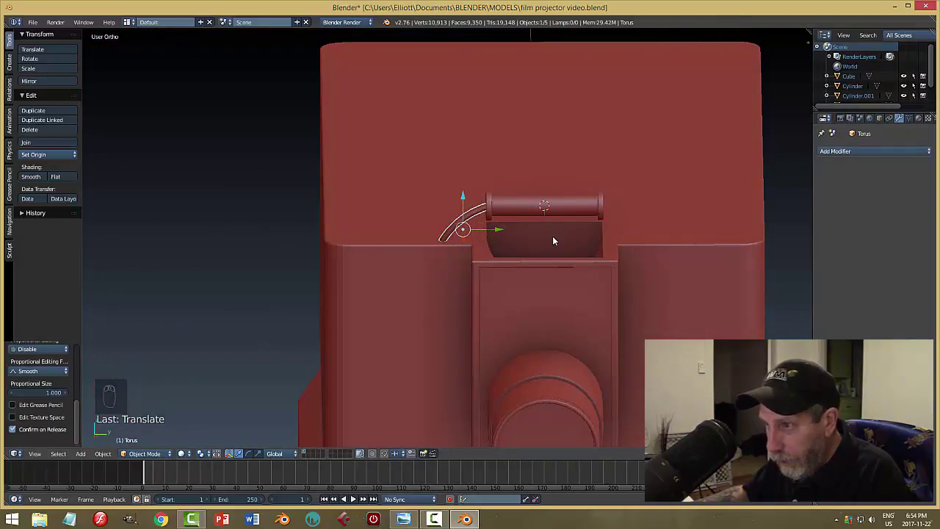
Duplicate the arc in place and rotate the copy half a turn about the Z axis
key(shift+d)
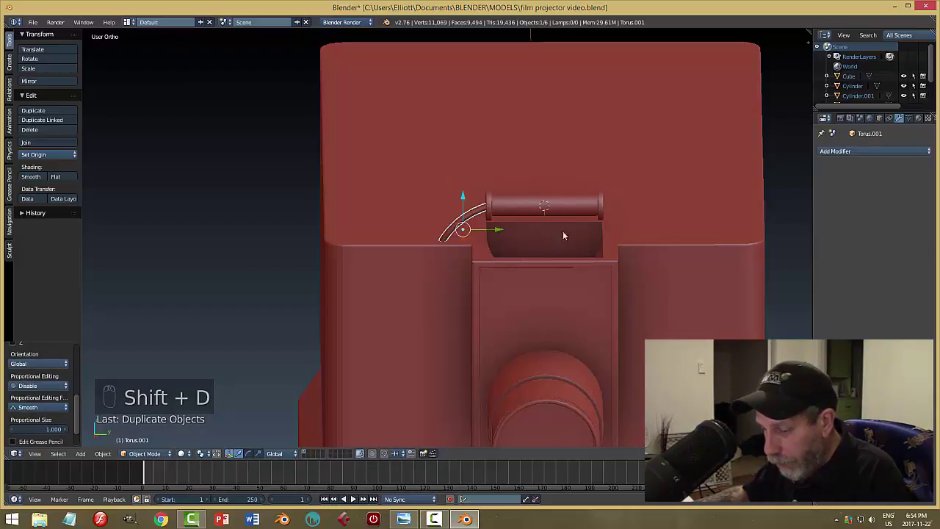
key(r)
key(z)
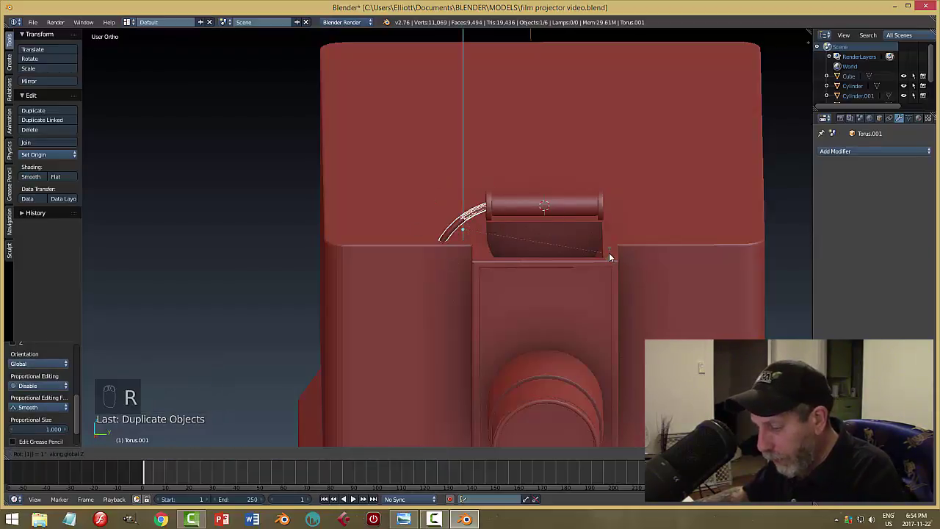
key(Return)
Move the rotated copy along Y to the roller's opposite flange and deselect everything
key(g)
key(y)
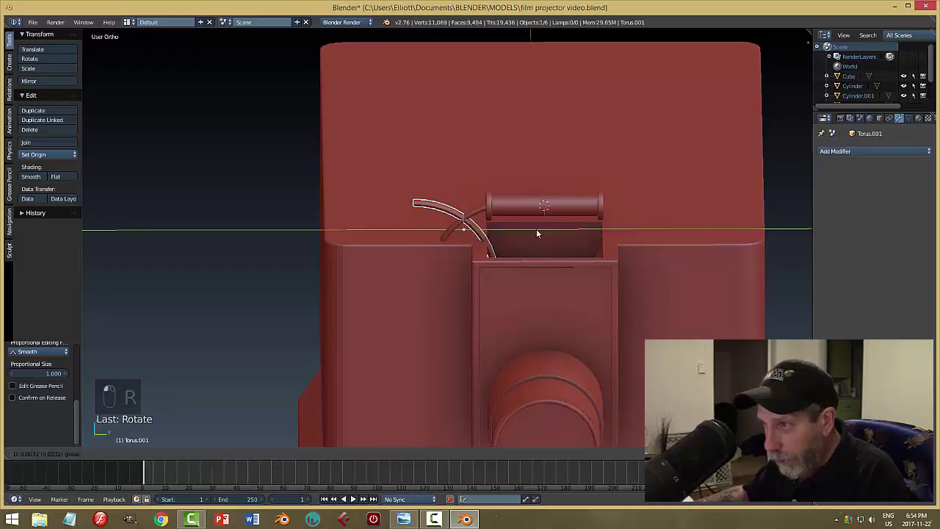
click(658, 233)
middle_drag(720, 224, 653, 218)
key(a)
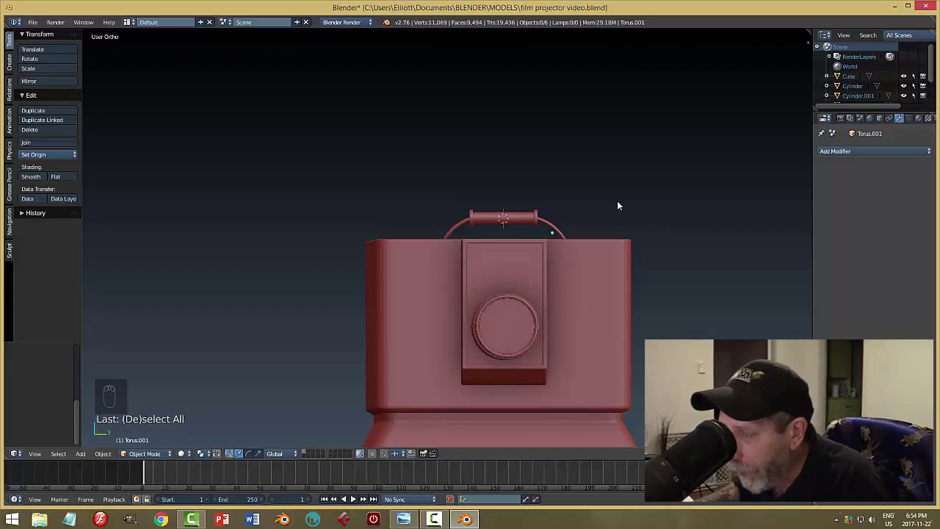
Try raising the left arc above the roller and narrowing it along Y, and undo both changes
scroll(571, 270, up, 2)
right_click(470, 220)
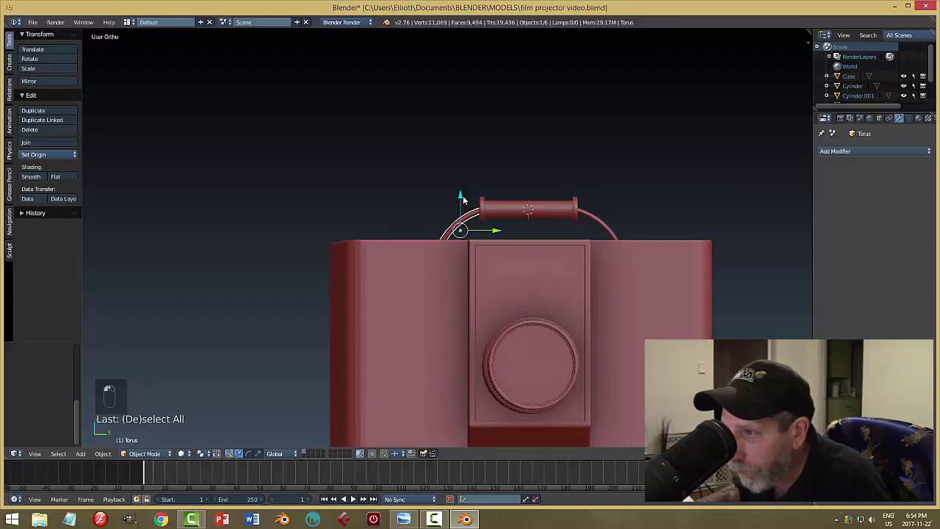
key(g)
key(z)
click(555, 161)
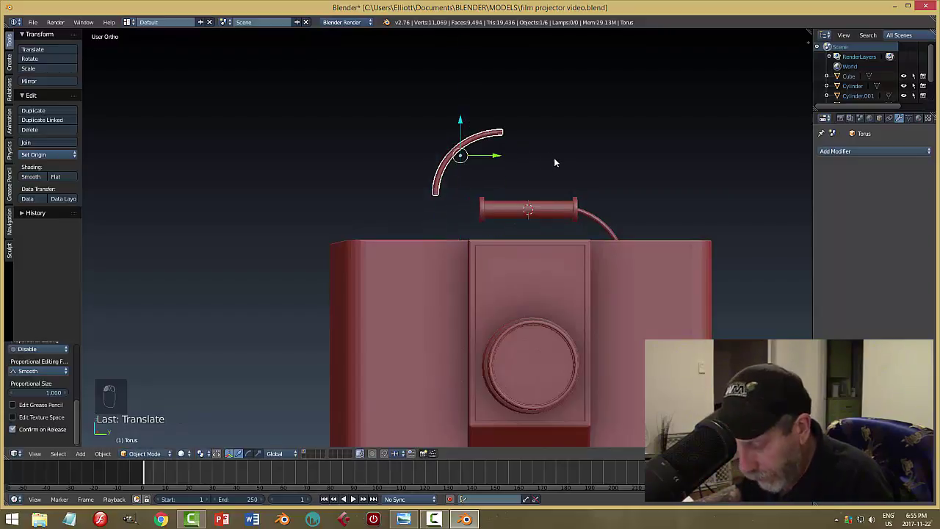
key(s)
key(y)
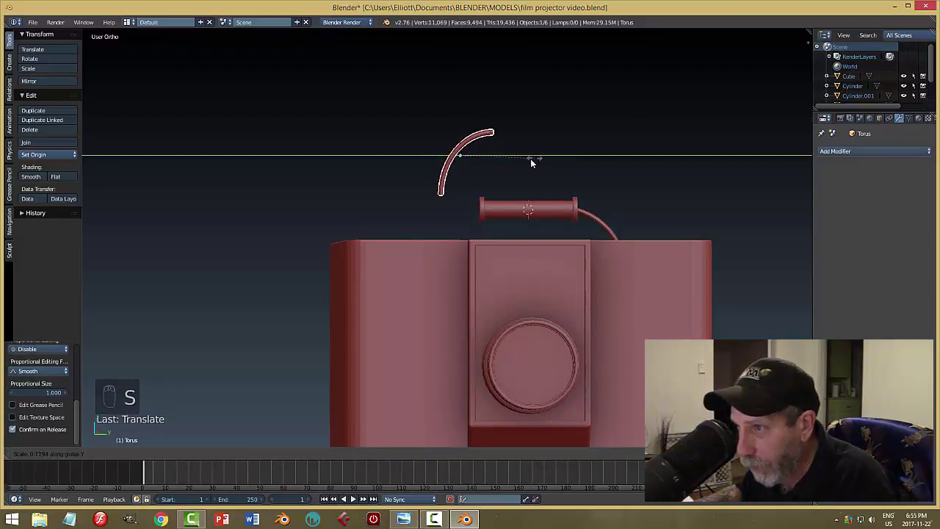
click(521, 163)
middle_drag(521, 163, 629, 188)
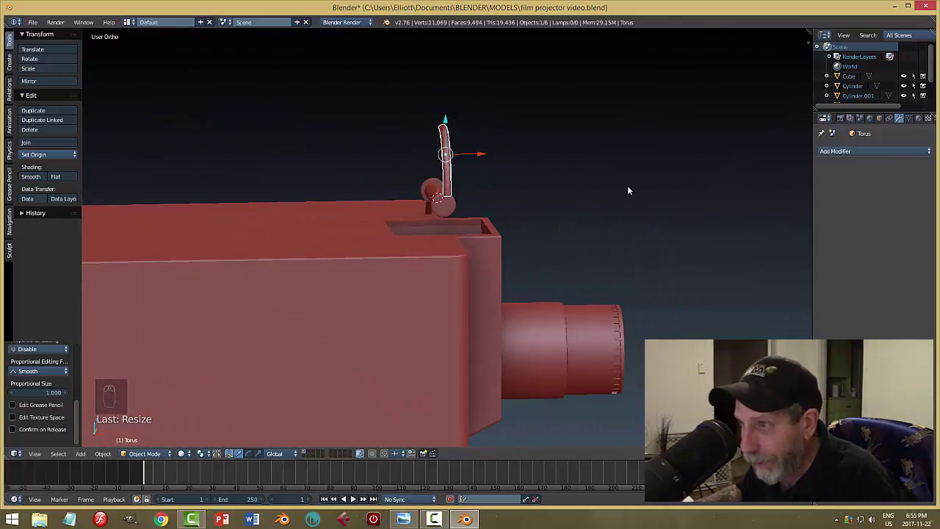
key(ctrl+z)
middle_drag(572, 199, 461, 191)
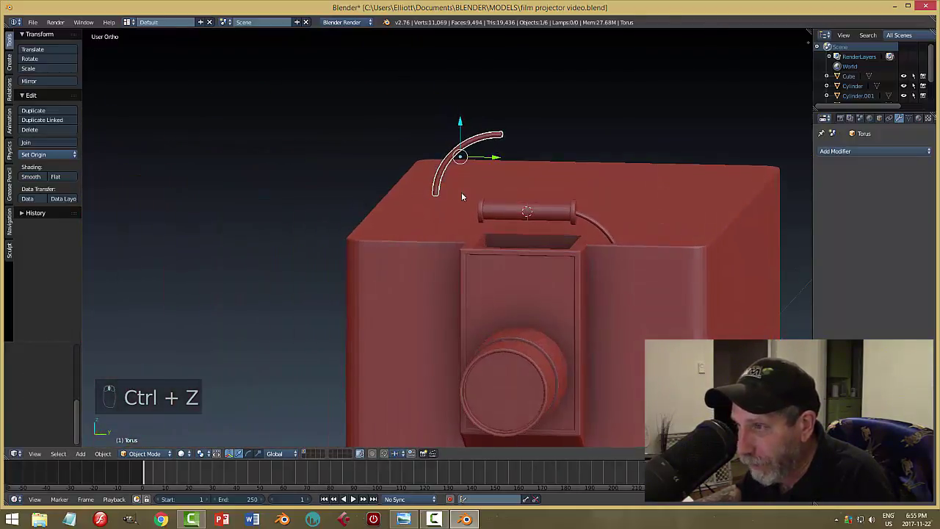
key(ctrl+z)
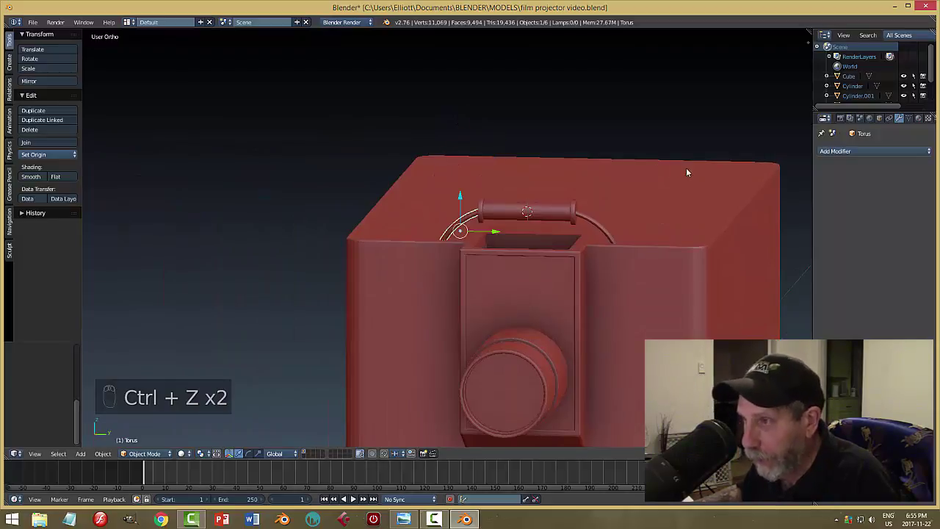
Deselect everything and compare the roller bracket with the finished projector image in Windows Photo Viewer, returning to Blender
key(a)
middle_drag(686, 167, 593, 236)
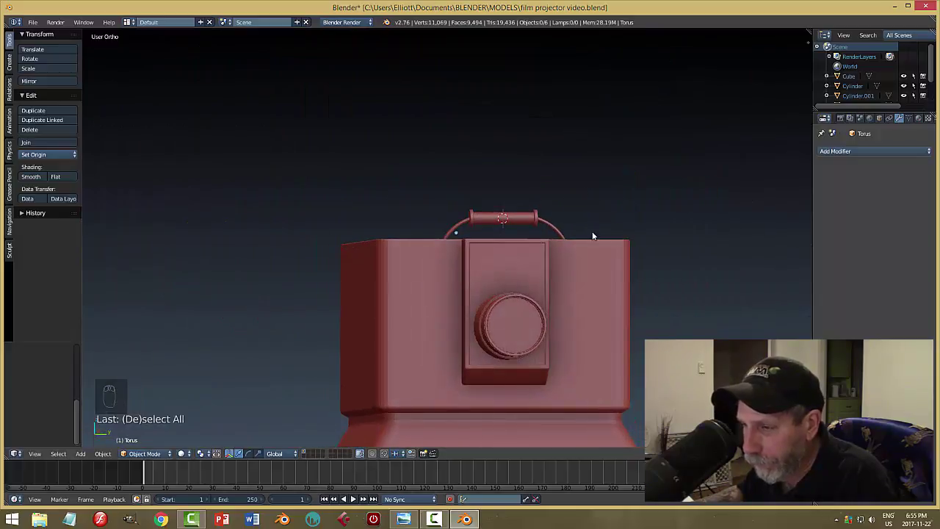
click(404, 519)
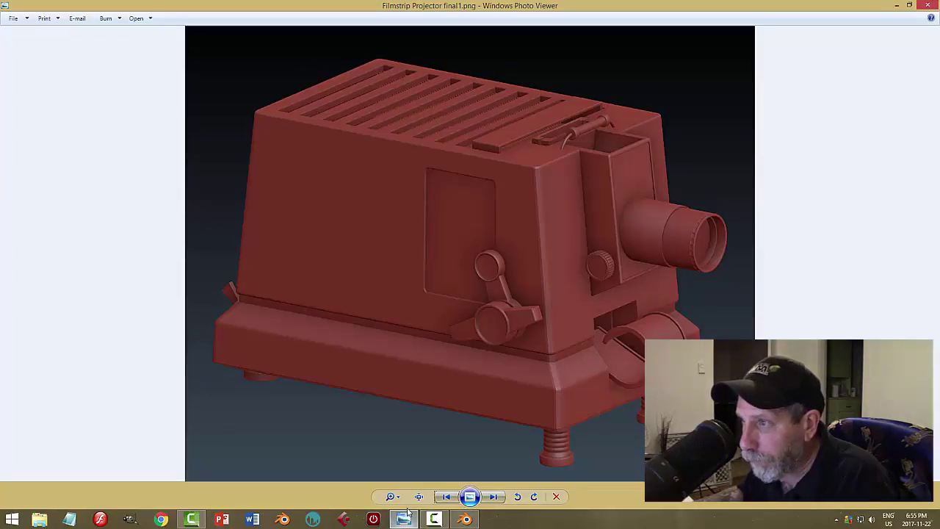
click(464, 520)
Select the roller and both bracket arcs and lower them together along Z by about 0.034 units
middle_drag(588, 254, 571, 271)
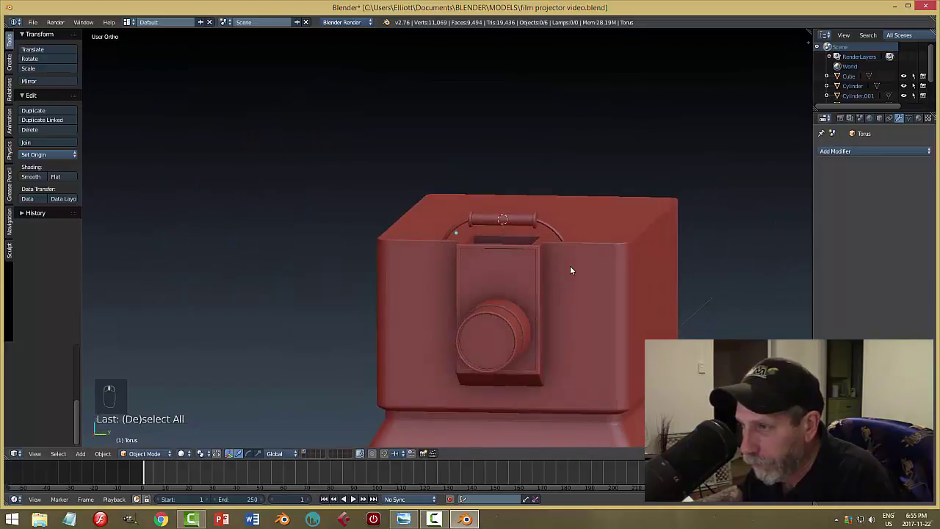
right_click(508, 218)
shift+right_click(554, 230)
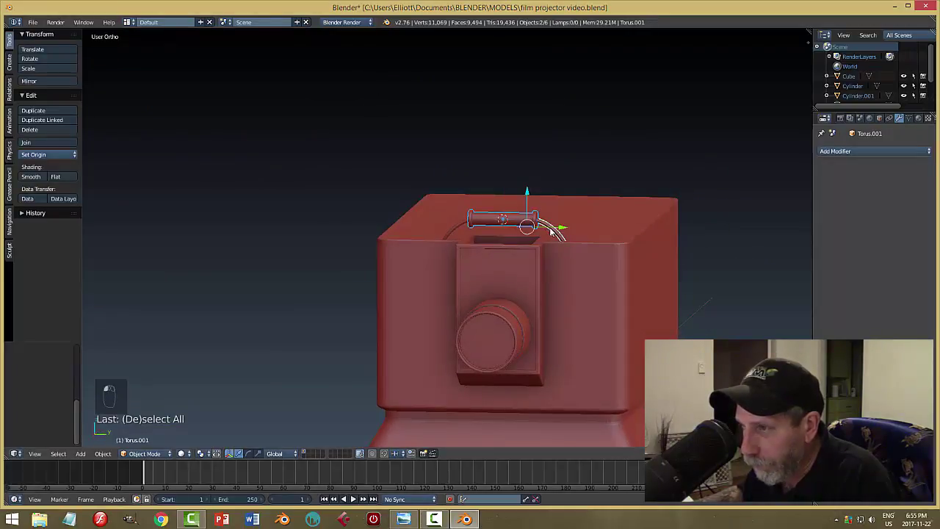
shift+right_click(467, 230)
key(g)
key(z)
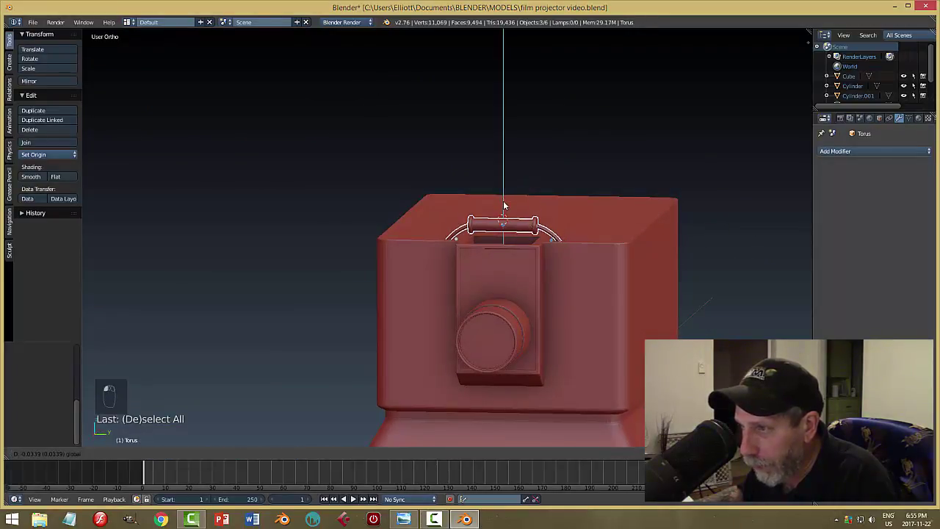
click(504, 206)
Move the roller and both bracket arcs along X over the recess, deselect everything and save the file
middle_drag(615, 212, 472, 294)
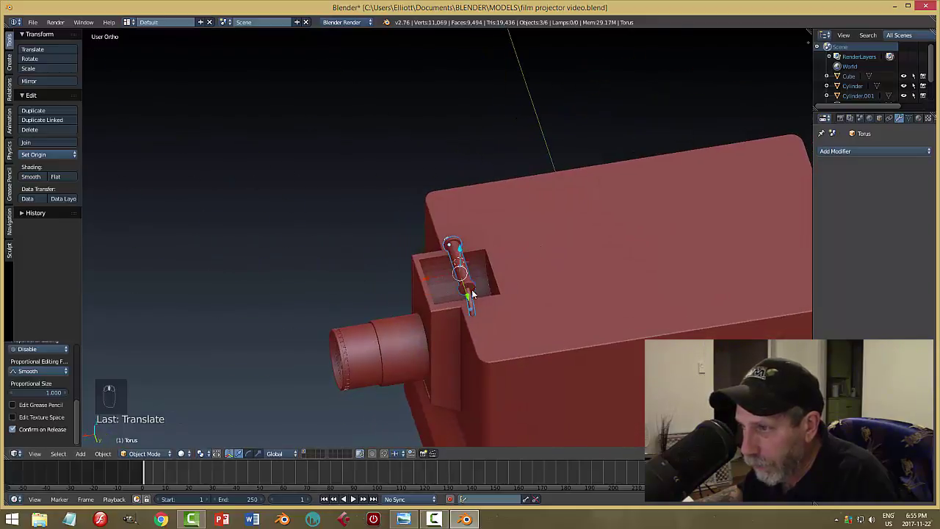
key(g)
key(x)
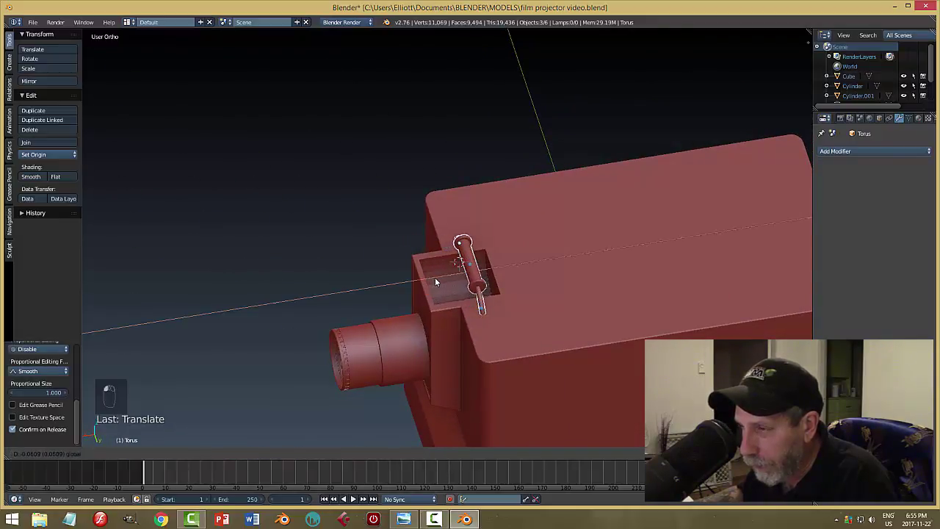
click(435, 277)
key(a)
middle_drag(550, 287, 659, 273)
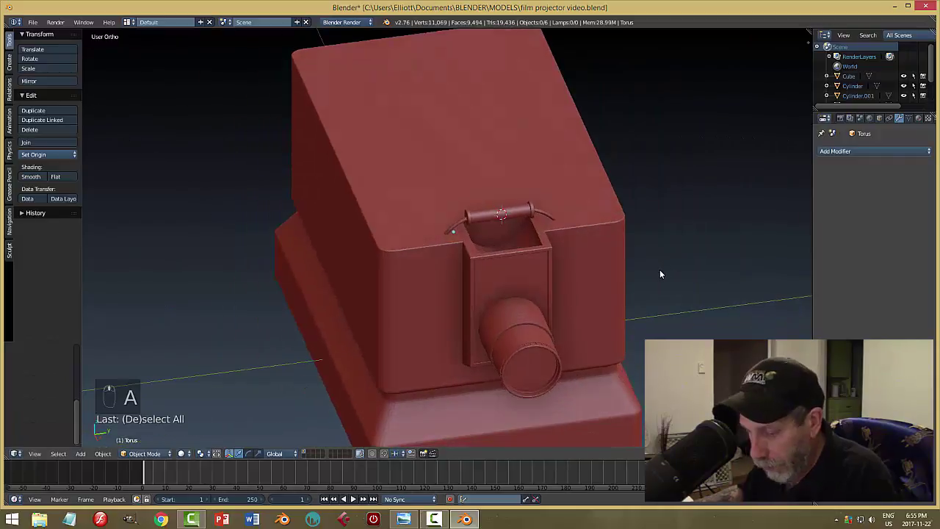
key(ctrl+s)
middle_drag(565, 273, 532, 326)
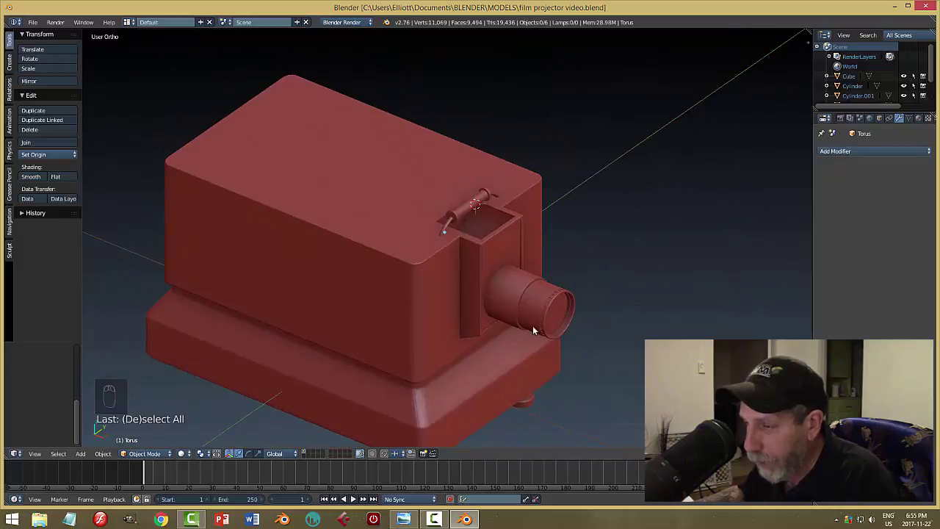
Examine the reference images Filmstrip Projector final1.png and final2.png in Windows Photo Viewer and return to Blender
click(403, 519)
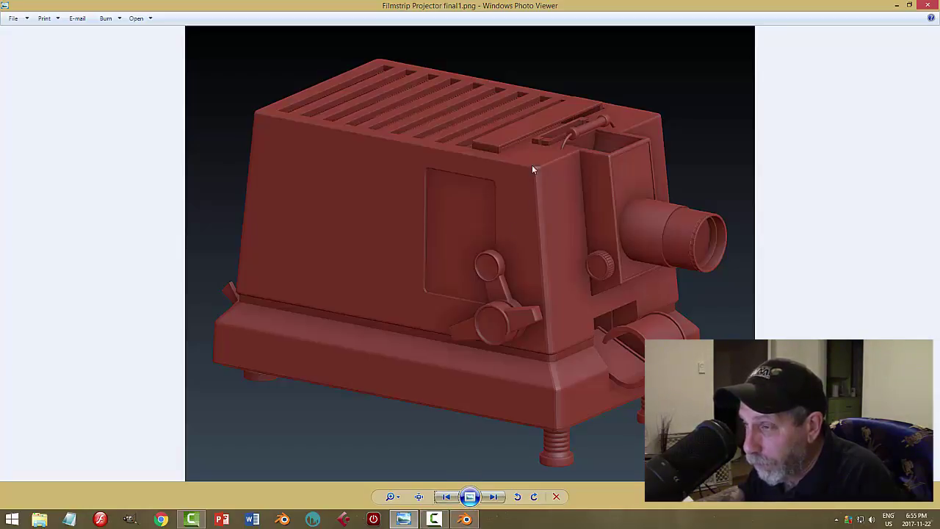
click(493, 496)
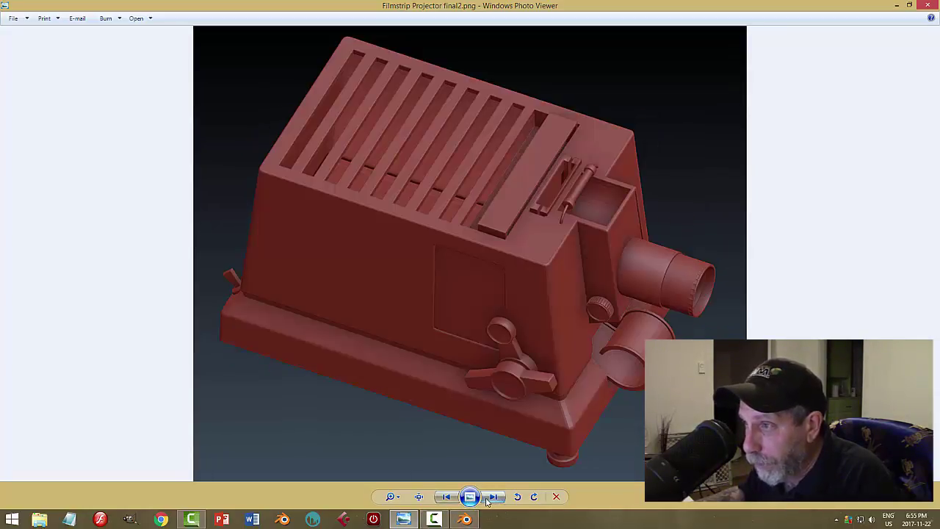
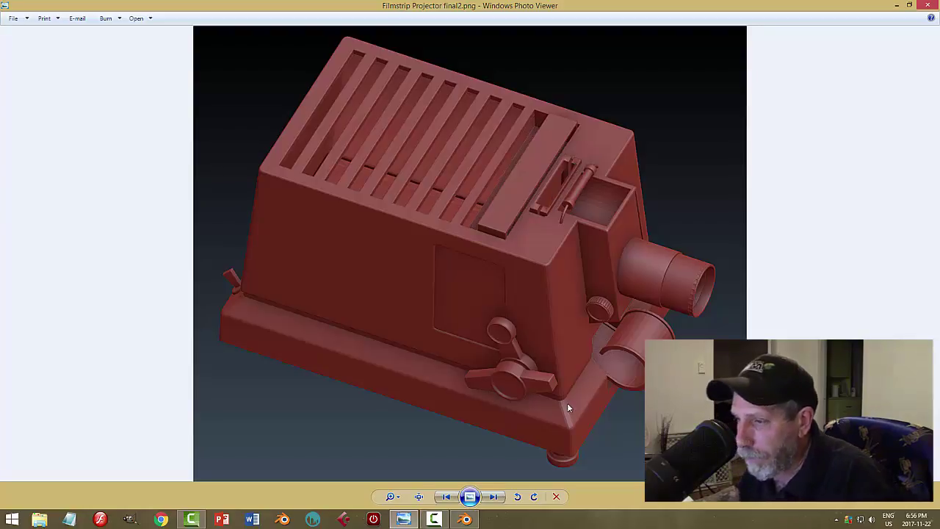
click(465, 520)
Add a cube mesh at the 3D cursor by the roller and scale it down uniformly to about half size
middle_drag(545, 296, 501, 280)
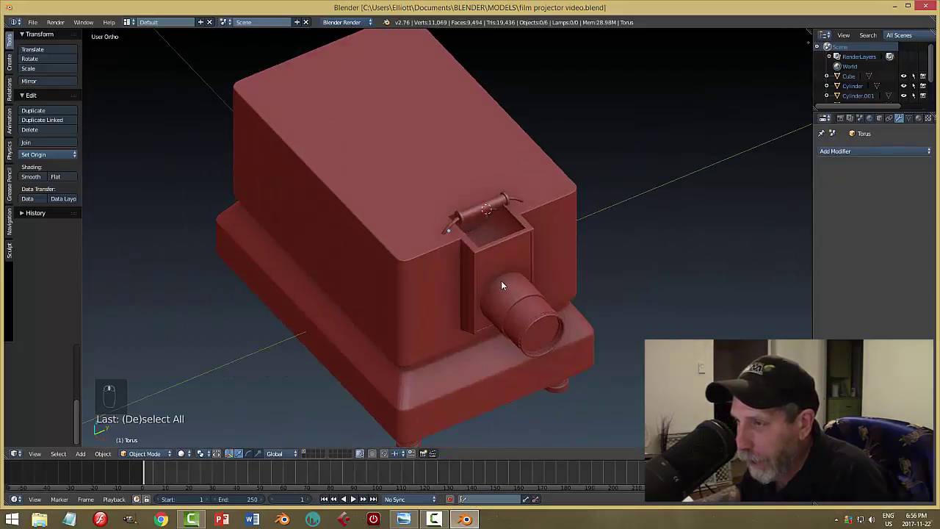
mouse_move(475, 224)
middle_down()
mouse_move(522, 286)
mouse_move(489, 235)
middle_up()
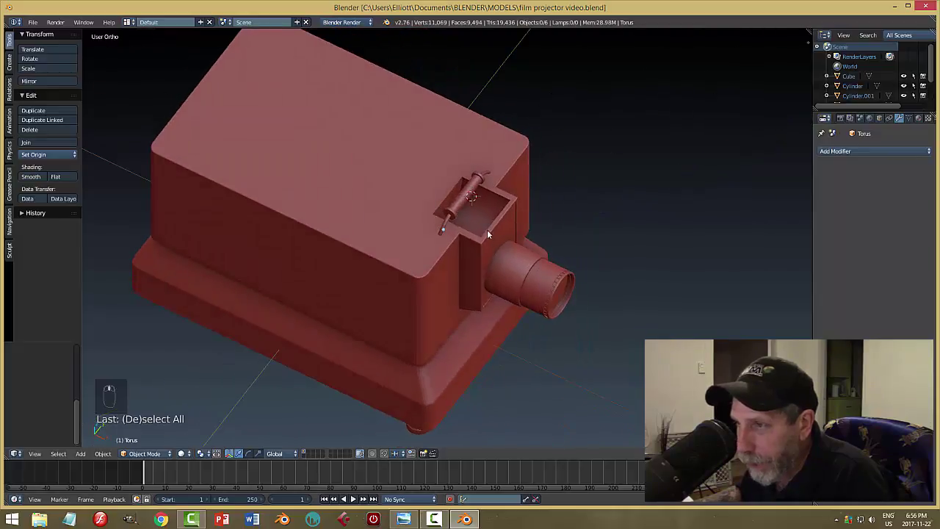
key(shift+a)
mouse_move(561, 273)
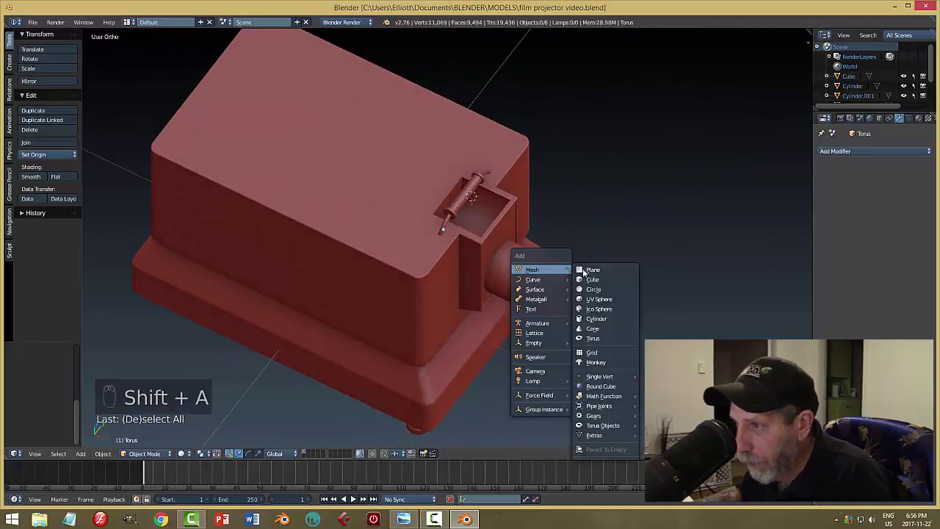
click(591, 280)
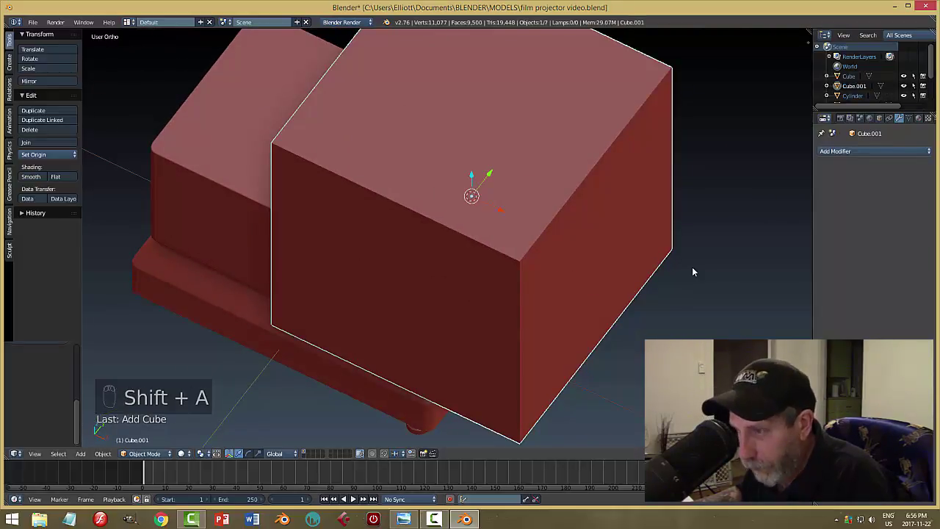
key(s)
click(667, 265)
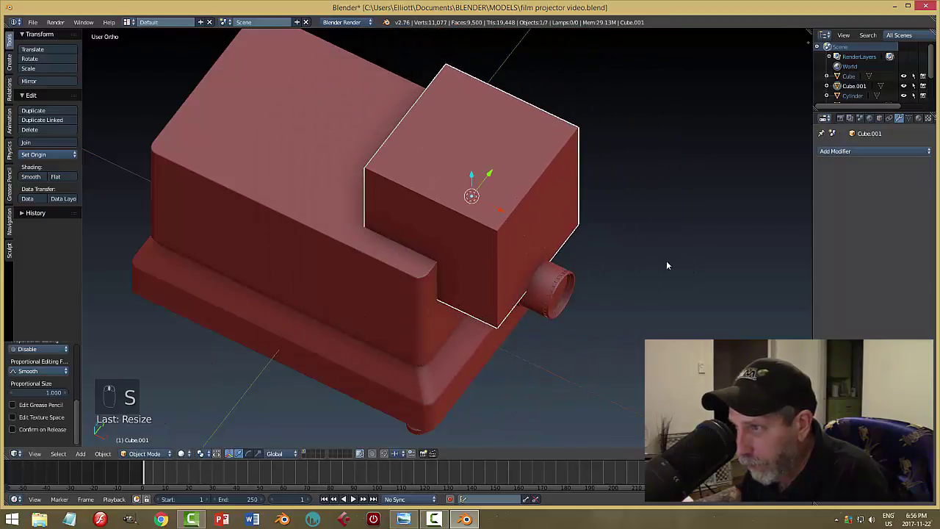
Move the cube back along X behind the roller and flatten it along Z
middle_drag(667, 266, 466, 273)
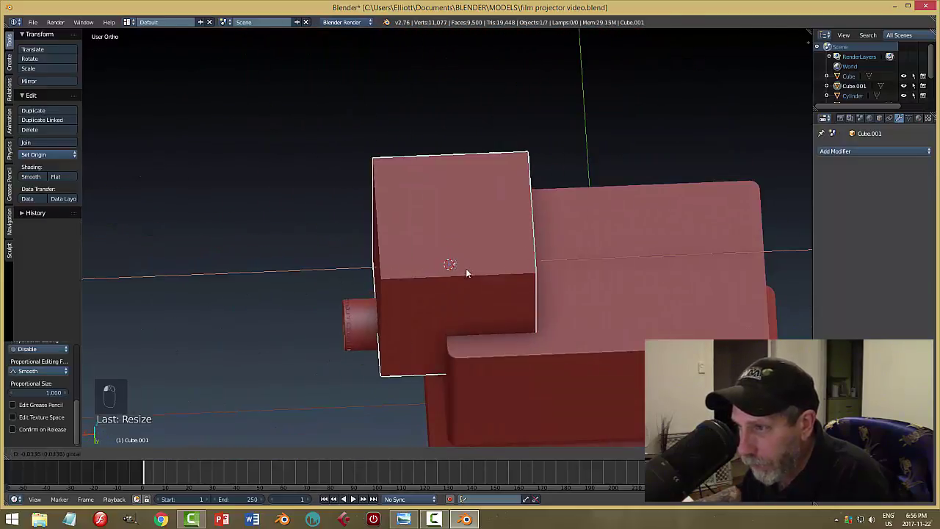
click(527, 276)
middle_drag(513, 296, 593, 260)
key(s)
key(z)
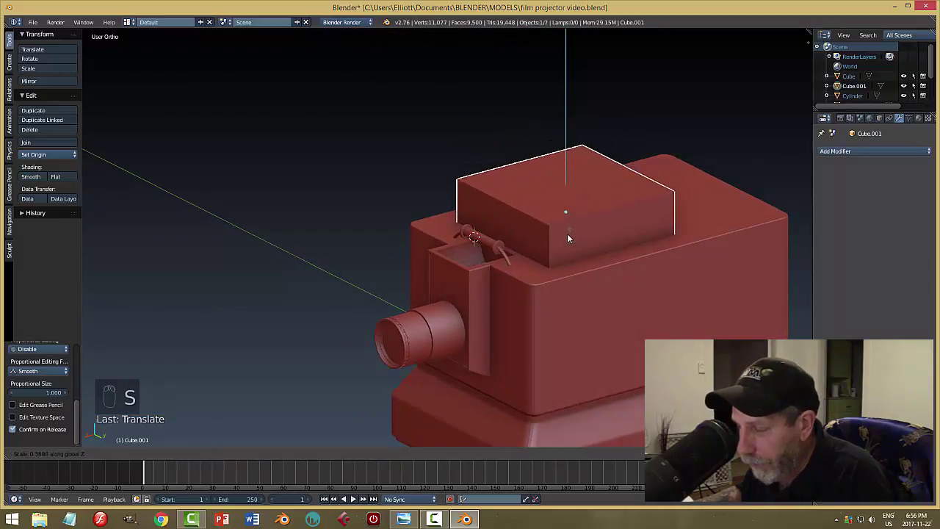
click(563, 224)
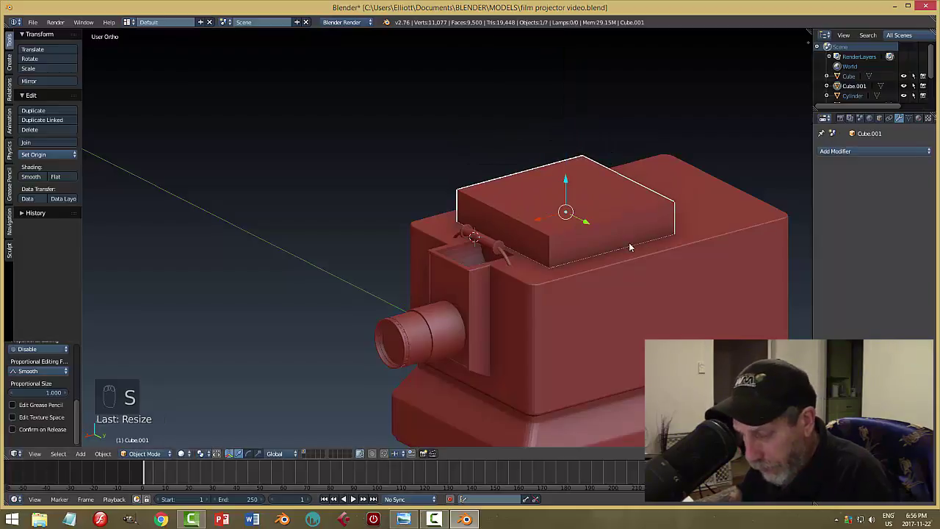
Narrow the block along X to about a third and lower it into the top of the projector body
key(s)
key(x)
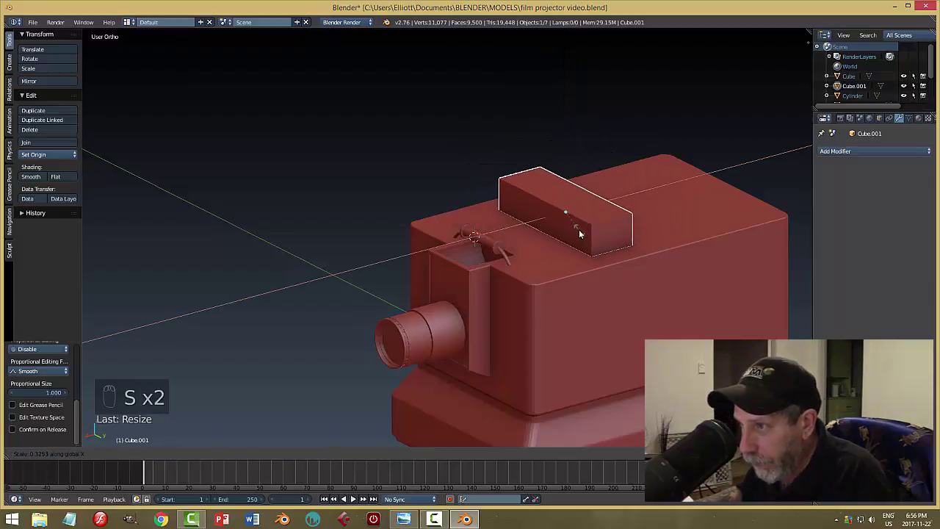
click(576, 226)
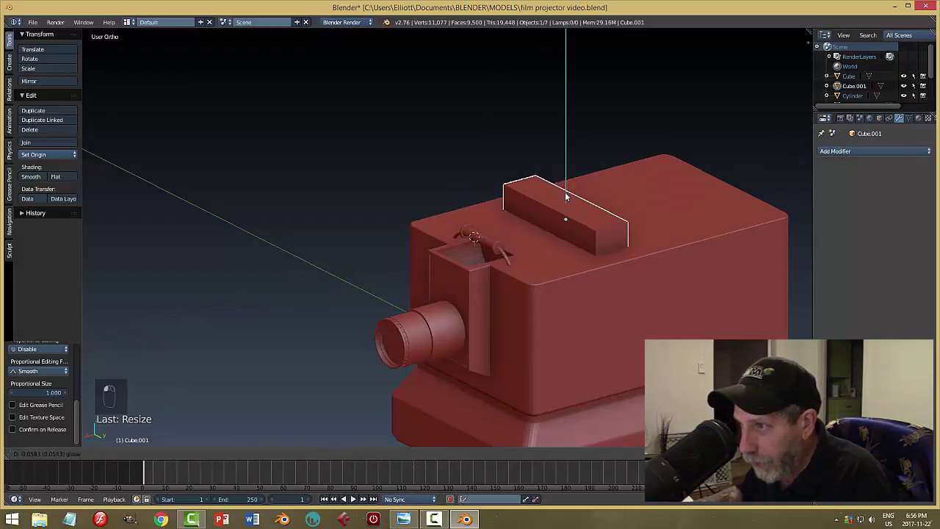
drag(565, 190, 615, 237)
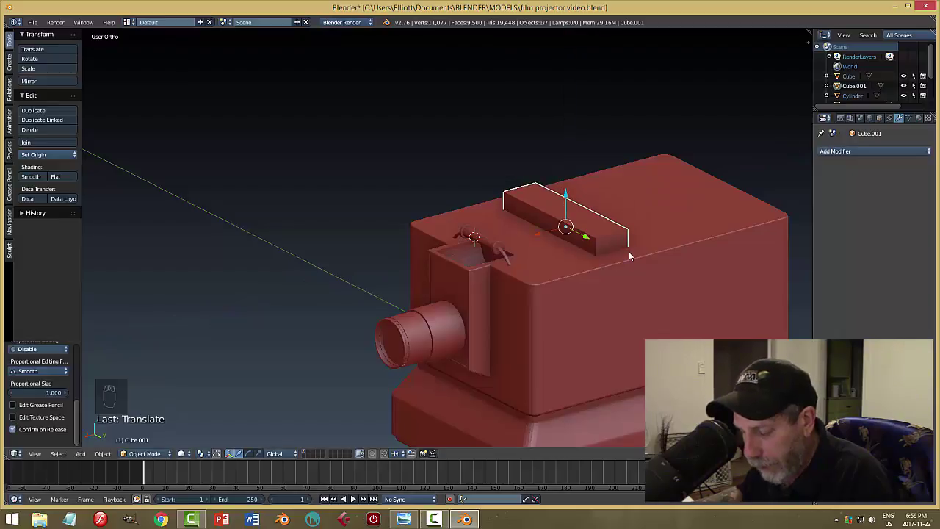
Scale the block up along Z and move it forward along X toward the roller
key(s)
click(585, 246)
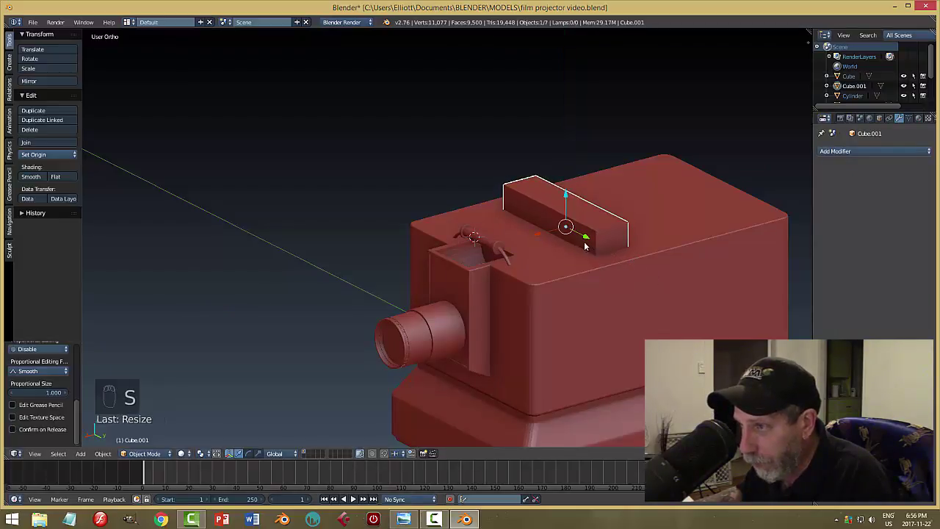
drag(540, 239, 499, 253)
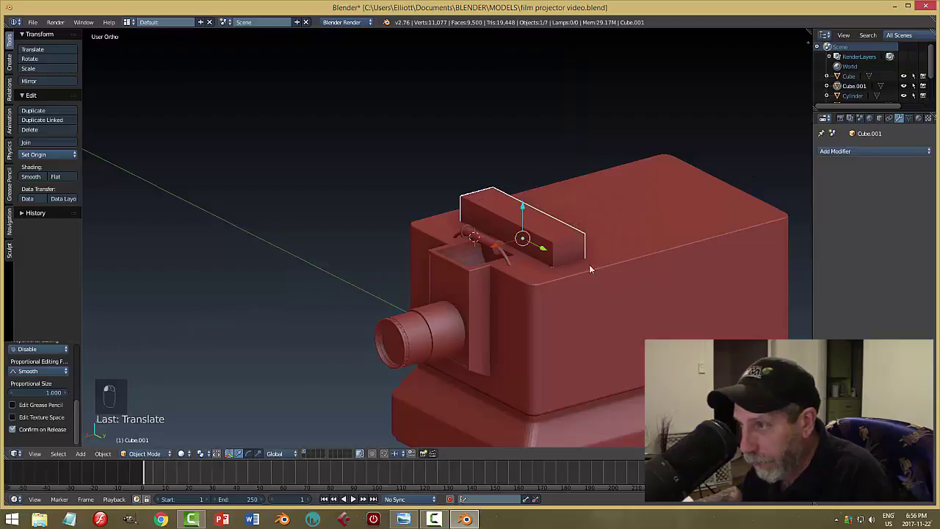
Check the block against Filmstrip Projector final2.png in Windows Photo Viewer, then shorten it in Blender along Y to about 0.6
middle_drag(589, 265, 618, 300)
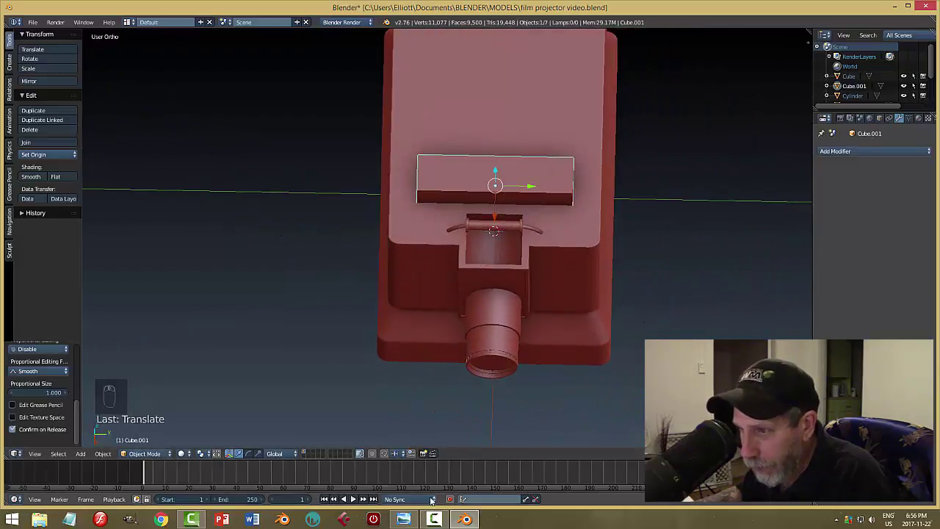
click(405, 519)
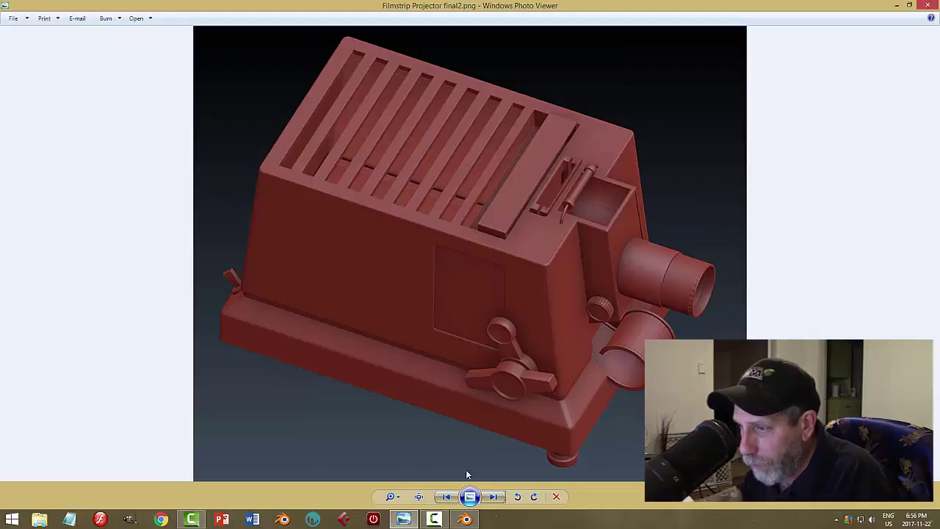
click(464, 519)
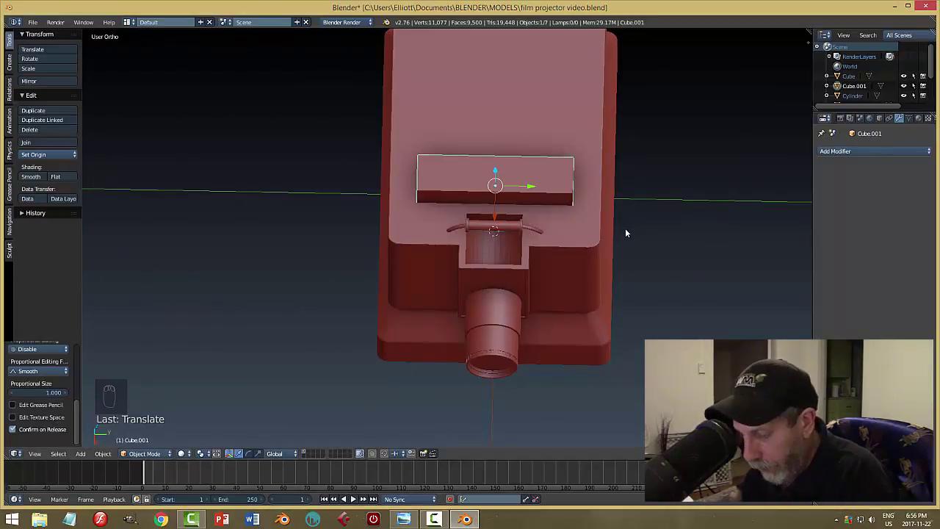
key(s)
key(y)
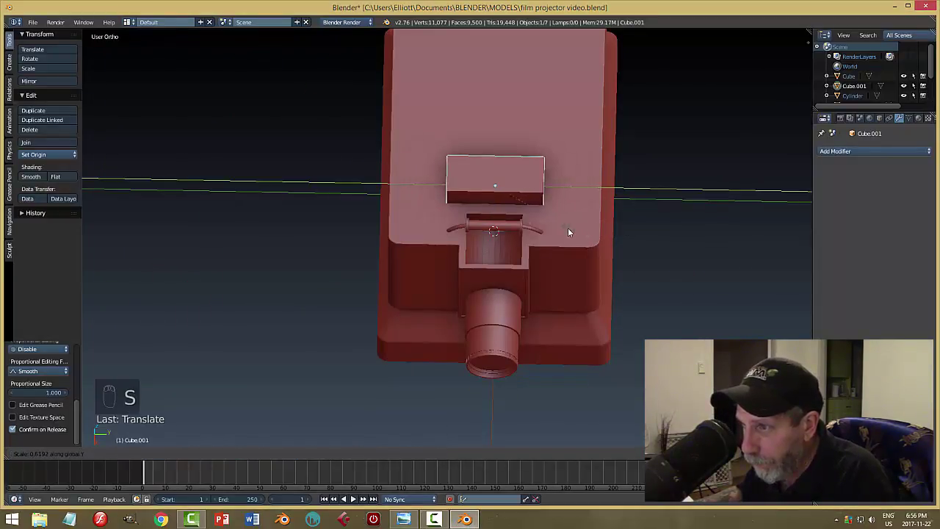
click(557, 227)
Narrow the block along X to about 0.7 and reposition it along X just behind the recess
middle_drag(557, 227, 602, 272)
key(s)
key(y)
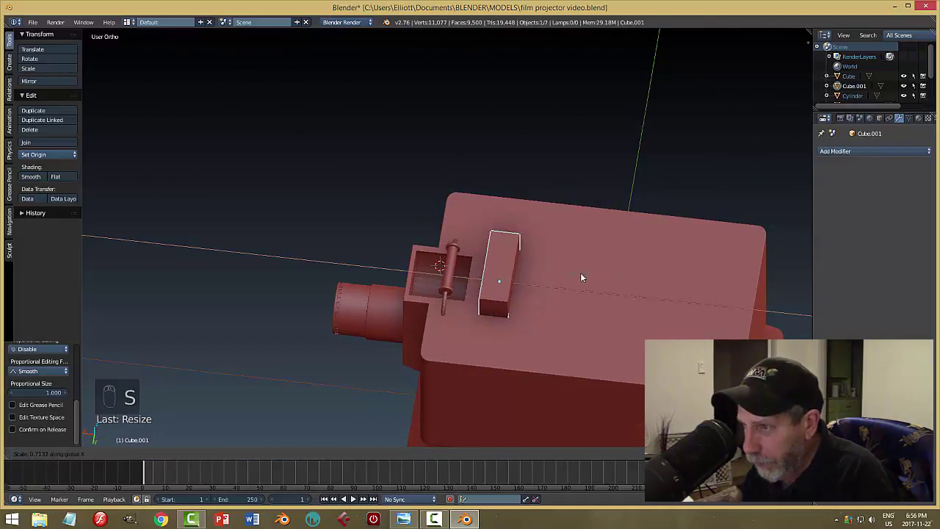
click(575, 283)
middle_drag(549, 309, 497, 268)
drag(479, 264, 505, 281)
middle_drag(505, 281, 567, 275)
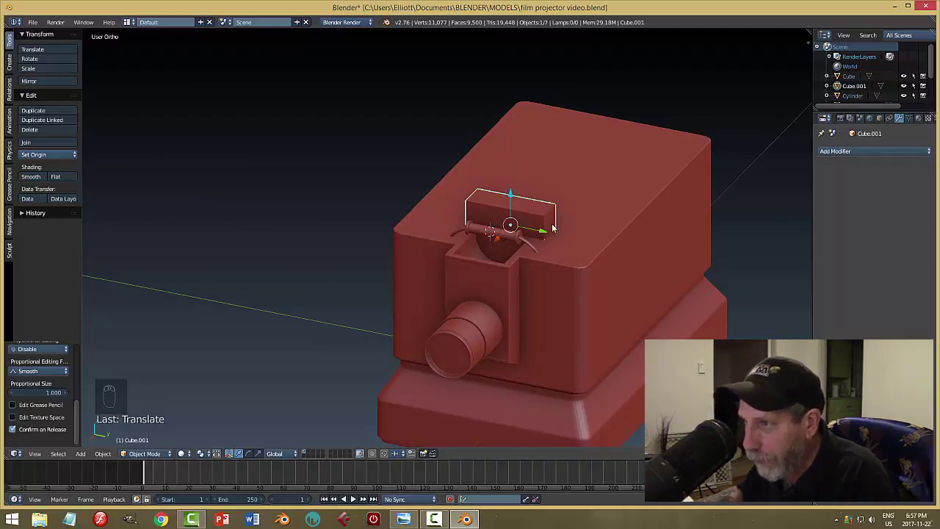
Lower the block along Z in wireframe shading until only a thin part protrudes above the body, and restore solid shading
mouse_move(552, 228)
middle_down()
mouse_move(562, 270)
mouse_move(584, 270)
mouse_move(559, 243)
middle_up()
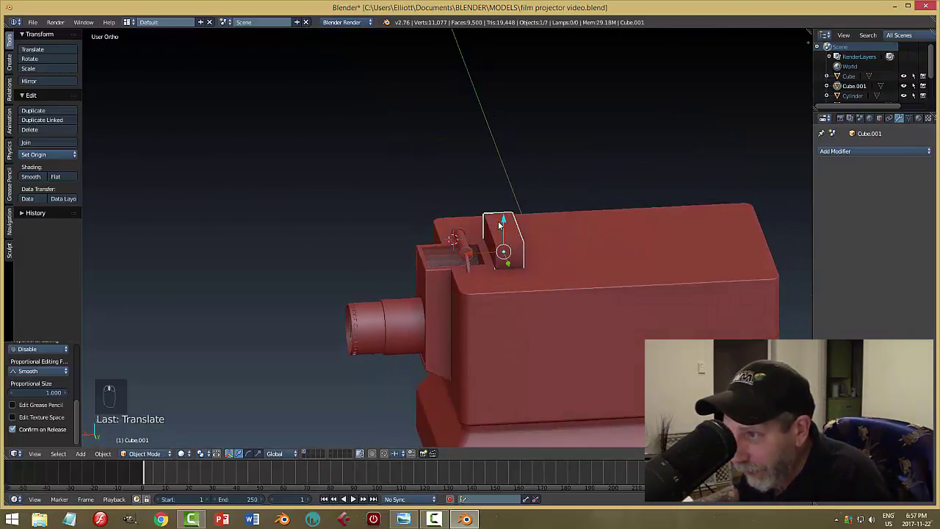
key(z)
click(613, 248)
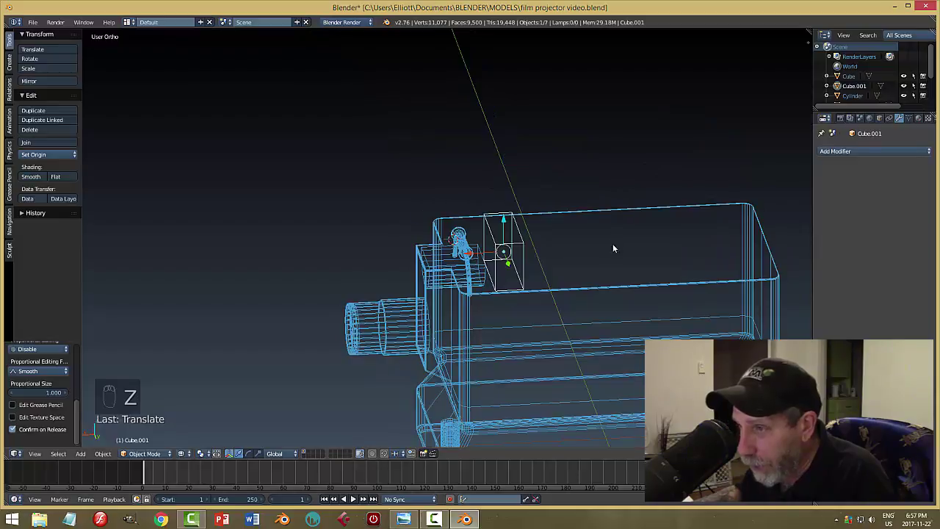
middle_drag(613, 248, 592, 250)
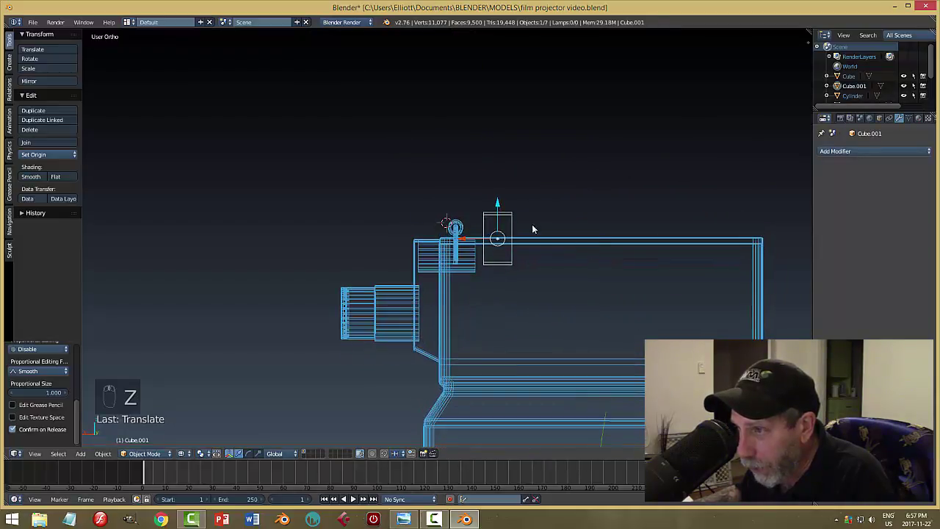
drag(497, 205, 499, 227)
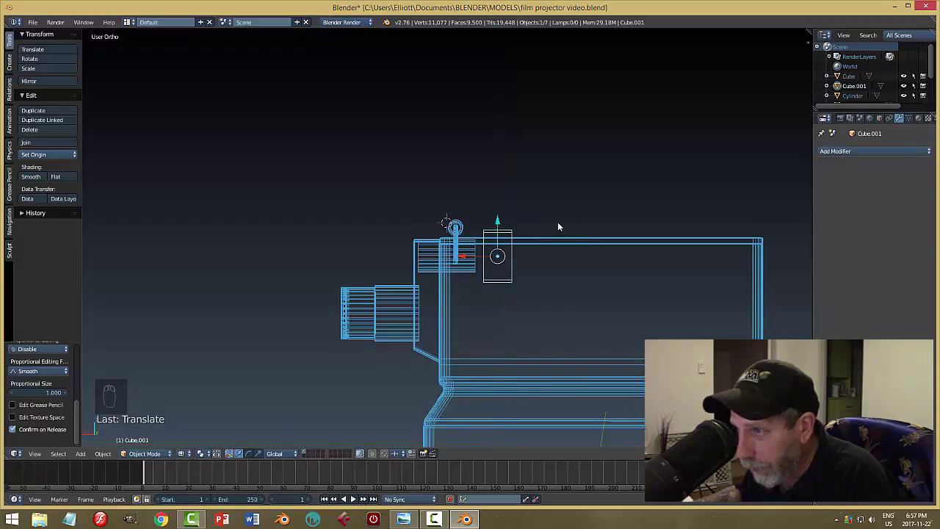
middle_drag(557, 222, 657, 253)
key(z)
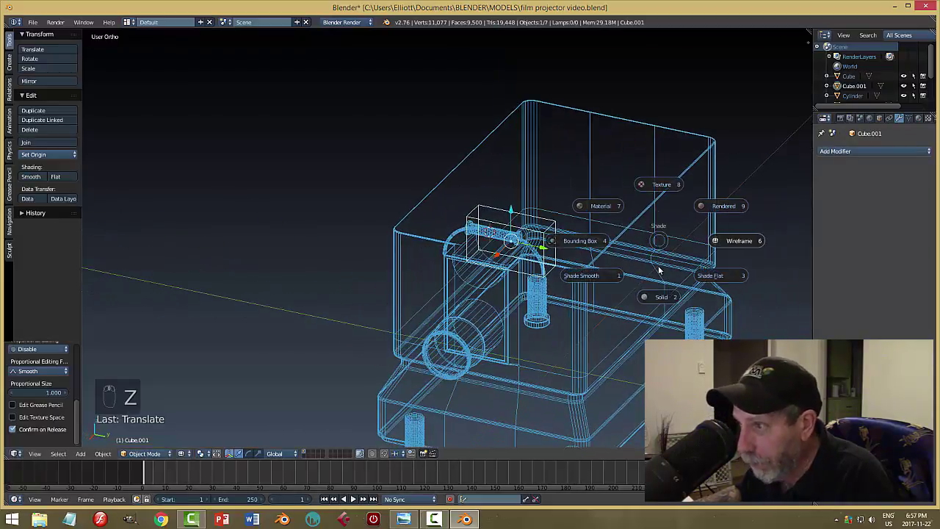
click(666, 301)
mouse_move(667, 302)
middle_down()
mouse_move(576, 252)
mouse_move(625, 279)
mouse_move(629, 299)
mouse_move(720, 269)
middle_up()
Narrow the block further along X, shift it along X toward the roller and save the file
middle_drag(547, 269, 579, 282)
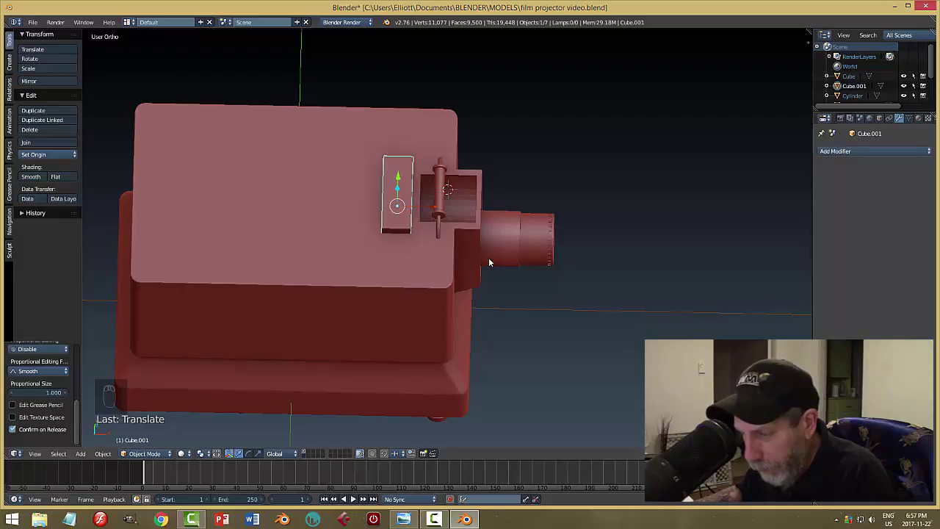
key(s)
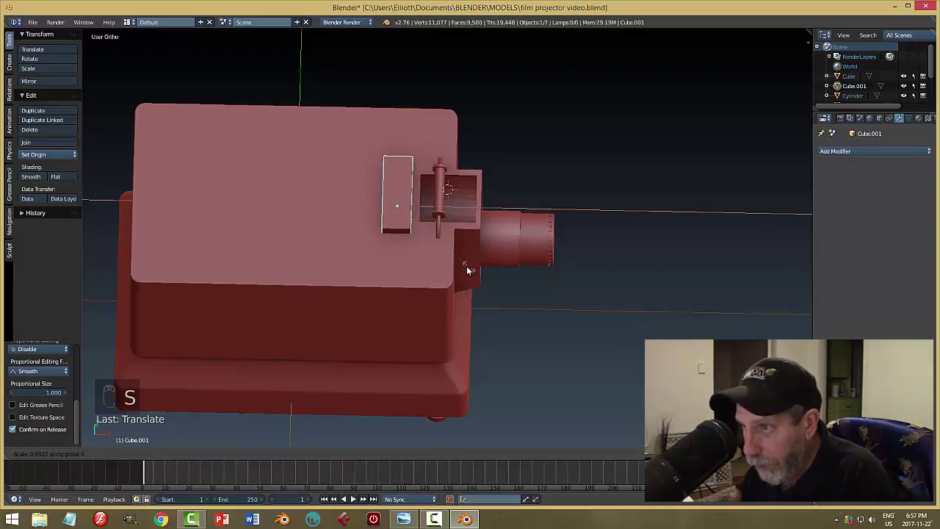
click(422, 217)
drag(434, 212, 444, 214)
middle_drag(445, 216, 546, 232)
key(ctrl+s)
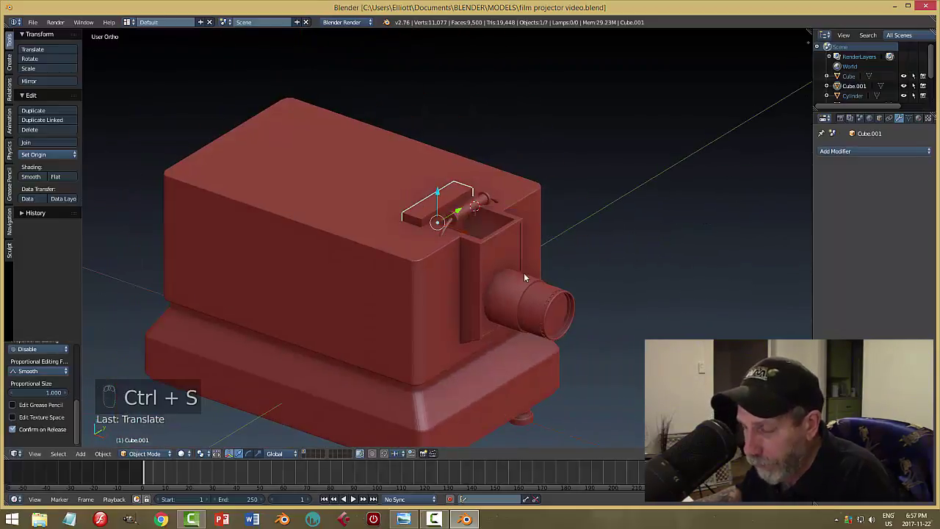
Cut the block out of the projector body with a Boolean modifier set to Difference and apply it
right_click(402, 257)
click(839, 151)
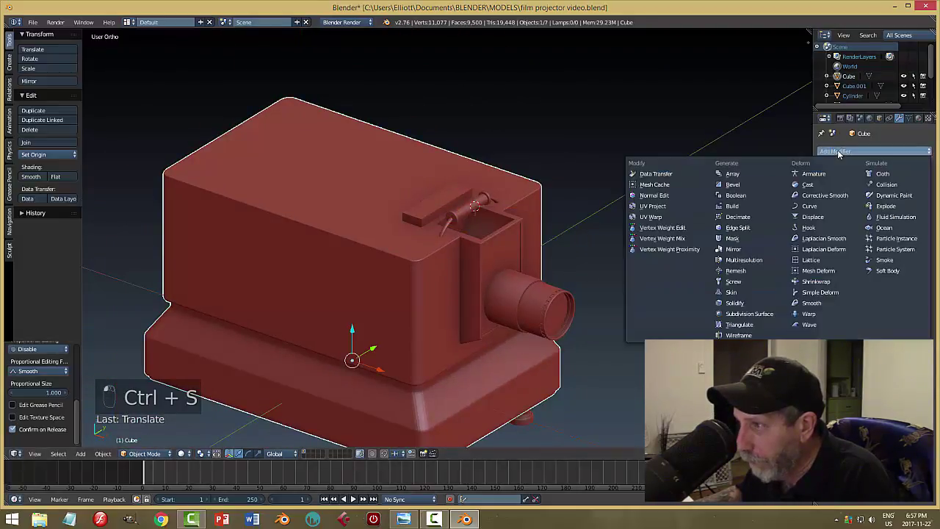
click(735, 195)
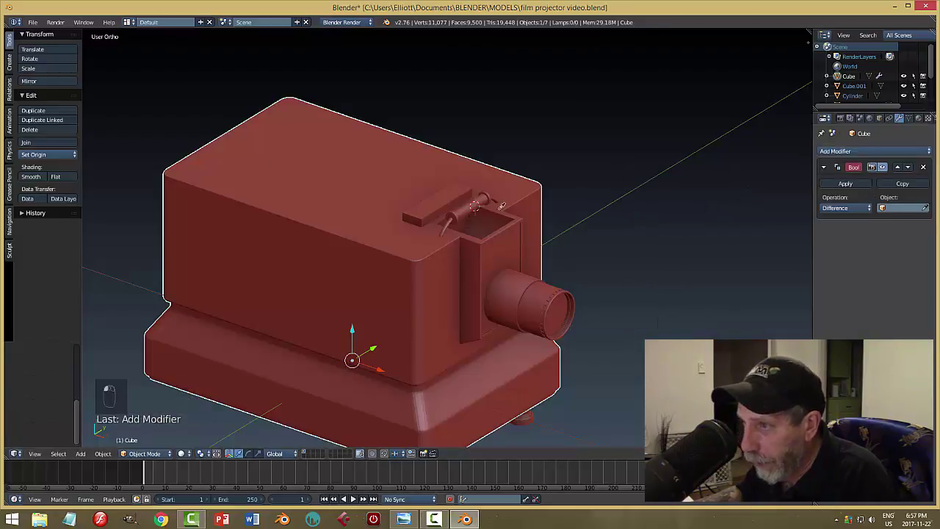
click(457, 194)
click(845, 184)
Hide the cutting block and inspect the new slot in the body's top behind the roller
right_click(454, 215)
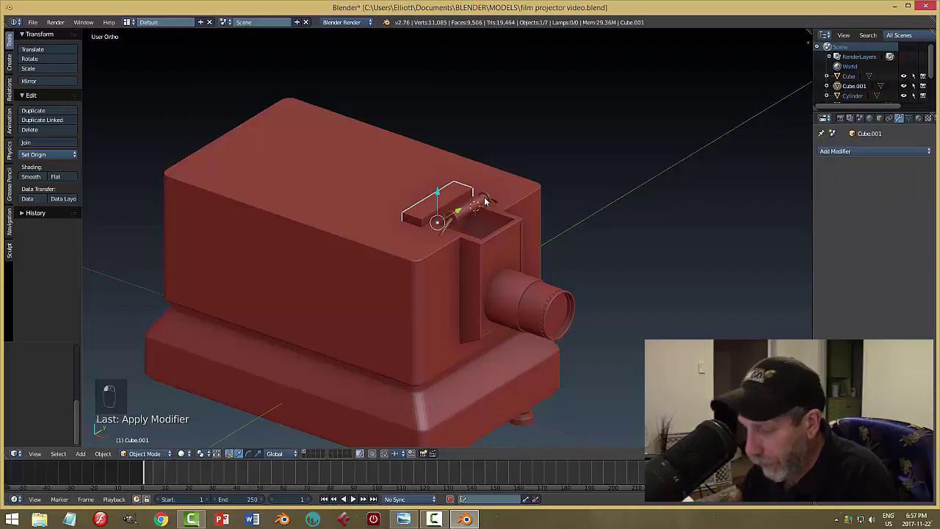
key(h)
middle_drag(422, 205, 449, 227)
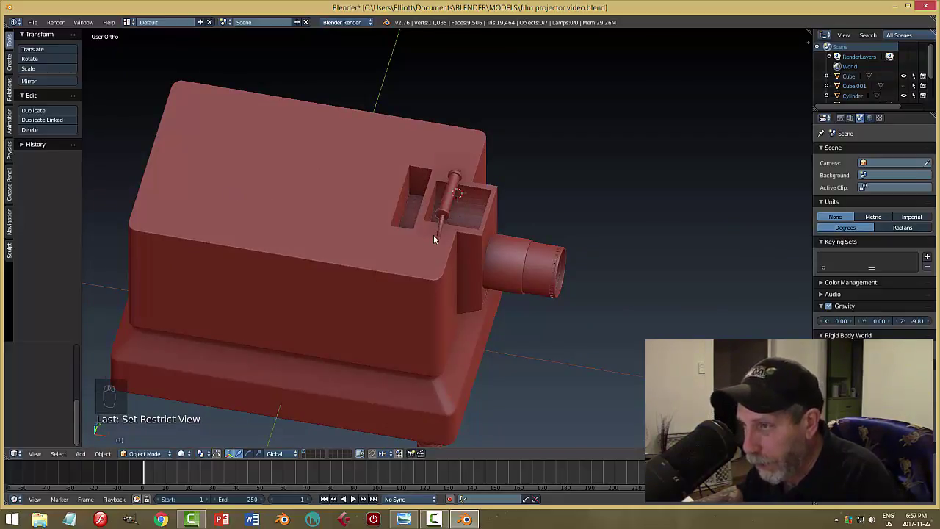
mouse_move(434, 239)
middle_down()
mouse_move(432, 227)
mouse_move(447, 232)
mouse_move(472, 218)
mouse_move(434, 229)
middle_up()
scroll(434, 229, up, 3)
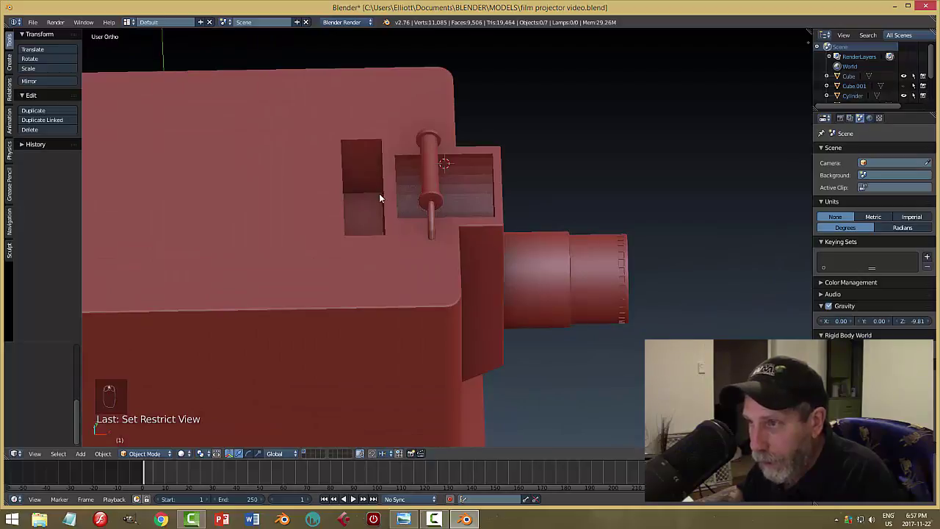
middle_drag(359, 198, 457, 185)
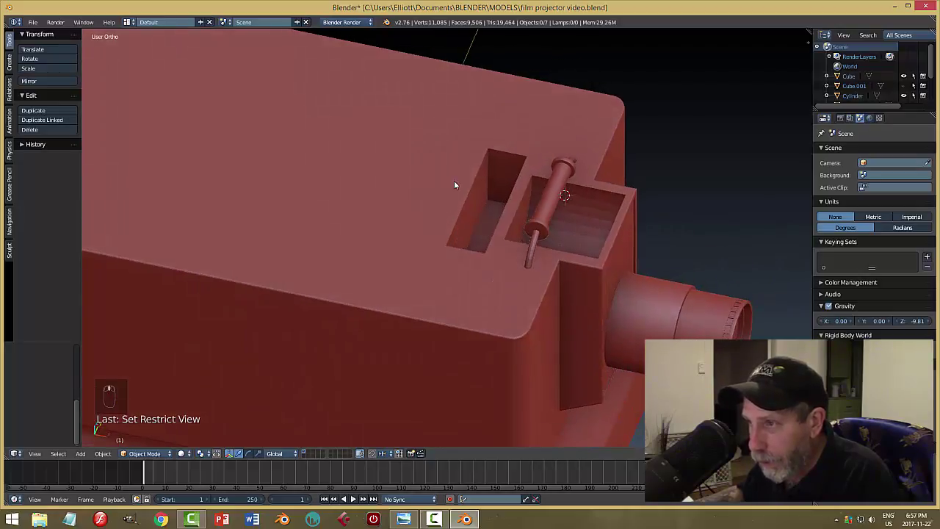
Open the body's mesh for editing in edge select mode and select the four edges around the slot's upper rim
right_click(523, 168)
key(Tab)
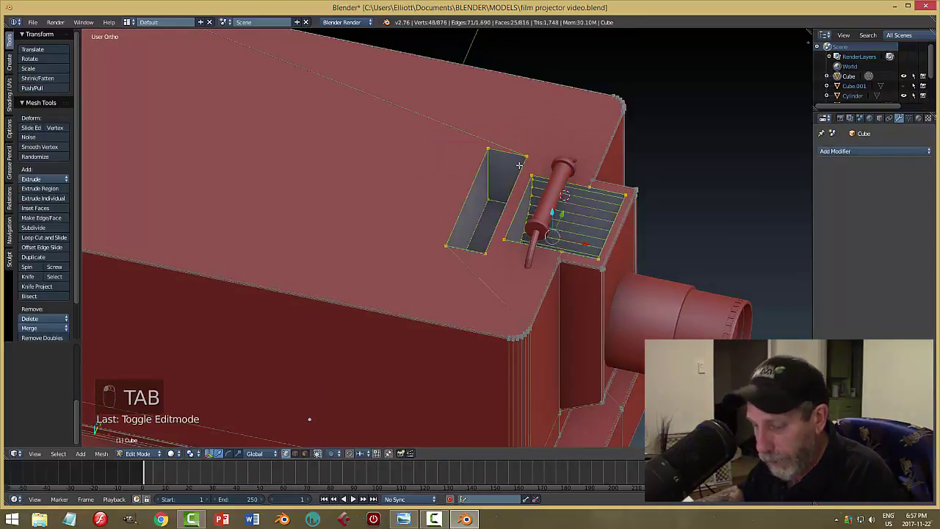
key(a)
key(a)
key(ctrl+Tab)
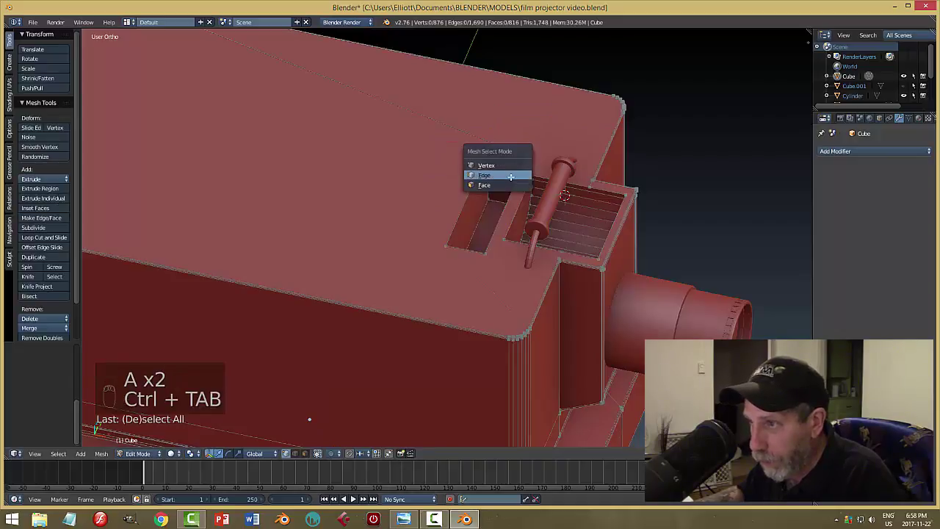
click(496, 189)
right_click(500, 151)
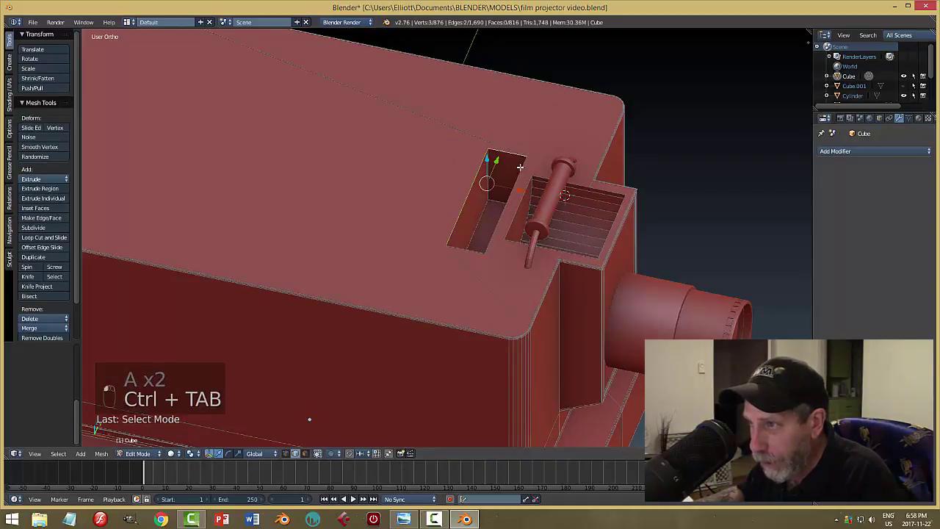
mouse_move(486, 208)
middle_down()
mouse_move(547, 214)
mouse_move(623, 193)
mouse_move(644, 219)
mouse_move(760, 184)
mouse_move(776, 196)
mouse_move(644, 237)
mouse_move(574, 212)
mouse_move(478, 220)
middle_up()
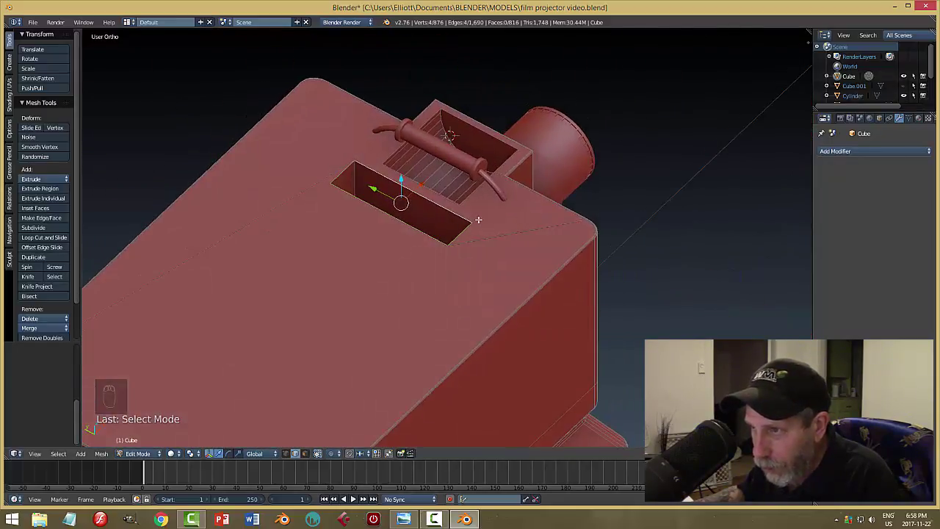
shift+right_click(356, 178)
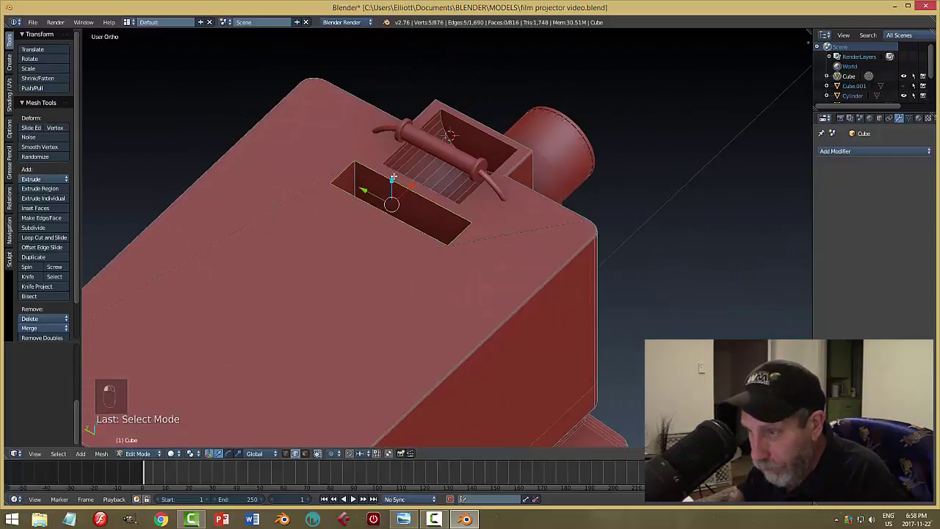
key(ctrl+z)
middle_drag(393, 177, 437, 189)
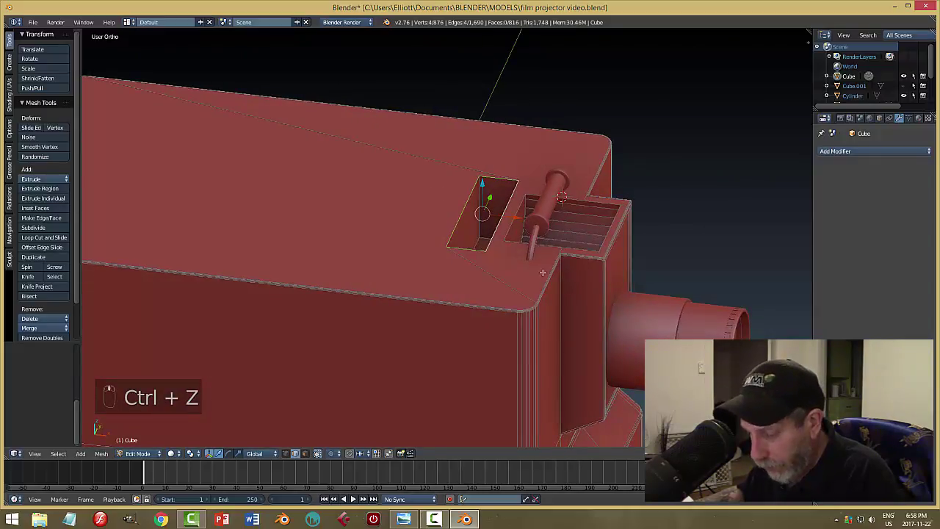
Bevel the slot's rim edges by about 0.017 with three segments, then return to Object Mode with nothing selected
key(ctrl+b)
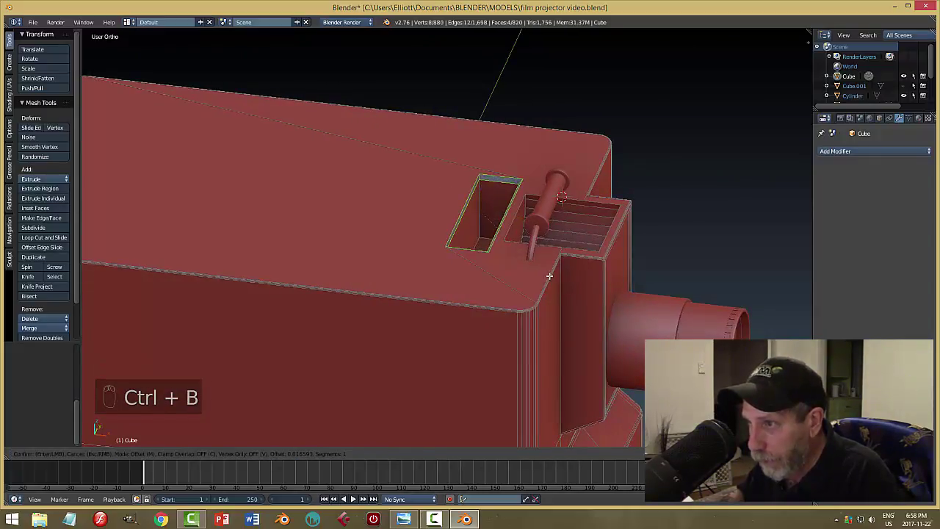
scroll(550, 276, up, 1)
click(549, 275)
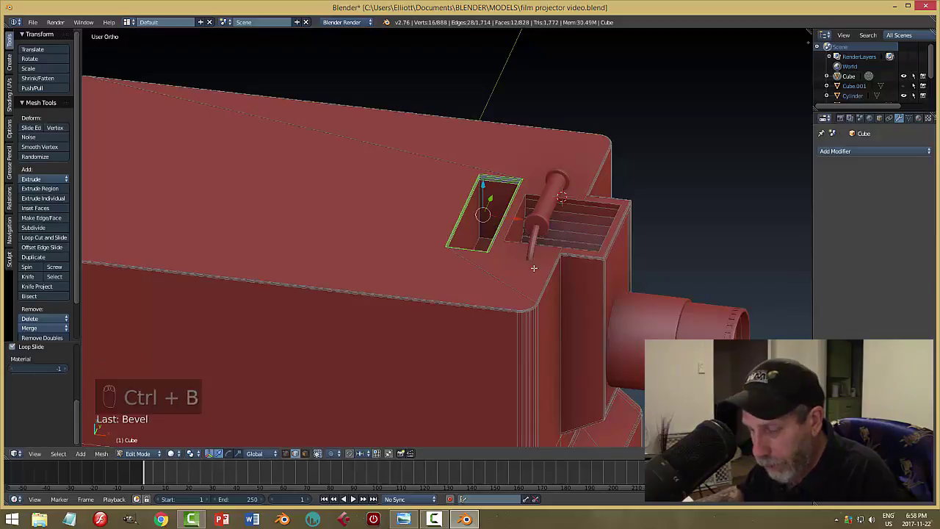
key(a)
key(Tab)
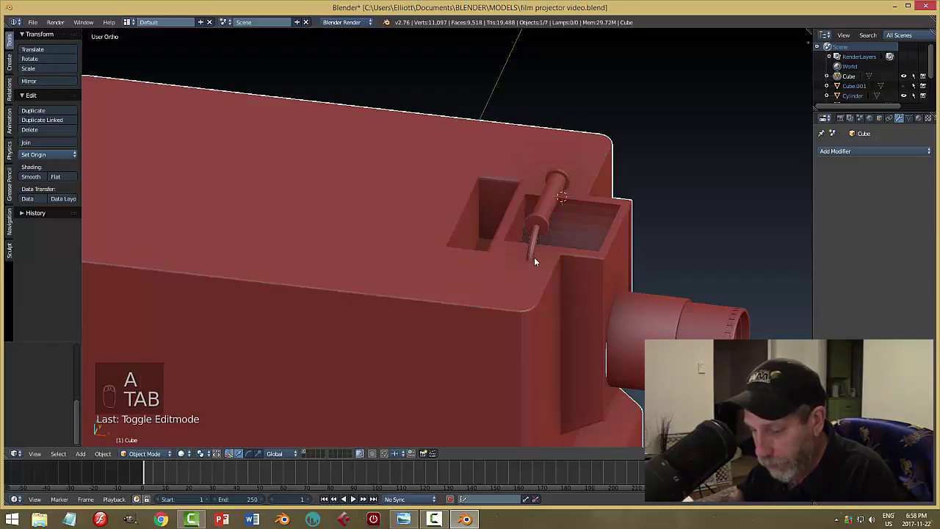
key(a)
key(a)
middle_drag(530, 257, 499, 251)
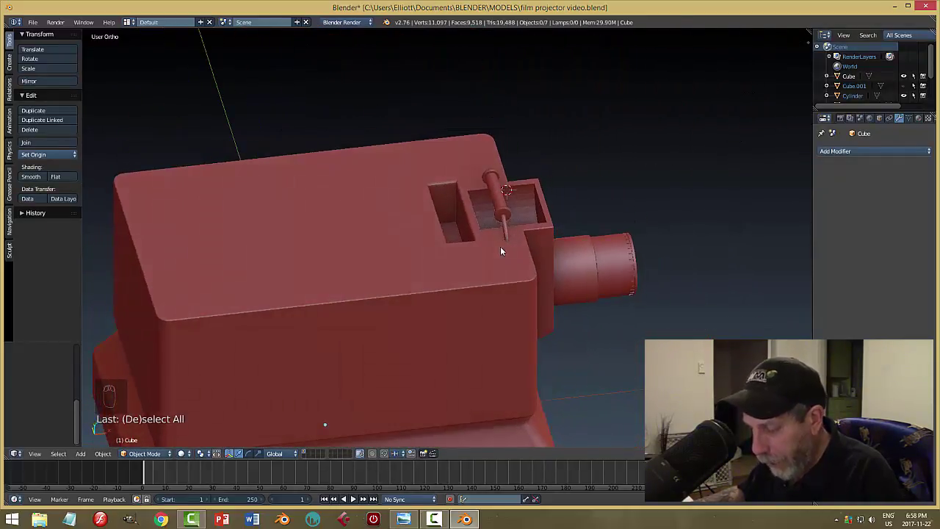
Unhide the block, raise it along Z out of the slot and check it against Filmstrip Projector final2.png in Windows Photo Viewer
key(alt+h)
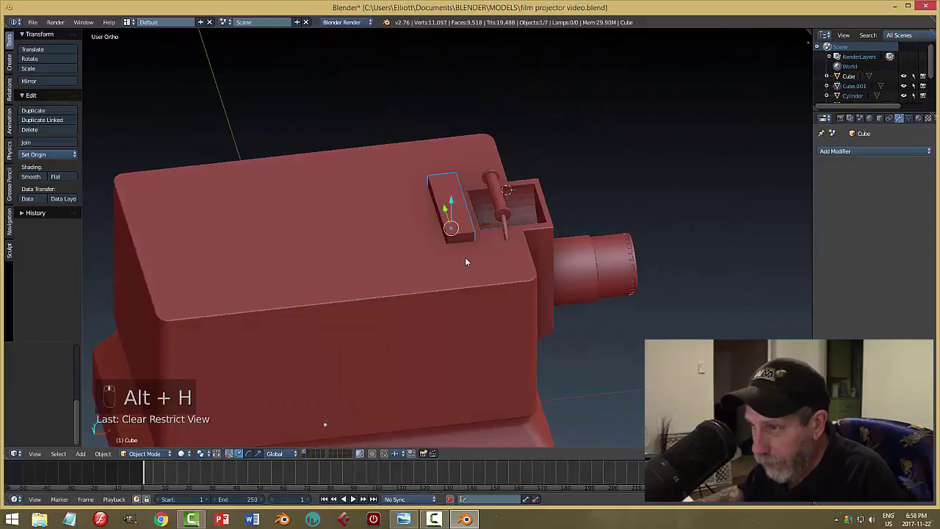
middle_drag(466, 260, 463, 231)
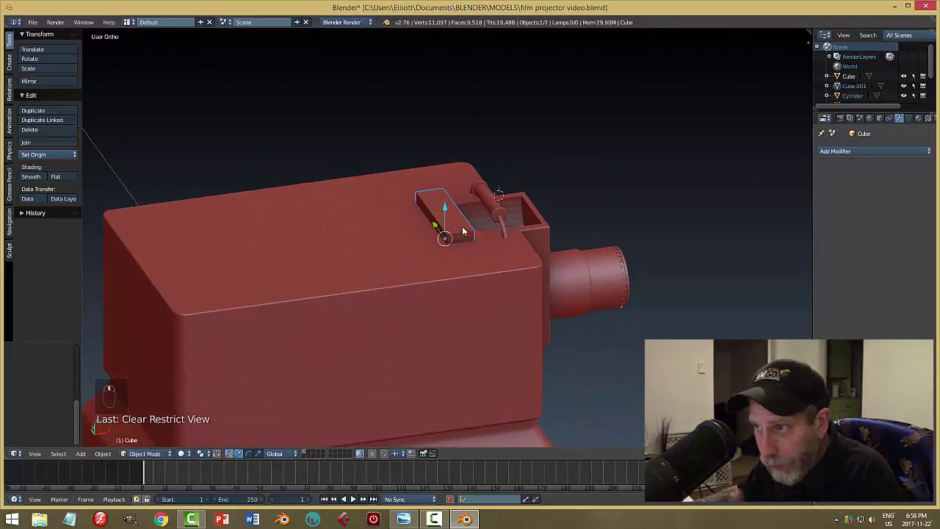
drag(444, 209, 443, 139)
middle_drag(518, 188, 498, 204)
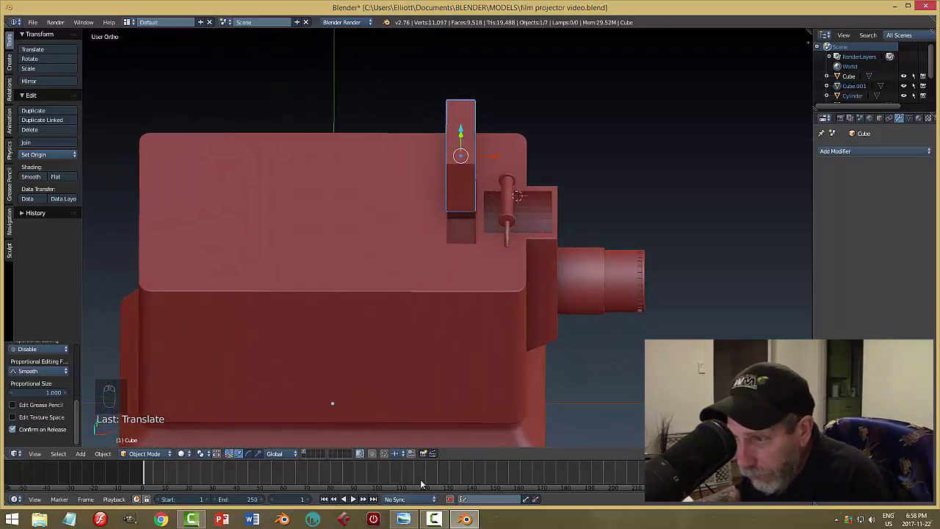
click(403, 519)
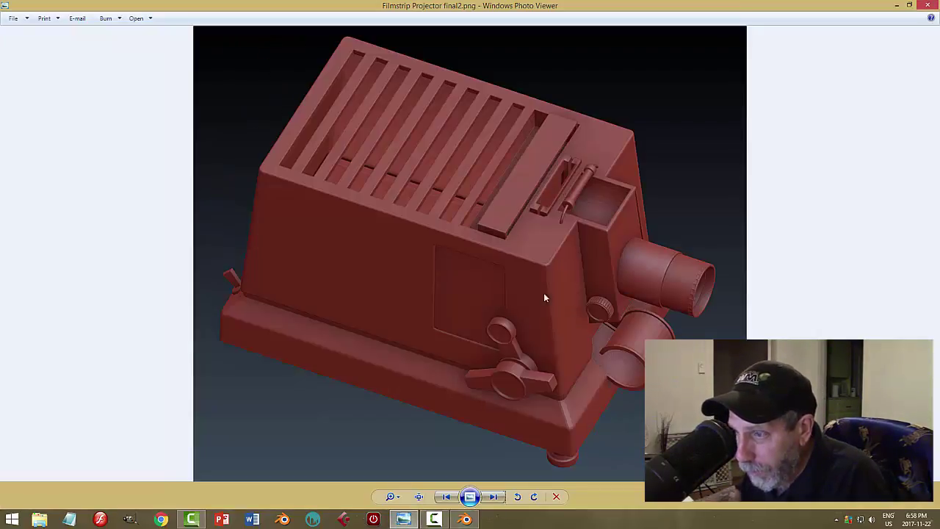
Back in Blender, narrow the block along X into a thin plate and lower it about 0.47 along Z into the slot
click(465, 519)
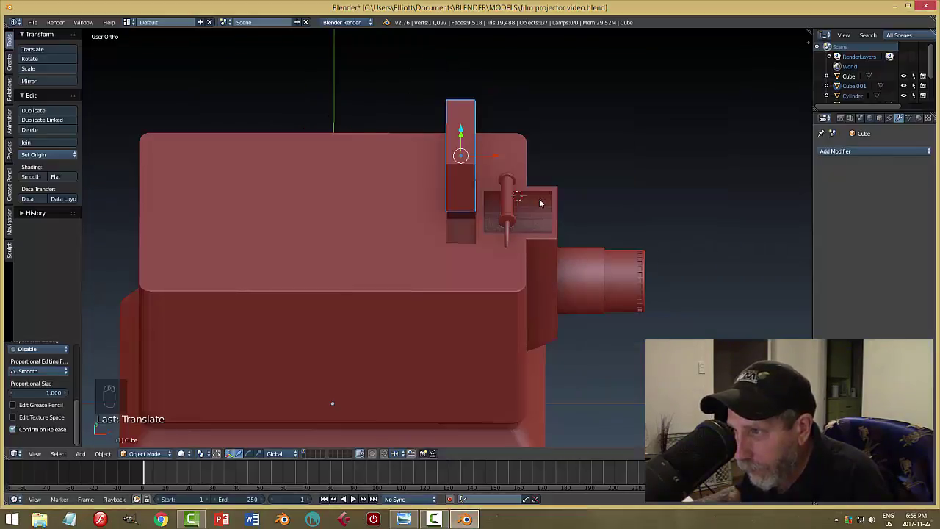
middle_drag(580, 220, 557, 192)
key(s)
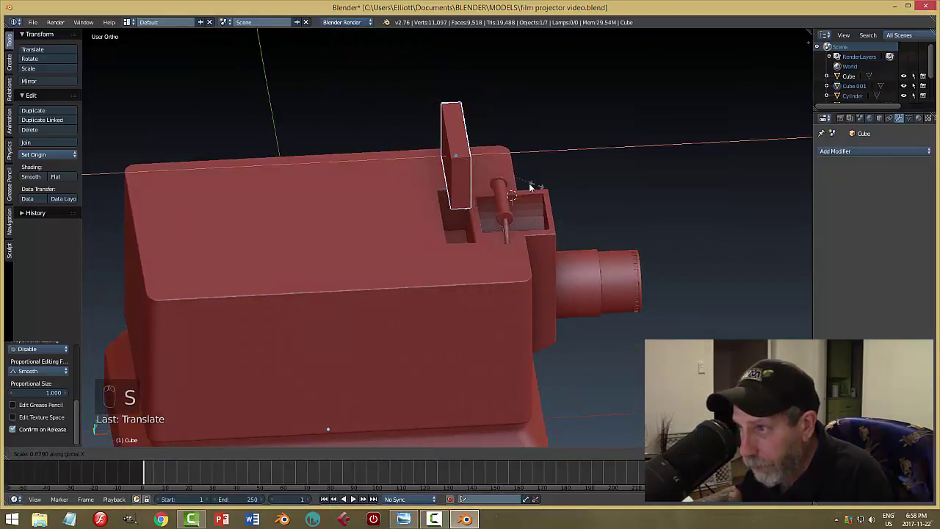
click(491, 176)
middle_drag(459, 137, 426, 195)
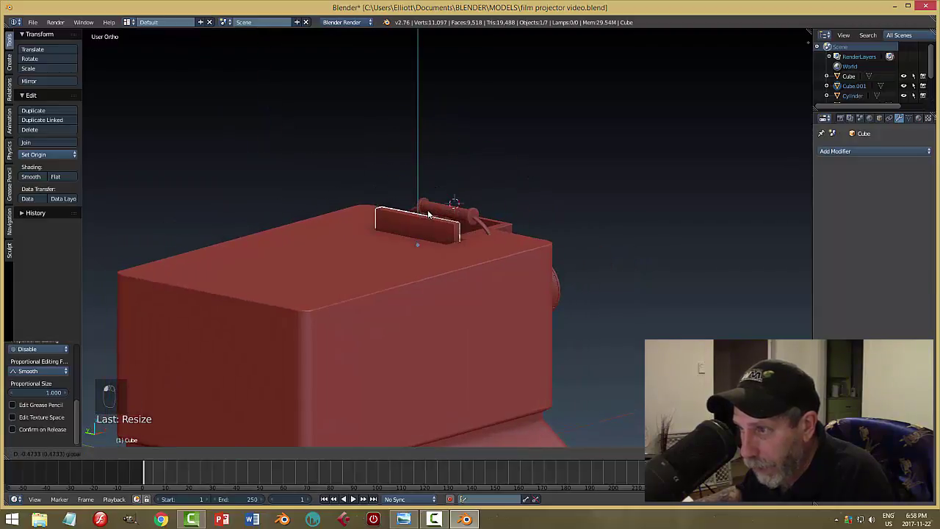
click(430, 210)
Shorten the plate slightly along Y to clear the slot's ends and move it along X toward the slot's roller side
middle_drag(528, 195, 558, 260)
scroll(446, 275, up, 3)
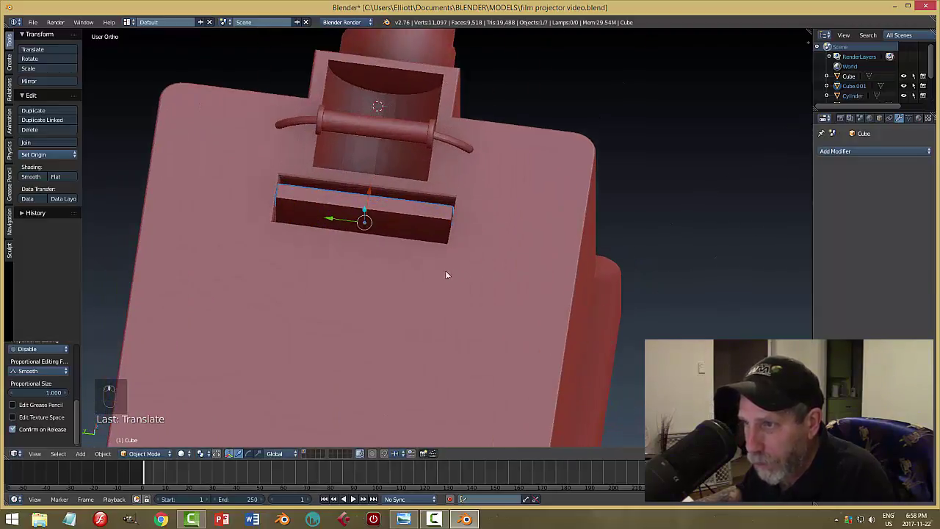
key(s)
key(y)
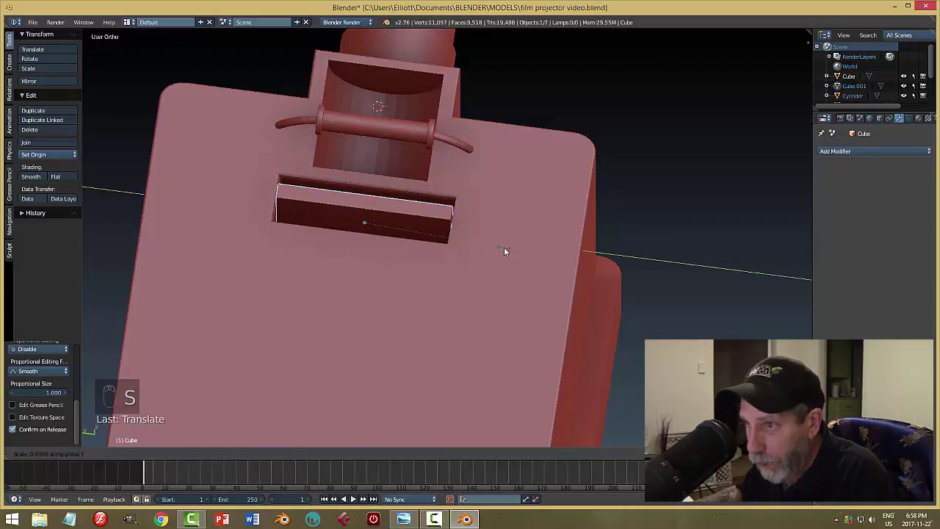
click(501, 246)
middle_drag(501, 247, 473, 155)
click(495, 214)
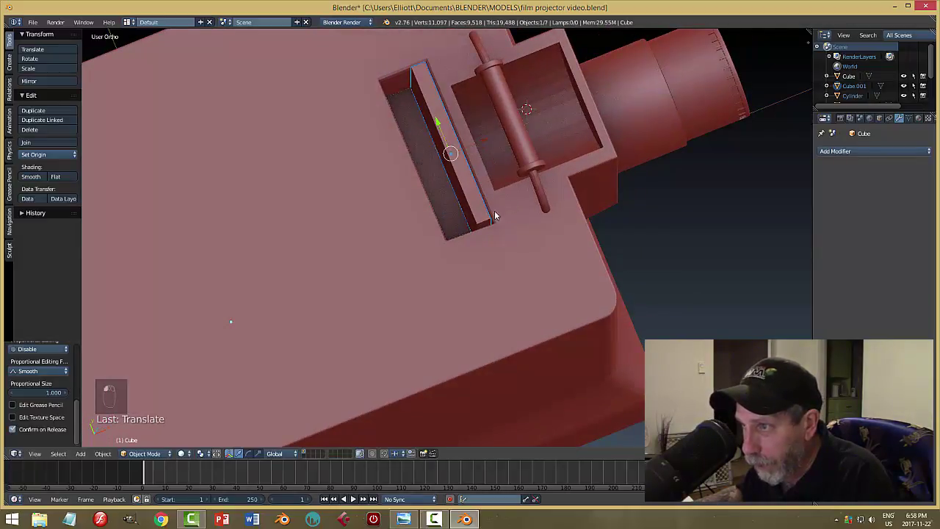
mouse_move(495, 214)
middle_down()
mouse_move(462, 175)
mouse_move(550, 168)
mouse_move(525, 193)
mouse_move(604, 166)
mouse_move(613, 150)
mouse_move(534, 183)
mouse_move(485, 184)
mouse_move(502, 230)
middle_up()
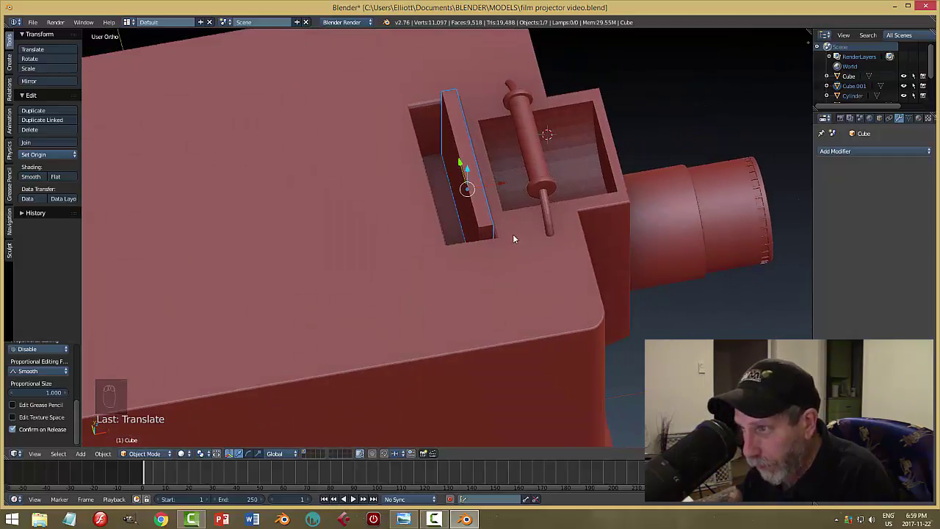
Thin the plate further along X to about 0.7 of its thickness
key(s)
key(x)
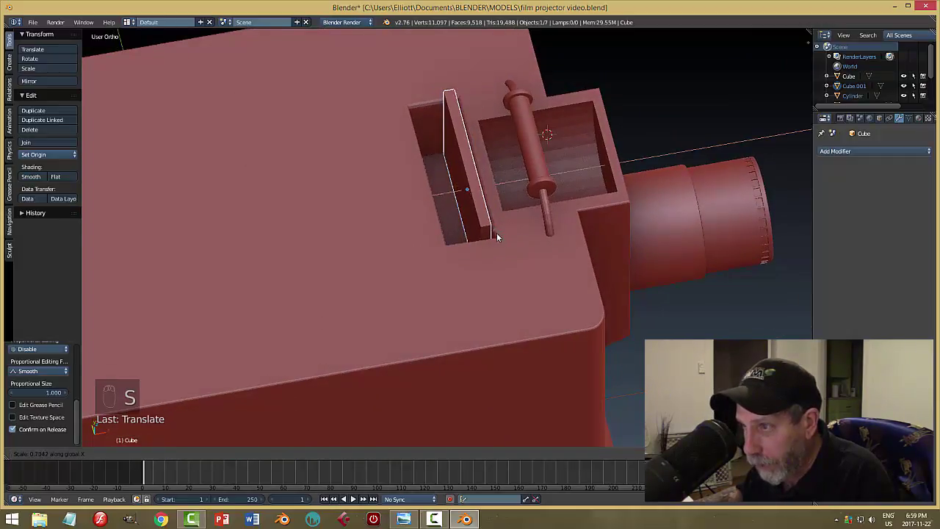
click(492, 235)
Raise the plate along Z well above the body and reduce its height along Z to about 0.95
middle_drag(492, 235, 524, 235)
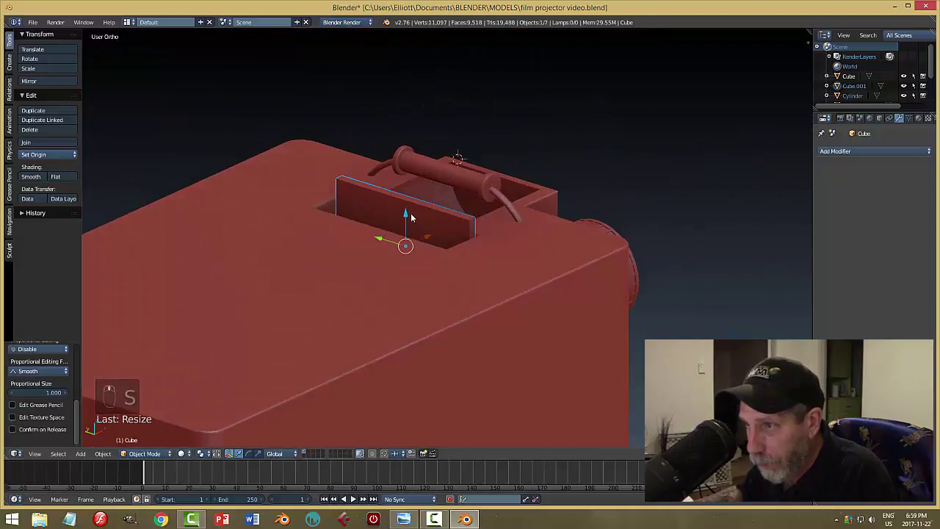
drag(406, 215, 407, 82)
middle_drag(406, 83, 484, 174)
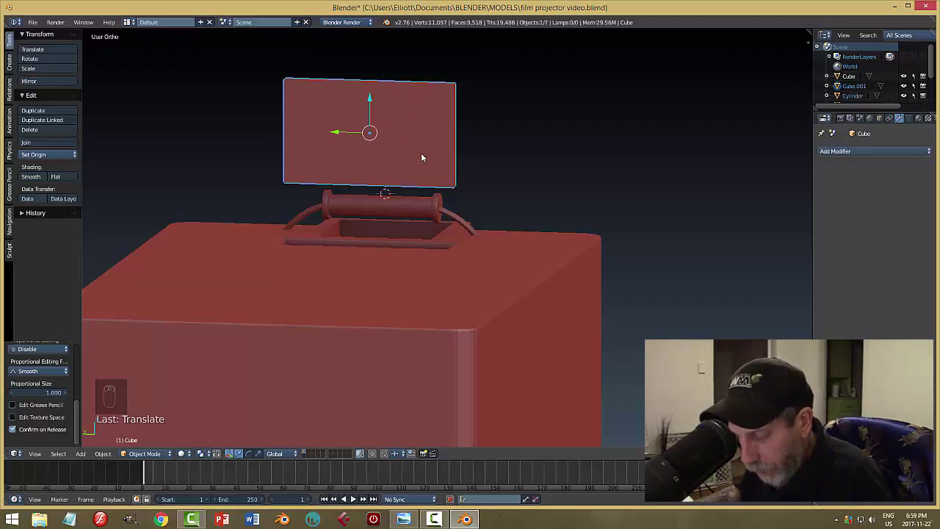
key(s)
key(z)
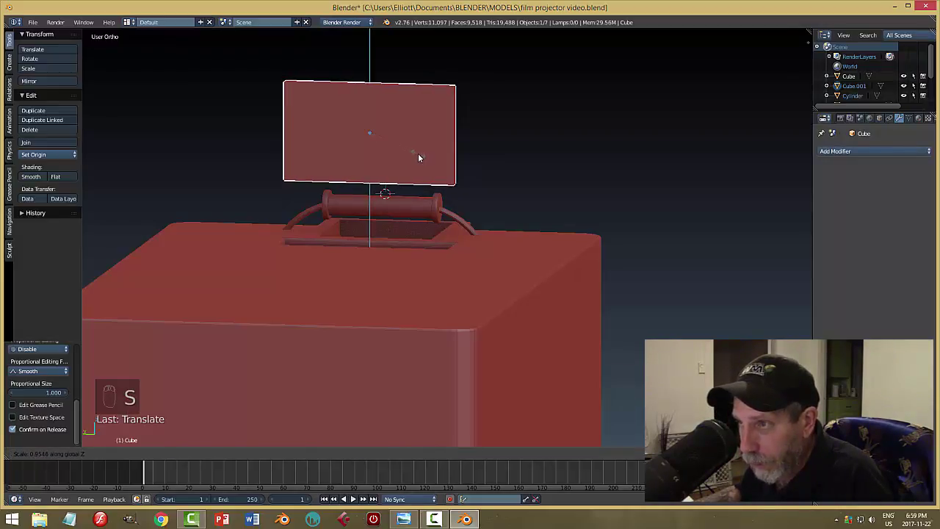
click(418, 153)
middle_drag(412, 135, 453, 137)
Add two evenly spaced vertical loop cuts across the raised plate's mesh
key(Tab)
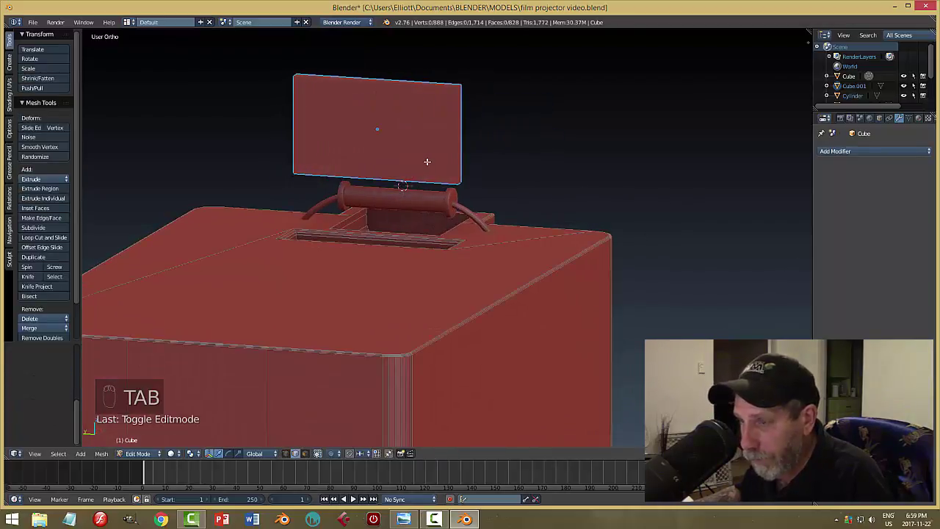
key(Tab)
click(399, 144)
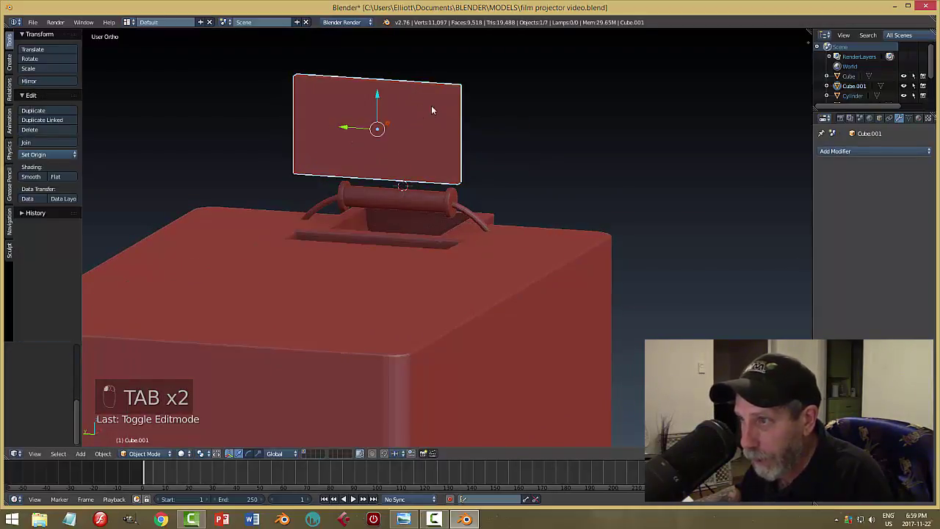
key(Tab)
click(566, 142)
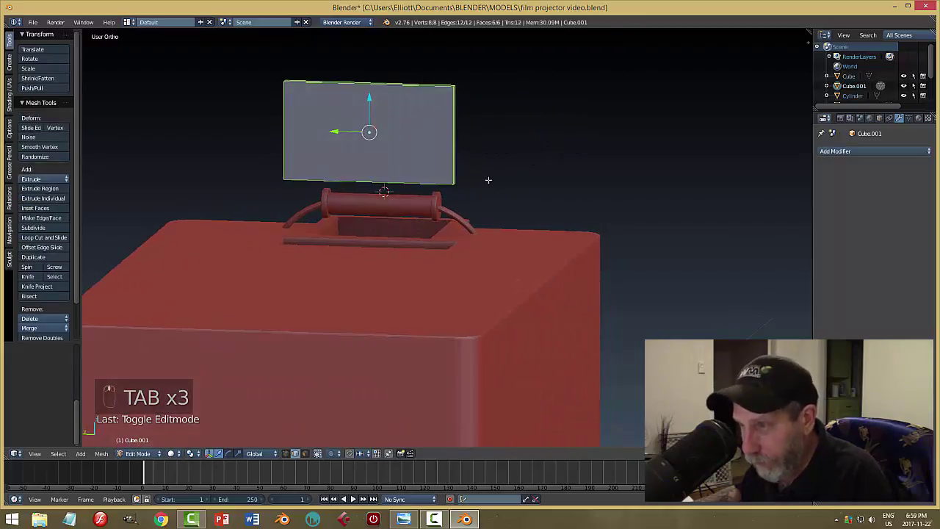
key(a)
key(a)
key(a)
key(a)
middle_drag(498, 183, 486, 186)
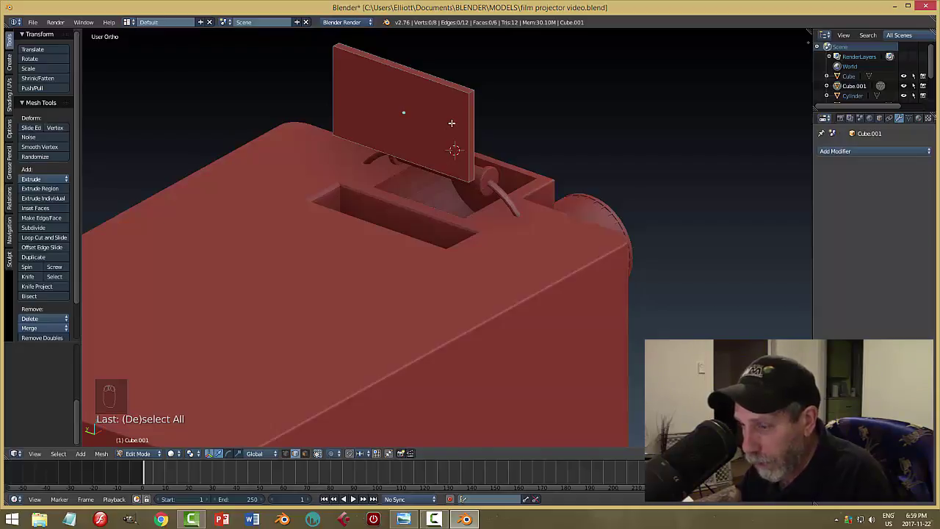
key(ctrl+r)
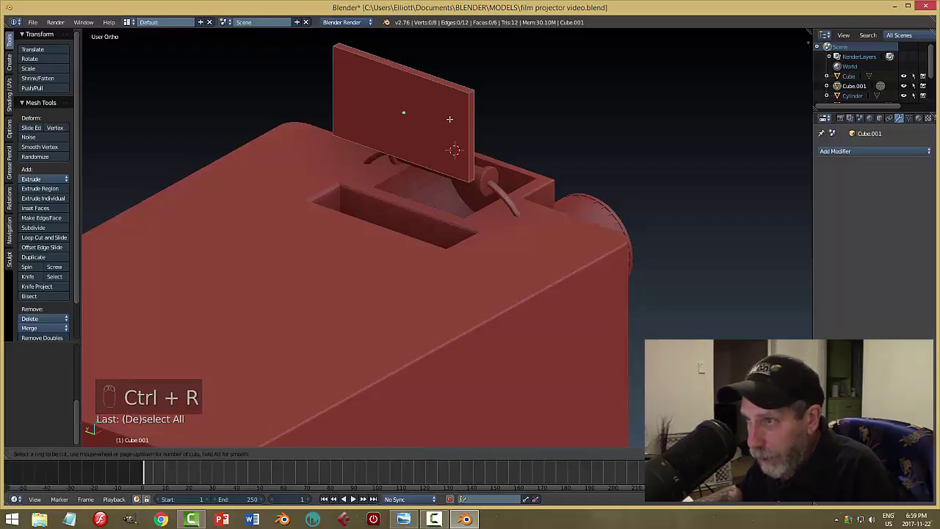
scroll(414, 85, up, 1)
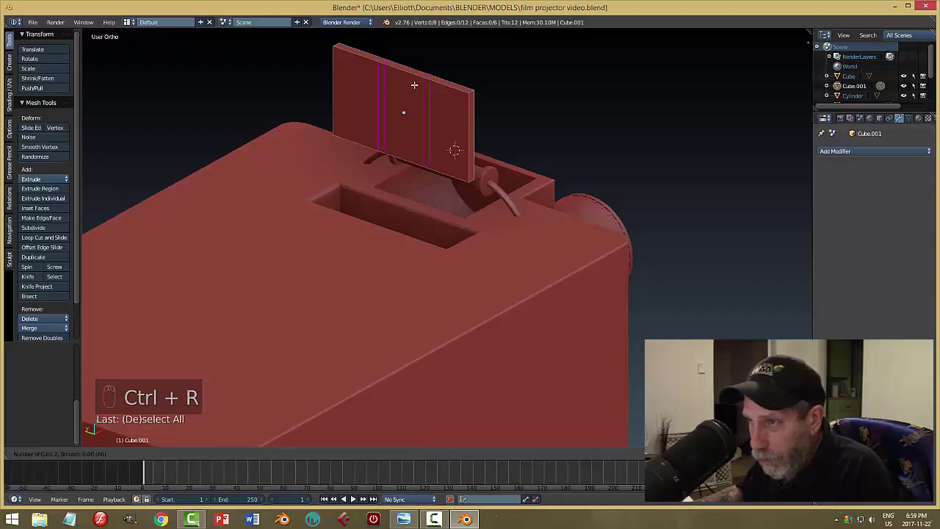
click(414, 85)
click(414, 84)
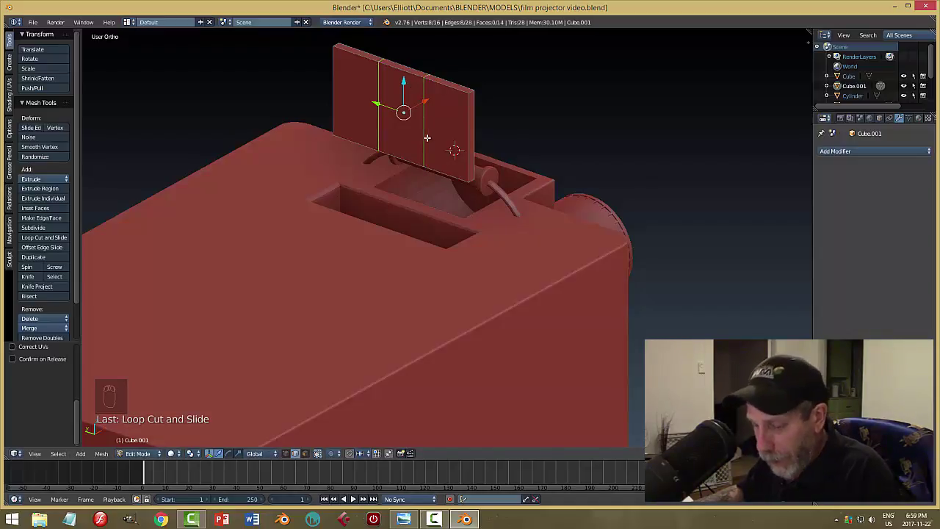
Scale the two loops apart along Y to about 2.64 so they sit near the plate's ends
key(s)
middle_click(470, 146)
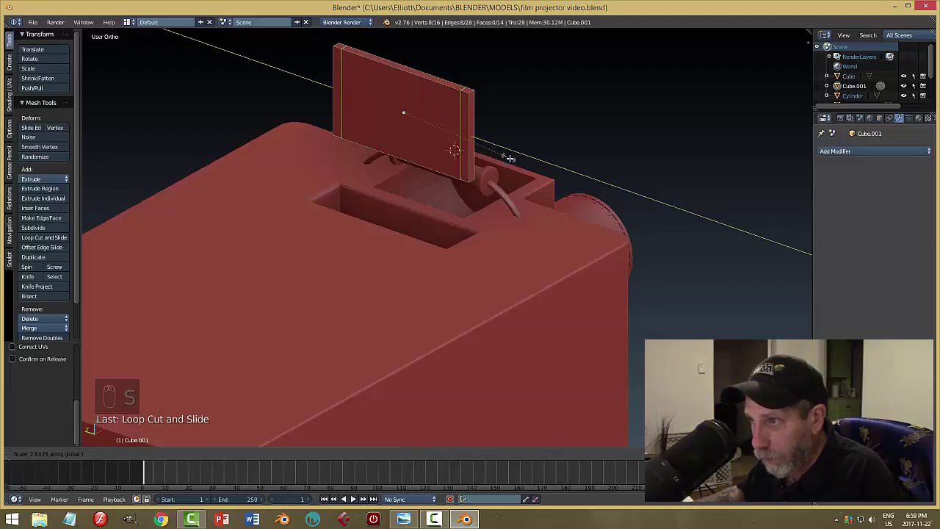
click(510, 158)
middle_drag(554, 142, 526, 156)
key(a)
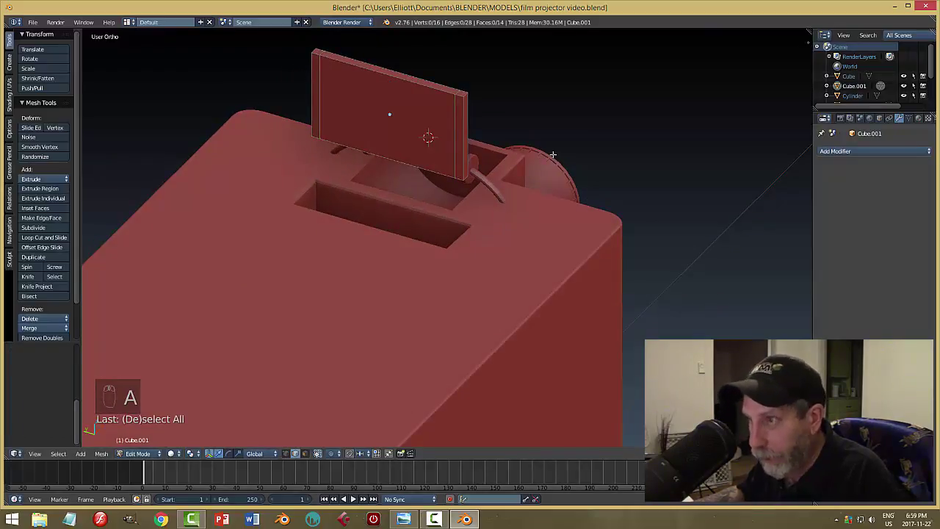
Extrude the two narrow end-strip faces on the plate's slot side a short distance along X, away from the roller
key(ctrl+Tab)
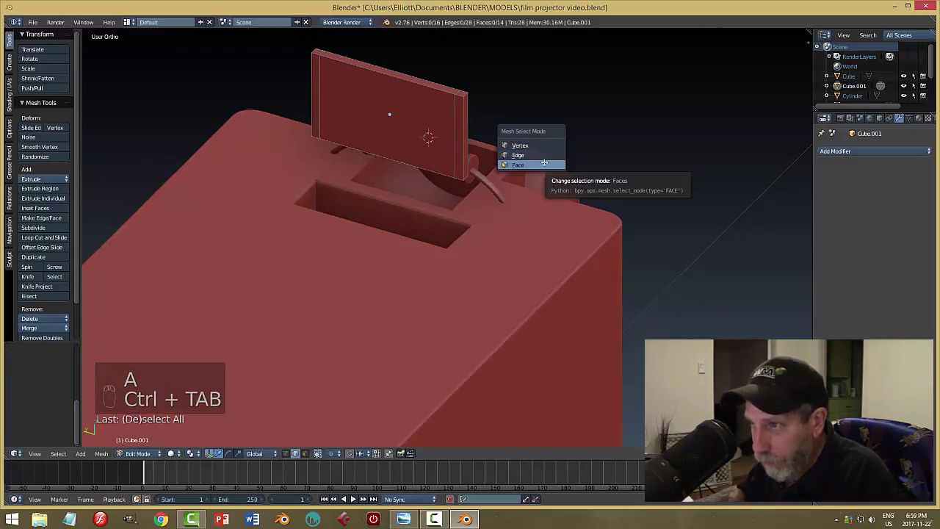
click(520, 145)
middle_drag(311, 112, 522, 147)
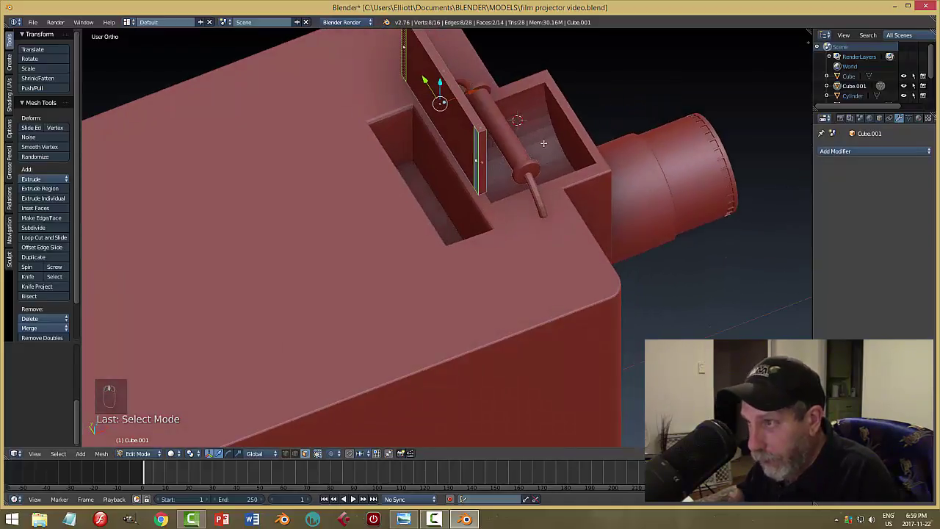
key(e)
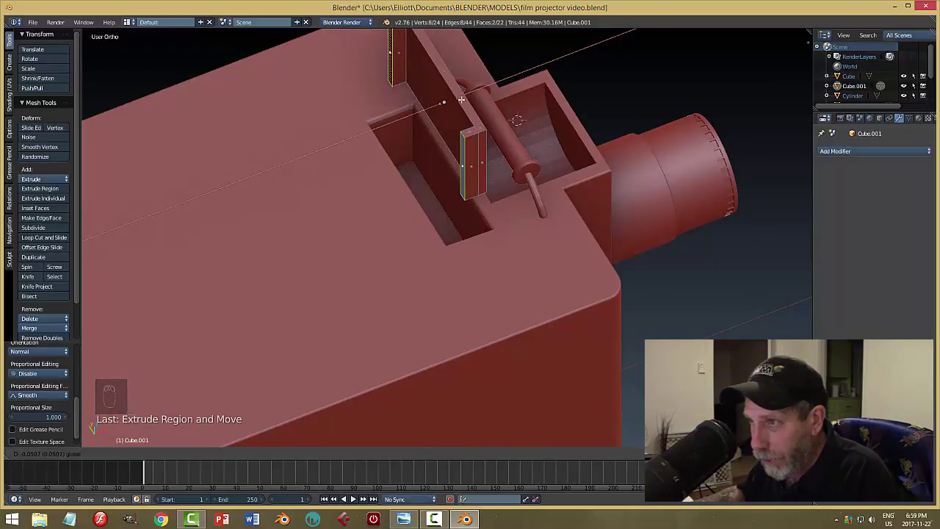
click(471, 98)
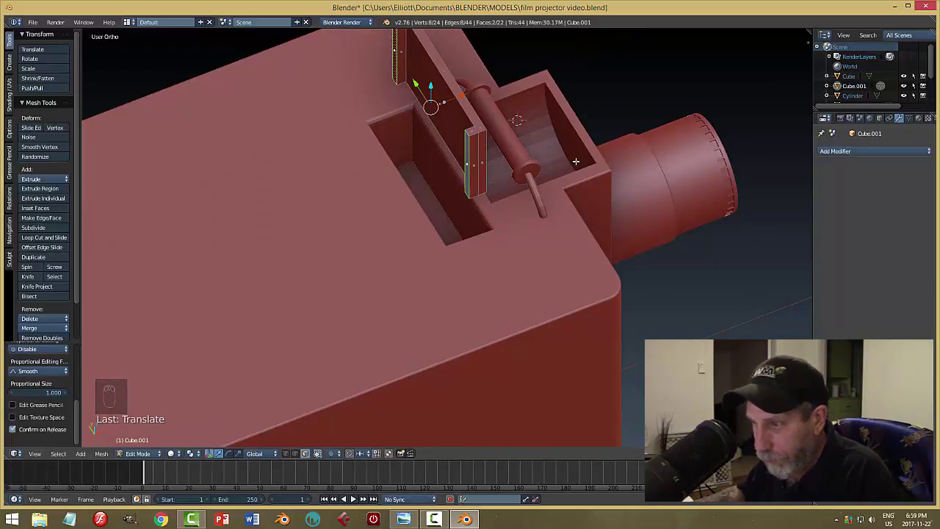
key(a)
In Object Mode, lower the plate along Z into the slot, leaving its upper part standing above the body
key(Tab)
middle_drag(555, 208, 525, 177)
drag(475, 79, 491, 201)
middle_drag(556, 185, 498, 198)
drag(456, 195, 456, 192)
middle_drag(534, 191, 513, 202)
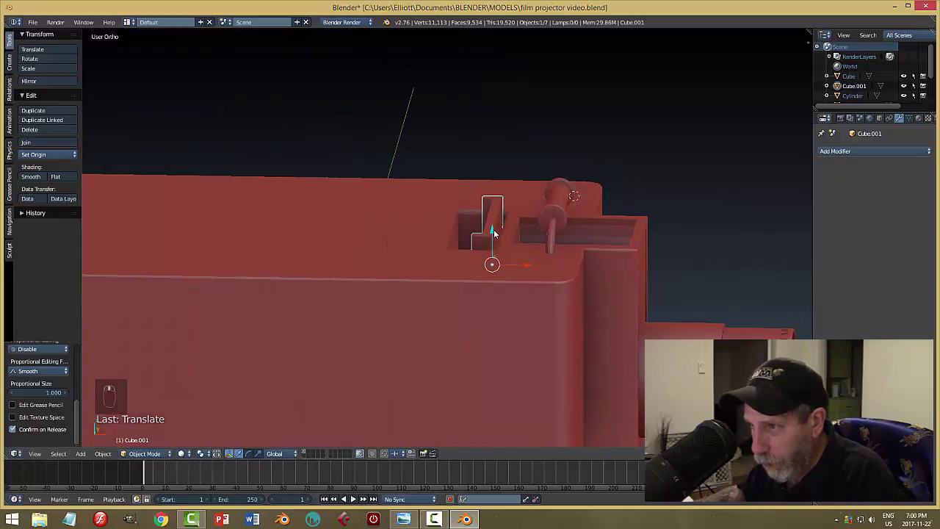
drag(494, 234, 496, 240)
middle_drag(497, 239, 540, 232)
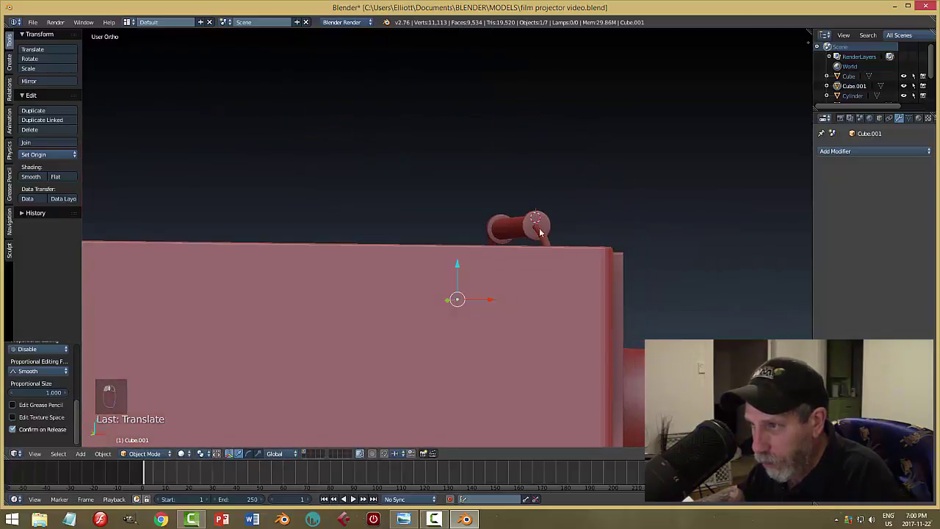
drag(462, 267, 460, 233)
middle_drag(577, 203, 604, 240)
Reduce the plate's height slightly along Z and clear the selection
key(s)
key(z)
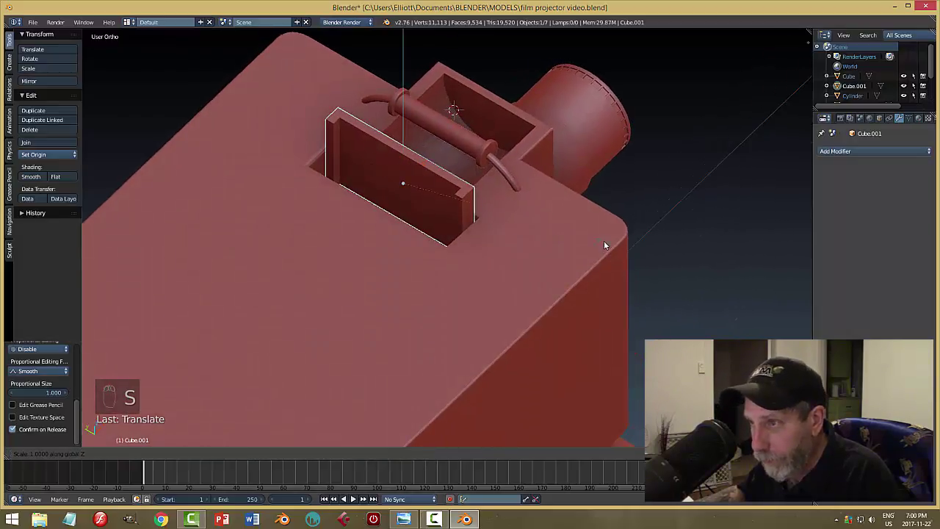
click(583, 241)
key(a)
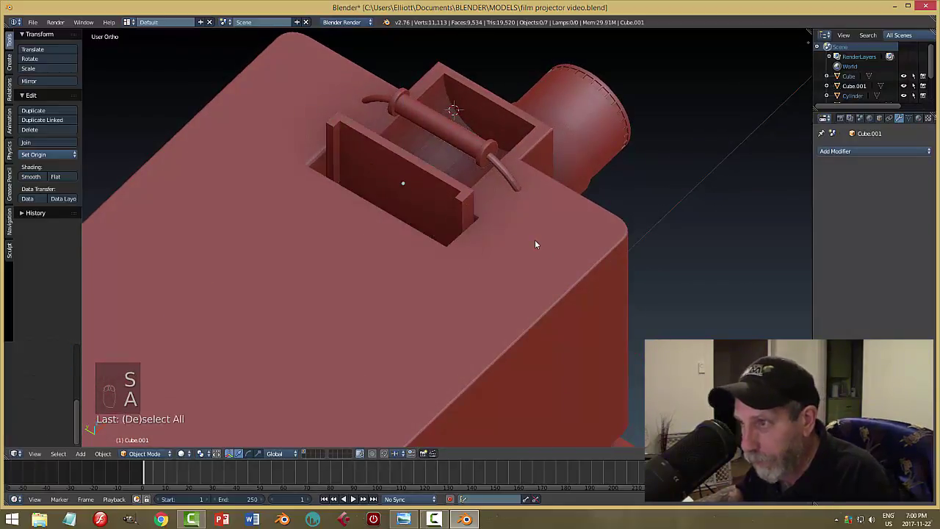
Select the plate and raise it along Z clear of the slot
middle_drag(535, 239, 525, 238)
right_click(455, 187)
drag(420, 168, 419, 110)
middle_drag(512, 197, 556, 174)
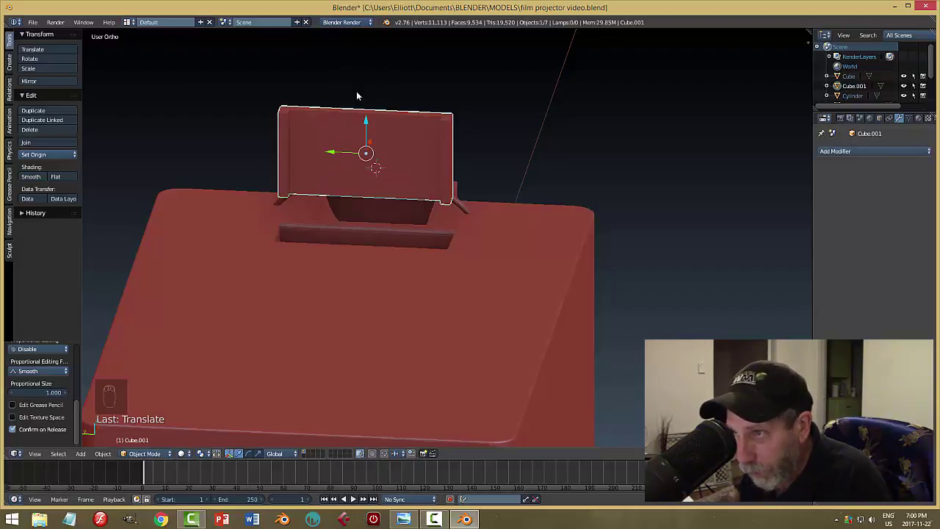
middle_drag(516, 136, 481, 161)
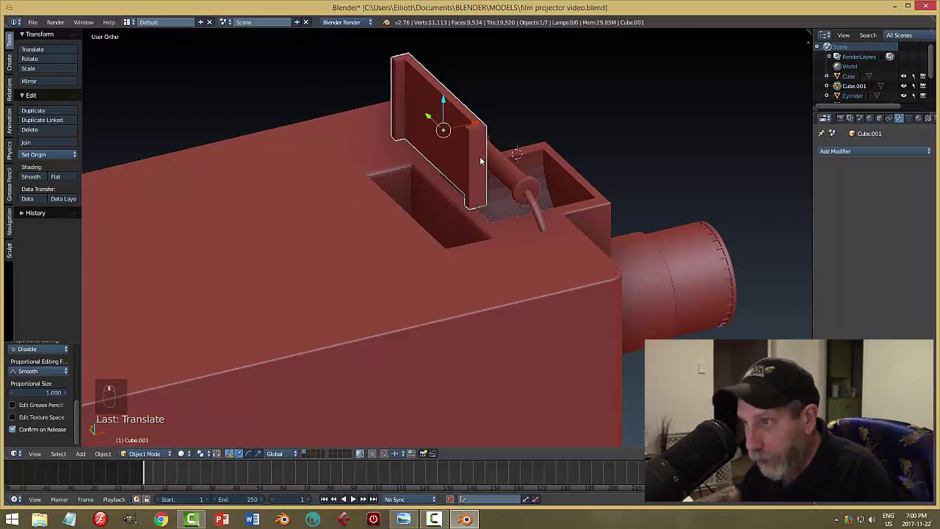
Duplicate the plate in place and rotate the copy 180 degrees about Z
key(shift+d)
right_click(481, 161)
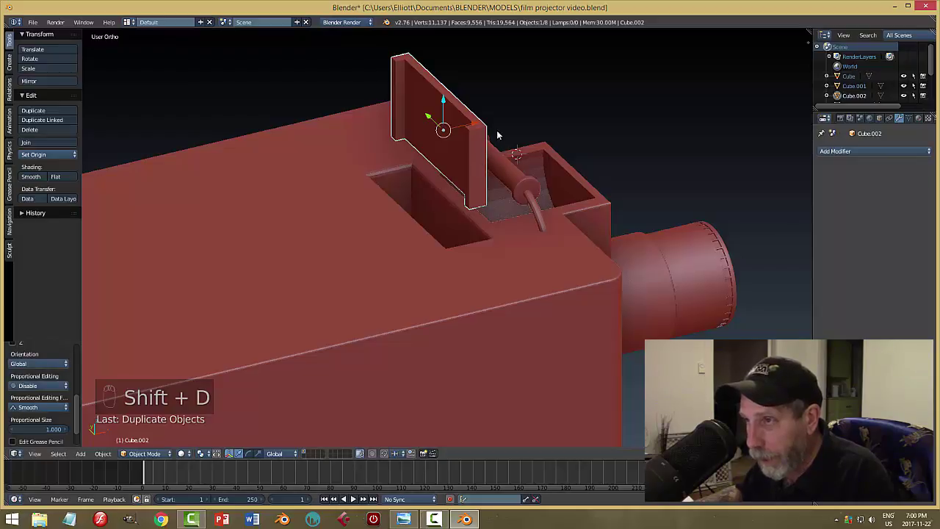
key(r)
key(z)
key(1)
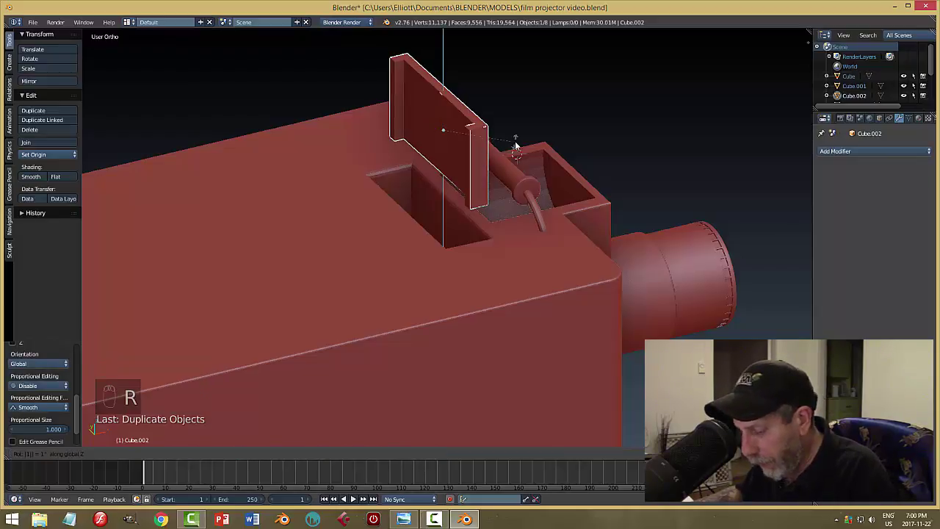
key(8)
key(0)
key(Return)
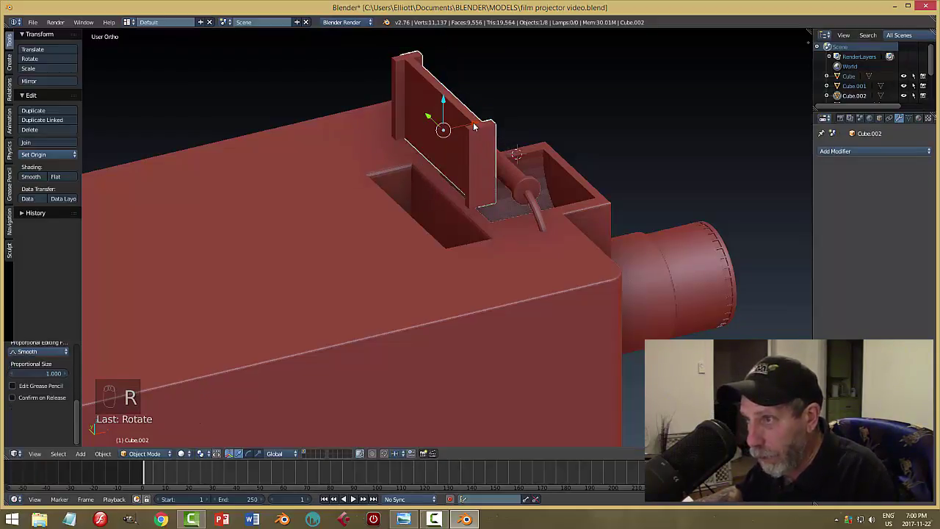
Move the rotated copy about -0.11 along X so the two plates face each other
key(g)
key(x)
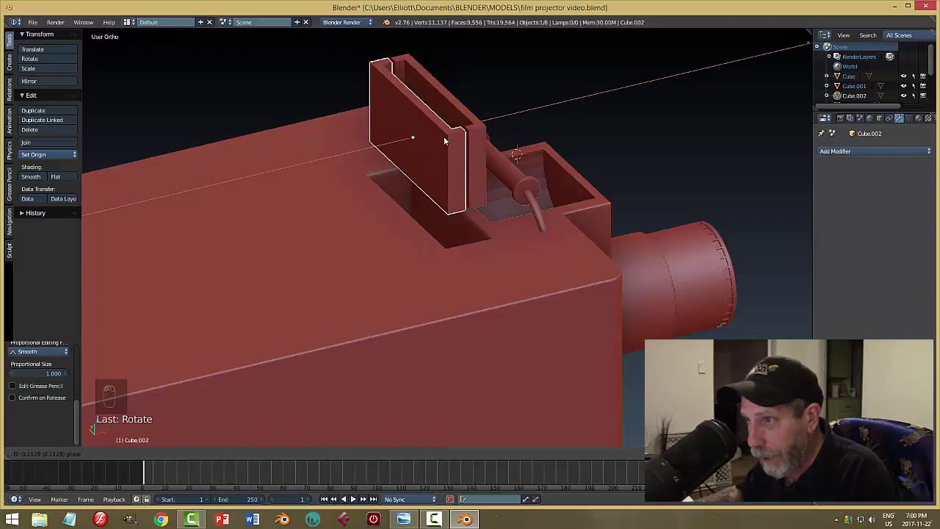
click(443, 135)
middle_drag(444, 136, 455, 99)
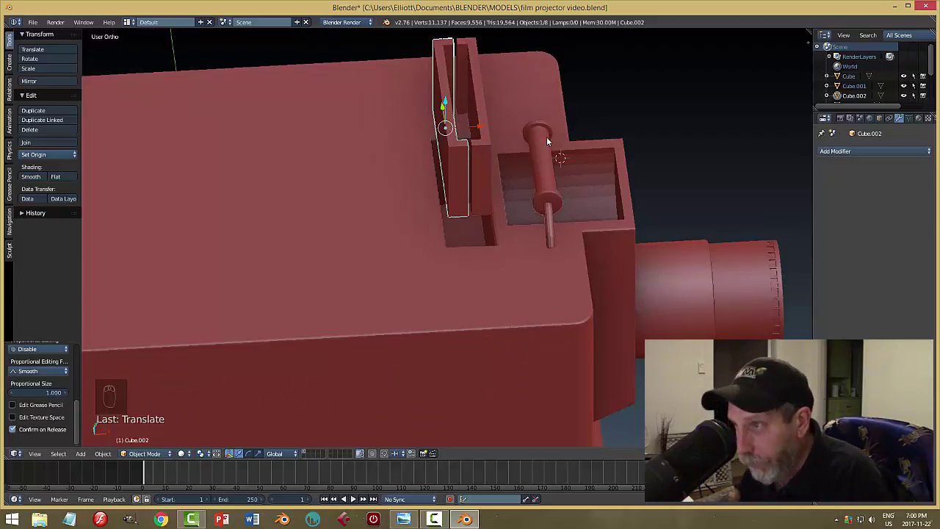
Select both plates and lower them together along Z into the slot
shift+right_click(480, 121)
middle_drag(504, 145, 479, 191)
key(g)
key(z)
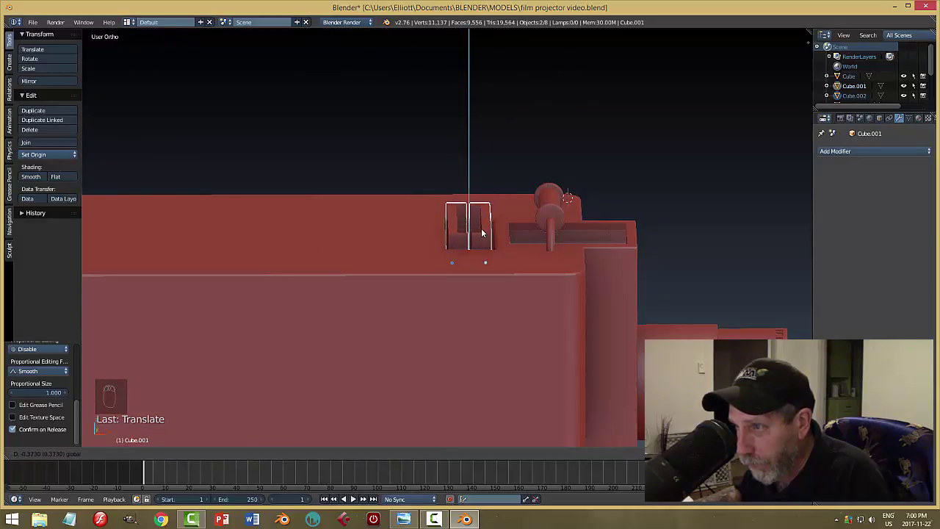
click(481, 239)
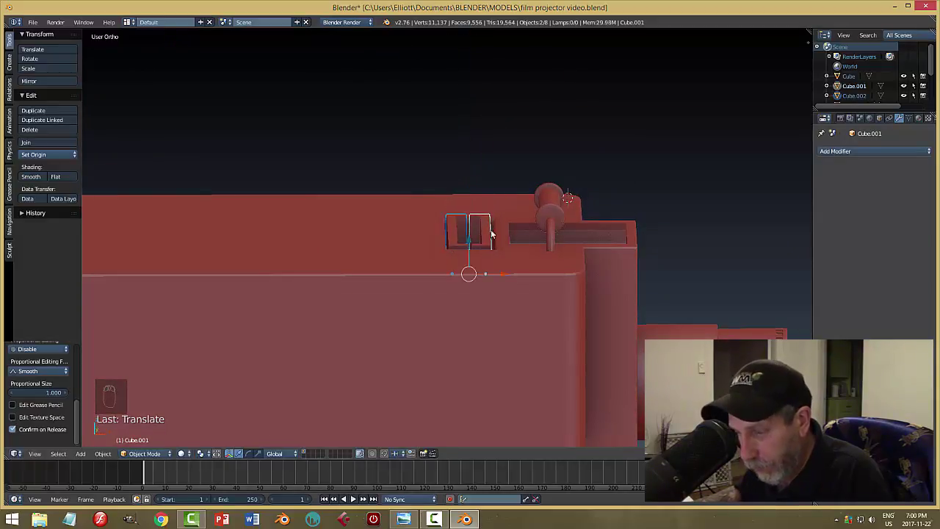
key(a)
middle_drag(493, 231, 468, 157)
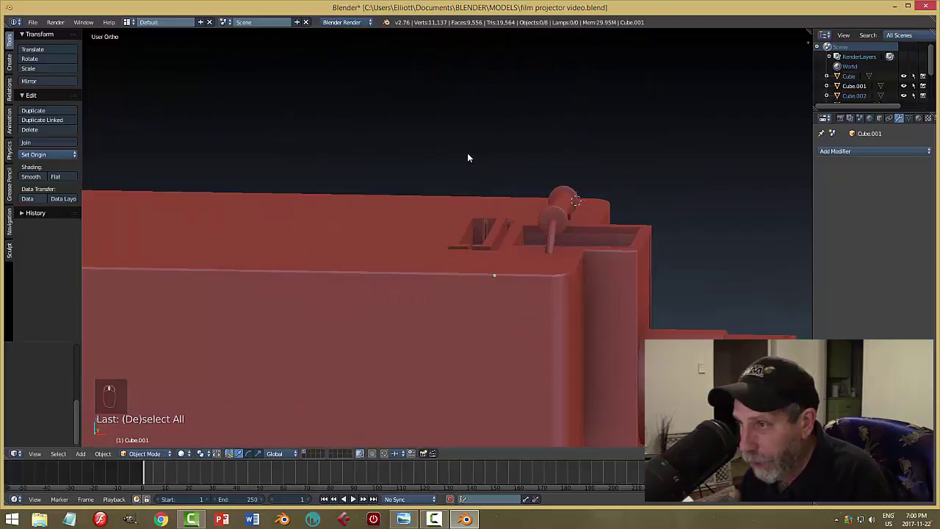
Raise both plates back above the slot and delete the rotated copy
right_click(493, 236)
shift+right_click(469, 230)
right_drag(477, 244, 461, 154)
key(x)
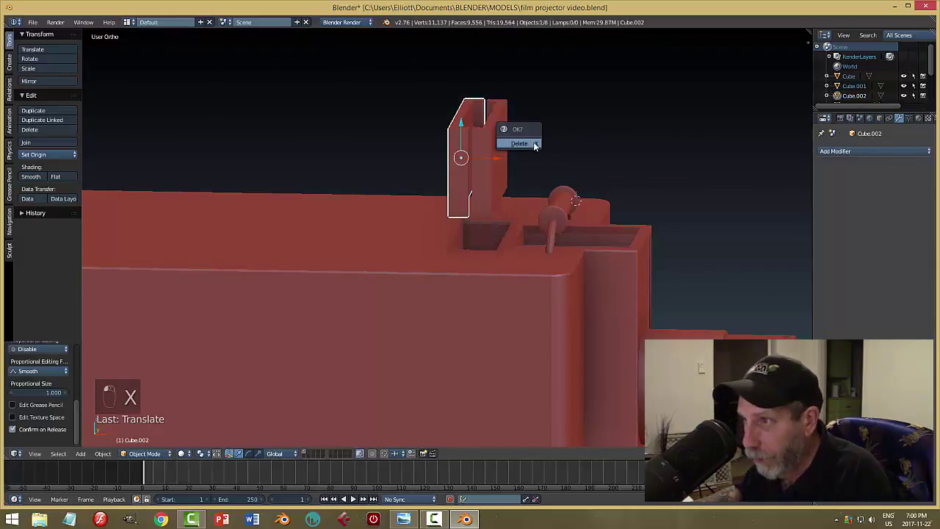
click(533, 142)
middle_drag(551, 169, 495, 172)
In the remaining plate's mesh, select the large front and back faces and inset them by about 0.12
right_click(459, 169)
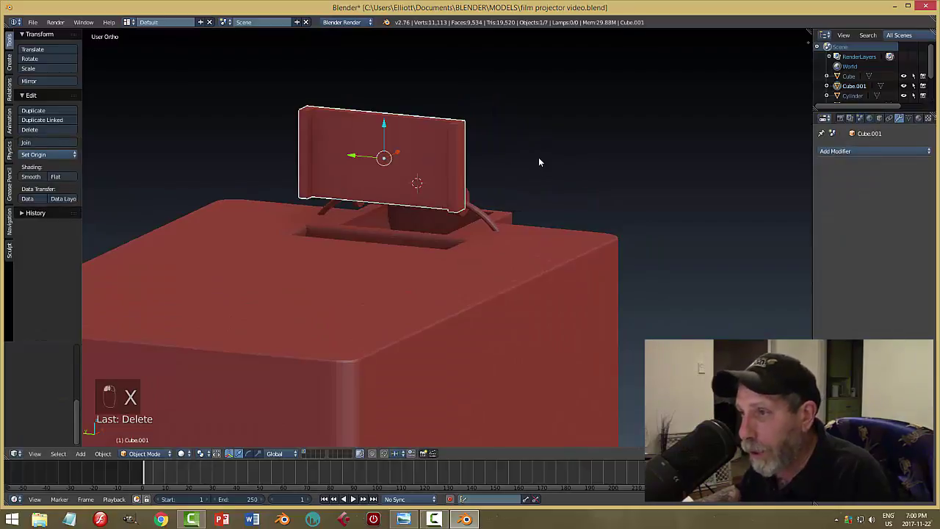
key(Tab)
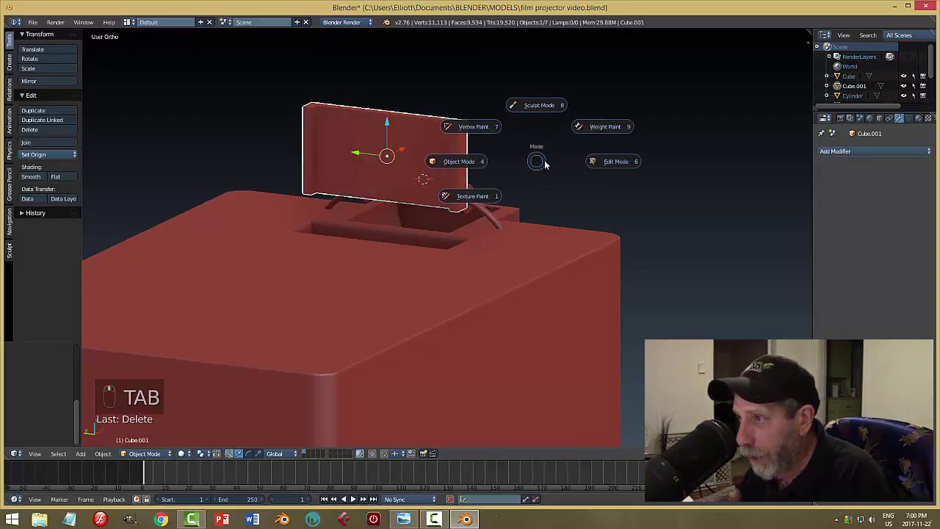
click(613, 162)
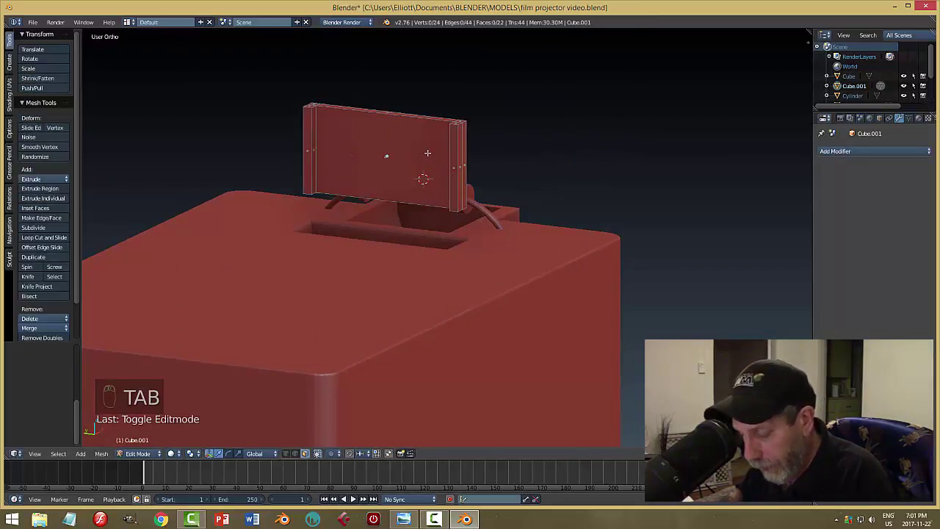
right_click(428, 152)
middle_drag(495, 152, 484, 161)
shift+right_click(572, 133)
middle_drag(572, 134, 542, 181)
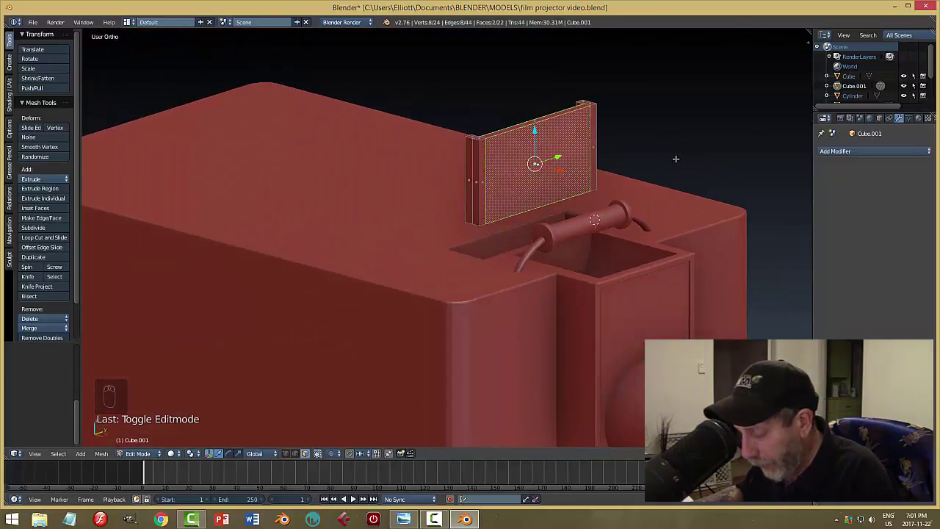
key(i)
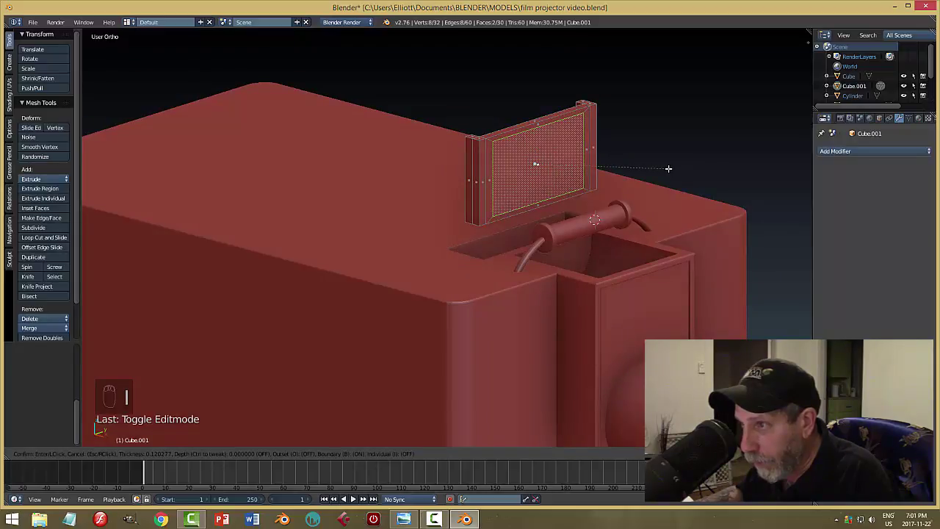
click(668, 168)
mouse_move(669, 168)
middle_down()
mouse_move(754, 158)
mouse_move(744, 169)
mouse_move(666, 170)
mouse_move(679, 159)
middle_up()
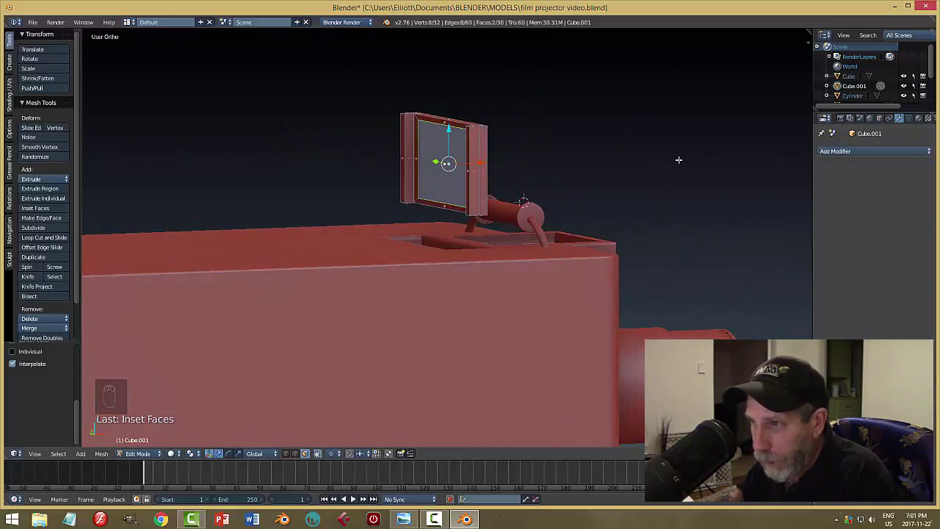
middle_drag(626, 172, 615, 177)
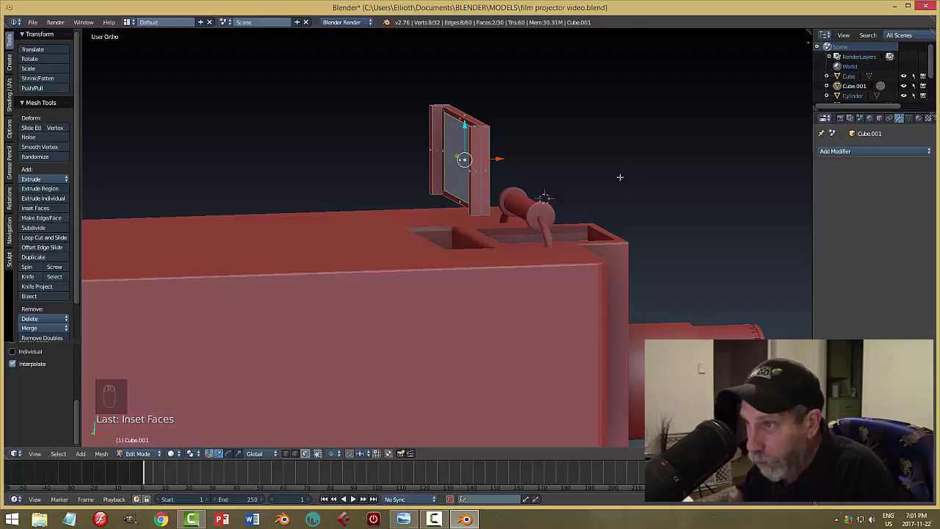
Bridge the edge loops of the two inset faces to cut a framed opening through the plate
key(ctrl+e)
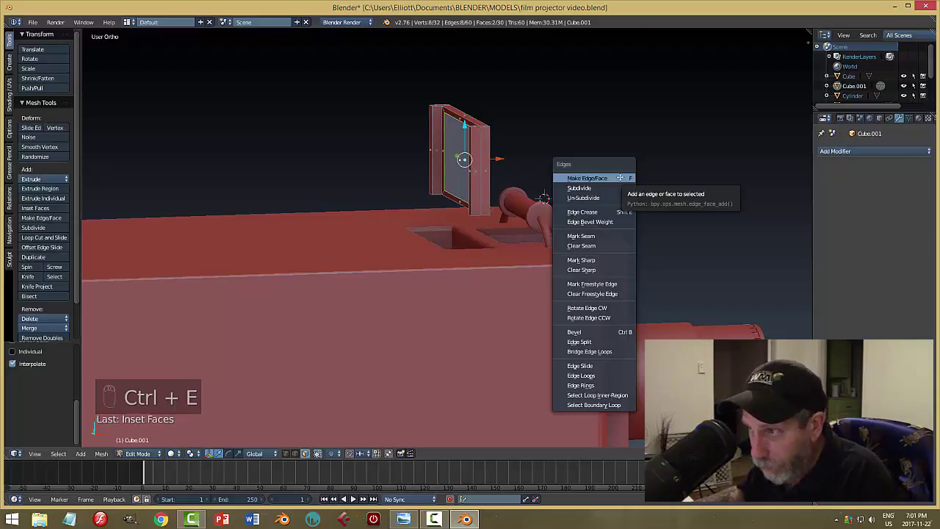
click(581, 352)
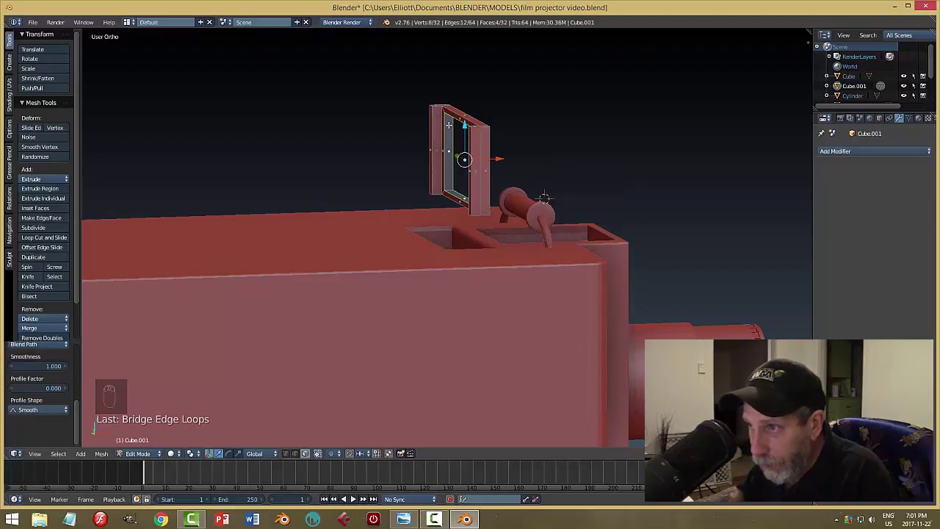
middle_drag(581, 146, 613, 156)
key(a)
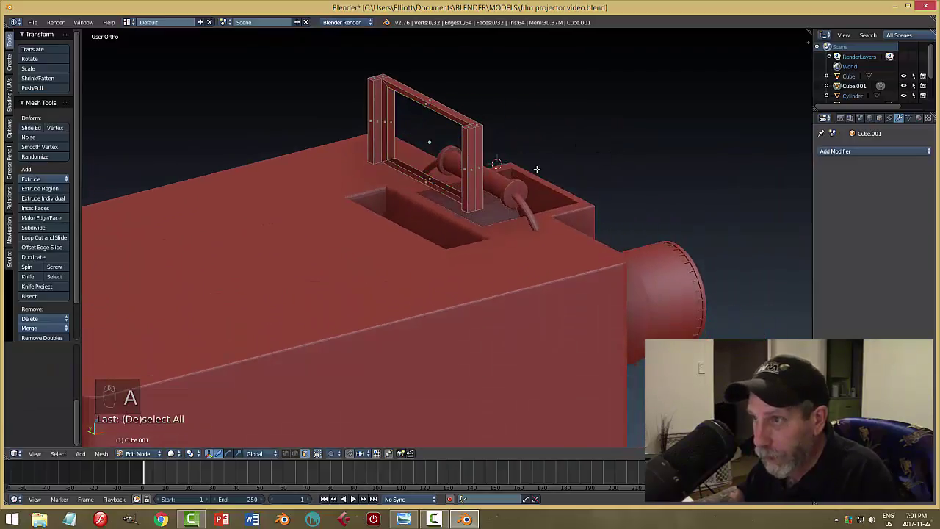
Recalculate the normals of the whole frame mesh so they are consistent
scroll(456, 191, up, 3)
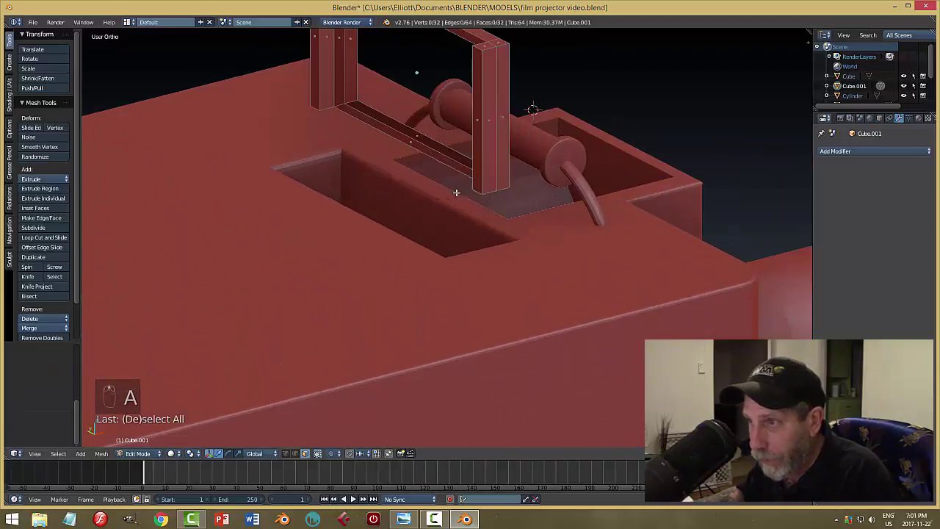
right_click(395, 127)
key(a)
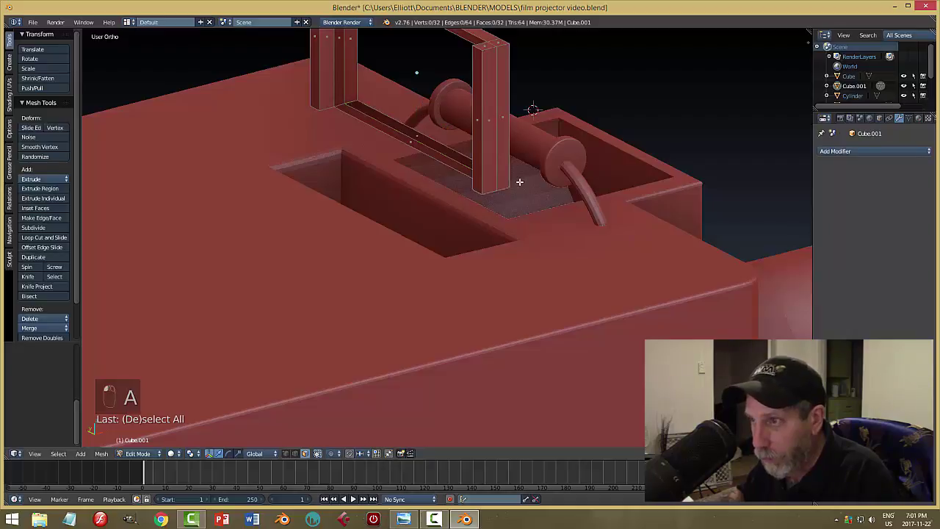
key(a)
key(ctrl+n)
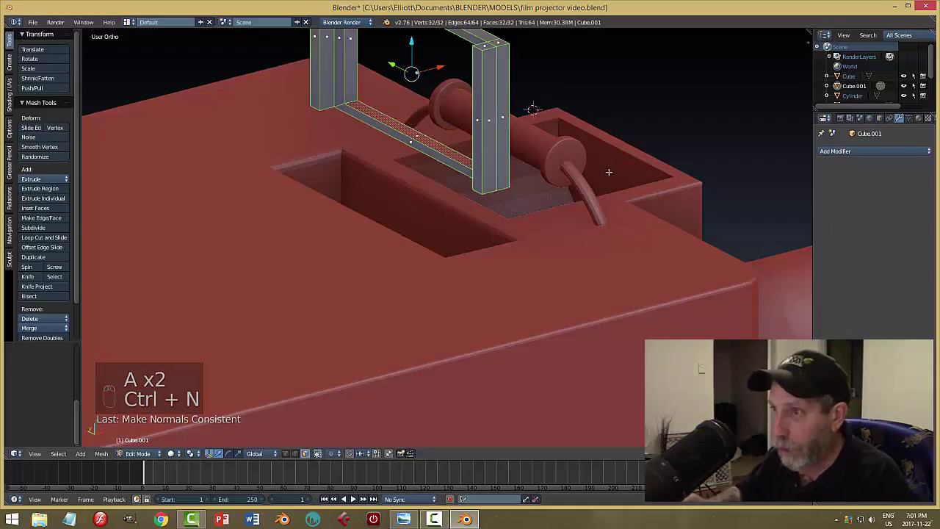
key(a)
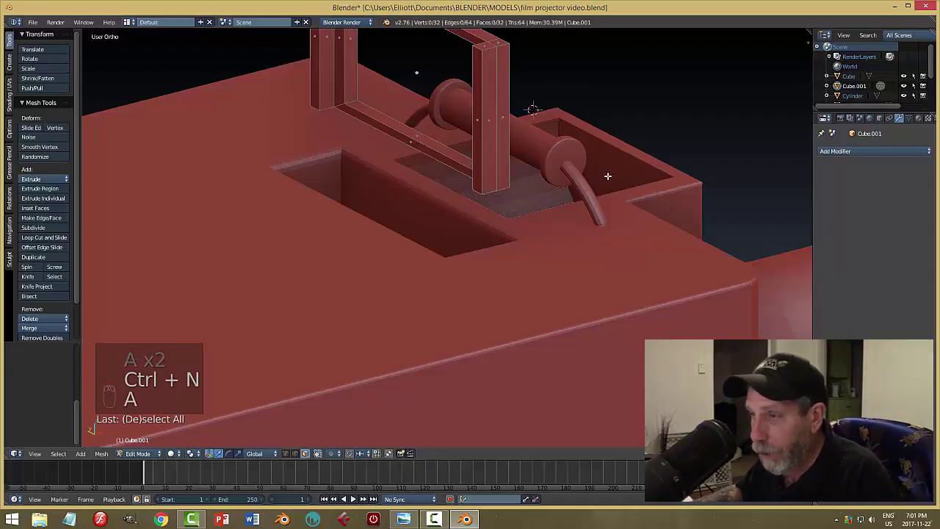
Return to Object Mode and apply the frame's scale
key(Tab)
click(556, 179)
middle_drag(556, 179, 594, 155)
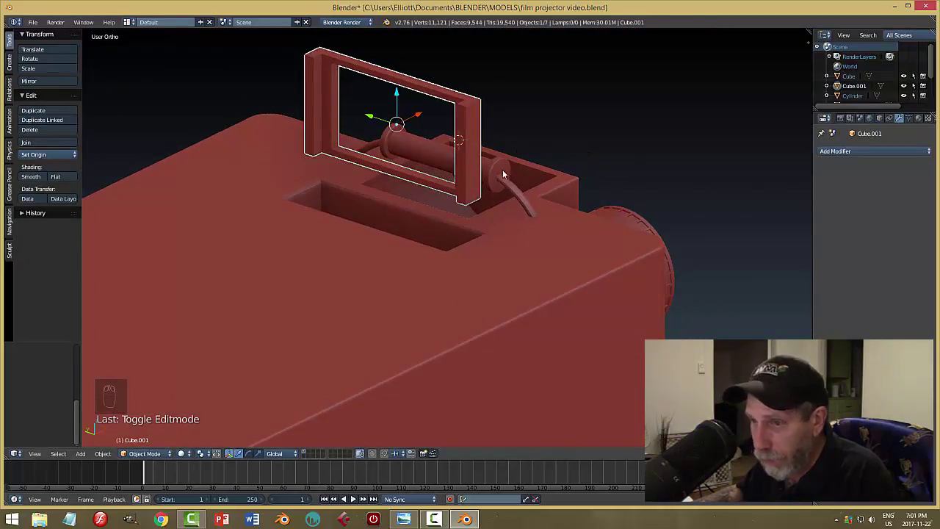
click(103, 454)
mouse_move(127, 378)
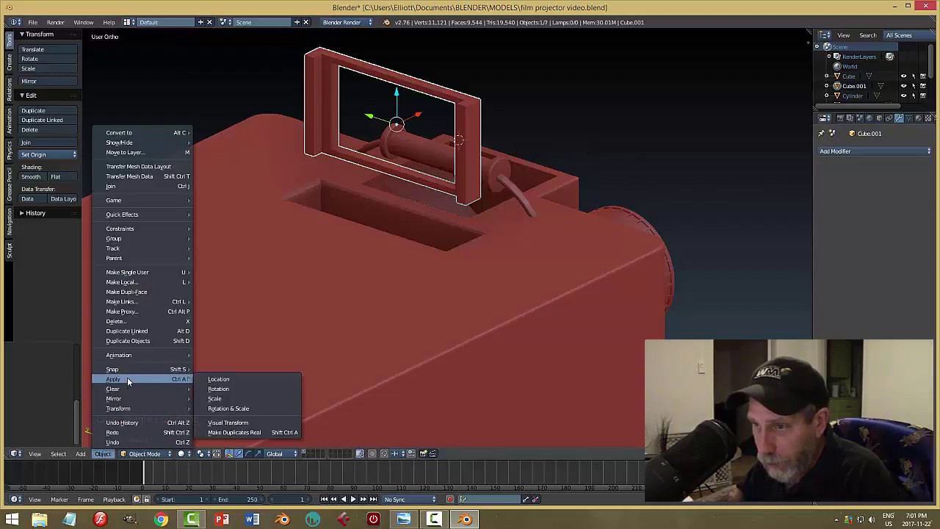
click(231, 399)
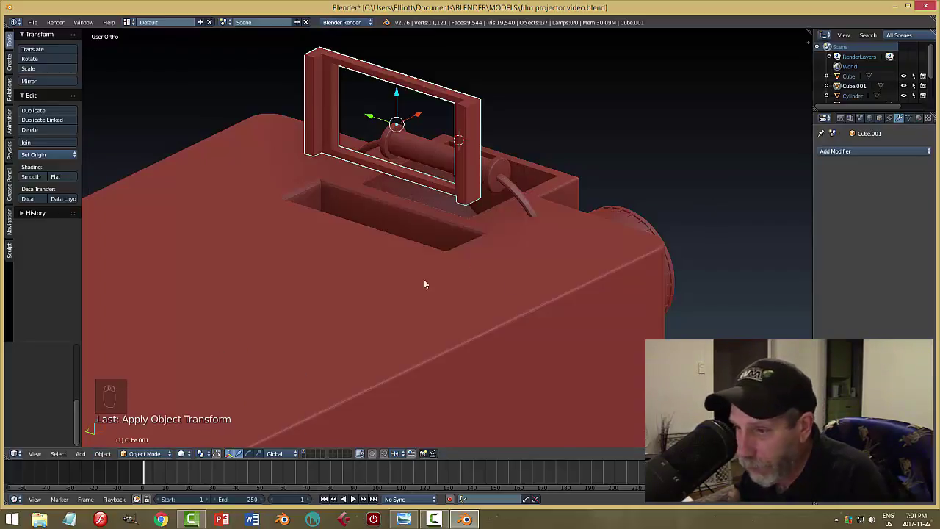
Add a Bevel modifier to the frame with 2 segments and a width of 0.004
click(845, 151)
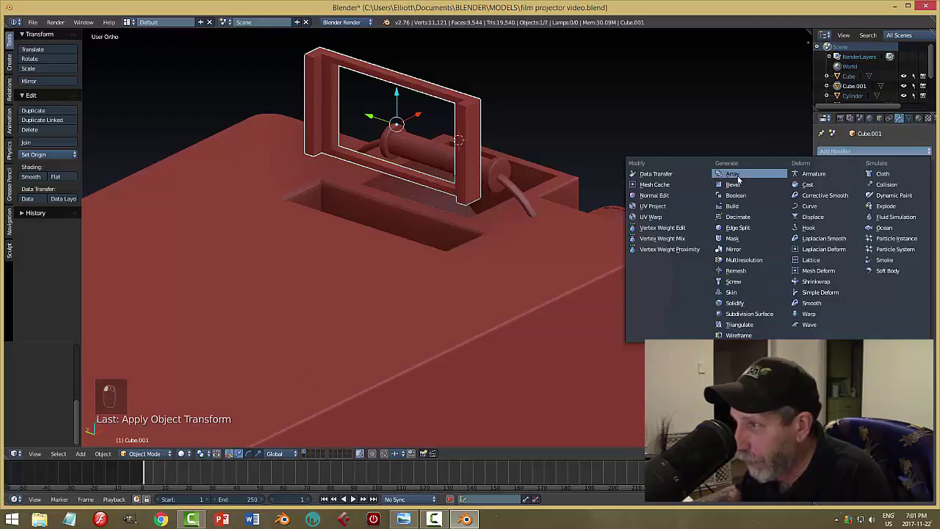
click(735, 184)
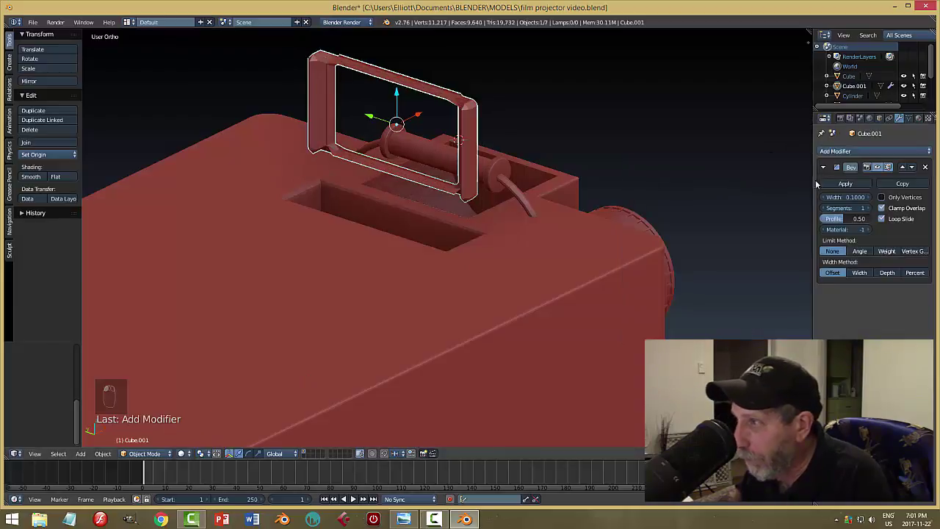
click(863, 206)
drag(862, 199, 854, 199)
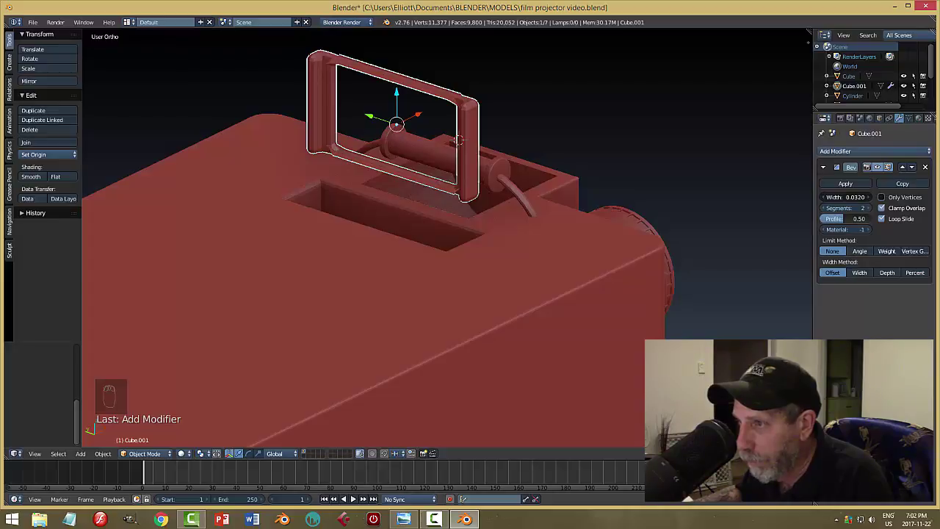
drag(854, 199, 844, 199)
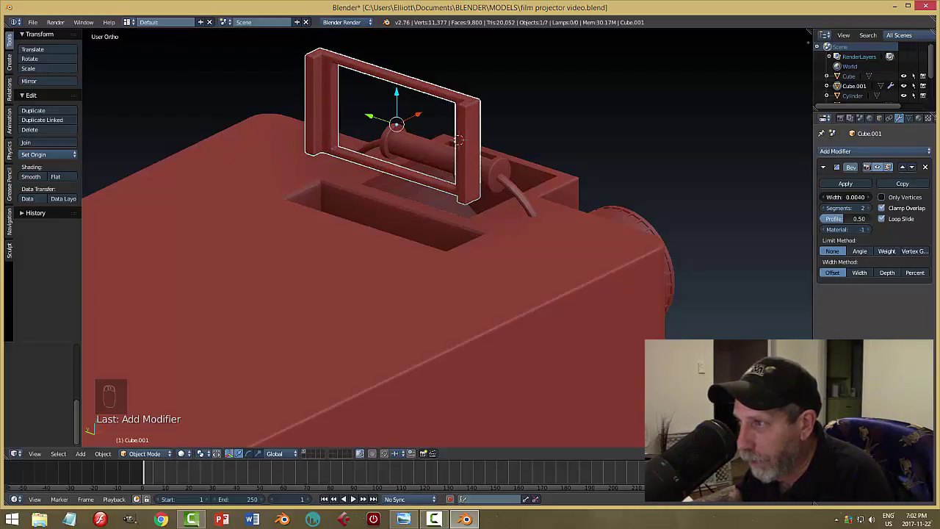
key(a)
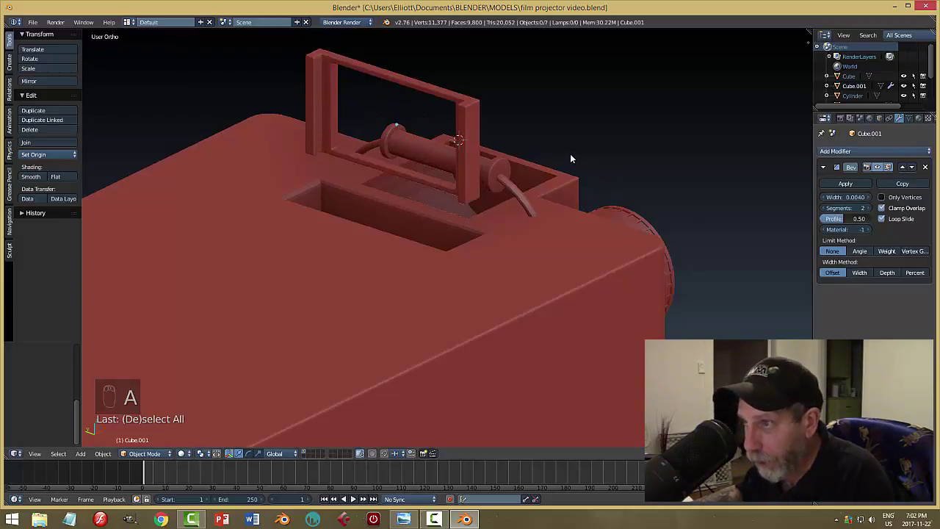
Lower the frame along Z into the slot behind the roller and nudge it into place
middle_drag(570, 153, 395, 134)
right_click(481, 162)
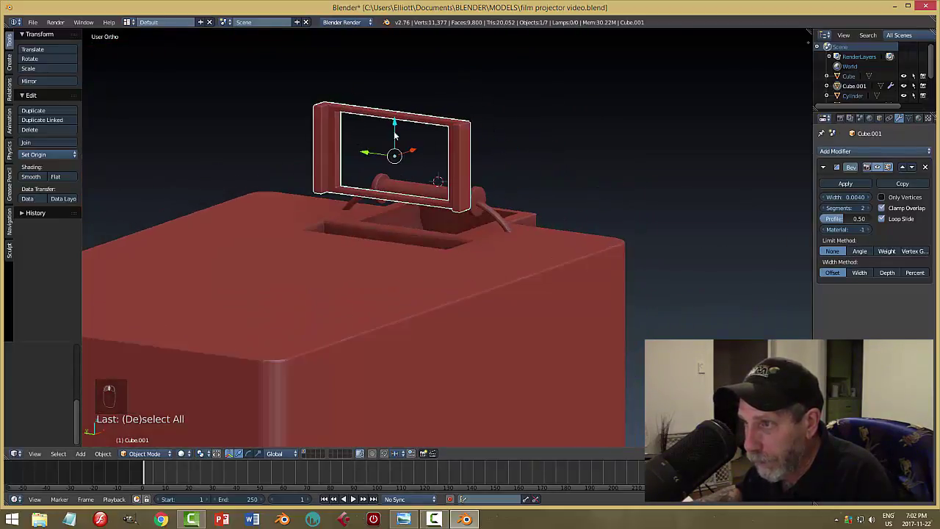
drag(392, 131, 393, 243)
key(a)
middle_drag(520, 207, 478, 251)
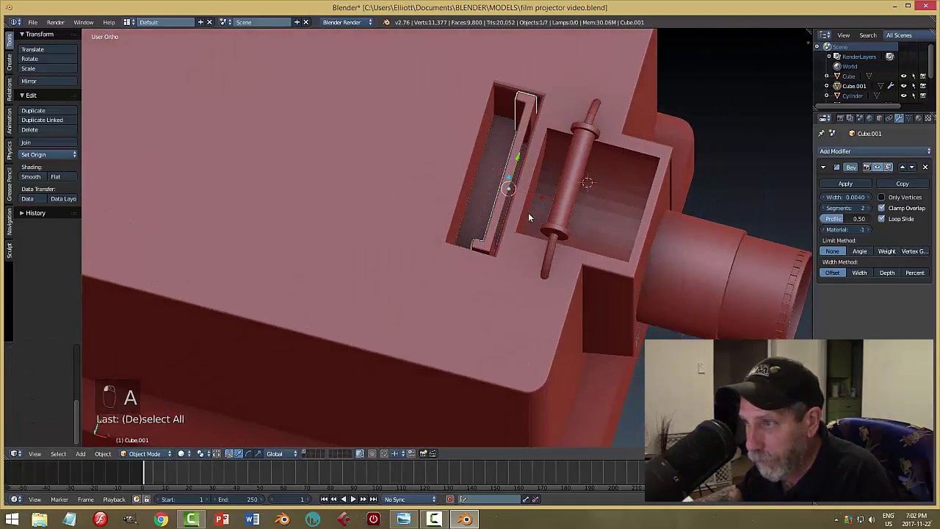
right_drag(541, 195, 542, 197)
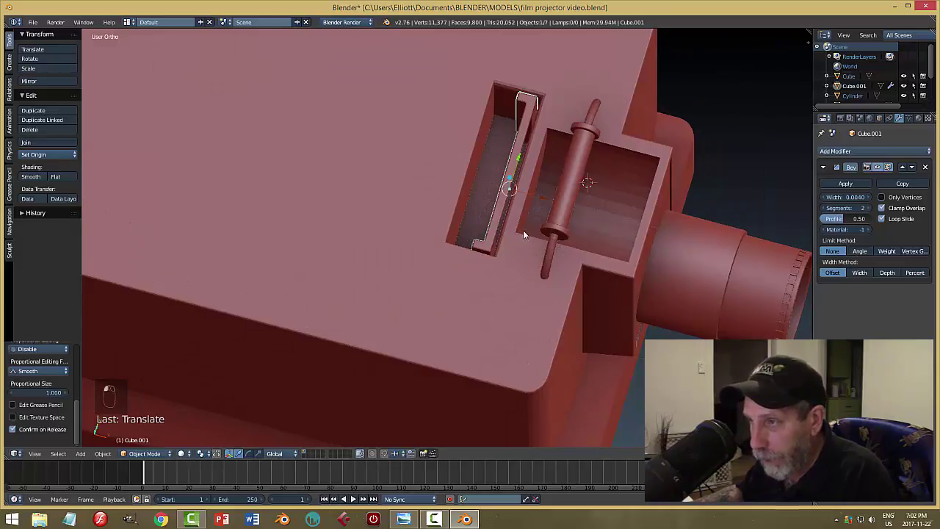
Duplicate the frame, rotate the copy half a turn about Z and move it about -0.11 along X to face the original
middle_drag(523, 233, 557, 213)
key(shift+d)
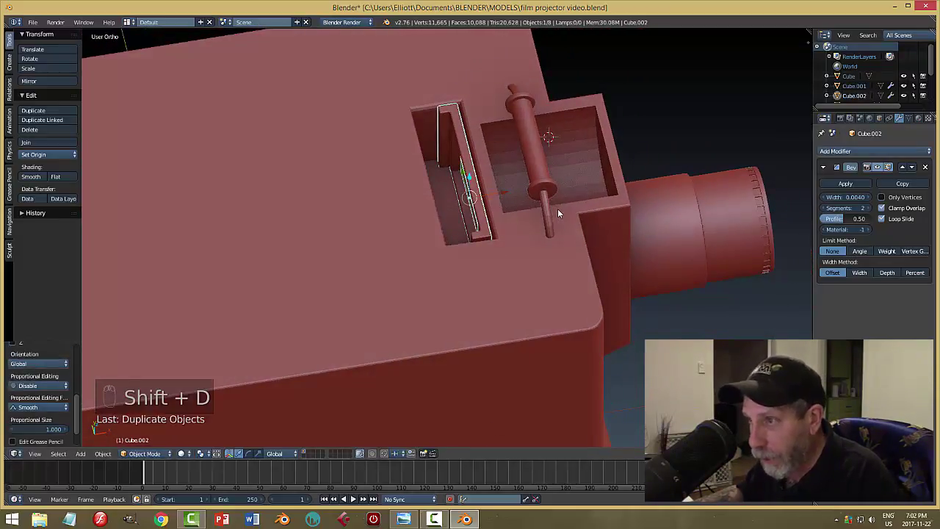
key(r)
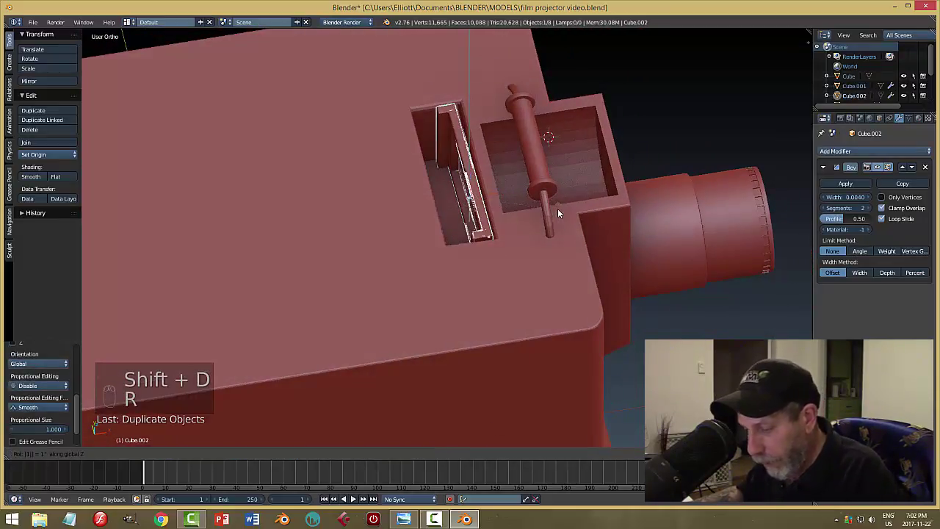
click(557, 209)
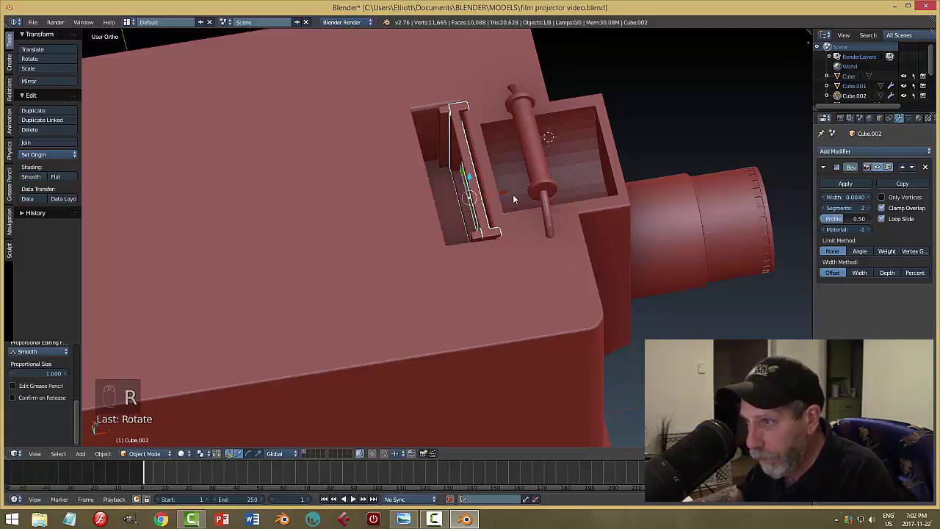
key(g)
key(x)
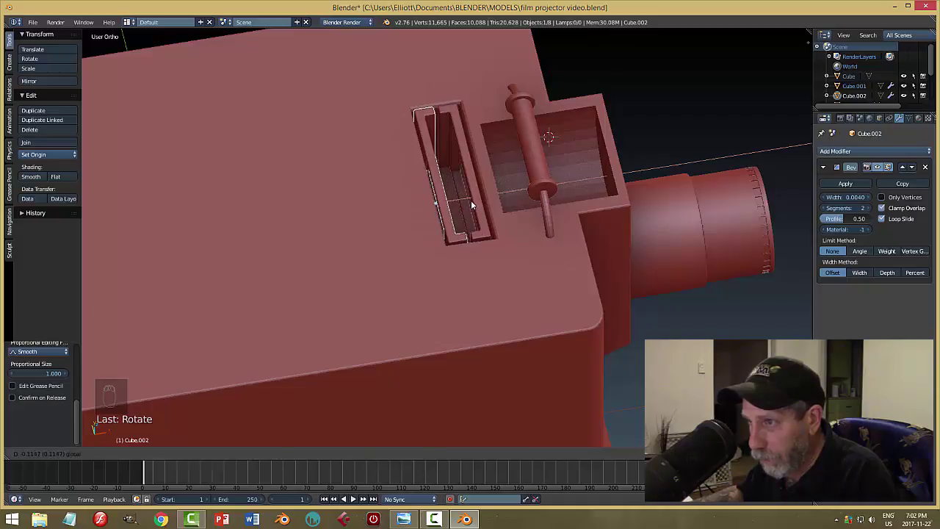
click(471, 200)
key(a)
Select both frames in the slot and adjust their height slightly along Z
middle_drag(529, 233, 498, 235)
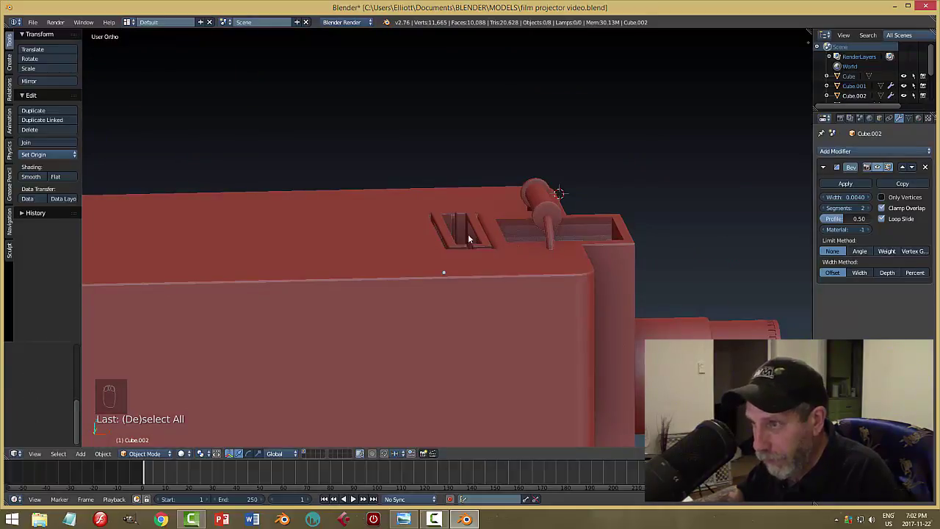
right_click(450, 237)
shift+right_click(477, 240)
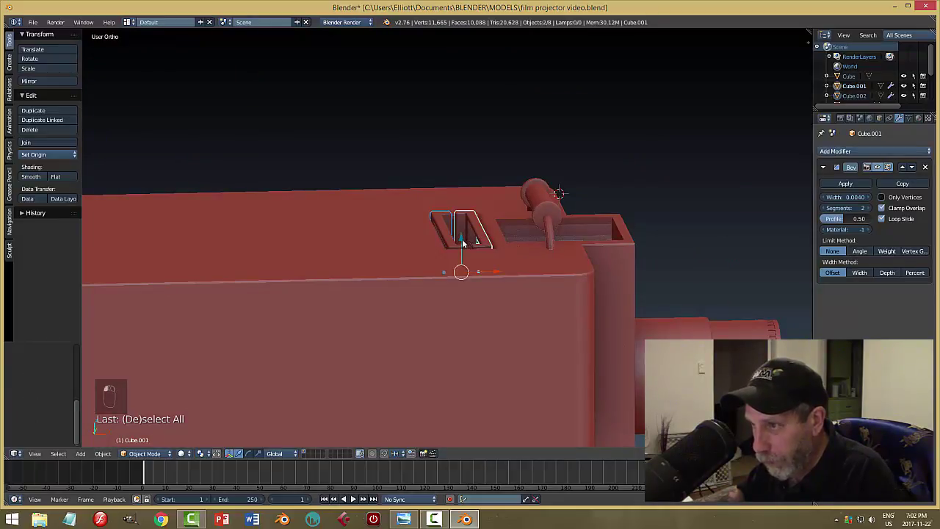
drag(462, 240, 462, 238)
key(a)
Save the file over the existing version and unhide all hidden objects
middle_drag(553, 252, 503, 272)
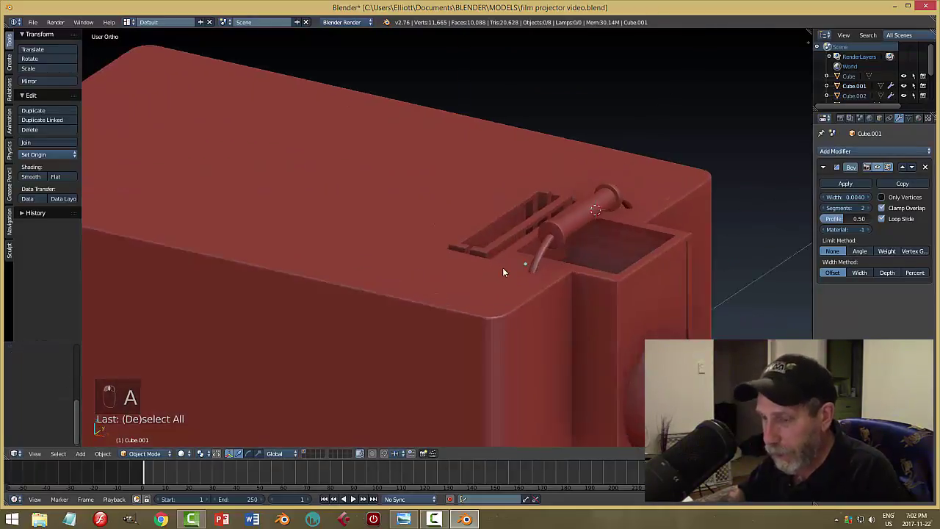
key(ctrl+s)
click(566, 259)
middle_drag(565, 258, 506, 287)
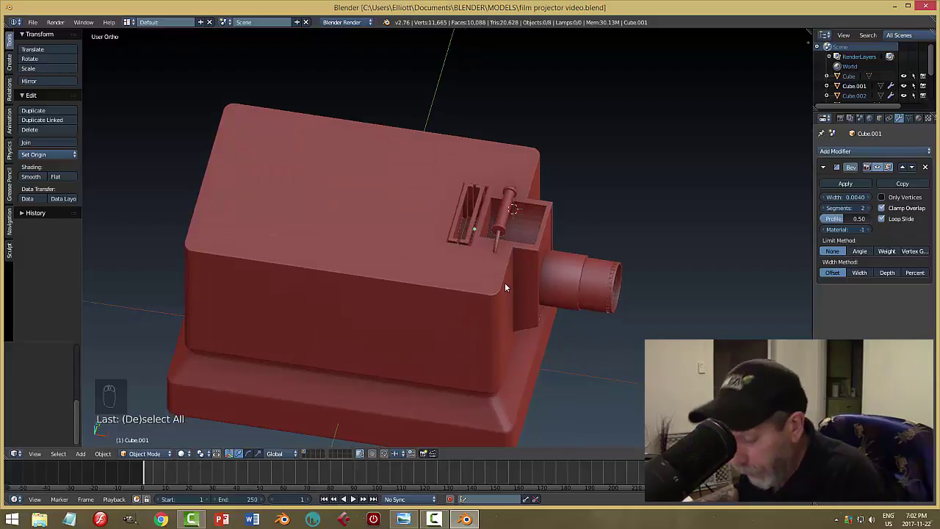
key(alt+h)
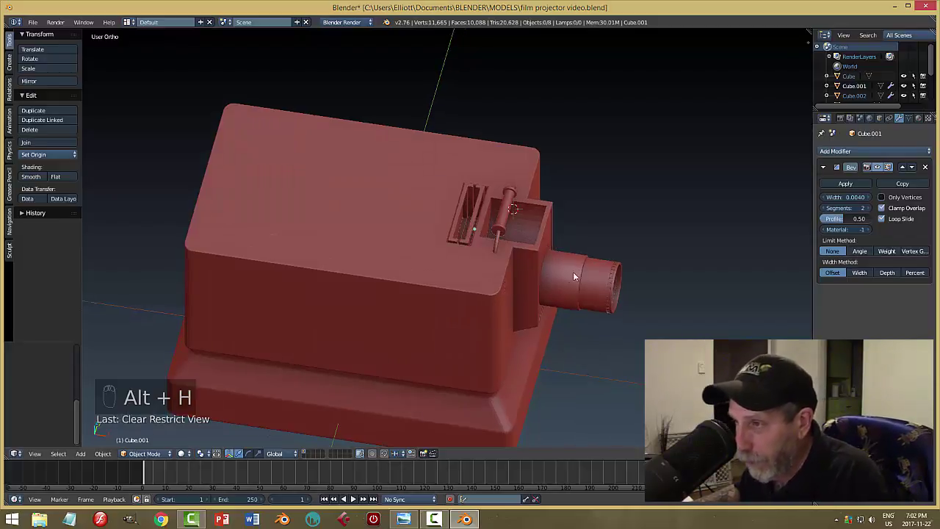
Add a cube at the 3D cursor by the roller and scale it down uniformly to about the body's width
middle_drag(478, 262, 495, 247)
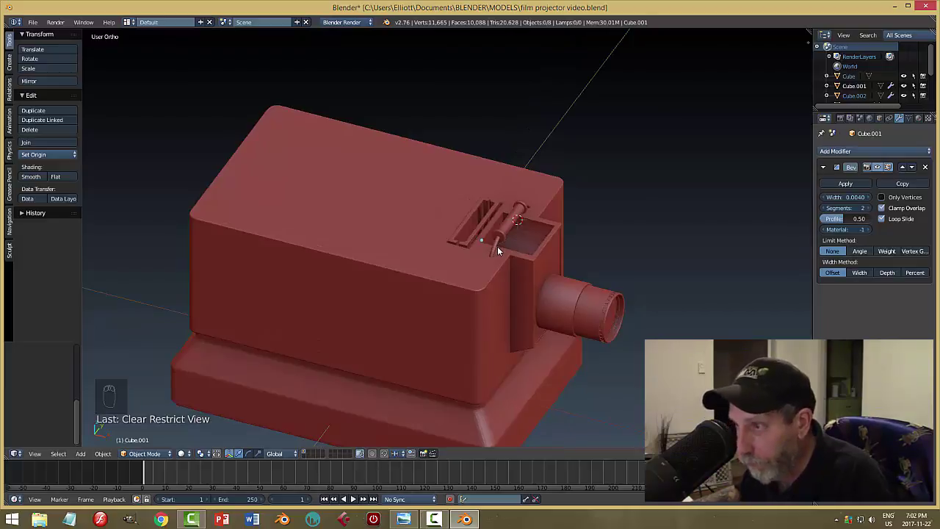
key(shift+a)
mouse_move(498, 249)
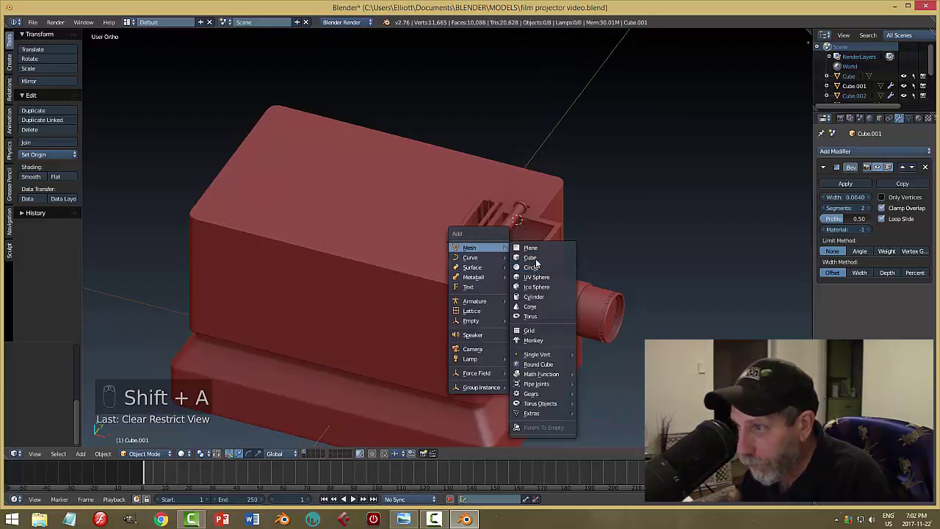
click(530, 257)
key(s)
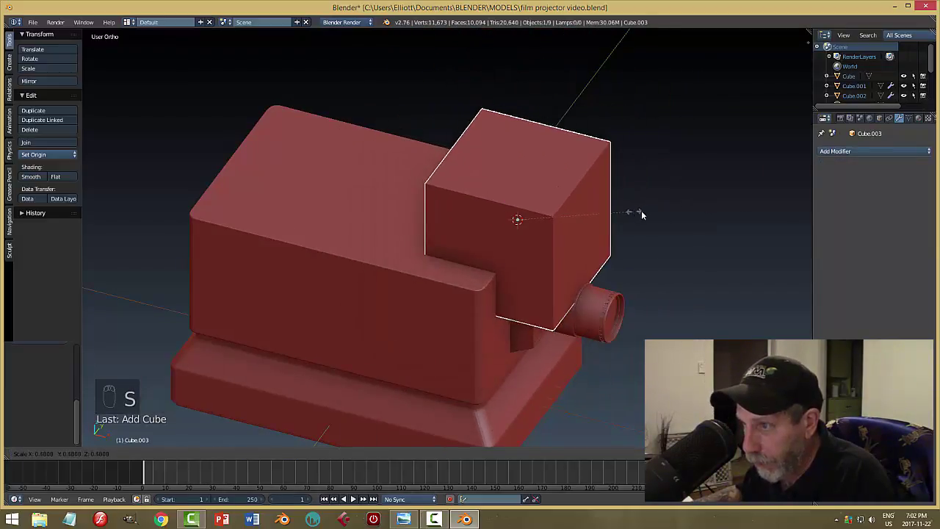
click(689, 225)
Thin the new cube along X into an upright slab and move it back along X behind the roller
mouse_move(689, 225)
middle_down()
mouse_move(675, 224)
mouse_move(695, 231)
middle_up()
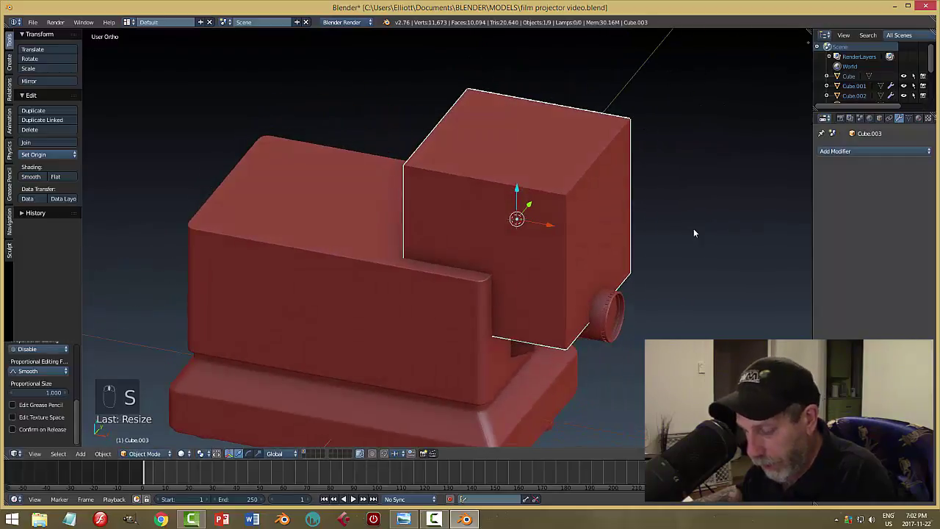
key(s)
click(555, 227)
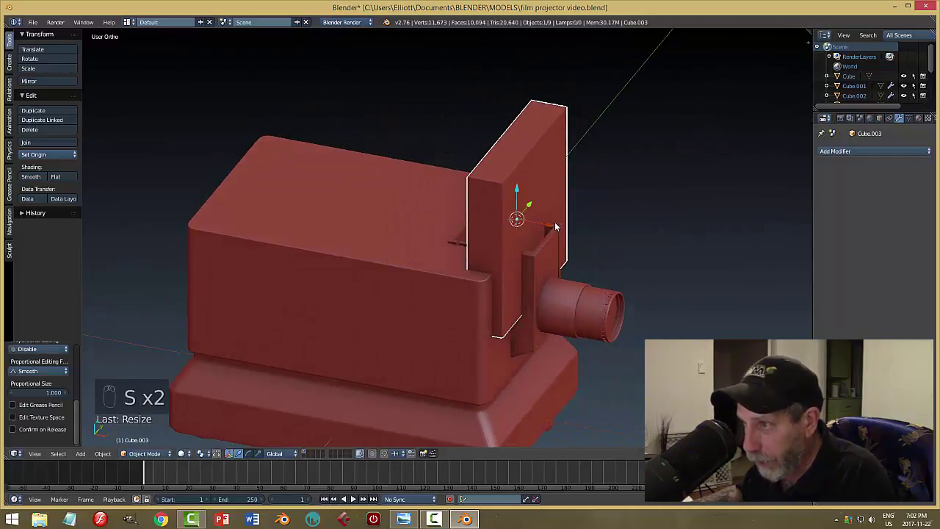
key(g)
key(x)
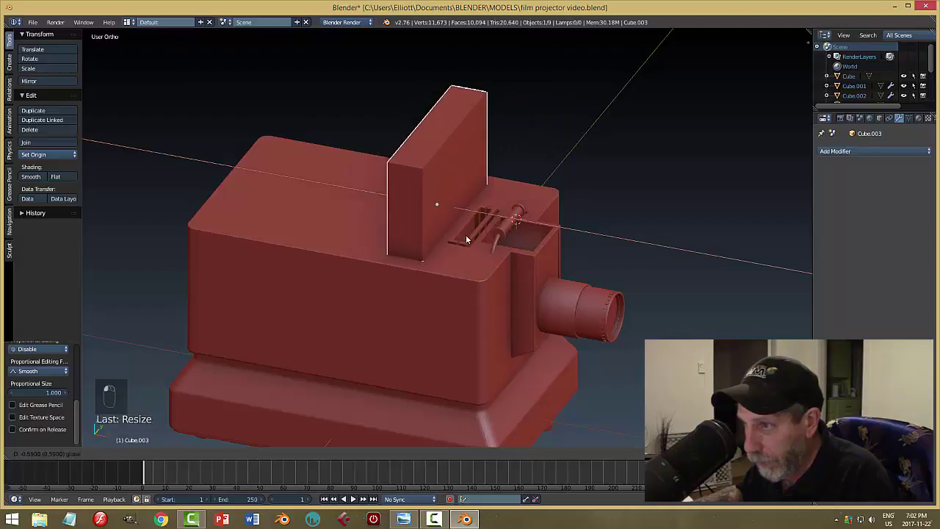
click(552, 257)
Scale the slab along Z to about half its height
middle_drag(553, 256, 504, 235)
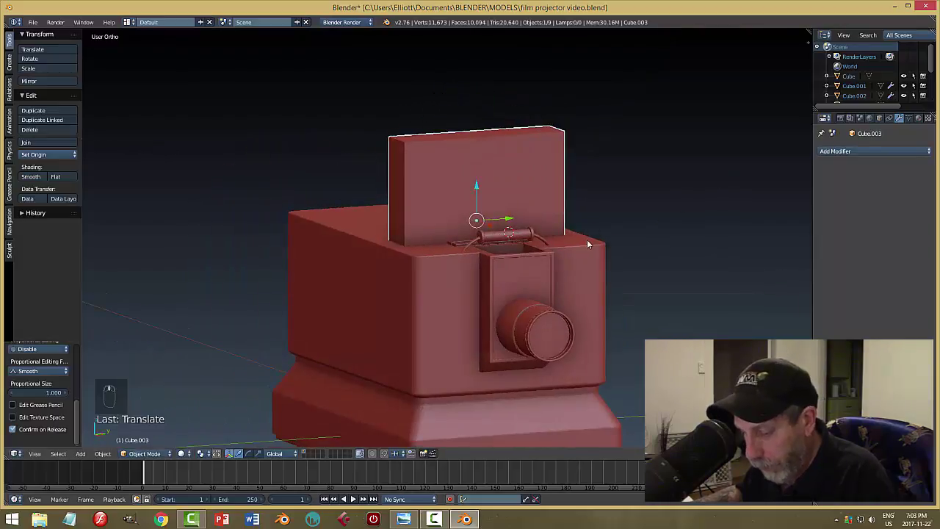
key(s)
key(z)
click(507, 227)
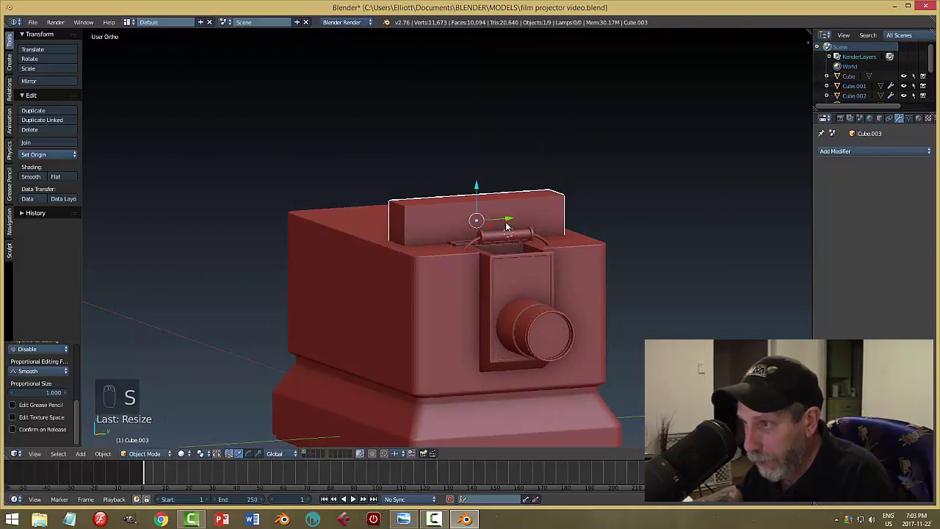
Lower the slab along Z partway into the body's top and nudge it slightly back along X from the slot
key(g)
key(z)
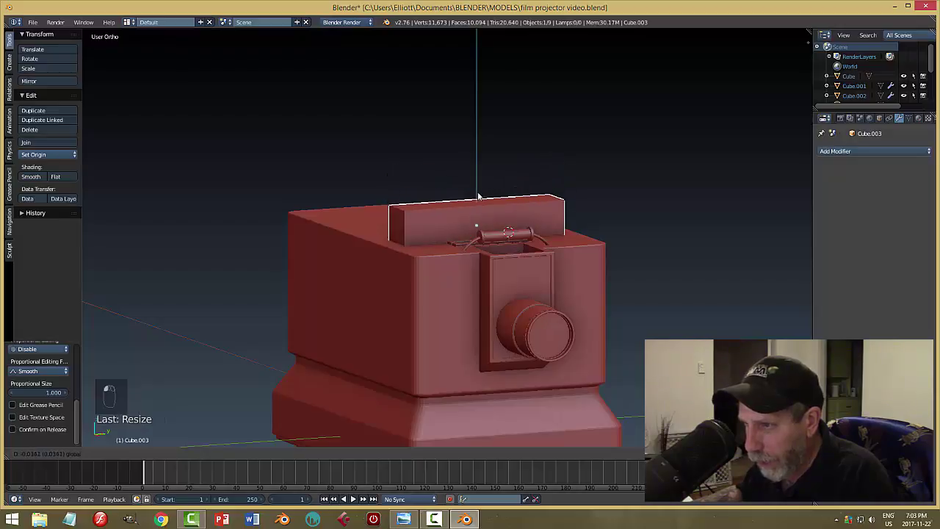
right_drag(481, 209, 484, 213)
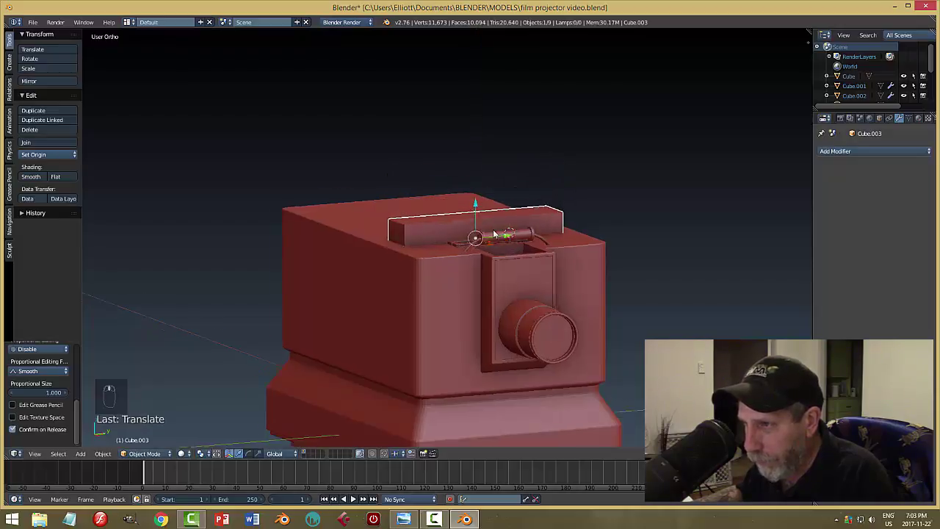
middle_drag(484, 213, 546, 259)
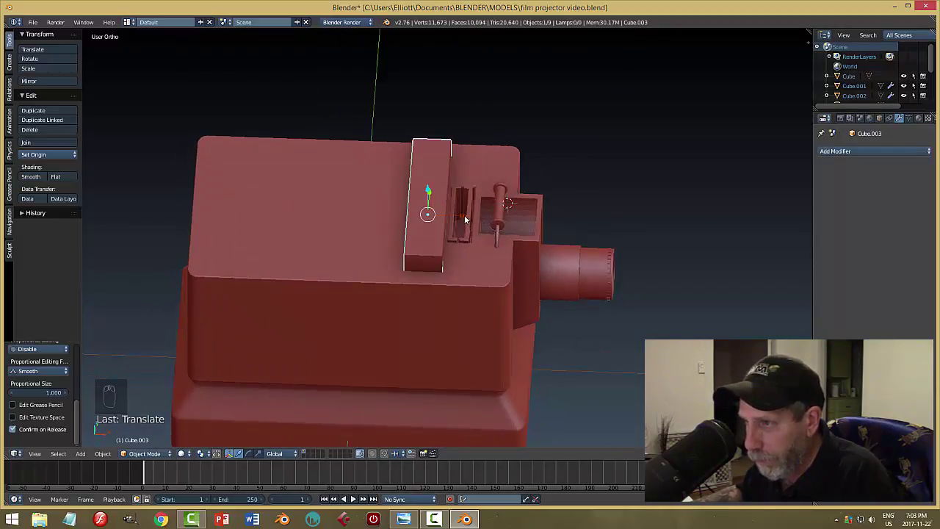
right_drag(464, 219, 461, 220)
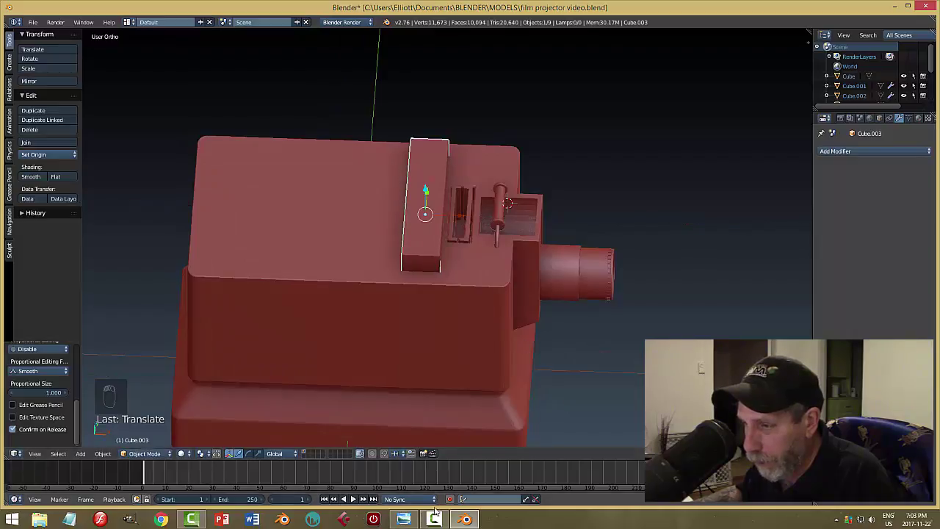
Check the projector reference image in Windows Photo Viewer, then sink the slab slightly deeper along Z into the body using a wireframe side view
click(406, 519)
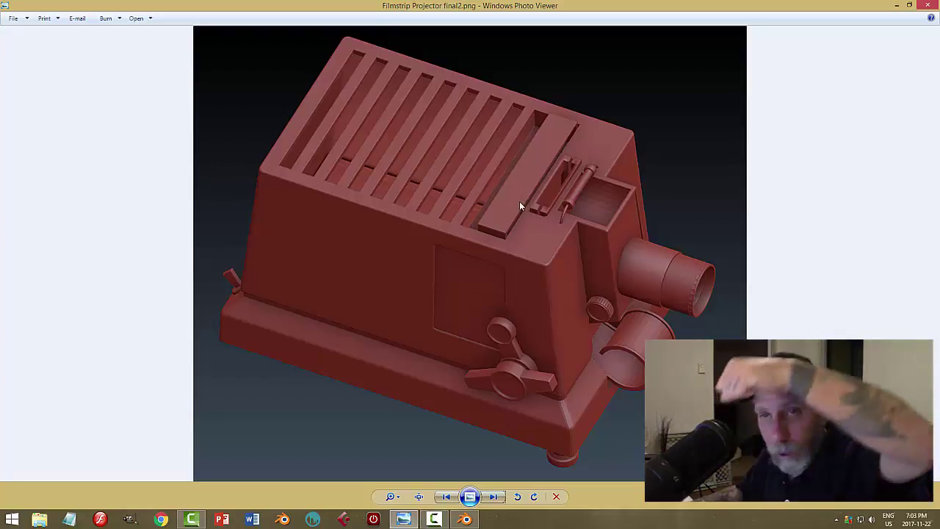
click(473, 519)
mouse_move(525, 270)
middle_down()
mouse_move(554, 243)
mouse_move(628, 237)
mouse_move(513, 258)
middle_up()
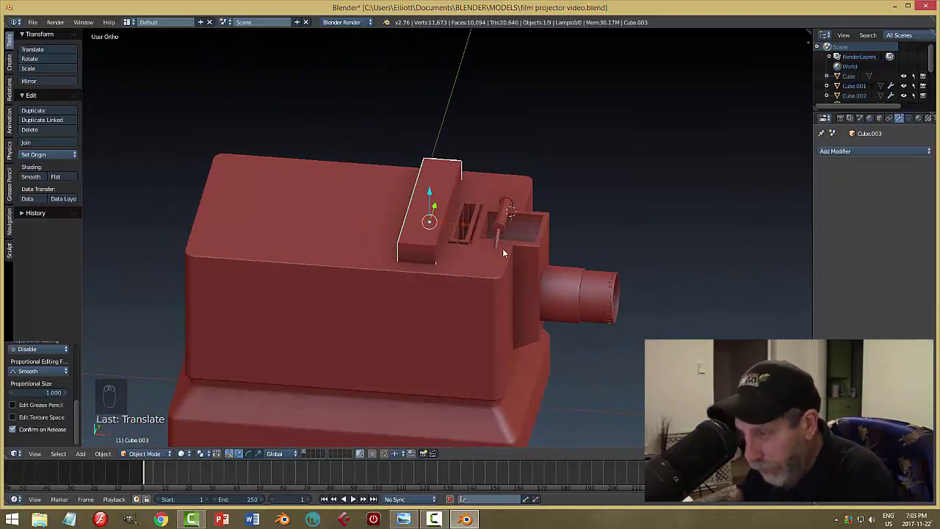
key(z)
click(530, 265)
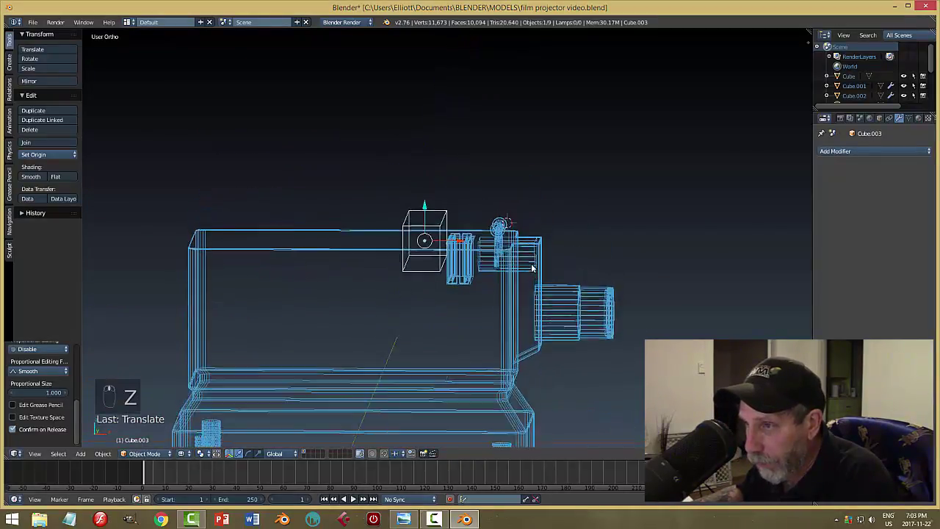
middle_drag(532, 269, 533, 263)
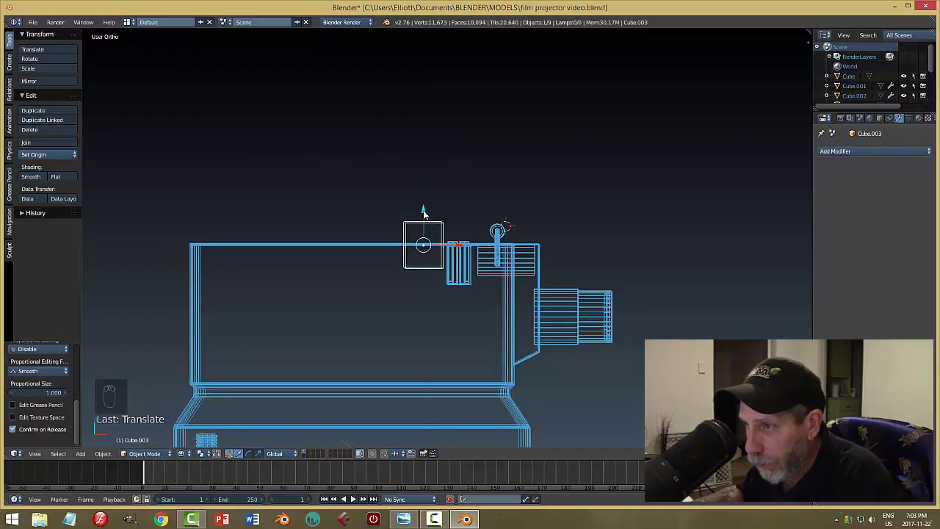
drag(423, 213, 430, 218)
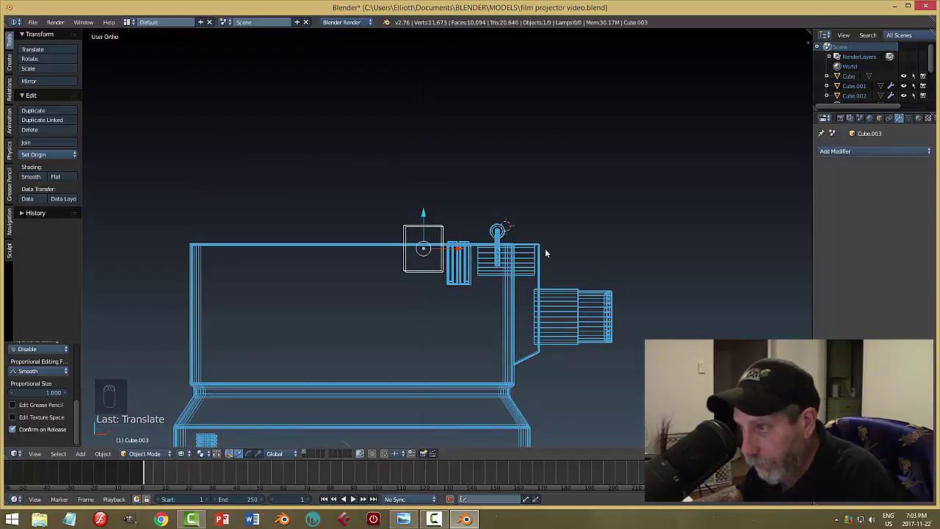
key(z)
click(549, 305)
mouse_move(571, 236)
middle_down()
mouse_move(532, 275)
mouse_move(555, 269)
mouse_move(567, 288)
mouse_move(568, 276)
middle_up()
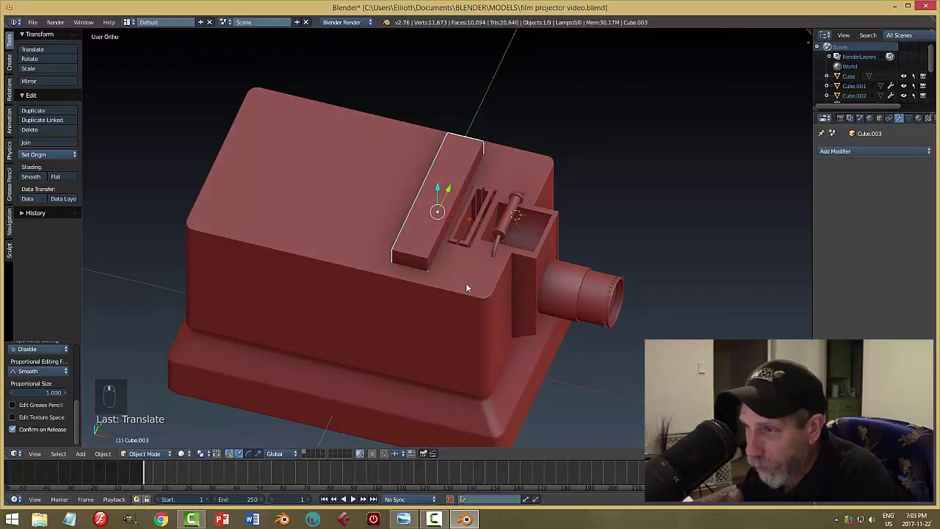
middle_drag(465, 287, 506, 267)
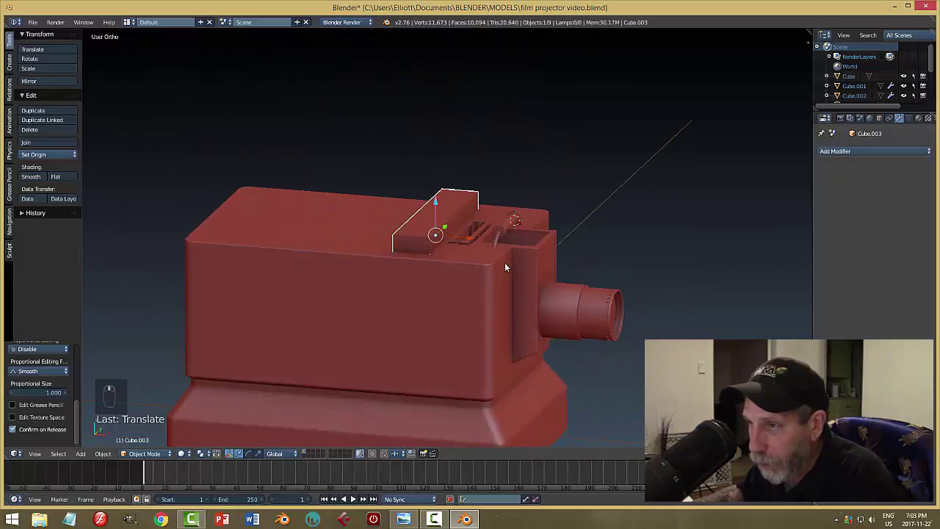
Cut the slab's shape out of the projector body with a Boolean Difference modifier and apply it
right_click(342, 288)
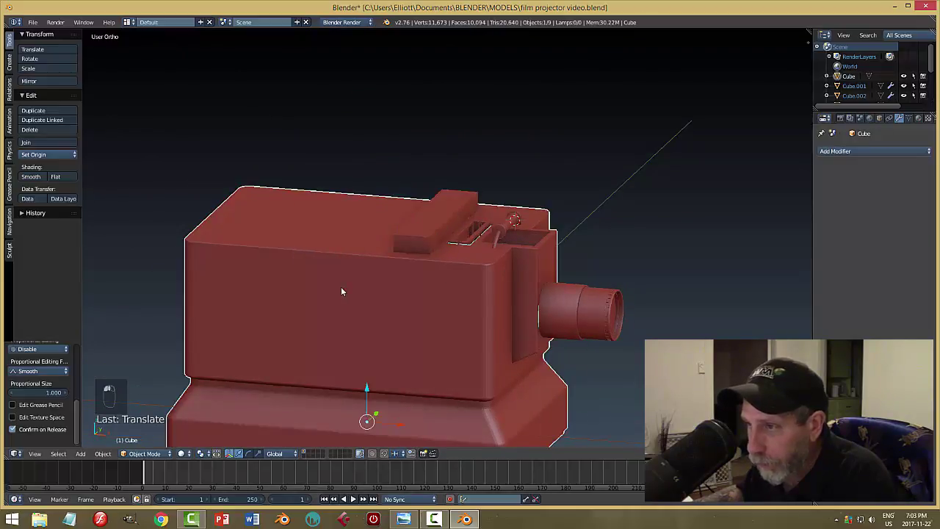
click(838, 154)
click(734, 197)
click(841, 208)
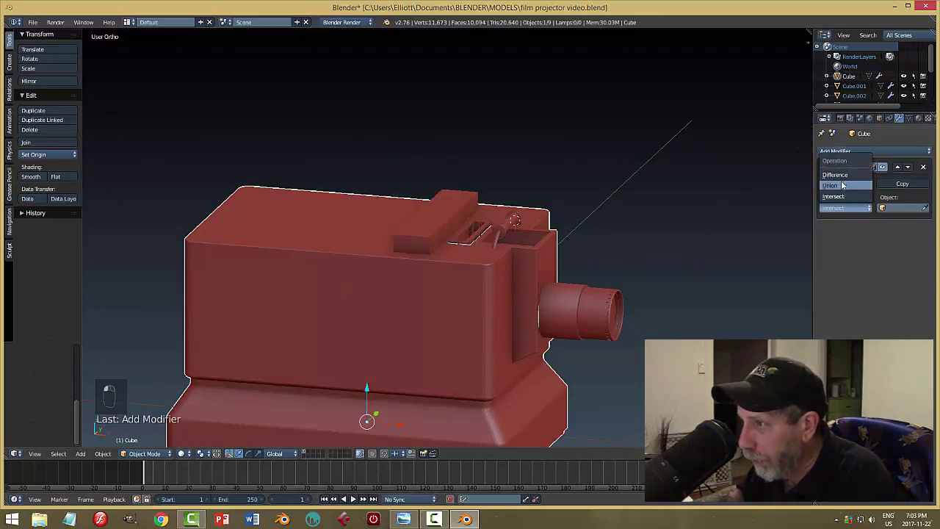
click(835, 174)
click(926, 210)
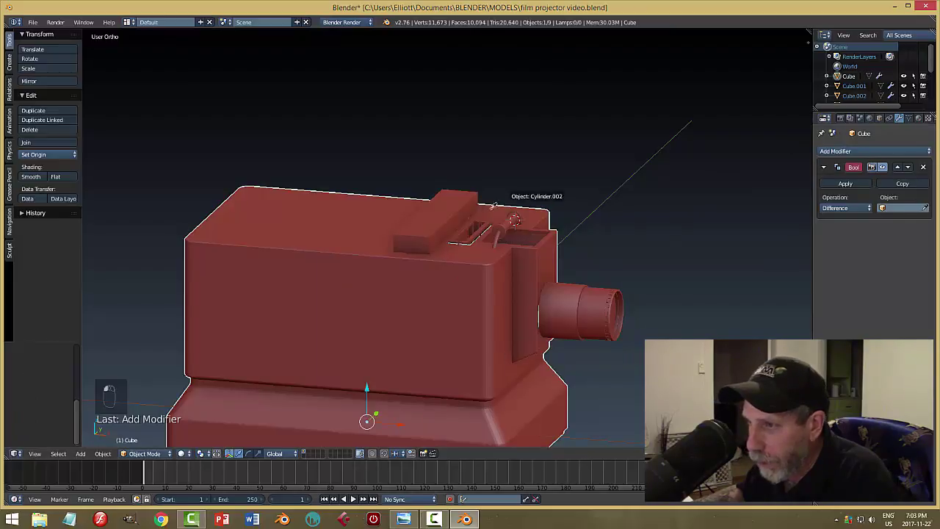
click(454, 208)
click(860, 185)
Hide the slab to inspect the cut in the body's top, then unhide it
right_click(468, 218)
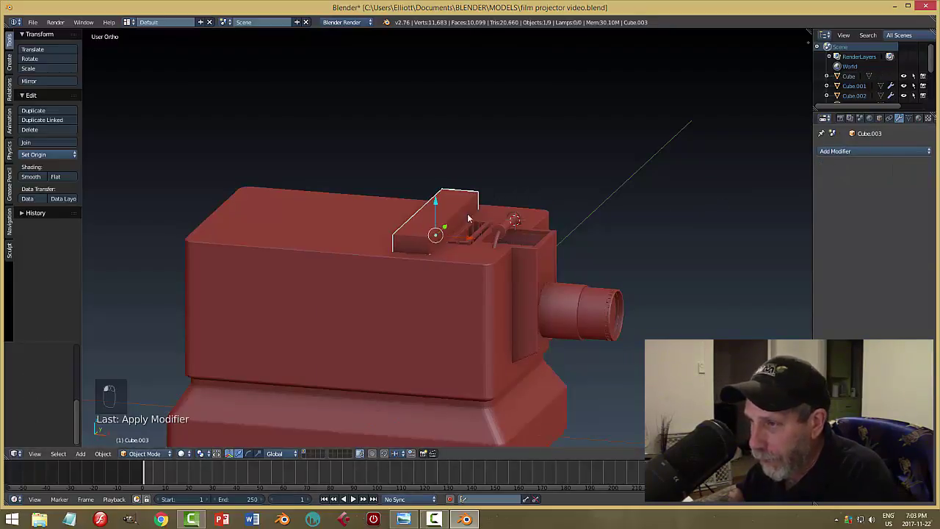
key(h)
middle_drag(519, 222, 472, 241)
key(alt+h)
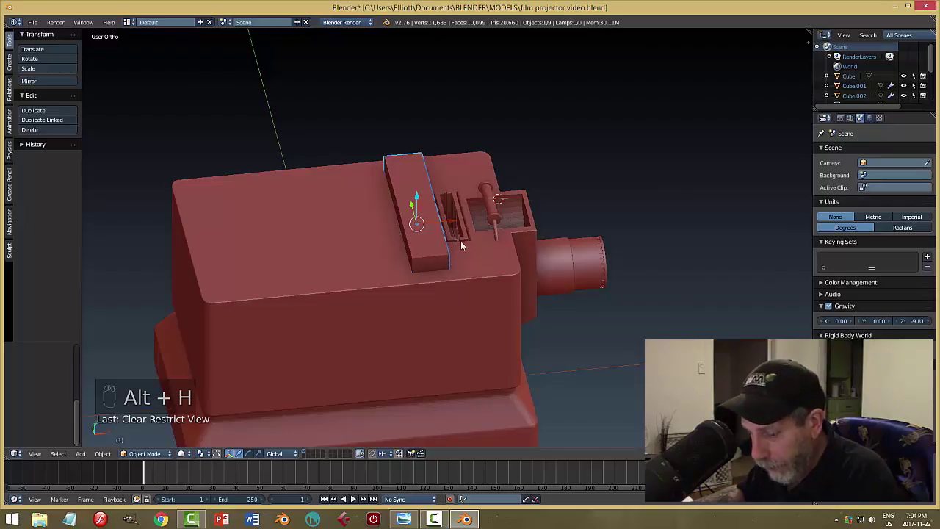
Narrow the slab slightly along X so it leaves a thin gap on both sides of its slot
key(s)
key(x)
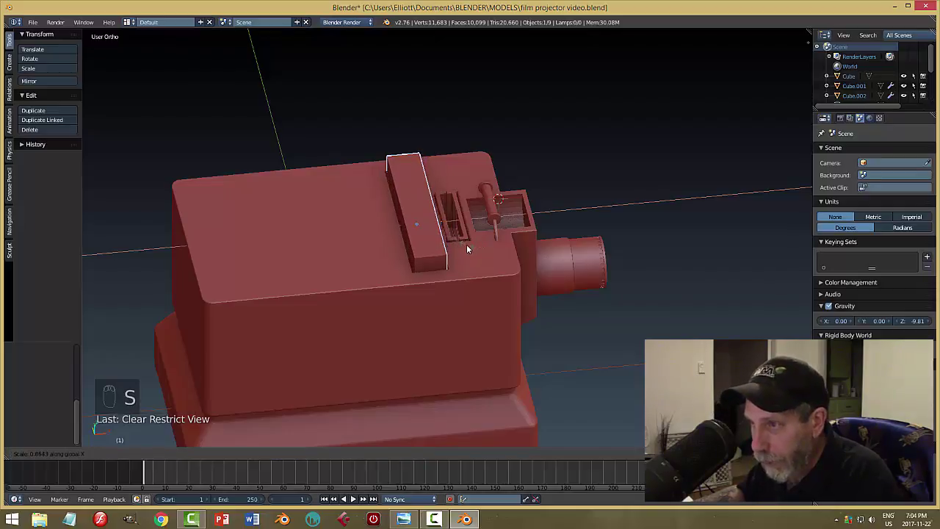
click(464, 250)
middle_drag(464, 250, 492, 257)
middle_drag(492, 257, 433, 272)
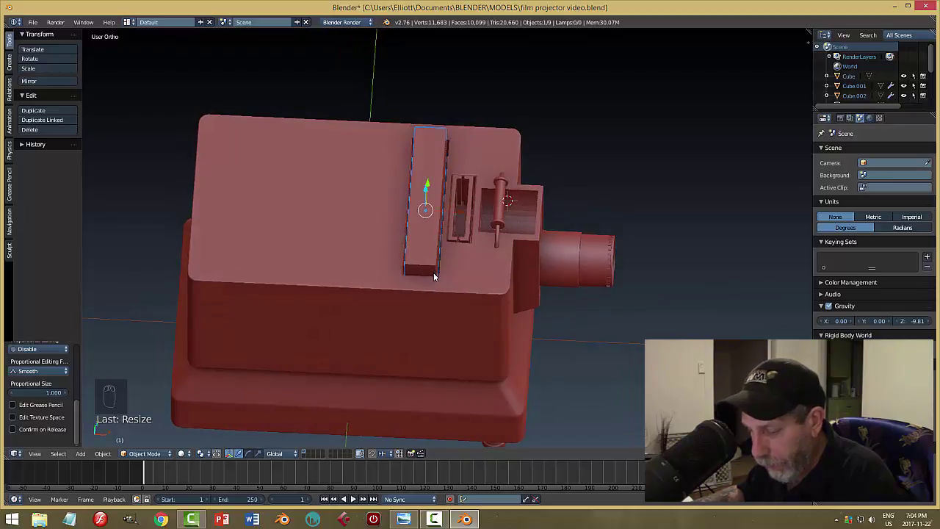
Duplicate the slab and move the copy back along X onto the middle of the body's top
key(shift+d)
right_click(437, 267)
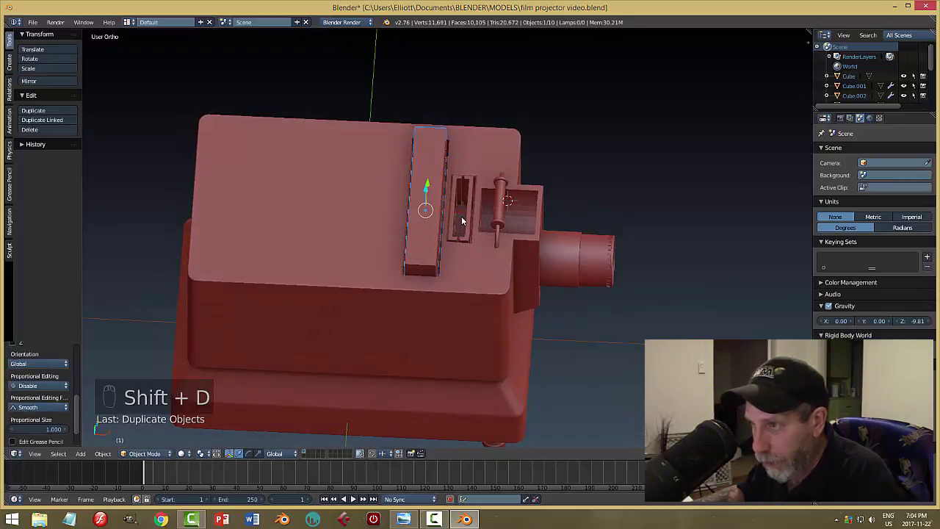
key(g)
click(354, 218)
middle_drag(383, 275, 372, 238)
Thin the duplicated slab along X to about 0.39 and move it along X to the rear of the body's top
key(s)
key(x)
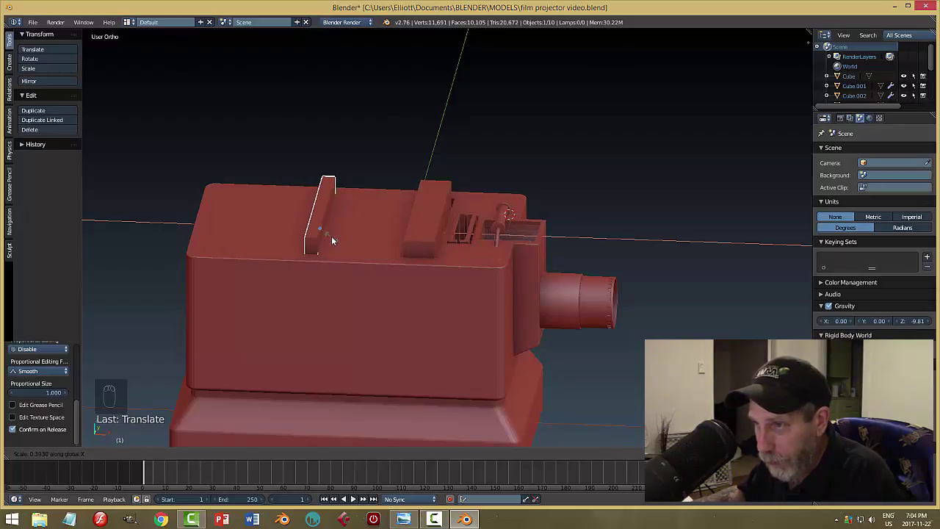
click(329, 236)
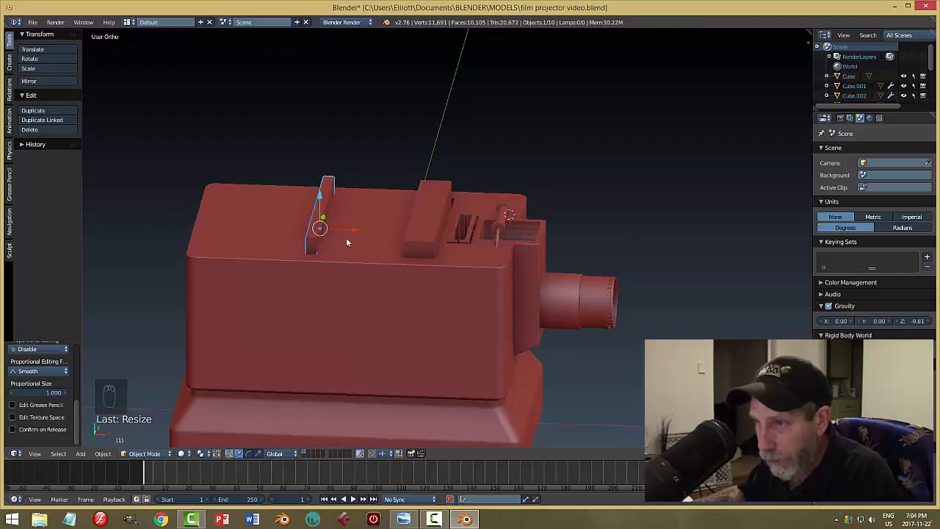
mouse_move(346, 243)
middle_down()
mouse_move(378, 273)
mouse_move(347, 244)
middle_up()
drag(348, 224, 256, 240)
Check the vent slots in the reference image, then add an Array modifier to the thin rear bar with a relative X offset of 1.9
click(403, 519)
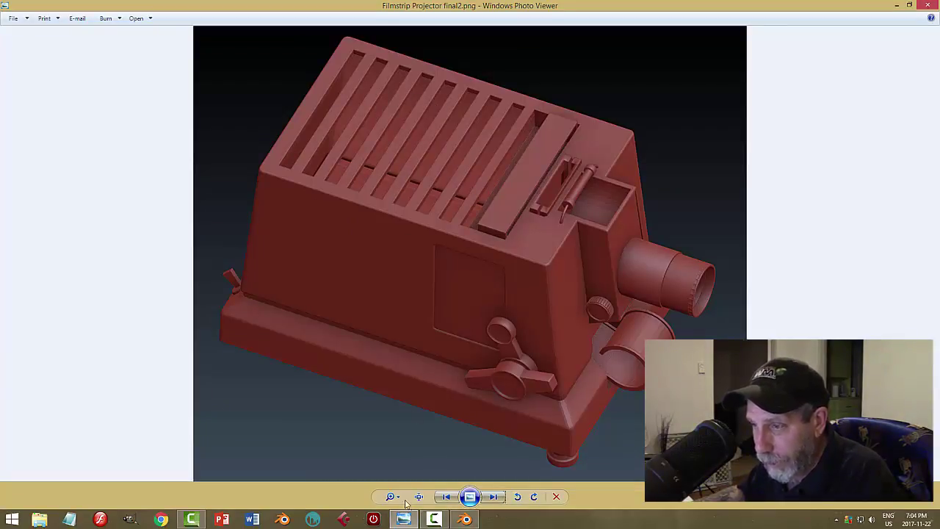
click(465, 519)
middle_drag(470, 265, 580, 280)
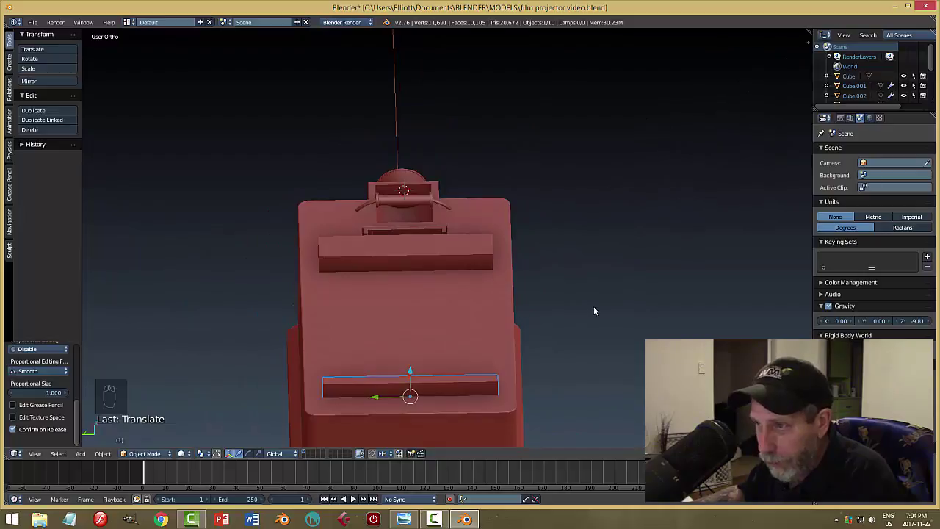
middle_drag(593, 310, 421, 238)
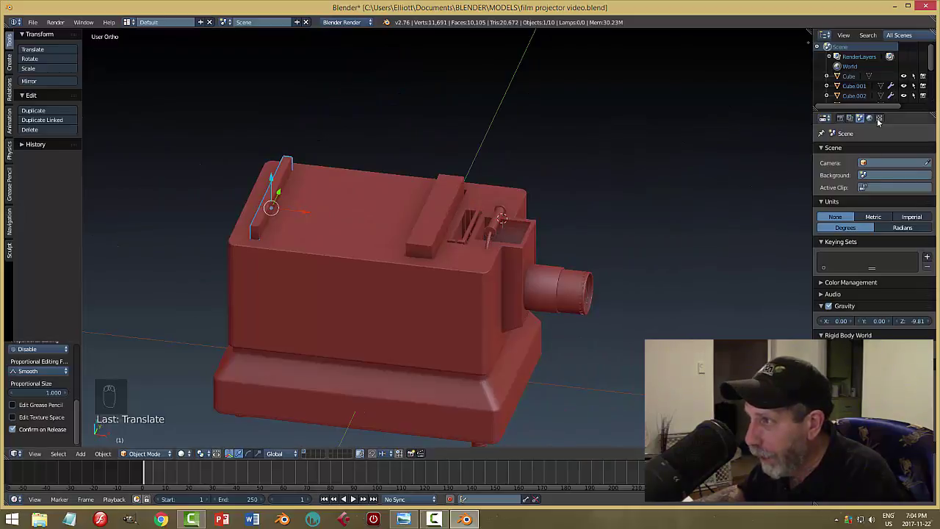
right_click(279, 176)
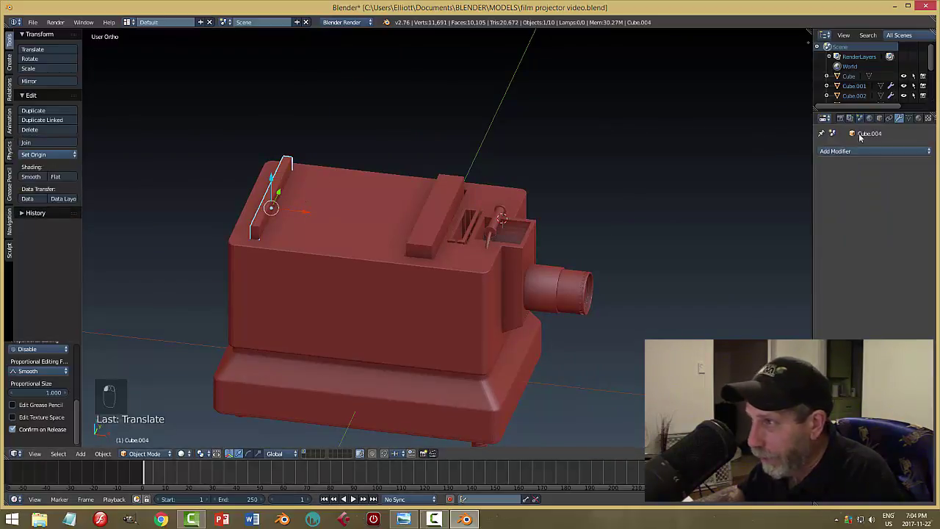
click(852, 151)
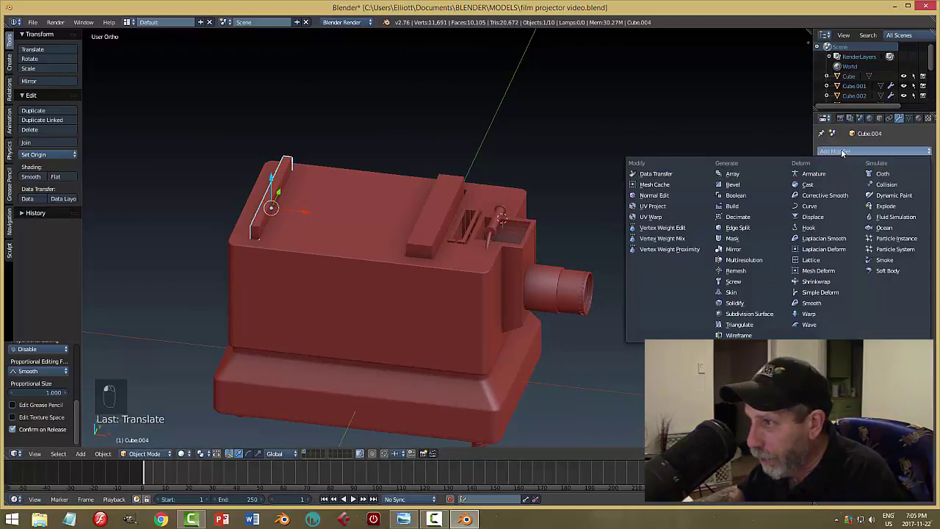
click(747, 176)
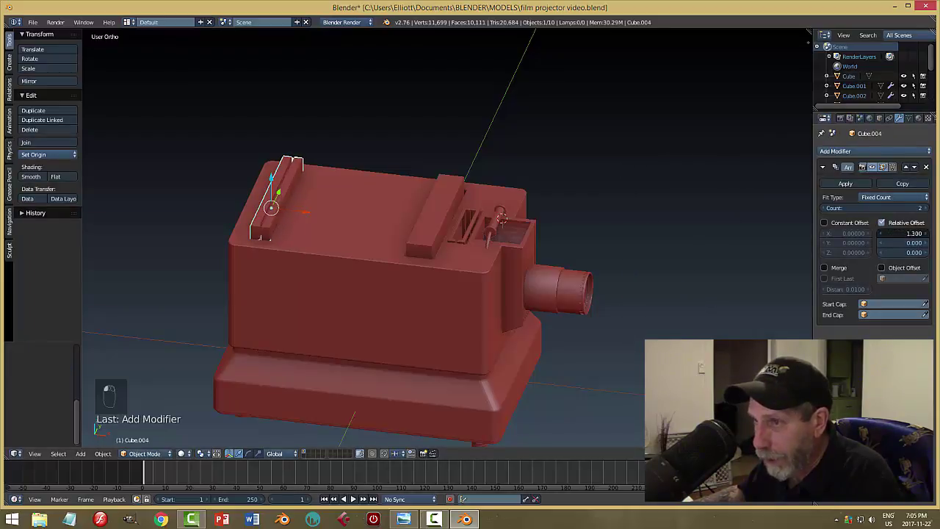
drag(903, 233, 918, 233)
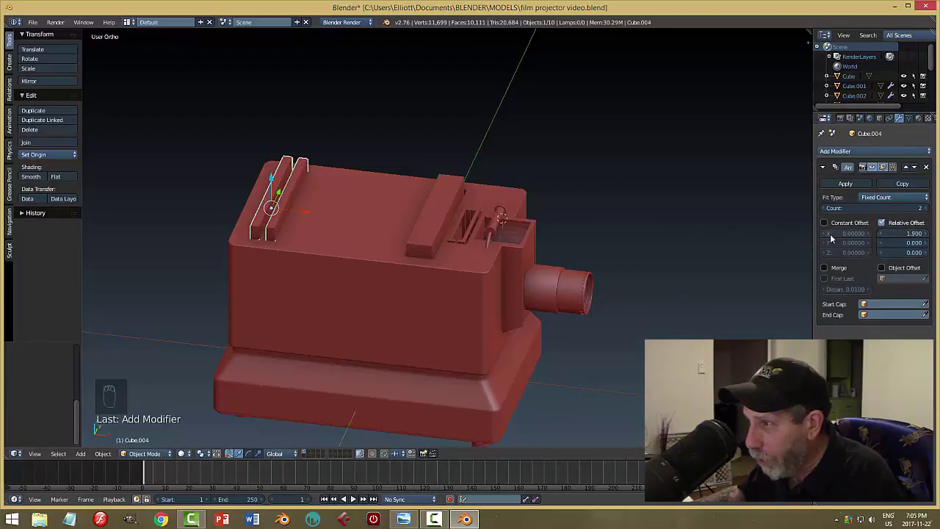
drag(910, 242, 933, 243)
click(906, 243)
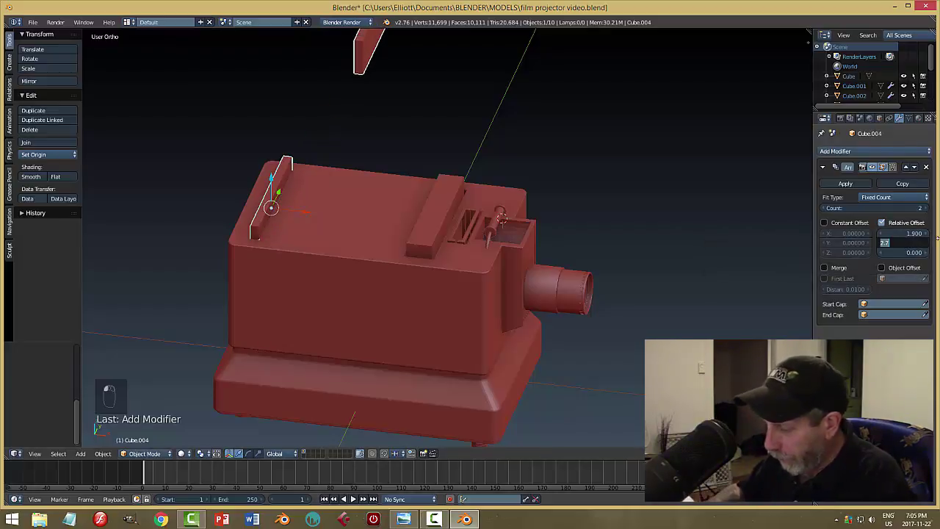
key(Return)
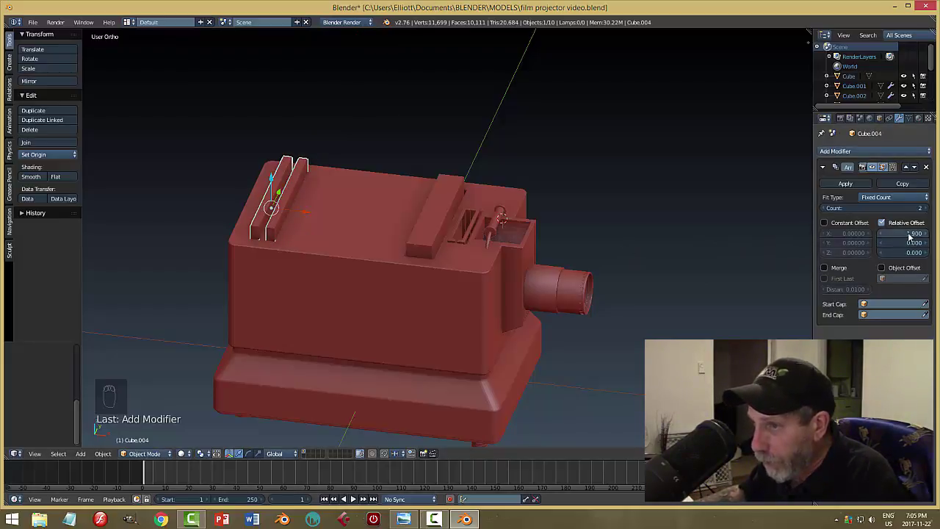
Set the array's relative X offset to 2.3 and its count to 8
drag(904, 233, 910, 233)
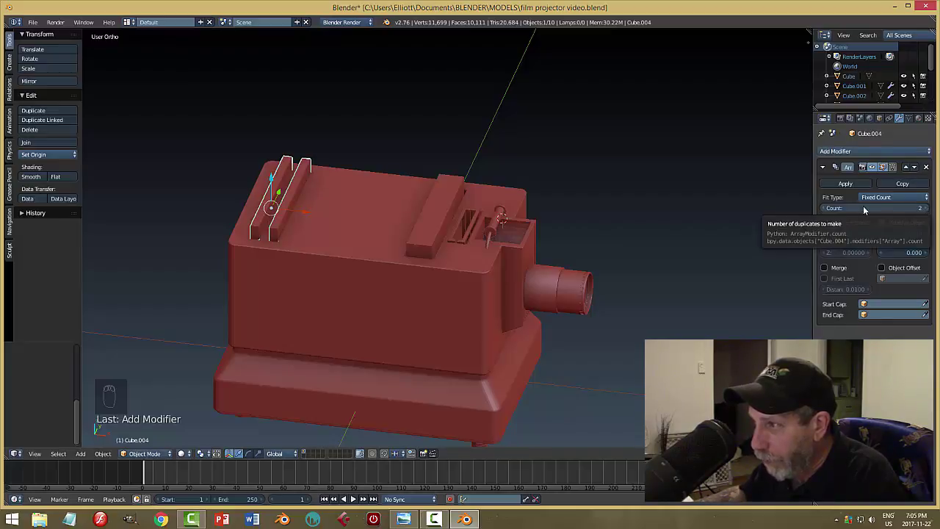
click(924, 209)
click(924, 209)
click(924, 210)
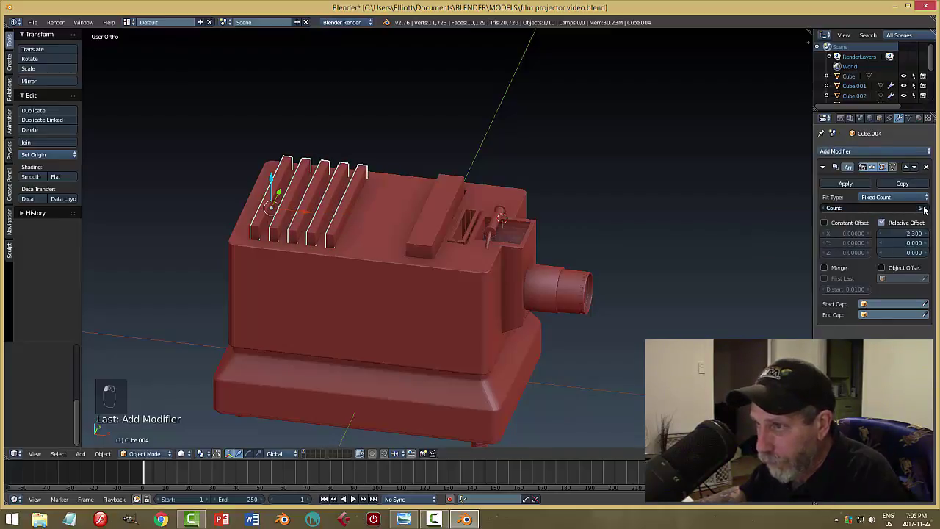
click(924, 210)
click(924, 209)
click(919, 209)
Set the bar array's relative X offset to 2.4 and nudge the bars along X to fit behind the raised slab
middle_drag(725, 231, 617, 215)
drag(301, 222, 297, 218)
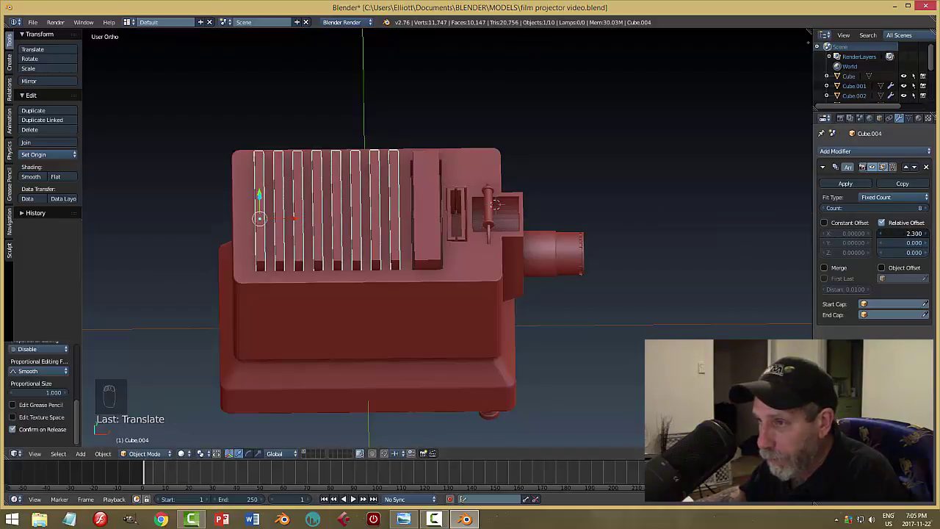
drag(891, 233, 892, 235)
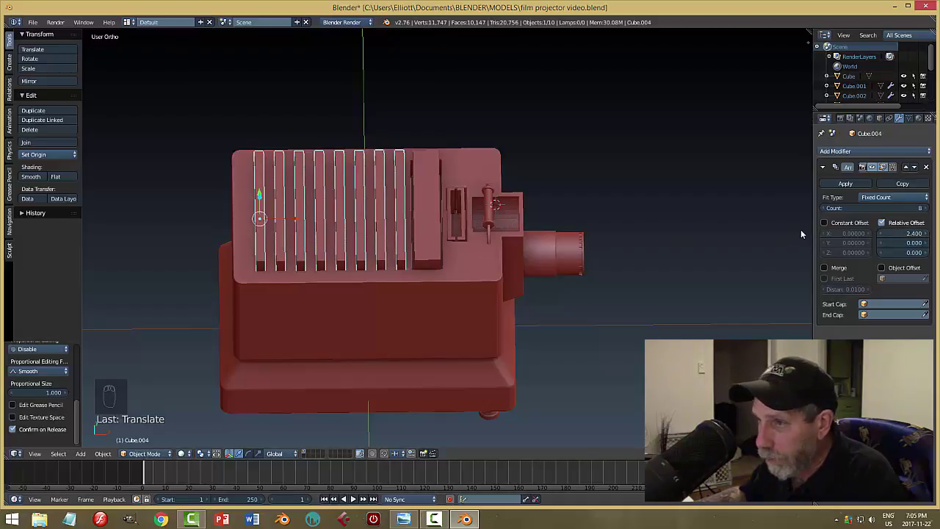
key(g)
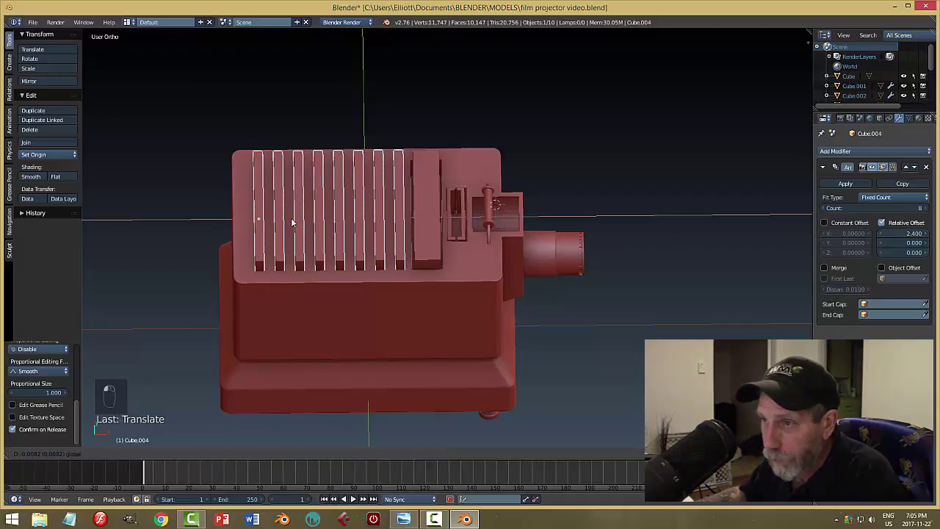
key(x)
key(a)
Hide the raised slab in front of the bars and save the file
middle_drag(559, 198, 581, 165)
right_click(432, 222)
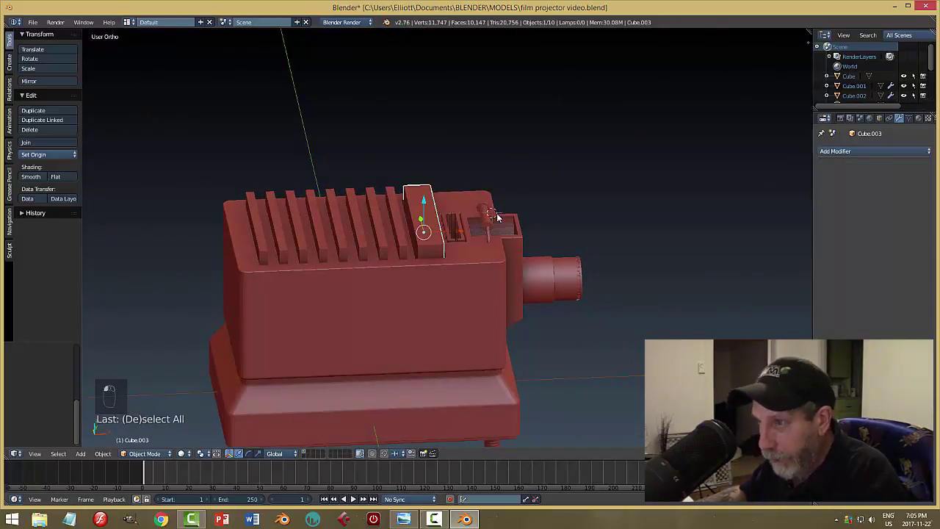
key(h)
middle_drag(478, 213, 425, 230)
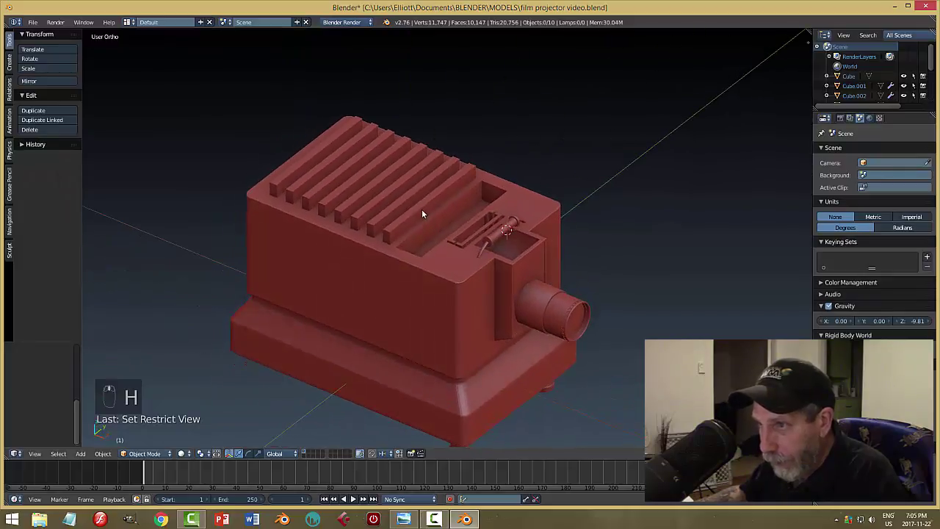
right_click(422, 211)
middle_drag(520, 227, 532, 221)
key(ctrl+s)
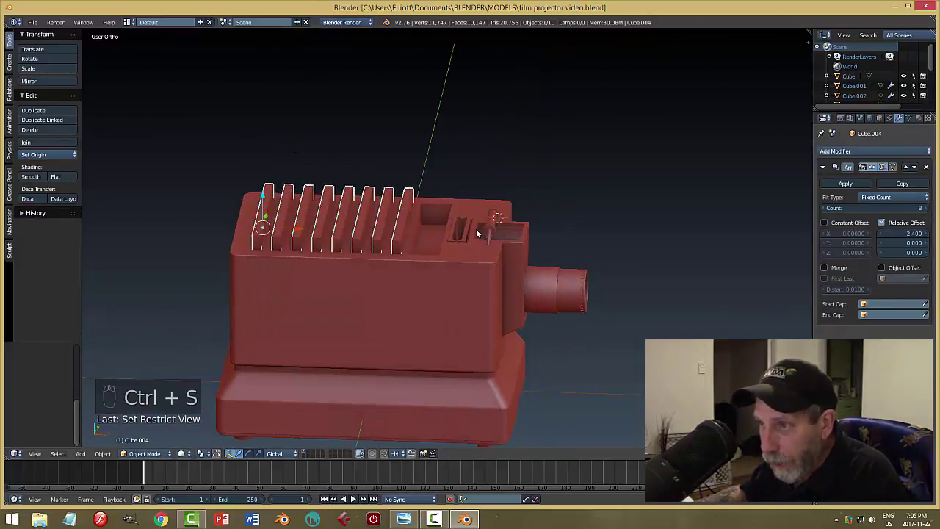
middle_drag(477, 232, 460, 245)
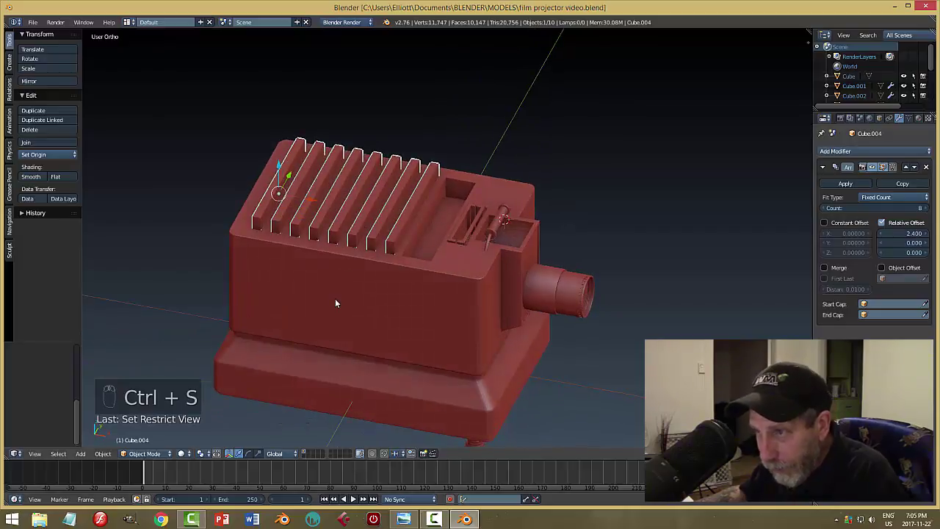
Cut the bar array out of the projector body with an applied Boolean Difference modifier and hide the bars to check the slots
middle_drag(478, 254, 342, 313)
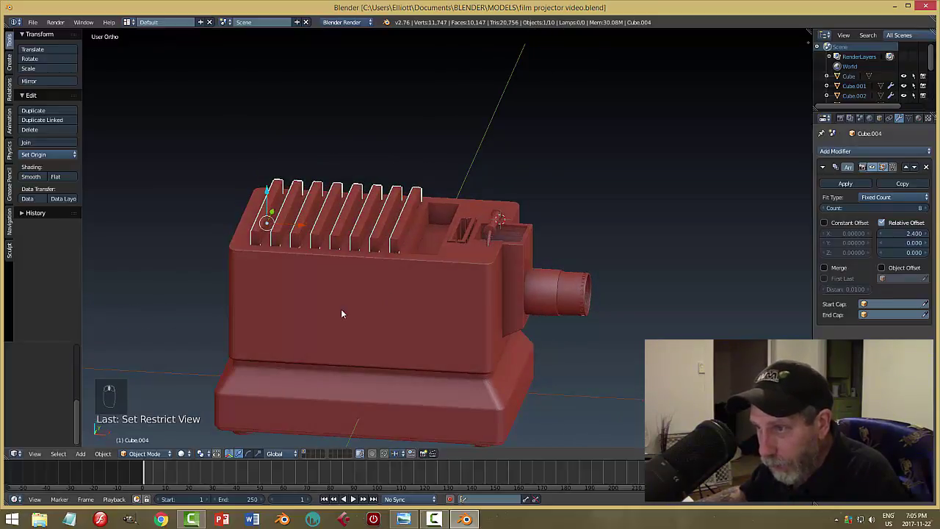
right_click(341, 313)
click(837, 151)
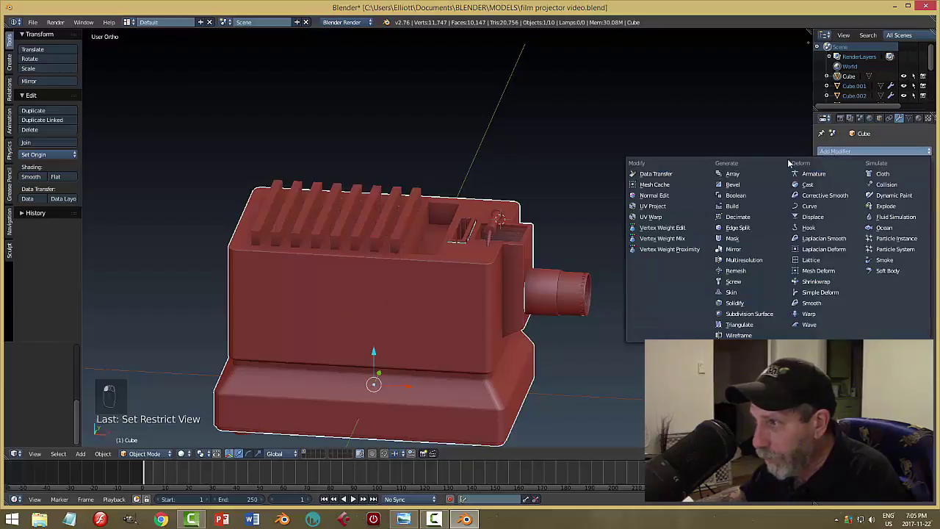
click(734, 197)
click(846, 207)
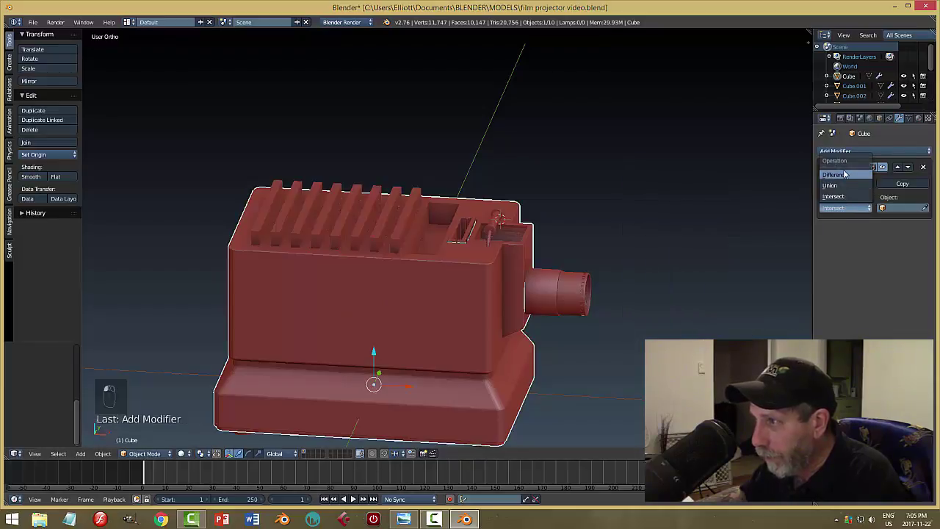
click(845, 174)
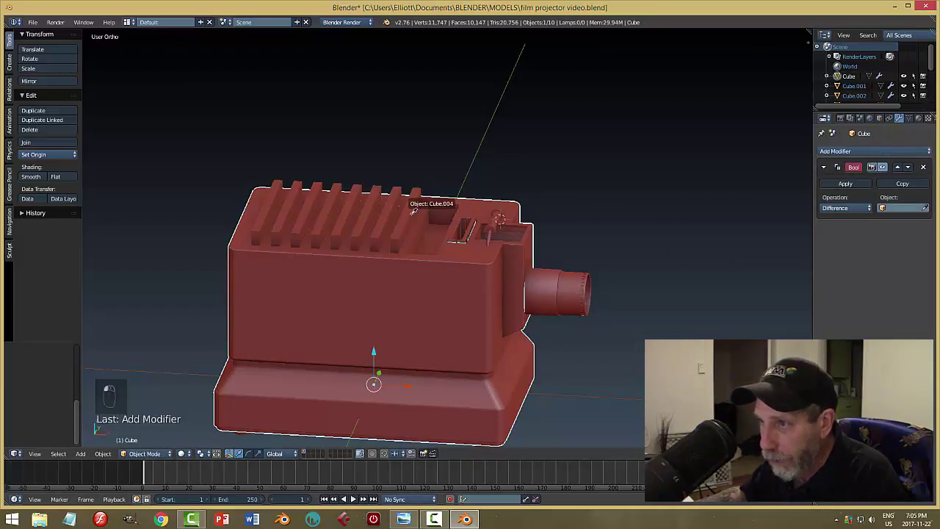
click(433, 212)
click(845, 184)
right_click(402, 220)
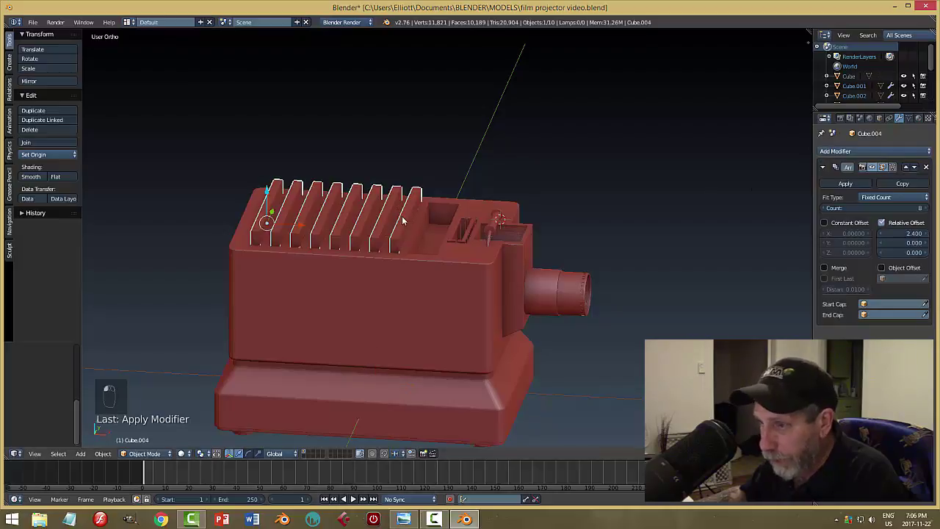
key(h)
middle_drag(449, 210, 297, 245)
scroll(384, 237, up, 2)
Undo the hiding of the bars and the Boolean cut in the body
key(ctrl+z)
key(ctrl+z)
key(ctrl+z)
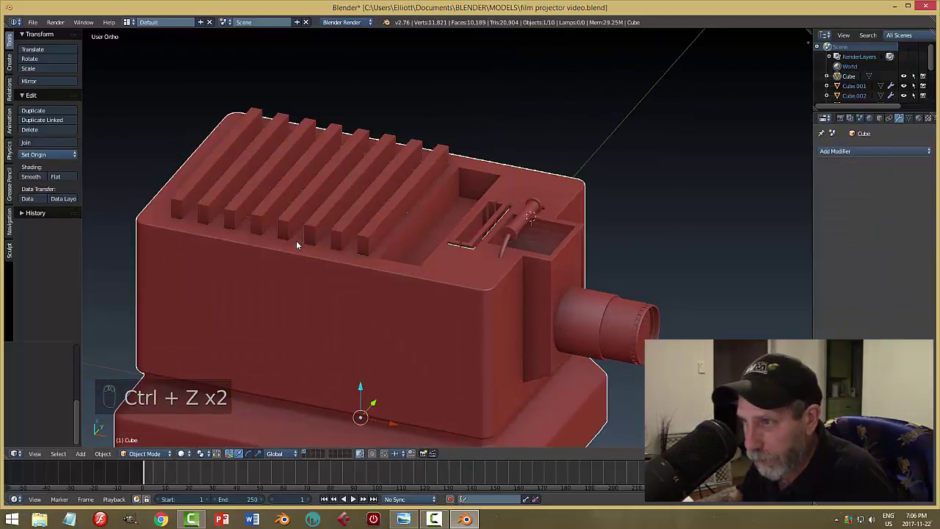
key(ctrl+z)
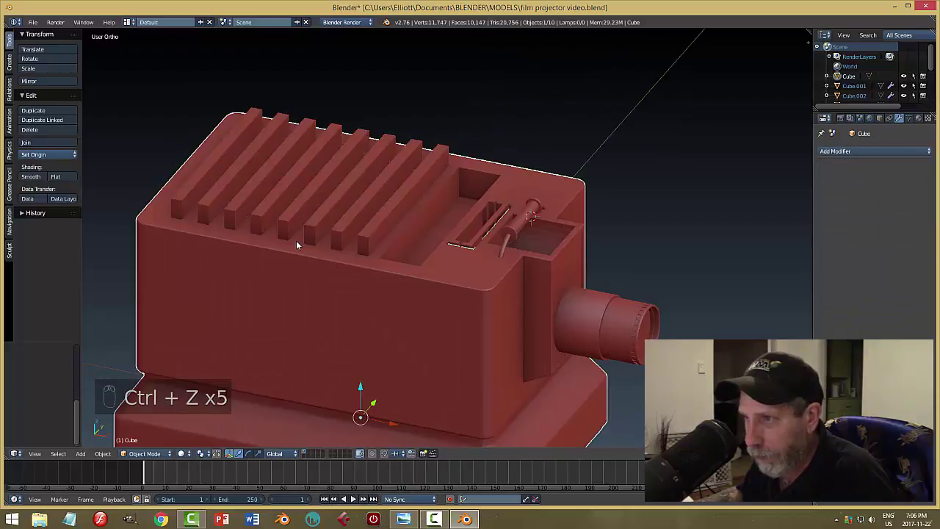
Raise the bar array about 0.15 along Z so the bars sink less deeply into the body's top
right_click(352, 192)
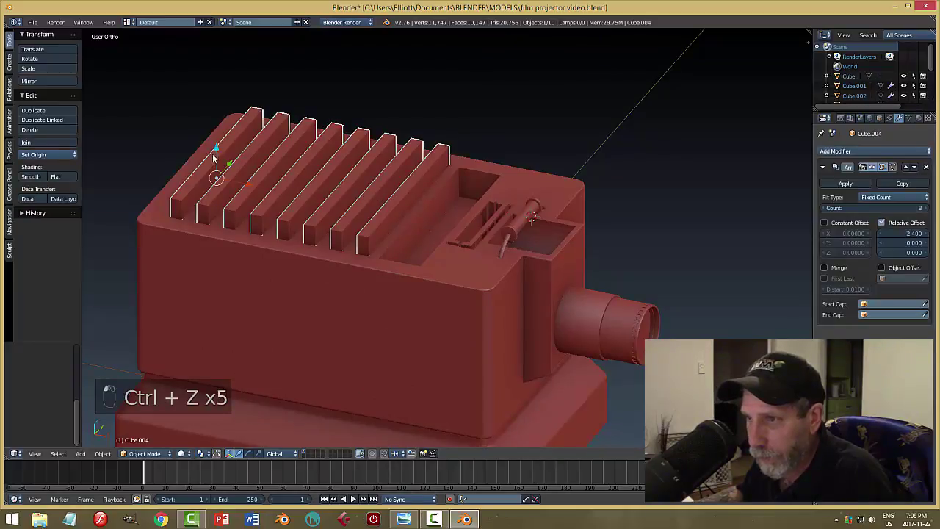
key(g)
key(z)
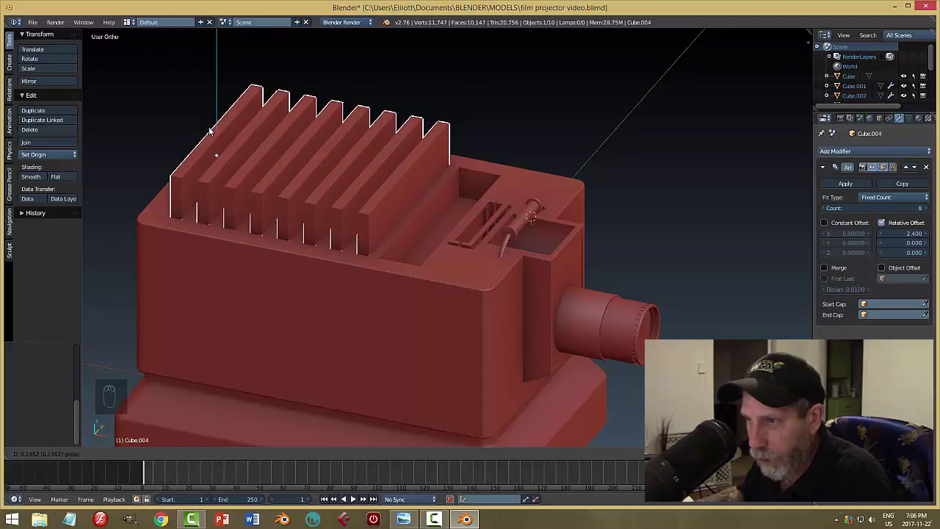
click(209, 131)
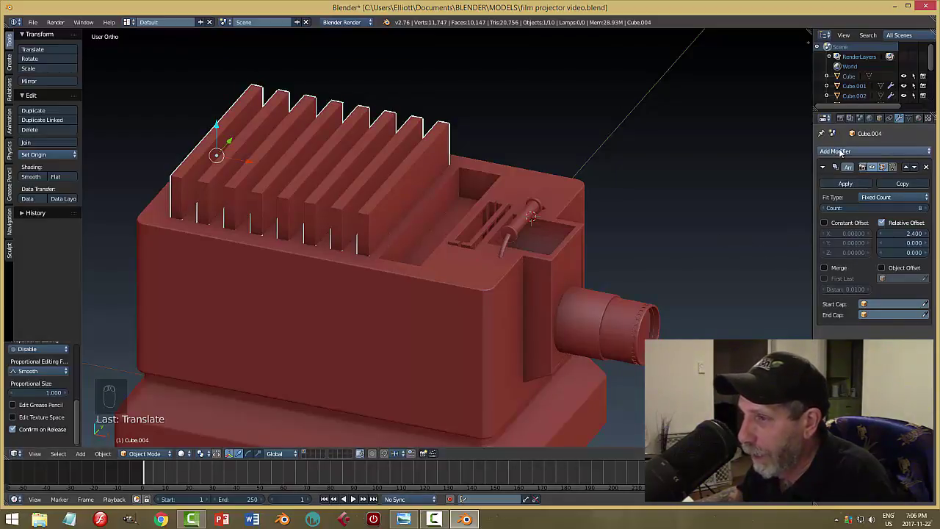
Add a Boolean modifier set to Difference to the projector body, with the bar array as its object, and apply it
right_click(397, 328)
click(840, 152)
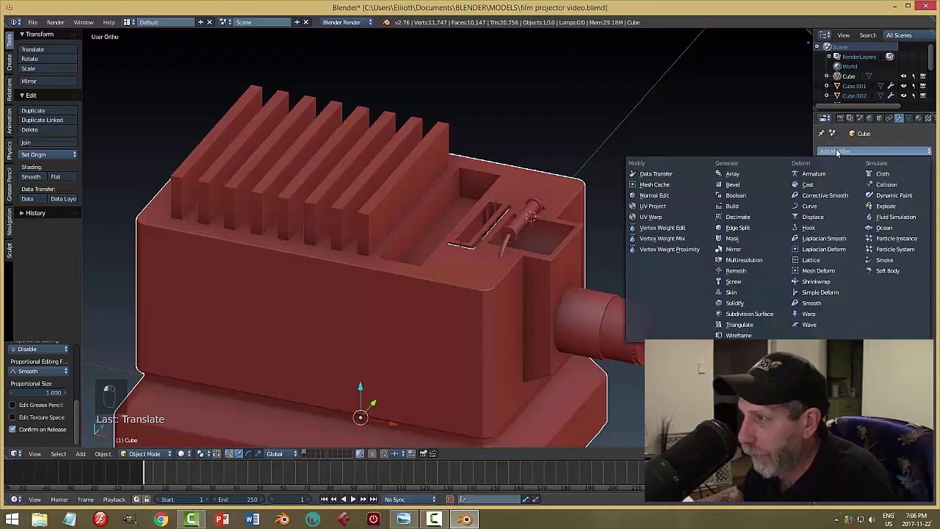
click(756, 194)
click(842, 209)
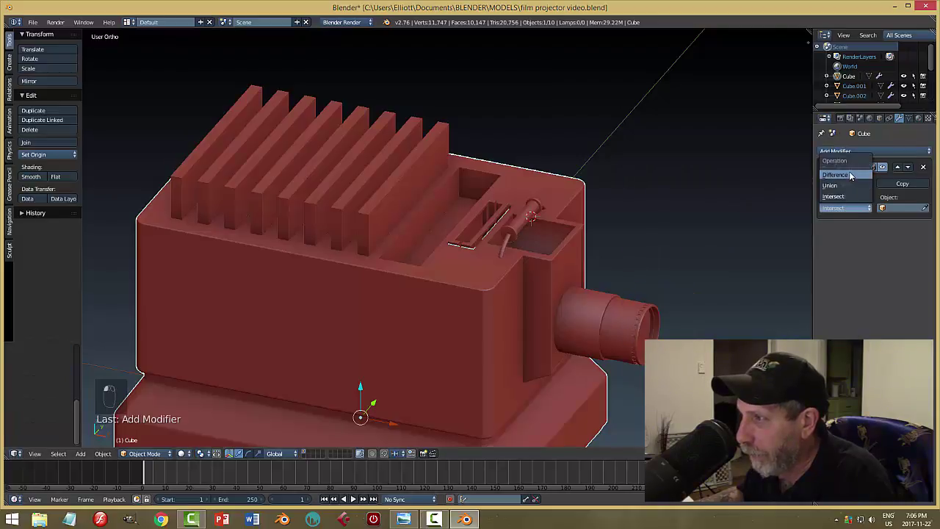
click(835, 175)
click(406, 195)
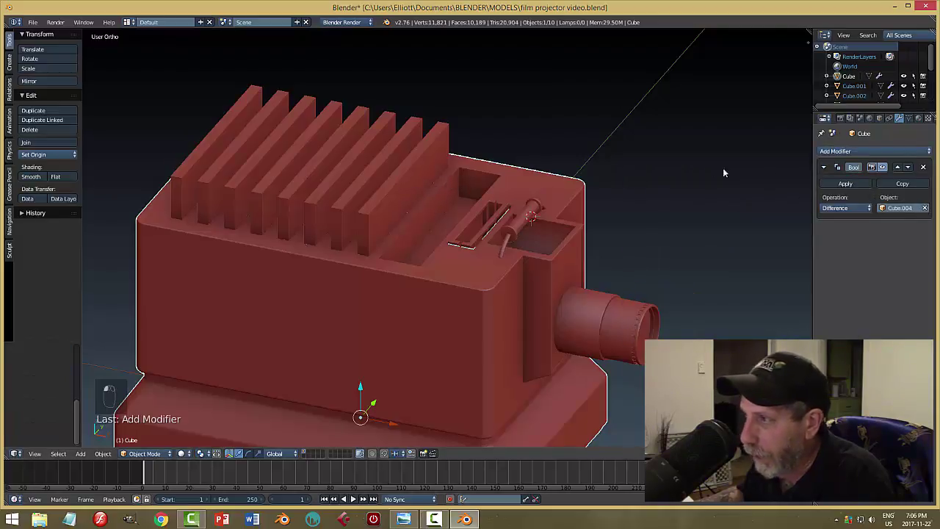
click(845, 183)
Hide the bar array to expose the vent slots in the body's top
click(410, 186)
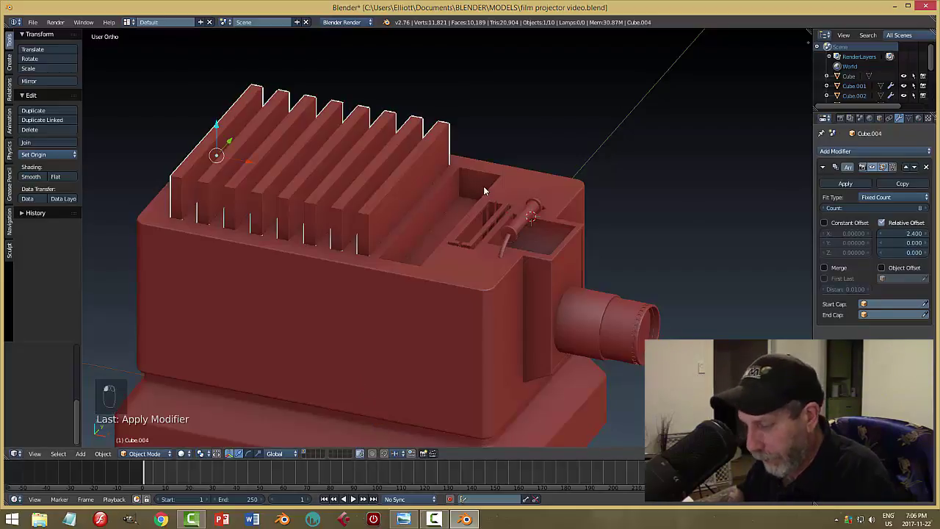
key(h)
middle_drag(400, 249, 392, 230)
scroll(393, 241, up, 2)
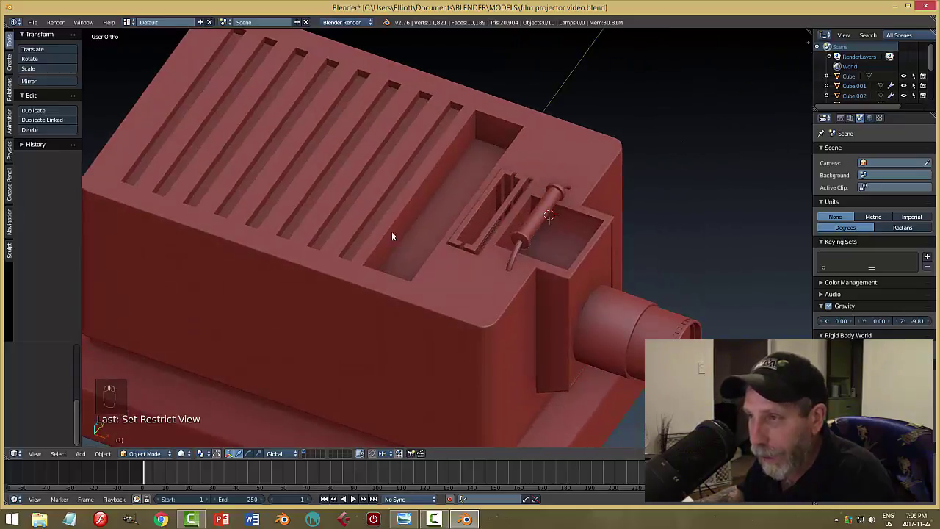
In Edit Mode on the body, clear the selection and delete the floor face of the vent slot nearest the slab's recess
key(Tab)
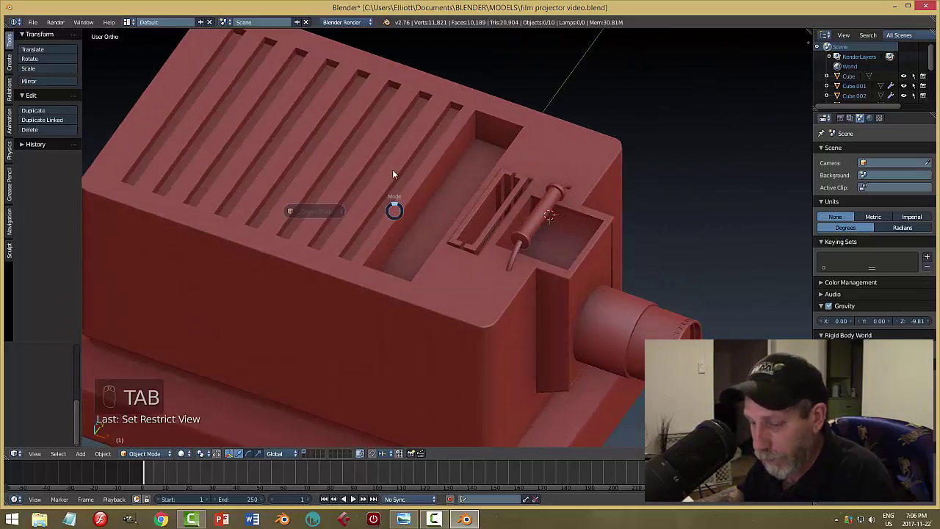
right_click(393, 173)
key(Tab)
click(404, 177)
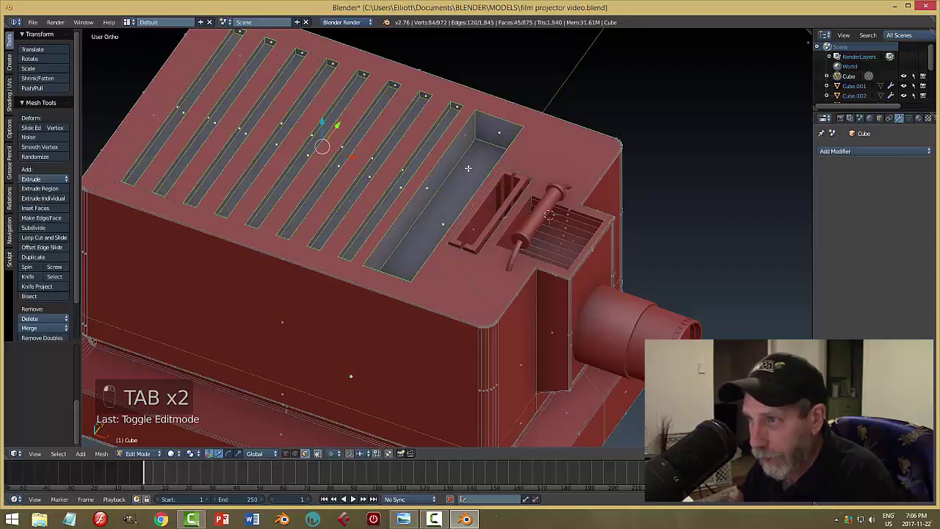
key(a)
key(a)
key(a)
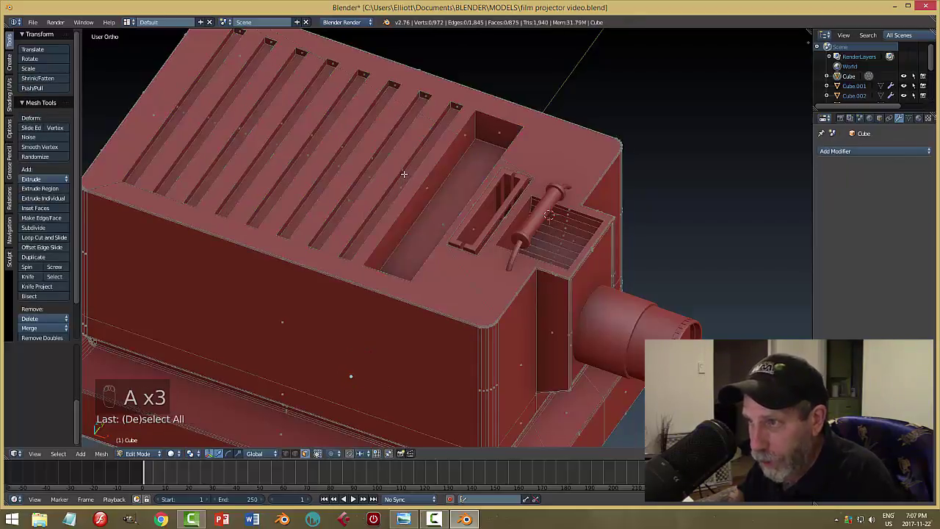
right_click(404, 177)
middle_drag(400, 184, 421, 187)
key(x)
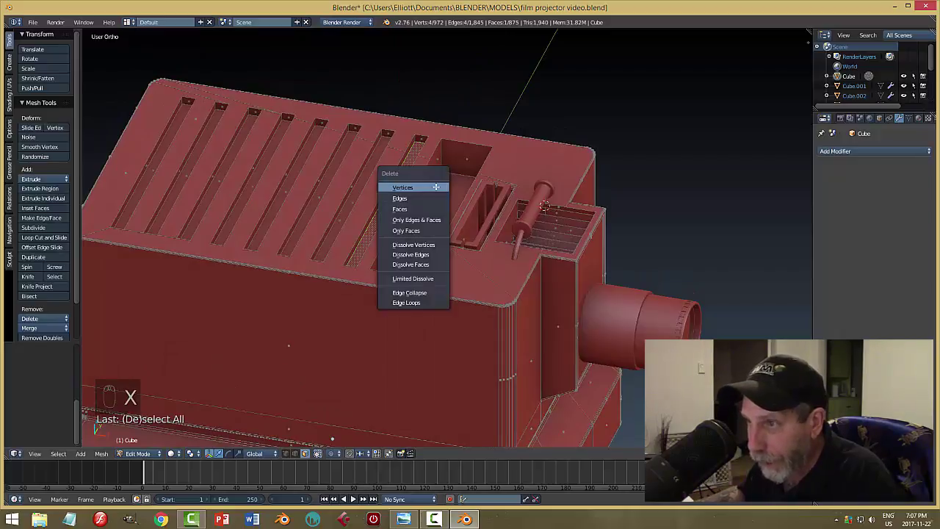
click(416, 210)
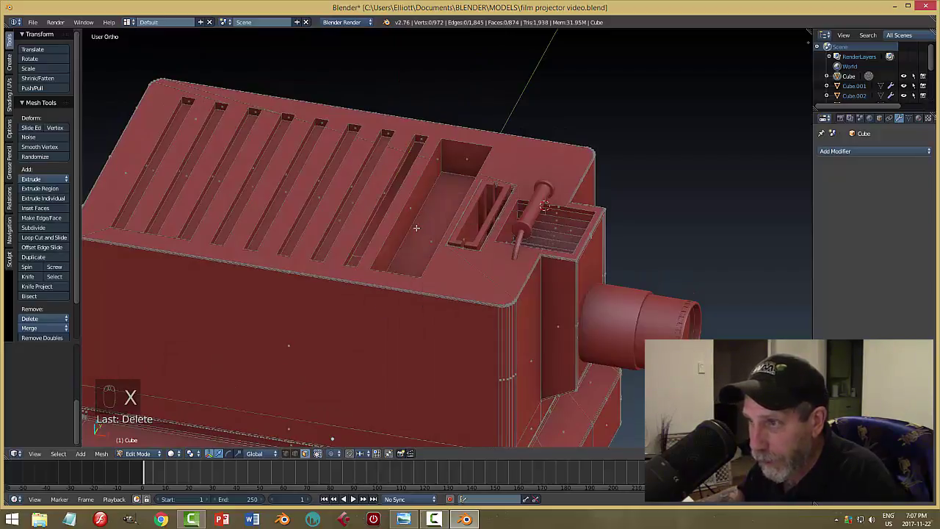
Return to Object Mode with nothing selected in the mesh and examine the opened vent slot from several angles
key(a)
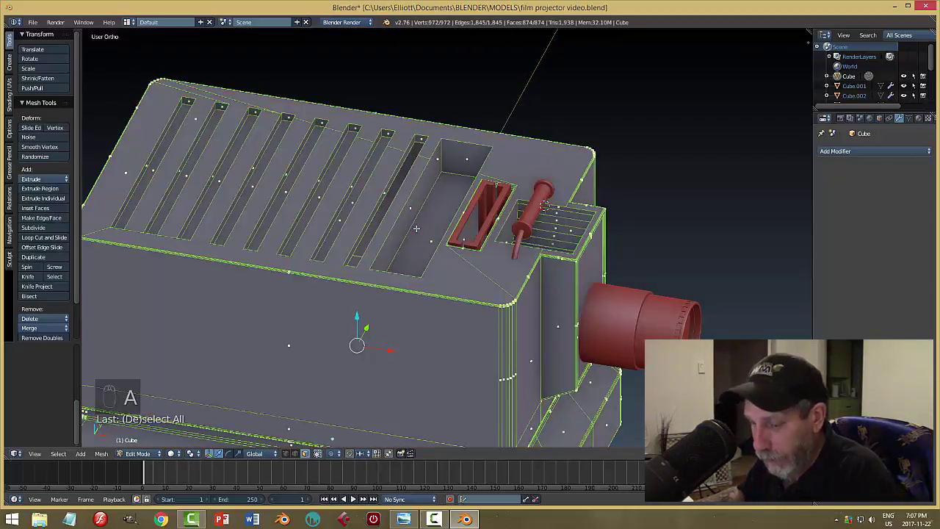
key(a)
key(Tab)
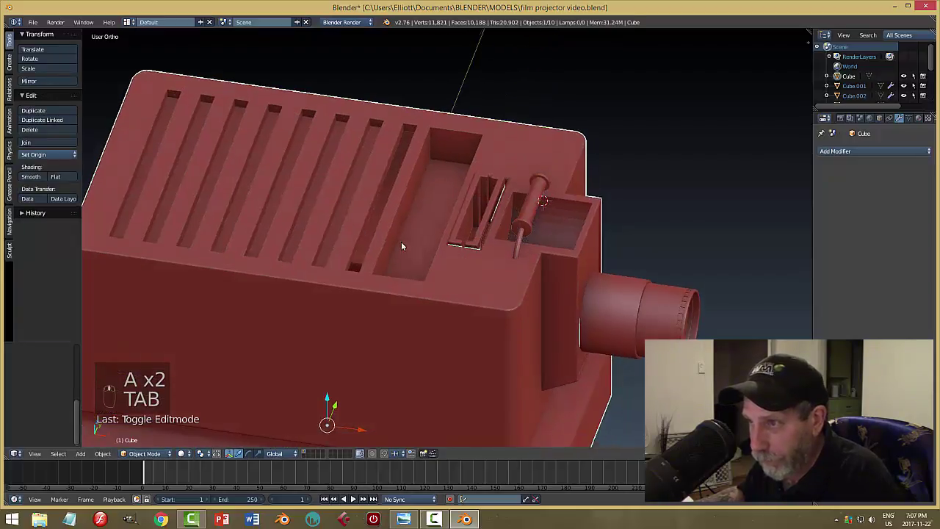
middle_drag(389, 237, 357, 248)
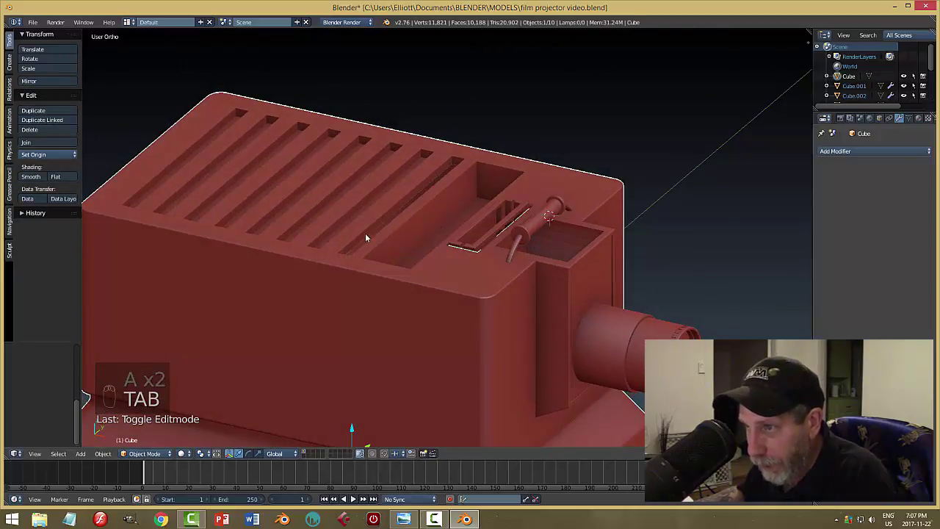
middle_drag(454, 172, 378, 241)
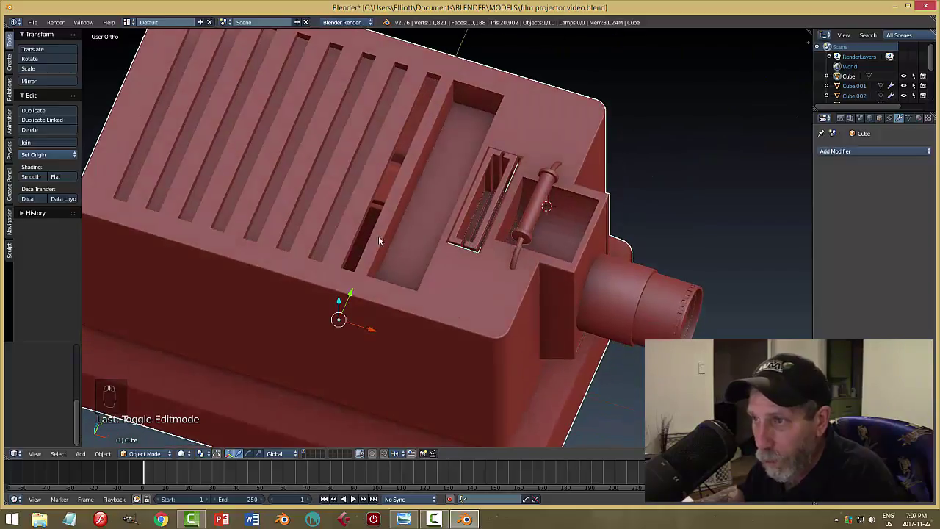
middle_drag(413, 147, 407, 124)
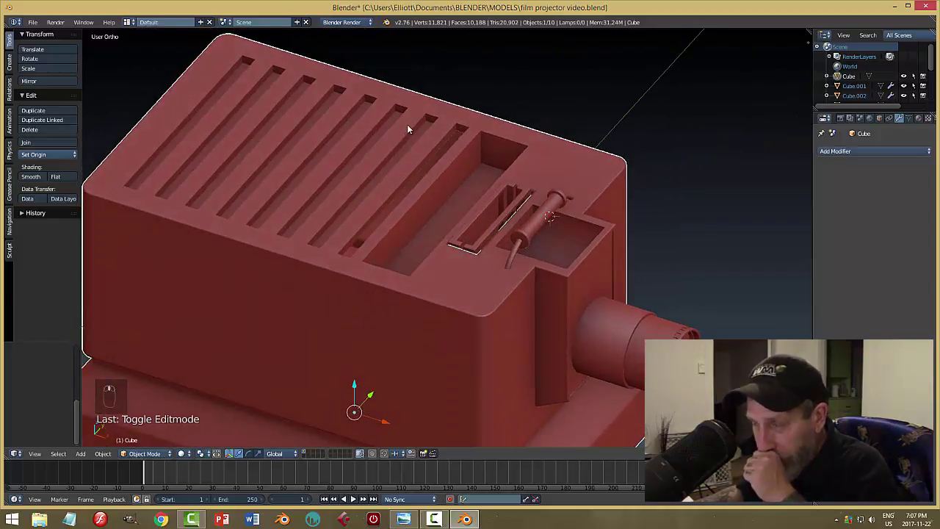
In Edit Mode on the body, select the floor faces of the seven remaining vent slots and delete them
key(Tab)
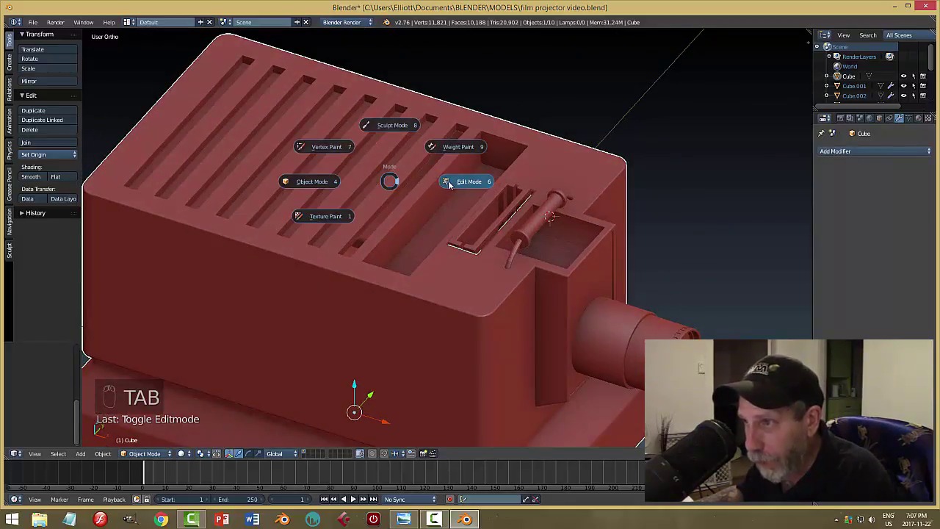
right_click(389, 162)
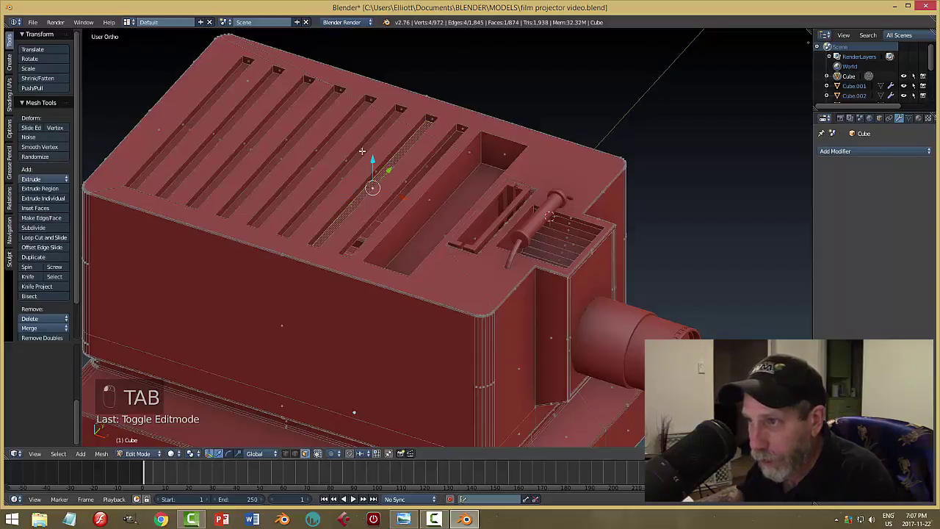
shift+right_click(362, 152)
shift+right_click(308, 132)
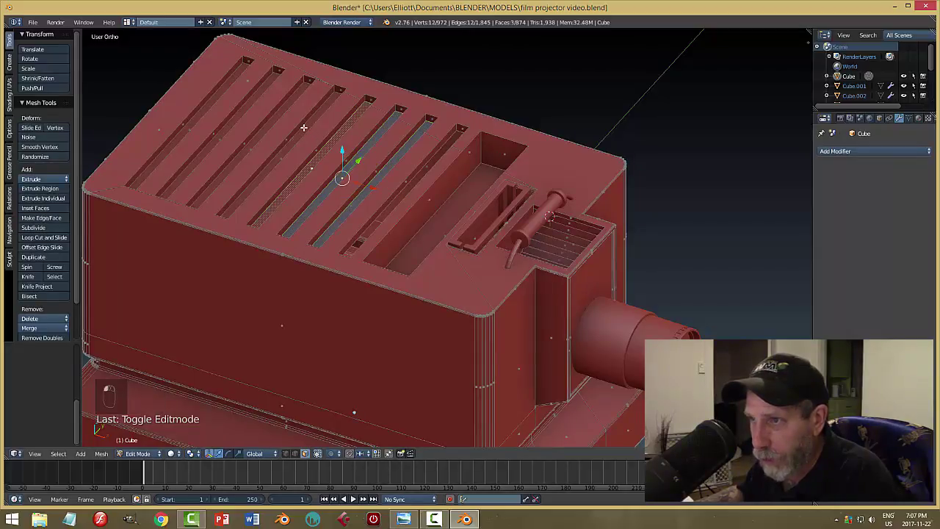
shift+right_click(304, 127)
shift+right_click(271, 121)
key(ctrl+z)
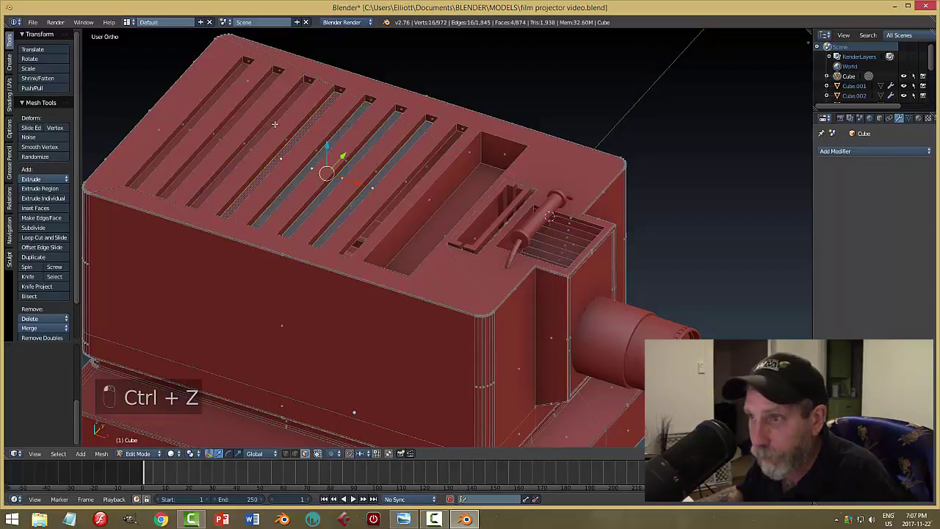
shift+right_click(271, 123)
shift+right_click(251, 104)
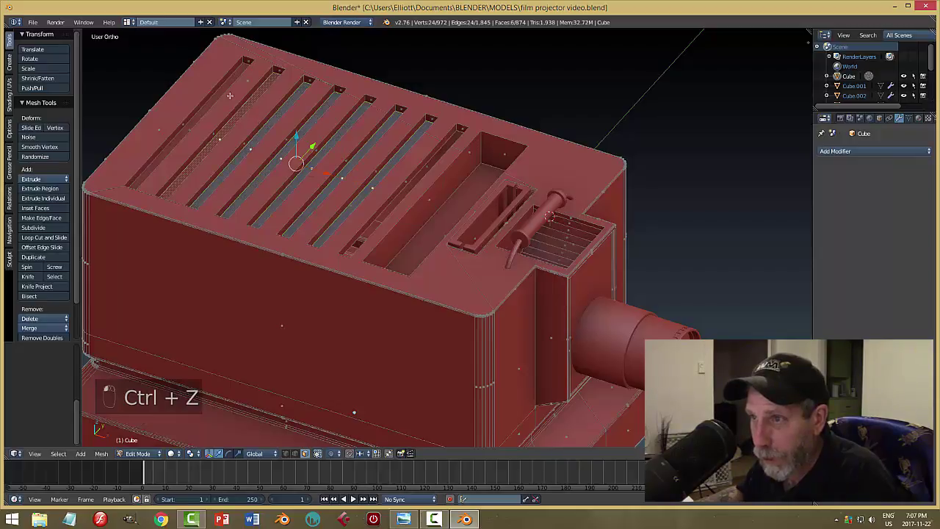
shift+right_click(222, 88)
key(x)
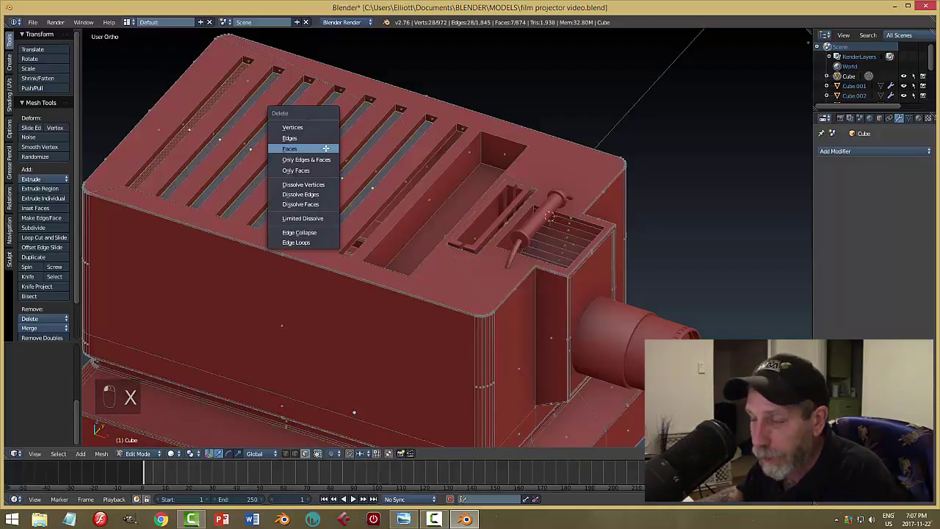
click(321, 163)
middle_drag(320, 163, 325, 179)
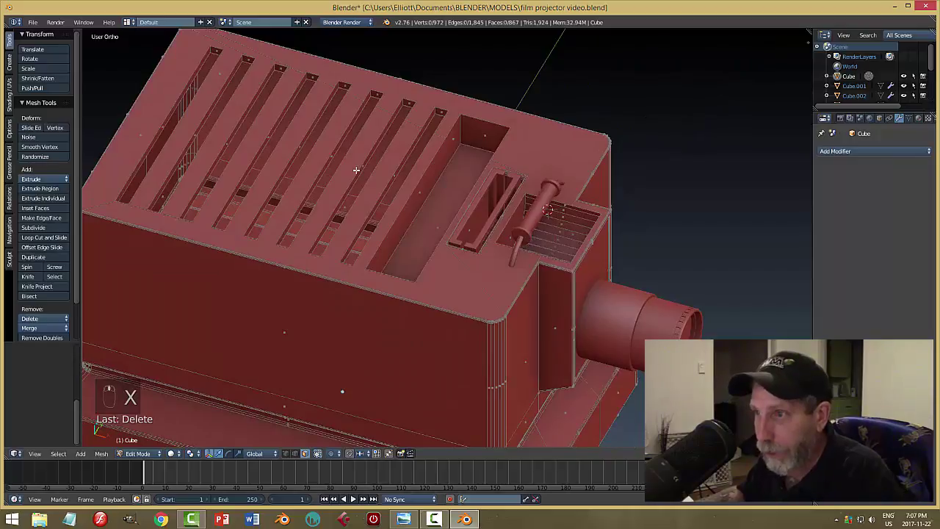
Return to Object Mode, examine the opened vent slots and compare them with the reference image of the finished projector
key(Tab)
click(290, 170)
middle_drag(410, 205, 413, 233)
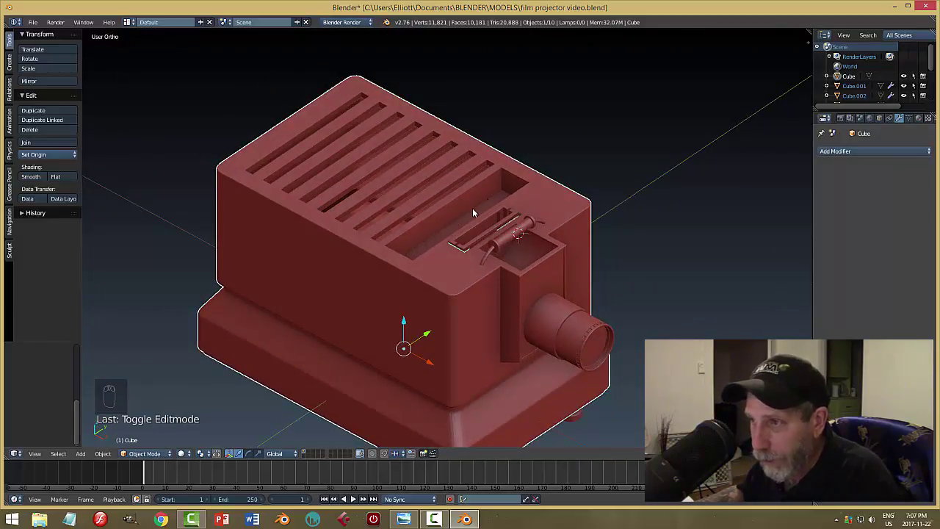
mouse_move(503, 189)
middle_down()
mouse_move(484, 194)
mouse_move(501, 190)
middle_up()
click(402, 520)
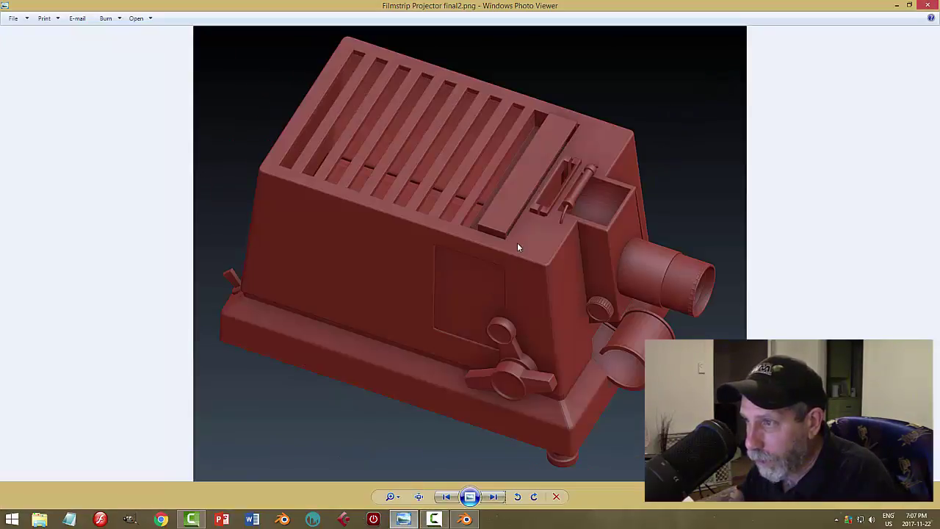
click(465, 519)
In Edit Mode, select the two top faces of the body bordering the slab's recess and hide them
middle_drag(431, 268, 490, 273)
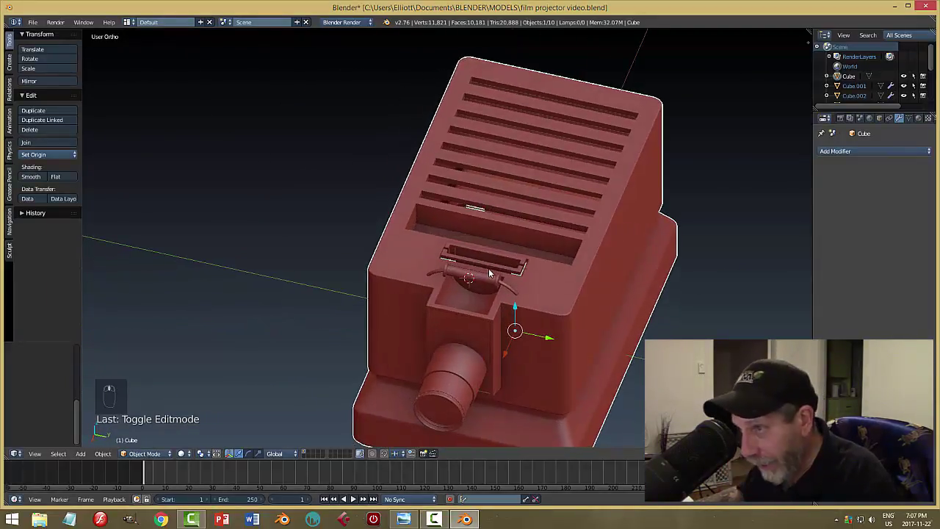
key(Tab)
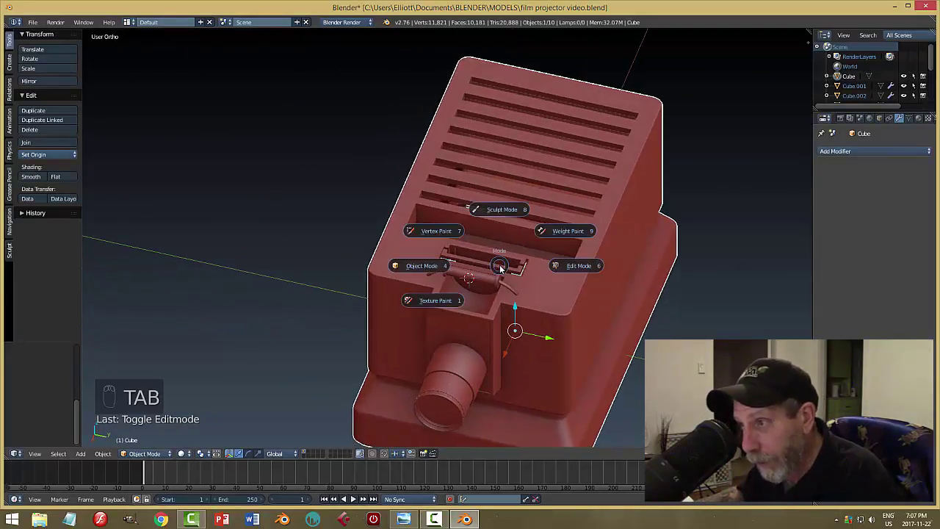
click(569, 262)
right_click(526, 239)
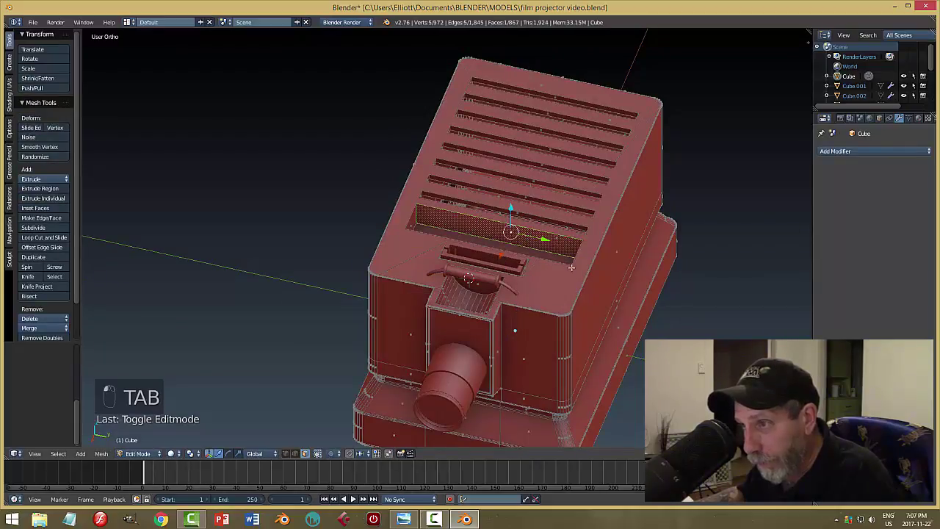
middle_drag(573, 280, 556, 274)
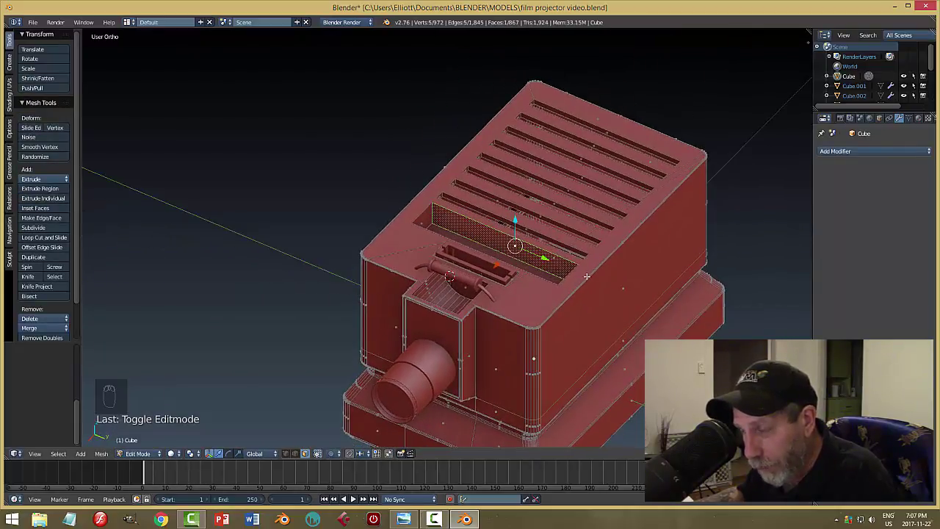
middle_drag(573, 280, 613, 279)
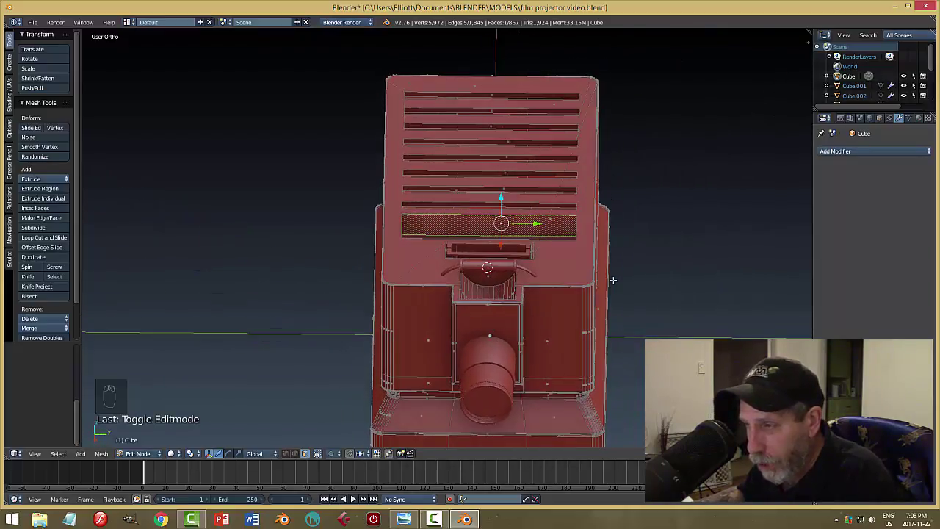
shift+right_click(570, 265)
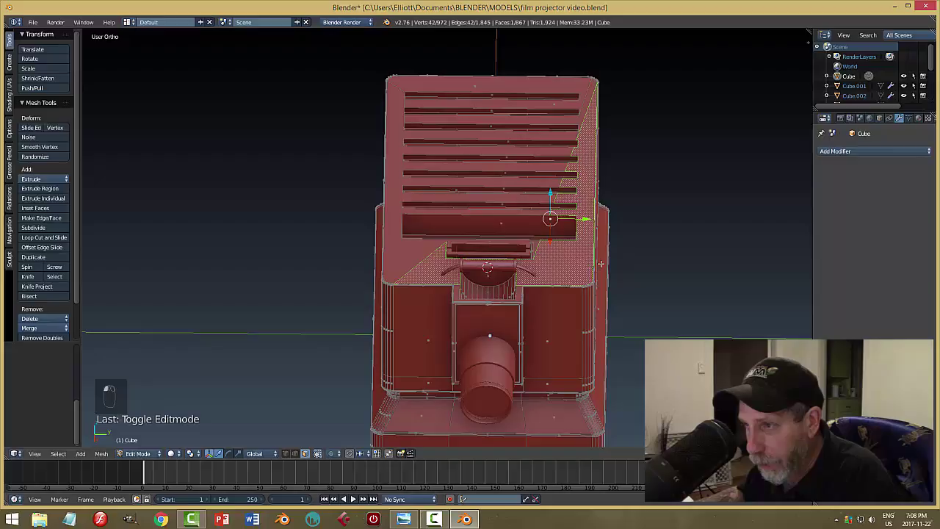
shift+right_click(411, 257)
key(h)
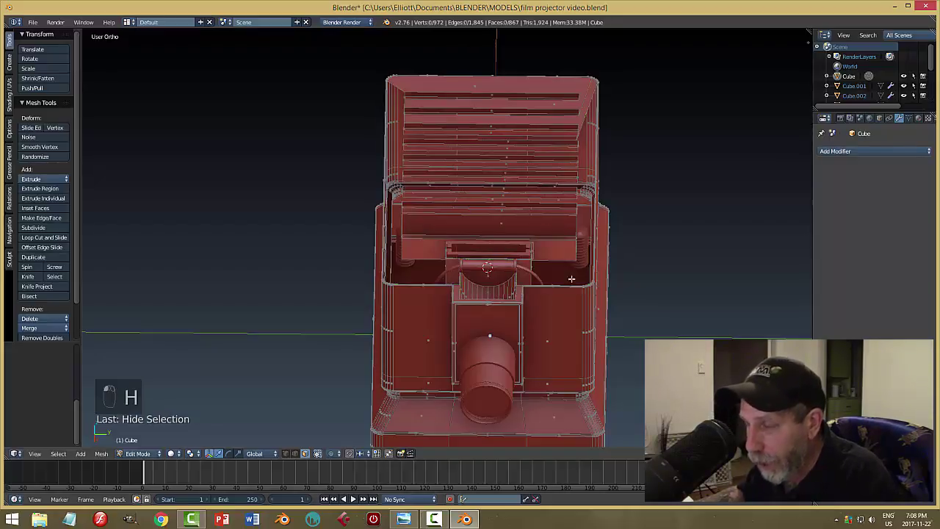
Select the recess's lens-side wall and both its end walls, and hide them
mouse_move(545, 287)
middle_down()
mouse_move(526, 279)
mouse_move(551, 279)
middle_up()
scroll(526, 279, up, 3)
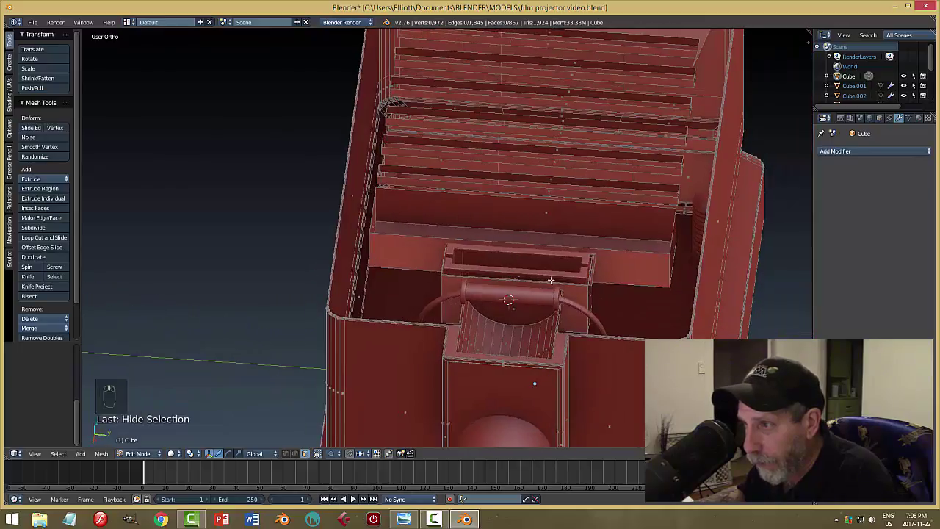
right_click(633, 266)
middle_drag(666, 263, 652, 212)
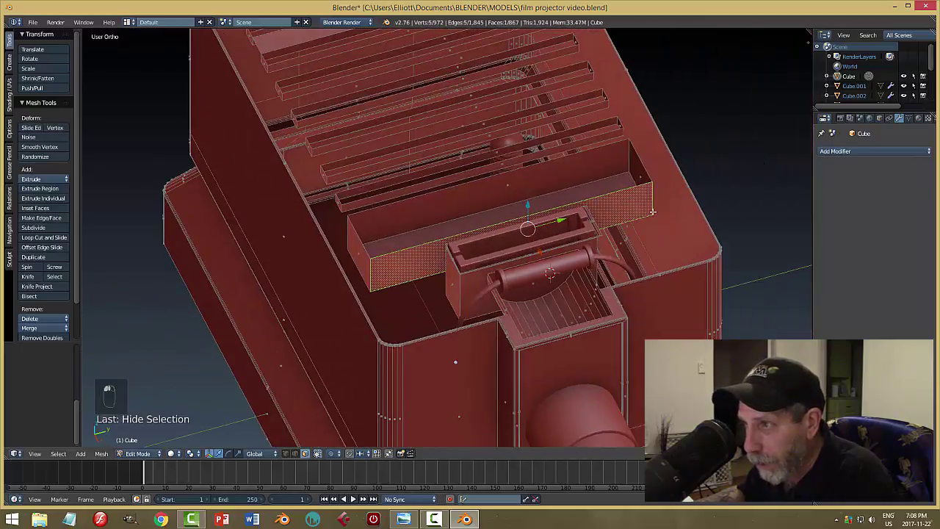
shift+right_click(638, 173)
middle_drag(639, 173, 456, 208)
shift+right_click(456, 209)
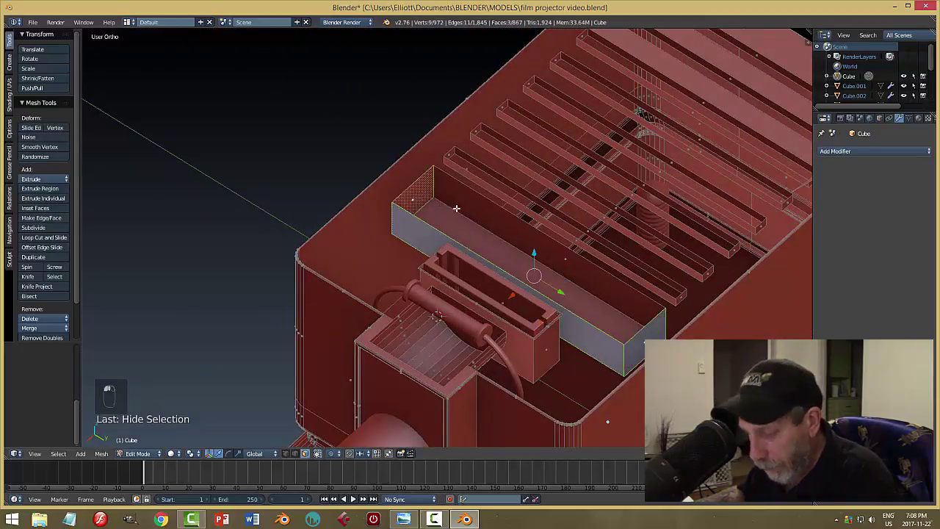
key(h)
Use the Knife tool to cut the recess's vent-side wall lengthwise, from one vertical end edge to the other
middle_drag(524, 243, 546, 244)
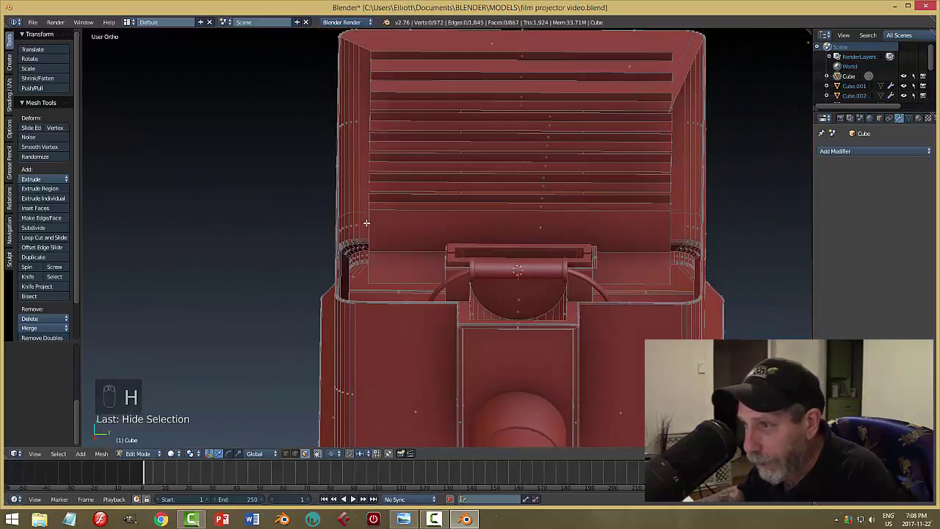
middle_drag(674, 217, 632, 243)
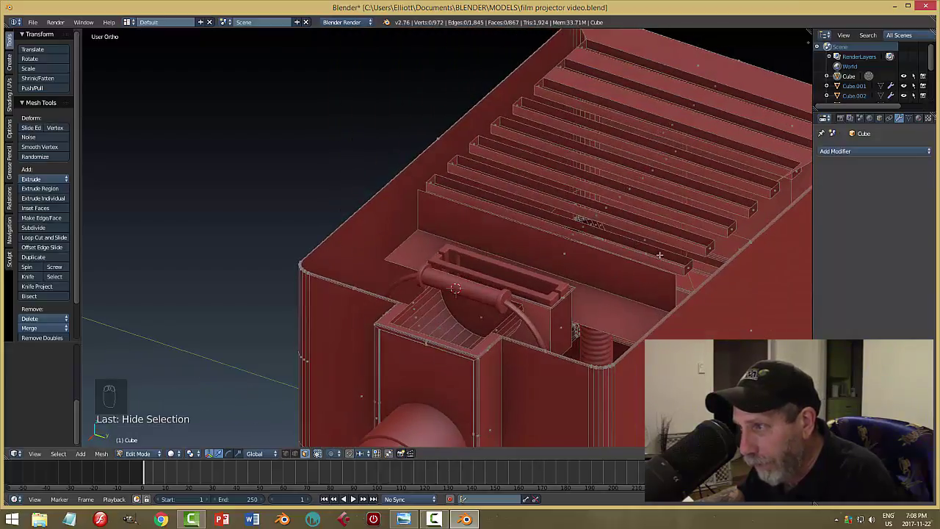
middle_drag(662, 264, 665, 273)
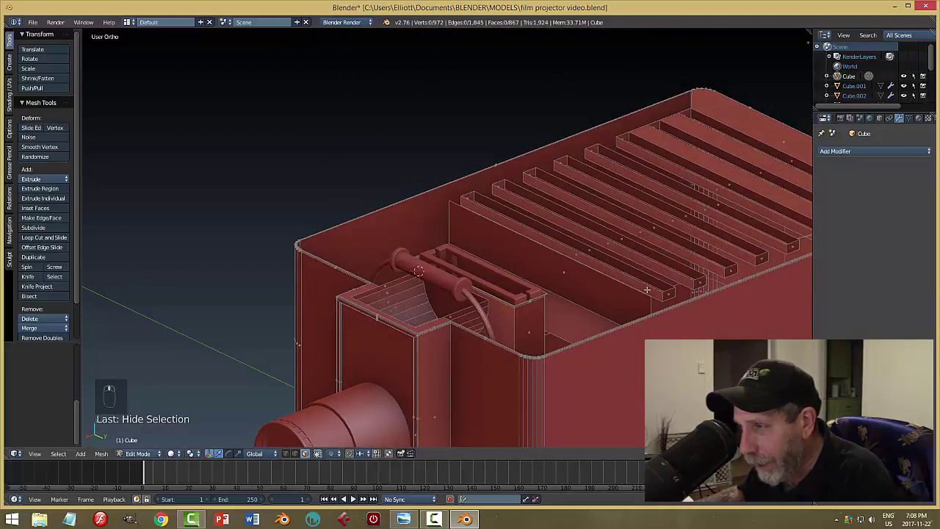
middle_drag(639, 302, 675, 298)
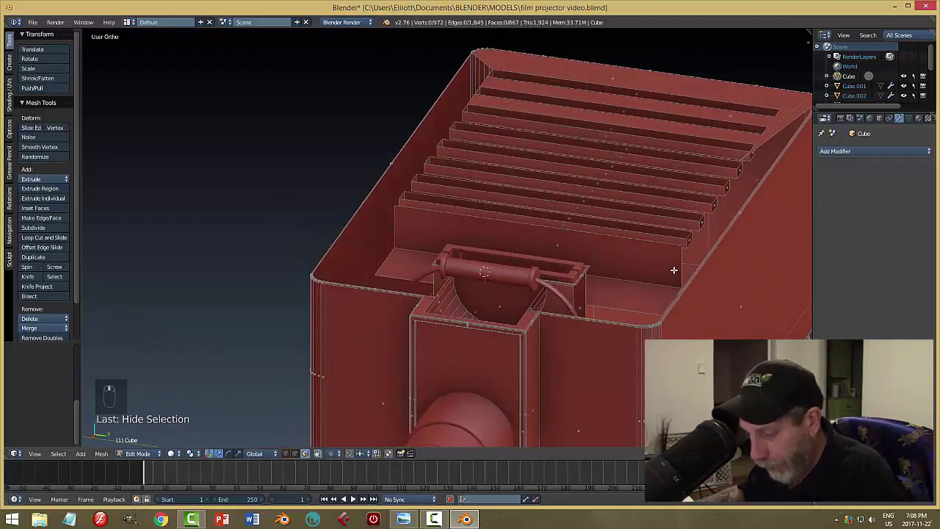
key(ctrl+r)
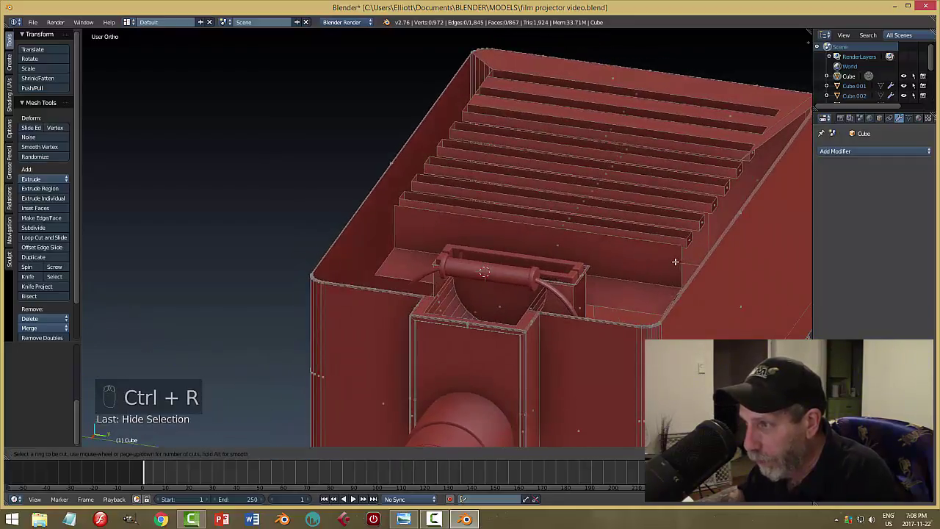
right_click(660, 253)
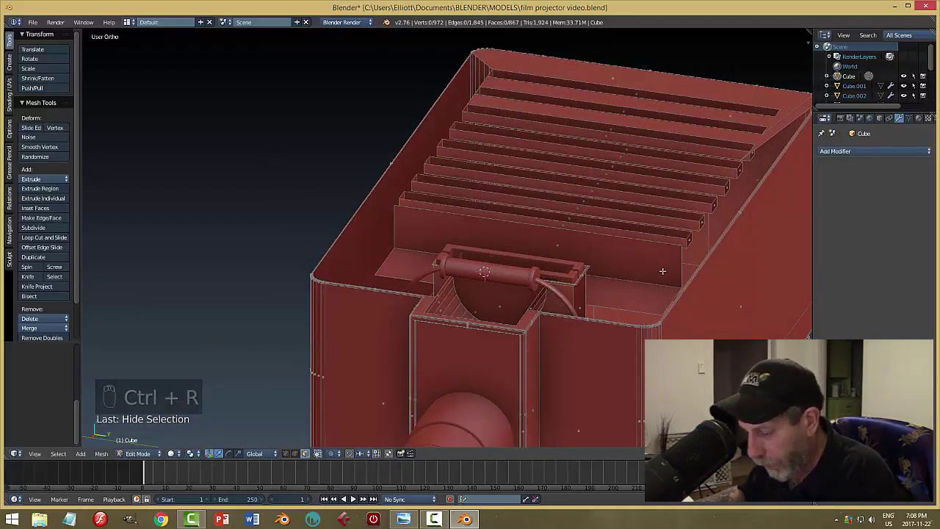
key(k)
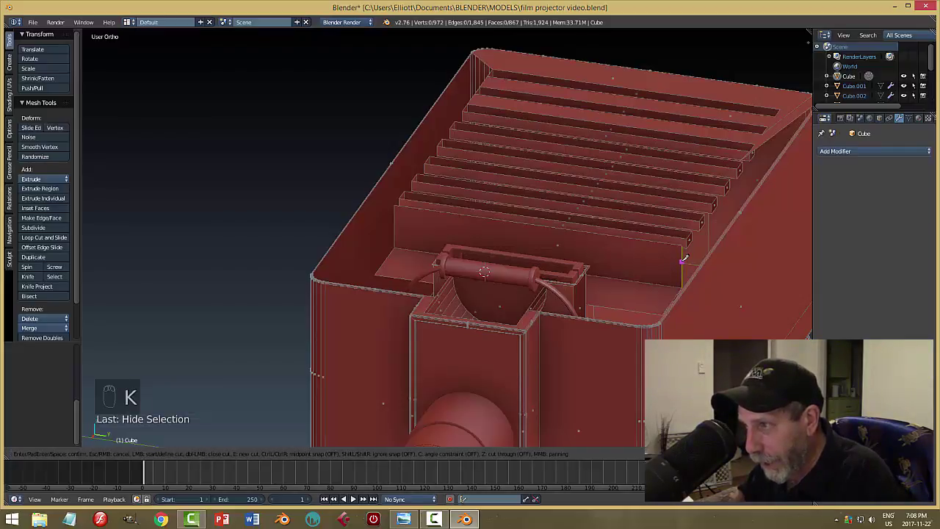
click(682, 260)
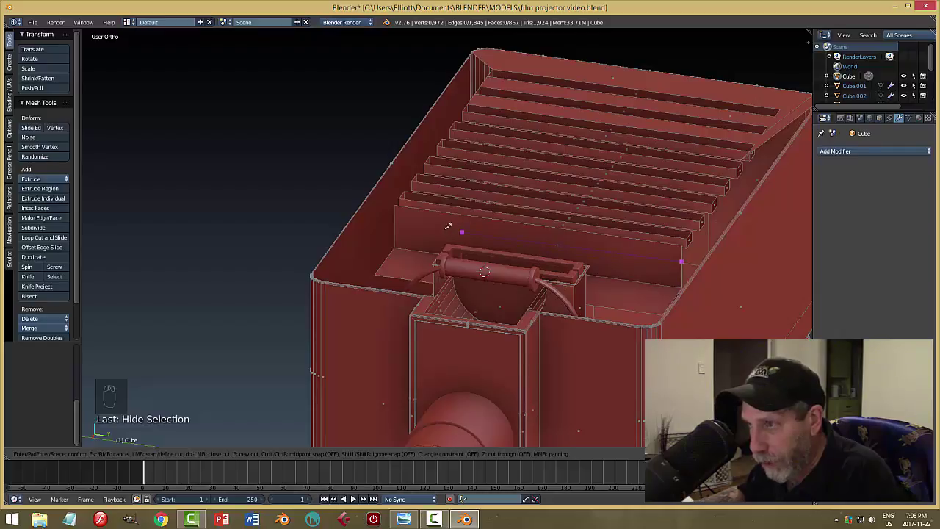
click(394, 219)
key(Return)
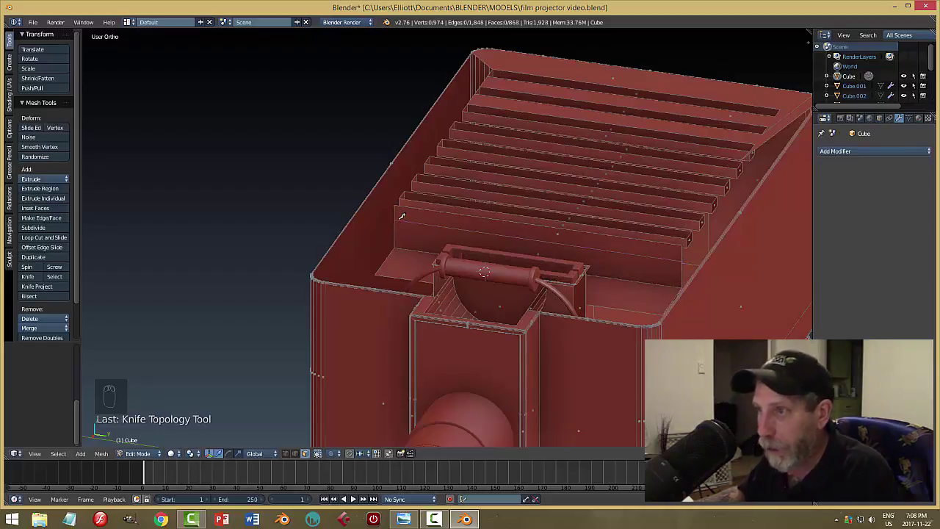
Switch to edge selection, select the new knife-cut edge on the recess wall and level it by scaling along Z
middle_drag(588, 271, 623, 267)
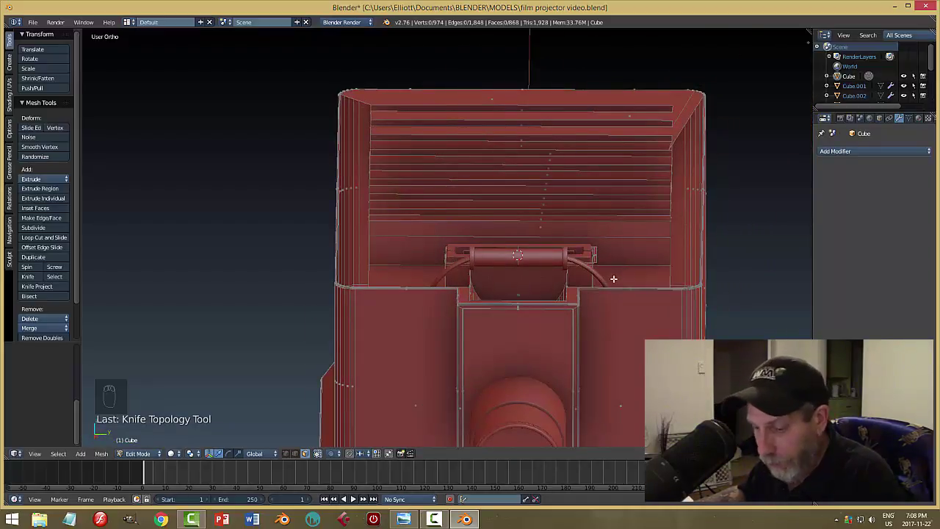
key(ctrl+Tab)
click(597, 266)
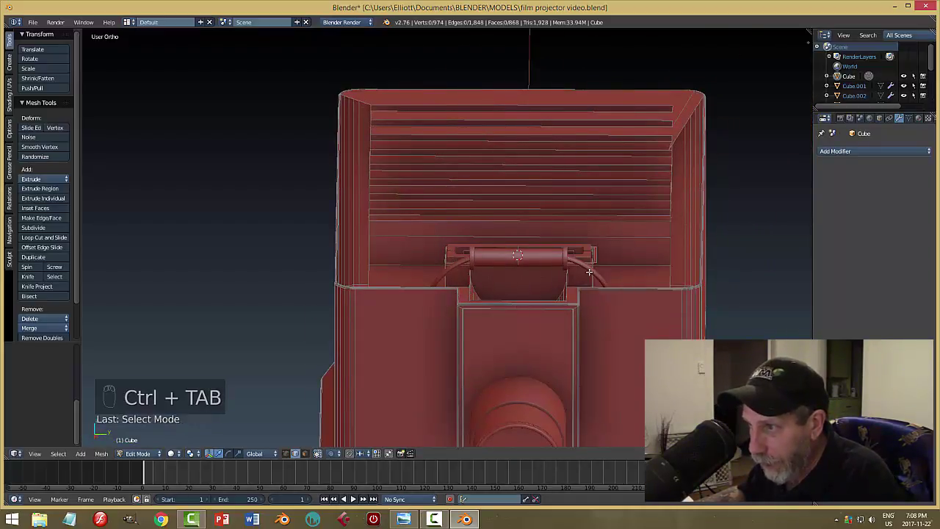
click(607, 236)
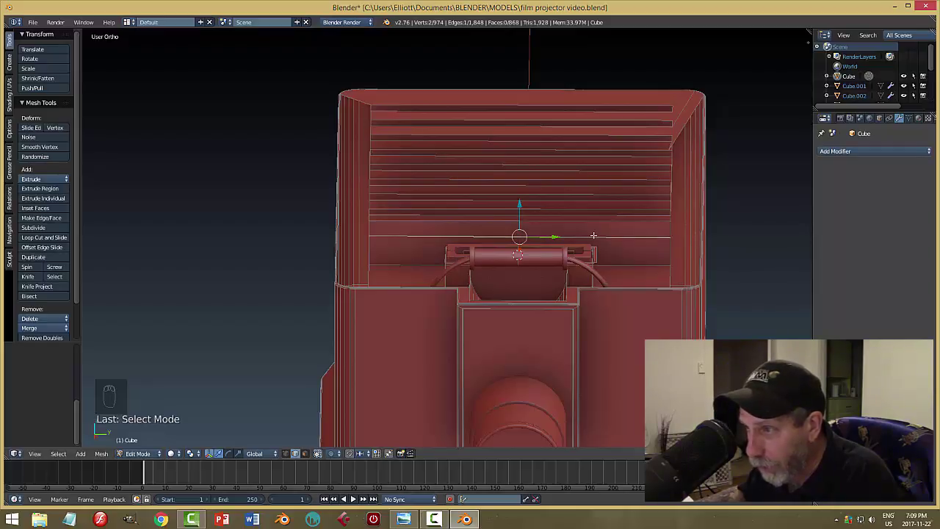
key(s)
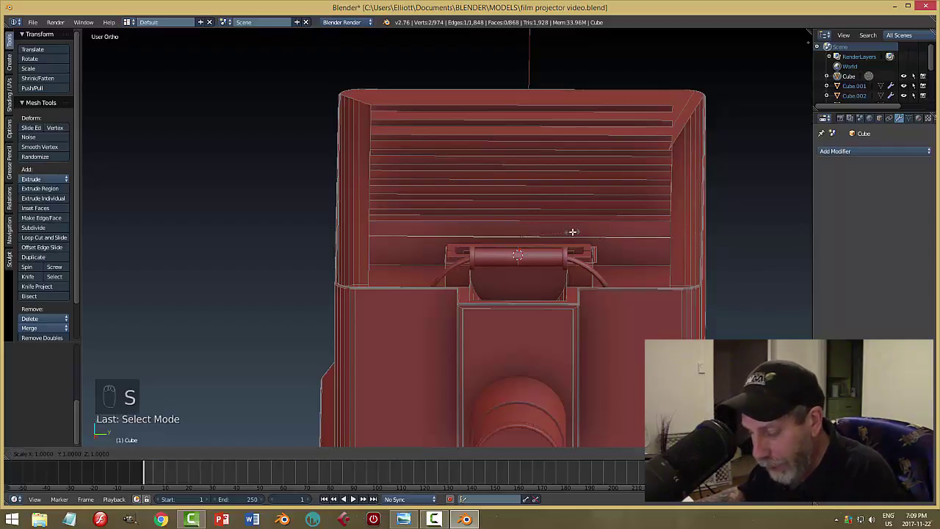
key(z)
click(572, 232)
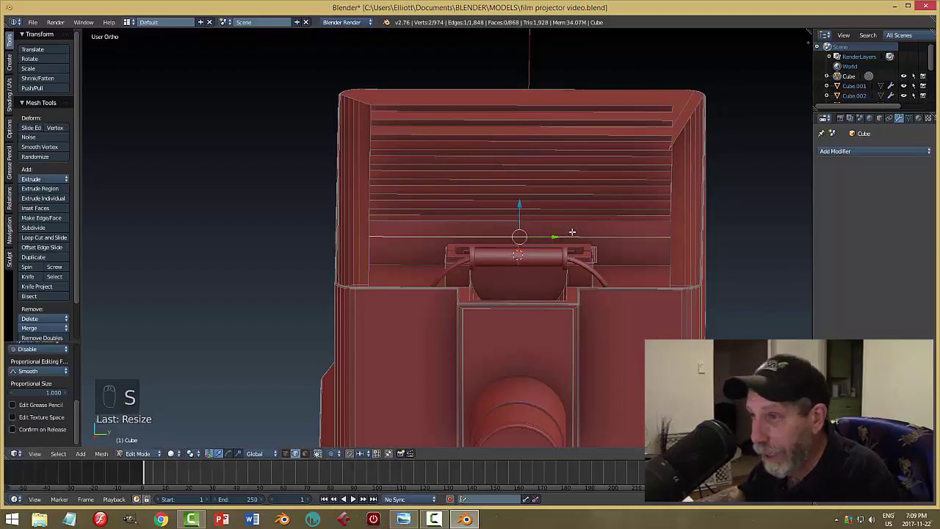
Select the knife-cut edge on the recess's vent-side wall and move it upward along Z to near the vent bottoms
key(a)
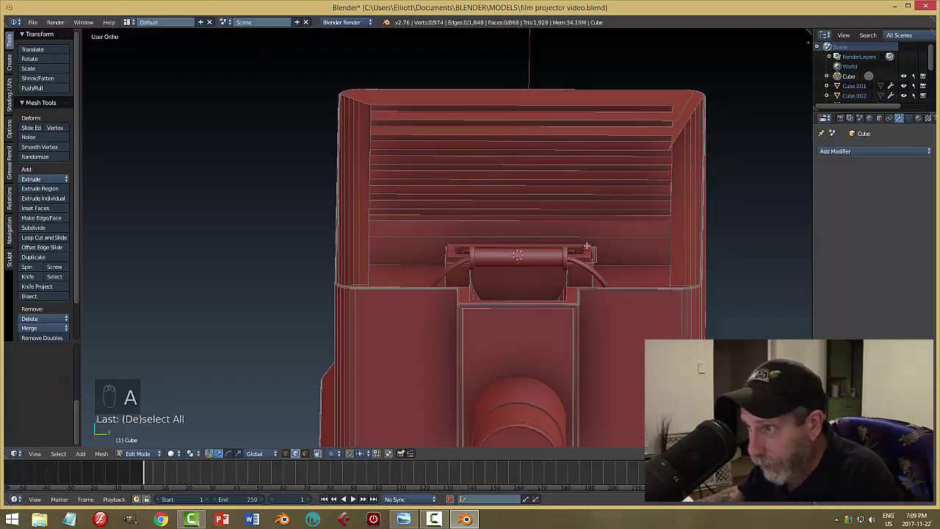
middle_drag(588, 246, 613, 245)
right_click(615, 275)
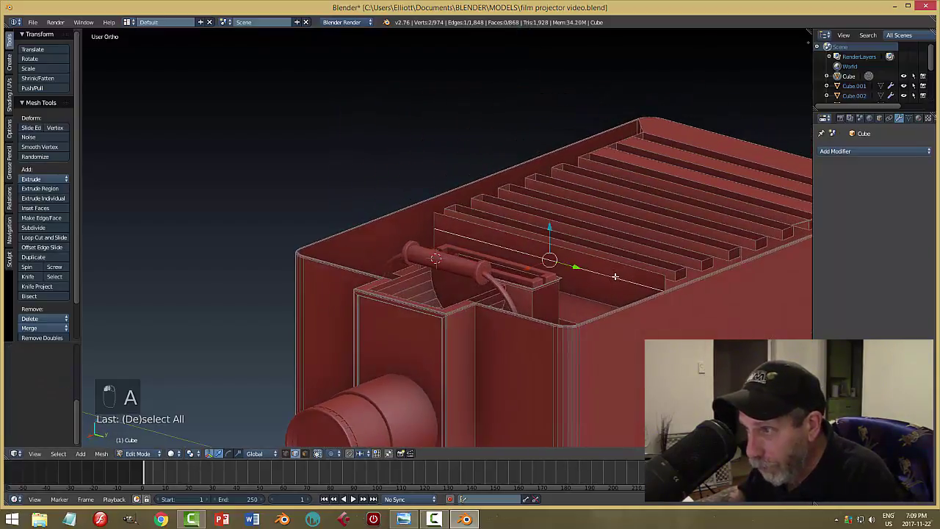
key(g)
key(z)
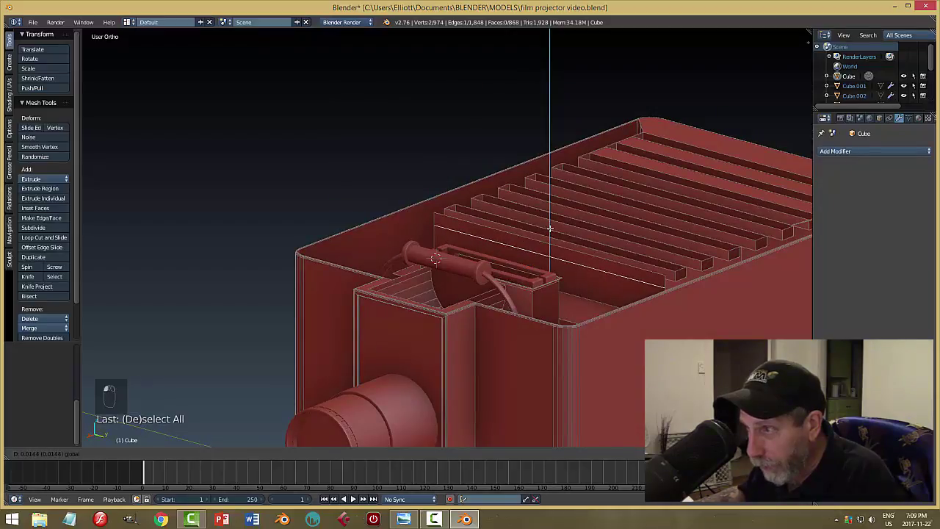
click(558, 250)
middle_drag(558, 250, 687, 263)
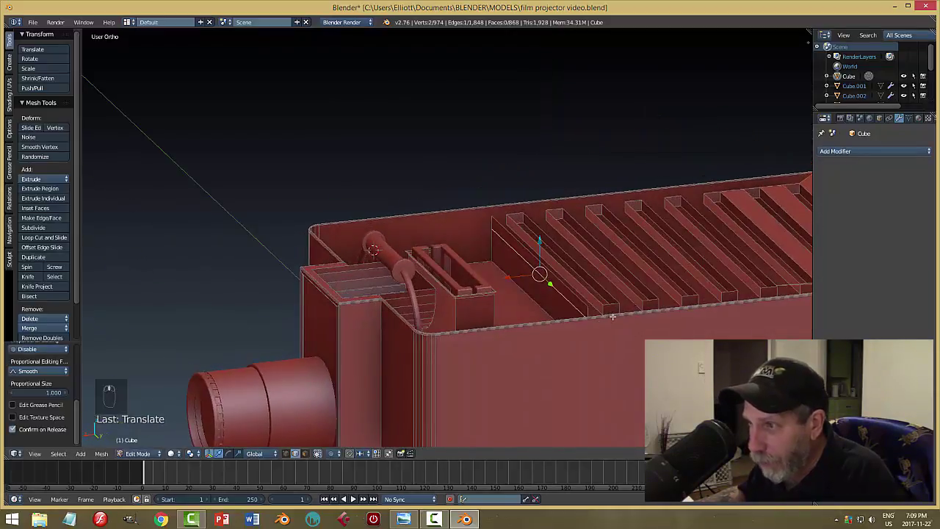
drag(539, 242, 539, 244)
Switch to face selection and delete the face of the vent-side recess wall below the knife-cut edge
key(a)
middle_drag(656, 264, 770, 275)
key(ctrl+Tab)
click(602, 271)
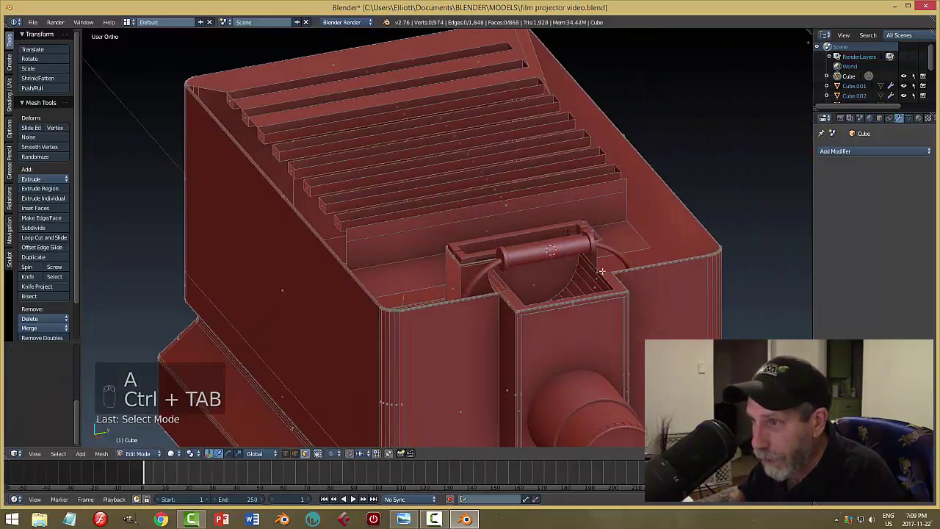
right_click(428, 246)
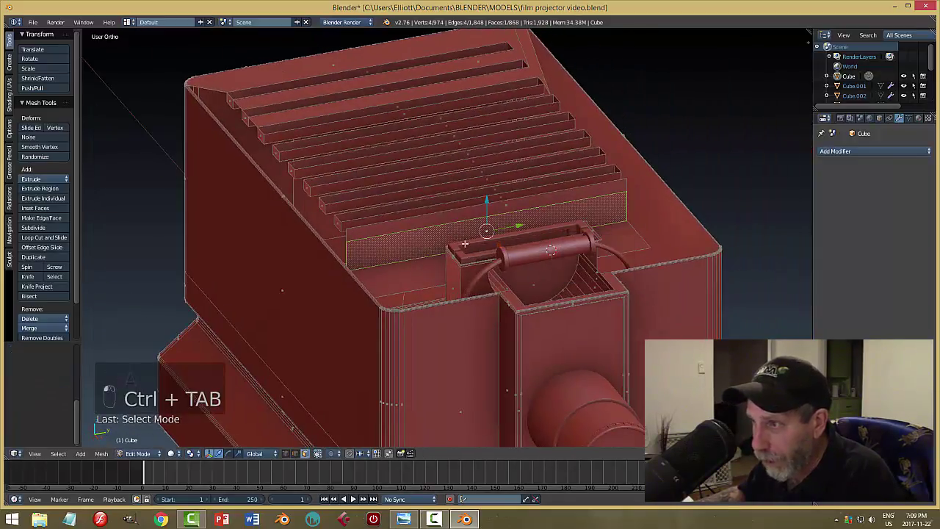
key(x)
click(647, 245)
Reveal all hidden faces of the body, deselect everything and return to Object Mode to inspect the opened recess
middle_drag(663, 245, 642, 242)
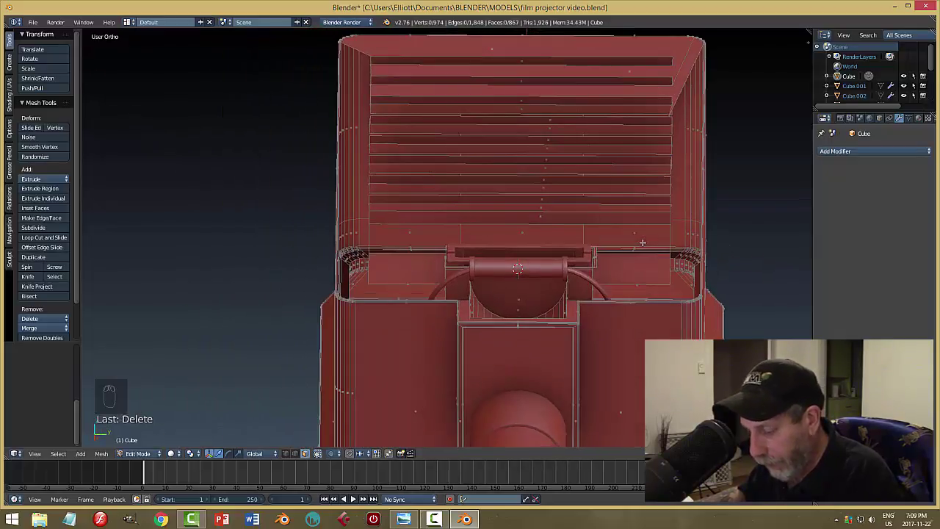
key(alt+h)
key(a)
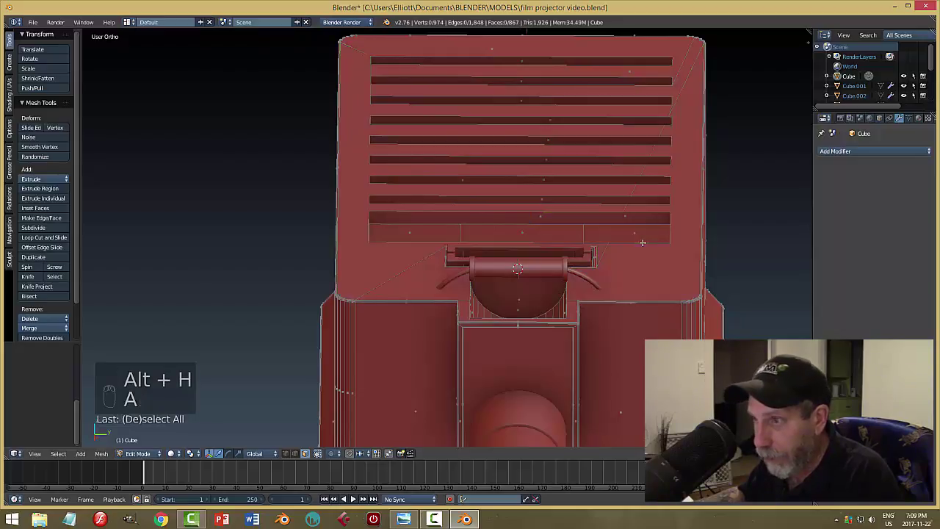
middle_drag(644, 264, 722, 262)
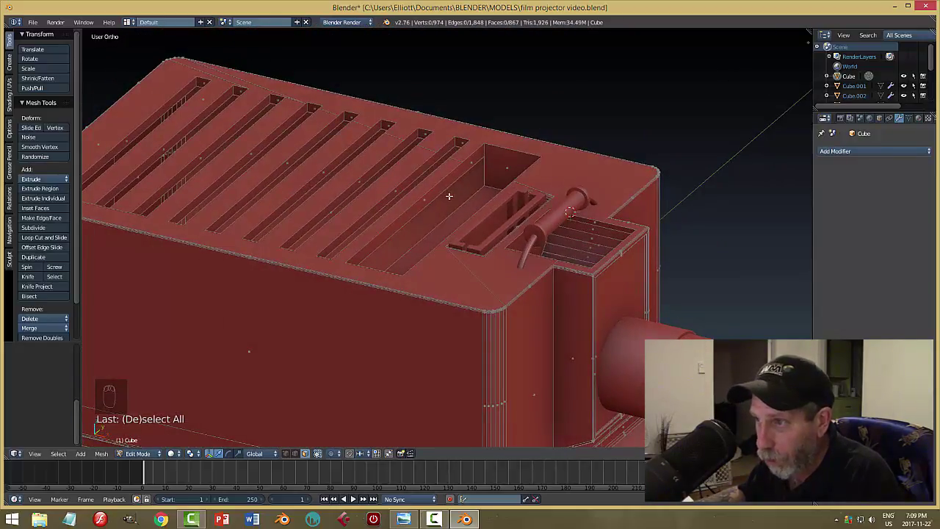
key(Tab)
click(399, 195)
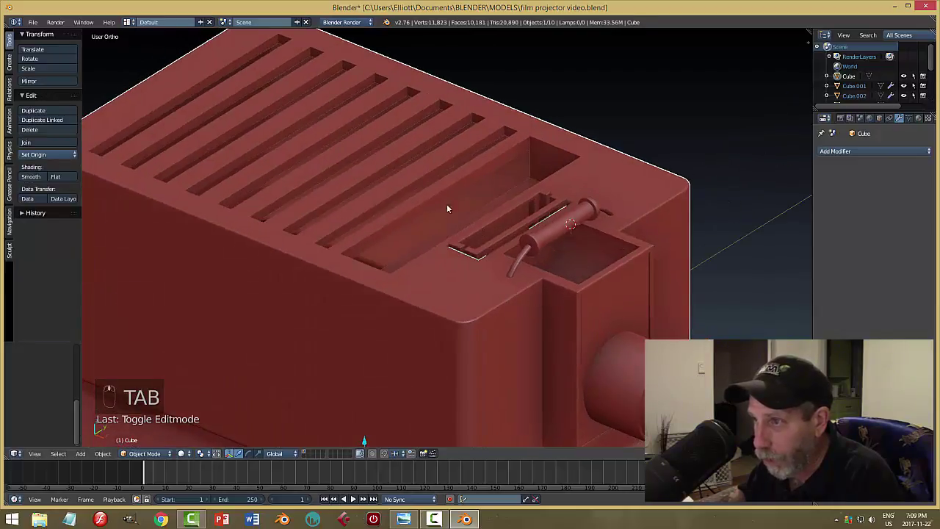
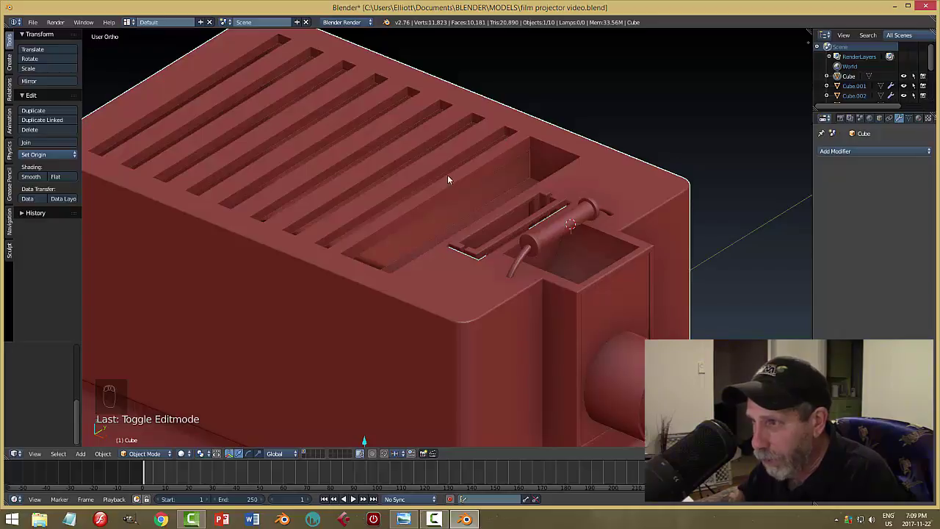
middle_drag(391, 213, 501, 214)
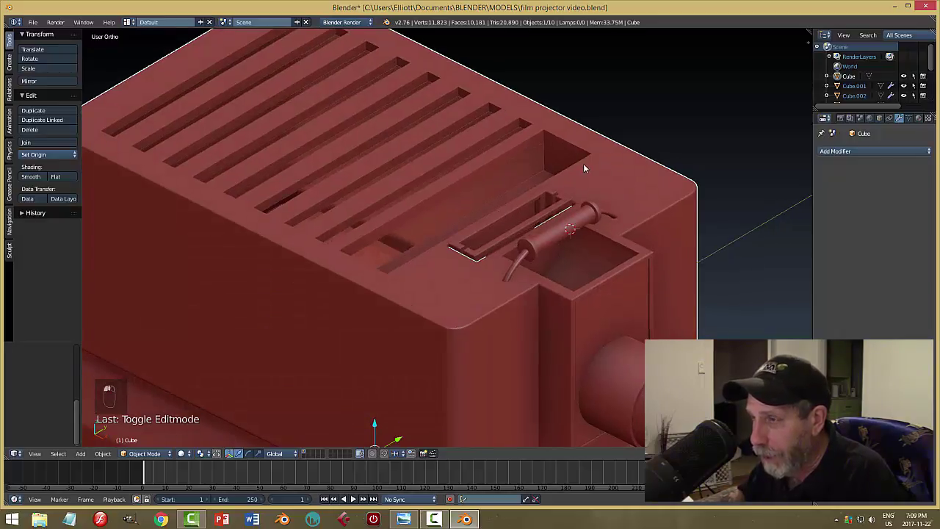
In Edit Mode, select the lower edge of the remaining vent-side recess wall, nudge it along Z, and return to Object Mode
key(Tab)
click(617, 170)
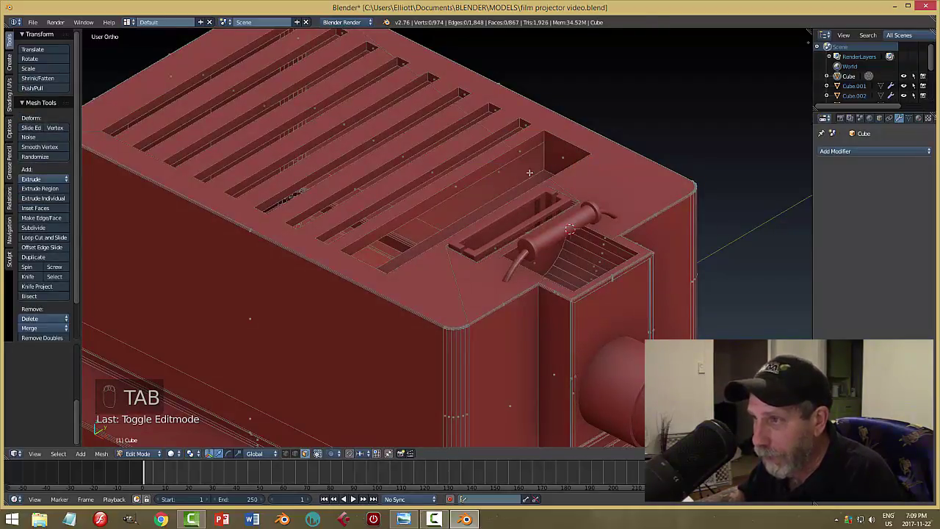
key(ctrl+Tab)
click(500, 162)
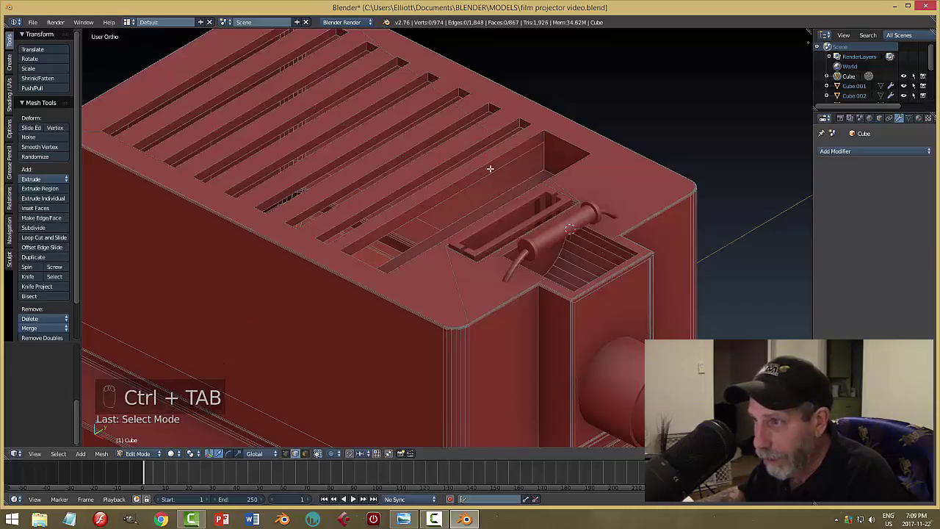
right_click(488, 174)
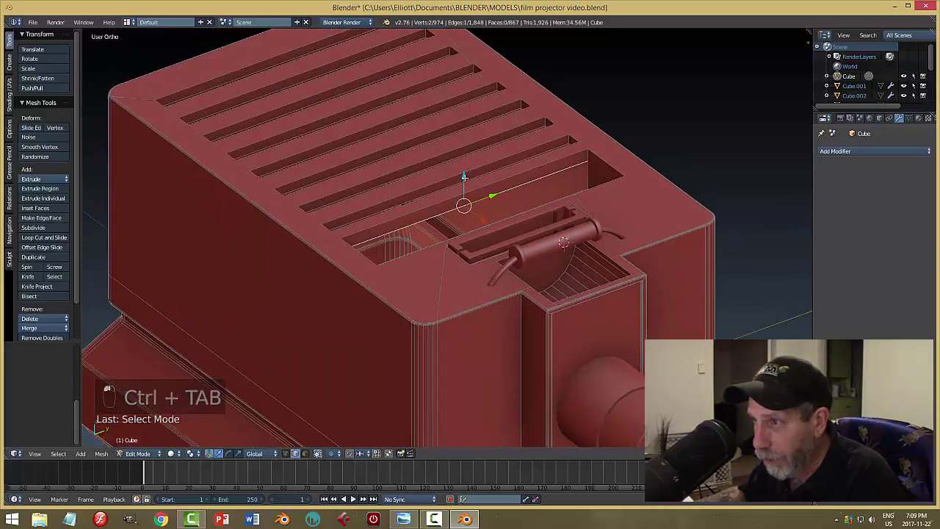
drag(463, 177, 464, 178)
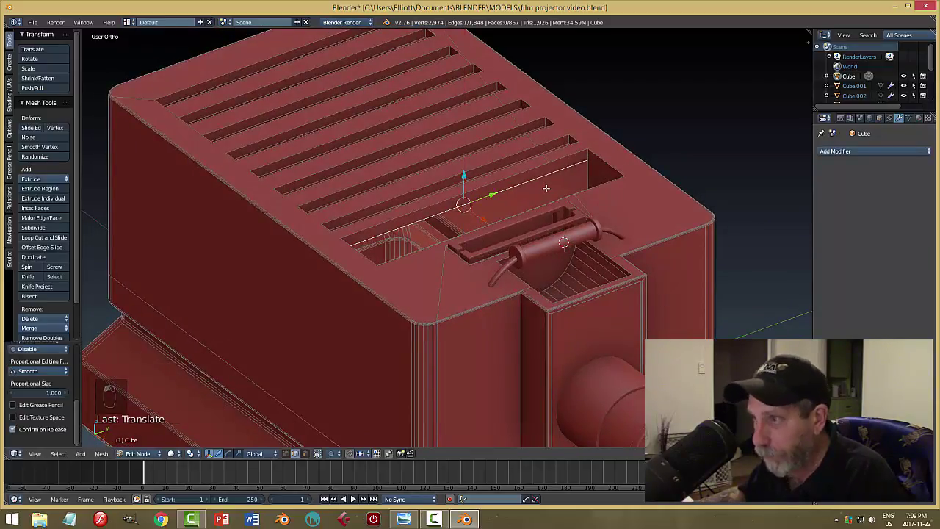
key(a)
key(Tab)
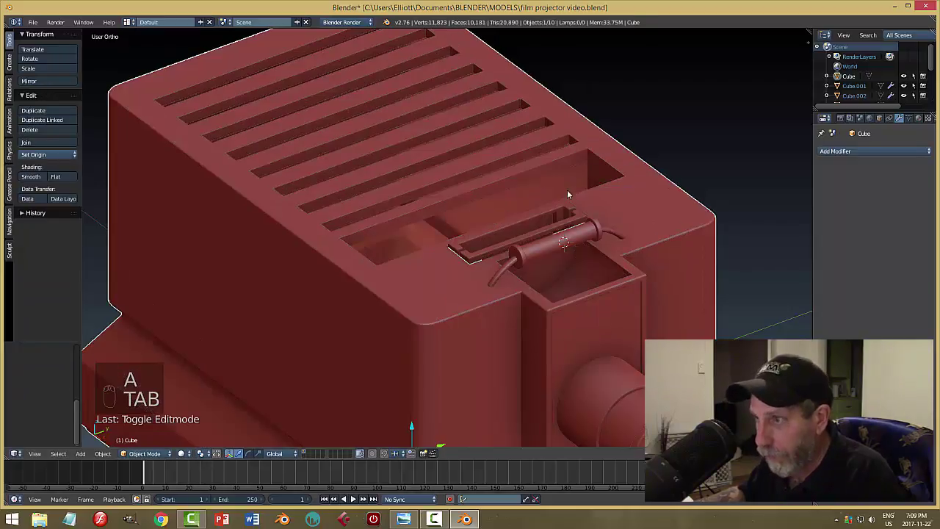
Unhide the hidden objects and delete the arrayed fins standing in the vent slots
key(a)
key(a)
middle_drag(567, 194, 616, 210)
key(alt+h)
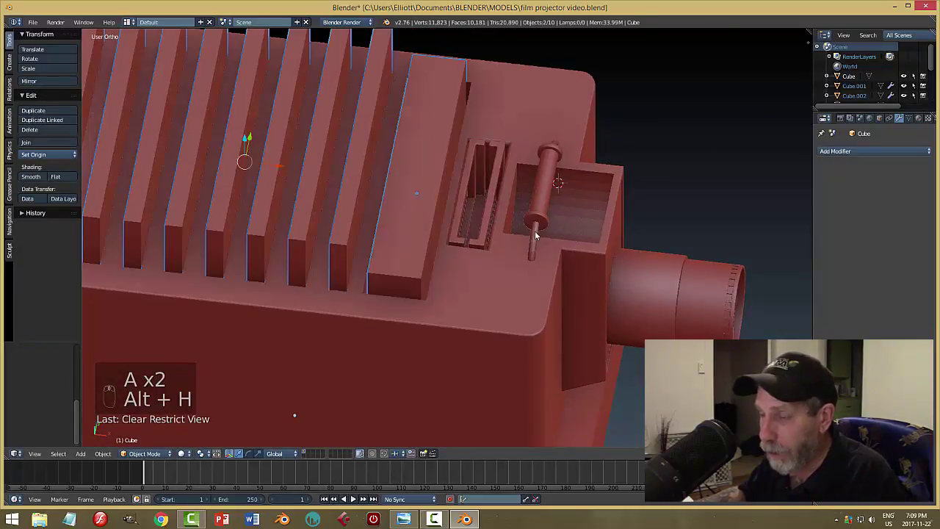
middle_drag(535, 235, 514, 214)
right_click(354, 215)
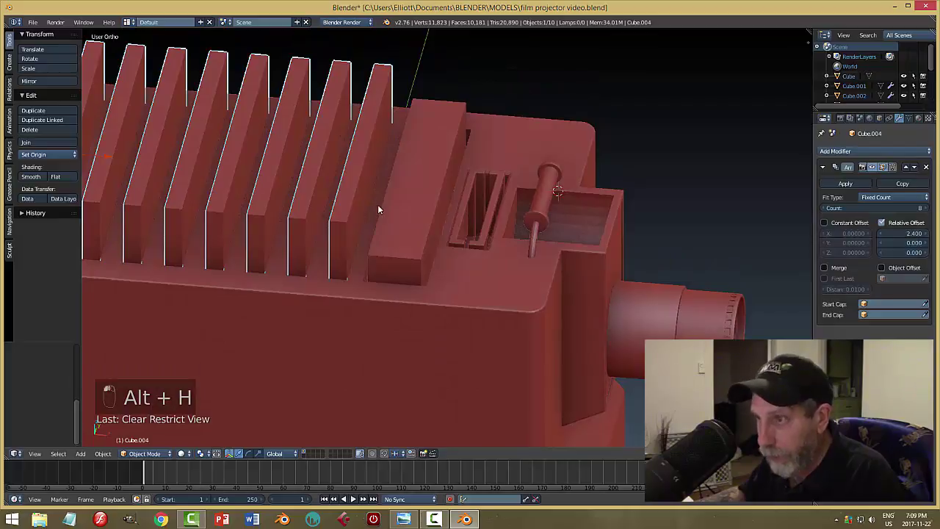
key(x)
click(378, 208)
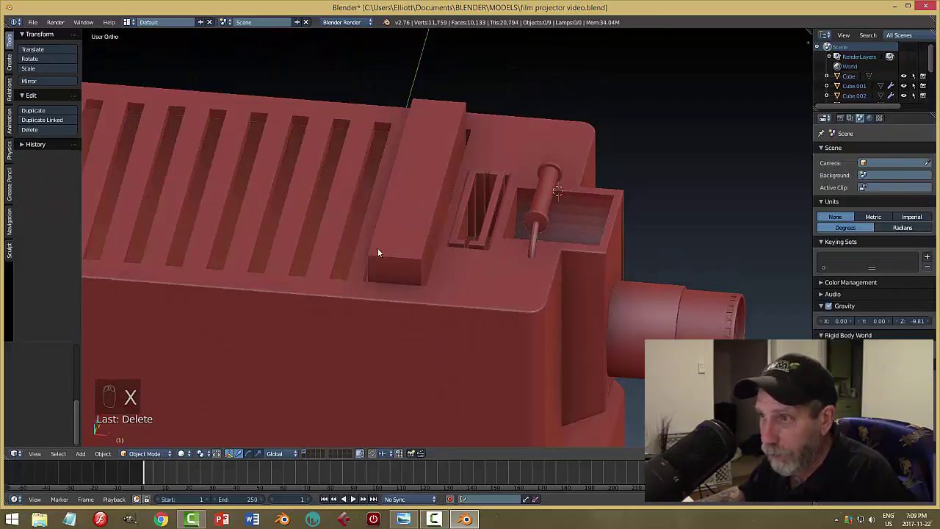
Select the slab sitting in the recess and raise it along Z until it is clear above the body
right_click(377, 253)
middle_drag(377, 253, 430, 241)
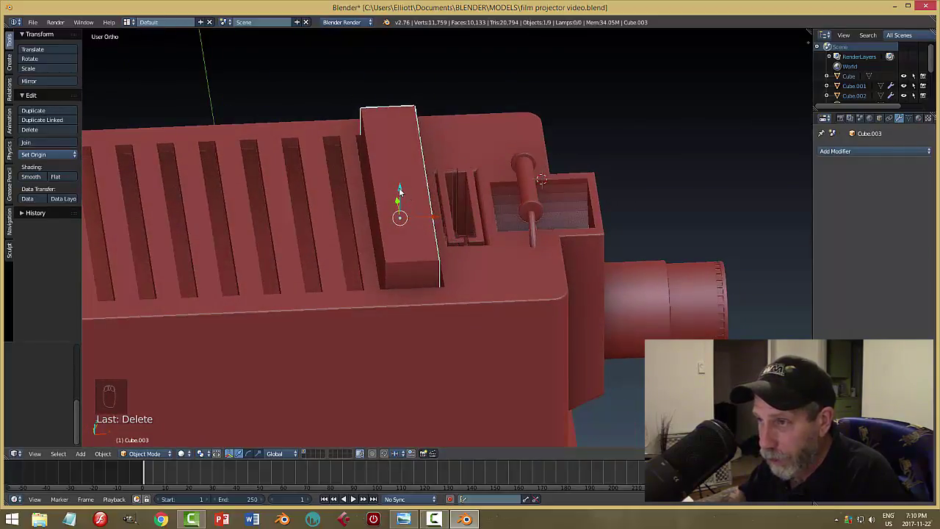
drag(400, 191, 410, 146)
middle_drag(415, 213, 492, 208)
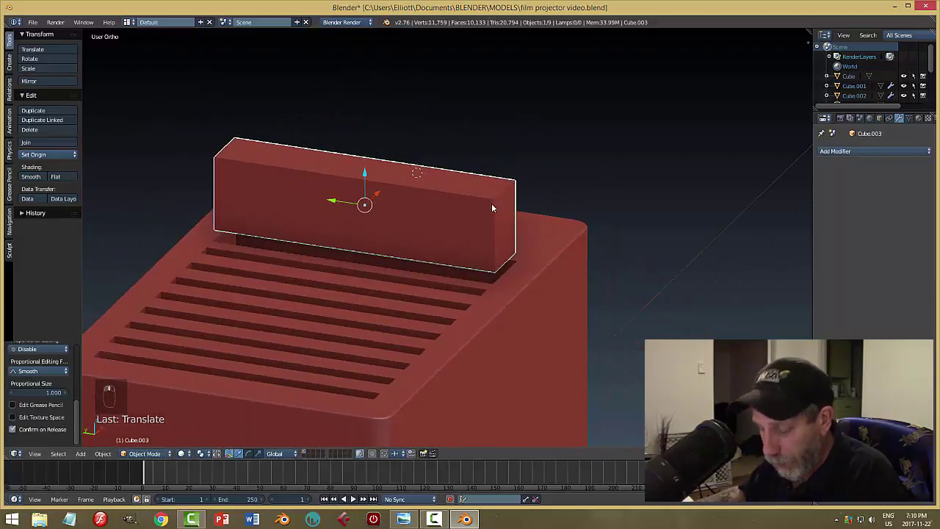
key(ctrl+z)
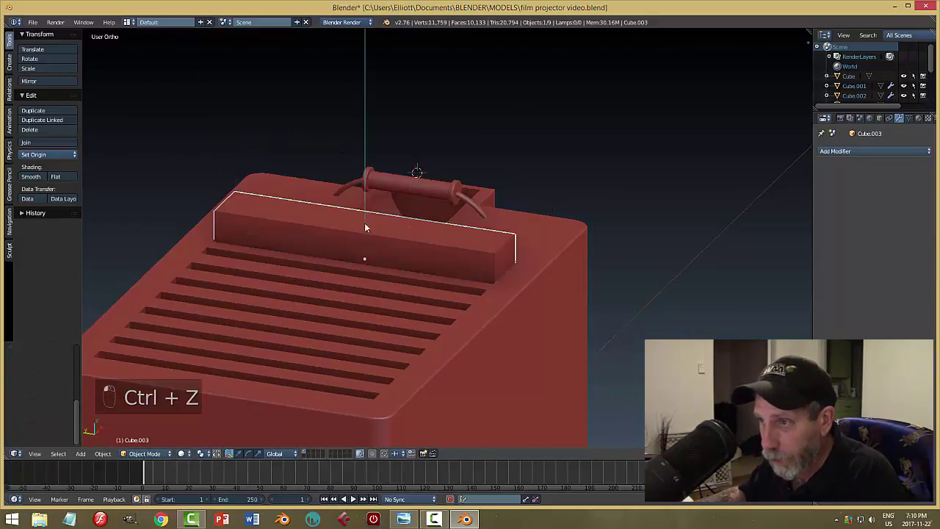
drag(365, 228, 369, 153)
mouse_move(475, 235)
middle_down()
mouse_move(491, 234)
mouse_move(482, 224)
middle_up()
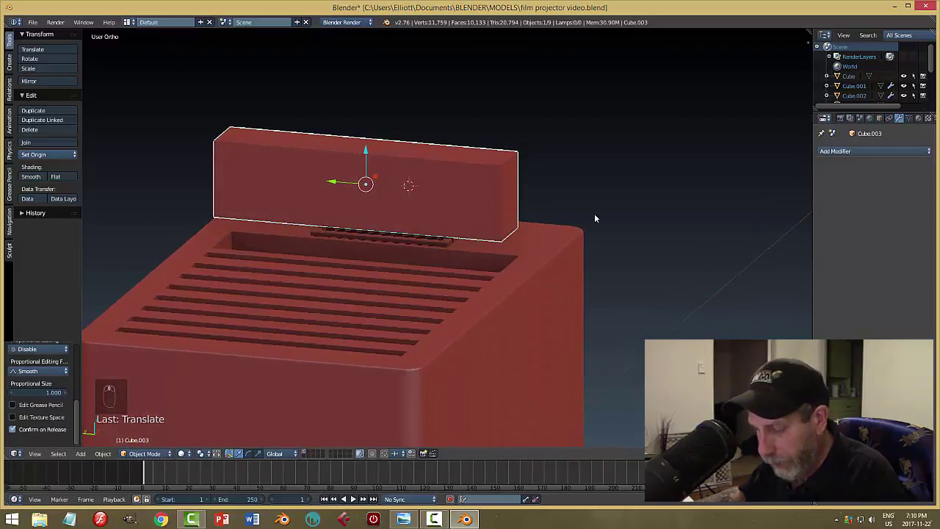
Flatten the raised slab into a thin plate by scaling it along Z to about 0.05
key(s)
key(z)
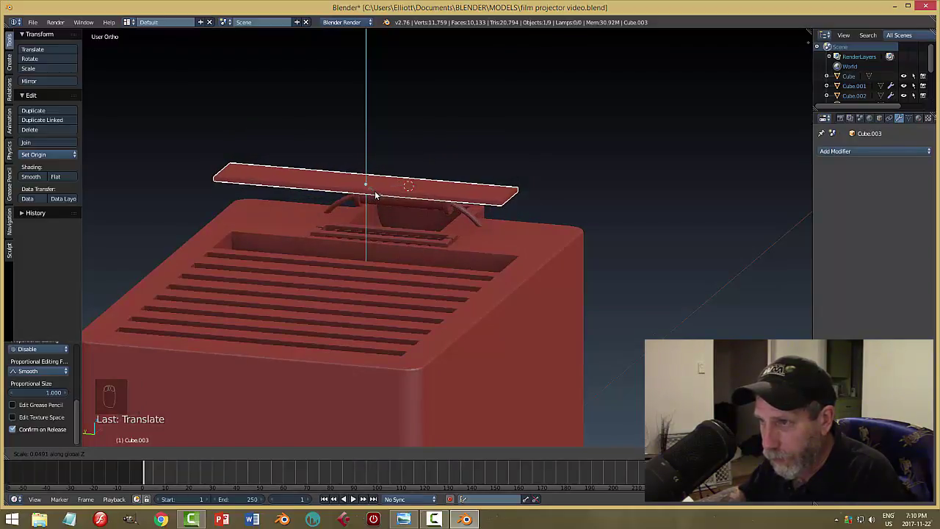
click(376, 194)
middle_drag(455, 211, 430, 184)
In Edit Mode, add two evenly spaced loop cuts across the plate's length
key(Tab)
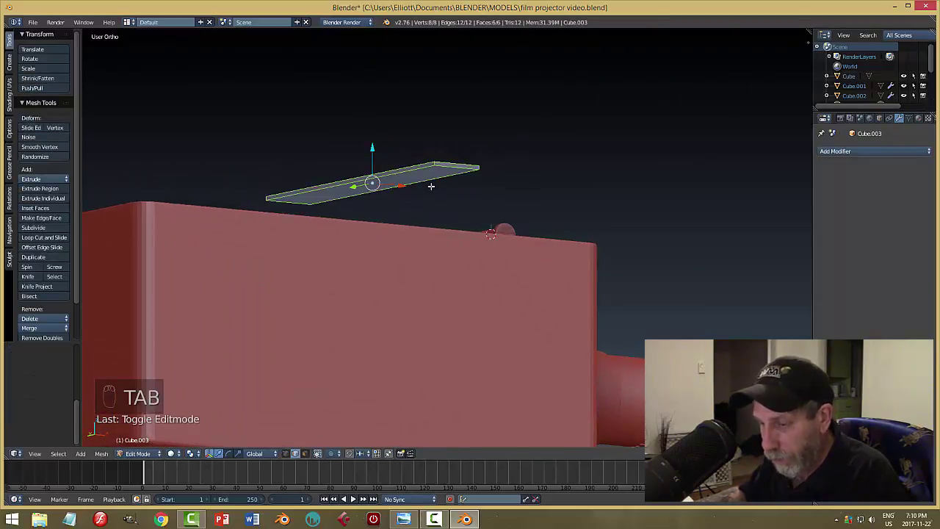
key(a)
key(ctrl+r)
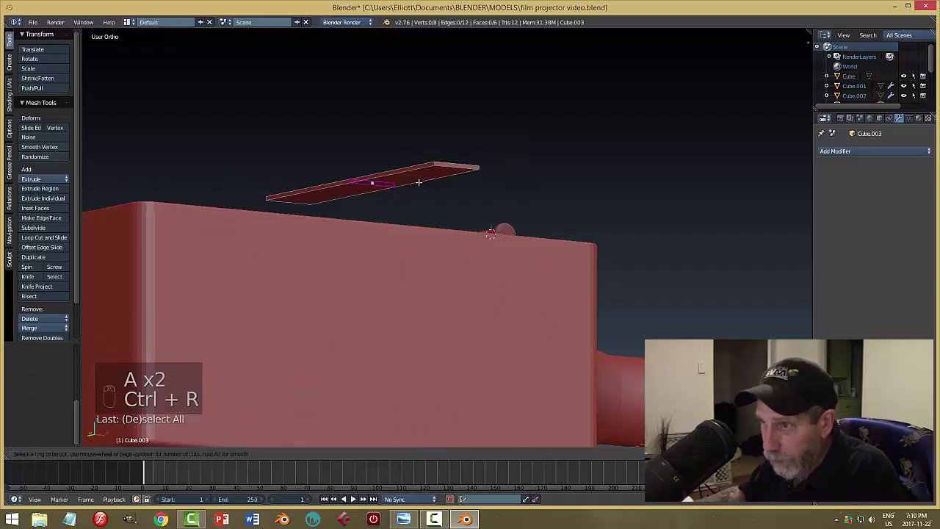
scroll(419, 183, up, 1)
click(418, 183)
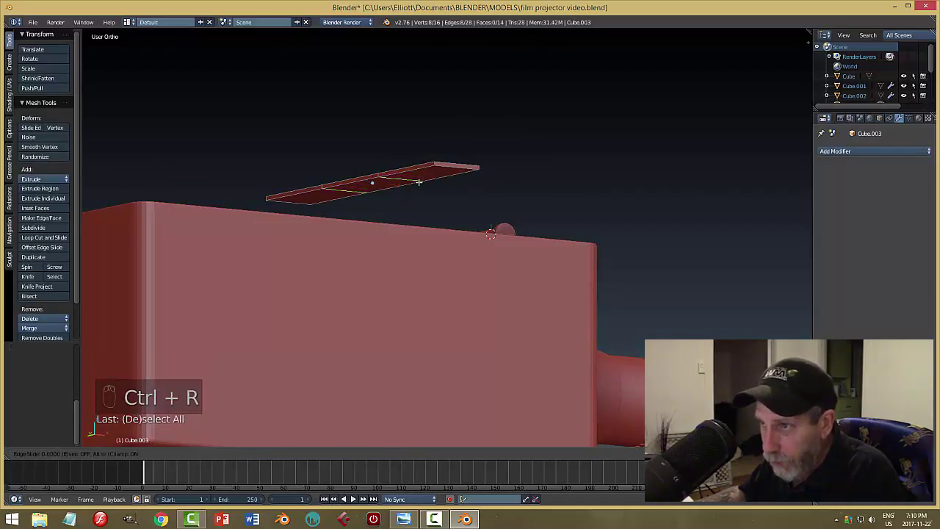
right_click(425, 188)
middle_drag(428, 196, 449, 223)
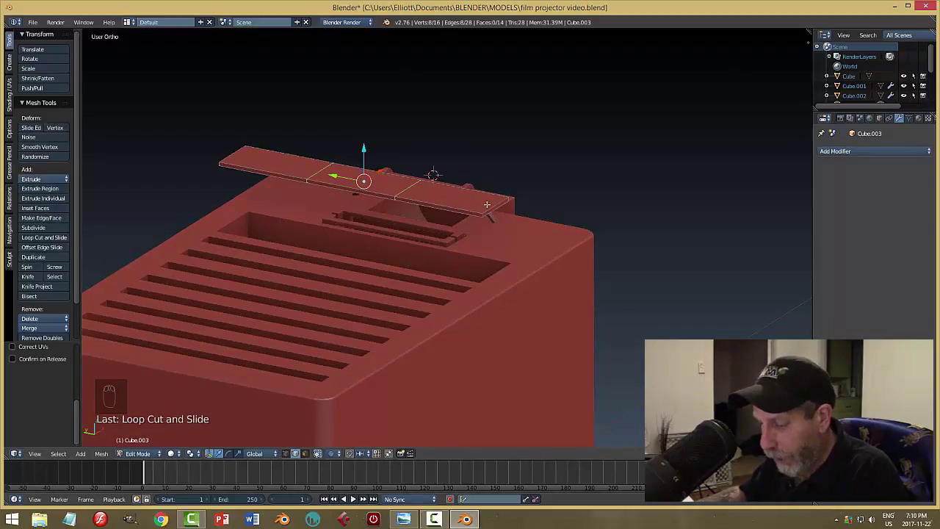
Spread the two loop cuts towards the plate's ends by scaling them along Y to about 2.82, and deselect them
key(s)
key(y)
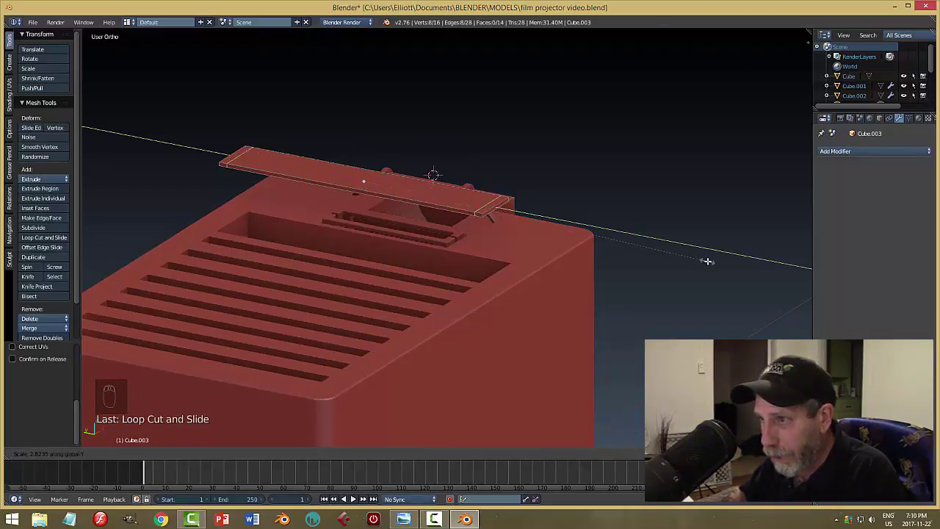
click(707, 260)
middle_drag(573, 252, 507, 220)
key(a)
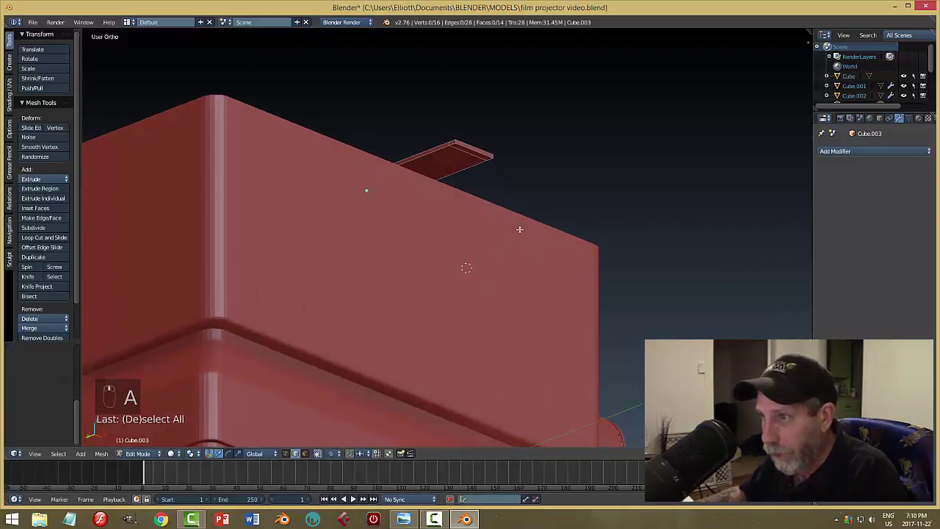
Extrude the narrow end faces on the plate's underside and pull them down along Z to form two legs
key(ctrl+Tab)
click(479, 237)
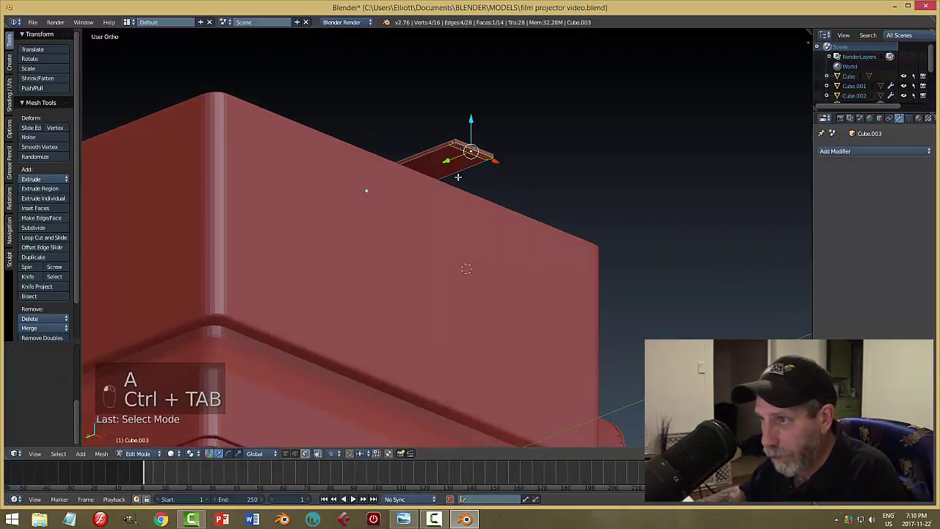
middle_drag(458, 177, 283, 152)
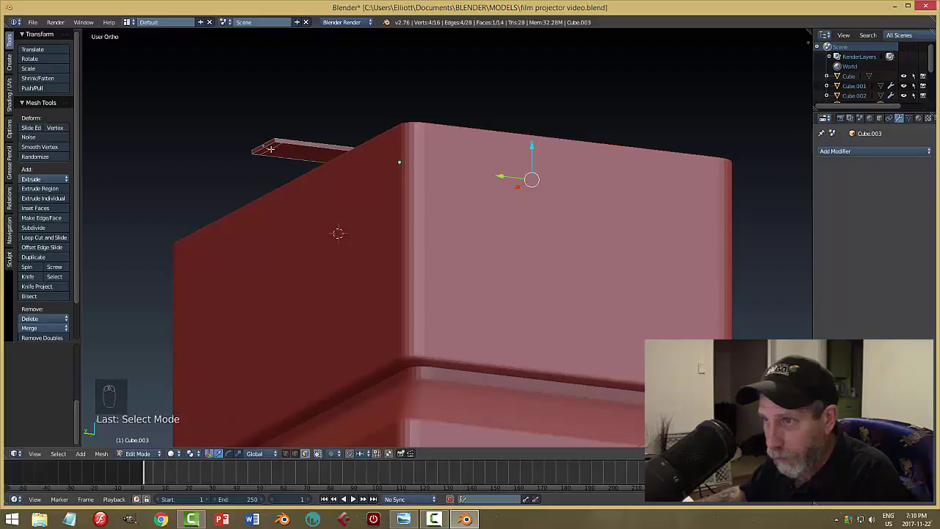
middle_drag(441, 178, 441, 220)
key(e)
click(440, 224)
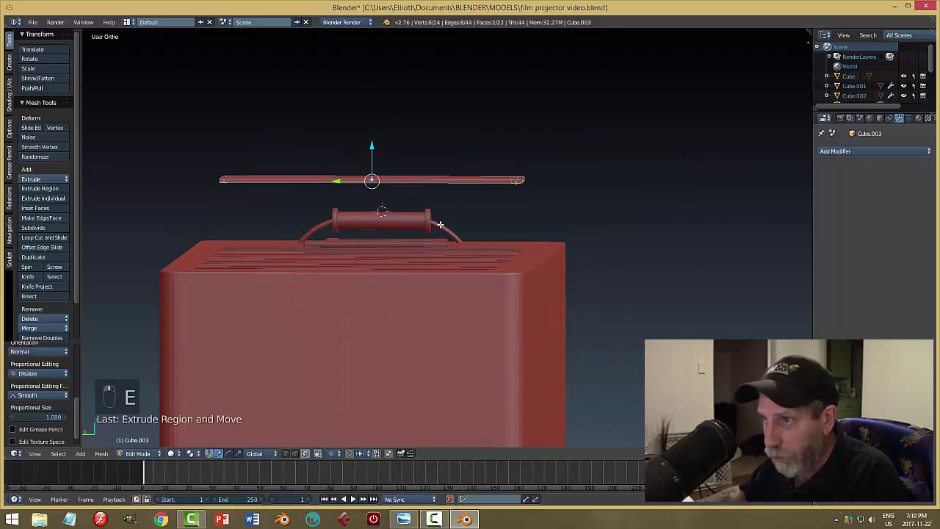
key(e)
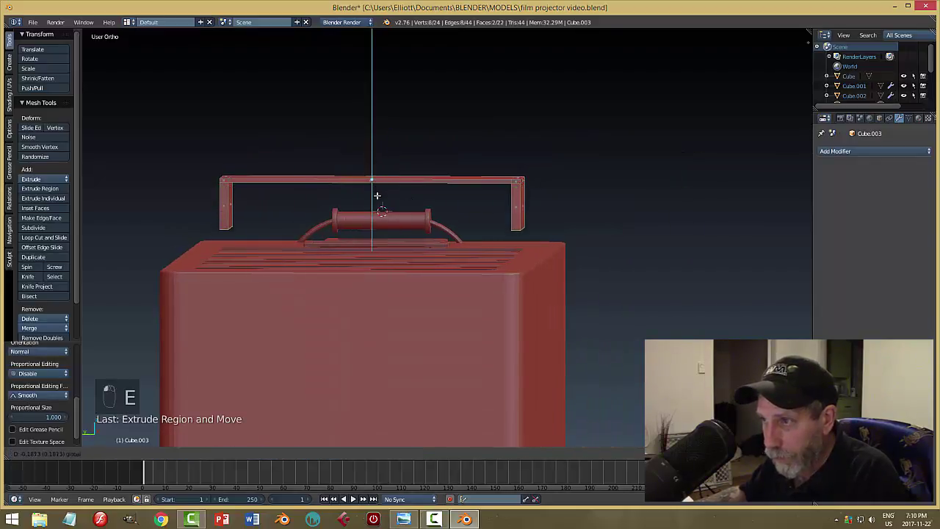
click(378, 200)
Thin both legs by scaling their inner faces apart along Y to about 1.02, and return to Object Mode
middle_drag(513, 196, 547, 201)
right_click(529, 200)
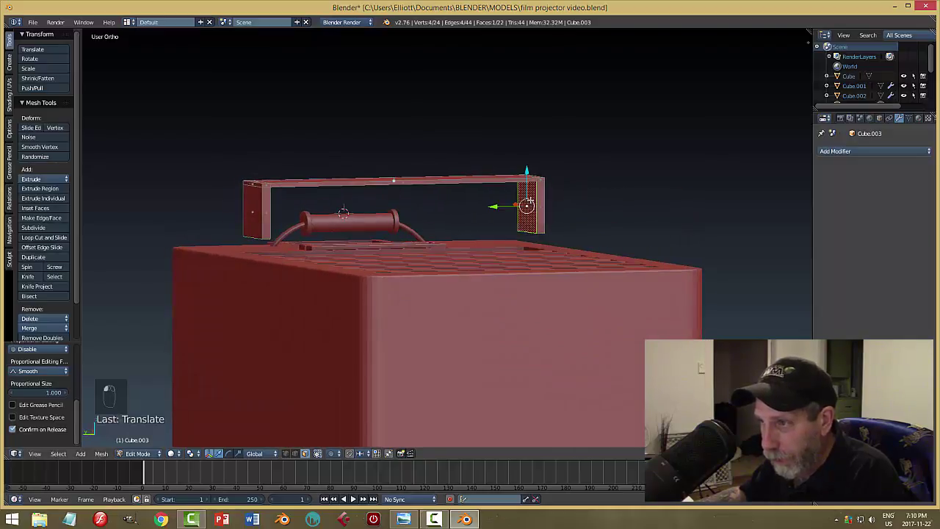
middle_drag(600, 220, 548, 218)
shift+right_click(232, 207)
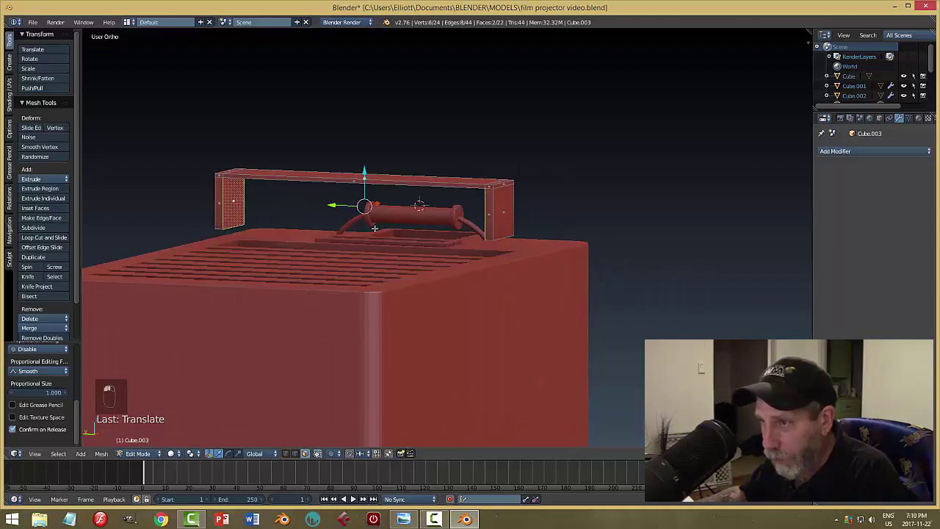
middle_drag(471, 256, 494, 255)
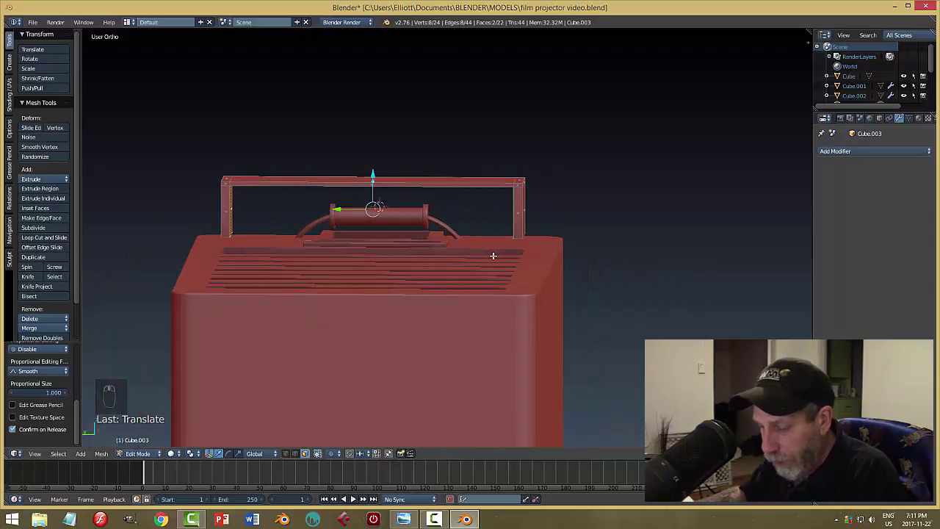
key(s)
key(y)
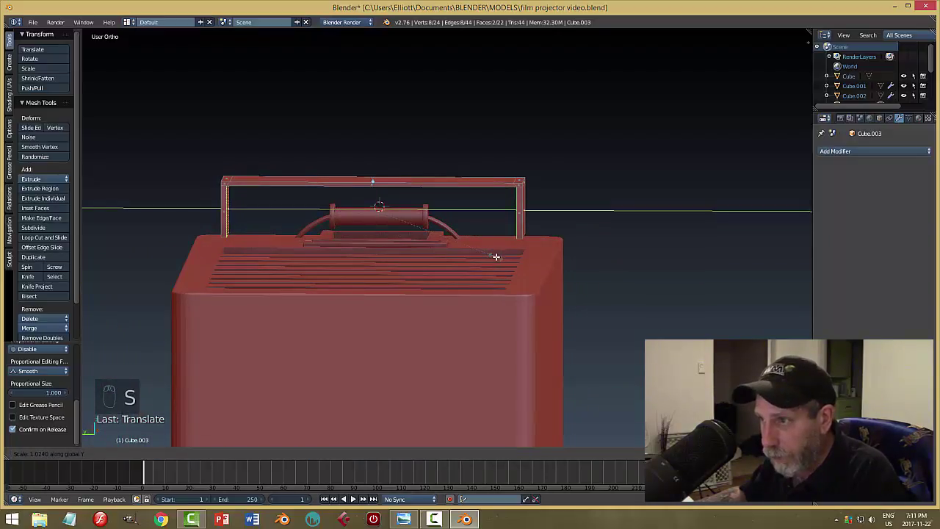
click(506, 257)
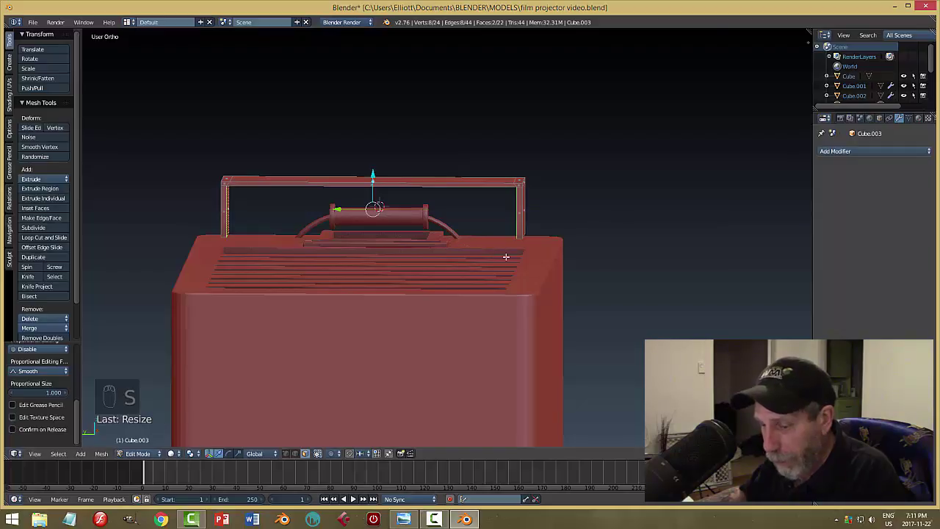
key(a)
middle_drag(584, 251, 549, 249)
key(Tab)
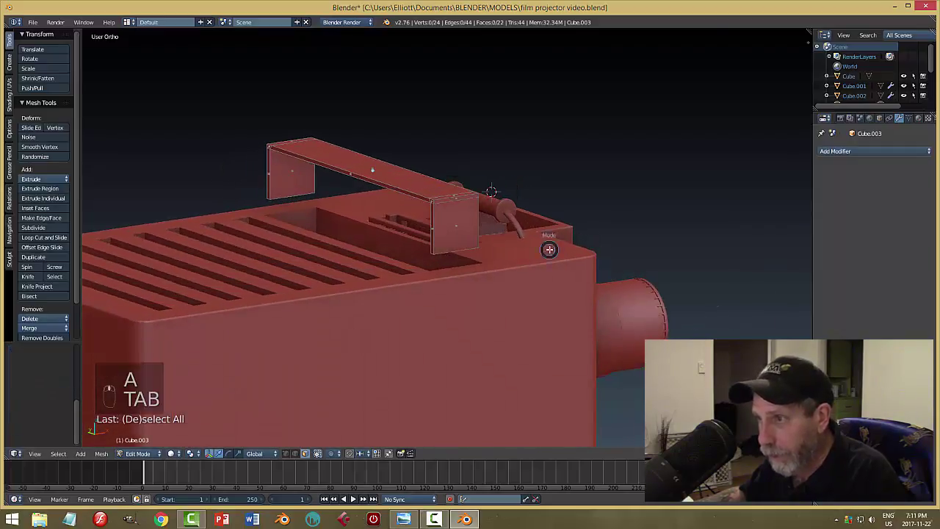
Lower the legged cover plate along Z so its legs drop into the recess on the body's top
click(480, 251)
middle_drag(480, 250, 551, 255)
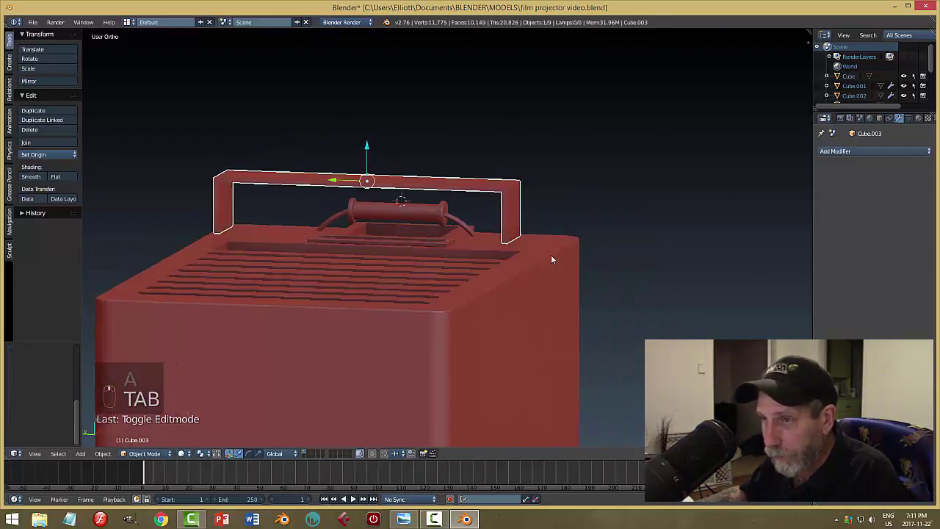
drag(368, 151, 376, 209)
middle_drag(376, 209, 622, 260)
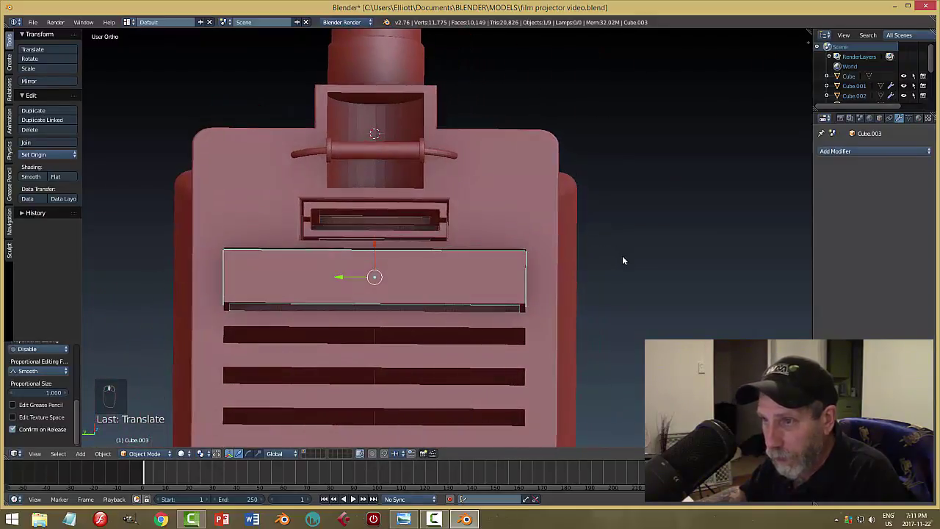
Scale the cover bar over the wide top slot slightly narrower along the Y axis so its ends fit the opening
middle_drag(535, 301, 529, 298)
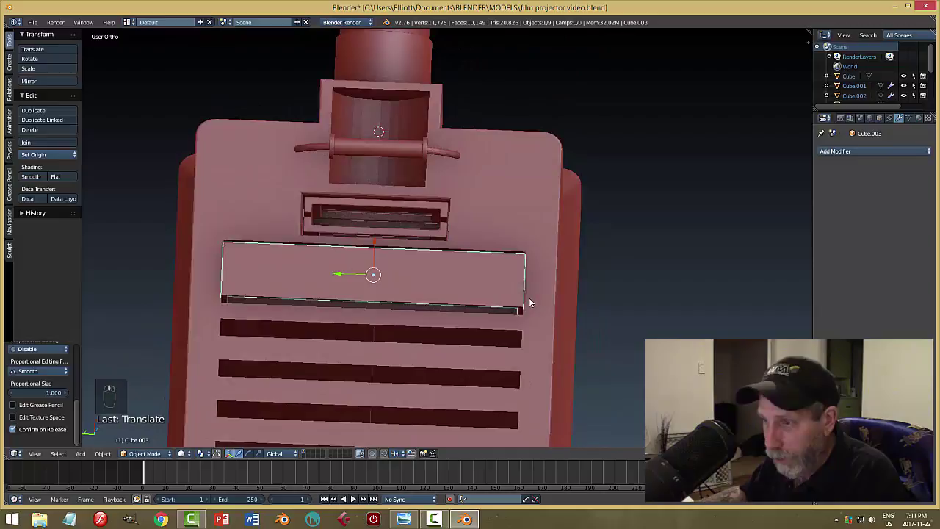
key(s)
key(y)
click(582, 278)
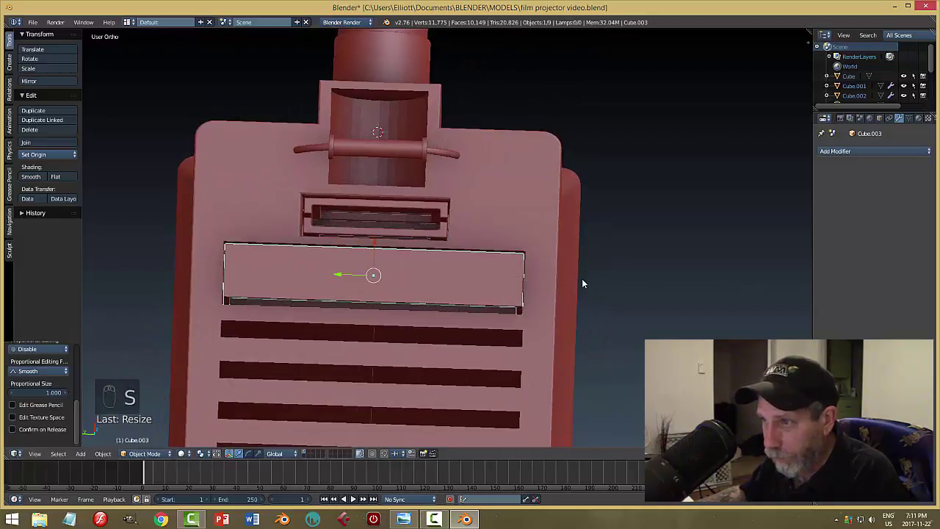
Apply the rotation and scale of the cover bar
middle_drag(582, 278, 455, 203)
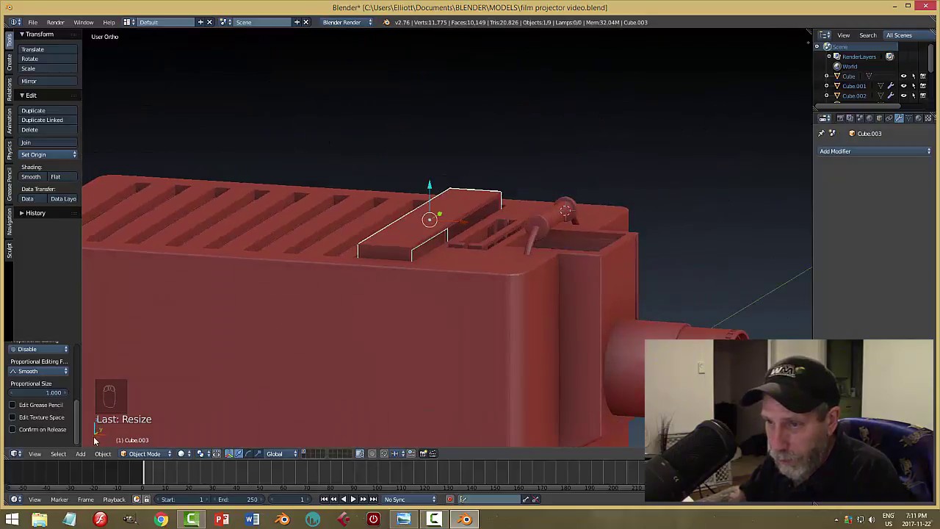
click(102, 454)
mouse_move(147, 382)
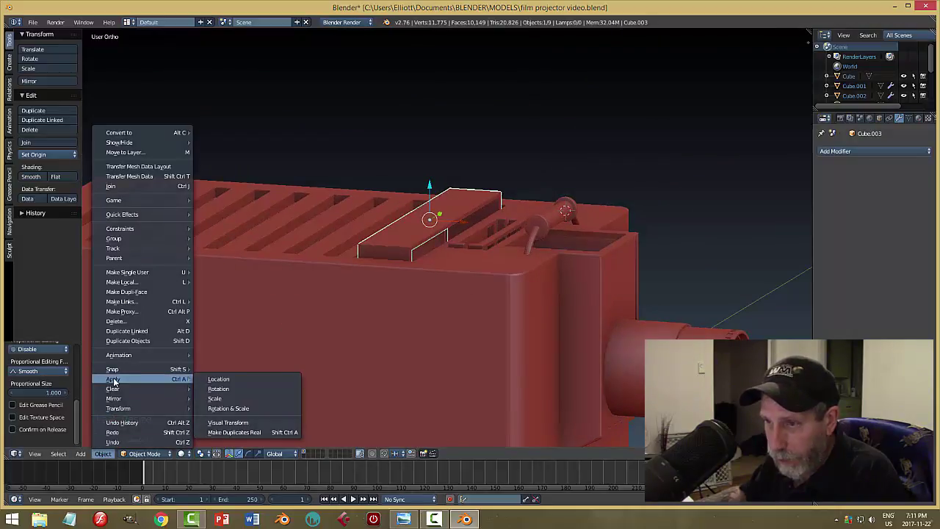
click(242, 404)
Add a Bevel modifier to the cover bar and set it to 2 segments
click(840, 151)
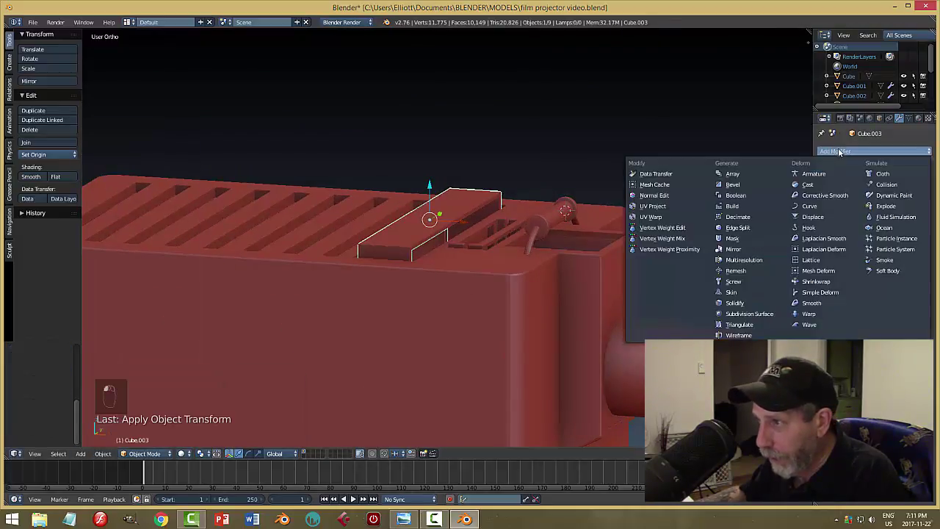
click(751, 184)
middle_drag(626, 235, 590, 272)
scroll(590, 272, up, 2)
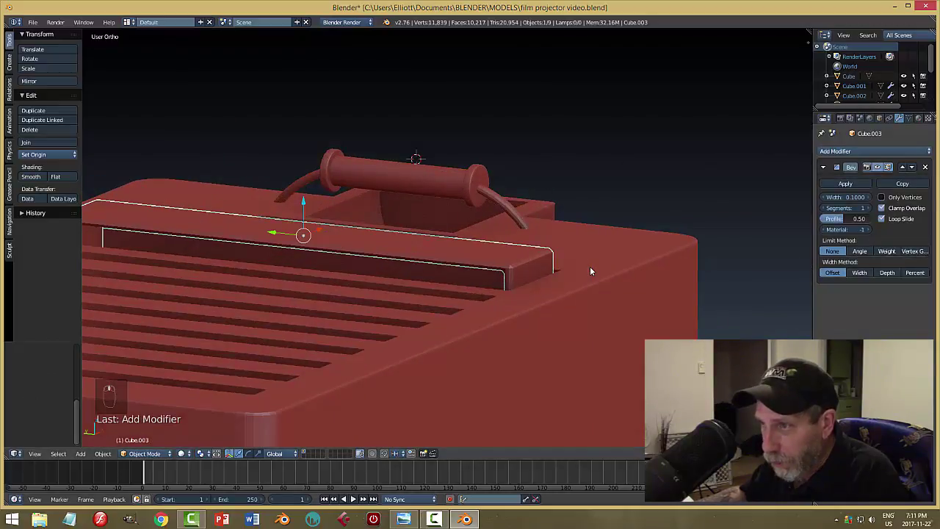
click(868, 208)
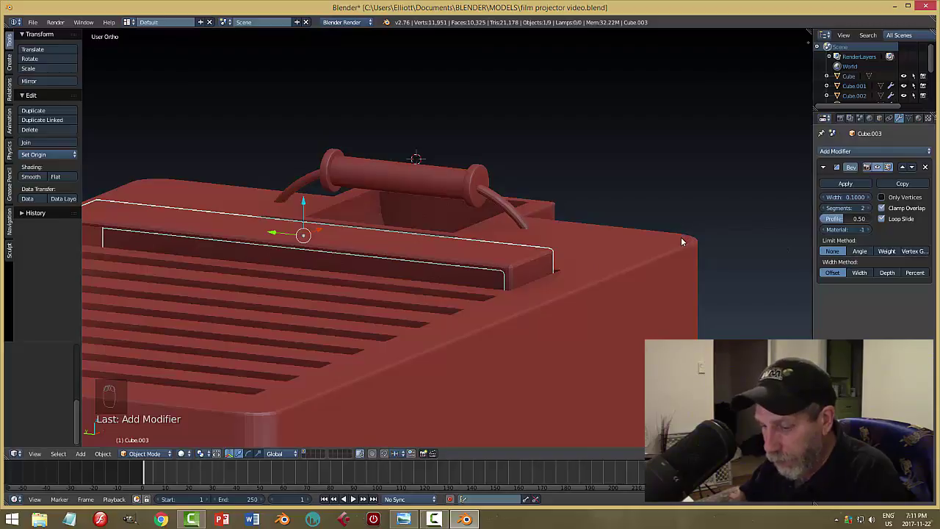
Reduce the cover bar's bevel width to 0.0210, with the bar reselected for the edit and deselected again
key(a)
middle_drag(680, 241, 637, 253)
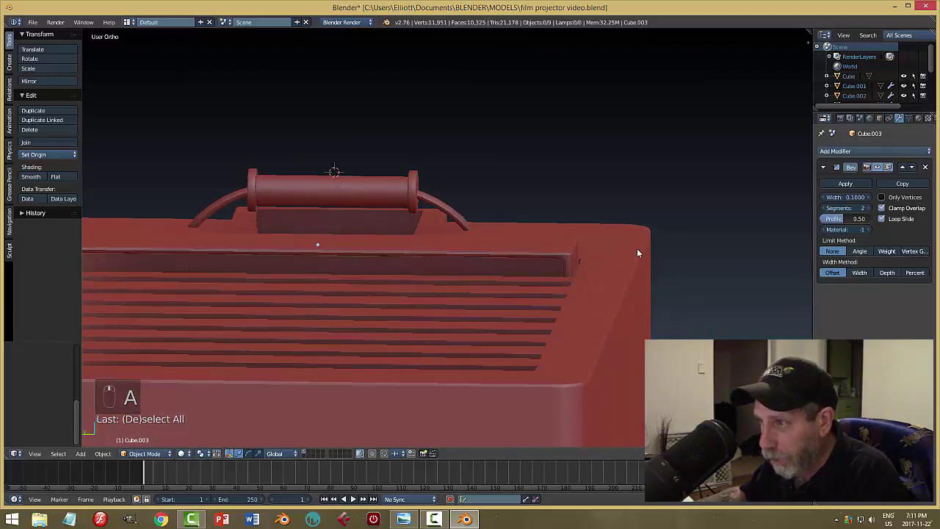
right_click(567, 258)
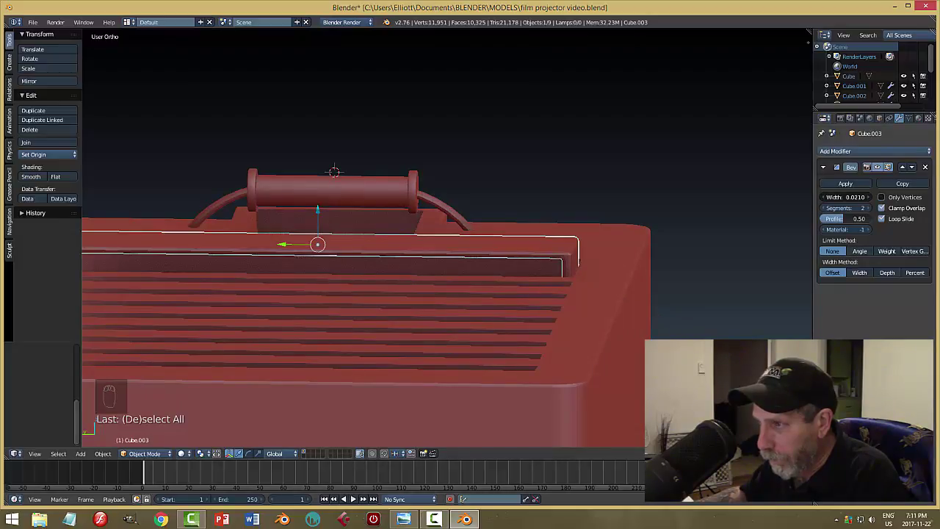
drag(845, 197, 837, 196)
key(a)
Apply the Bevel modifier on the cover bar and save the file
middle_drag(637, 238, 416, 209)
key(ctrl+s)
right_click(407, 259)
click(845, 183)
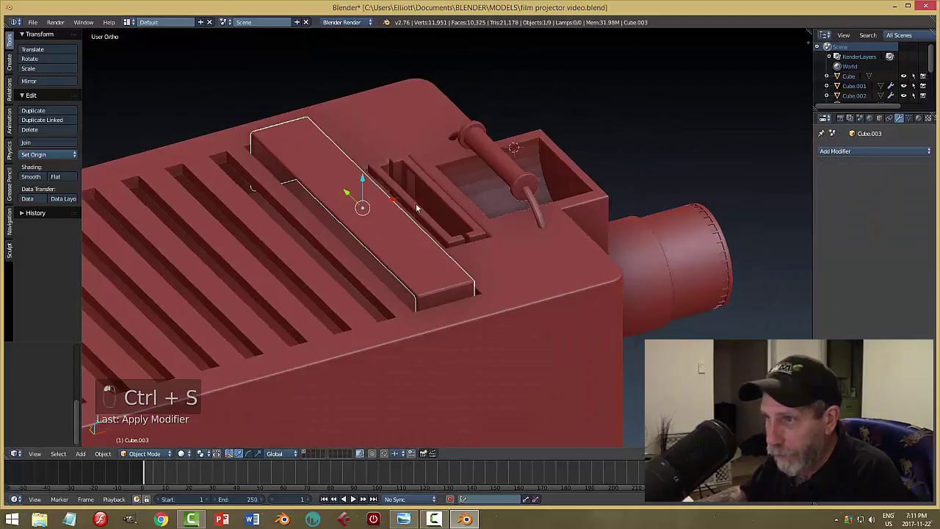
Adjust the cover bar's height along Z so it sits slightly proud of the projector's top surface
key(g)
key(z)
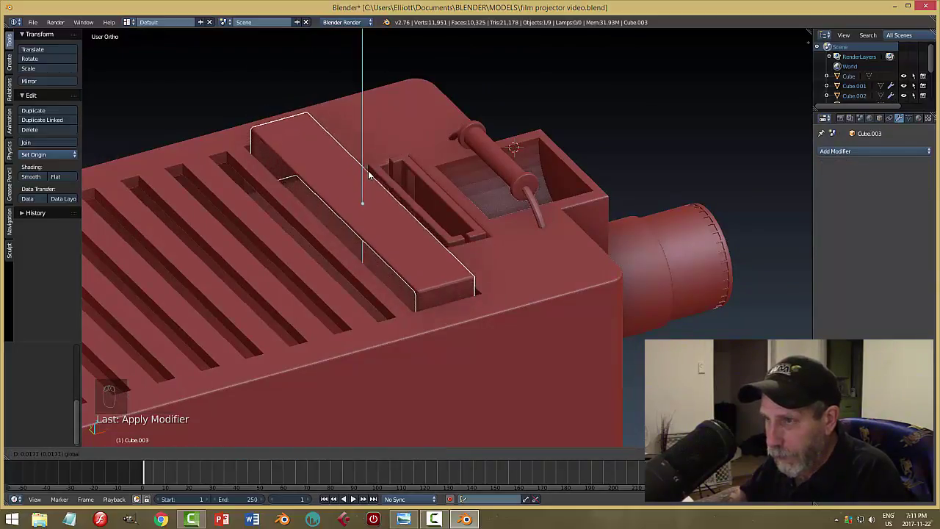
click(376, 155)
middle_drag(376, 155, 467, 215)
key(g)
key(z)
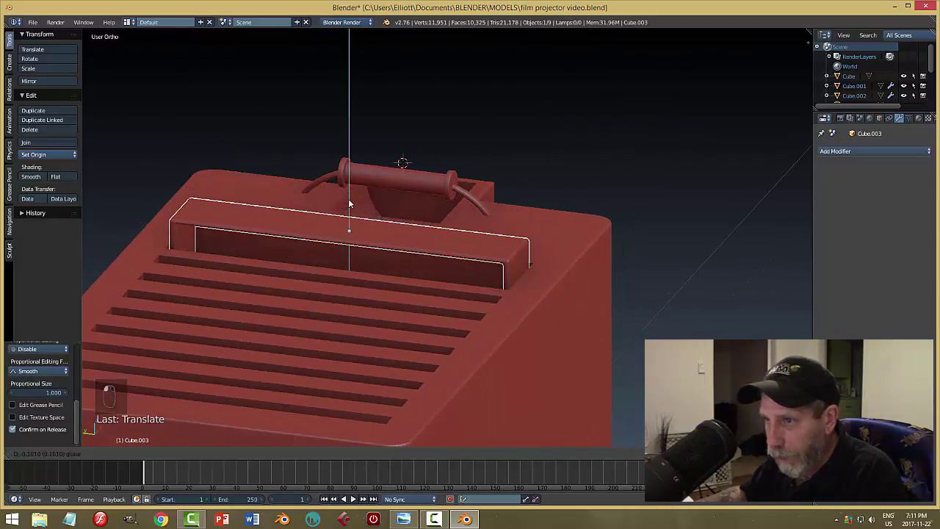
right_click(352, 213)
middle_drag(353, 213, 449, 219)
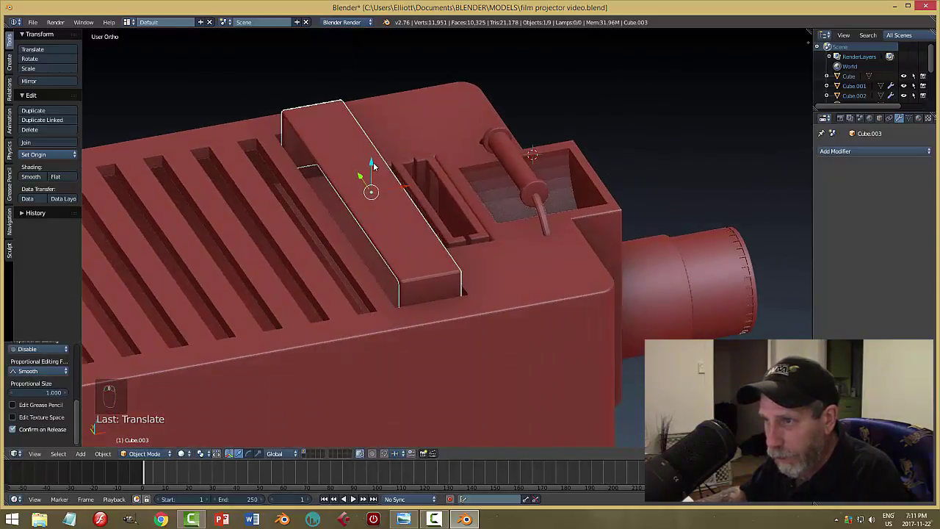
key(g)
key(z)
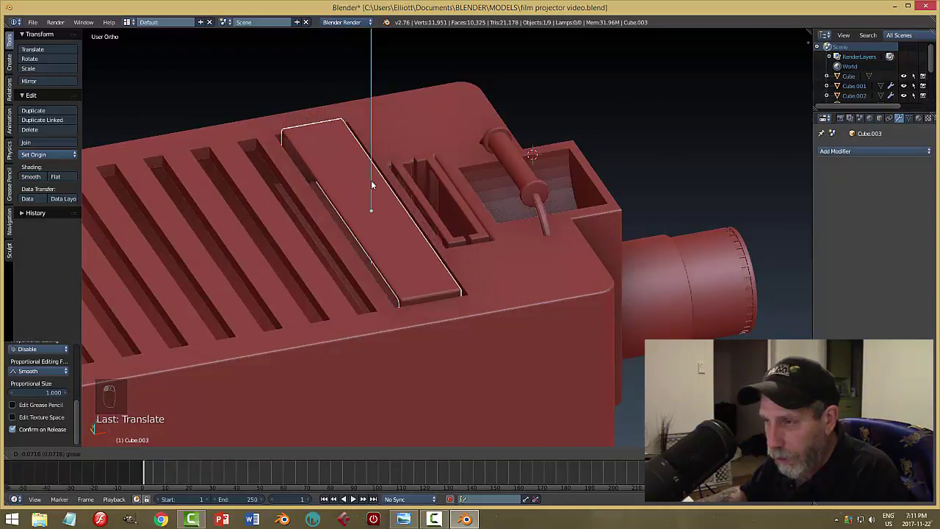
click(434, 195)
middle_drag(434, 196, 413, 234)
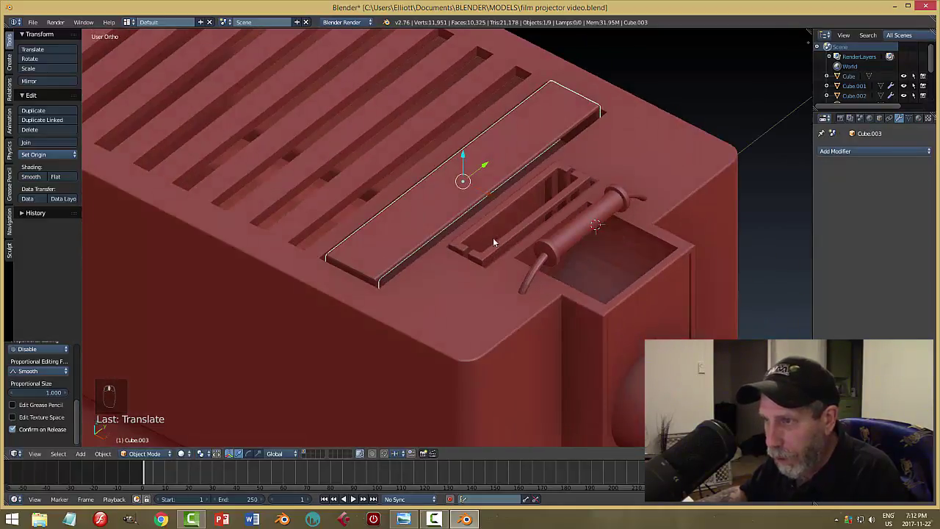
Raise the cover bar along Z well clear of the projector body so both legs are exposed
middle_drag(529, 229, 388, 214)
drag(360, 209, 361, 123)
middle_drag(361, 123, 265, 188)
middle_drag(277, 257, 434, 232)
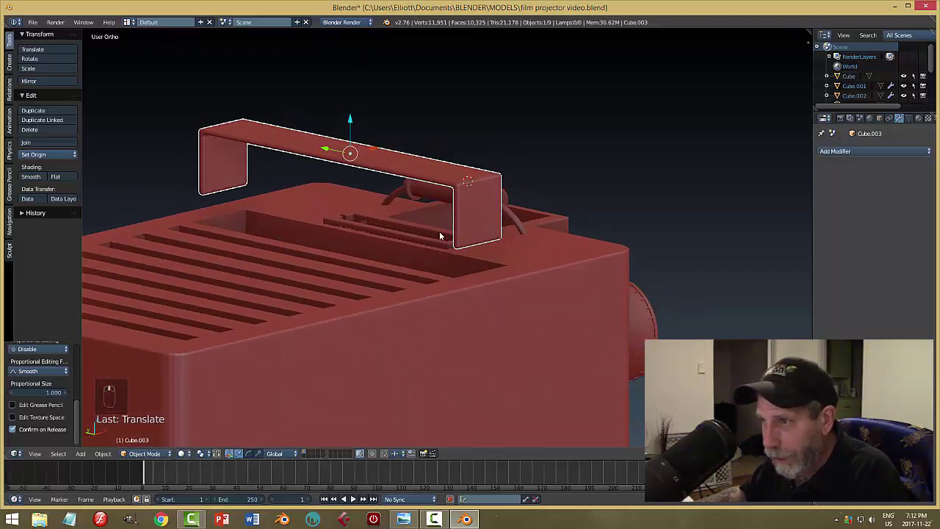
Enter Edit Mode on the raised bar and box-select the lower ends of both legs in a wireframe right view
key(Tab)
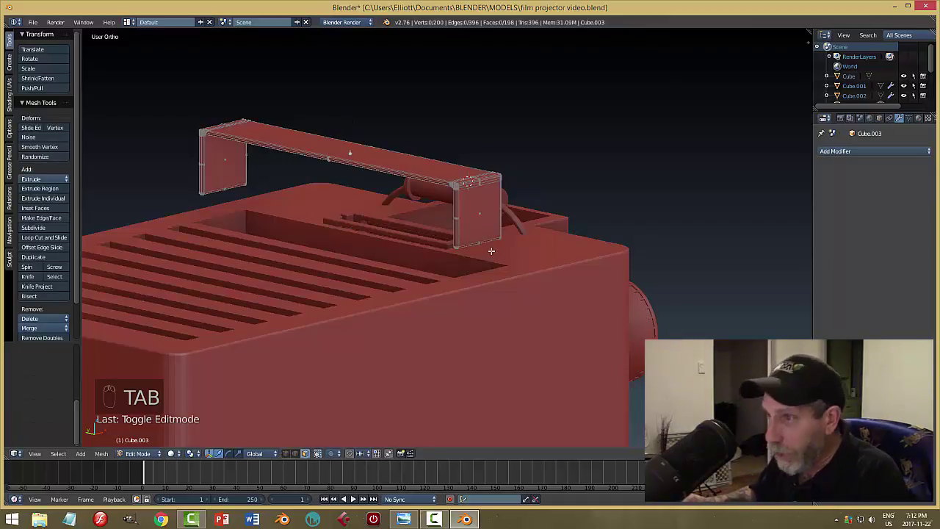
key(KP_3)
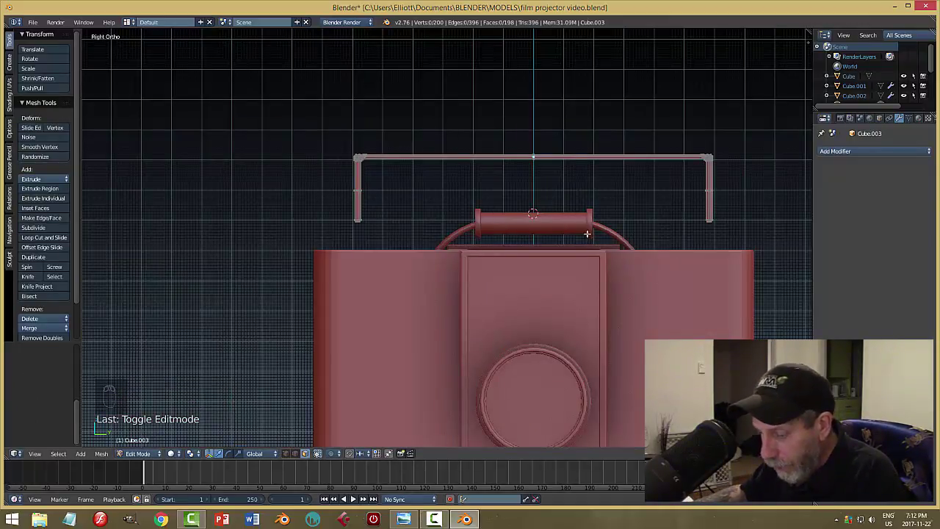
key(z)
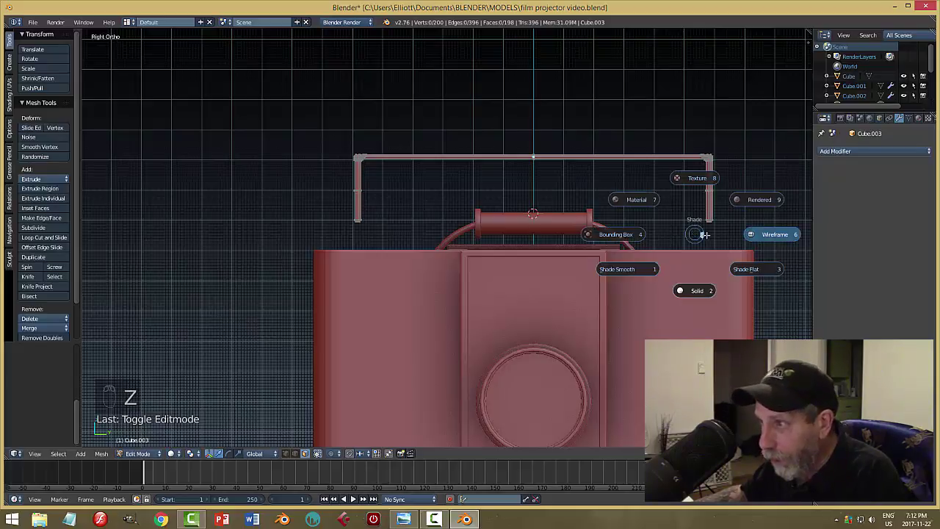
click(754, 236)
key(b)
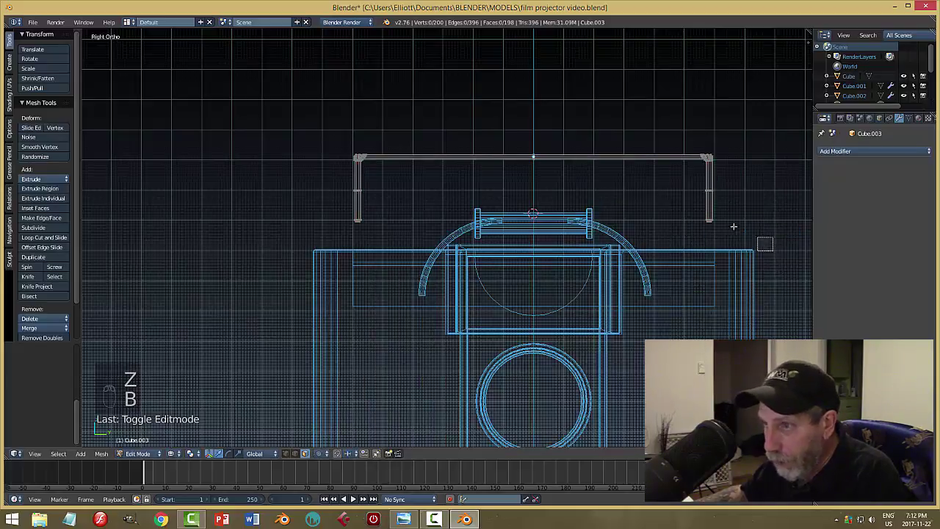
drag(773, 209, 328, 256)
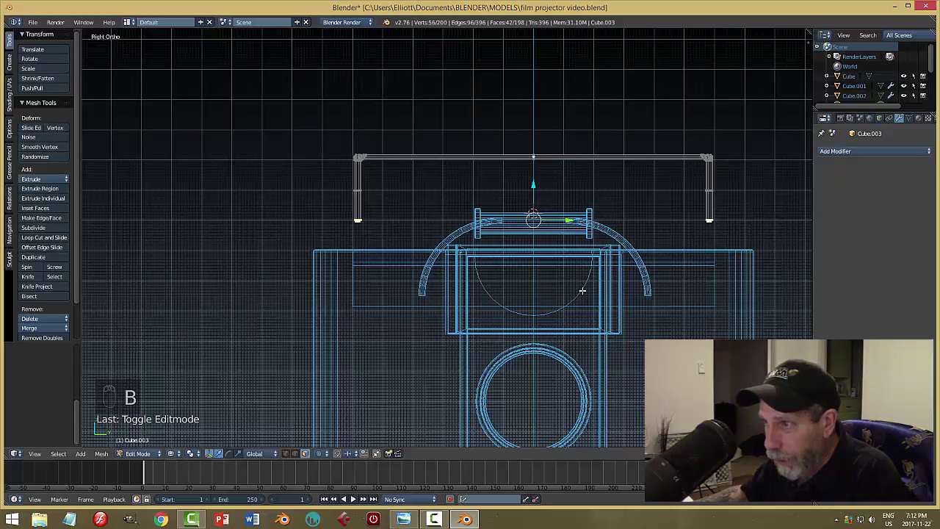
mouse_move(654, 288)
middle_down()
mouse_move(550, 287)
mouse_move(666, 291)
mouse_move(649, 291)
middle_up()
key(KP_3)
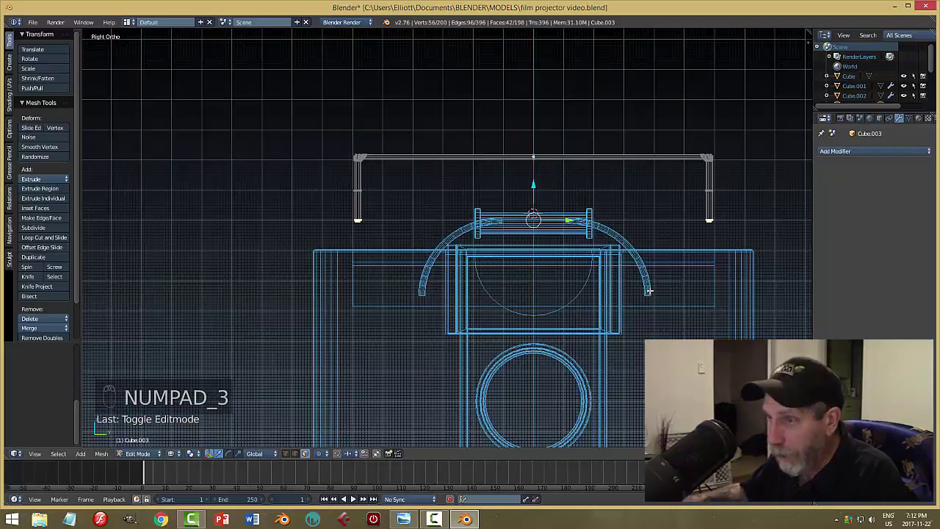
Clear the selection and try box-selecting the lower ends of both legs in solid shading with face selection
key(a)
key(a)
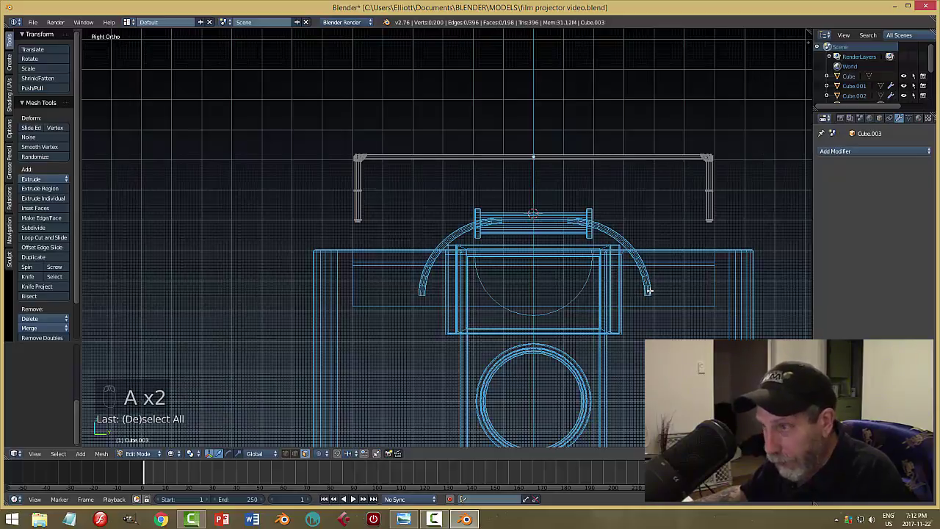
key(z)
click(635, 346)
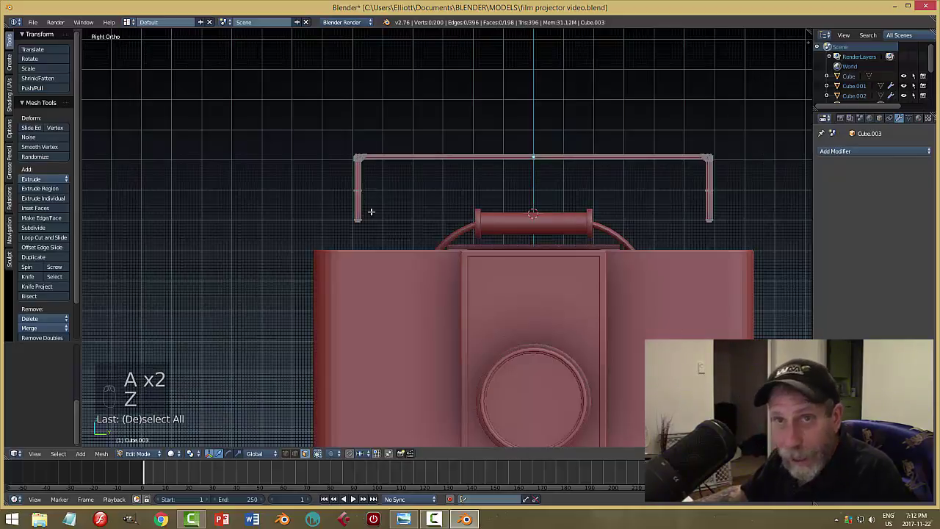
key(b)
drag(790, 242, 329, 213)
middle_drag(602, 213, 554, 213)
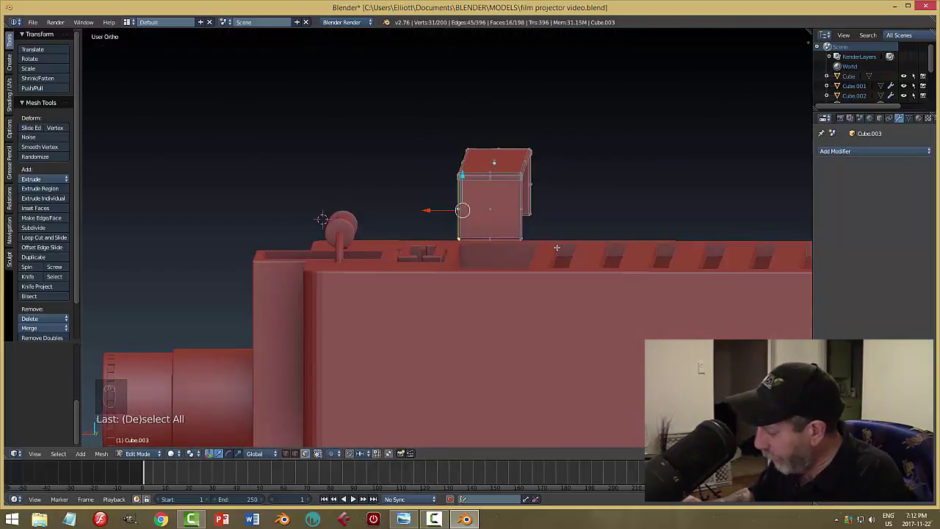
key(KP_3)
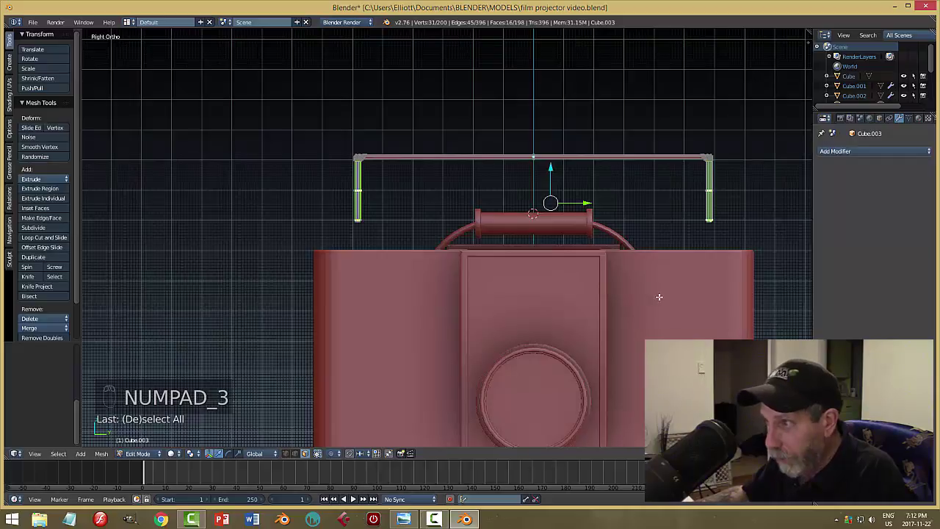
key(a)
key(a)
key(b)
drag(790, 271, 287, 218)
key(a)
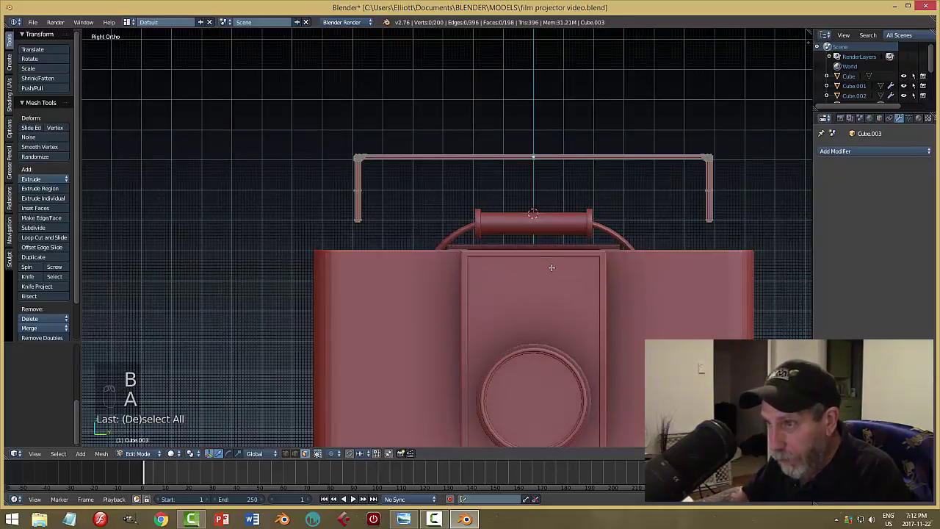
Switch to vertex selection, box-select the legs' lower ends in solid shading, and inspect the selection from the side
key(ctrl+Tab)
click(529, 248)
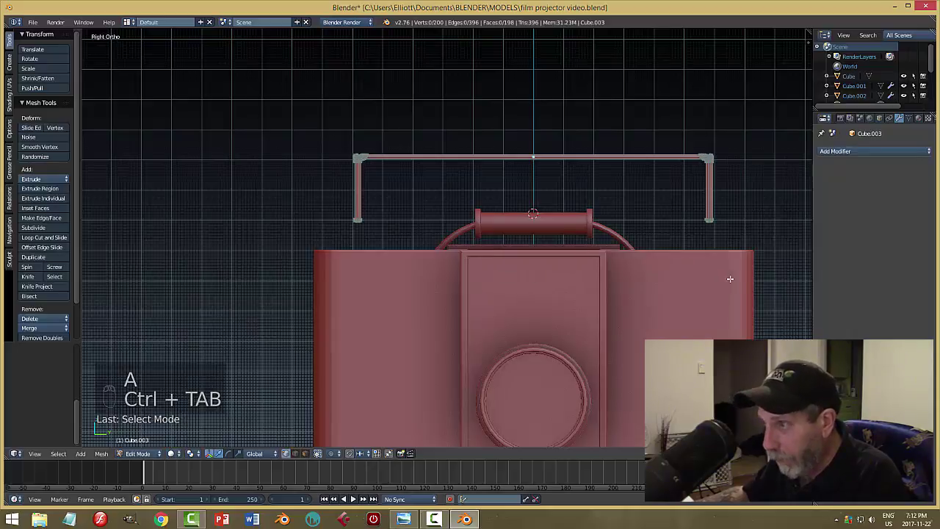
key(b)
drag(756, 263, 316, 216)
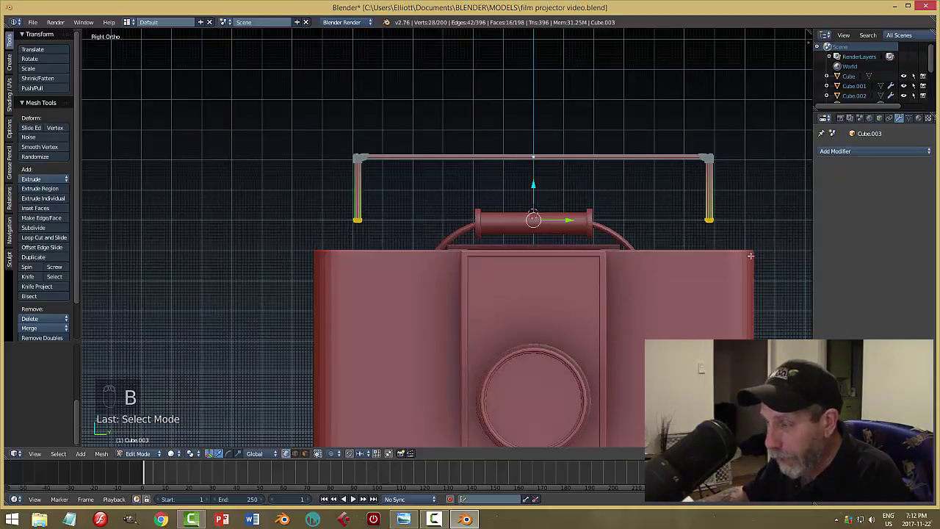
middle_drag(750, 255, 461, 205)
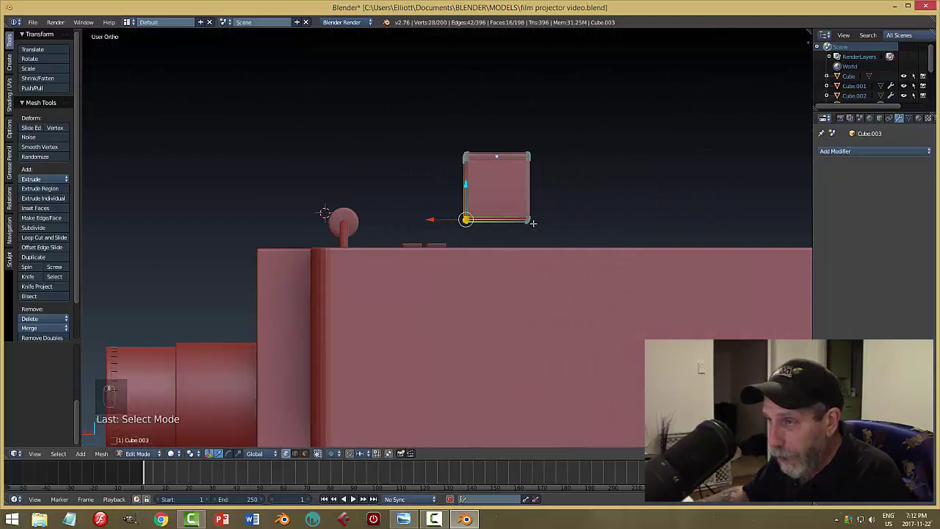
key(KP_3)
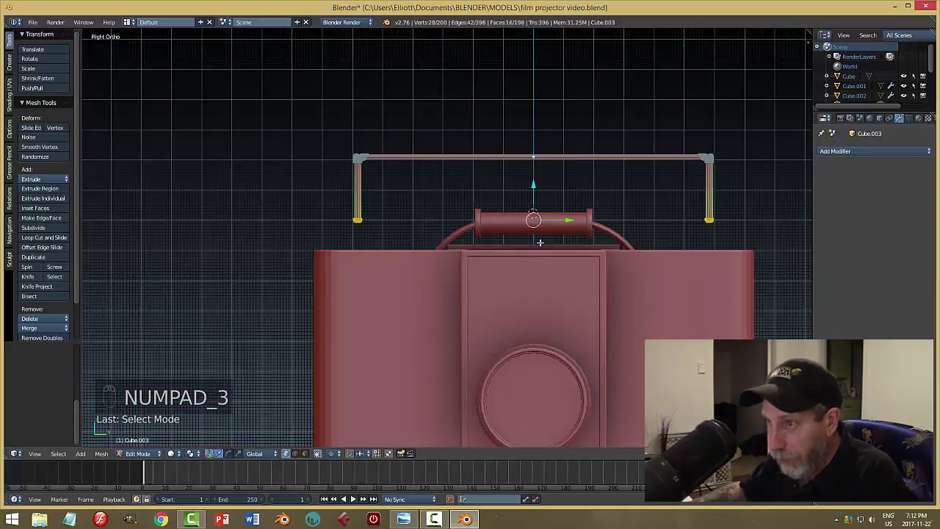
Reselect all lower vertices of both legs in wireframe and move them down along Z to lengthen the legs
key(a)
key(a)
key(z)
click(613, 248)
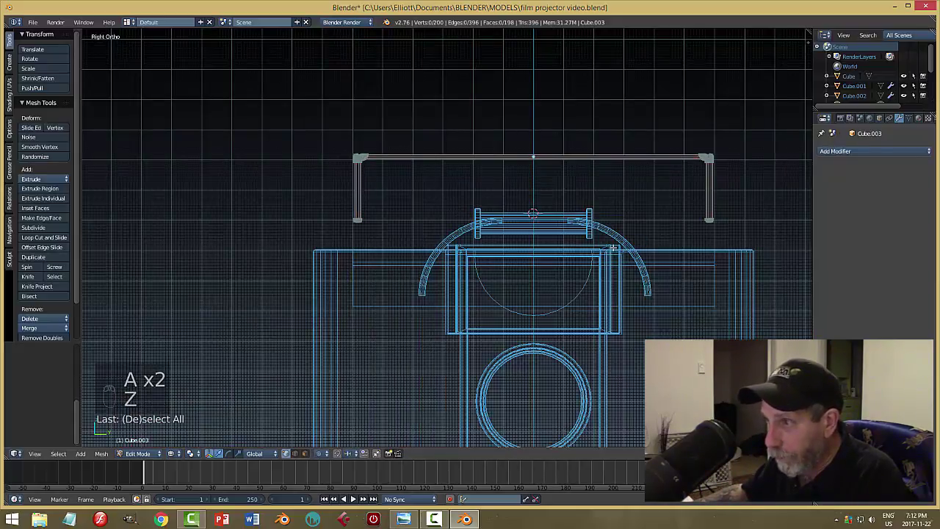
key(b)
drag(795, 246, 327, 198)
middle_drag(730, 262, 626, 251)
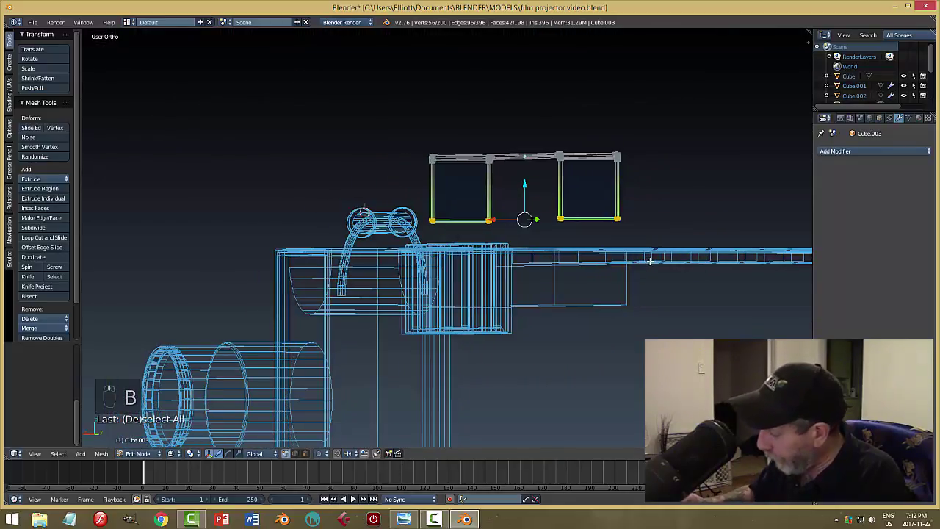
key(KP_3)
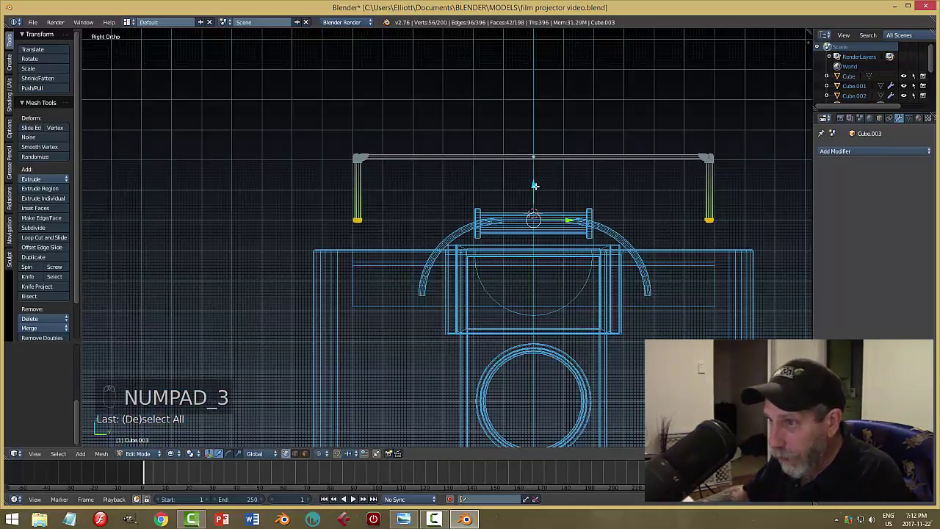
key(g)
key(z)
click(529, 267)
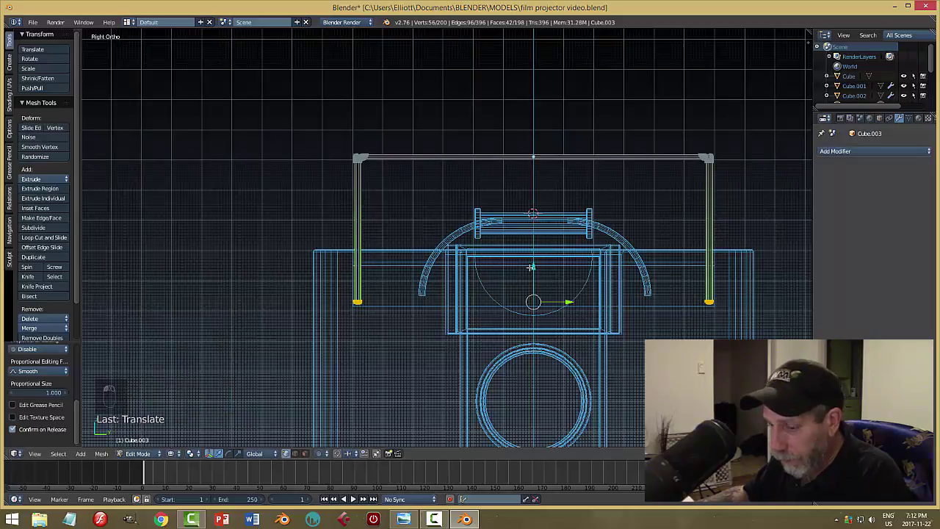
Clear the vertex selection, return the cover bar to Object Mode and switch the view back to solid shading
key(a)
key(Tab)
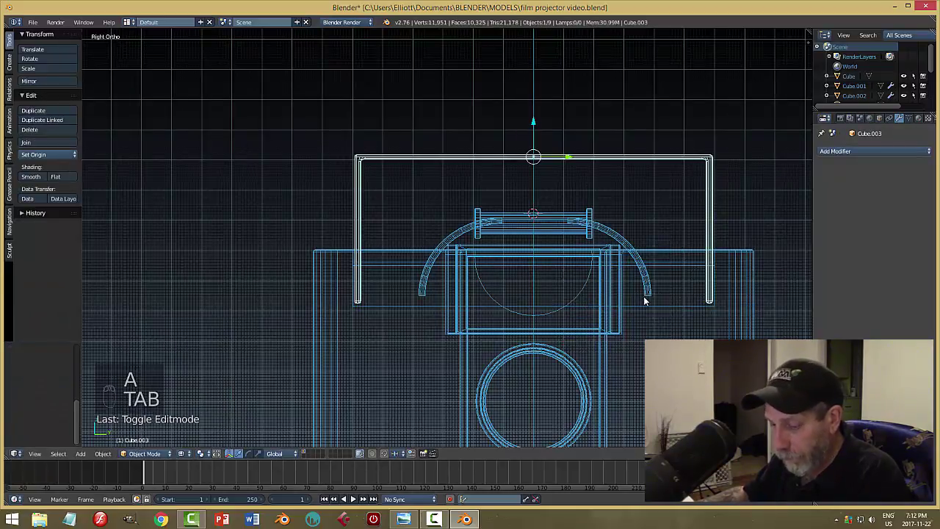
key(z)
click(703, 284)
mouse_move(704, 283)
middle_down()
mouse_move(623, 306)
mouse_move(676, 311)
middle_up()
key(a)
middle_drag(606, 306, 765, 309)
Lower the cover bar along Z into the wide slot and inspect how it sits from several angles
right_click(420, 172)
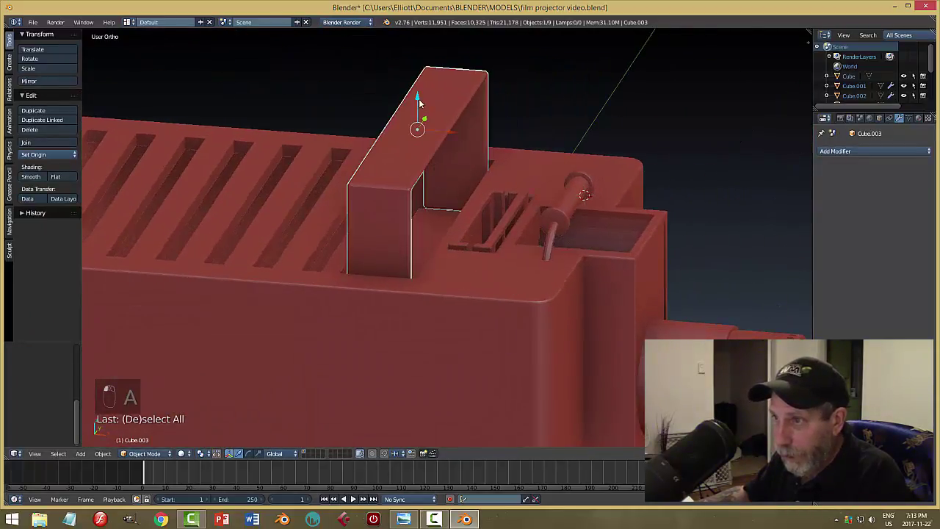
drag(420, 103, 416, 131)
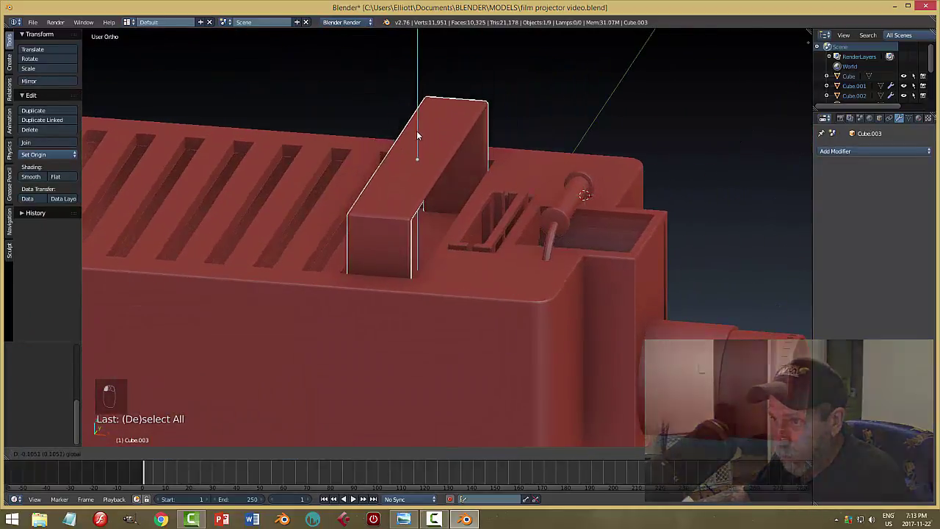
click(420, 171)
key(a)
middle_drag(477, 217, 505, 213)
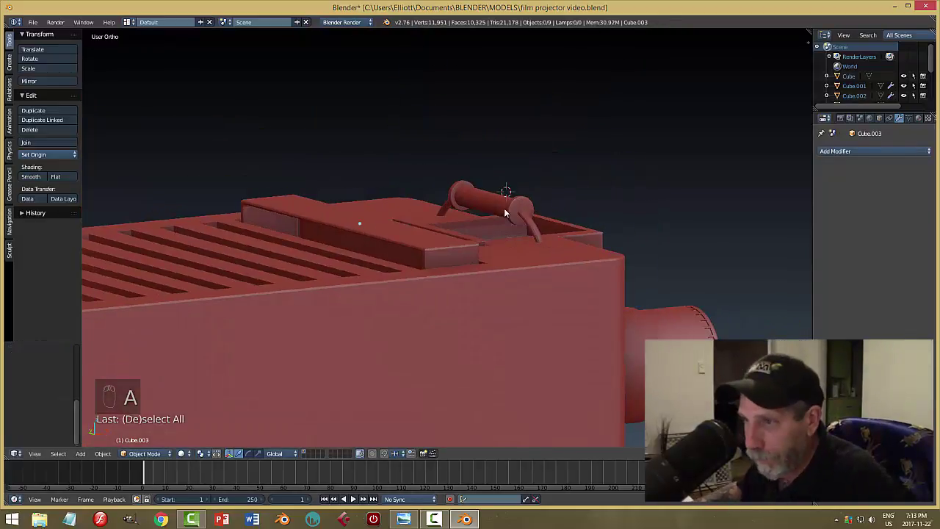
middle_drag(478, 245, 378, 237)
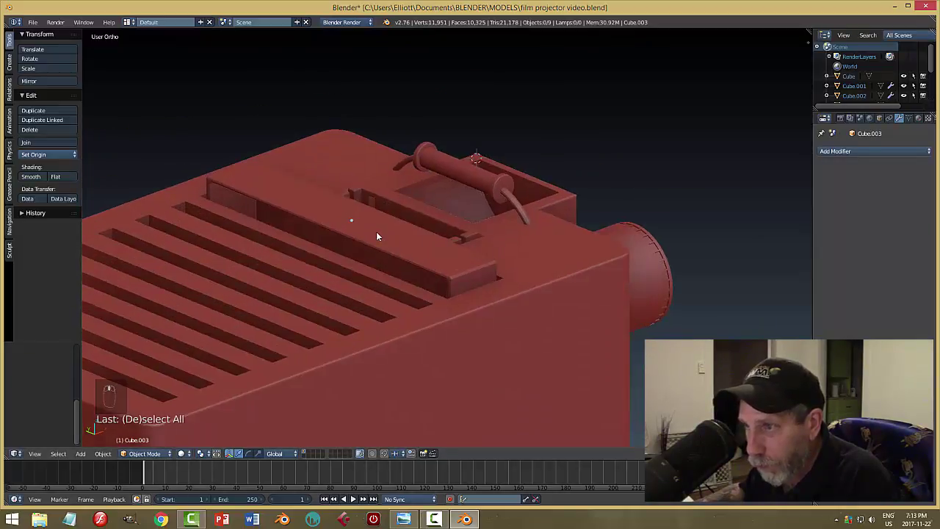
Raise the cover bar slightly along Z in its slot and save the file
right_click(356, 208)
drag(352, 193, 350, 188)
middle_drag(350, 188, 533, 250)
key(a)
key(ctrl+s)
Move the cover bar slightly along X toward the lens to adjust its position in the wide slot
right_click(514, 238)
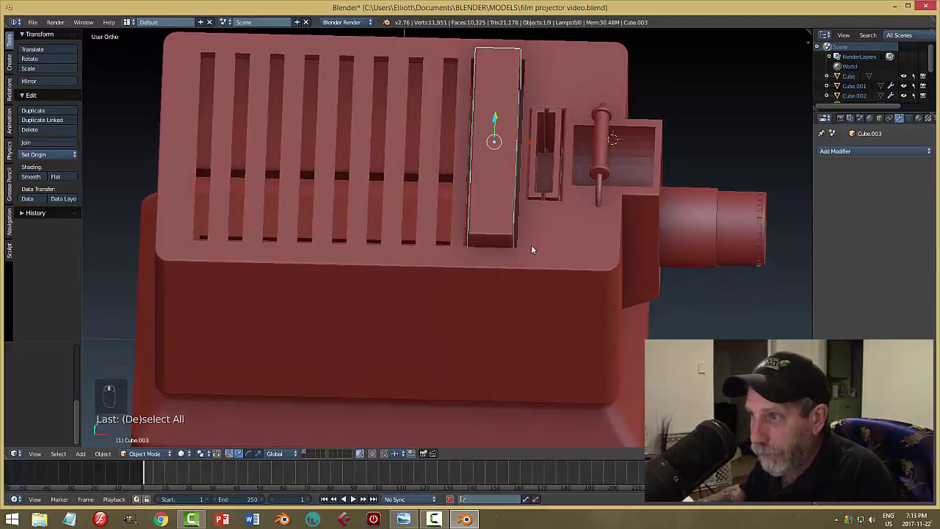
key(g)
key(x)
click(527, 144)
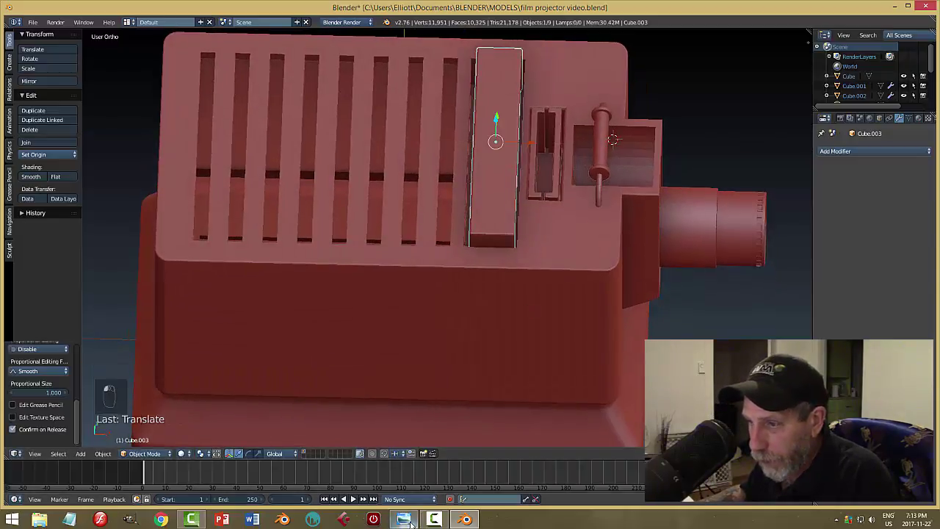
Check the Filmstrip Projector final2.png reference image, then narrow the cover bar along X and shift it toward the lens
click(409, 522)
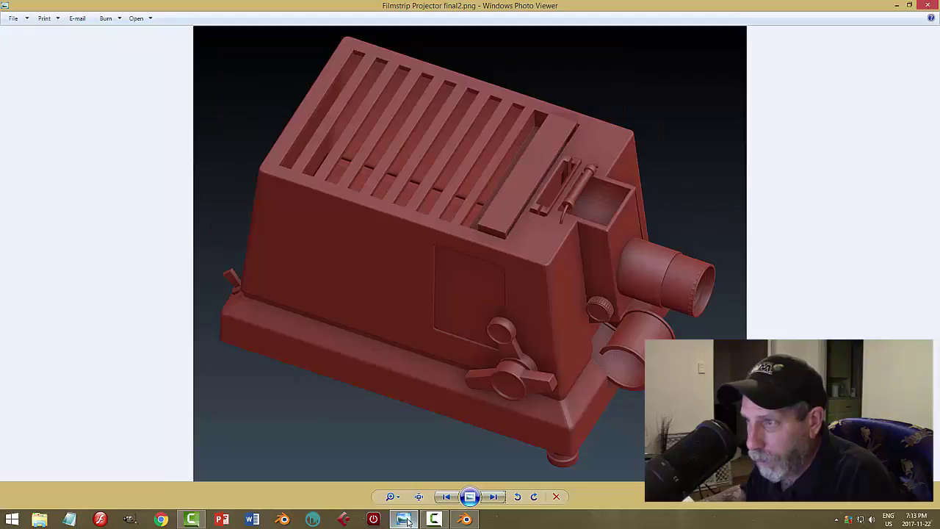
click(464, 519)
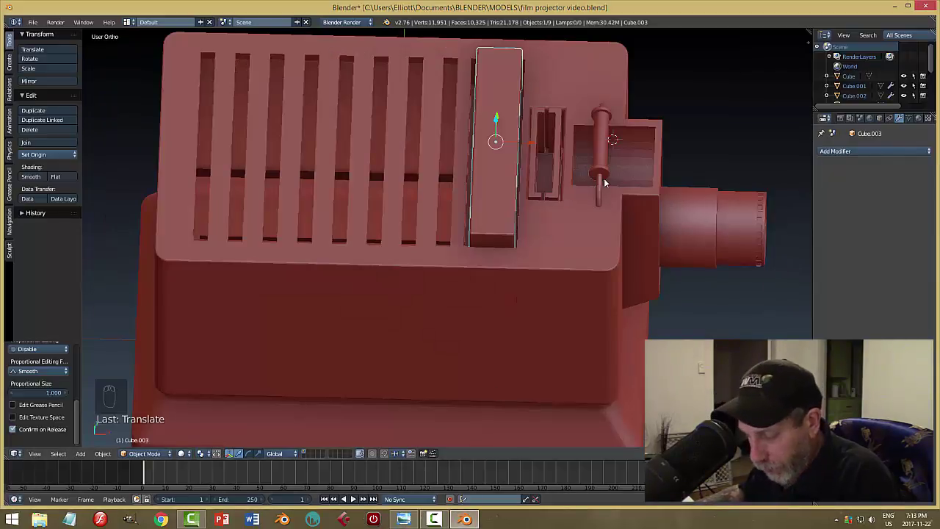
key(s)
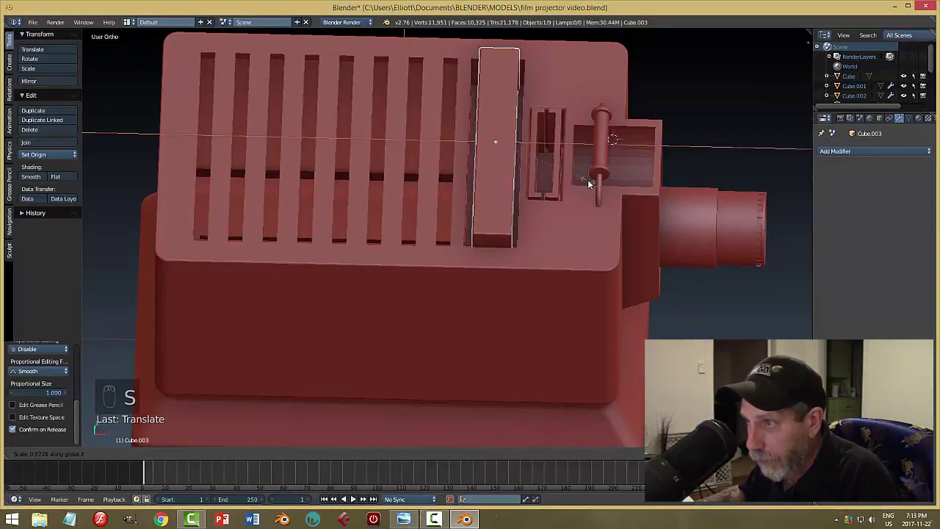
click(543, 156)
drag(532, 144, 535, 144)
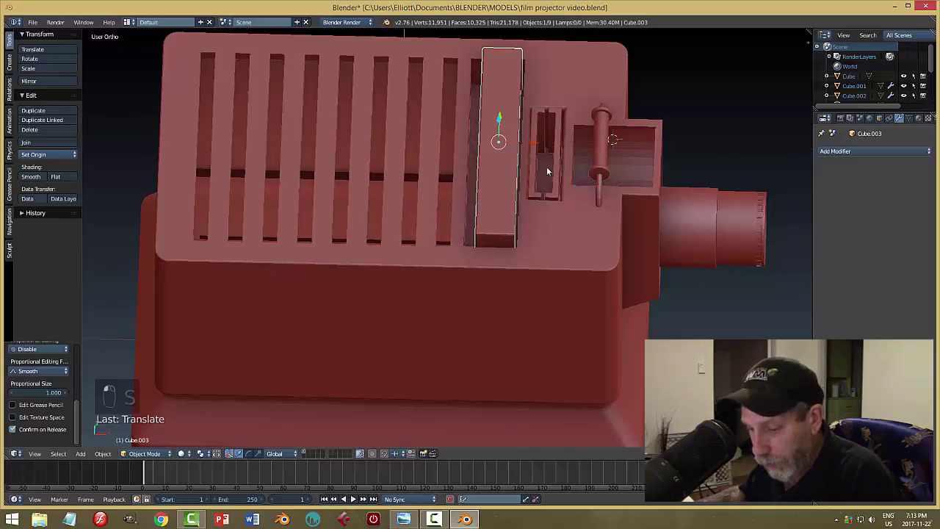
Adjust the cover bar's height along Z until its top sits slightly above the projector's top surface
key(a)
middle_drag(530, 228, 544, 197)
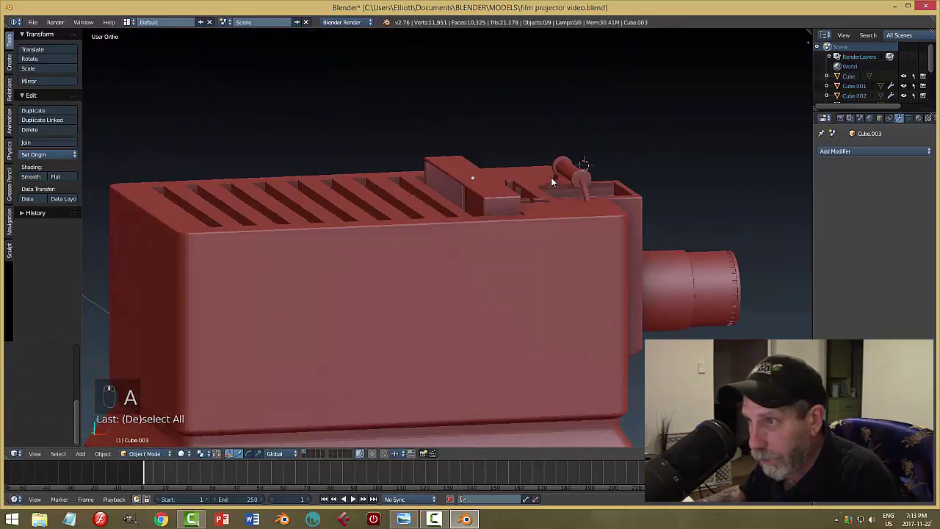
drag(473, 147, 474, 161)
key(a)
middle_drag(575, 166, 559, 188)
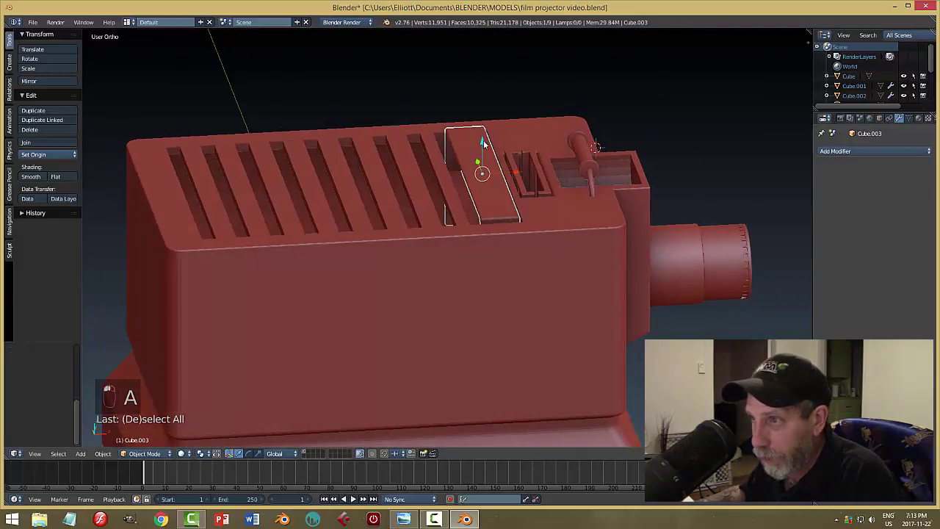
drag(483, 144, 531, 201)
middle_drag(533, 207, 367, 180)
middle_drag(473, 211, 472, 202)
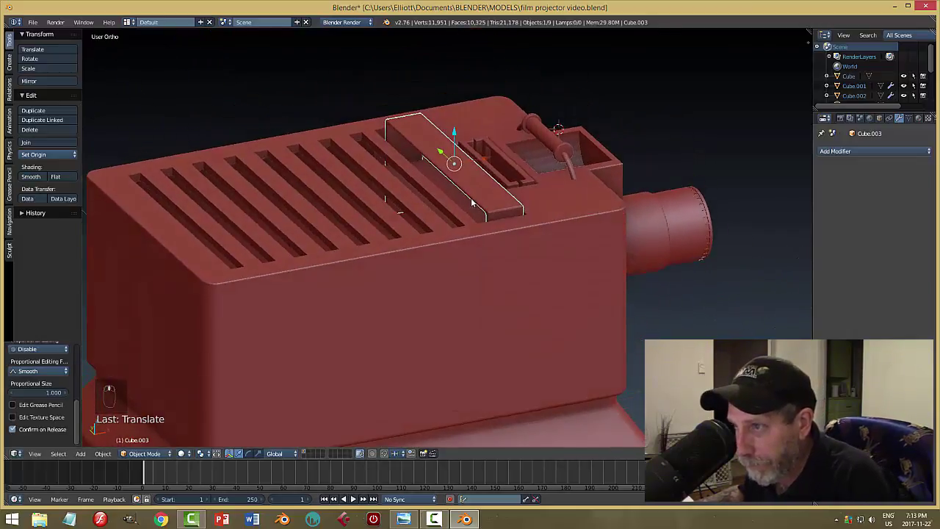
drag(458, 138, 459, 132)
middle_drag(474, 171, 442, 152)
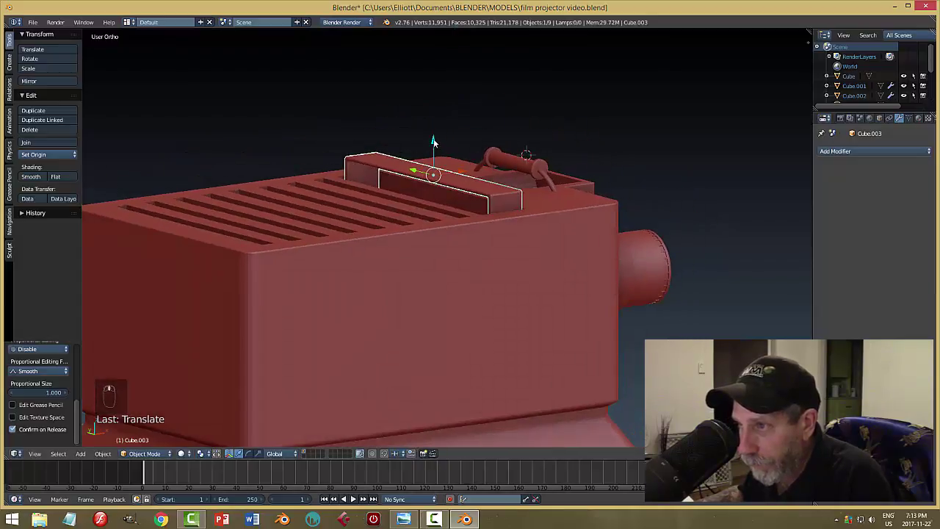
Raise the cover bar well clear of the projector and open it in Edit Mode in a wireframe right view
drag(433, 143, 445, 50)
middle_drag(450, 121, 505, 148)
key(Tab)
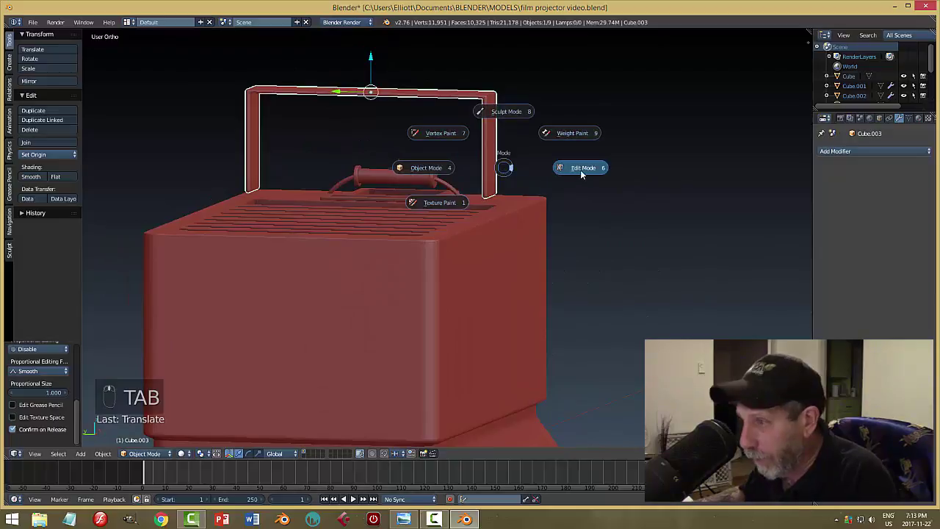
click(580, 170)
key(KP_3)
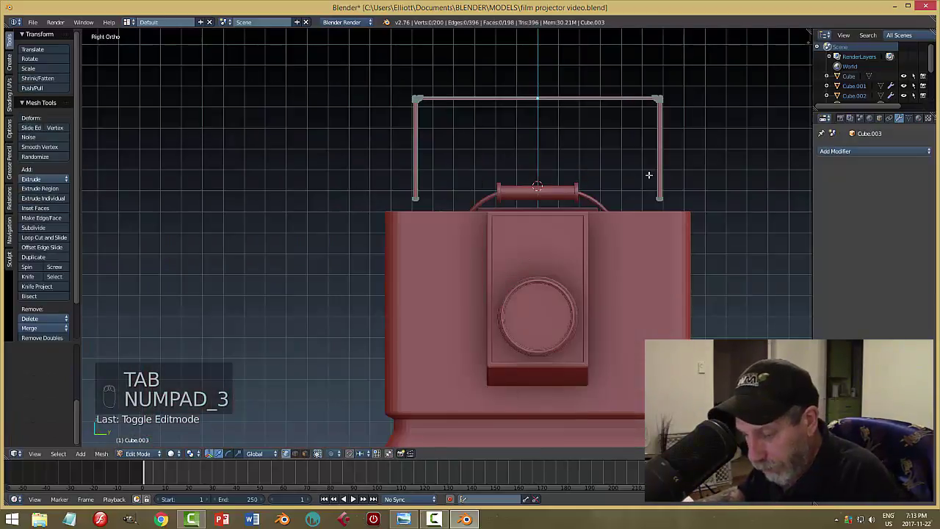
key(z)
click(721, 181)
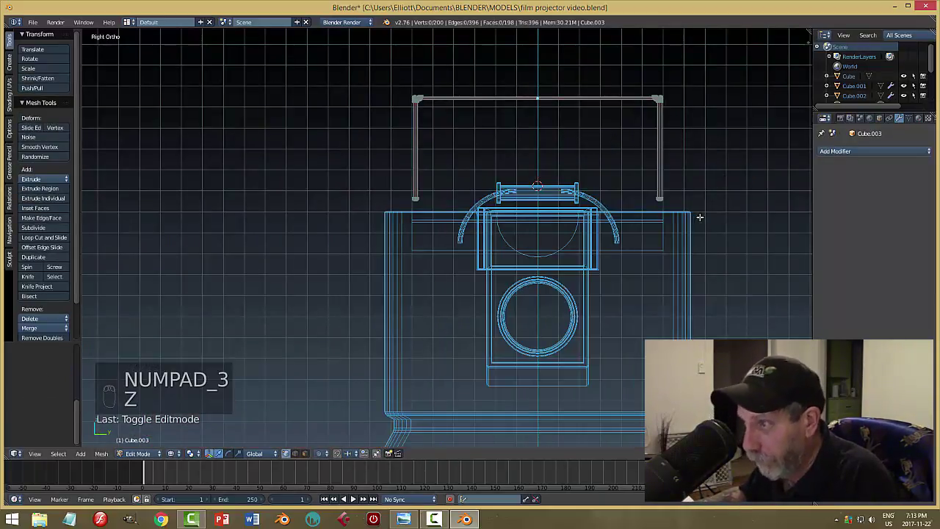
Box-select the lower ends of both legs, move them up along Z to shorten the legs, and return to Object Mode in solid shading
key(b)
drag(717, 247, 360, 177)
key(g)
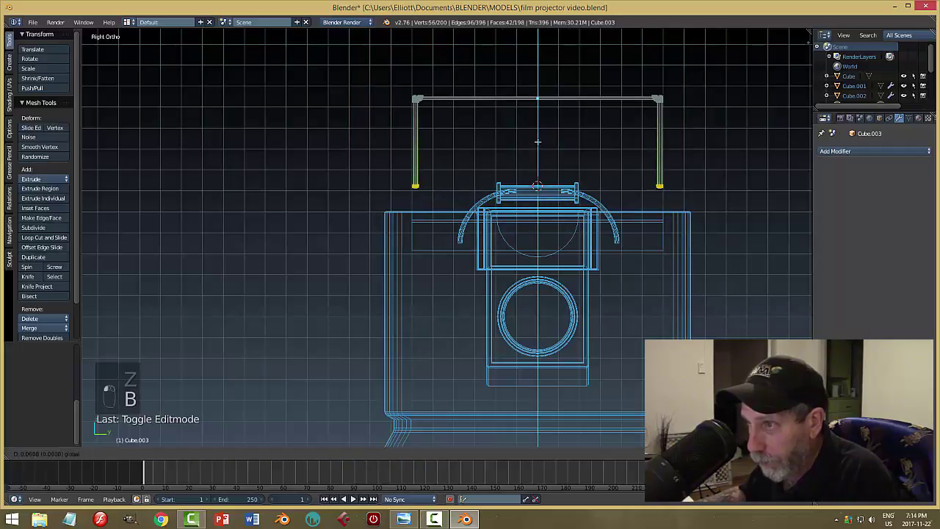
click(538, 119)
key(a)
key(Tab)
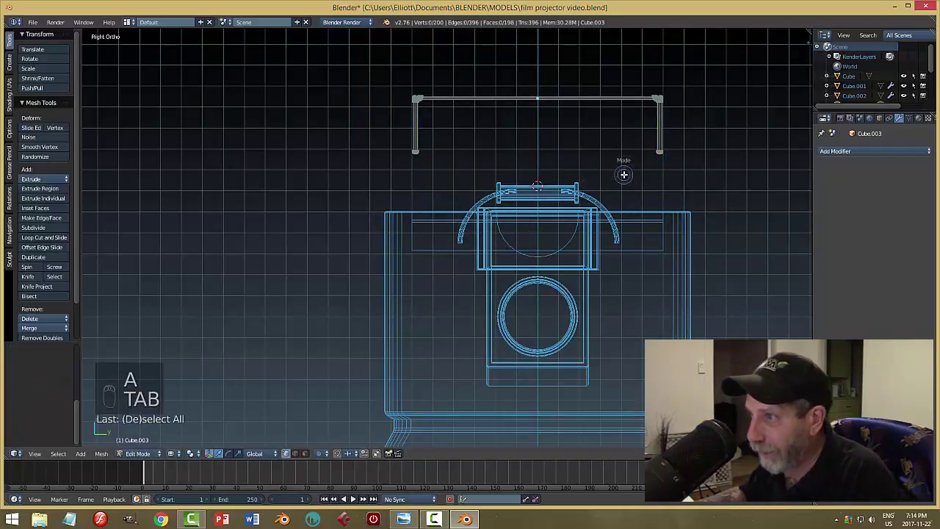
key(z)
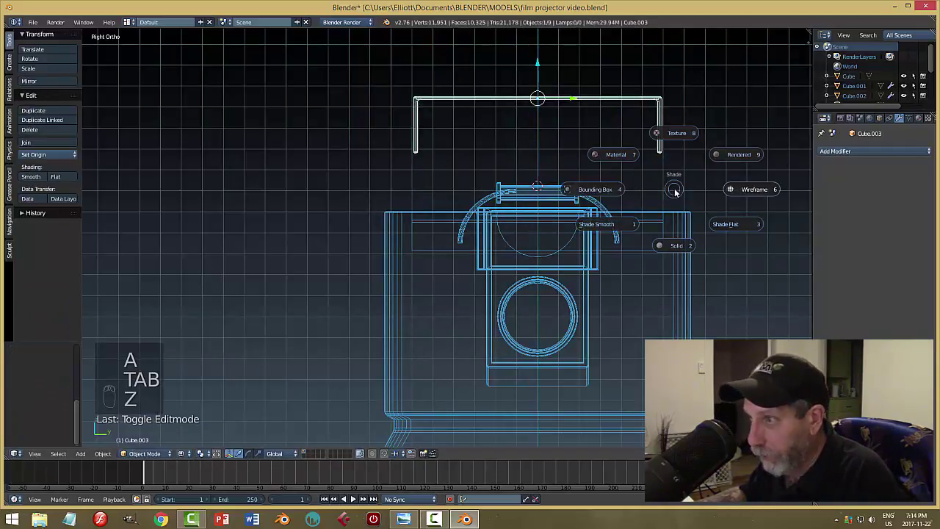
click(676, 246)
Lower the shortened cover bar along Z into the wide slot with its top slightly raised, and save the file
middle_drag(715, 220, 518, 166)
drag(474, 98, 485, 200)
middle_drag(508, 163, 525, 215)
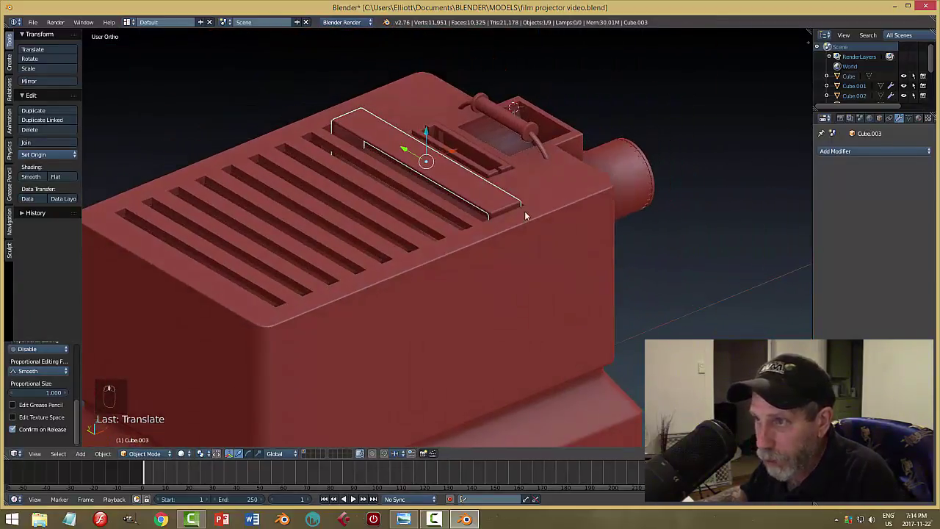
drag(428, 134, 401, 216)
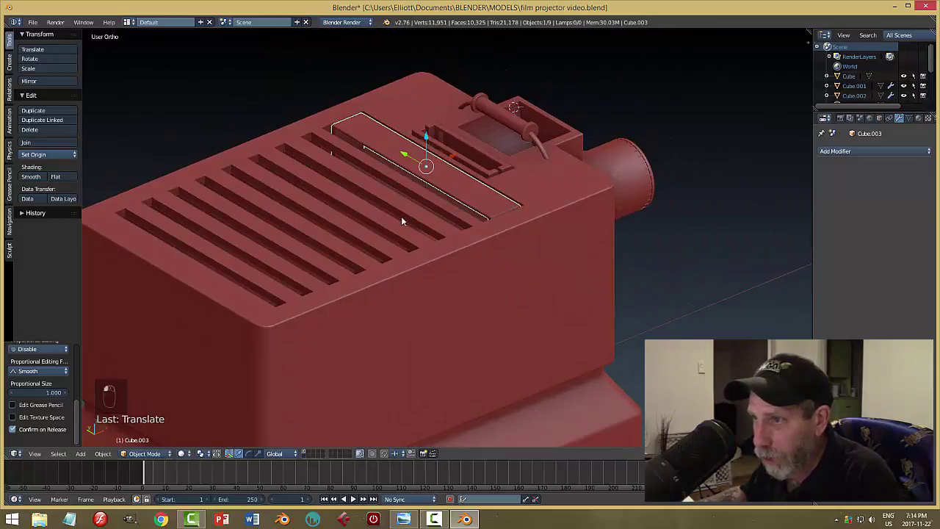
middle_drag(401, 215, 380, 217)
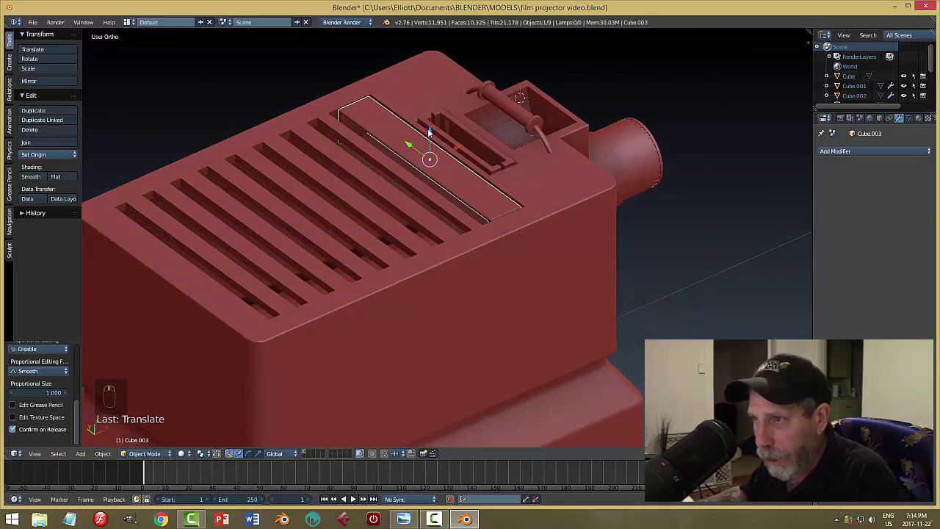
mouse_move(429, 131)
mouse_down()
mouse_move(431, 111)
mouse_move(432, 125)
mouse_up()
key(a)
middle_drag(493, 168, 471, 226)
key(ctrl+s)
Hide the cover bar and inspect the exposed wide slot in the projector's top
right_click(499, 209)
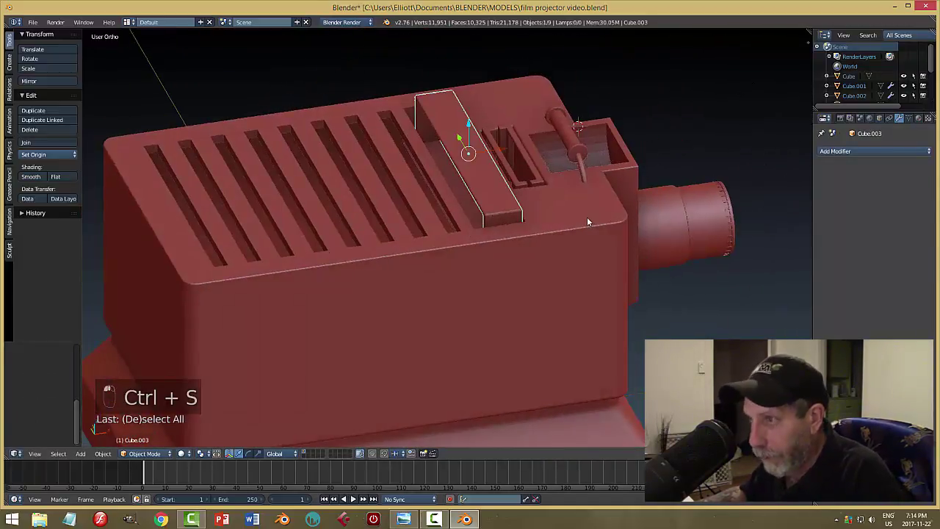
key(h)
middle_drag(587, 217, 524, 190)
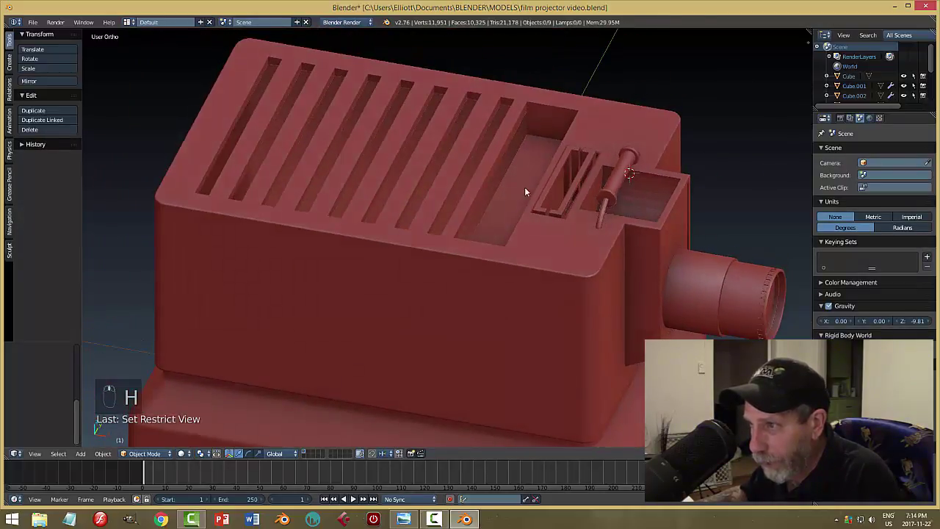
scroll(528, 221, up, 3)
middle_drag(545, 263, 573, 123)
scroll(547, 183, down, 3)
Enter Edit Mode on the projector body with edge selection and try loop-selecting the wide slot's upper rim
right_click(531, 194)
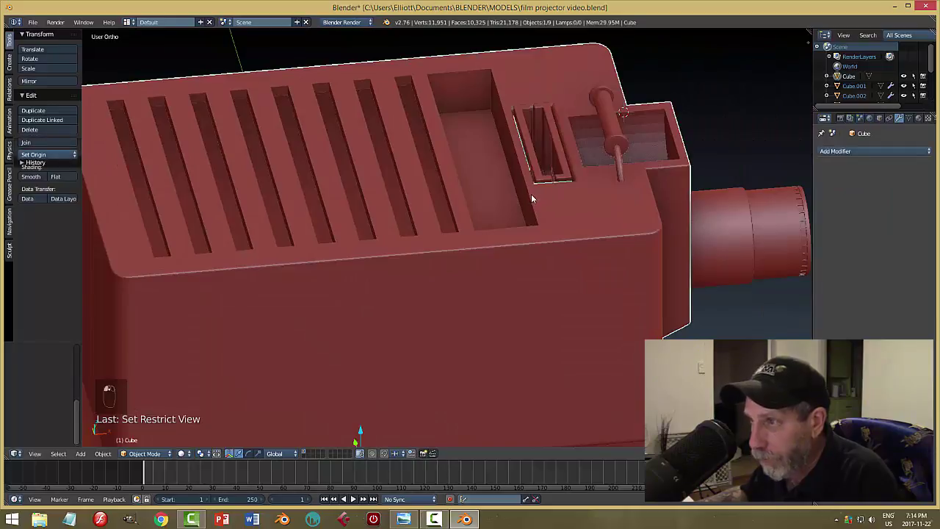
key(Tab)
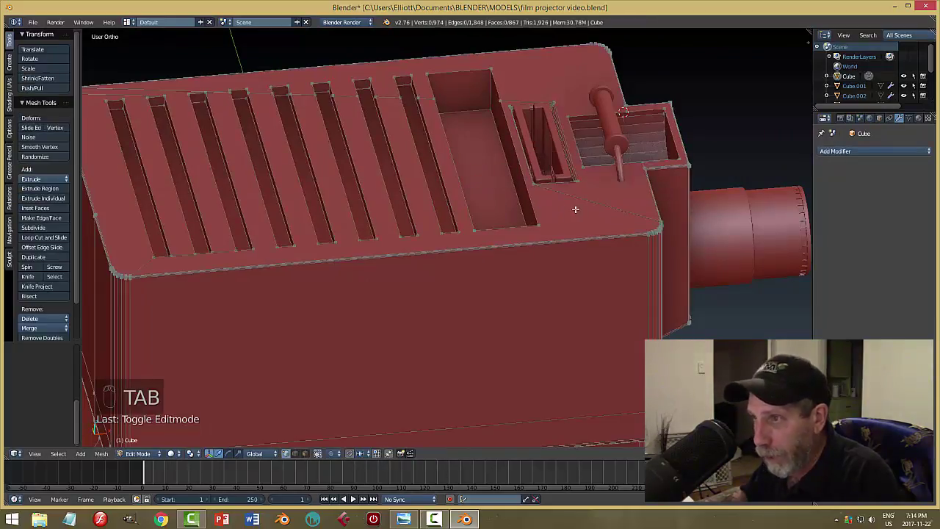
key(ctrl+Tab)
click(556, 218)
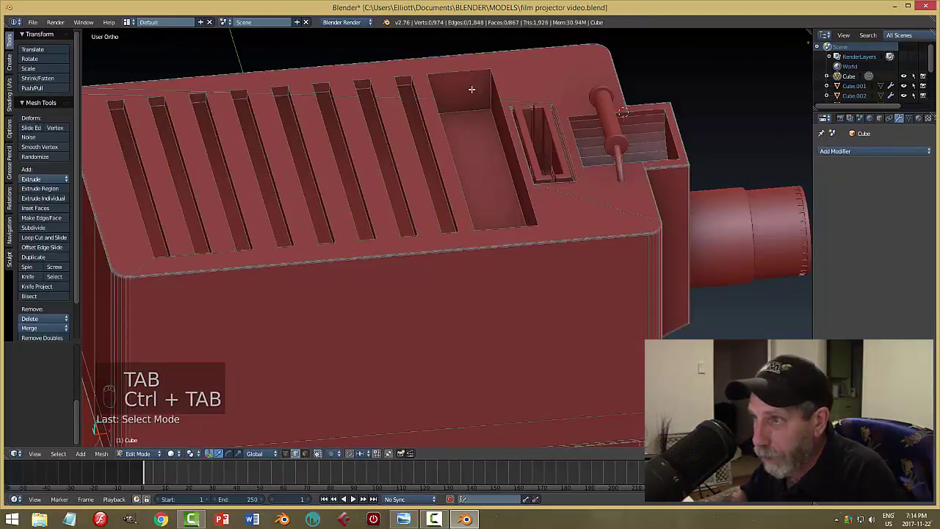
alt+right_click(467, 99)
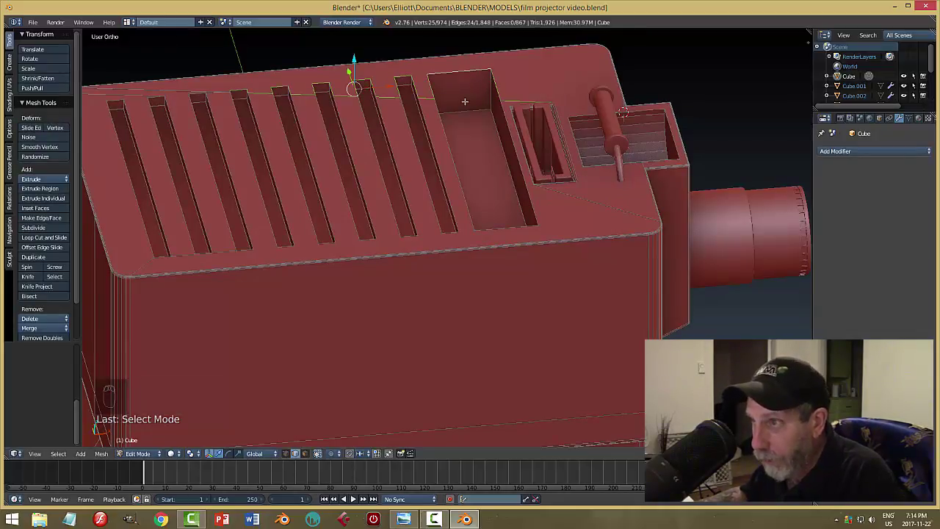
key(a)
Select the edges around the wide slot's upper rim one by one and inspect the selection from the other sides
right_click(484, 75)
shift+right_click(496, 84)
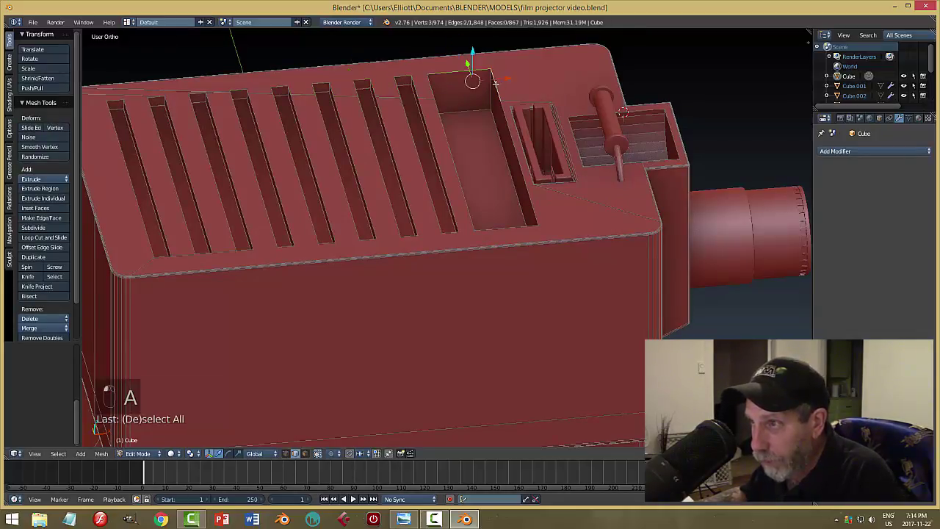
shift+right_click(505, 111)
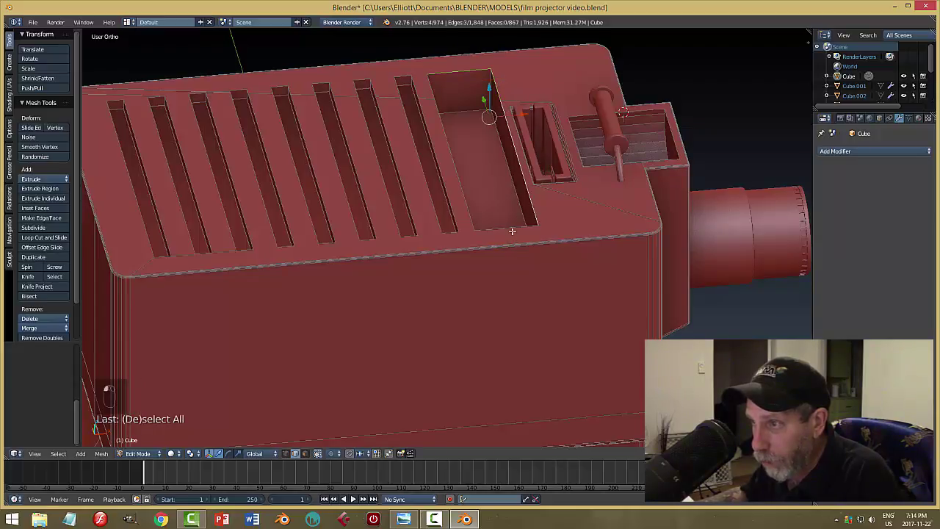
shift+right_click(492, 222)
shift+right_click(468, 160)
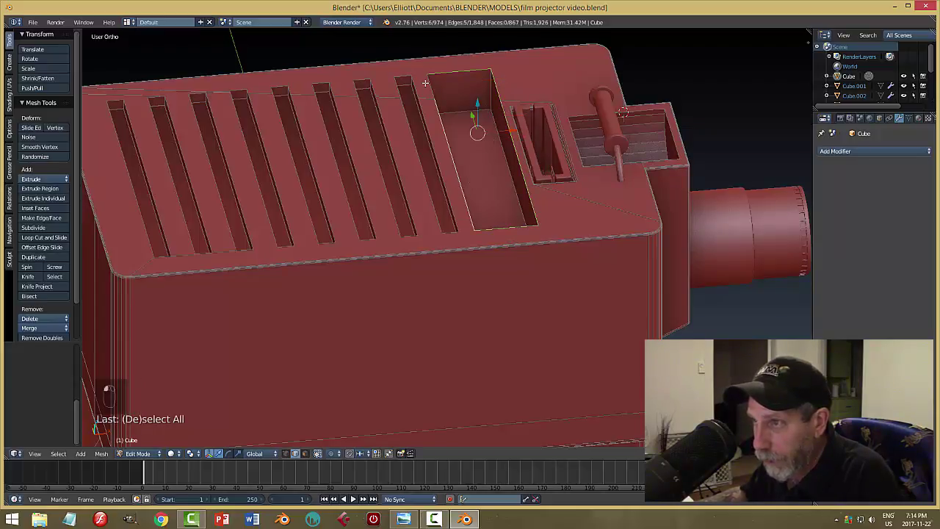
middle_drag(494, 168, 633, 171)
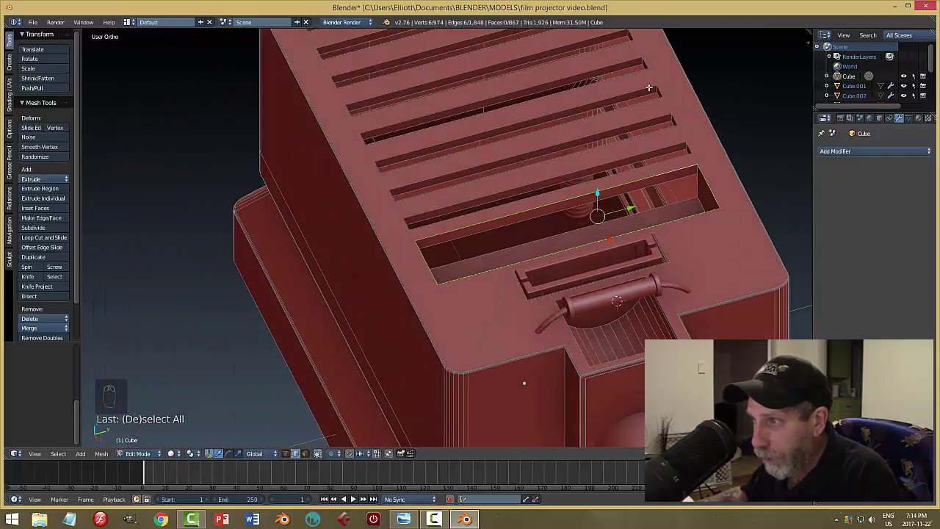
middle_drag(649, 87, 506, 207)
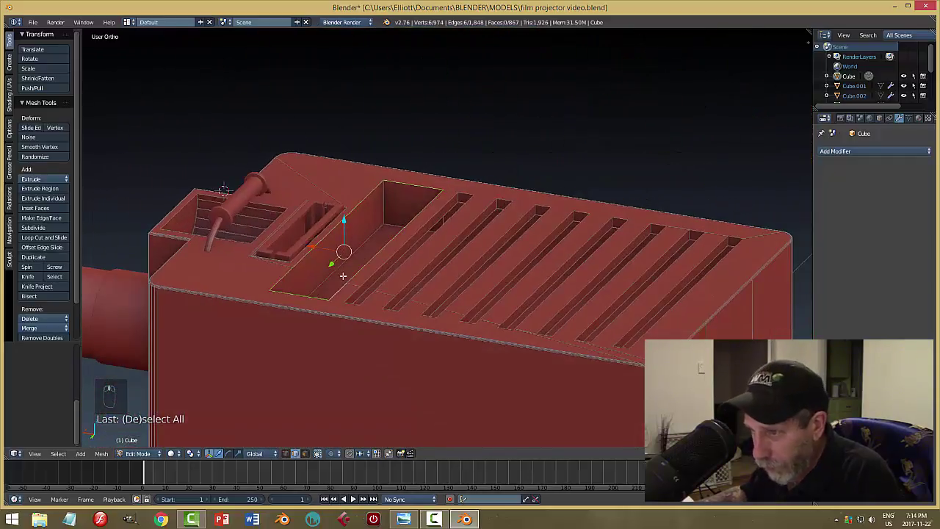
Bevel the selected upper rim of the wide slot narrowly with 3 segments, return to Object Mode and inspect the rim
middle_drag(450, 269, 461, 244)
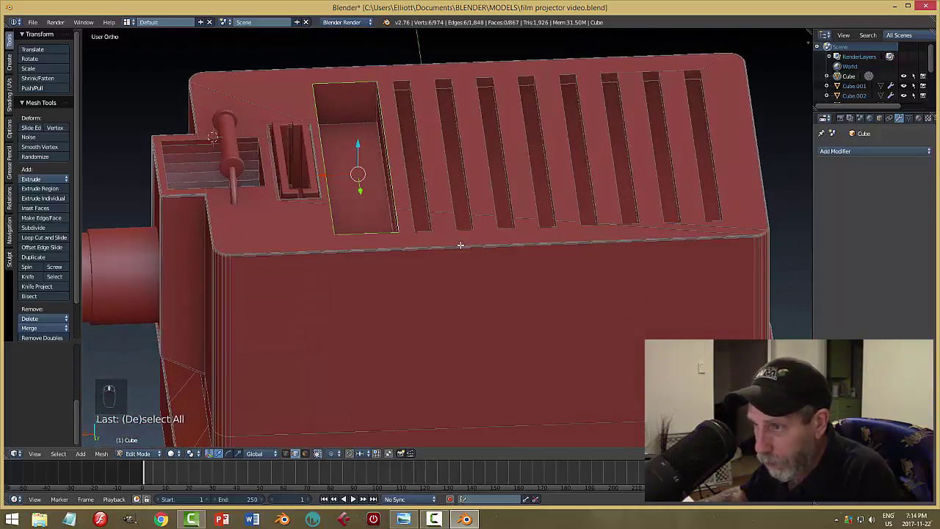
key(ctrl+b)
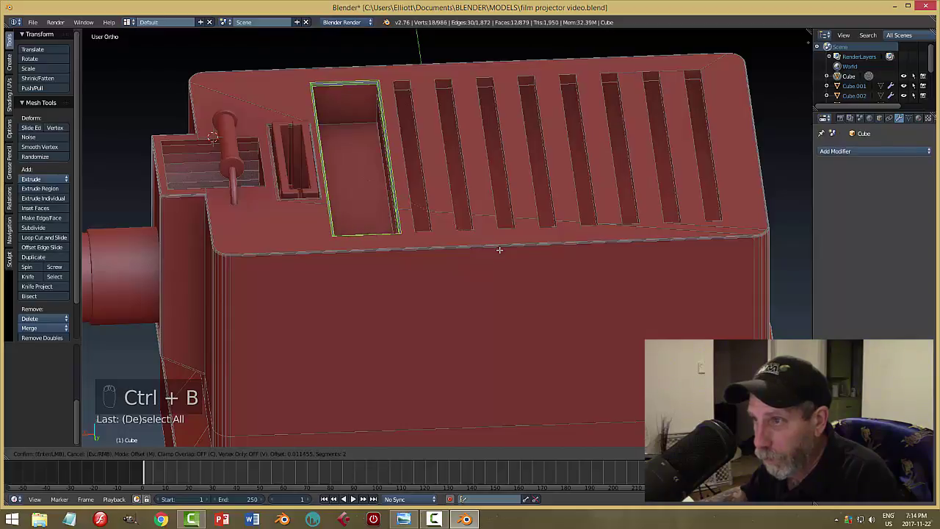
scroll(499, 251, up, 2)
click(499, 251)
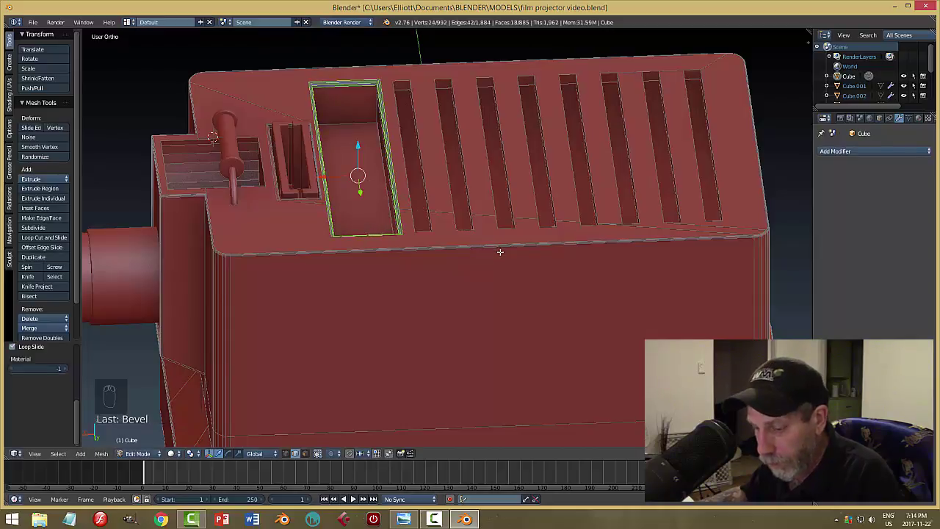
key(a)
key(Tab)
middle_drag(426, 263, 552, 132)
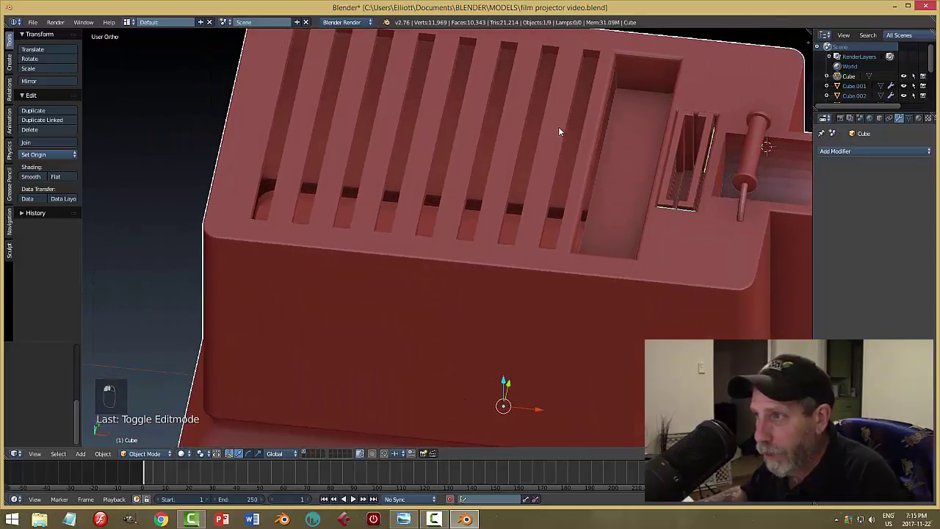
Enter Edit Mode on the projector body and try loop-selecting the rim of the vent slot nearest the wide slot
key(Tab)
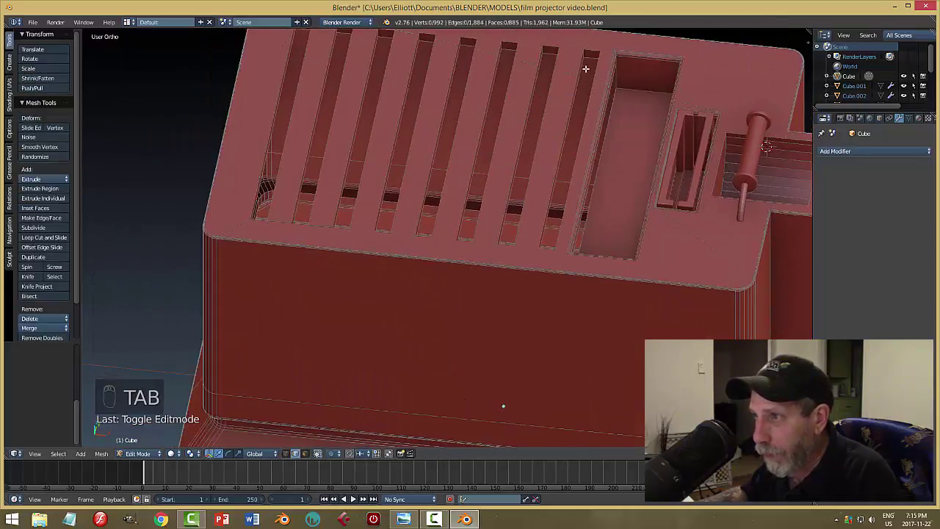
alt+right_click(582, 58)
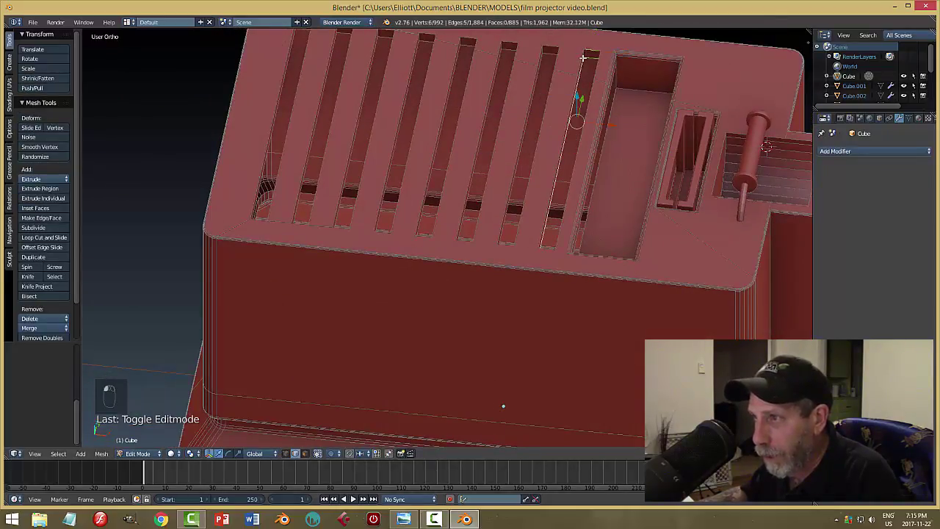
key(a)
mouse_move(606, 73)
middle_down()
mouse_move(614, 93)
mouse_move(601, 83)
middle_up()
alt+right_click(599, 74)
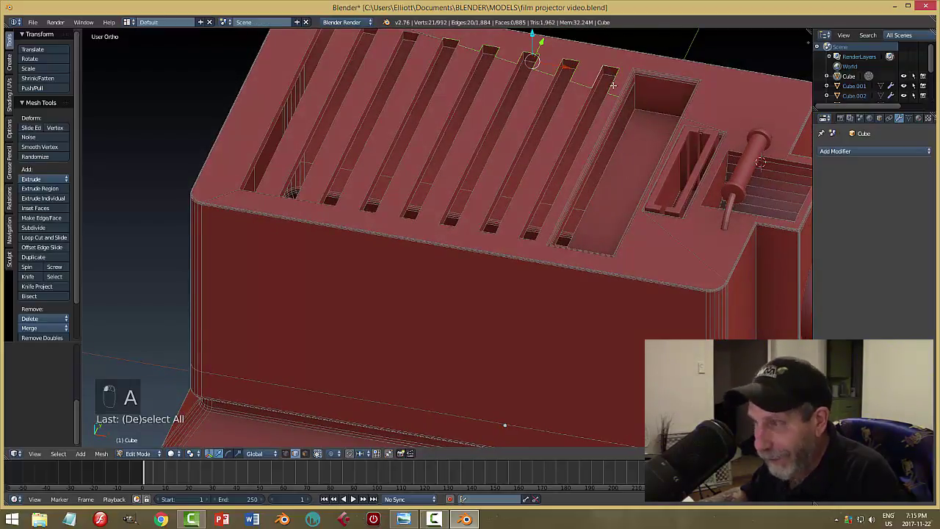
key(a)
Select the upper rim edges of the vent slot nearest the wide slot one by one
right_click(608, 68)
shift+right_click(588, 108)
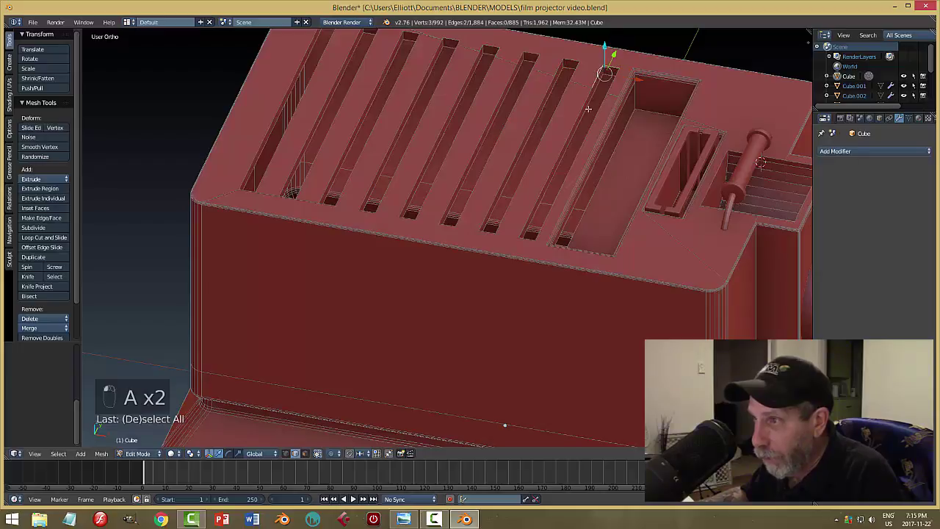
shift+right_click(528, 191)
shift+right_click(523, 239)
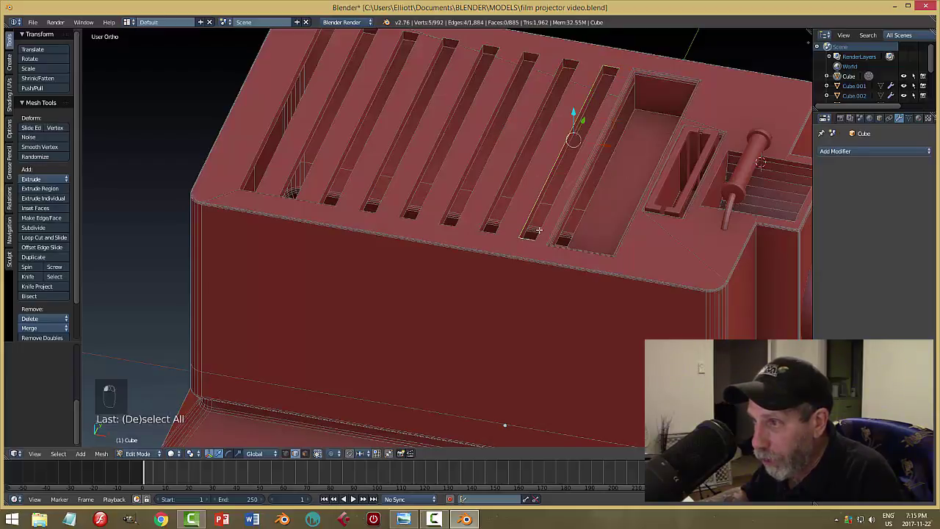
shift+right_click(542, 226)
key(ctrl+z)
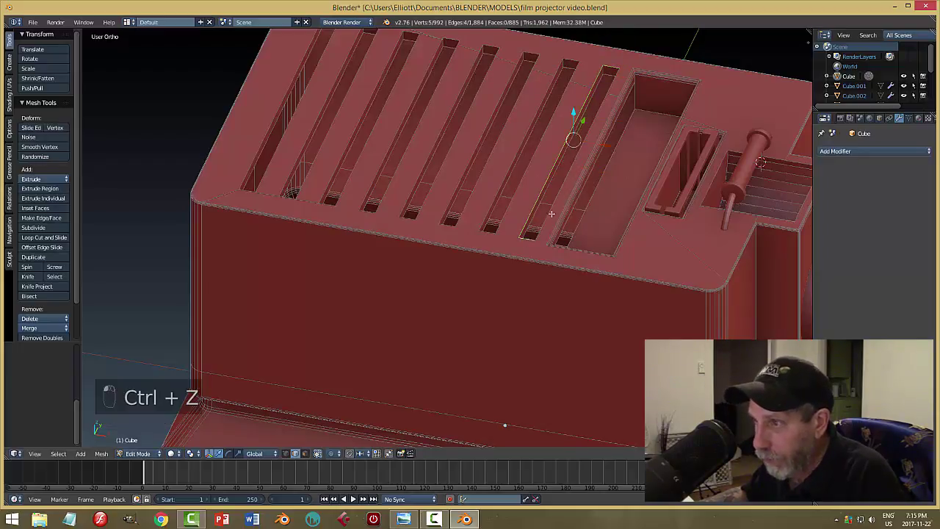
shift+right_click(541, 234)
middle_drag(541, 233, 609, 214)
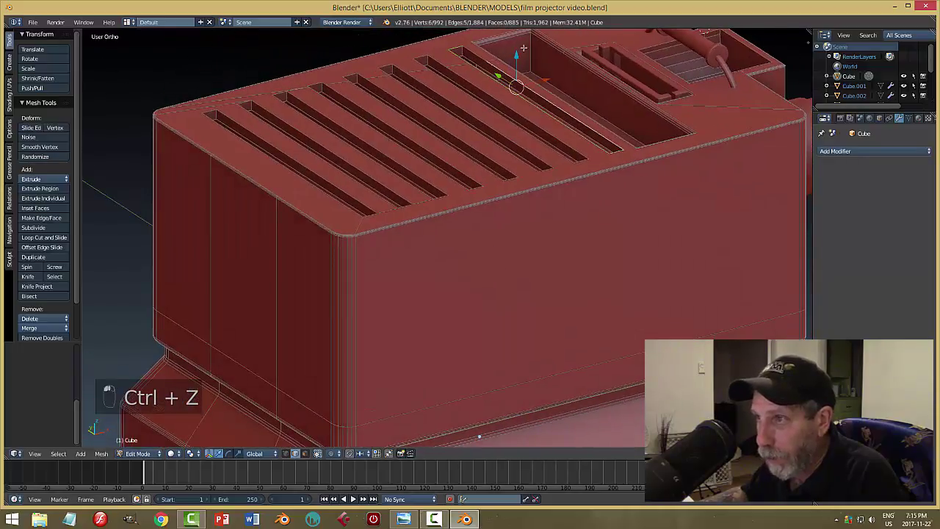
Add the upper rim edges of the second vent slot from the wide slot to the selection
shift+right_click(428, 57)
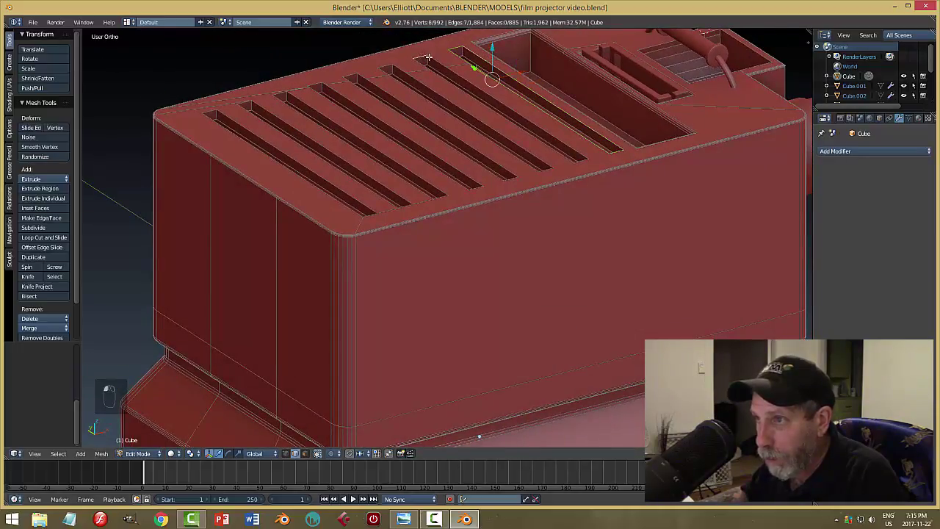
shift+right_click(434, 60)
shift+right_click(423, 66)
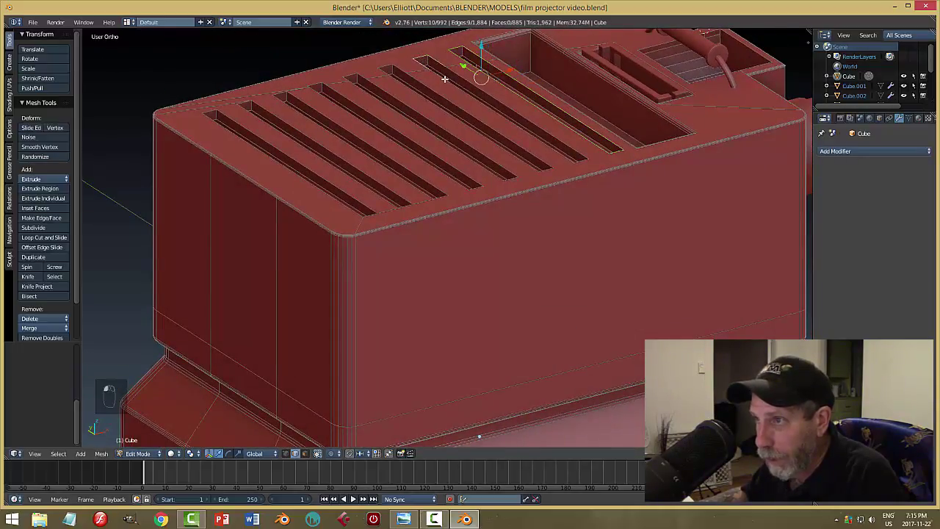
shift+right_click(459, 74)
shift+right_click(463, 73)
middle_drag(510, 117, 568, 76)
shift+right_click(580, 86)
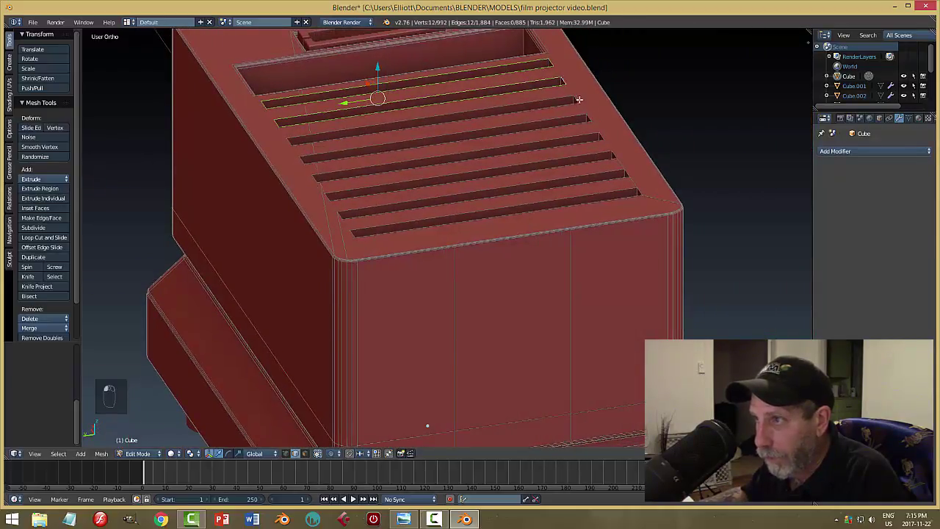
Add all upper rim edges of the third and fourth vent slots from the wide slot to the selection
shift+right_click(577, 103)
shift+right_click(361, 138)
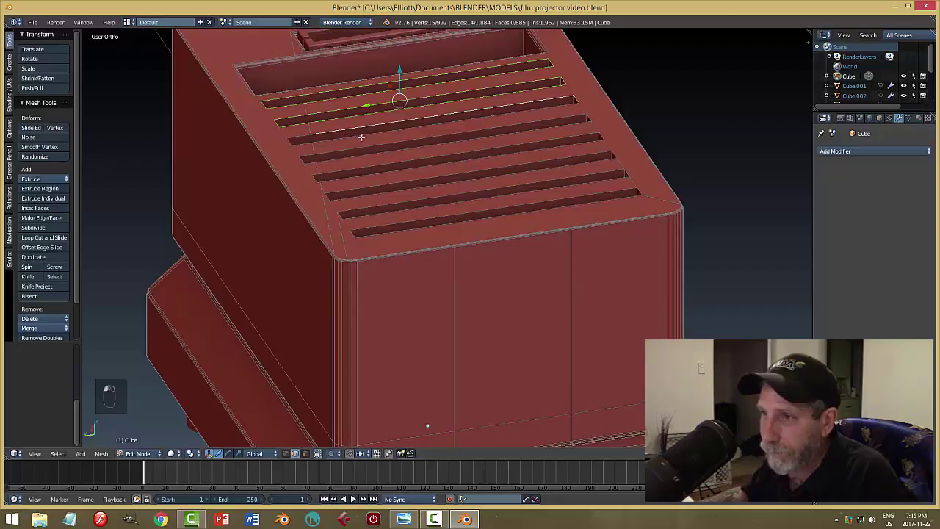
shift+right_click(293, 141)
shift+right_click(295, 141)
shift+right_click(303, 141)
shift+right_click(363, 137)
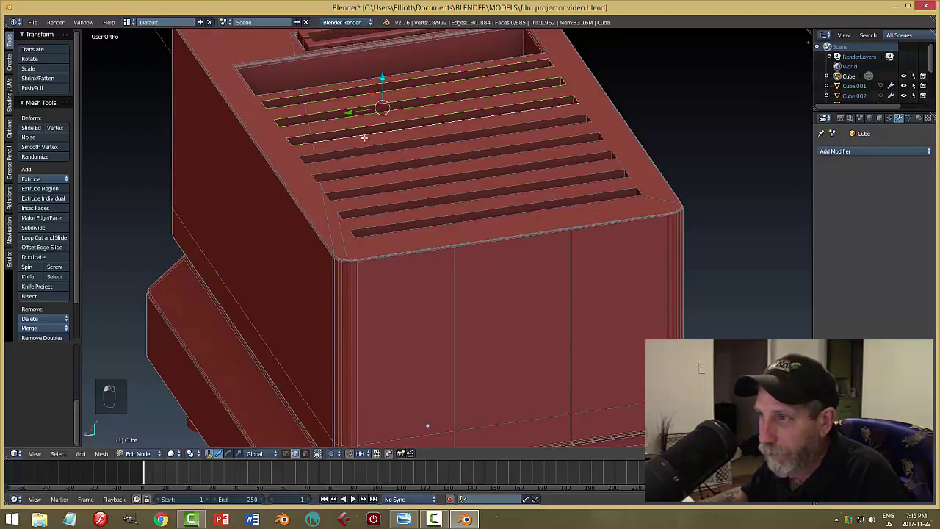
shift+right_click(528, 121)
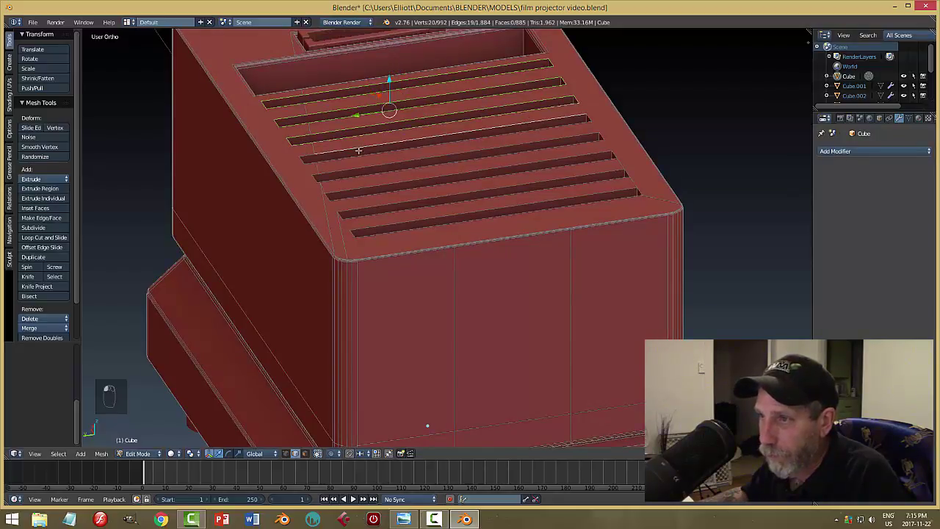
shift+right_click(307, 152)
shift+right_click(304, 161)
shift+right_click(331, 159)
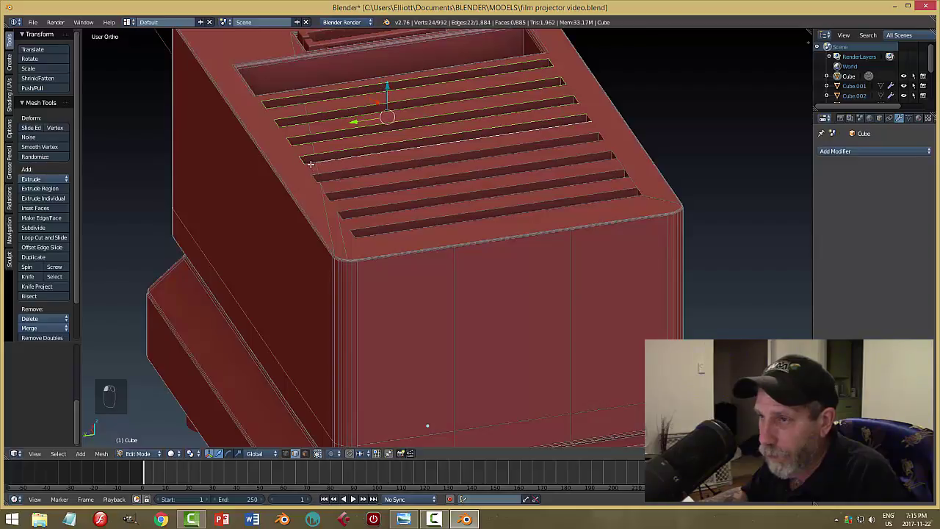
shift+right_click(392, 158)
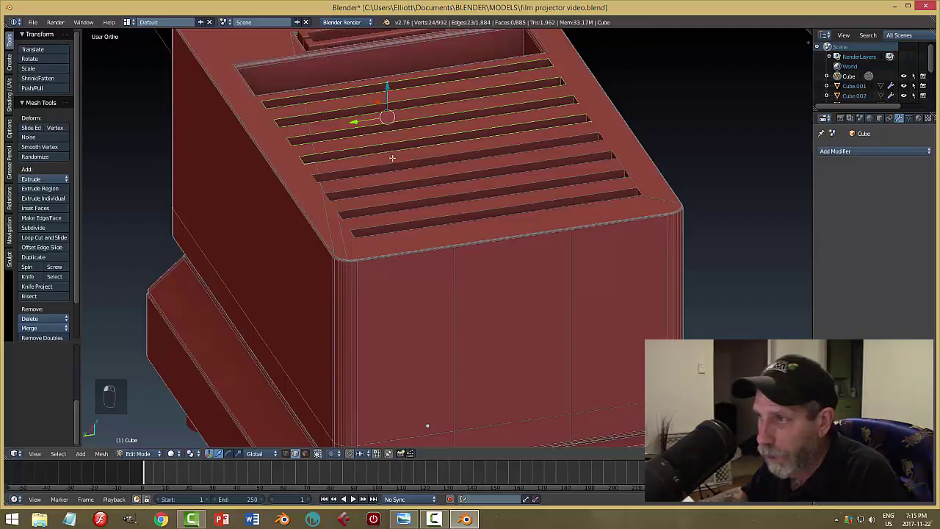
Extend the edge selection with the complete upper rims of the fifth and sixth vent slots from the wide slot
shift+right_click(601, 136)
shift+right_click(358, 171)
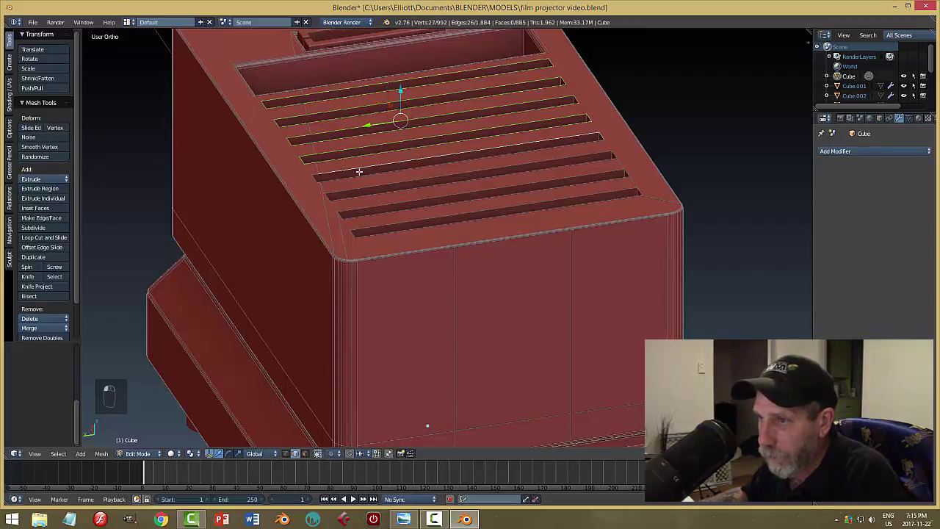
shift+right_click(317, 171)
shift+right_click(326, 183)
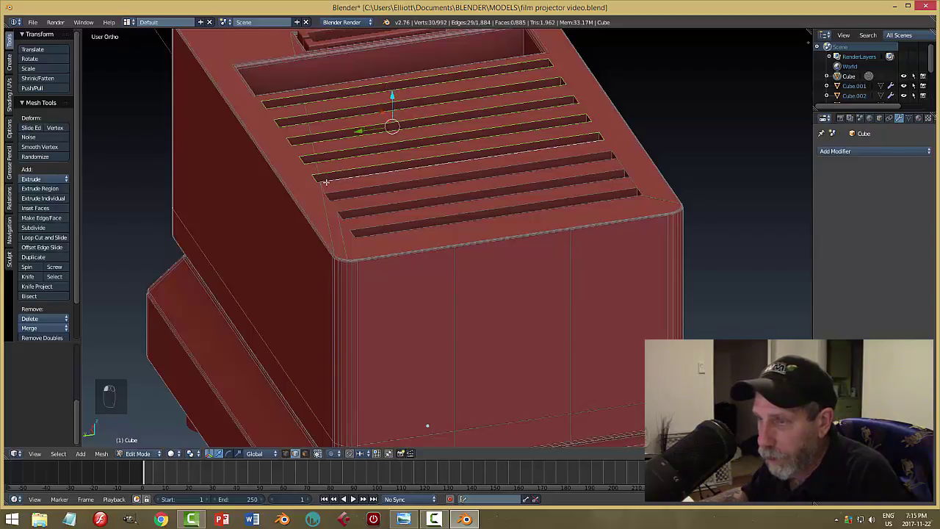
scroll(360, 202, up, 4)
scroll(346, 209, up, 2)
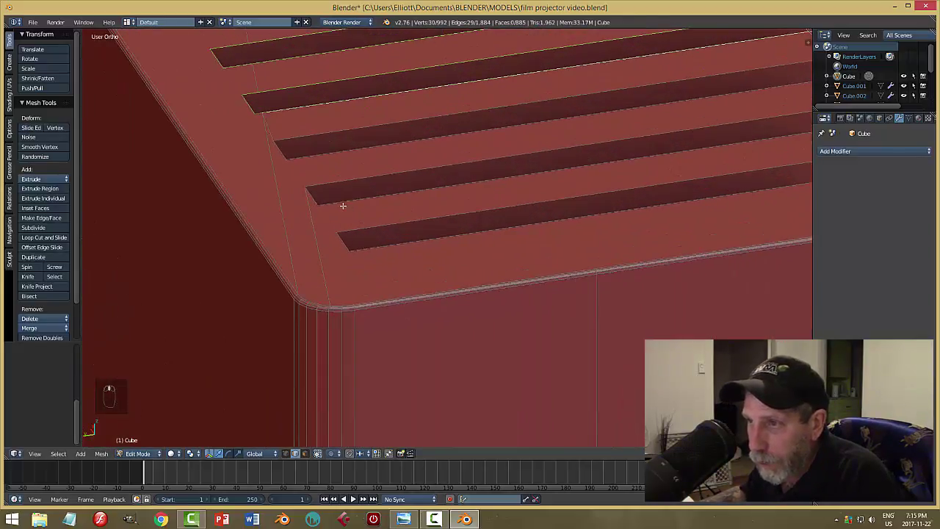
shift+right_click(384, 127)
scroll(514, 132, down, 4)
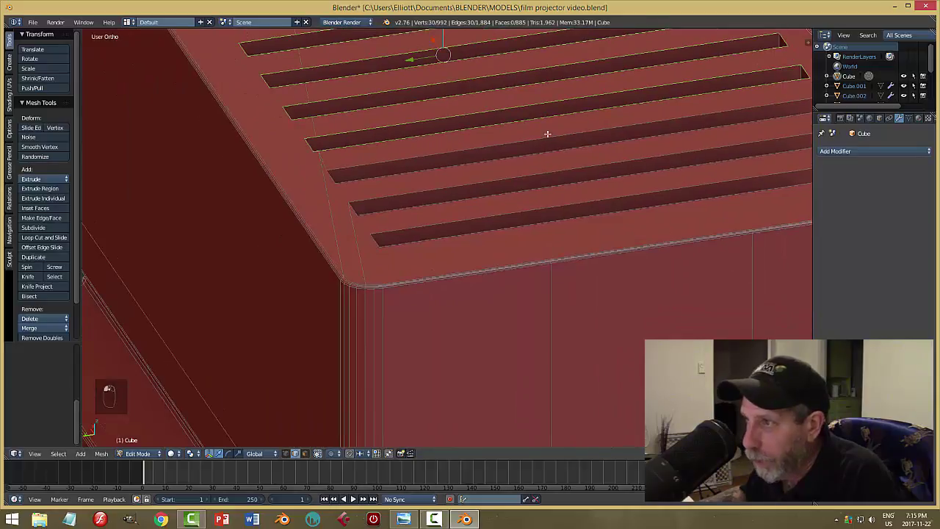
shift+right_click(630, 151)
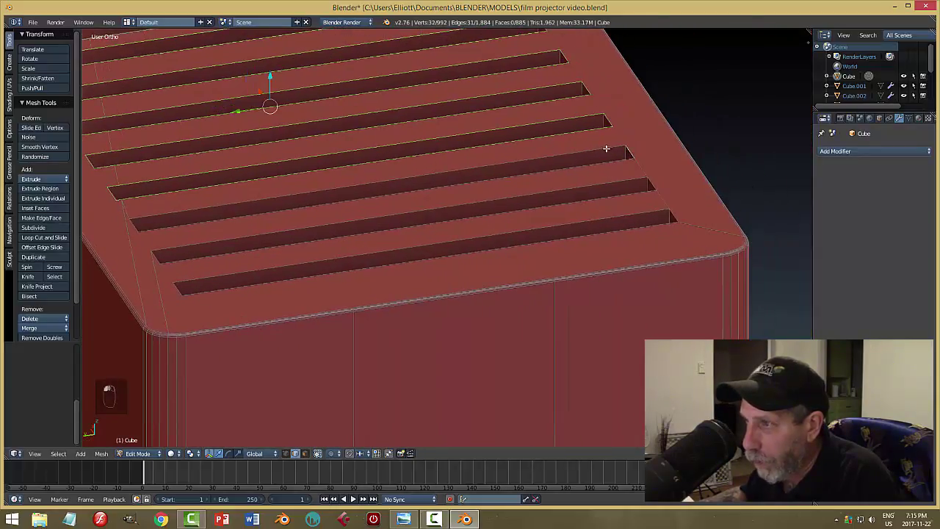
shift+right_click(598, 150)
shift+right_click(136, 228)
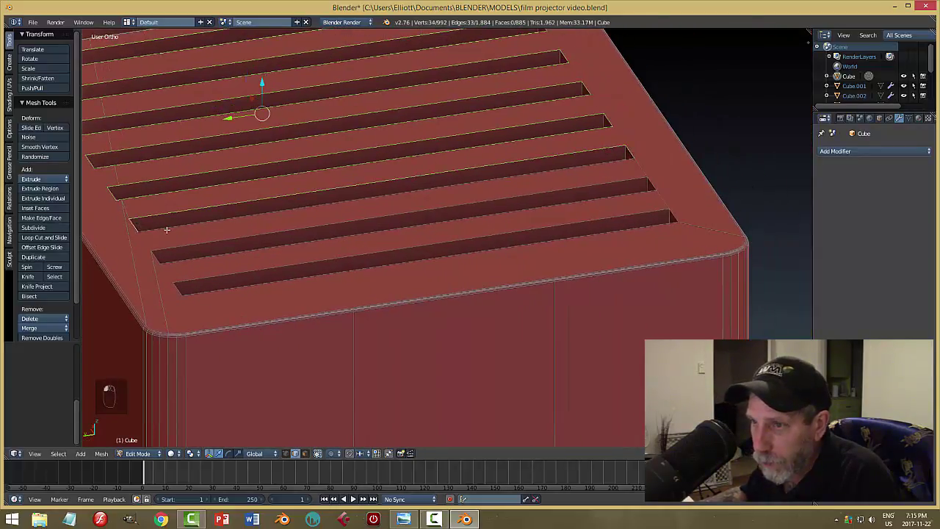
shift+right_click(168, 226)
Add the upper rim edges of the last two vent slots, farthest from the wide slot, to the selection
shift+right_click(653, 183)
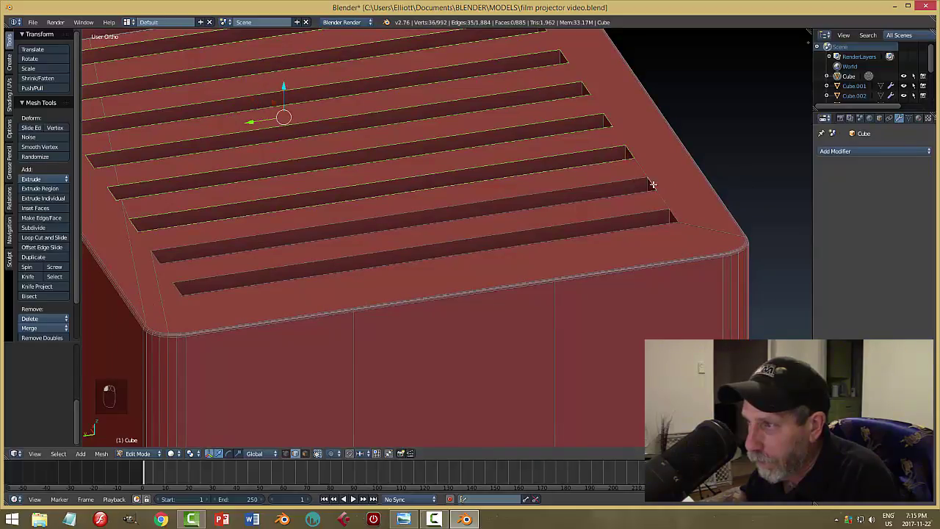
shift+right_click(631, 181)
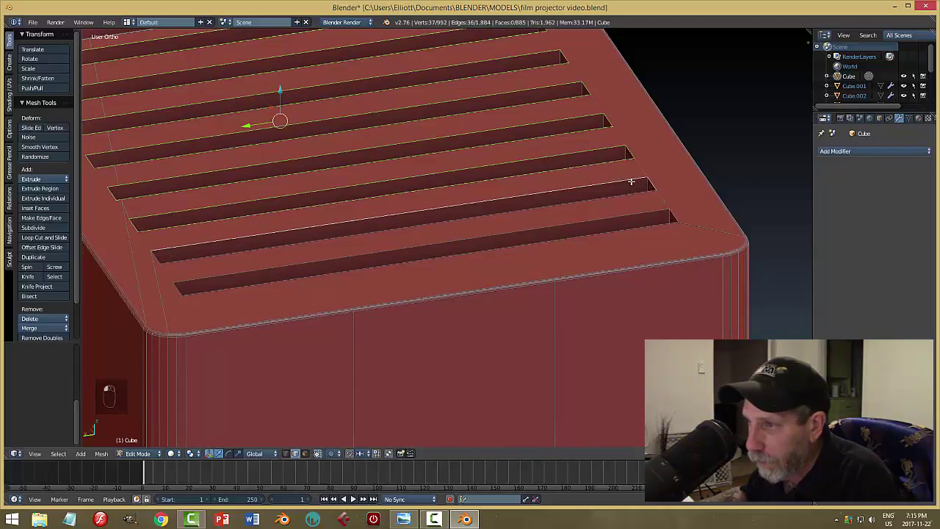
shift+right_click(155, 259)
key(ctrl+z)
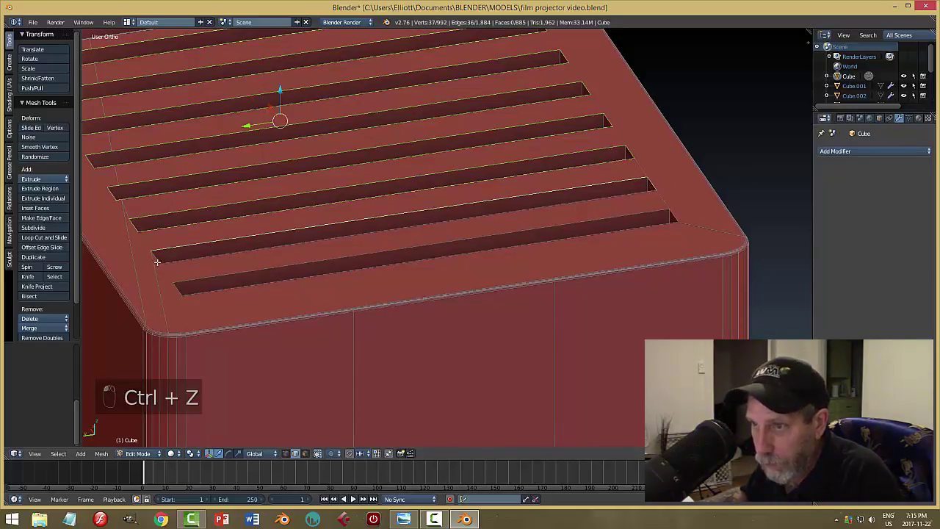
shift+right_click(157, 262)
shift+right_click(185, 260)
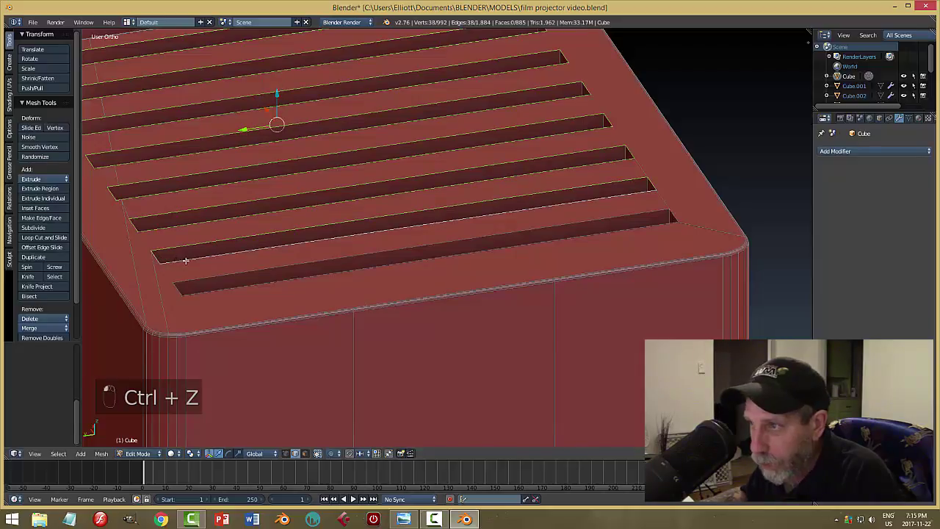
shift+right_click(671, 215)
shift+right_click(596, 219)
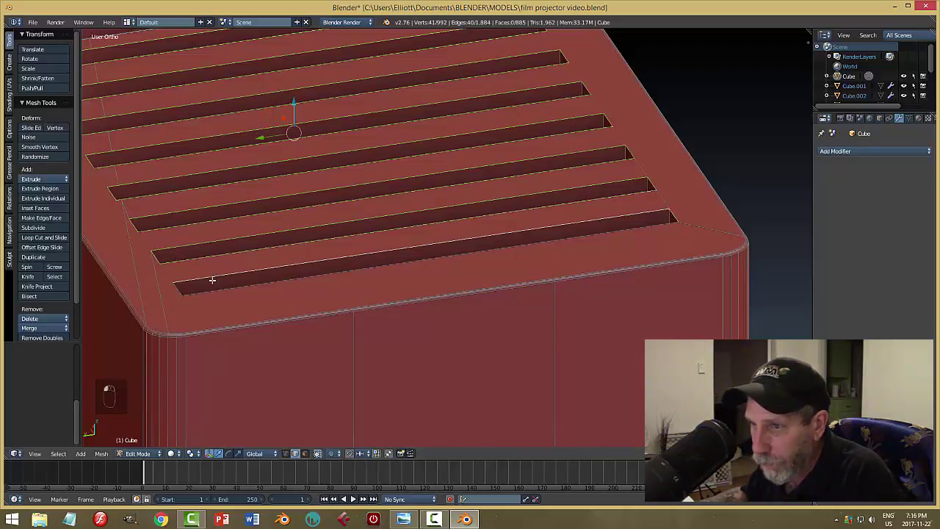
shift+right_click(173, 289)
shift+right_click(491, 270)
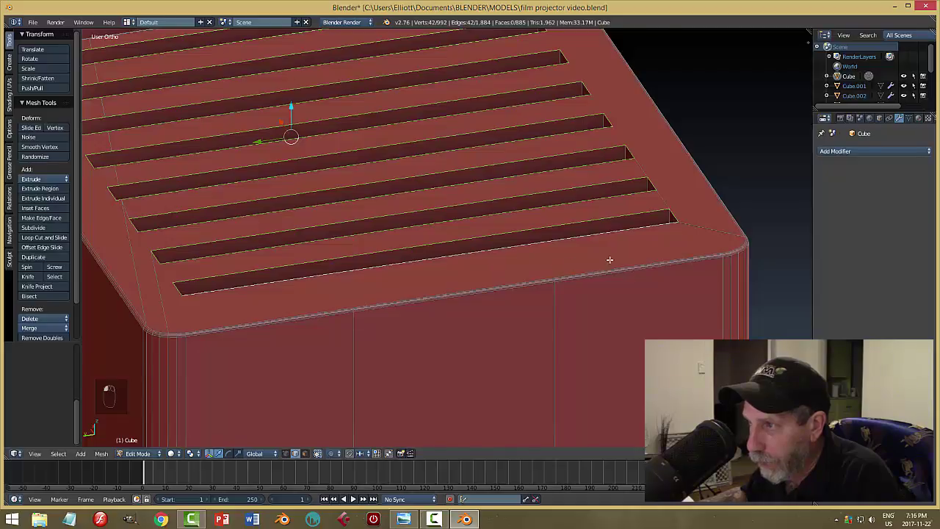
Bevel the selected rims of all eight vent slots by about 0.01 with 3 segments, deselect everything and switch to Object Mode
middle_drag(609, 259, 543, 225)
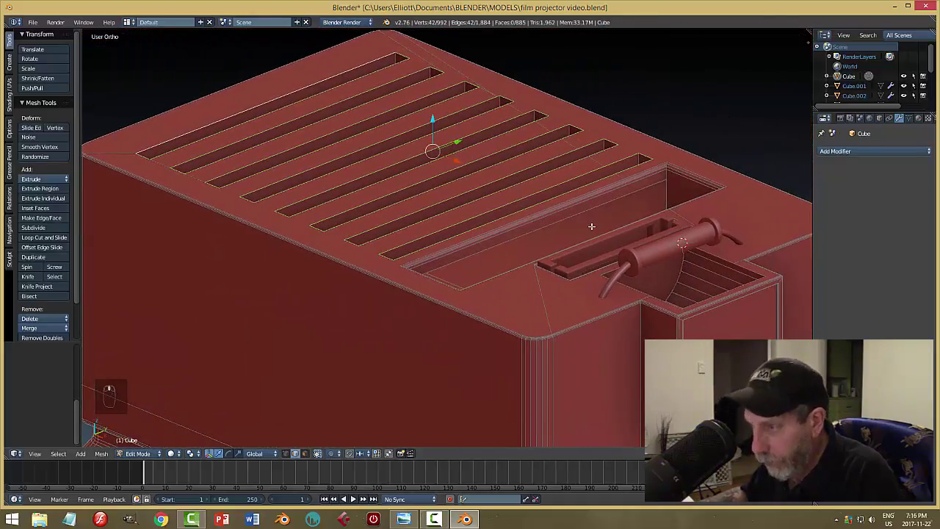
key(ctrl+b)
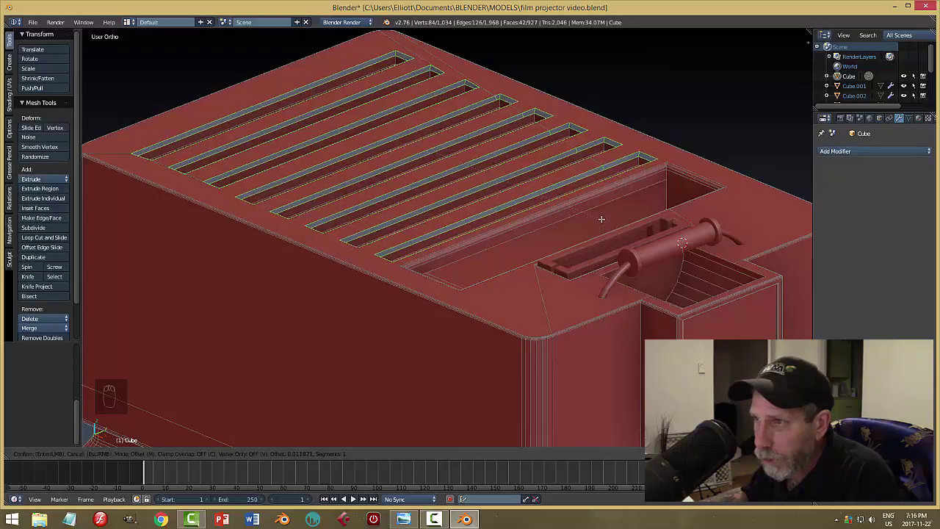
scroll(601, 219, up, 2)
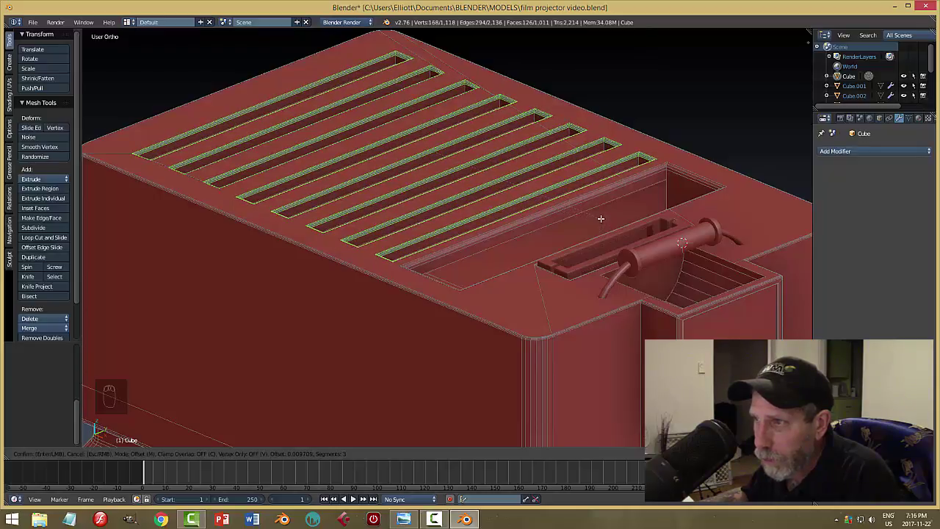
click(600, 218)
key(a)
key(Tab)
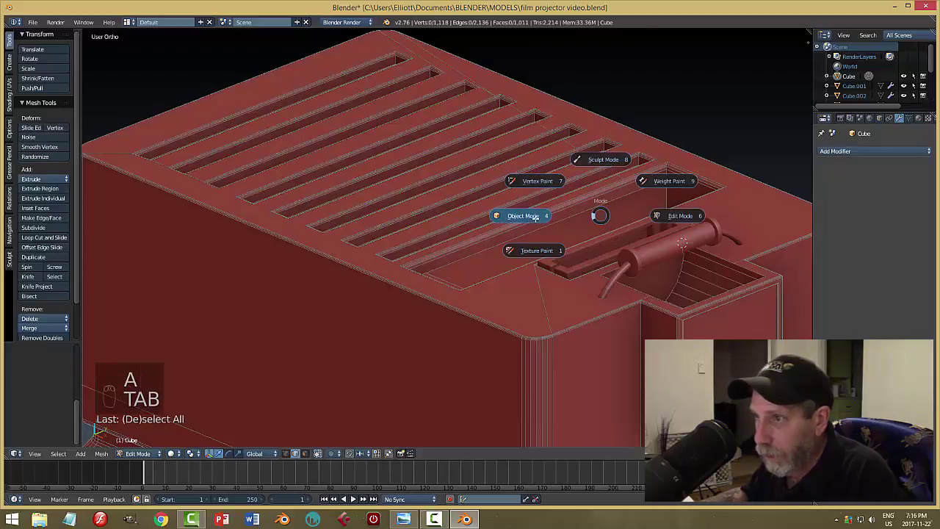
Unhide the cover bar over the wide slot, deselect everything and save the file
scroll(484, 218, down, 3)
middle_drag(461, 230, 483, 207)
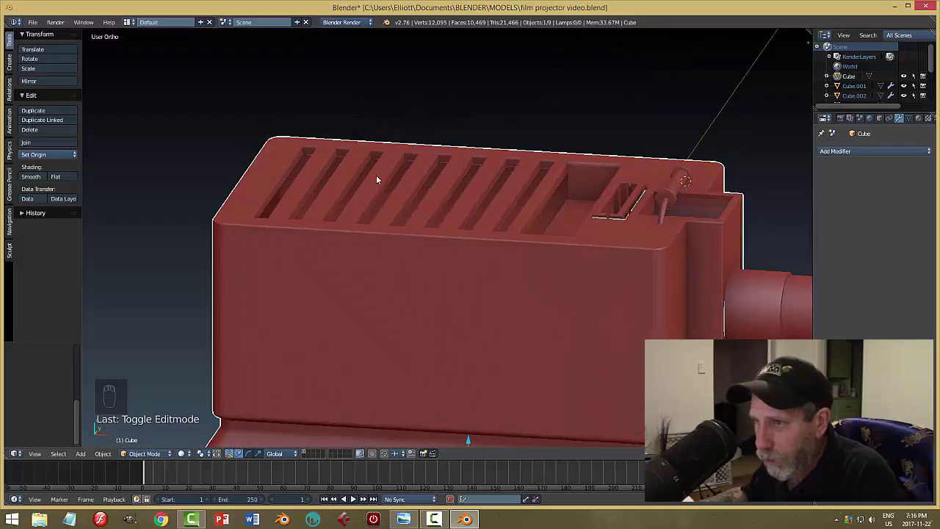
middle_drag(377, 180, 267, 204)
middle_drag(287, 230, 386, 218)
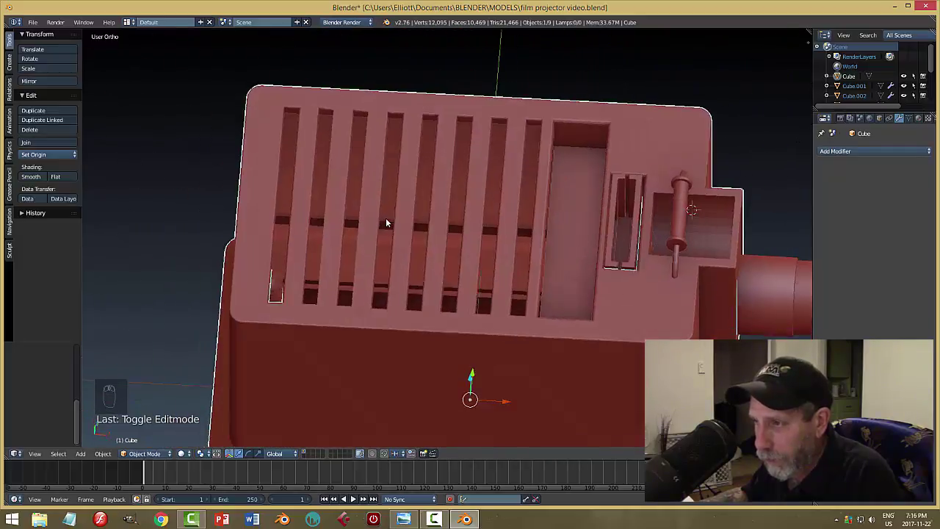
key(a)
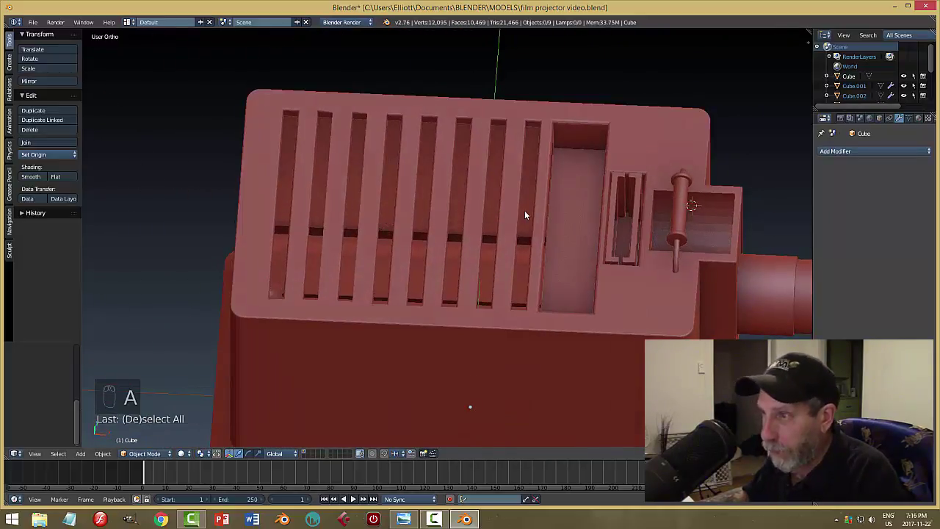
key(alt+h)
key(a)
middle_drag(580, 224, 558, 248)
scroll(597, 210, down, 3)
key(ctrl+s)
scroll(573, 237, down, 2)
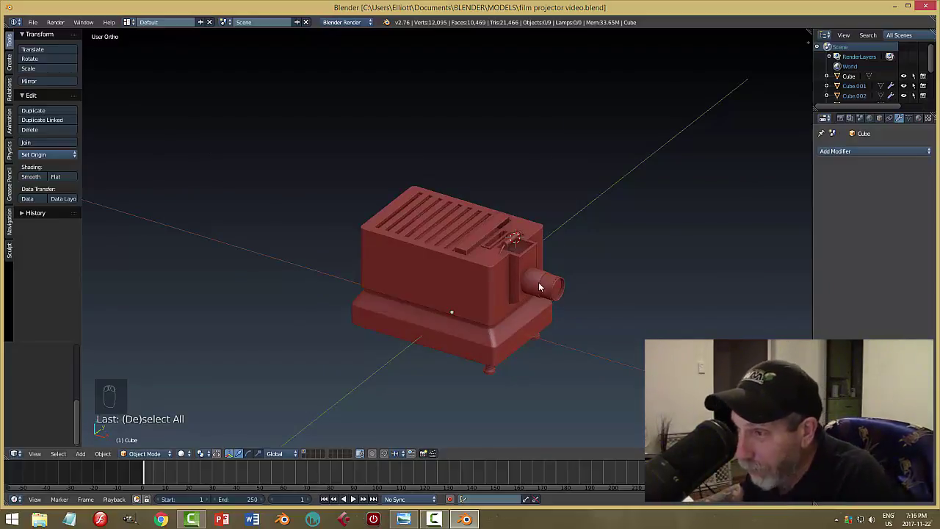
Join the two curved handle ends with the cylindrical handle bar into one object, deselect it and save the file
scroll(540, 288, up, 3)
middle_drag(540, 288, 598, 311)
scroll(520, 286, up, 5)
middle_drag(638, 288, 579, 316)
right_click(606, 298)
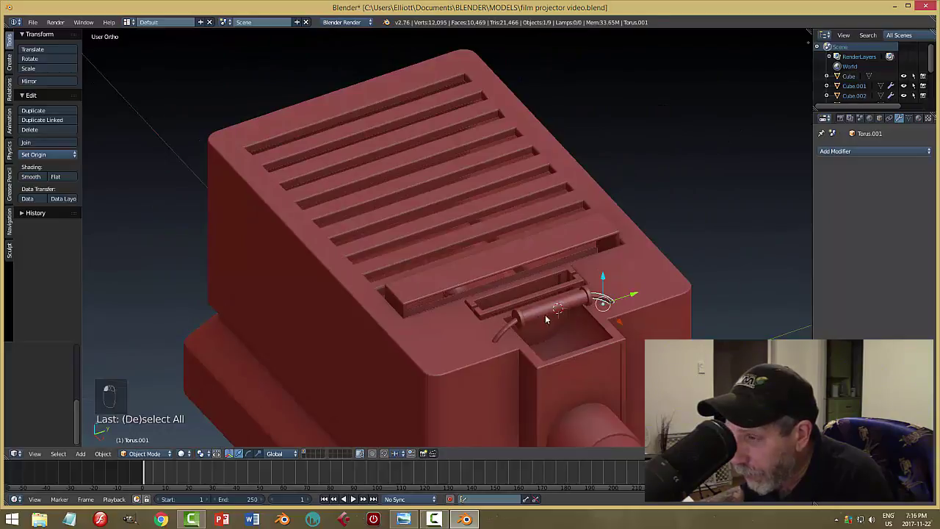
shift+right_click(517, 328)
shift+right_click(577, 313)
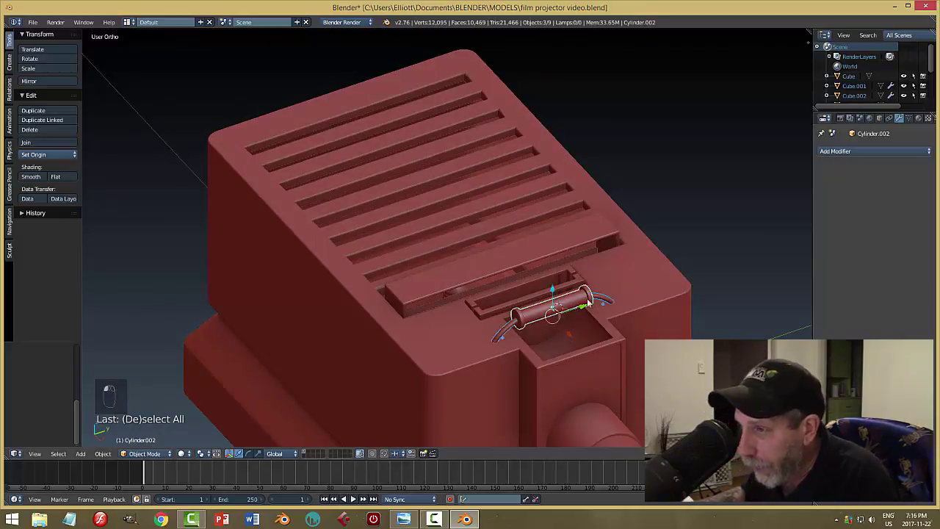
key(ctrl+j)
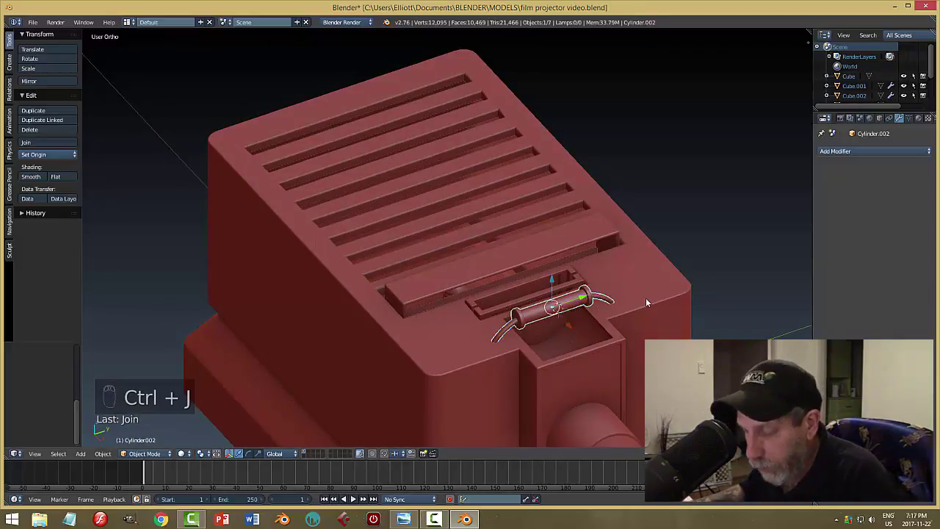
key(a)
middle_drag(630, 323, 687, 334)
key(ctrl+s)
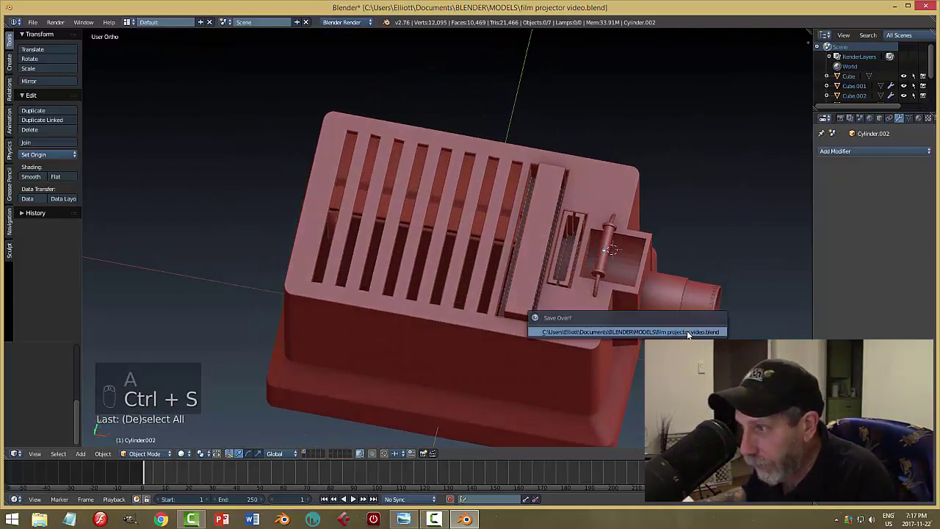
Shift the lens-side bracket half in the narrow slot by about -0.005 along X, deselect it and save the file
scroll(624, 333, down, 1)
scroll(623, 334, up, 3)
middle_drag(616, 344, 634, 336)
right_click(635, 250)
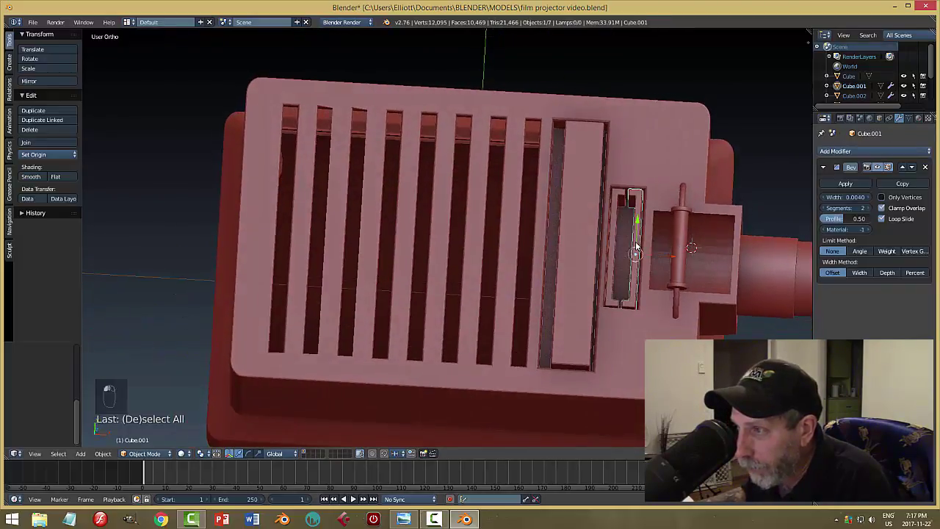
key(g)
key(x)
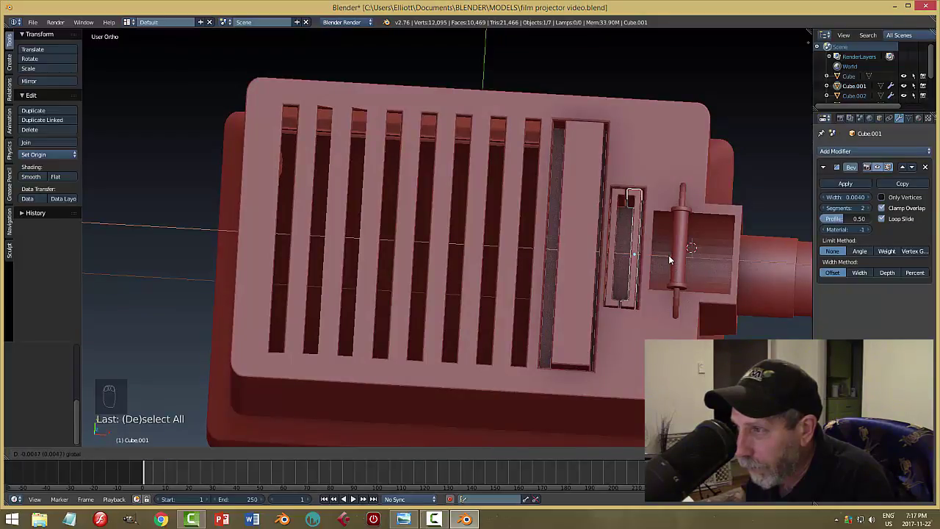
click(668, 258)
key(a)
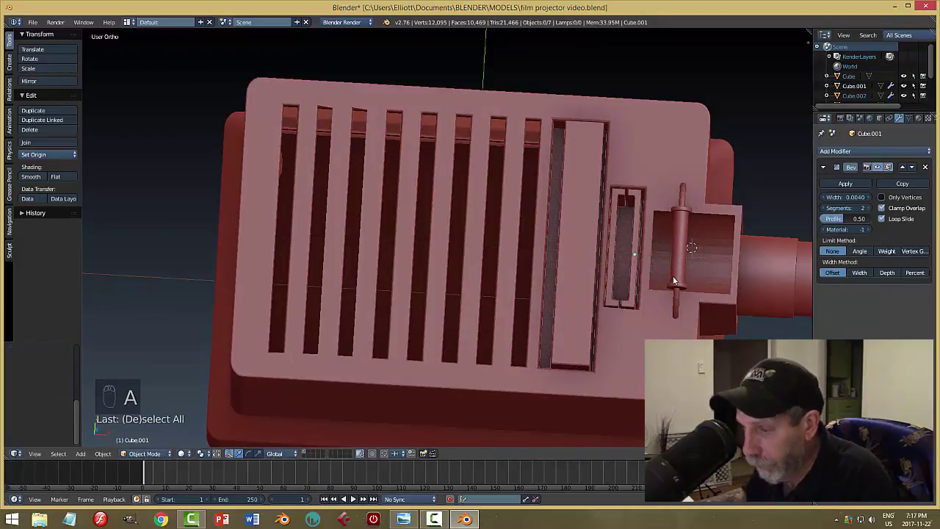
key(ctrl+s)
Snap the 3D cursor to the tall side face of the front lens housing on the projector body and return to Object Mode
middle_drag(694, 338, 602, 294)
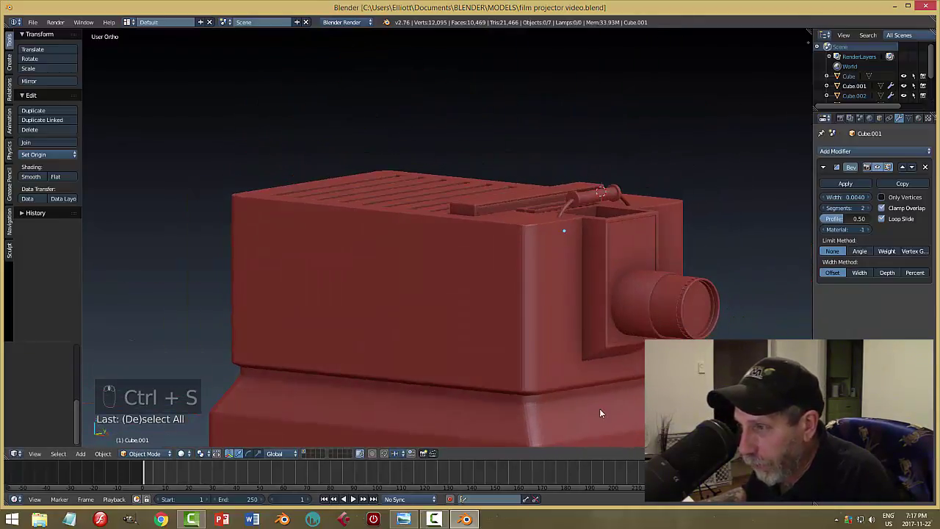
middle_drag(599, 408, 673, 294)
right_click(665, 282)
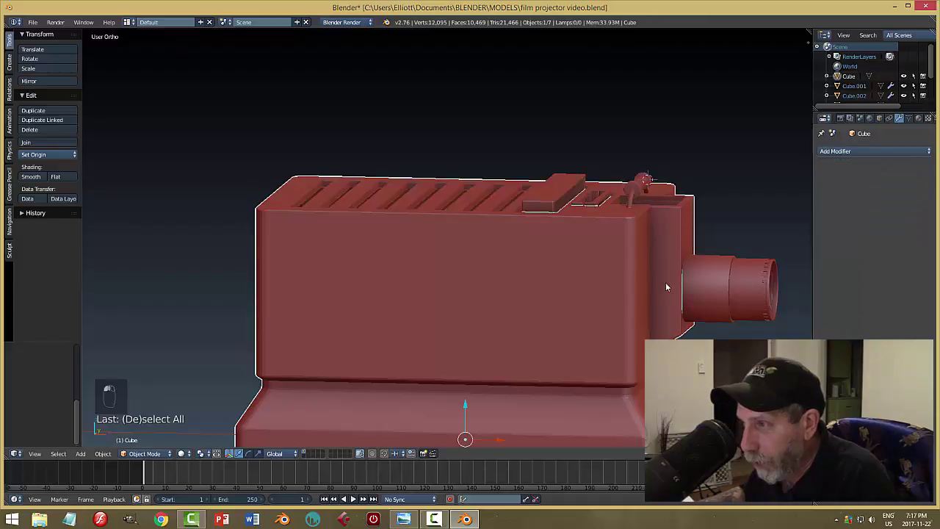
key(Tab)
click(736, 296)
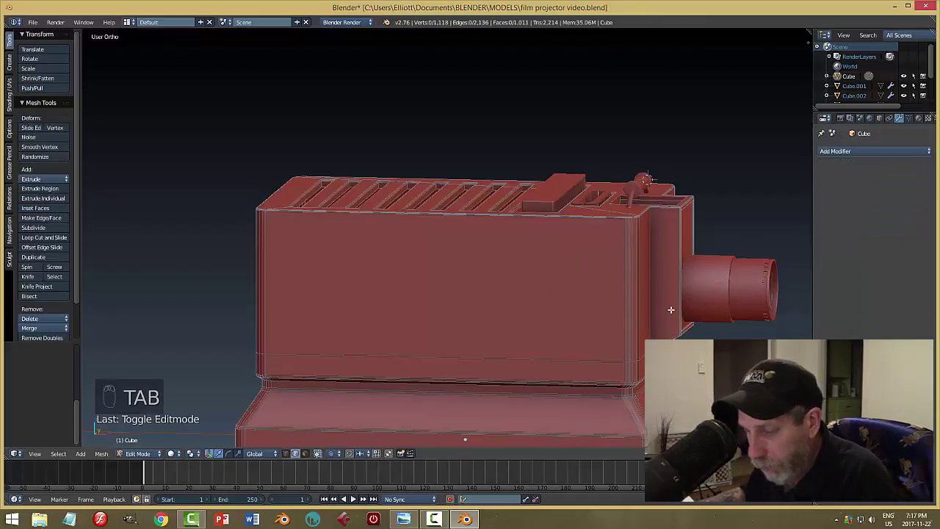
key(ctrl+Tab)
click(646, 321)
right_click(664, 293)
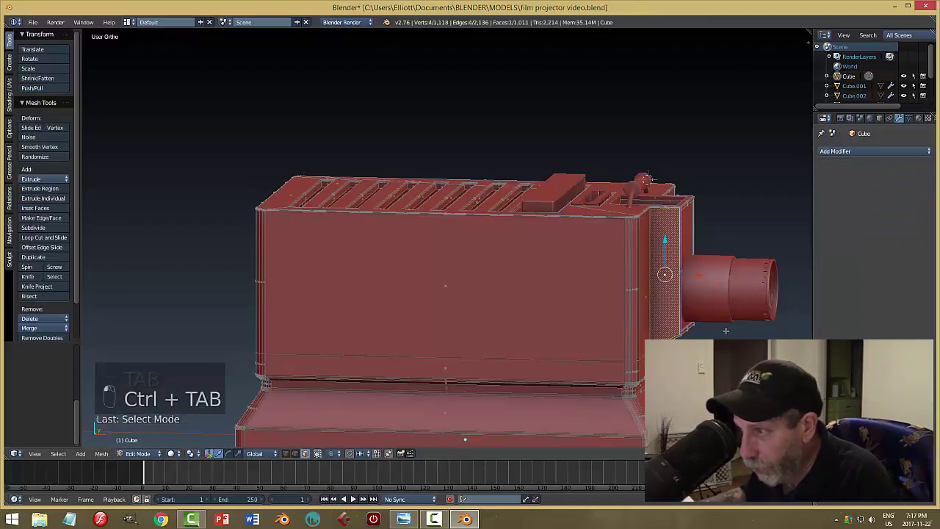
key(shift+s)
click(726, 332)
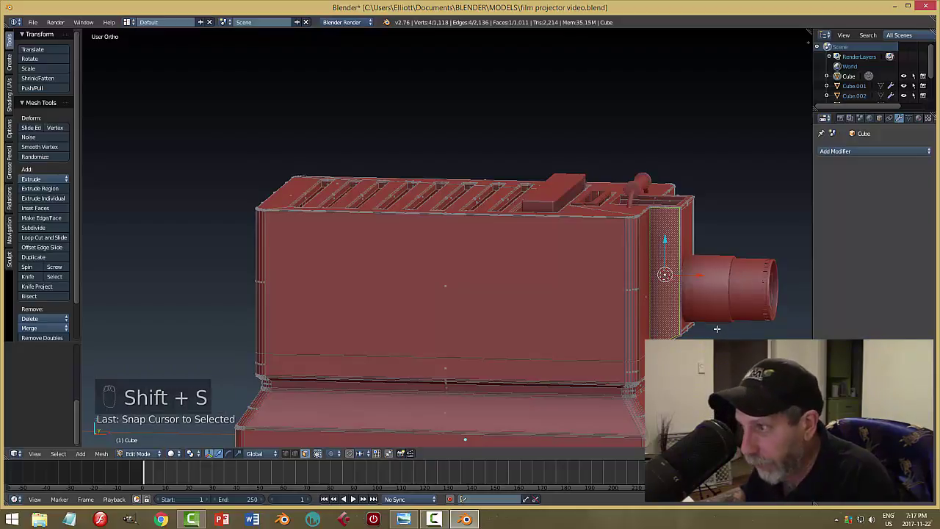
key(a)
key(Tab)
click(639, 329)
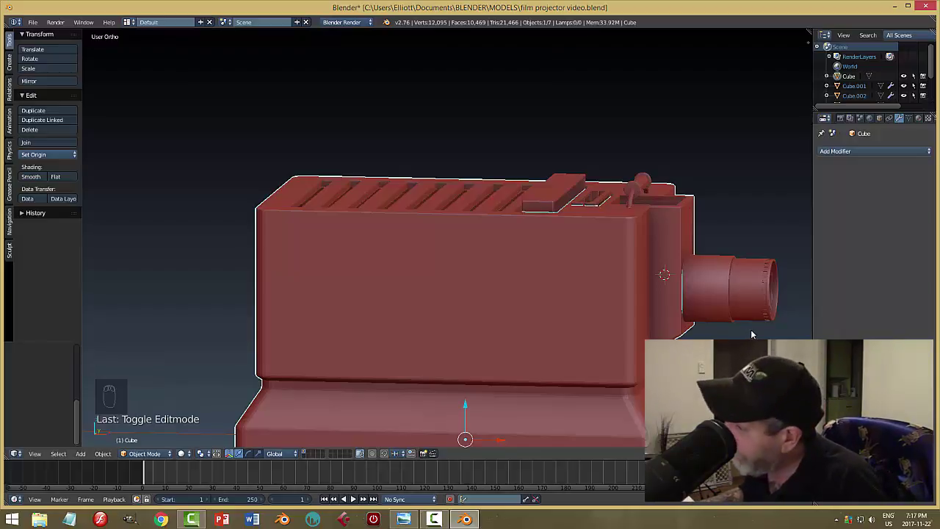
Deselect the body, add a mesh circle at the 3D cursor and rotate it 90 degrees about X
middle_drag(746, 334, 650, 336)
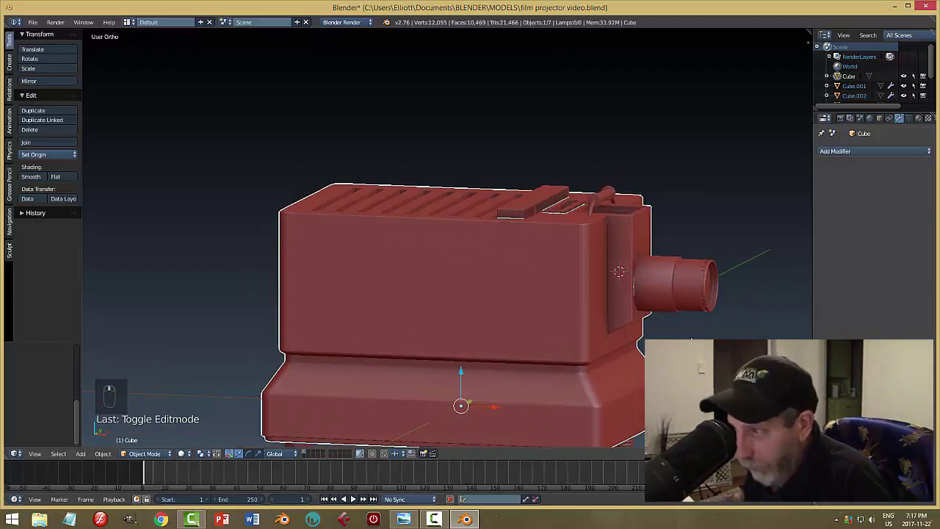
key(a)
middle_drag(461, 406, 462, 404)
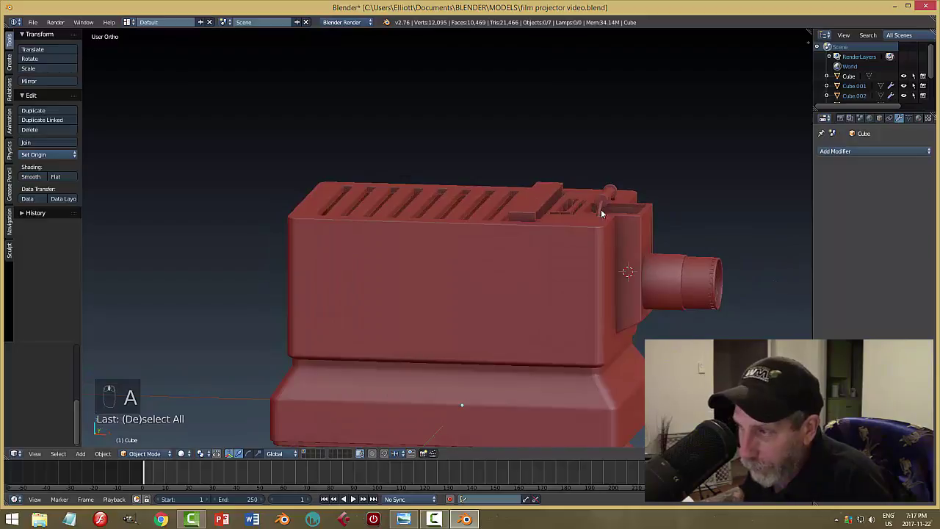
key(shift+a)
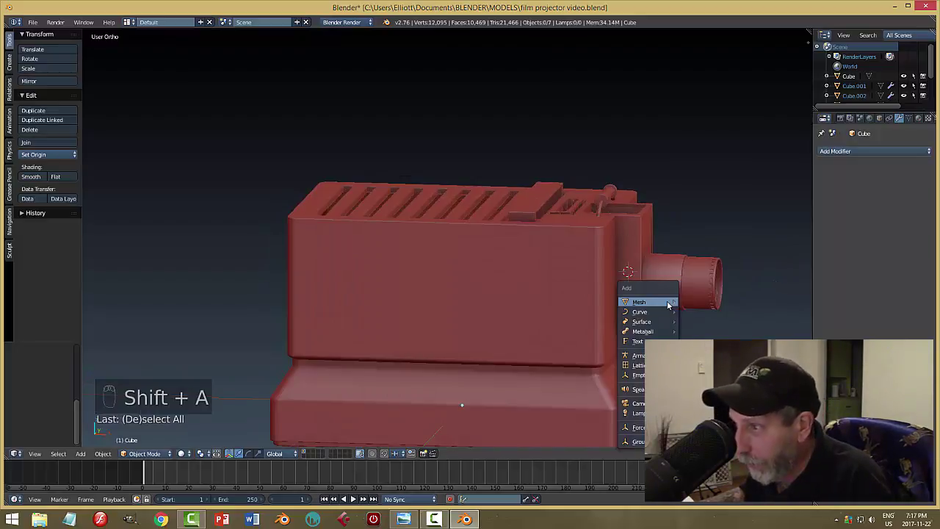
mouse_move(668, 302)
click(705, 138)
middle_drag(707, 143, 670, 306)
key(r)
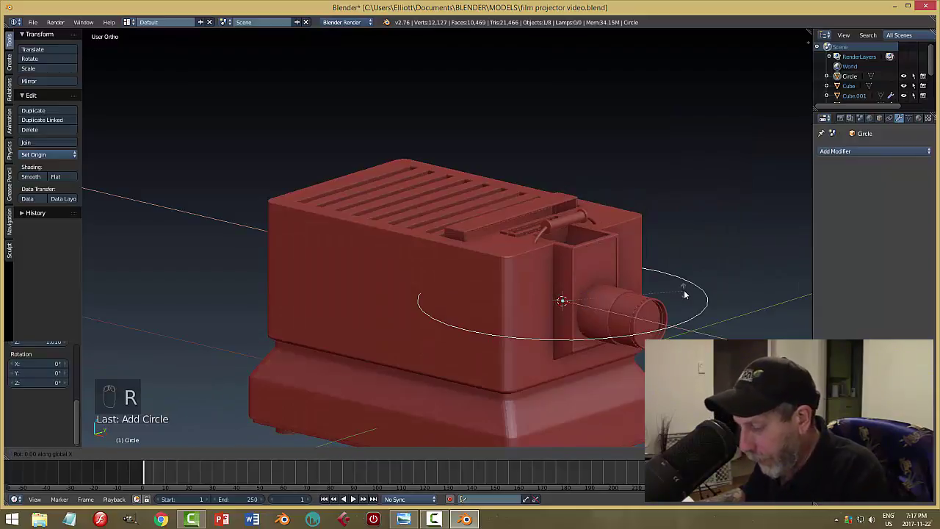
key(y)
key(9)
key(0)
key(Return)
Scale the circle down to fit the housing's side face and move it down near the face's lower end
key(s)
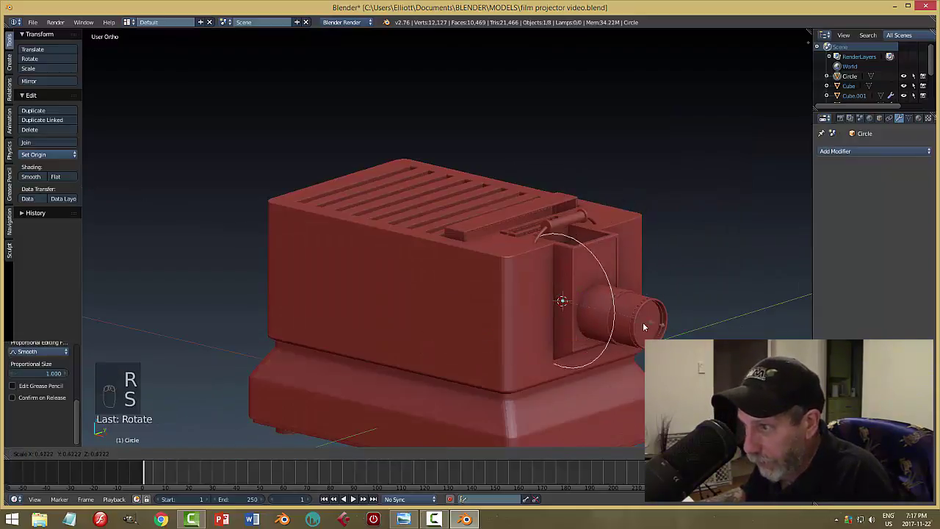
click(571, 319)
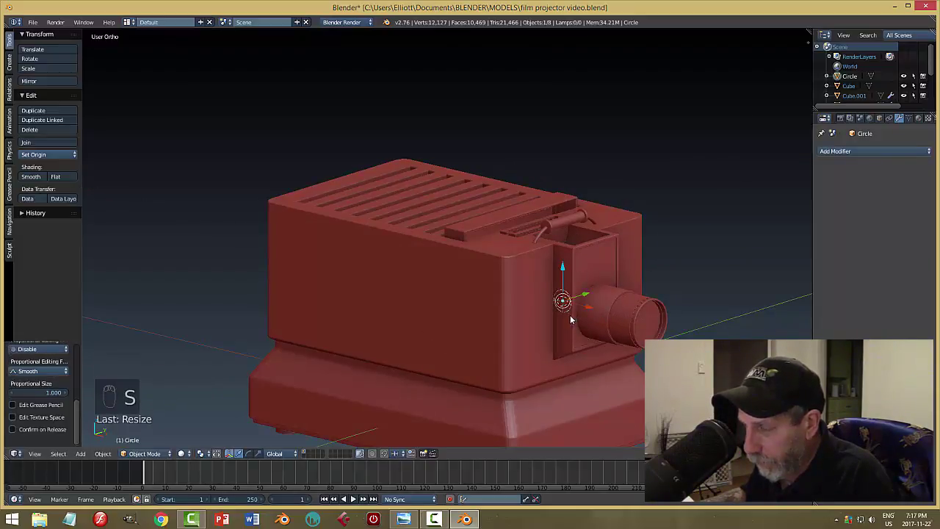
drag(567, 285, 564, 310)
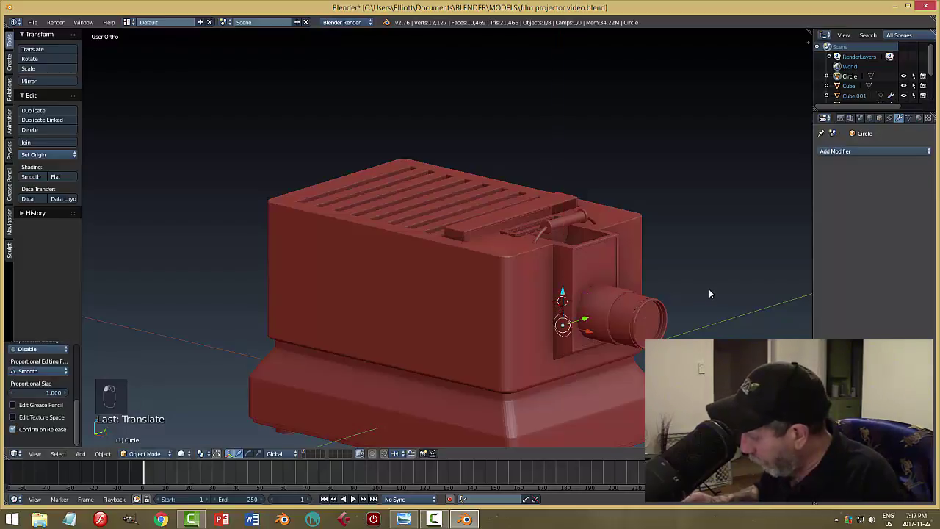
key(KP_Decimal)
scroll(708, 293, down, 7)
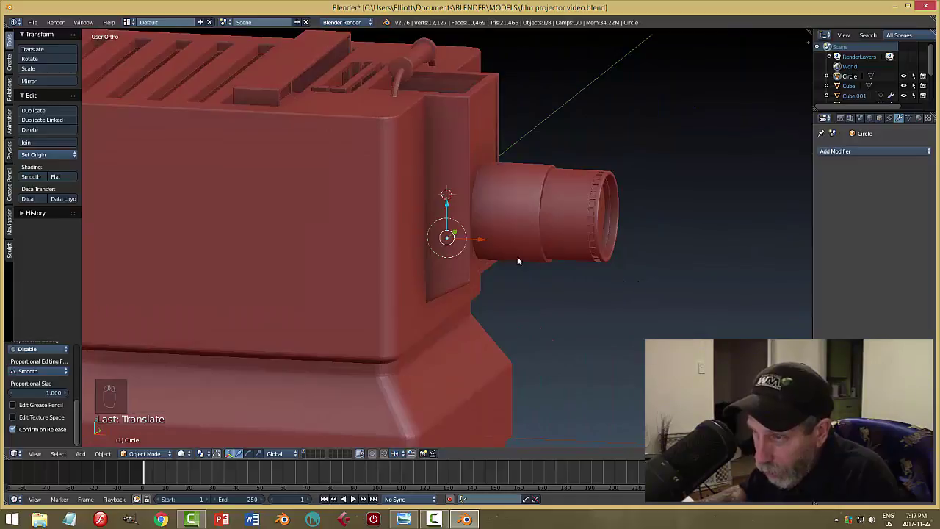
key(s)
click(601, 287)
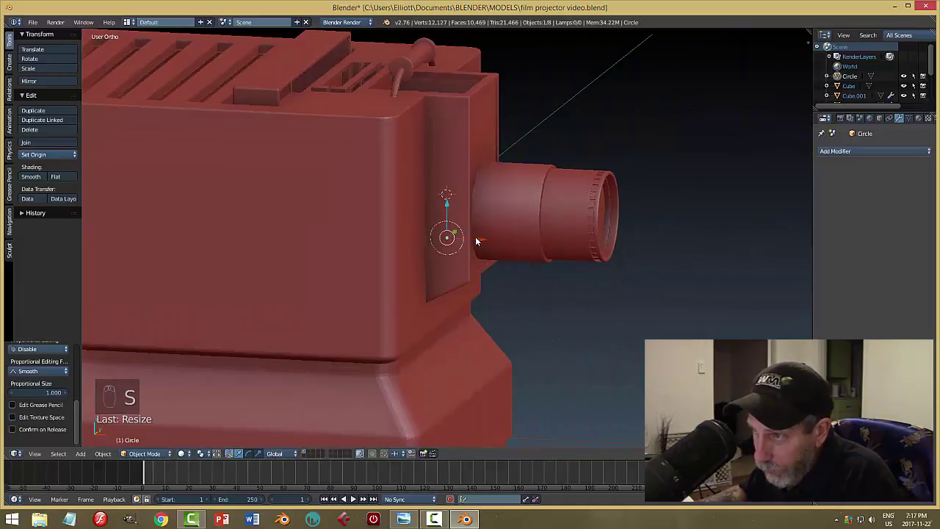
drag(447, 204, 446, 229)
middle_drag(642, 235, 509, 253)
drag(478, 252, 476, 250)
Check the small side knob in the Filmstrip Projector final2.png reference in Windows Photo Viewer, and compare it with the circle's placement in Blender
click(404, 519)
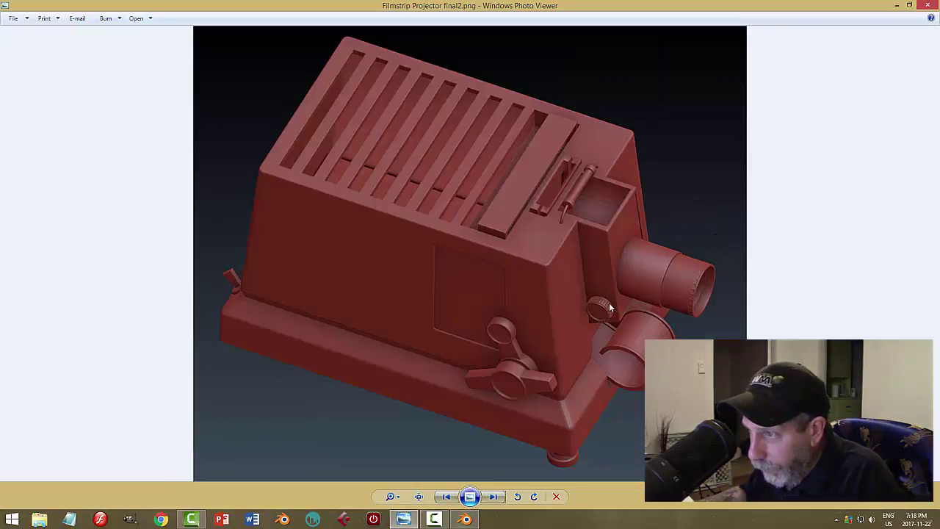
click(464, 518)
scroll(481, 345, up, 3)
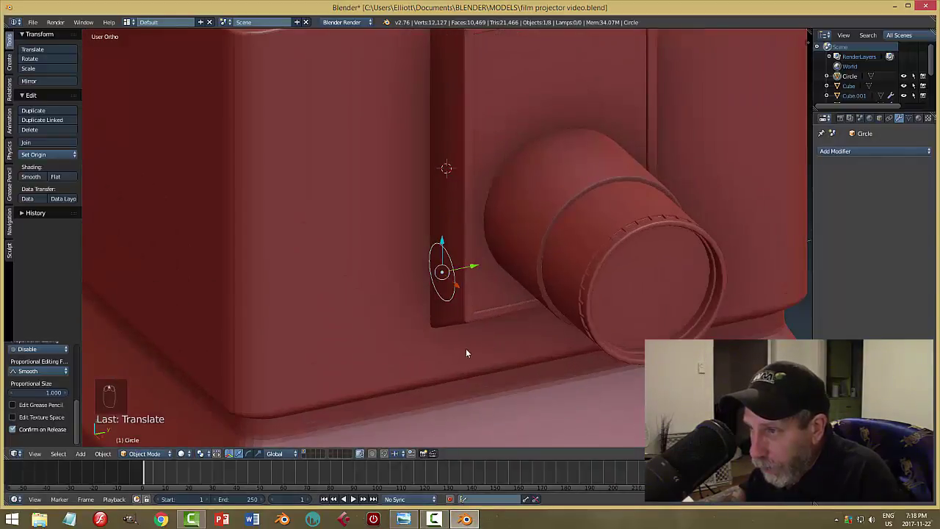
scroll(466, 354, down, 3)
middle_drag(465, 353, 534, 340)
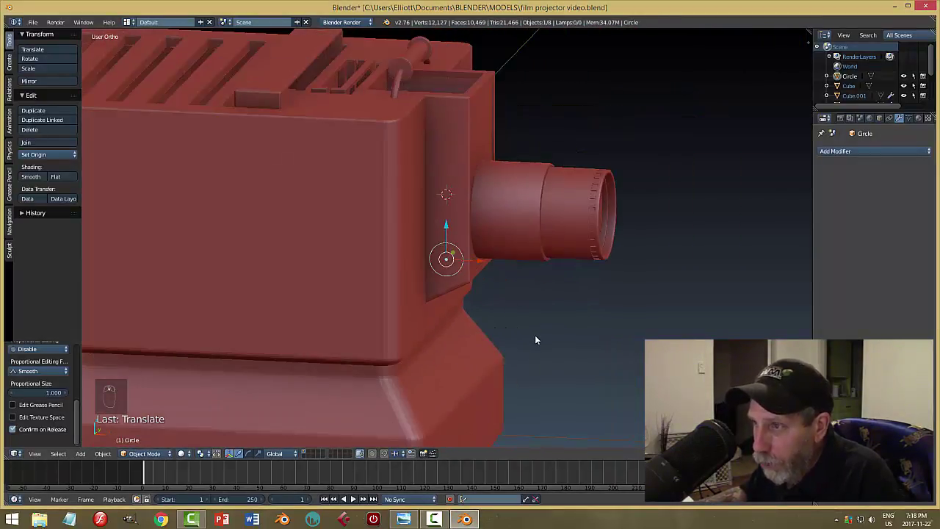
scroll(536, 339, down, 3)
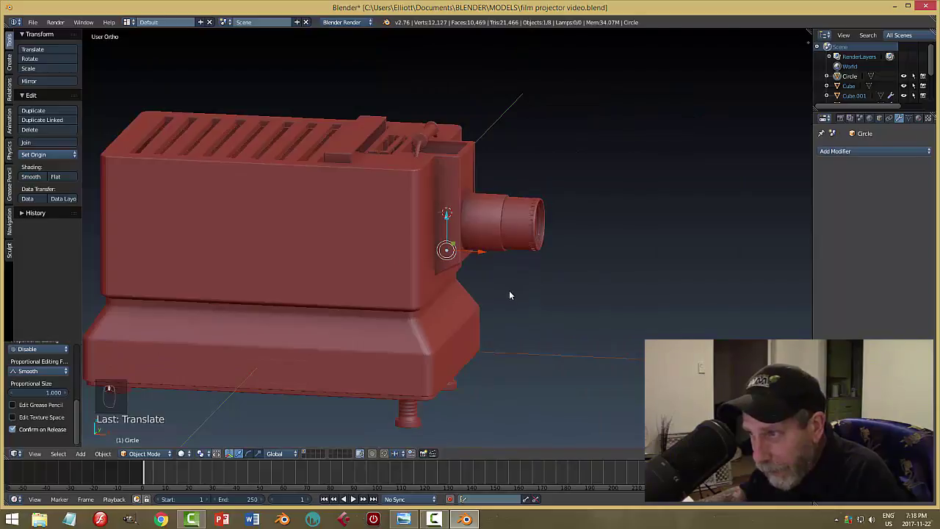
middle_drag(510, 295, 485, 301)
scroll(491, 296, up, 4)
Select all of the circle's vertices in Edit Mode and fill the circle with a face
key(Tab)
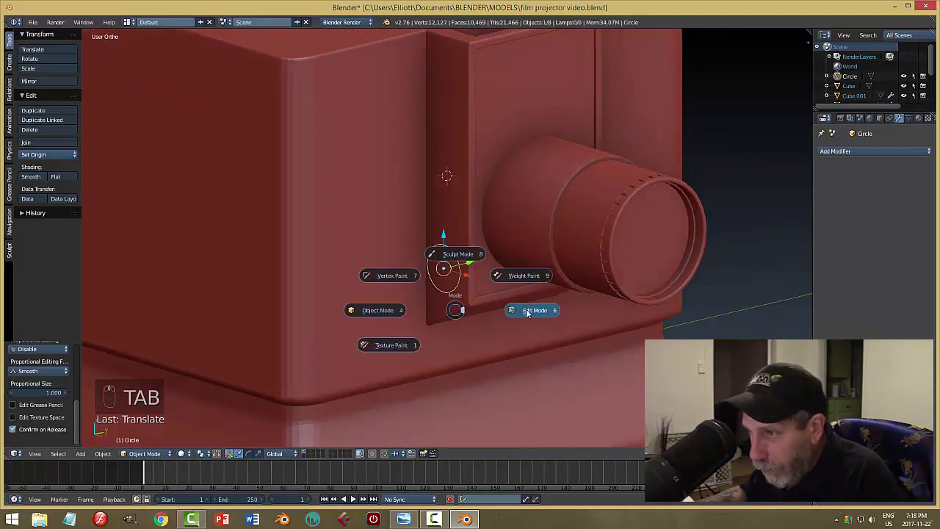
click(527, 311)
key(a)
key(a)
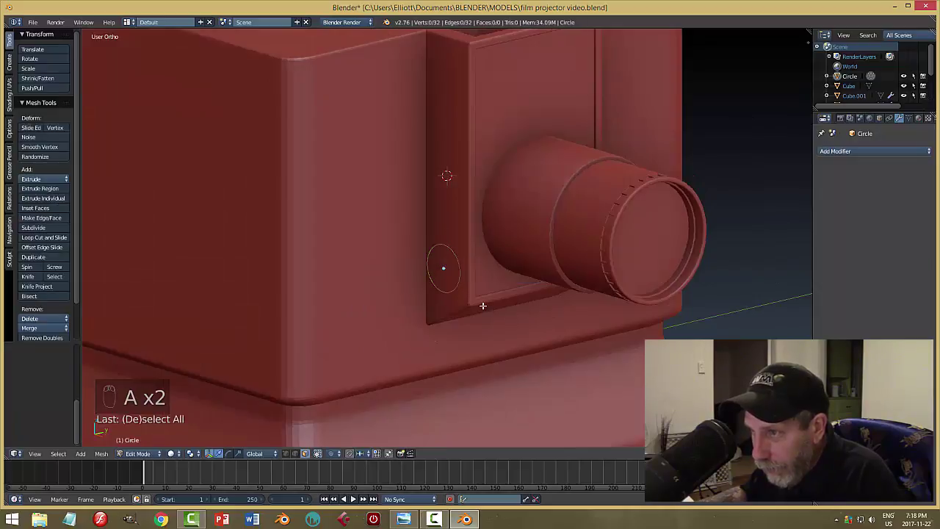
key(a)
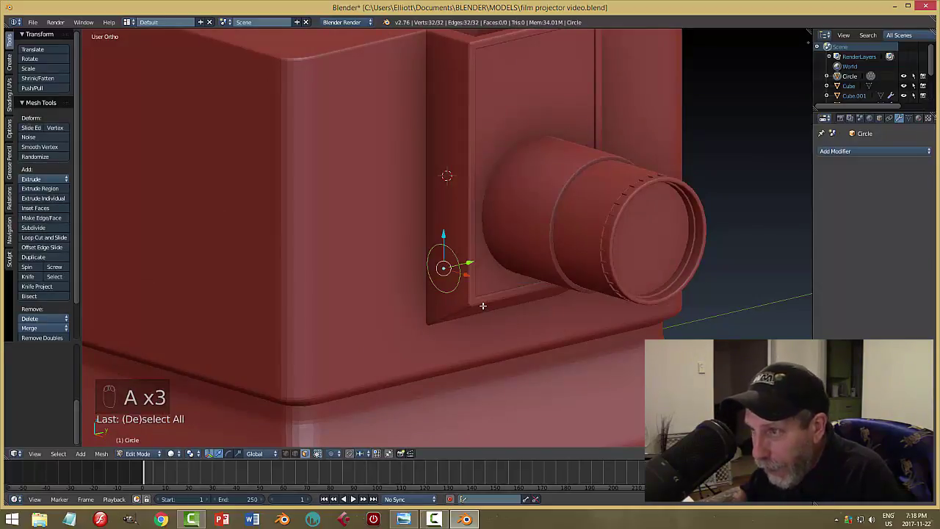
key(f)
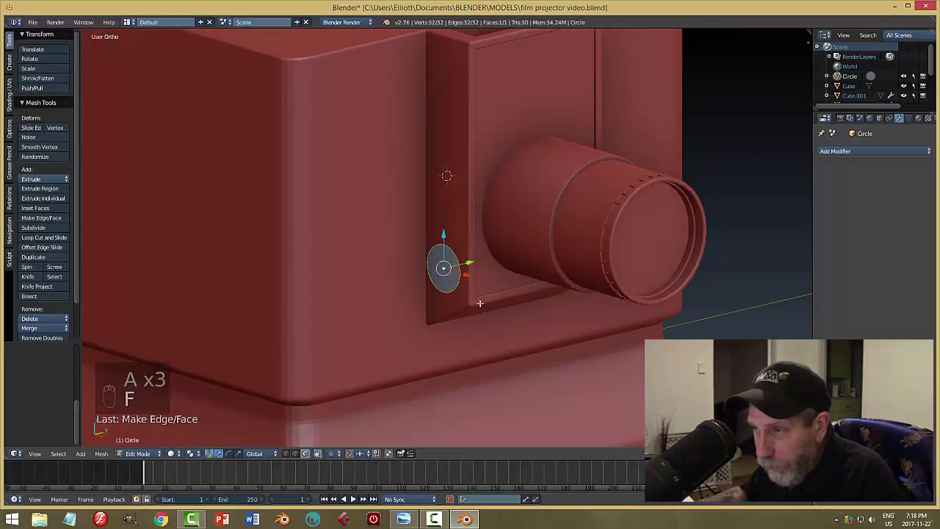
mouse_move(457, 289)
middle_down()
mouse_move(463, 308)
mouse_move(464, 299)
middle_up()
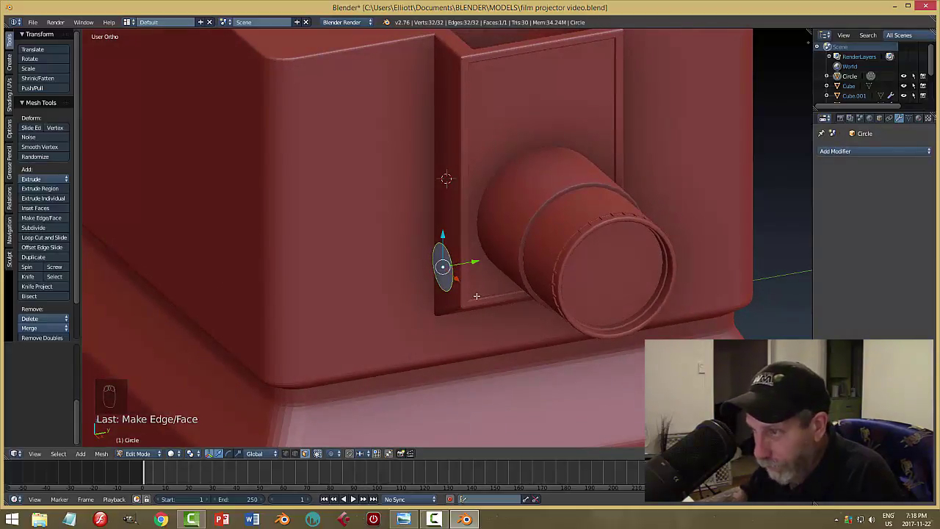
Extrude the filled circle outward along Y into a short cylindrical knob and check its depth against the projector reference image
key(e)
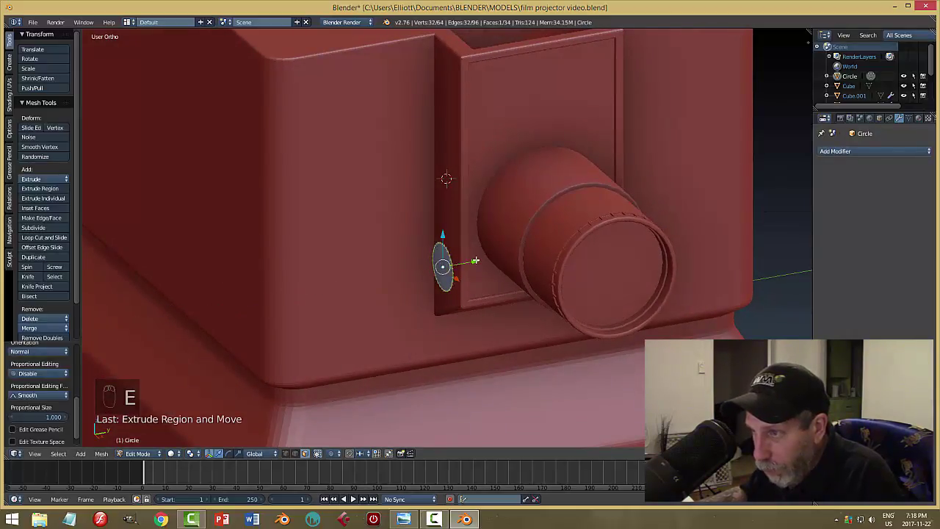
drag(475, 261, 457, 268)
middle_drag(447, 329, 493, 323)
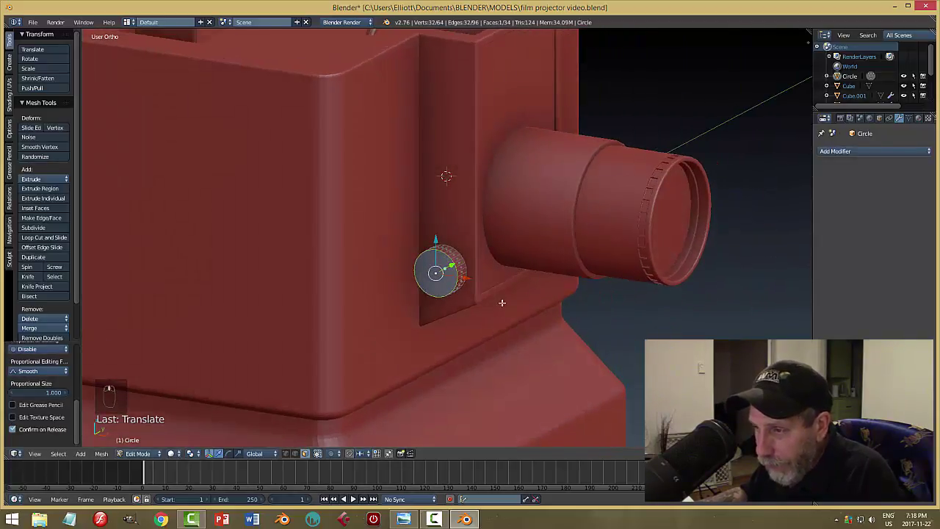
click(465, 519)
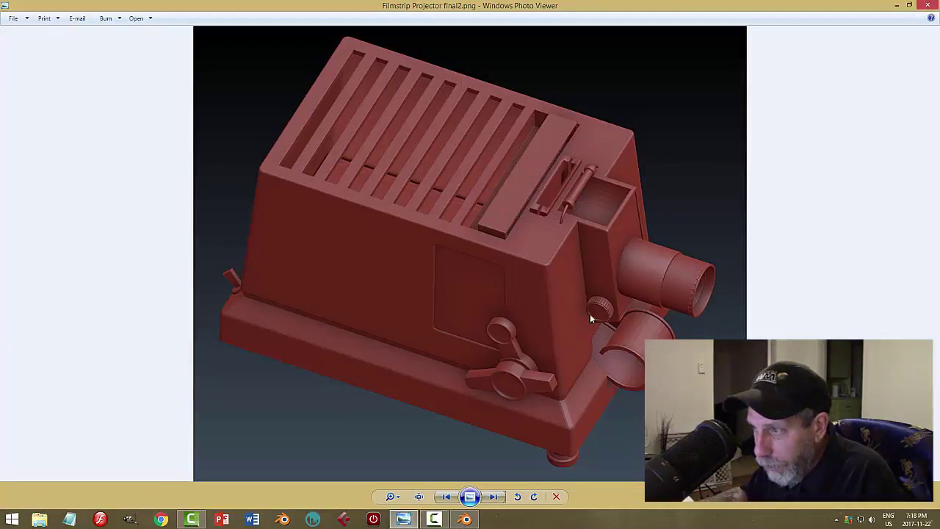
click(470, 520)
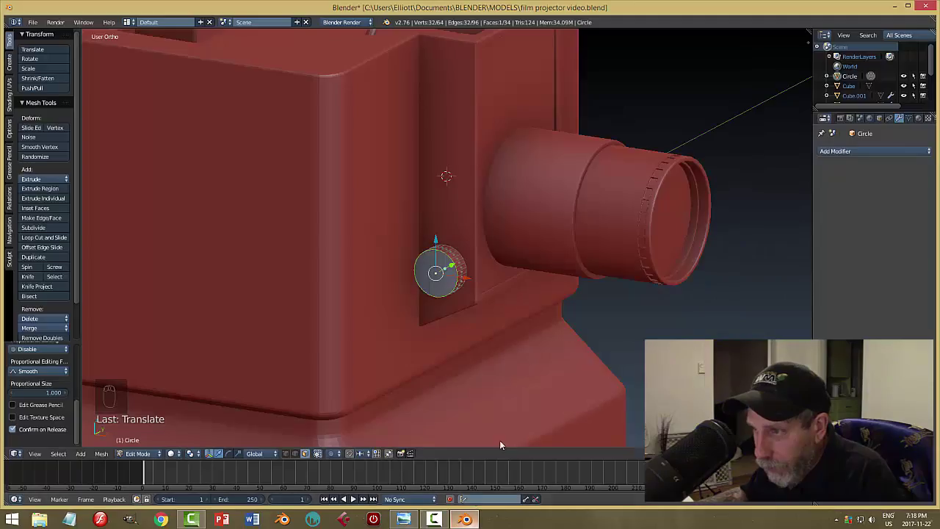
Inset the knob's outer end face to leave a narrow rim around it
scroll(556, 322, up, 2)
key(KP_Decimal)
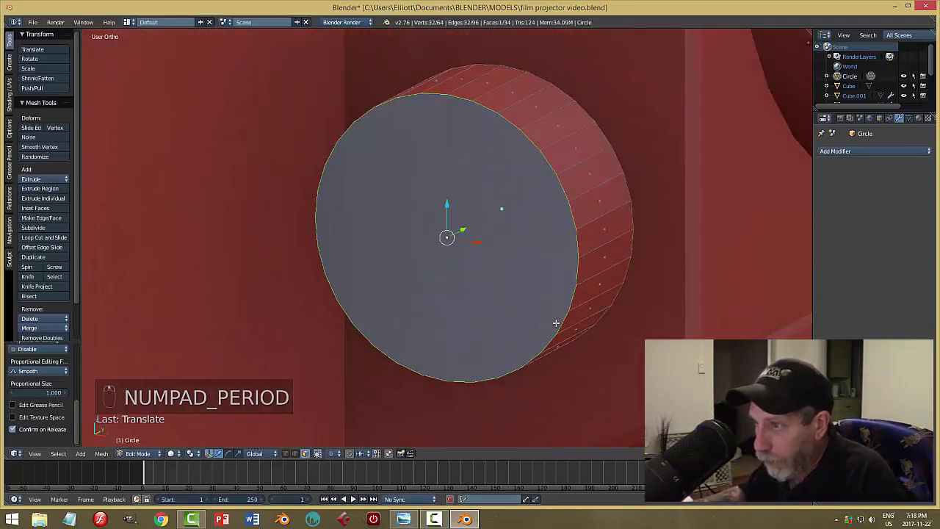
scroll(551, 321, down, 3)
middle_drag(550, 340, 835, 296)
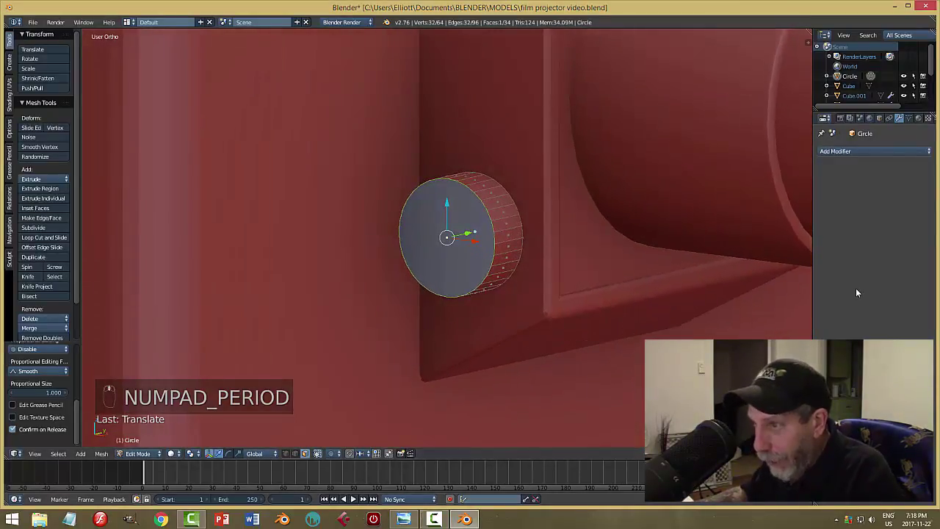
key(i)
key(i)
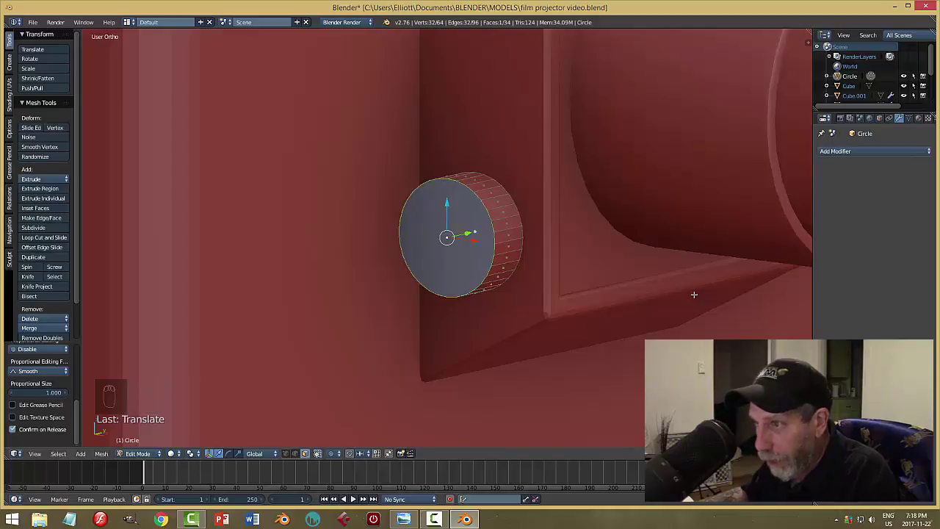
key(i)
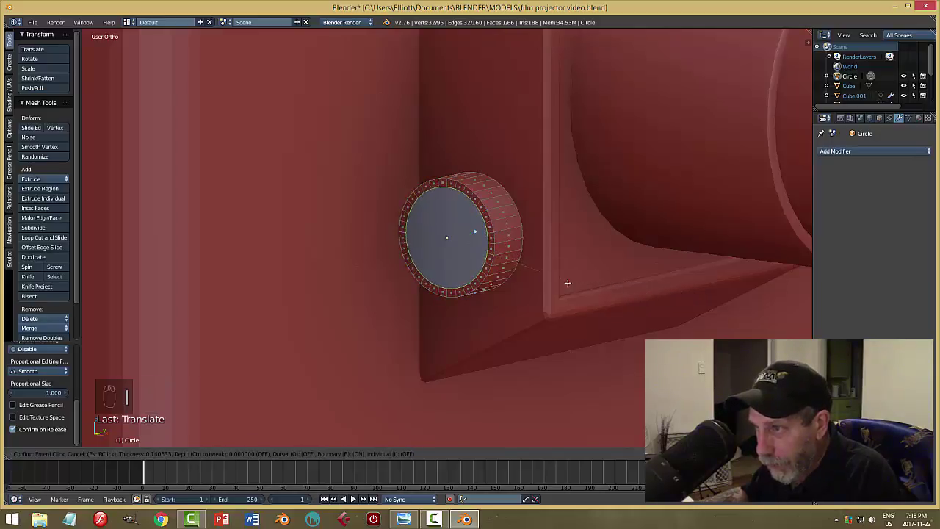
click(523, 275)
Extrude the inset face inward along Y to recess the knob's front, and deselect everything
middle_drag(546, 272, 530, 287)
key(e)
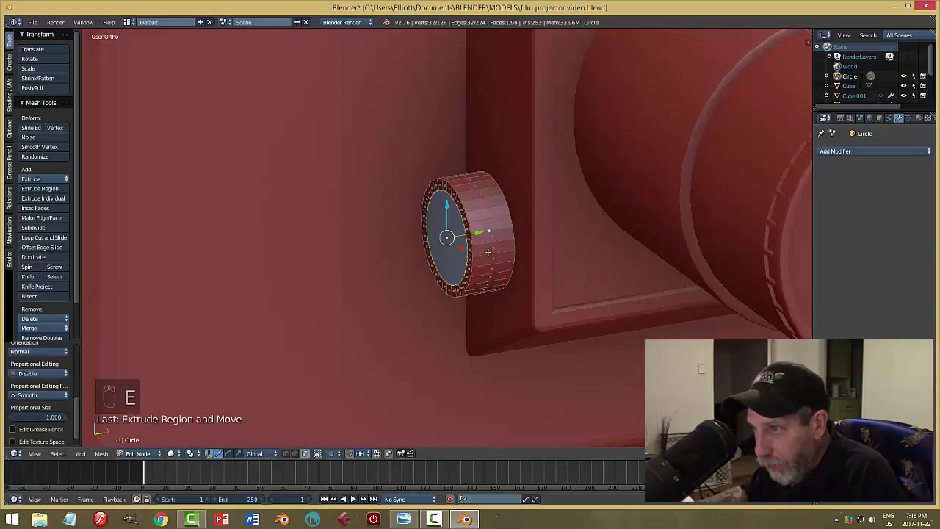
drag(478, 234, 489, 237)
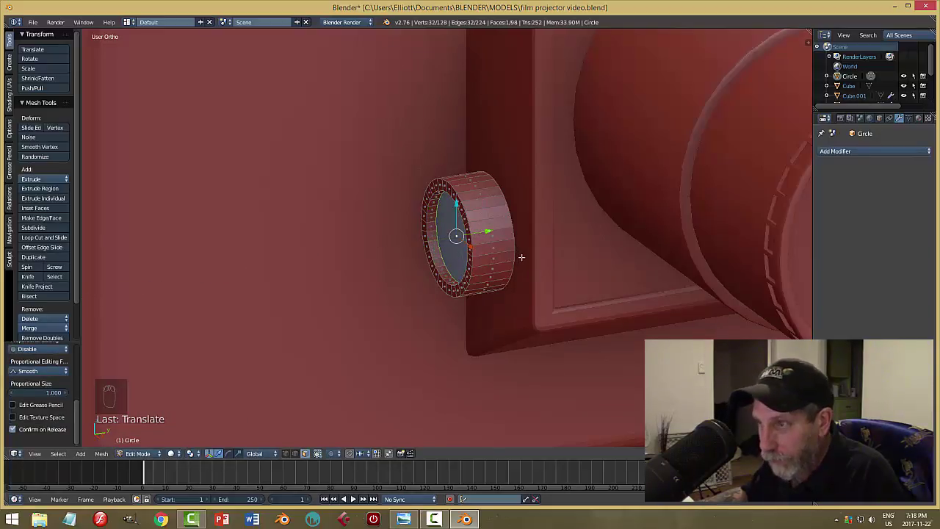
key(a)
middle_drag(521, 257, 470, 257)
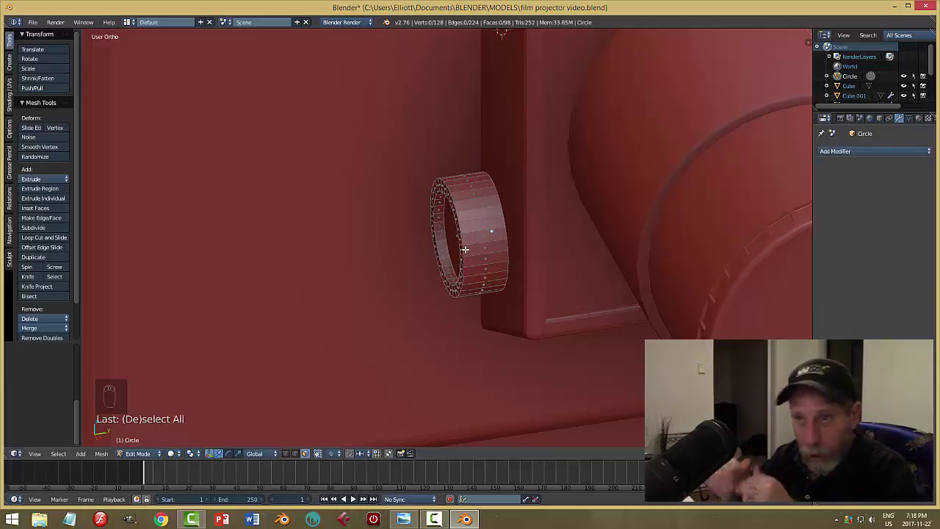
Examine the side knob's ribbed edge in Filmstrip Projector final2.png in Windows Photo Viewer, and check the matching face loop in Blender
key(alt+Tab)
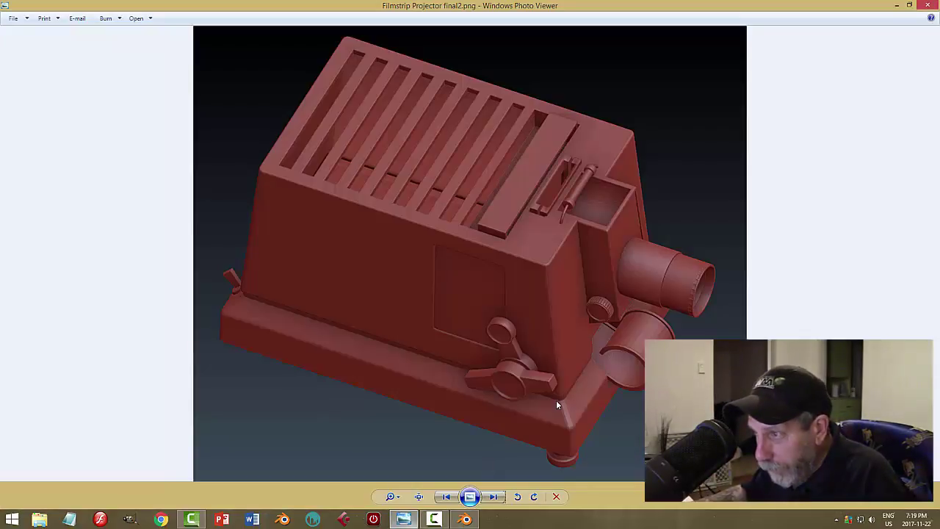
scroll(556, 402, up, 5)
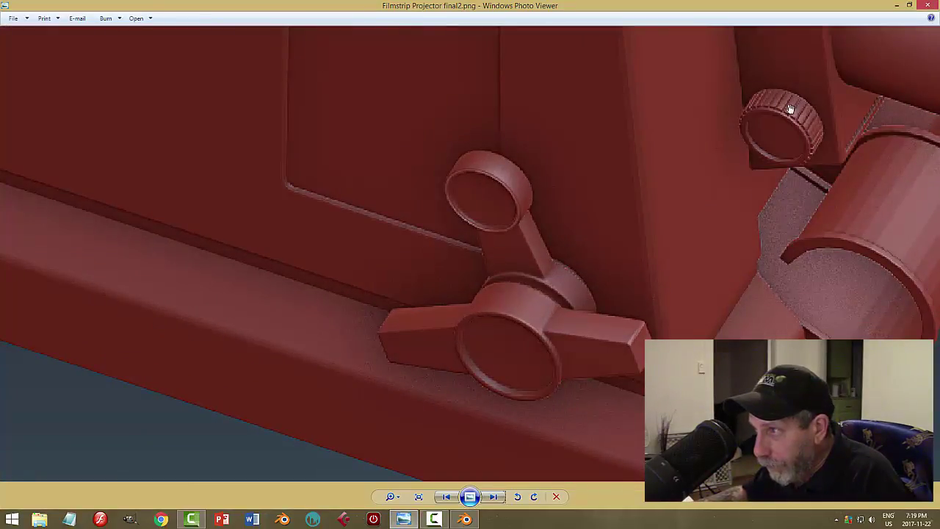
click(464, 519)
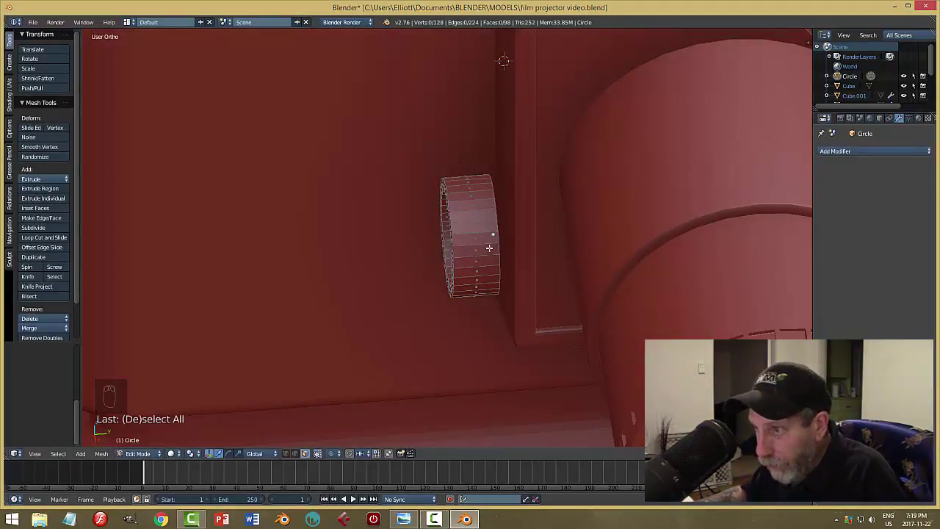
alt+click(481, 223)
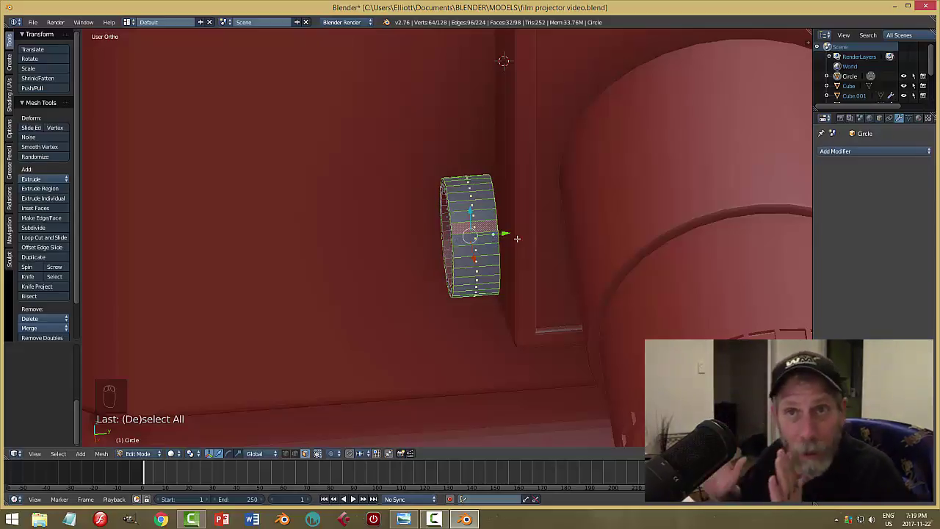
key(a)
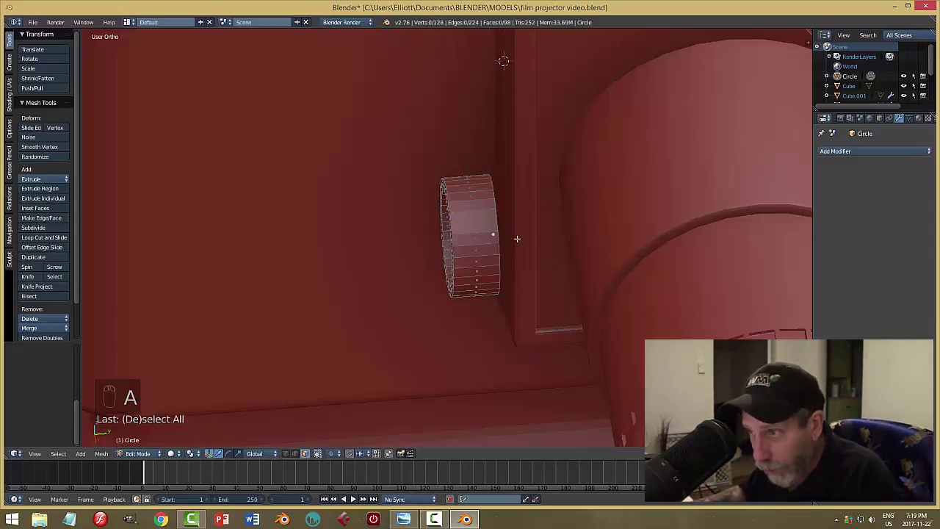
Add two loop cuts around the knob's side and spread them toward its edges by scaling about 2.5 along Y
key(ctrl+r)
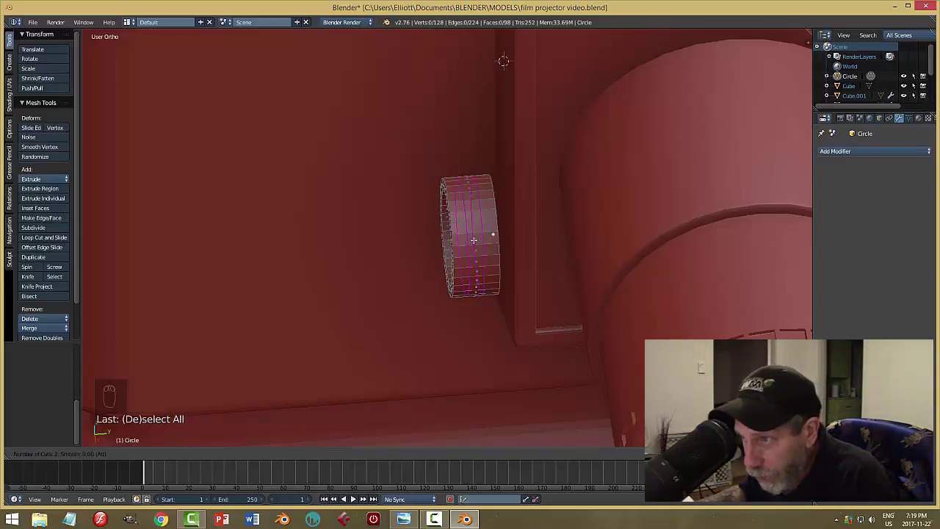
click(474, 240)
right_click(474, 241)
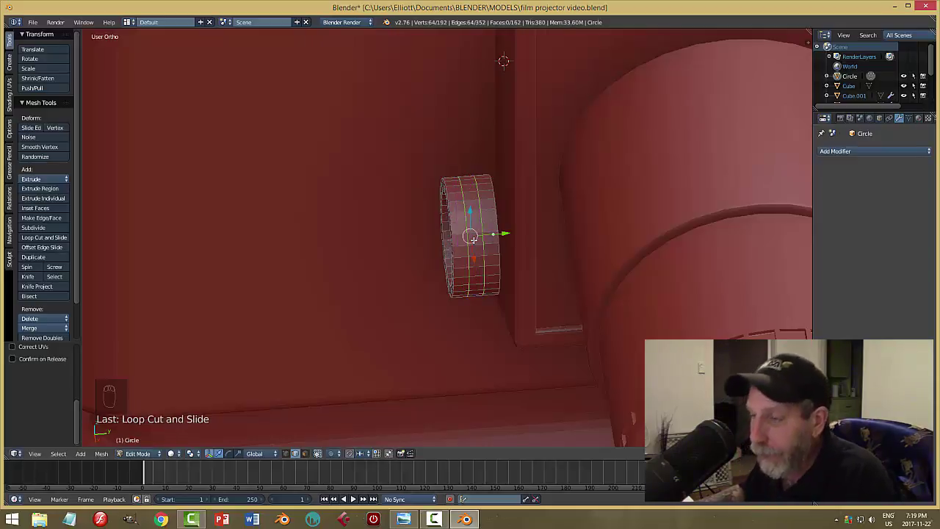
key(s)
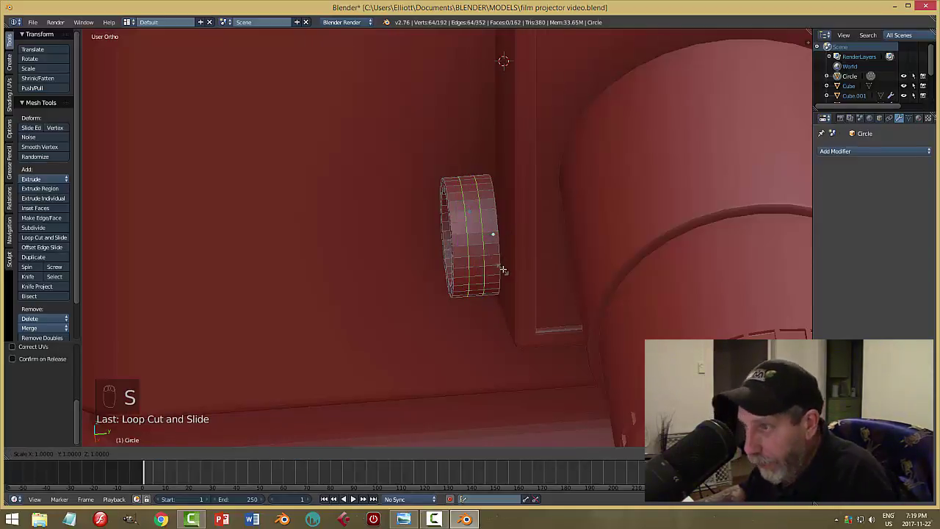
key(y)
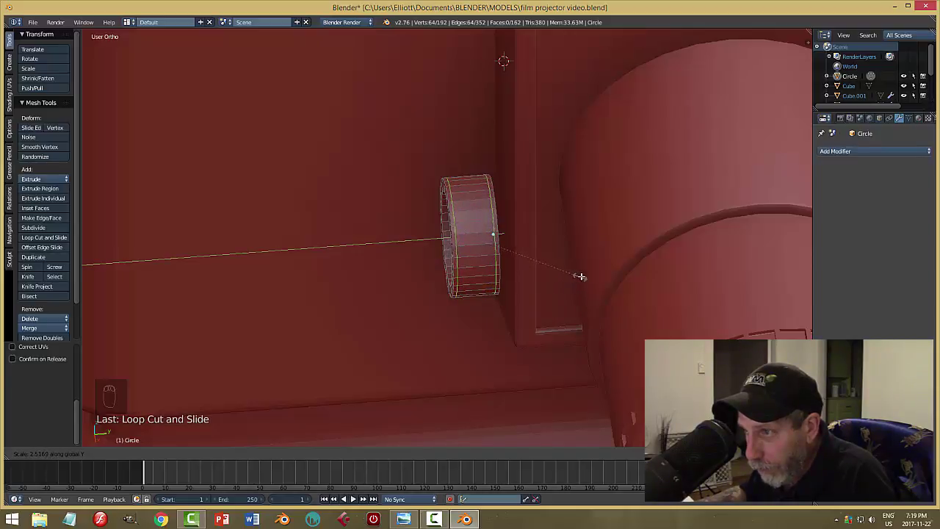
click(582, 275)
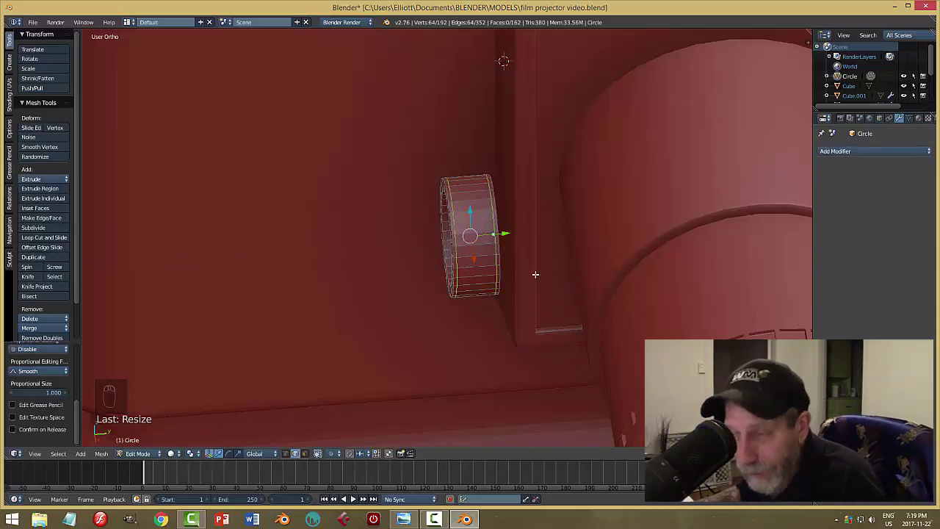
Switch to face selection and select the loop of wide side faces between the knob's two new edge loops
key(a)
key(ctrl+Tab)
click(492, 286)
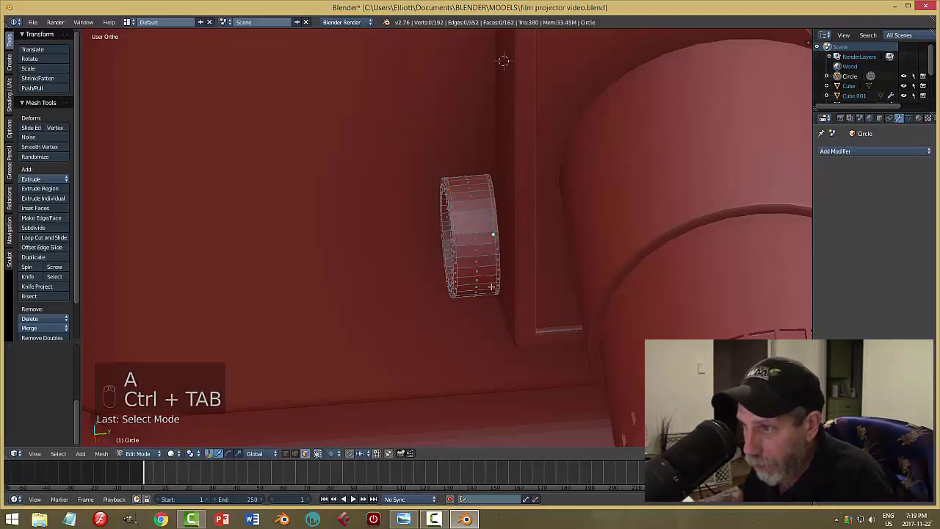
alt+right_click(479, 236)
middle_drag(492, 238, 509, 299)
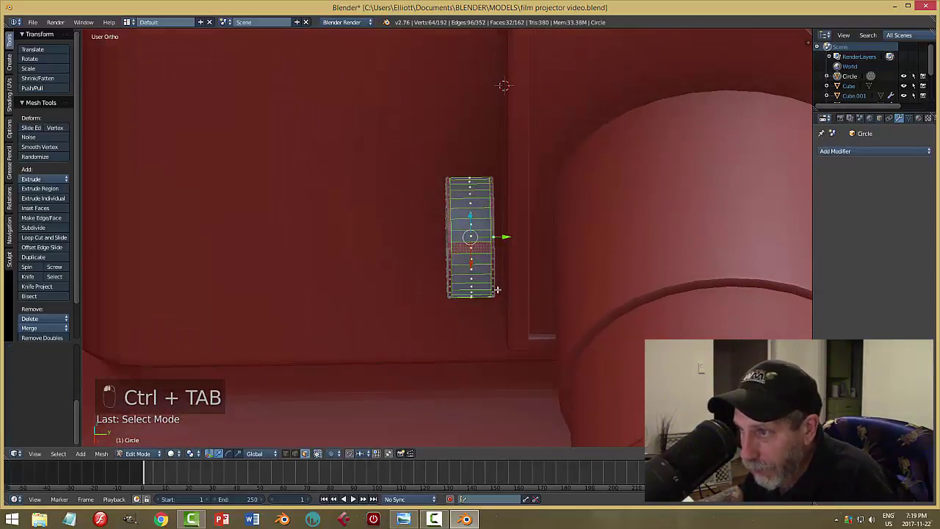
scroll(451, 221, up, 5)
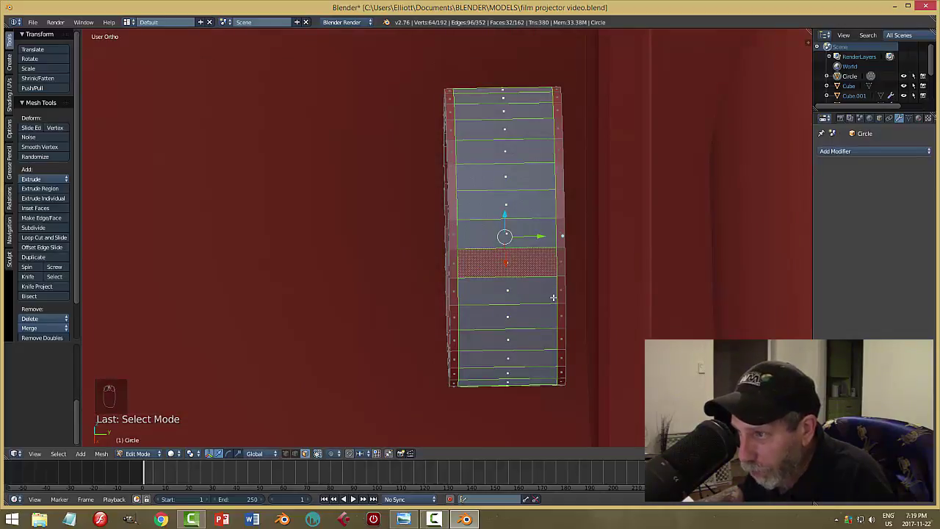
middle_drag(537, 335, 589, 289)
scroll(594, 258, down, 1)
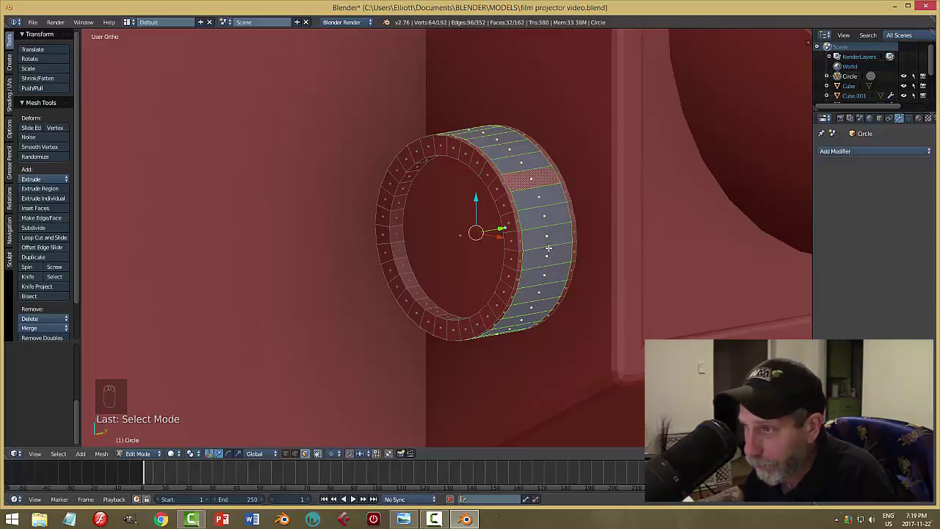
scroll(549, 248, down, 1)
mouse_move(549, 249)
middle_down()
mouse_move(516, 250)
mouse_move(527, 251)
middle_up()
scroll(536, 258, up, 3)
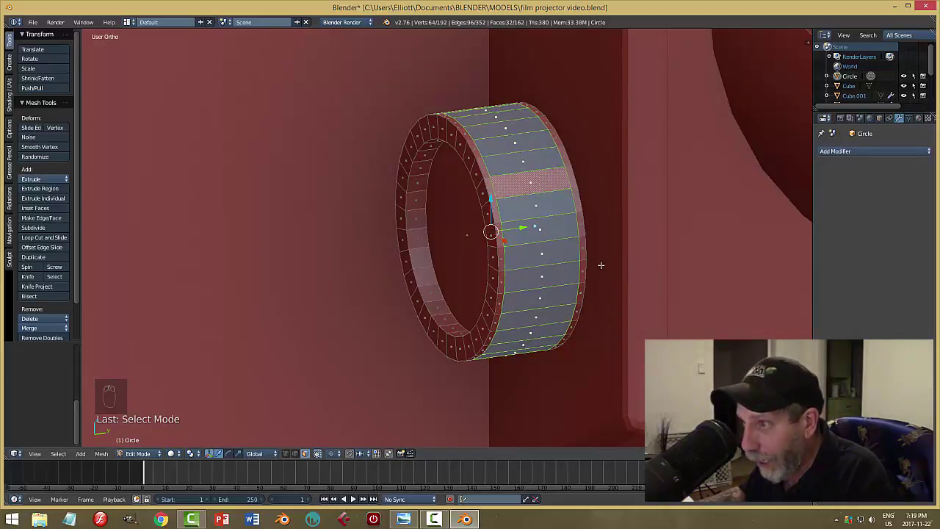
Try to inset the selected band of side faces as one region, and undo the inset
key(i)
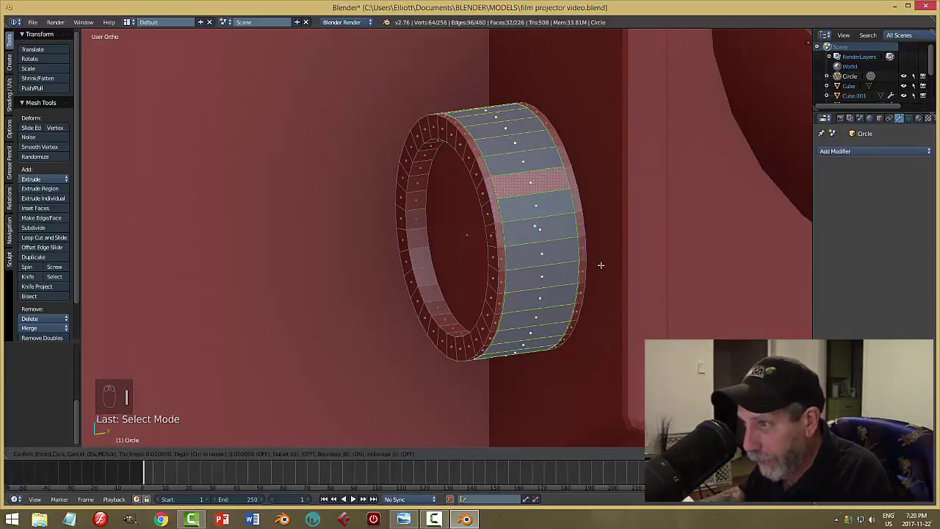
click(600, 266)
key(i)
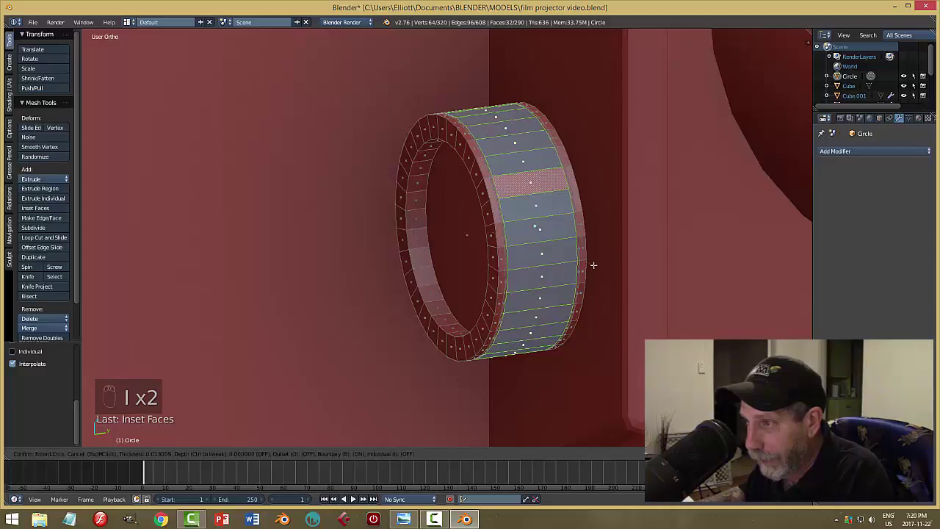
right_click(583, 265)
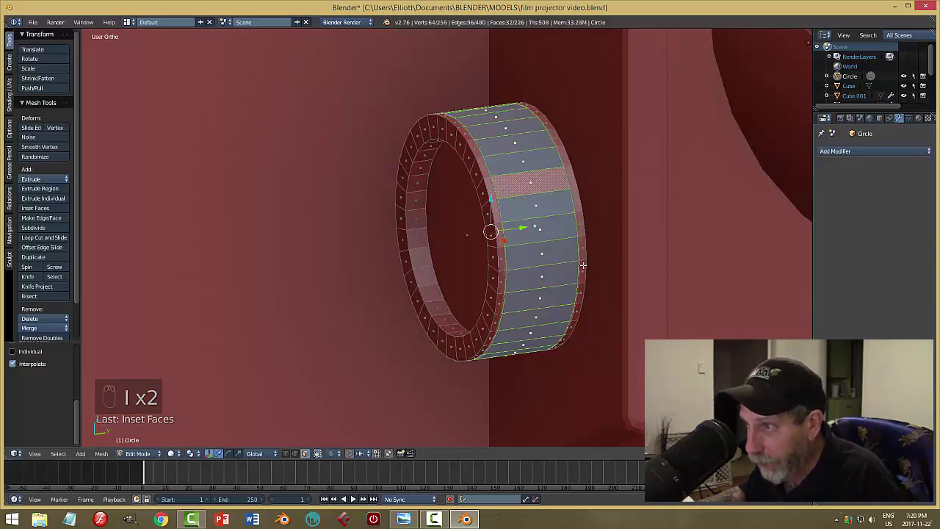
key(ctrl+z)
Try a slight individual inset on each of the knob's side faces, and undo the inset and the selection
key(i)
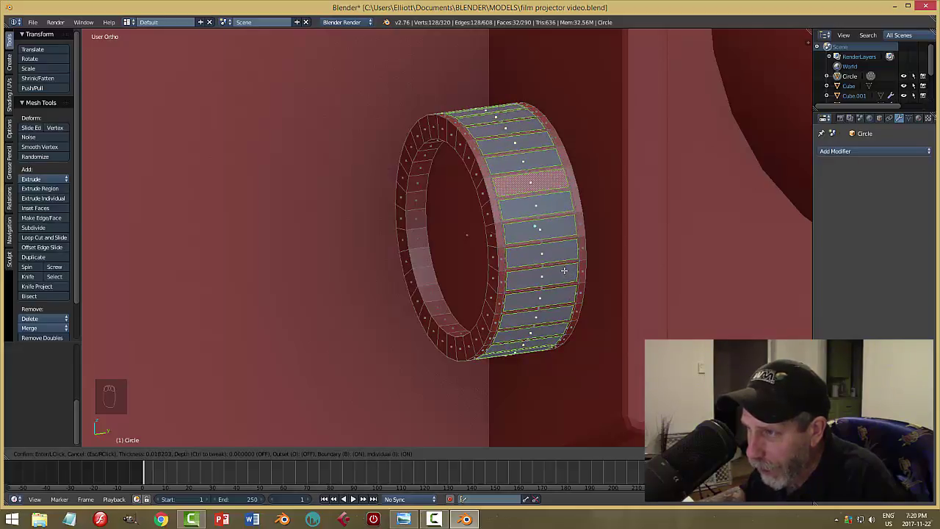
click(564, 270)
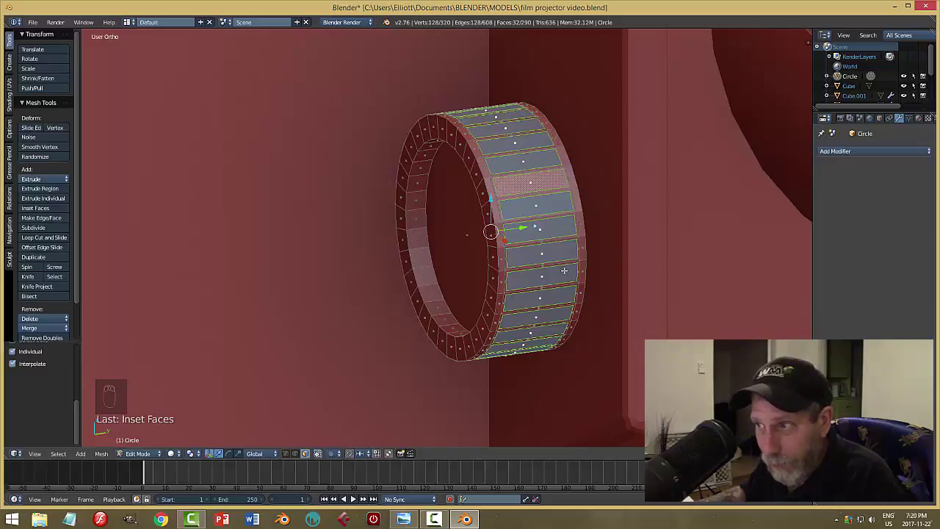
middle_drag(626, 311, 669, 277)
scroll(741, 298, up, 5)
scroll(741, 297, down, 5)
key(ctrl+z)
key(ctrl+z)
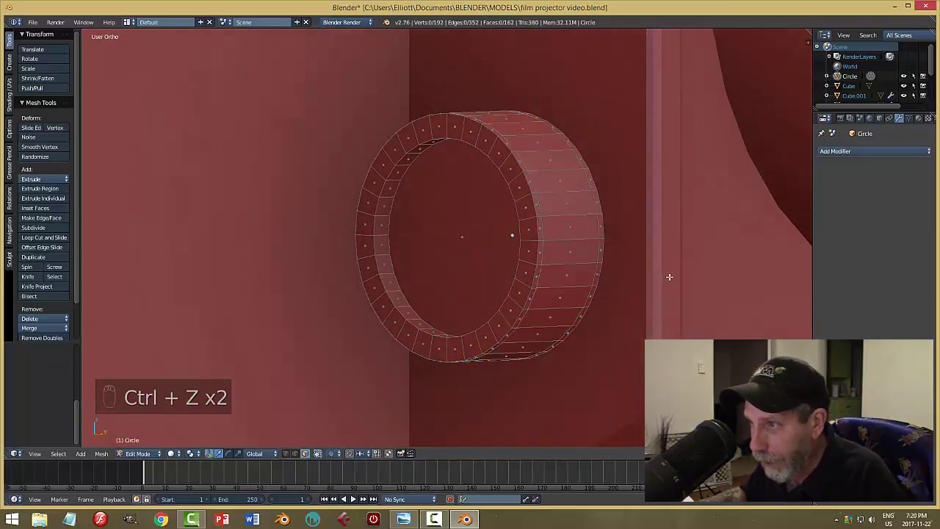
Reselect the knob's loop of wide side faces and inset each face individually by about 0.021
middle_drag(612, 284, 635, 298)
alt+click(561, 232)
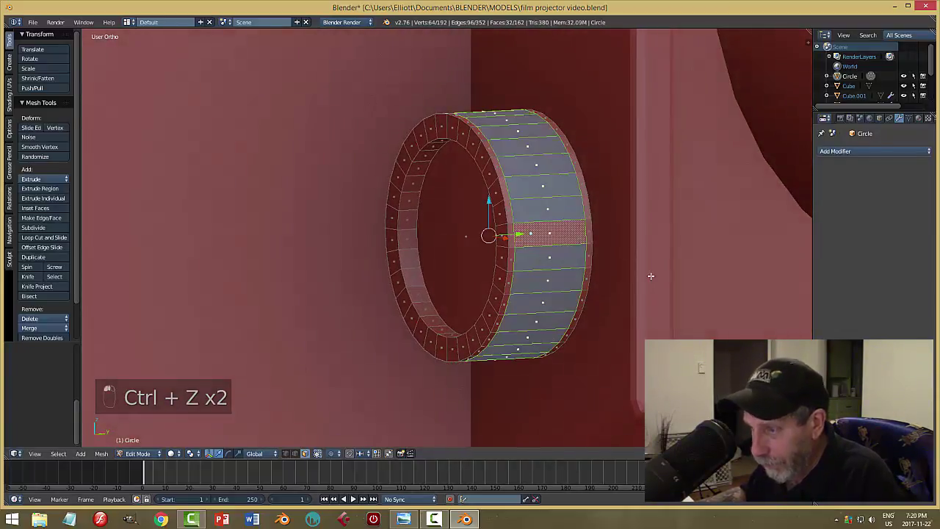
key(i)
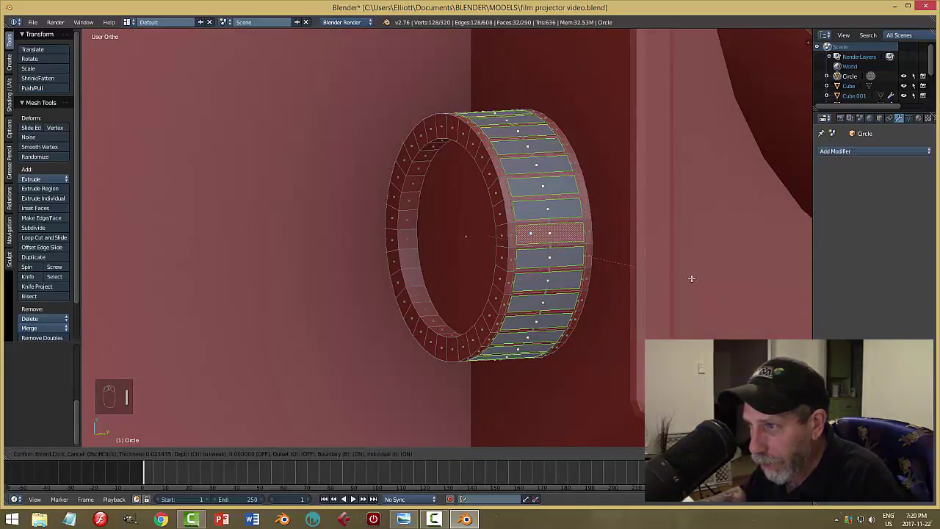
click(691, 278)
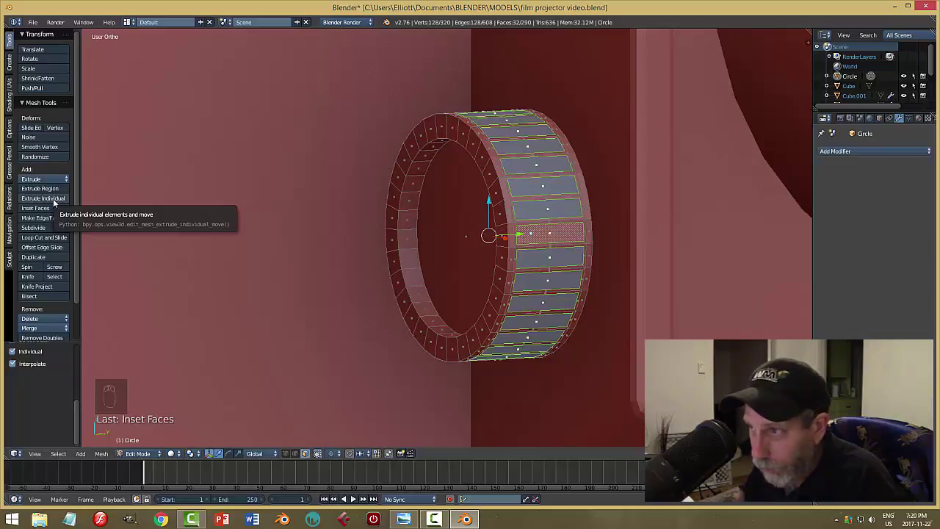
Extrude the inset side faces of the knob individually outward to form slightly raised ribs
middle_drag(466, 203, 362, 212)
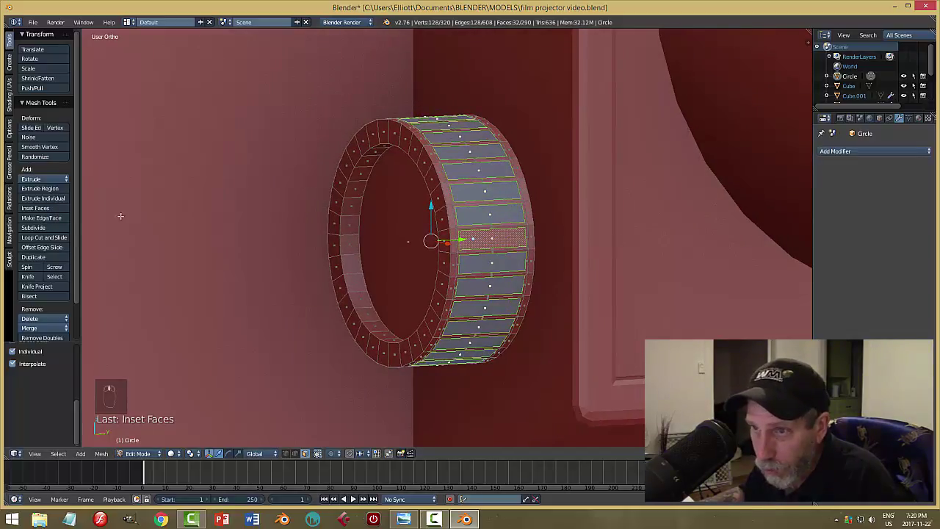
click(59, 199)
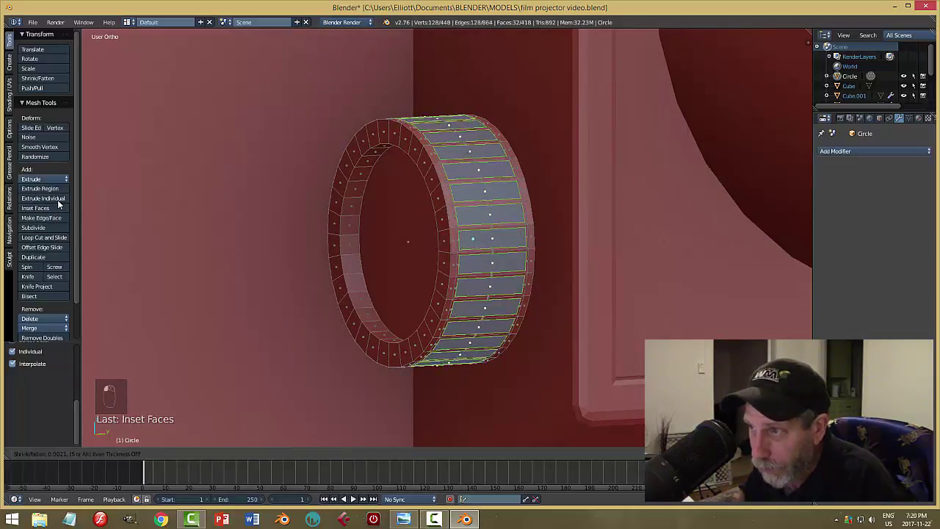
click(117, 254)
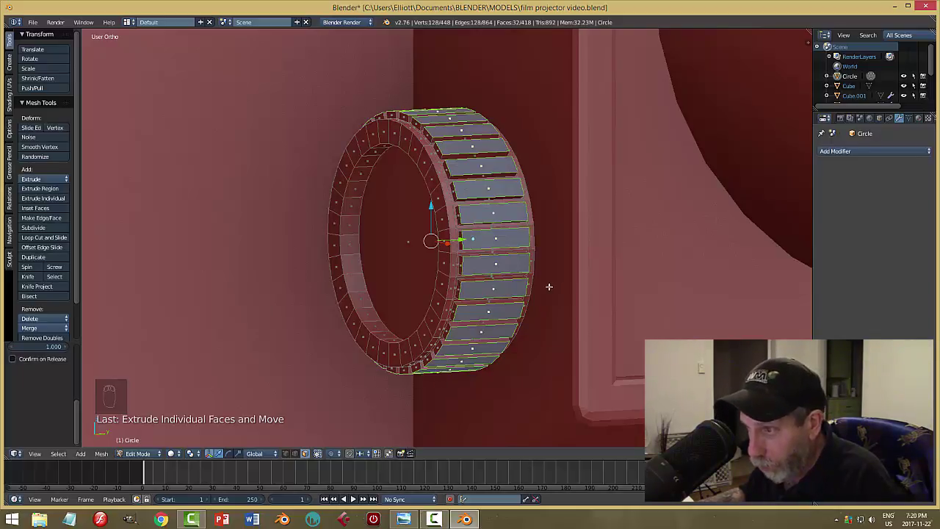
Bevel the raised ribs with two segments and an offset of about 0.018, and return to object mode
key(ctrl+b)
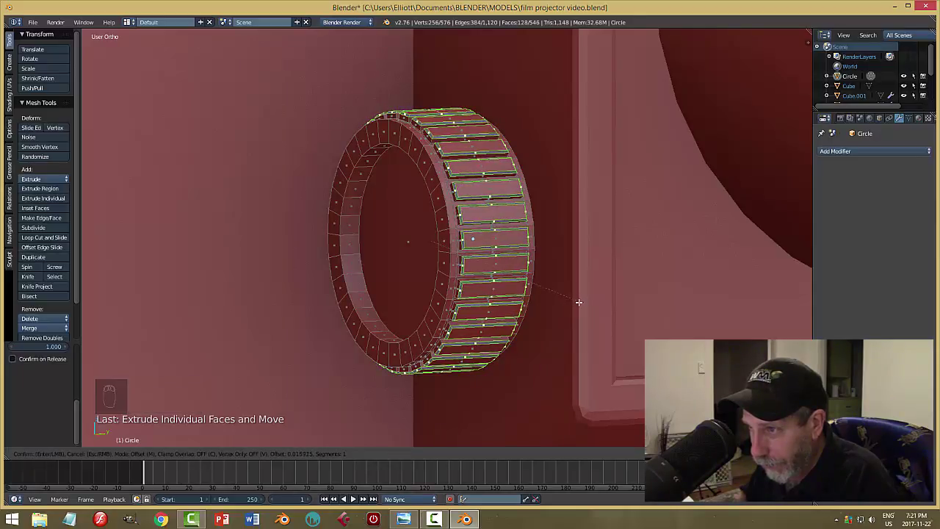
scroll(579, 302, up, 1)
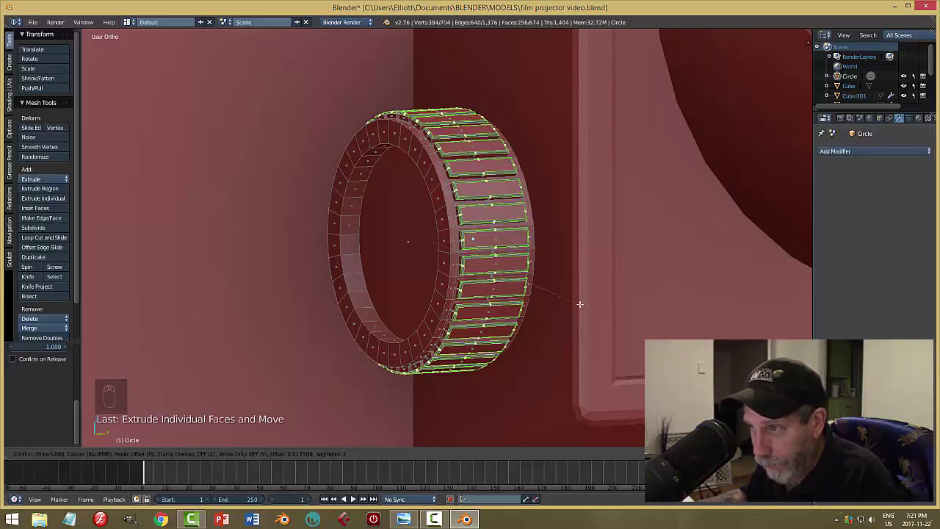
click(579, 303)
key(a)
key(Tab)
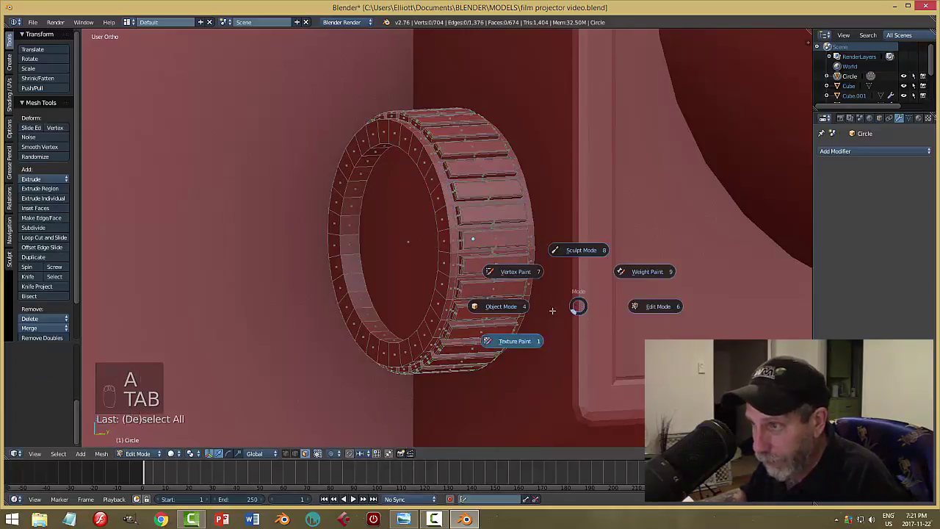
click(460, 332)
mouse_move(460, 332)
middle_down()
mouse_move(510, 307)
mouse_move(480, 331)
mouse_move(394, 362)
mouse_move(455, 376)
mouse_move(495, 340)
mouse_move(490, 302)
mouse_move(443, 337)
middle_up()
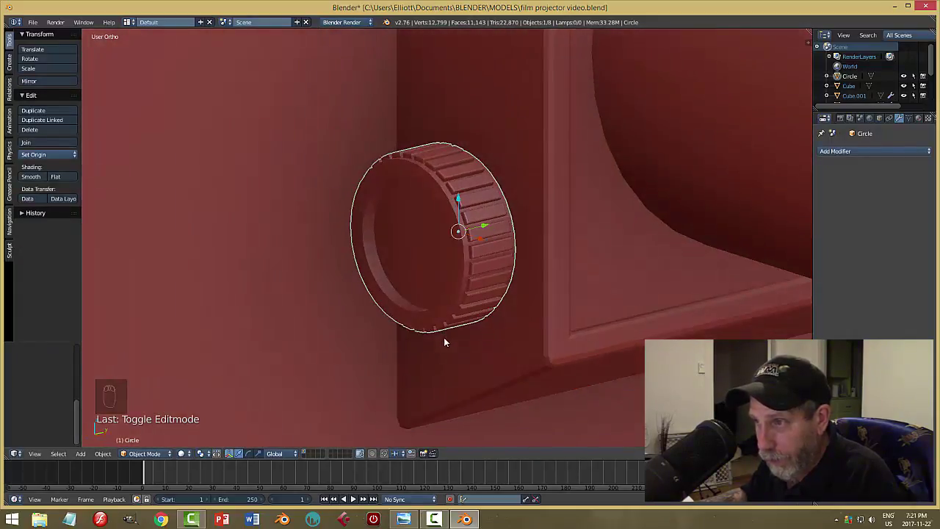
Edit the knob's mesh in edge selection and select the outer and inner edge loops of its open front rim
right_click(474, 261)
right_click(476, 251)
key(Tab)
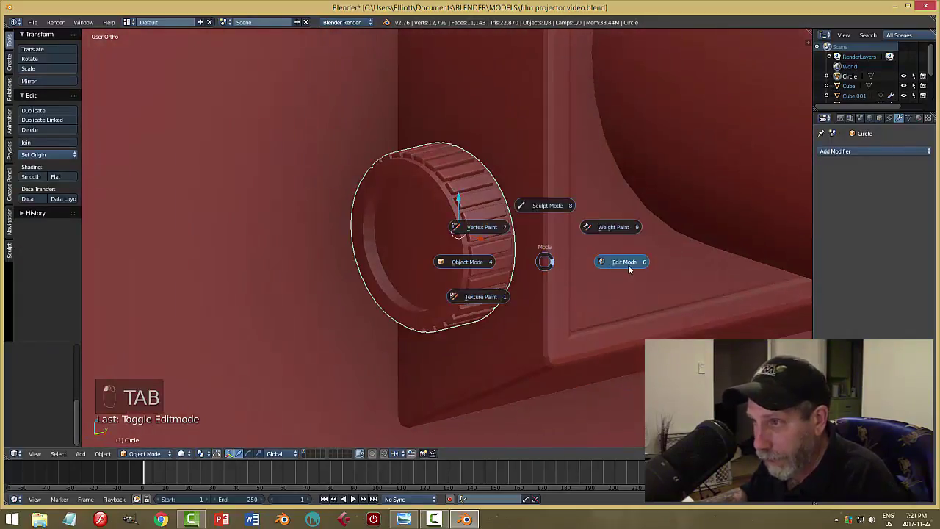
click(628, 264)
scroll(458, 273, up, 3)
key(ctrl+Tab)
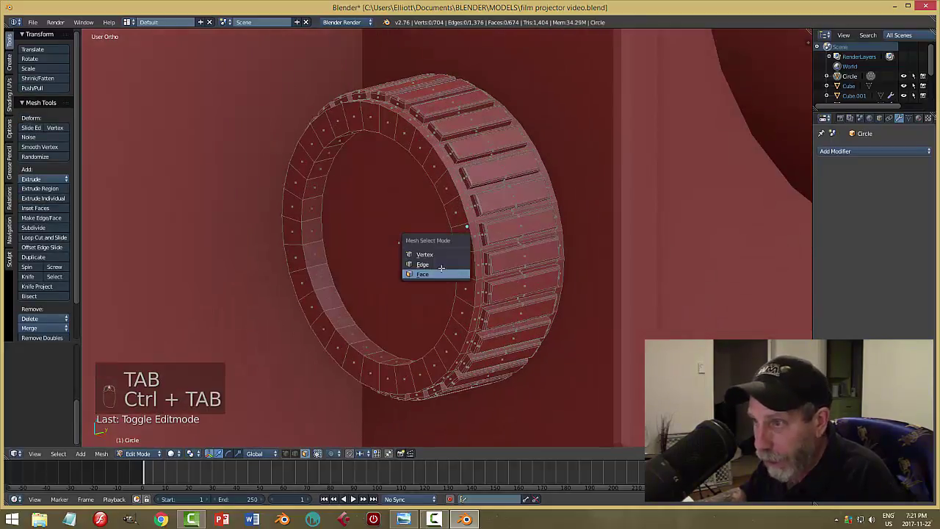
click(441, 269)
alt+right_click(439, 165)
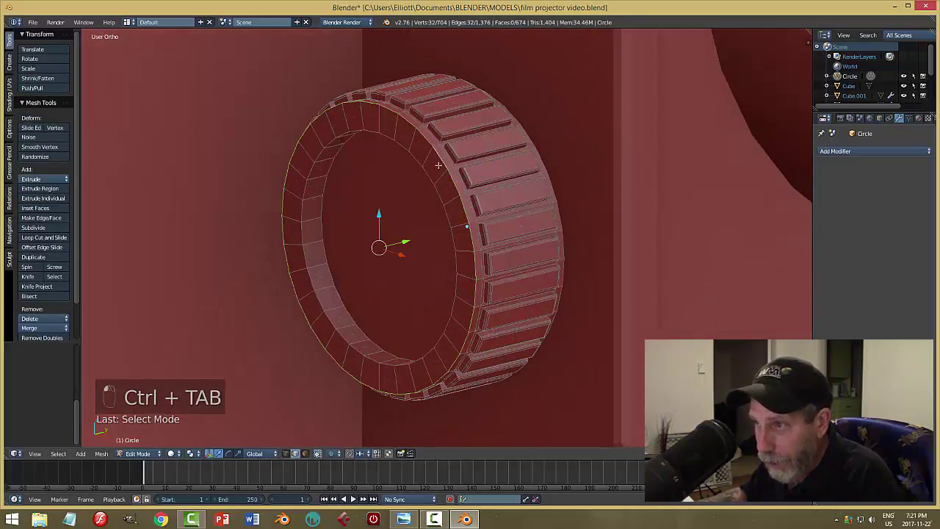
alt+shift+right_click(442, 234)
middle_drag(442, 234, 438, 253)
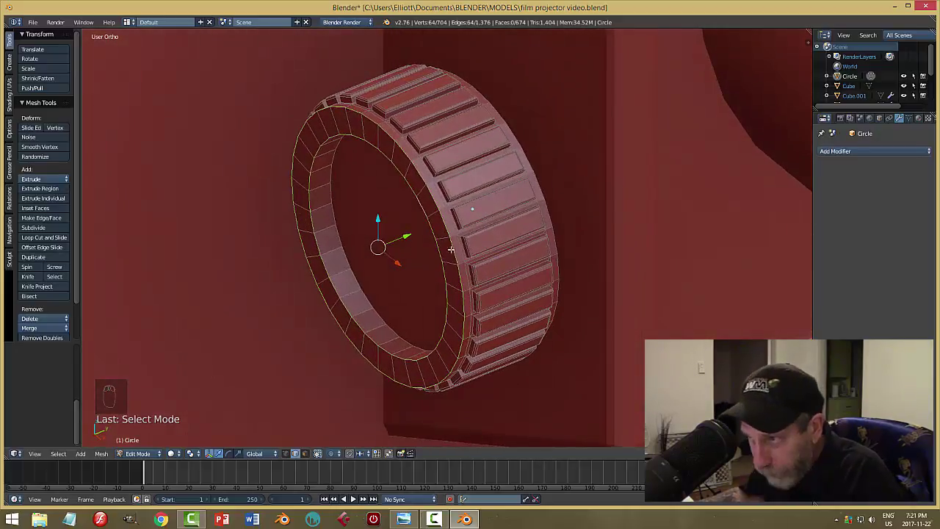
scroll(448, 258, up, 2)
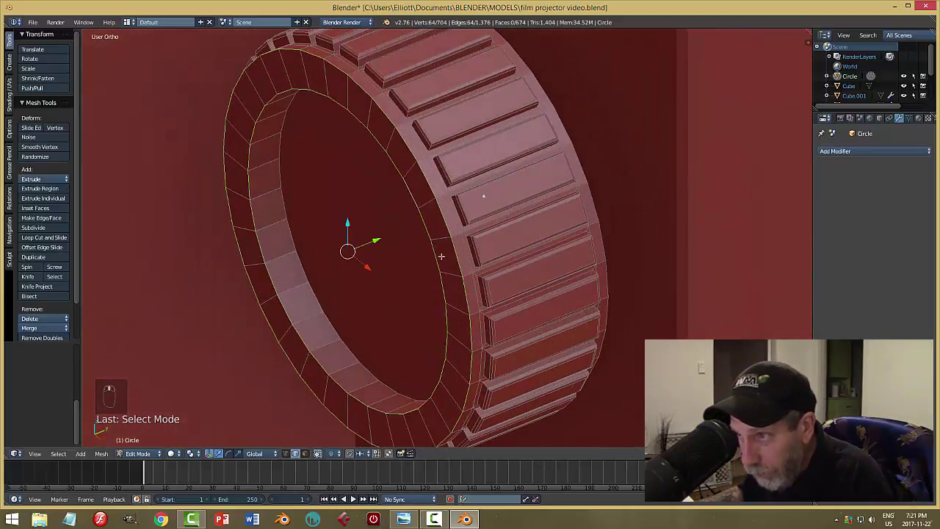
middle_drag(441, 257, 433, 231)
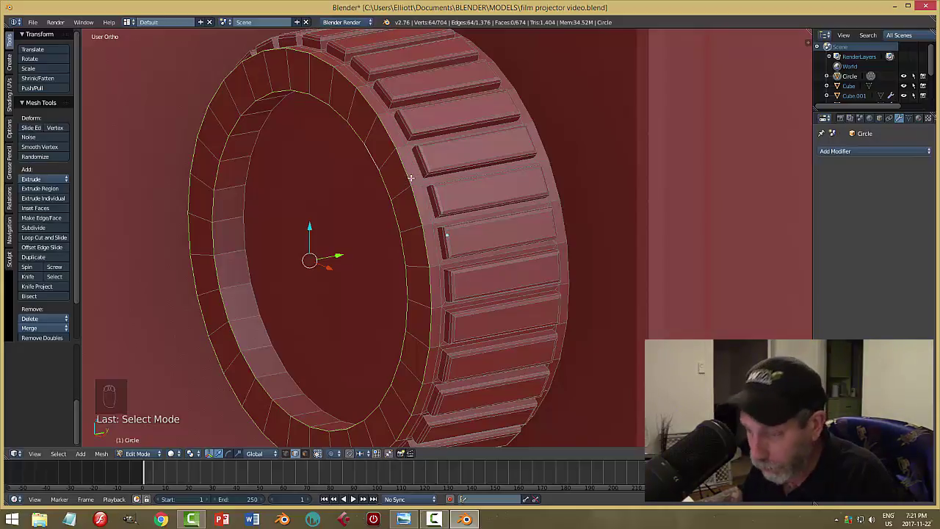
Bevel the rim's two edge loops with three segments and an offset of about 0.021, and return to object mode
key(ctrl+b)
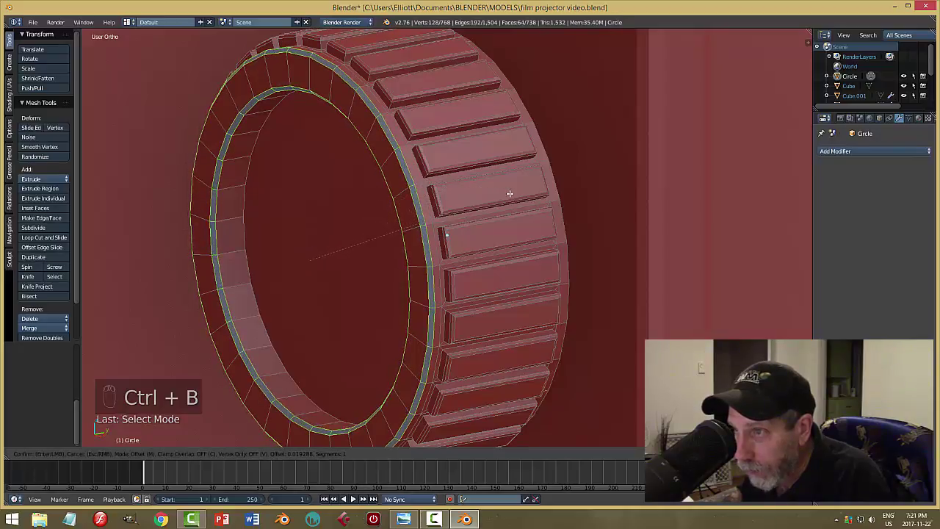
scroll(517, 193, up, 2)
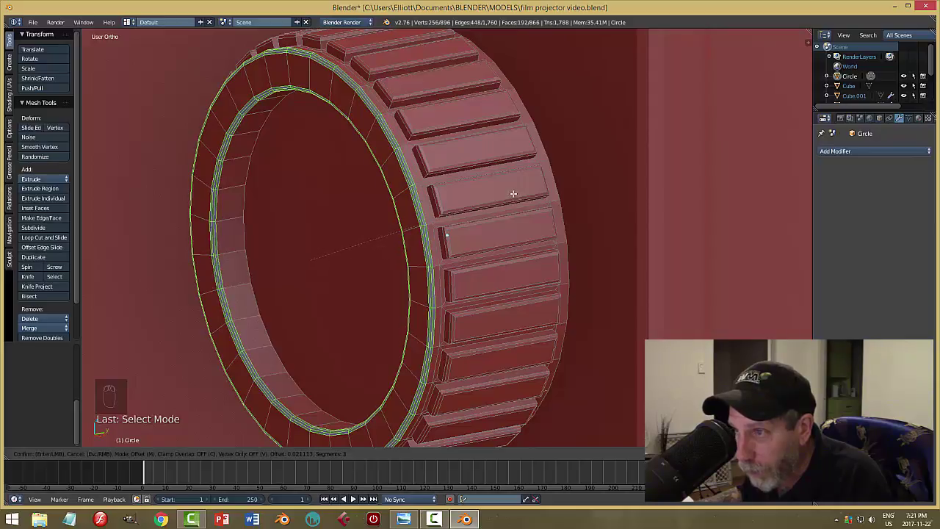
click(512, 193)
key(a)
key(Tab)
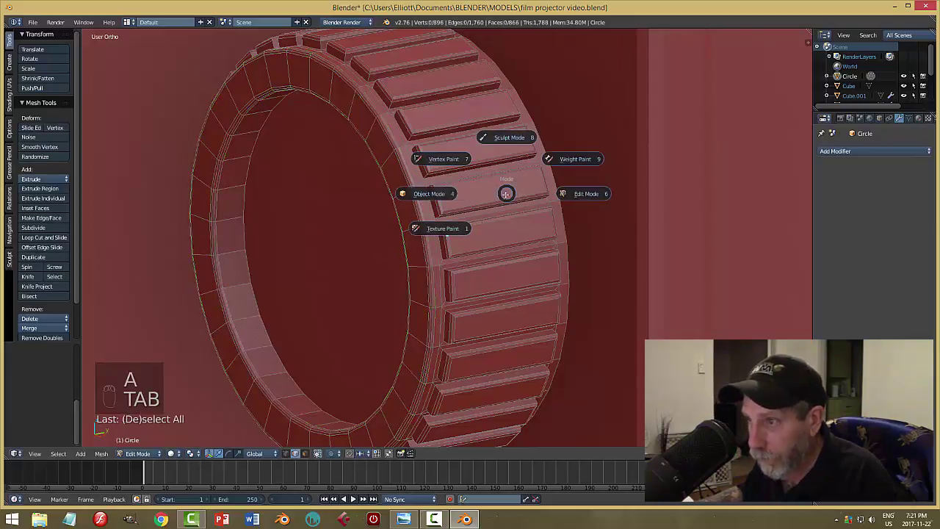
click(502, 194)
scroll(497, 221, down, 4)
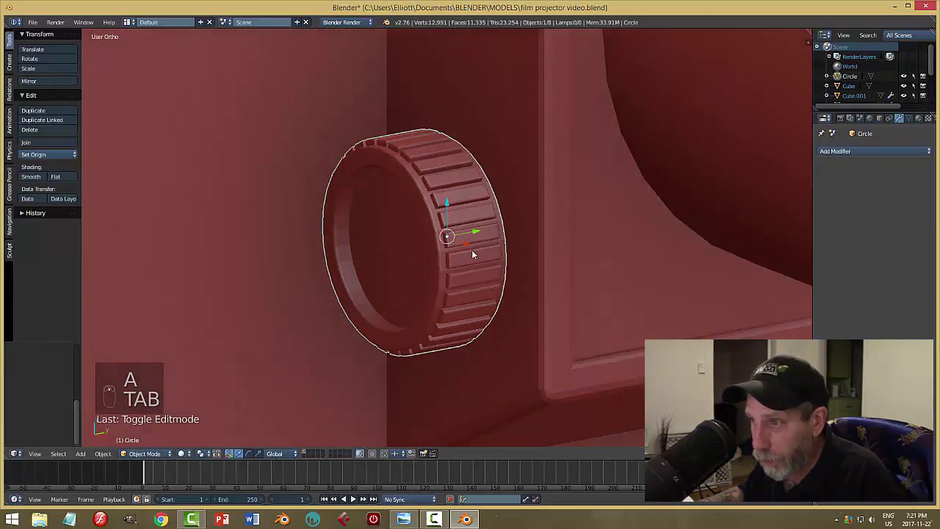
Move the knob along the Y axis away from the housing to expose its back
mouse_move(473, 252)
middle_down()
mouse_move(427, 250)
mouse_move(442, 260)
mouse_move(490, 248)
middle_up()
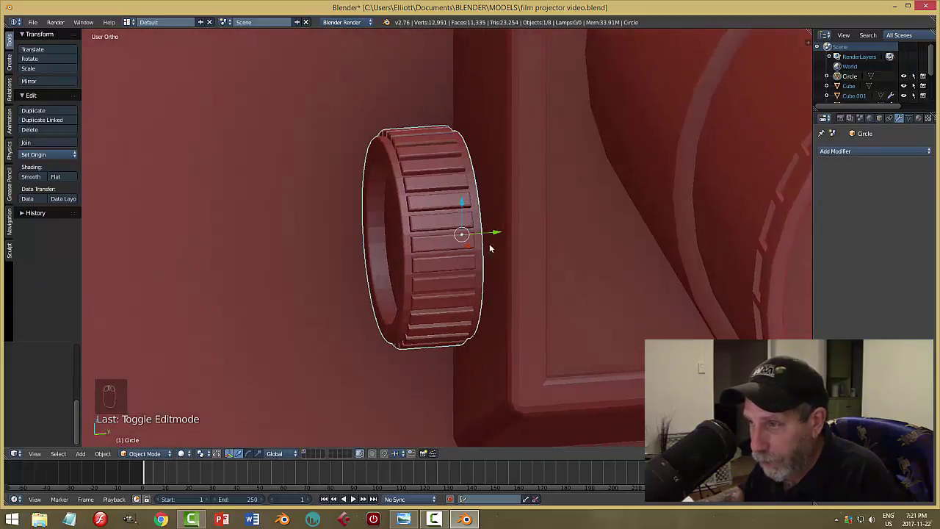
drag(498, 234, 323, 234)
middle_drag(323, 234, 351, 253)
Edit the knob's mesh in face selection, select its flat back face and inset it slightly
right_click(300, 172)
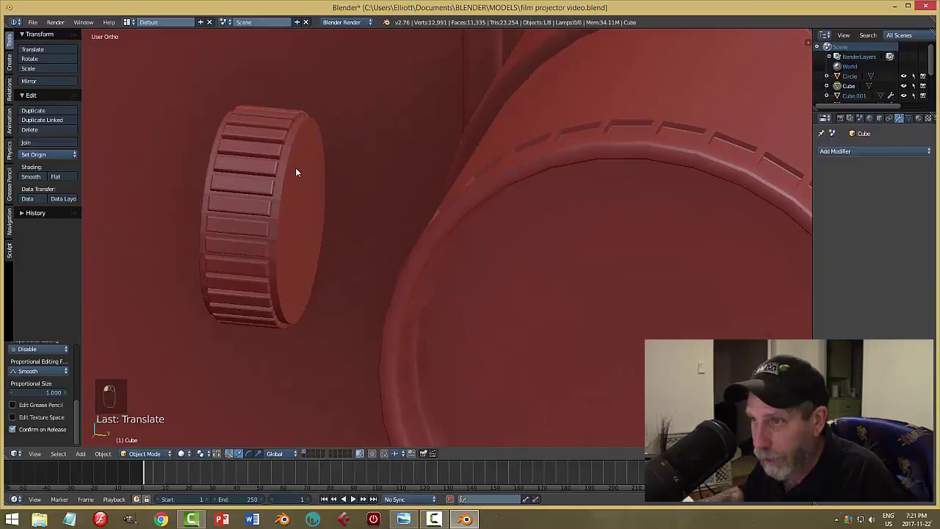
right_click(295, 172)
key(Tab)
key(ctrl+Tab)
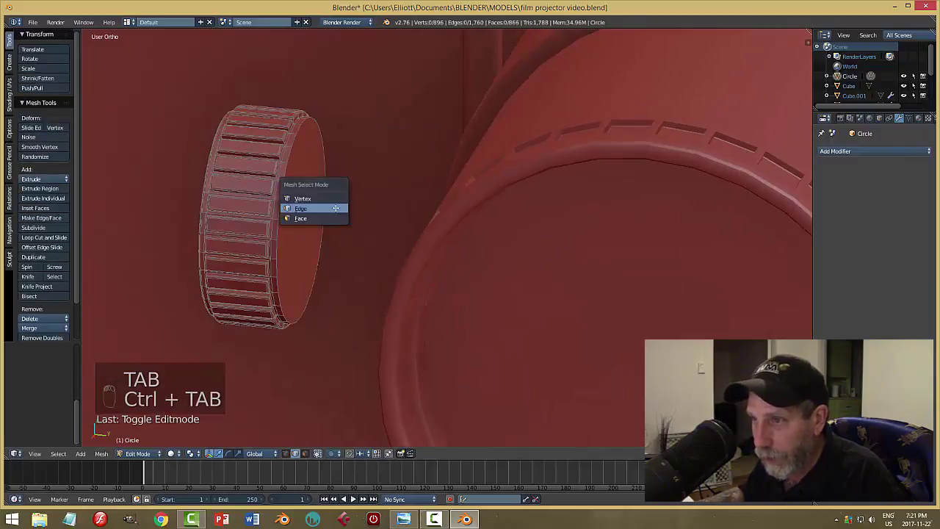
click(332, 218)
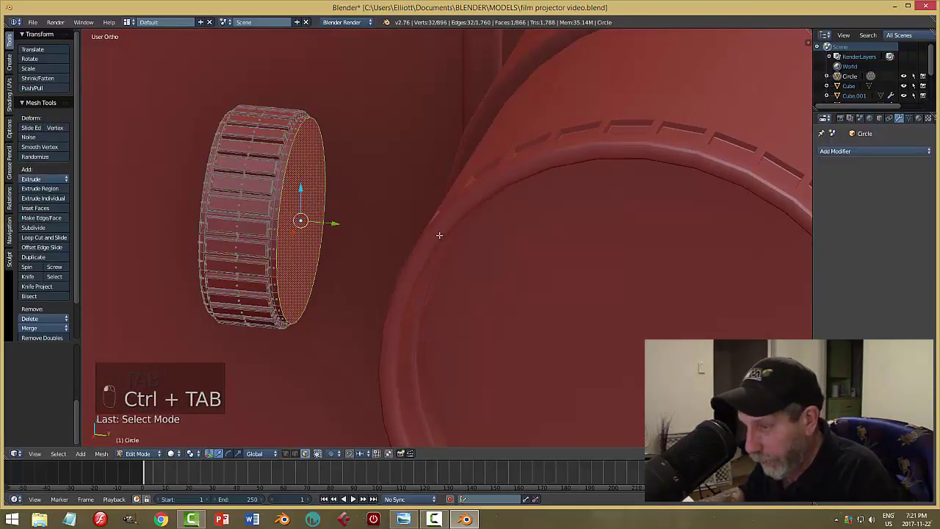
key(i)
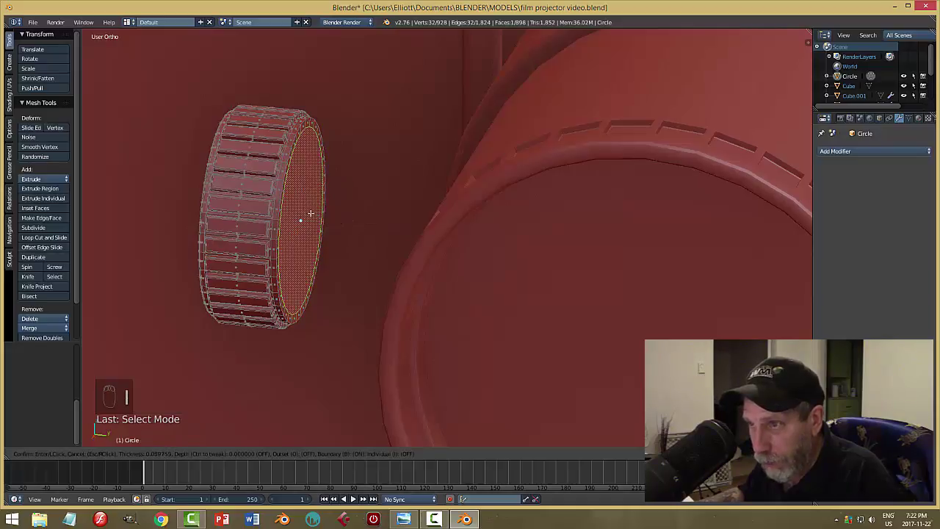
click(294, 205)
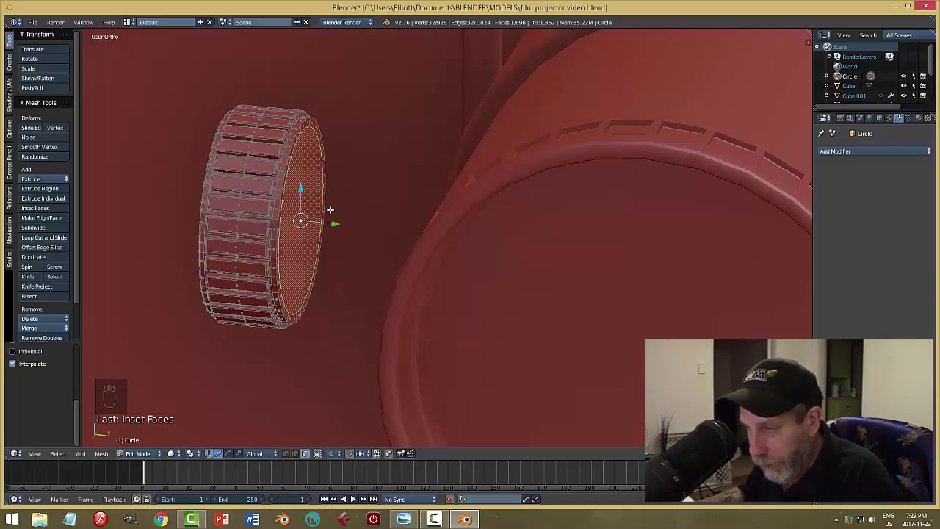
Extrude the inset back face outward along Y into a short stem, and return to object mode
key(e)
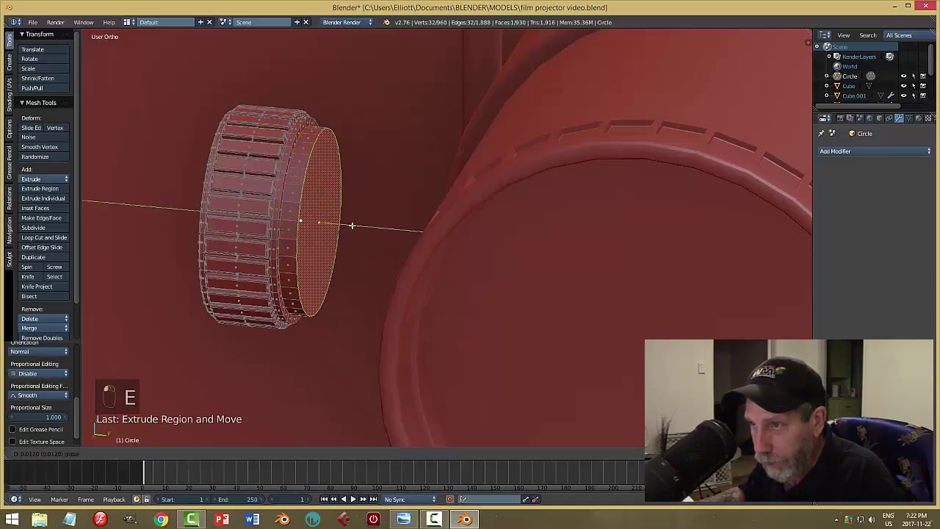
click(351, 226)
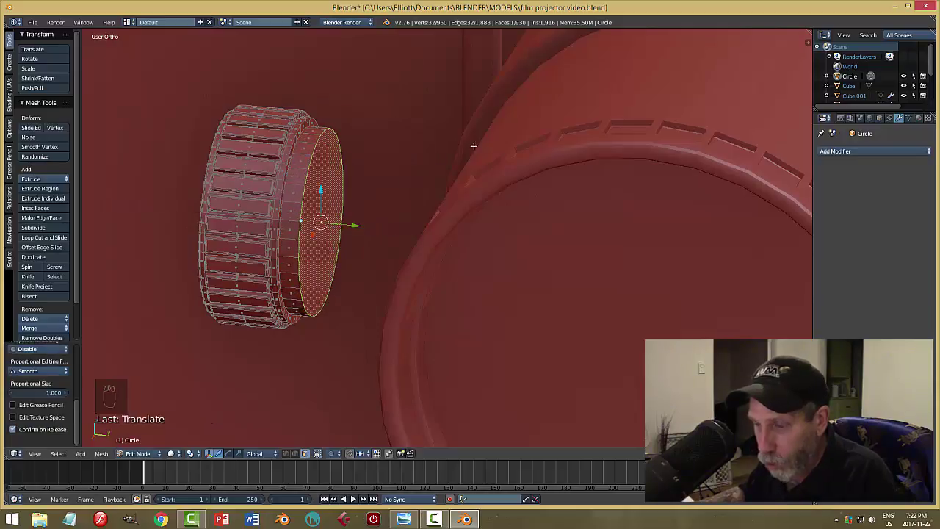
key(a)
key(Tab)
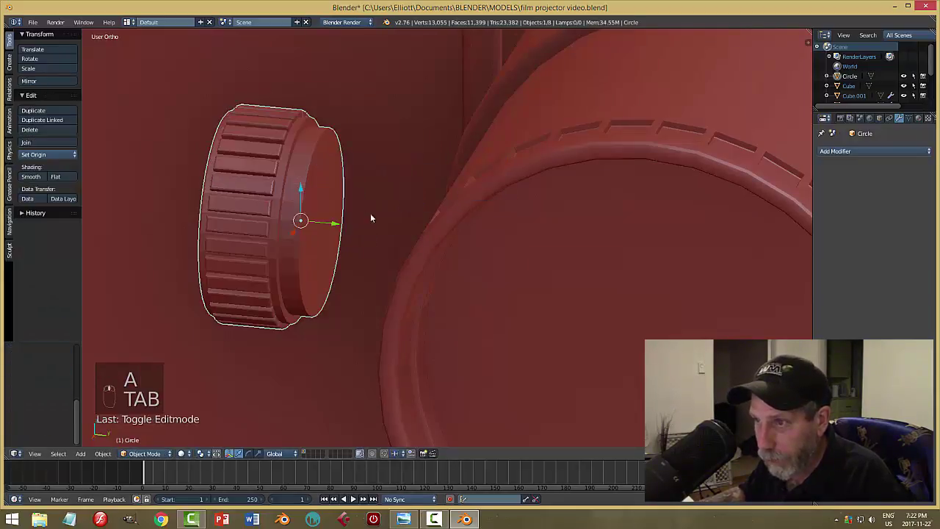
Move the knob back along the Y axis against the lens housing and deselect it
middle_drag(370, 213, 326, 235)
drag(327, 236, 502, 234)
click(502, 230)
key(a)
middle_drag(465, 246, 448, 266)
scroll(447, 267, up, 4)
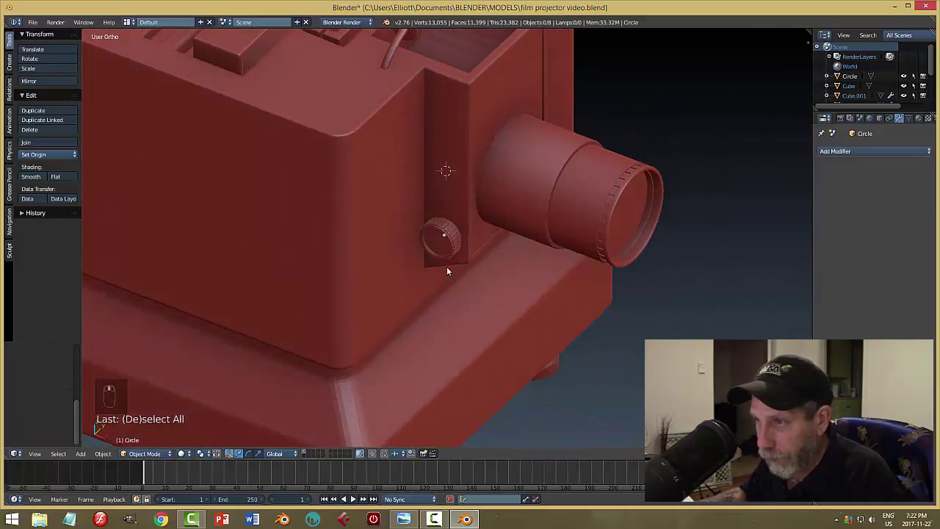
Shade the knob smooth, add an Edge Split modifier with a 30° split angle and apply it
right_click(449, 233)
scroll(482, 276, up, 4)
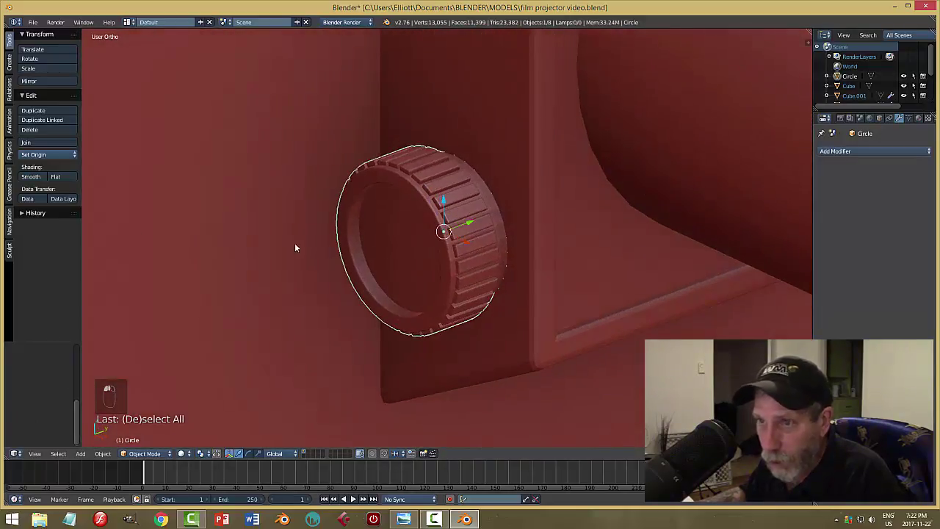
click(31, 177)
middle_drag(537, 277, 506, 262)
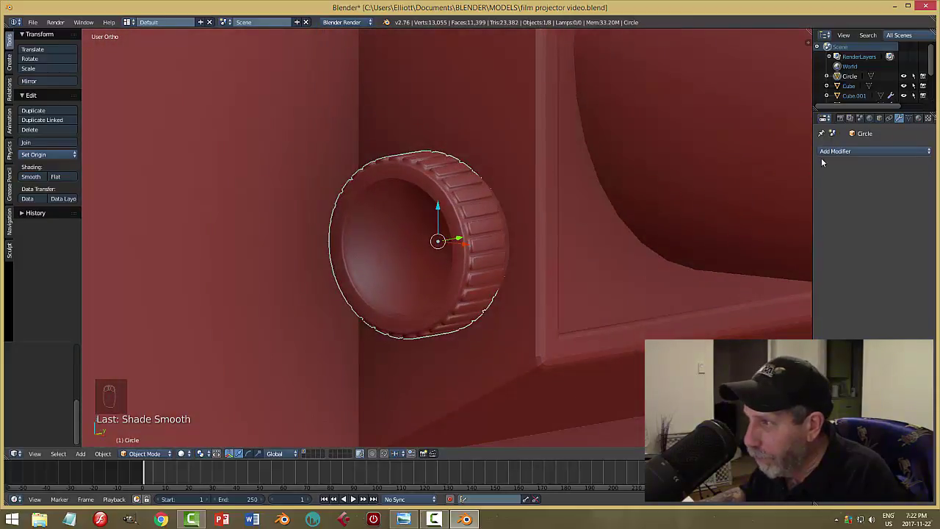
click(845, 150)
click(744, 228)
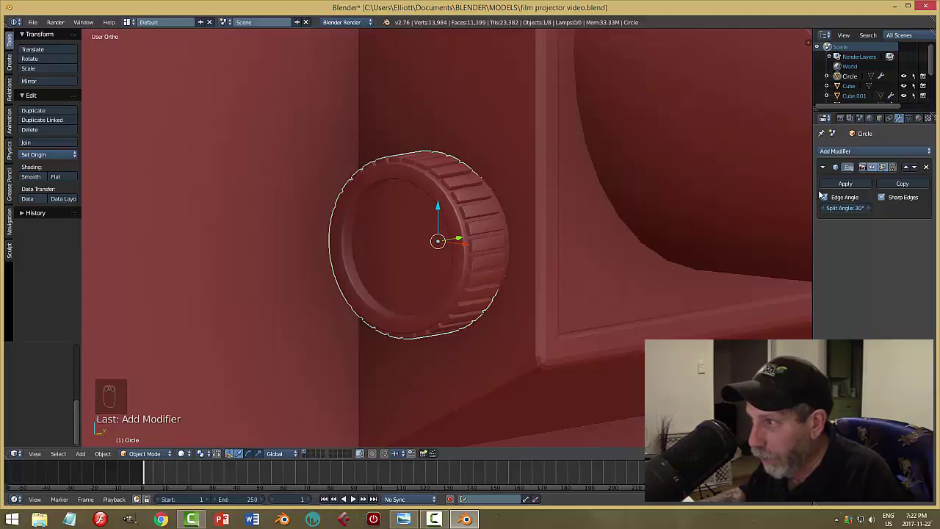
click(845, 184)
key(a)
Save the projector file over the existing version
middle_drag(563, 241, 545, 256)
key(ctrl+s)
click(529, 251)
scroll(573, 255, down, 4)
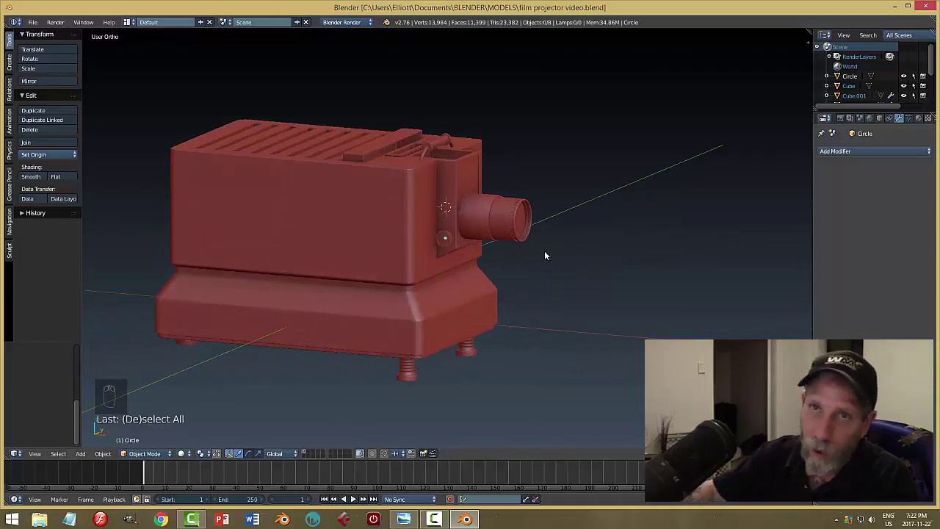
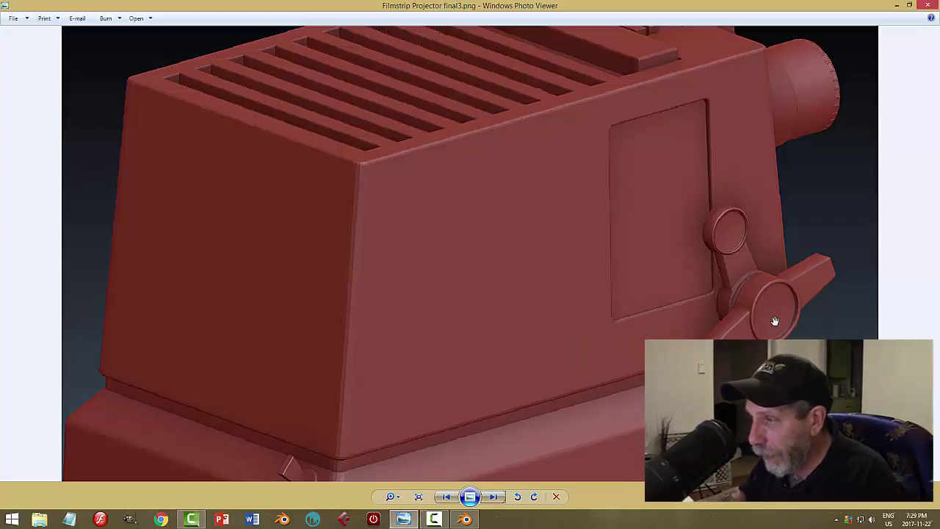
Switch to Blender, add a mesh circle and rotate it upright parallel to the projector's long side
click(464, 519)
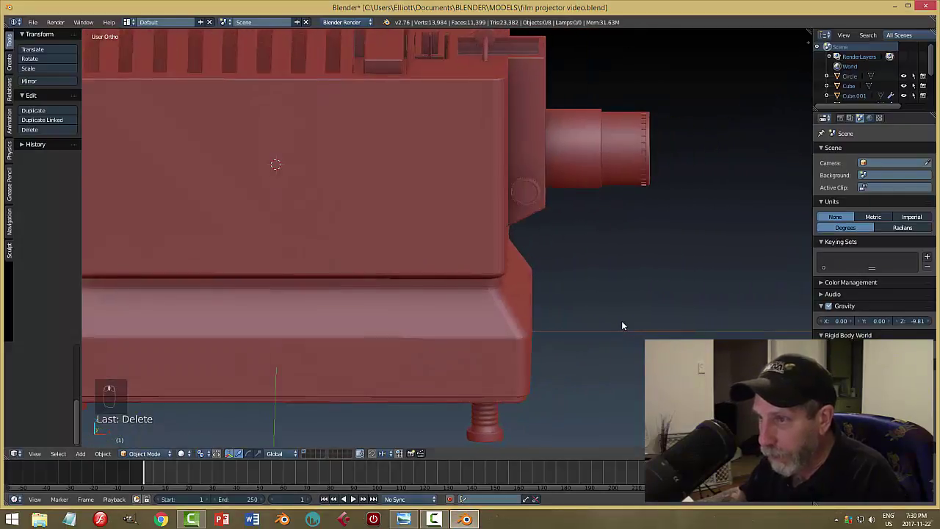
middle_drag(621, 321, 572, 301)
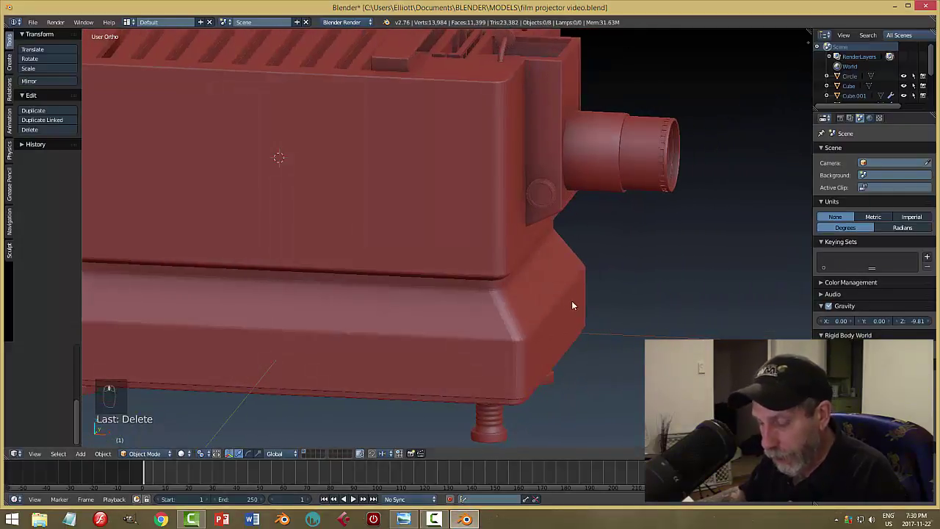
key(shift+a)
mouse_move(570, 295)
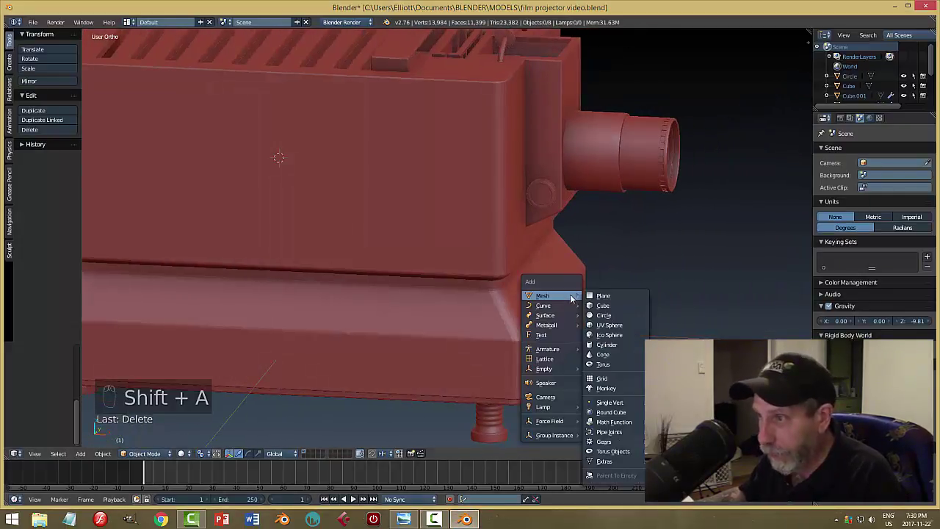
click(604, 315)
middle_drag(568, 276, 561, 279)
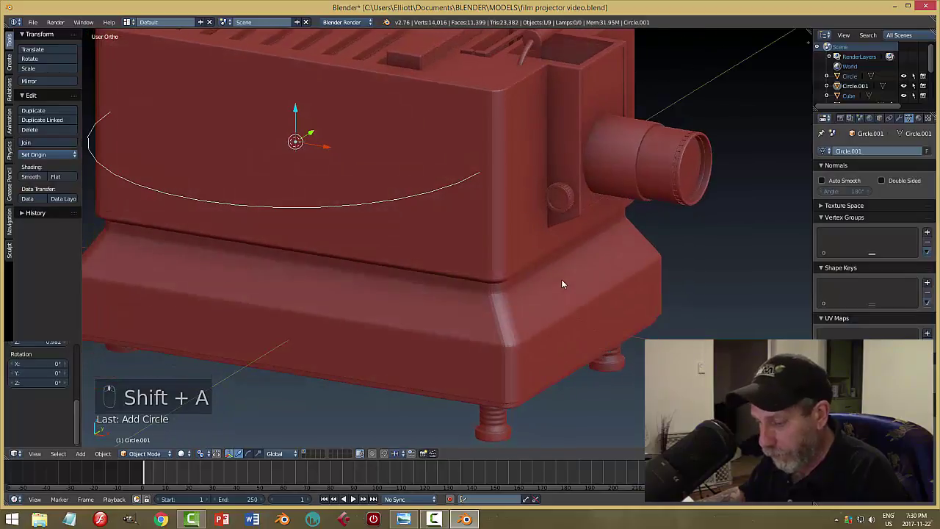
key(r)
key(r)
click(507, 243)
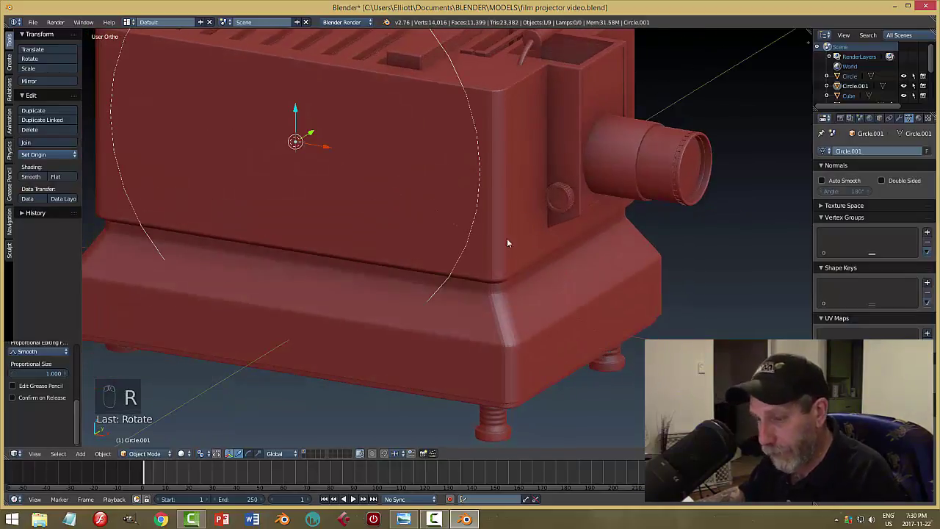
Scale the circle down to knob size and move it low on the projector's side, near the front corner
key(s)
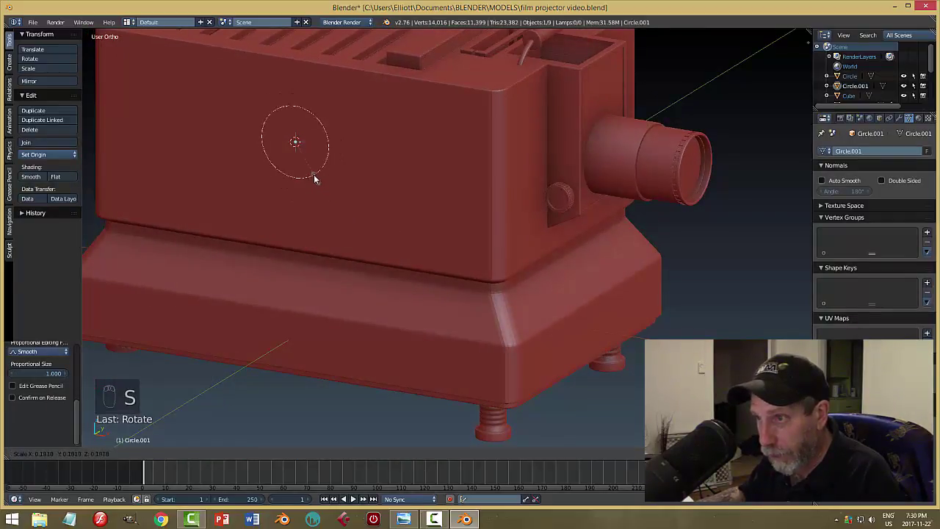
click(311, 171)
drag(296, 109, 300, 182)
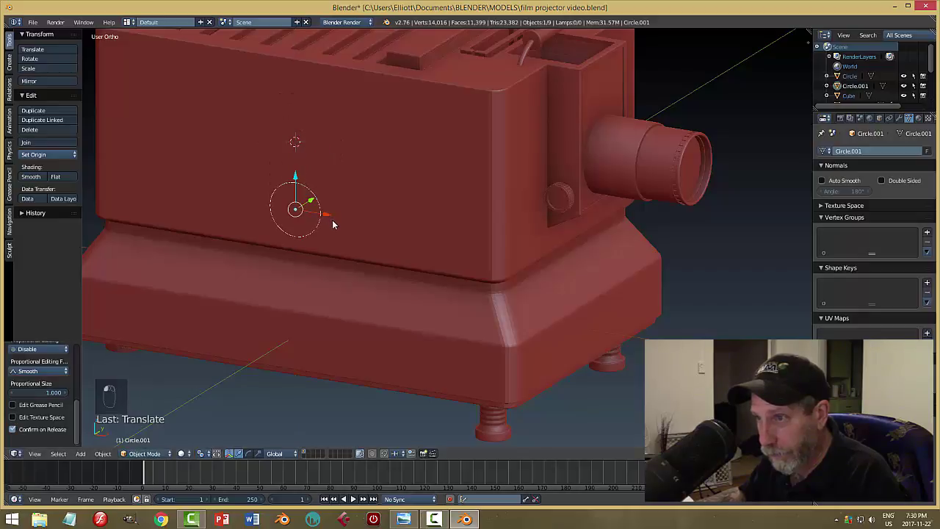
click(459, 252)
middle_drag(586, 269, 511, 283)
key(s)
click(674, 265)
Fill the circle with a face in edit mode, extrude it outward along Y into a thick disc and deselect it
key(Tab)
key(f)
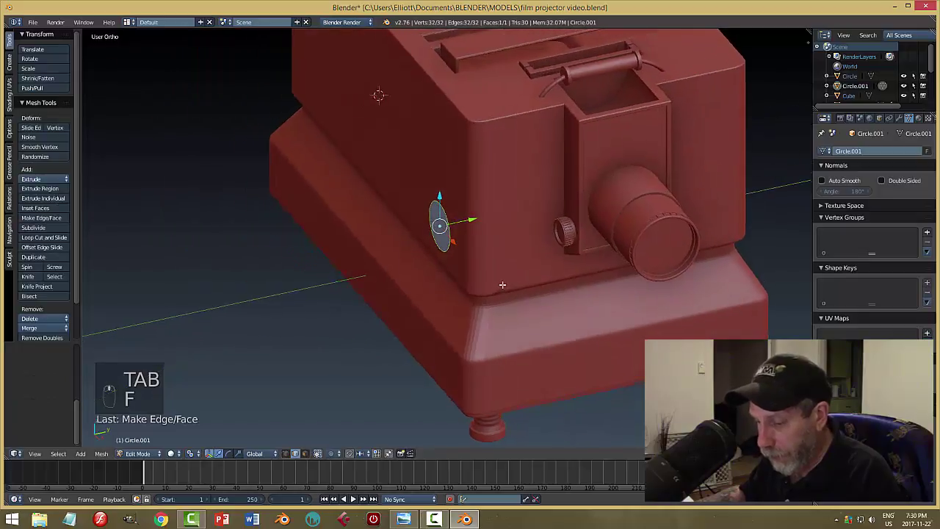
key(e)
click(478, 243)
key(e)
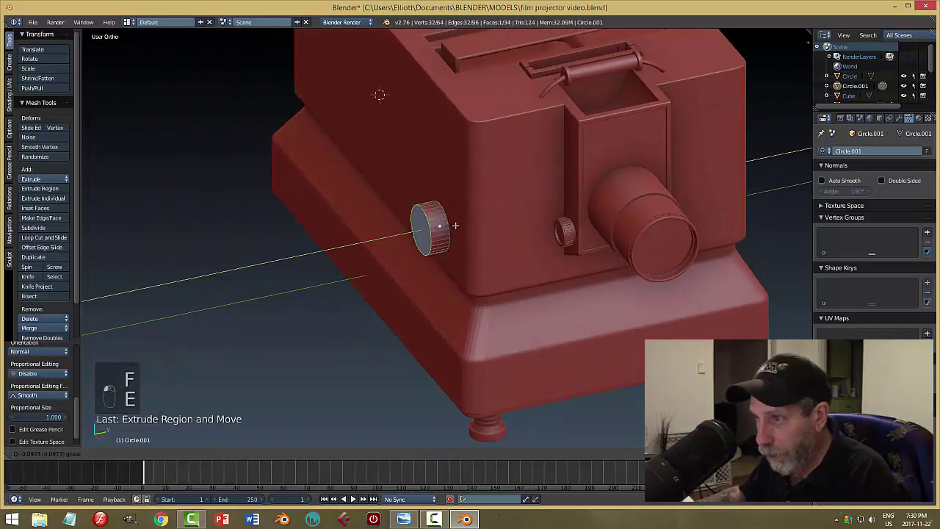
click(451, 226)
key(a)
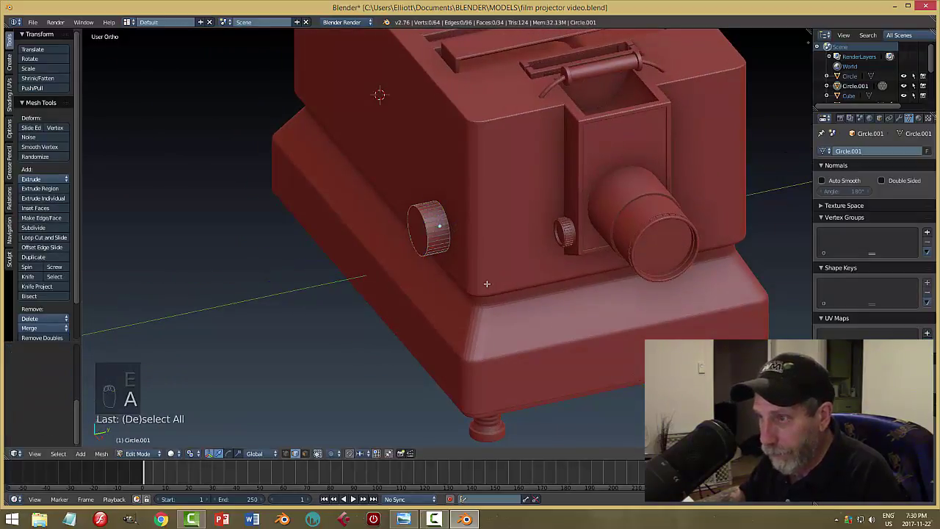
Compare with the handle in the reference image and add two evenly spaced edge loops around the disc's side wall
scroll(485, 287, up, 5)
scroll(521, 328, down, 3)
key(alt+Tab)
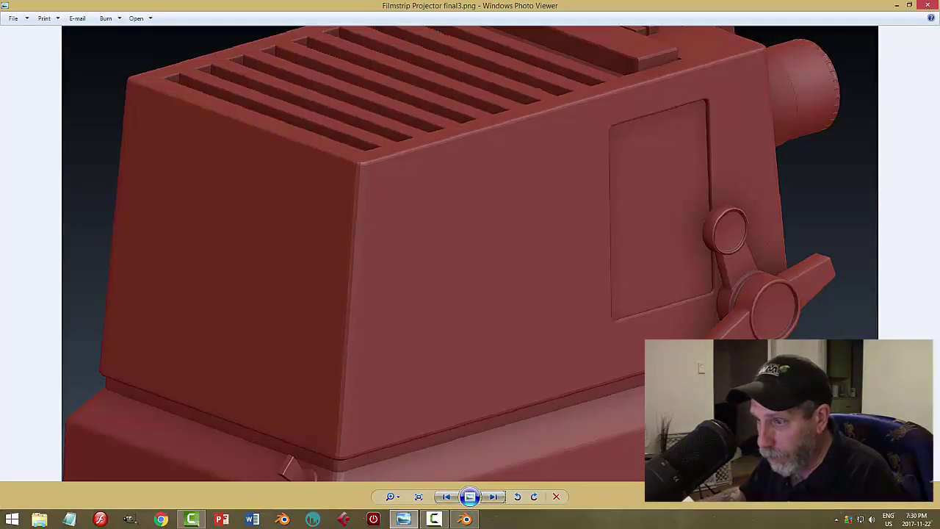
click(465, 519)
middle_drag(493, 286, 442, 311)
scroll(414, 239, up, 1)
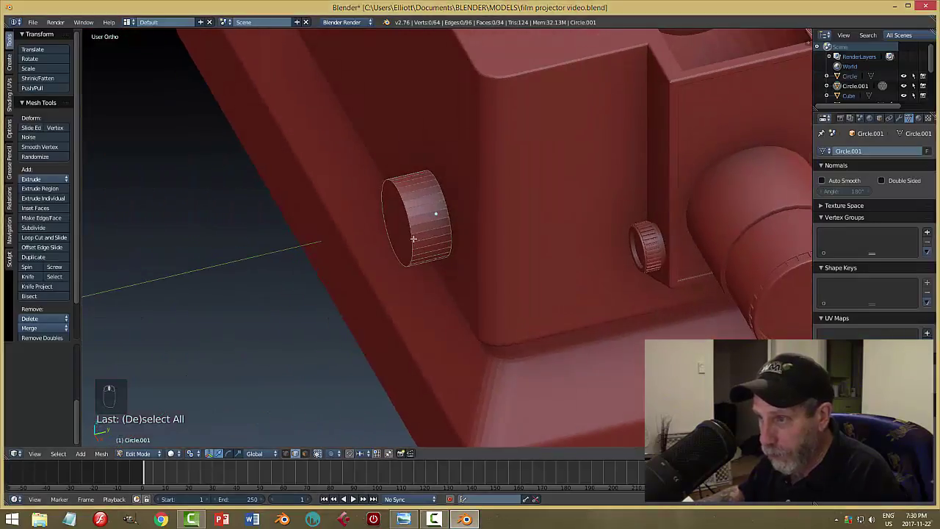
key(ctrl+r)
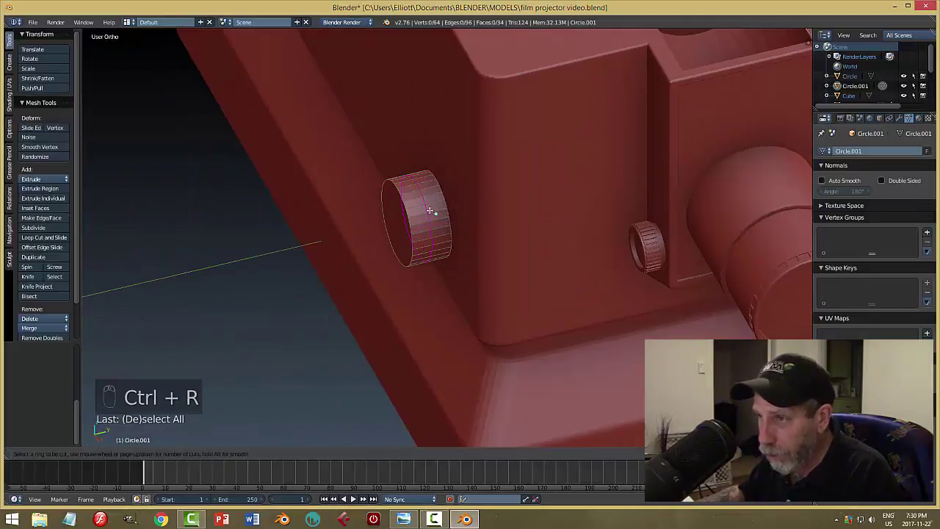
click(431, 212)
right_click(430, 211)
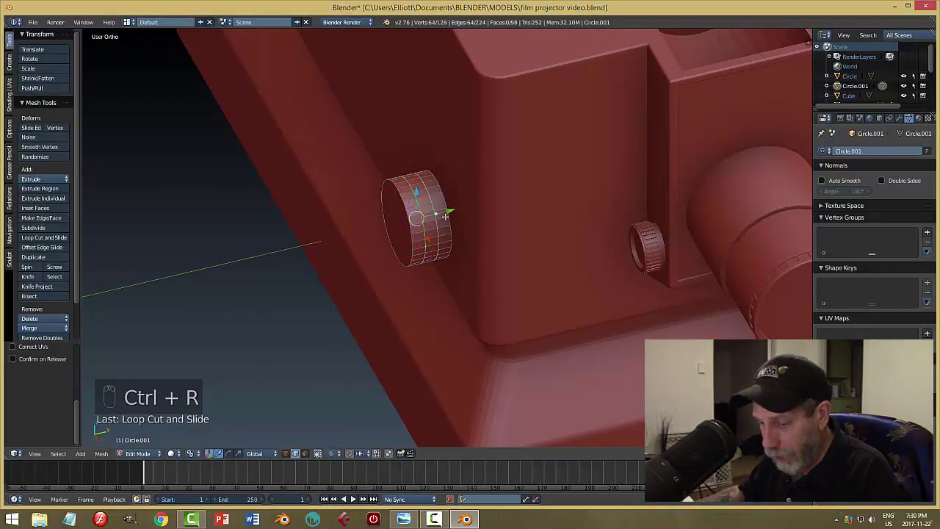
key(s)
key(y)
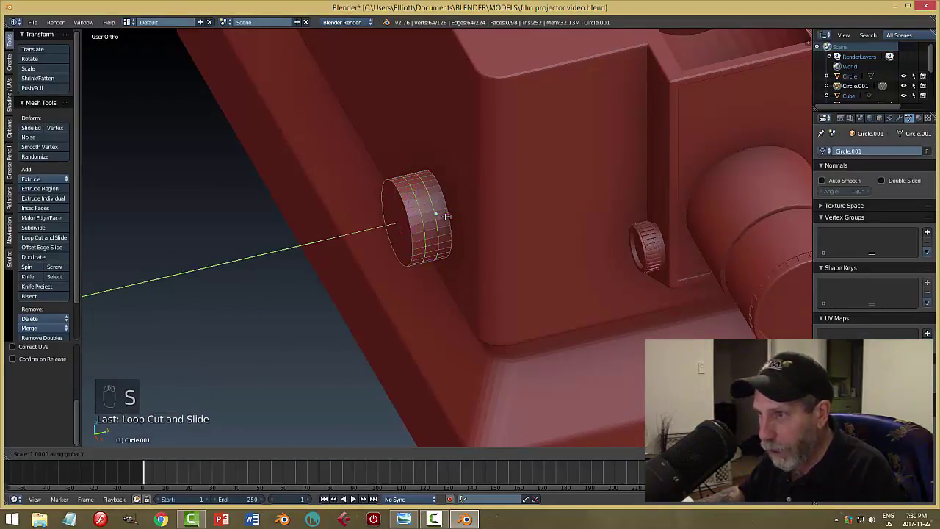
click(490, 240)
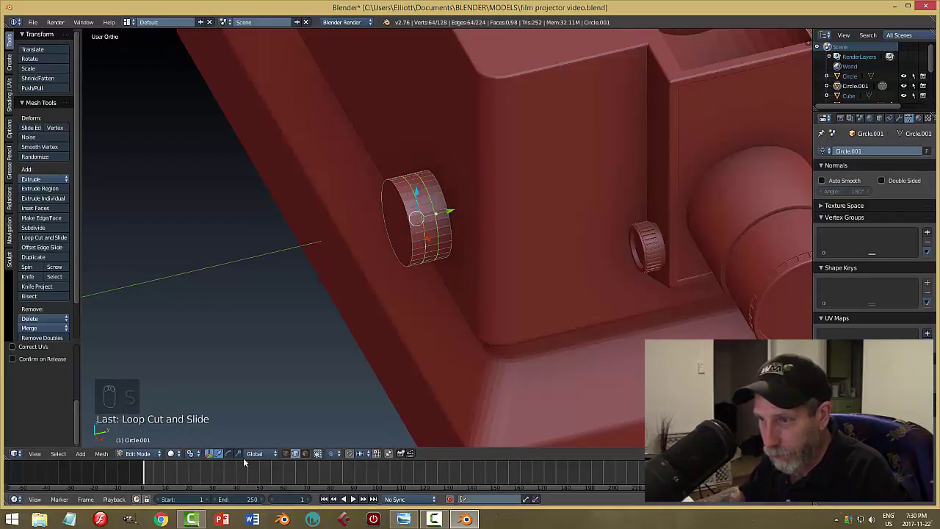
Set the pivot point to Median Point, scale the two loops apart along Y close to the disc's rims, and deselect them
click(192, 453)
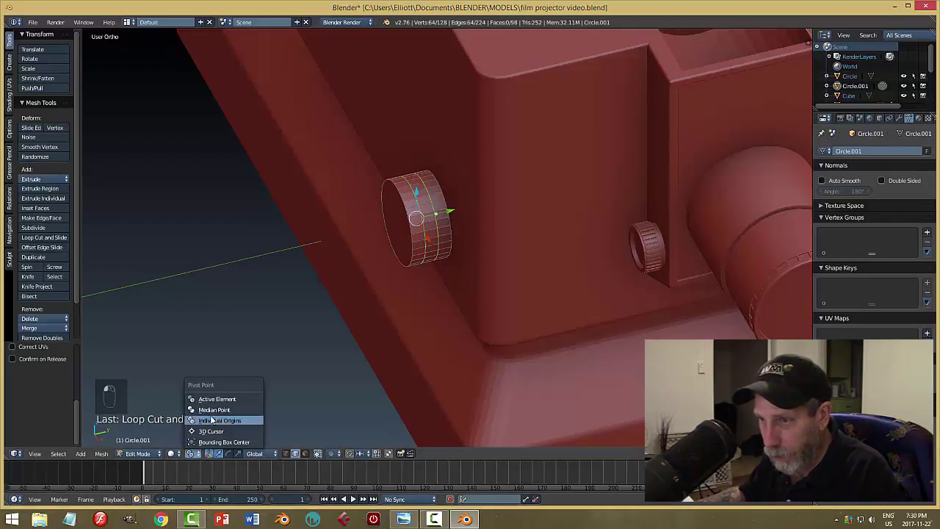
click(214, 409)
key(s)
key(y)
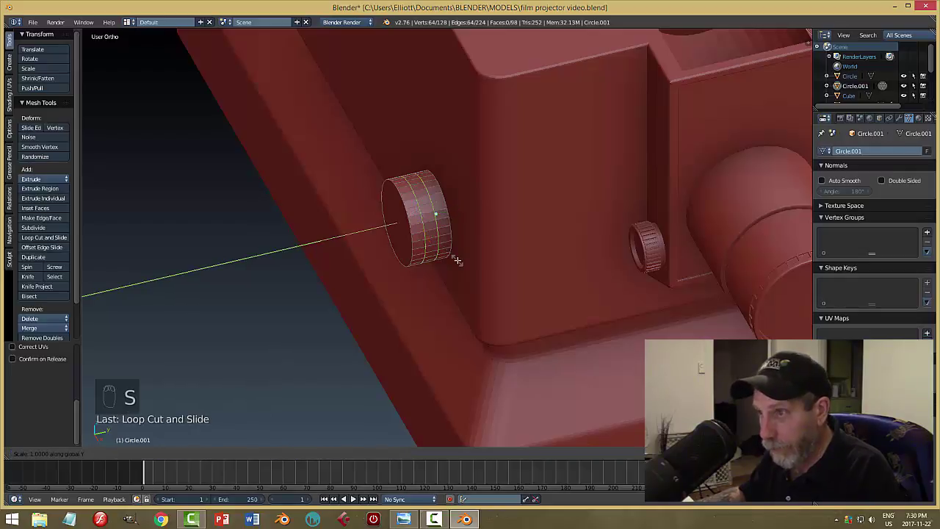
click(549, 265)
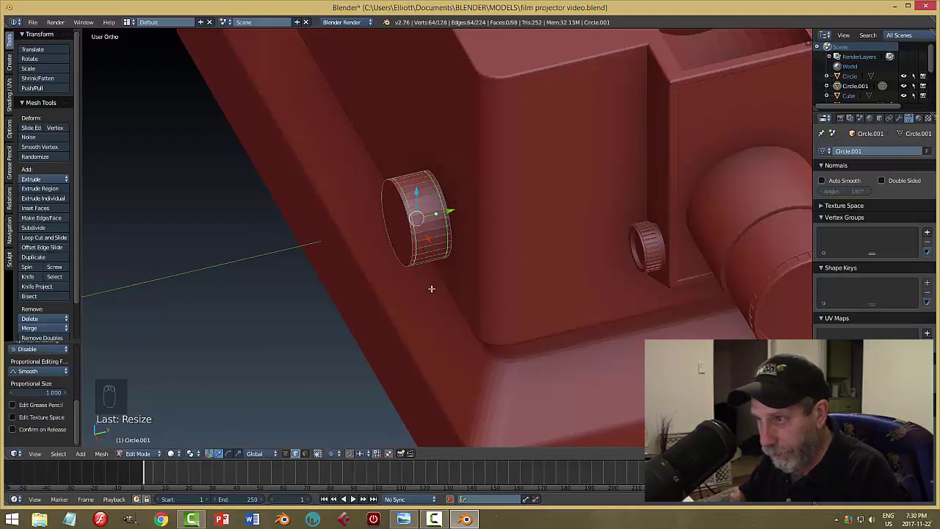
key(a)
Switch to face select mode and select the six adjacent middle-band faces on the disc's lens-facing side
key(KP_1)
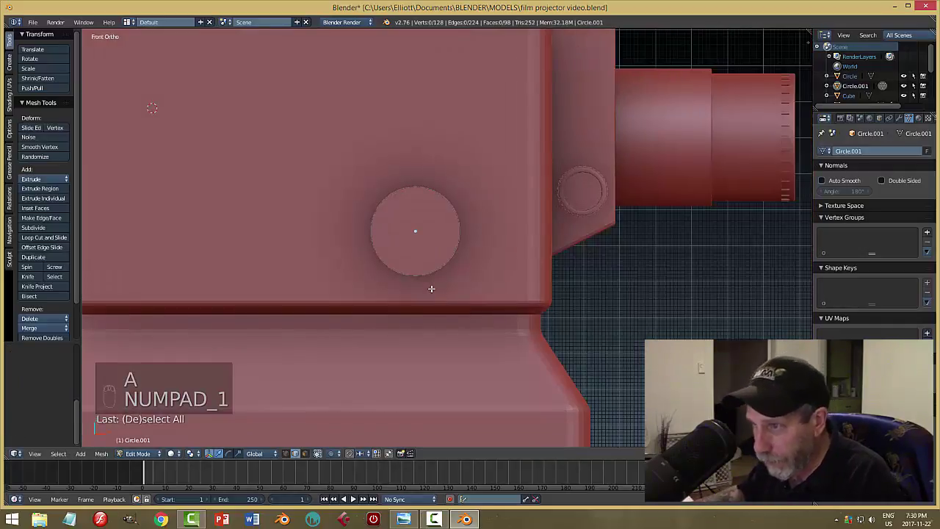
mouse_move(431, 289)
middle_down()
mouse_move(457, 289)
mouse_move(430, 289)
middle_up()
key(ctrl+Tab)
click(415, 297)
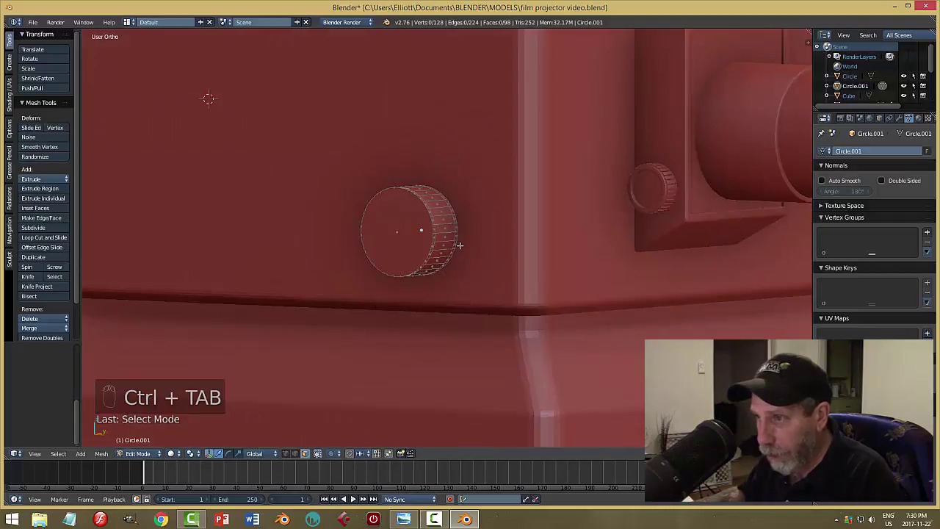
right_drag(447, 229, 442, 222)
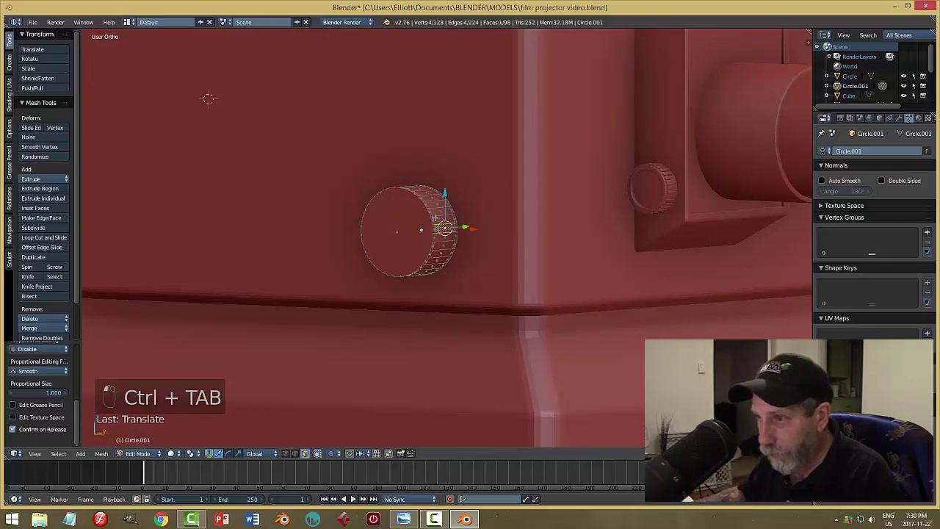
shift+right_click(443, 237)
shift+right_click(444, 247)
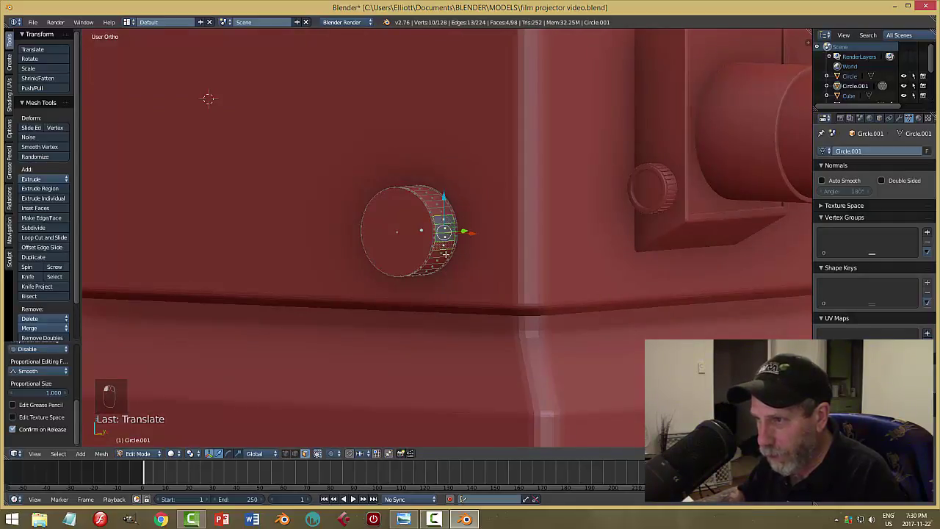
shift+right_click(444, 253)
shift+right_click(440, 258)
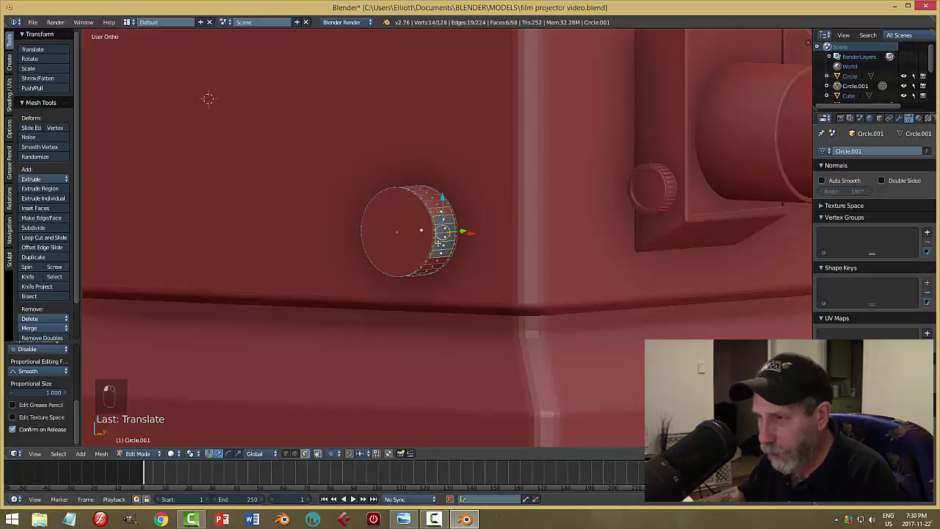
Add the six matching middle-band faces on the opposite side of the disc to the selection
middle_drag(441, 258, 490, 264)
key(KP_1)
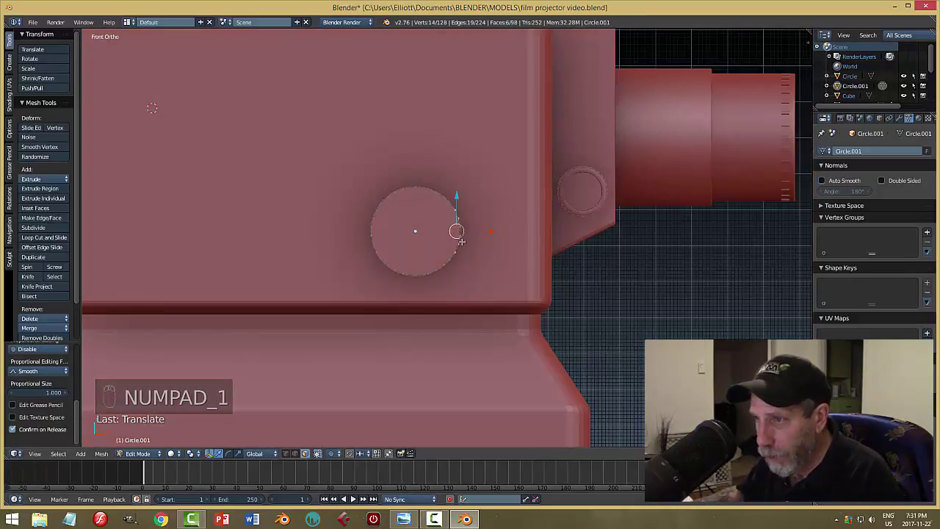
middle_drag(406, 256, 428, 256)
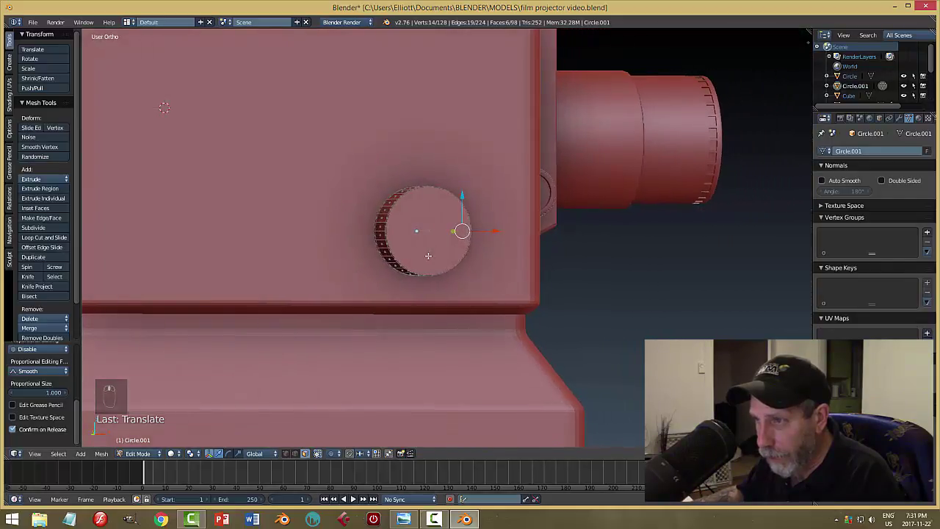
shift+right_click(381, 234)
shift+right_click(382, 225)
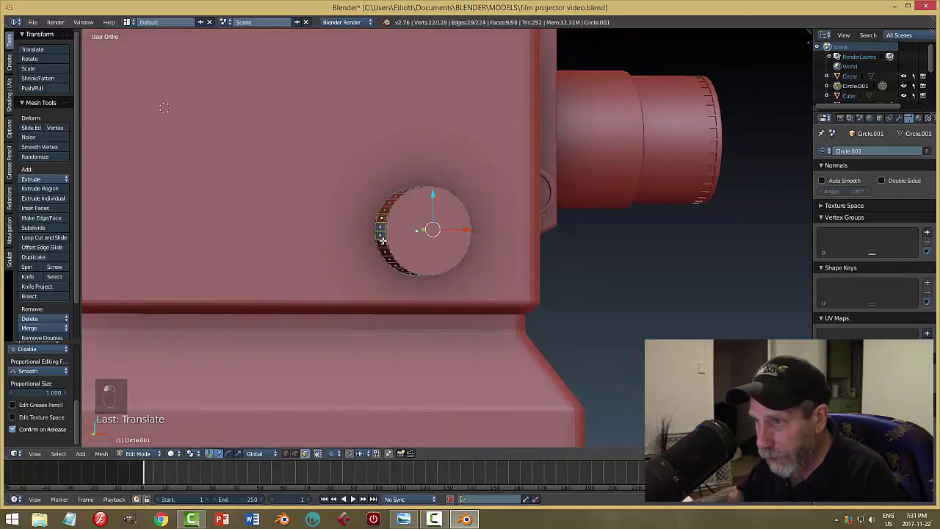
shift+right_click(382, 240)
shift+right_click(387, 249)
shift+right_click(383, 211)
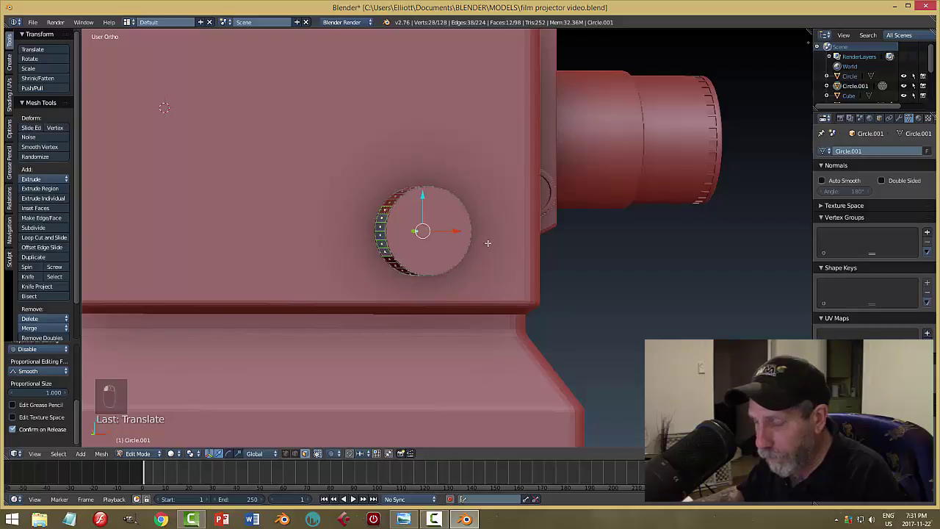
Set the pivot point to Individual Origins and extrude both face groups outward with Extrude Region to form two opposite handle arms
key(KP_1)
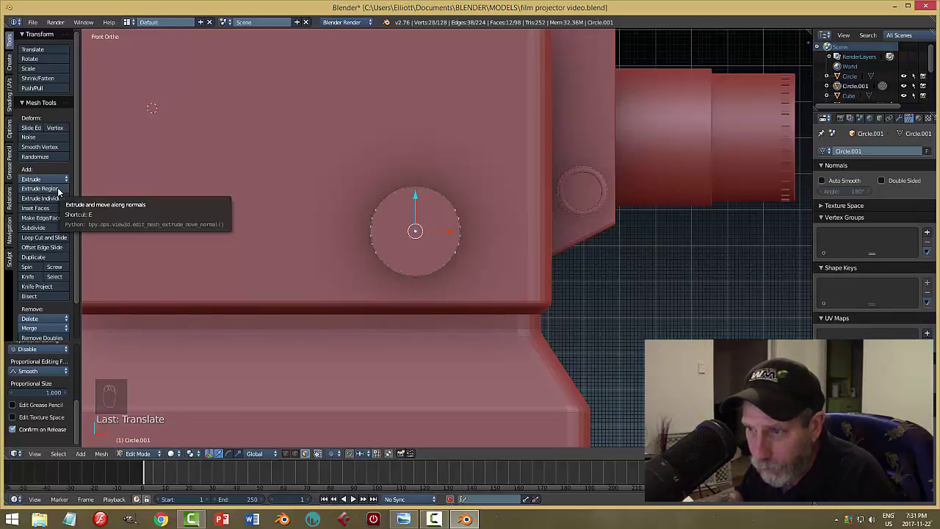
click(183, 453)
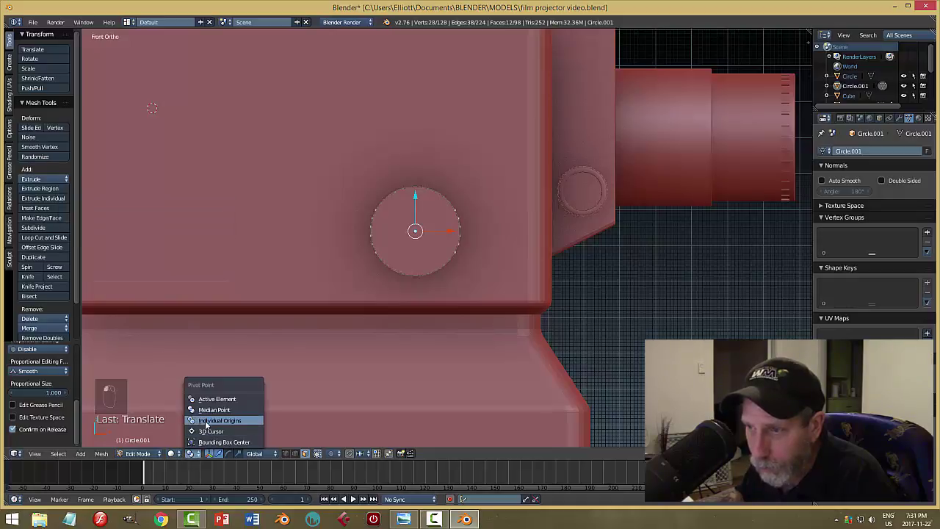
click(60, 190)
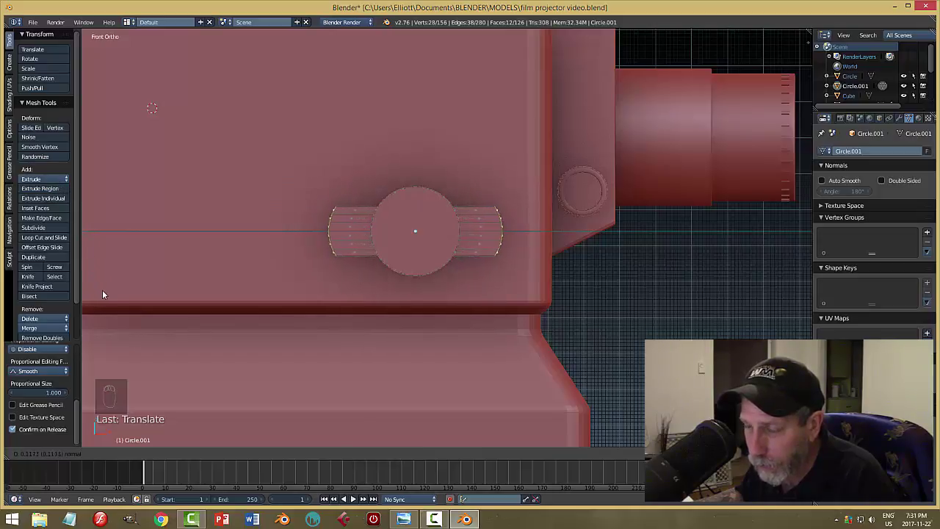
click(125, 360)
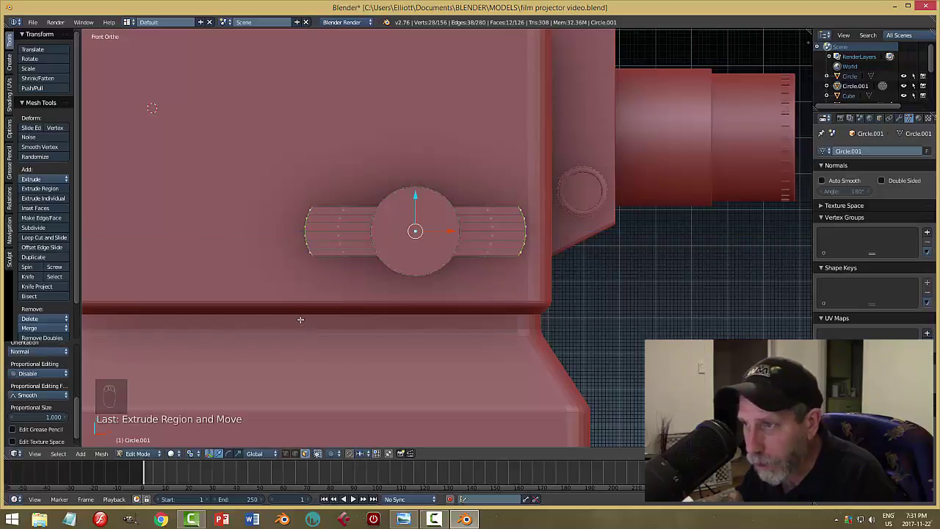
middle_drag(300, 319, 389, 324)
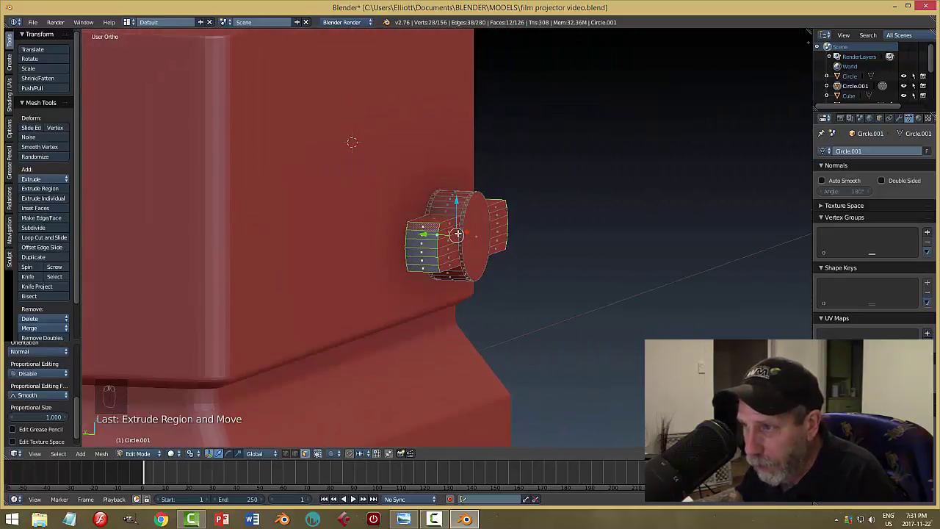
middle_drag(421, 284, 416, 331)
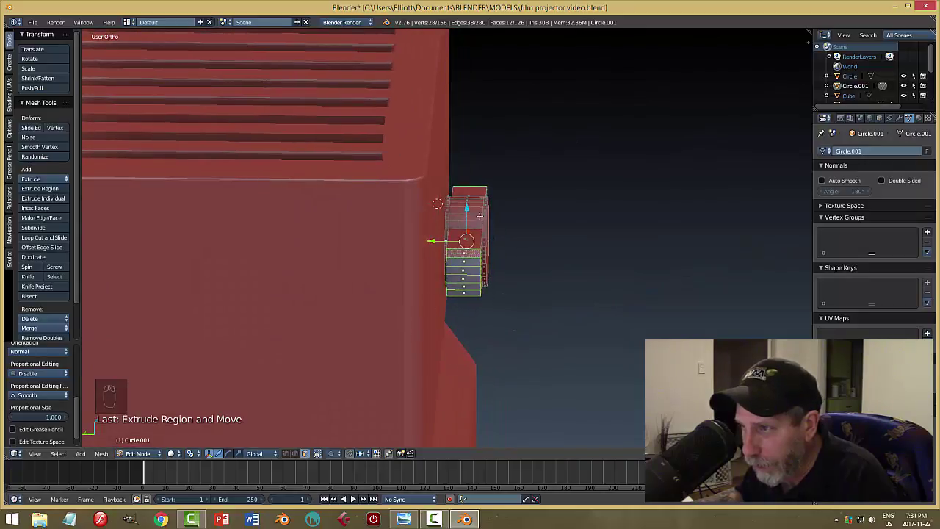
middle_drag(490, 259, 405, 255)
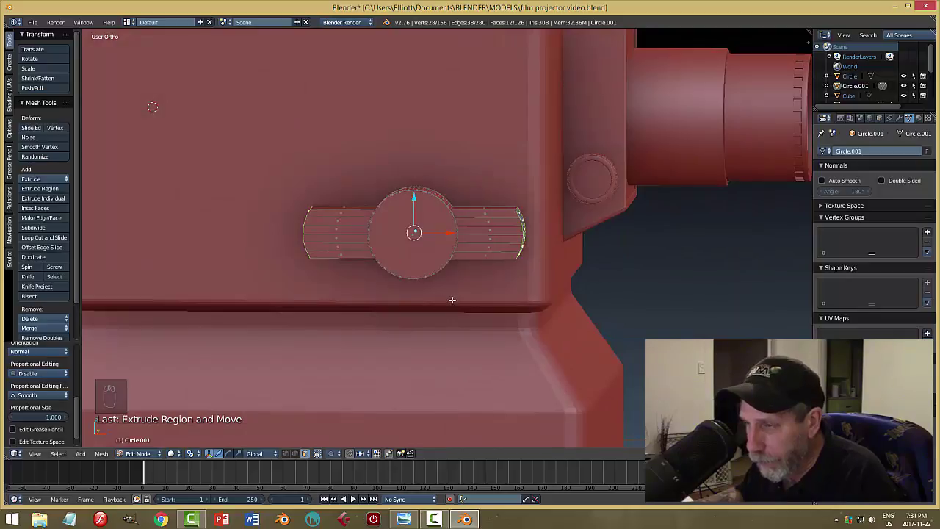
Set the pivot point to Median Point, scale the two arm ends apart along X to lengthen the arms, and deselect them
key(s)
key(x)
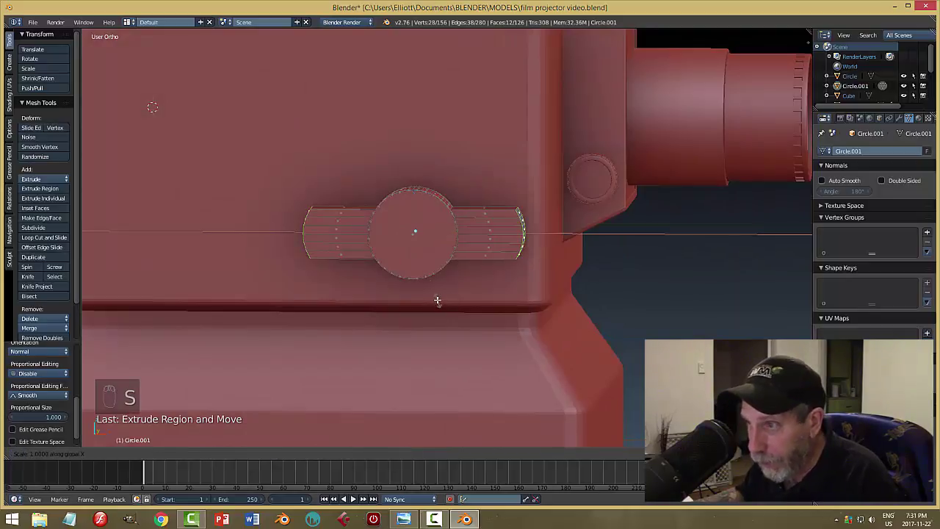
click(452, 303)
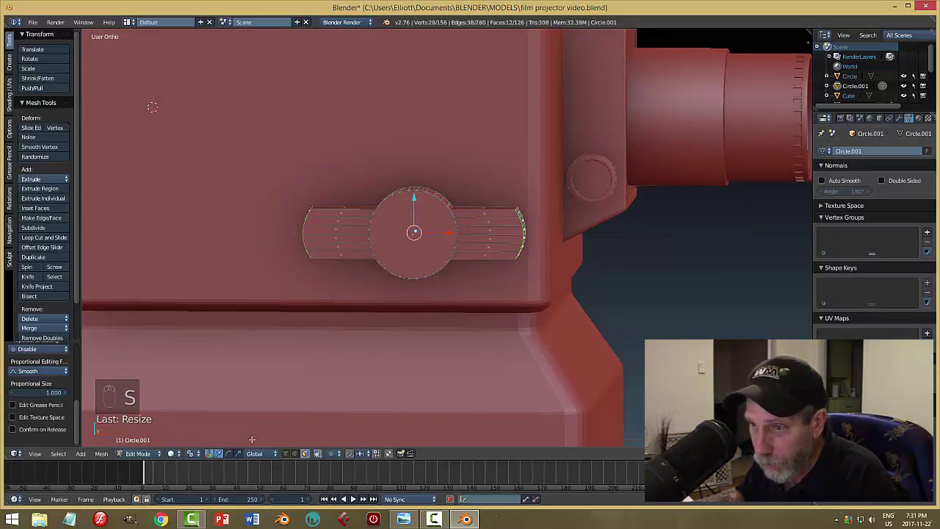
click(190, 456)
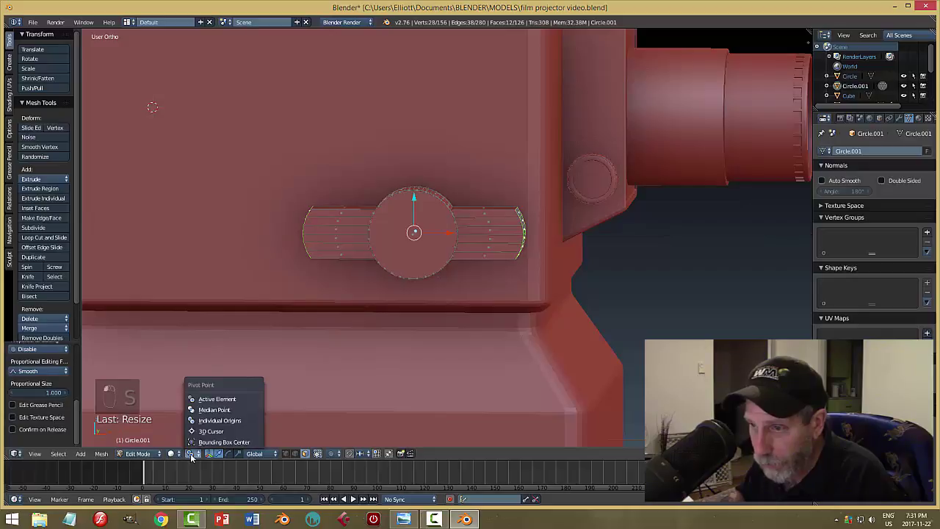
click(220, 407)
key(s)
key(x)
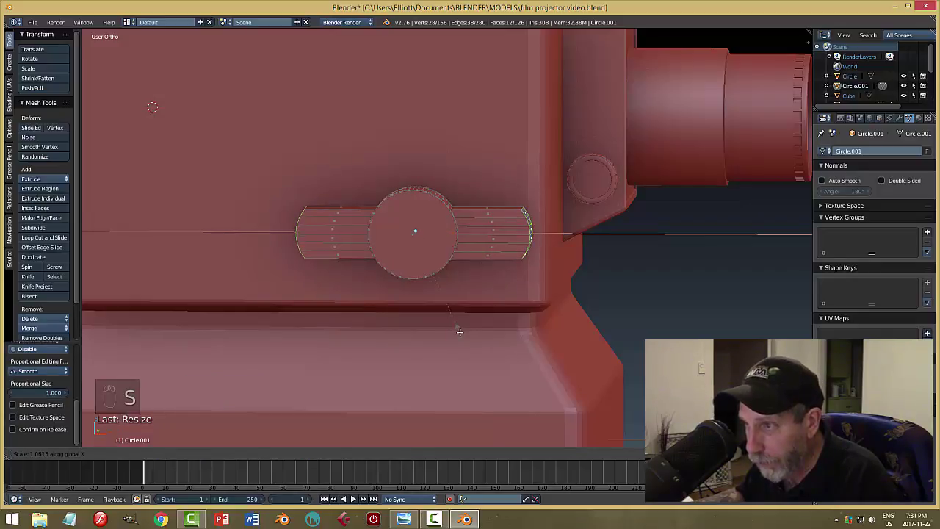
click(461, 331)
key(a)
Select the six end faces of the handle's lens-side arm and scale them flat along X
middle_drag(556, 321, 519, 285)
click(500, 223)
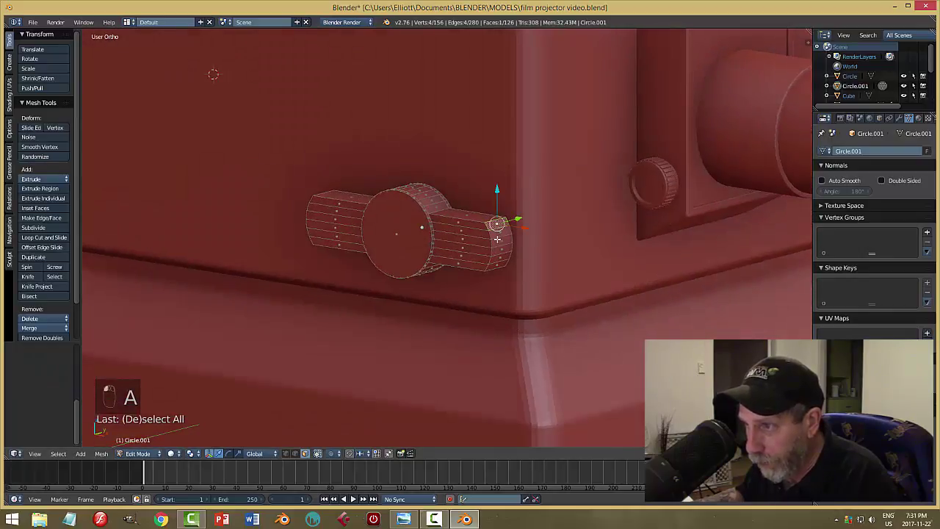
shift+click(497, 220)
shift+click(500, 227)
shift+click(502, 250)
shift+click(503, 258)
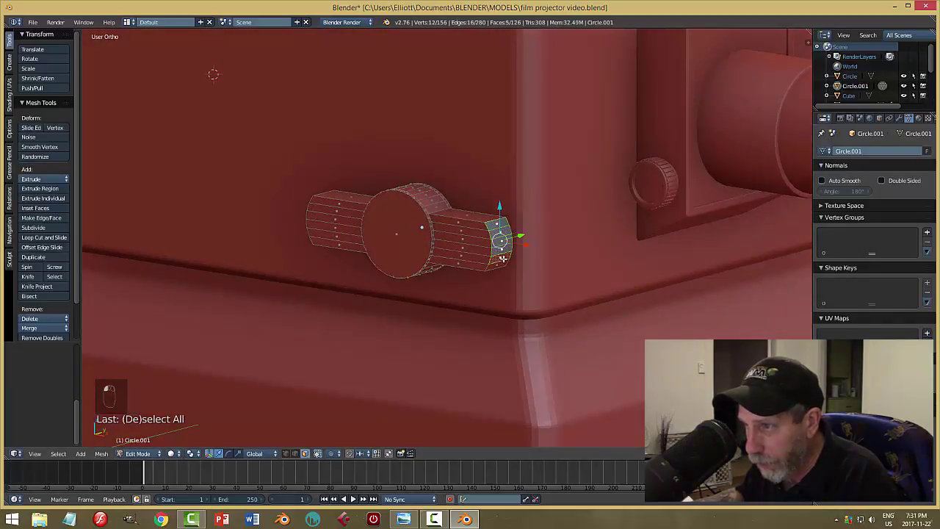
shift+click(497, 263)
middle_drag(497, 263, 542, 294)
key(s)
key(x)
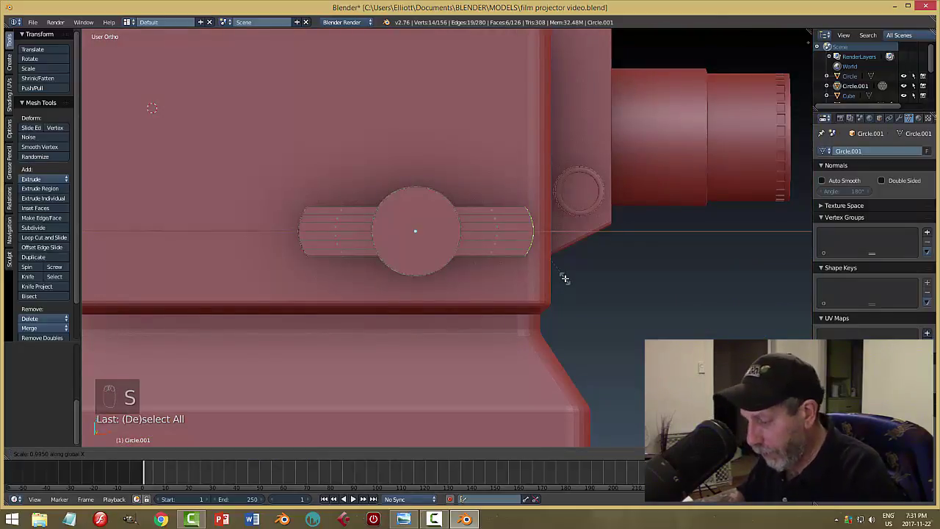
click(564, 278)
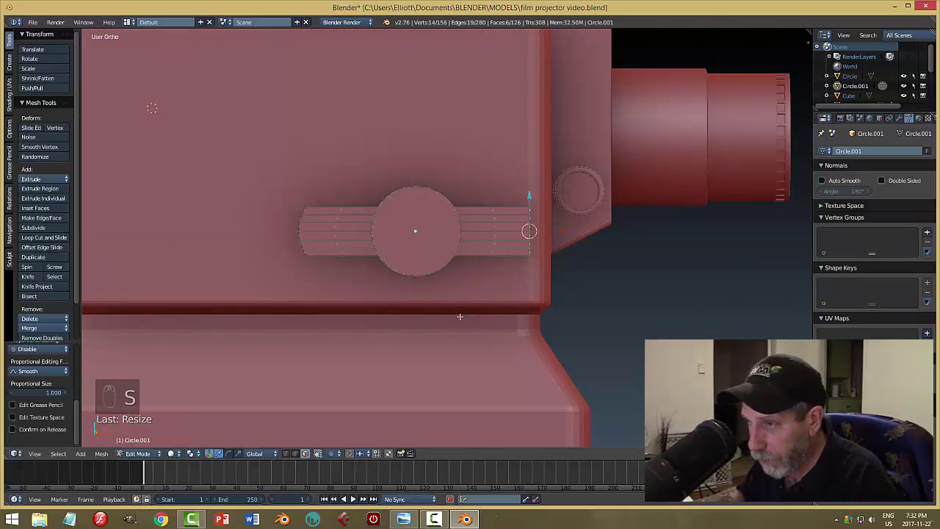
Select the six end faces of the opposite handle arm and flatten them along X as well
middle_drag(463, 309, 493, 300)
right_click(379, 219)
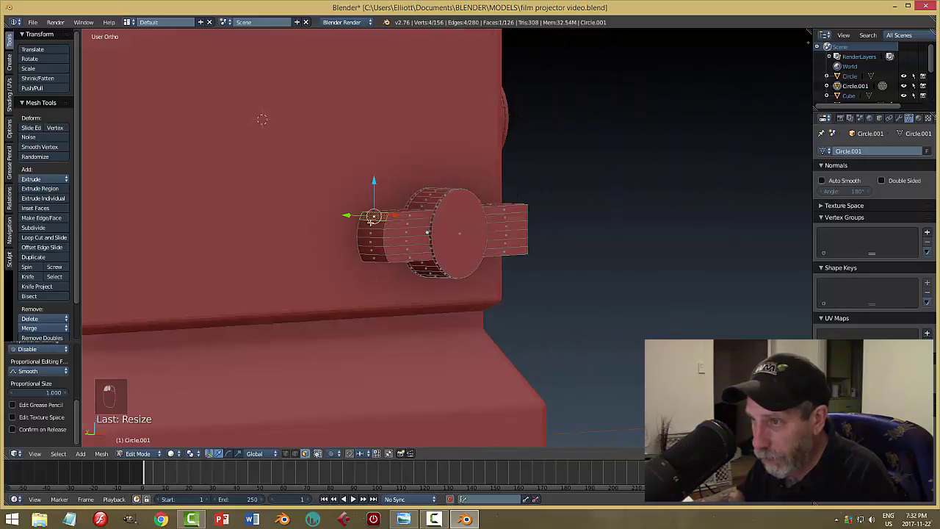
shift+right_click(367, 225)
shift+right_click(366, 233)
shift+right_click(367, 240)
shift+right_click(371, 247)
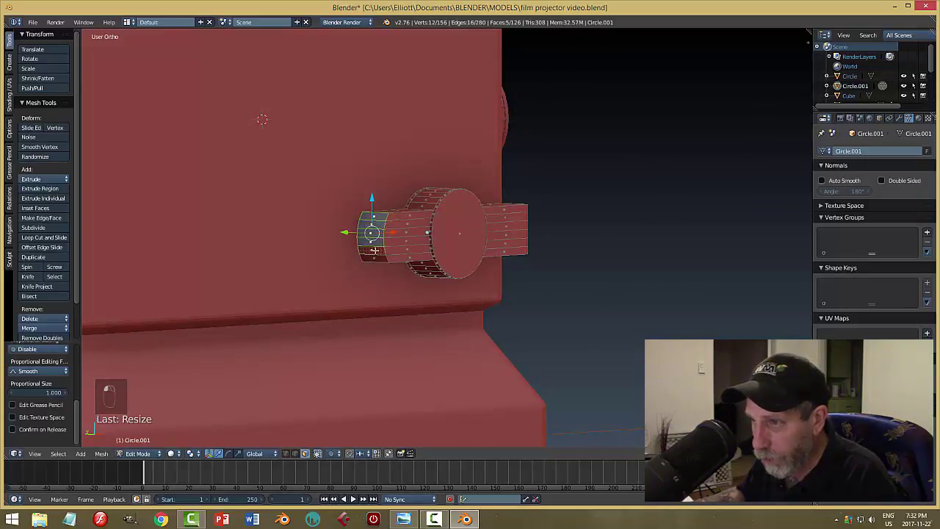
shift+right_click(380, 254)
key(s)
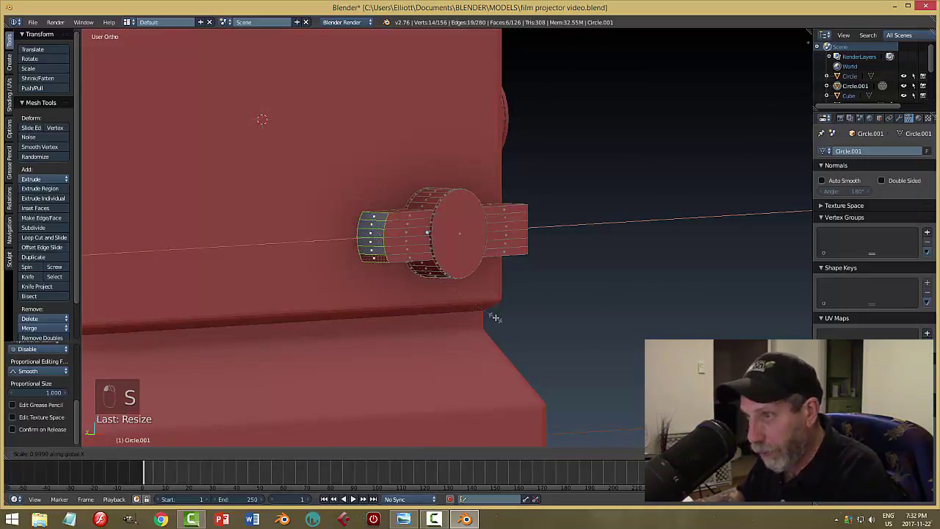
key(Escape)
Add the six flattened end faces of the lens-side arm to the selection so both arm ends are selected
middle_drag(496, 317, 428, 309)
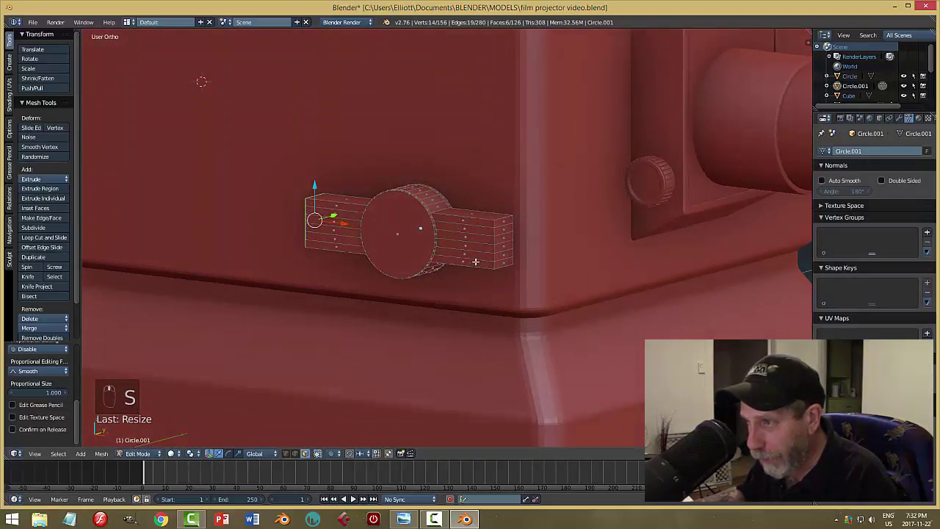
shift+right_click(504, 221)
shift+right_click(501, 229)
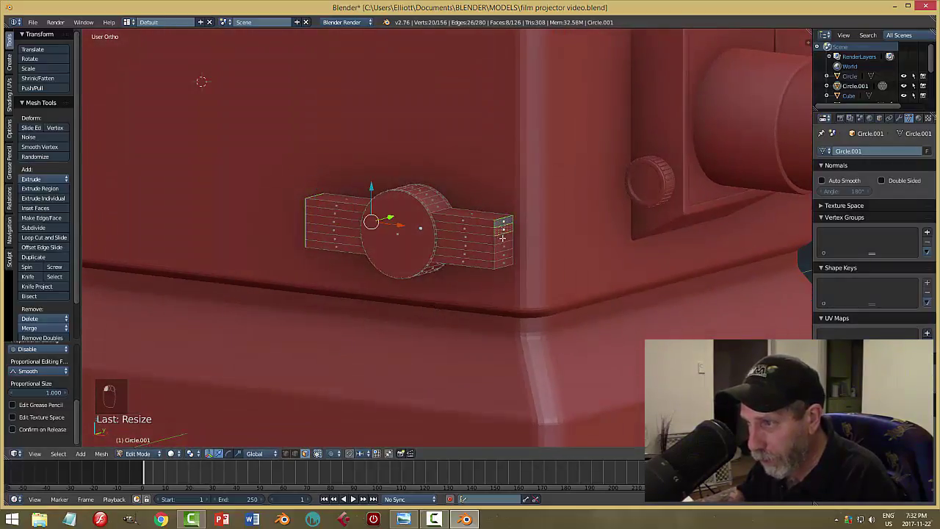
shift+right_click(503, 236)
shift+right_click(503, 244)
shift+right_click(503, 252)
shift+right_click(504, 258)
middle_drag(504, 261, 527, 267)
middle_drag(531, 233, 587, 268)
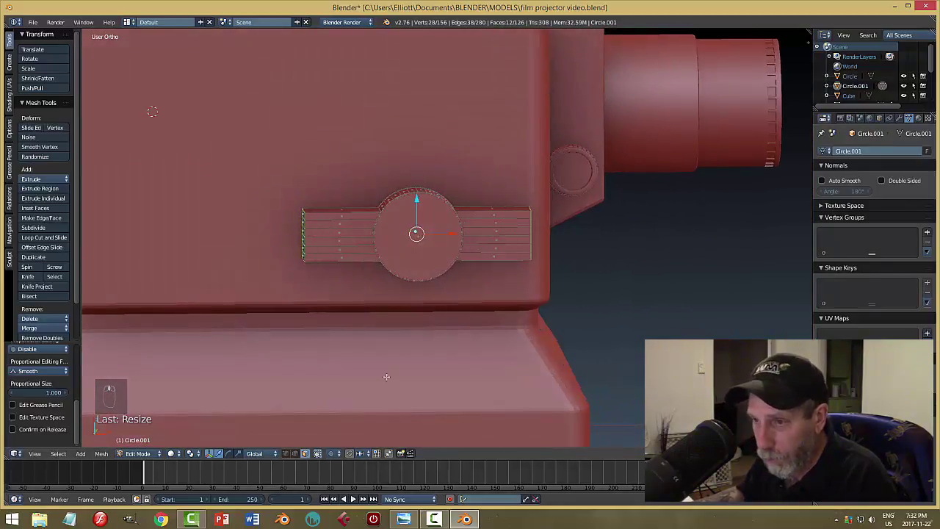
Set the pivot point to Individual Origins, scale both arm ends down along Z to taper the arms, and deselect them
click(192, 453)
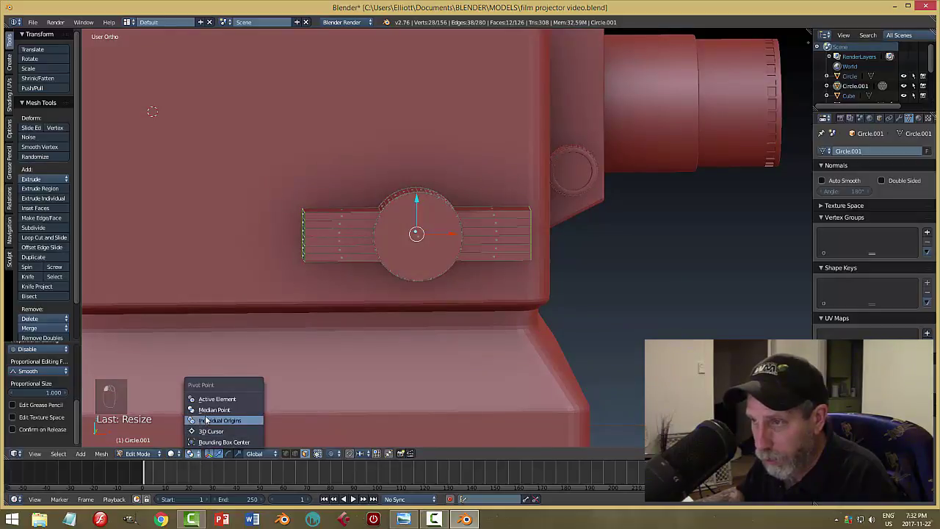
click(207, 421)
middle_drag(548, 290, 512, 252)
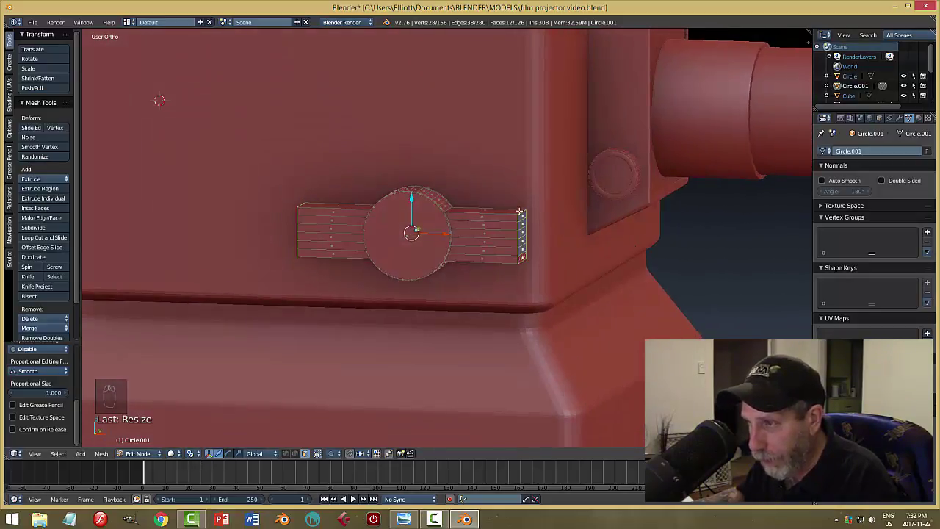
key(s)
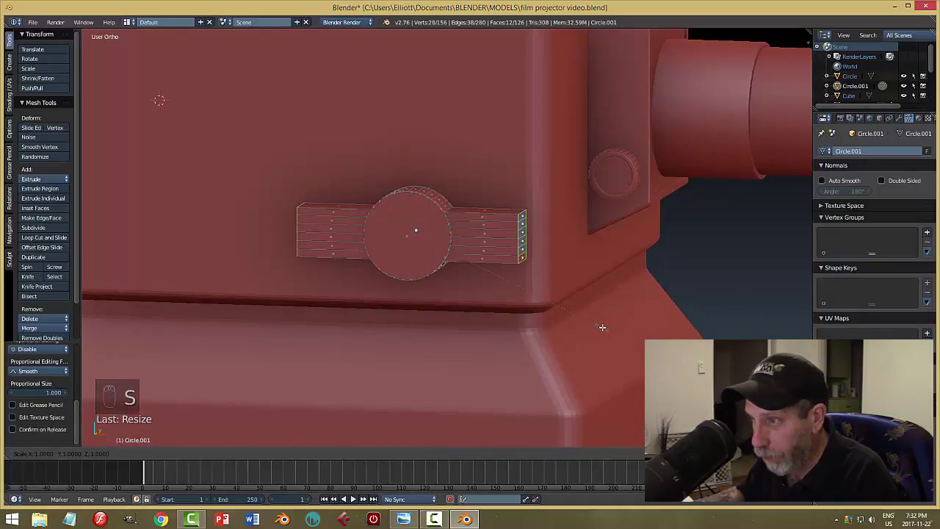
key(z)
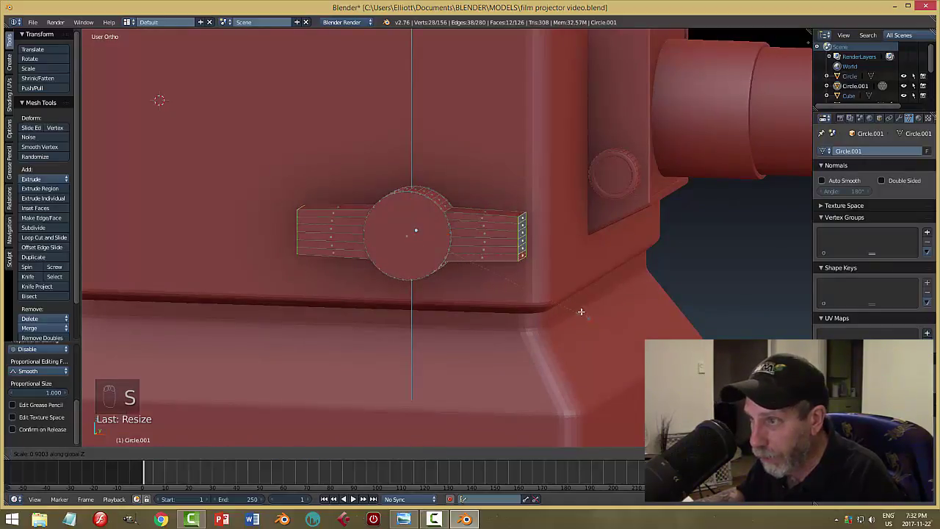
click(517, 279)
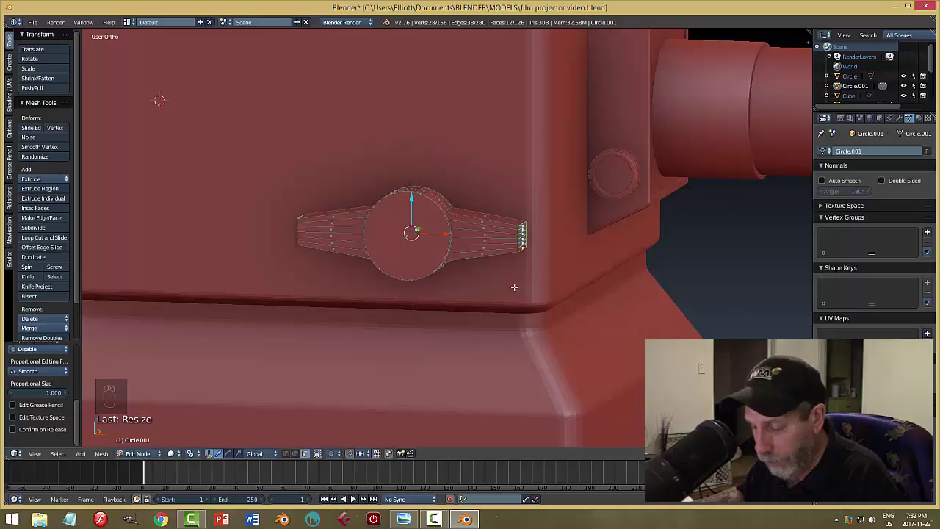
key(a)
Return to Object Mode and apply the handle knob's object transform
key(Tab)
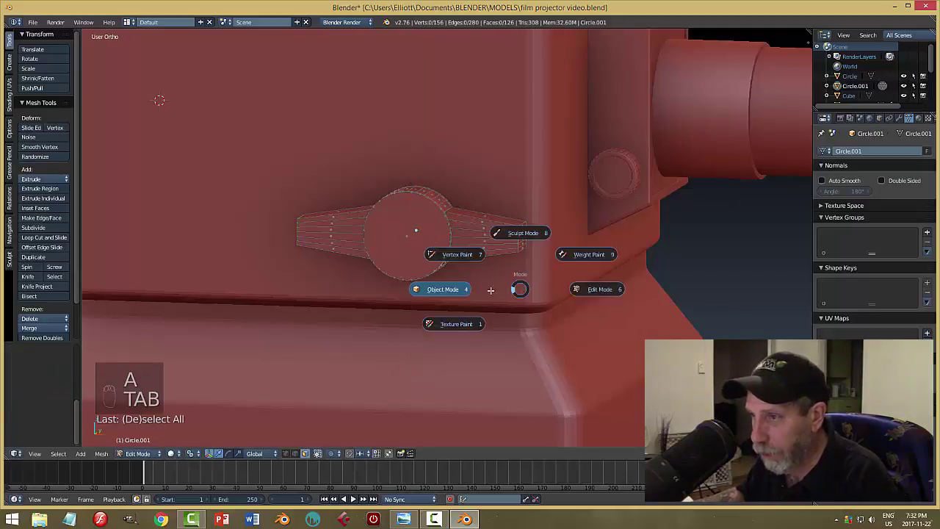
middle_drag(571, 302, 525, 317)
click(103, 455)
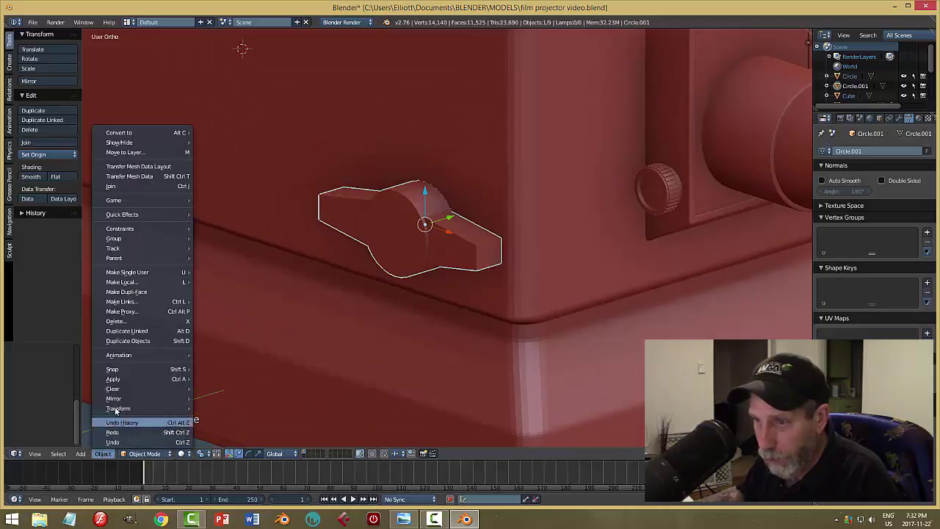
mouse_move(147, 377)
click(221, 402)
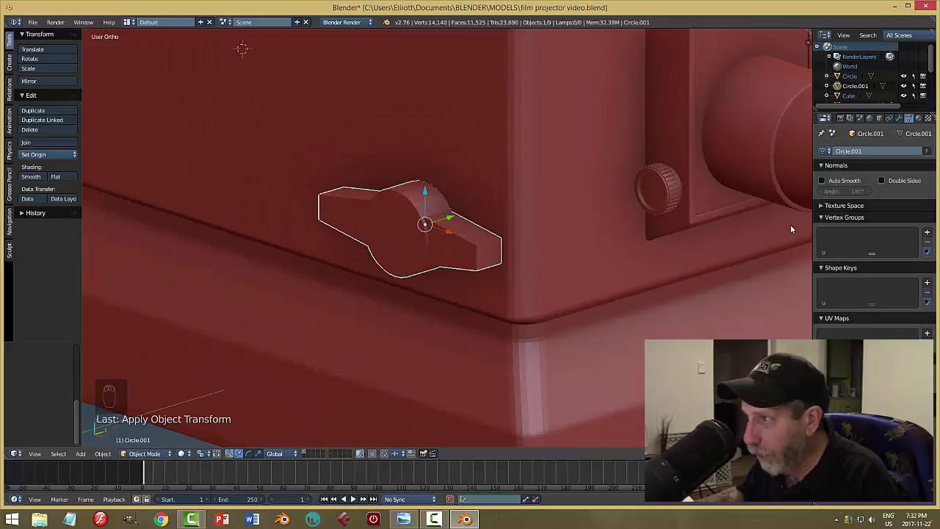
Add a Bevel modifier to the handle knob with 2 segments and a width of 0.0040
click(898, 118)
click(841, 151)
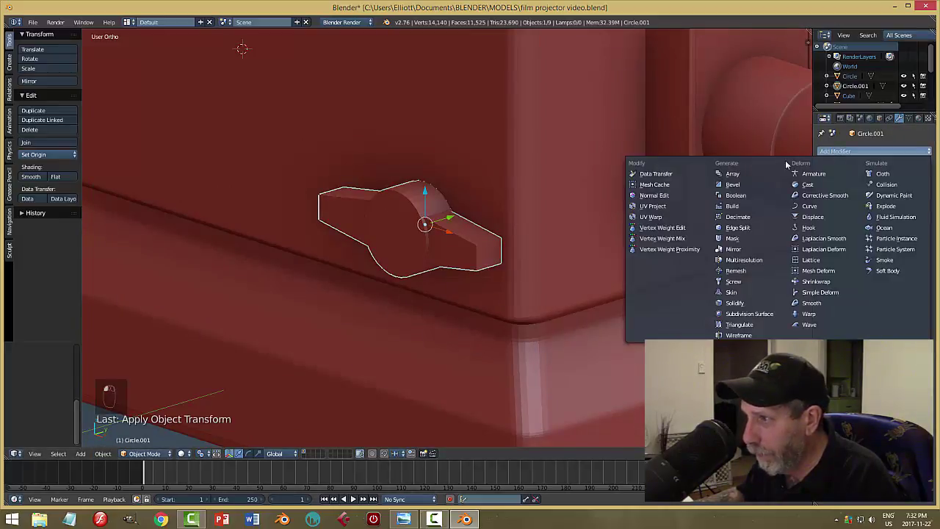
click(733, 185)
scroll(536, 301, up, 4)
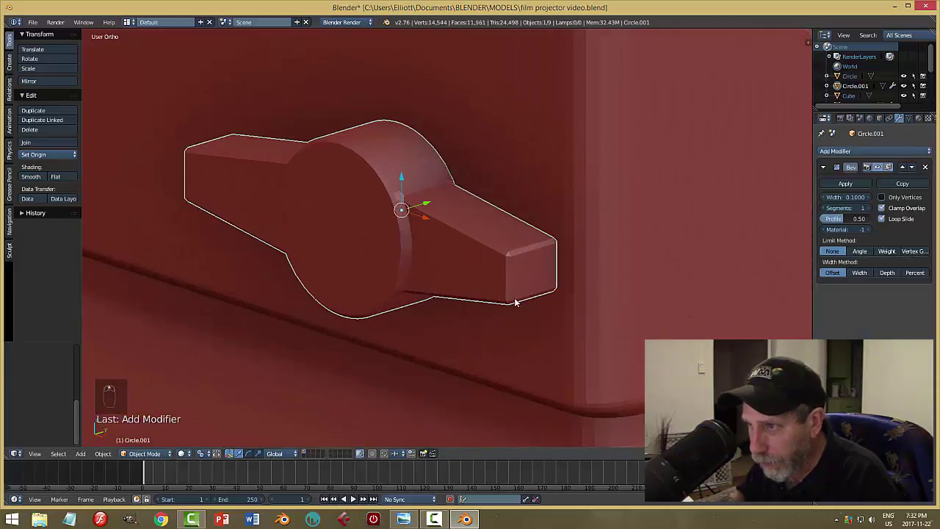
click(868, 209)
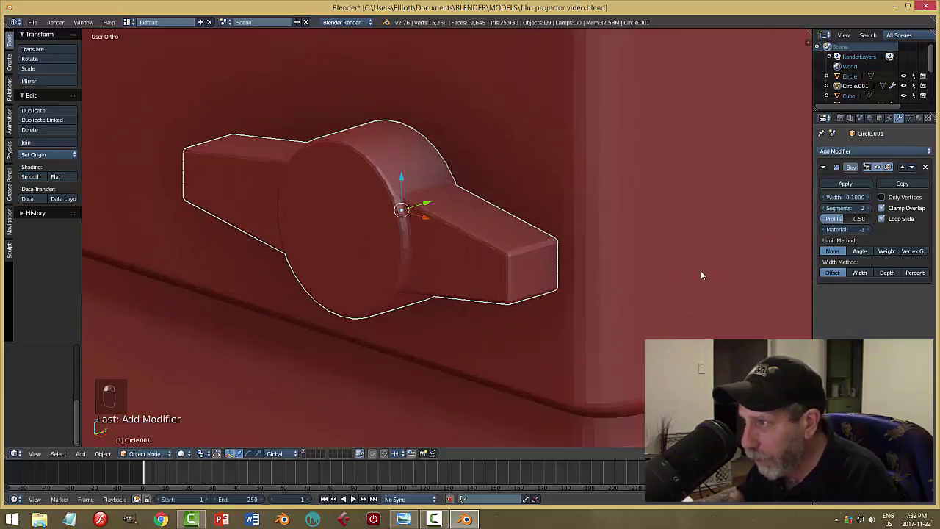
middle_drag(700, 270, 764, 253)
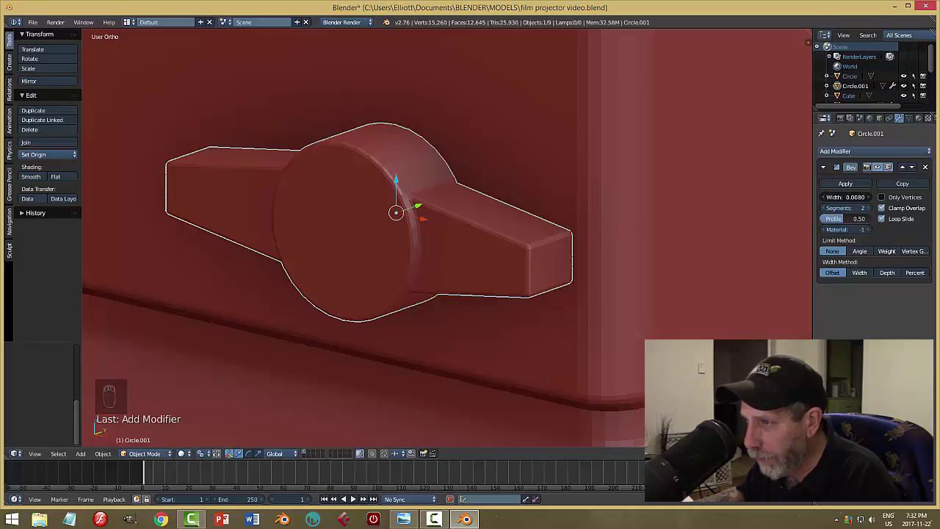
drag(845, 197, 818, 197)
middle_drag(672, 262, 513, 291)
Enter Edit Mode, select the disc's round front face, and inset it by about 0.02
key(Tab)
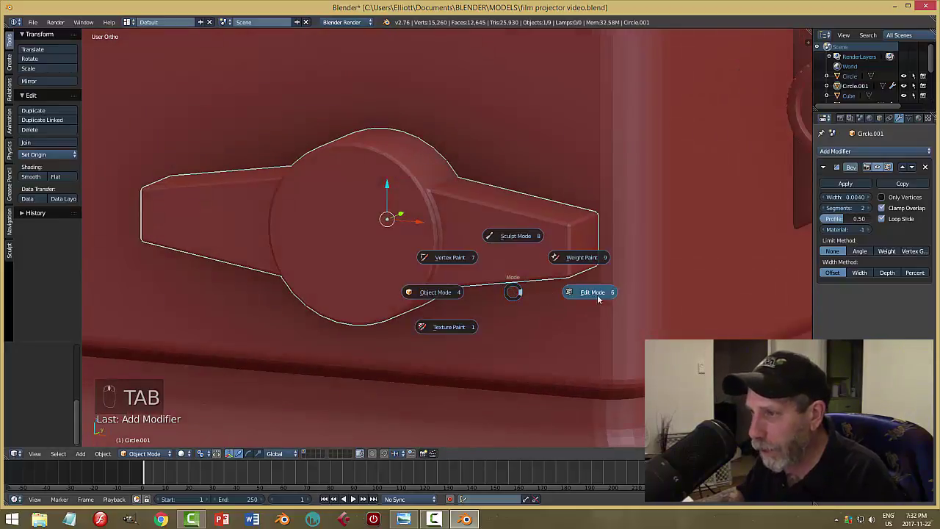
click(603, 293)
right_click(340, 220)
middle_drag(669, 319, 660, 327)
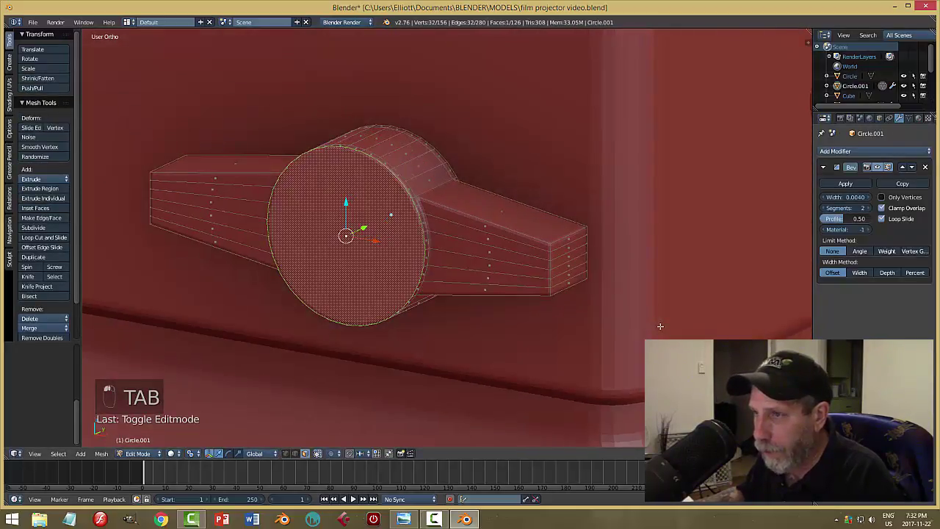
key(i)
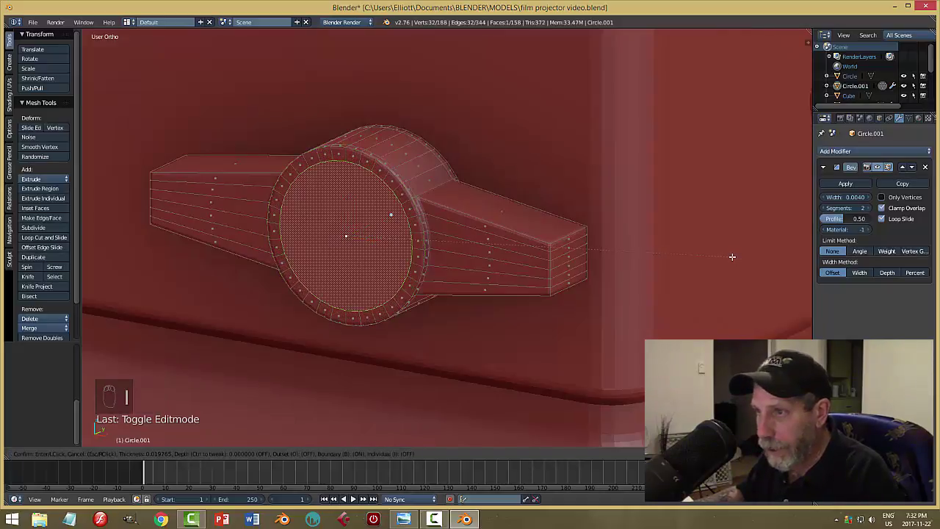
click(727, 258)
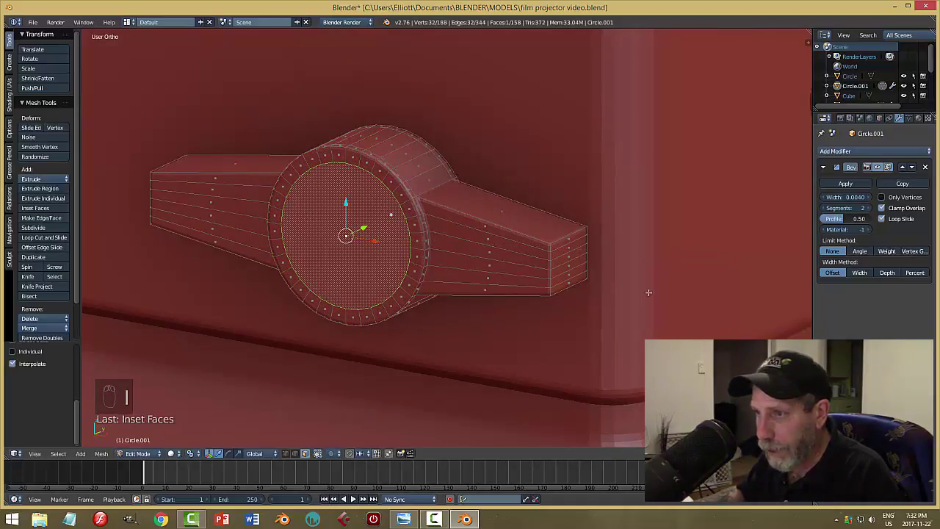
Extrude the inset front face and move it inward along Y to recess the disc, then return to Object Mode
middle_drag(646, 291, 604, 296)
key(e)
right_click(436, 255)
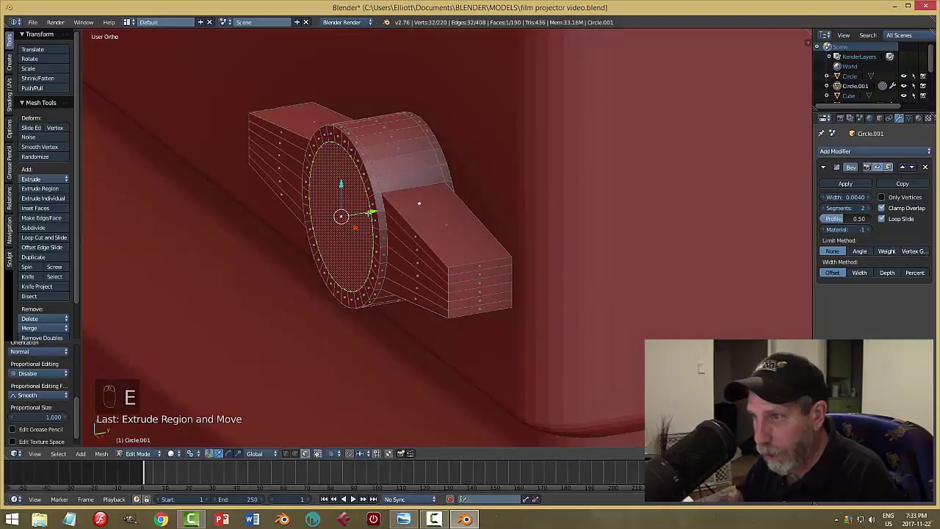
drag(372, 212, 379, 212)
key(a)
key(Tab)
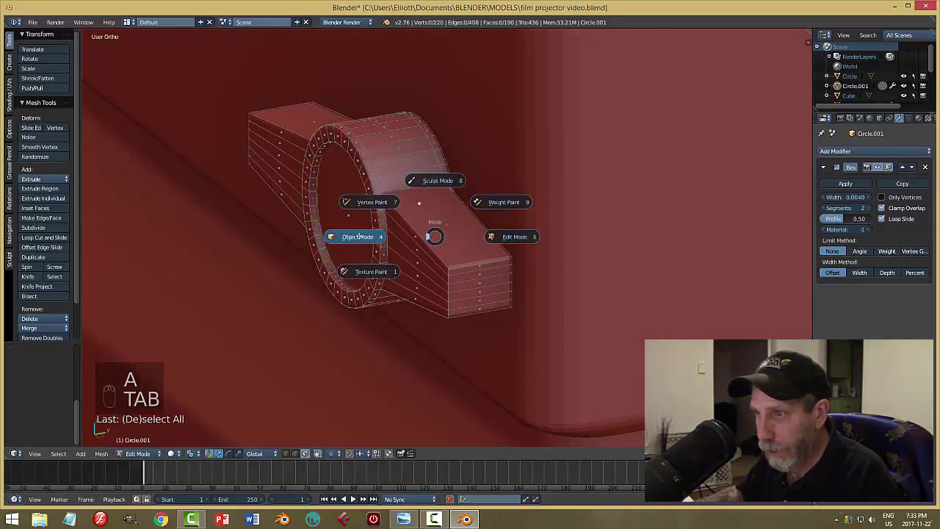
click(357, 236)
Adjust the handle knob's position along Y relative to the projector's side wall
middle_drag(358, 237, 618, 260)
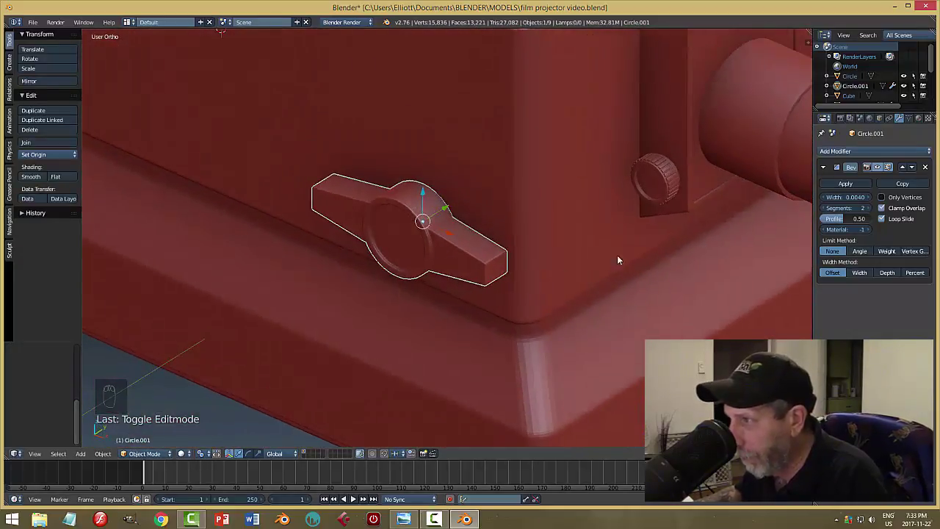
middle_drag(541, 288, 466, 241)
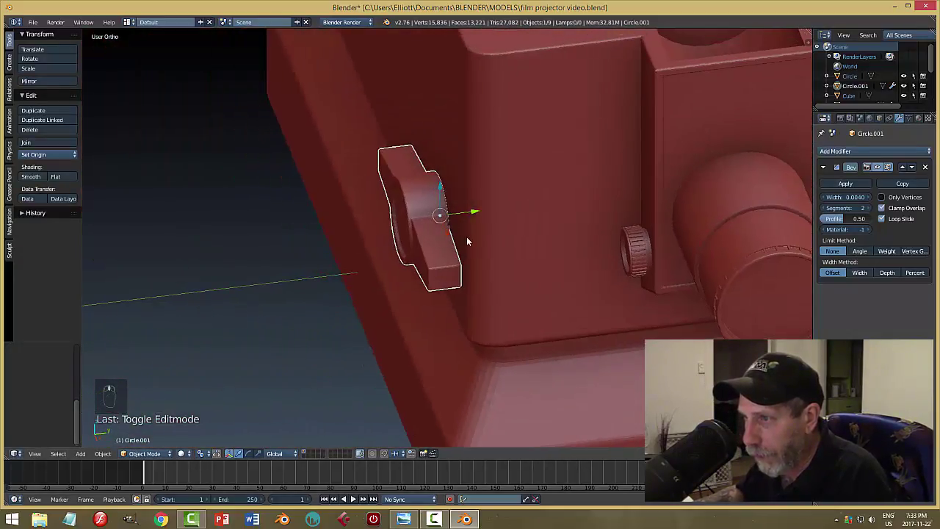
drag(473, 214, 371, 224)
middle_drag(417, 273, 548, 284)
Save the file and deselect the handle knob, bringing the whole projector into view
key(ctrl+s)
scroll(620, 244, down, 5)
key(a)
middle_drag(636, 279, 593, 287)
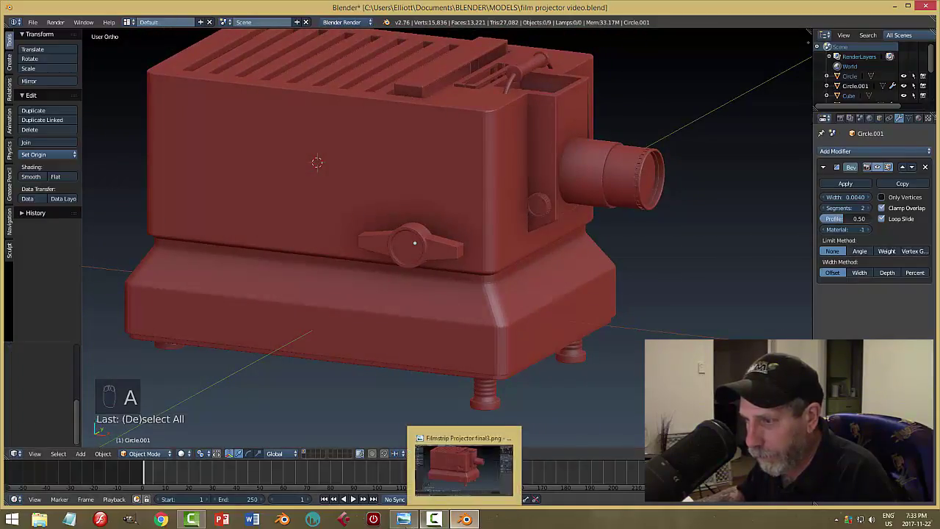
Check the reference image, move the two-armed handle knob to the second layer, and display only that layer
click(403, 519)
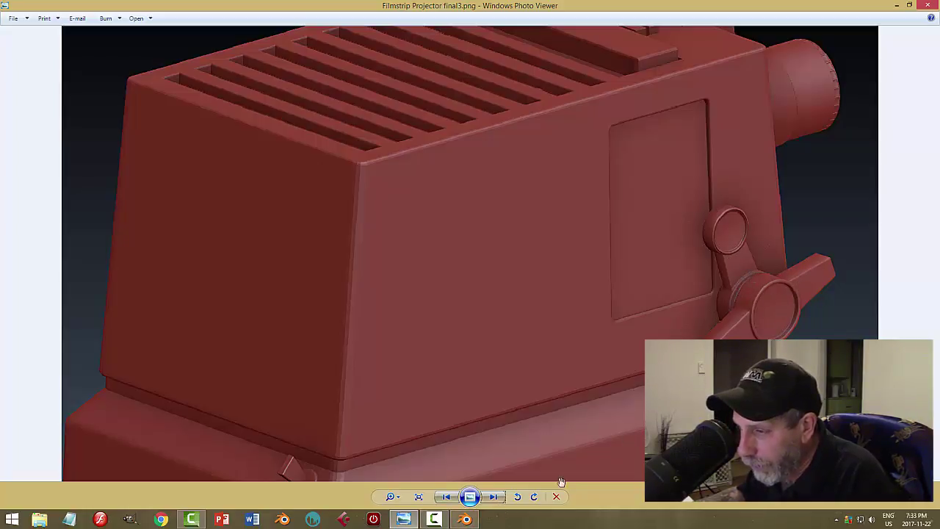
click(465, 520)
middle_drag(530, 344, 498, 354)
right_click(406, 244)
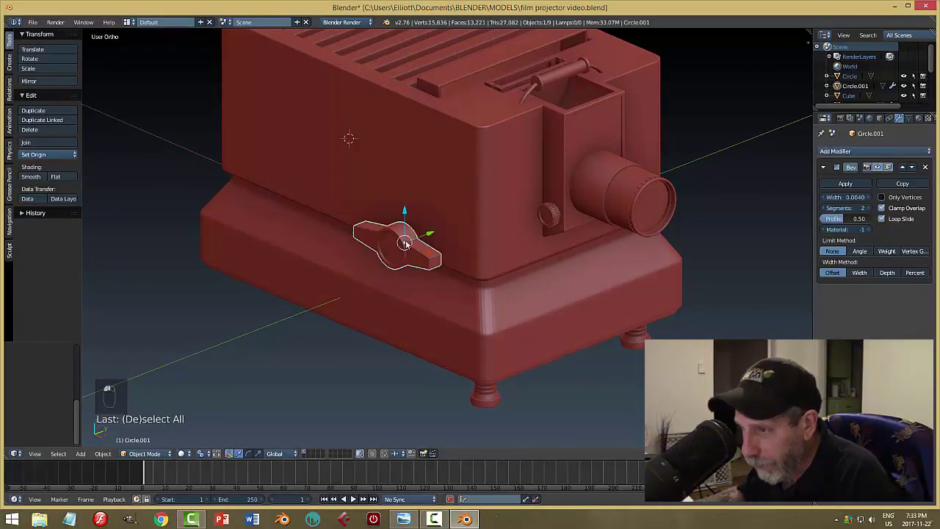
key(m)
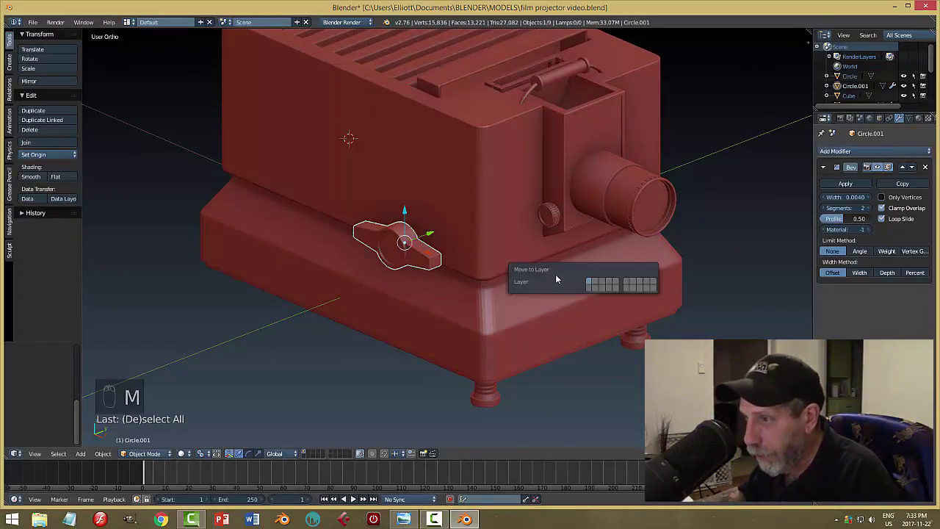
click(593, 283)
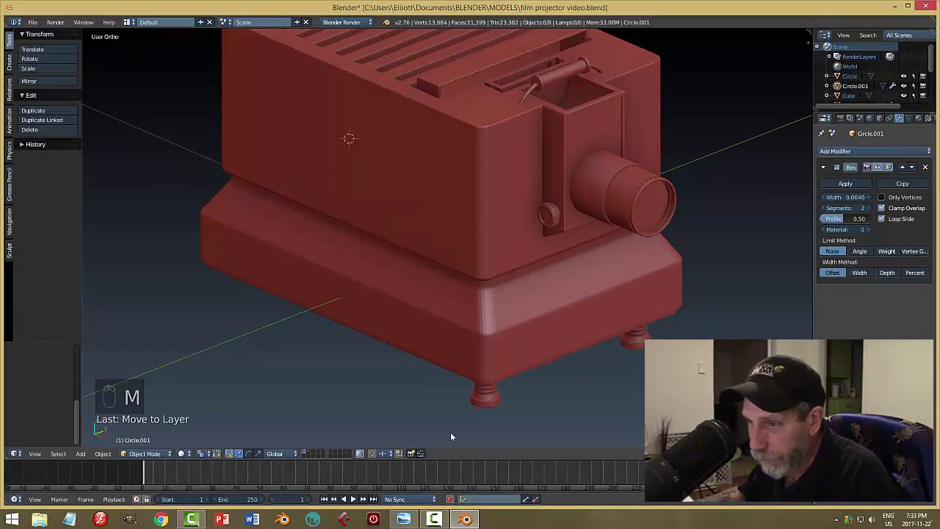
click(308, 451)
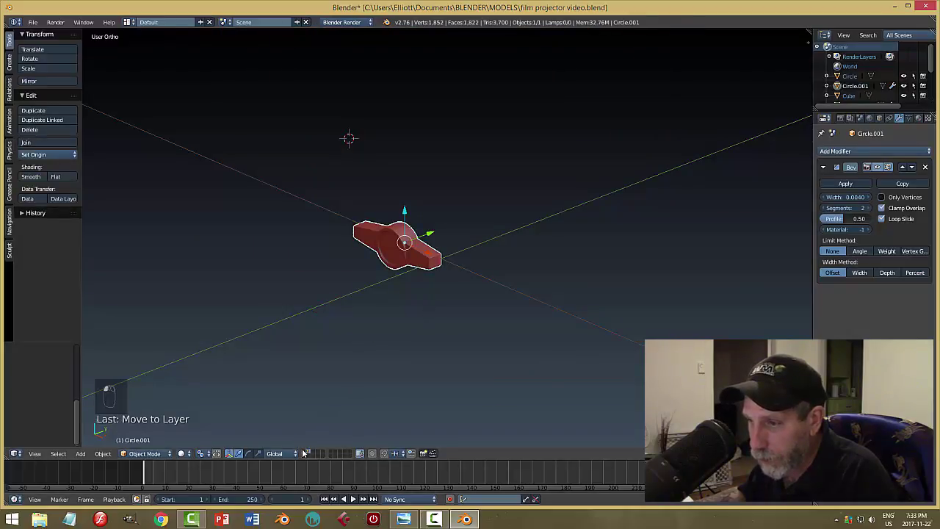
click(305, 452)
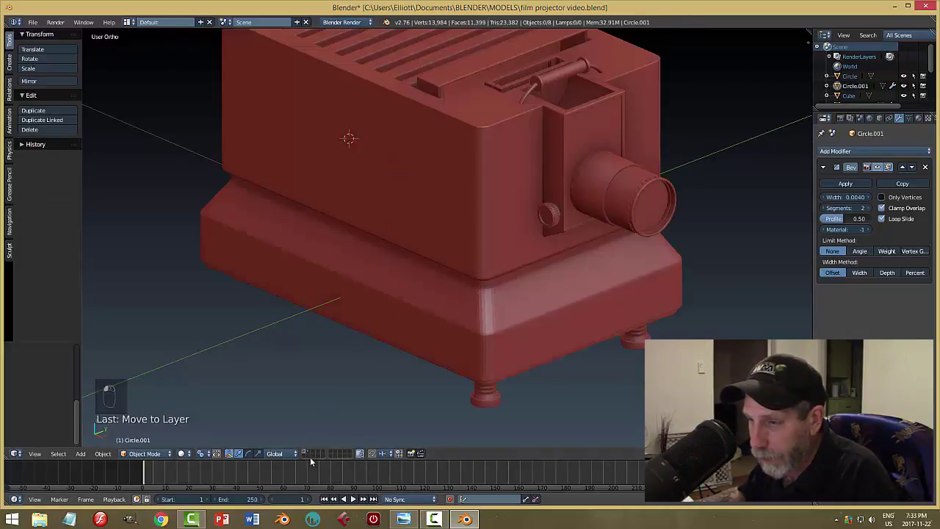
click(308, 453)
Enter Edit Mode on the handle knob and select the flat round face at its back
middle_drag(398, 325, 377, 233)
key(Tab)
click(550, 230)
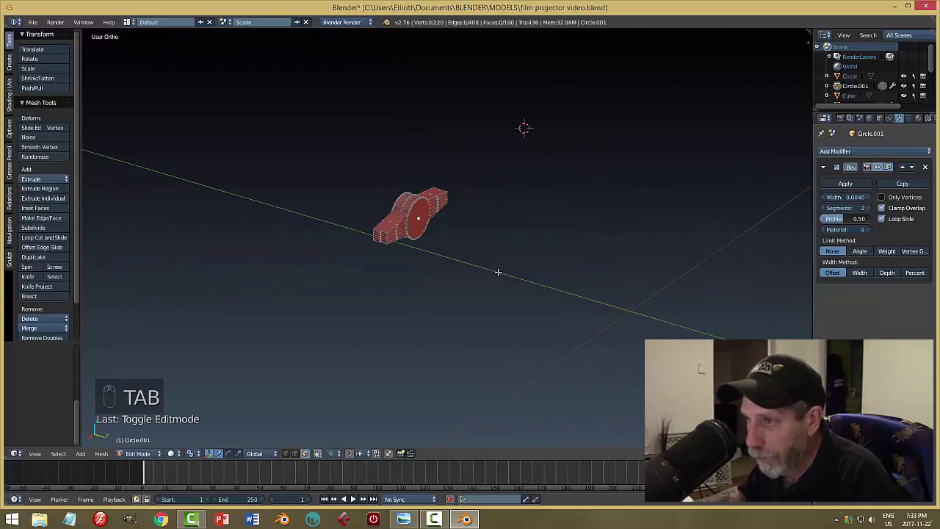
scroll(397, 200, up, 3)
right_click(398, 201)
mouse_move(504, 242)
middle_down()
mouse_move(503, 262)
mouse_move(512, 256)
middle_up()
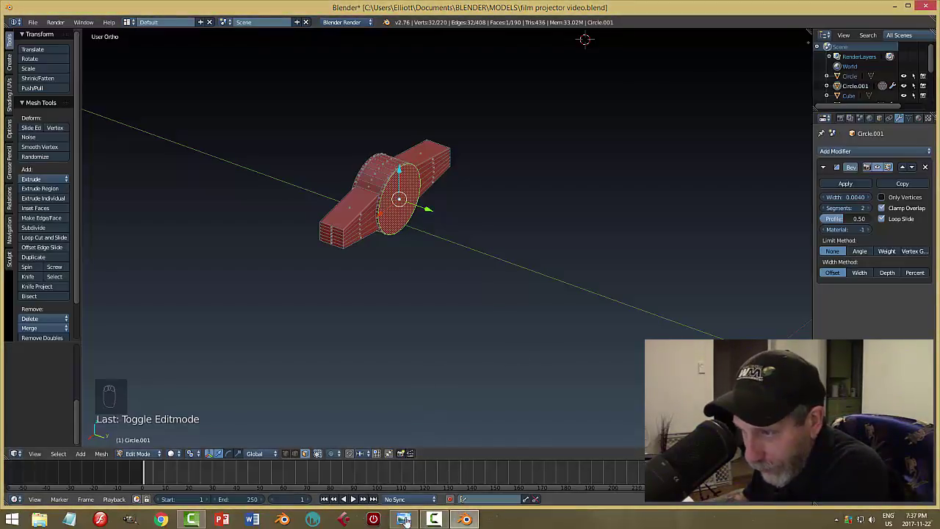
Duplicate the selected round back face in place, separate the copy into its own object, and return to Object Mode
key(alt+Tab)
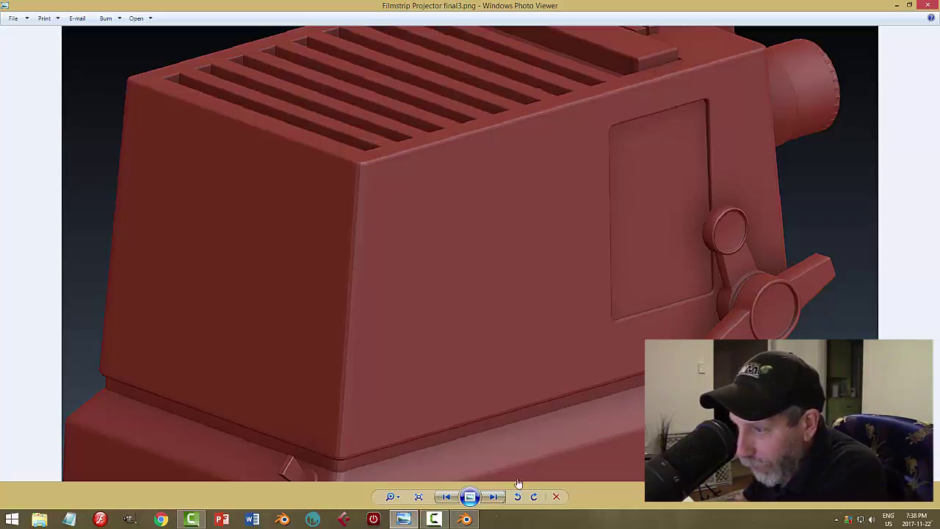
click(465, 519)
scroll(477, 323, up, 5)
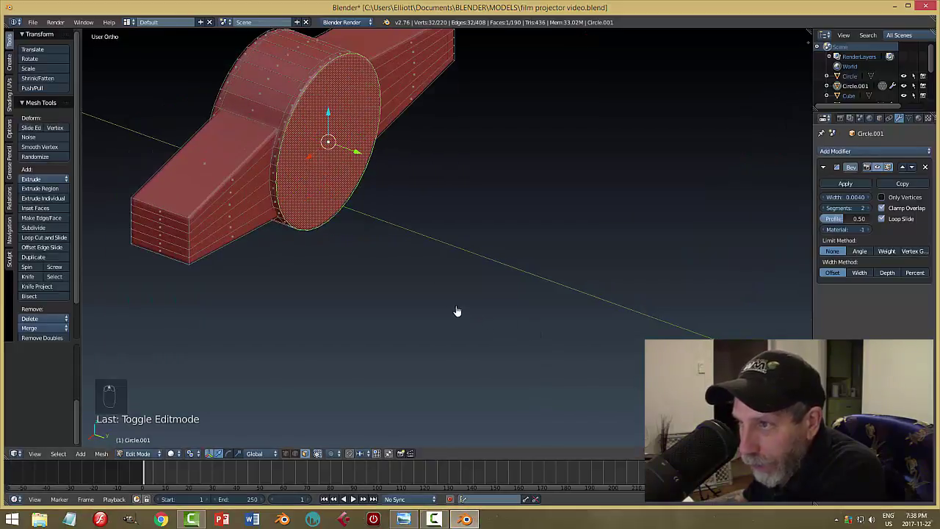
key(KP_Decimal)
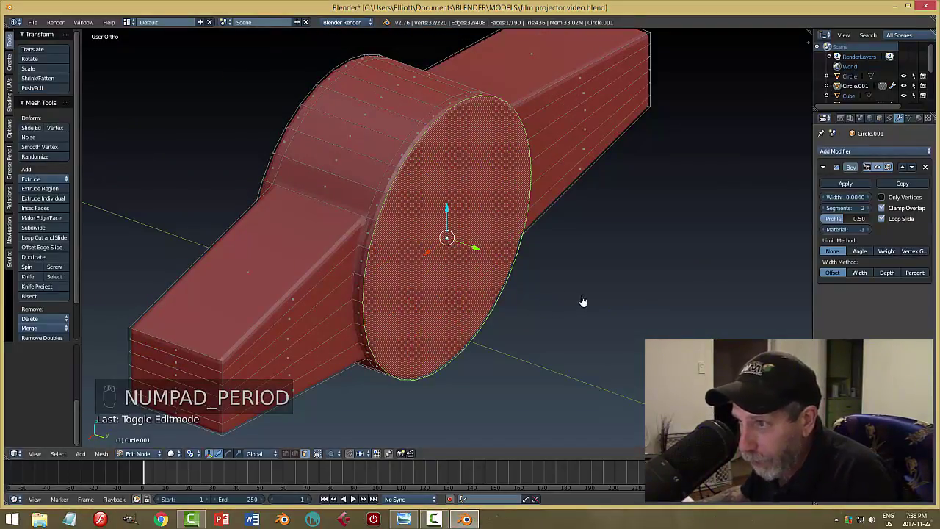
middle_drag(584, 301, 669, 283)
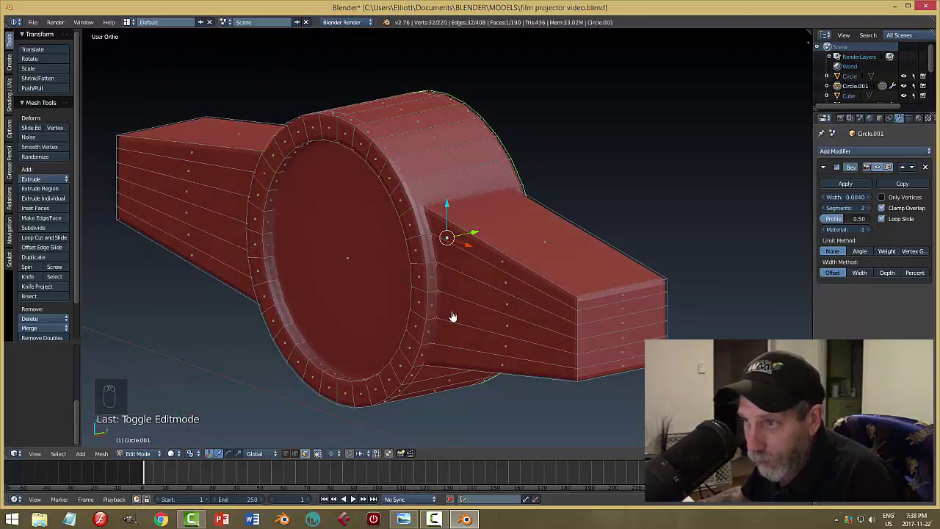
middle_drag(625, 204, 538, 213)
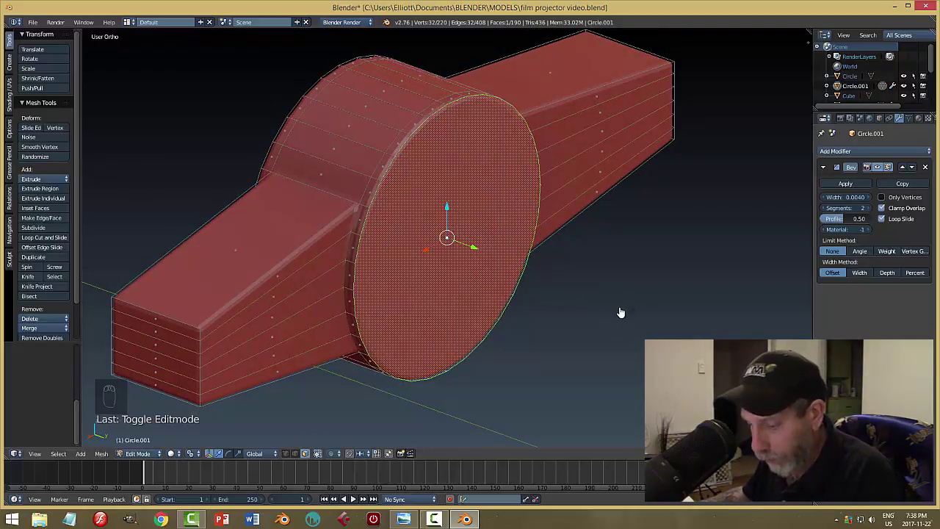
key(shift+d)
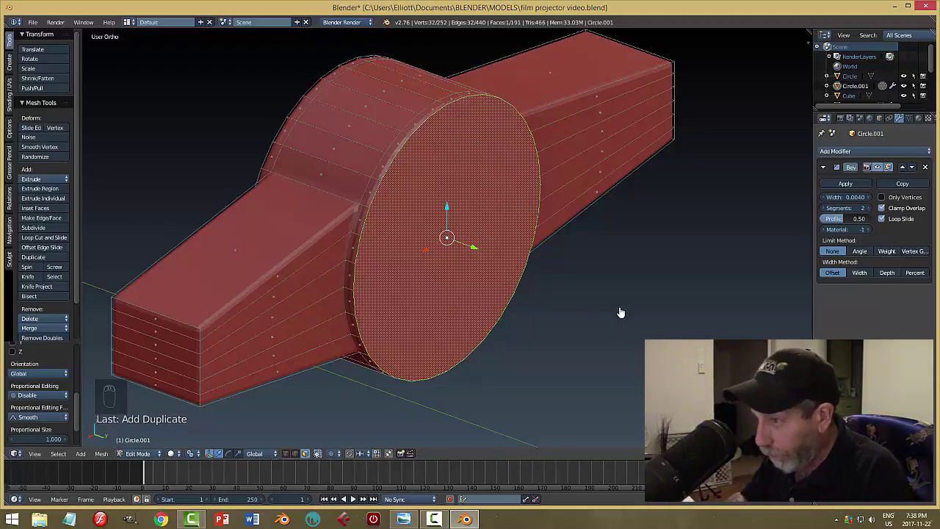
key(p)
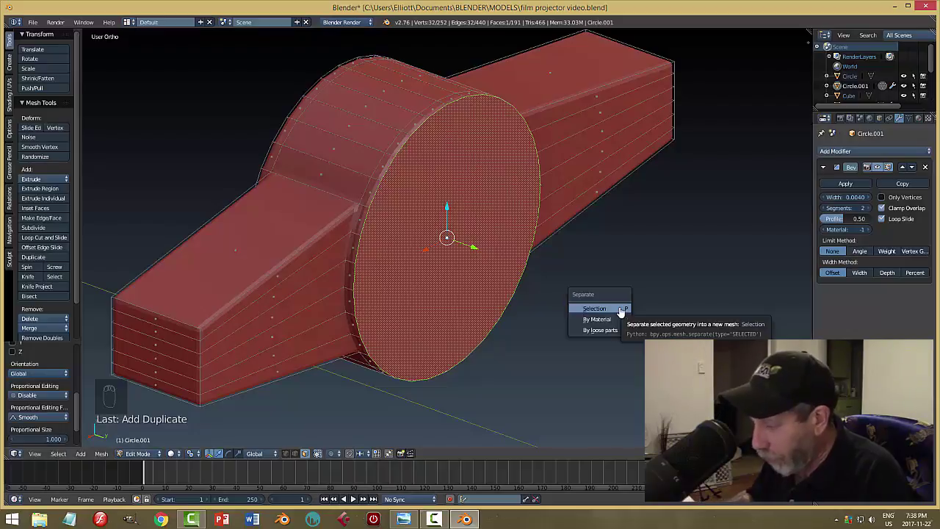
click(620, 309)
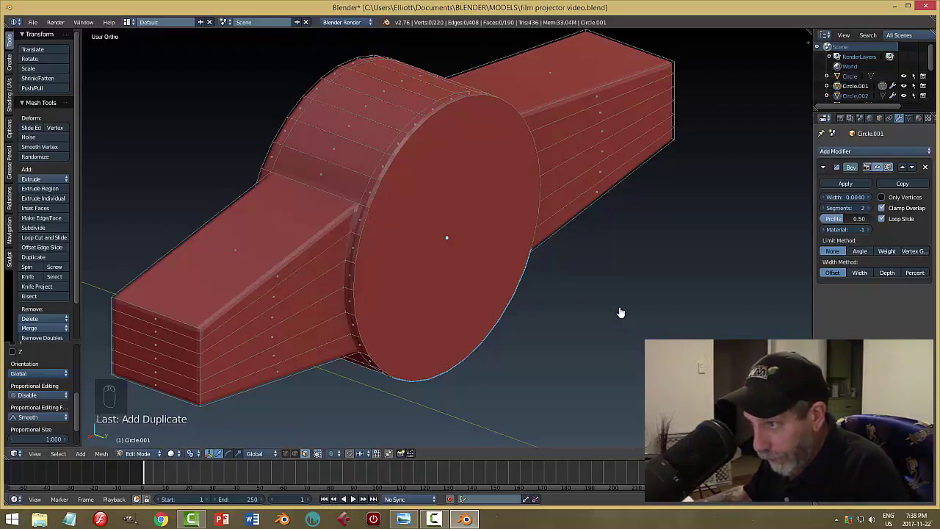
key(Tab)
click(540, 316)
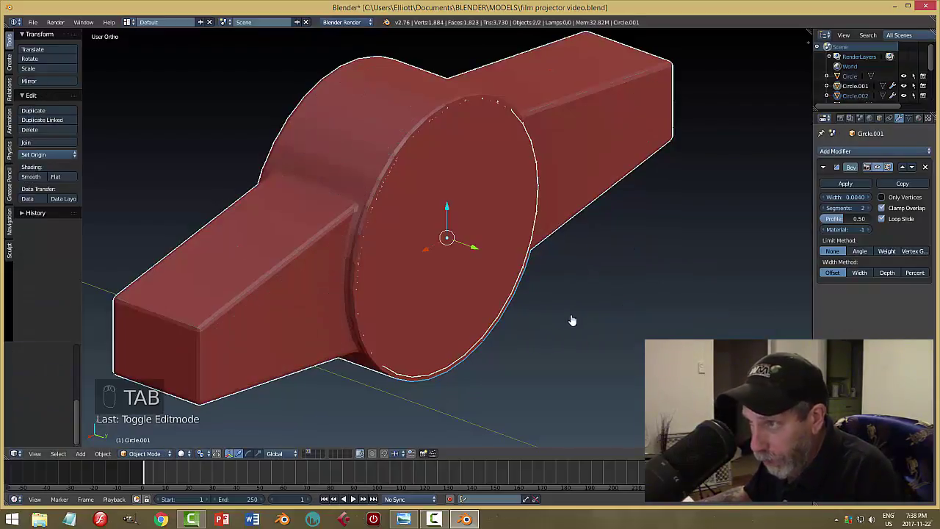
Select the separated round face and move it along Y a short distance behind the handle knob
right_click(491, 209)
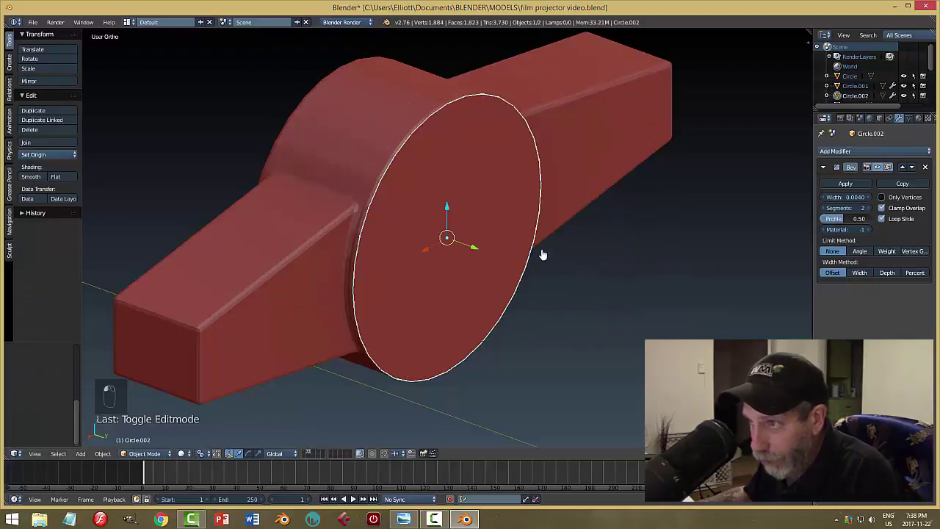
key(g)
key(y)
click(521, 269)
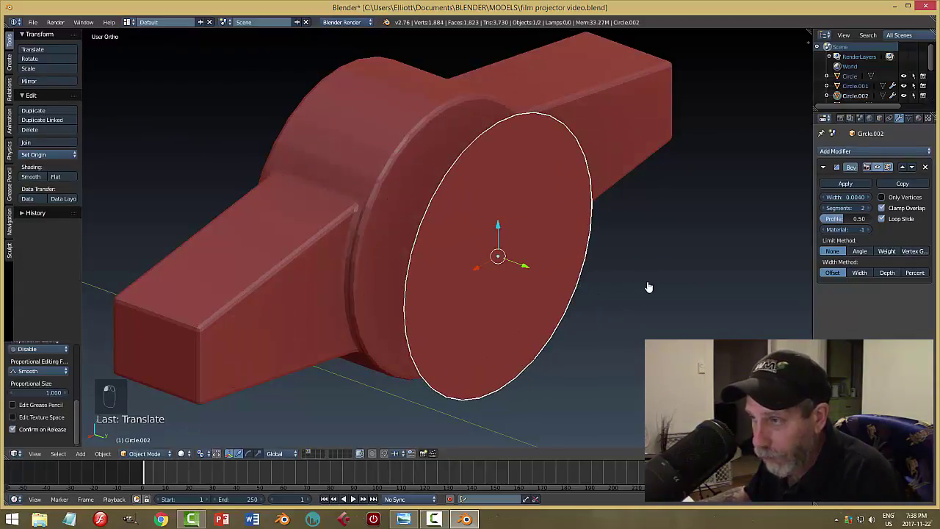
In Edit Mode, extrude the separated round face away from the knob into a disc slightly thinner than the knob's hub
middle_drag(649, 286, 679, 281)
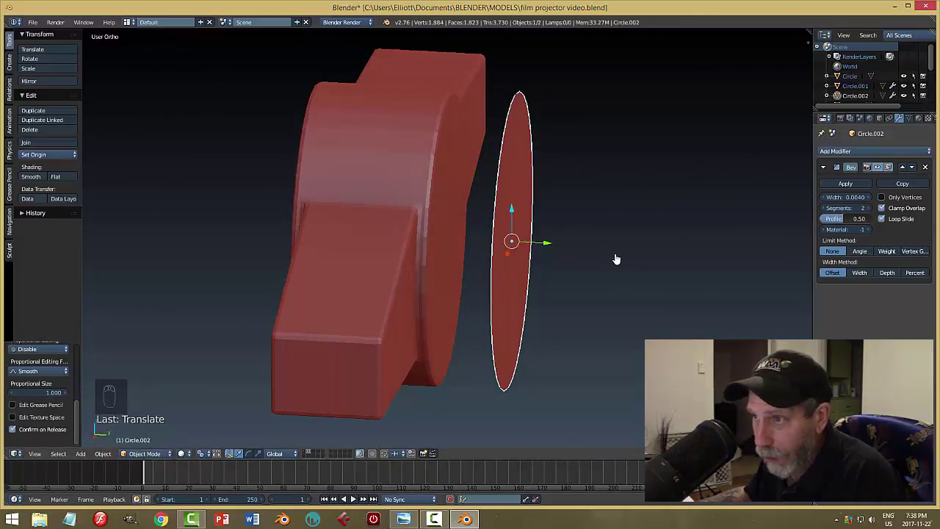
scroll(617, 260, down, 1)
middle_drag(601, 273, 630, 273)
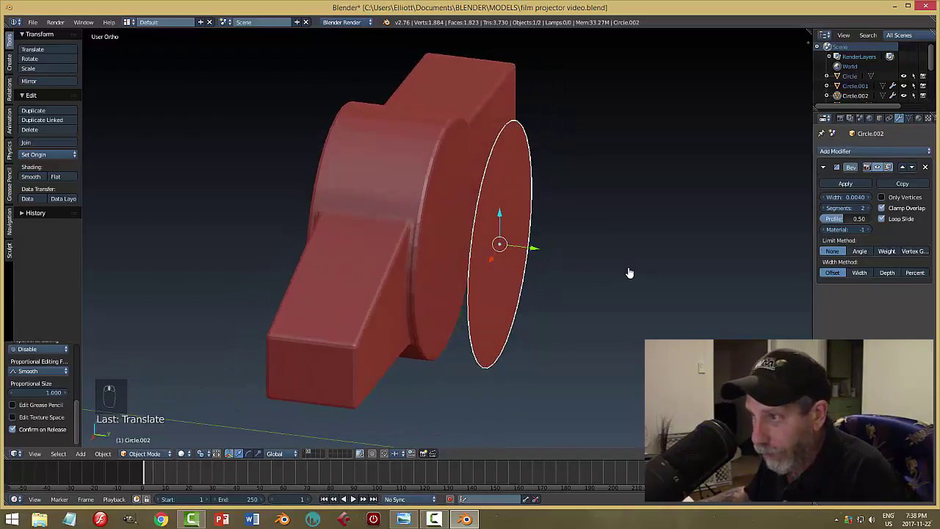
key(Tab)
click(703, 272)
key(a)
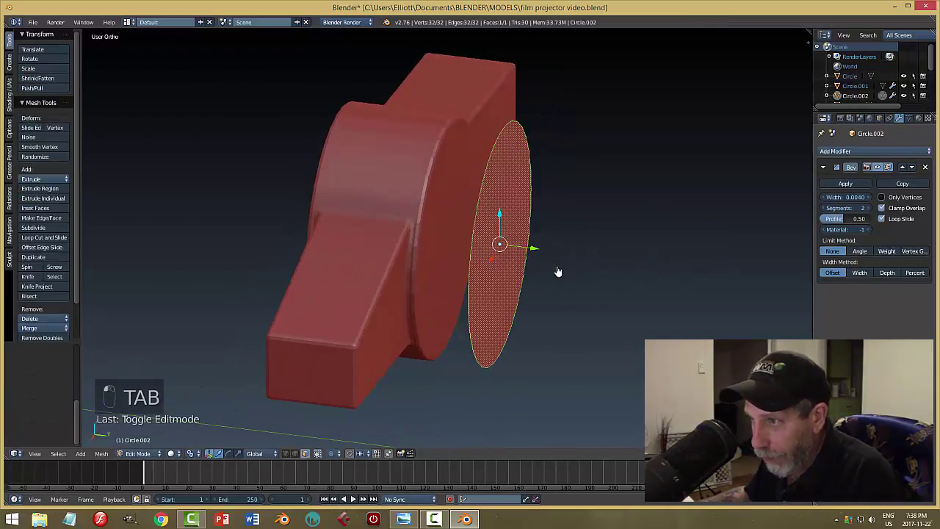
middle_drag(558, 271, 585, 282)
key(e)
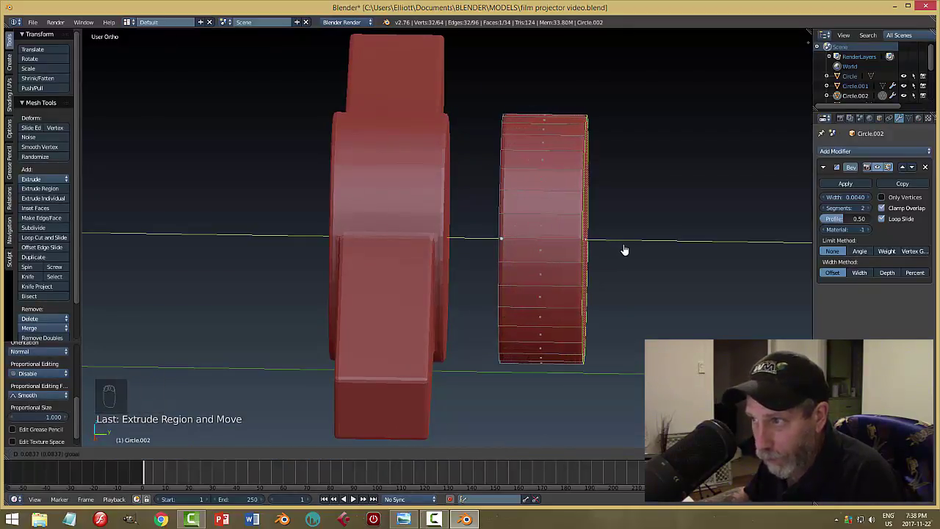
click(630, 251)
middle_drag(658, 269, 636, 261)
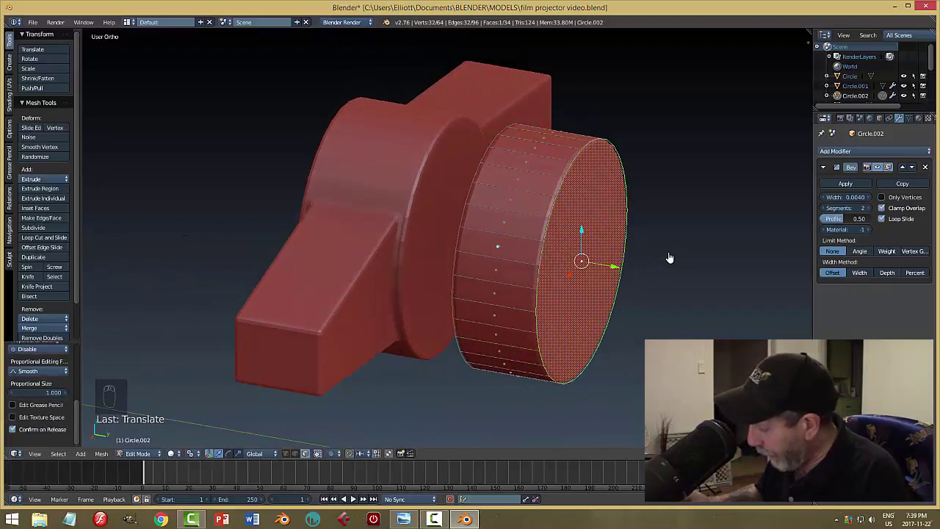
Clear the selection and select the six adjacent rim faces centered on the top of the new disc
key(KP_1)
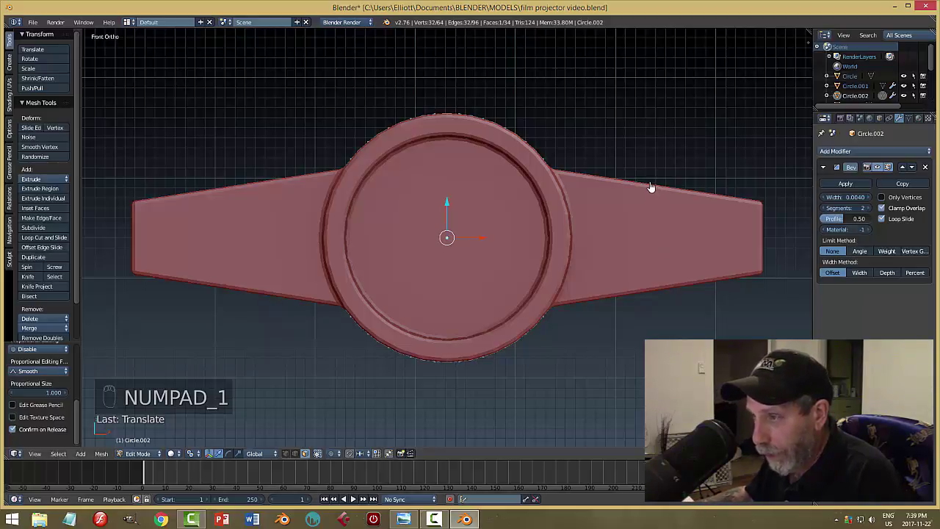
key(KP_7)
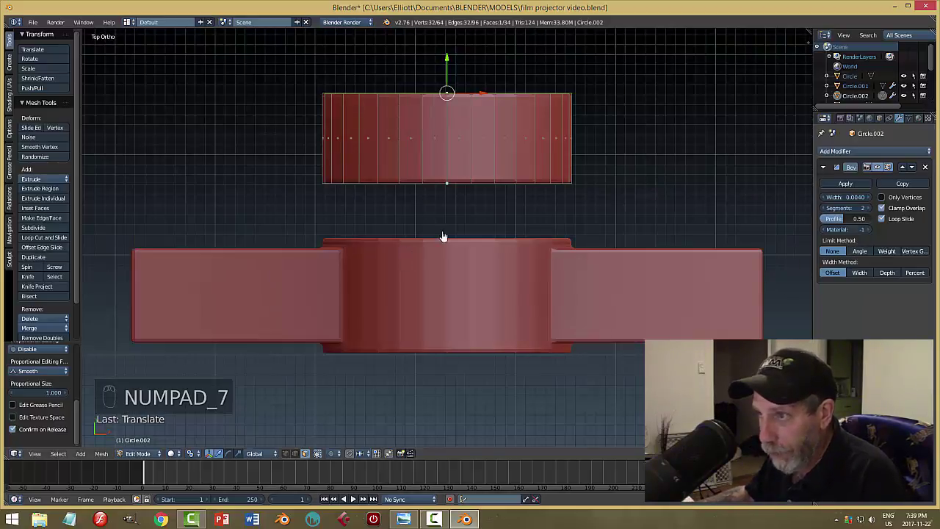
key(a)
key(a)
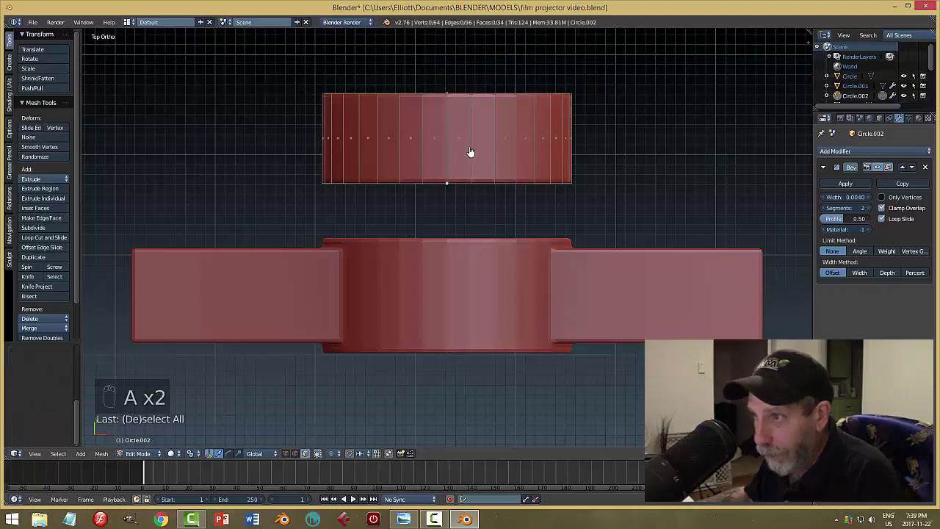
alt+right_click(459, 144)
alt+shift+right_click(433, 136)
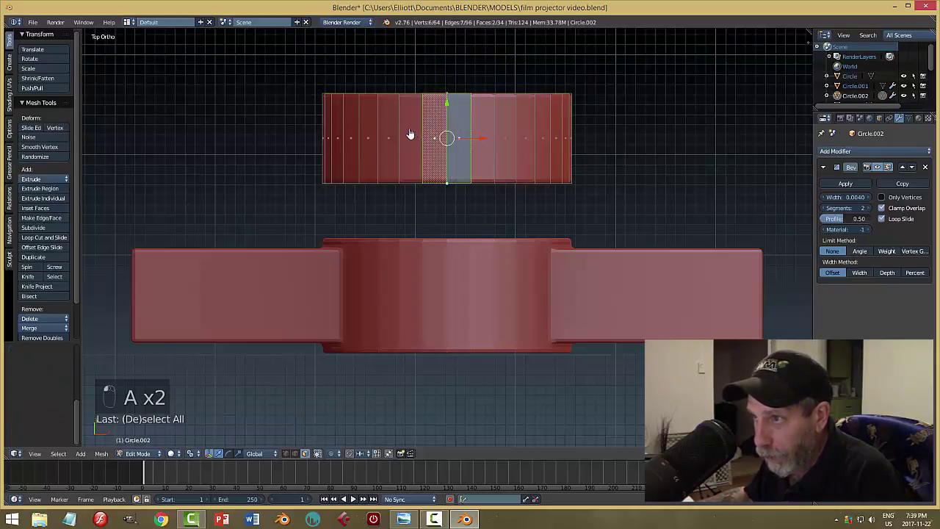
alt+shift+right_click(409, 134)
alt+shift+right_click(487, 126)
alt+shift+right_click(507, 122)
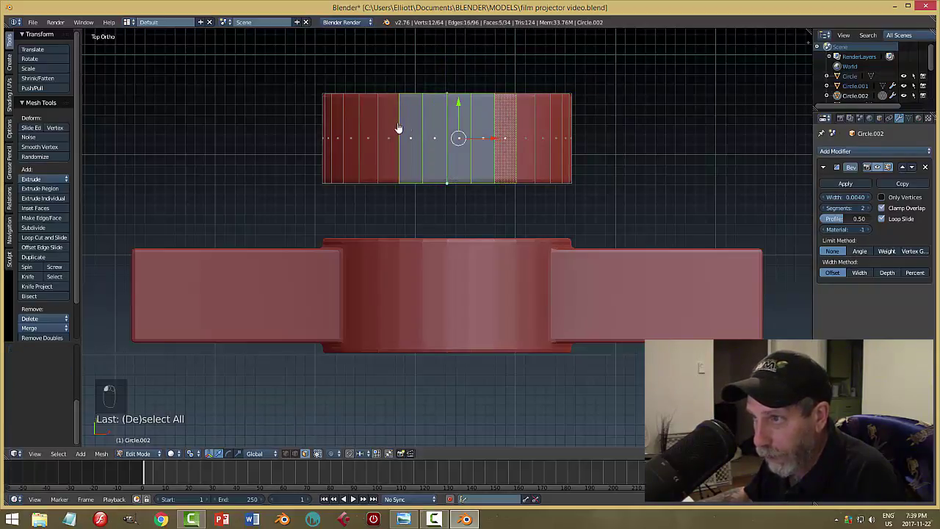
alt+shift+right_click(388, 127)
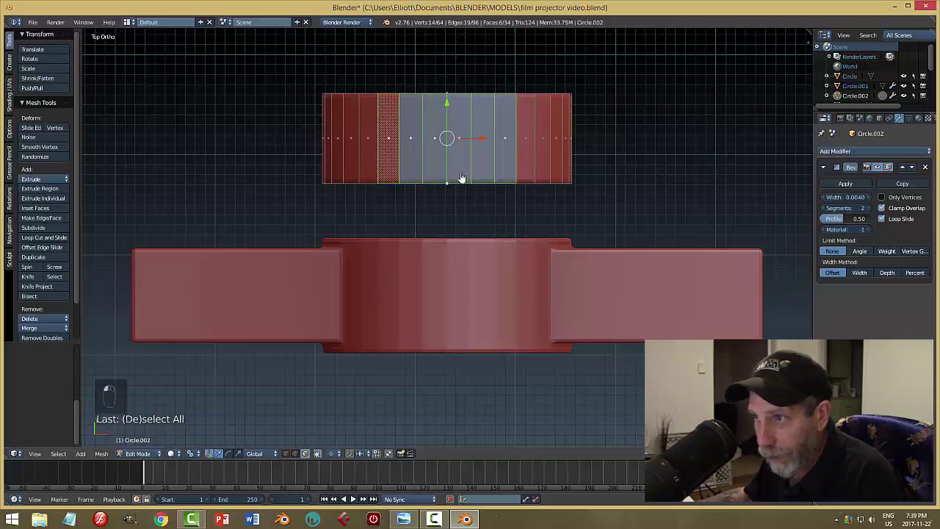
Extrude the six top rim faces and move them up along Z by about four-fifths of the disc's diameter to form an arm
middle_drag(511, 255, 518, 204)
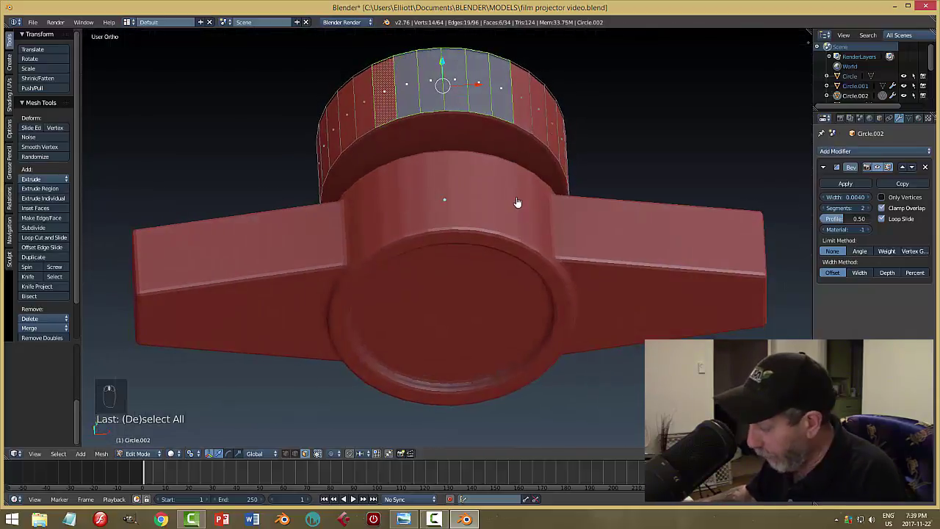
key(KP_1)
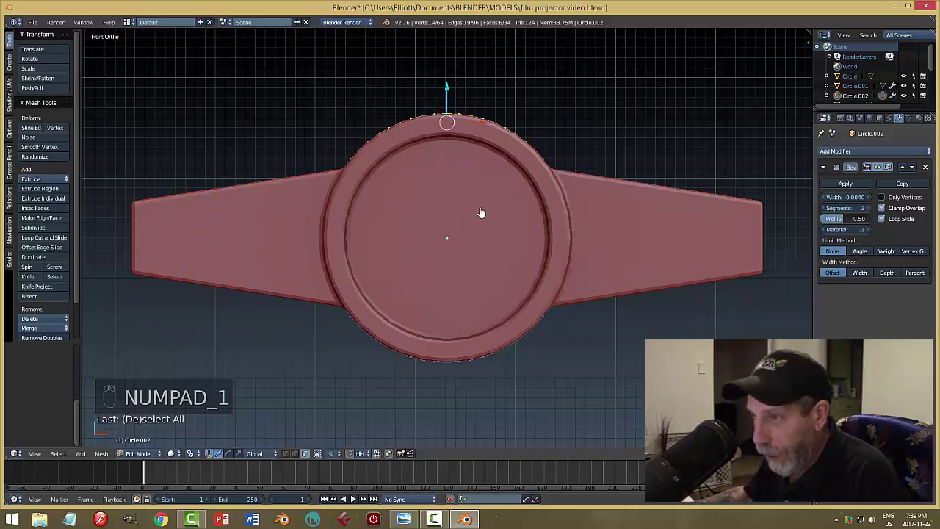
scroll(474, 216, down, 2)
shift+middle_drag(492, 263, 517, 309)
scroll(517, 309, up, 1)
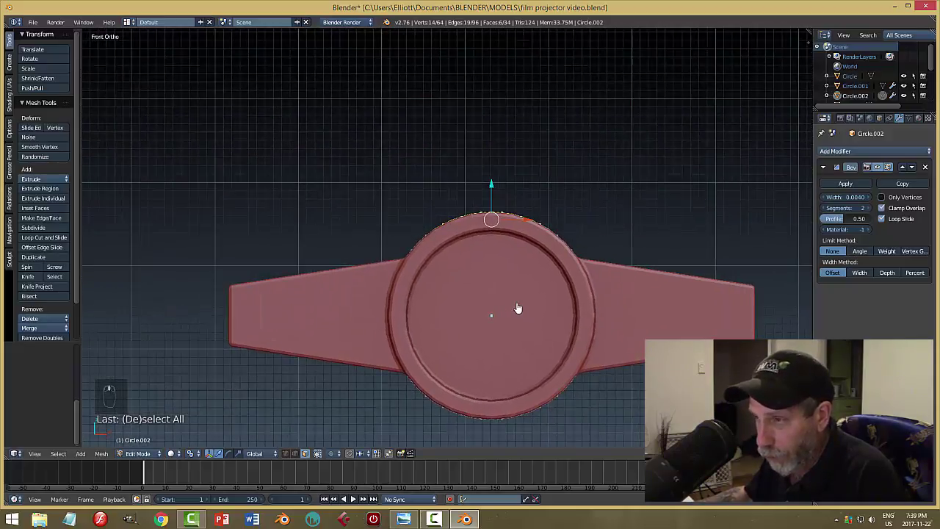
key(e)
click(514, 235)
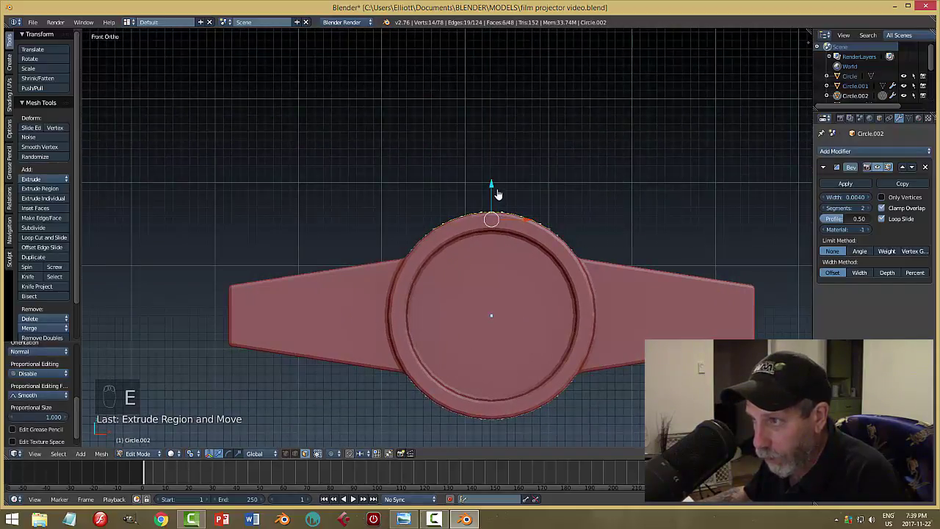
drag(493, 191, 501, 439)
scroll(622, 299, down, 2)
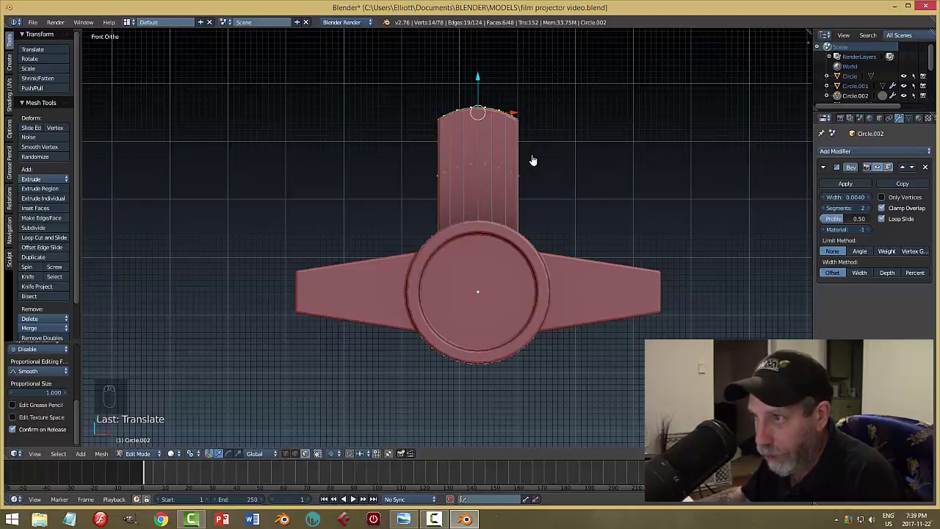
Flatten the upper end of the lever arm by scaling its selected top faces to 0 along Z
key(s)
key(z)
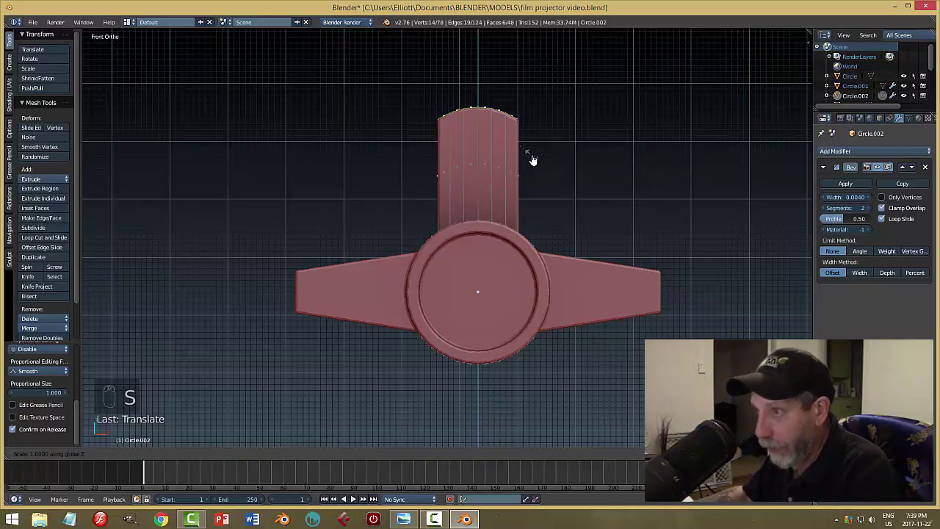
key(0)
key(Return)
mouse_move(596, 184)
middle_down()
mouse_move(596, 204)
mouse_move(596, 187)
middle_up()
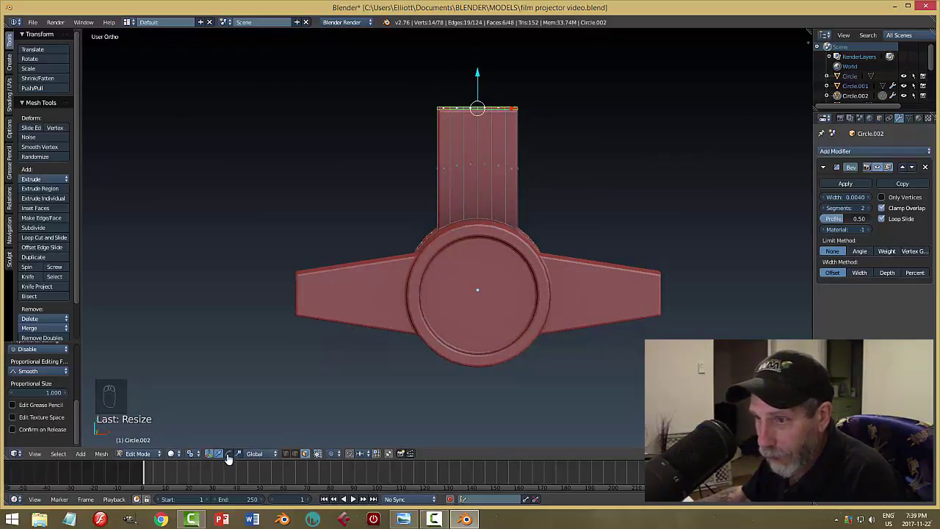
Change the pivot point, taper the lever arm by scaling its top end along X to roughly two-thirds width, and return to Object Mode
click(191, 454)
click(210, 410)
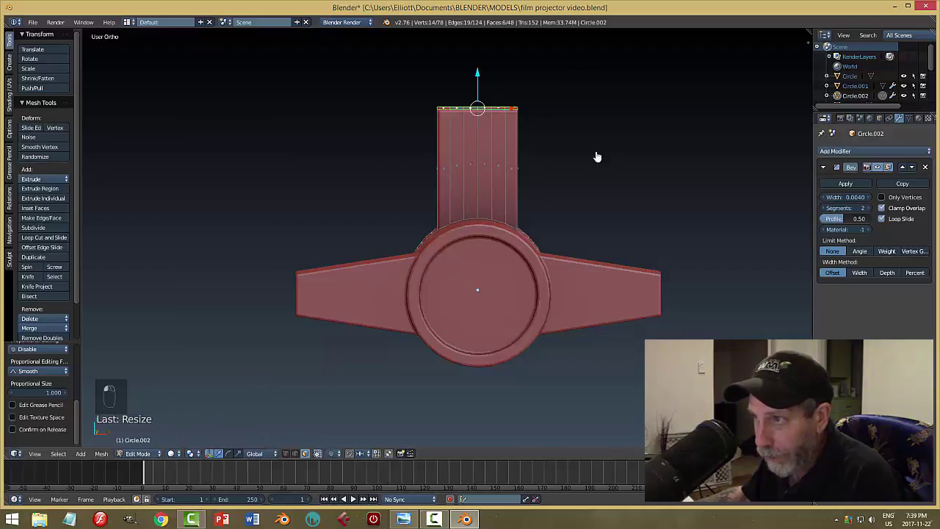
key(KP_1)
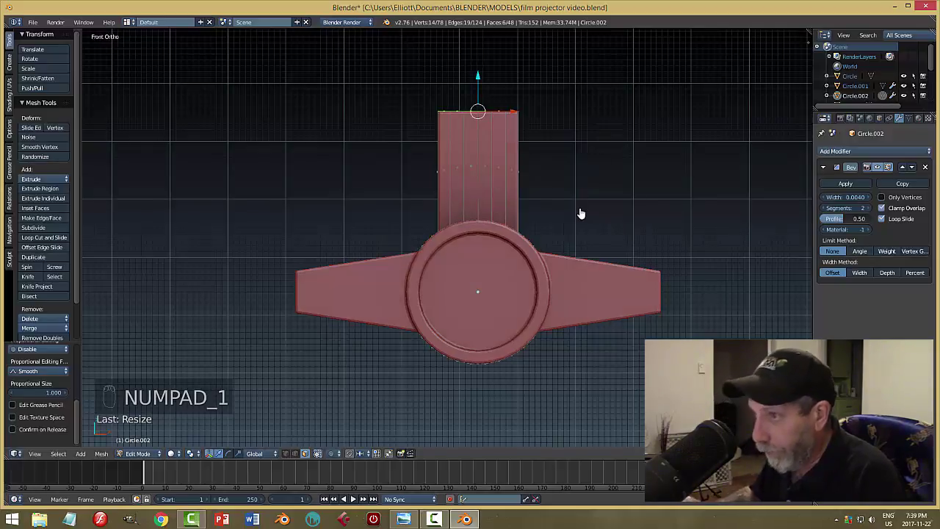
key(s)
key(x)
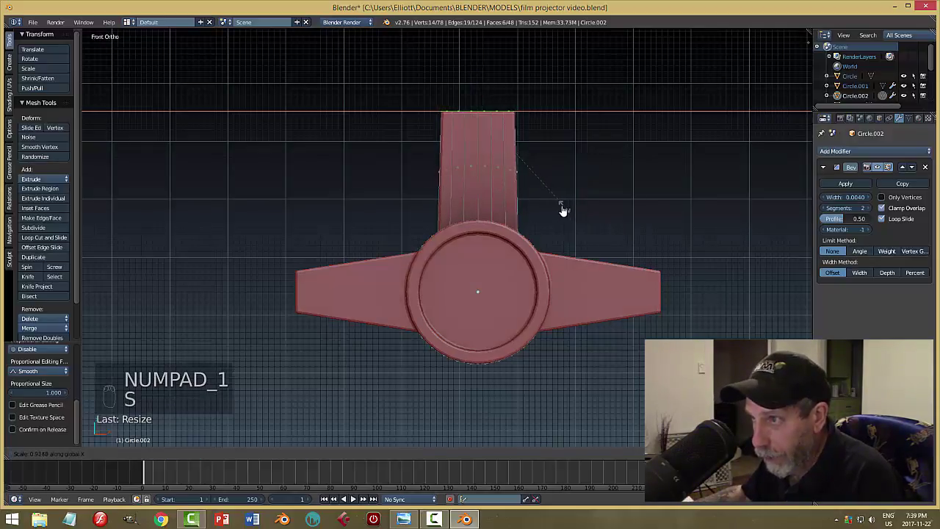
click(516, 193)
middle_drag(589, 169, 503, 219)
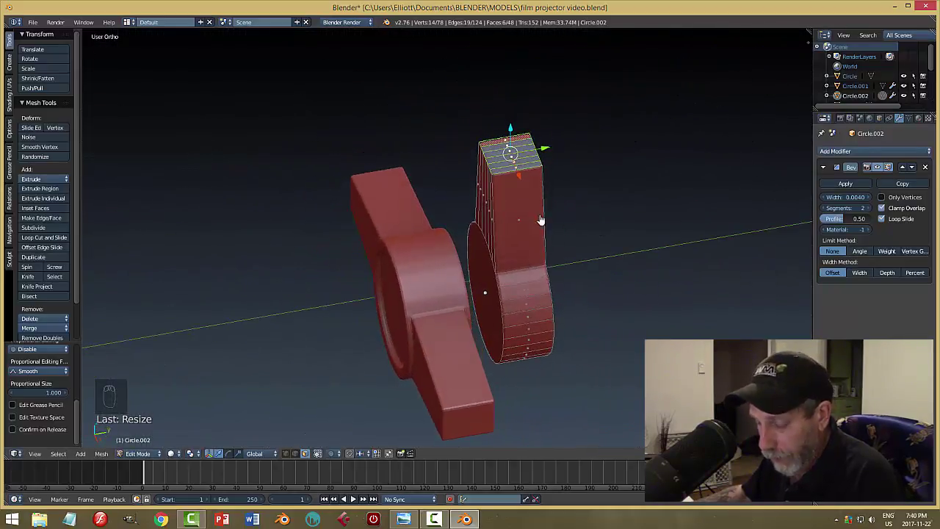
key(a)
key(Tab)
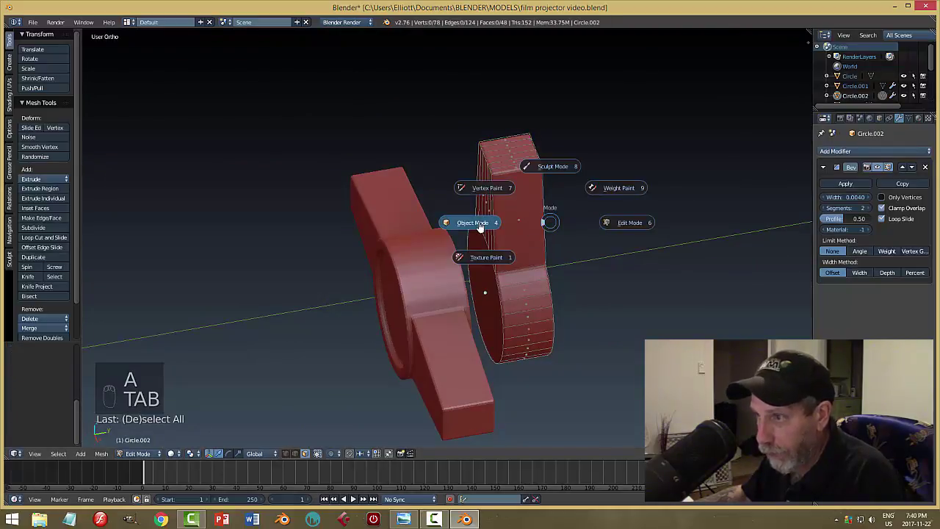
Select the two-armed handle knob and hide it to expose the front of the lever's disc
middle_drag(577, 224, 618, 217)
middle_drag(594, 249, 489, 272)
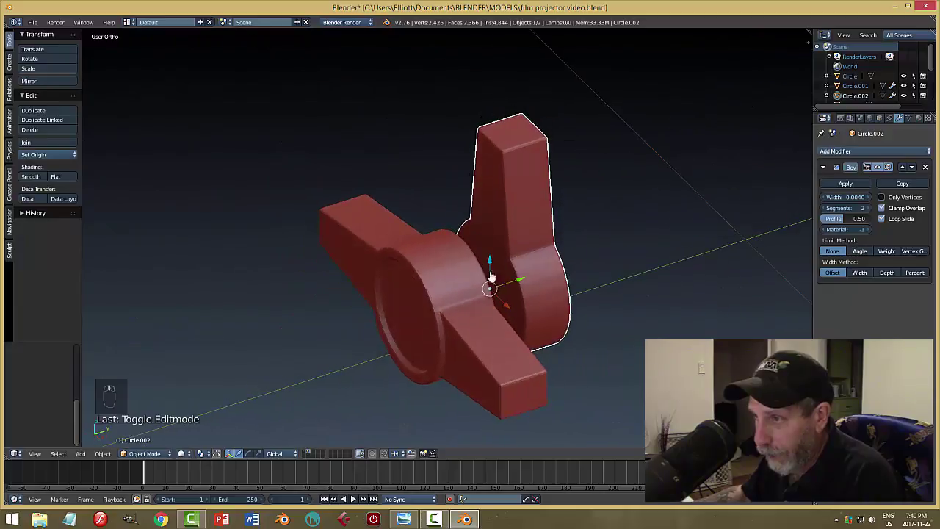
right_click(448, 281)
key(h)
middle_drag(546, 279, 605, 262)
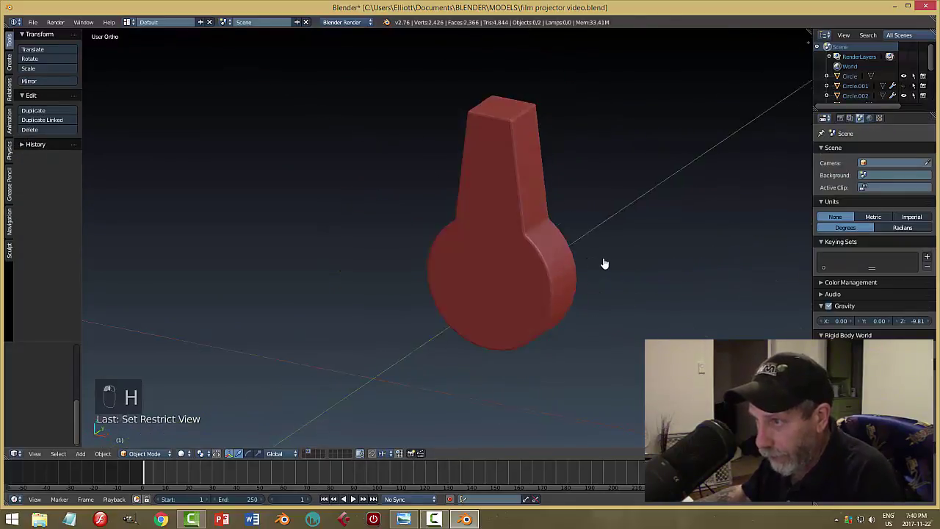
In Edit Mode, inset the front round face of the lever's disc by about 0.017 and extrude it inward as a shallow recess
right_click(573, 280)
key(Tab)
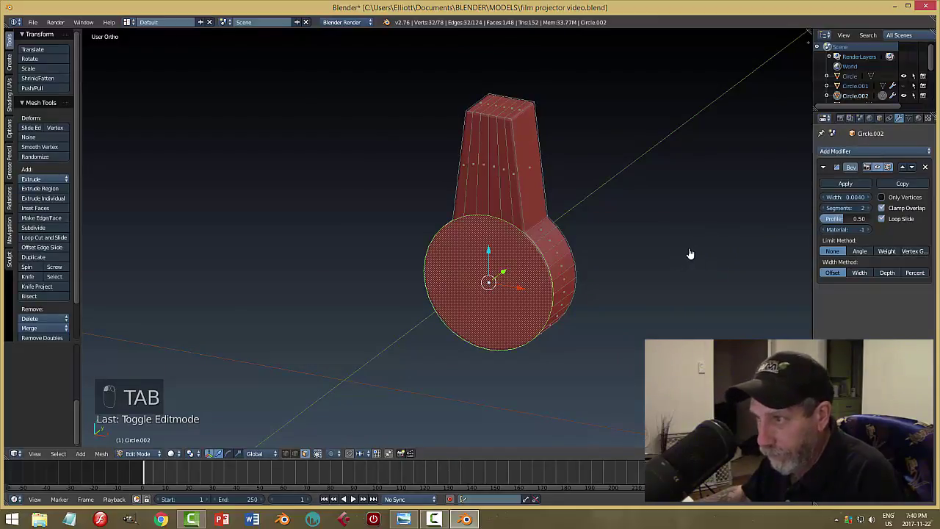
key(i)
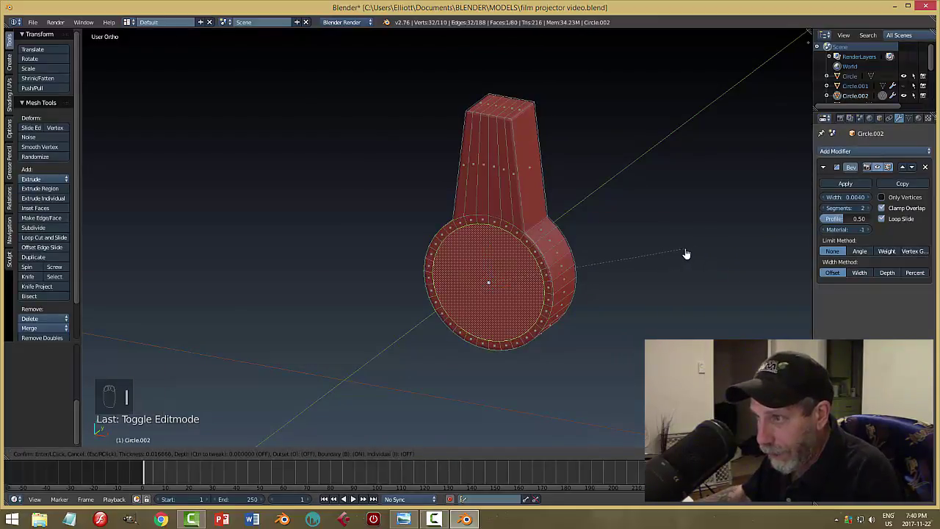
click(685, 253)
middle_drag(682, 258, 616, 268)
key(e)
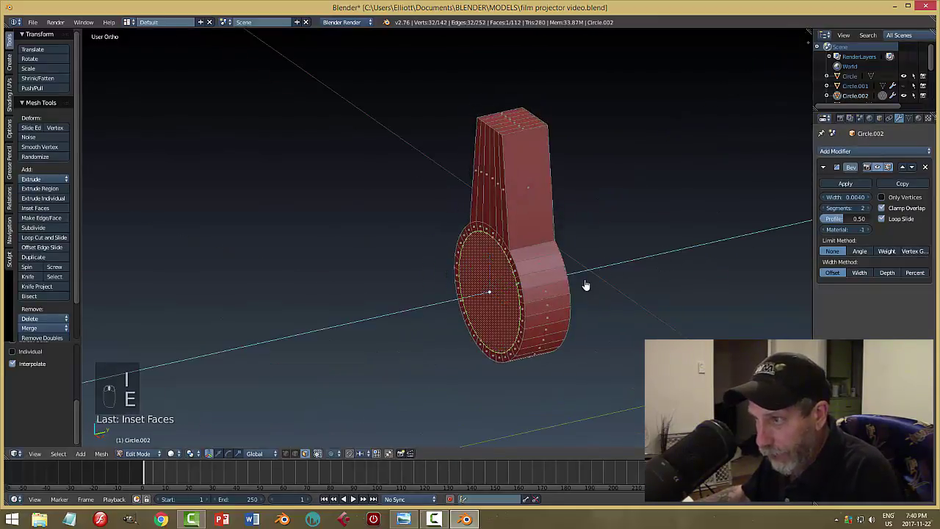
click(587, 282)
key(e)
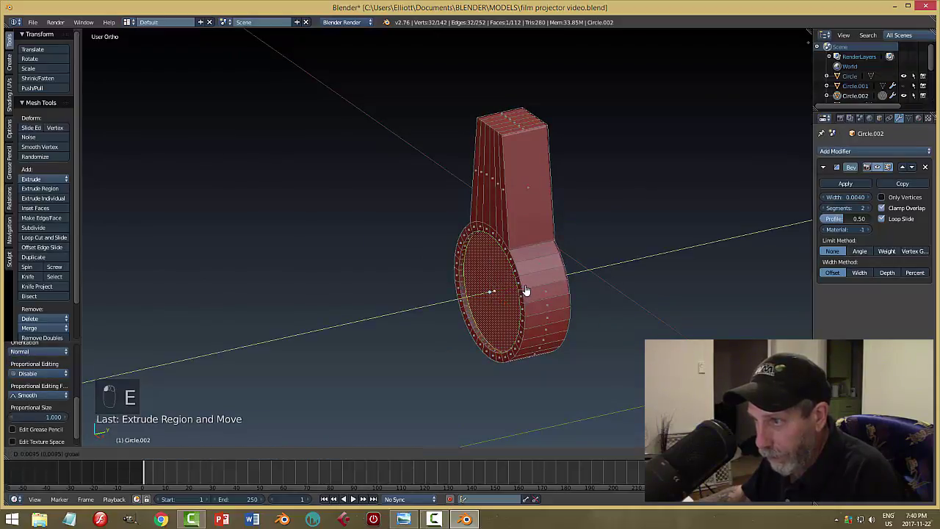
right_click(583, 290)
key(a)
key(Tab)
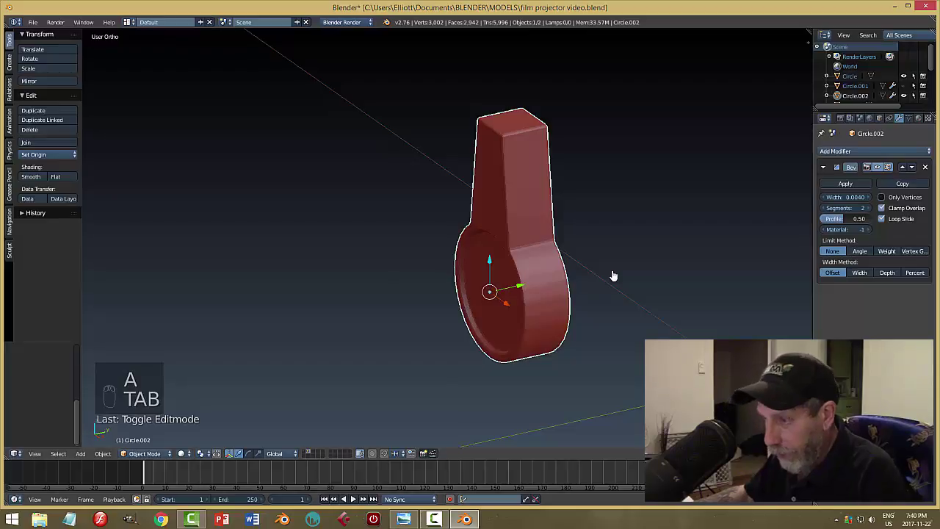
Unhide the handle knob and move the lever along Y about 0.08 farther away from it
key(alt+h)
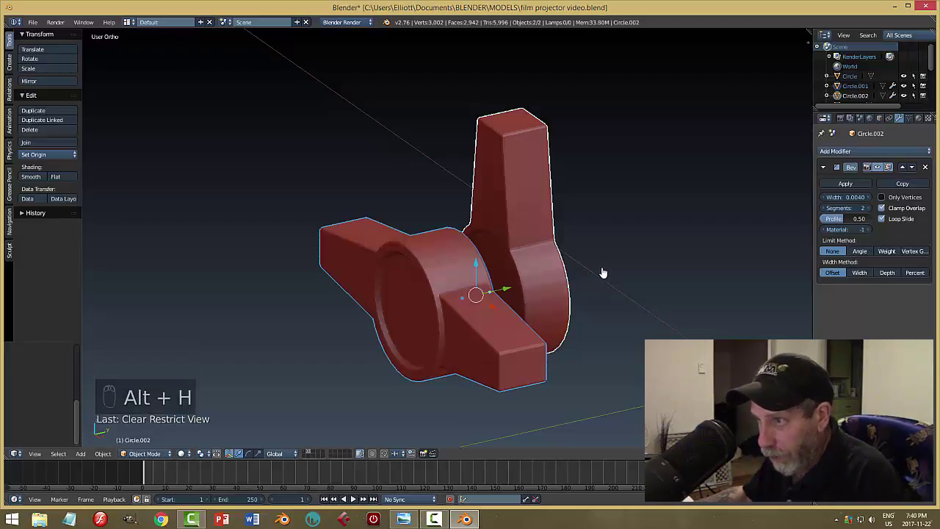
middle_drag(551, 274, 585, 277)
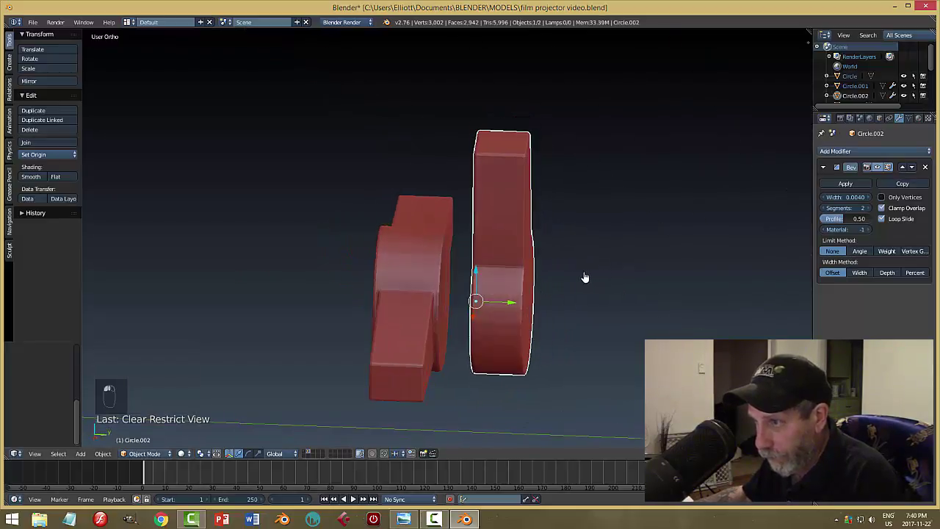
right_click(508, 306)
key(g)
key(y)
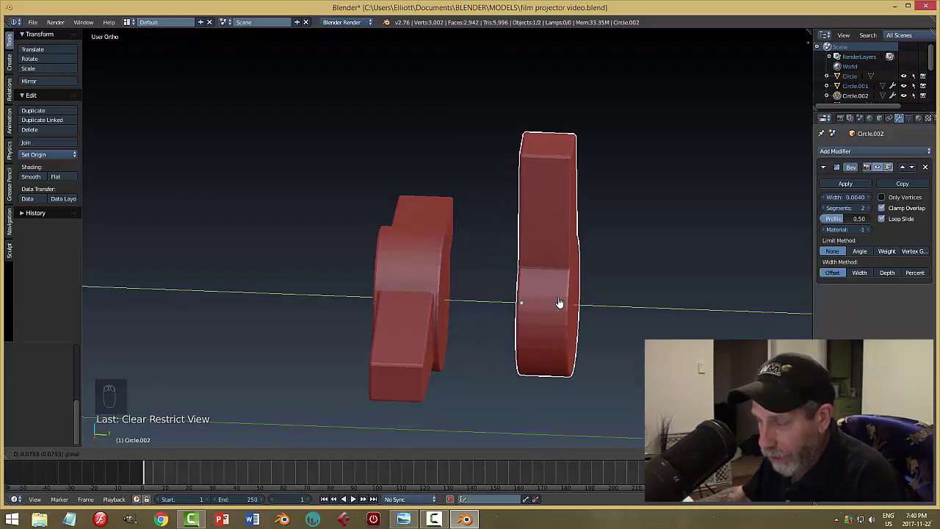
drag(560, 302, 558, 303)
middle_drag(509, 298, 458, 296)
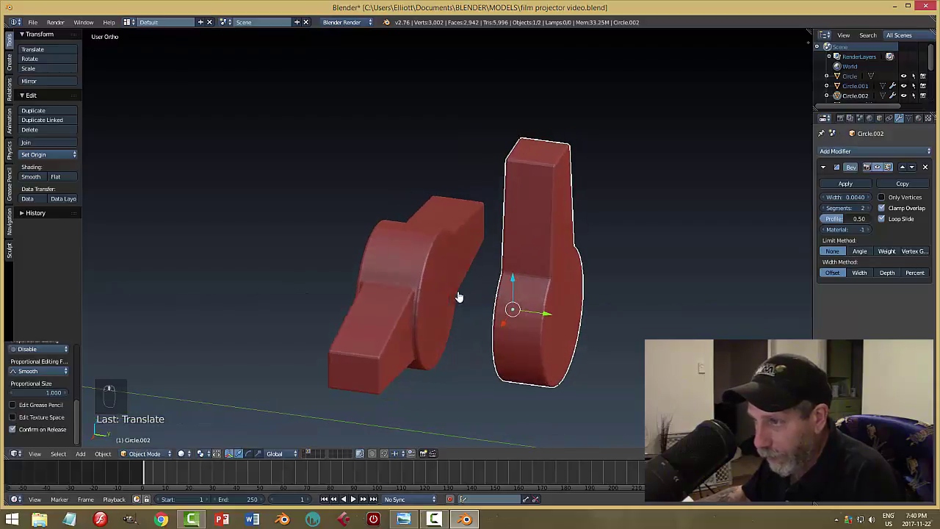
In Edit Mode, inset the round back face of the handle knob by about 0.04
right_click(450, 292)
key(Tab)
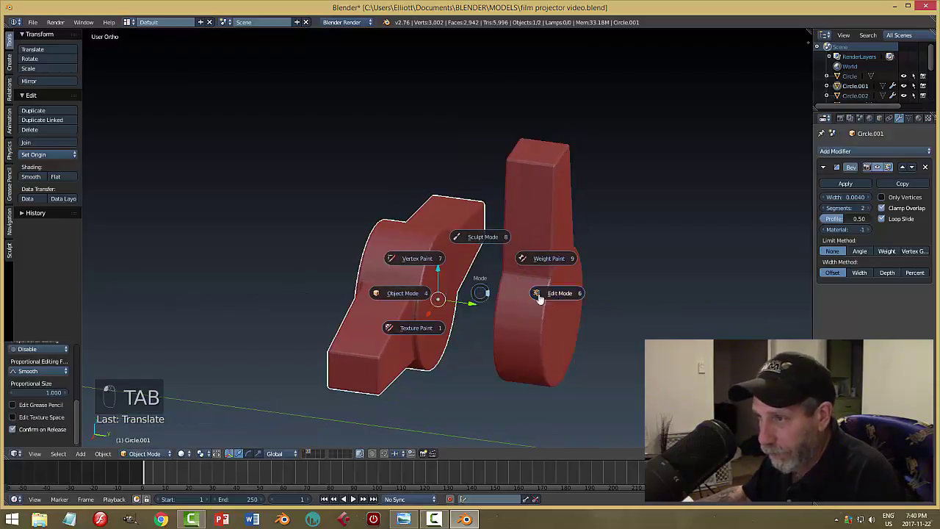
click(540, 294)
middle_drag(537, 294, 528, 294)
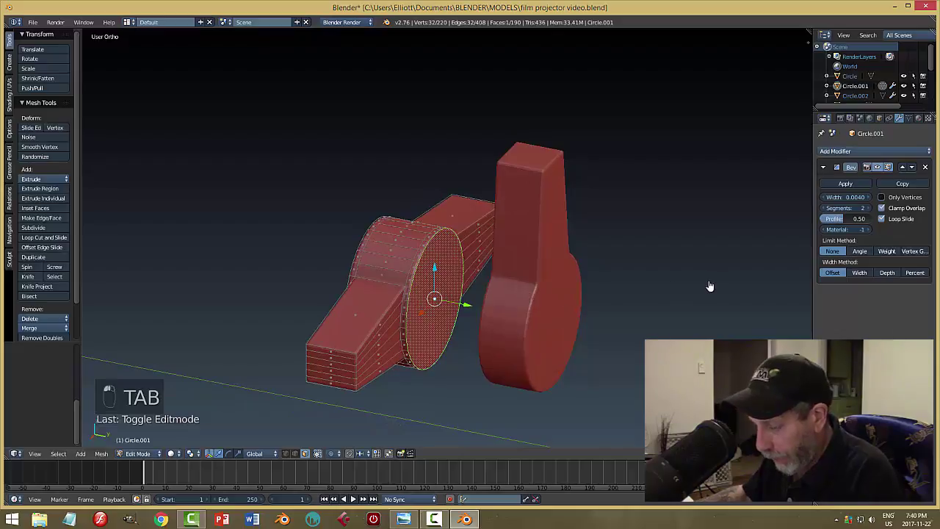
key(ctrl+b)
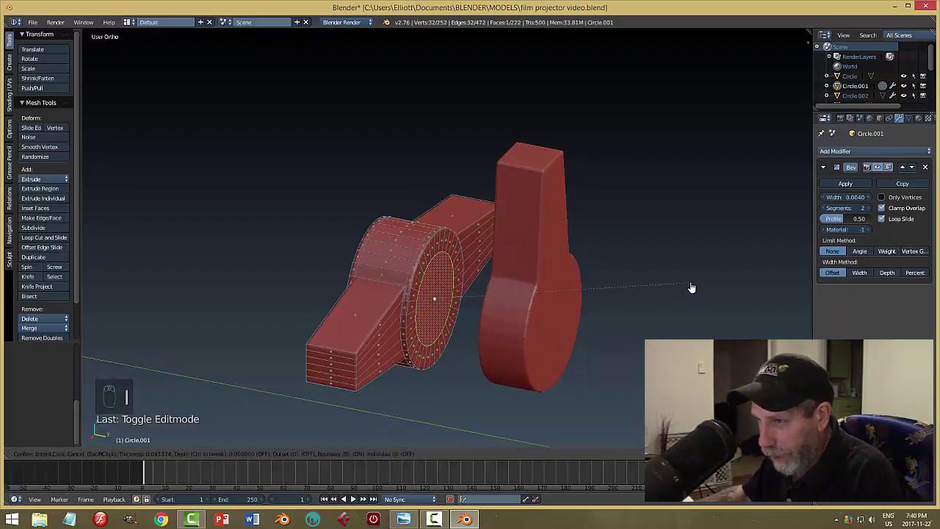
click(697, 286)
Extrude the knob's inset back face along Y toward the lever into a short round boss and return to Object Mode
mouse_move(602, 300)
middle_down()
mouse_move(650, 300)
mouse_move(608, 297)
mouse_move(673, 286)
mouse_move(609, 283)
middle_up()
key(e)
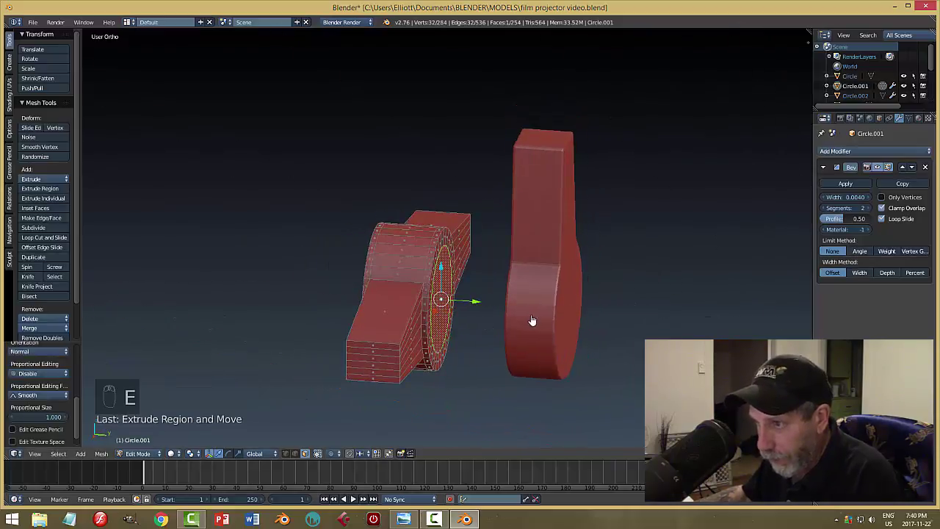
drag(486, 314, 497, 311)
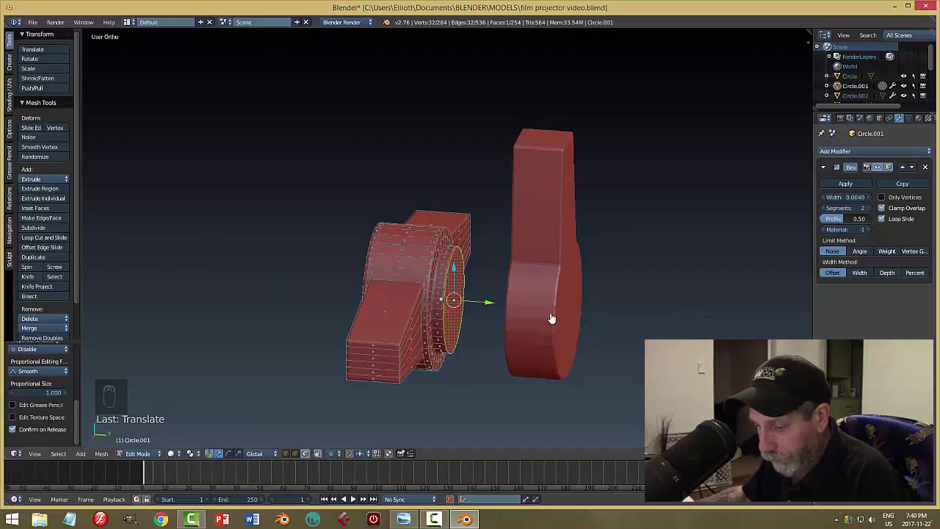
key(a)
key(Tab)
click(467, 317)
Slide the lever along Y onto the knob's round boss to check the fit, and pull it back out
right_click(566, 307)
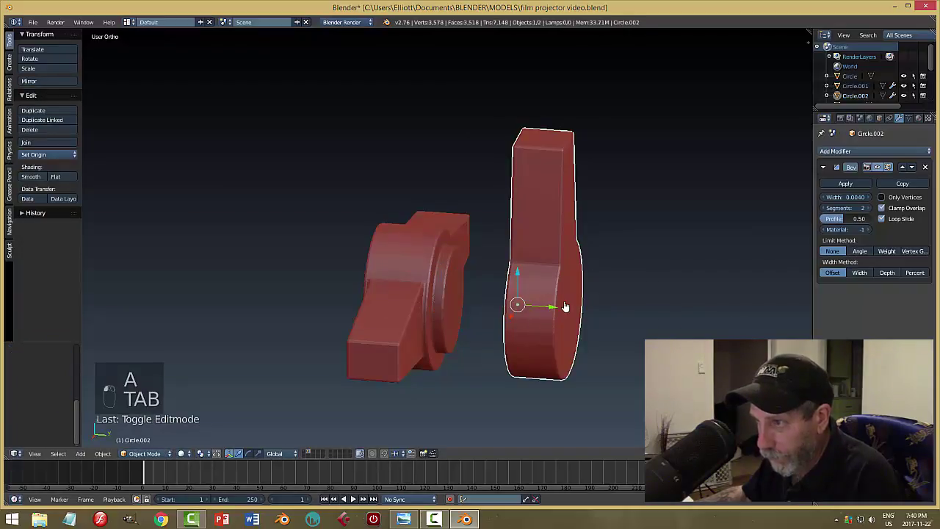
drag(554, 312, 488, 311)
middle_drag(582, 315, 545, 301)
key(a)
right_click(512, 298)
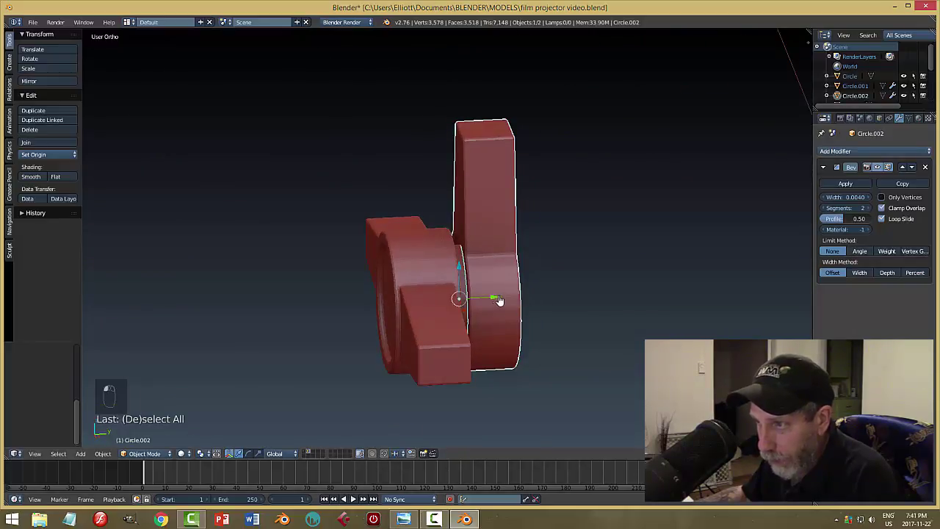
drag(498, 300, 567, 298)
middle_drag(567, 297, 460, 296)
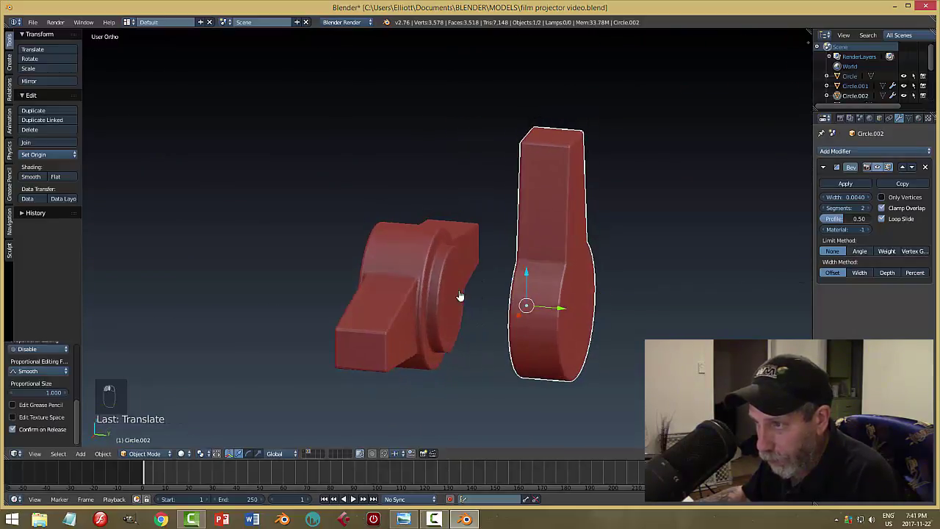
Open the handle knob in Edit Mode and select the end face of its round boss
right_click(460, 296)
key(Tab)
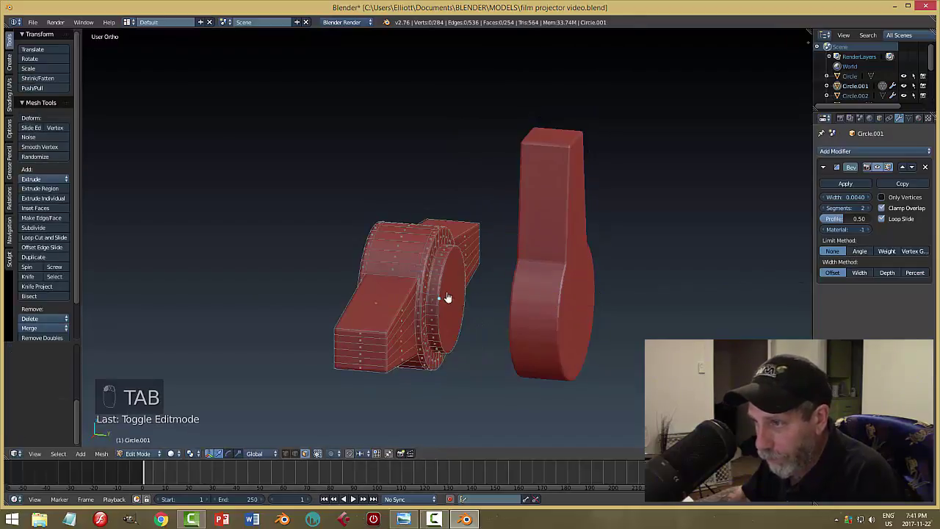
alt+right_click(457, 292)
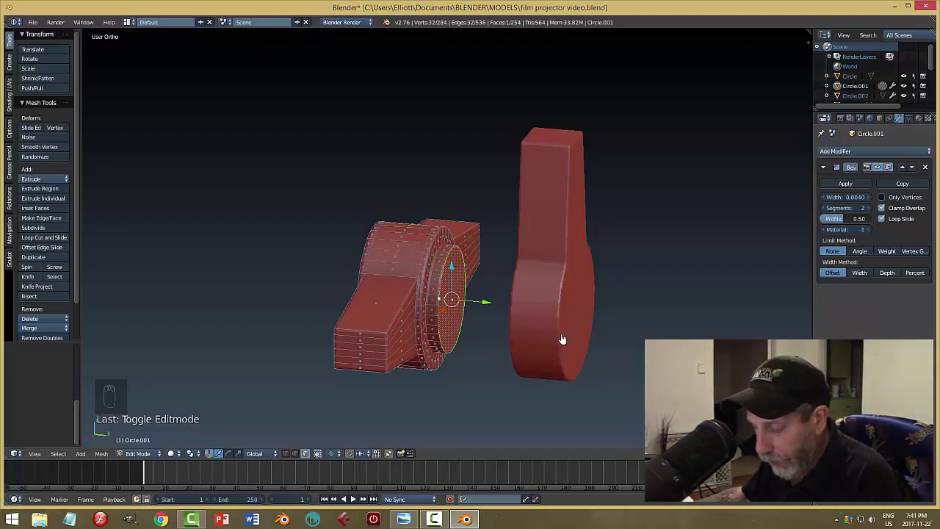
key(s)
key(shift+y)
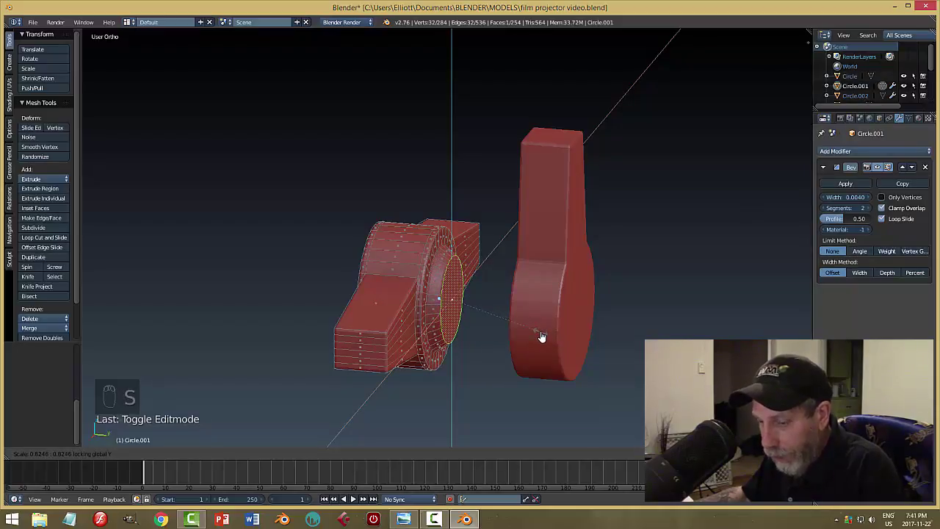
click(541, 337)
Grow the selection from the round boss's end face to include only the ring of side faces around it
scroll(489, 323, up, 3)
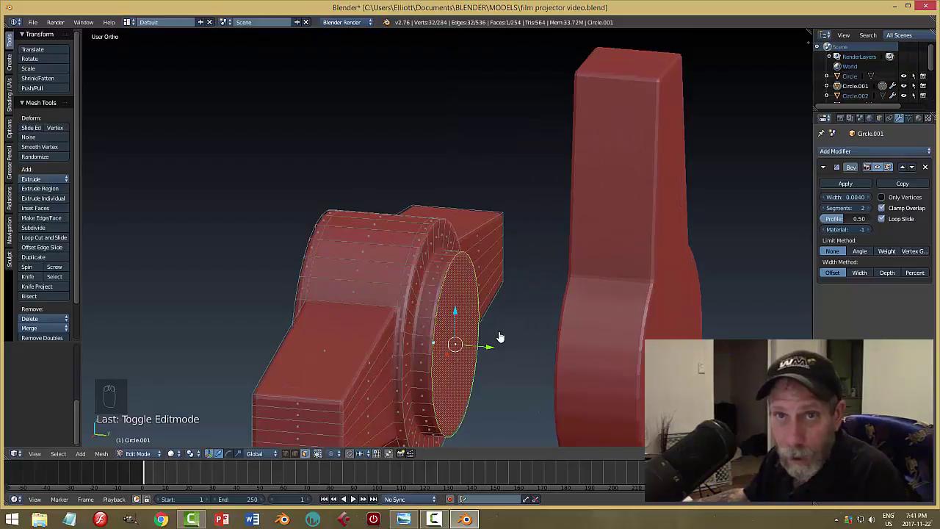
shift+middle_drag(504, 363, 532, 304)
scroll(536, 298, up, 1)
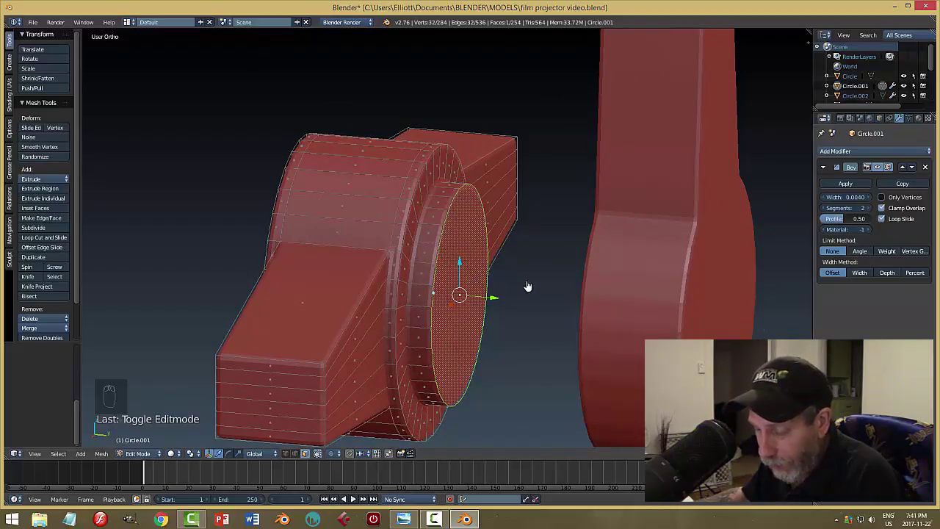
key(a)
right_click(467, 263)
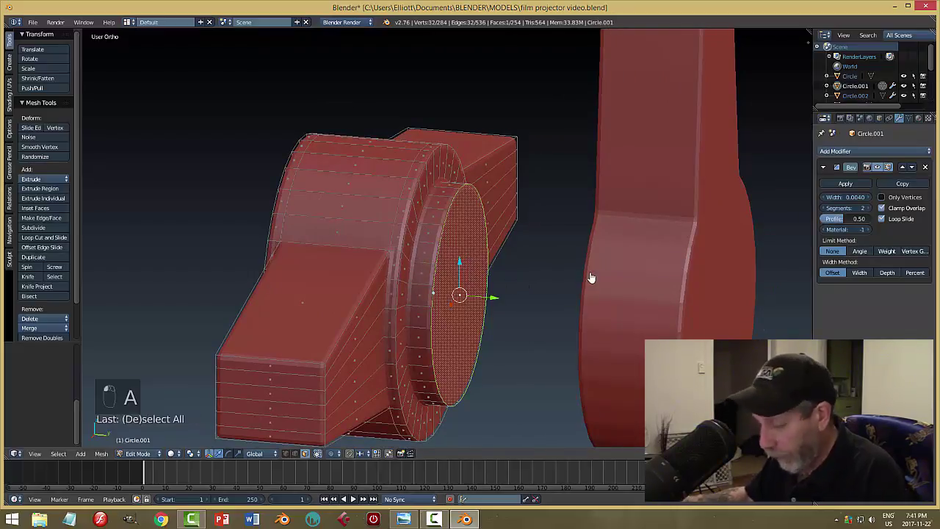
key(ctrl+KP_Add)
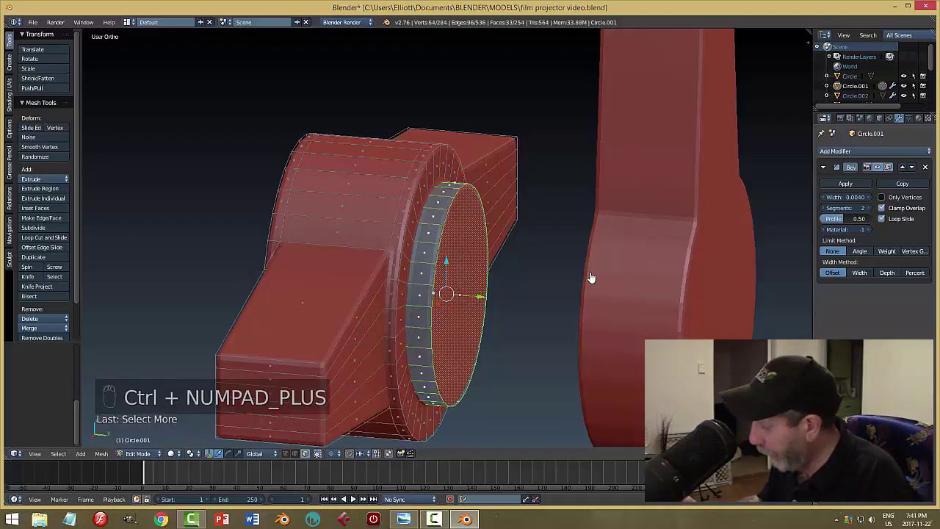
key(ctrl+KP_Add)
key(ctrl+KP_Add)
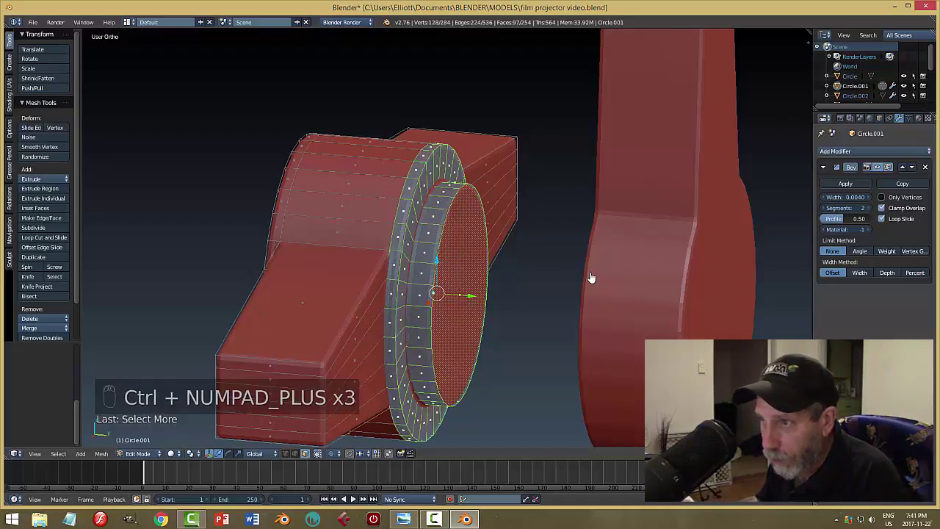
key(ctrl+KP_Add)
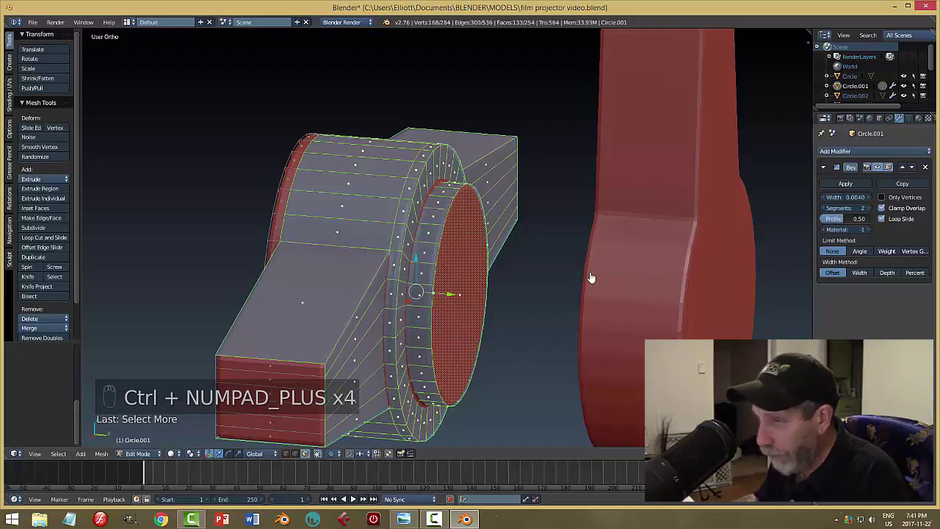
key(ctrl+KP_Subtract)
key(ctrl+KP_Subtract)
key(ctrl+KP_Subtract)
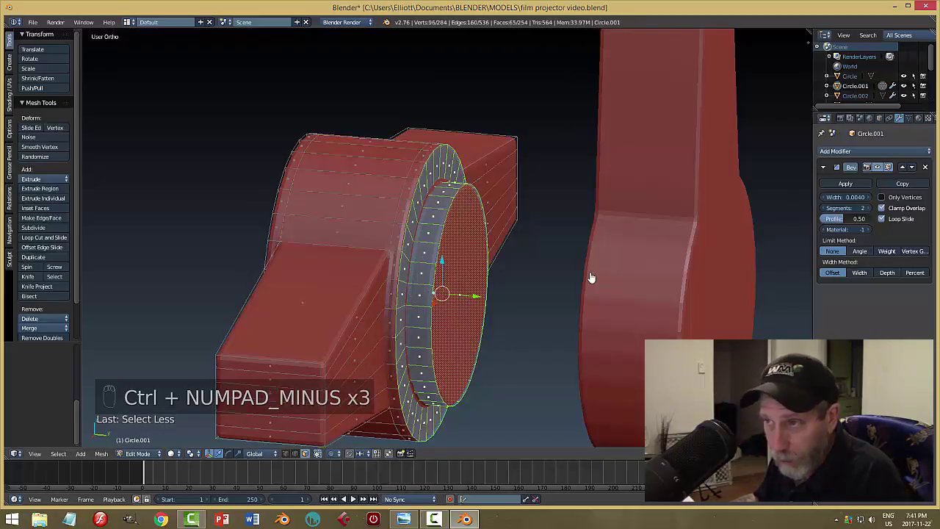
key(ctrl+KP_Subtract)
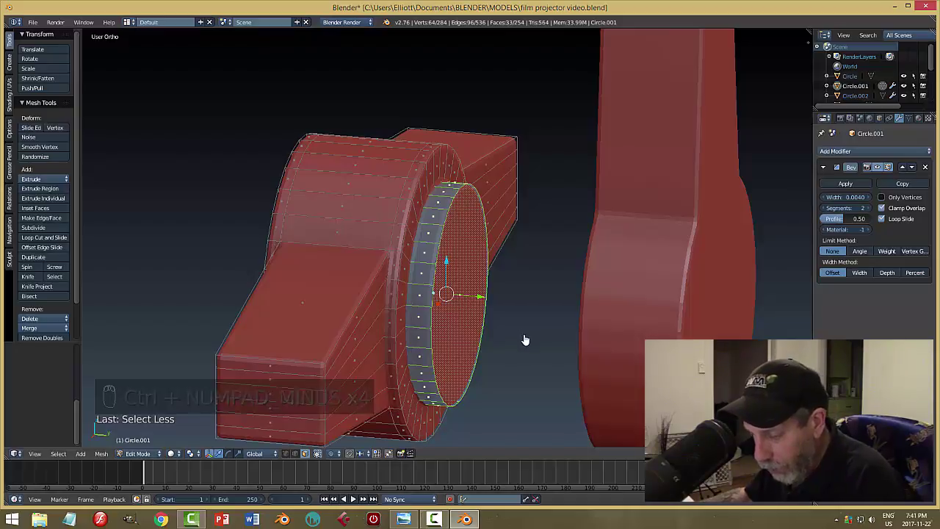
Reduce the boss's diameter by scaling the selected faces with Y locked, and return to Object Mode
key(s)
key(shift+y)
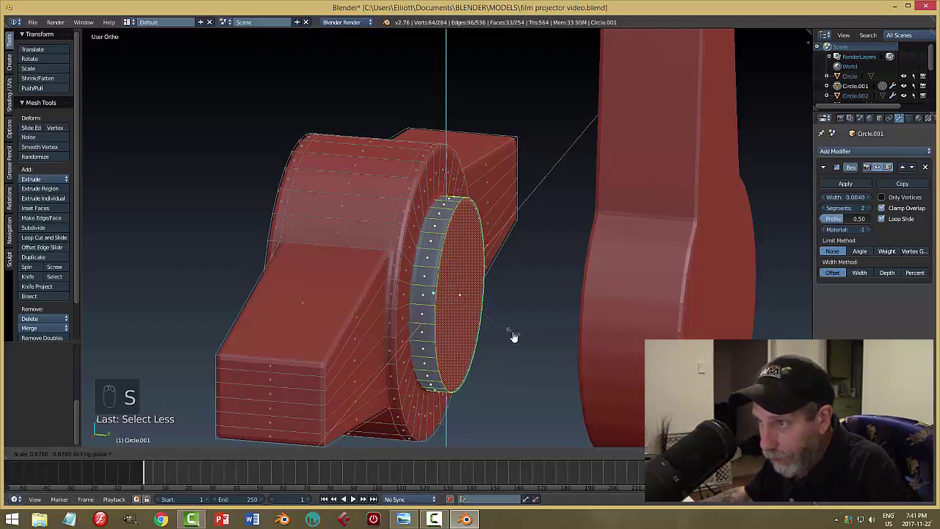
click(503, 337)
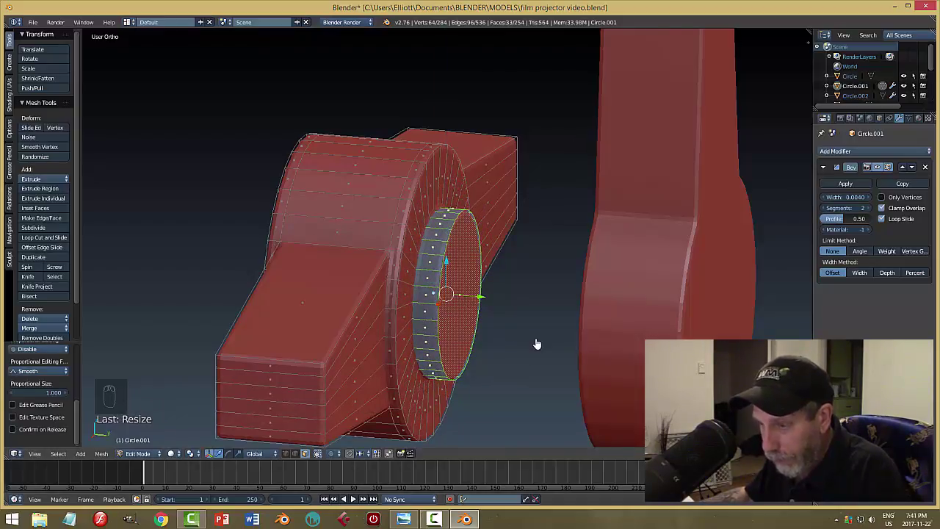
key(a)
key(Tab)
click(464, 343)
middle_drag(465, 343, 543, 353)
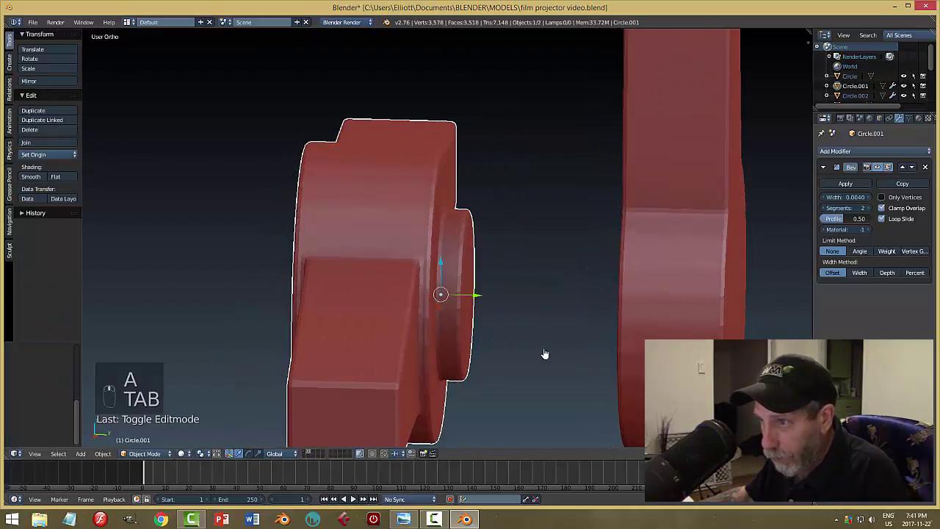
Slide the lever along Y onto the slimmed boss behind the handle knob and deselect everything
right_click(638, 329)
drag(667, 303, 504, 337)
middle_drag(505, 336, 501, 285)
key(a)
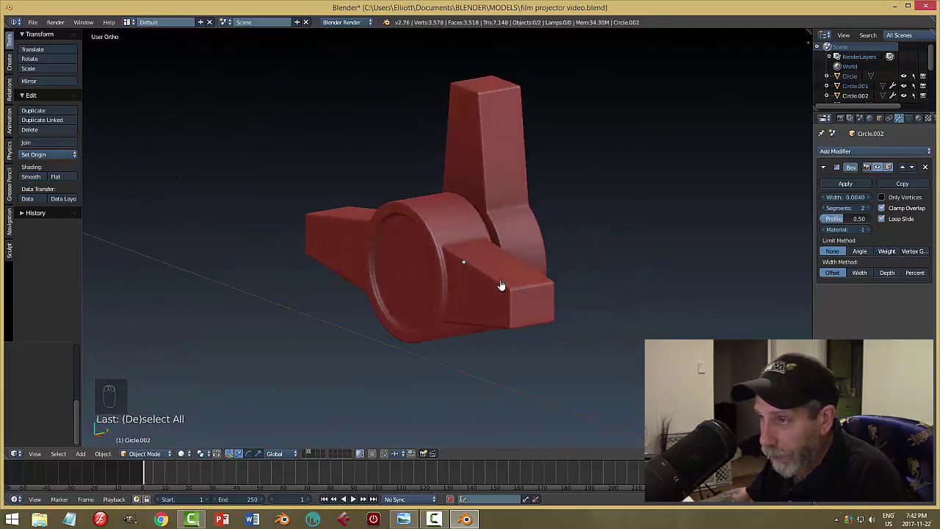
Compare the lever with the projector reference image in Windows Photo Viewer, then select the two-armed handle knob in Blender
right_click(505, 168)
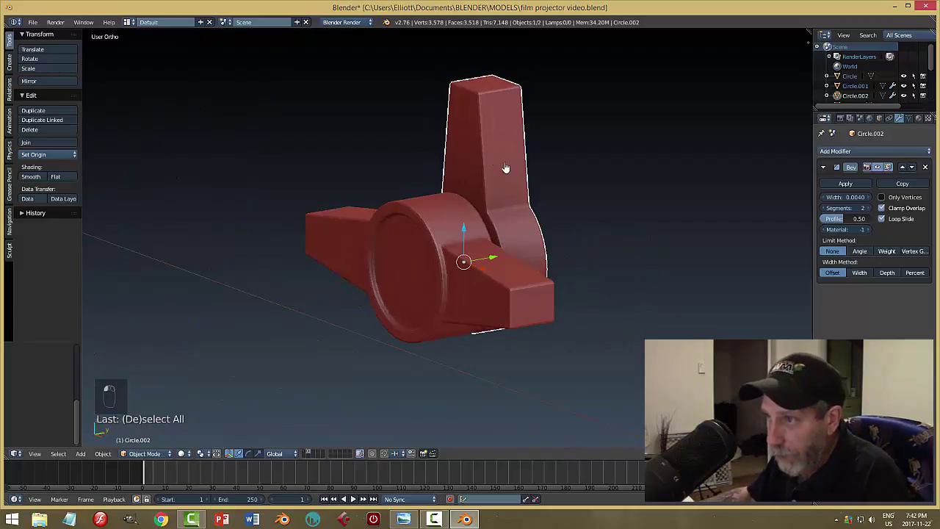
click(404, 518)
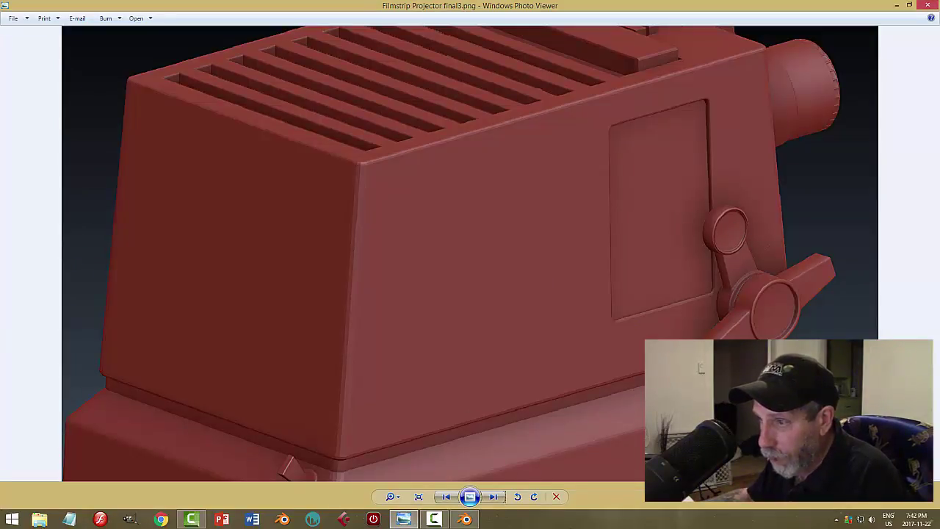
click(474, 520)
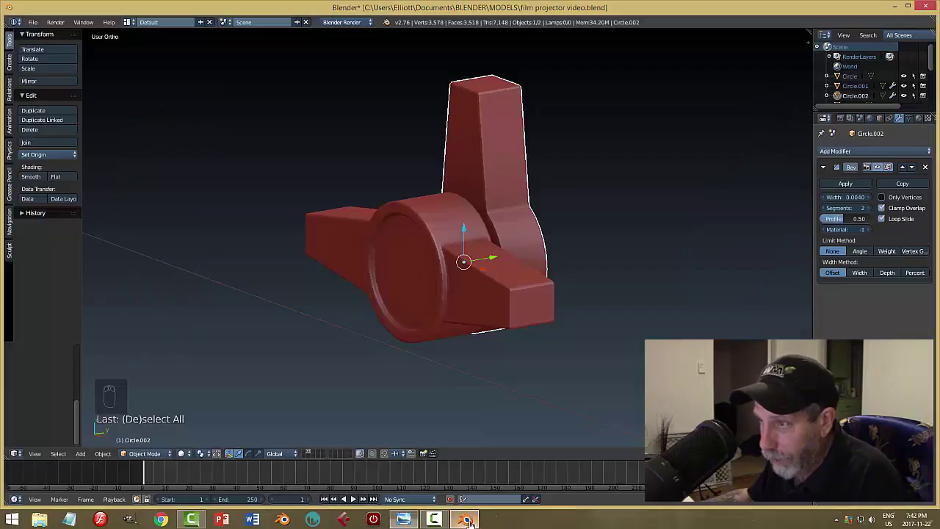
mouse_move(619, 326)
middle_down()
mouse_move(634, 318)
mouse_move(628, 326)
middle_up()
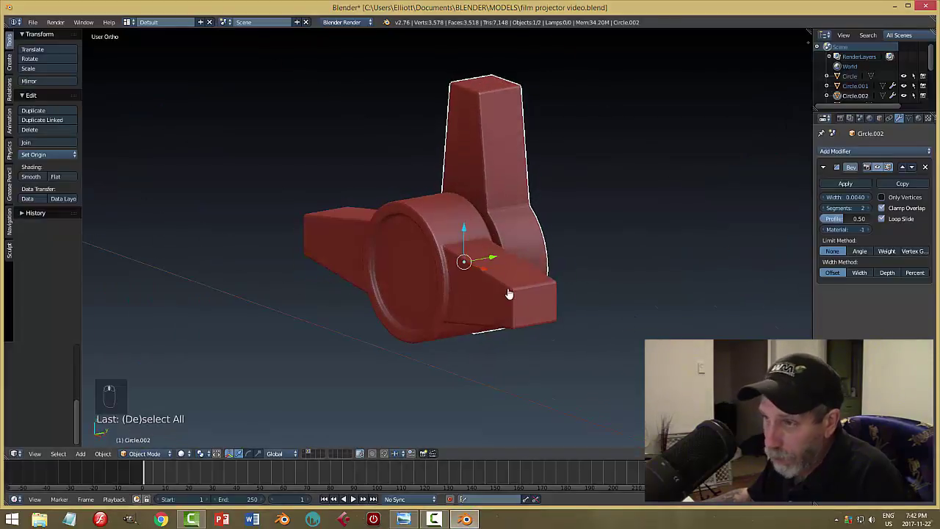
right_click(404, 229)
key(Tab)
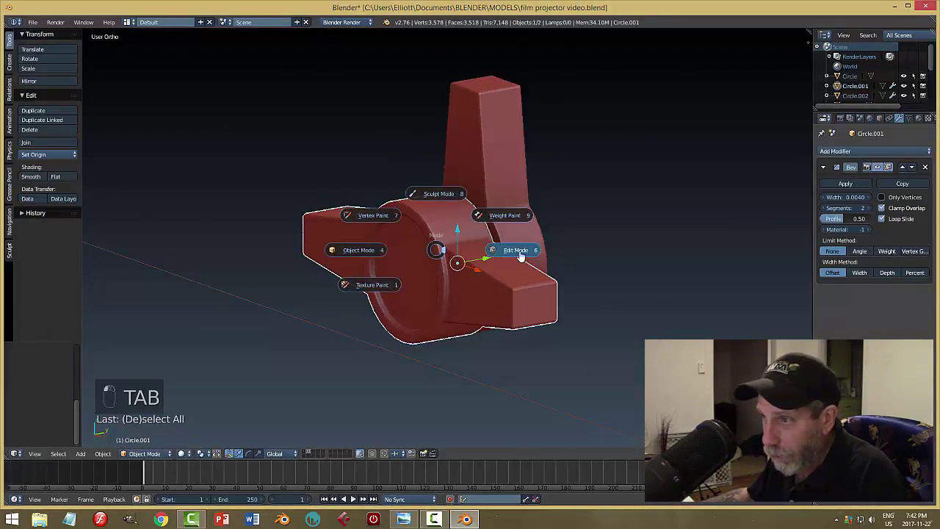
click(457, 260)
click(457, 262)
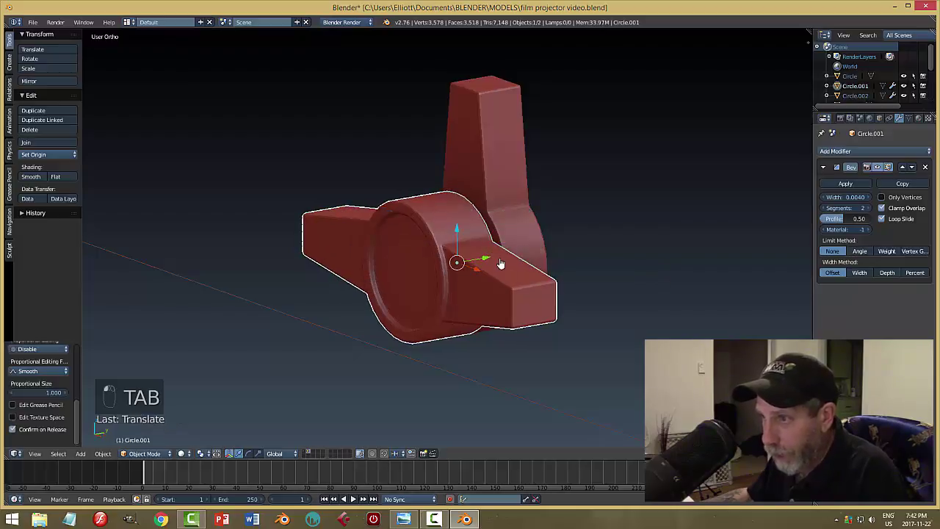
key(ctrl+z)
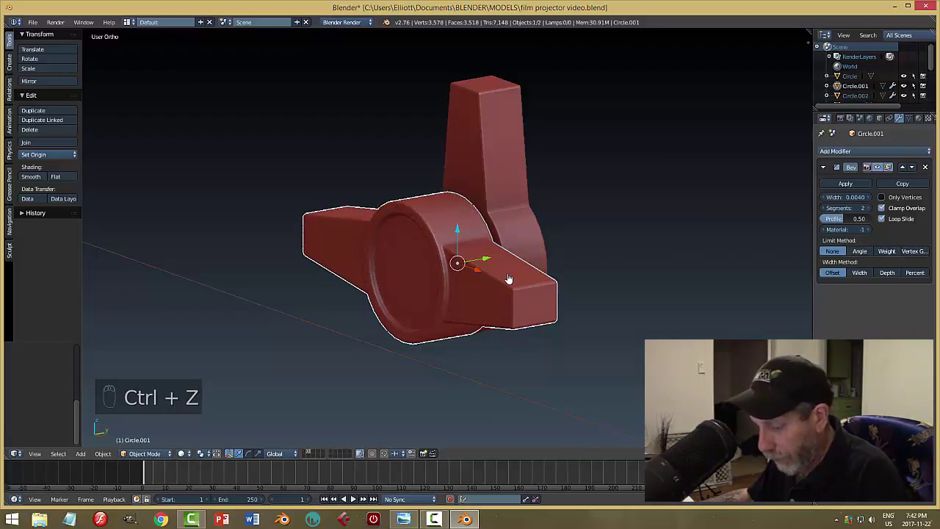
Hide the selected handle knob and open the lever in Edit Mode
key(h)
right_click(512, 265)
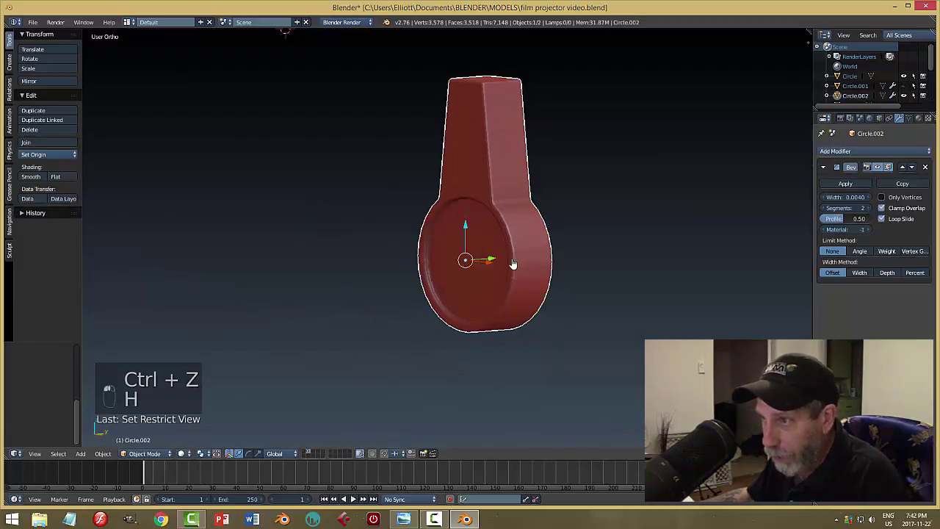
key(Tab)
click(579, 260)
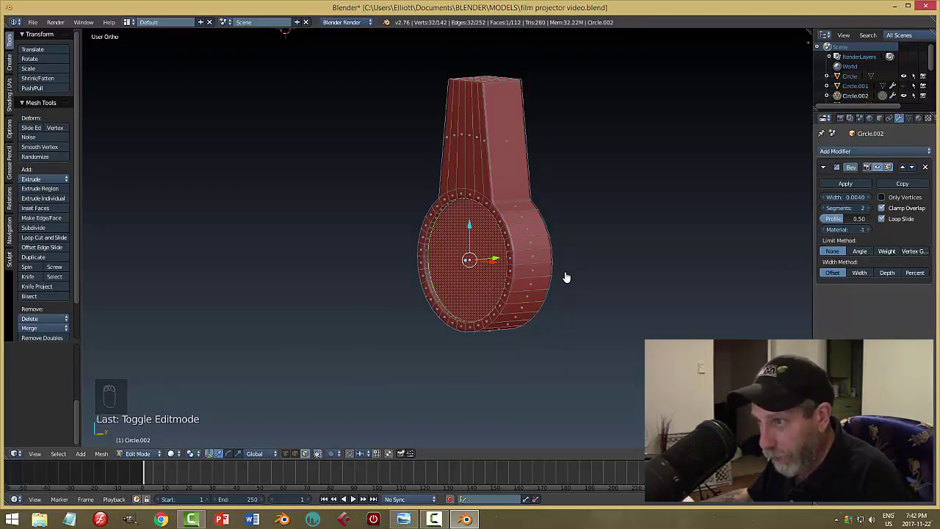
Duplicate the lever's recessed round face, separate the copy into its own object, and return to Object Mode
key(shift+d)
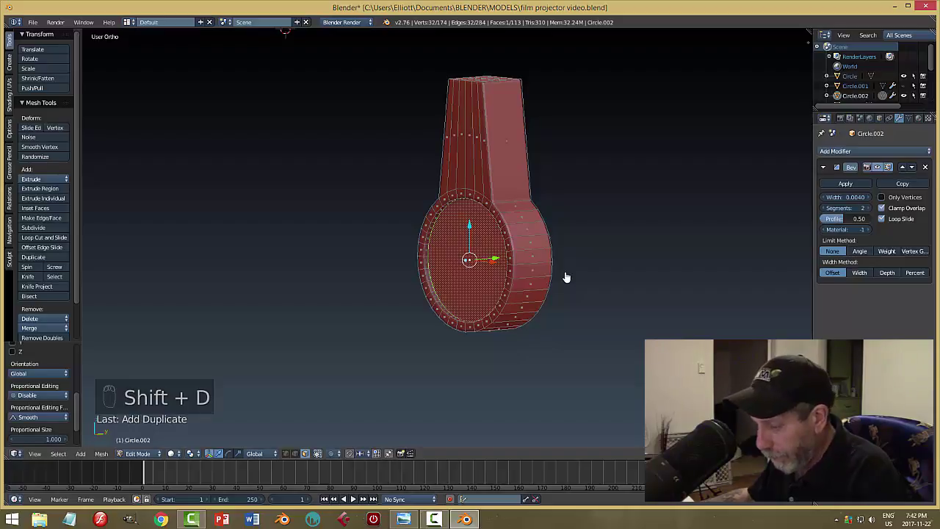
key(p)
click(566, 276)
key(Tab)
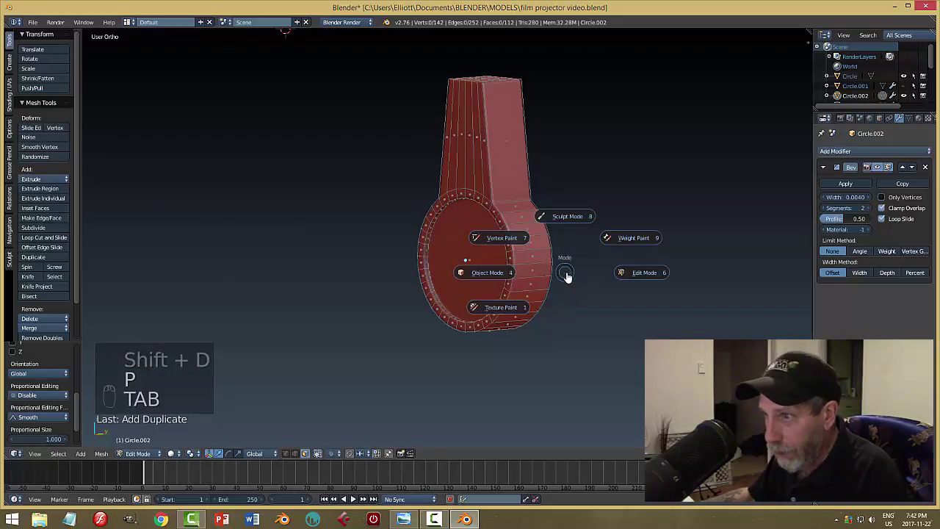
click(487, 272)
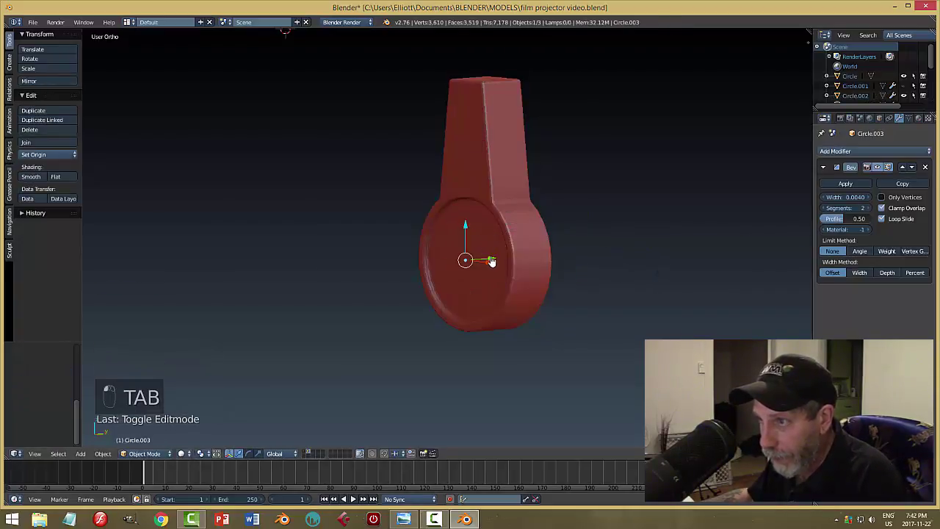
Scale the separated disc down slightly and position it in front of the lever's upper end
drag(492, 261, 468, 263)
middle_drag(512, 262, 586, 276)
key(s)
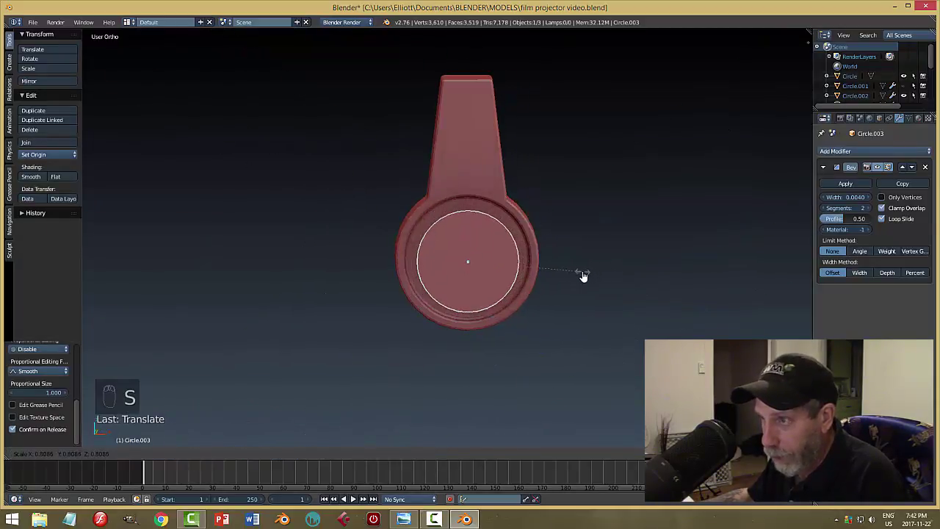
click(579, 275)
drag(470, 237, 500, 63)
middle_drag(640, 168, 470, 107)
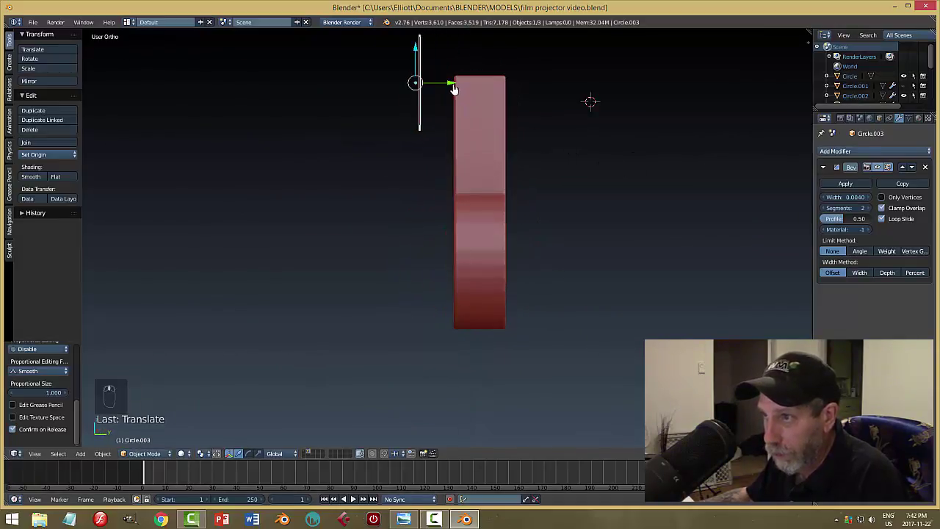
Extrude the whole disc in Edit Mode by about 0.04 toward the lever to form a short cylinder
middle_drag(498, 171, 487, 176)
key(Tab)
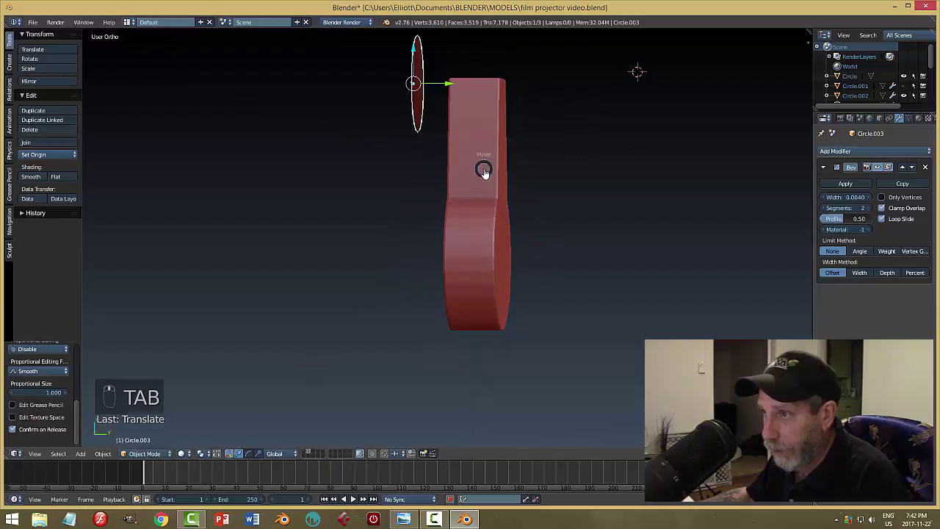
click(557, 171)
key(a)
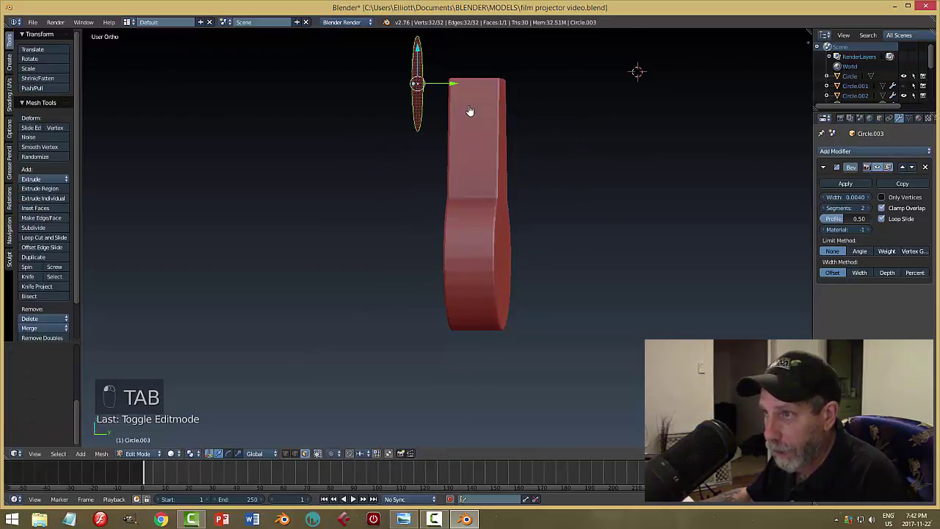
key(e)
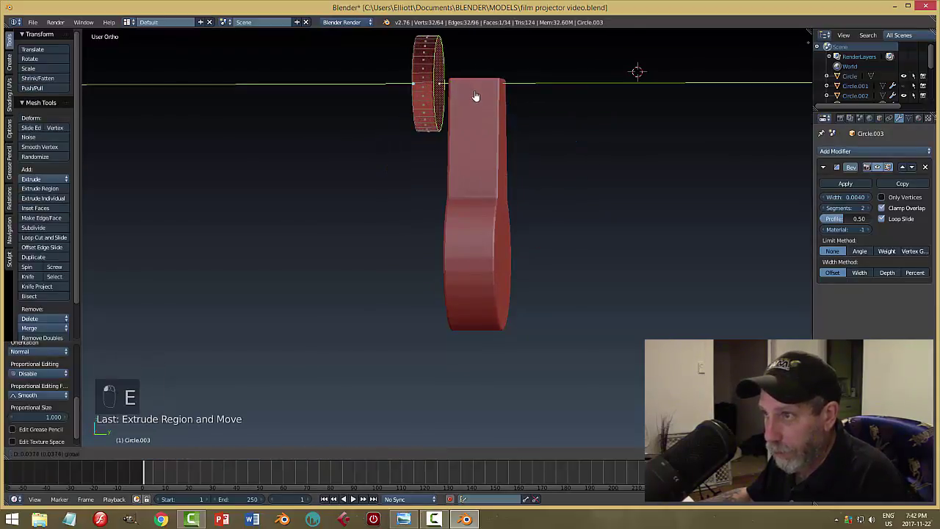
click(481, 97)
Recalculate the cylinder's normals on all faces so they are consistent, and return to Object Mode
middle_drag(477, 101, 519, 150)
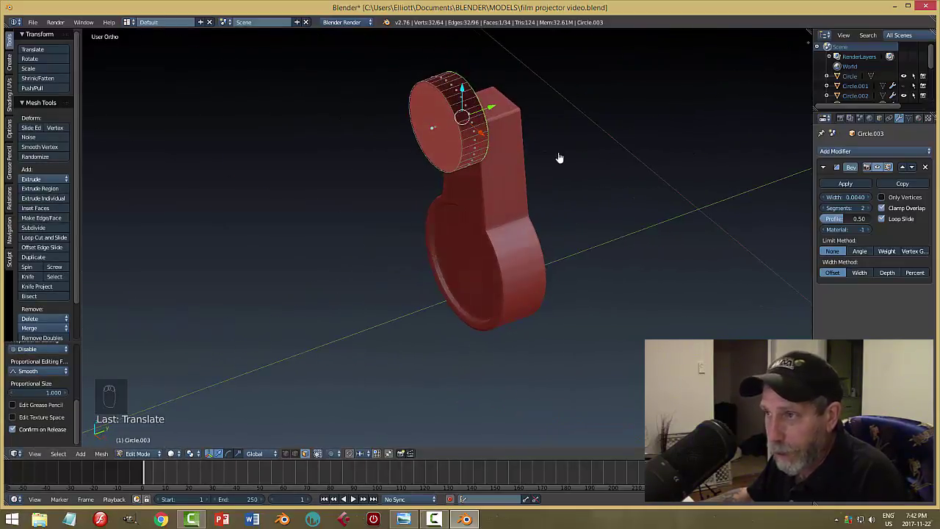
middle_drag(559, 157, 554, 134)
key(a)
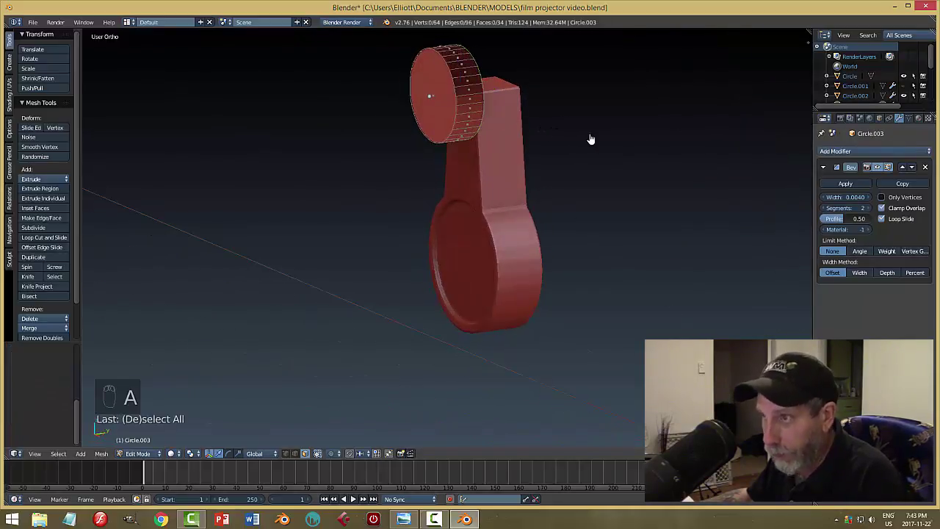
key(a)
key(ctrl+n)
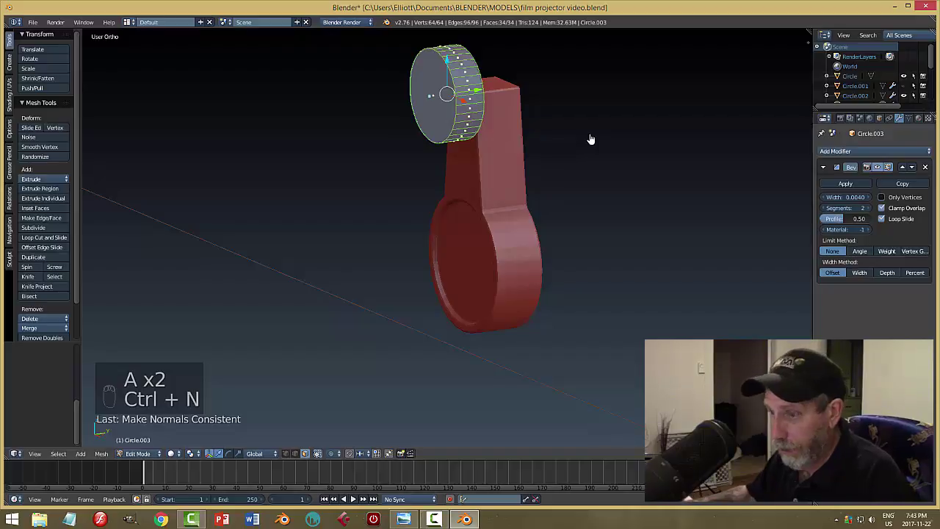
key(a)
key(Tab)
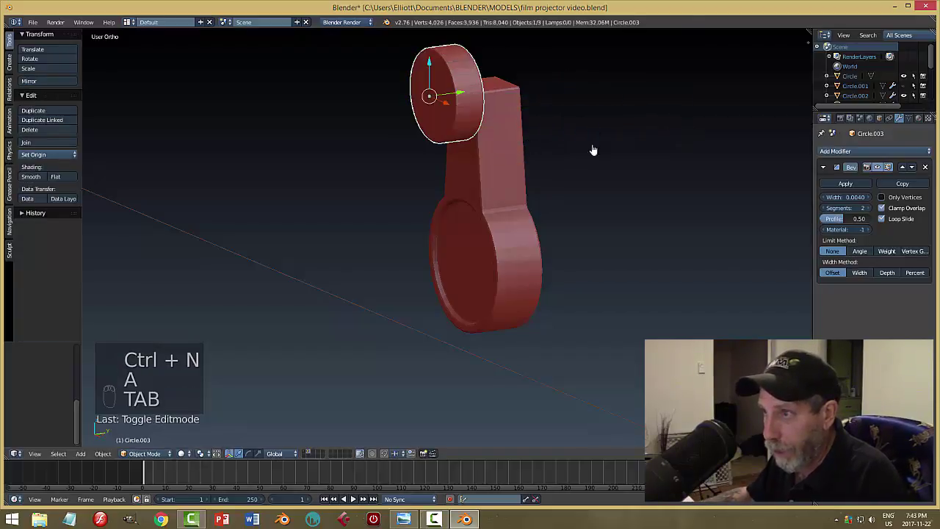
Slide the cylinder along Y into the lever's upper end, leaving it slightly proud of the front face
middle_drag(593, 150, 567, 153)
drag(452, 93, 503, 95)
middle_drag(630, 147, 617, 147)
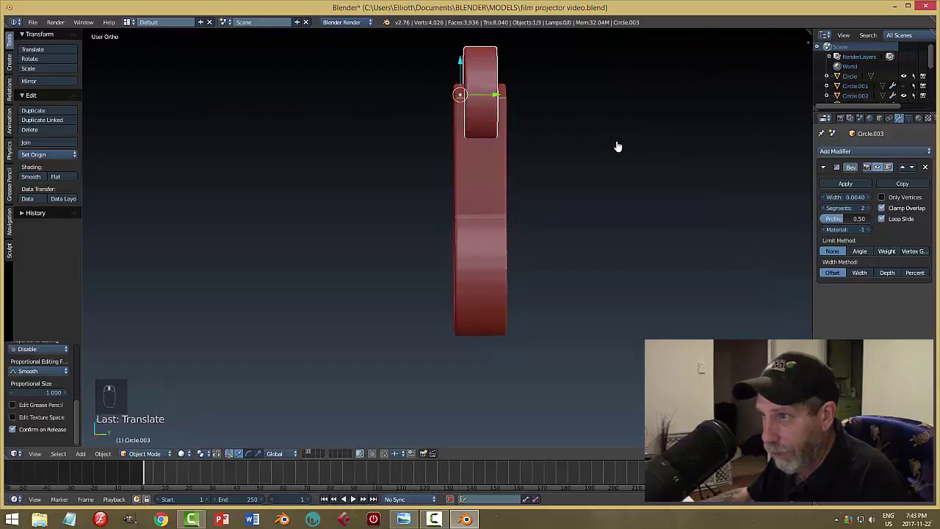
drag(493, 97, 476, 96)
Scale the cylinder along Y by about 1.7 to span the lever's thickness, and reselect it
key(s)
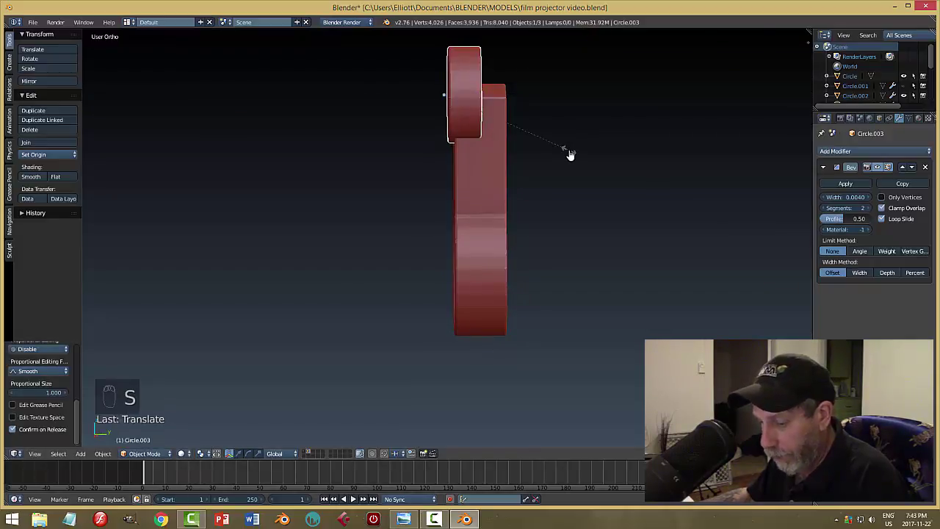
key(y)
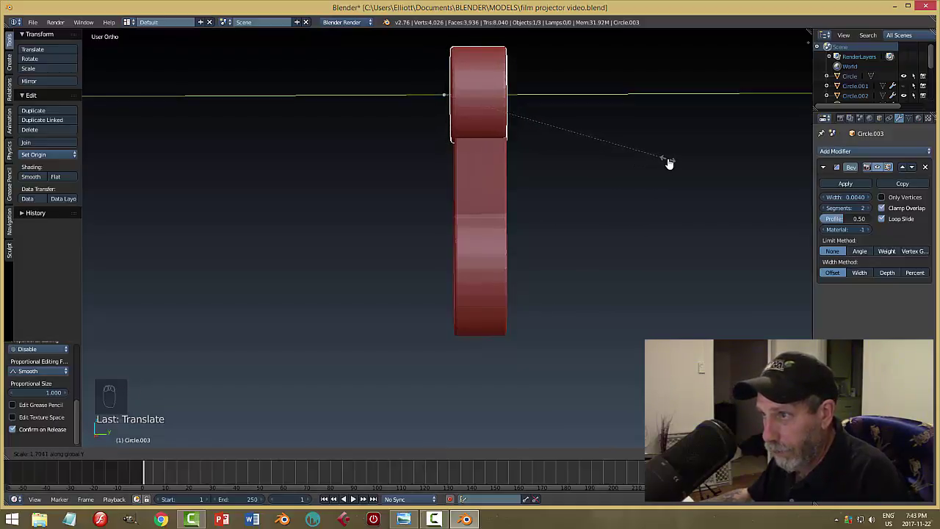
click(668, 163)
key(a)
middle_drag(556, 184, 658, 164)
right_click(499, 115)
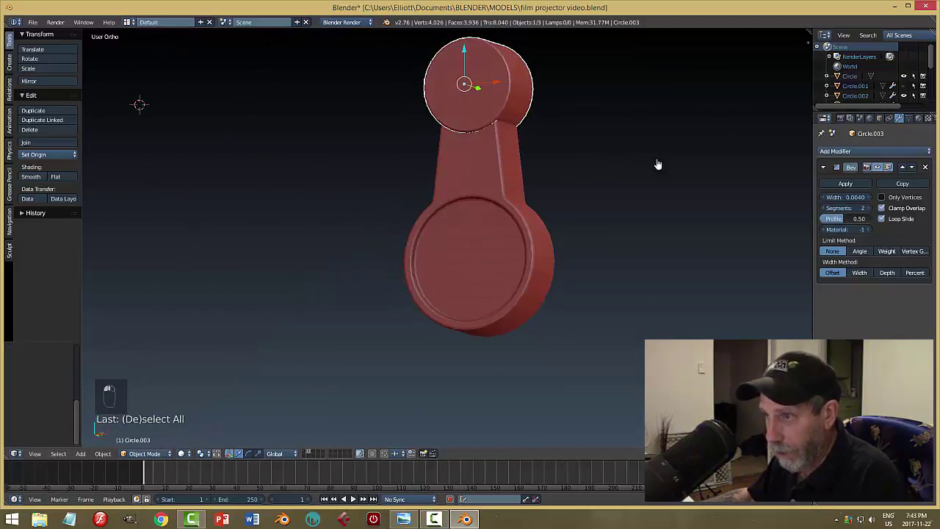
Scale down the small cylinder at the top of the lever arm slightly and move it upward along the Z axis
key(s)
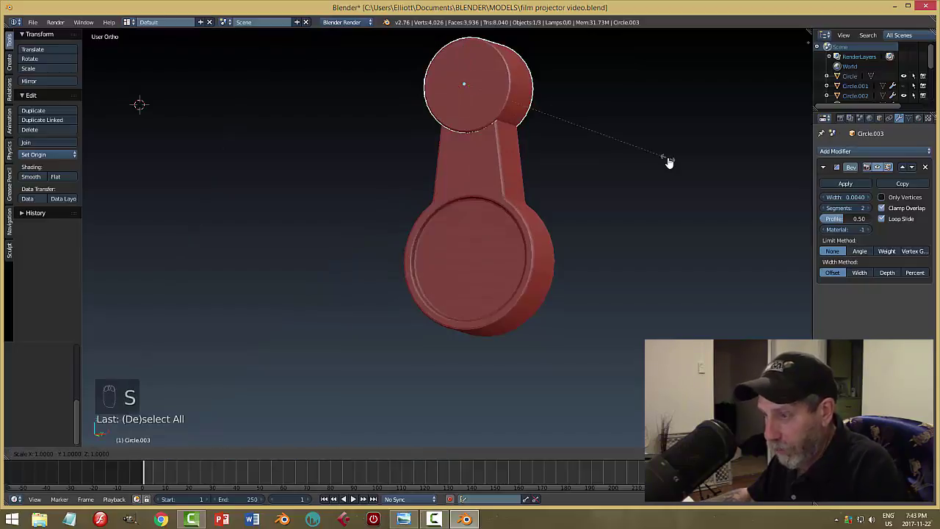
click(647, 168)
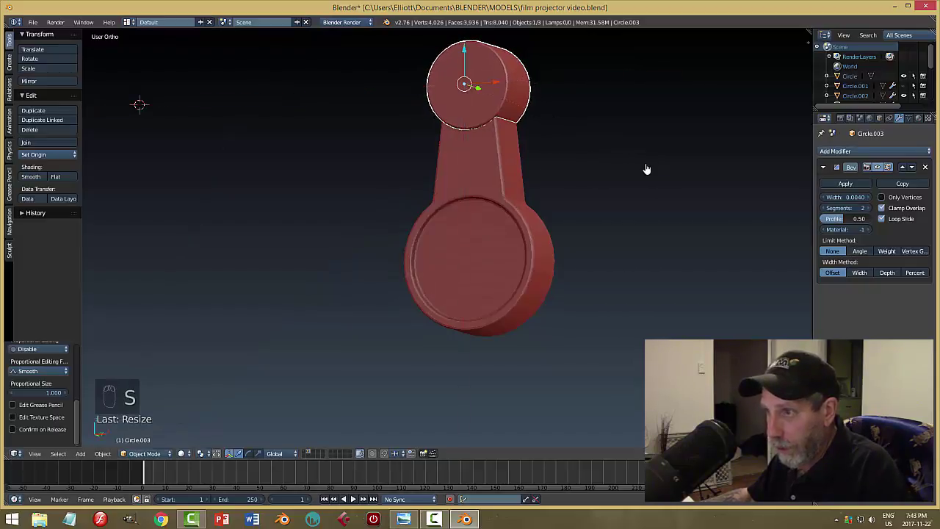
key(a)
middle_drag(633, 166, 566, 199)
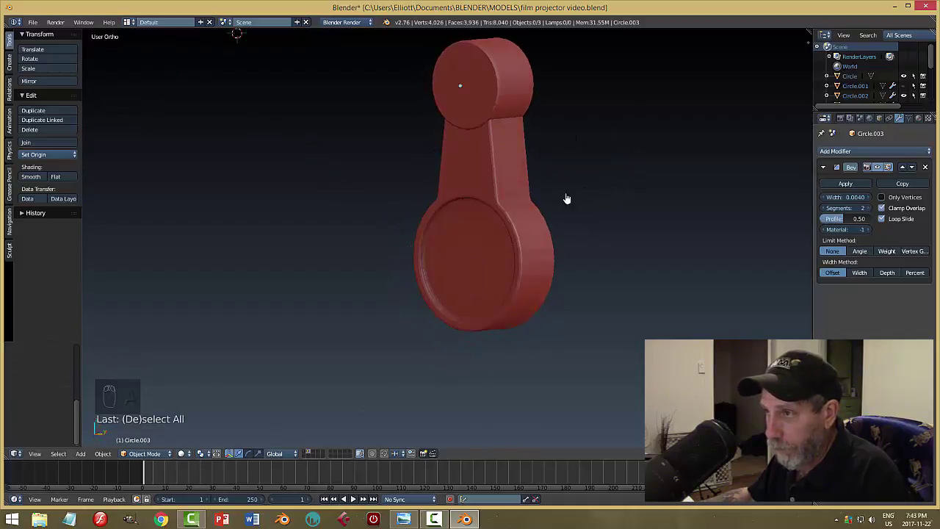
right_click(488, 95)
drag(465, 59, 462, 42)
key(a)
middle_drag(562, 152, 512, 126)
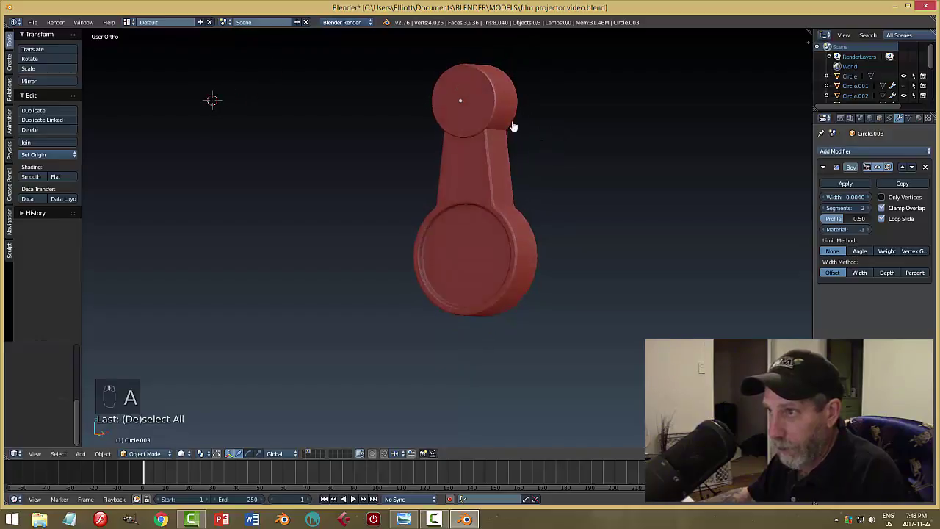
Inset the front face of the small cylinder to form a narrow rim
right_click(500, 105)
key(Tab)
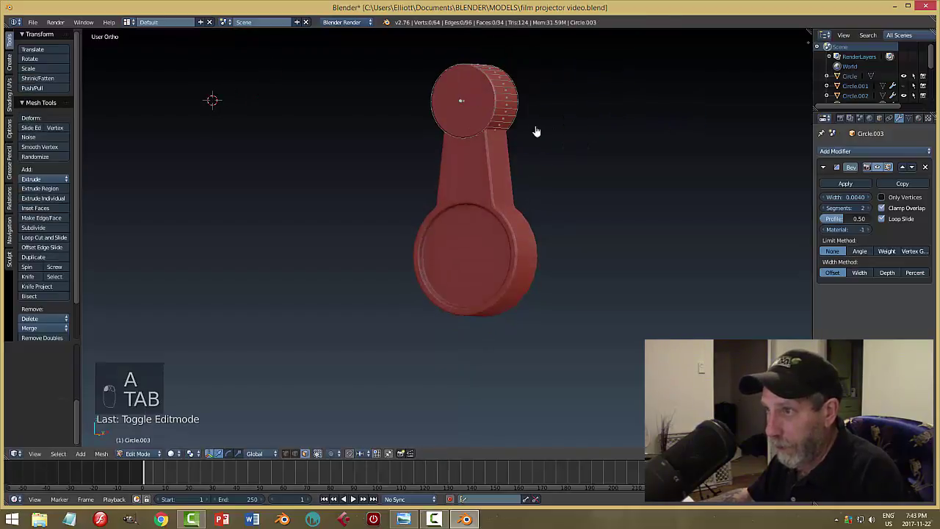
right_click(484, 108)
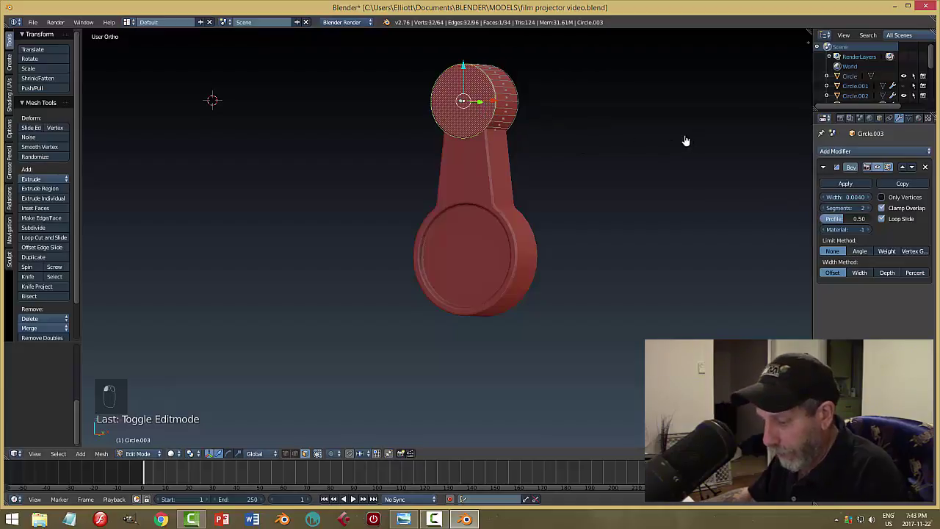
key(i)
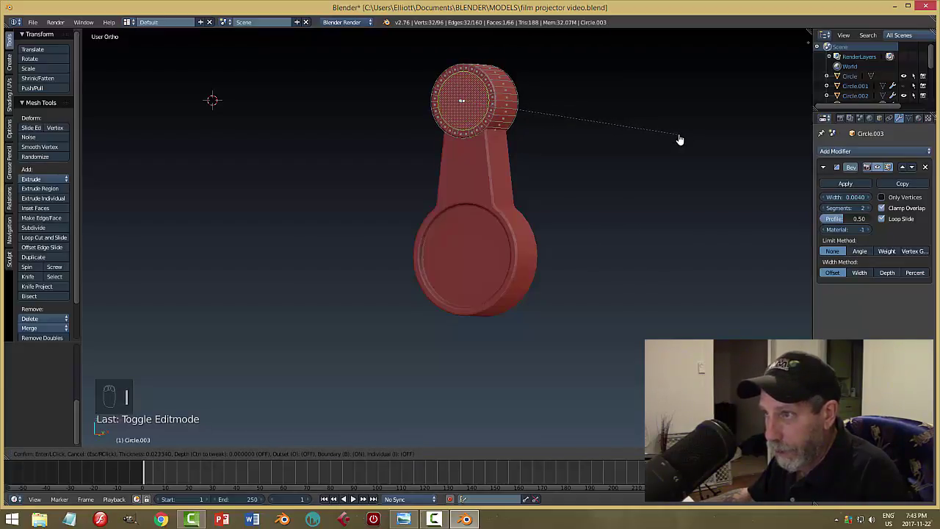
click(657, 144)
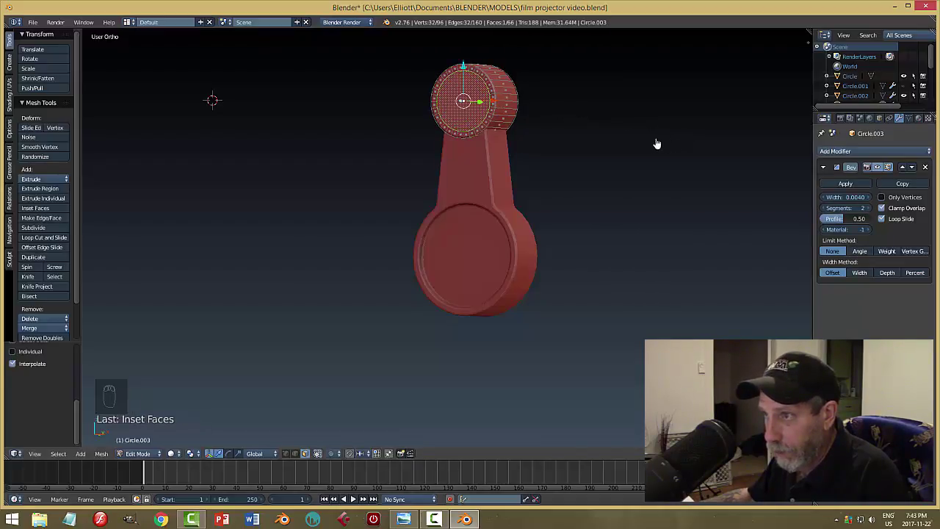
Extrude the small cylinder's inset front face slightly inward to form a shallow recess, and return to Object Mode
middle_drag(657, 145, 531, 145)
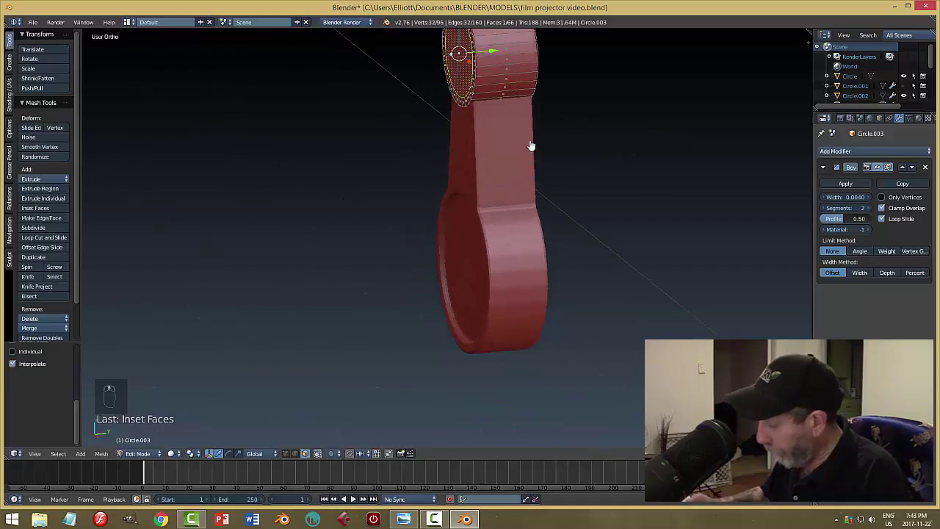
key(KP_Decimal)
key(e)
key(e)
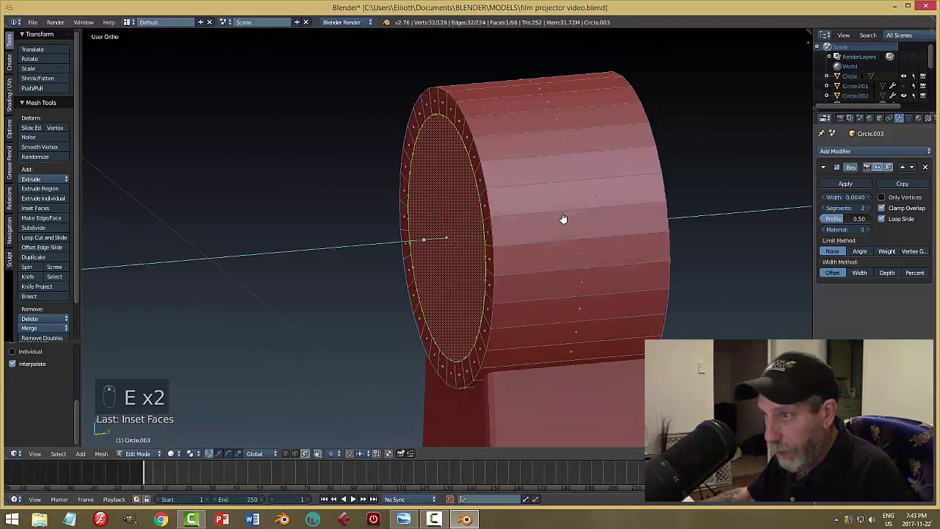
drag(476, 243, 519, 234)
key(a)
key(Tab)
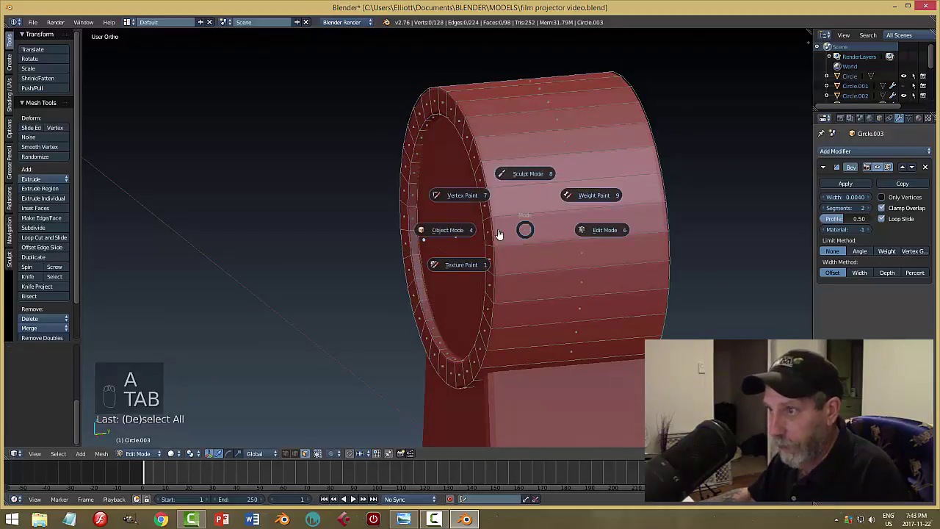
key(a)
key(a)
scroll(533, 240, down, 3)
middle_drag(533, 239, 479, 266)
scroll(457, 305, up, 5)
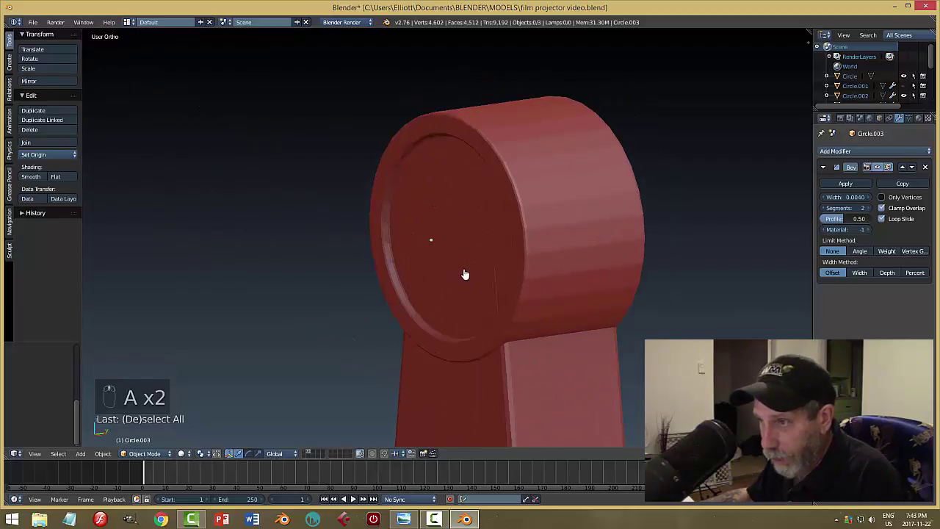
Move the small cylinder slightly along the X axis to centre it on the lever arm
right_click(495, 232)
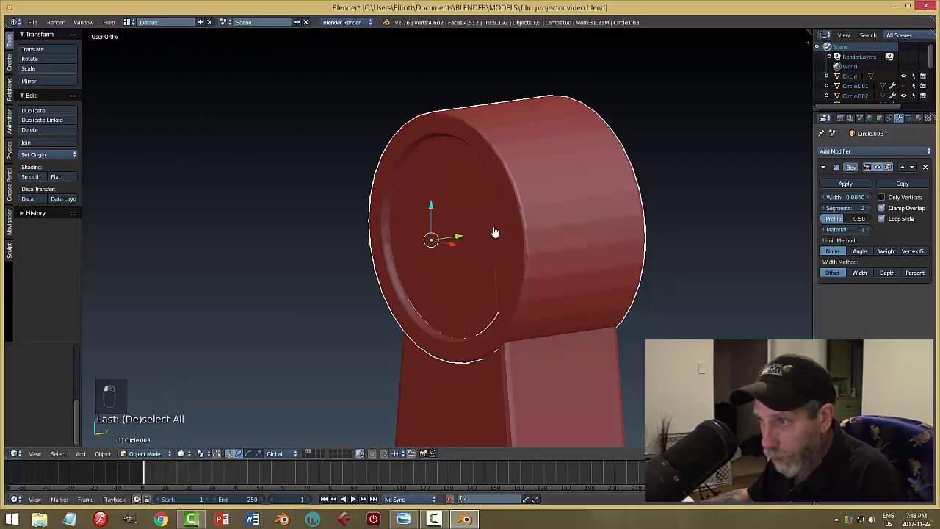
key(g)
key(x)
click(458, 240)
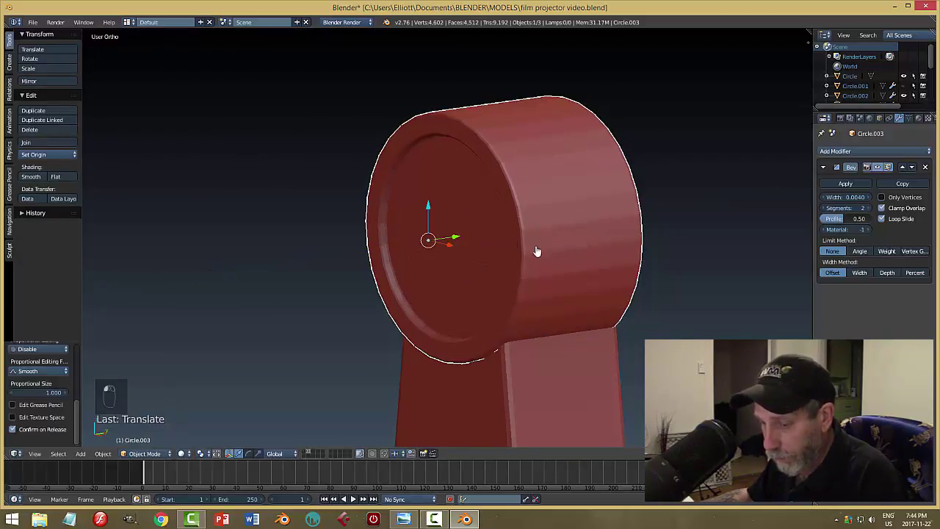
key(a)
middle_drag(538, 260, 506, 270)
Scale the small cylinder along the Y axis and shift it along Y to fit the lever arm's thickness
right_click(514, 256)
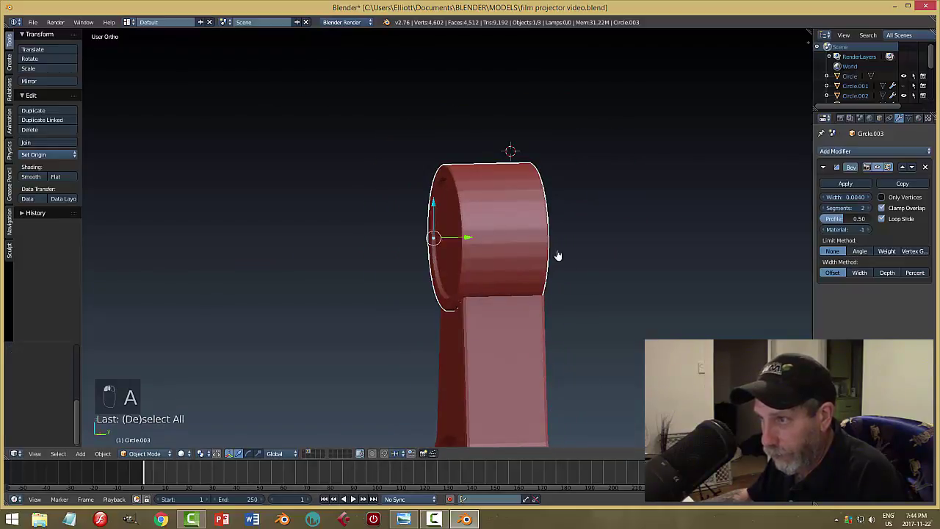
key(s)
key(y)
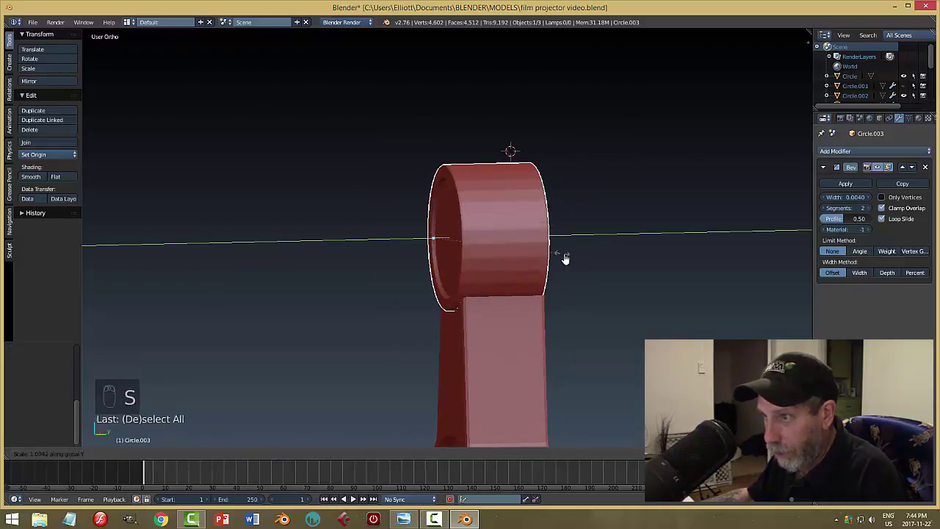
click(571, 258)
drag(473, 244, 485, 243)
middle_drag(485, 243, 567, 278)
key(a)
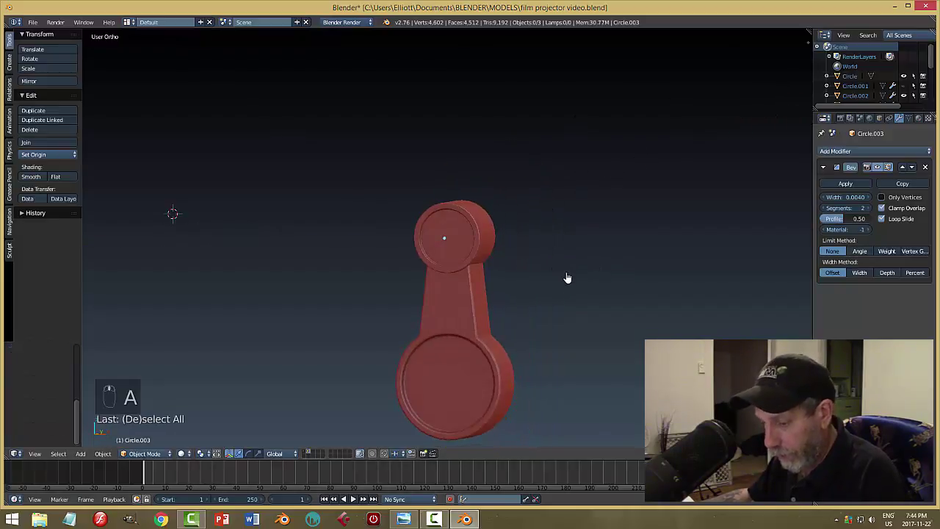
Unhide the winged knob and inspect how it fits together with the lever arm and small cylinder
key(alt+h)
key(a)
scroll(465, 289, down, 2)
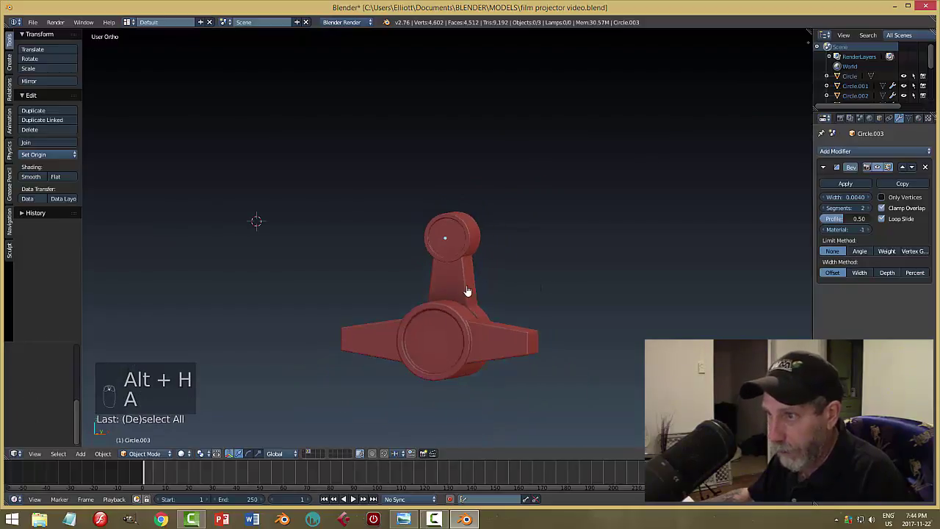
middle_drag(466, 289, 448, 271)
scroll(458, 274, up, 3)
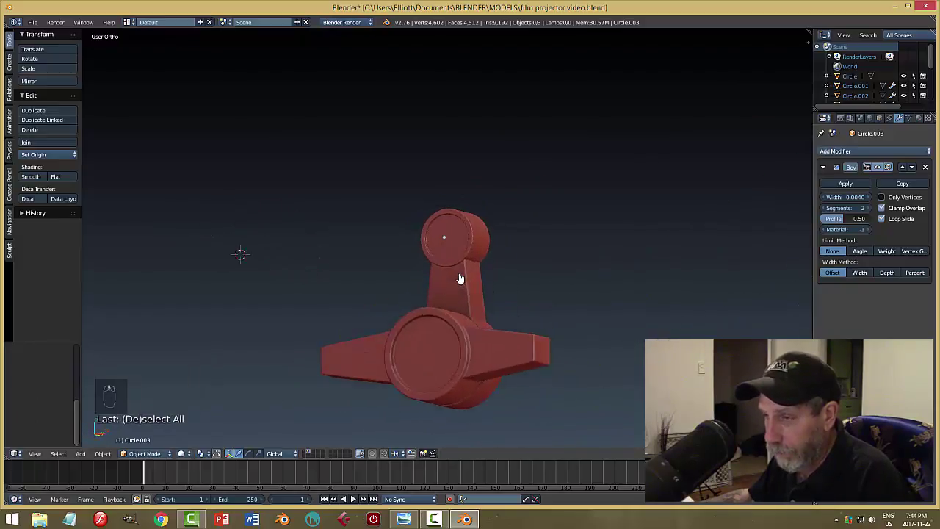
middle_drag(584, 279, 651, 281)
middle_drag(586, 288, 544, 304)
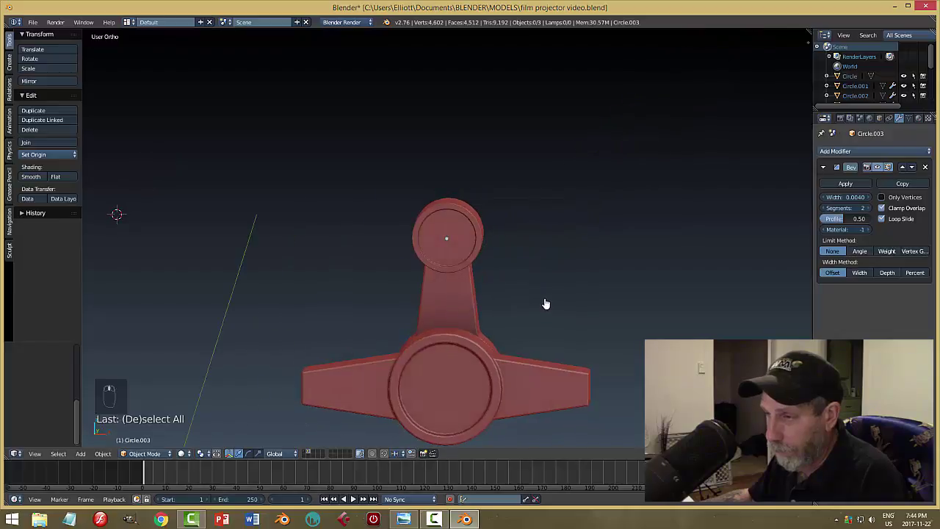
scroll(569, 292, down, 2)
Move the winged knob and the small cylinder to the first layer and display that layer
right_click(468, 324)
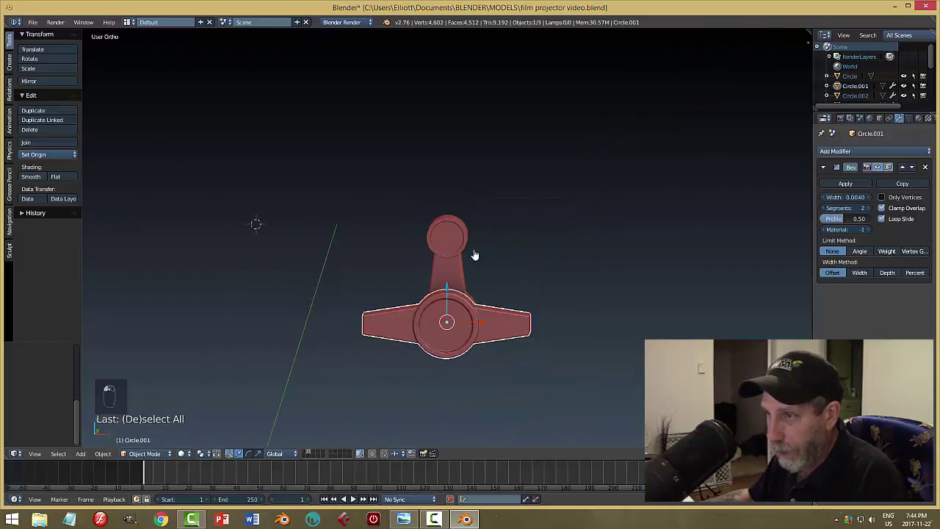
shift+right_click(474, 245)
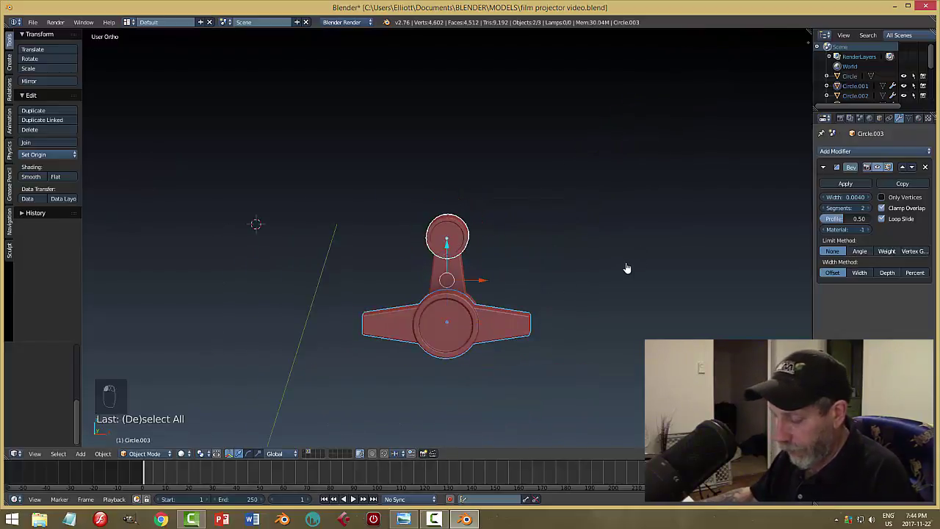
key(m)
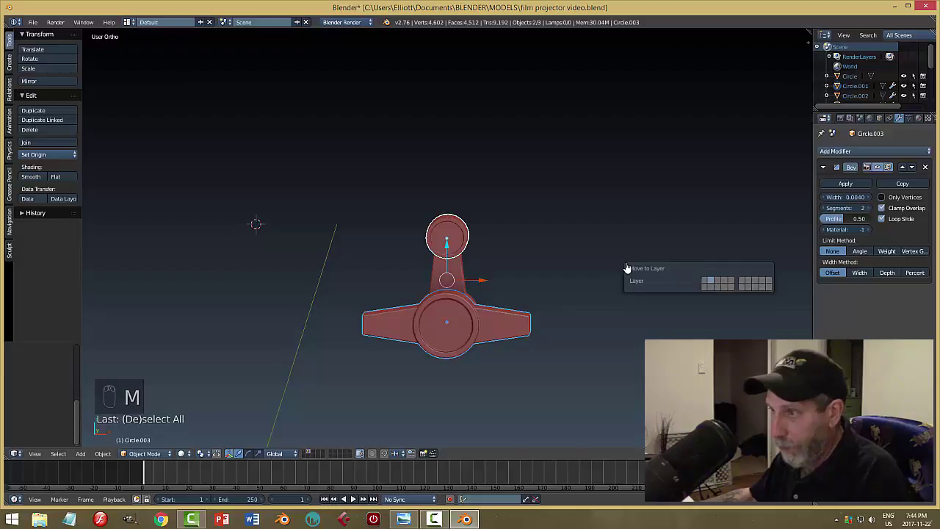
click(706, 285)
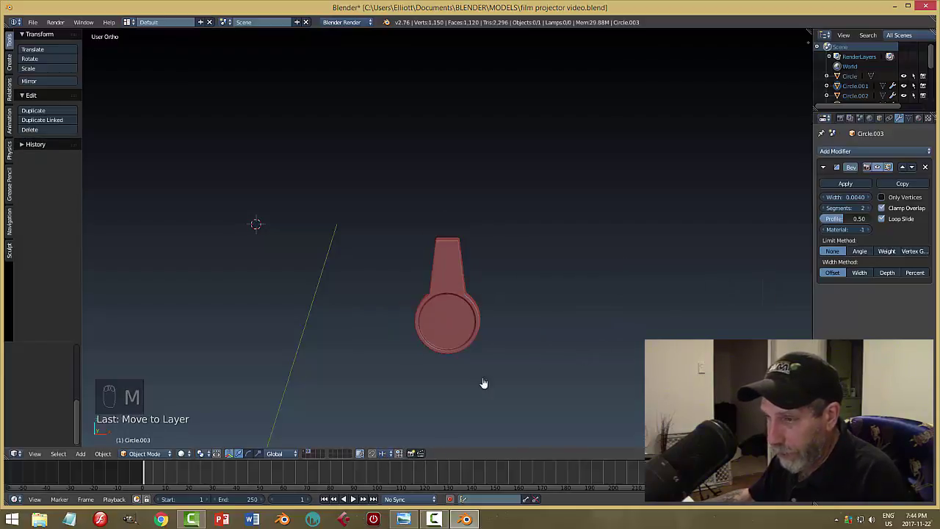
click(306, 453)
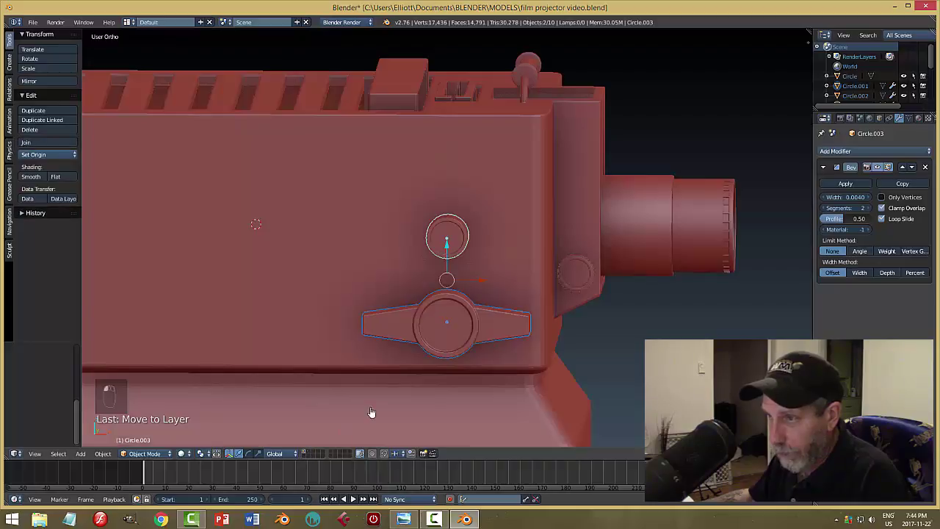
Move the lever arm from the second layer to the first and display it with the projector body
click(307, 454)
right_click(448, 290)
key(m)
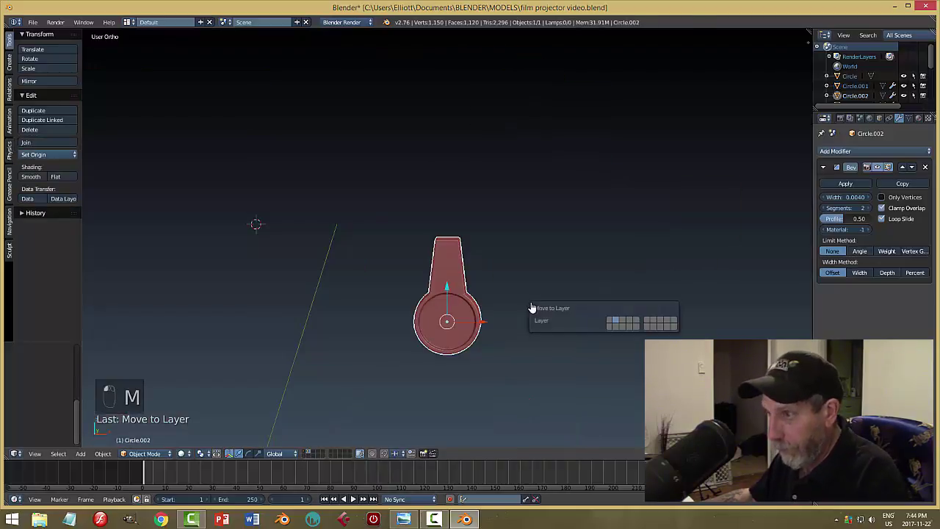
click(609, 323)
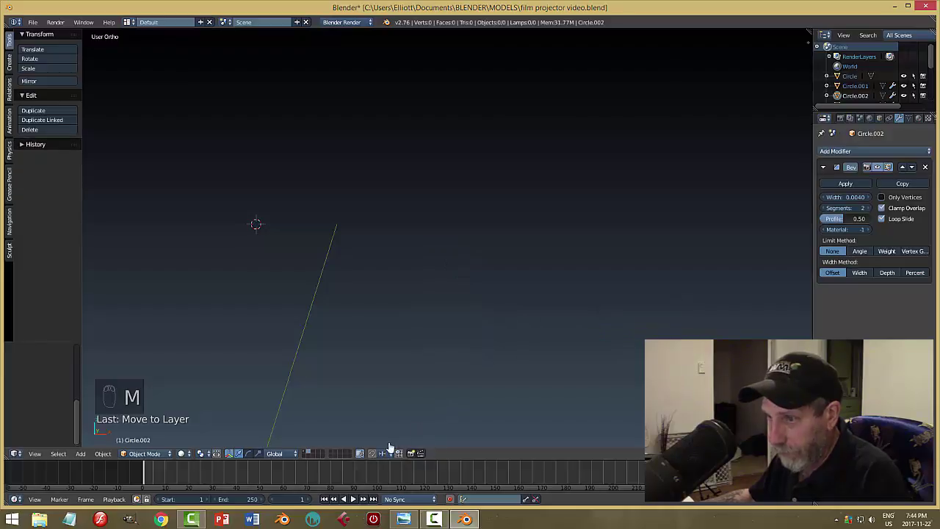
click(306, 453)
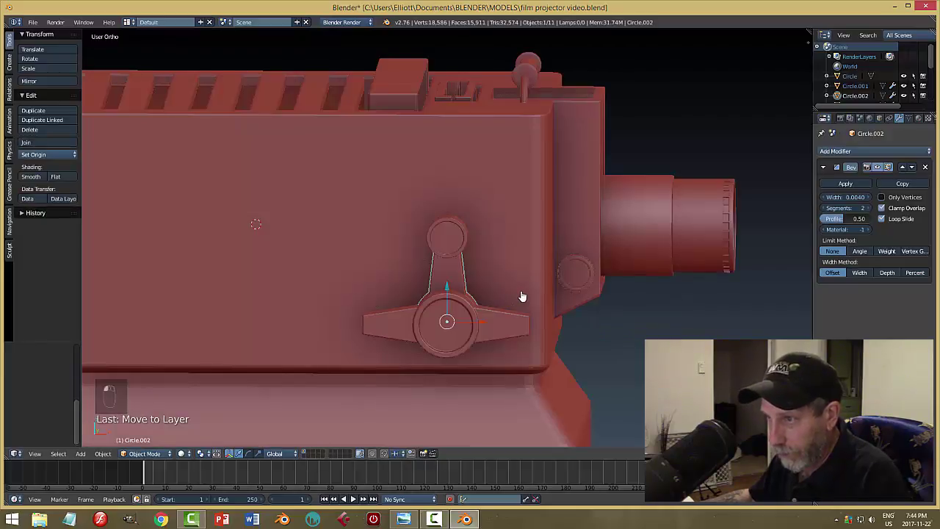
scroll(520, 293, up, 1)
middle_drag(498, 296, 493, 295)
key(a)
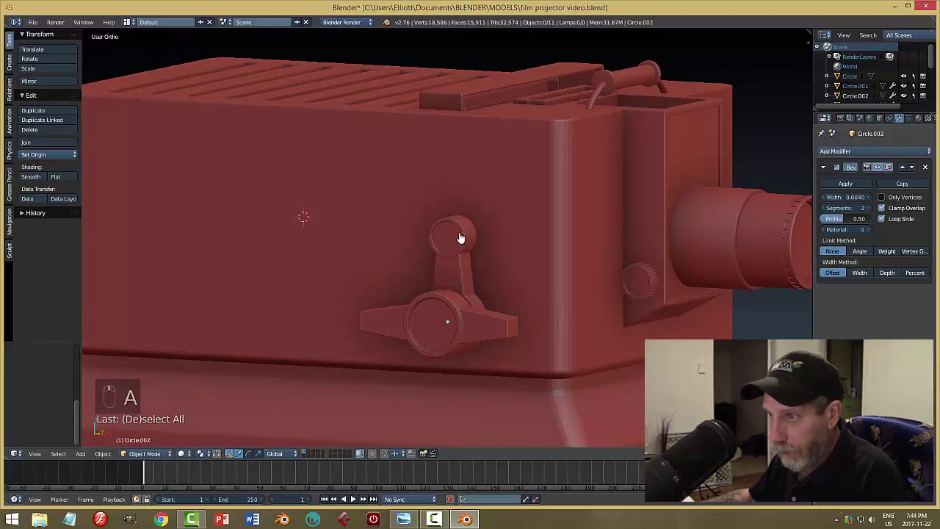
Join the small cylinder to the lever arm and apply the combined object's Bevel modifier
right_click(462, 237)
shift+right_click(464, 270)
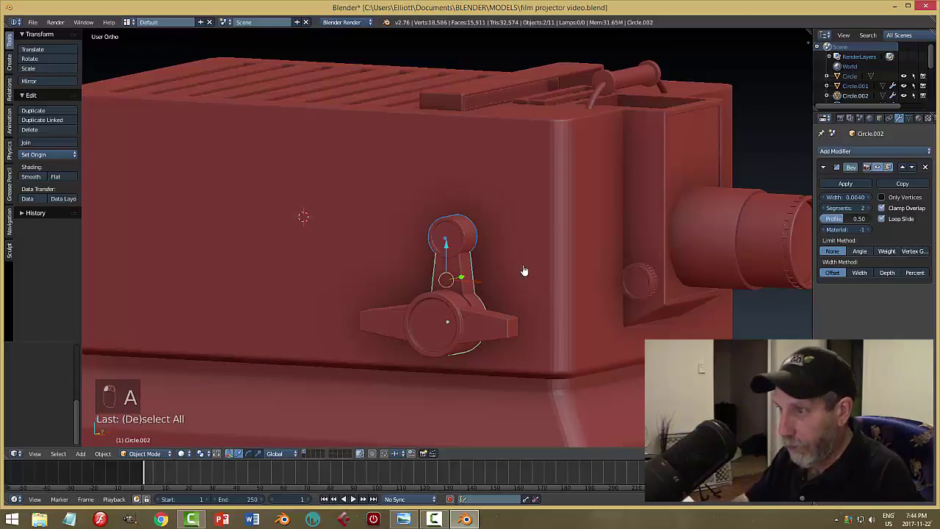
key(ctrl+j)
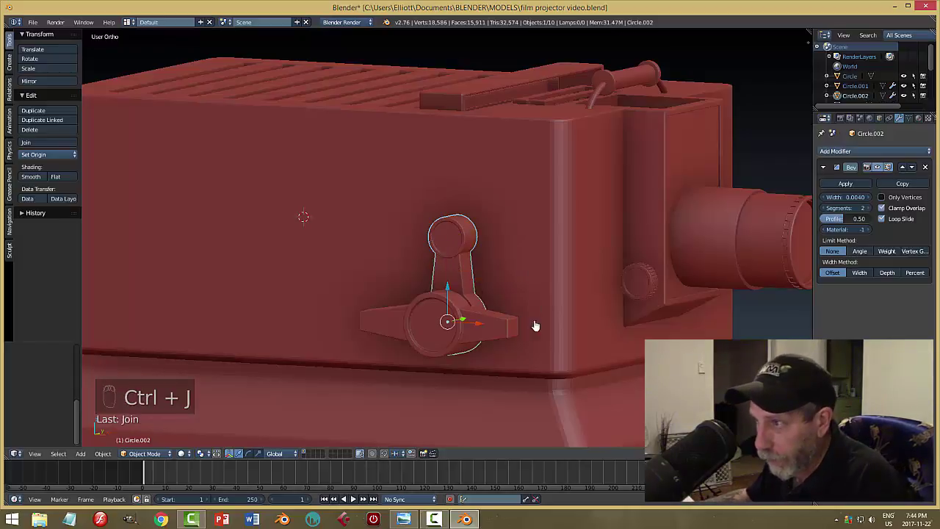
click(845, 183)
Apply the Bevel modifier on the winged knob
scroll(514, 368, up, 3)
right_click(517, 394)
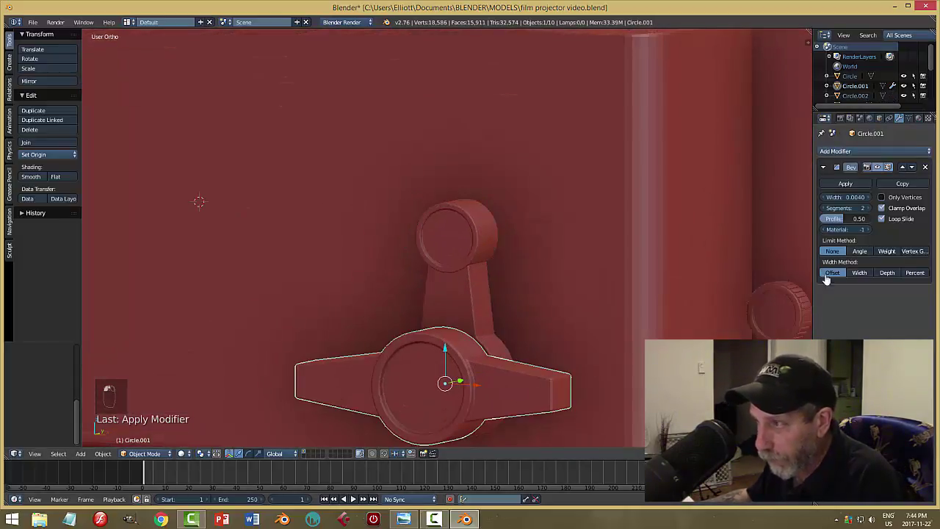
click(845, 183)
Nudge the joined lever arm along the Y axis to close the gap with the winged knob
middle_drag(514, 384, 444, 411)
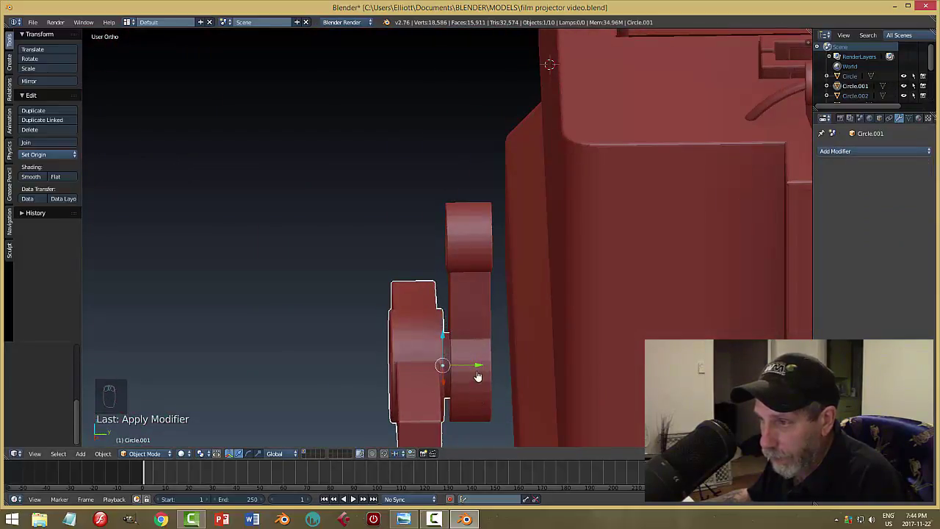
right_click(486, 344)
drag(483, 374, 482, 372)
key(a)
mouse_move(512, 399)
middle_down()
mouse_move(524, 399)
mouse_move(514, 390)
middle_up()
Move the winged knob and lever arm together along the Y axis, outward from the projector body
right_click(426, 360)
shift+right_click(478, 352)
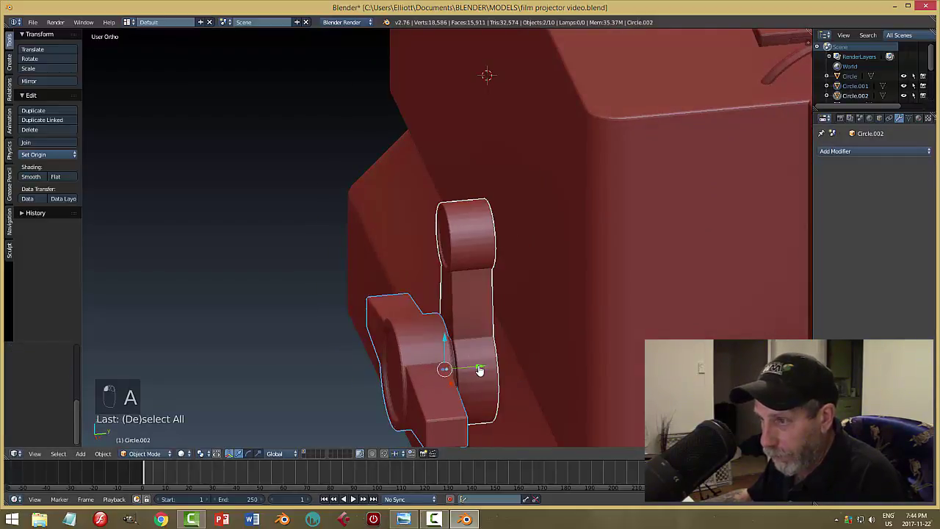
drag(479, 370, 536, 367)
middle_drag(588, 377, 555, 381)
drag(535, 377, 459, 378)
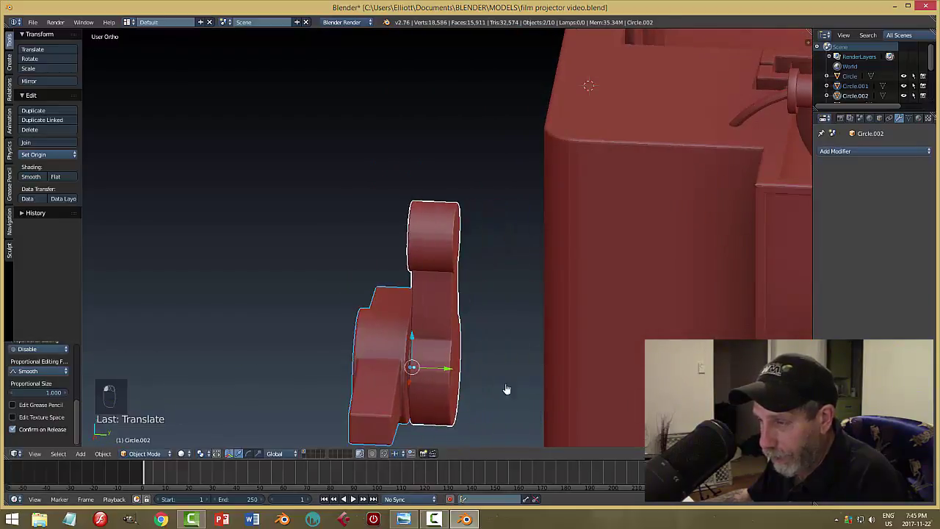
Inset the large round end face on the lever arm's side facing the projector body
middle_drag(459, 377, 472, 390)
right_click(453, 390)
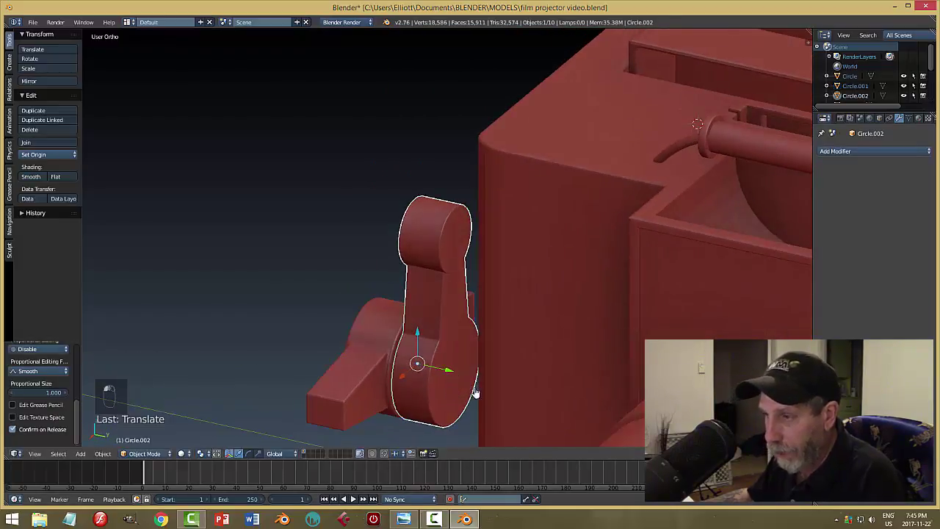
middle_drag(536, 414, 599, 411)
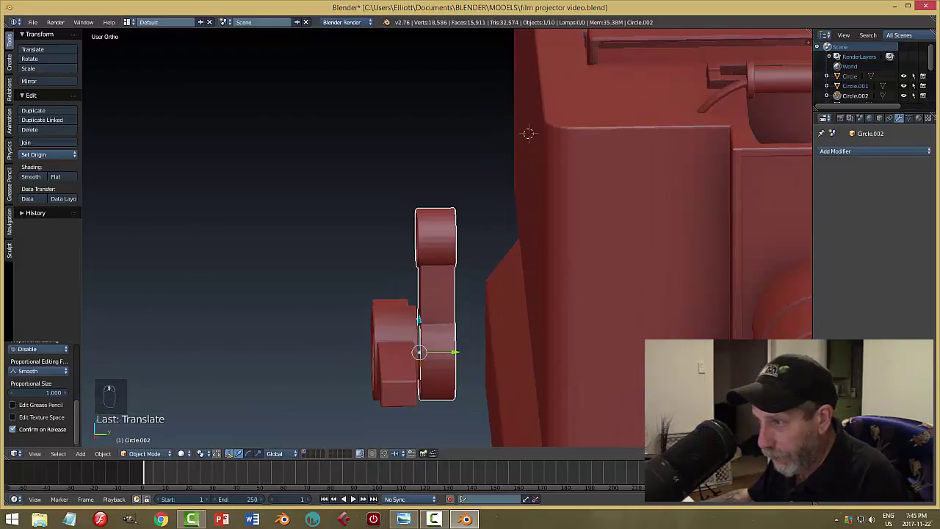
middle_drag(623, 380, 533, 380)
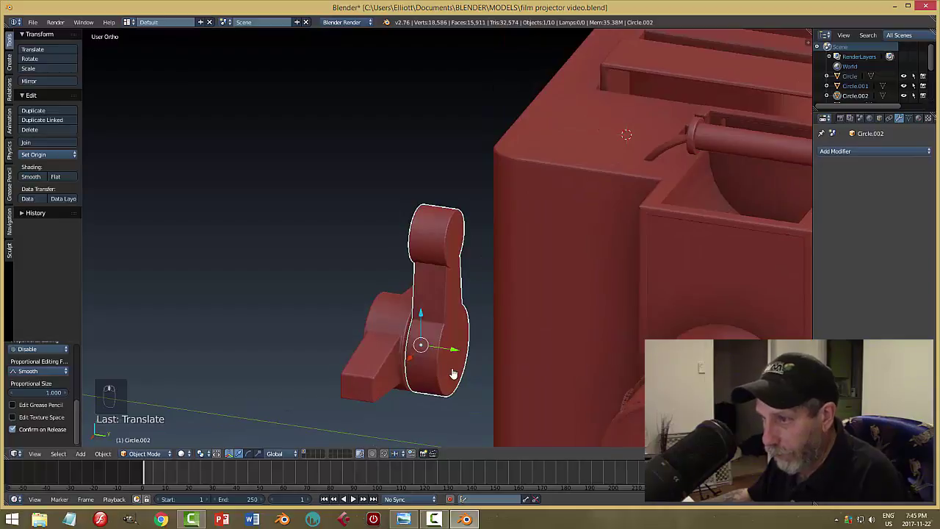
key(Tab)
click(522, 369)
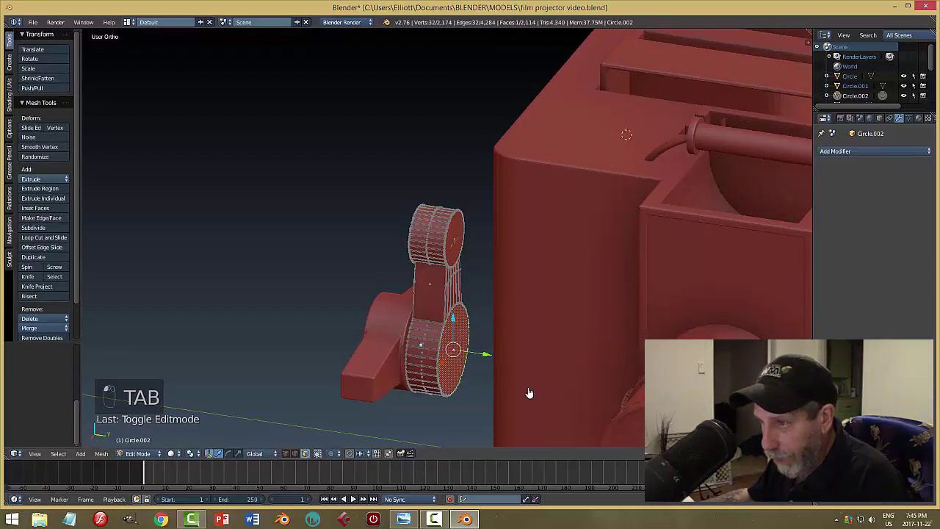
key(i)
click(640, 391)
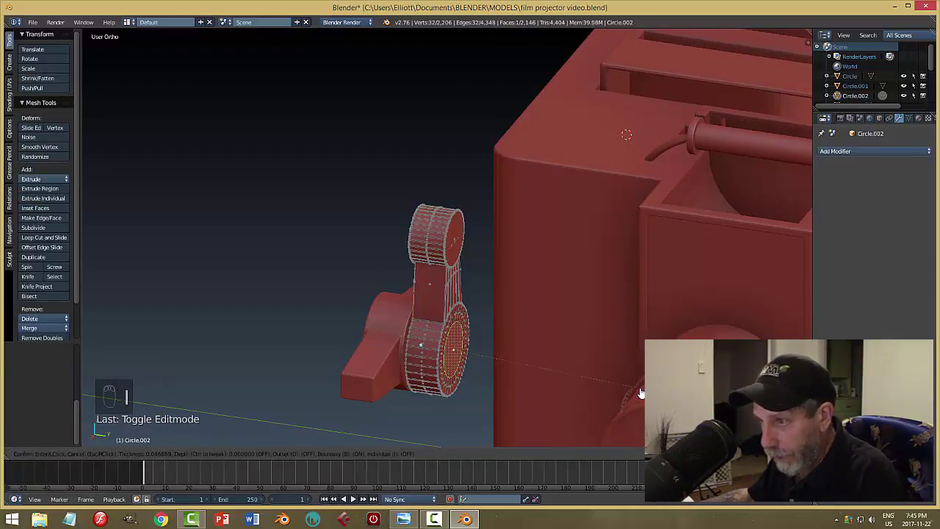
Extrude the lever's inset face toward the projector body as a short shaft, and return to Object Mode
middle_drag(485, 400, 496, 401)
key(e)
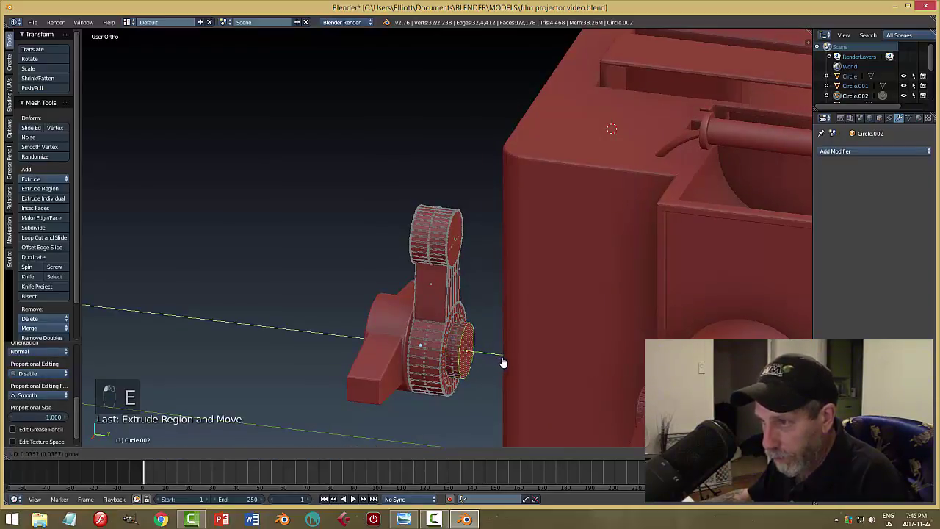
click(520, 379)
key(a)
key(Tab)
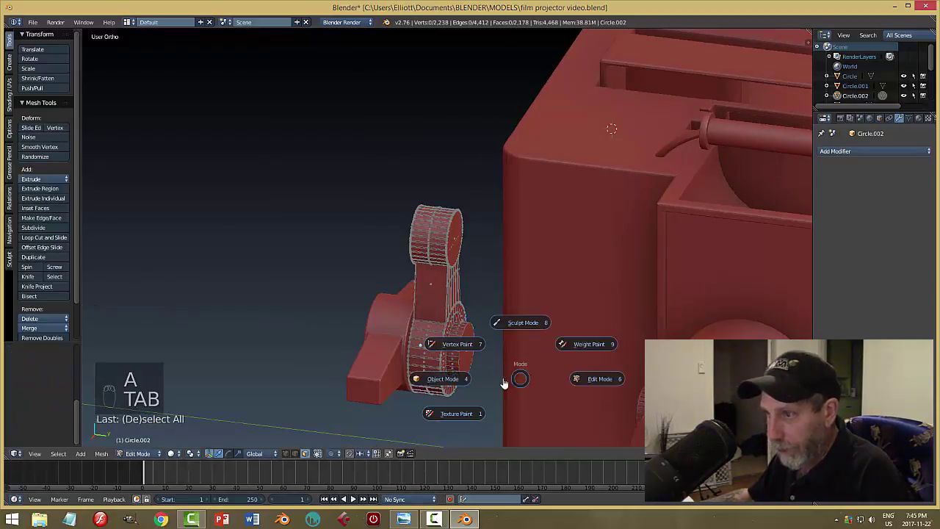
click(464, 382)
Move the lever and winged knob together along the Y axis until the shaft meets the projector body, and deselect them
middle_drag(464, 382, 507, 392)
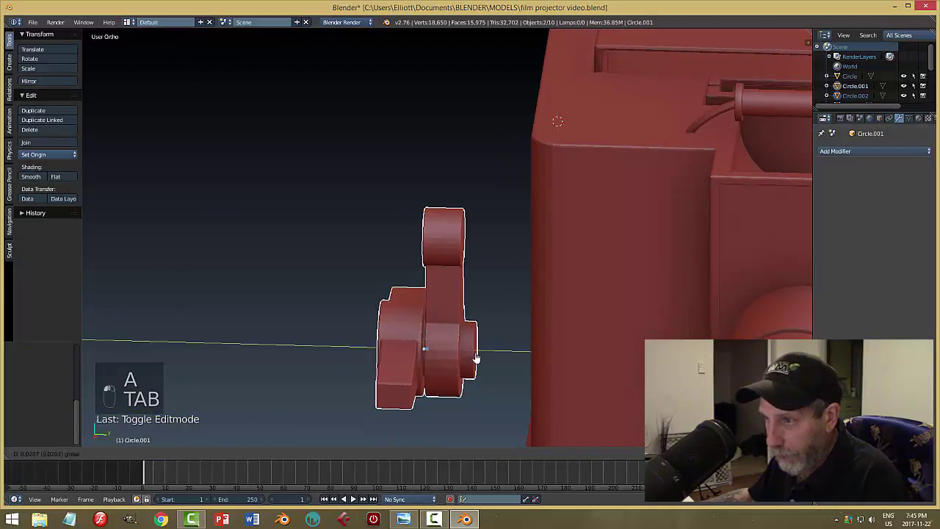
drag(476, 358, 542, 382)
middle_drag(541, 382, 546, 380)
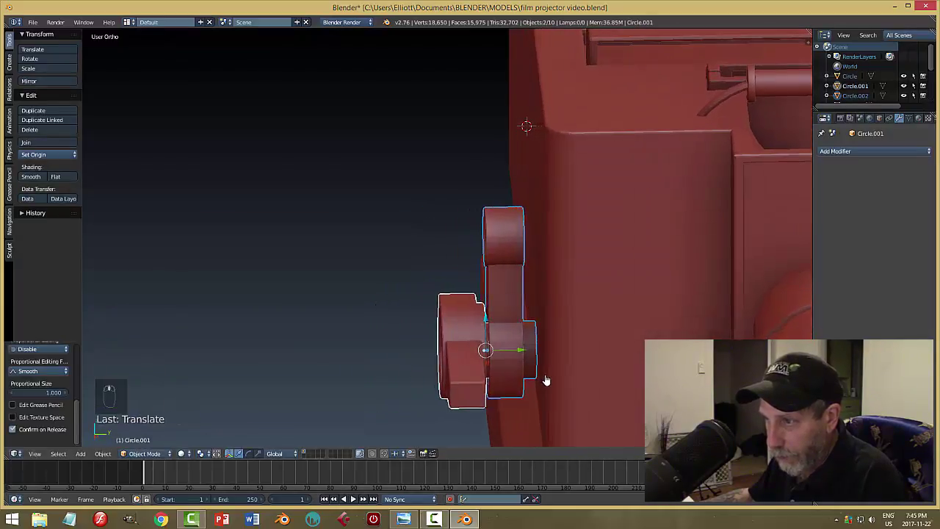
drag(512, 357, 523, 356)
key(a)
middle_drag(569, 359, 503, 326)
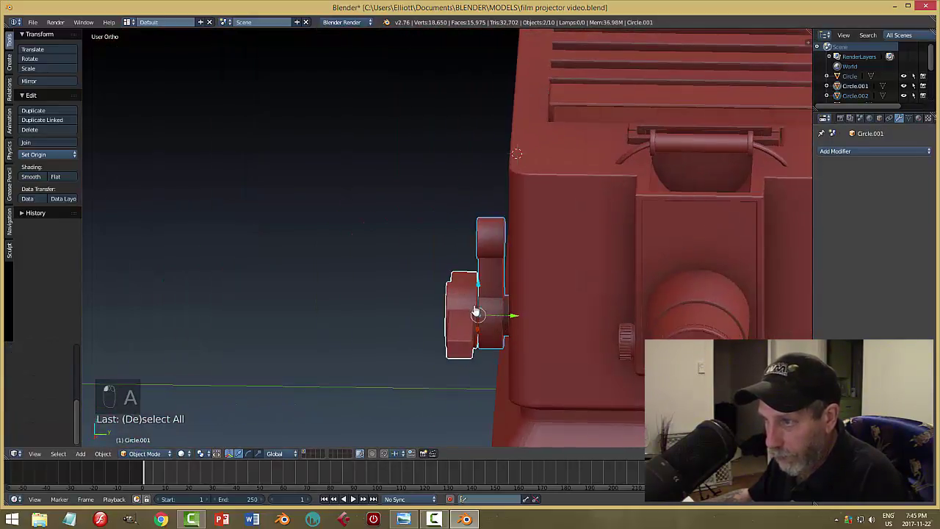
drag(514, 319, 514, 324)
key(a)
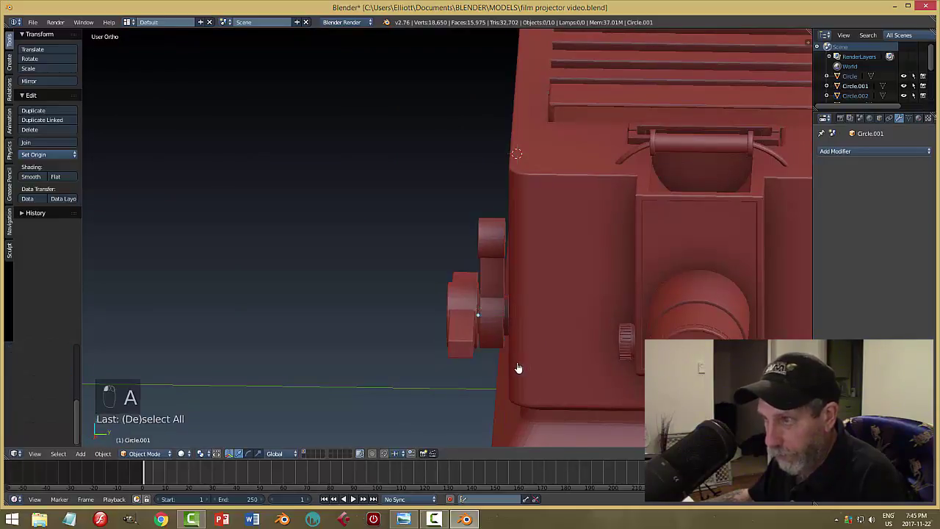
Rotate the winged knob slightly around the Y axis so its wings tilt on the projector's side
middle_drag(518, 369, 606, 323)
scroll(578, 336, down, 3)
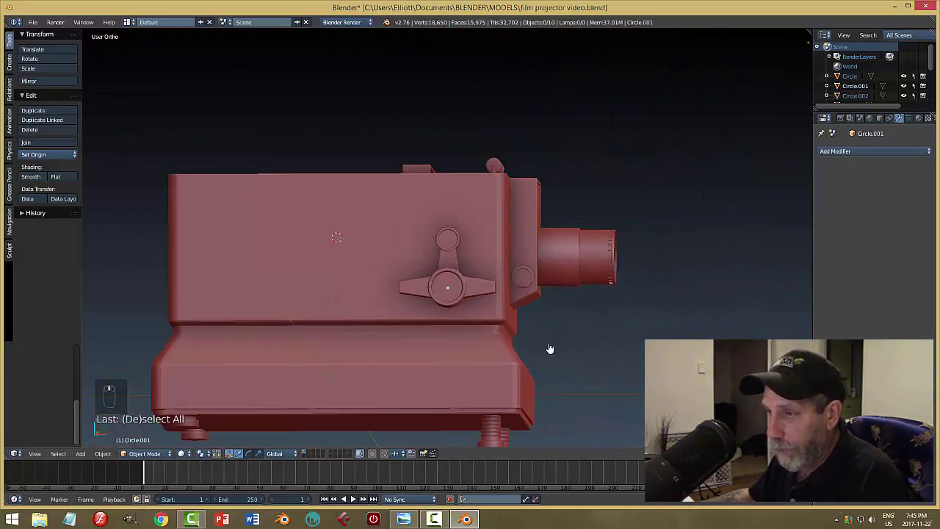
middle_drag(550, 348, 509, 359)
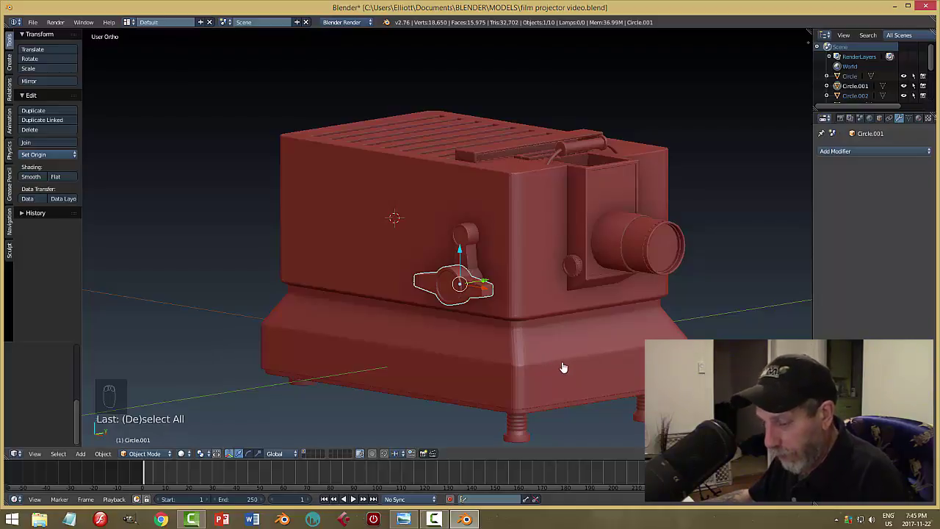
key(r)
key(y)
click(567, 341)
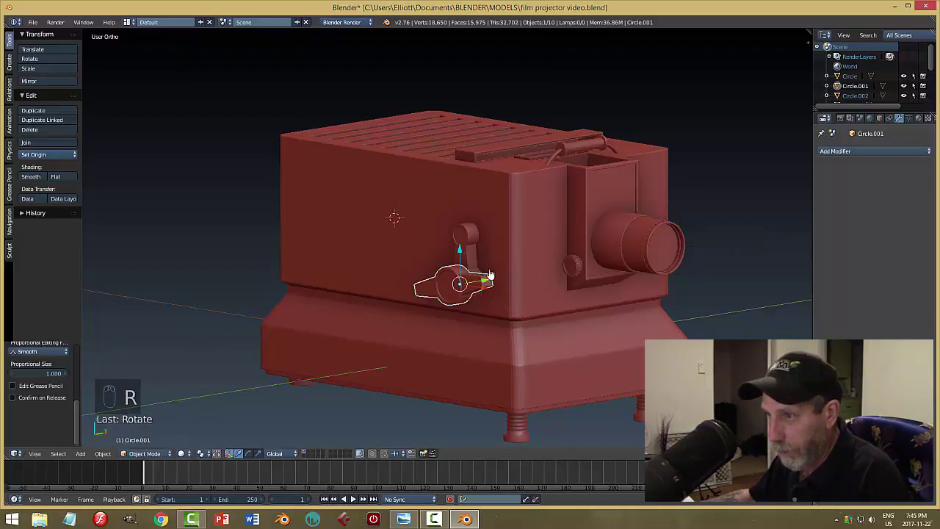
Join the winged knob and the lever arm into one object
right_click(472, 249)
middle_drag(492, 323, 572, 332)
scroll(563, 334, up, 3)
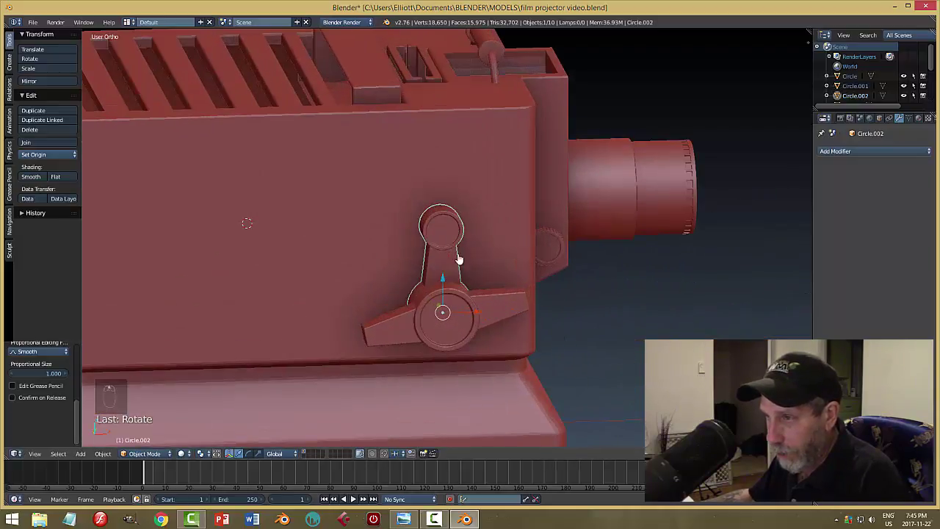
shift+right_click(499, 306)
shift+right_click(447, 239)
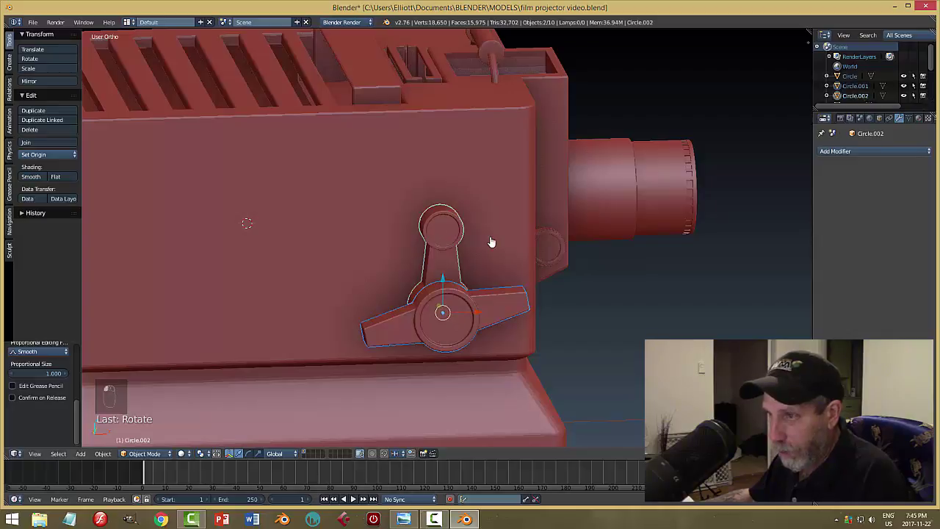
key(ctrl+j)
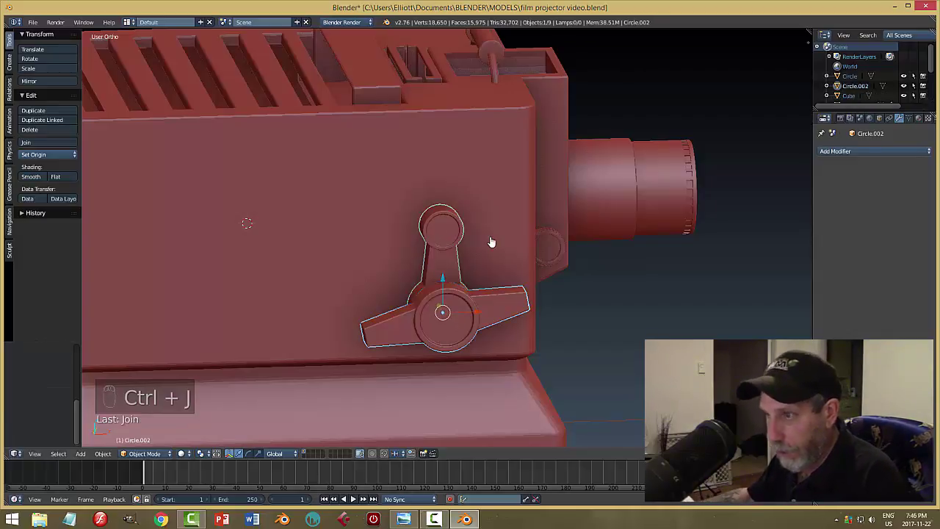
Deselect everything and save over the existing film projector video.blend file
key(a)
key(ctrl+s)
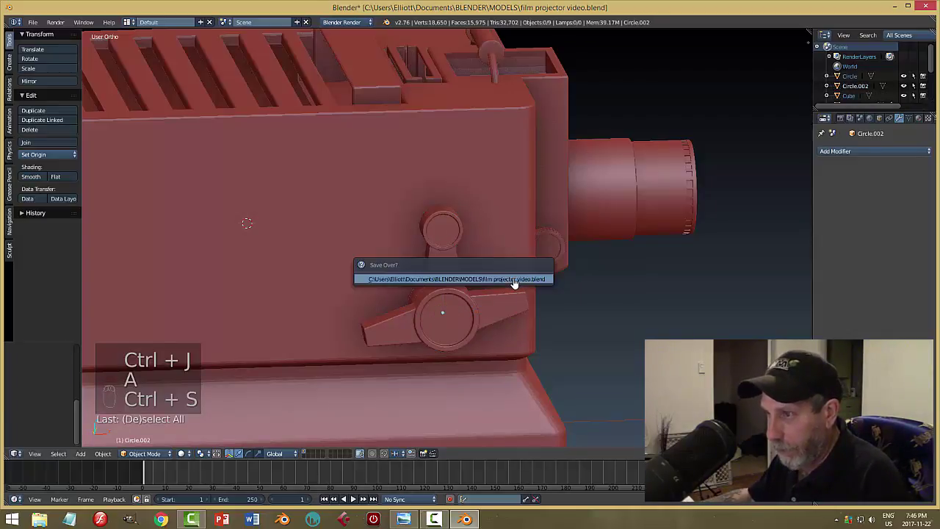
click(514, 279)
Scale the joined lever and knob down slightly and adjust their position on the projector's side
middle_drag(515, 287, 535, 310)
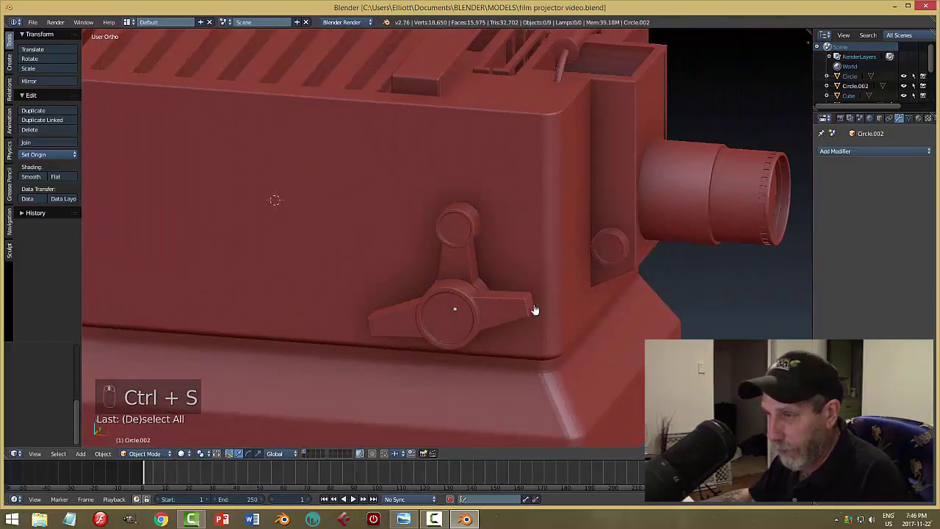
right_click(535, 310)
key(s)
click(616, 329)
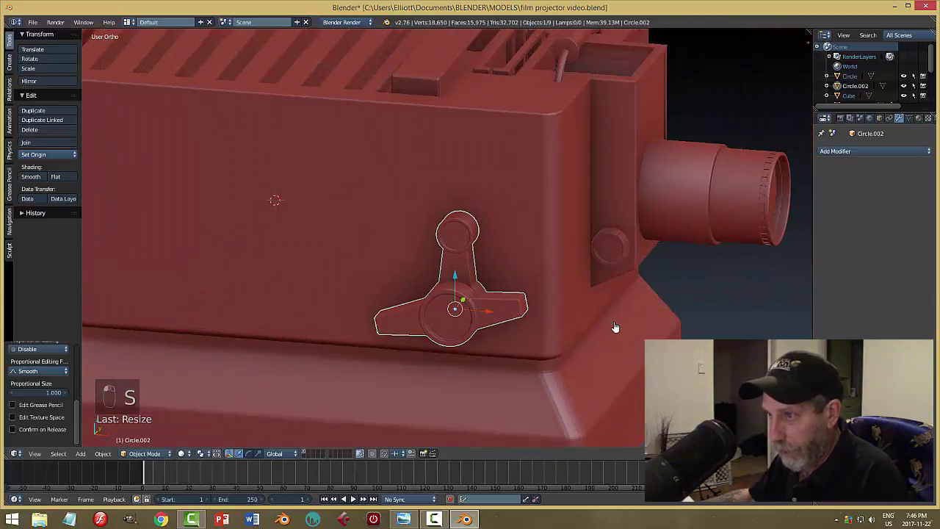
middle_drag(614, 329, 606, 327)
drag(450, 300, 454, 318)
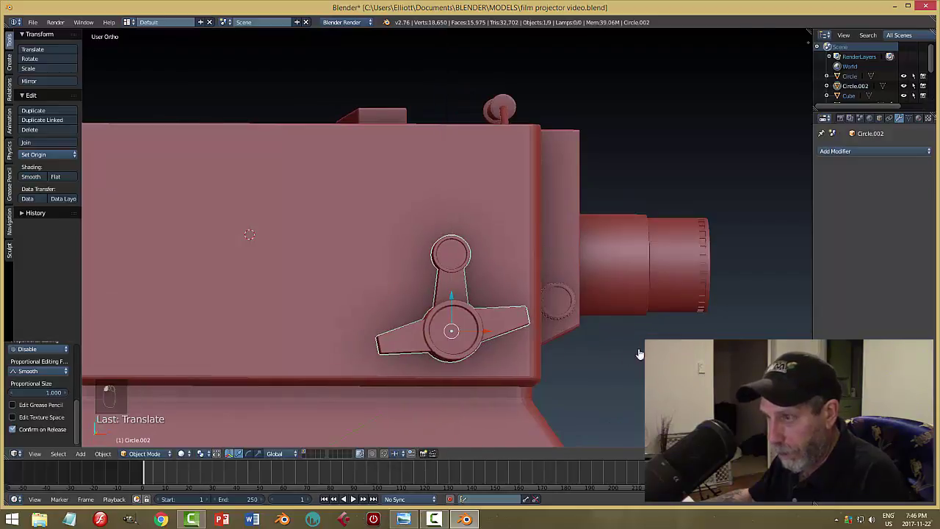
middle_drag(487, 338, 557, 362)
Clear the selection and overwrite film projector video.blend with the current model
key(a)
key(ctrl+s)
click(524, 360)
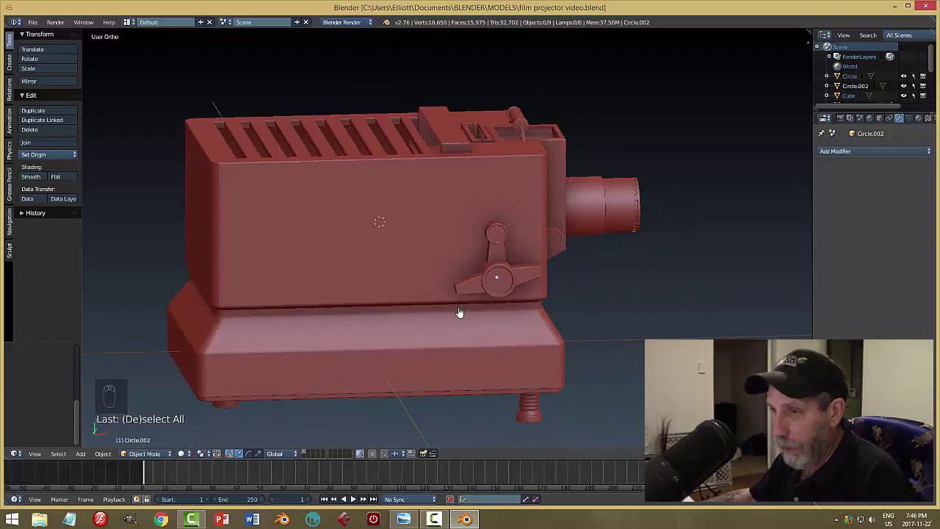
Examine the side panel behind the lever in the reference image Filmstrip Projector final3.png, and return to Blender
middle_drag(459, 312, 407, 310)
middle_drag(575, 346, 491, 289)
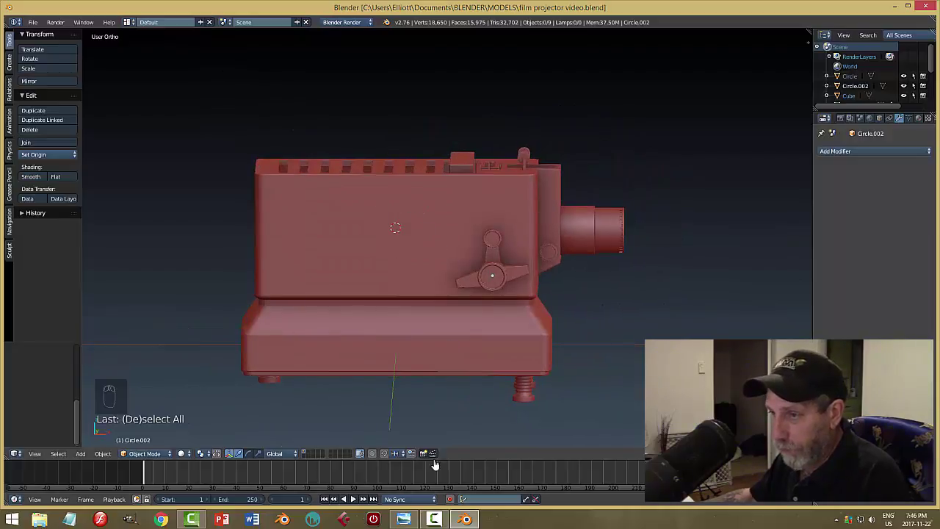
key(alt+Tab)
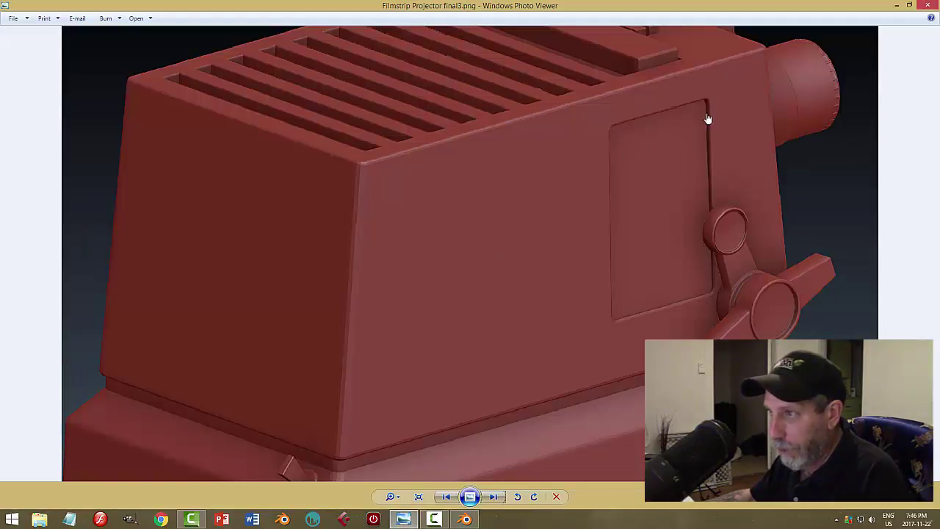
click(465, 519)
middle_drag(627, 265, 614, 270)
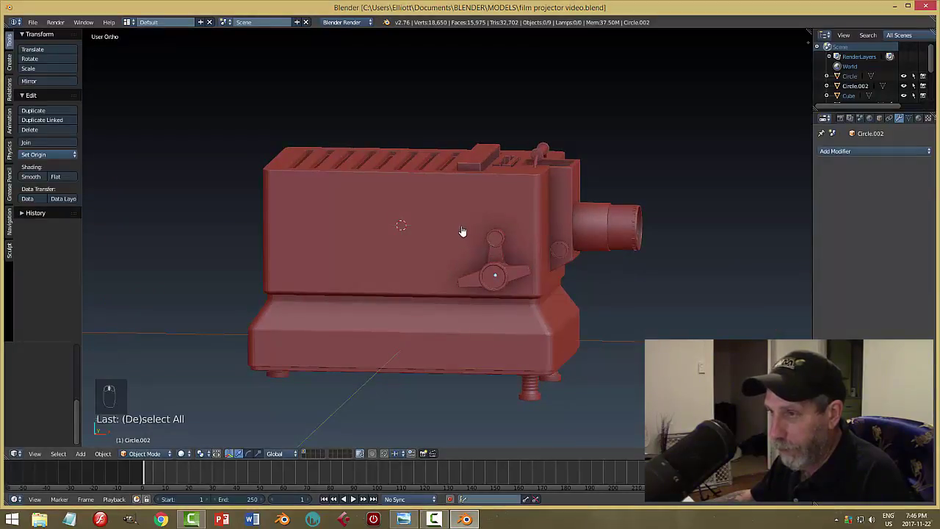
Add a plane mesh and rotate it 90 degrees around the X axis so it stands upright
key(shift+a)
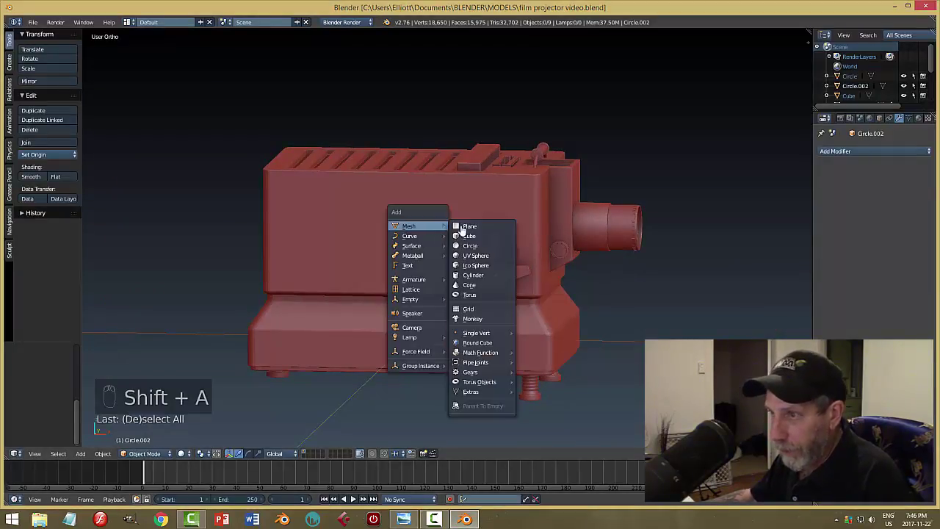
click(466, 227)
middle_drag(558, 221, 539, 225)
text(r)
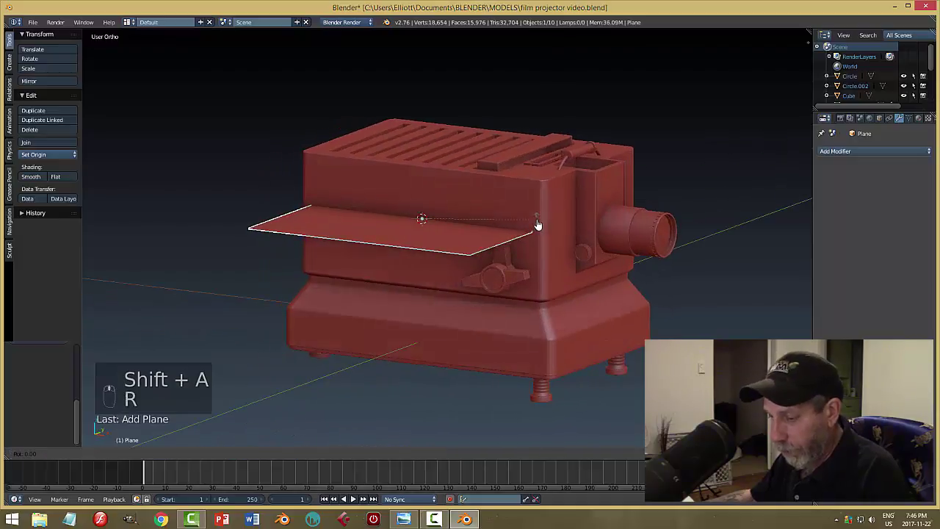
text(x90)
key(Return)
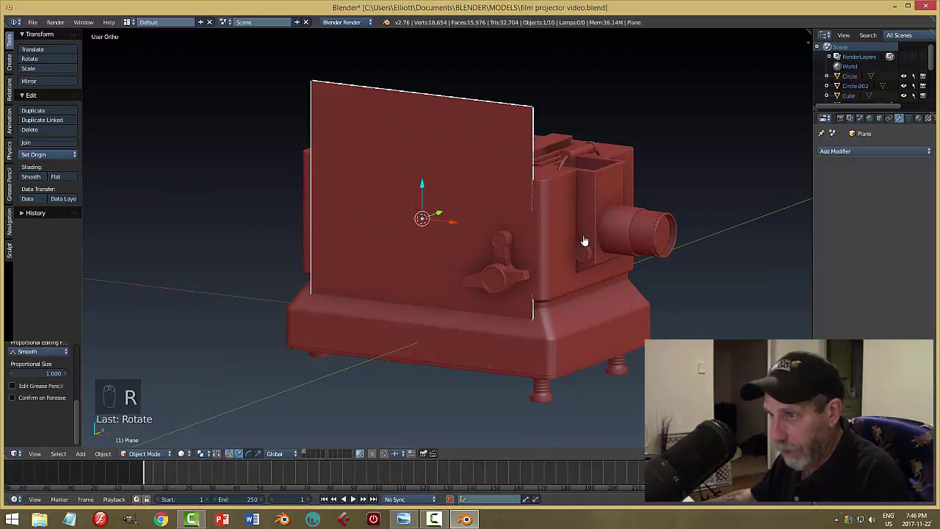
Scale the plane to about 0.36 and shift it toward the lever on the projector's side
key(s)
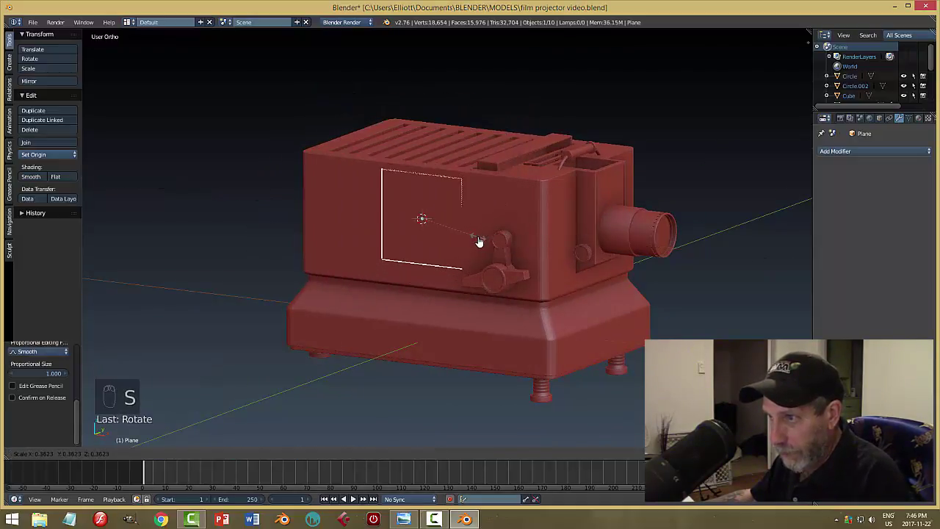
click(479, 243)
drag(460, 232, 480, 242)
middle_drag(501, 222, 489, 212)
drag(490, 212, 500, 230)
middle_drag(500, 230, 556, 210)
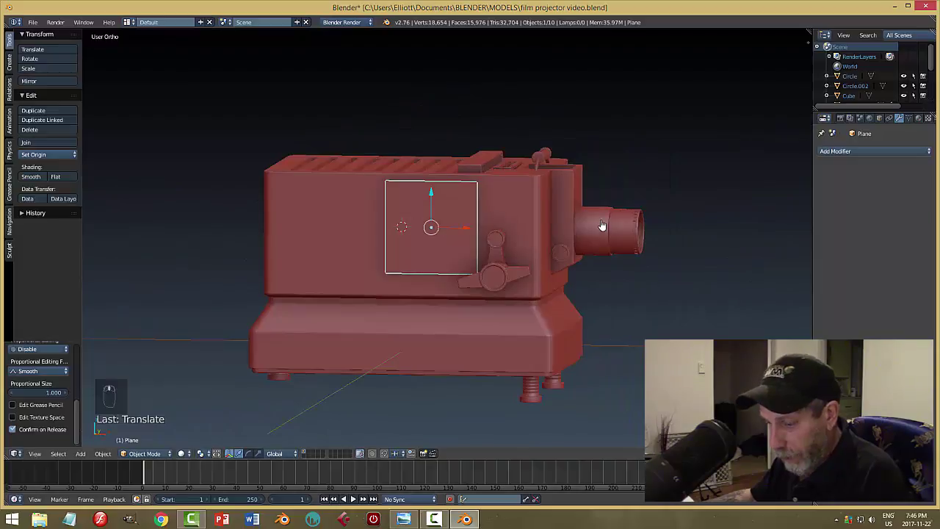
Scale the plane to about 0.78 along X and reposition it beside the lever, along the projector's side wall
key(s)
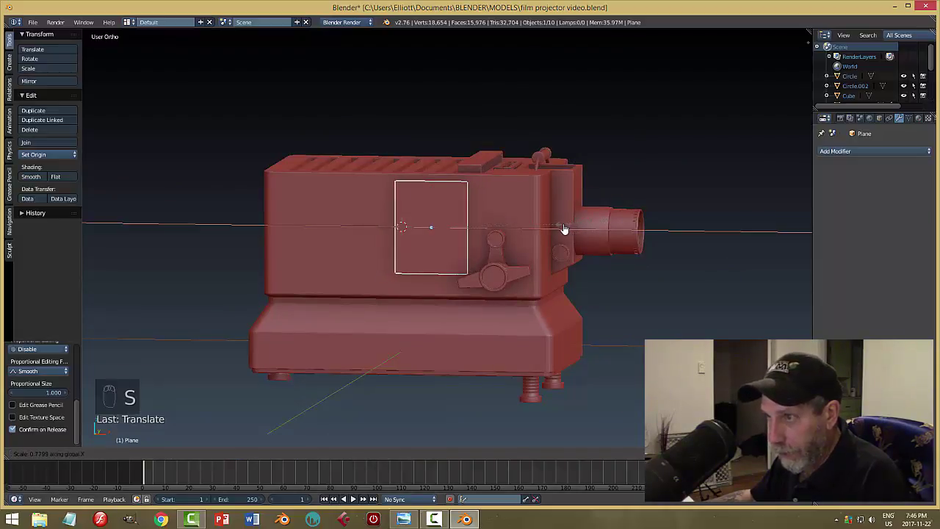
click(564, 226)
drag(436, 206, 436, 207)
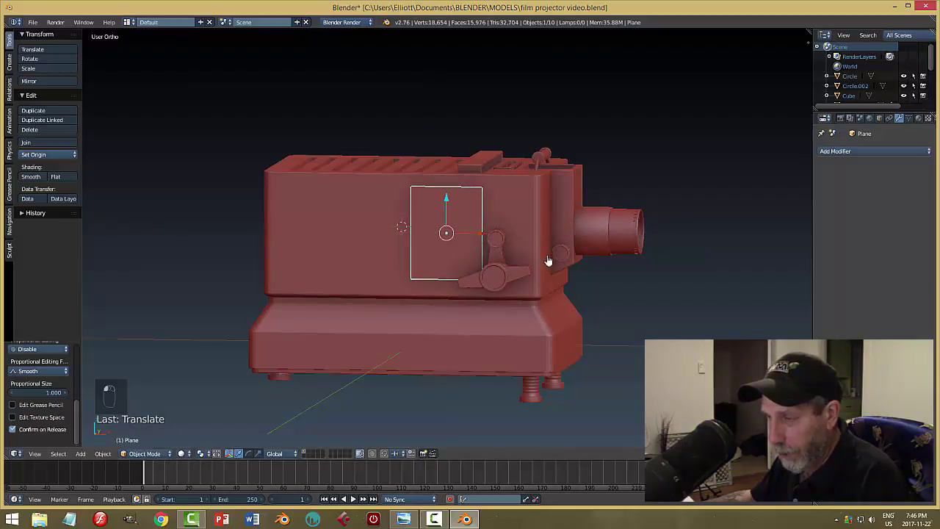
middle_drag(548, 262, 452, 308)
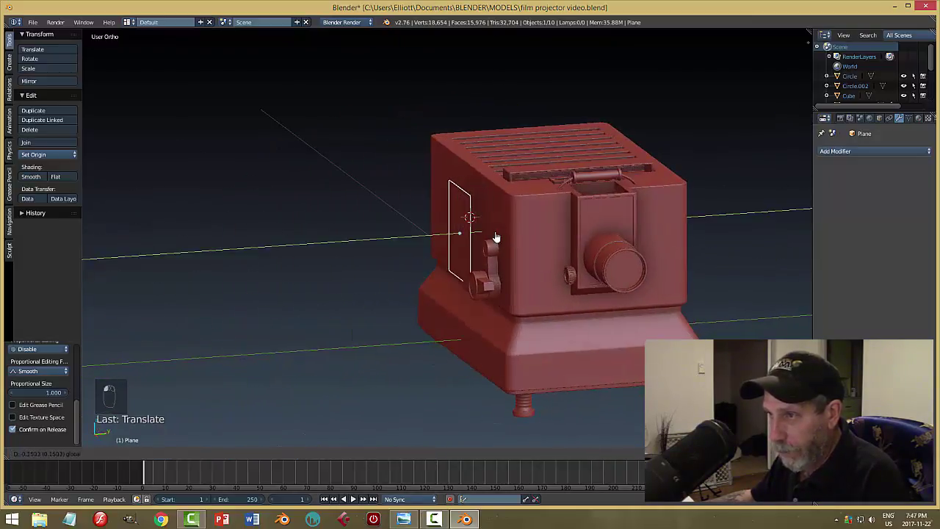
middle_drag(518, 235, 515, 262)
Extrude the upright plane along Y into a thin slab and adjust the extruded face to set its thickness
key(Tab)
key(e)
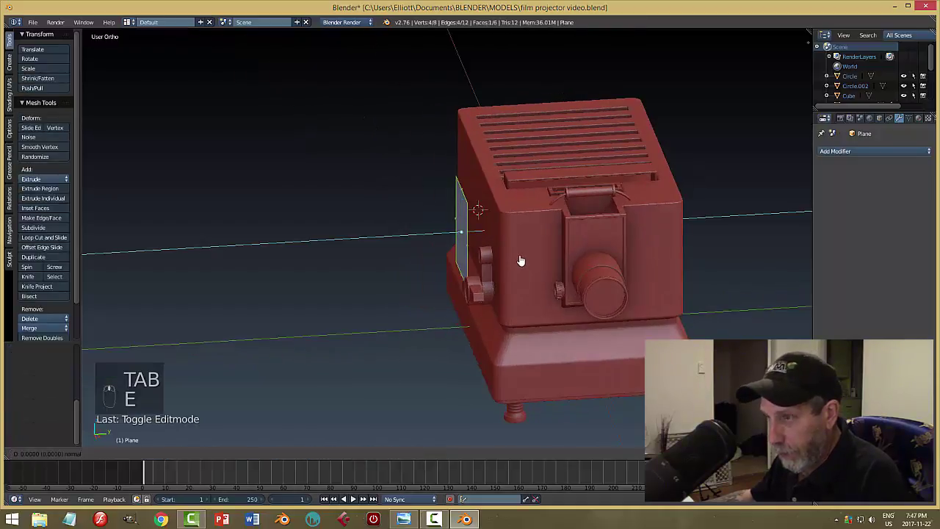
click(520, 260)
key(e)
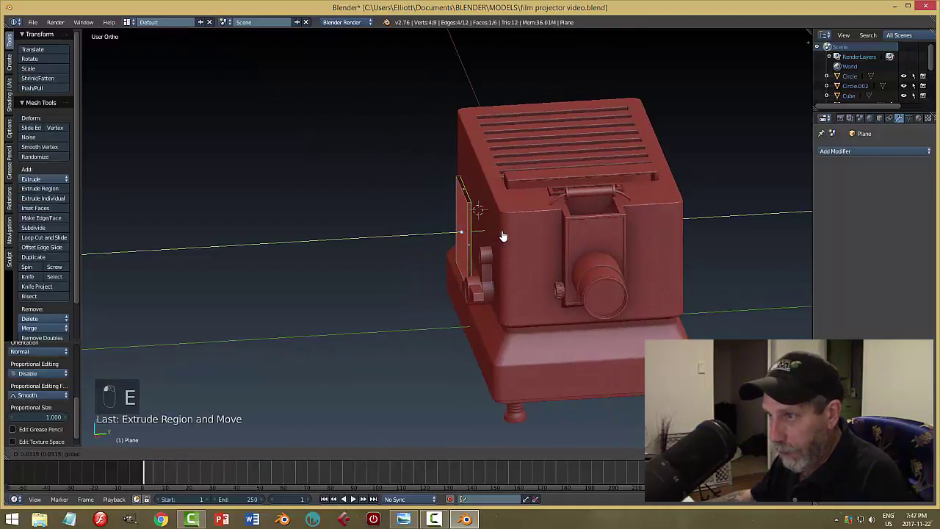
click(503, 236)
scroll(496, 224, up, 3)
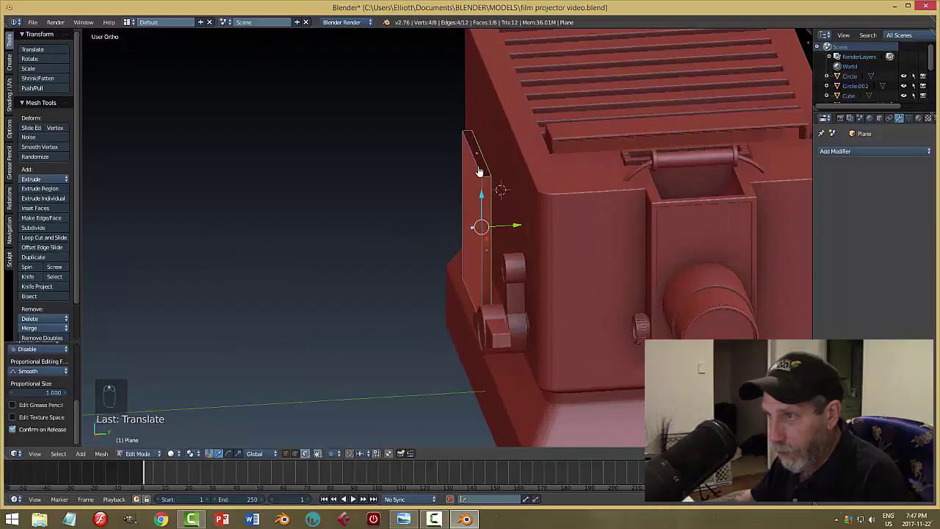
drag(517, 231, 502, 235)
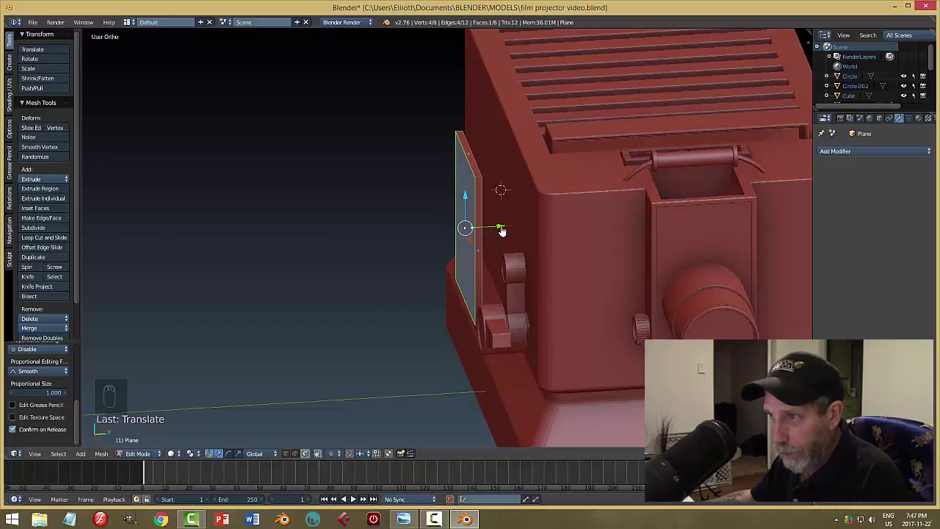
drag(502, 230, 514, 232)
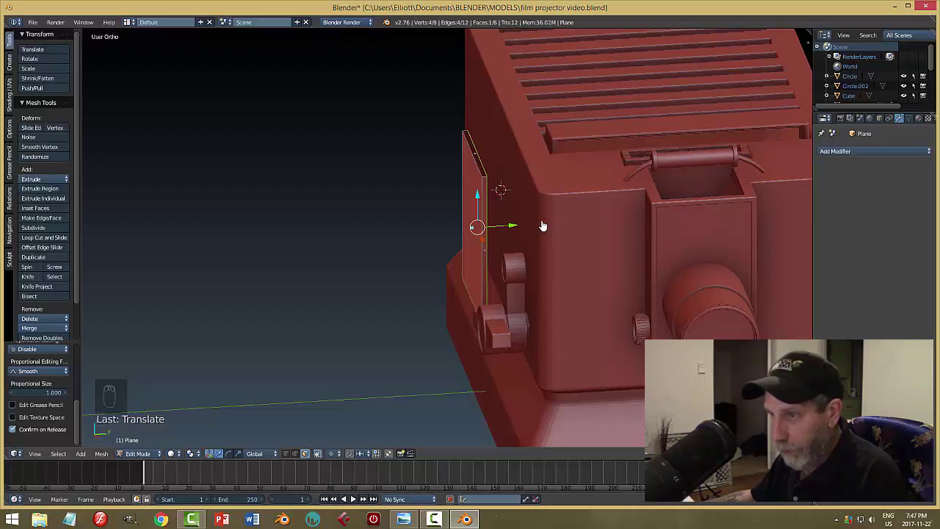
Recalculate the normals of all the slab's faces, leaving nothing selected
key(a)
key(a)
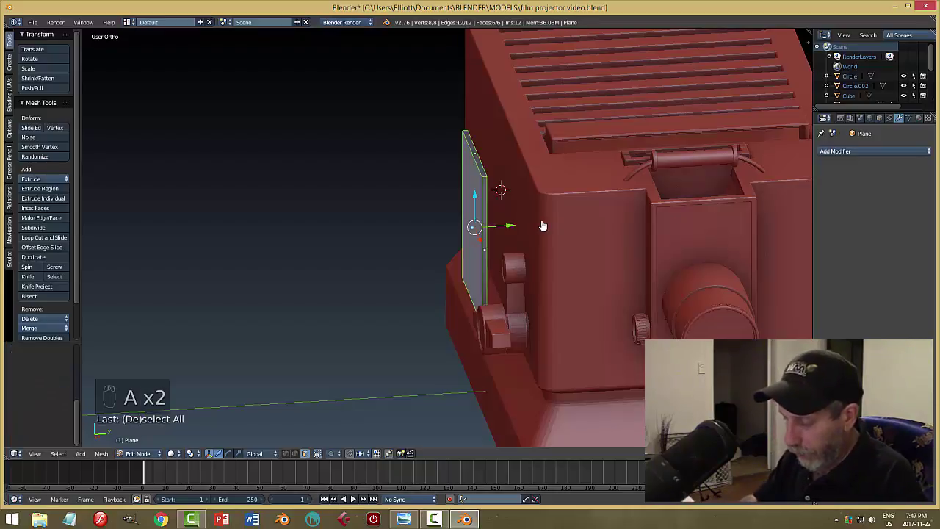
key(ctrl+n)
key(a)
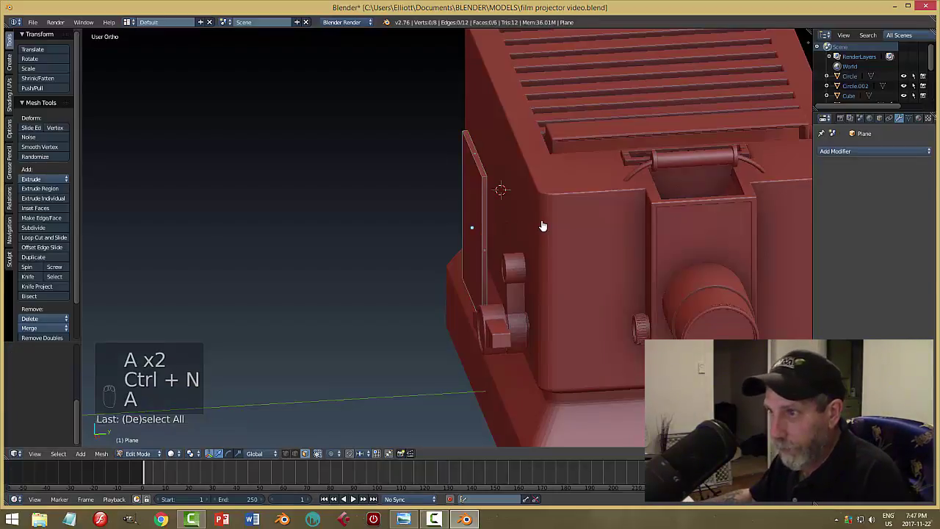
Switch to edge selection and select three of the short corner edges across the side panel's thickness
middle_drag(501, 237, 586, 217)
middle_drag(594, 215, 604, 214)
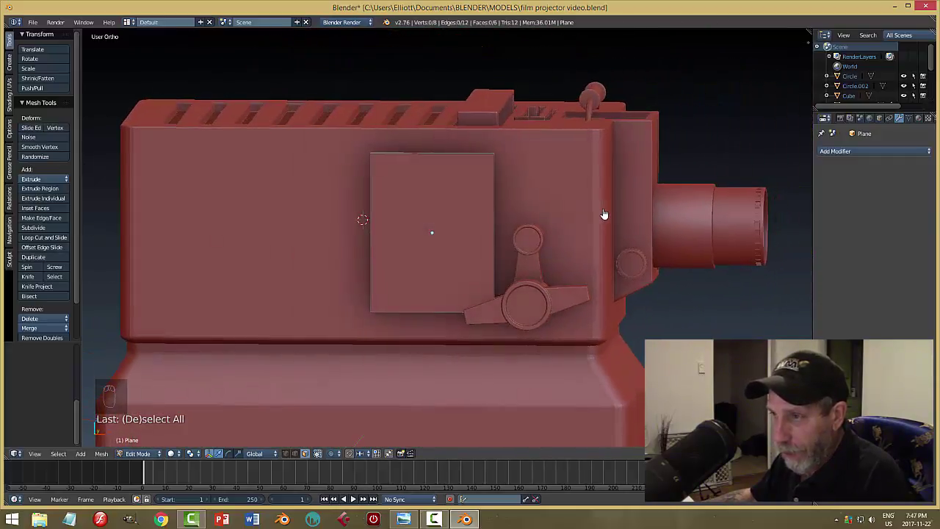
middle_drag(558, 234, 504, 174)
key(ctrl+Tab)
click(548, 224)
right_click(499, 171)
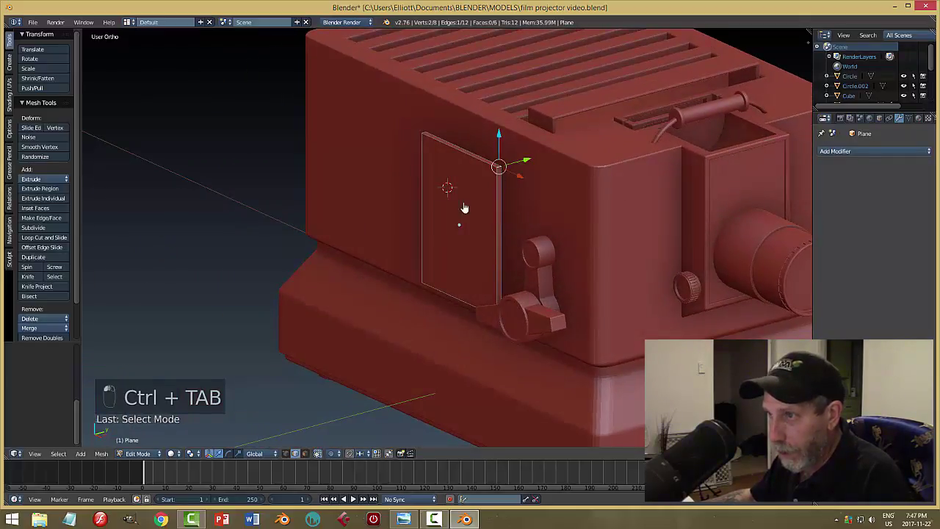
middle_drag(464, 207, 421, 211)
shift+right_click(393, 204)
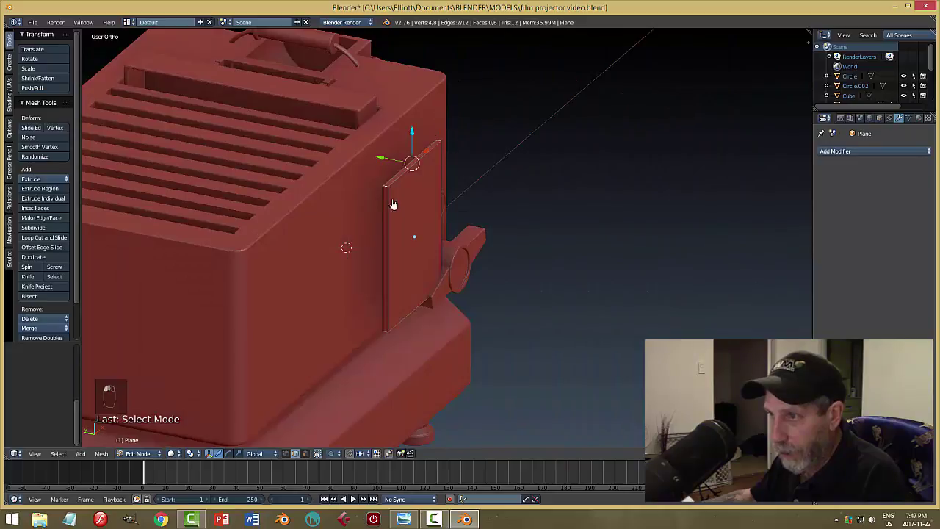
shift+right_click(387, 336)
middle_drag(389, 336, 436, 279)
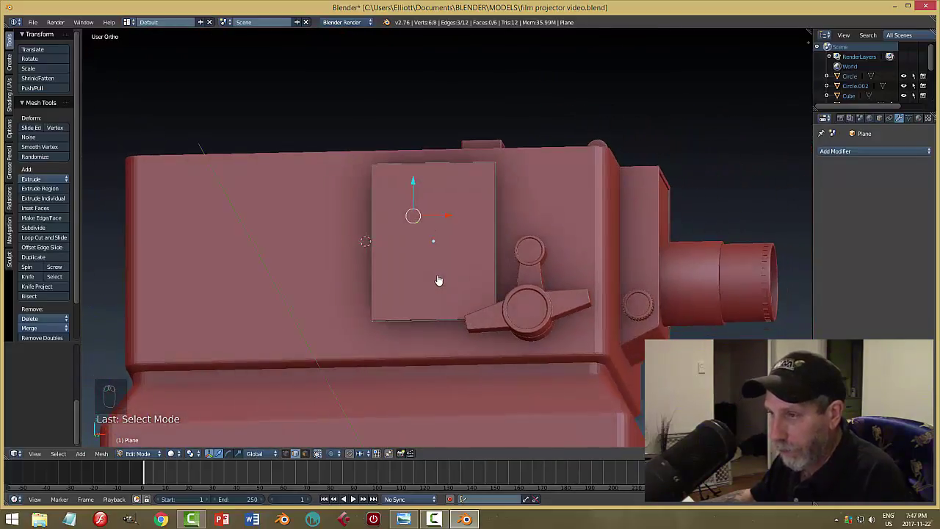
Return to Object Mode and hide the lever and winged knob covering the panel's lower corner
key(Tab)
click(384, 277)
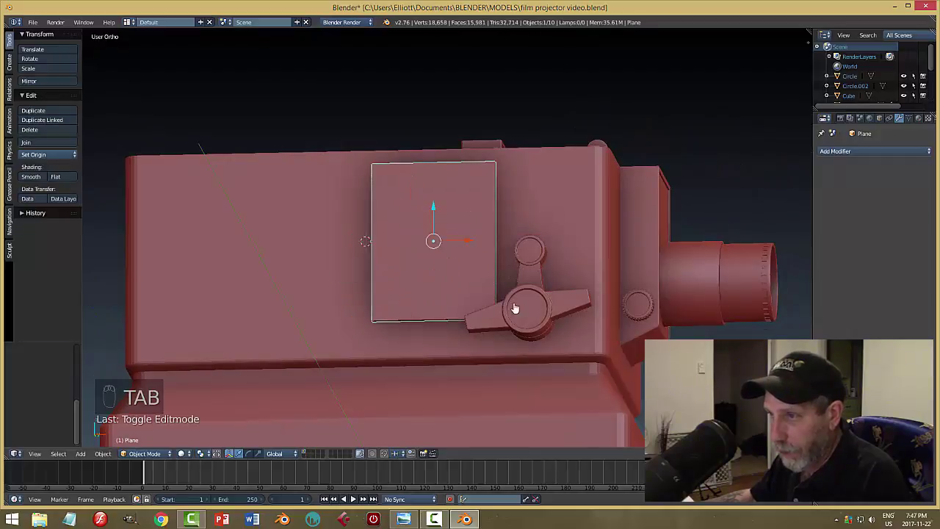
right_click(526, 308)
key(h)
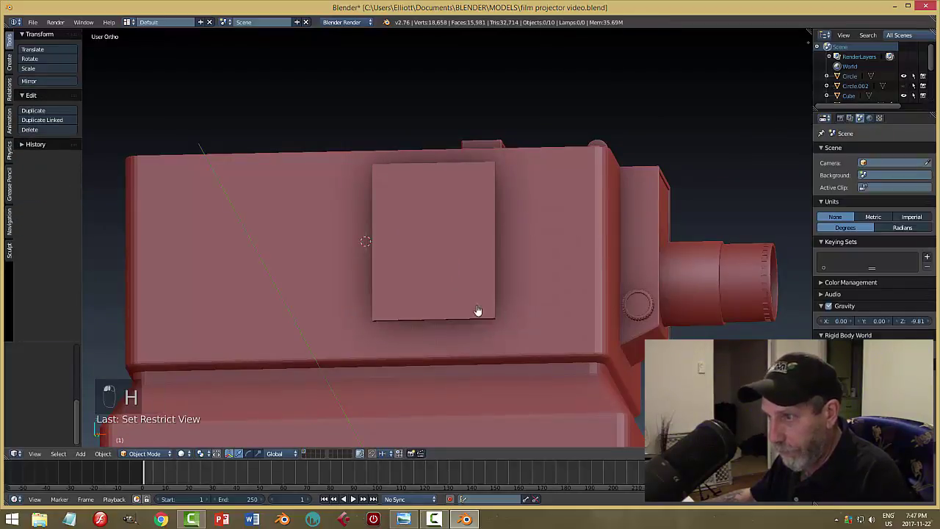
middle_drag(478, 311, 474, 296)
Add the panel's fourth short corner edge to the selection and round all four corners with a four-segment bevel
right_click(485, 294)
key(Tab)
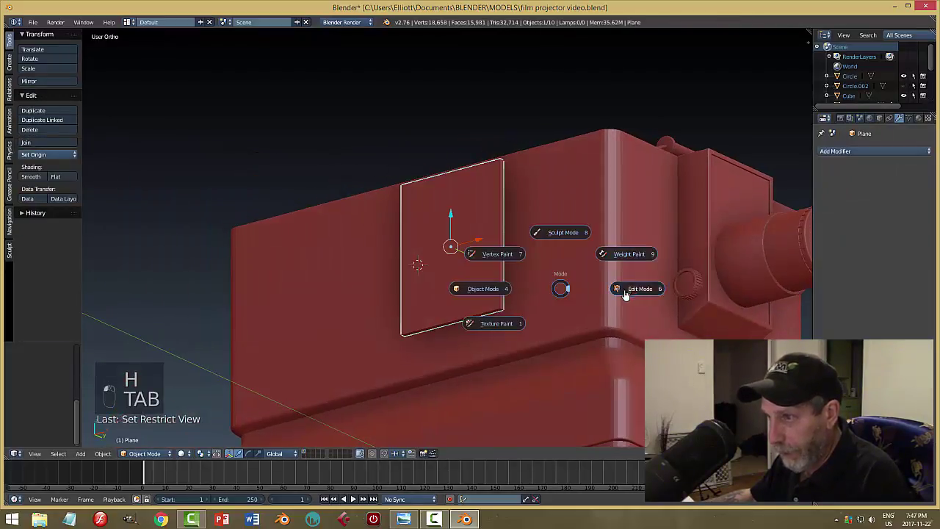
click(625, 291)
shift+right_click(502, 314)
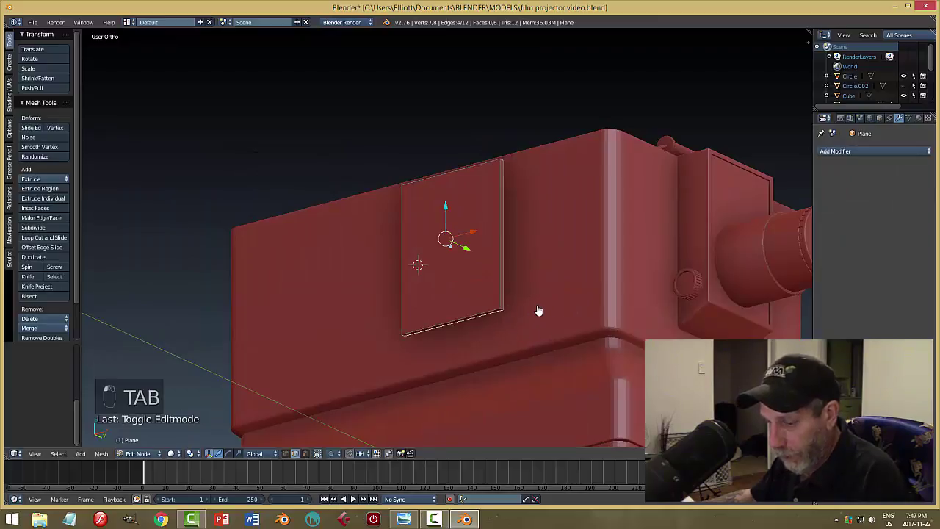
key(ctrl+z)
shift+right_click(504, 314)
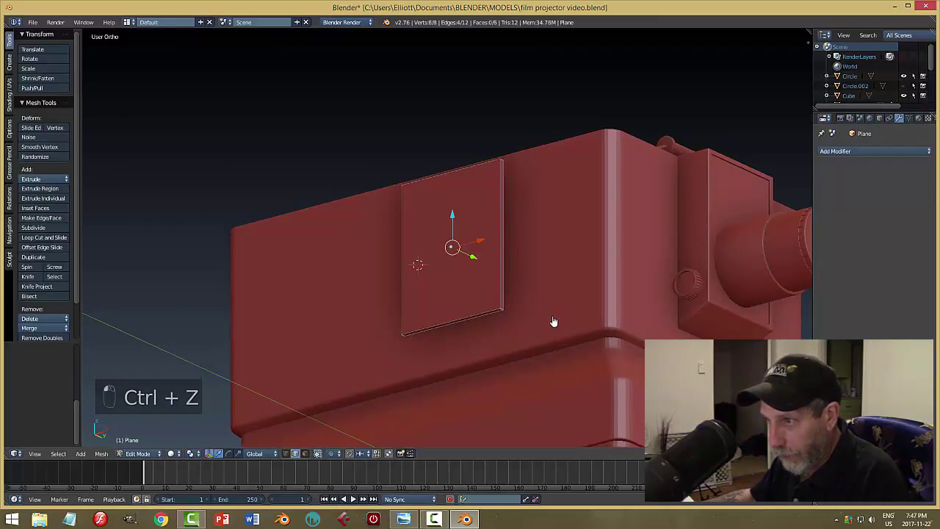
scroll(554, 321, up, 3)
key(ctrl+b)
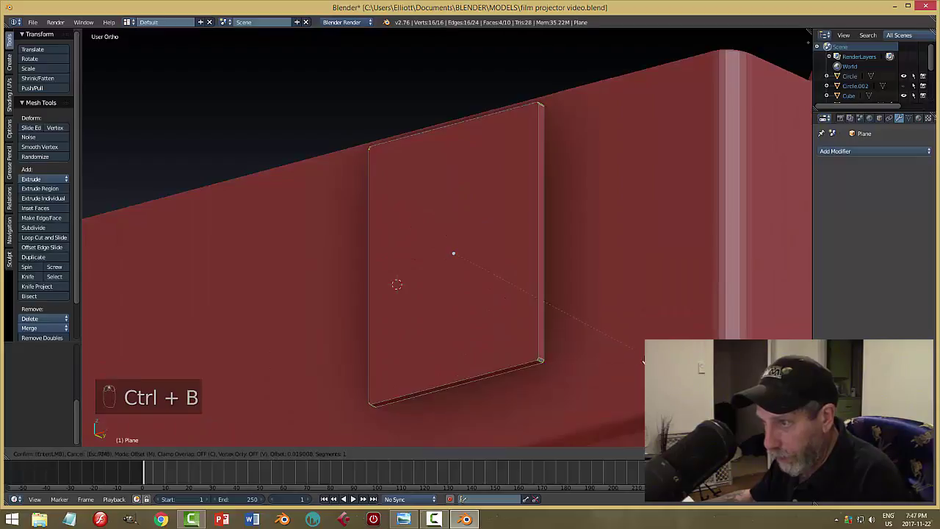
scroll(646, 356, up, 3)
key(Return)
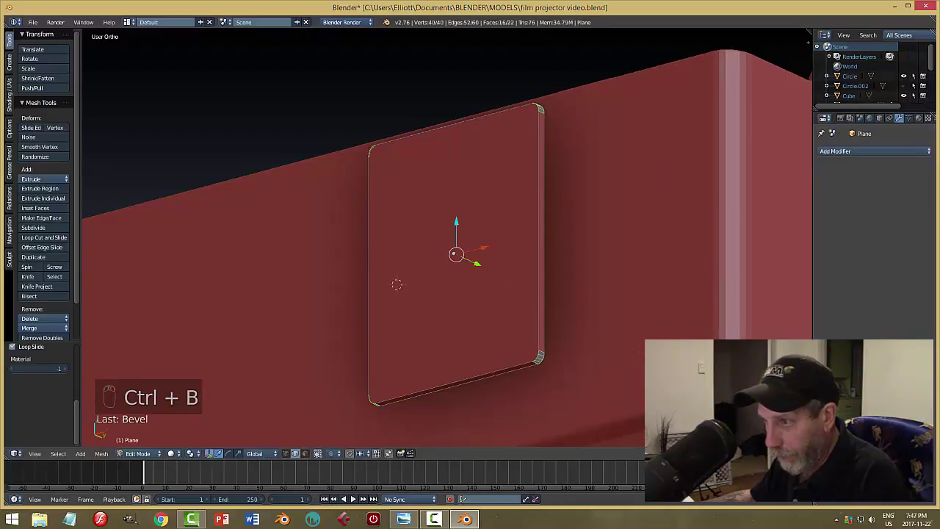
key(a)
key(Tab)
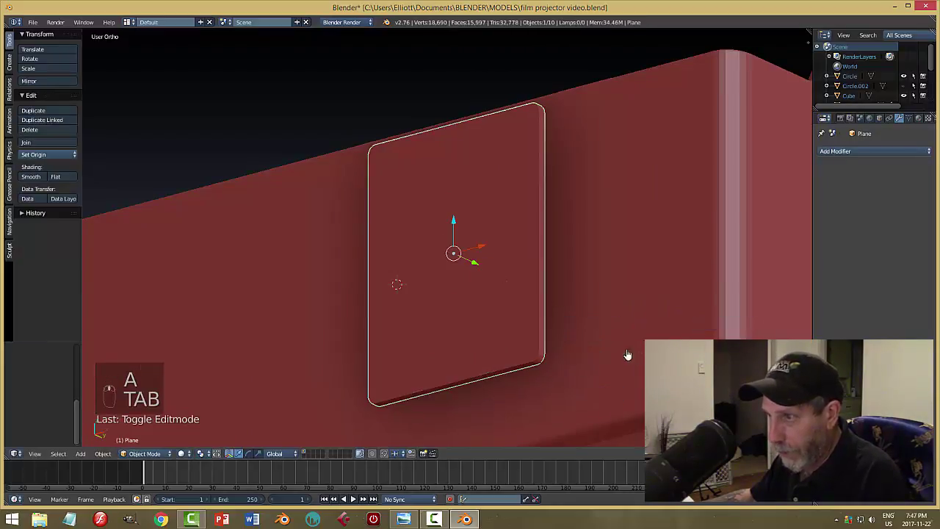
Sink the panel along Y into the projector's side wall and unhide the lever and winged knob
middle_drag(625, 357, 573, 302)
drag(525, 242, 577, 260)
middle_drag(577, 260, 597, 235)
drag(584, 224, 590, 227)
middle_drag(590, 227, 661, 278)
key(alt+h)
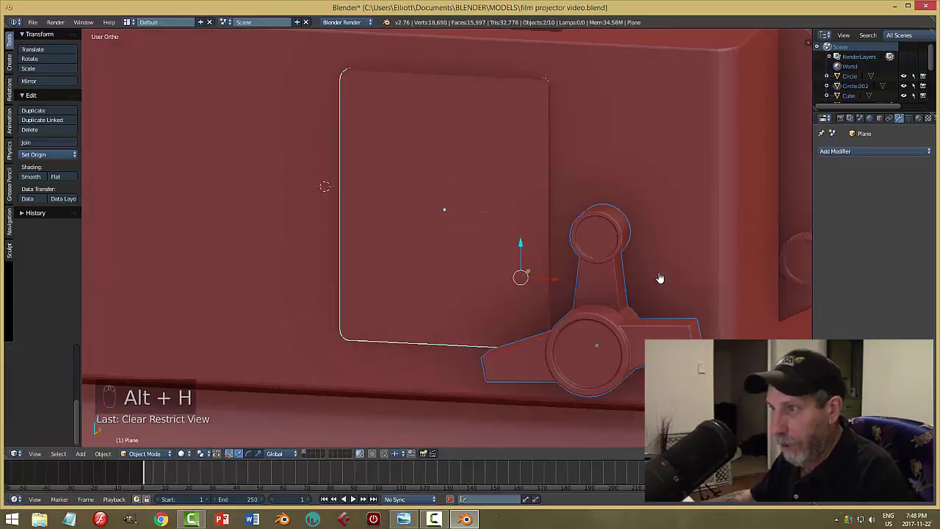
Move the panel together with the lever and winged knob slightly along X toward the lens
mouse_move(573, 311)
middle_down()
mouse_move(632, 299)
mouse_move(607, 308)
mouse_move(572, 294)
middle_up()
scroll(572, 294, down, 3)
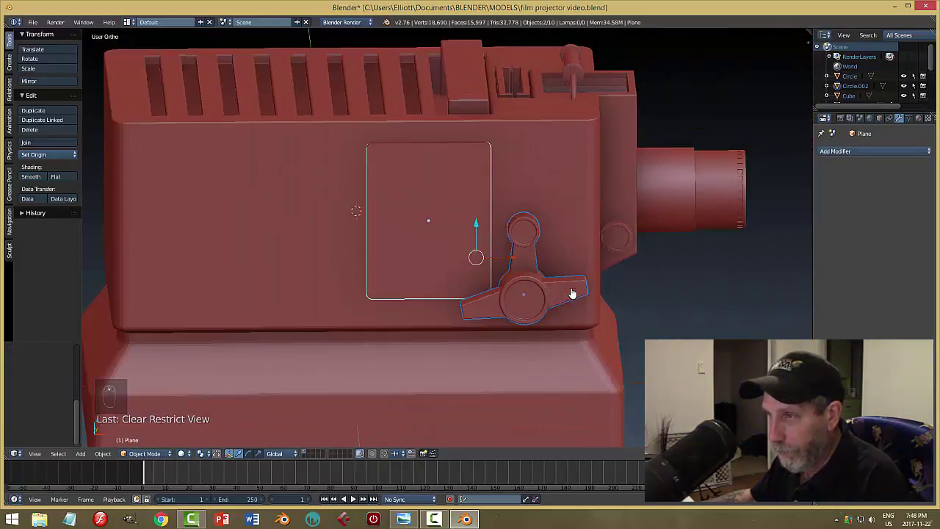
key(g)
key(x)
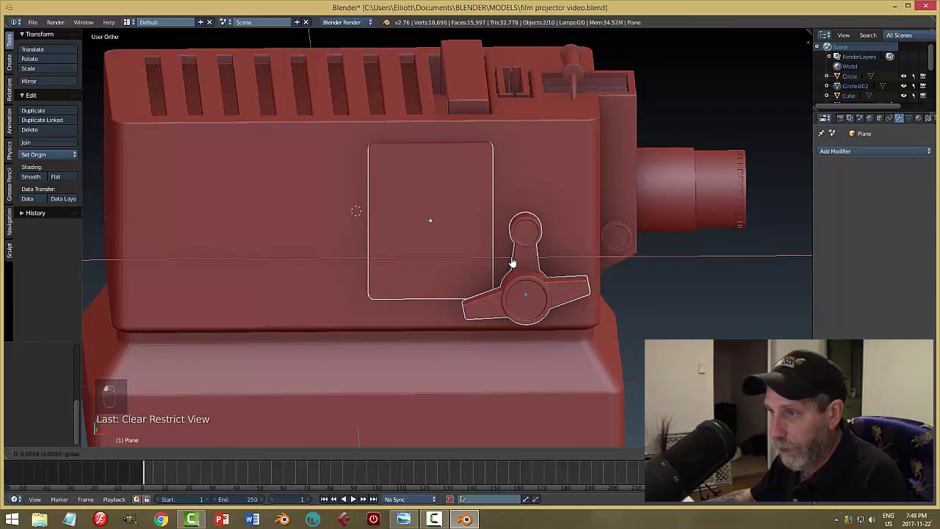
click(510, 267)
Nudge the panel alone slightly along X toward the lever and fine-tune its Y position in the side wall
right_click(469, 239)
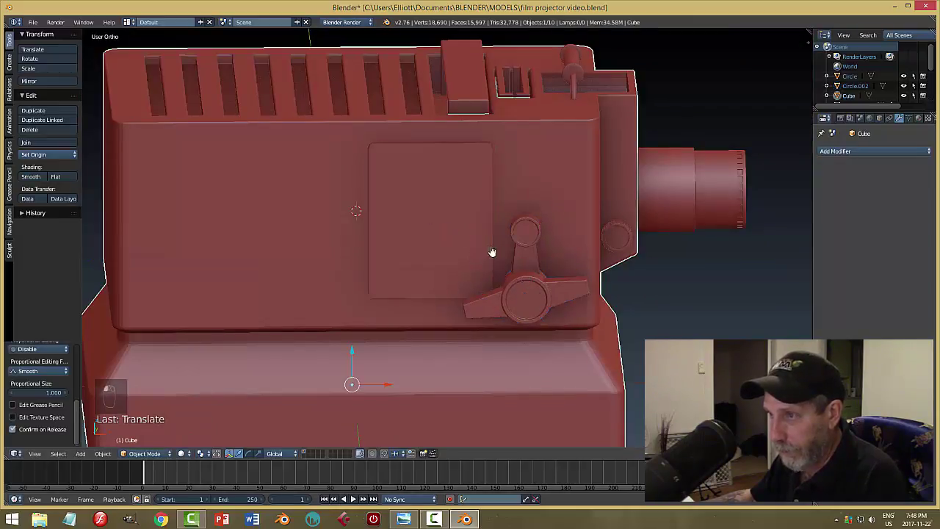
key(g)
key(x)
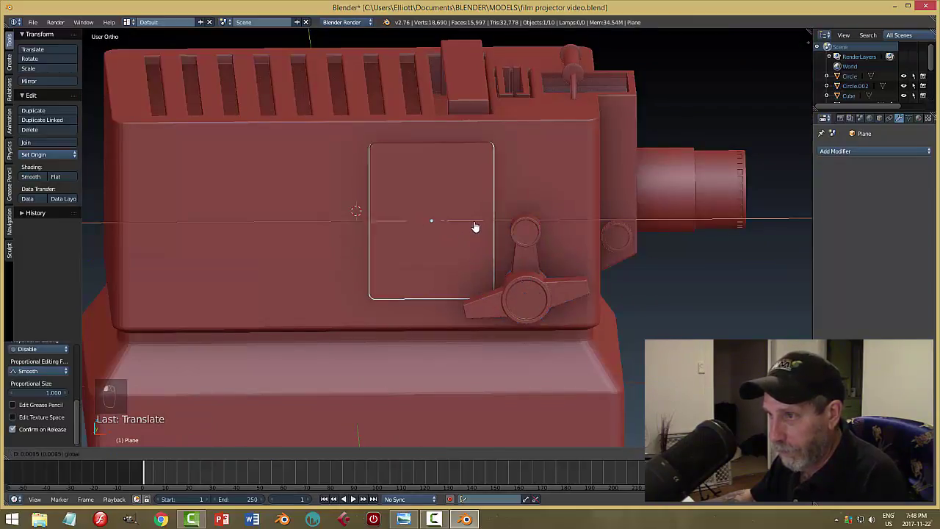
click(483, 274)
middle_drag(483, 275, 506, 232)
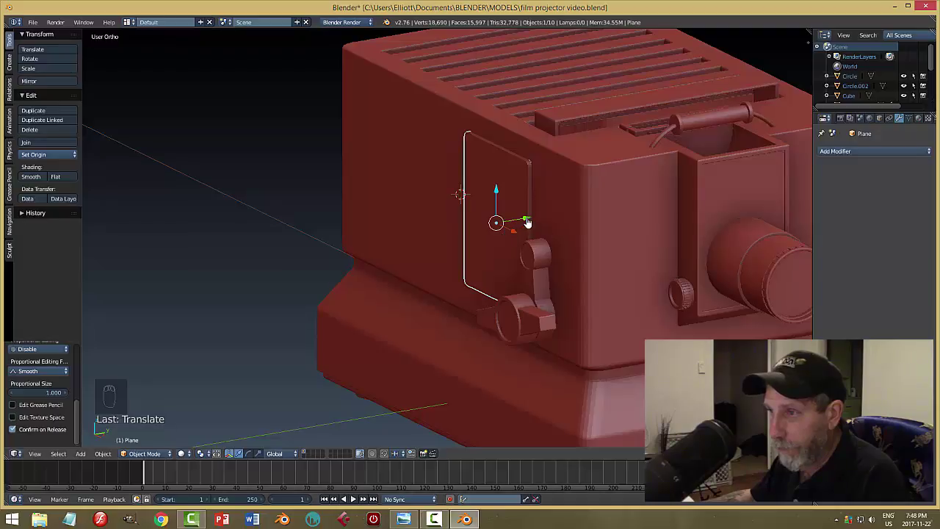
mouse_move(527, 222)
mouse_down()
mouse_move(514, 225)
mouse_move(529, 235)
mouse_up()
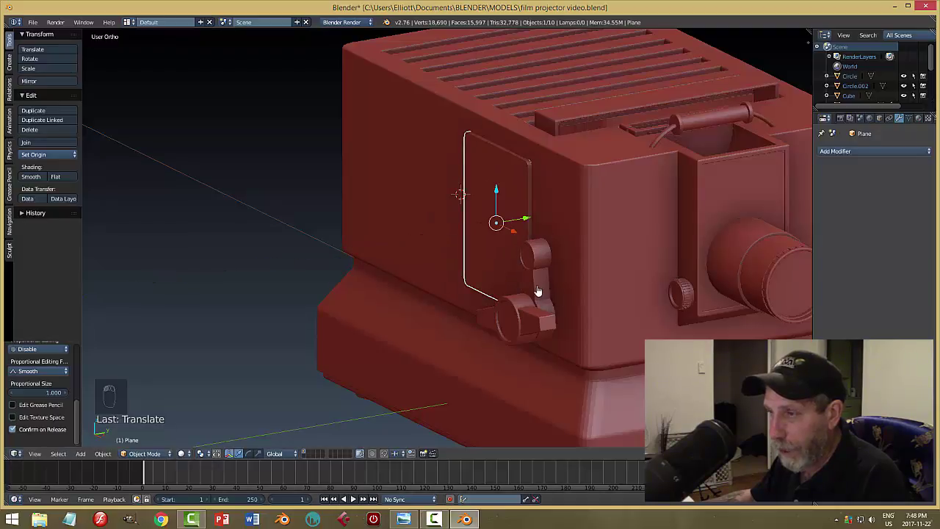
Add a Boolean modifier to the projector body, set it to Difference with the Plane panel as object, and apply it
middle_drag(537, 291, 584, 283)
right_click(576, 206)
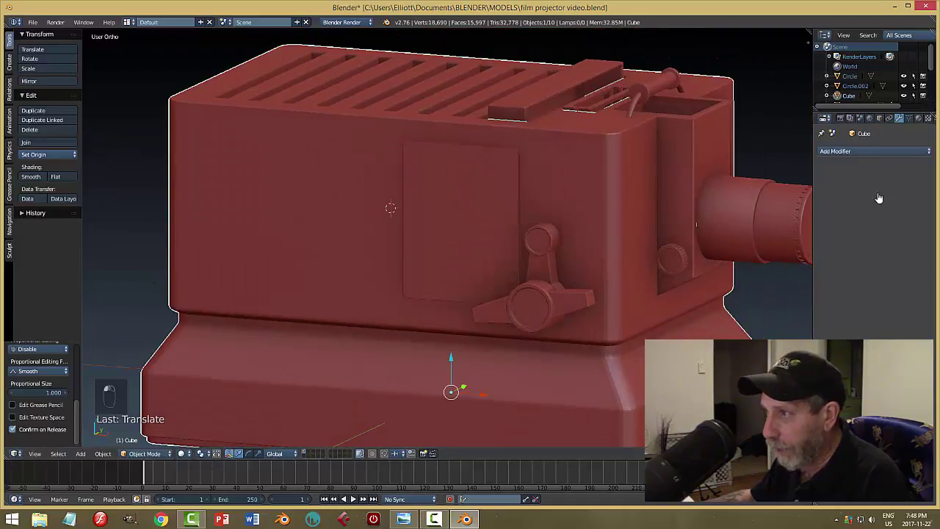
click(837, 151)
click(735, 195)
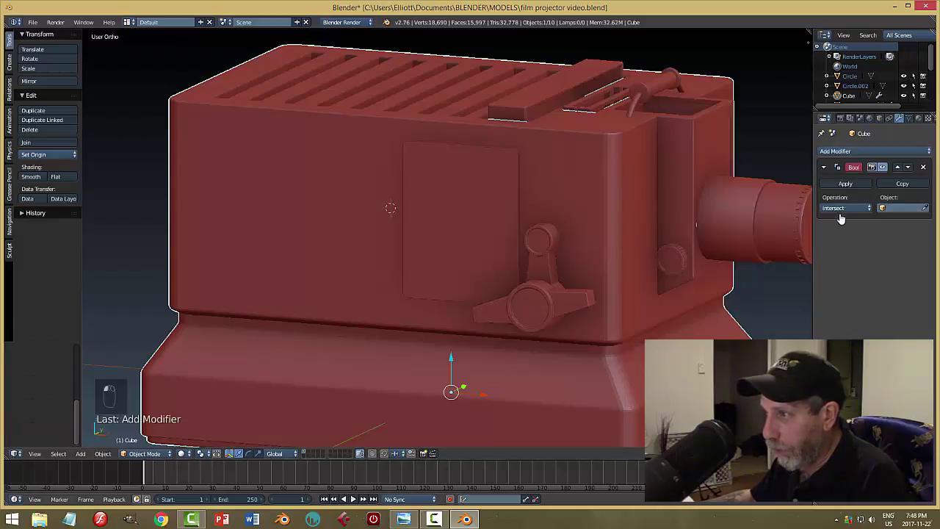
click(845, 208)
click(845, 177)
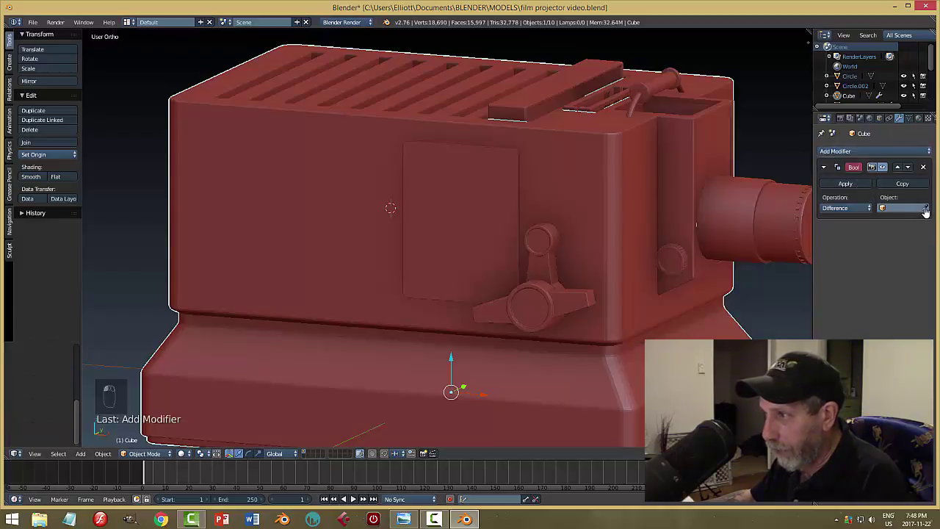
click(491, 224)
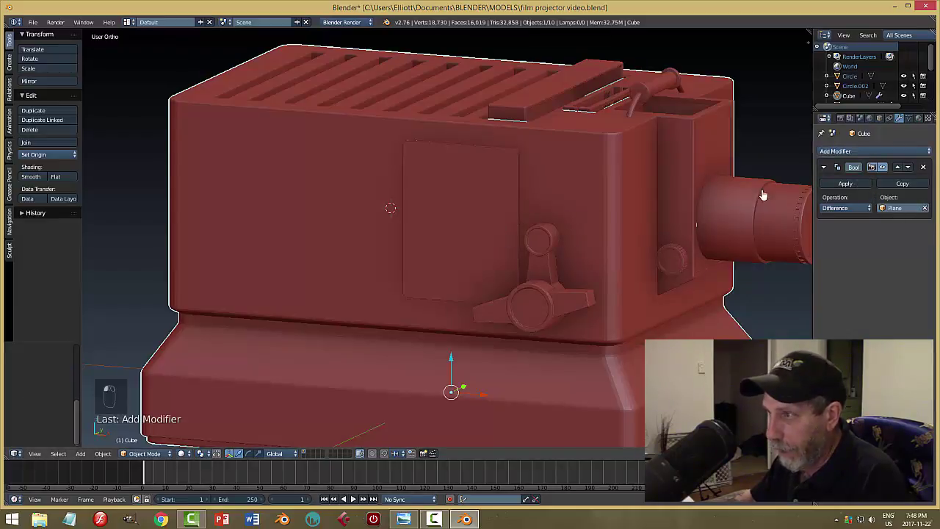
click(845, 184)
Hide the panel object and inspect the cut in the projector's side wall
right_click(477, 203)
key(h)
middle_drag(526, 204, 497, 245)
scroll(479, 247, down, 5)
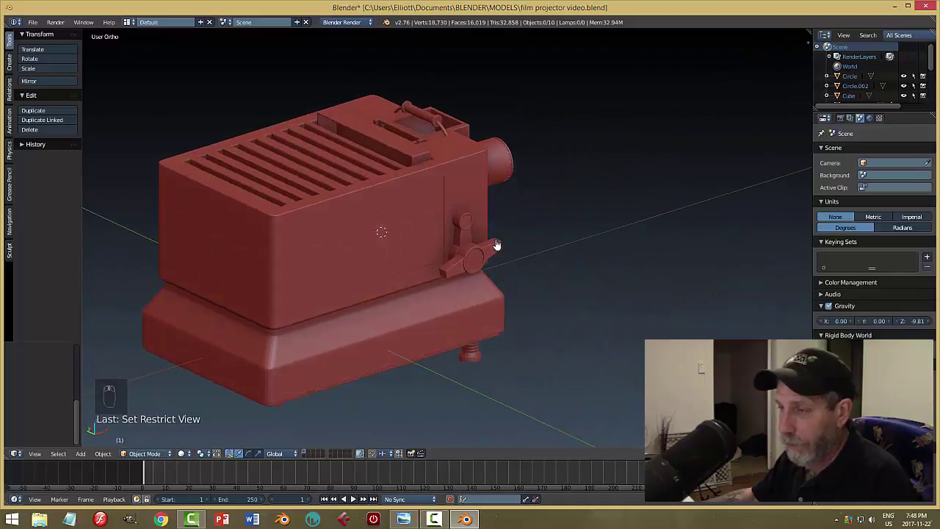
Unhide the panel used as the Boolean cutter, delete it, and save the file over the existing one
key(alt+h)
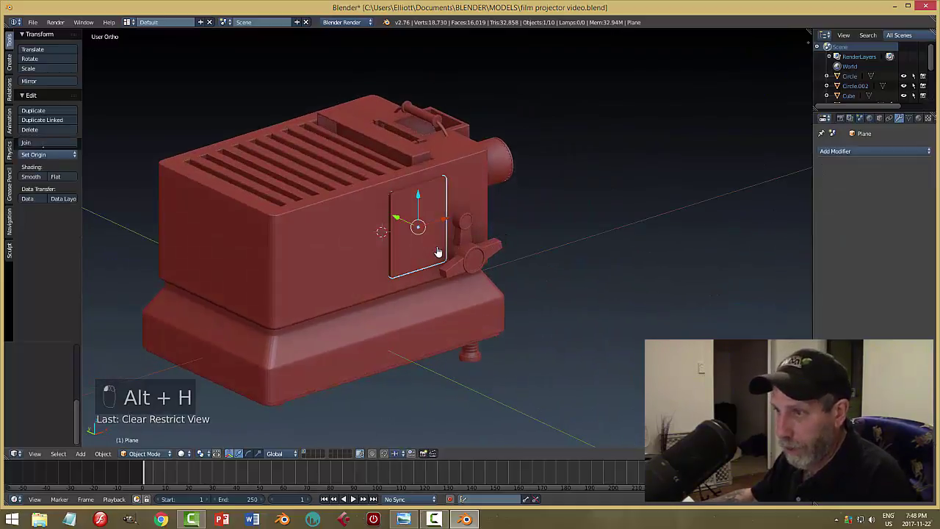
key(x)
click(456, 242)
middle_drag(456, 243, 483, 260)
key(ctrl+s)
click(494, 242)
Switch to Windows Photo Viewer and browse back from Filmstrip Projector final3.png to final1.png to compare the projector's details
middle_drag(561, 267, 527, 313)
click(403, 519)
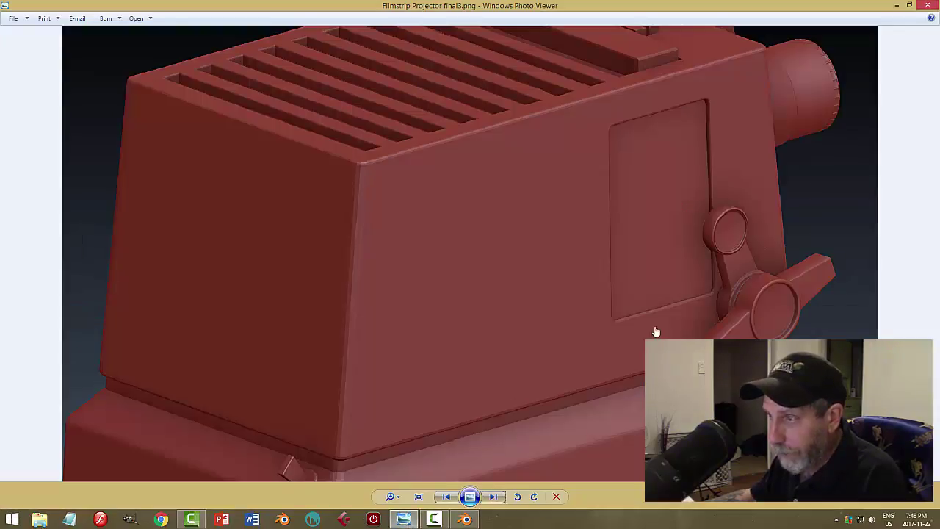
click(446, 497)
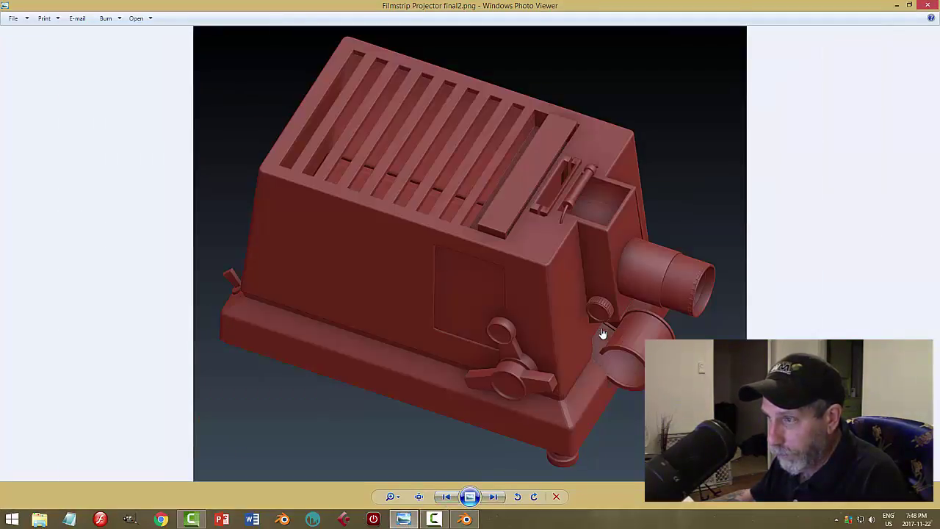
click(448, 497)
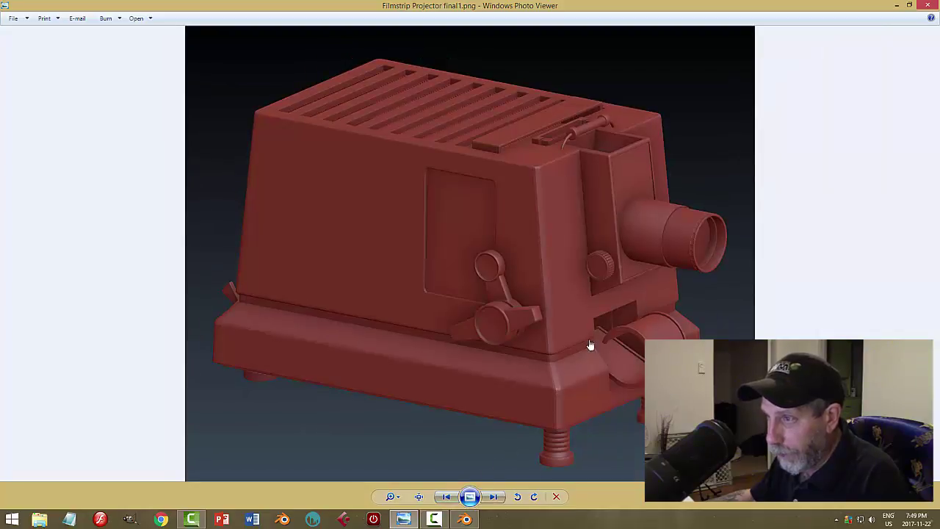
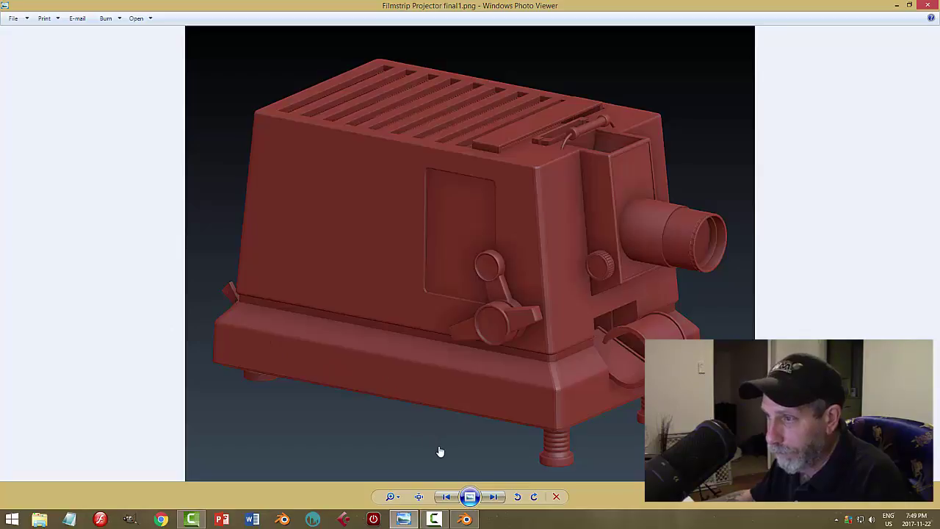
Switch to Blender and snap the 3D cursor to the middle front face of the projector's base, finishing in Object Mode
mouse_move(465, 515)
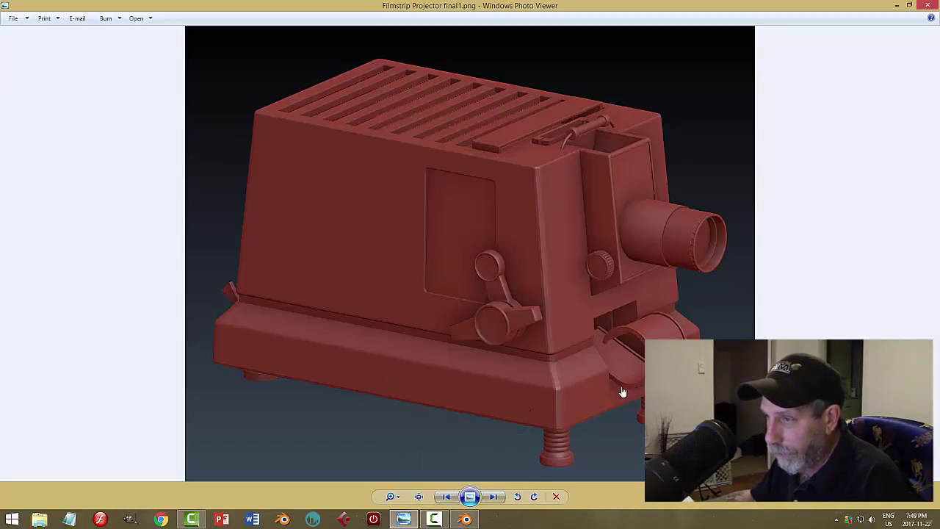
click(465, 520)
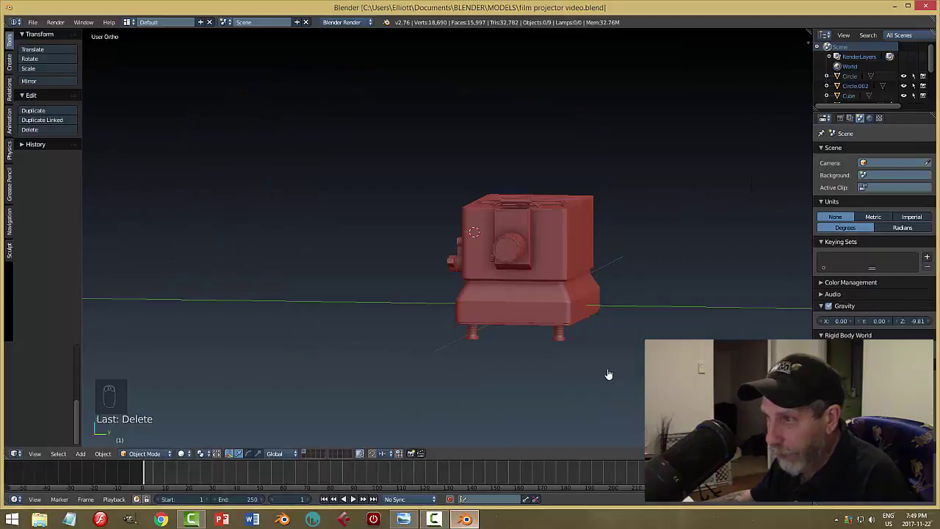
scroll(580, 378, up, 3)
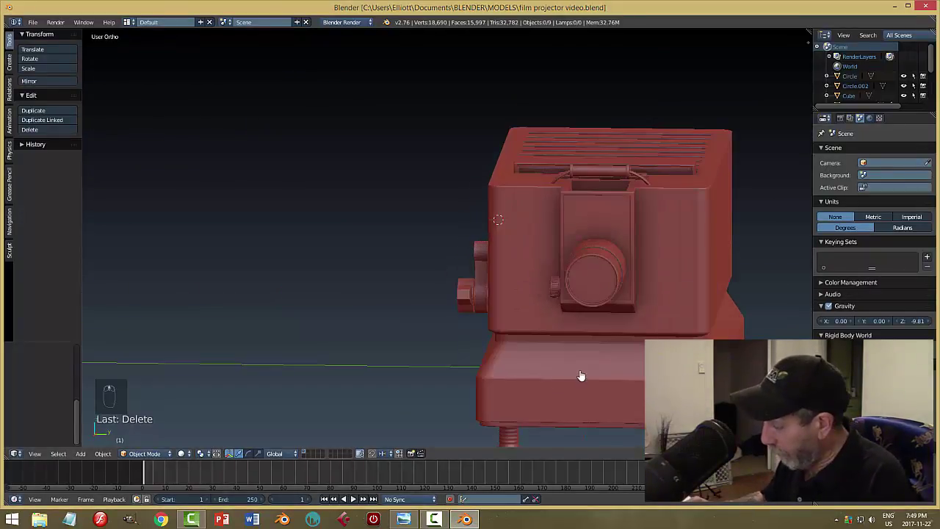
key(KP_3)
shift+middle_drag(625, 359, 564, 337)
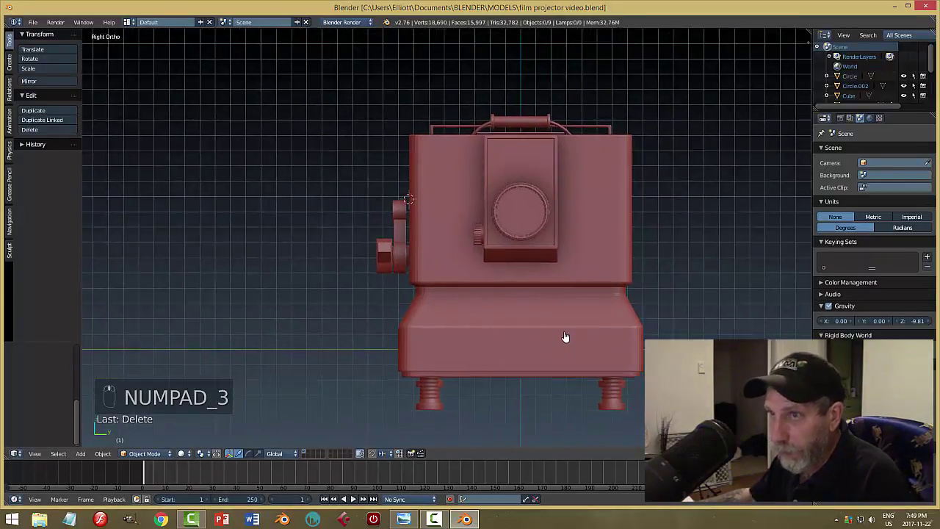
right_click(536, 334)
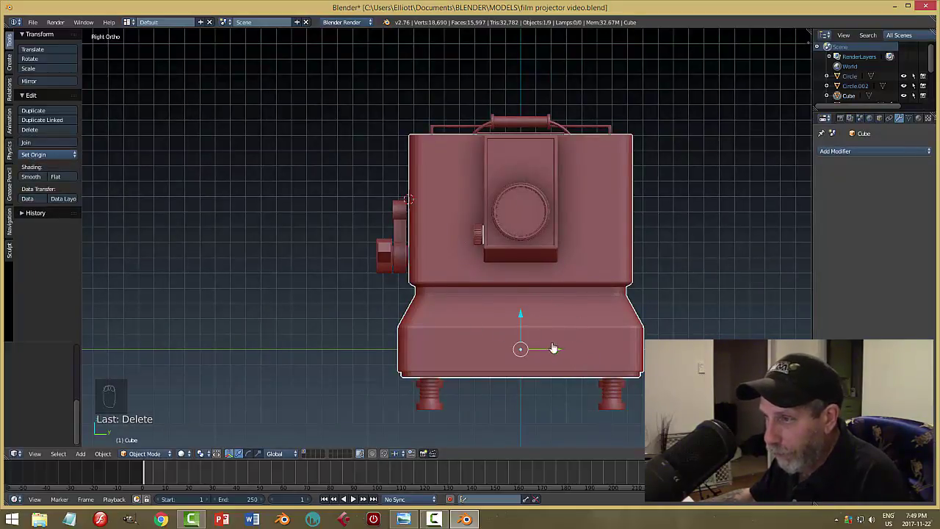
key(Tab)
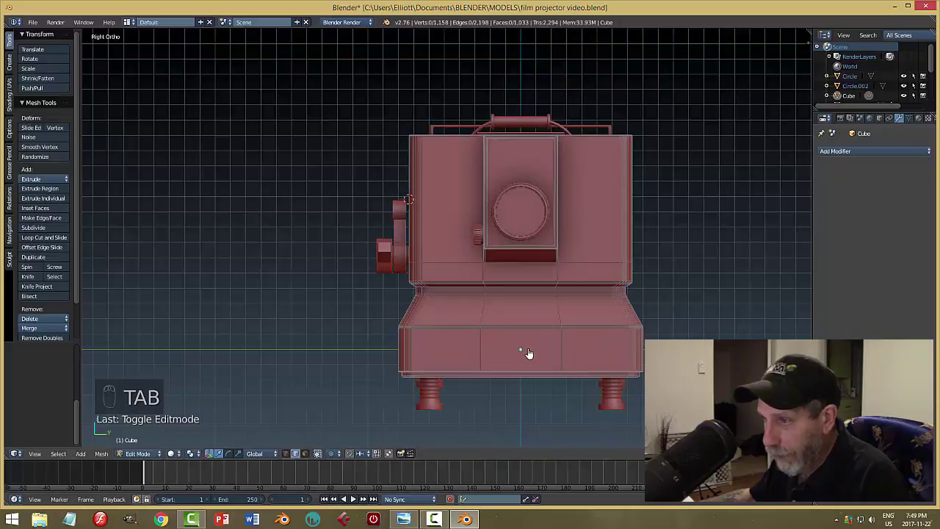
key(ctrl+Tab)
click(544, 358)
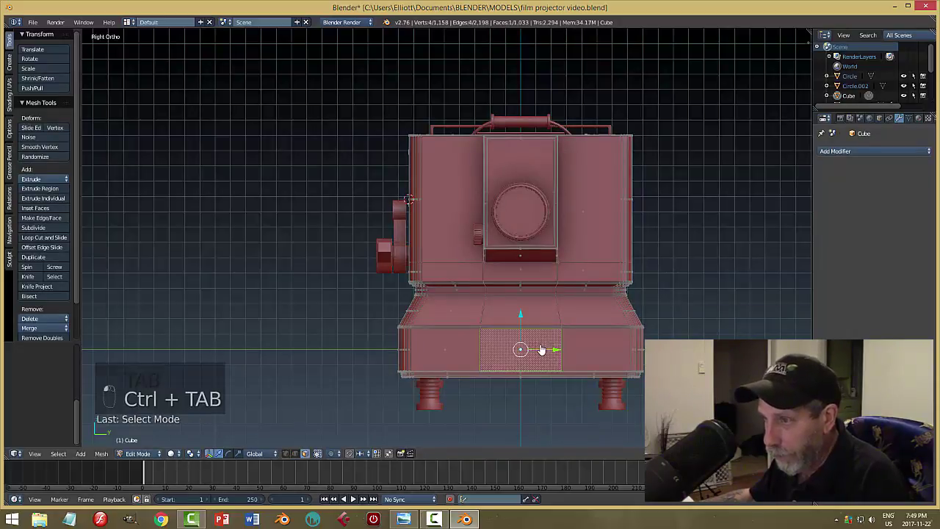
middle_drag(549, 349, 625, 357)
key(shift+s)
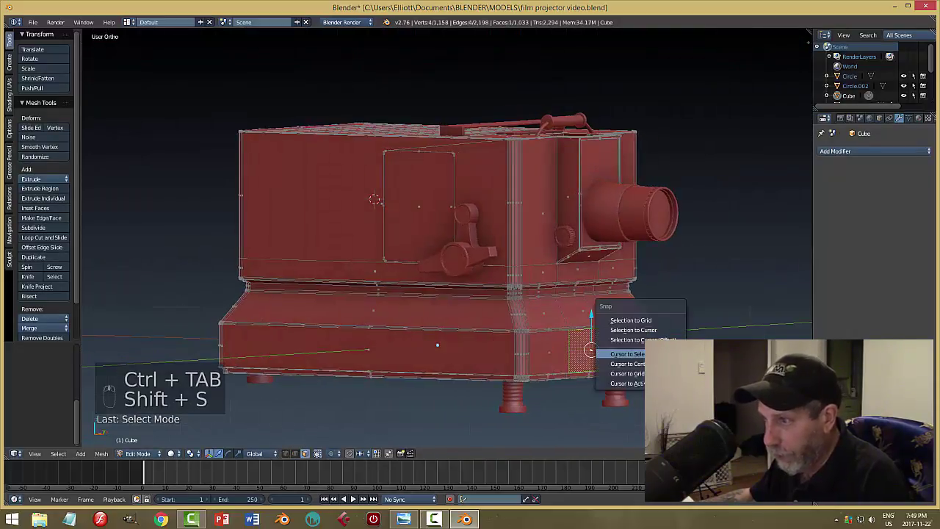
click(624, 354)
key(a)
key(Tab)
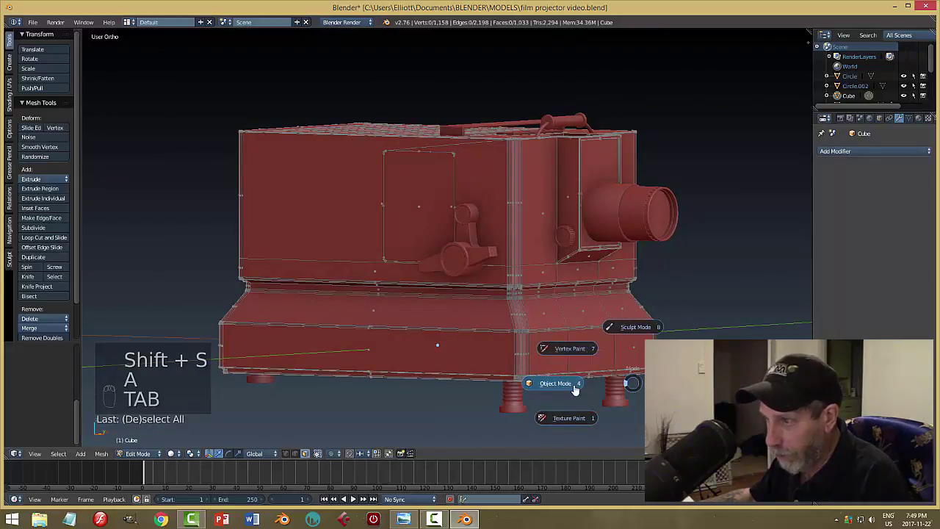
Add a cube at the 3D cursor and scale it to about 0.2
middle_drag(634, 388, 705, 411)
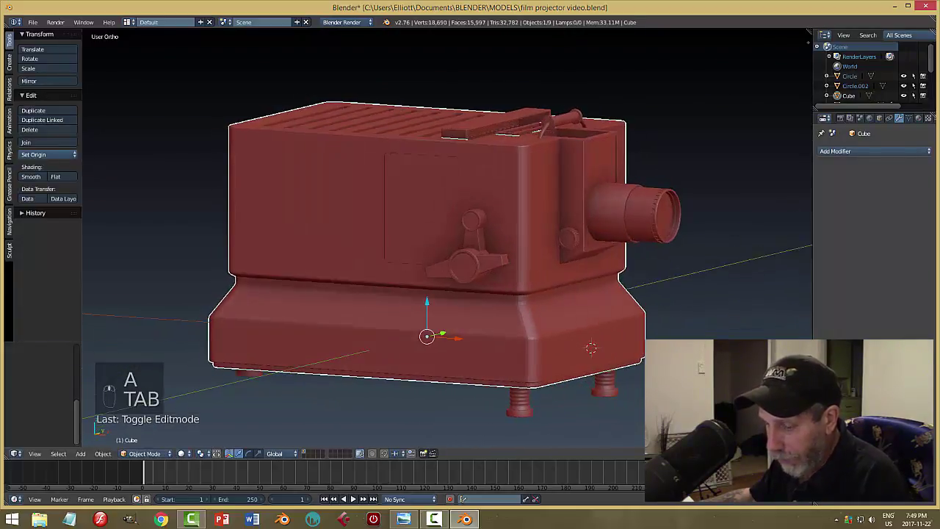
key(shift+a)
mouse_move(630, 354)
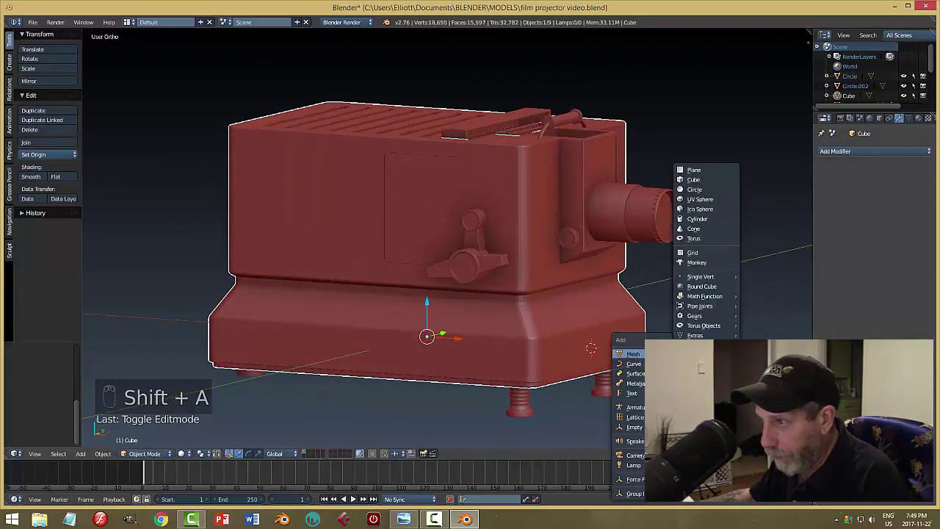
click(693, 179)
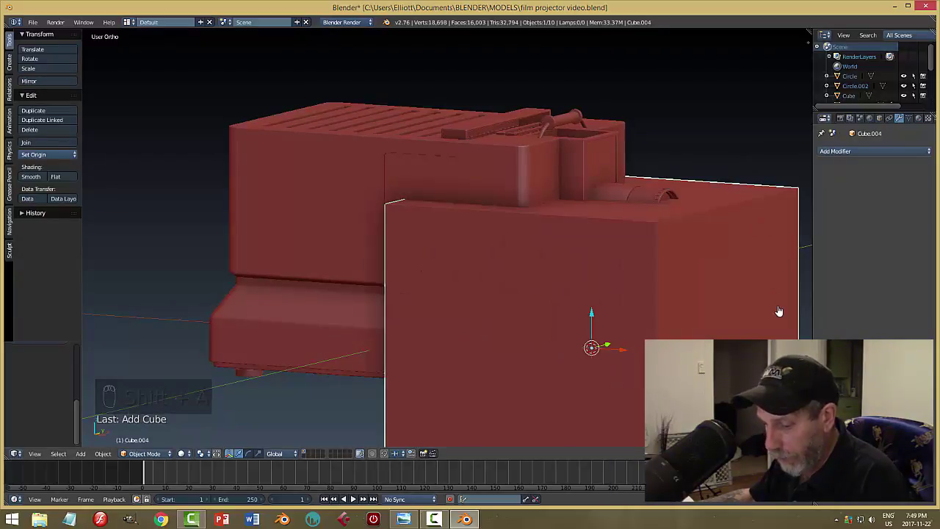
key(s)
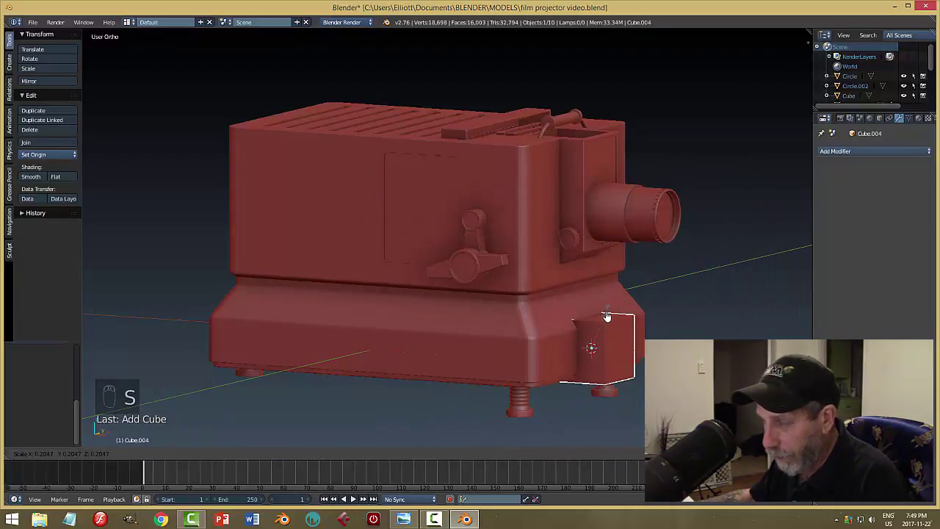
click(606, 316)
Raise the cube along Z to the base's sloped front and push it along X into the projector
key(g)
key(z)
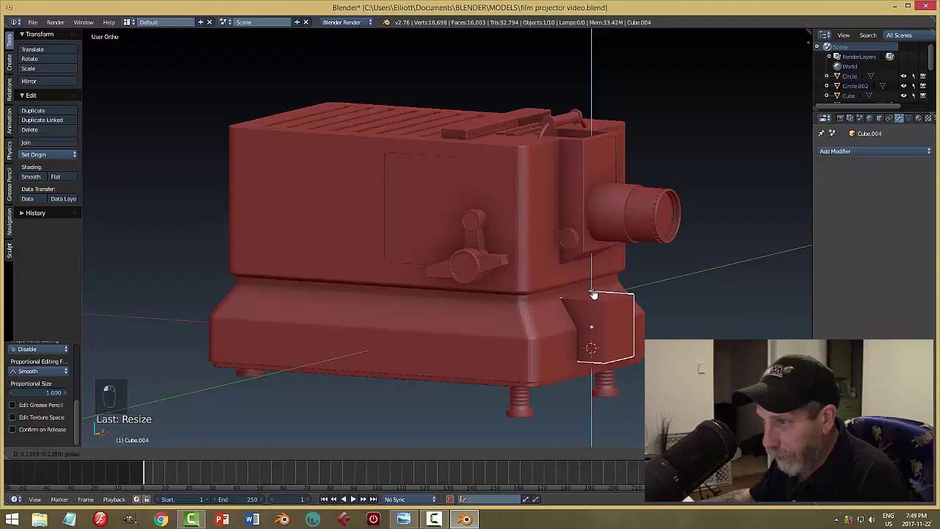
click(595, 272)
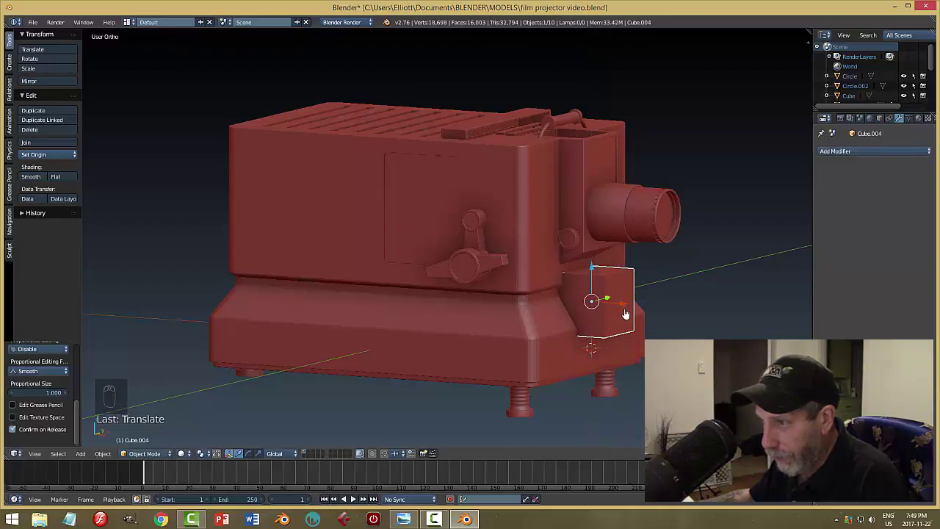
key(g)
key(x)
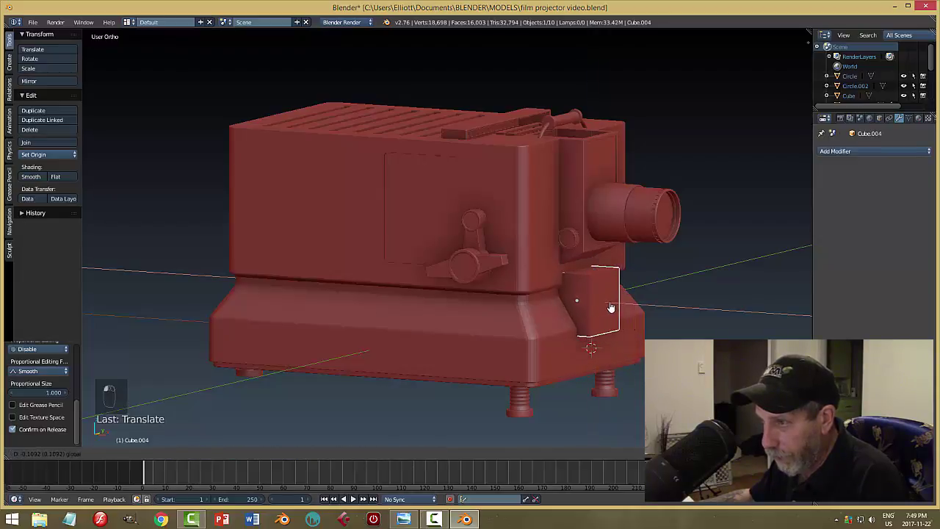
click(608, 307)
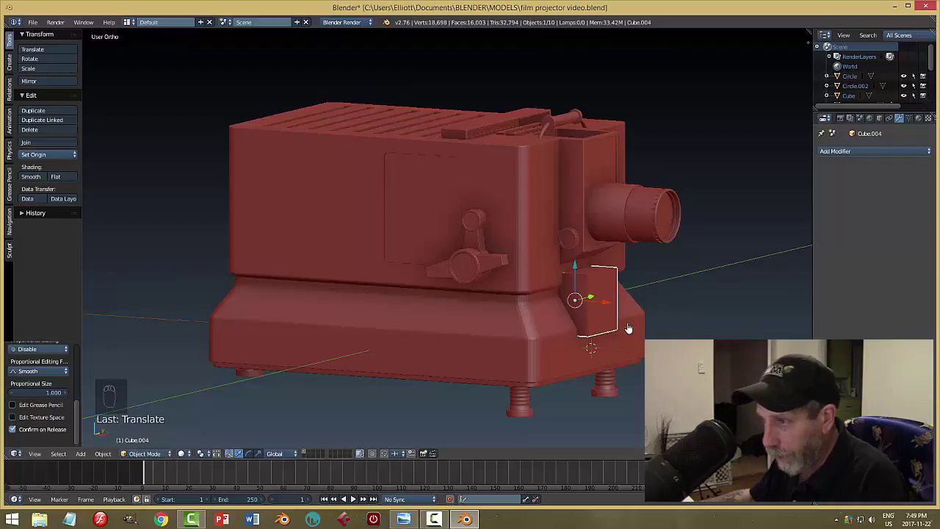
Enlarge the cube slightly and lower it about 0.06 along Z so it sits below the lens housing
key(s)
click(641, 351)
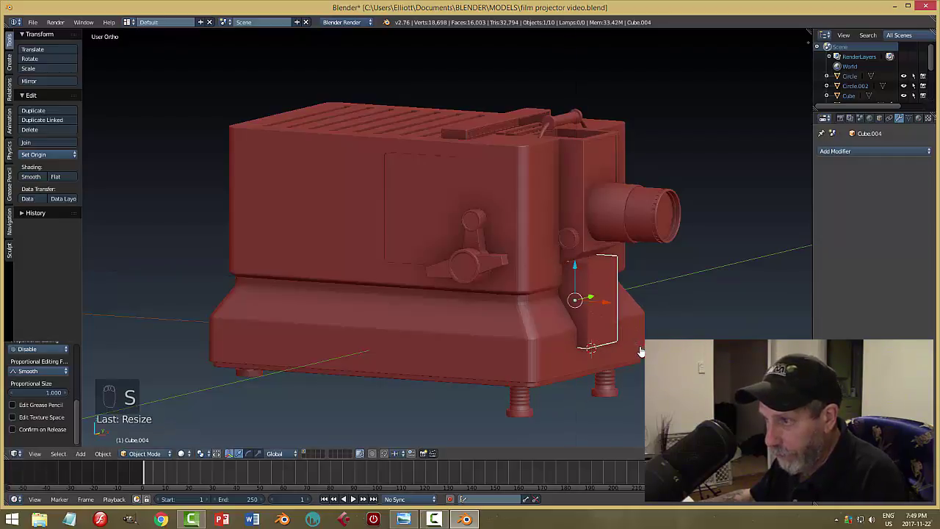
key(g)
key(z)
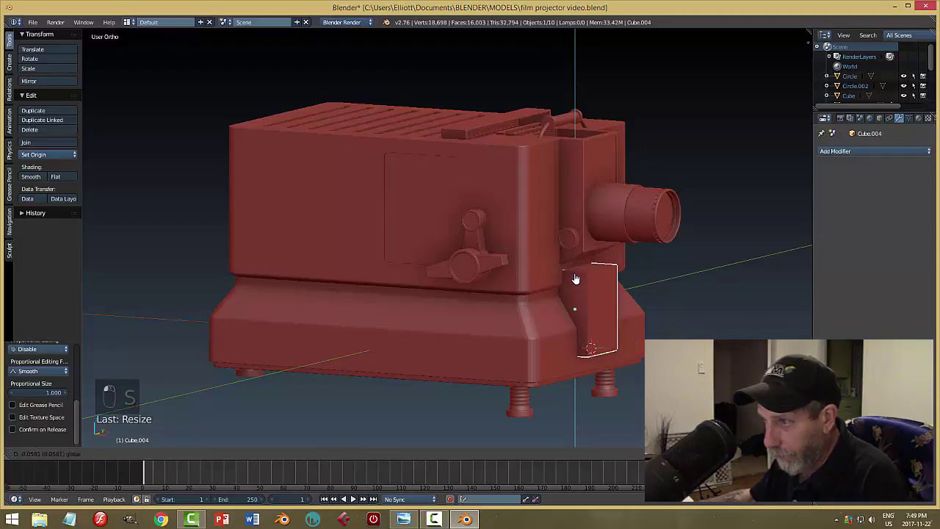
click(576, 278)
middle_drag(684, 294, 608, 292)
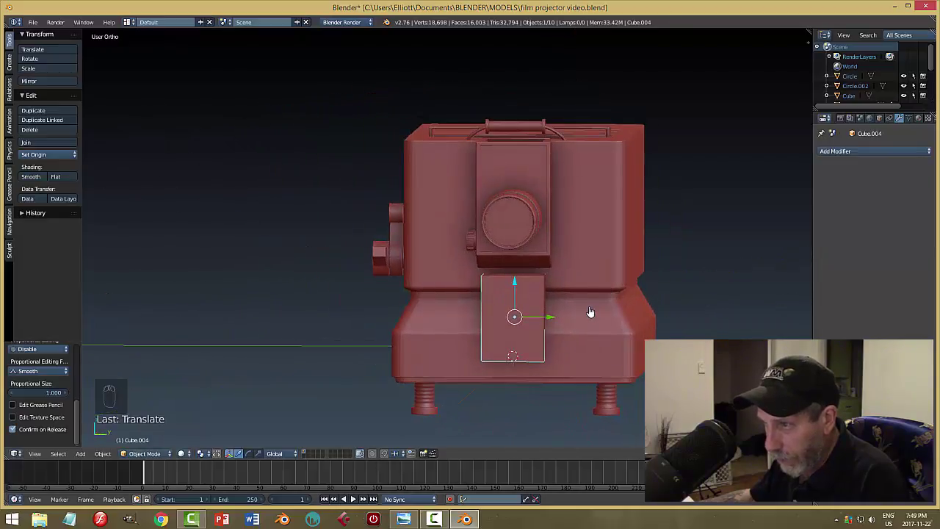
key(KP_3)
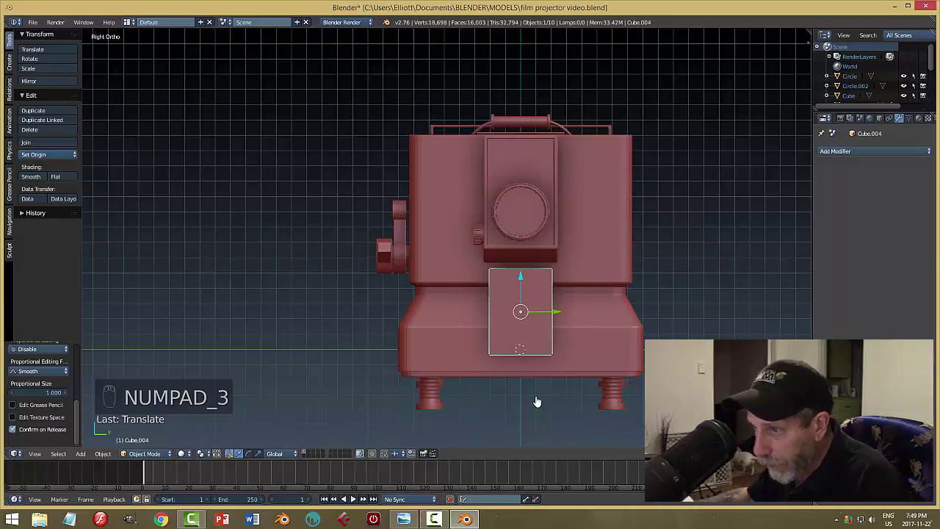
Switch to Windows Photo Viewer, browse from Filmstrip Projector final1.png to final4.png to study the front opening, and return to Blender
click(403, 519)
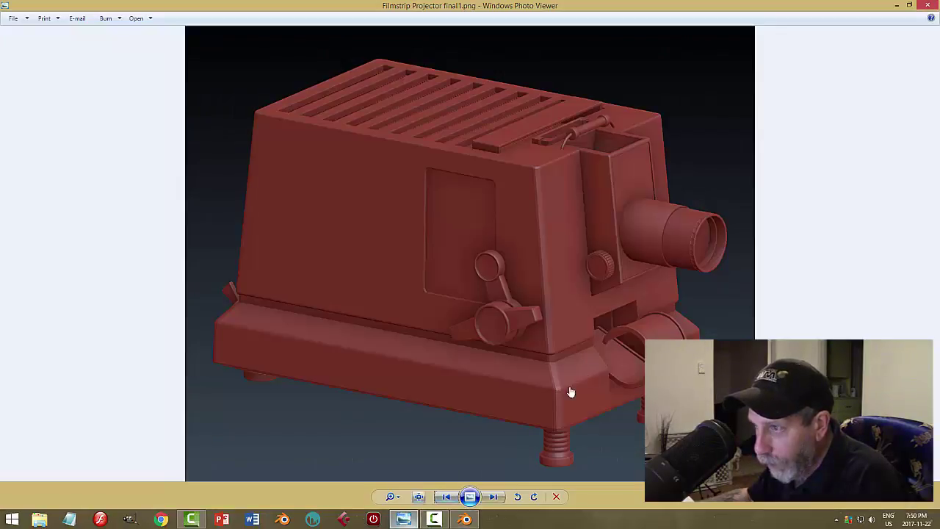
click(493, 496)
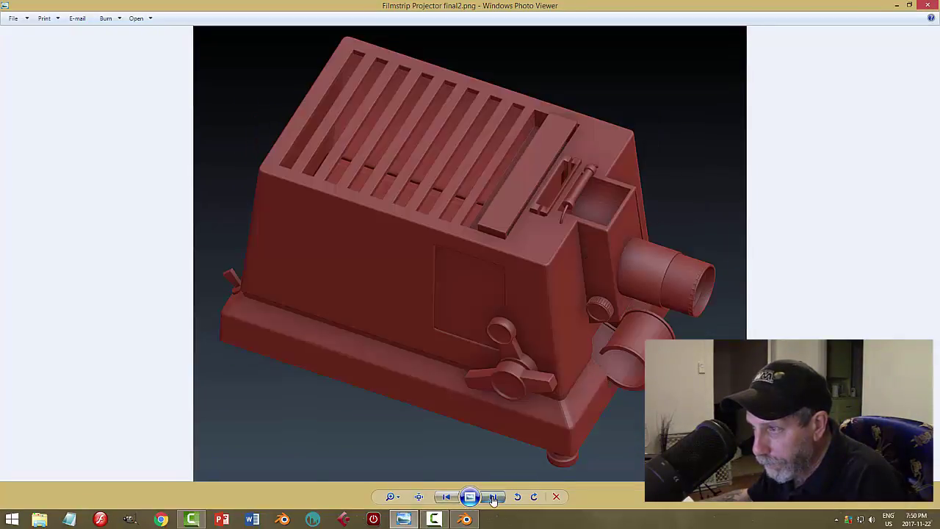
click(494, 497)
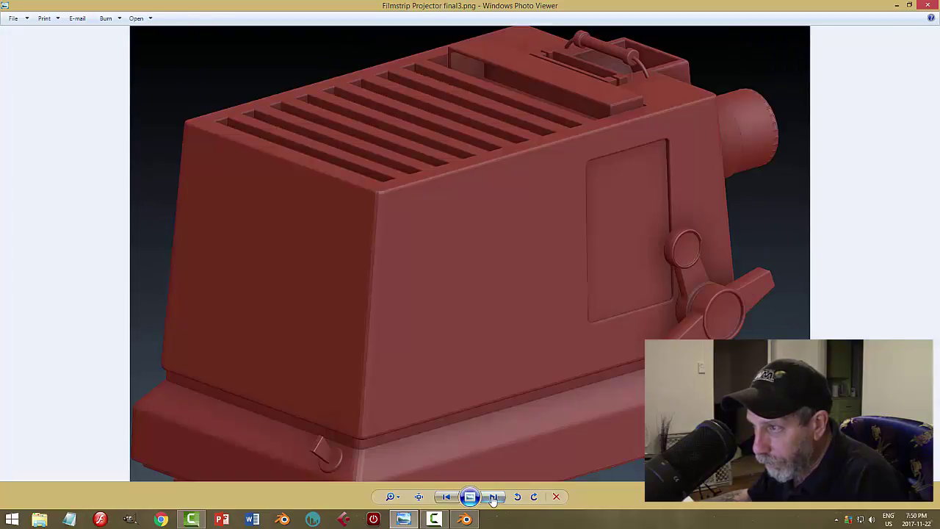
click(493, 497)
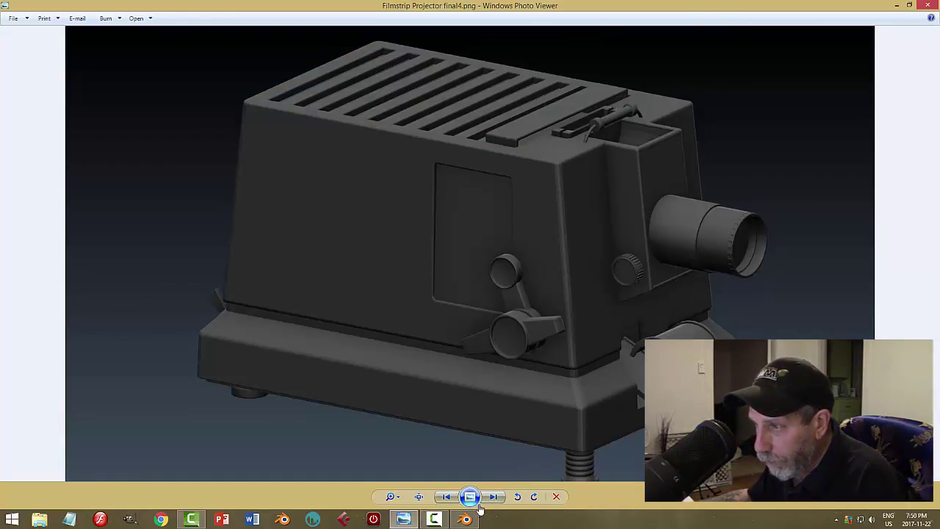
mouse_move(465, 519)
click(513, 488)
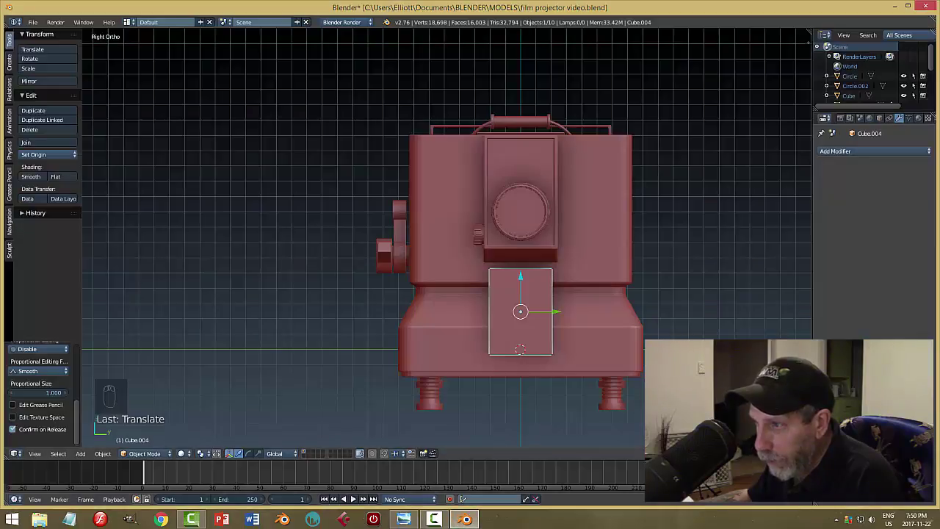
Inspect the cube's position in the projector's front, toggling wireframe shading
middle_drag(593, 262, 593, 284)
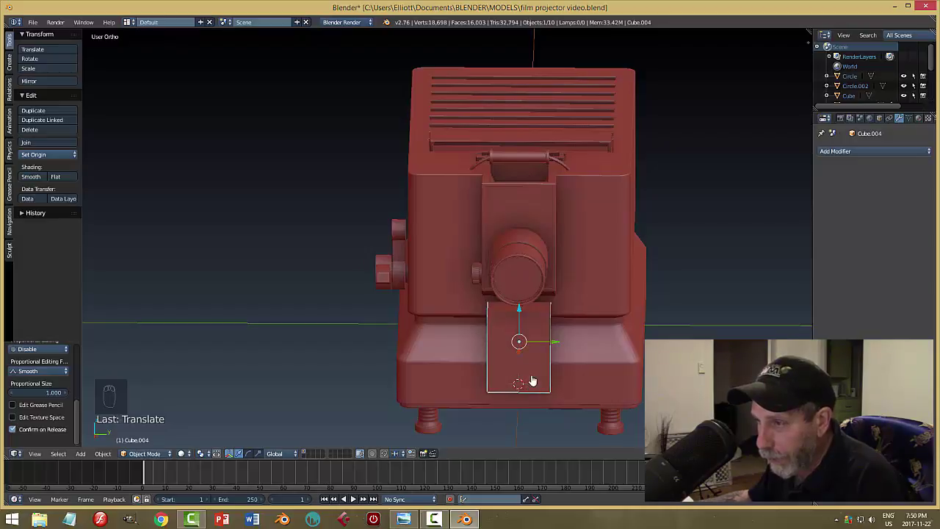
mouse_move(556, 336)
middle_down()
mouse_move(581, 302)
mouse_move(527, 326)
mouse_move(671, 325)
mouse_move(669, 315)
mouse_move(663, 323)
mouse_move(675, 325)
mouse_move(563, 332)
middle_up()
key(z)
click(689, 325)
key(z)
click(691, 327)
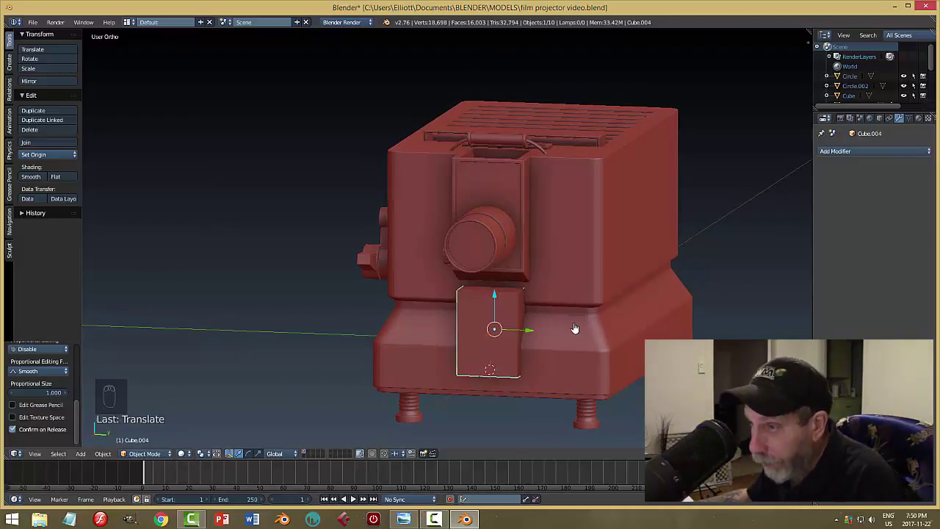
Add a Boolean modifier to the projector body
middle_drag(568, 309, 606, 272)
right_click(637, 266)
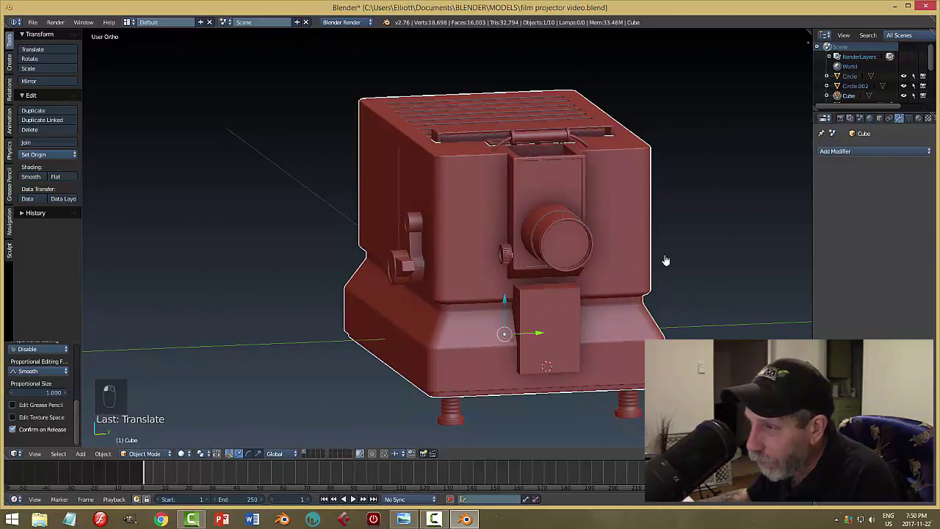
click(863, 152)
click(742, 196)
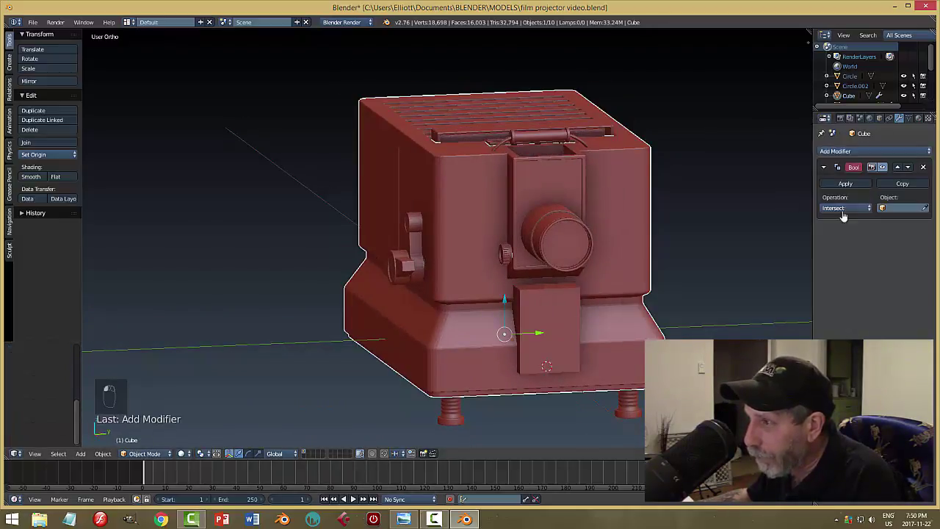
Set the body's Boolean to Difference with the front cube as object and apply it
click(843, 209)
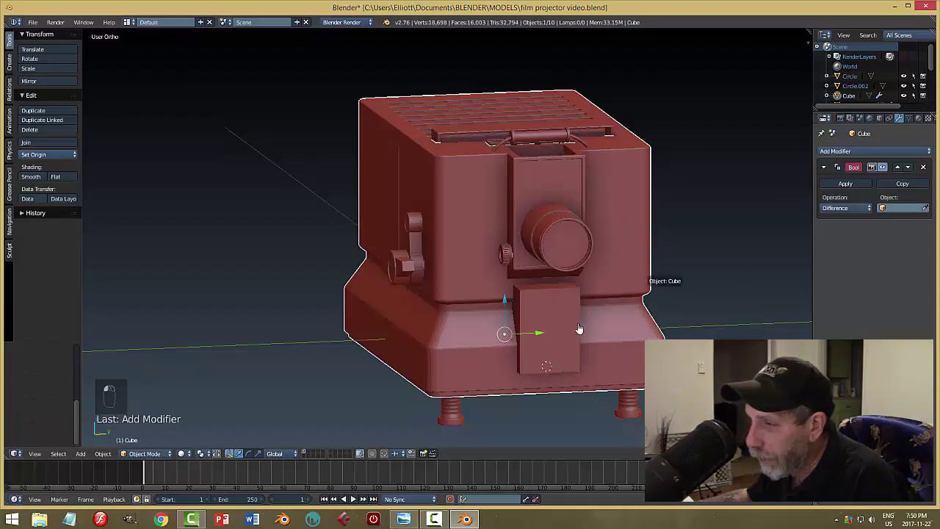
click(555, 325)
click(843, 184)
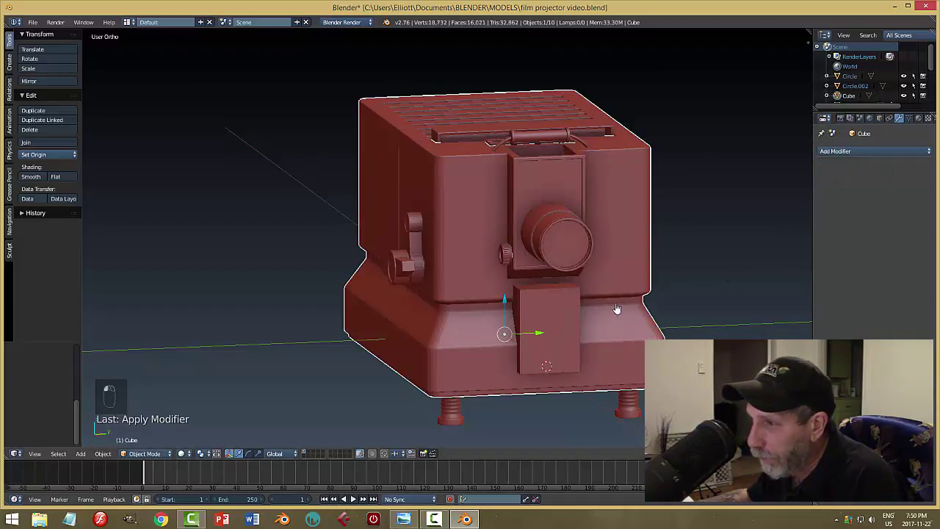
Hide the cutter cube and inspect the notch in the projector's front
right_click(581, 316)
key(h)
middle_drag(556, 336, 643, 327)
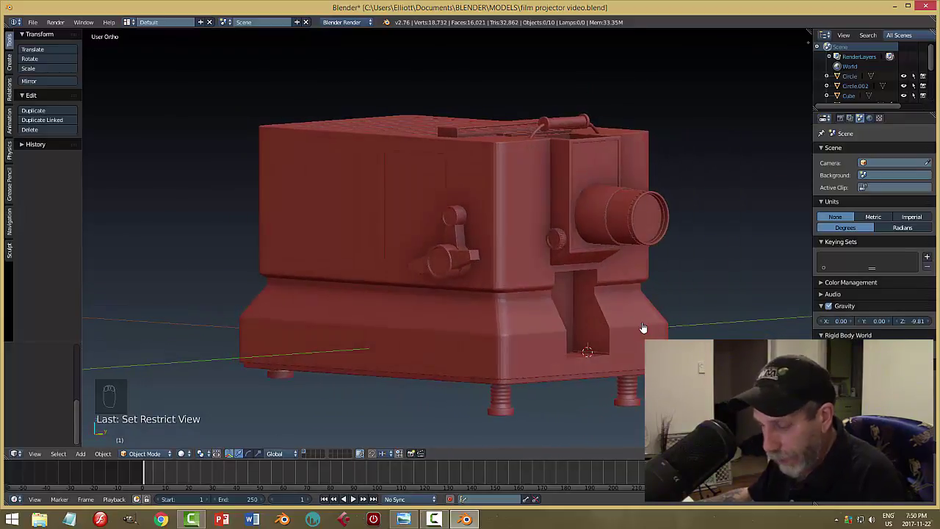
Undo hiding the cube, the applied Boolean cut and the change of its operation to Difference
key(ctrl+z)
key(ctrl+z)
key(ctrl+z)
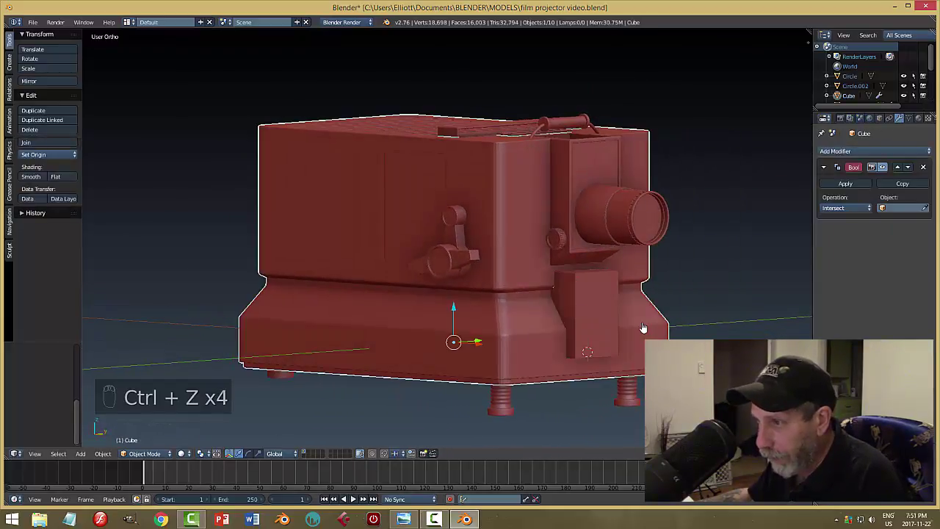
Undo adding the body's Boolean modifier and move the front cutter cube slightly outward from the base
key(ctrl+z)
click(588, 327)
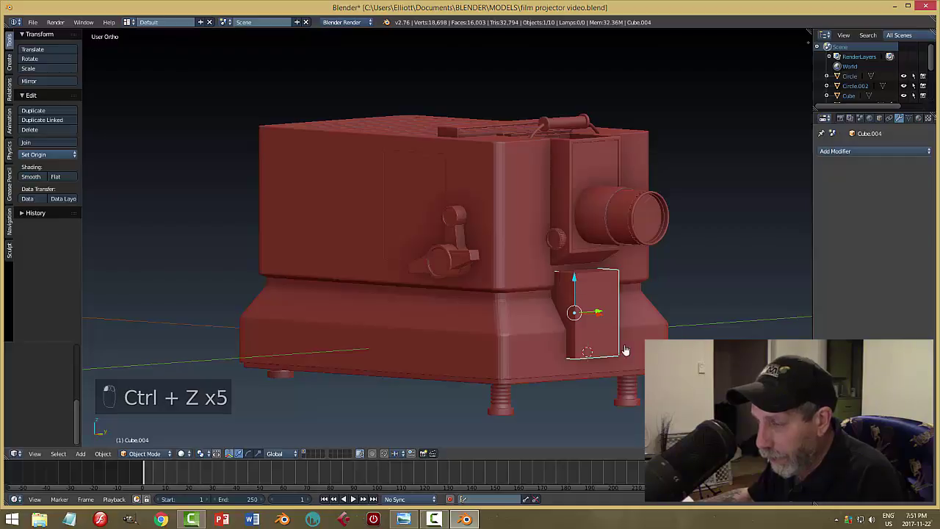
middle_drag(625, 351, 642, 343)
drag(601, 312, 625, 314)
middle_drag(626, 314, 578, 326)
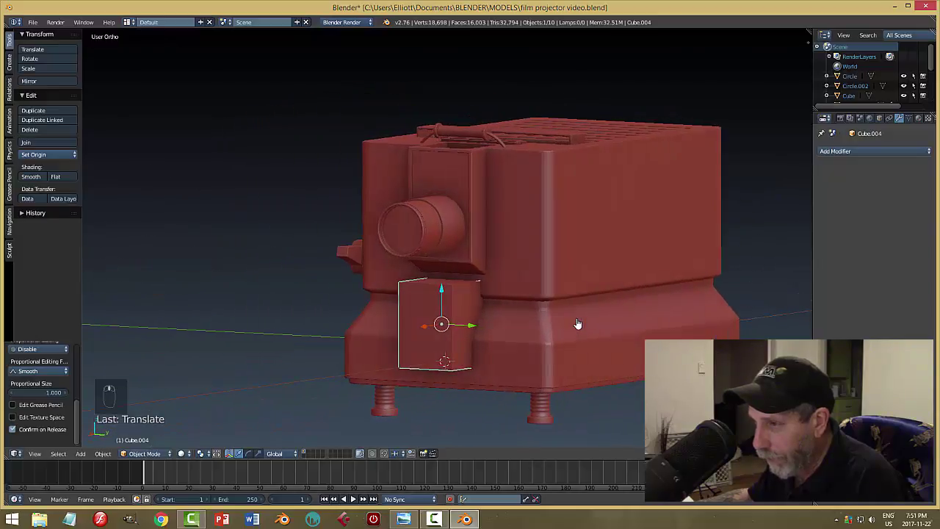
Cut the notch into the projector body with a Boolean Difference using the front cube, and apply the modifier
click(512, 277)
click(837, 151)
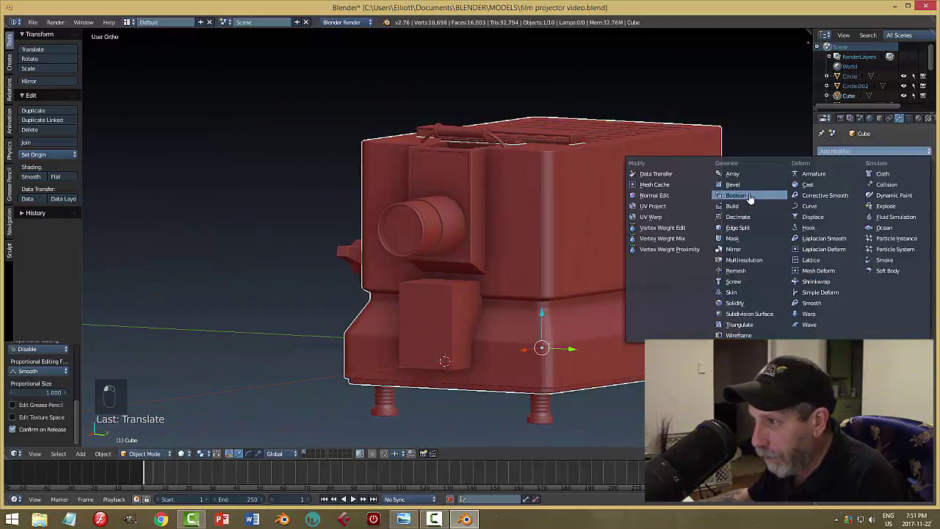
click(750, 197)
click(841, 208)
click(840, 178)
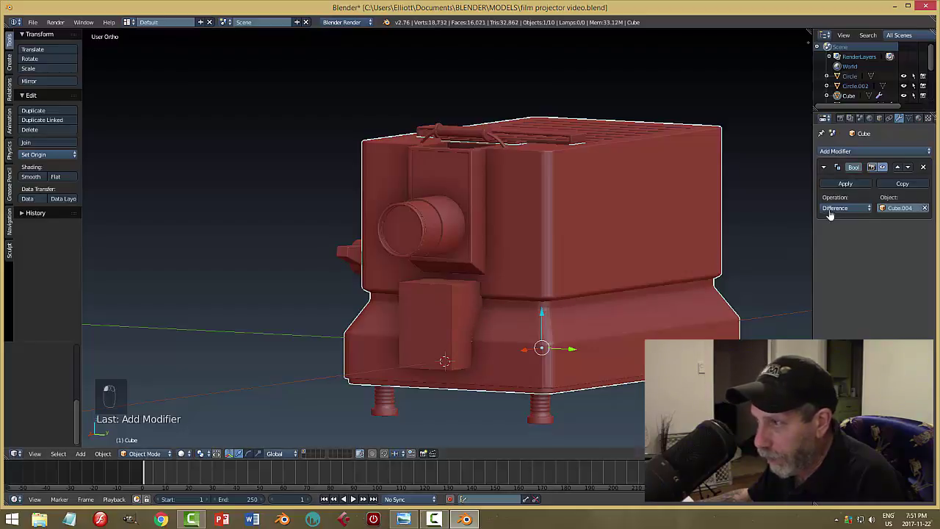
click(843, 184)
Hide the cutter cube and inspect the notch cut in the front of the base
right_click(445, 321)
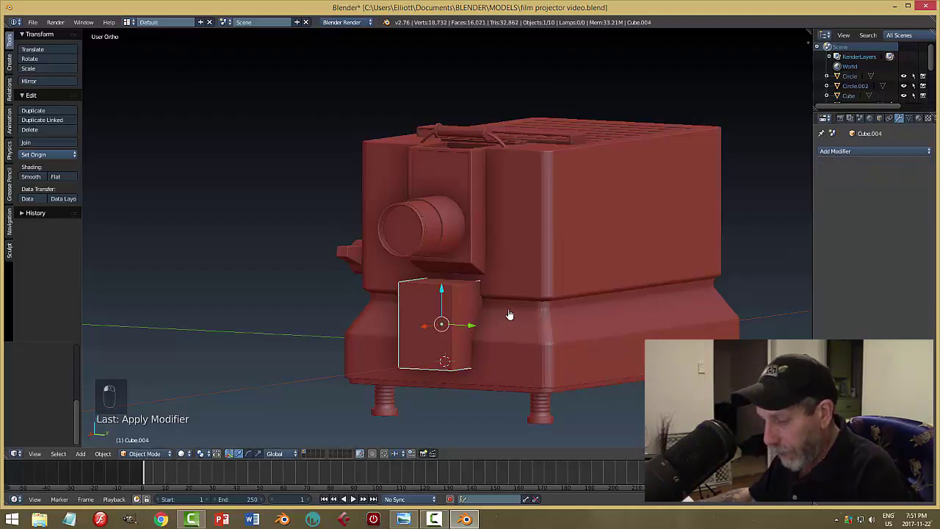
key(h)
middle_drag(426, 343, 477, 335)
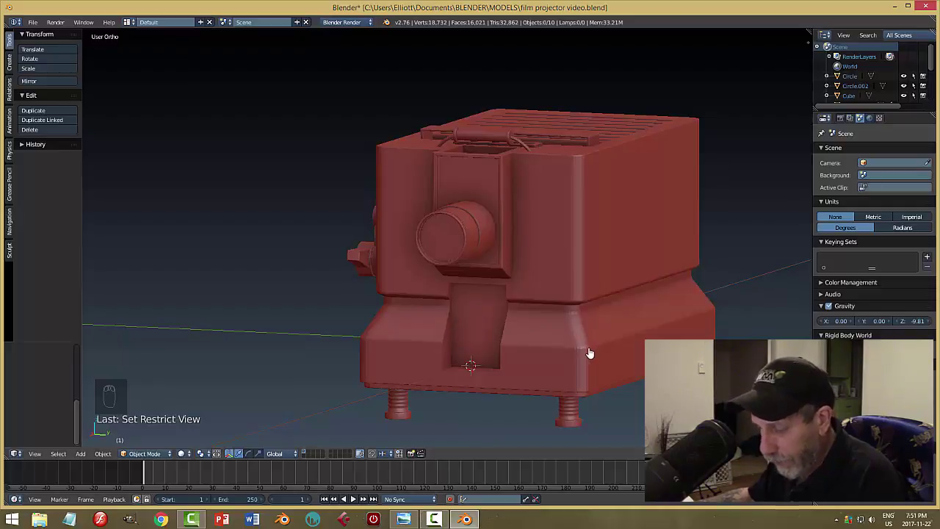
Unhide the cutter cube and scale it down, first uniformly and additionally to about 0.89 along Z
key(alt+h)
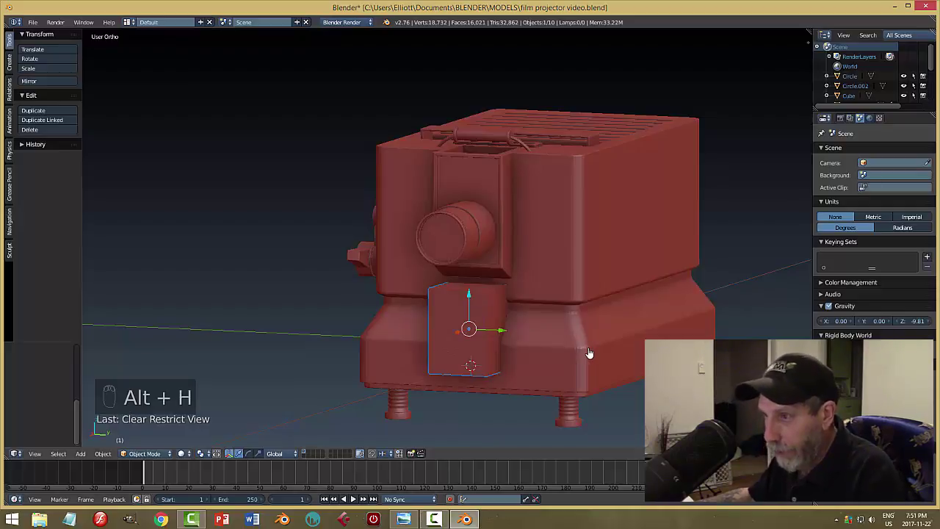
key(s)
click(552, 357)
middle_drag(551, 357, 534, 367)
middle_drag(599, 360, 620, 356)
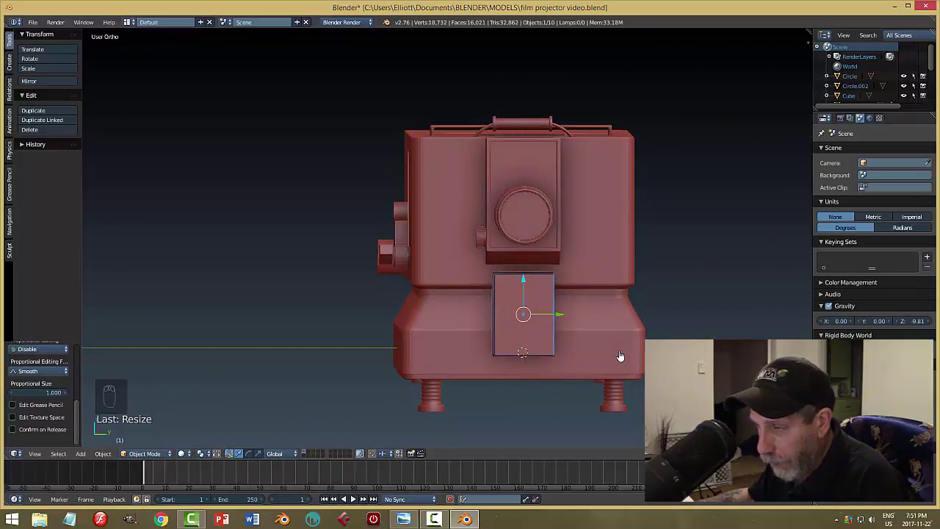
key(s)
key(z)
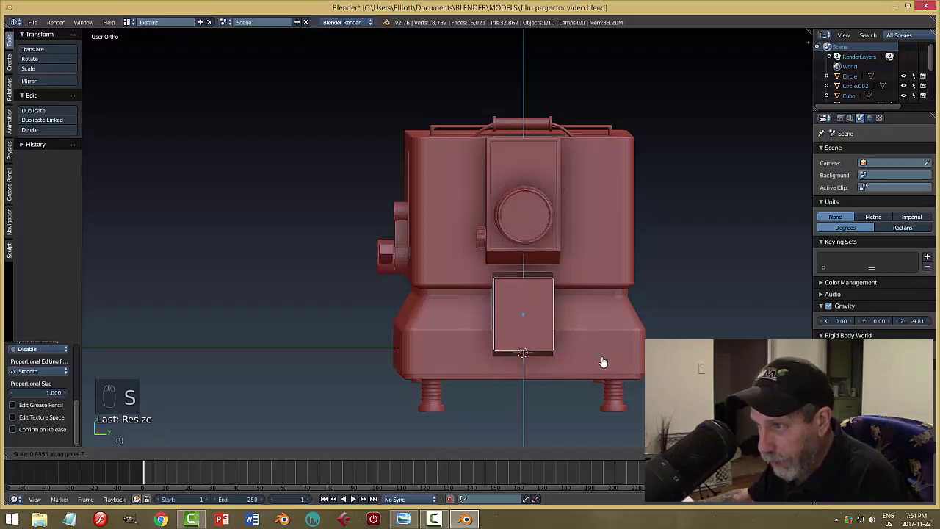
click(602, 361)
Lower the cutter cube slightly and push it along X deeper into the notch
drag(526, 283, 521, 288)
middle_drag(522, 288, 456, 362)
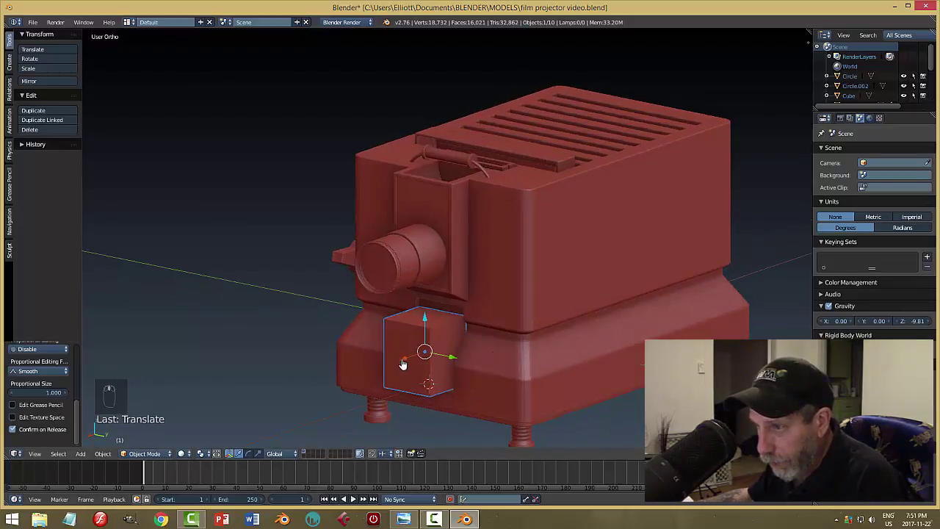
drag(403, 363, 430, 350)
middle_drag(430, 350, 537, 374)
scroll(540, 364, up, 2)
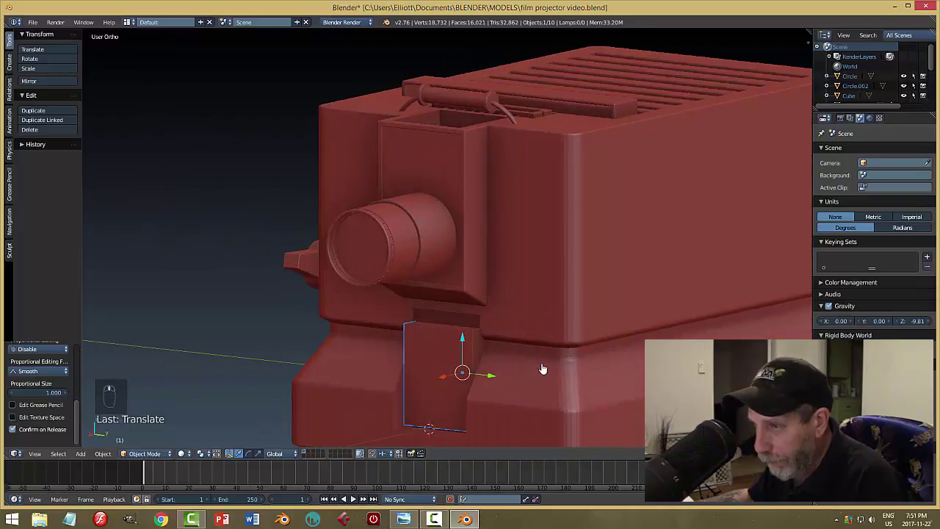
Add a Boolean modifier to the projector body
right_click(533, 320)
click(853, 151)
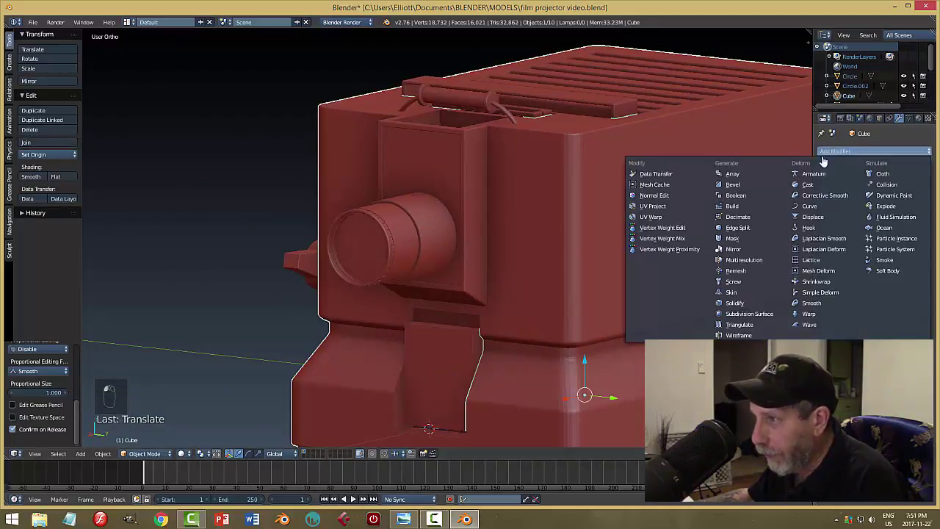
click(732, 197)
Set the body's Boolean to Difference with the cutter cube as object and apply it
click(841, 208)
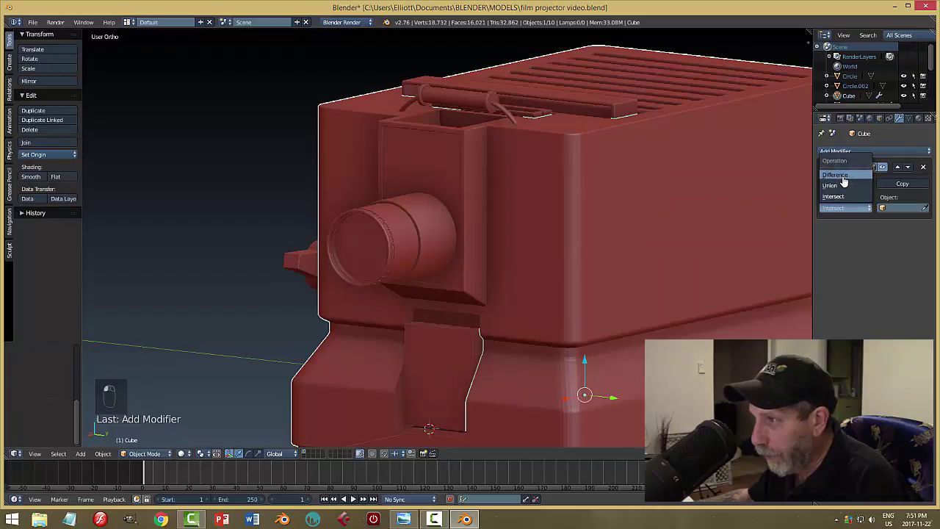
click(439, 382)
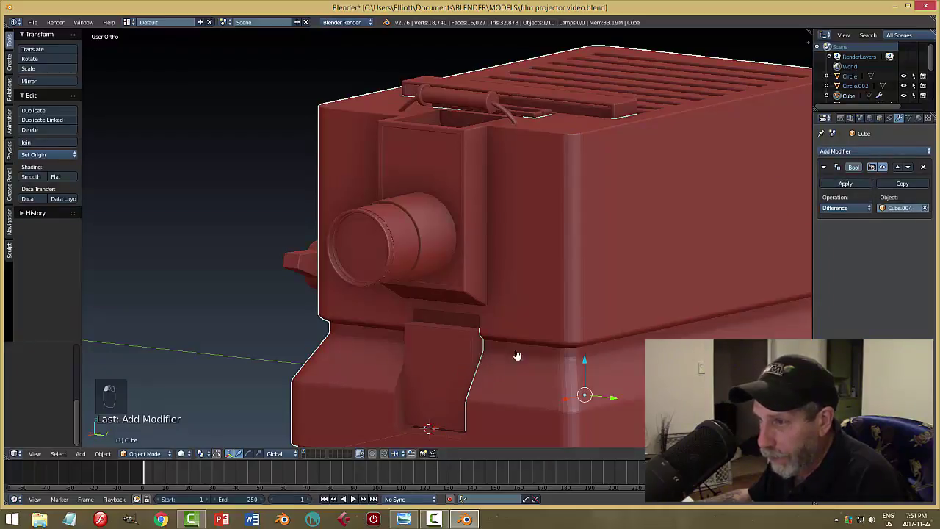
click(845, 183)
Hide the cutter cube and inspect the stepped recess from the front
right_click(459, 358)
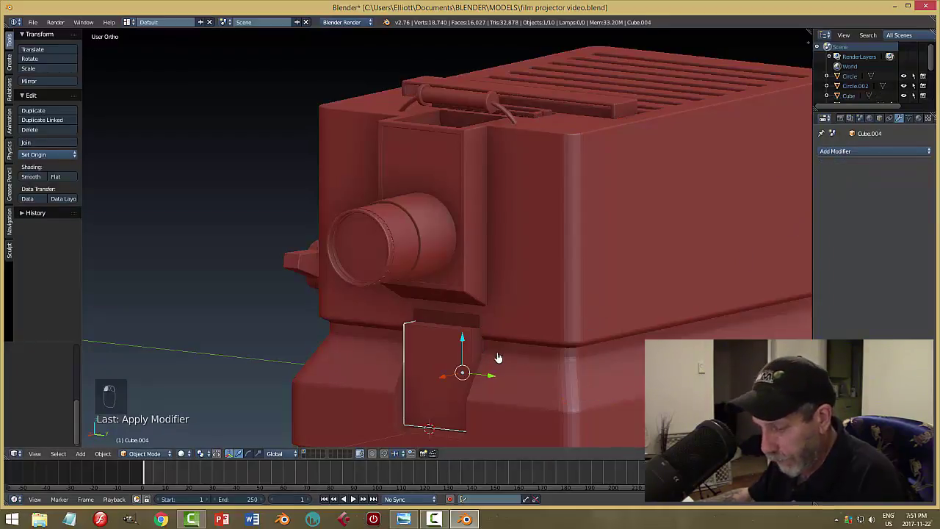
key(h)
mouse_move(470, 384)
middle_down()
mouse_move(497, 384)
mouse_move(484, 380)
middle_up()
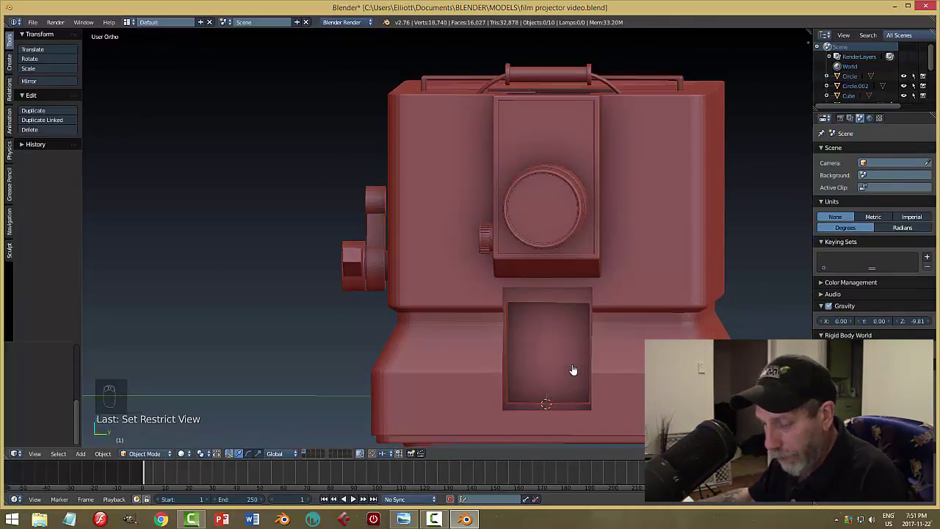
Undo hiding the cutter cube, the applied Boolean cut and the modifier's operation and object settings
key(ctrl+z)
key(ctrl+z)
key(ctrl+z)
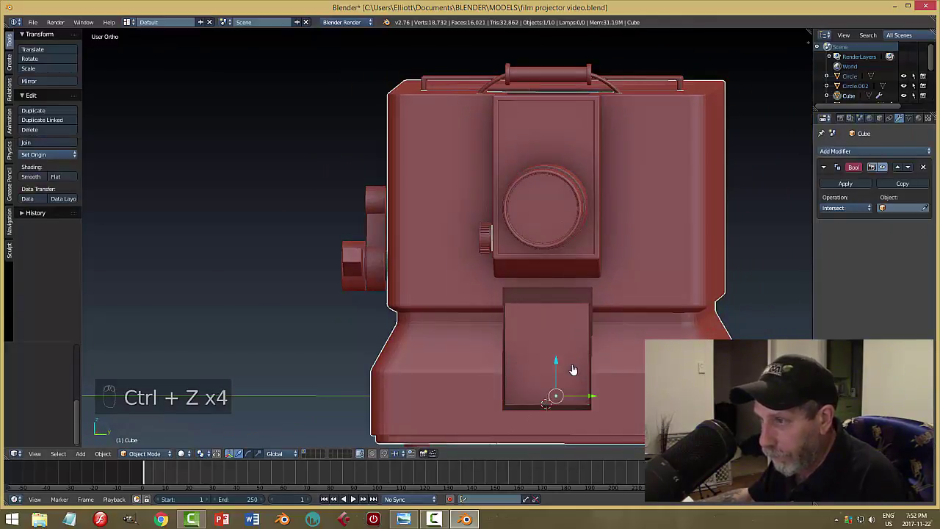
Narrow the cutter cube by scaling it to about 0.92 along Y
right_click(561, 335)
key(s)
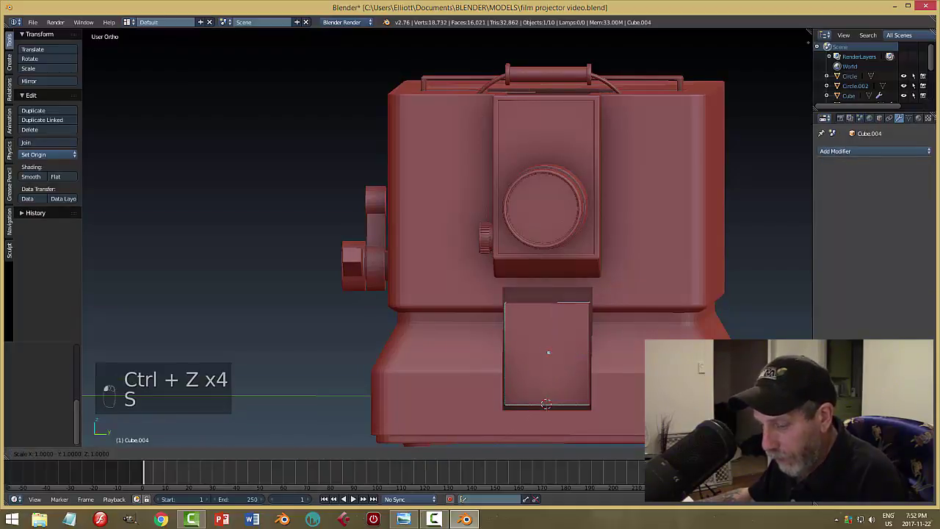
key(y)
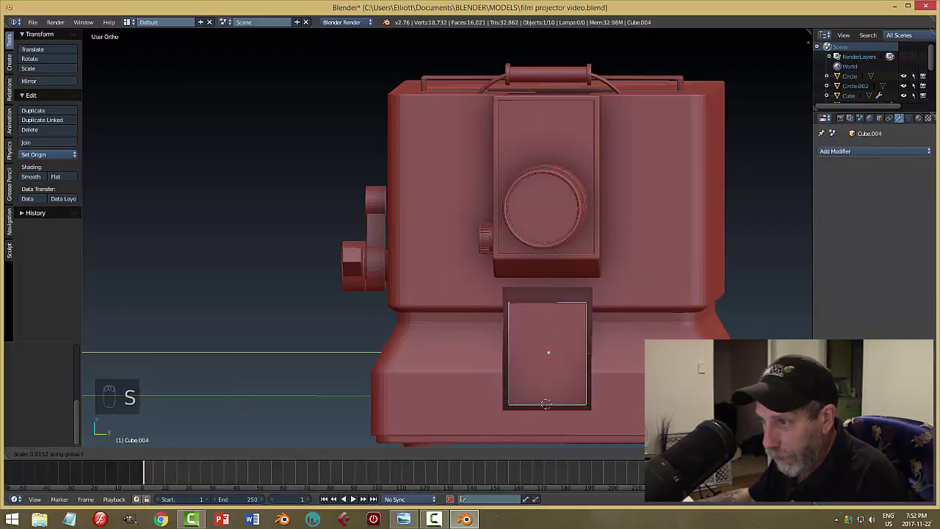
click(547, 352)
middle_drag(547, 352, 485, 353)
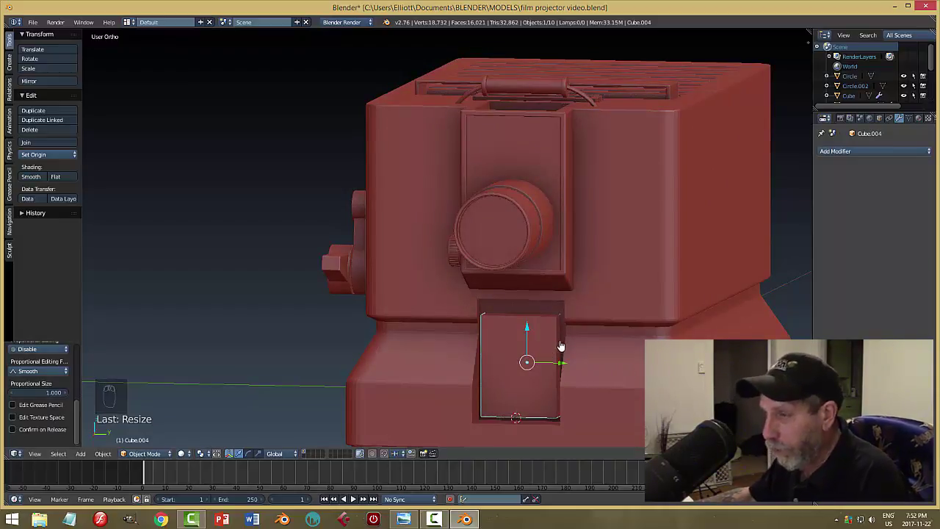
Pull the cutter cube out of the notch along X and apply its scale
middle_drag(588, 378, 482, 388)
drag(407, 396, 312, 420)
middle_drag(483, 412, 510, 407)
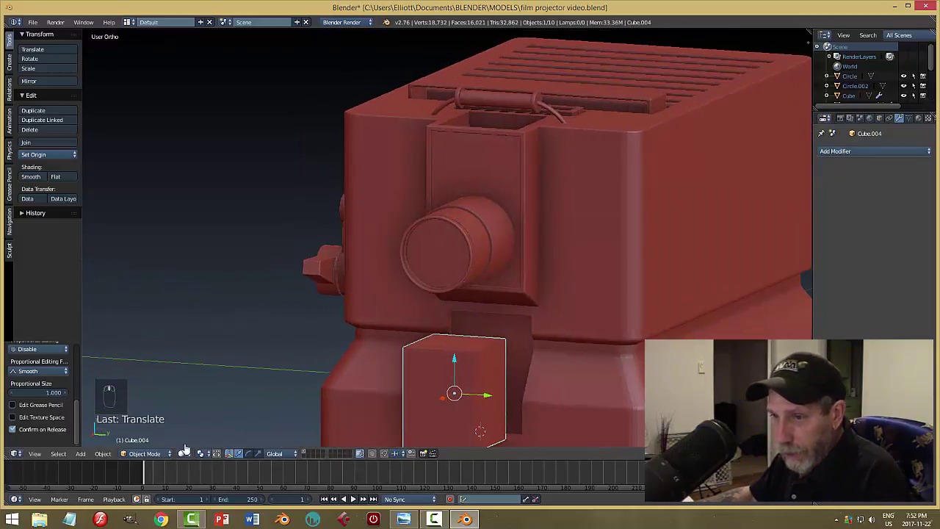
click(103, 454)
mouse_move(122, 394)
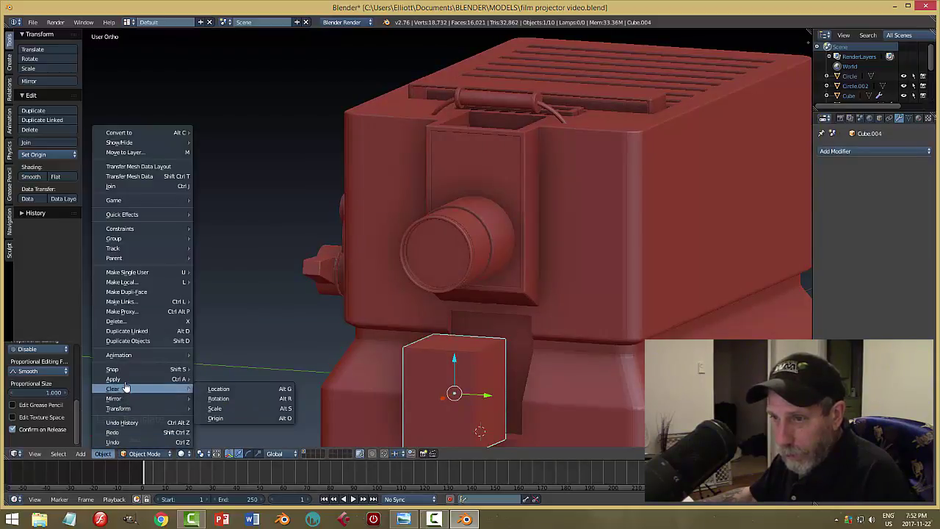
click(255, 405)
Bevel the cutter cube's four front-to-back edges with an offset of about 0.02 and 4 segments
key(Tab)
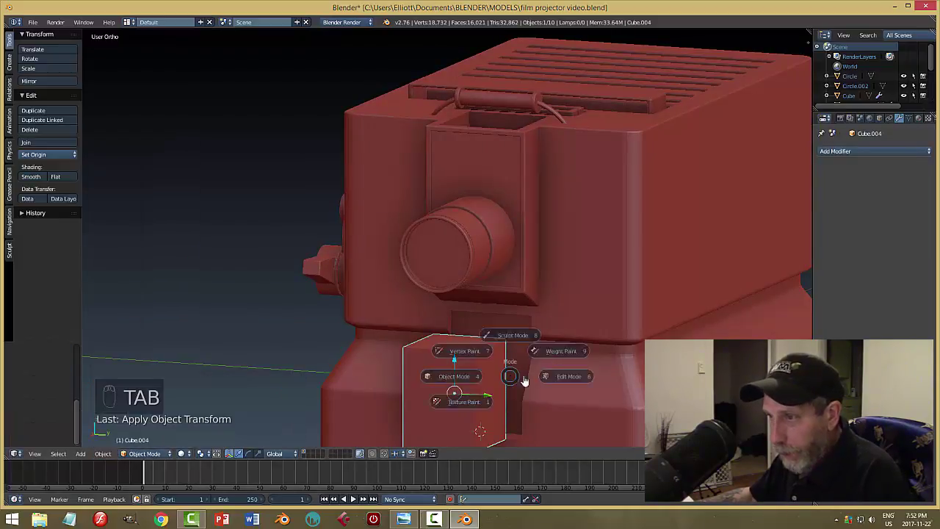
click(552, 375)
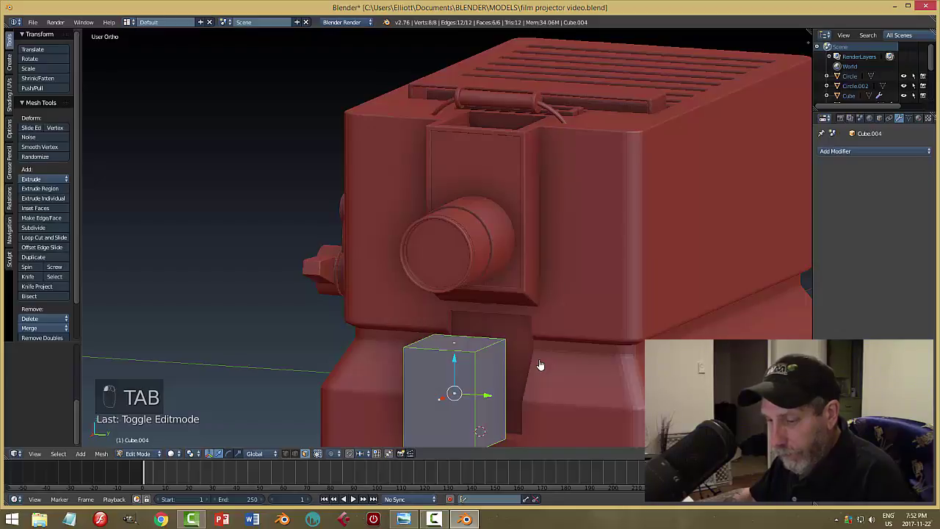
key(a)
key(a)
key(ctrl+Tab)
click(504, 359)
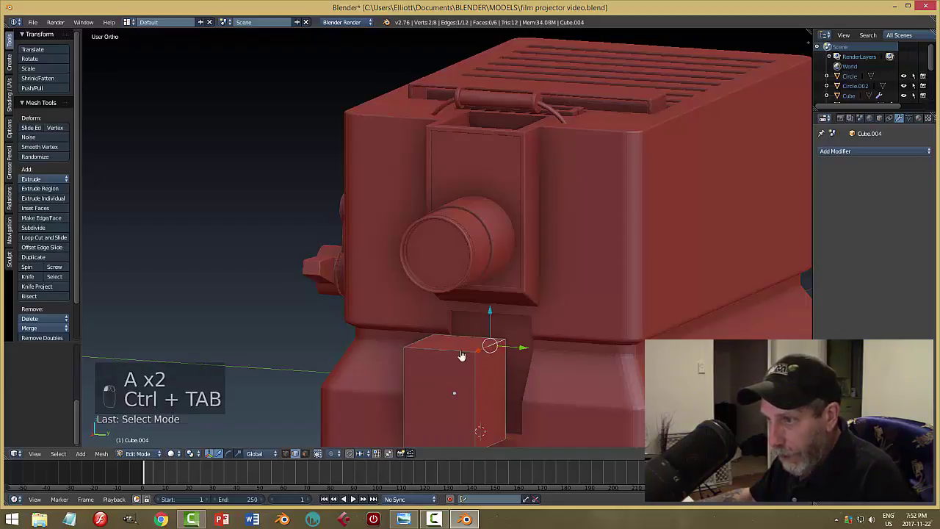
middle_drag(481, 397, 525, 380)
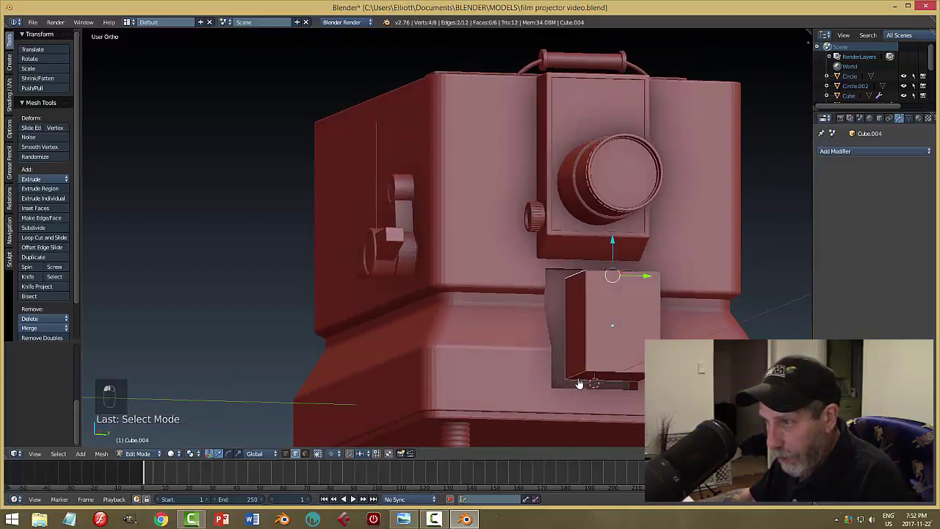
middle_drag(599, 382, 598, 392)
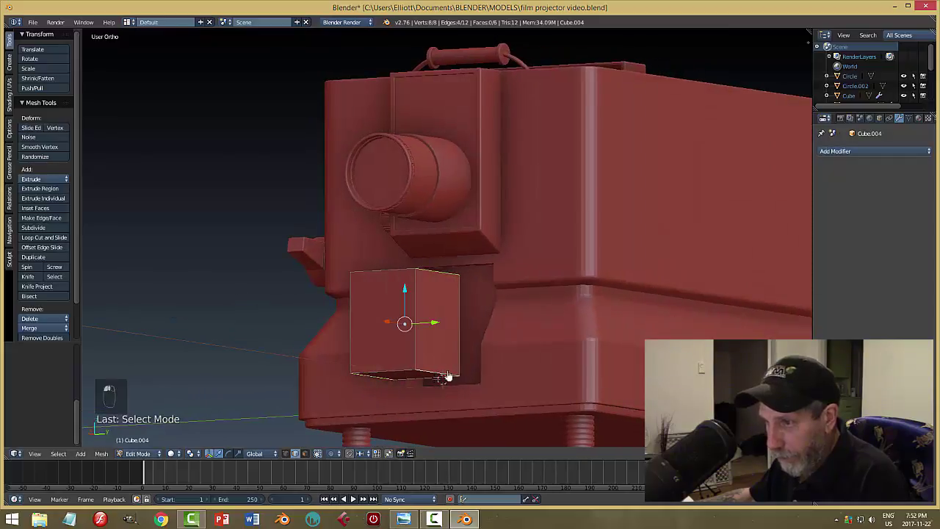
key(ctrl+b)
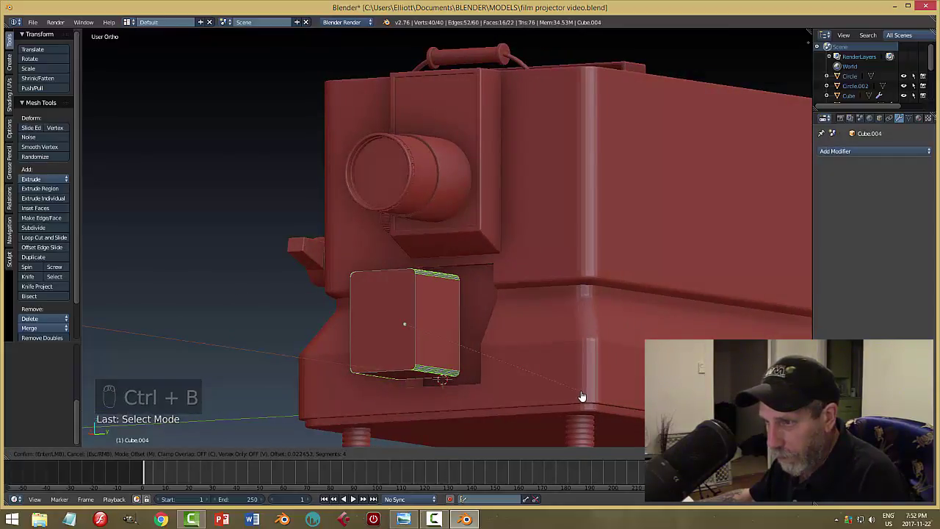
click(587, 398)
key(a)
key(Tab)
click(528, 401)
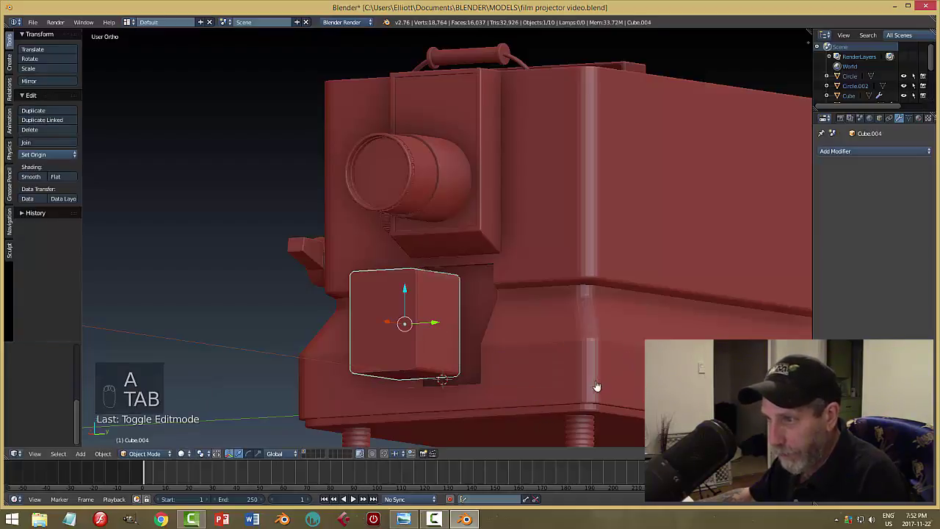
Push the rounded cutter cube back into the notch along X
middle_drag(595, 388, 327, 396)
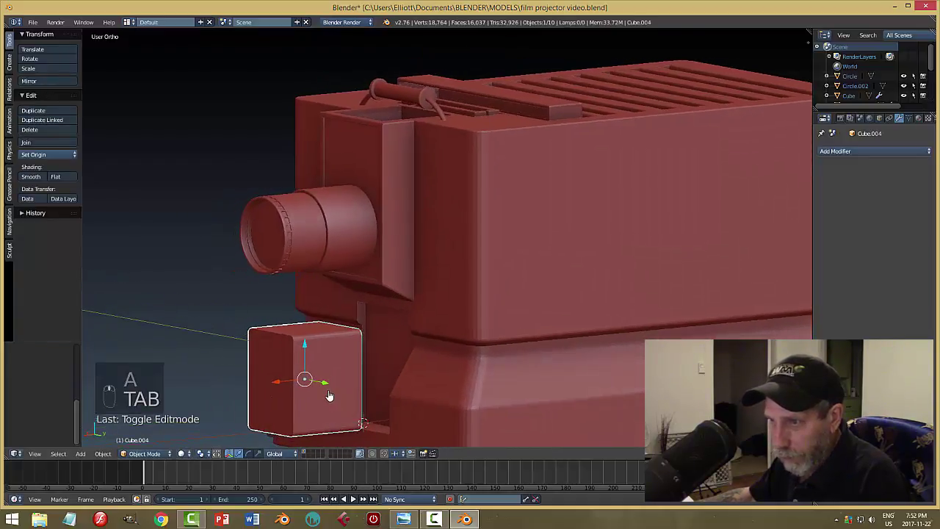
drag(277, 389, 371, 367)
middle_drag(449, 308, 537, 304)
Set the projector body's Boolean to Difference with the rounded cutter cube as object and apply it
right_click(537, 304)
click(844, 209)
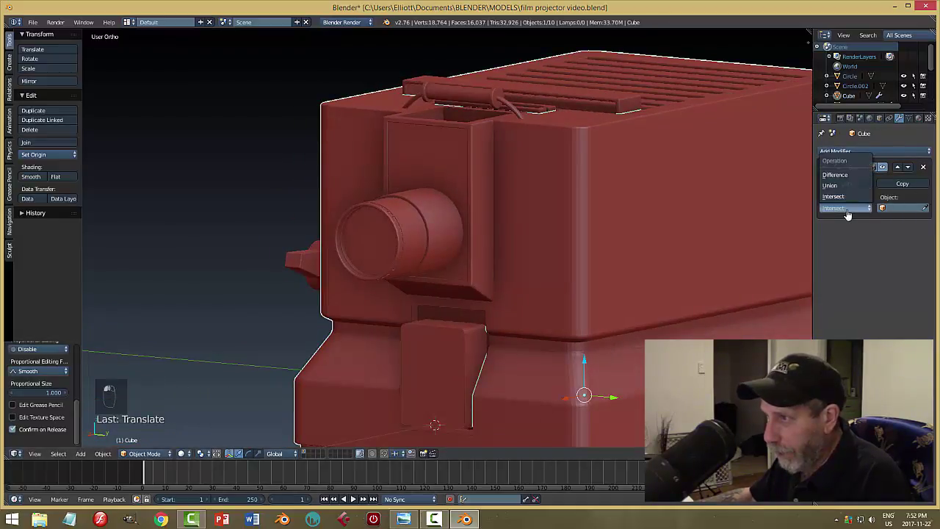
click(841, 175)
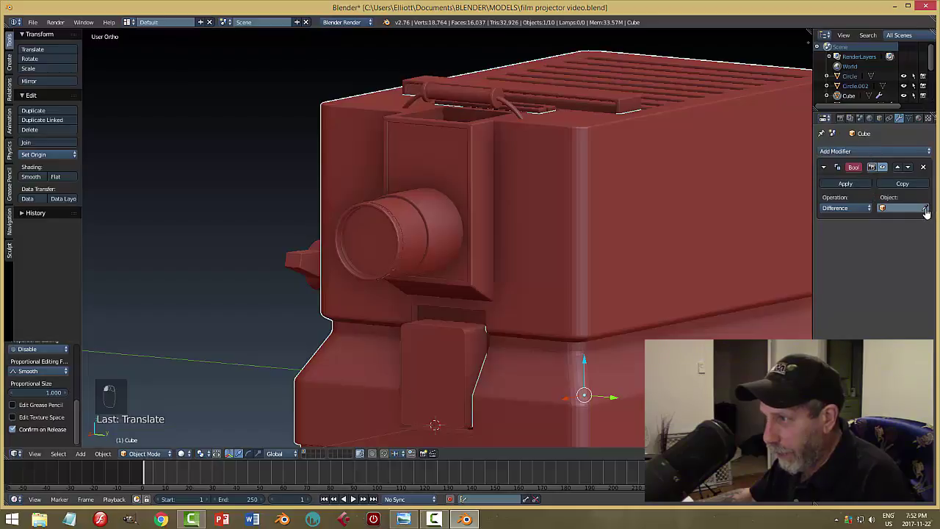
click(454, 365)
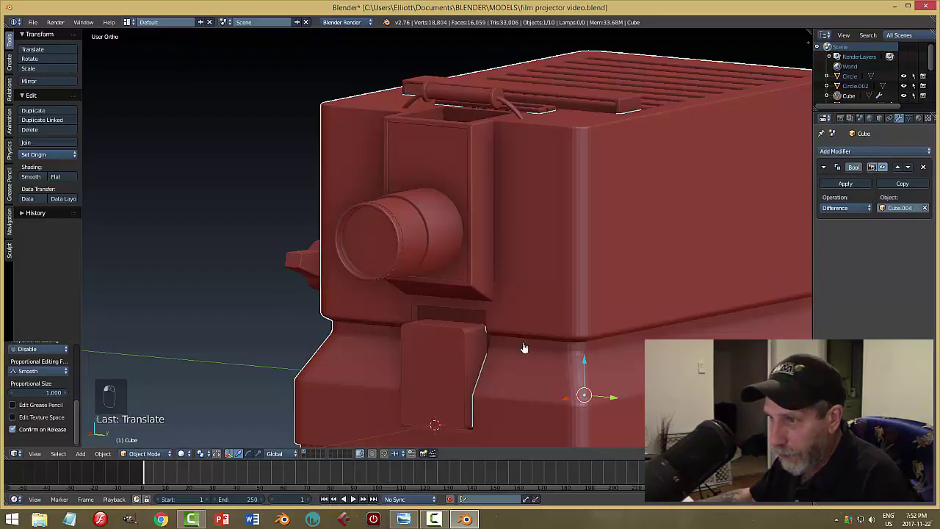
click(846, 183)
Hide the cutter cube to inspect the rounded inner recess, and unhide it again
right_click(426, 357)
key(h)
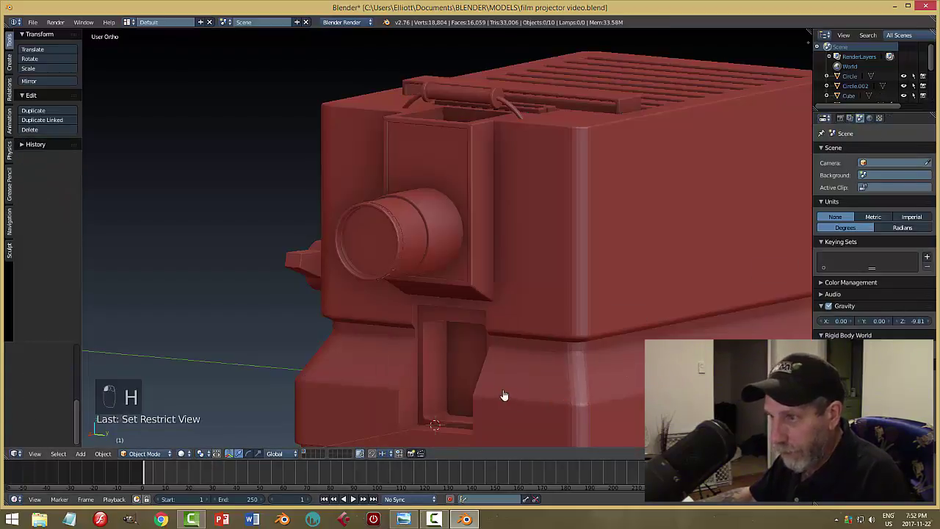
middle_drag(503, 395, 527, 400)
key(alt+h)
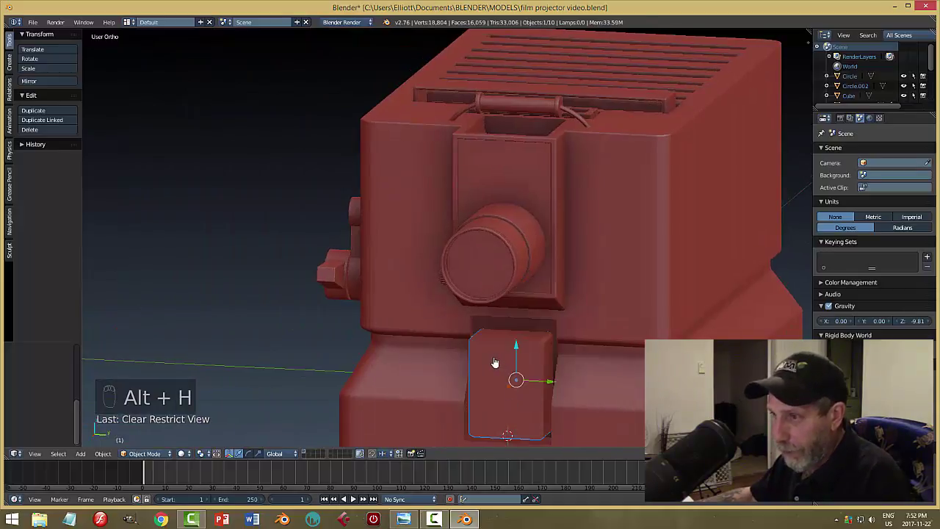
Delete the cutter cube in front of the base opening and save the file over the existing one
key(x)
click(514, 376)
scroll(515, 393, down, 3)
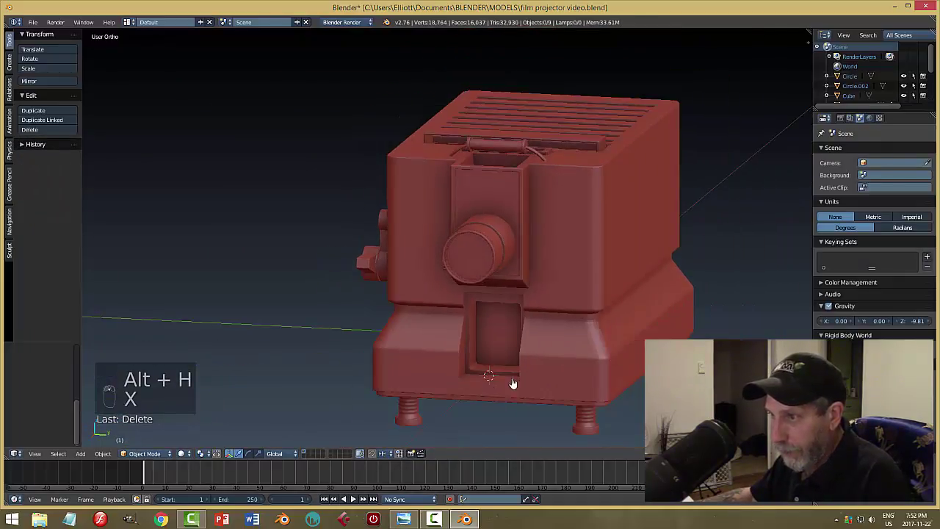
middle_drag(512, 383, 586, 378)
key(ctrl+s)
click(595, 390)
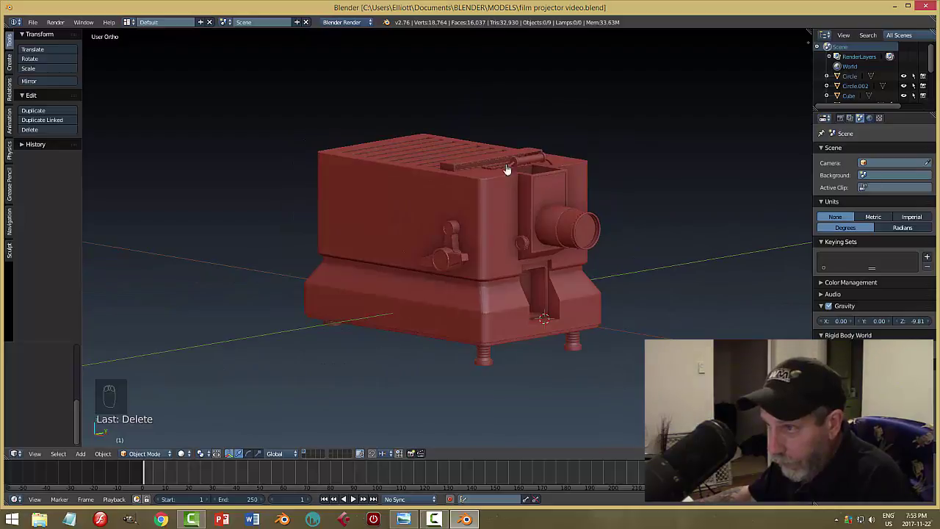
Add a mesh circle at the 3D cursor on the base's front and rotate it 90° about X
middle_drag(599, 362, 499, 345)
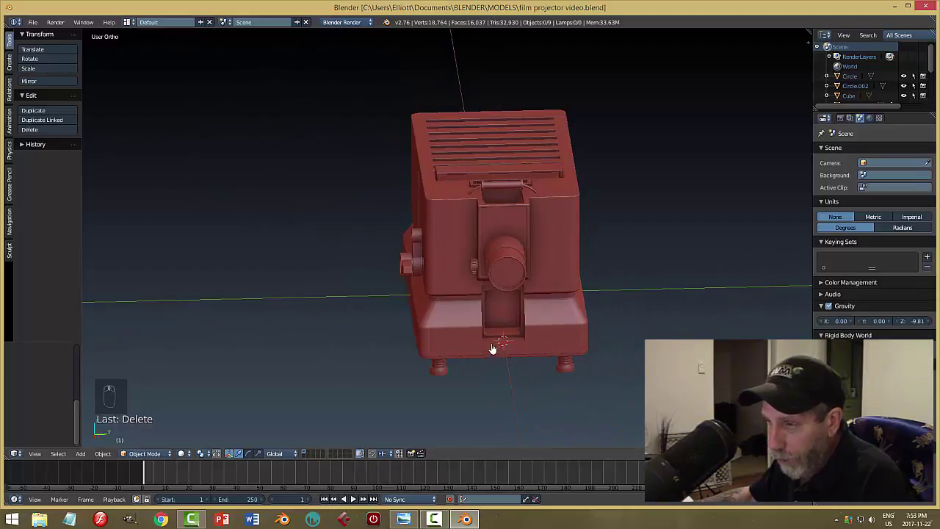
middle_drag(498, 351, 536, 352)
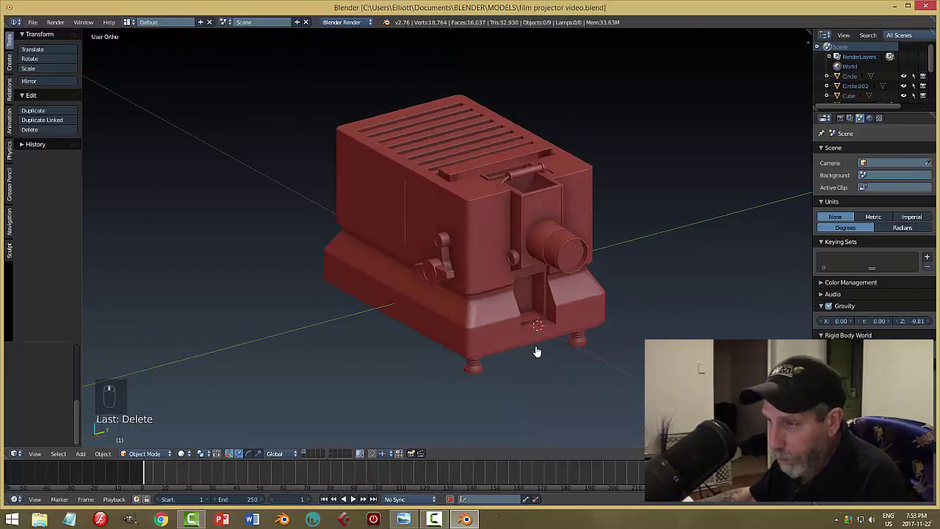
key(shift+a)
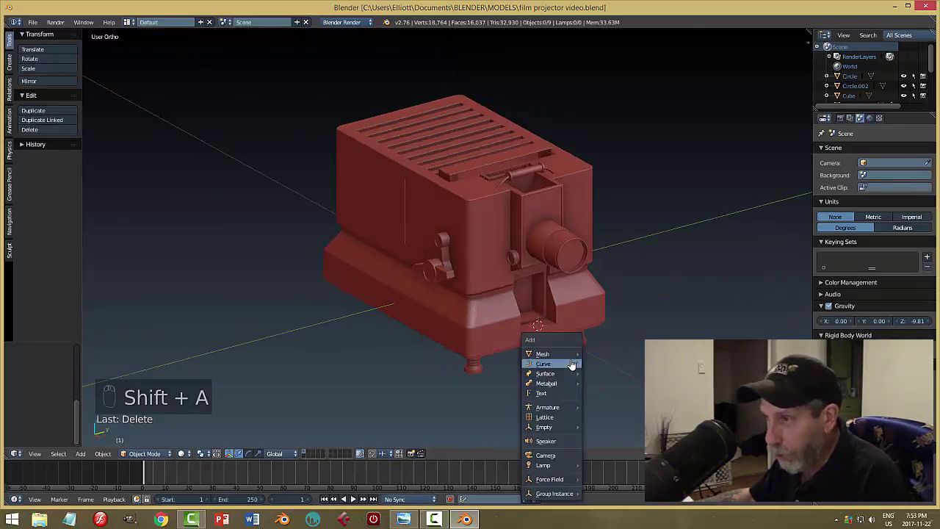
mouse_move(569, 355)
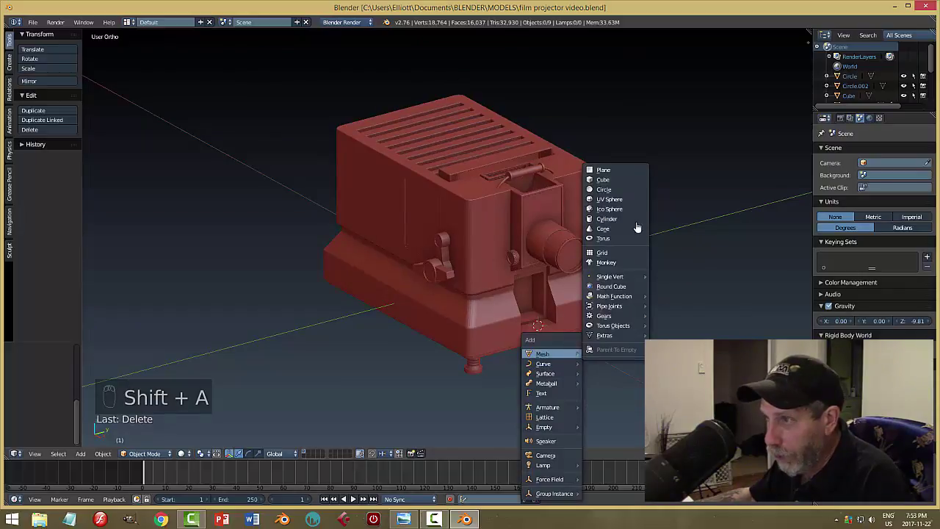
click(605, 188)
key(r)
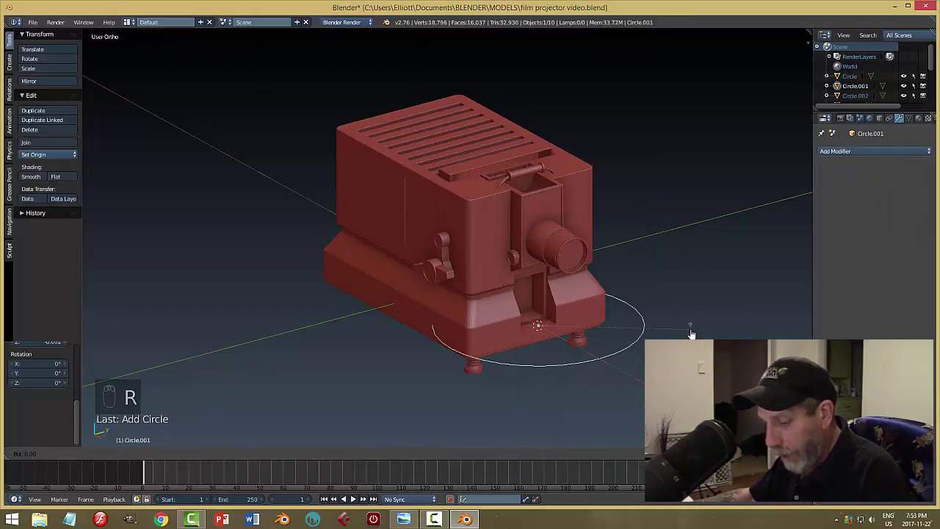
key(x)
key(9)
key(0)
key(Return)
Scale the circle down to about 0.24, raise it slightly along Z and readjust its size to suit the base opening
middle_drag(602, 374, 544, 367)
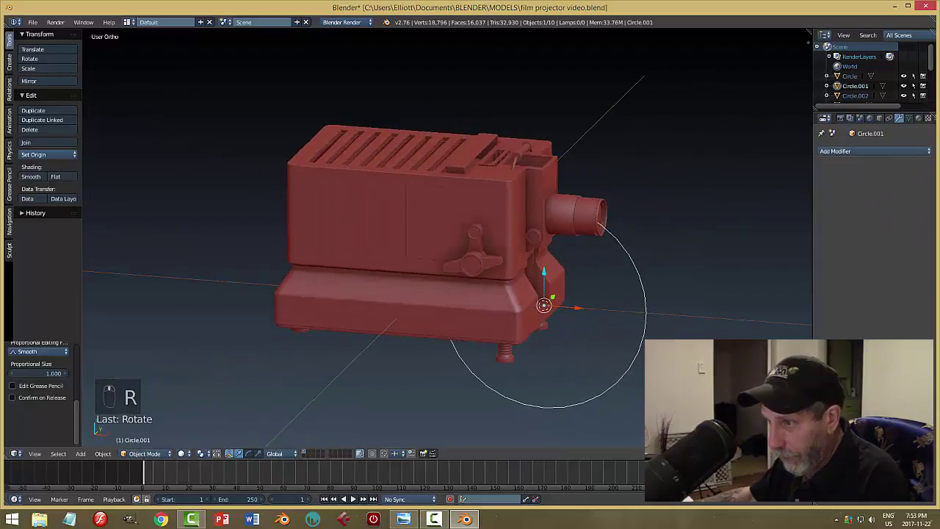
key(s)
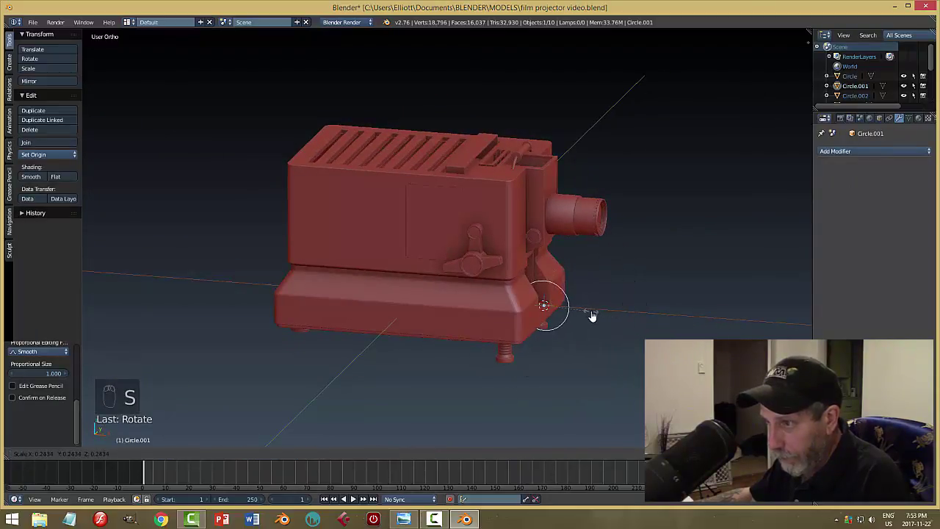
click(592, 316)
mouse_move(544, 274)
mouse_down()
mouse_move(547, 251)
mouse_move(548, 264)
mouse_up()
key(s)
click(665, 297)
middle_drag(730, 304, 648, 299)
scroll(648, 319, up, 3)
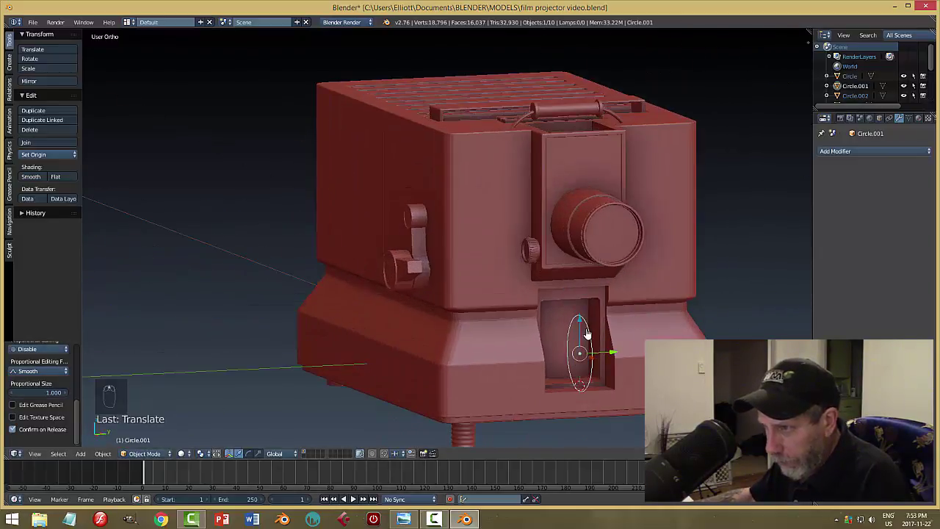
Move the circle along X so it sits clear of the projector, in front of the base and below the lens
middle_drag(608, 335, 680, 332)
drag(638, 317, 743, 318)
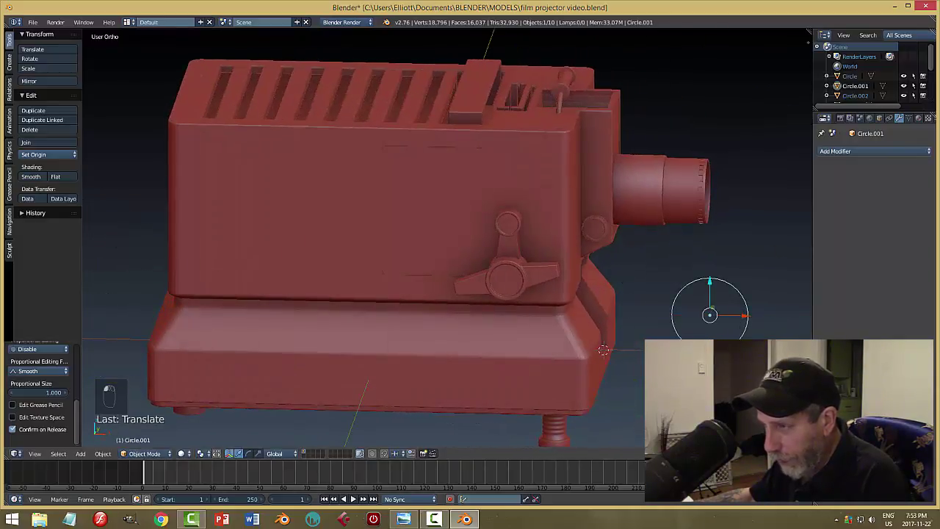
scroll(743, 318, down, 2)
middle_drag(743, 318, 697, 360)
middle_drag(585, 347, 582, 345)
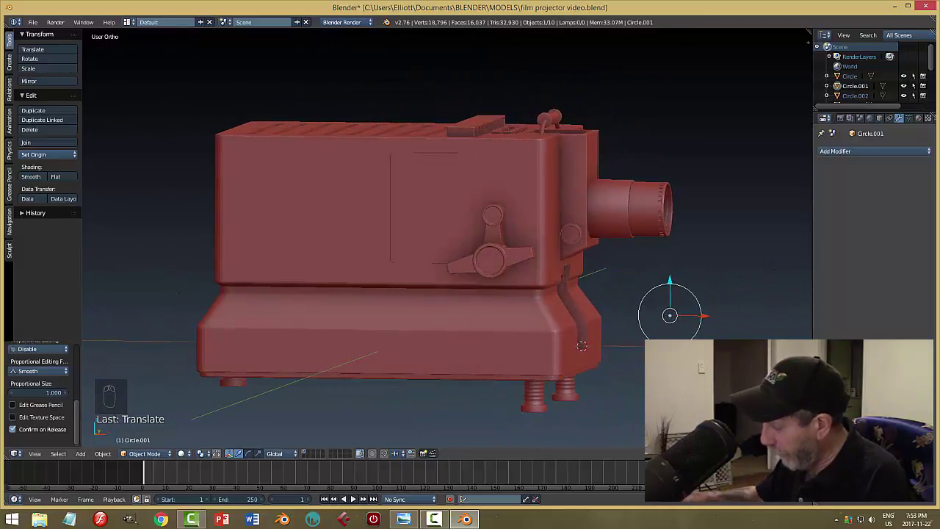
key(KP_1)
scroll(571, 349, up, 2)
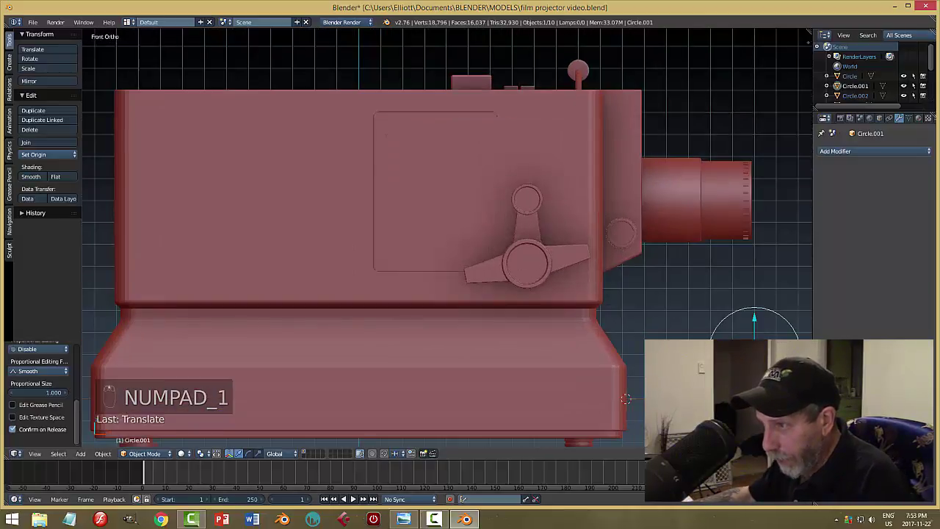
shift+middle_drag(625, 399, 512, 306)
scroll(530, 318, up, 2)
drag(603, 316, 665, 318)
Put the circle into Edit Mode in front view with vertex selection, clear the selection, and return to Blender from the reference image
middle_drag(665, 317, 663, 324)
key(KP_1)
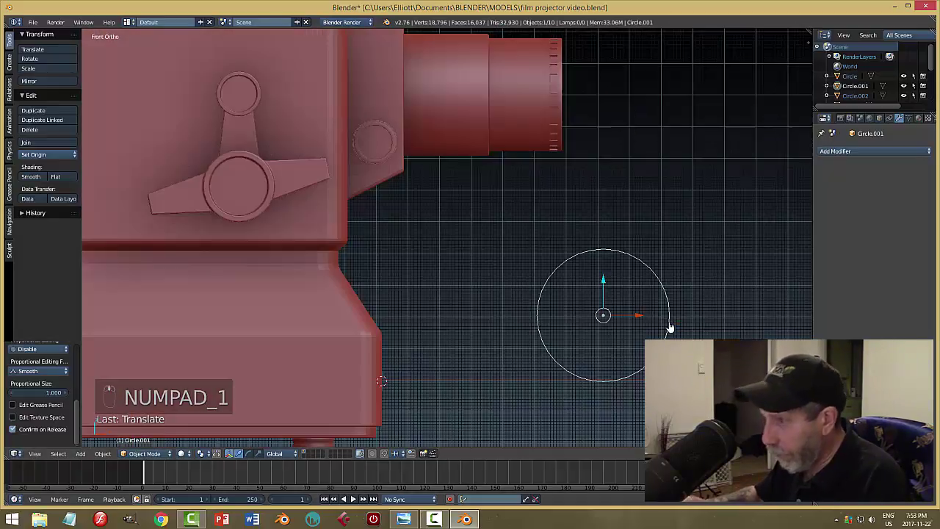
shift+middle_drag(536, 357, 484, 343)
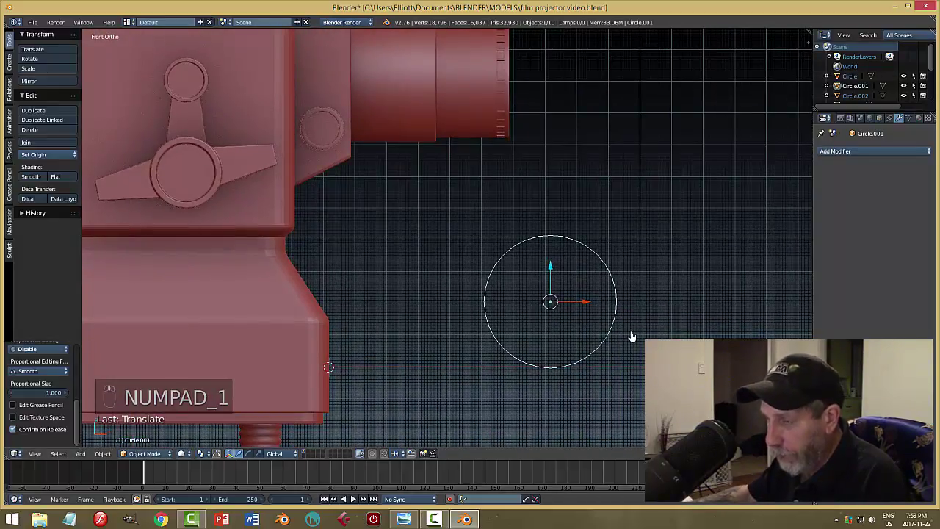
key(Tab)
key(Tab)
key(ctrl+Tab)
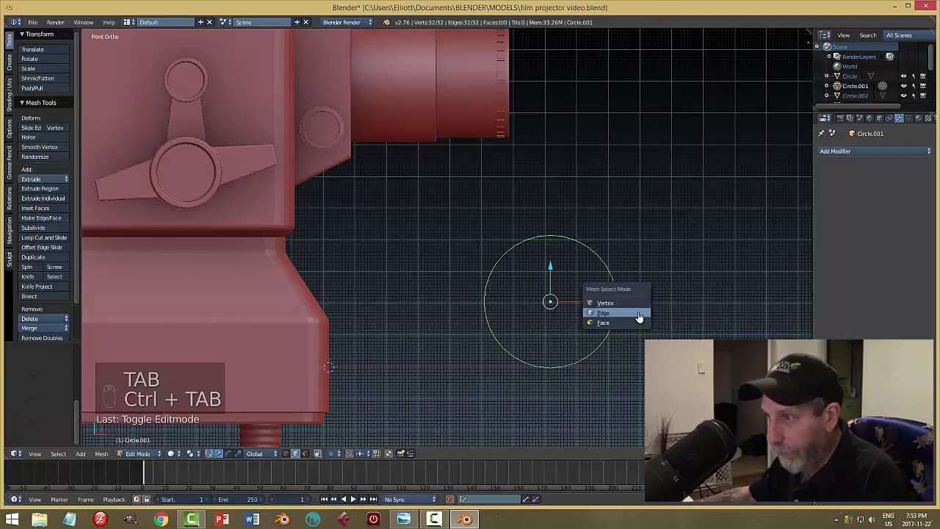
click(639, 313)
key(a)
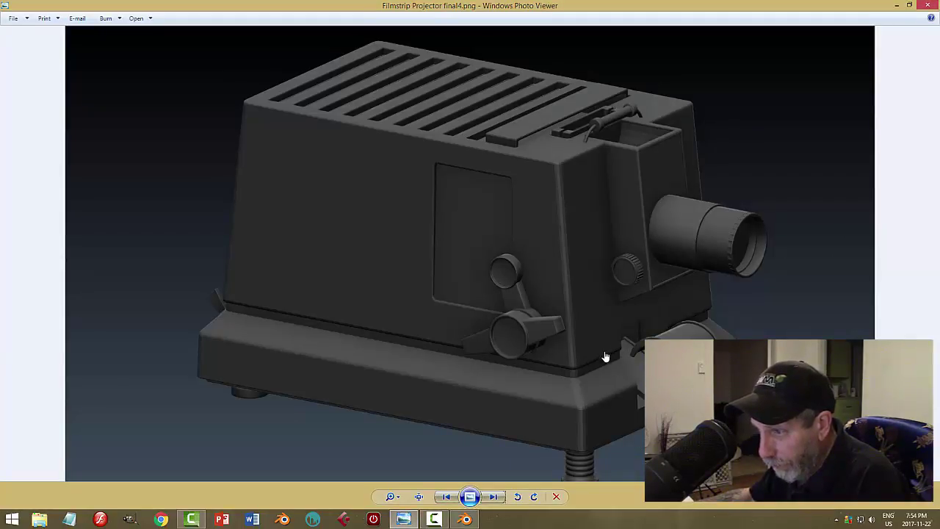
click(466, 519)
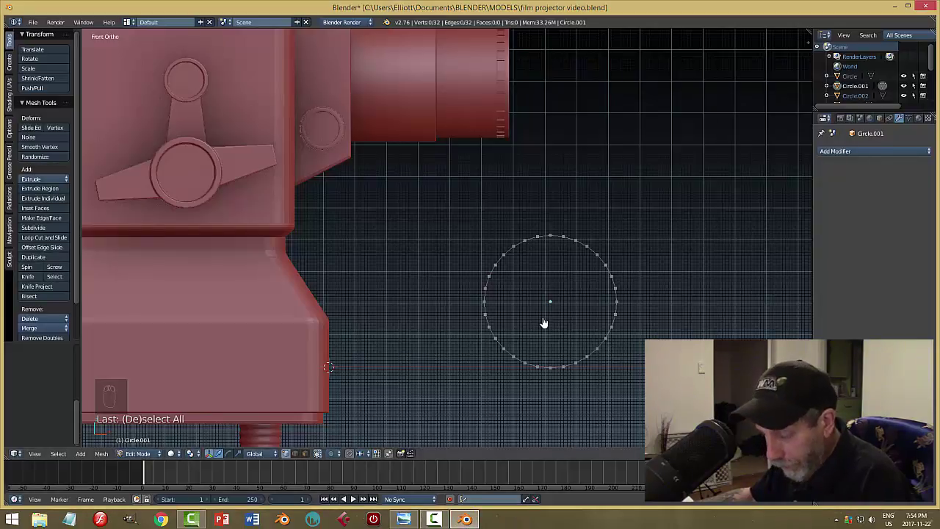
Delete the five vertices on the circle's side facing the projector to open it into an arc
key(b)
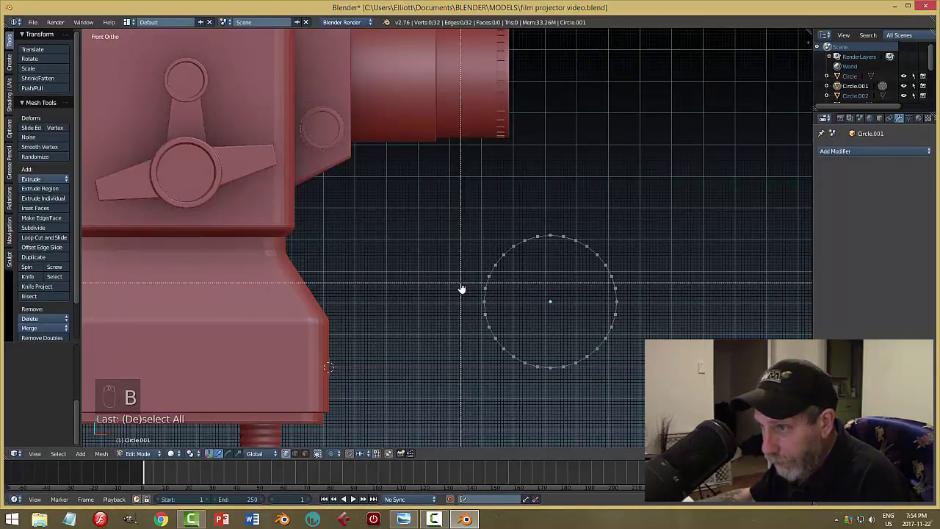
drag(459, 279, 536, 348)
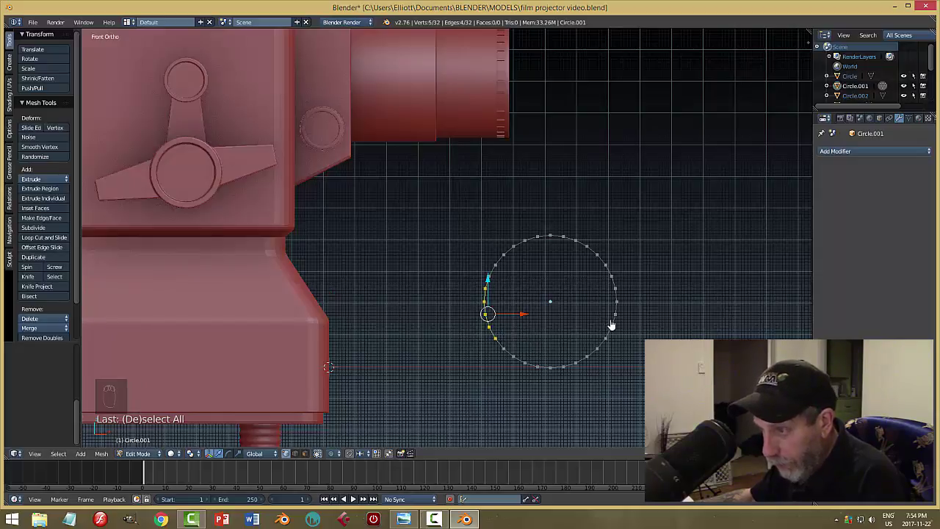
key(x)
click(596, 303)
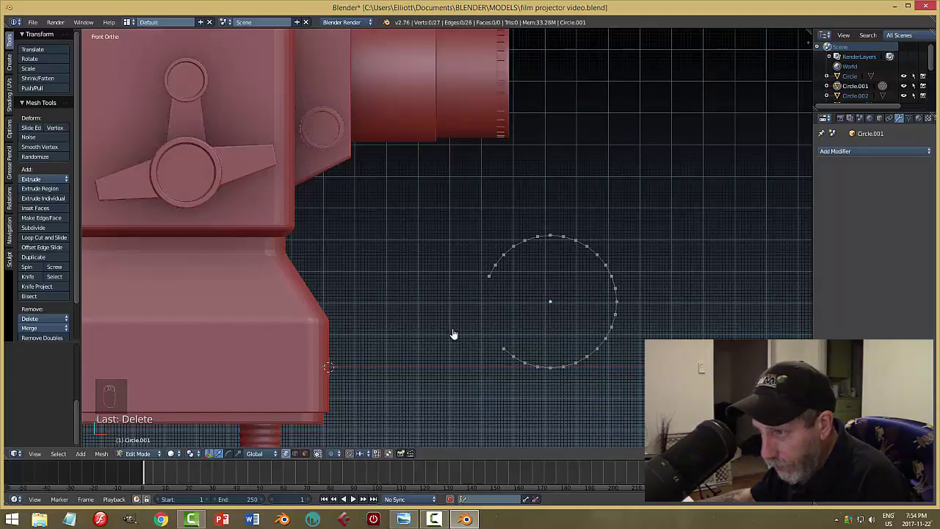
Try to extrude the arc's lower open end vertex diagonally upward toward the projector
right_click(503, 350)
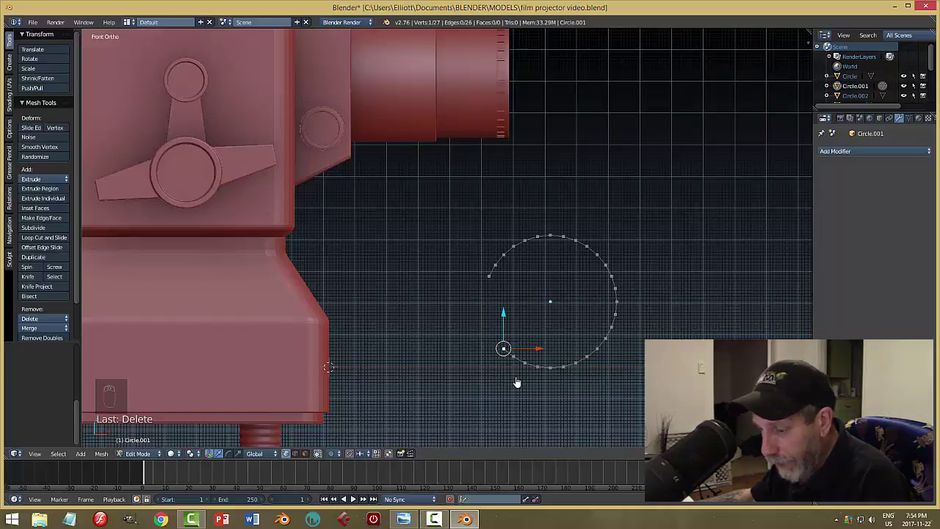
key(e)
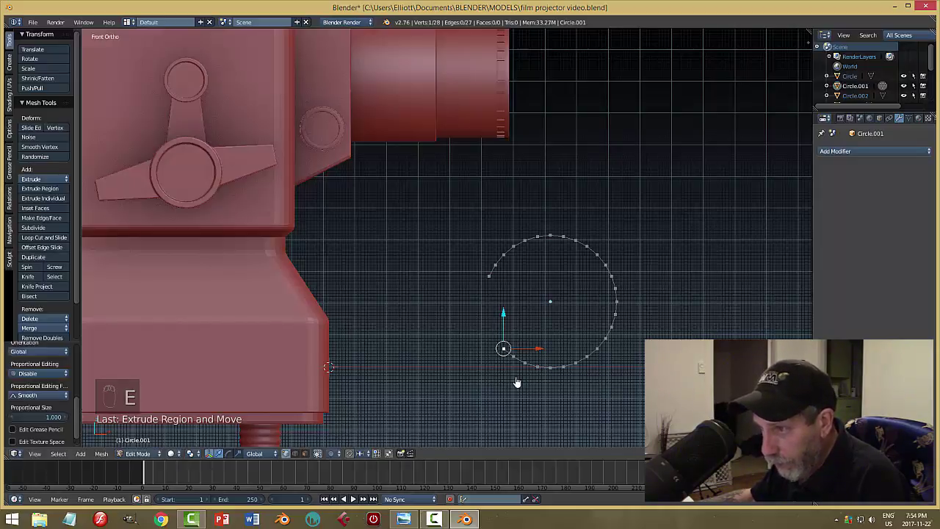
key(g)
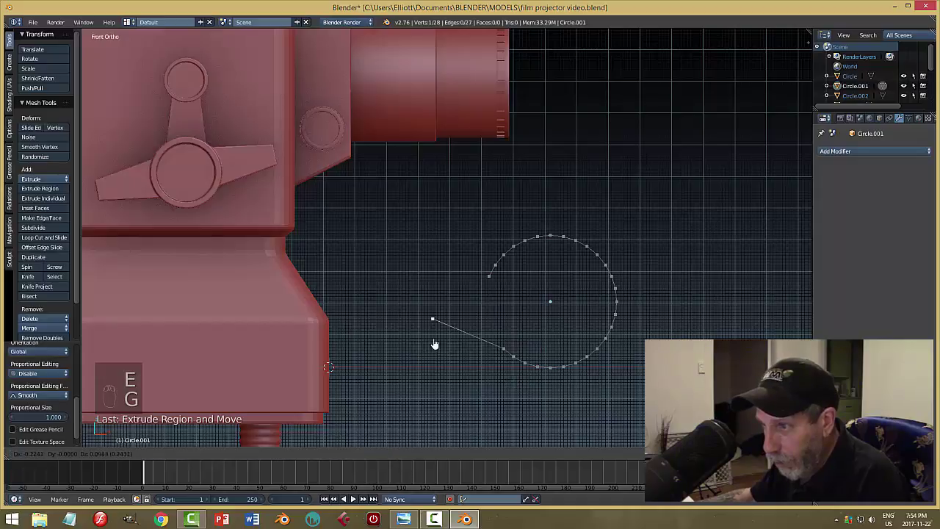
click(386, 283)
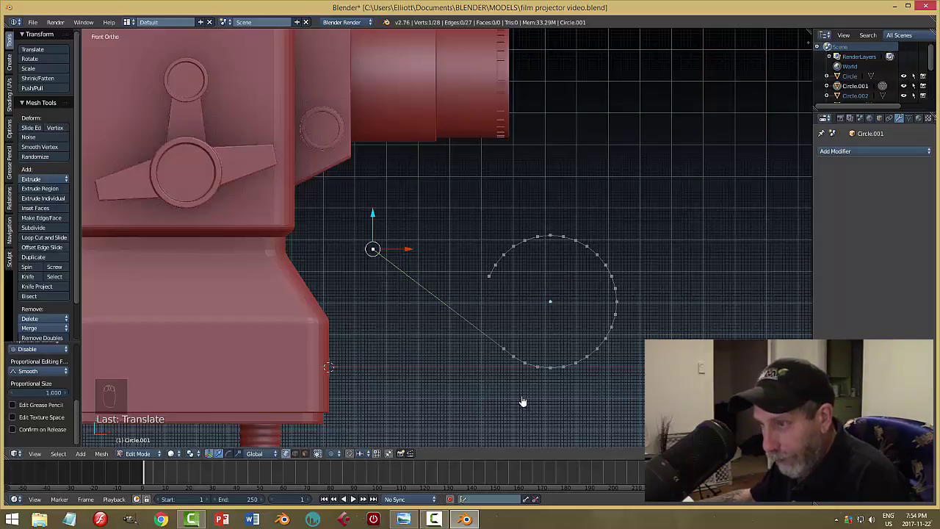
Delete the extruded vertex and trim two more vertices off the arc's lower open end
key(a)
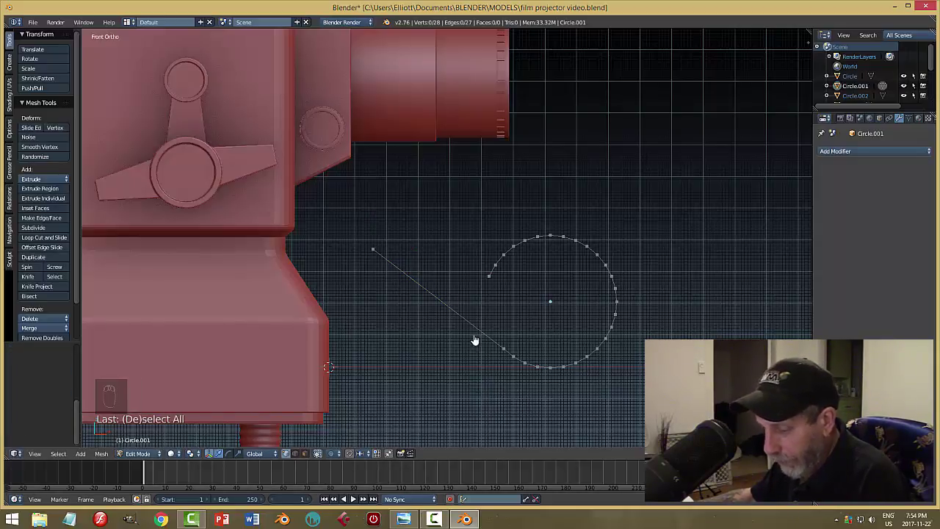
key(b)
drag(354, 232, 387, 272)
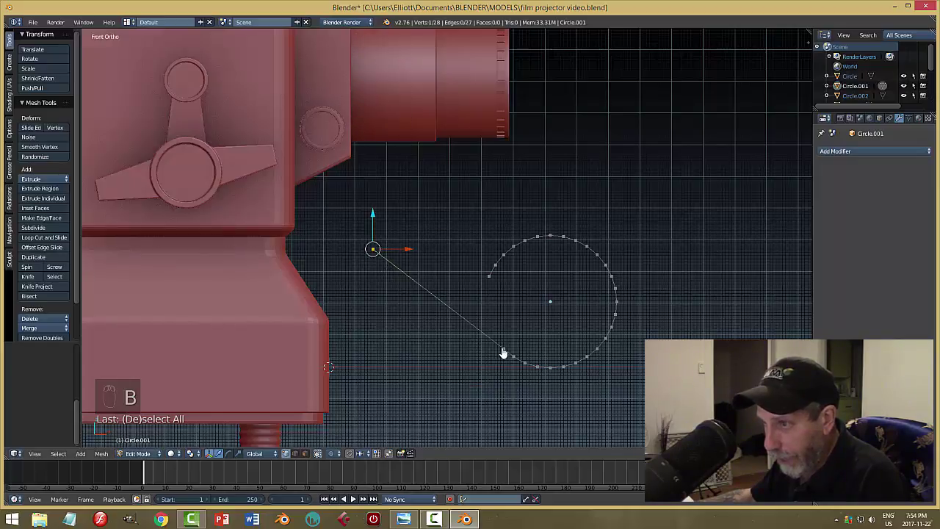
key(b)
drag(477, 312, 510, 358)
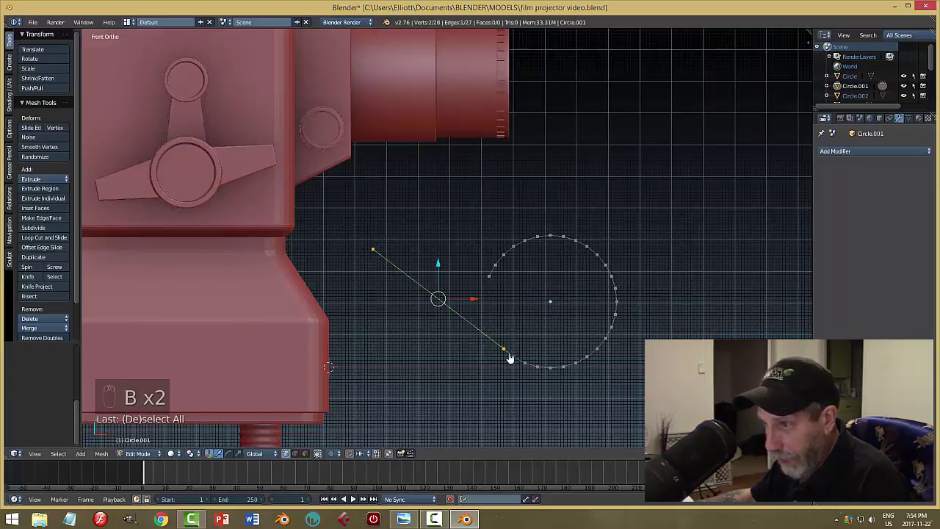
key(x)
click(570, 336)
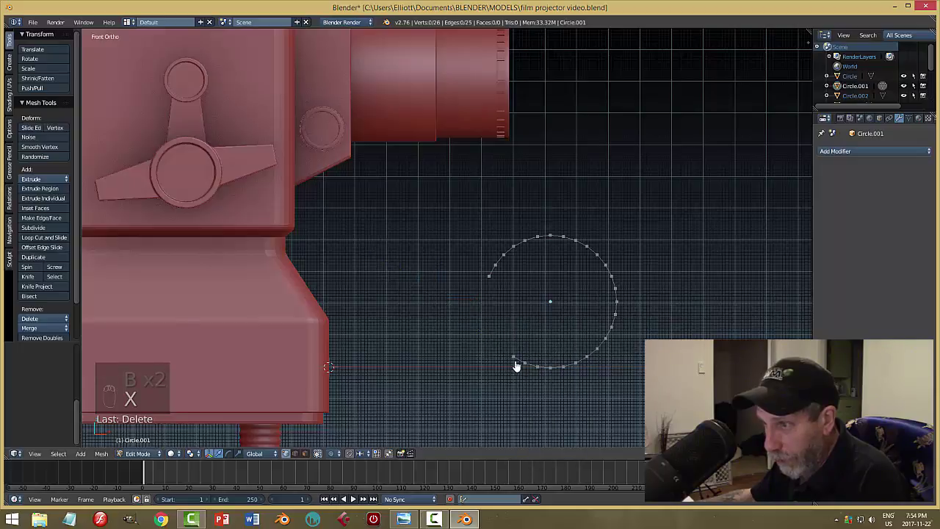
key(b)
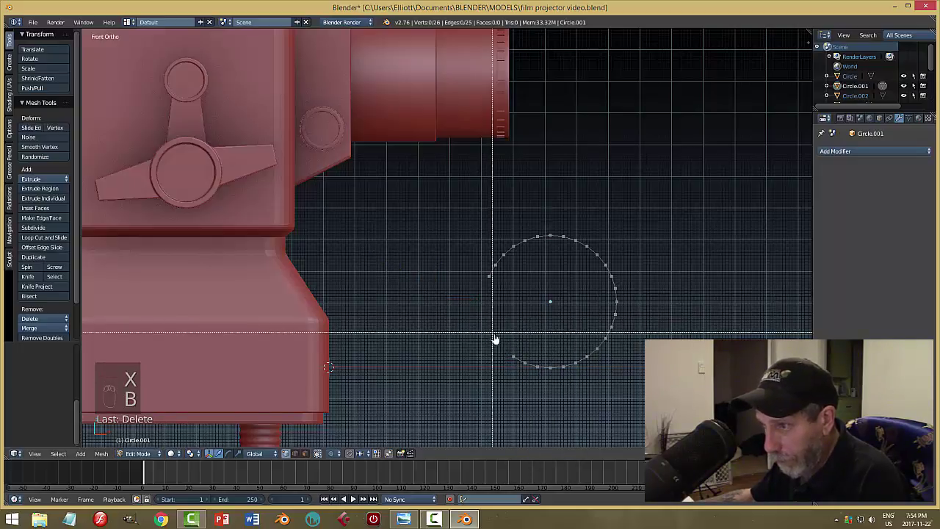
drag(492, 332, 520, 367)
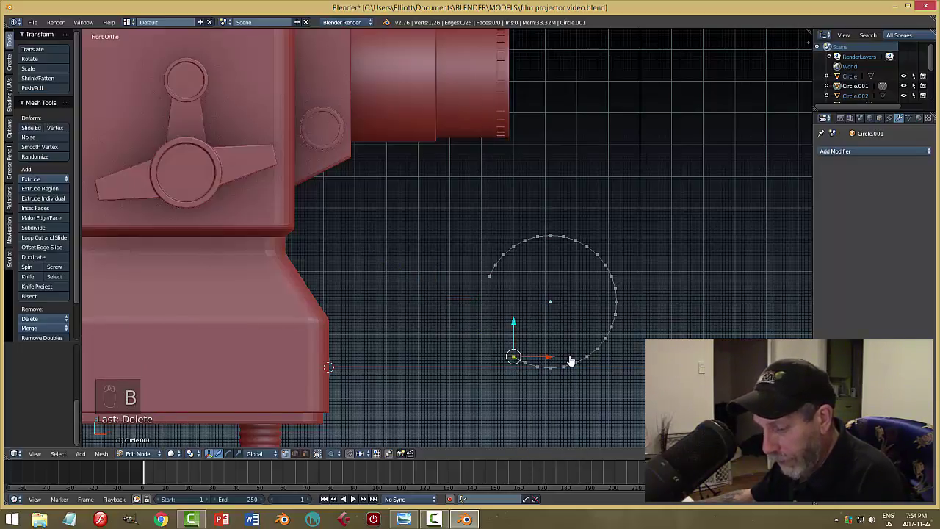
key(x)
click(570, 361)
Extrude the arc's lower end vertex toward the base's front, about 0.6 along negative X and 0.2 up along Z
right_click(525, 364)
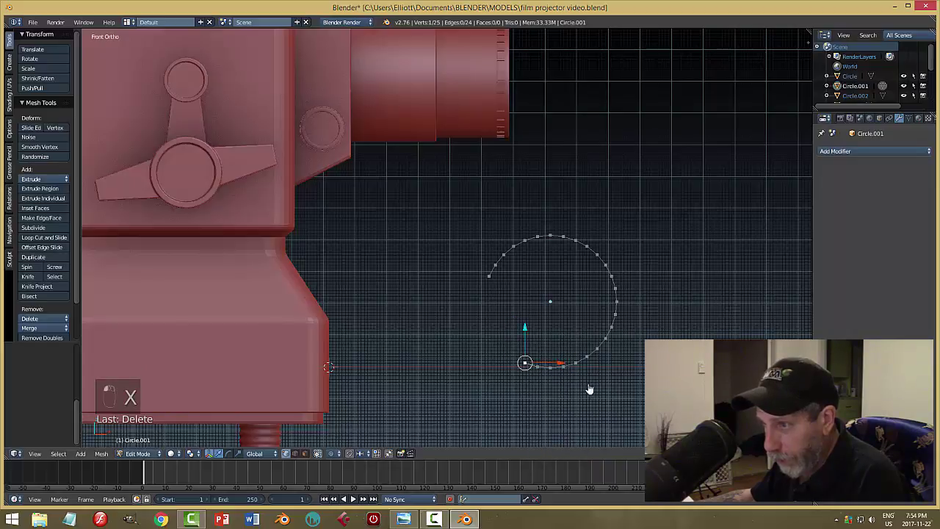
key(e)
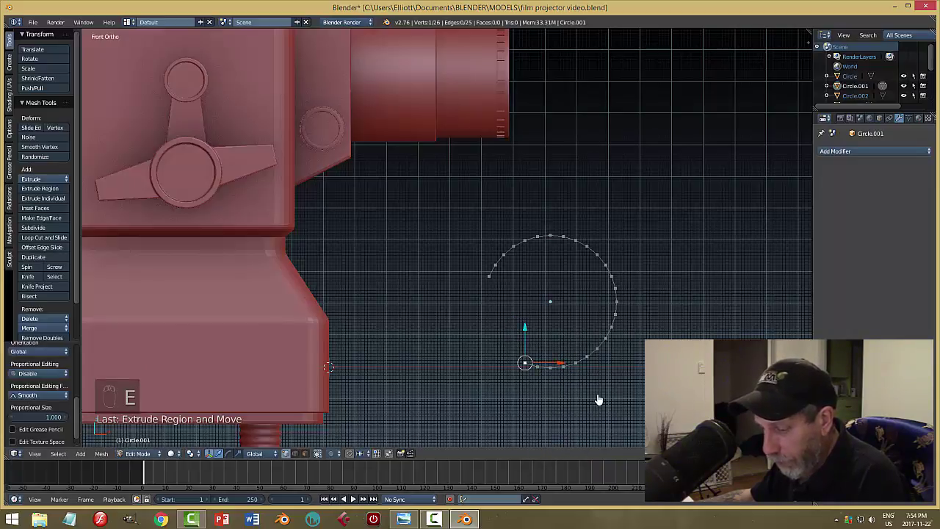
key(g)
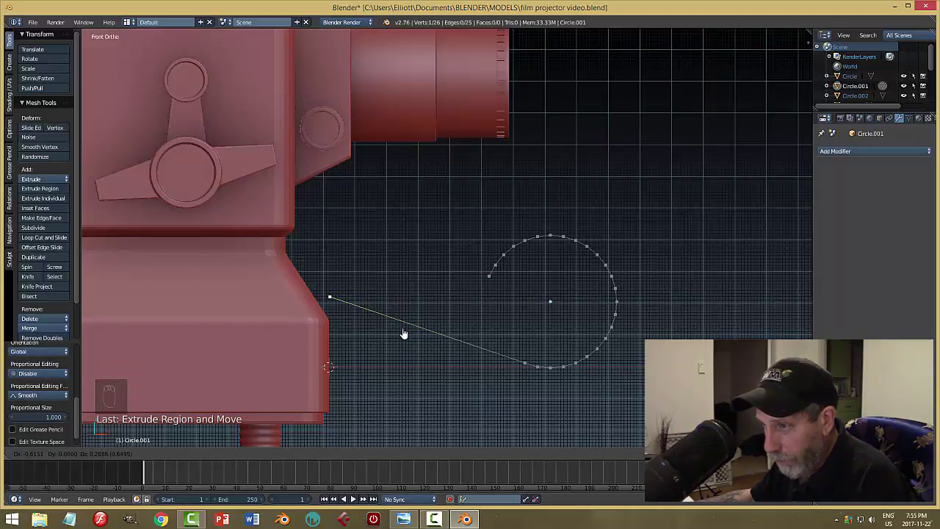
click(405, 331)
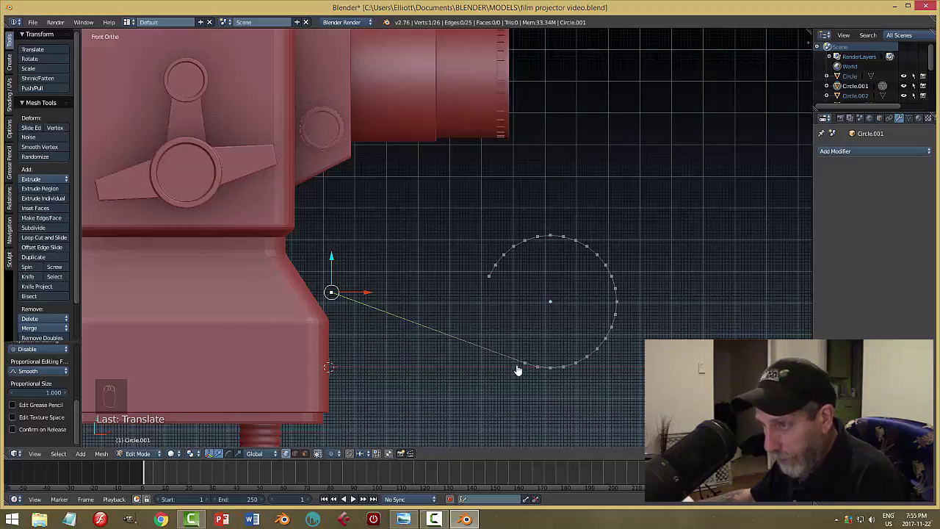
Select the entire open arc profile in front of the base and extrude it along Y into a curled strip
key(a)
middle_drag(526, 377, 609, 374)
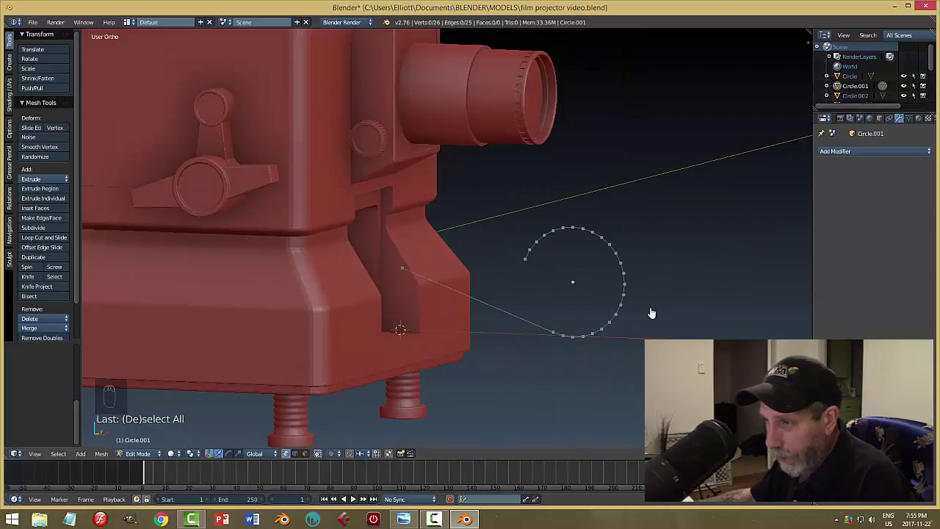
key(a)
mouse_move(608, 374)
middle_down()
mouse_move(643, 360)
mouse_move(624, 365)
middle_up()
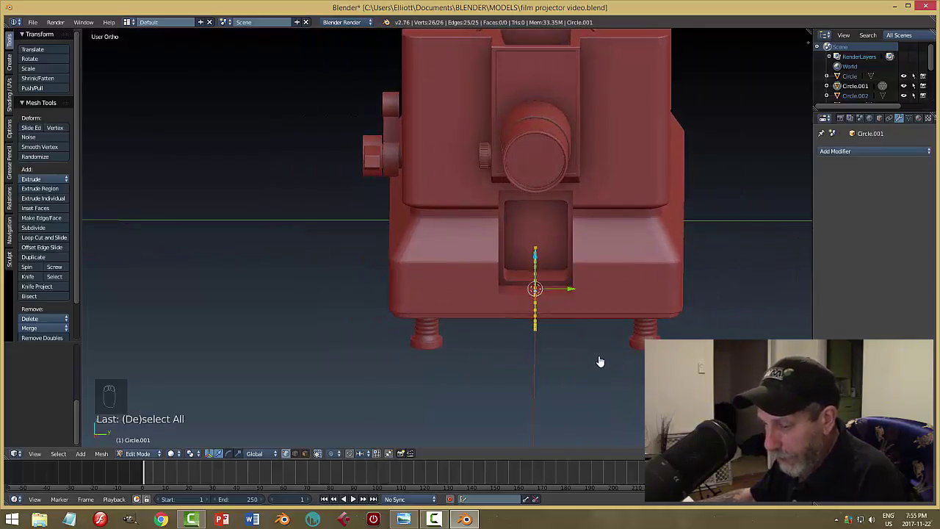
key(e)
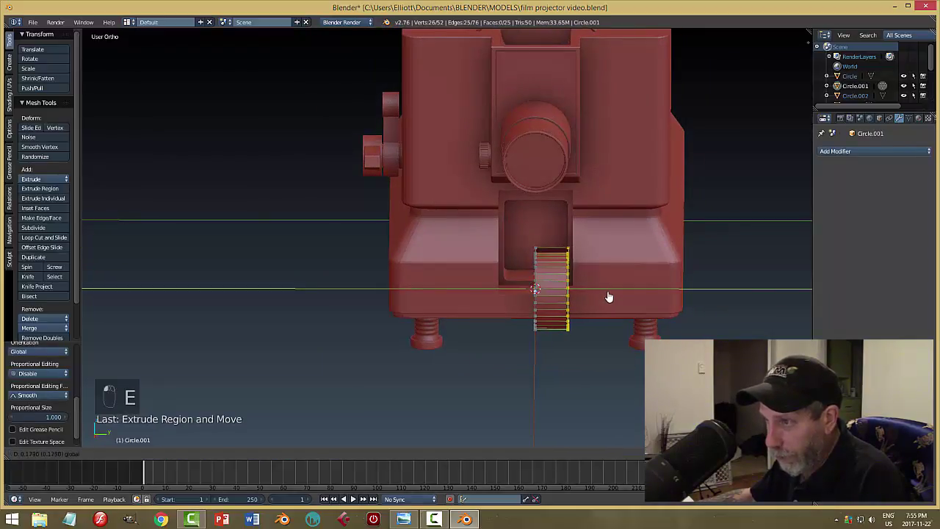
click(602, 321)
middle_drag(602, 321, 567, 285)
key(a)
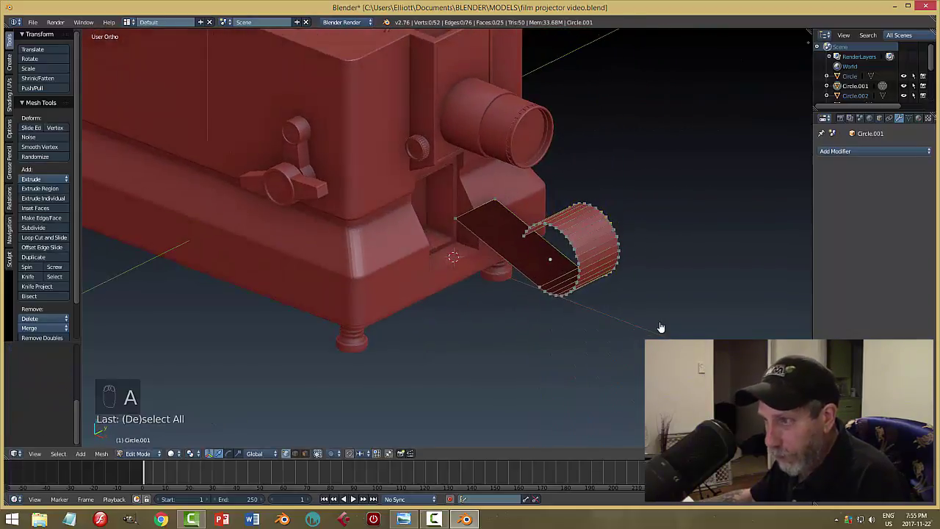
Recalculate the normals of the whole curled strip to be consistent and leave mesh editing
key(a)
key(a)
key(ctrl+n)
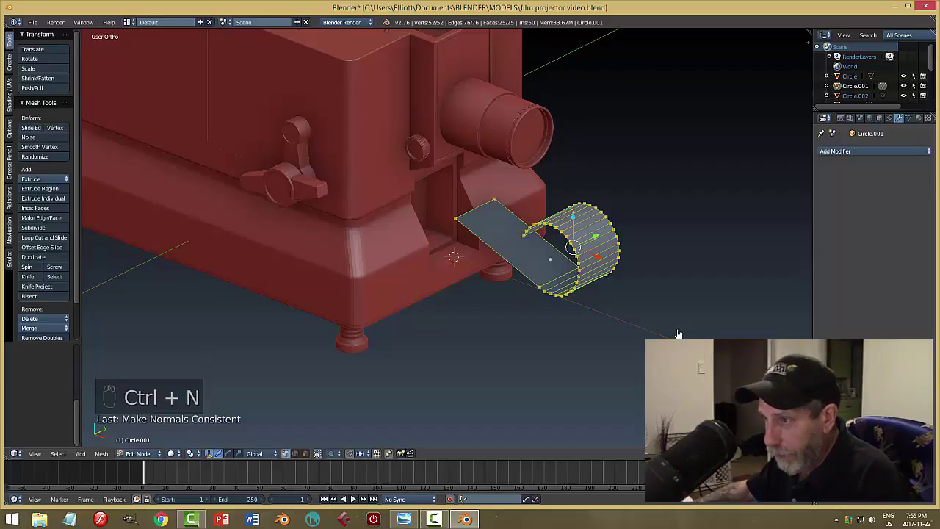
key(a)
key(Tab)
Add a Solidify modifier to the curled strip with a thickness of 0.0590
middle_drag(664, 334, 544, 245)
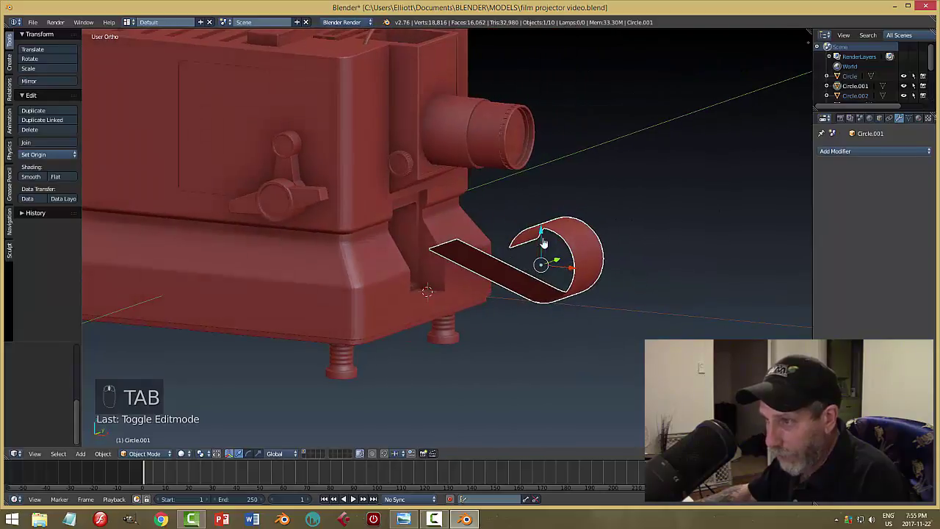
click(824, 151)
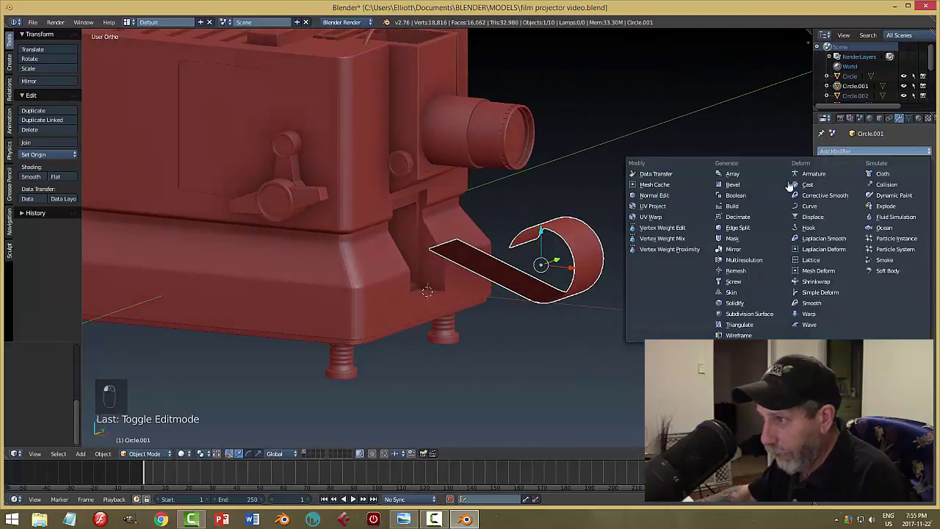
click(750, 302)
middle_drag(692, 266, 684, 272)
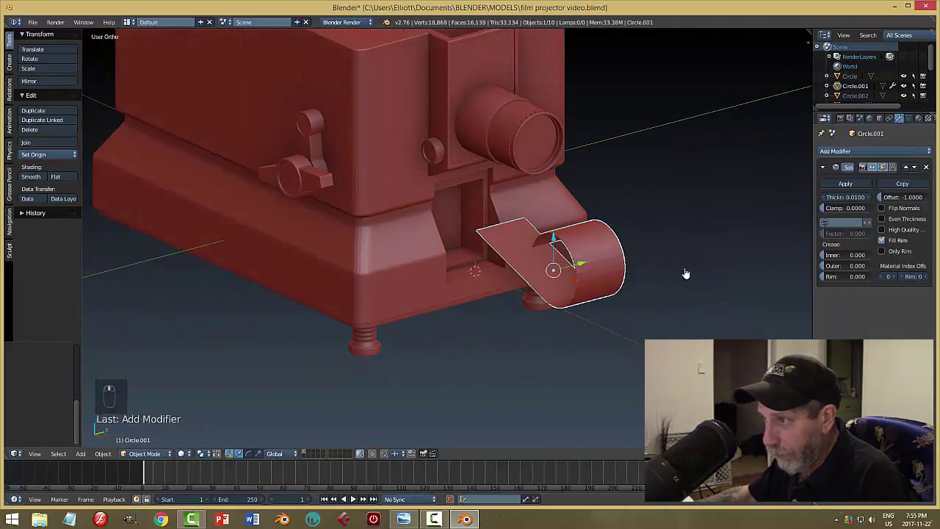
drag(845, 200, 868, 200)
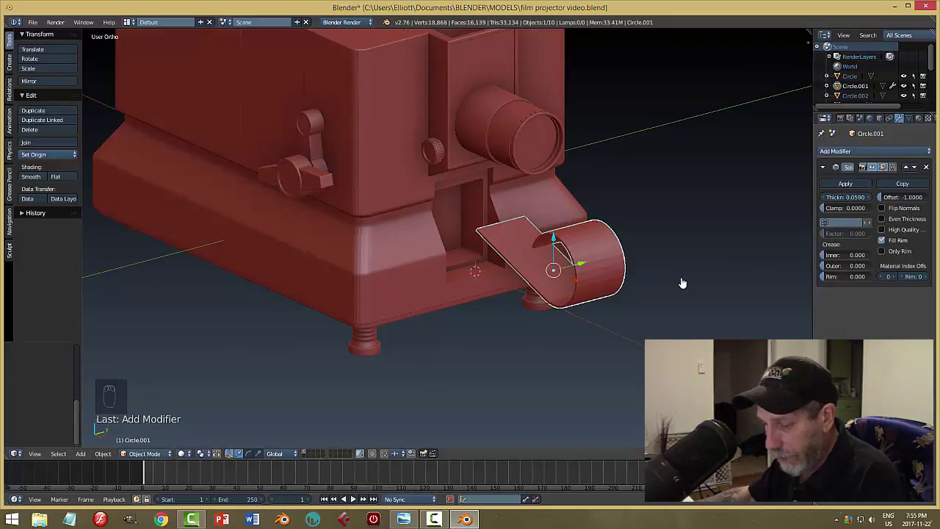
key(a)
Set the curled strip's origin to its geometry and shift the strip along Y to centre it on the base opening
middle_drag(669, 275, 565, 285)
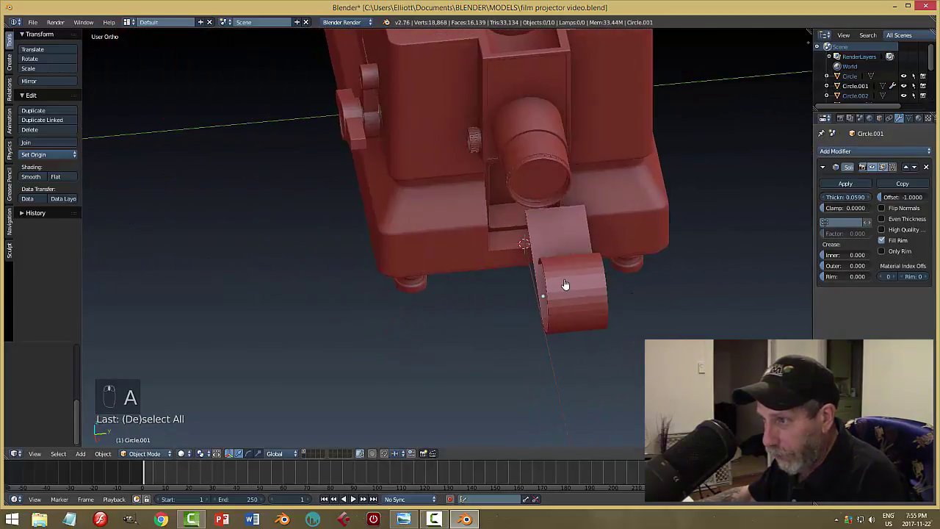
right_click(566, 285)
middle_drag(667, 301, 661, 294)
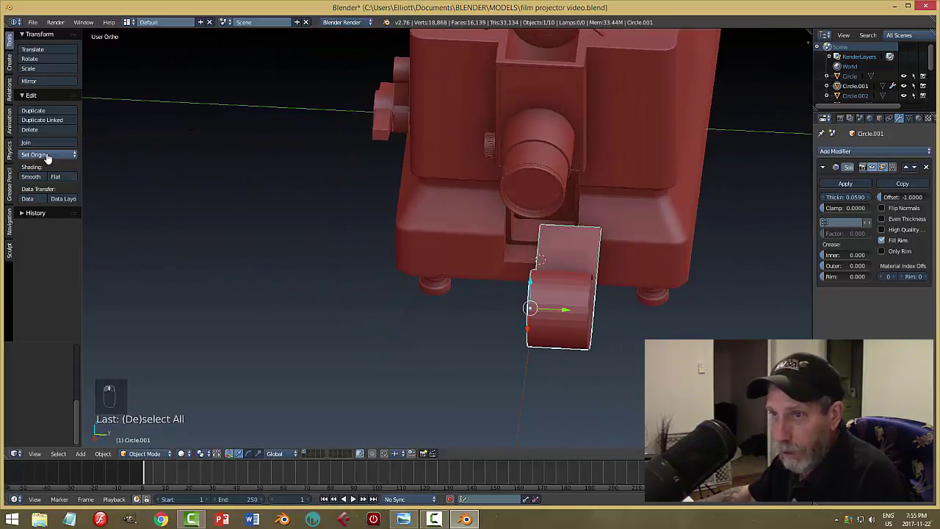
click(41, 154)
click(52, 175)
drag(597, 314, 573, 313)
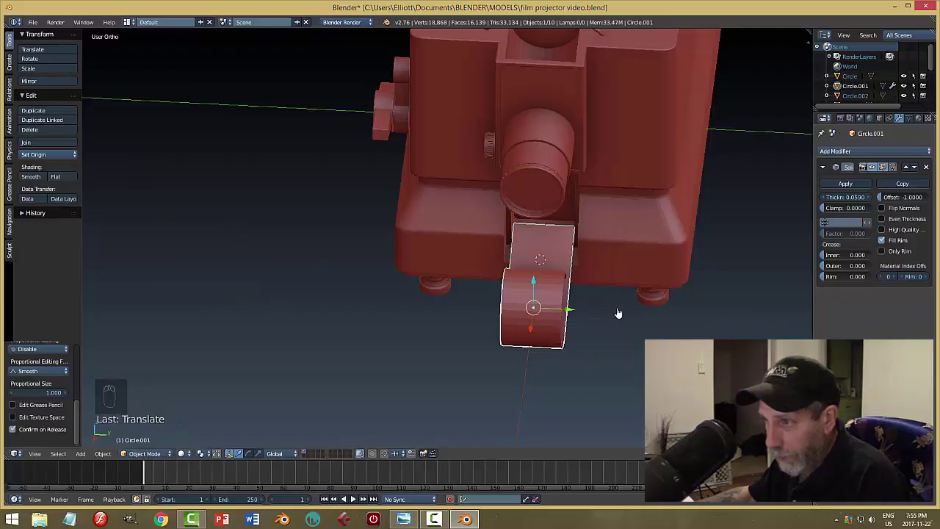
Move the curled strip along X into the base opening and fine-tune its sideways alignment along Y
middle_drag(616, 314, 576, 241)
drag(576, 241, 488, 242)
middle_drag(613, 271, 528, 260)
middle_drag(575, 292, 587, 285)
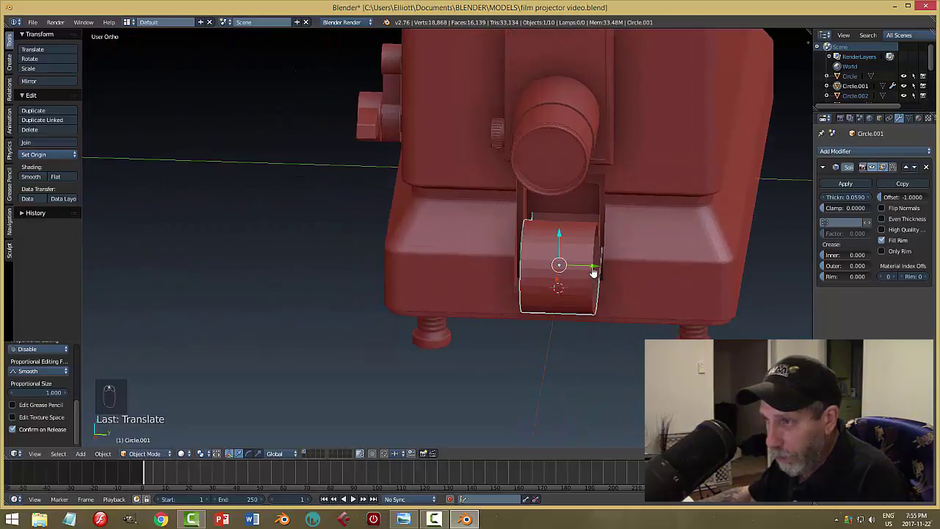
drag(594, 272, 590, 274)
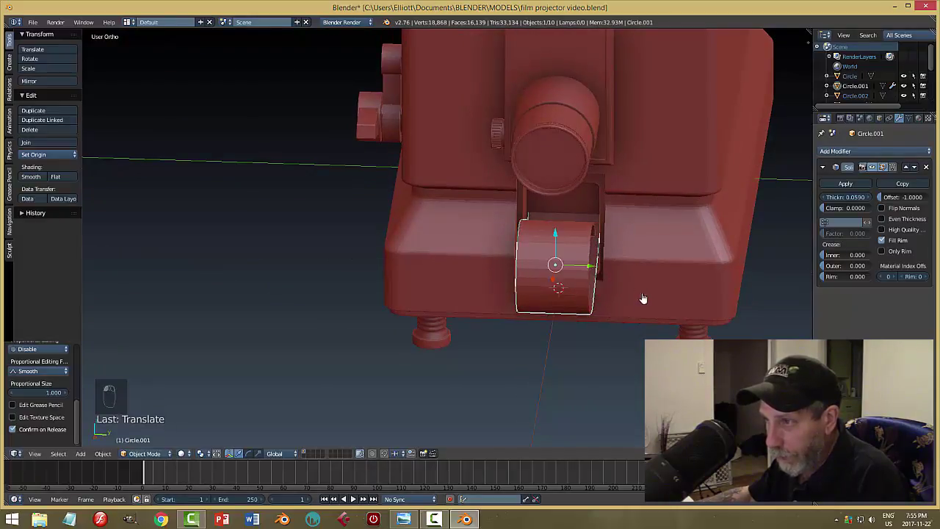
Scale the curled strip along Y to suit the opening's width and push it further into the base along negative X
key(s)
key(y)
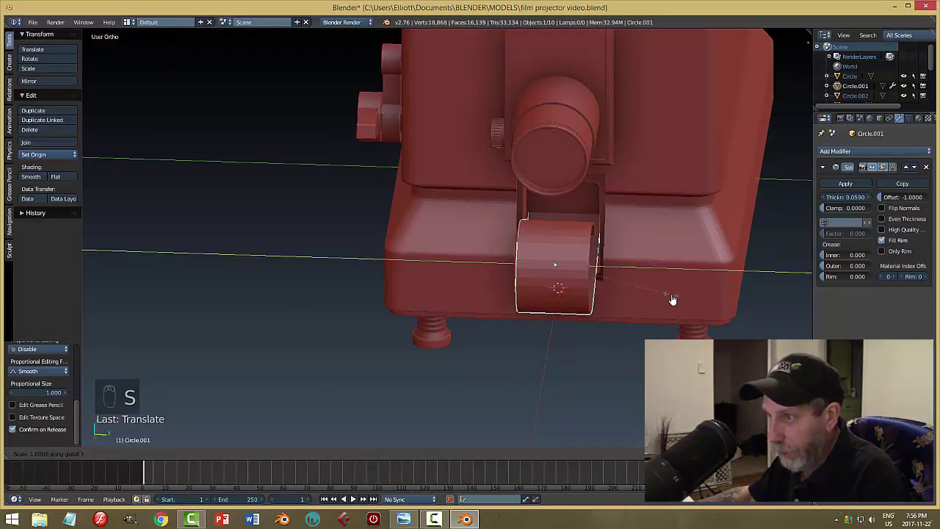
click(668, 298)
middle_drag(667, 298, 646, 303)
key(g)
key(x)
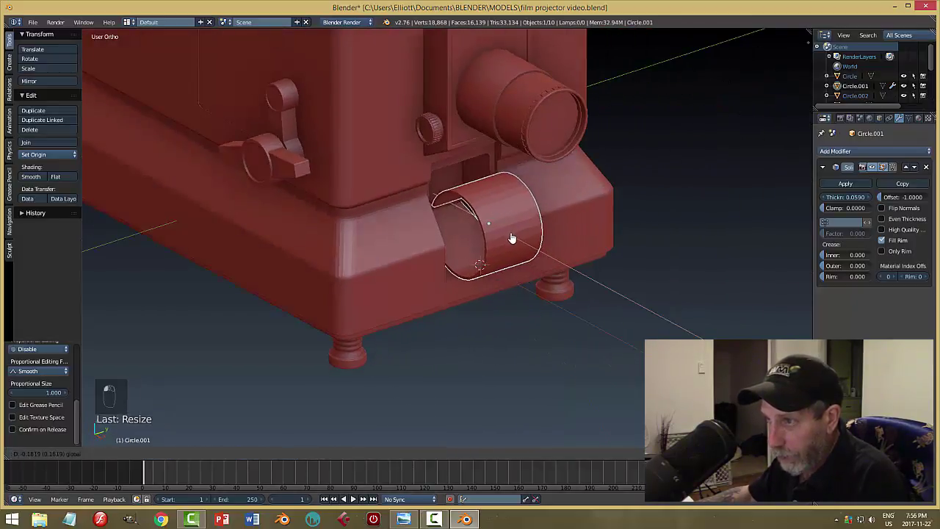
click(515, 242)
key(a)
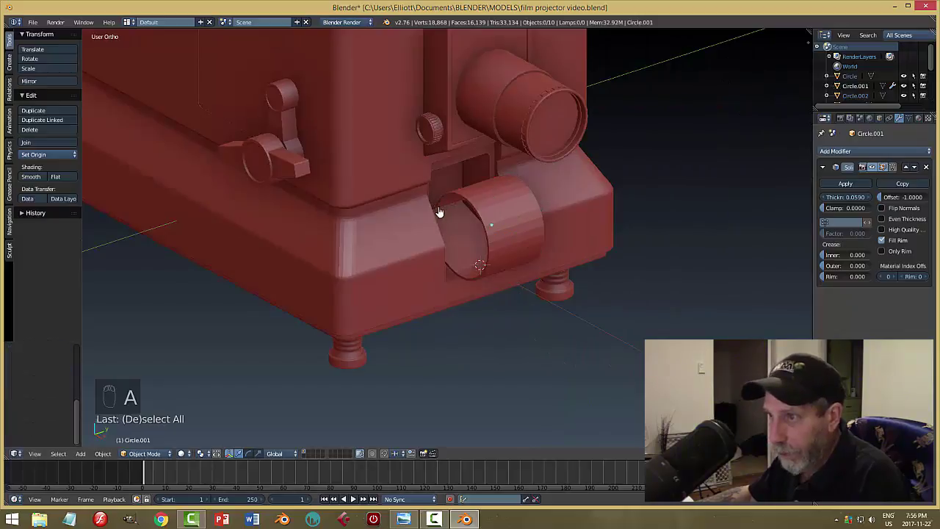
Scale the curled strip uniformly and reposition it to fit within the base opening
middle_drag(469, 218, 531, 264)
right_click(452, 252)
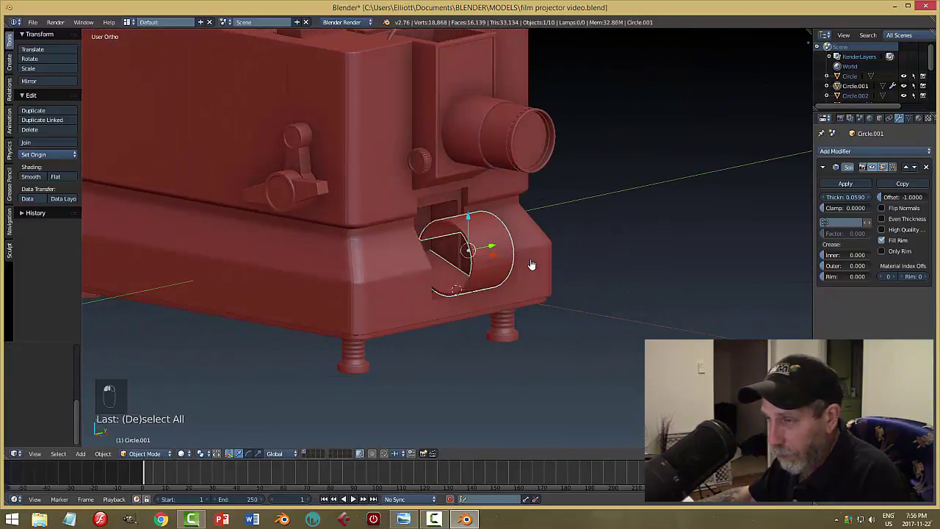
key(s)
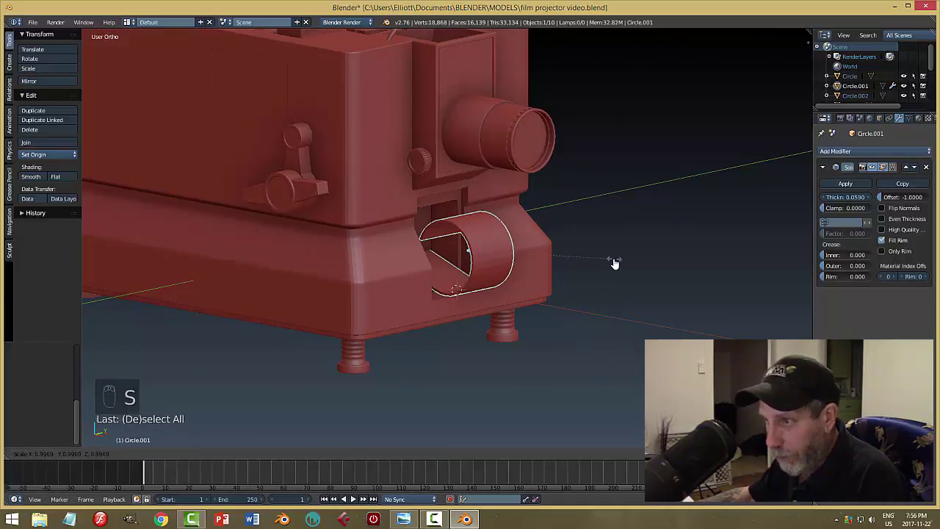
click(573, 277)
middle_drag(573, 276, 515, 257)
key(s)
key(g)
click(554, 266)
key(a)
right_click(432, 239)
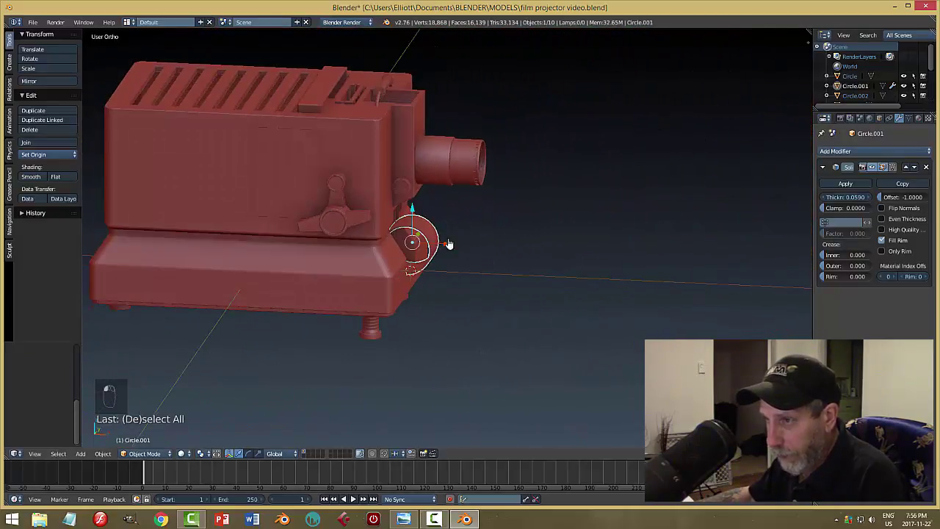
Pull the curled strip out of the base along X and apply its Solidify modifier
drag(449, 250, 600, 252)
middle_drag(600, 252, 599, 284)
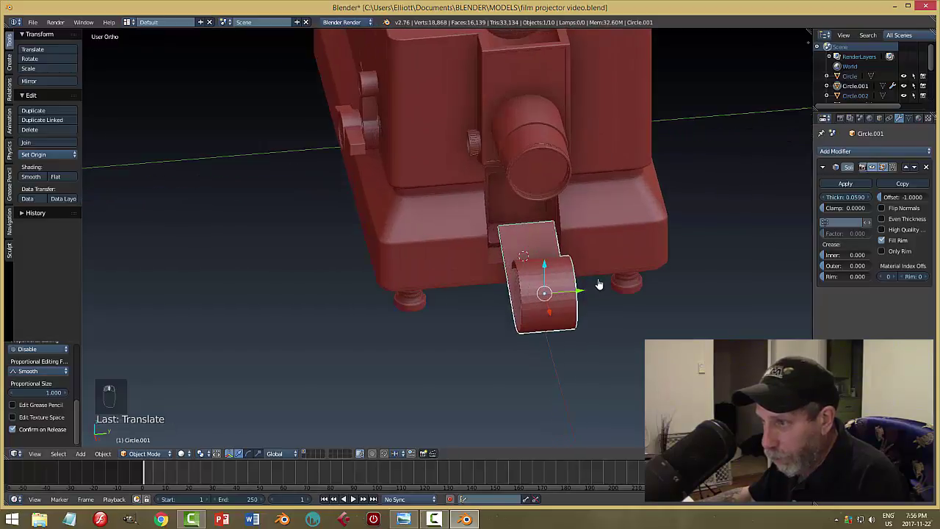
click(845, 183)
Add two evenly spaced loop cuts running lengthwise around the curled strip
middle_drag(615, 316, 600, 313)
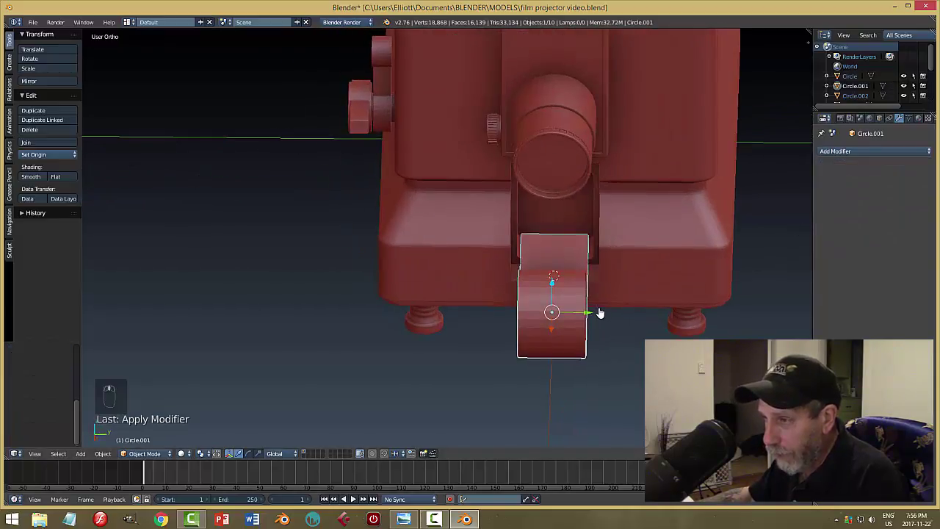
key(Tab)
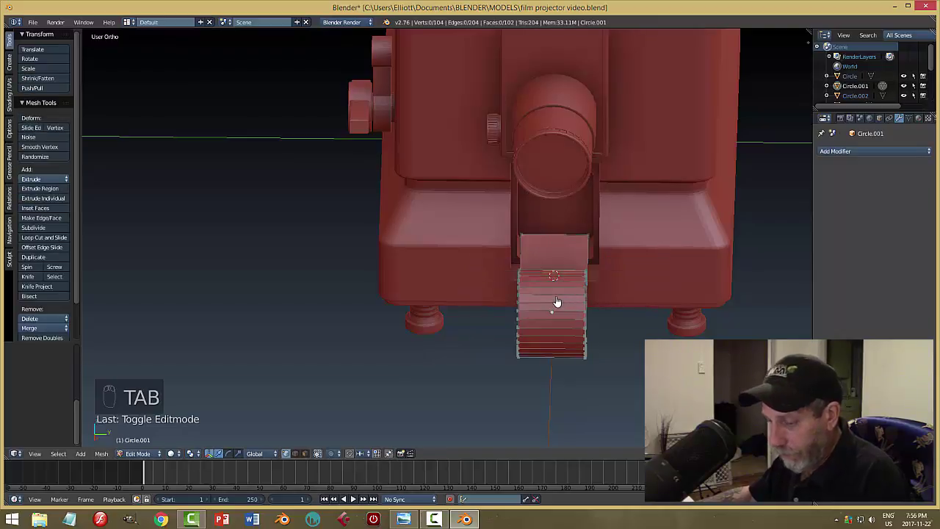
key(ctrl+r)
scroll(556, 301, up, 1)
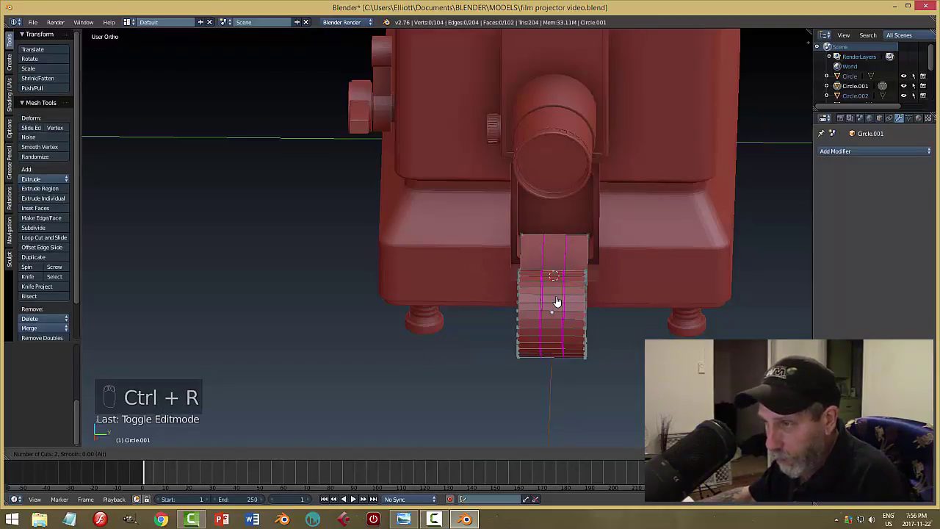
click(556, 302)
right_click(557, 301)
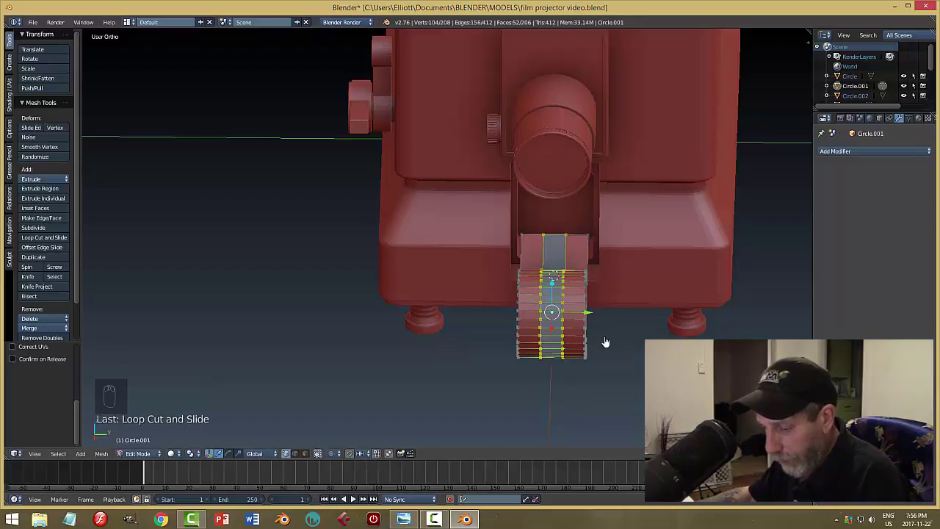
Scale the two new edge loops apart along Y by about 2.5, close to the strip's side edges
key(s)
key(y)
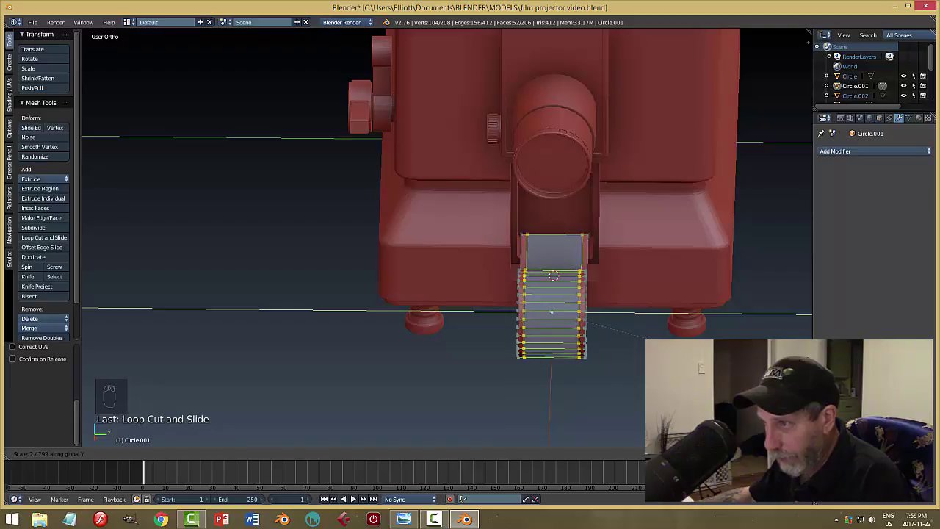
key(Return)
key(a)
Switch to face selection and select the narrow face loops along both side edges of the curled strip
key(ctrl+Tab)
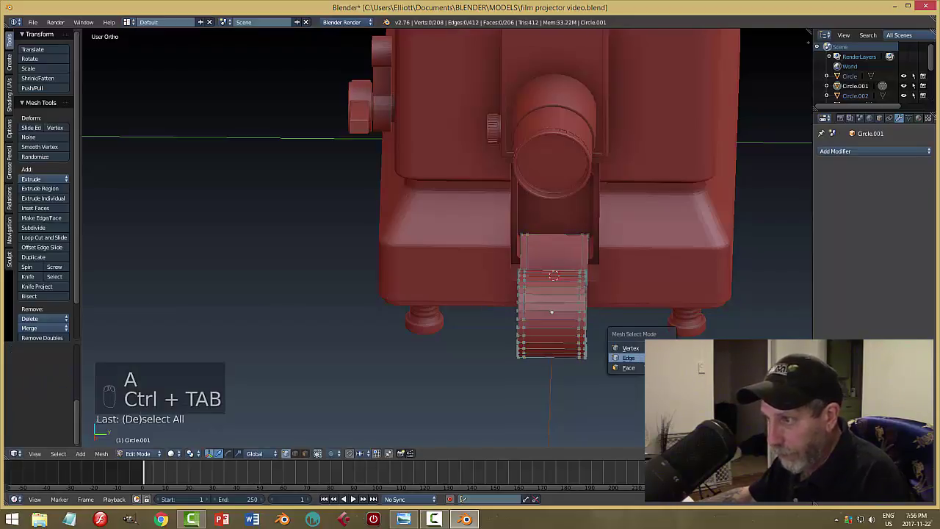
click(623, 364)
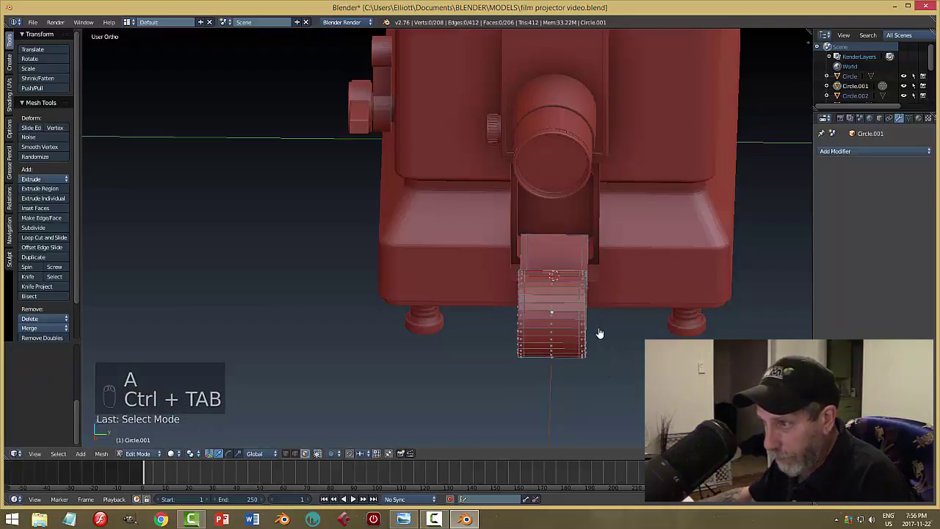
right_click(584, 291)
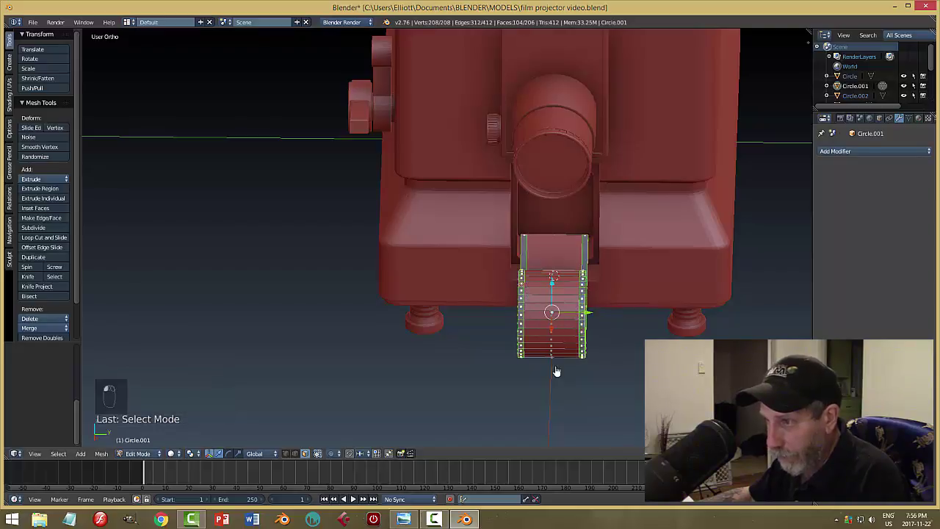
middle_drag(556, 371, 639, 382)
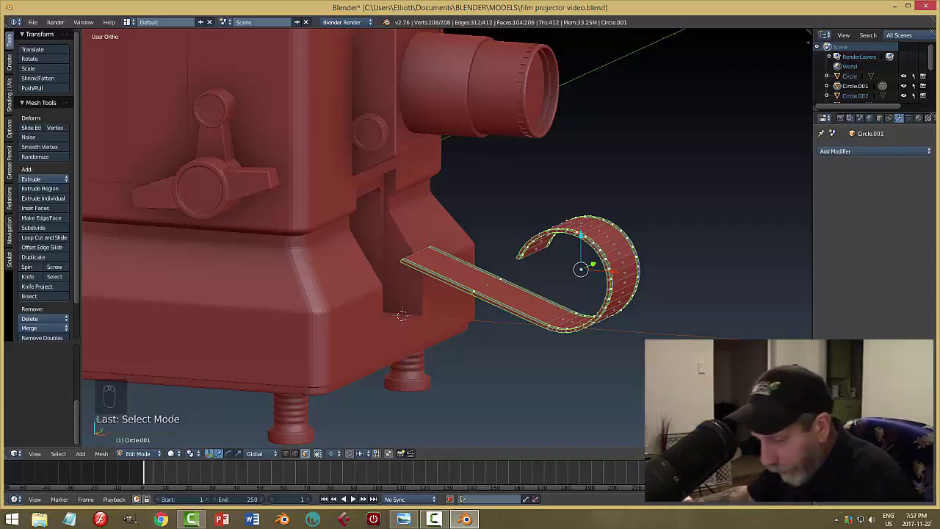
Try to extrude the narrow edge face loops and shift them along X and Z, undoing both shifts
key(e)
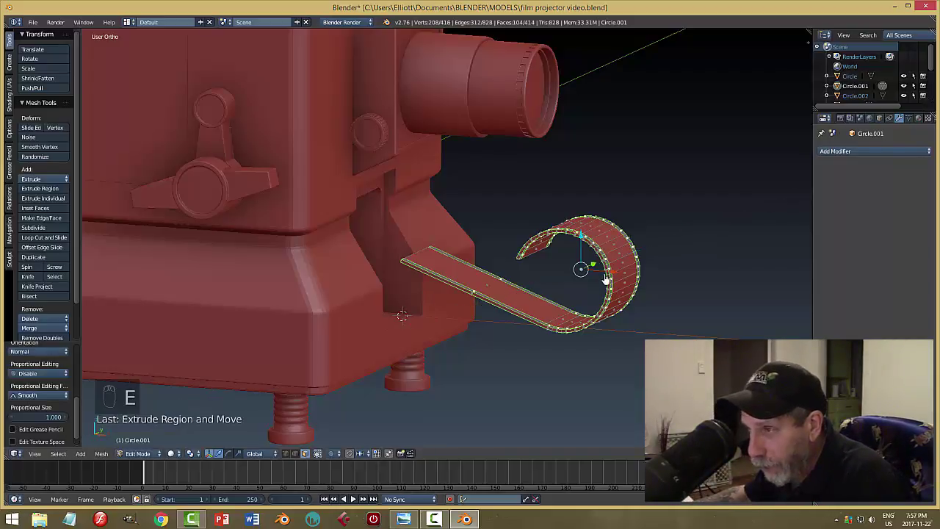
drag(614, 279, 639, 281)
key(ctrl+z)
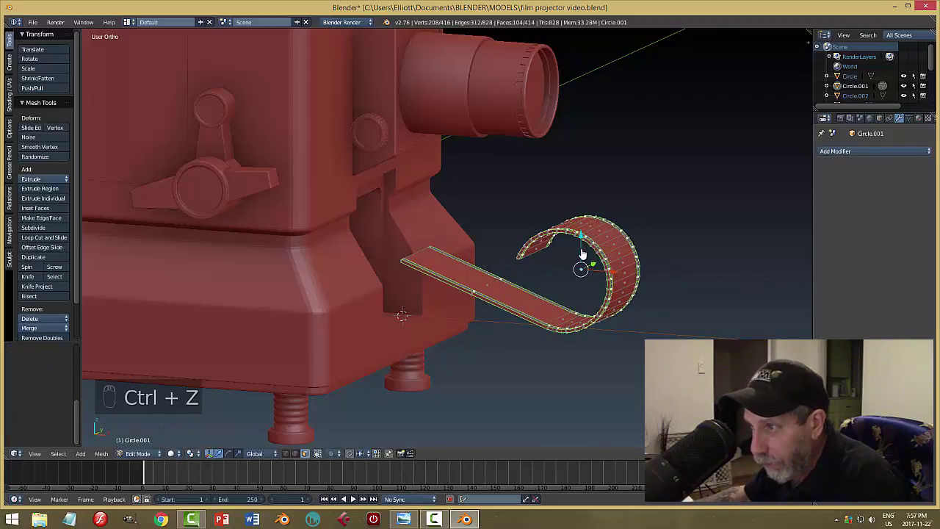
drag(580, 239, 581, 229)
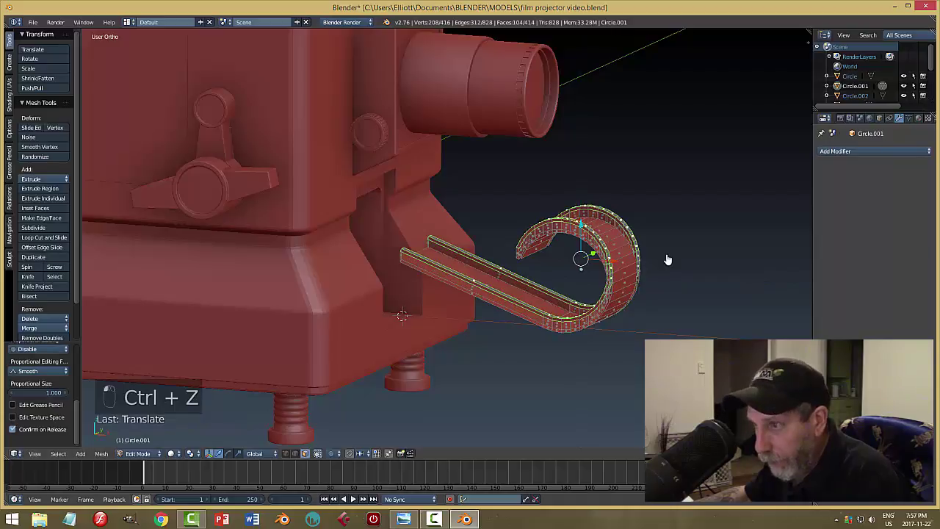
key(ctrl+z)
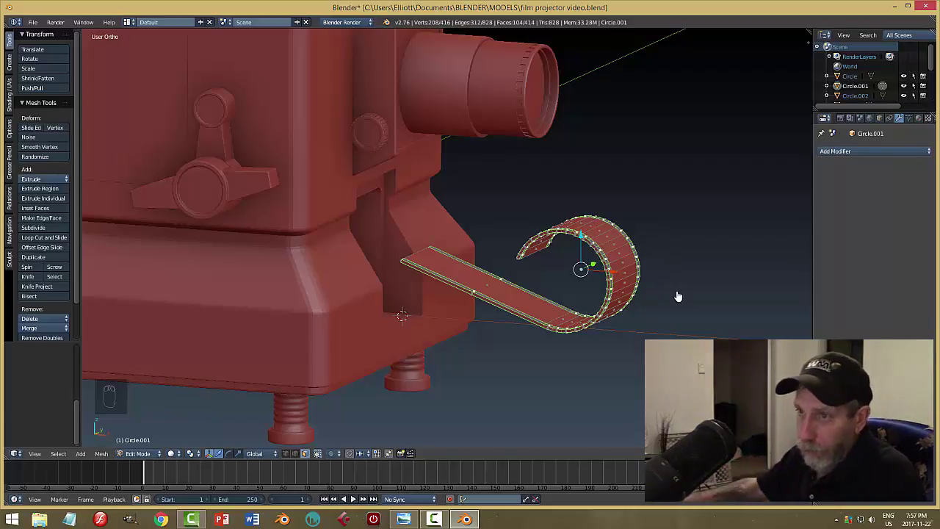
Try to extrude the selected edge face loops of the curled strip and fatten them by about 0.04
click(60, 189)
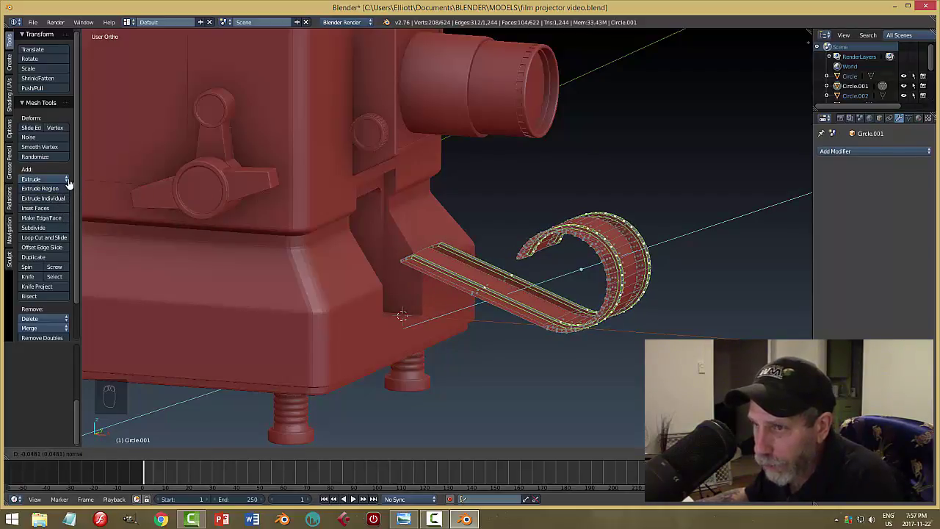
right_click(68, 184)
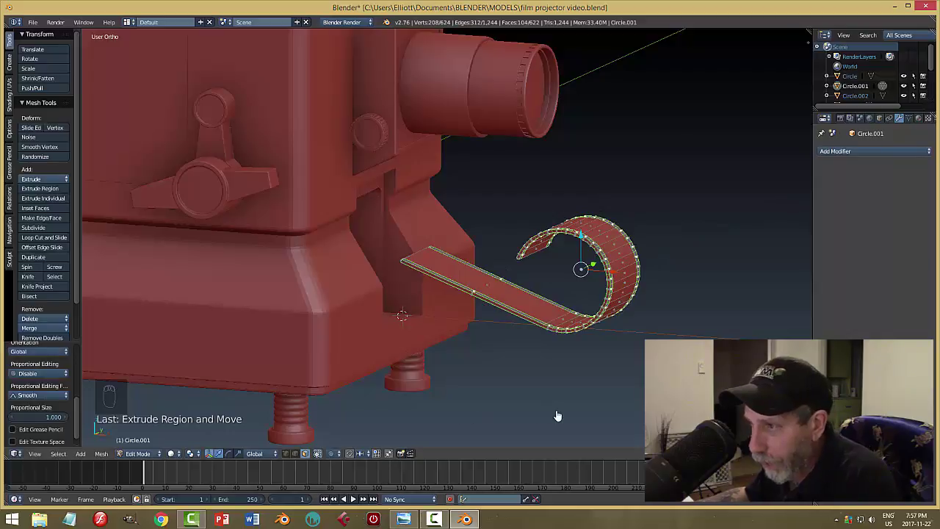
mouse_move(557, 417)
middle_down()
mouse_move(470, 420)
mouse_move(561, 410)
mouse_move(554, 412)
middle_up()
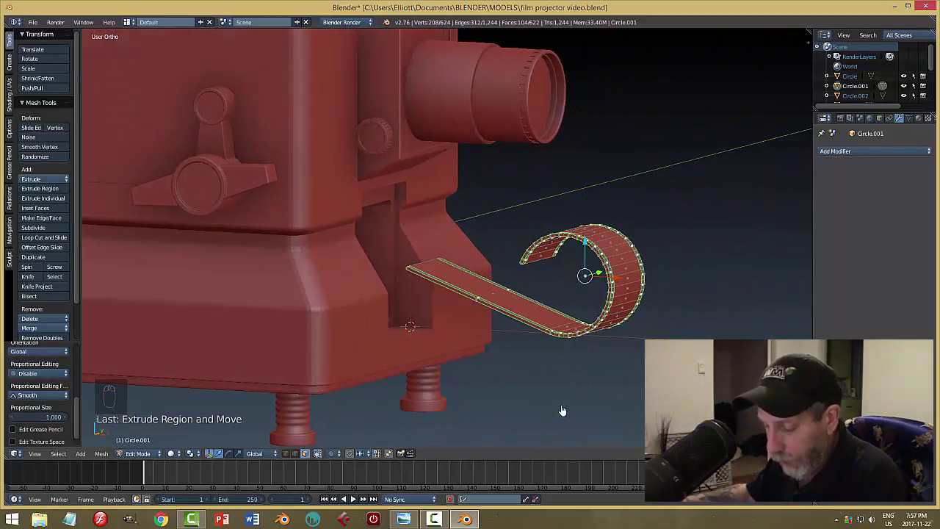
key(alt+s)
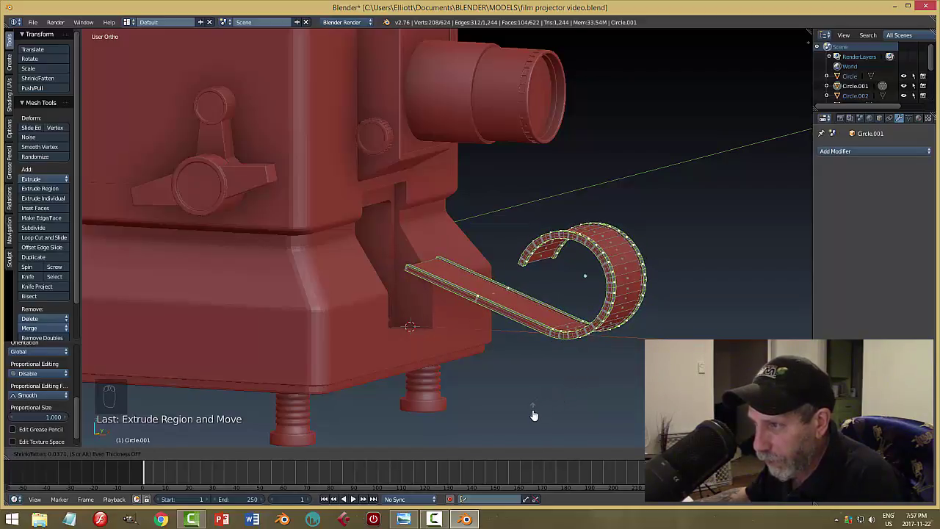
click(534, 416)
middle_drag(762, 335, 560, 338)
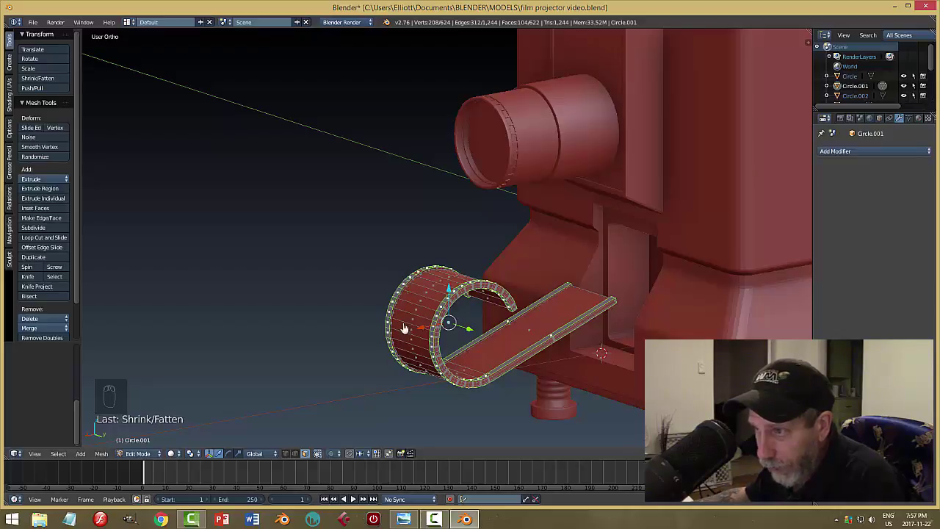
middle_drag(514, 383, 647, 327)
Undo the edge face fattening, the extrusions and the face loop selection on the curled strip
key(ctrl+z)
key(ctrl+z)
key(ctrl+z)
key(ctrl+z)
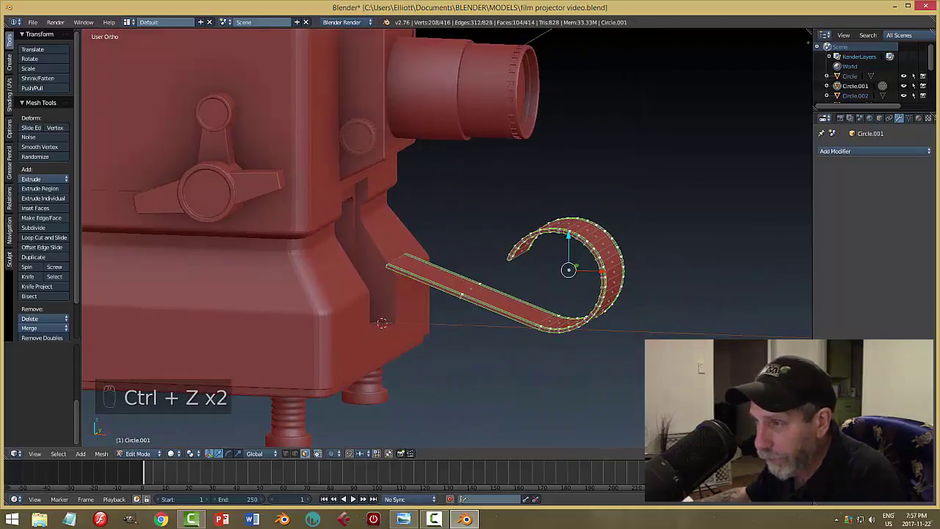
key(ctrl+z)
key(ctrl+z)
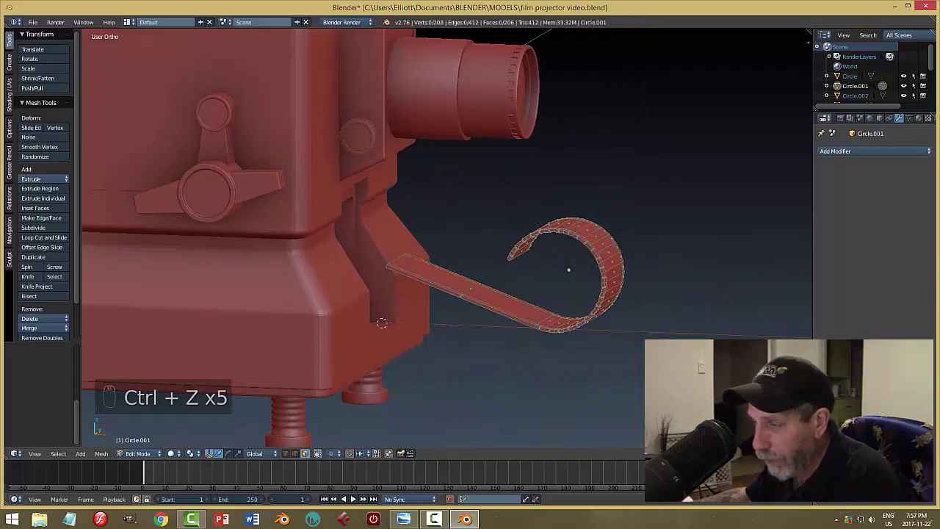
In face select mode, reselect the narrow face loops running around both side borders of the curled strip
key(a)
middle_drag(639, 326, 637, 363)
key(a)
key(ctrl+Tab)
click(615, 363)
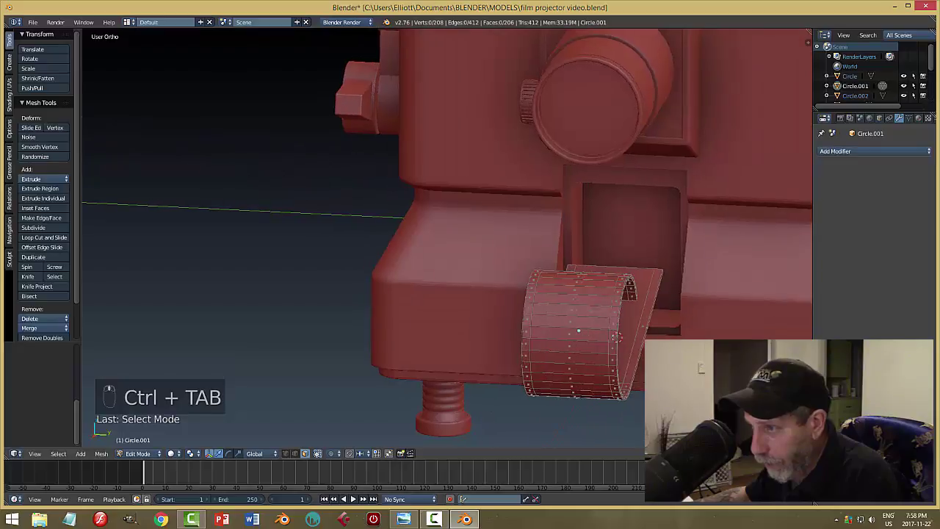
alt+click(617, 323)
key(a)
middle_drag(547, 360, 633, 374)
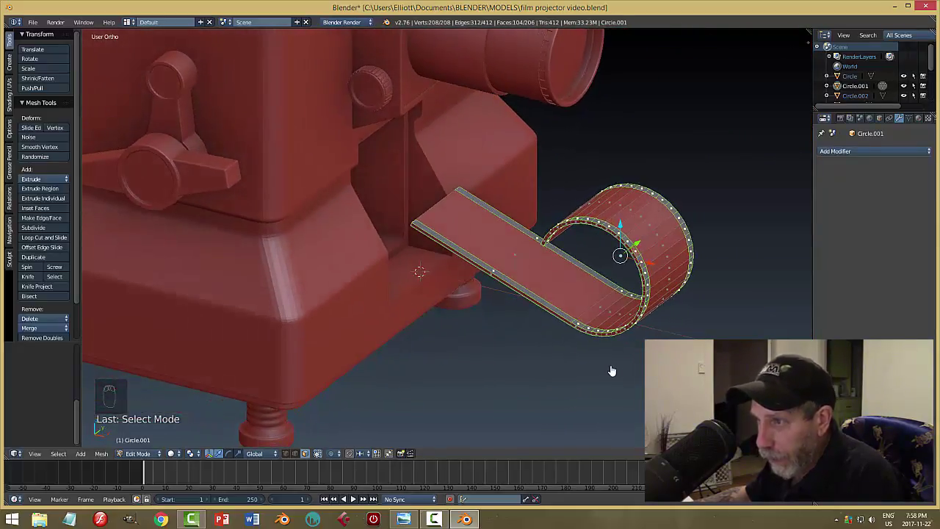
Extrude the border faces in place, fatten them by about 0.046 to form raised rims, and return to Object Mode
key(e)
click(616, 370)
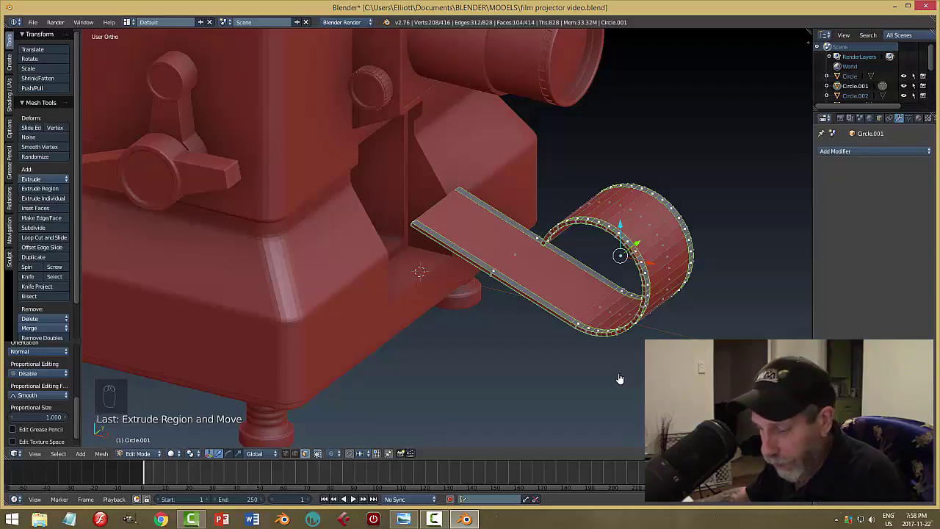
key(alt+s)
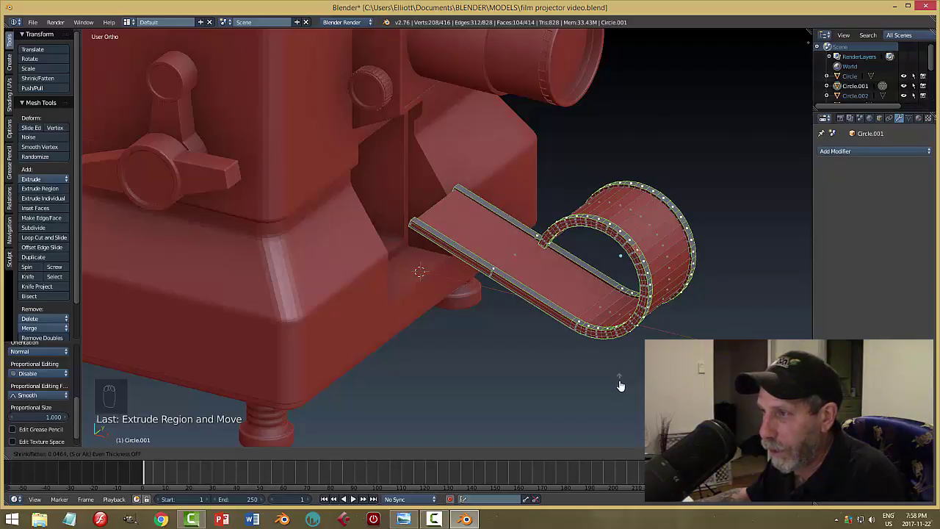
click(621, 385)
key(a)
key(Tab)
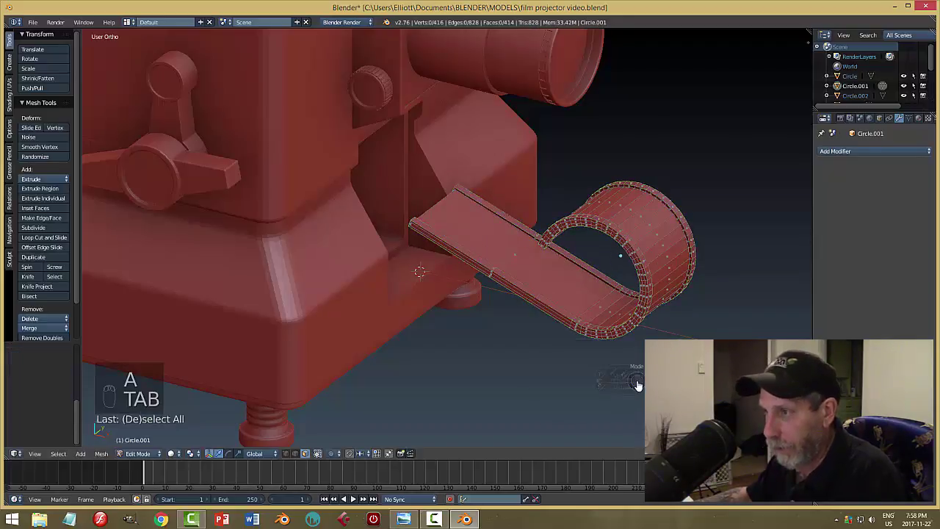
click(558, 382)
middle_drag(558, 382, 646, 293)
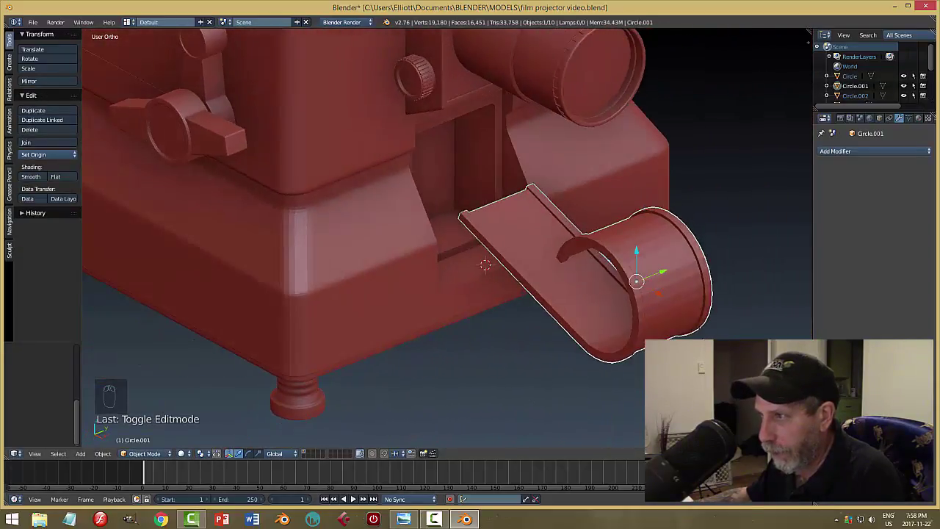
Try a Bevel modifier on the curled strip and remove it
click(837, 151)
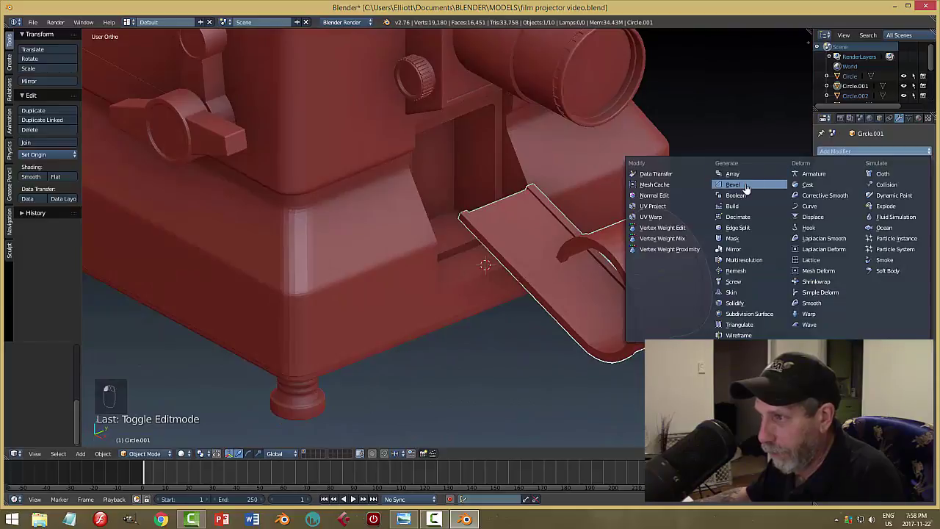
click(744, 185)
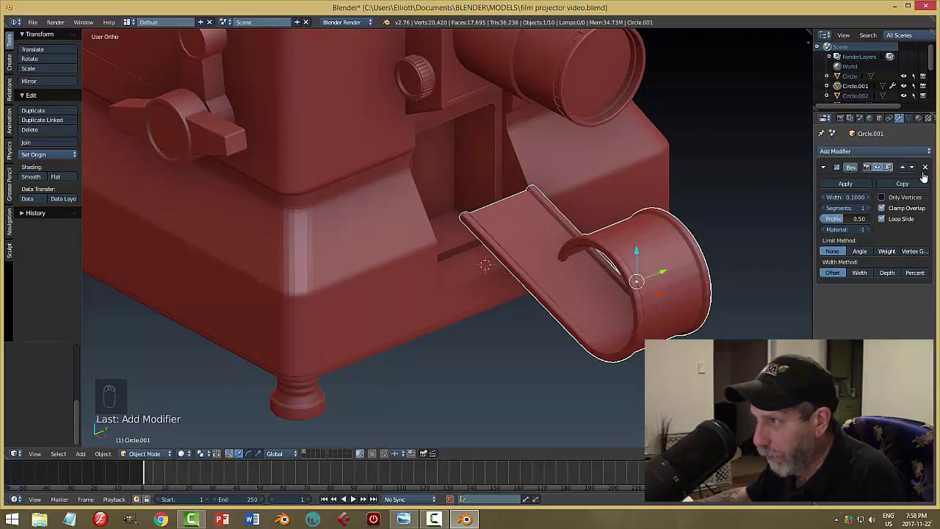
click(925, 168)
middle_drag(705, 279, 777, 209)
Add a Subdivision Surface modifier to the curled strip with 2 view subdivisions
click(832, 151)
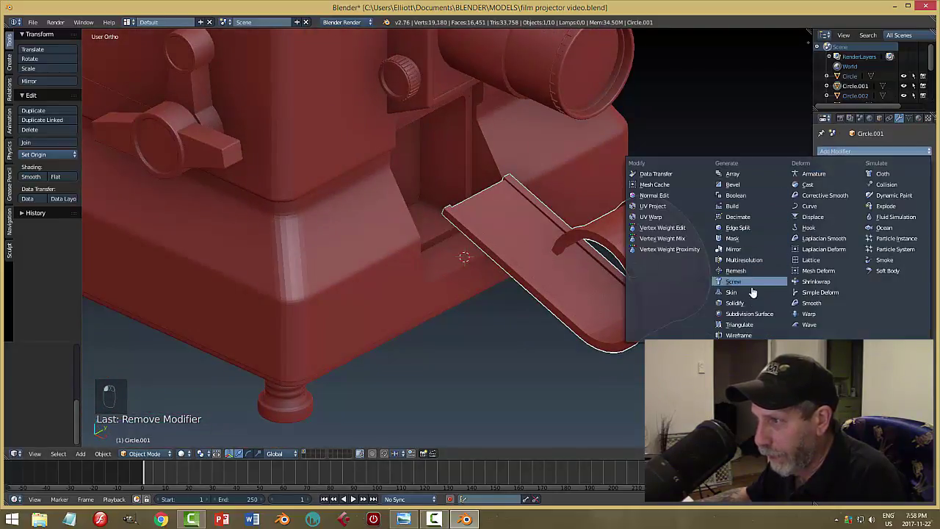
click(753, 315)
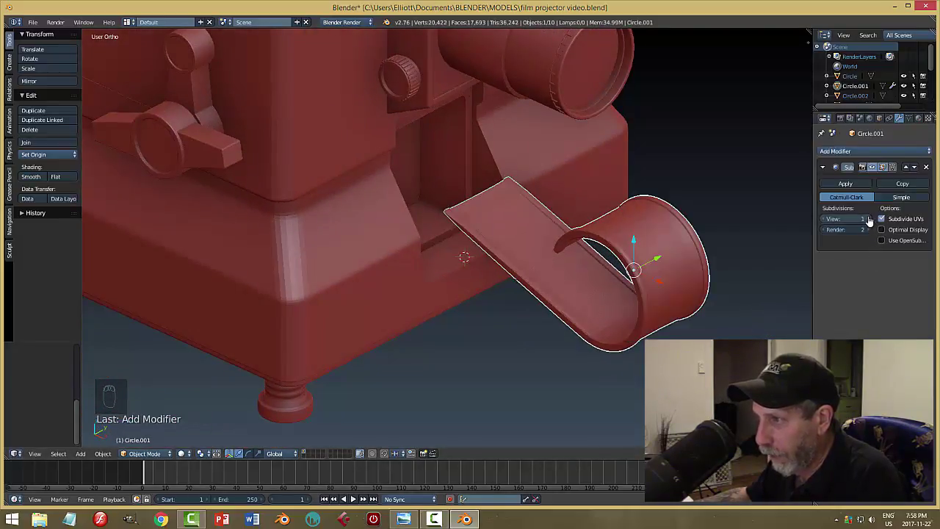
click(868, 219)
Move the curled strip into the base's front opening, adjust how far it protrudes along X, and save the file
middle_drag(705, 305, 639, 288)
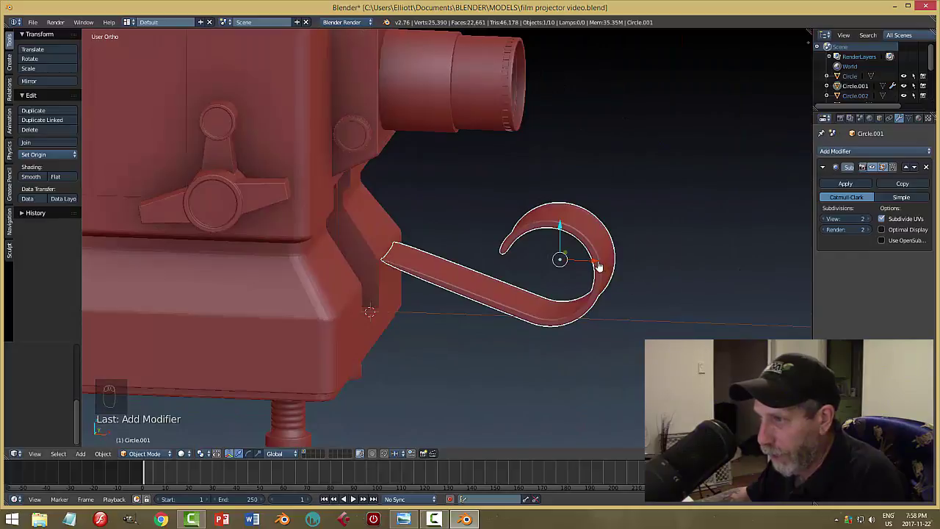
key(g)
click(411, 268)
middle_drag(460, 275, 680, 312)
drag(430, 262, 478, 266)
key(a)
middle_drag(619, 306, 697, 235)
key(ctrl+s)
scroll(569, 312, down, 2)
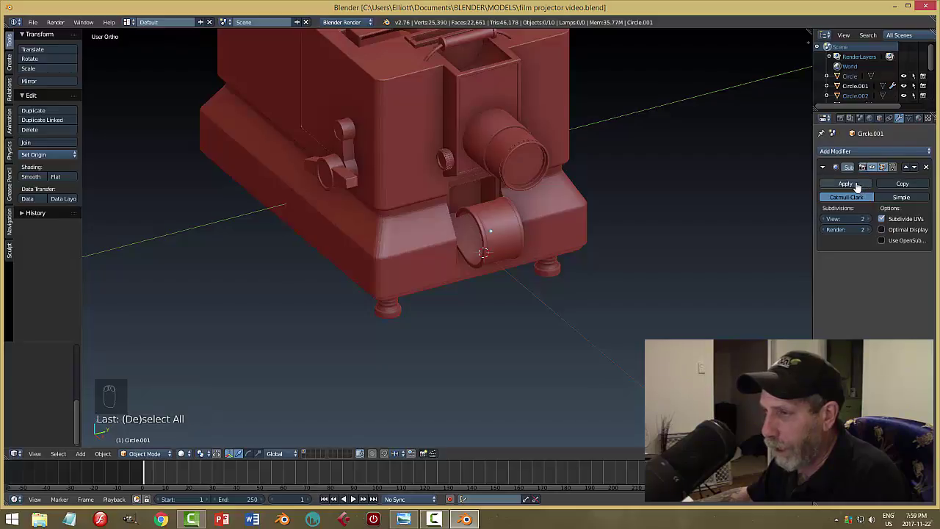
Try scaling the curled strip slightly taller along Z and raising it in the front opening
middle_drag(693, 301, 721, 277)
right_click(498, 254)
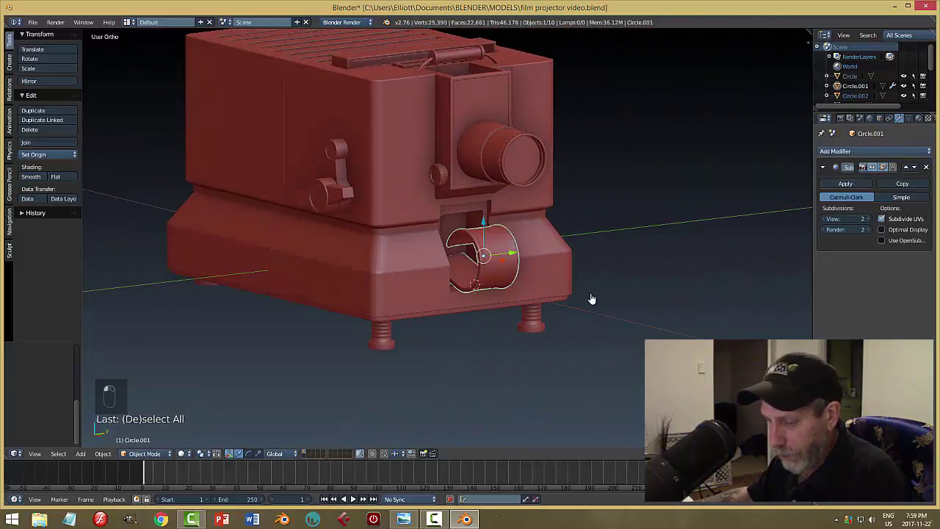
key(s)
key(z)
click(600, 303)
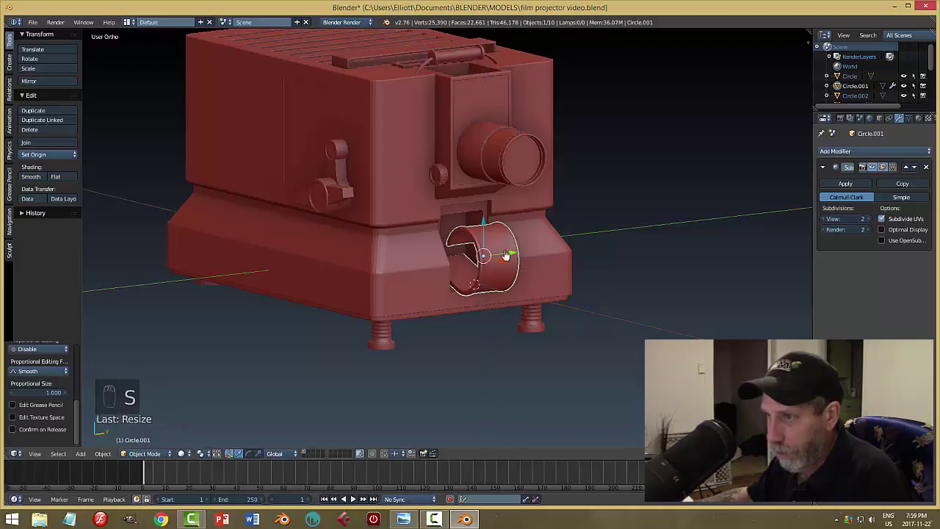
drag(482, 225, 487, 222)
Undo the curled strip's Z scaling and upward move
key(a)
middle_drag(659, 301, 582, 303)
key(ctrl+s)
click(610, 304)
key(ctrl+z)
key(ctrl+z)
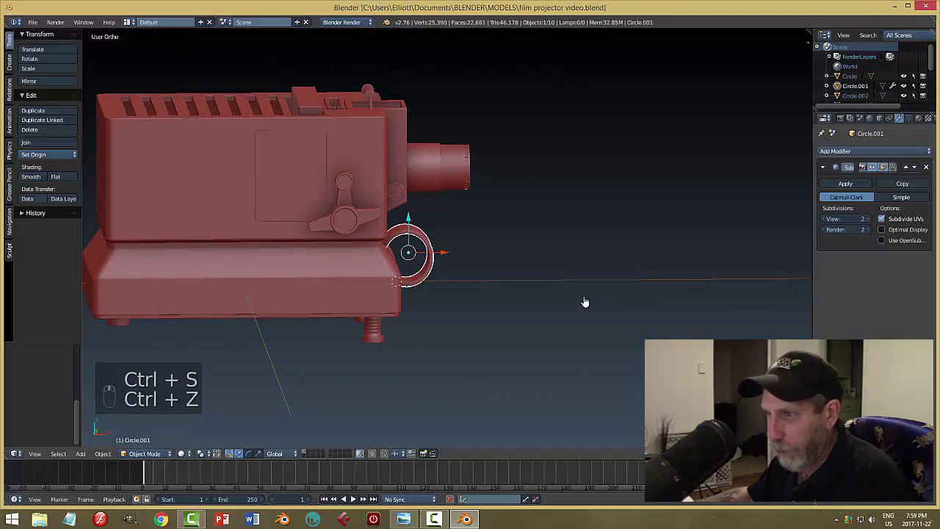
key(ctrl+z)
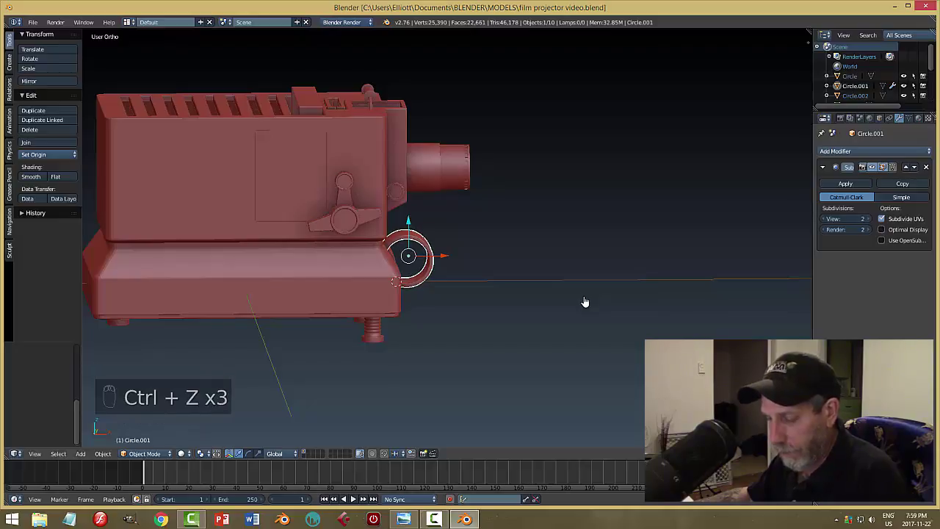
Save the file and shift the curled strip slightly farther along X into the base's front opening
key(a)
middle_drag(566, 302, 550, 325)
key(ctrl+s)
right_click(447, 248)
middle_drag(520, 282, 466, 258)
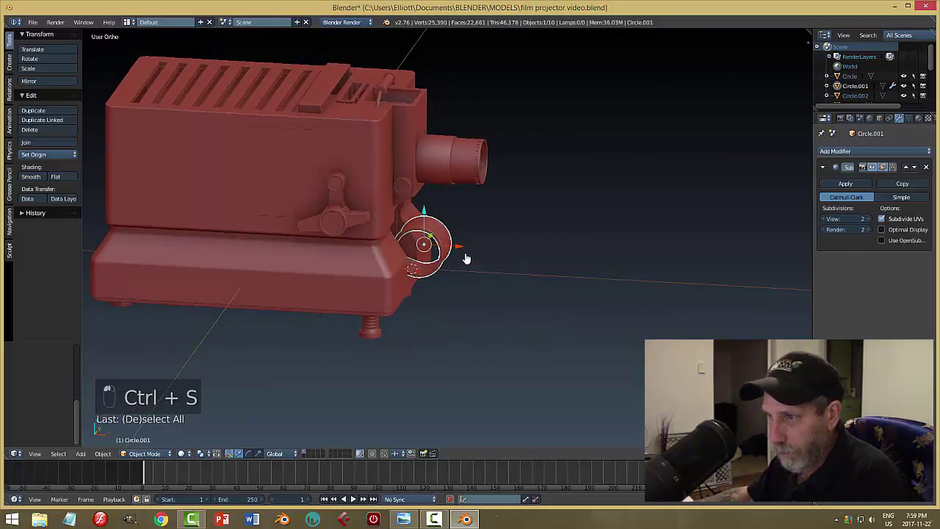
drag(466, 258, 453, 251)
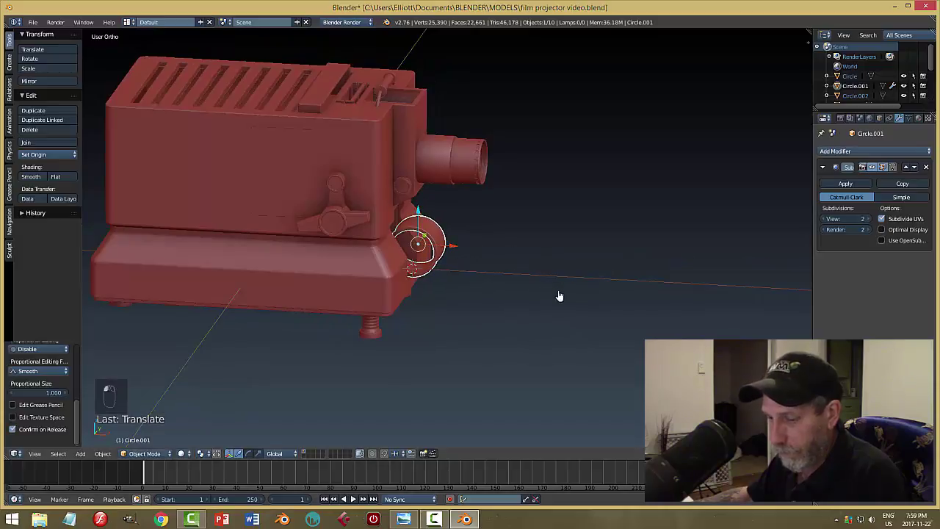
key(a)
scroll(563, 296, down, 2)
middle_drag(563, 296, 447, 170)
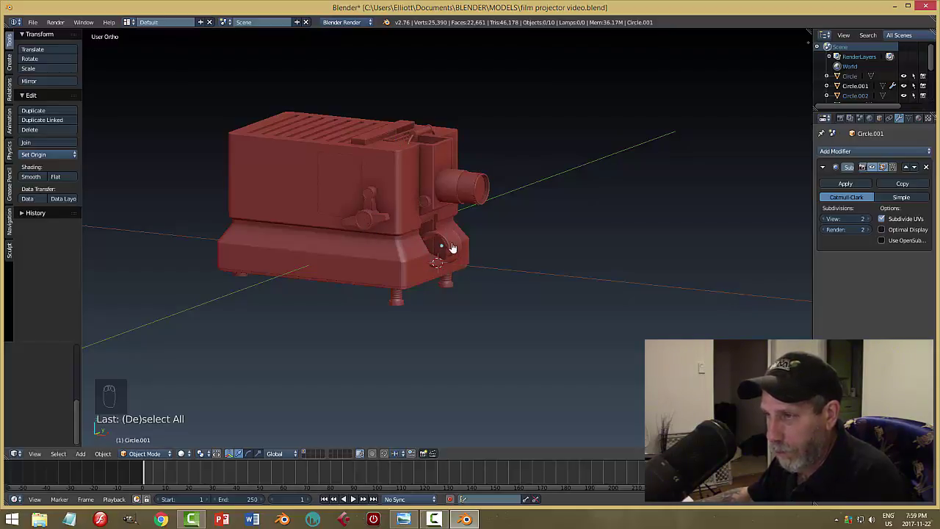
Select the sloped face beside the base's rear corner in Edit Mode and snap the 3D cursor to it
middle_drag(492, 291, 524, 279)
scroll(501, 284, up, 6)
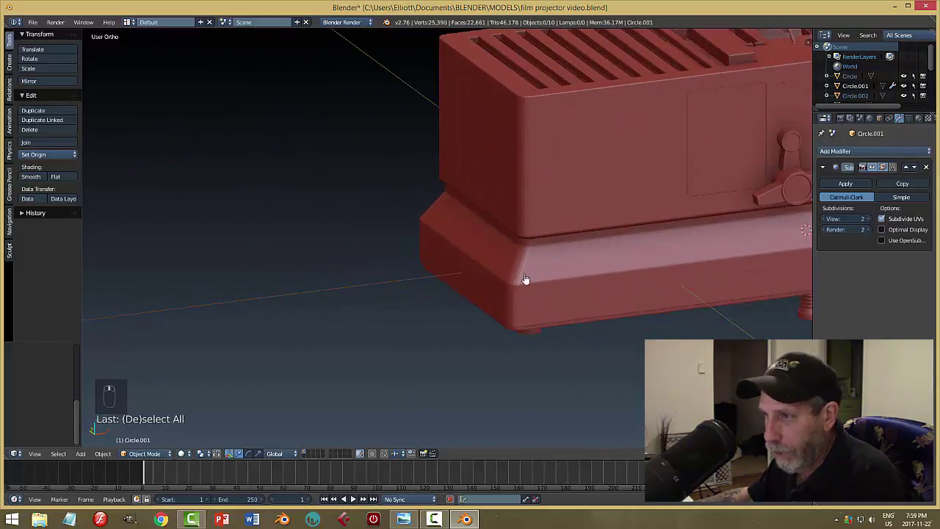
right_click(590, 270)
key(Tab)
click(506, 284)
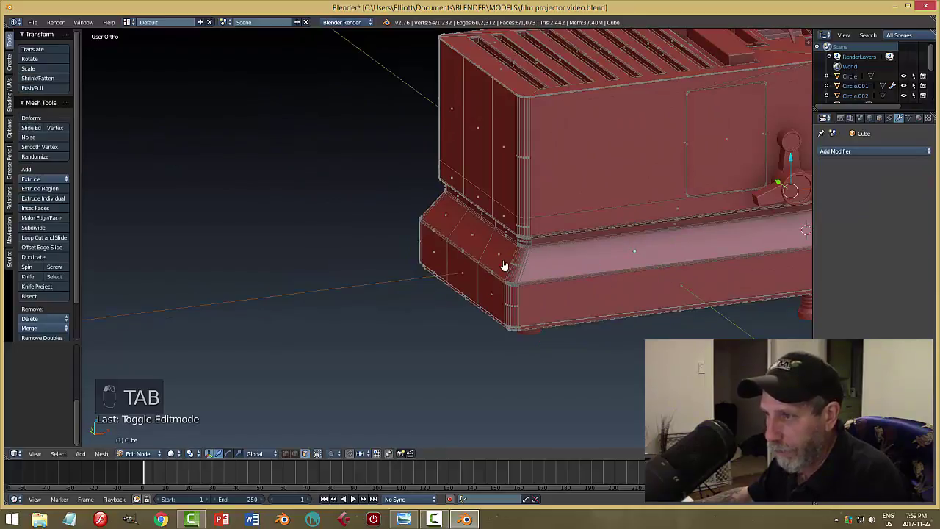
right_click(504, 266)
mouse_move(573, 306)
middle_down()
mouse_move(636, 296)
mouse_move(591, 303)
middle_up()
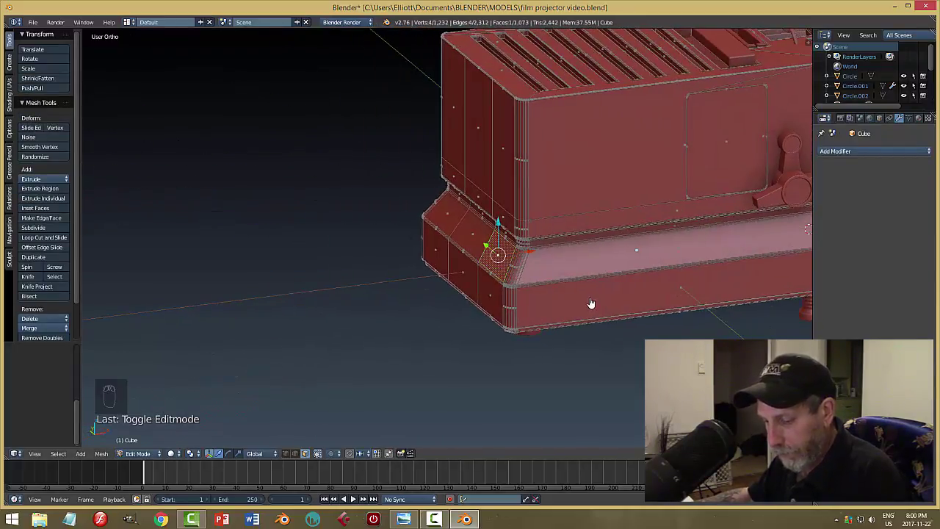
key(shift+s)
click(593, 304)
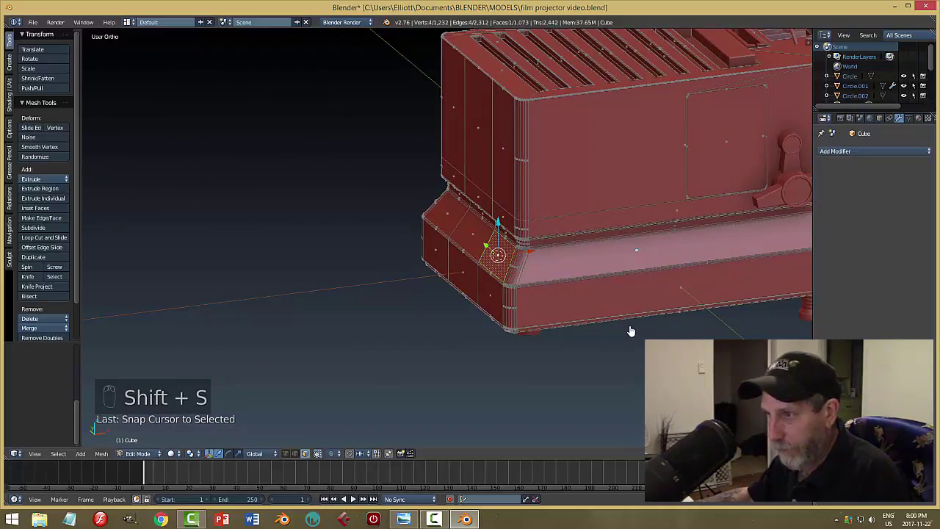
Return to Object Mode and add a mesh circle at the 3D cursor
key(a)
key(Tab)
key(shift+a)
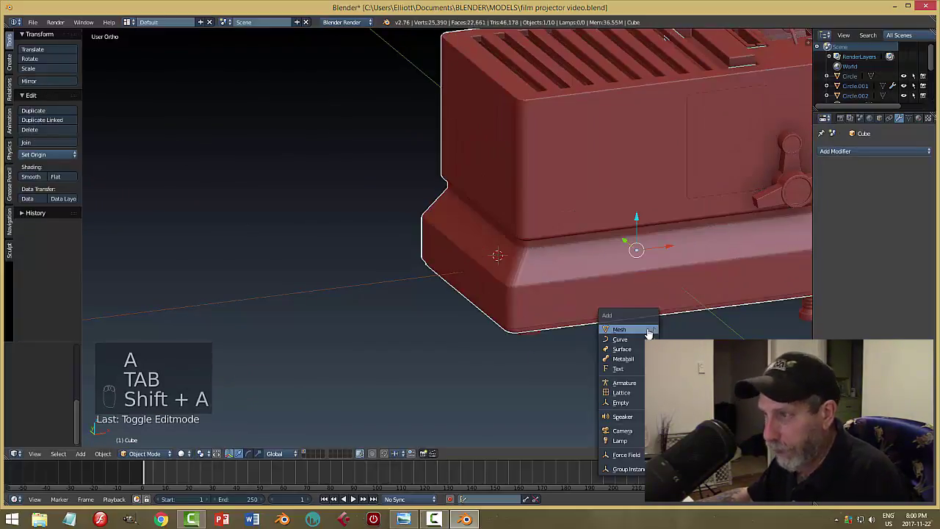
mouse_move(649, 330)
click(686, 168)
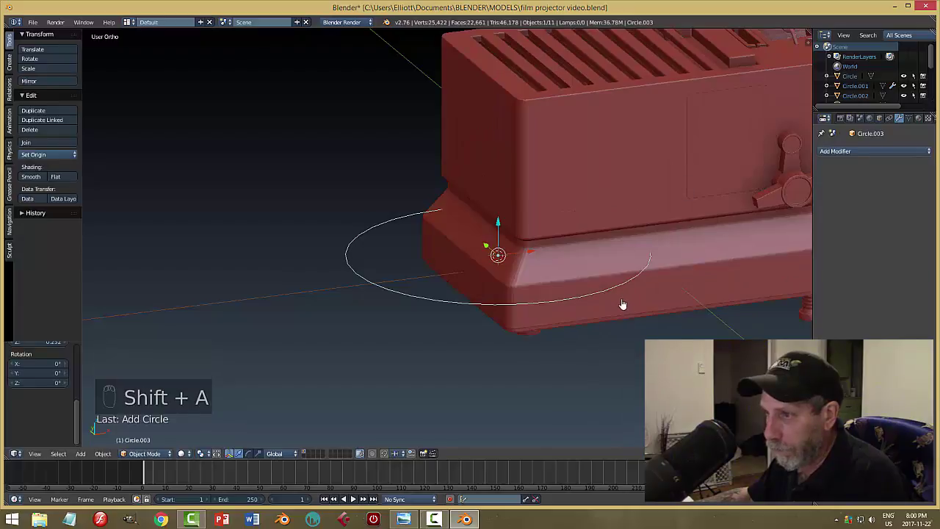
Move the new circle along X away from the base's rear and scale it down to a small circle
scroll(622, 304, down, 2)
middle_drag(556, 315, 556, 321)
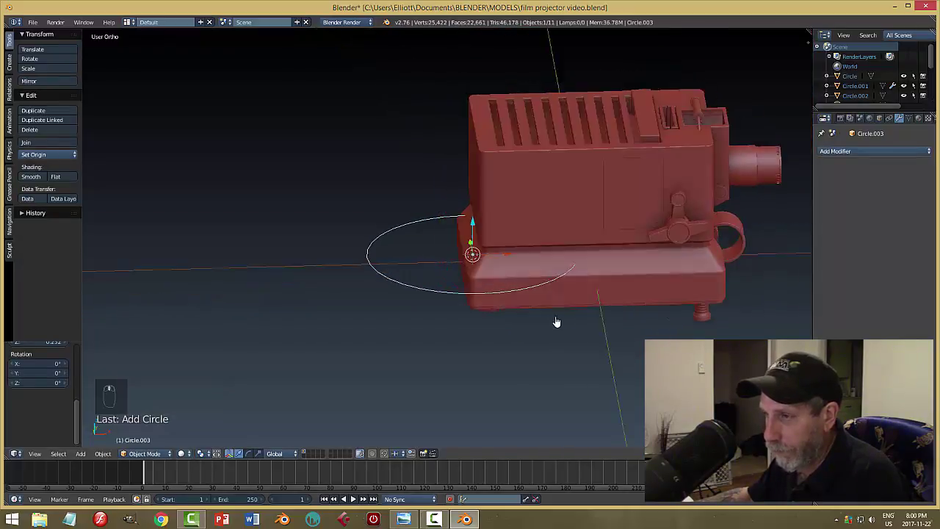
key(g)
key(x)
click(316, 266)
middle_drag(449, 301, 489, 309)
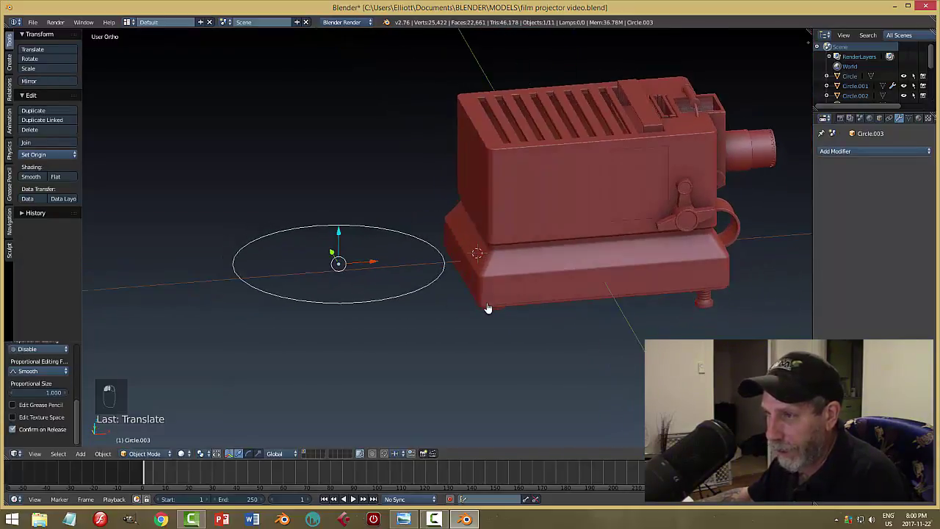
key(s)
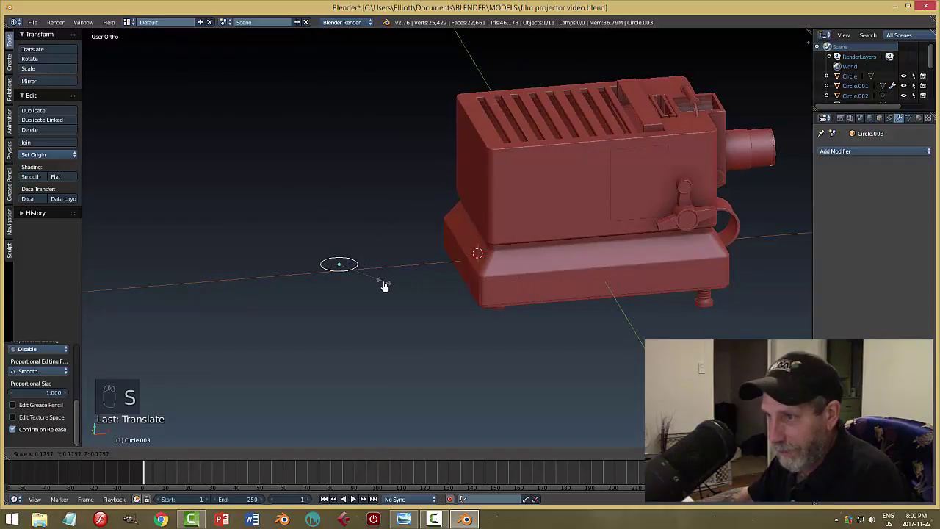
click(371, 268)
Move the small circle along X back to the base's rear edge and shrink it slightly further
key(g)
key(x)
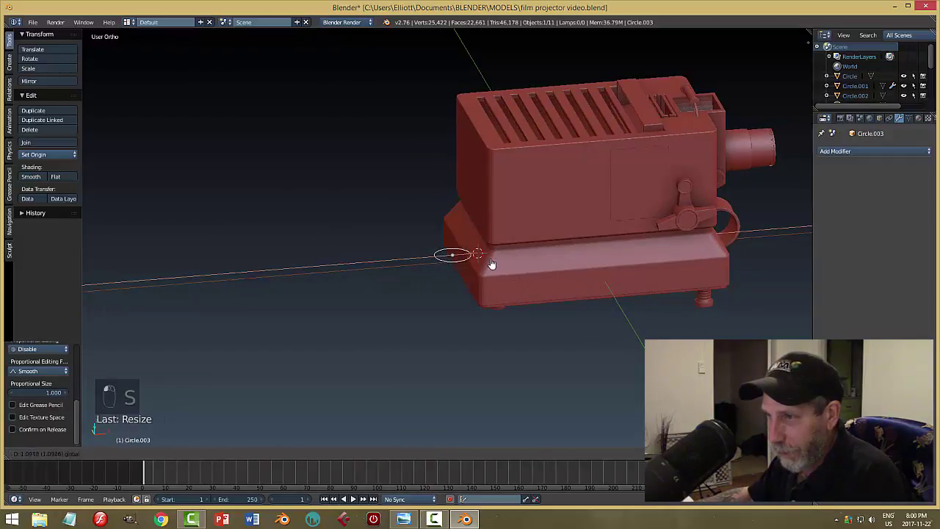
click(497, 262)
key(s)
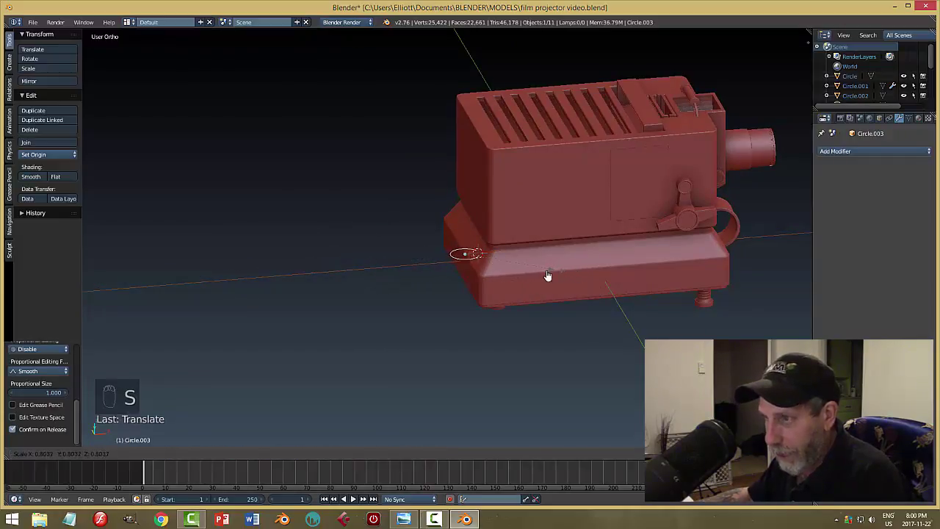
click(540, 278)
key(KP_Decimal)
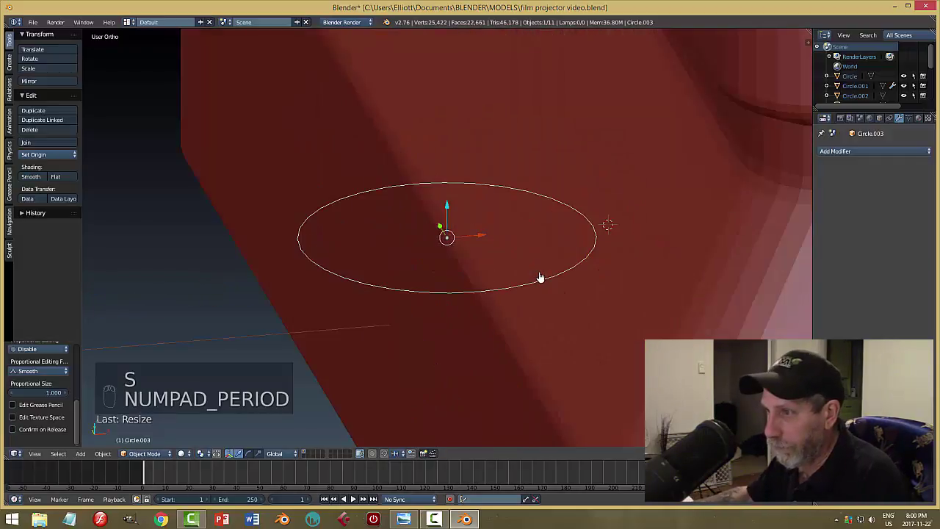
scroll(541, 276, down, 4)
mouse_move(524, 272)
middle_down()
mouse_move(556, 266)
mouse_move(509, 281)
middle_up()
key(s)
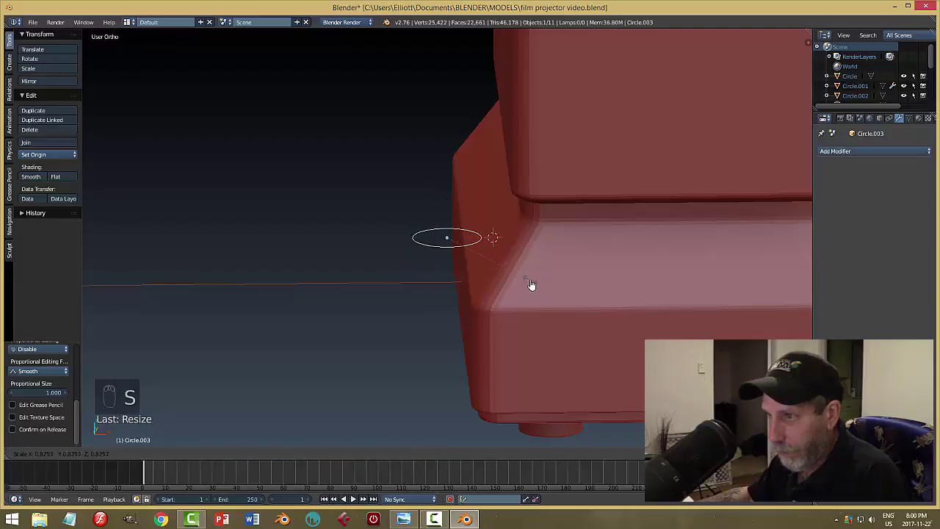
click(545, 318)
Fill the circle with a face in Edit Mode and extrude it upward about 0.03 to form a disc
key(Tab)
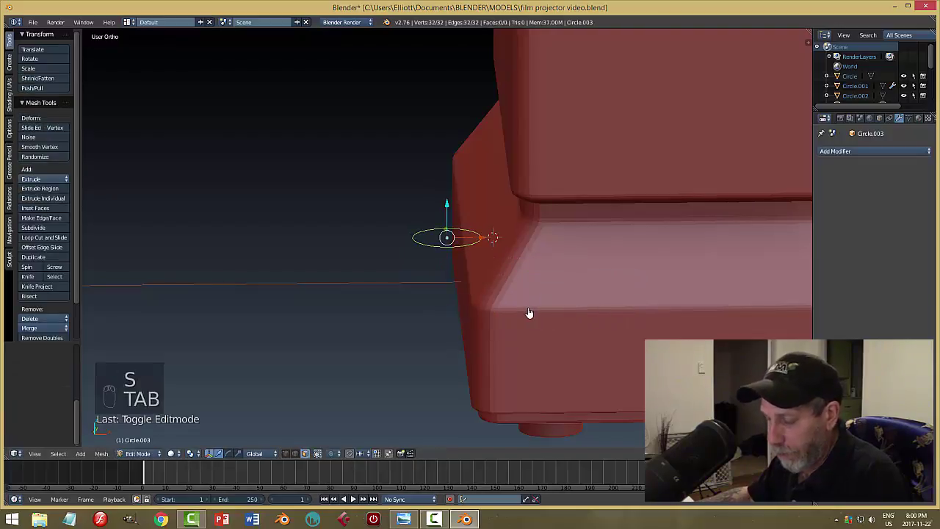
key(a)
key(a)
key(a)
key(a)
key(f)
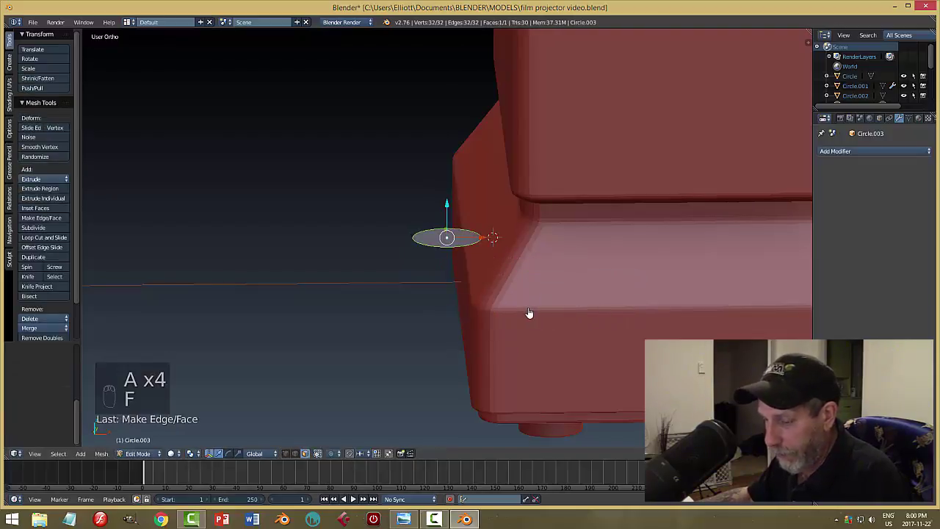
key(e)
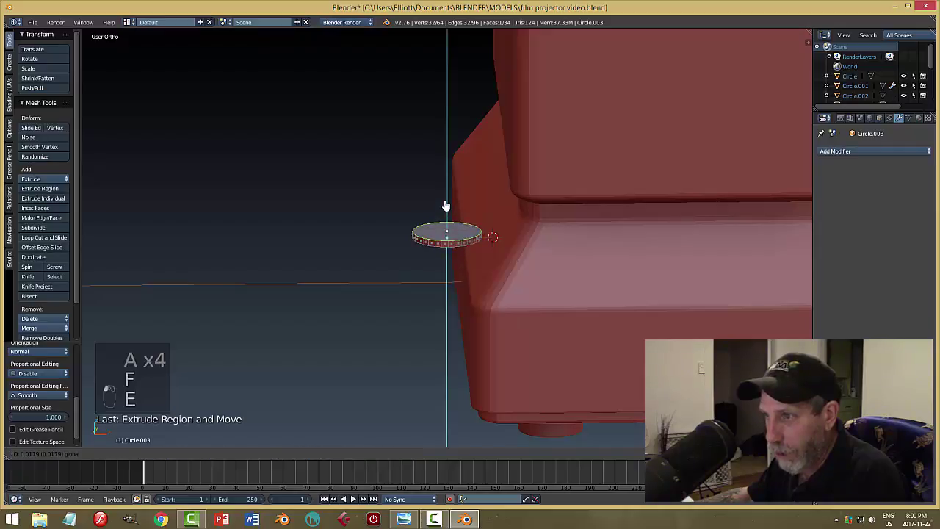
click(445, 201)
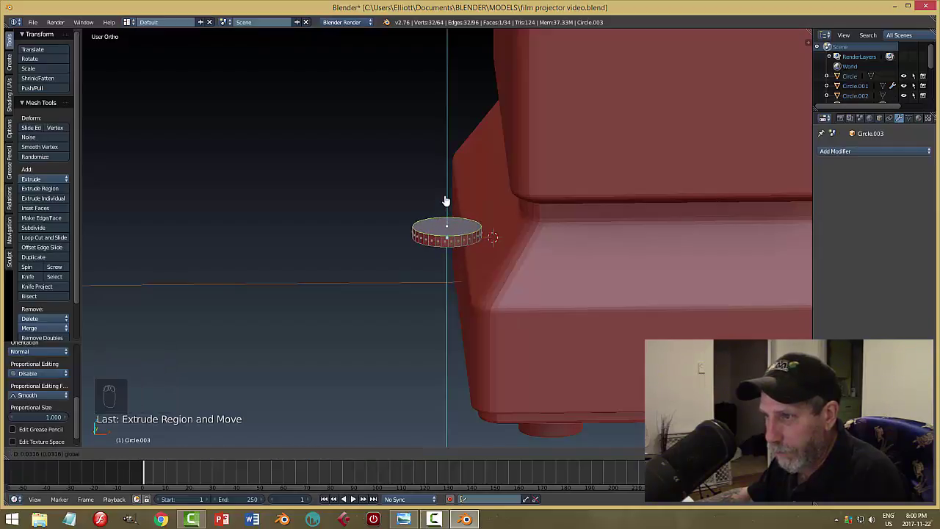
Bevel the disc's top edge with two segments and return to Object Mode
key(ctrl+b)
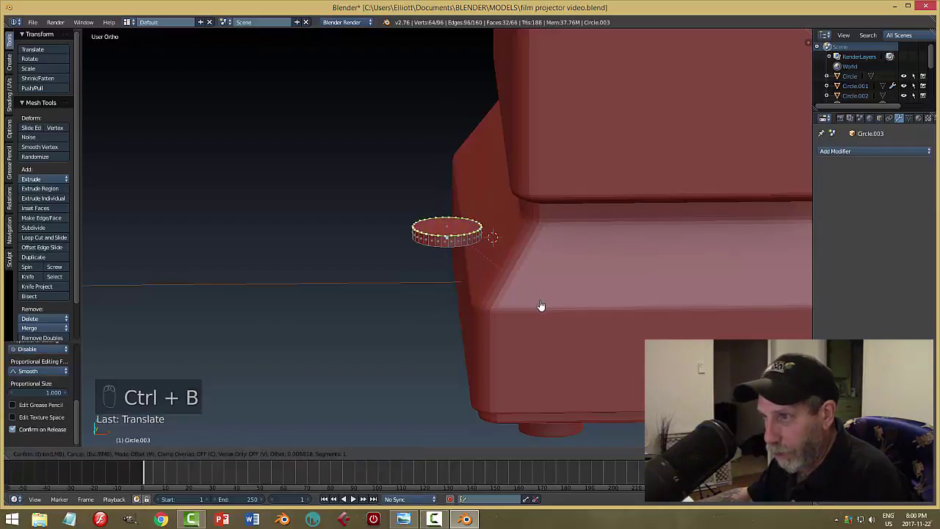
scroll(572, 338, up, 1)
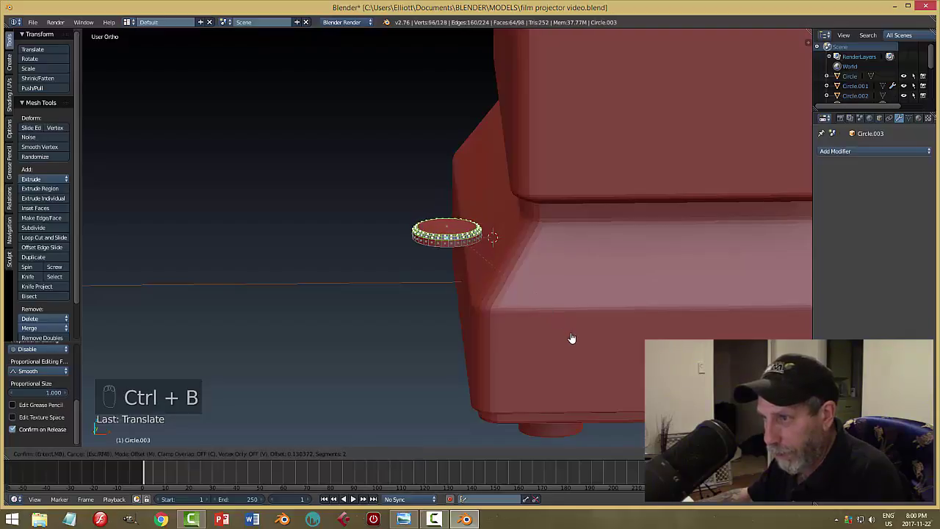
click(572, 338)
key(a)
key(Tab)
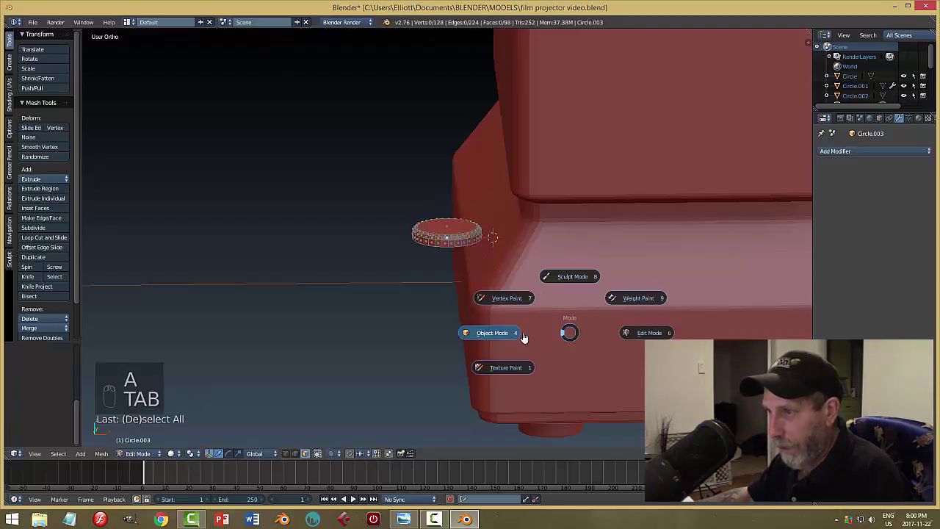
key(a)
Select the bevelled disc and snap the 3D cursor to it
mouse_move(499, 331)
middle_down()
mouse_move(462, 300)
mouse_move(571, 262)
mouse_move(509, 324)
mouse_move(481, 333)
middle_up()
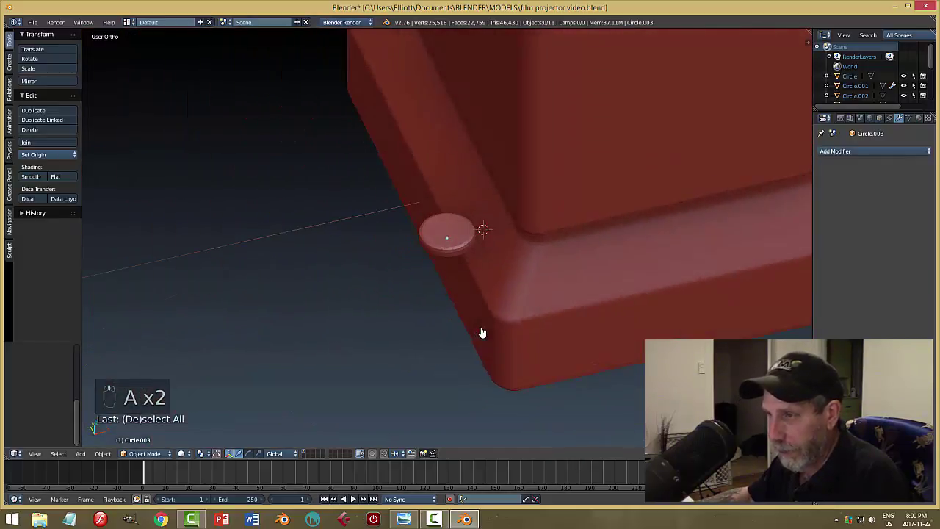
right_click(457, 248)
key(shift+s)
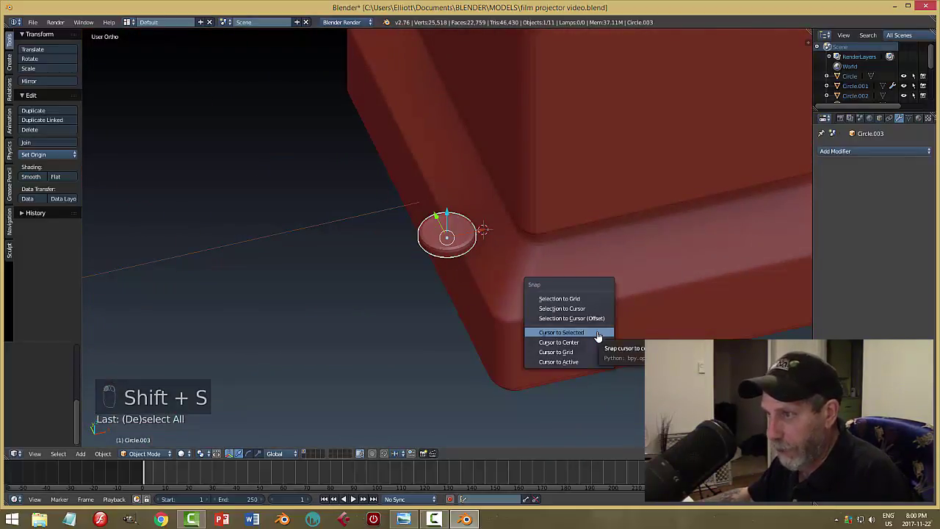
click(561, 332)
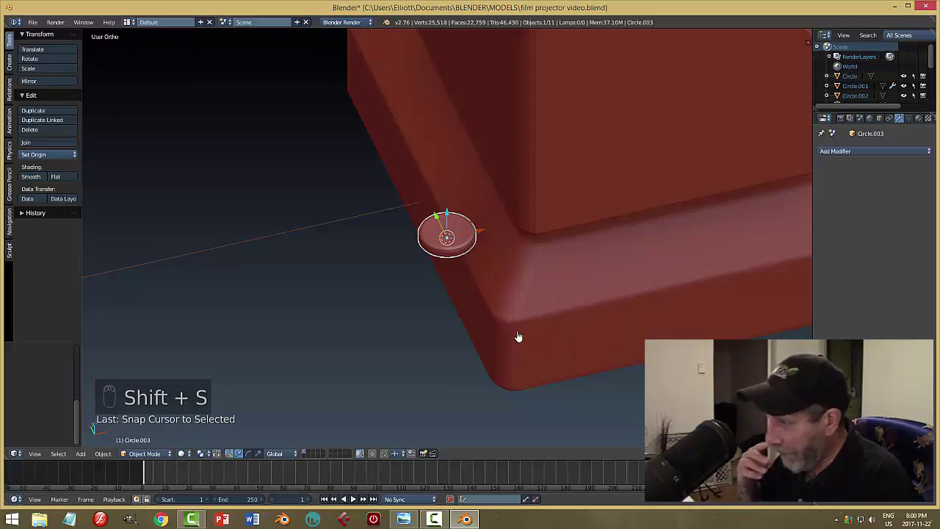
Add a mesh cube at the 3D cursor, scaled down to fit within the disc, and raise it along Z onto the disc
mouse_move(518, 334)
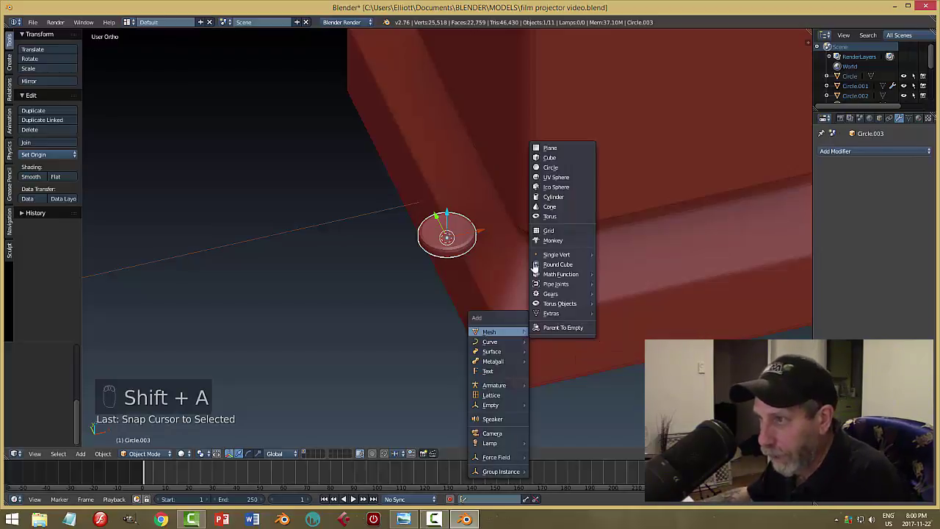
click(540, 156)
key(s)
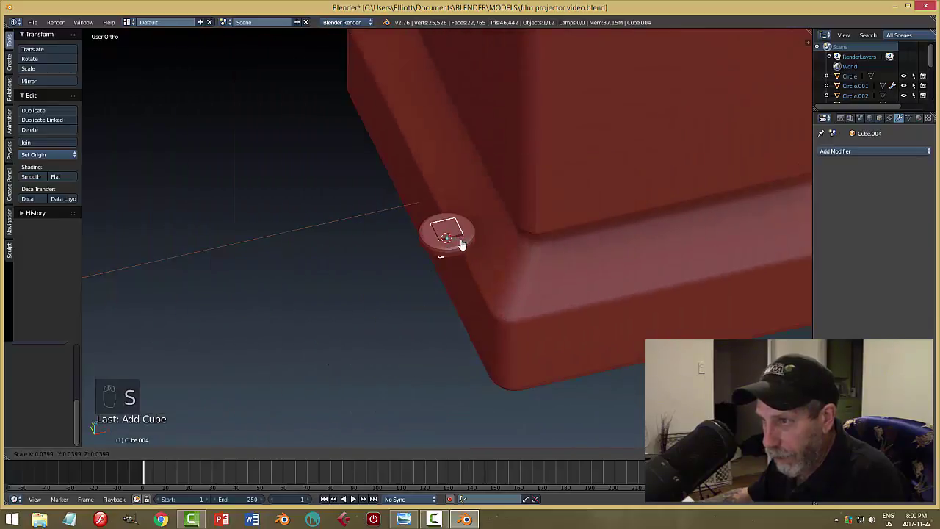
click(463, 247)
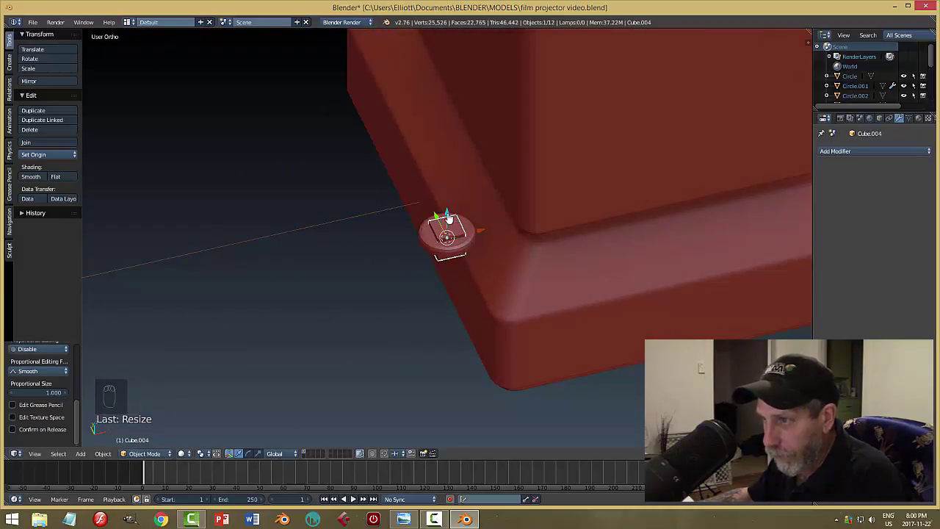
drag(448, 217, 451, 201)
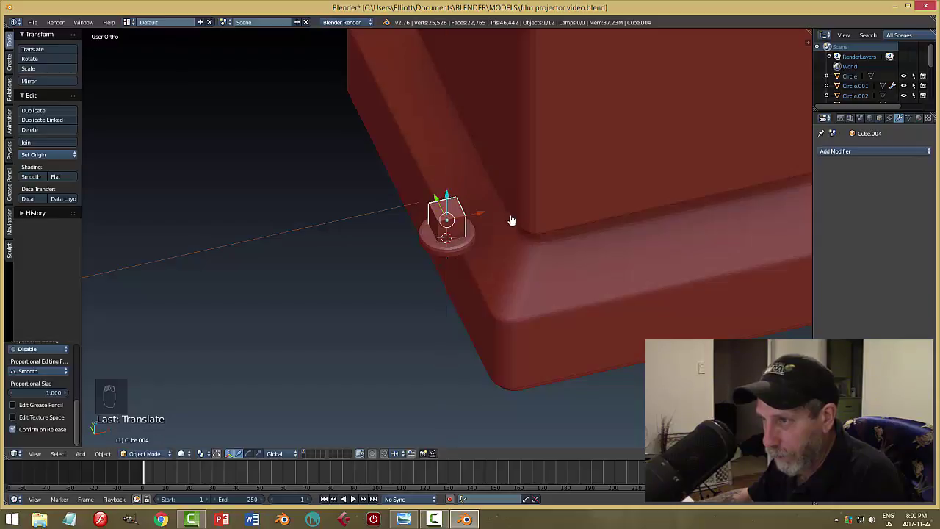
Narrow the small cube along X and then along Y to make a thin upright block
key(s)
key(x)
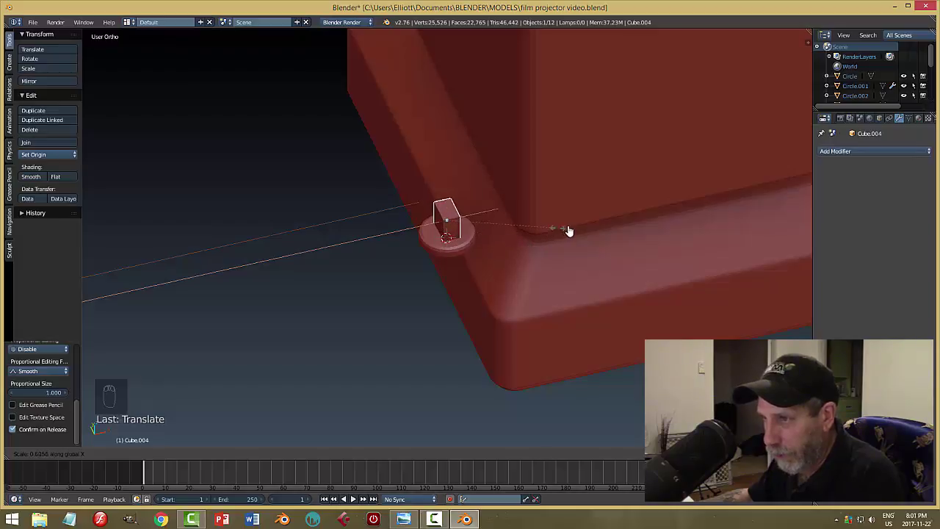
click(632, 216)
middle_drag(497, 287, 591, 293)
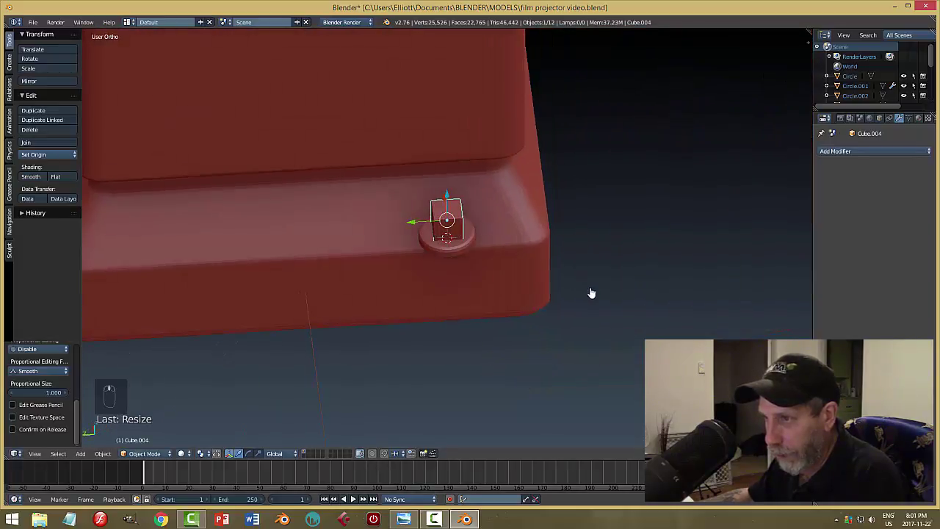
key(s)
key(y)
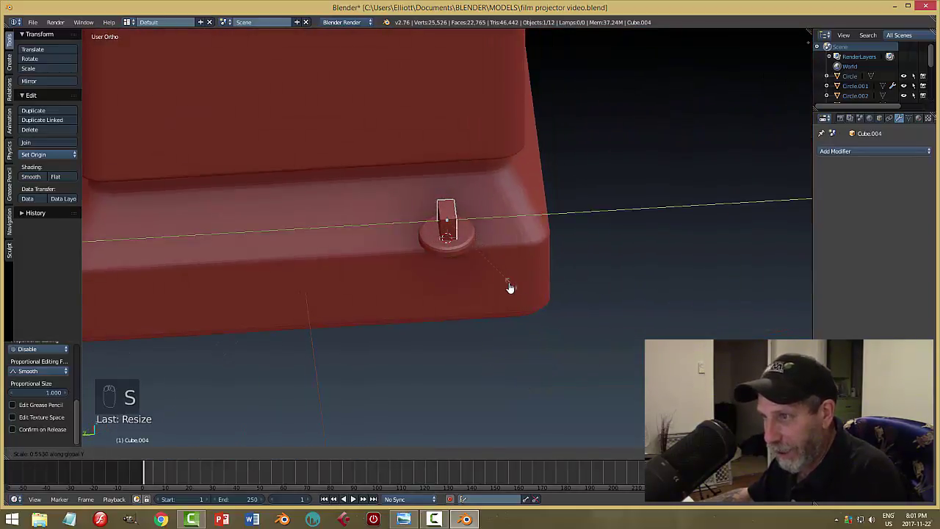
click(485, 273)
Lower the block slightly along Z into the disc and narrow it a little more along X
middle_drag(526, 267, 401, 247)
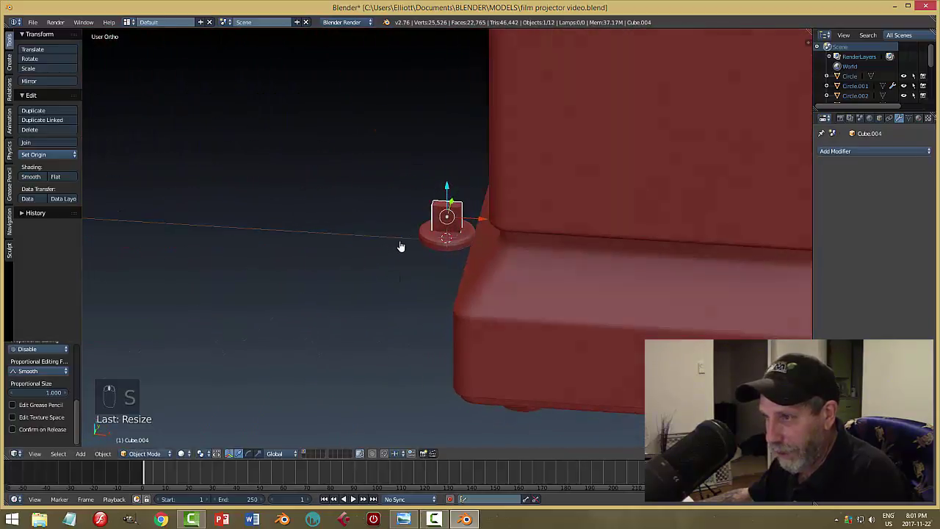
key(g)
key(z)
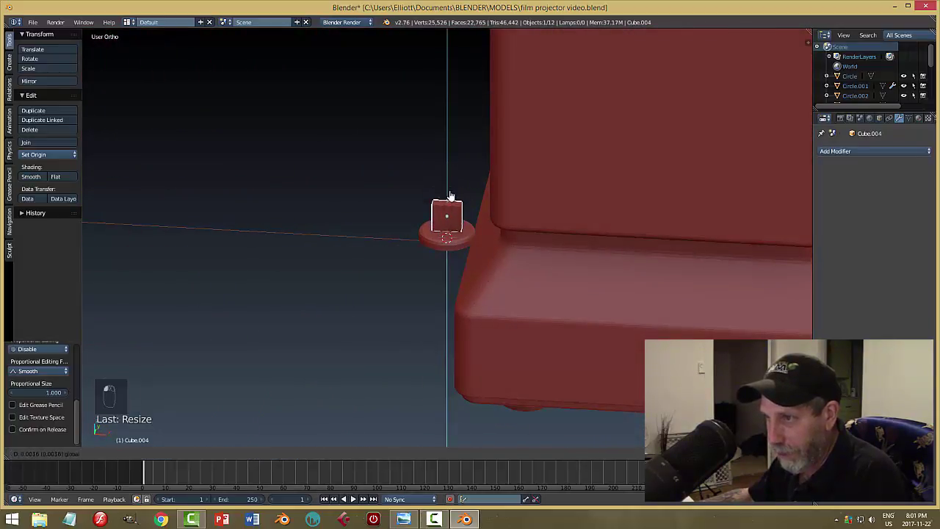
click(451, 199)
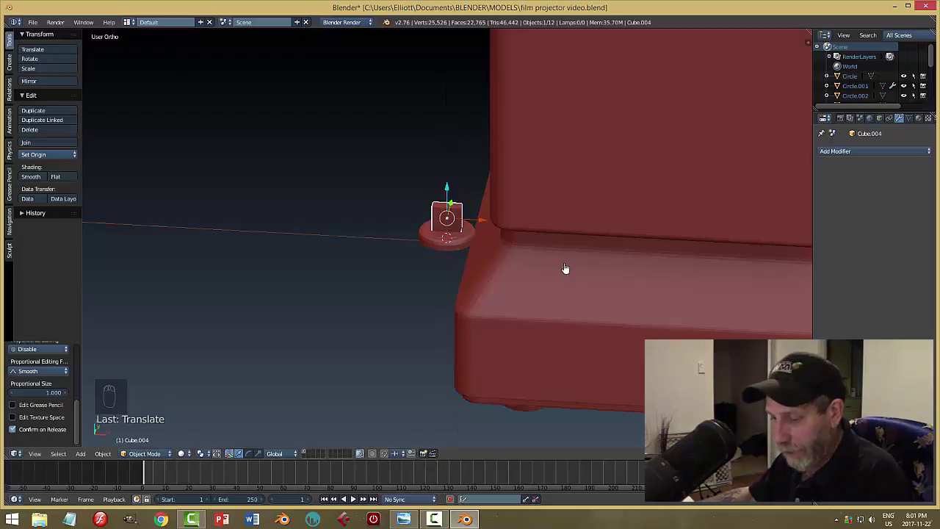
key(s)
key(x)
click(529, 269)
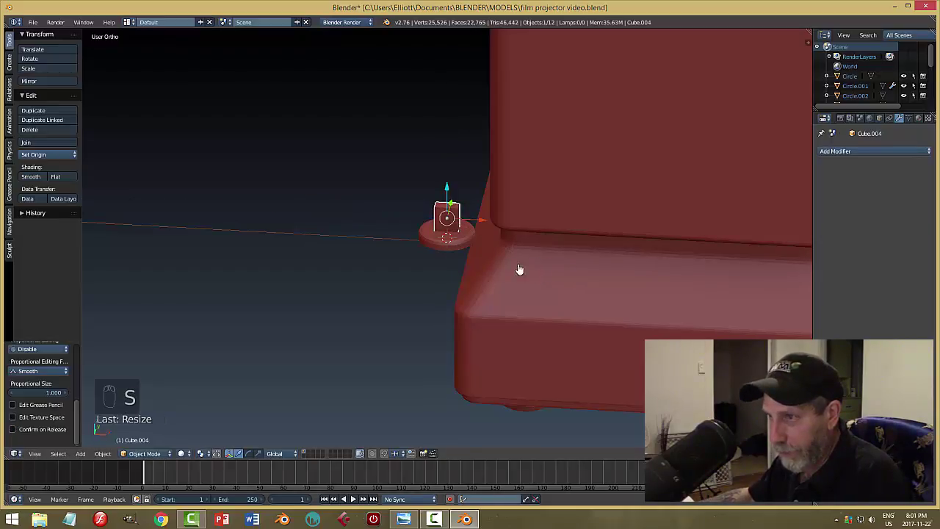
Select the block's top face in Edit Mode and raise it along Z to make the block taller
middle_drag(519, 269, 464, 262)
key(Tab)
click(554, 247)
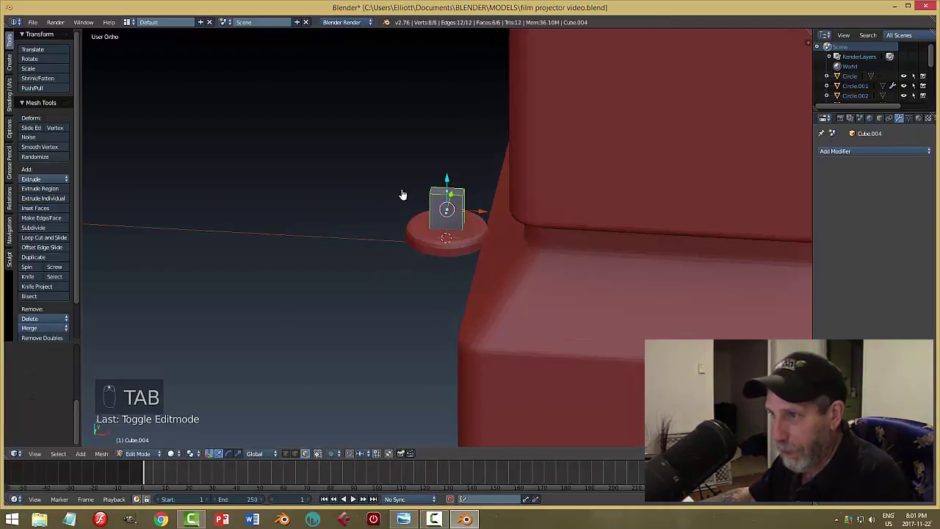
drag(452, 193, 447, 137)
right_click(457, 192)
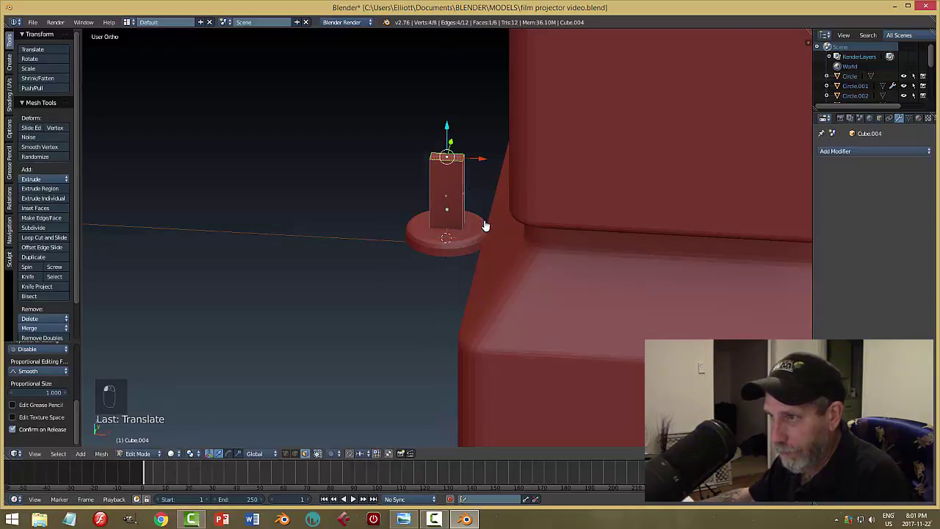
Scale the block's top face along X by about 2 to flare it outward, and return to Object Mode
key(s)
key(x)
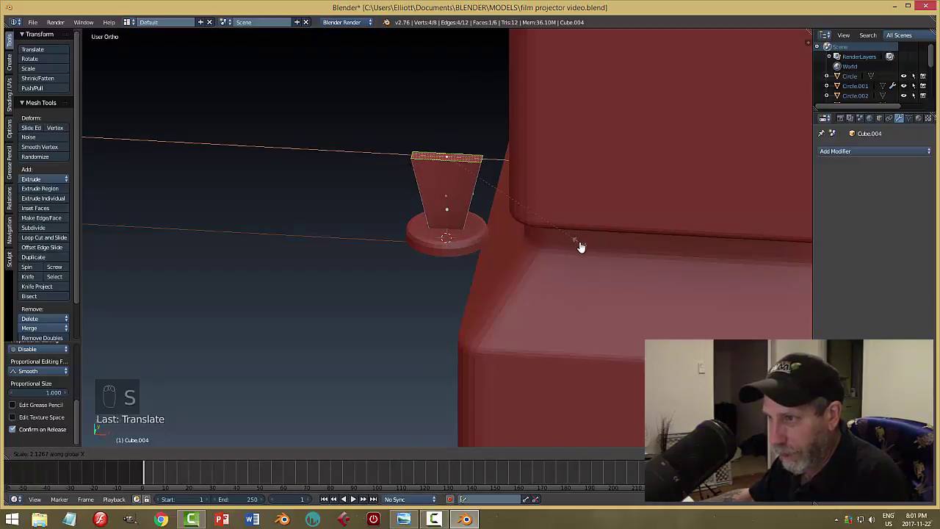
click(478, 270)
key(a)
middle_drag(451, 272, 573, 286)
key(Tab)
Reopen the flared block in Edit Mode and scale its top face slightly narrower along X
middle_drag(667, 284, 540, 266)
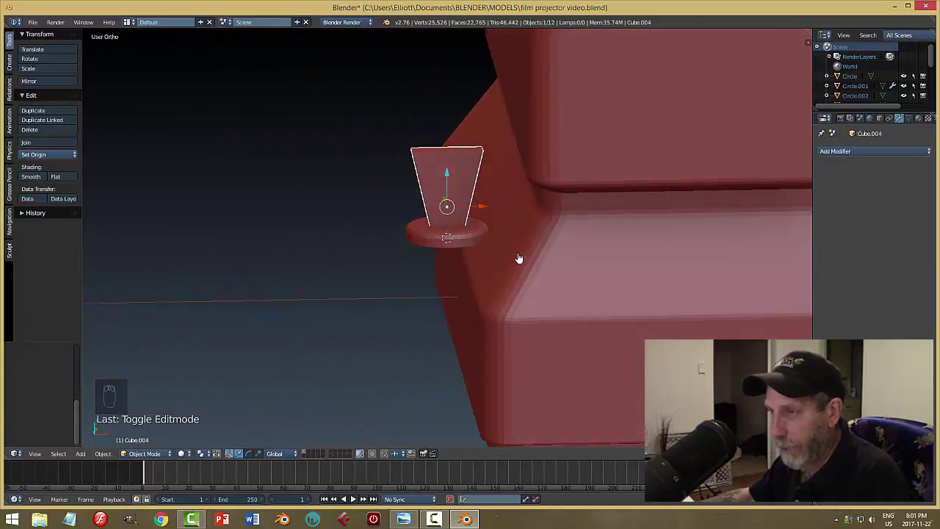
key(Tab)
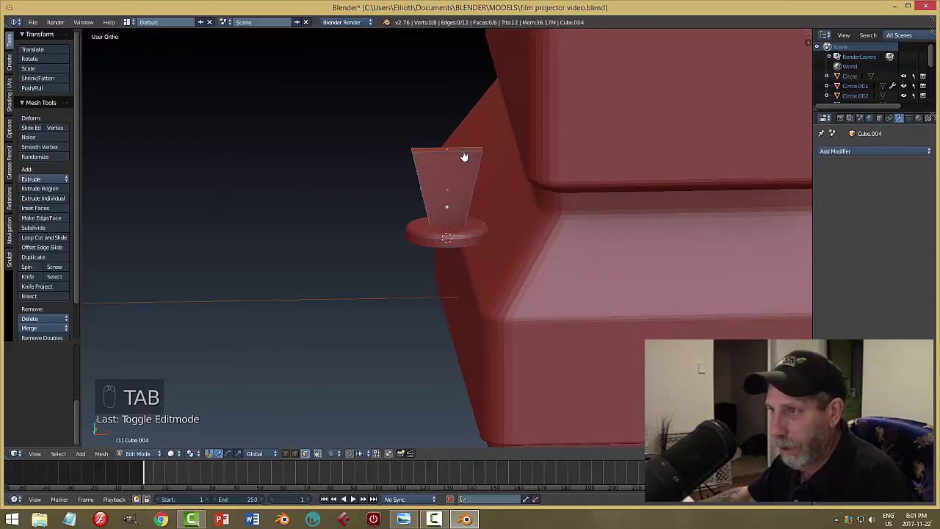
key(s)
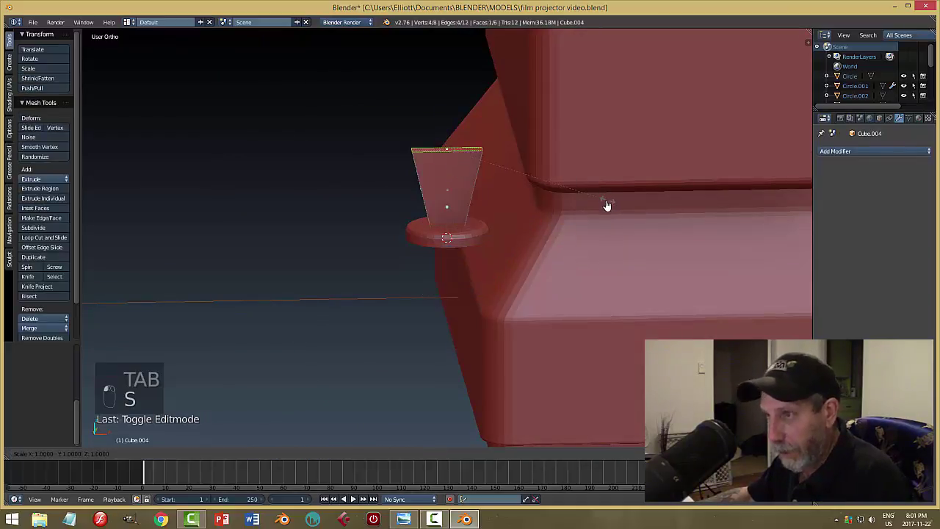
key(x)
click(584, 213)
key(a)
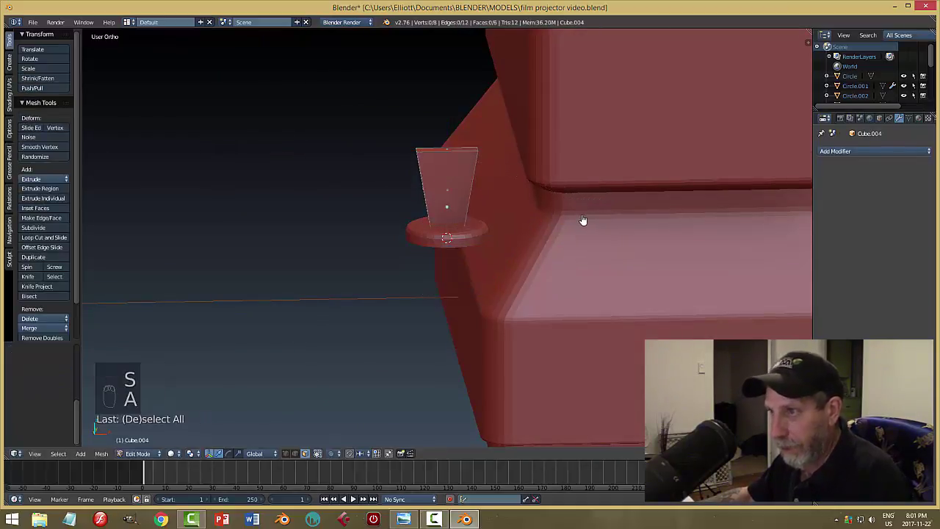
Return the flared grip block to Object Mode and add a Bevel modifier to it
key(Tab)
middle_drag(555, 251, 537, 269)
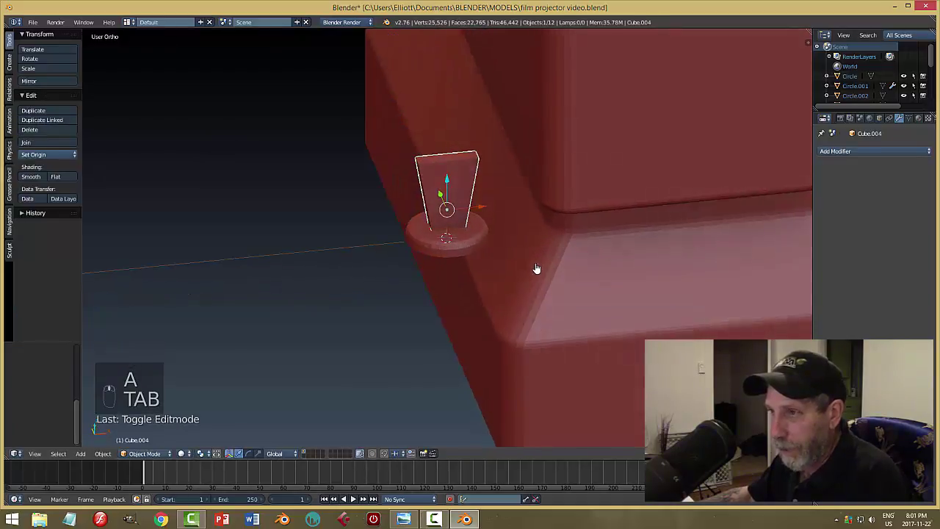
click(839, 154)
click(748, 185)
Select the disc beneath the grip and apply smooth shading to it
middle_drag(717, 195, 505, 253)
right_click(464, 253)
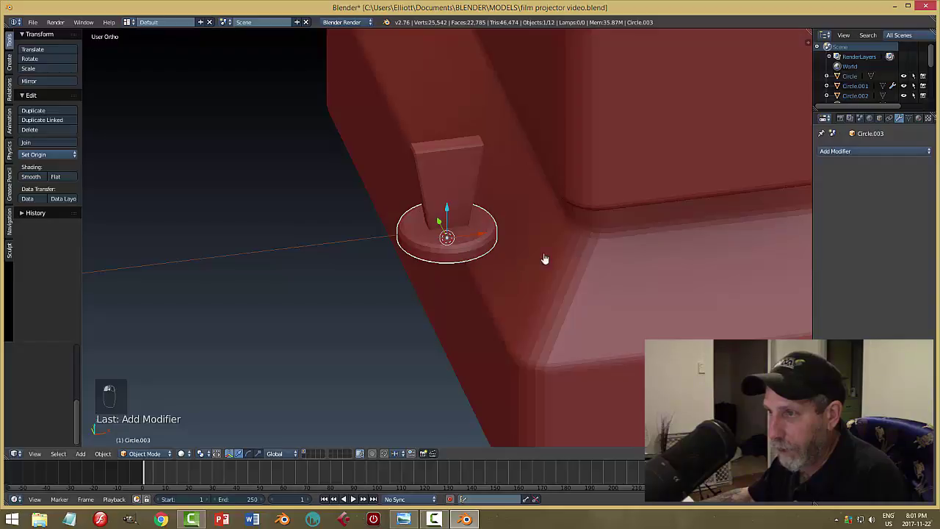
click(30, 177)
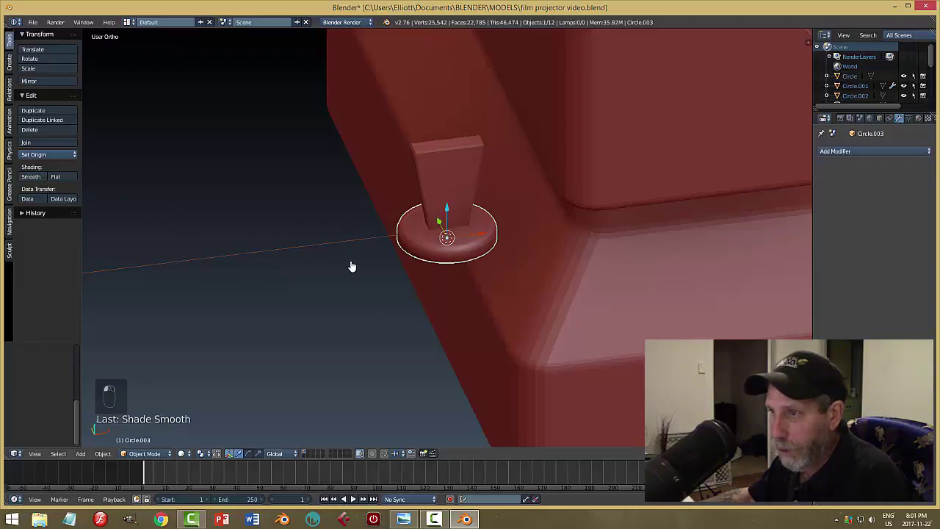
key(a)
Try tilting the grip block about the X axis and lowering it slightly into the disc
middle_drag(351, 268, 500, 246)
right_click(455, 226)
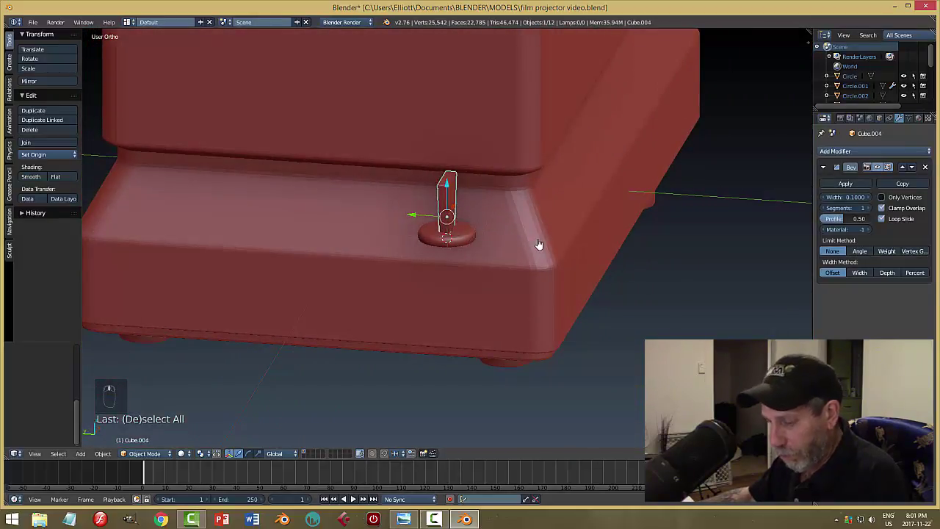
key(r)
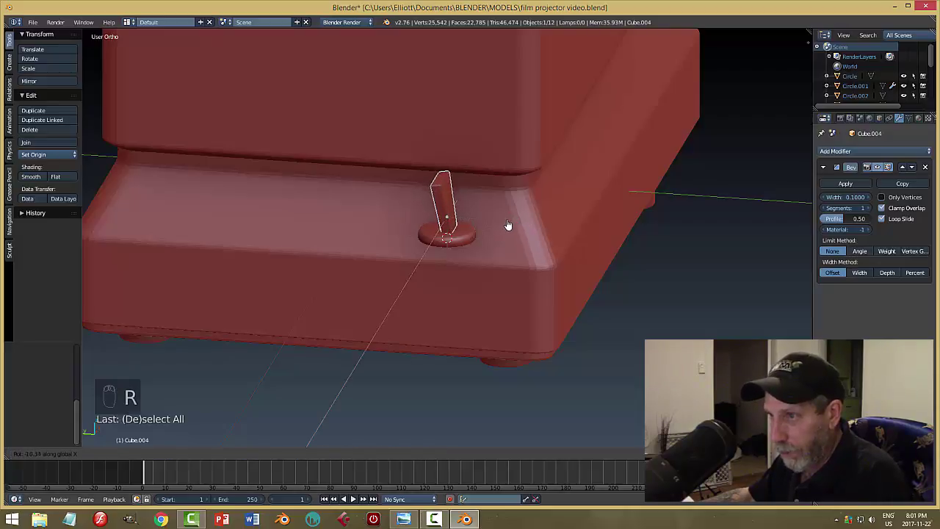
click(478, 217)
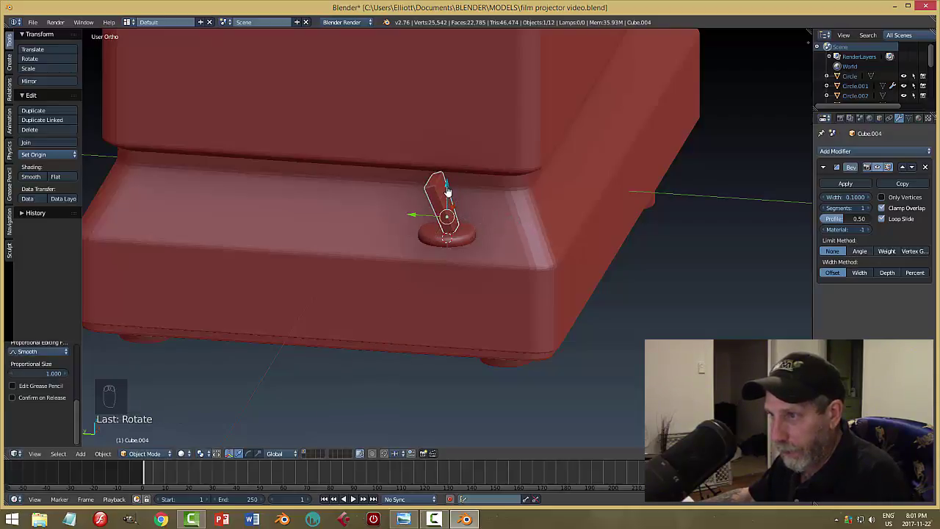
drag(448, 189, 447, 197)
key(a)
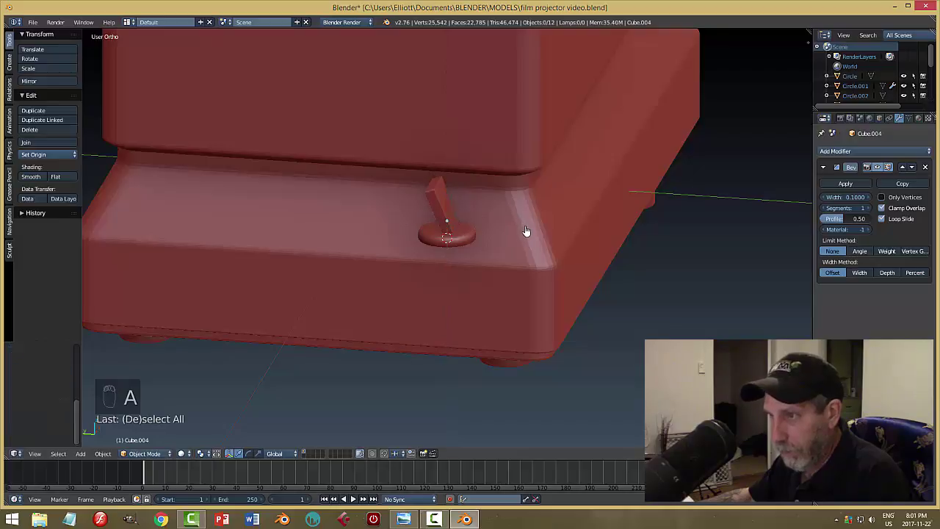
Examine the tilted grip from other angles, and undo its tilt and lowering
middle_drag(524, 231, 451, 235)
right_click(449, 233)
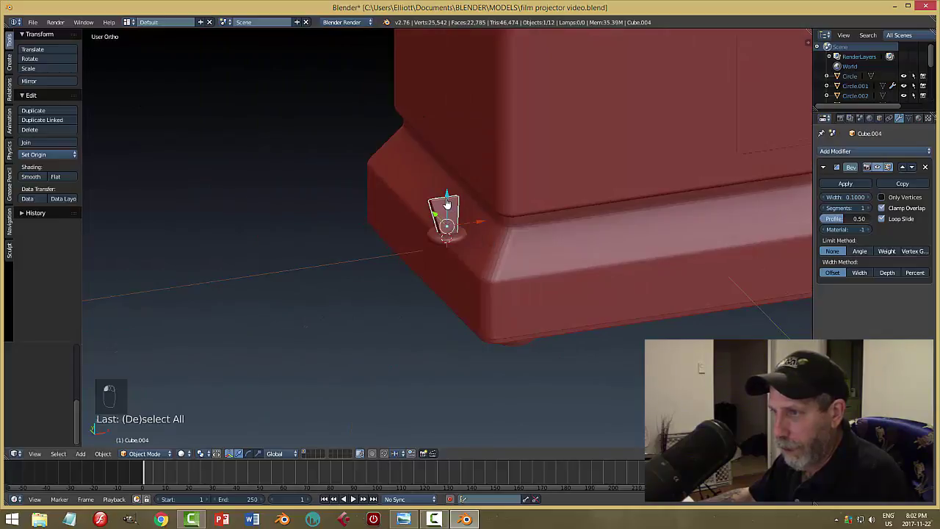
scroll(499, 255, down, 3)
middle_drag(490, 260, 507, 254)
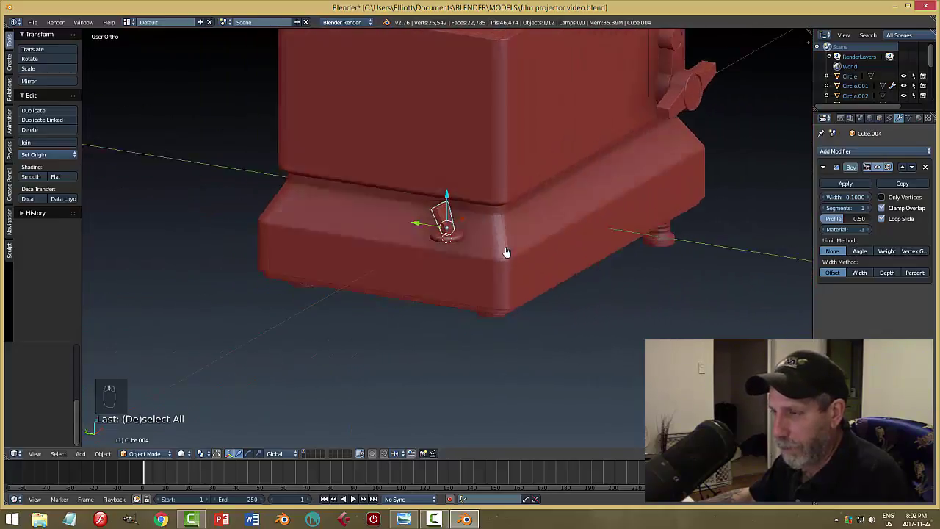
scroll(507, 254, up, 3)
key(ctrl+z)
key(ctrl+z)
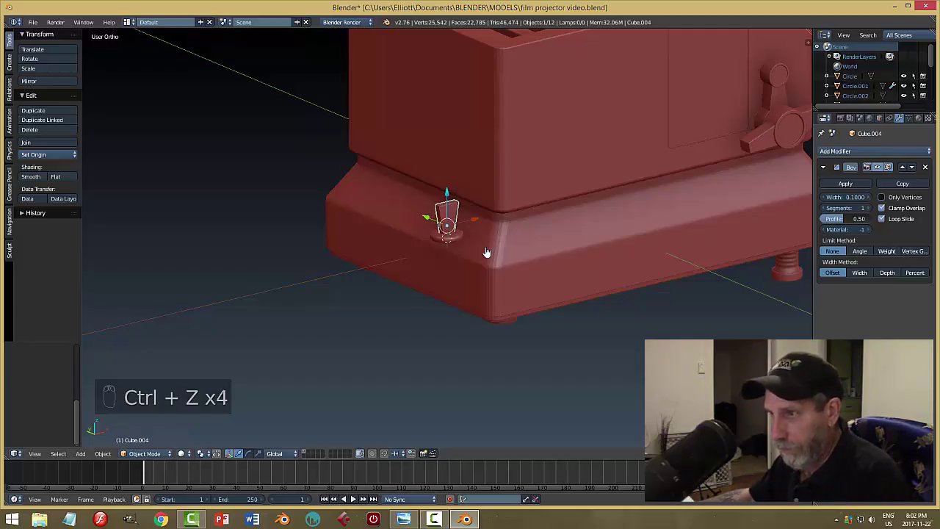
Raise the grip clear of the disc, scale its bottom face along X to about 0.65, and return to Object Mode
drag(447, 195, 446, 168)
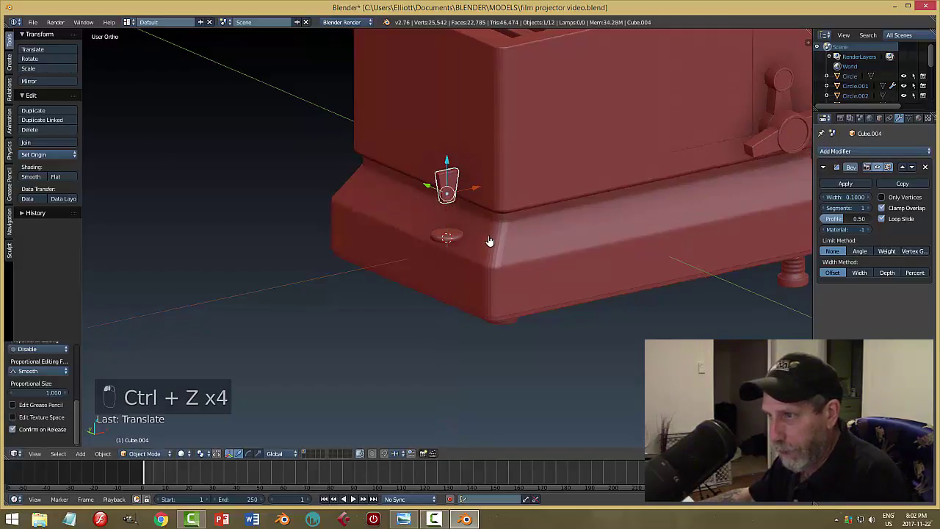
scroll(474, 236, up, 2)
middle_drag(474, 236, 467, 126)
key(Tab)
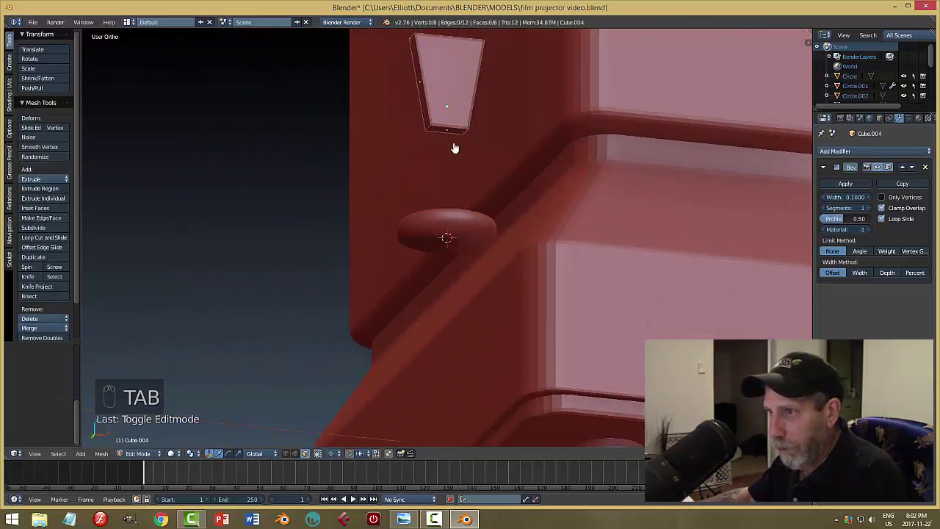
middle_drag(569, 210, 558, 216)
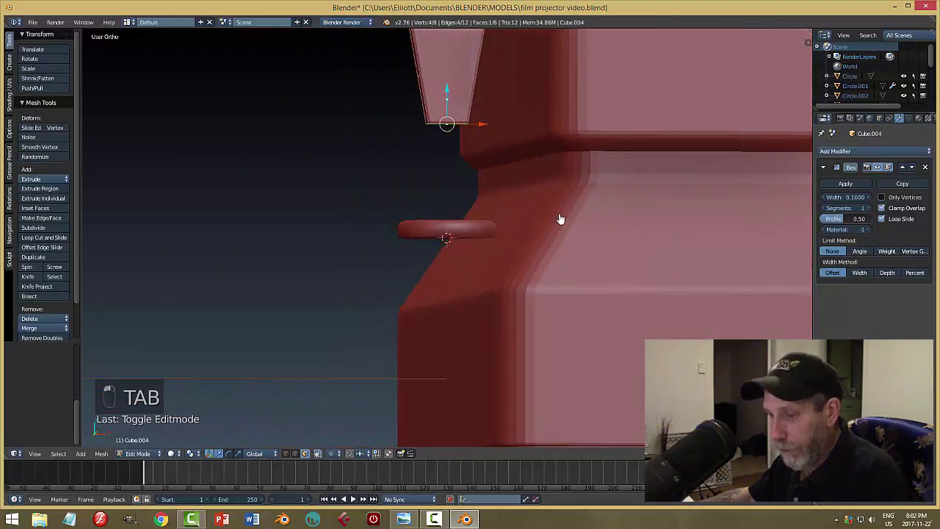
key(s)
key(x)
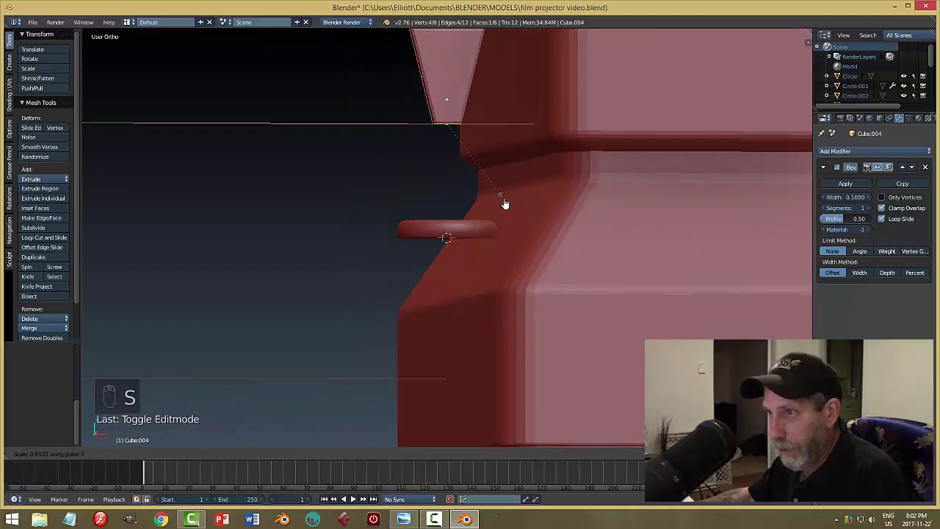
click(503, 204)
key(a)
key(Tab)
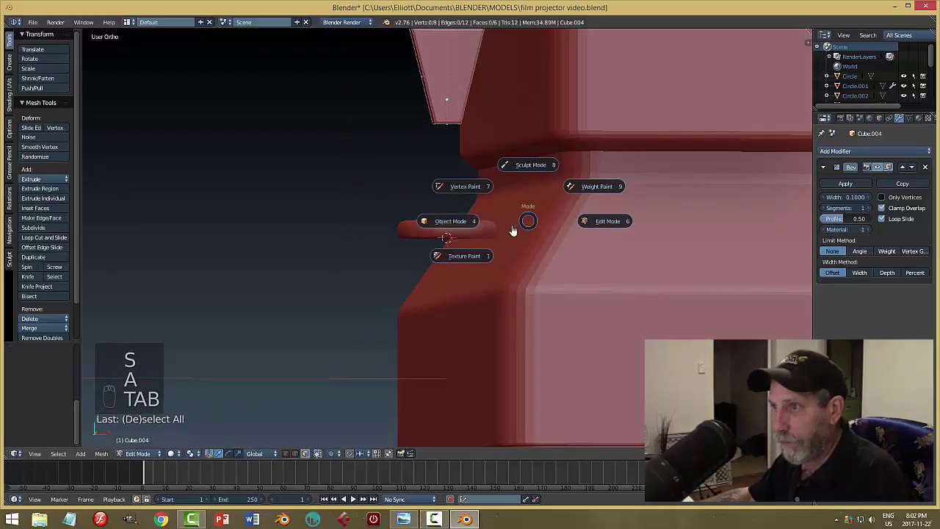
click(460, 220)
Lower the grip back onto the disc along Z and tilt it sideways
drag(447, 73, 455, 180)
middle_drag(456, 180, 574, 243)
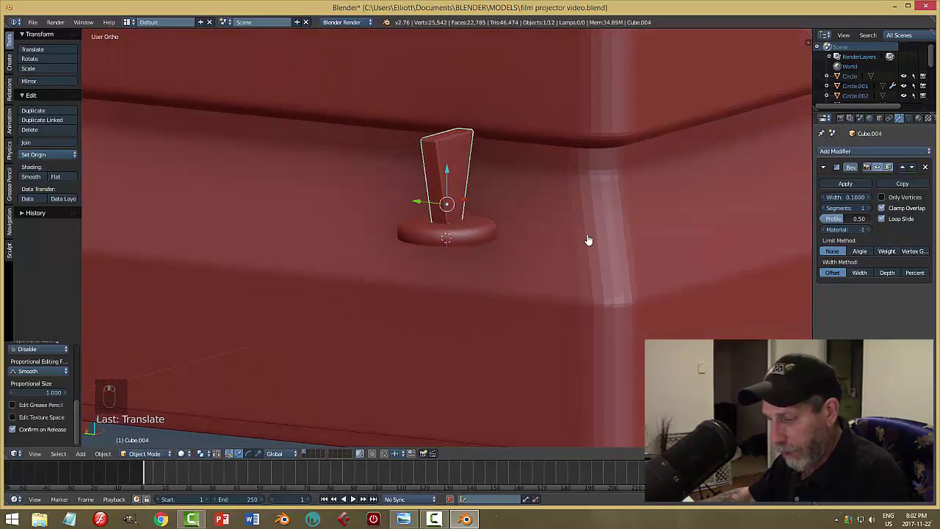
key(r)
click(568, 204)
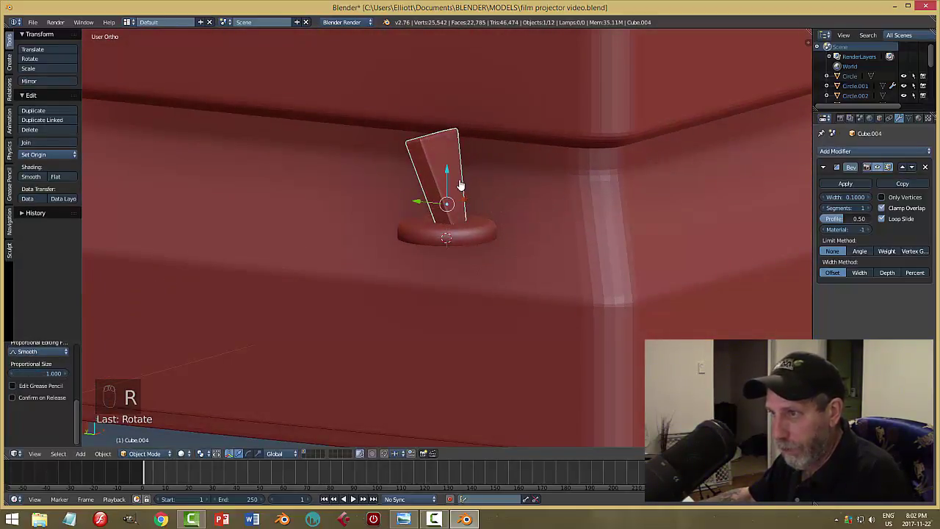
drag(449, 177, 450, 177)
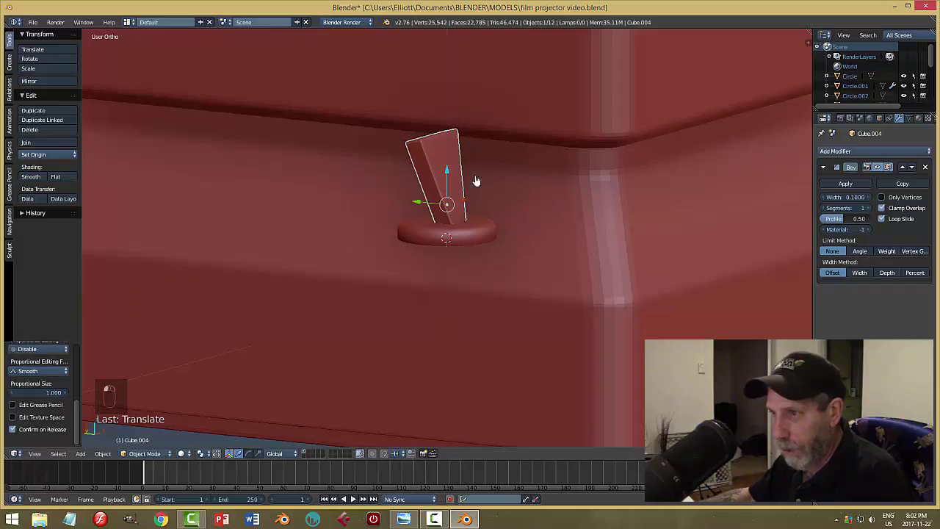
key(a)
Select the disc and scale it down slightly around the base of the grip
middle_drag(584, 261, 496, 304)
right_click(481, 248)
middle_drag(622, 280, 696, 267)
key(s)
click(588, 298)
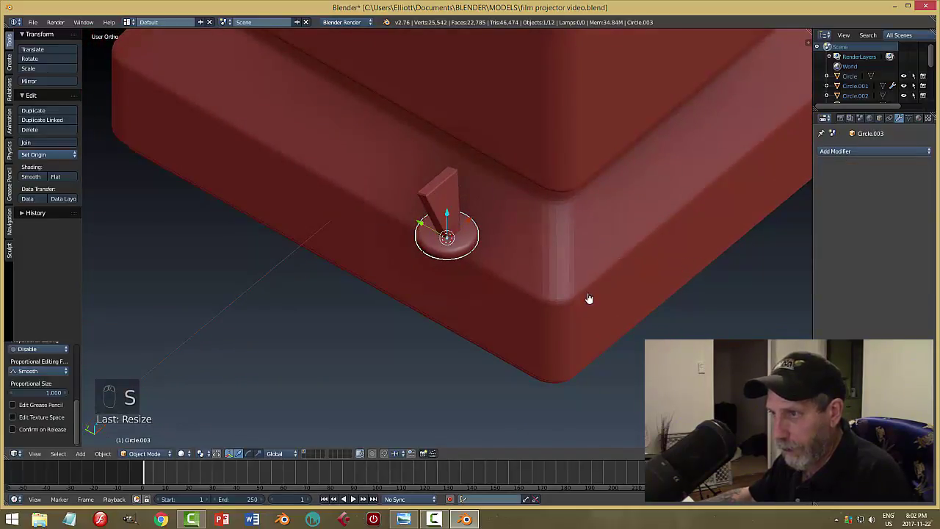
Select the grip together with the disc and join them into one object
middle_drag(588, 298, 446, 216)
key(a)
right_click(446, 218)
shift+right_click(462, 246)
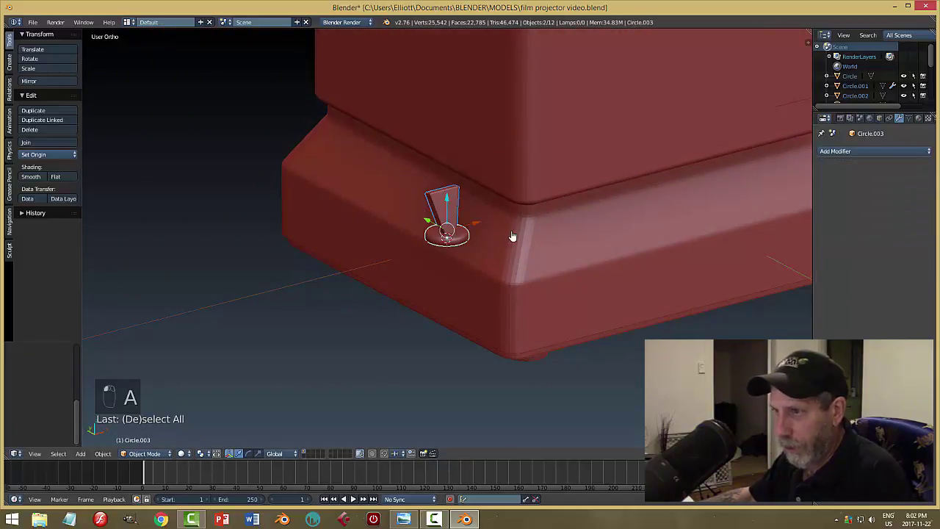
key(ctrl+j)
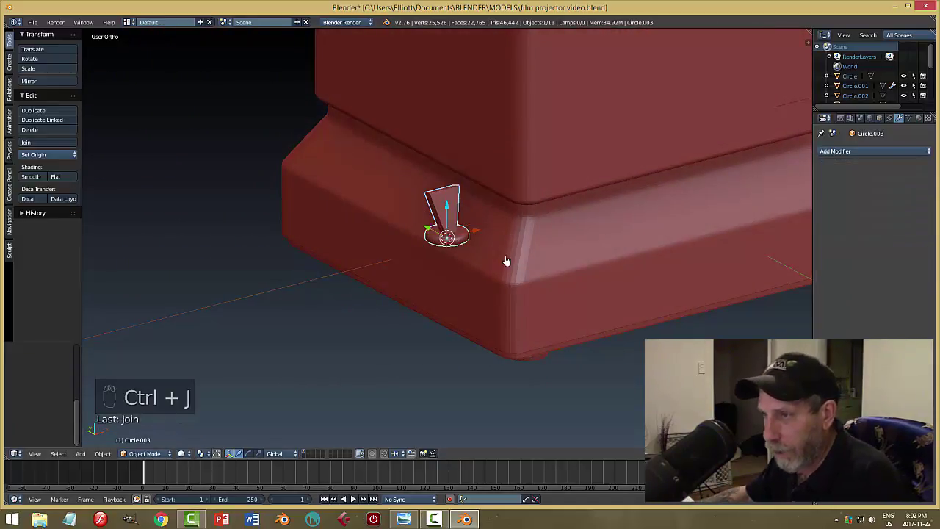
Move the joined knob along X toward the base and rotate it in front view to match the base's slope
middle_drag(506, 263, 474, 260)
key(g)
key(x)
click(503, 240)
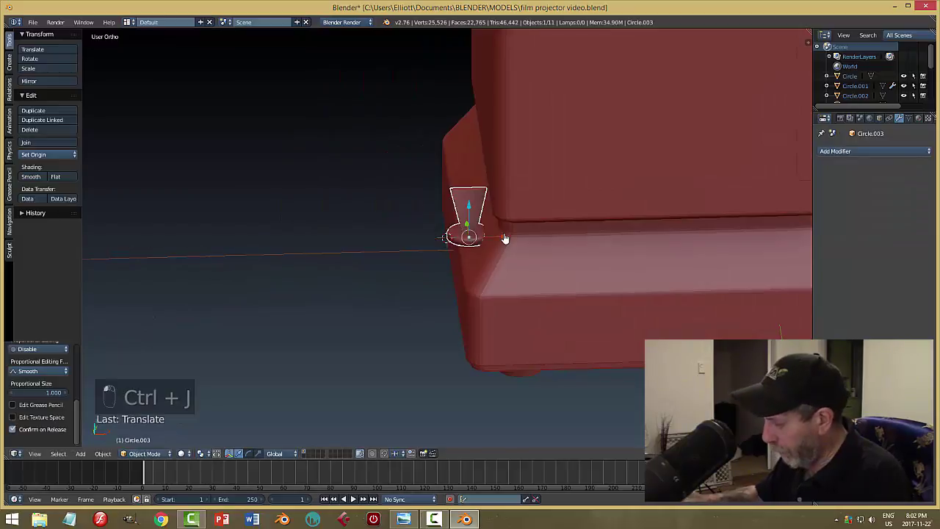
key(KP_1)
scroll(506, 254, up, 1)
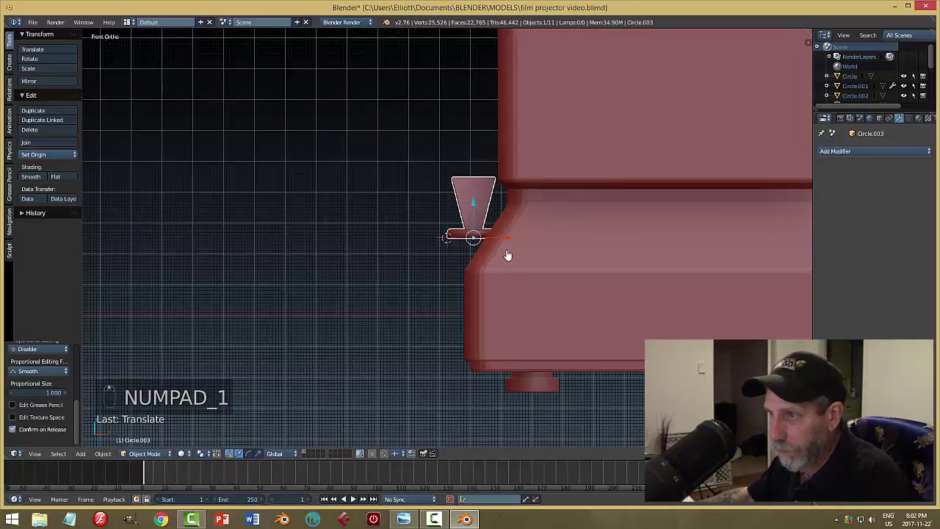
key(r)
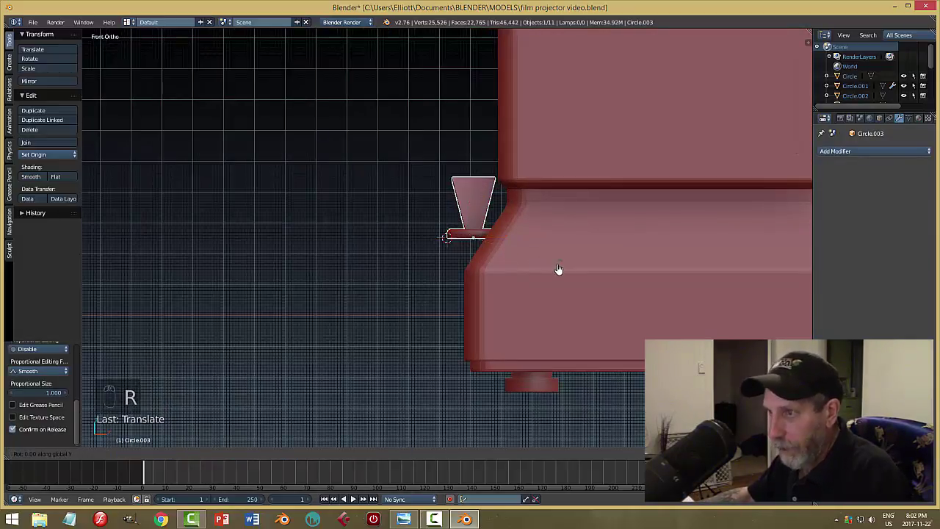
click(543, 195)
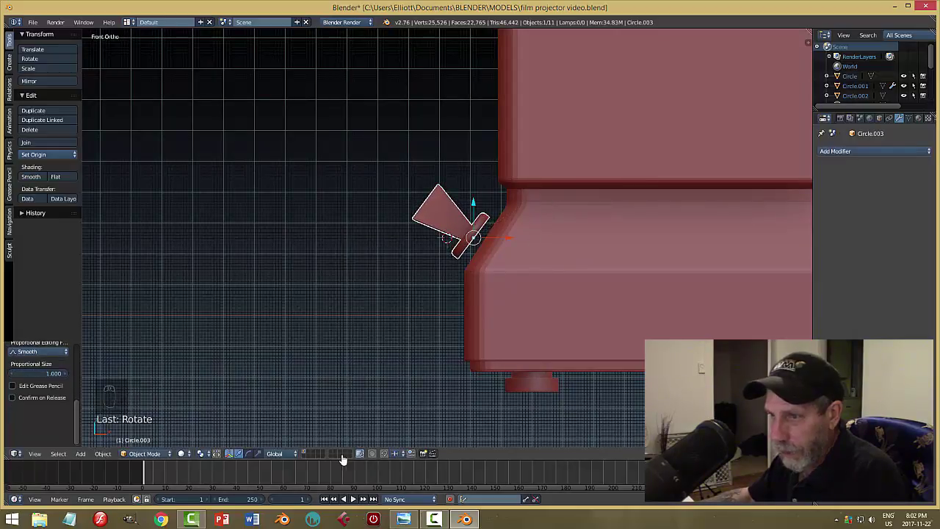
Set the transform orientation to Normal, push the knob against the sloped base, and fine-tune its rotation and position
click(280, 453)
click(281, 420)
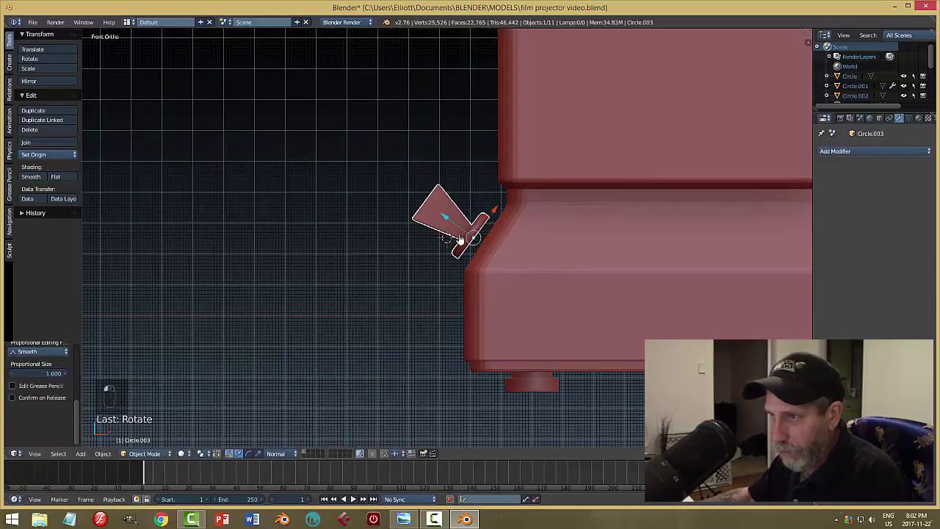
drag(446, 220, 457, 227)
key(r)
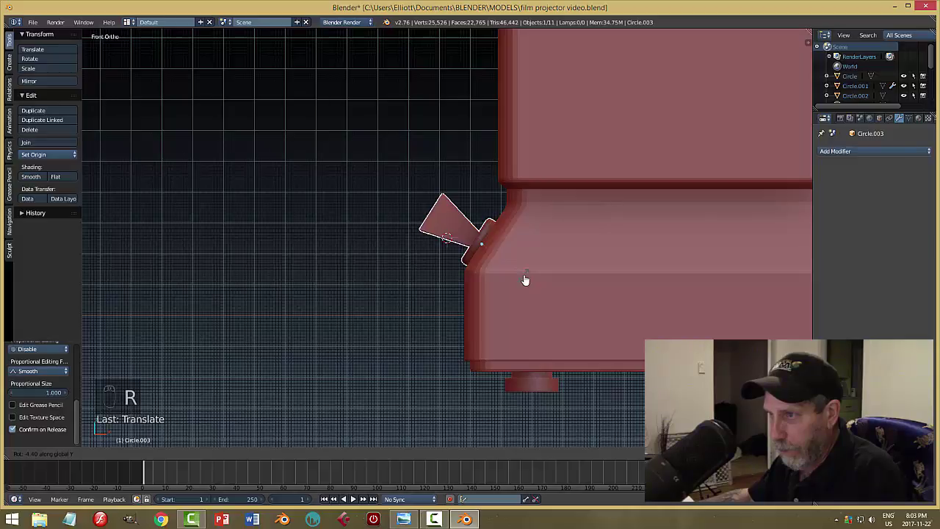
click(525, 280)
drag(500, 218, 554, 285)
Reselect the knob and move it slightly along its normal Z axis to seat the disc in the slope
key(a)
middle_drag(478, 279, 523, 295)
right_click(540, 293)
right_click(479, 238)
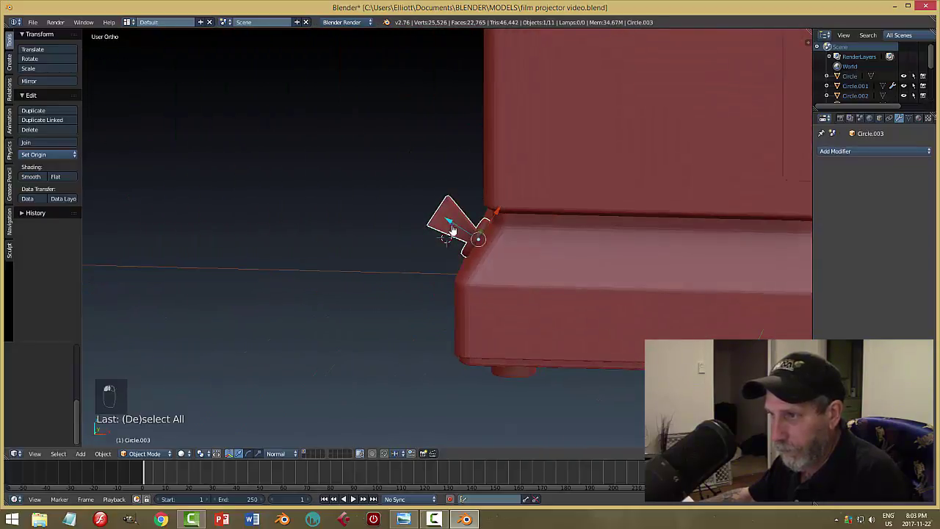
key(g)
key(z)
key(z)
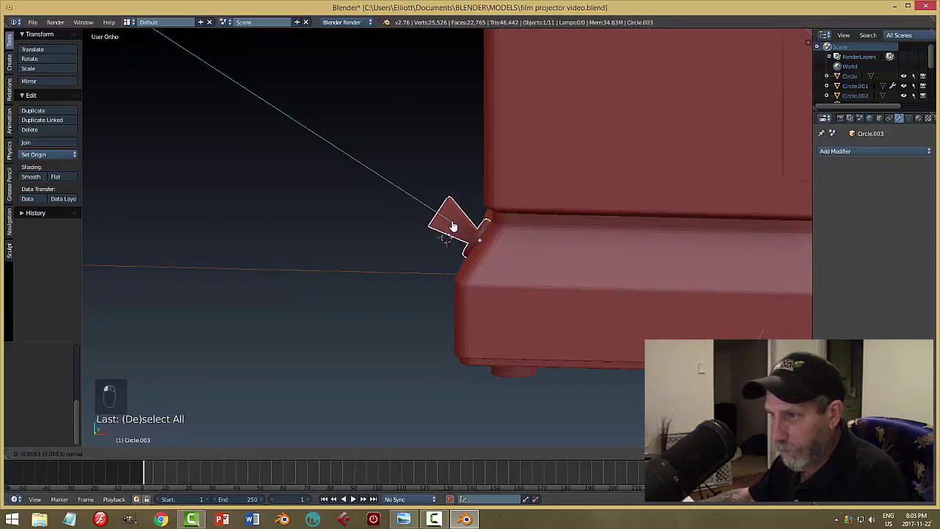
click(453, 226)
key(a)
Adjust the knob along its Y axis on the base's rear slope and save the file
middle_drag(566, 330, 439, 240)
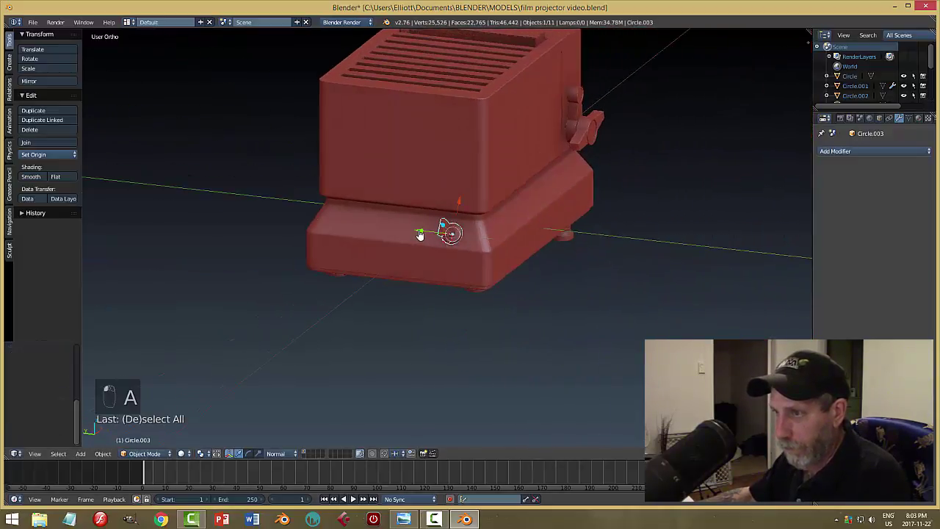
click(420, 234)
key(a)
mouse_move(552, 296)
middle_down()
mouse_move(484, 313)
mouse_move(518, 310)
mouse_move(450, 297)
mouse_move(430, 269)
mouse_move(418, 272)
mouse_move(429, 315)
mouse_move(613, 305)
mouse_move(661, 277)
mouse_move(590, 306)
mouse_move(613, 358)
mouse_move(489, 315)
mouse_move(455, 267)
mouse_move(495, 267)
mouse_move(421, 271)
mouse_move(436, 272)
mouse_move(434, 309)
mouse_move(657, 266)
mouse_move(644, 290)
mouse_move(465, 287)
mouse_move(548, 278)
middle_up()
key(ctrl+s)
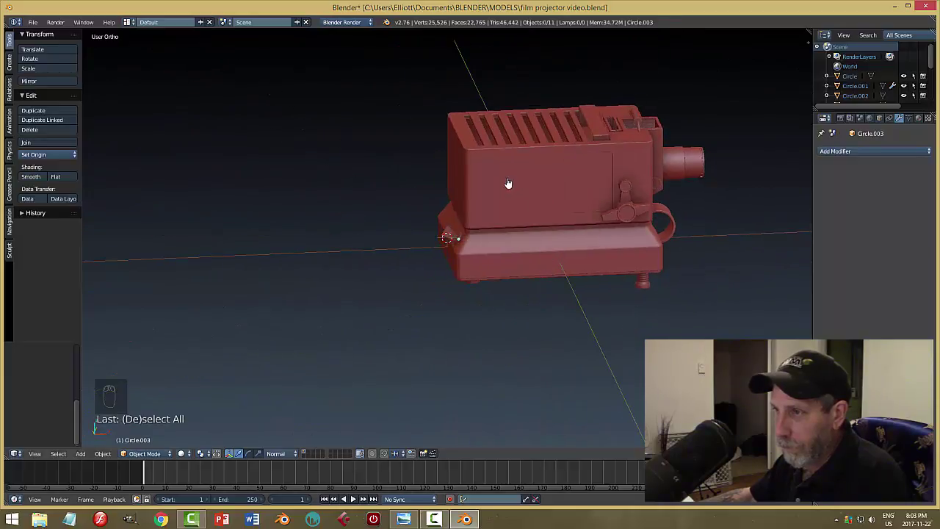
Add a Simple Deform modifier to the projector body, set it to Taper, and set the factor to about -0.045
right_click(516, 207)
middle_drag(516, 208, 577, 237)
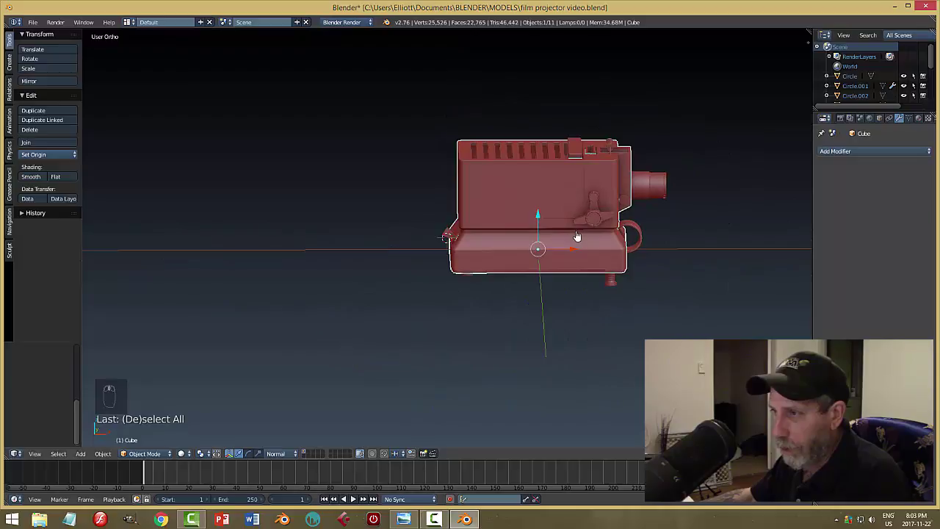
click(860, 152)
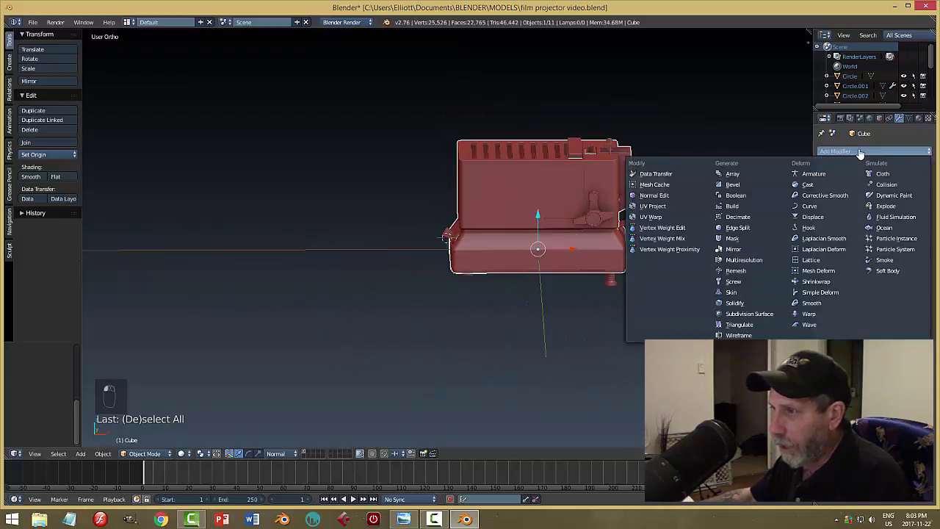
click(814, 294)
click(887, 198)
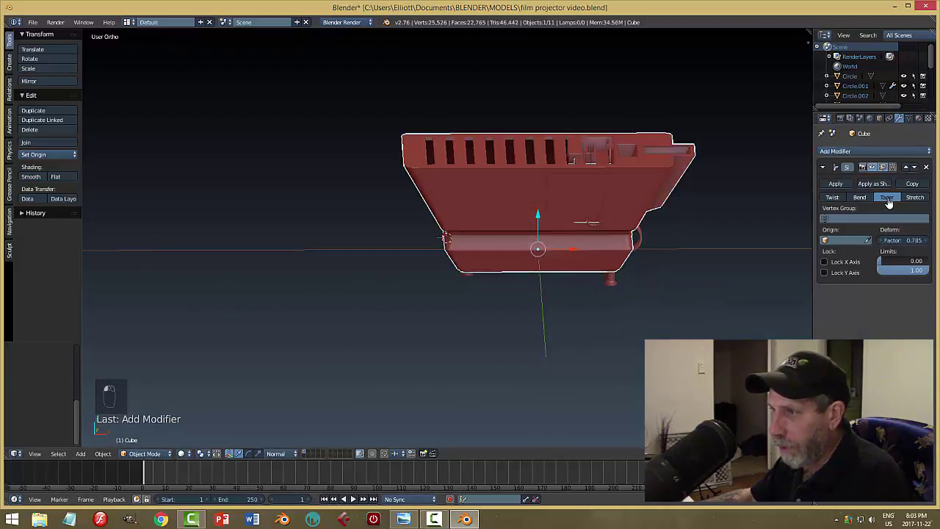
drag(915, 243, 874, 252)
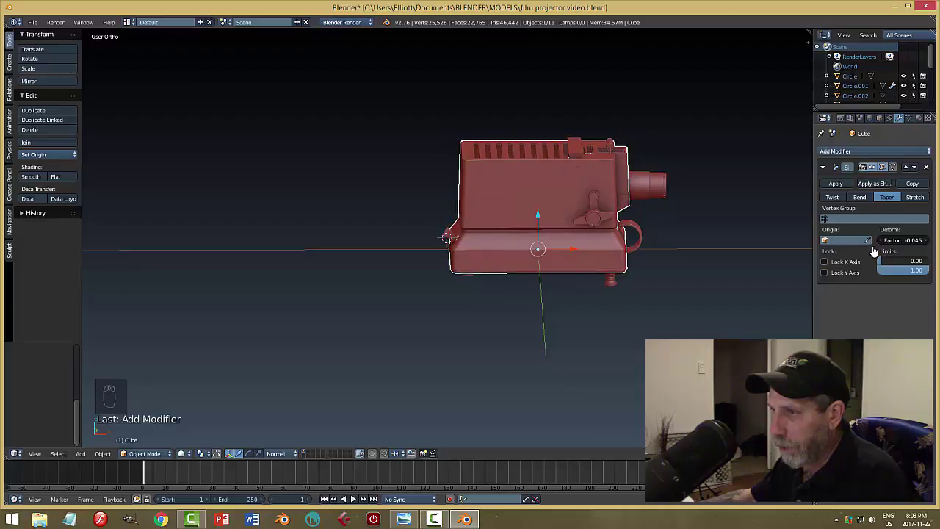
Set the body's Simple Deform taper factor to -0.065 and check the taper from the side and above
drag(874, 251, 916, 242)
mouse_move(739, 245)
middle_down()
mouse_move(657, 266)
mouse_move(676, 315)
mouse_move(732, 298)
mouse_move(746, 235)
mouse_move(719, 252)
mouse_move(732, 262)
mouse_move(742, 254)
middle_up()
key(a)
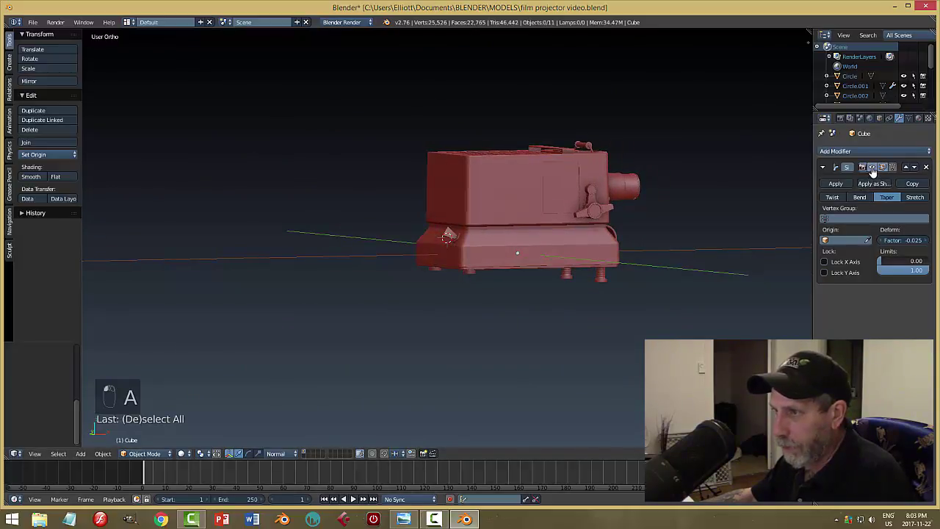
middle_drag(500, 283, 541, 247)
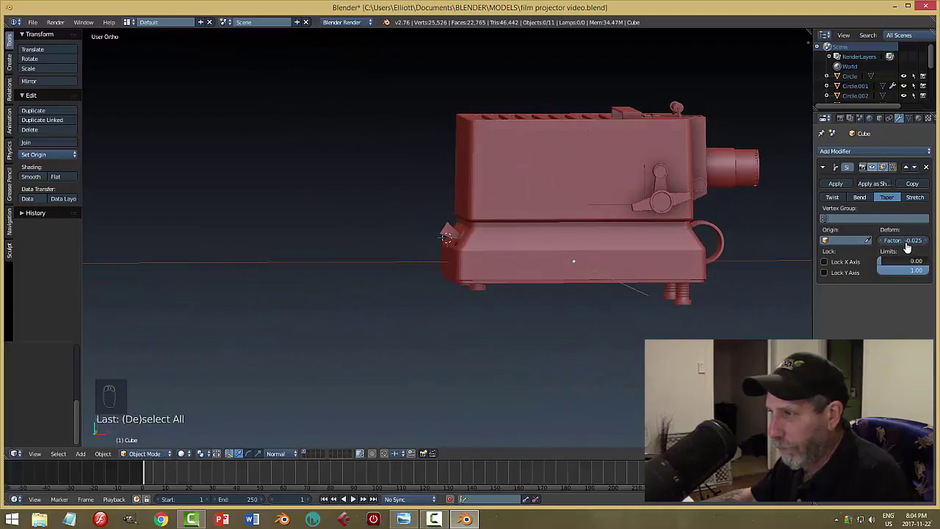
drag(904, 247, 899, 247)
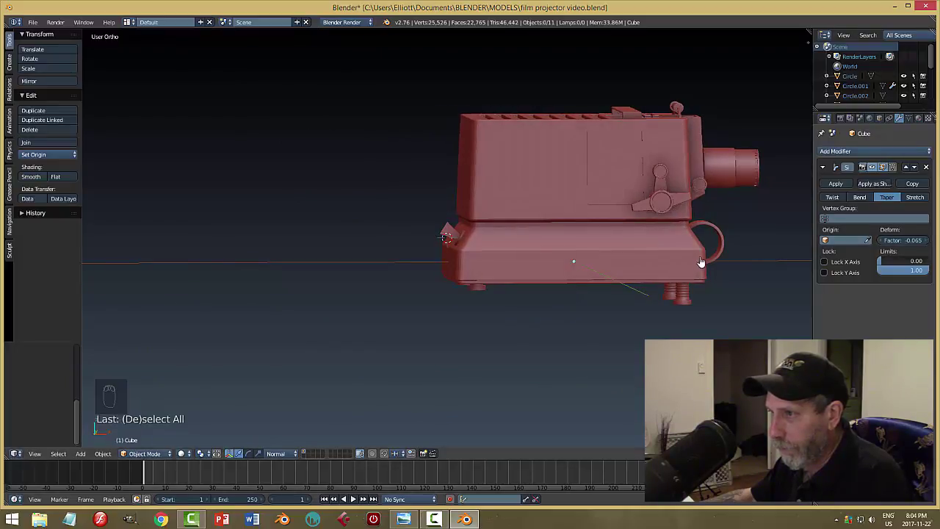
middle_drag(702, 263, 663, 292)
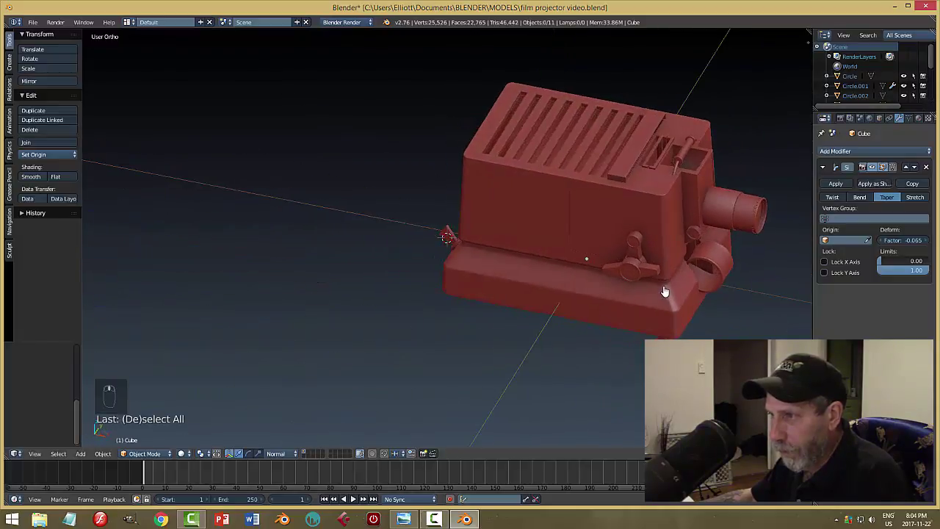
Move the small ridged knob beside the lens along its normal X axis to fit the tapered housing
scroll(766, 282, up, 3)
middle_drag(766, 281, 606, 293)
right_click(576, 257)
key(g)
key(x)
key(x)
click(603, 222)
key(KP_Decimal)
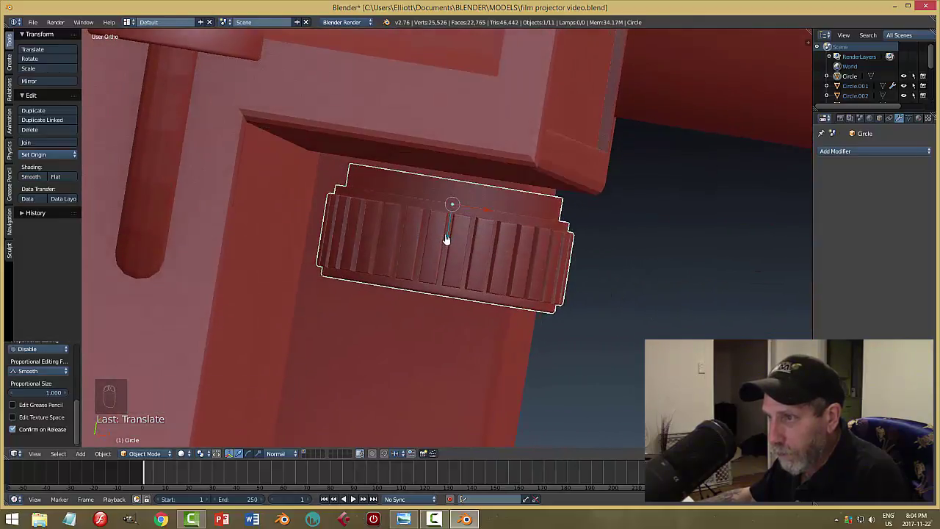
middle_drag(566, 279, 558, 230)
key(a)
Move the lens cylinder along its normal Z axis, slightly back into the front housing
scroll(573, 242, down, 8)
right_click(550, 222)
key(g)
key(z)
key(z)
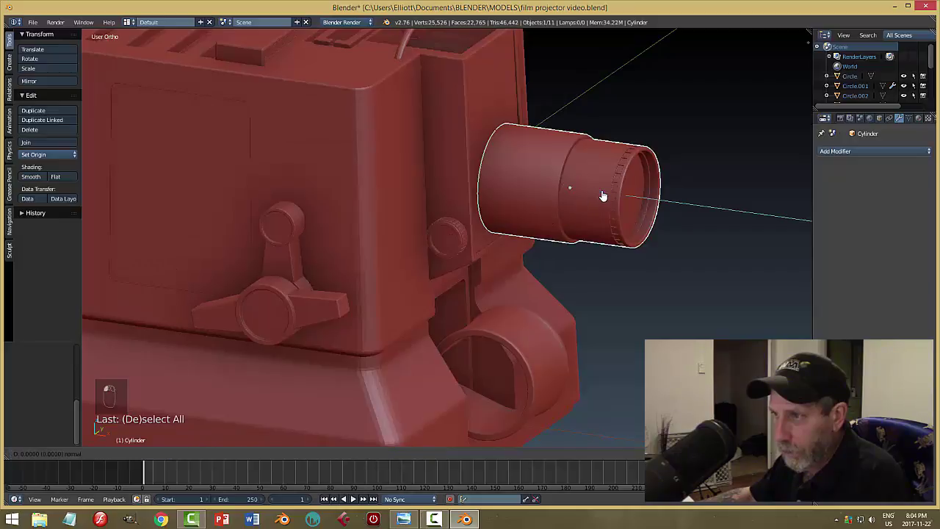
click(592, 194)
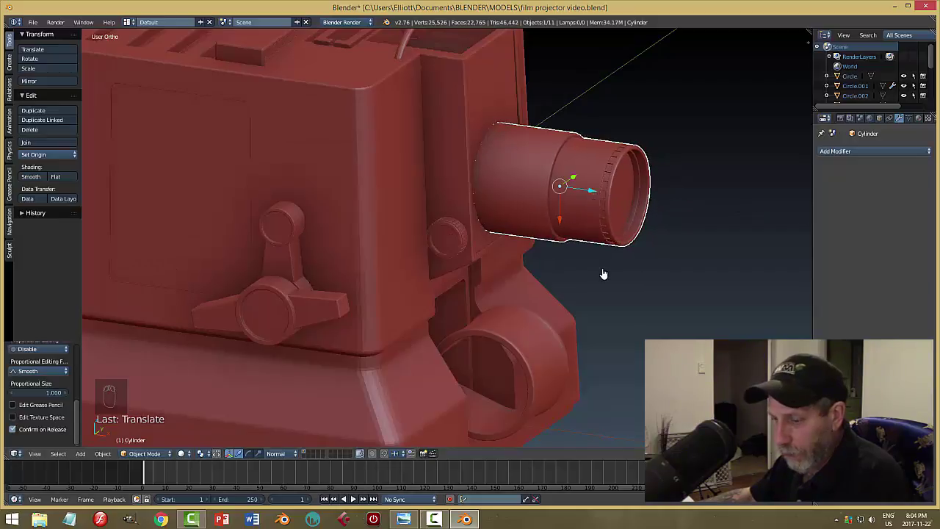
key(a)
Move the side crank handle along its normal Y axis to bring it against the tapered body wall
middle_drag(610, 279, 666, 291)
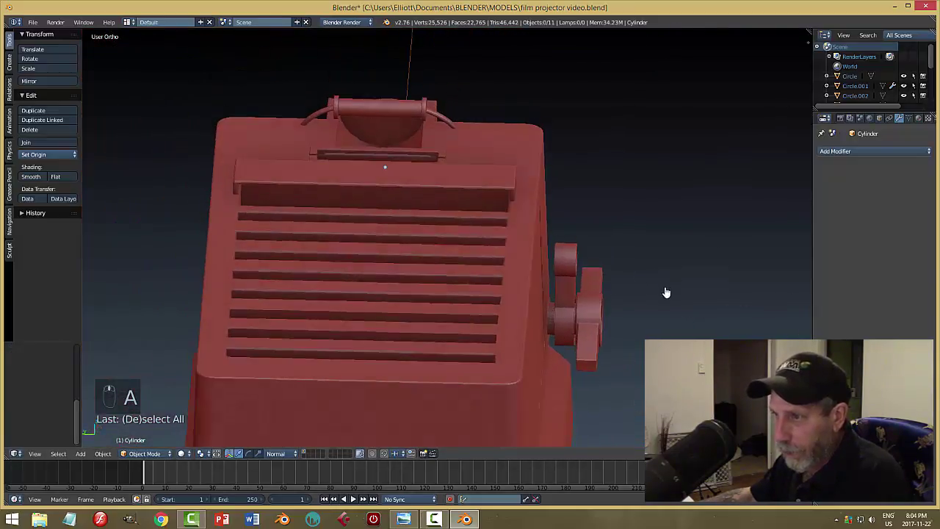
right_click(587, 316)
key(g)
key(y)
key(y)
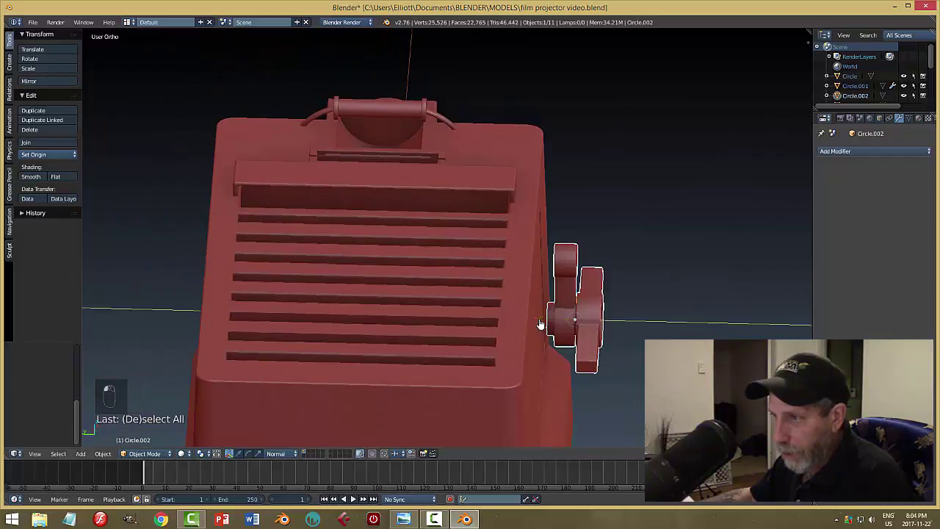
click(536, 324)
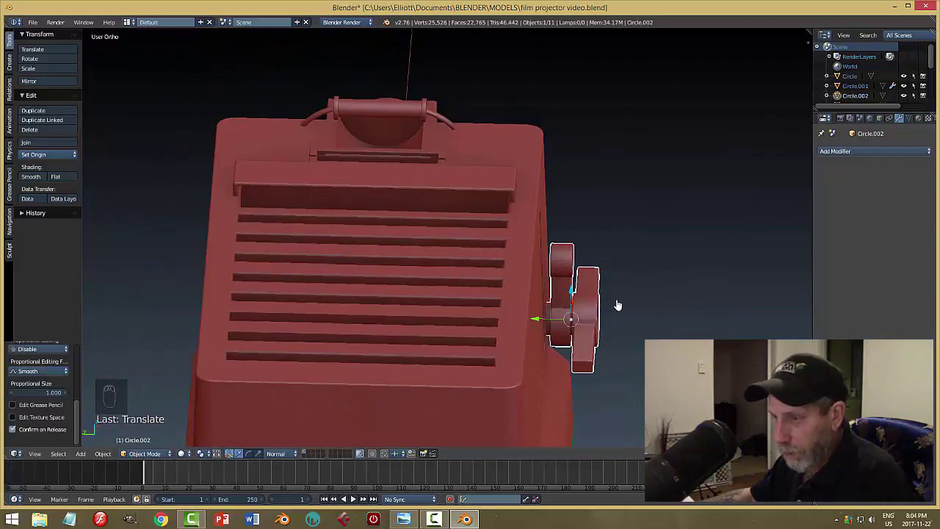
key(a)
Reposition the roller handle slightly over the opening above the lens housing
middle_drag(617, 304, 455, 304)
right_click(450, 130)
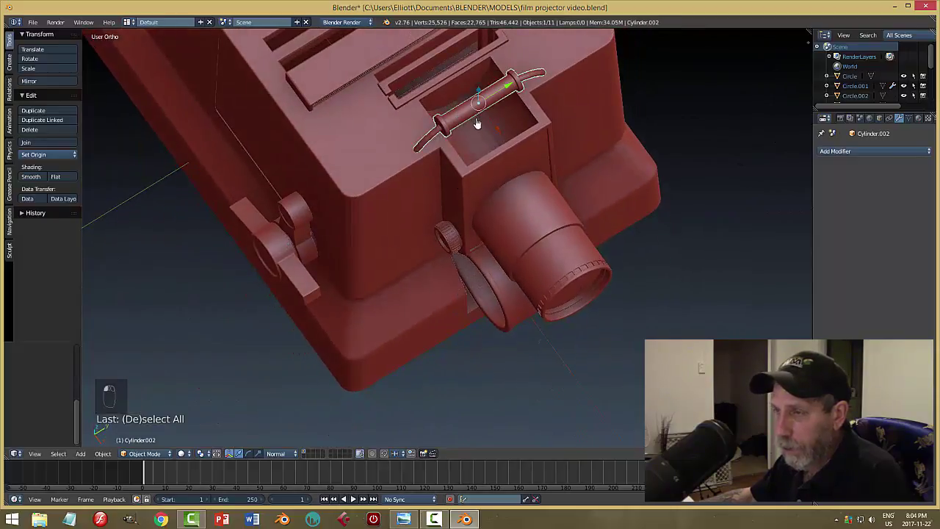
key(g)
click(495, 131)
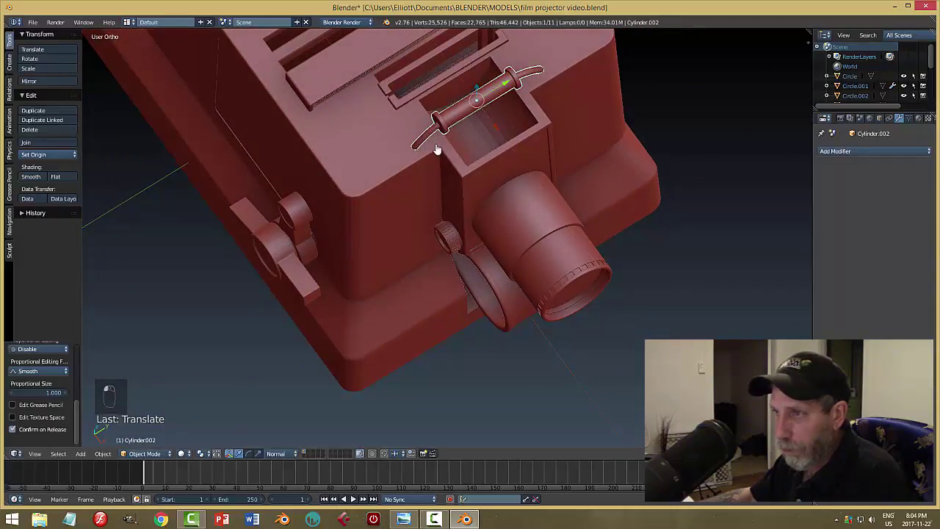
middle_drag(437, 152, 482, 158)
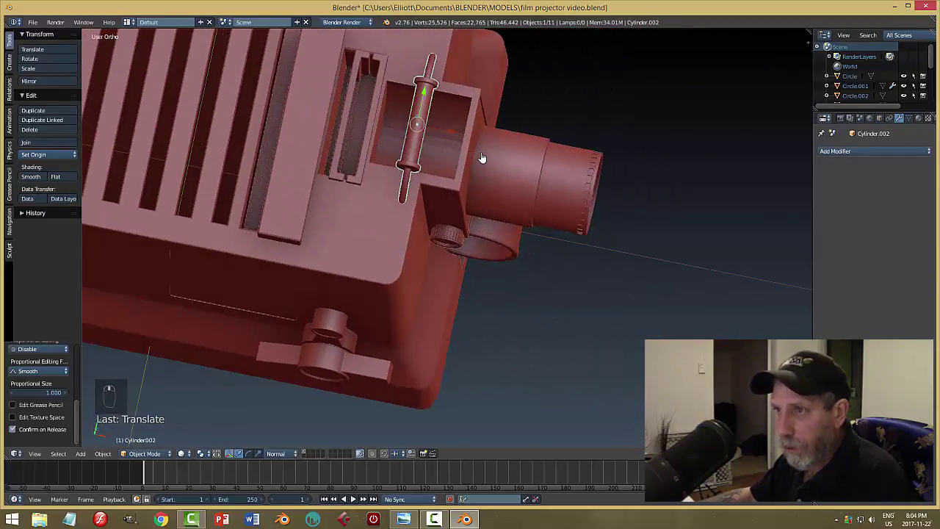
Shift the two slot frame pieces on the projector's top about 0.032 along their normal X axis
right_click(352, 96)
key(g)
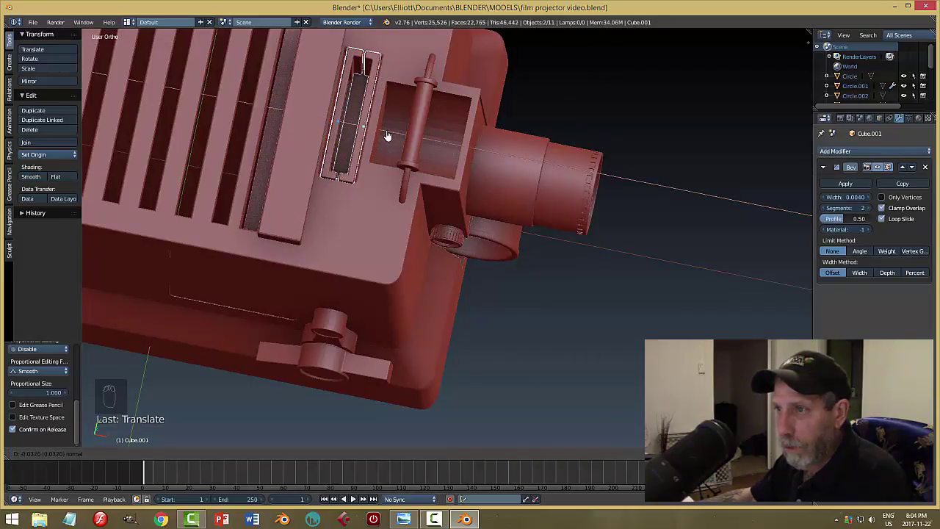
click(387, 136)
Scale the two slot frame pieces to about 0.99 along Y and nudge them about 0.006 along Y to centre them
middle_drag(386, 136, 610, 124)
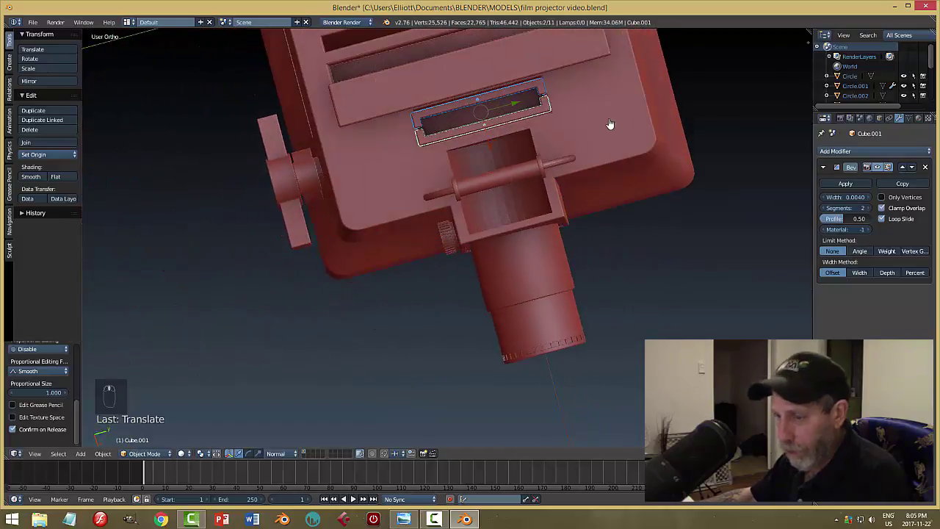
key(s)
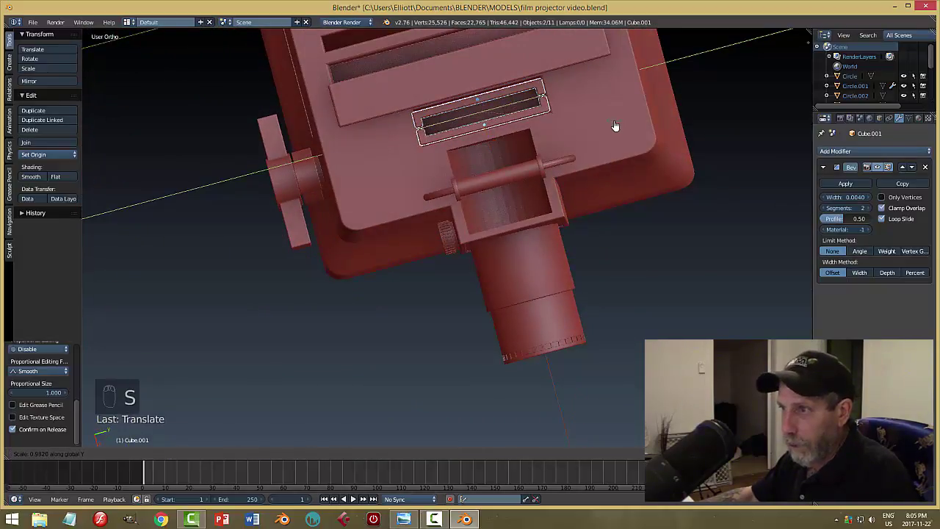
click(611, 126)
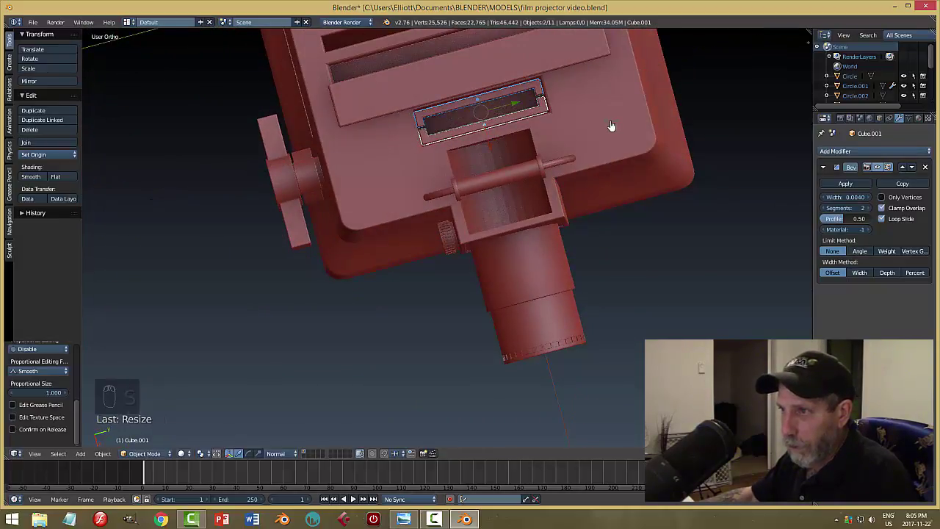
key(e)
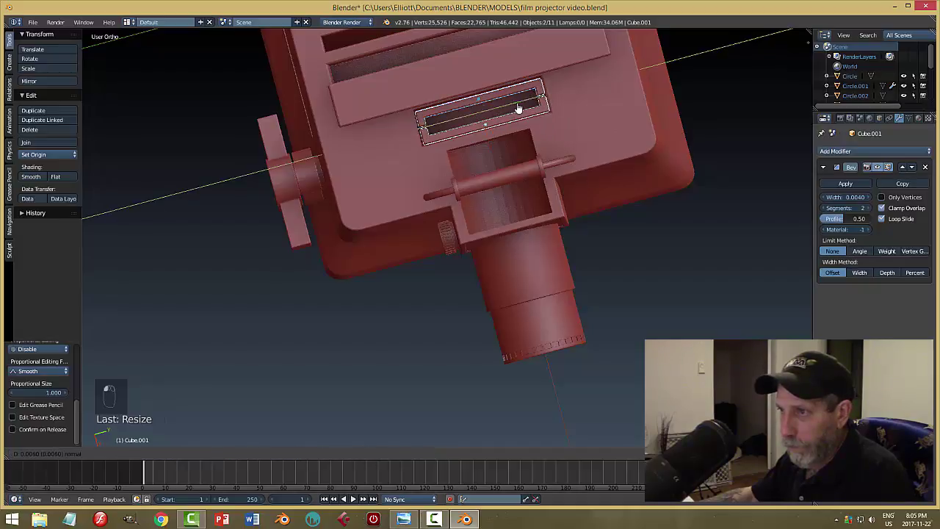
click(518, 108)
key(a)
Scale the raised bar beside the vents to about 0.95 along Y and nudge it along the Y axis
middle_drag(614, 171, 605, 105)
right_click(617, 122)
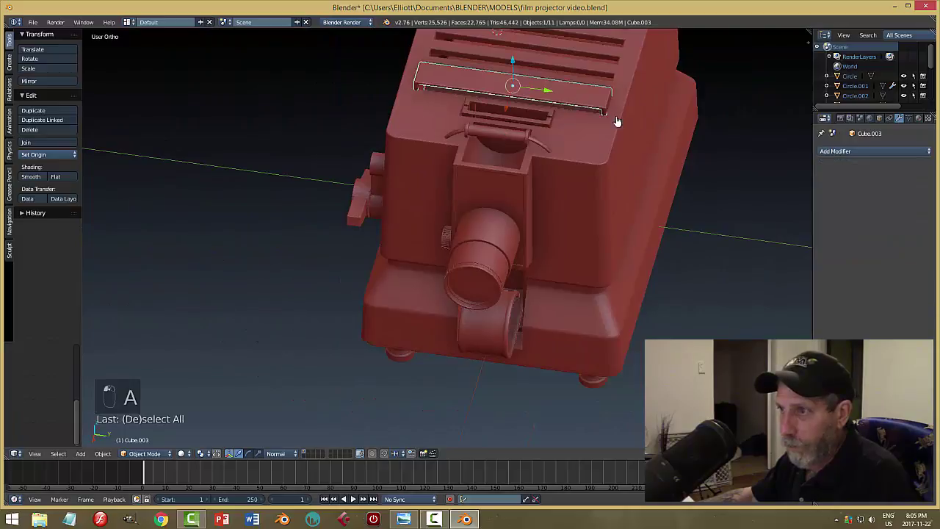
key(s)
key(y)
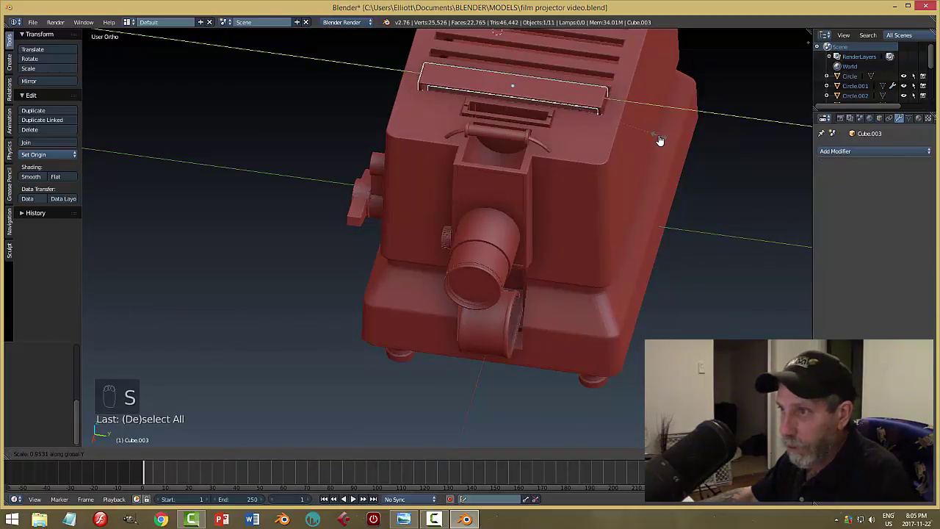
click(658, 140)
middle_drag(553, 151, 537, 98)
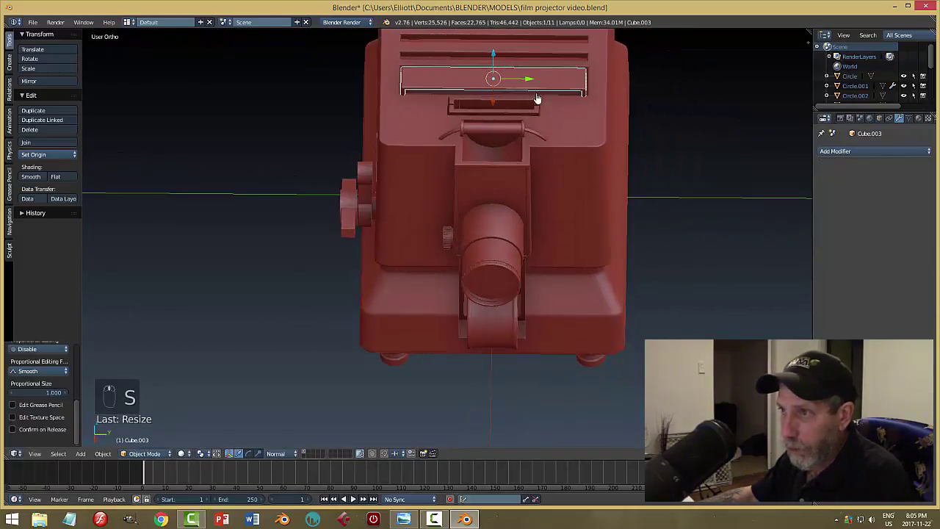
drag(531, 82, 536, 86)
key(a)
Check the refitted parts from several angles and save the file
middle_drag(549, 144, 403, 178)
drag(363, 139, 361, 138)
key(a)
middle_drag(416, 208, 495, 235)
scroll(370, 265, up, 2)
scroll(357, 277, down, 2)
key(ctrl+s)
mouse_move(563, 262)
middle_down()
mouse_move(592, 238)
mouse_move(549, 272)
middle_up()
scroll(544, 271, down, 1)
scroll(544, 272, up, 3)
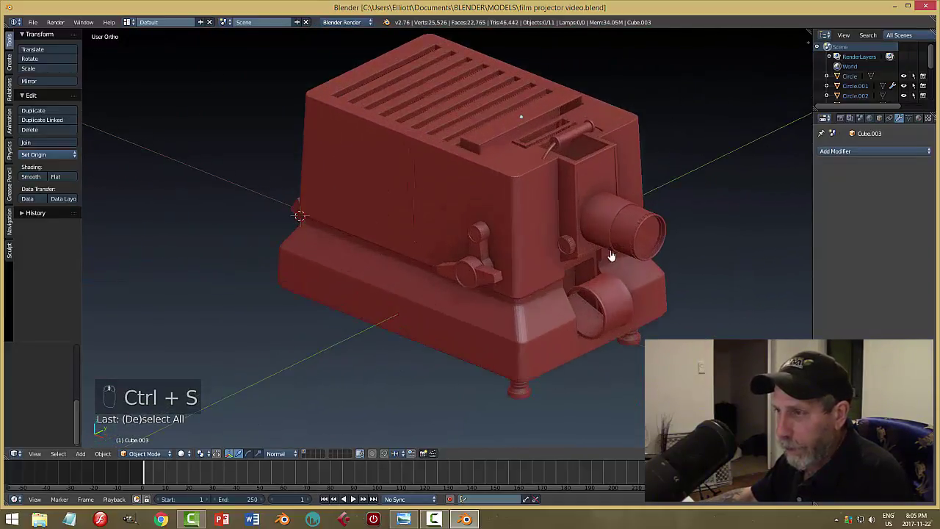
mouse_move(504, 291)
middle_down()
mouse_move(509, 279)
mouse_move(503, 281)
middle_up()
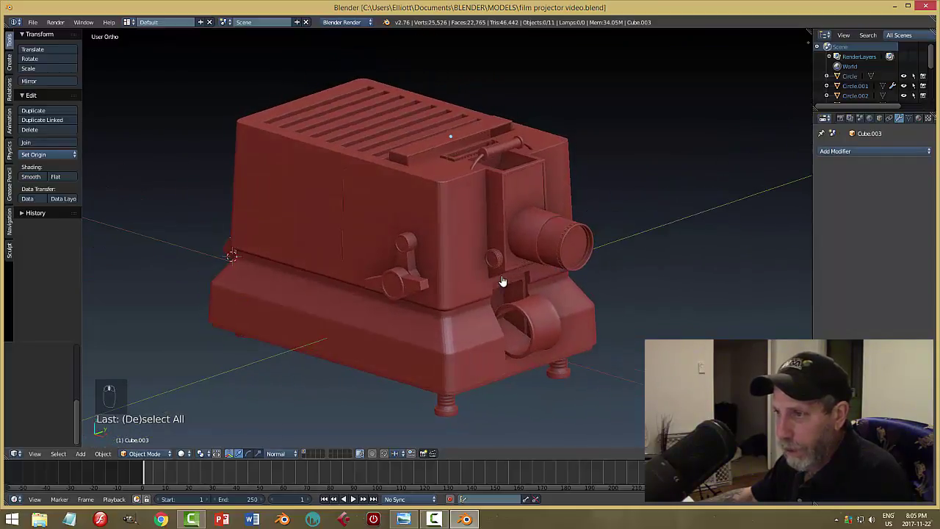
Render a viewport image of the projector at 1920 × 1080, view it, and return to the 3D view
click(841, 119)
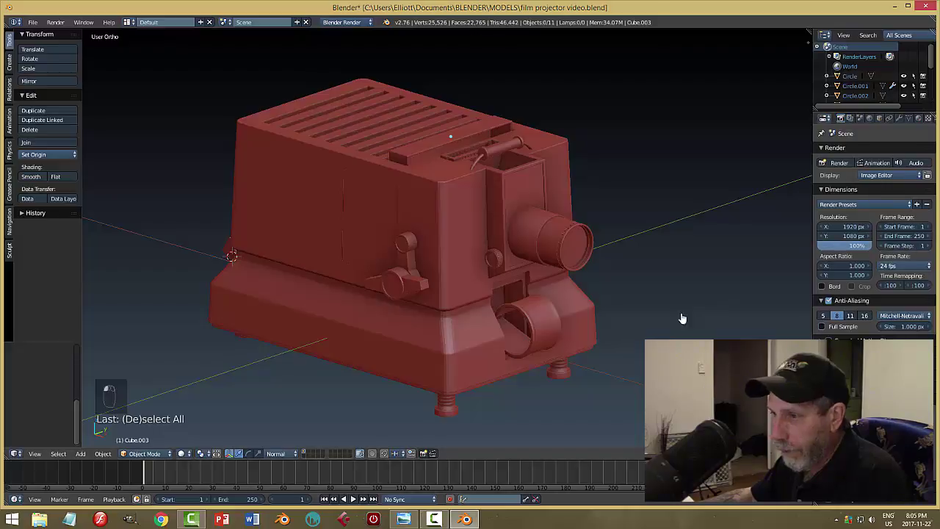
key(F12)
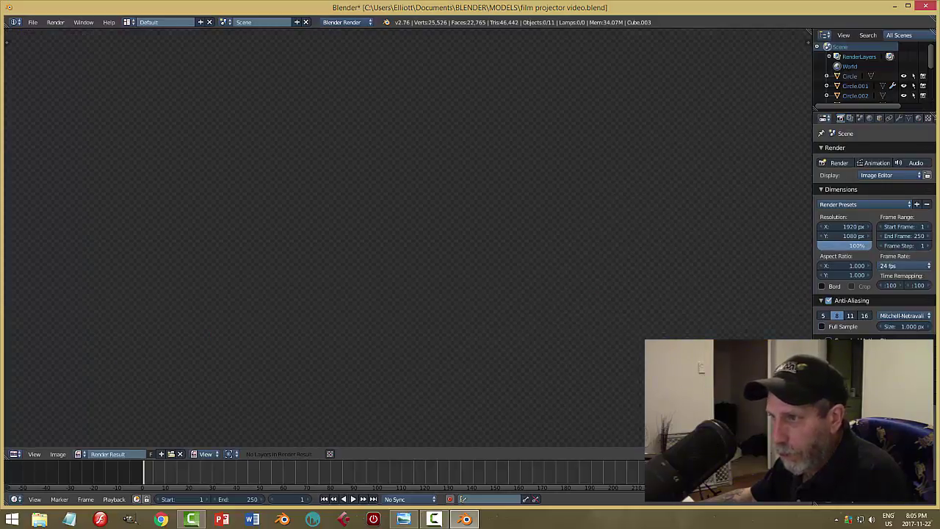
key(Home)
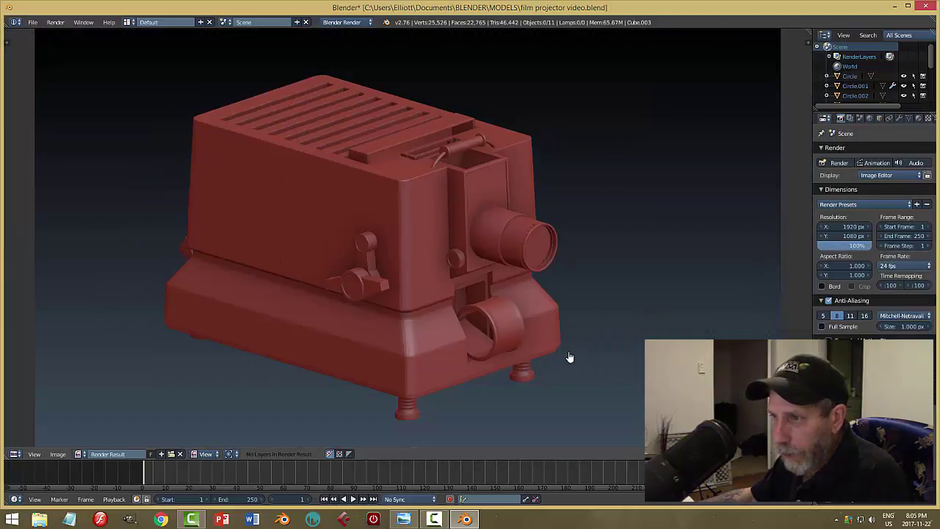
key(Escape)
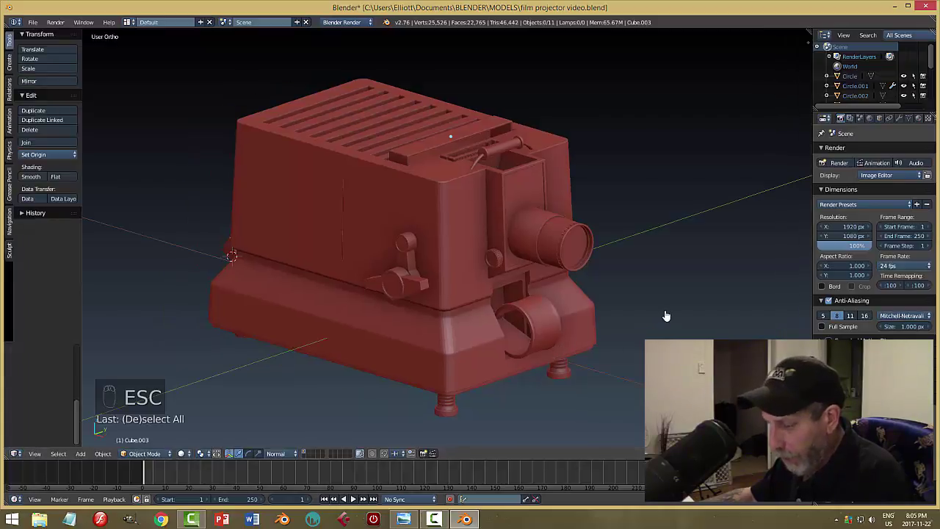
Try a dark grey matcap and a lighter grey matcap on the projector
key(n)
scroll(779, 221, down, 10)
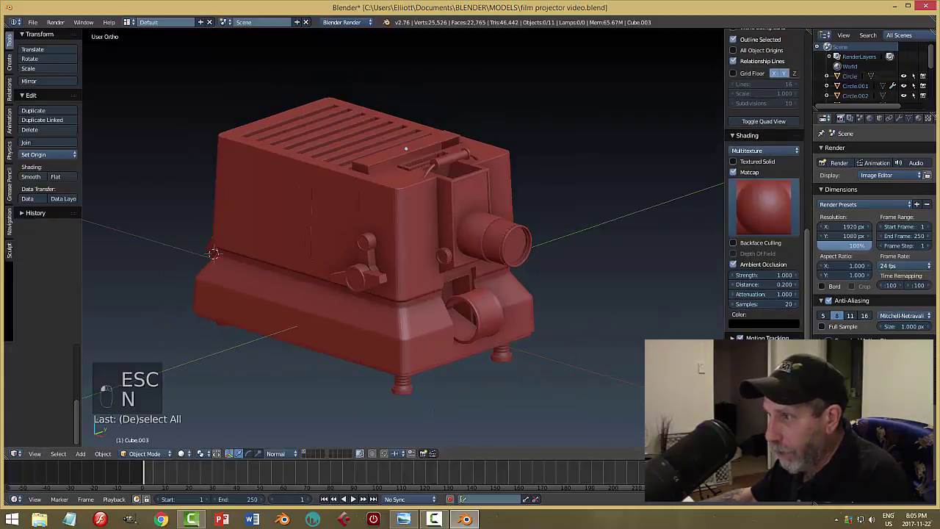
click(760, 212)
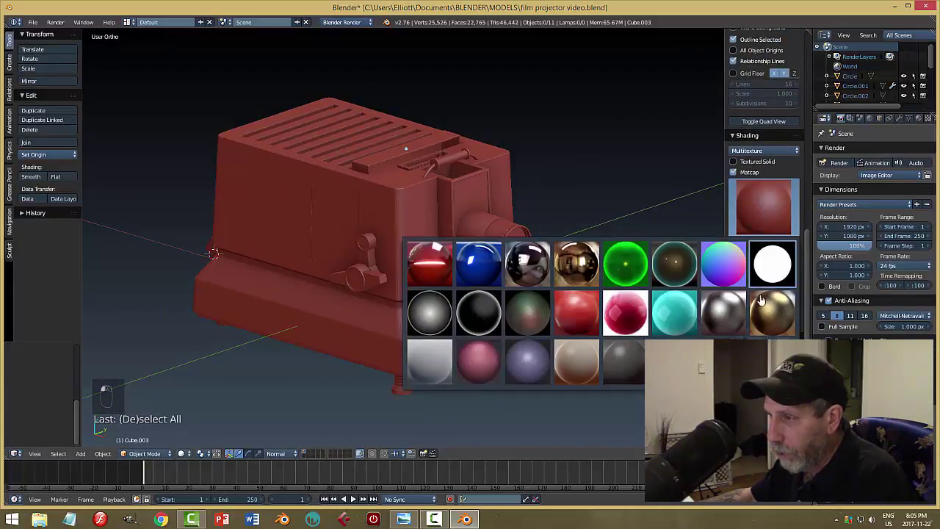
click(623, 360)
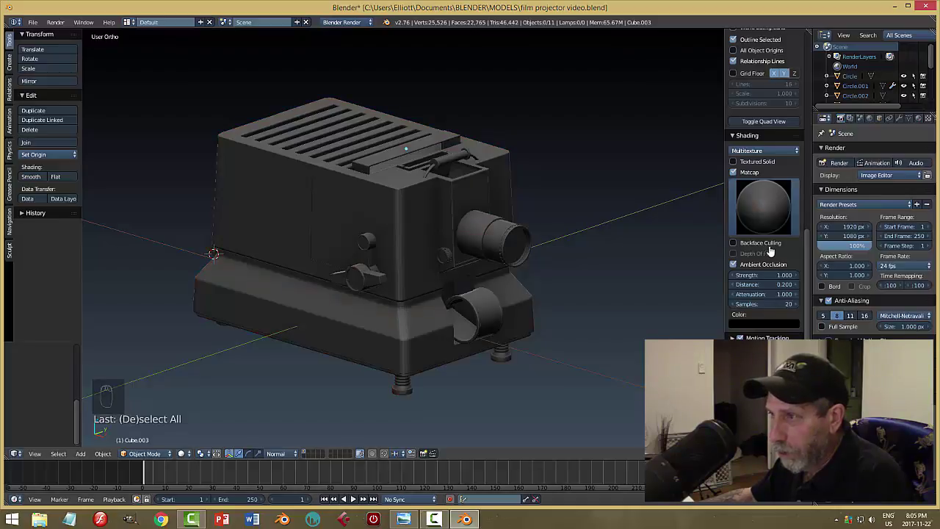
mouse_move(453, 328)
middle_down()
mouse_move(580, 319)
mouse_move(526, 360)
mouse_move(466, 342)
mouse_move(452, 319)
middle_up()
click(761, 220)
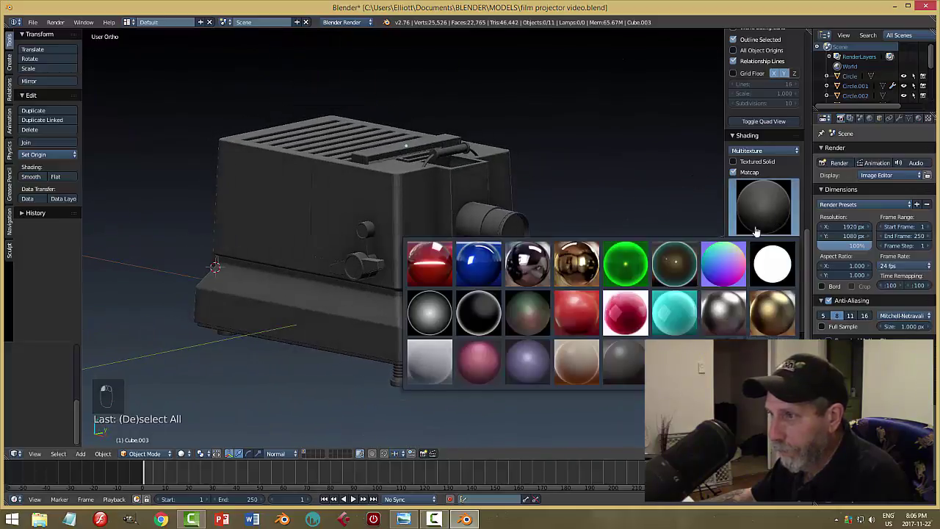
click(634, 365)
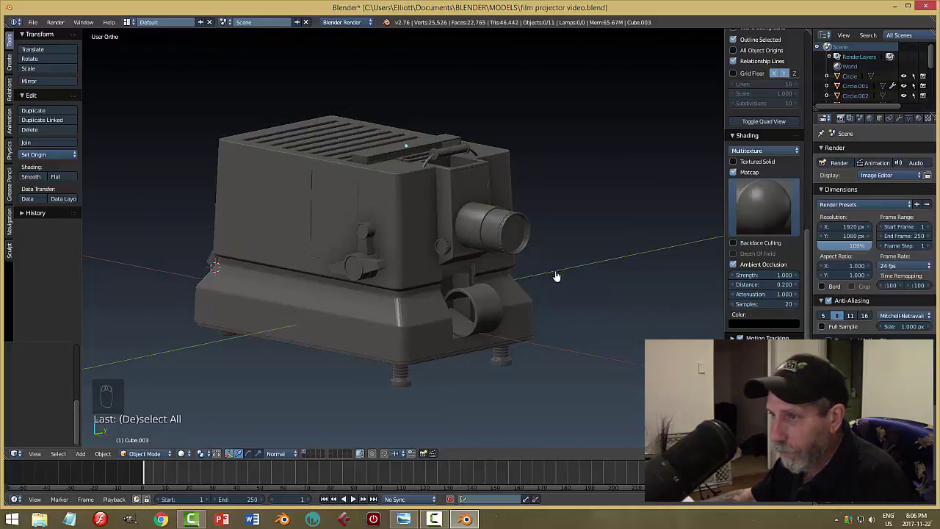
middle_drag(556, 276, 536, 321)
Apply the bright glossy red matcap to the viewport and render a viewport image of the projector
click(771, 212)
click(575, 322)
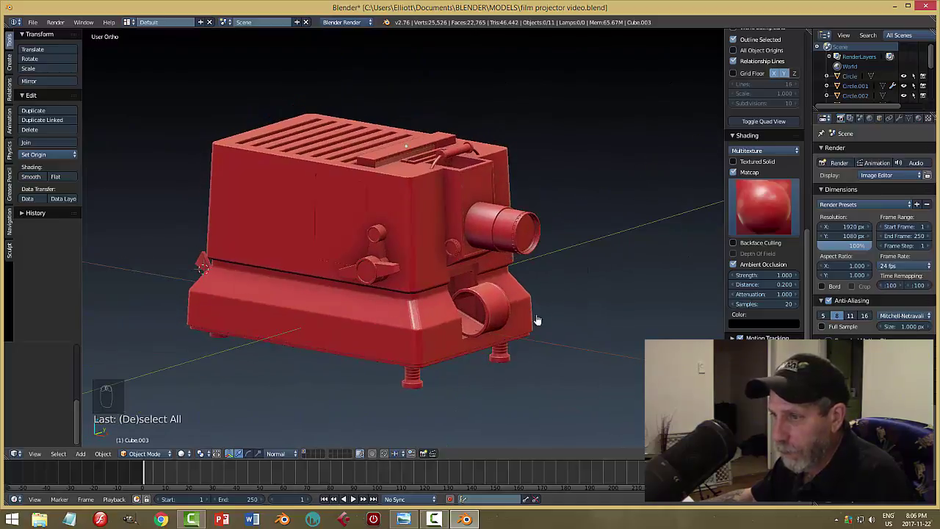
click(424, 454)
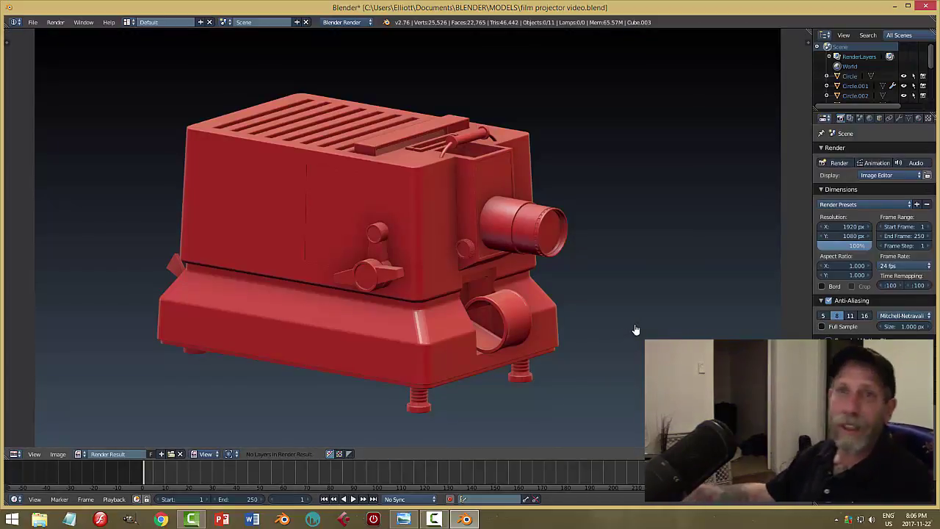